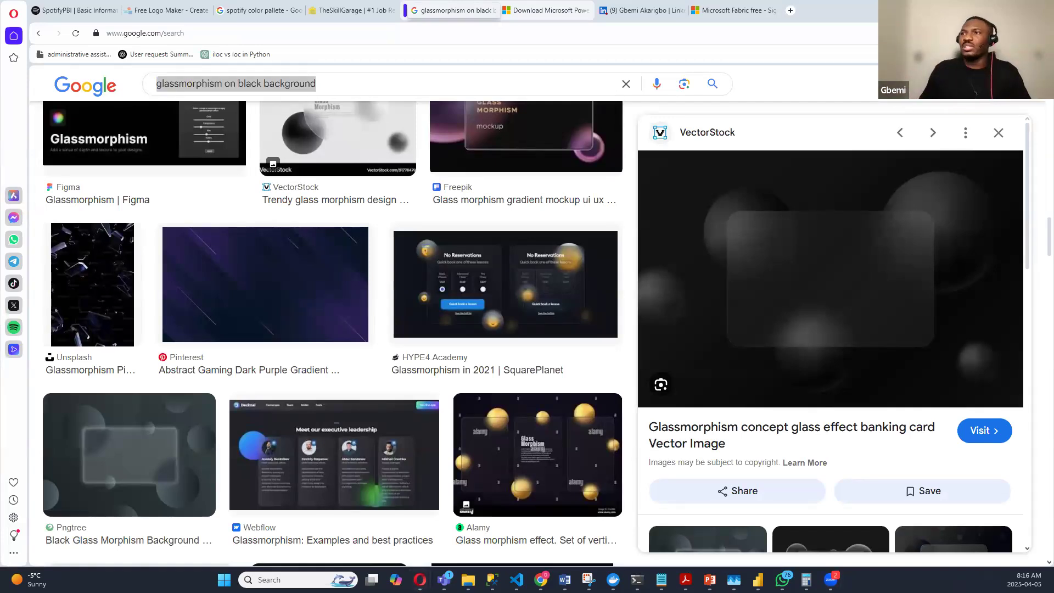
click(338, 85)
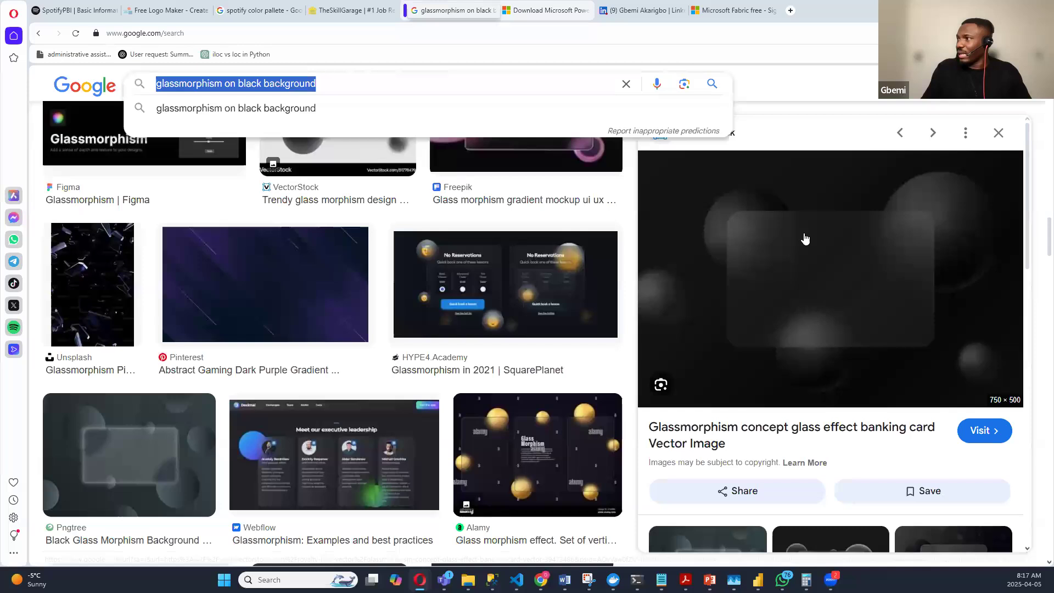
right_click(793, 210)
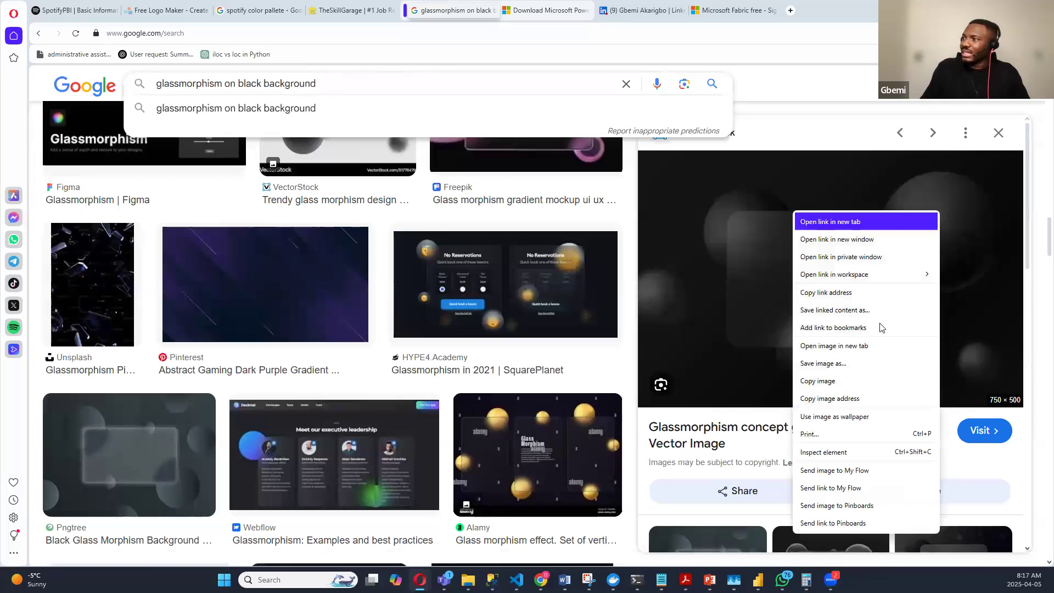
click(846, 364)
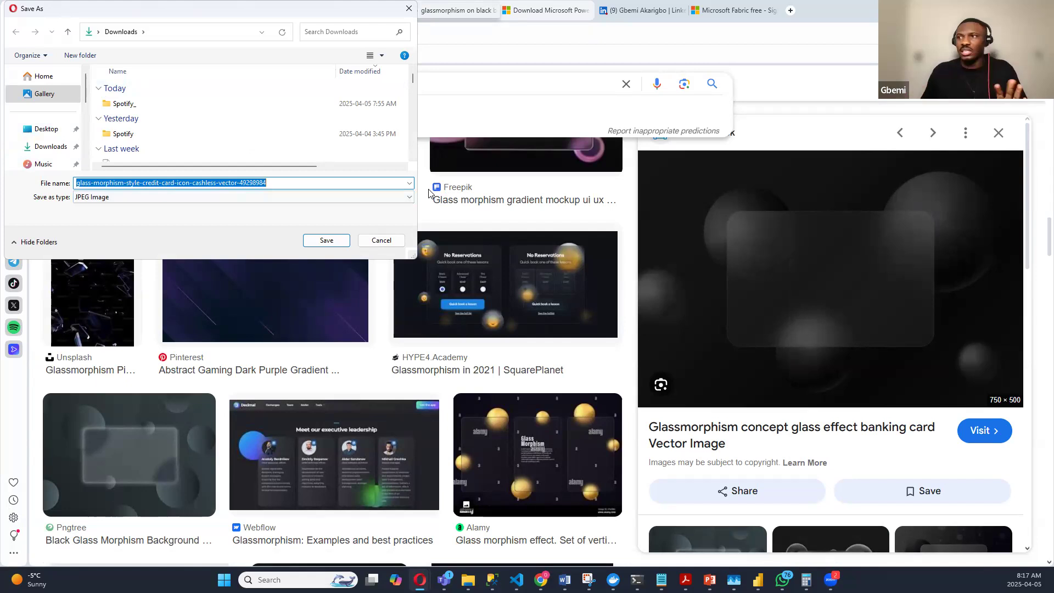
click(382, 240)
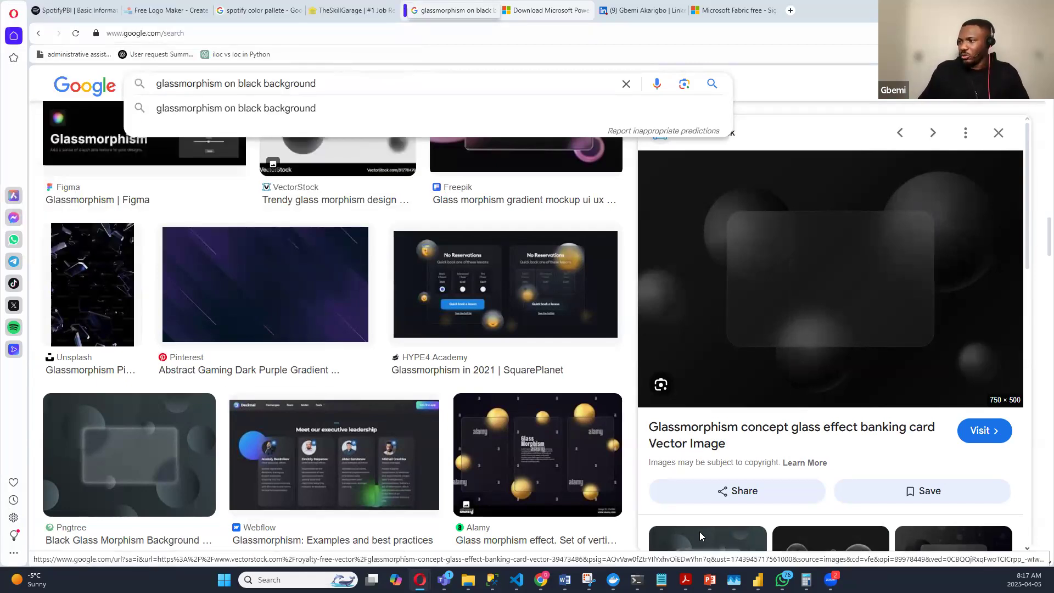
Step: Switch to the empty untitled Power BI Desktop report and open its page formatting options
mouse_move(760, 577)
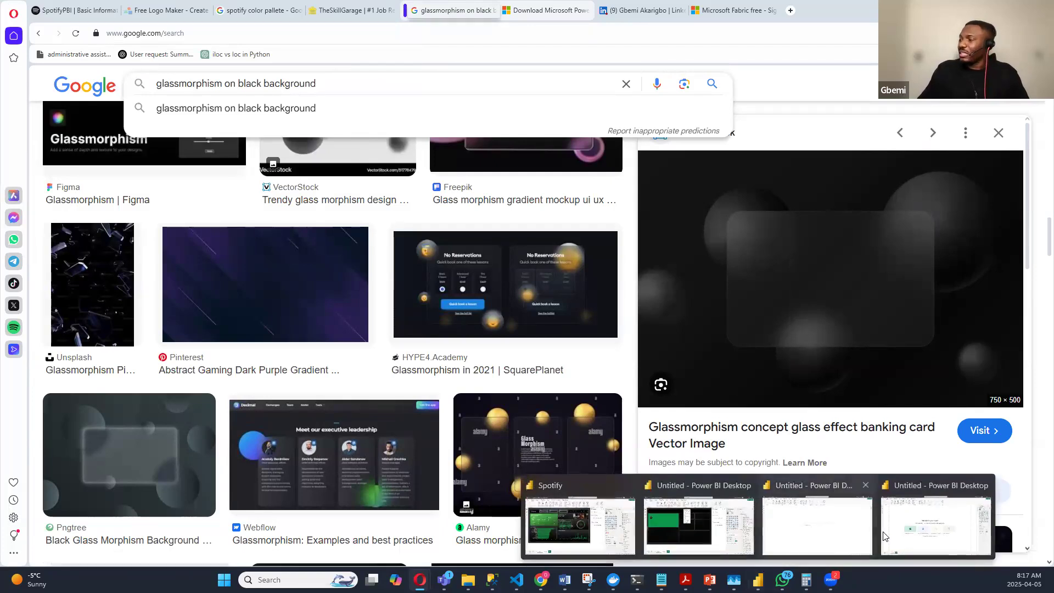
click(939, 517)
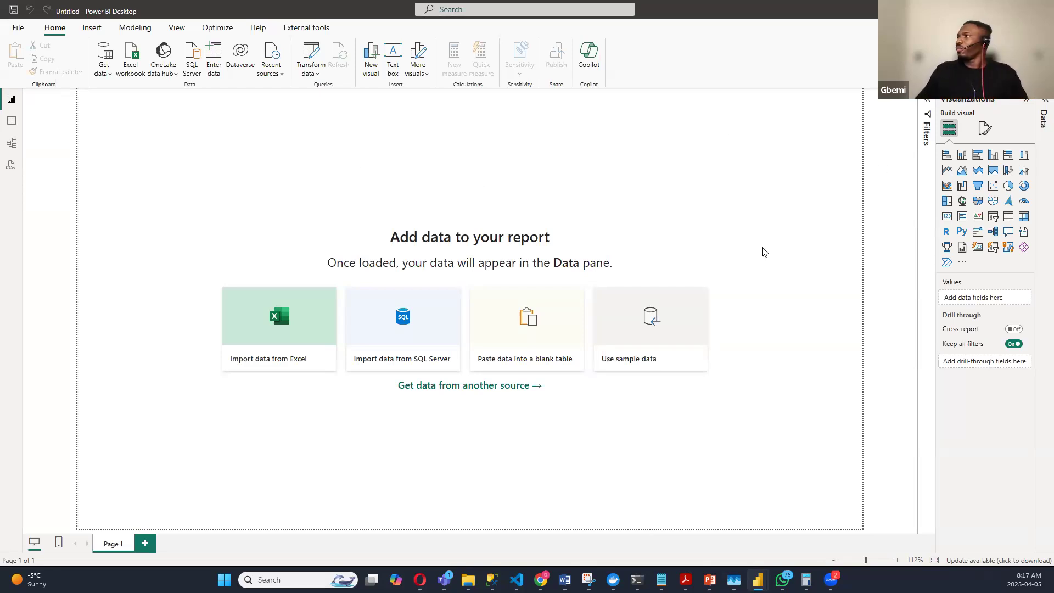
click(986, 129)
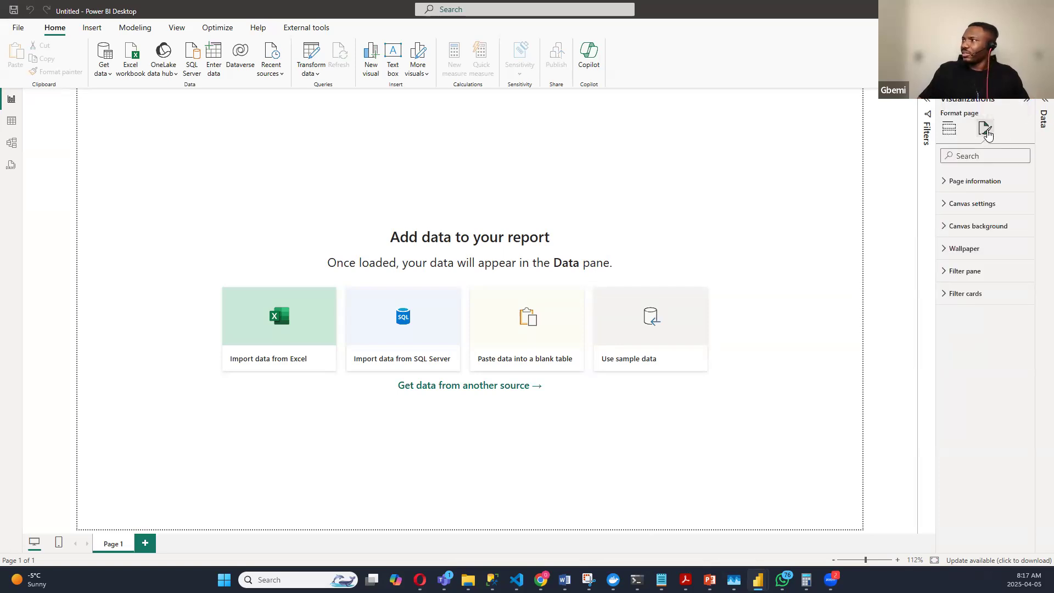
click(946, 206)
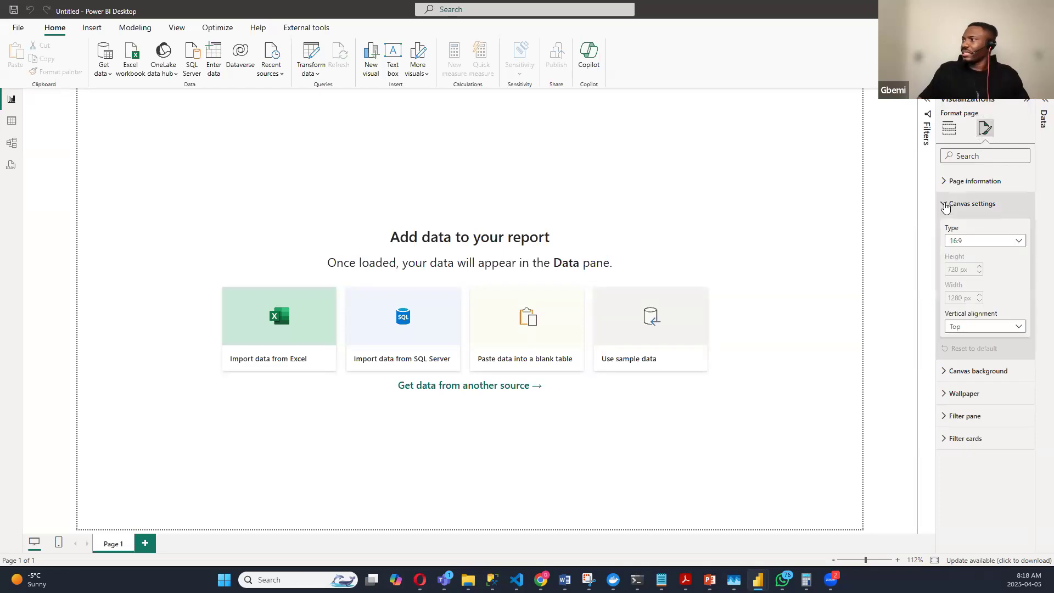
click(946, 206)
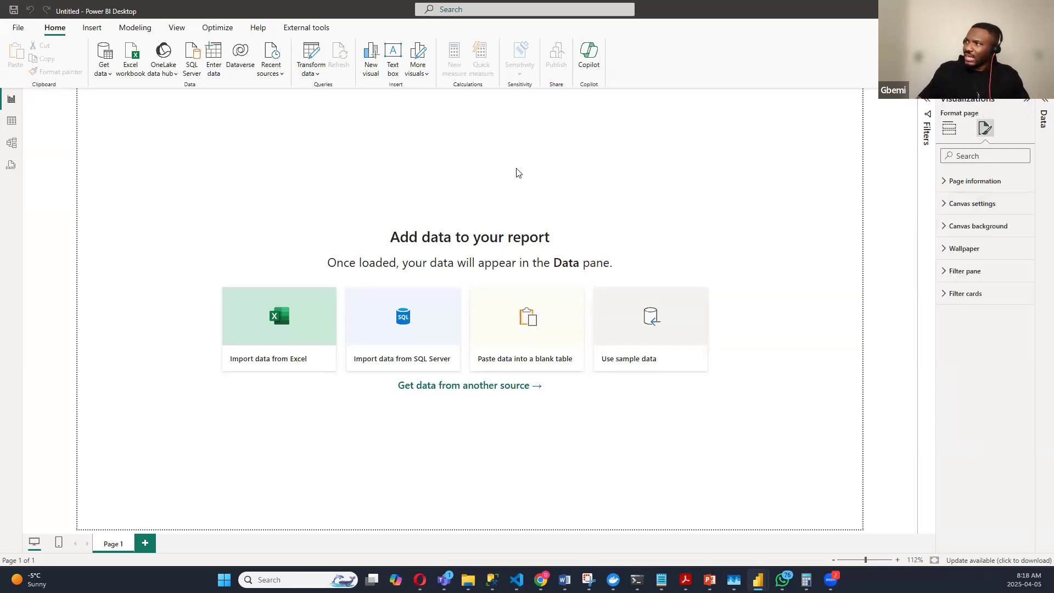
click(950, 128)
click(985, 129)
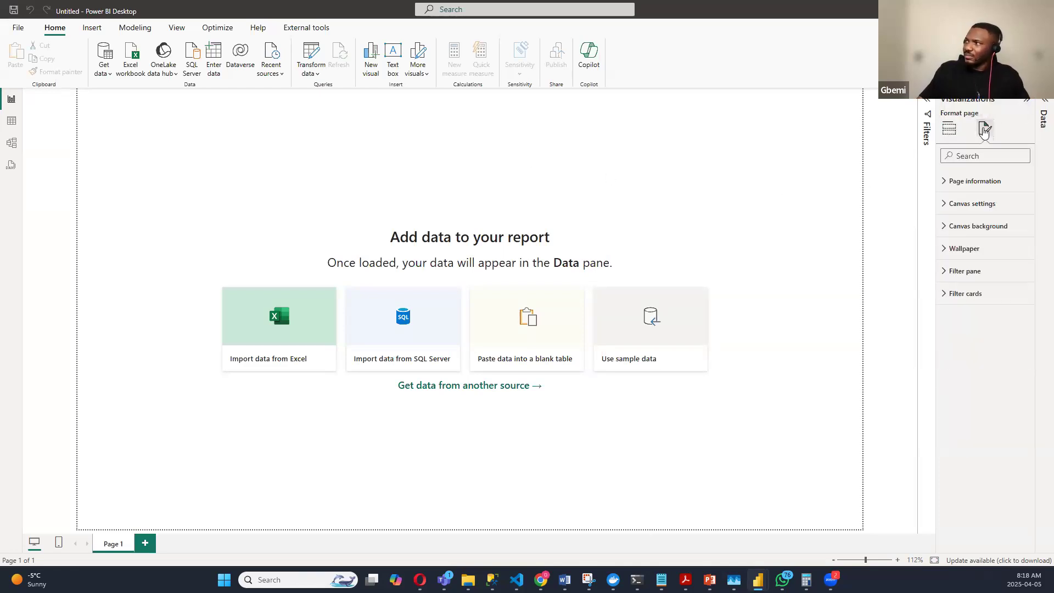
Step: Set the report canvas type to Custom with a height of 1080 px and a width of 1900 px
click(946, 206)
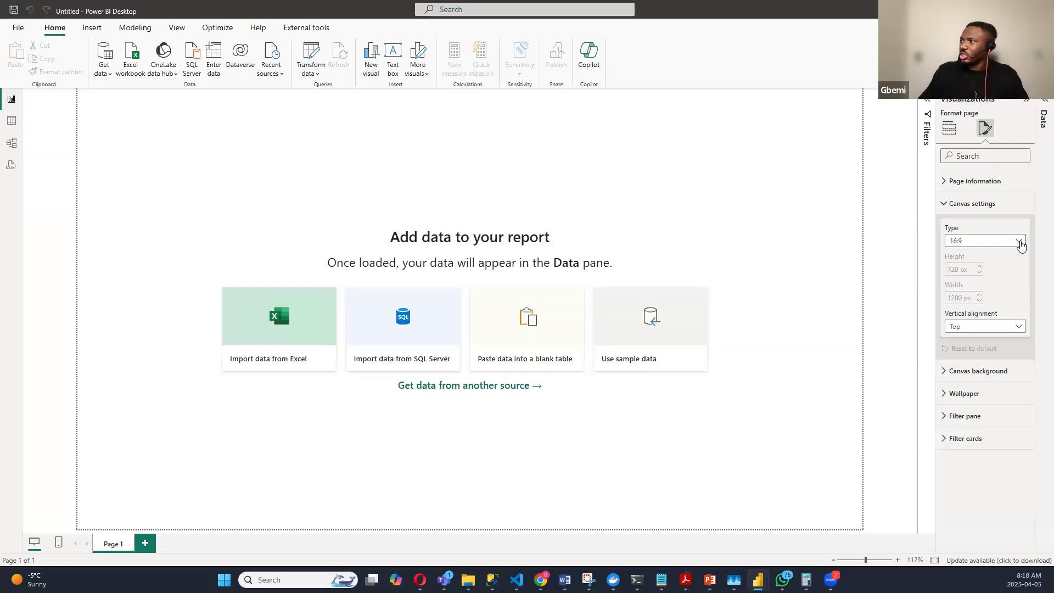
click(1020, 245)
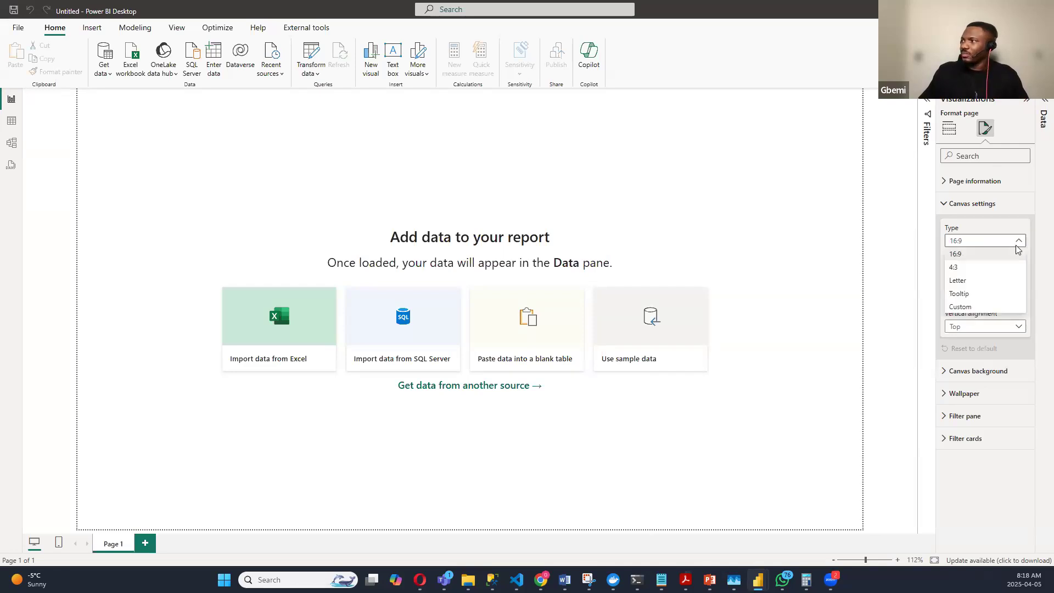
click(977, 308)
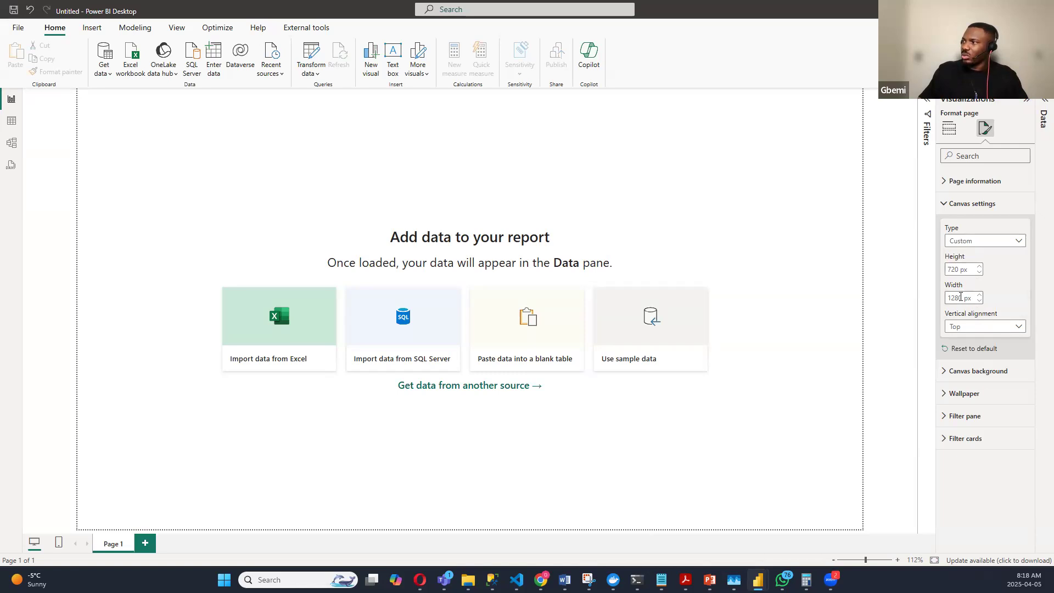
double_click(961, 269)
text(1080)
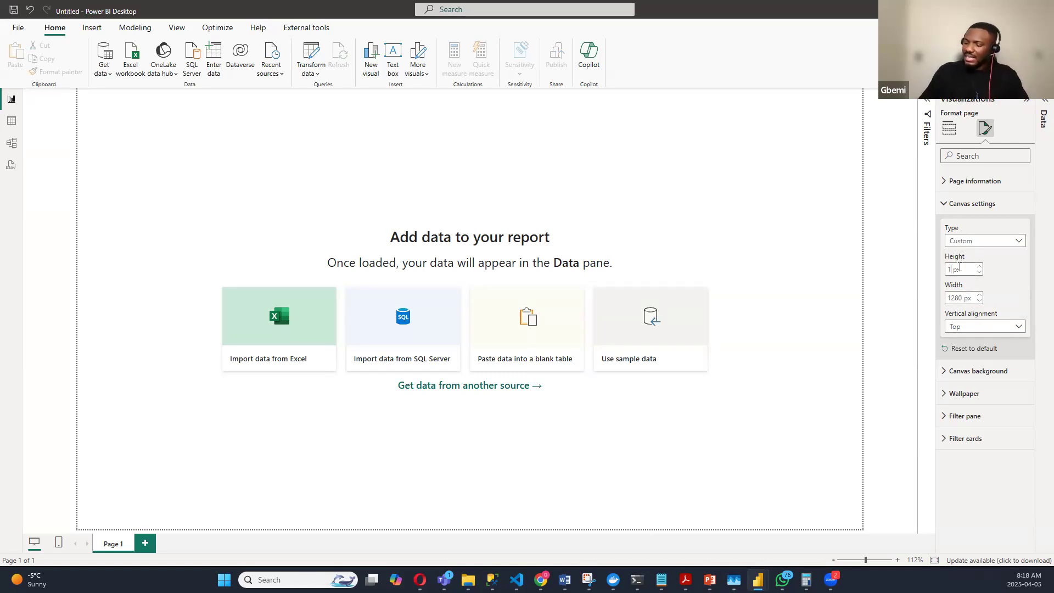
key(Return)
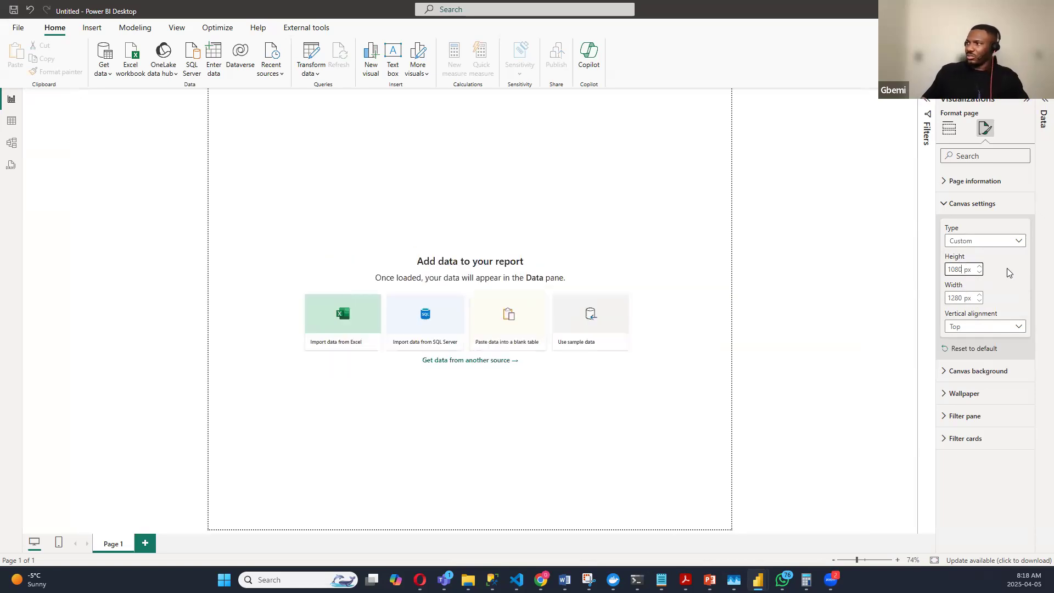
drag(965, 297, 942, 299)
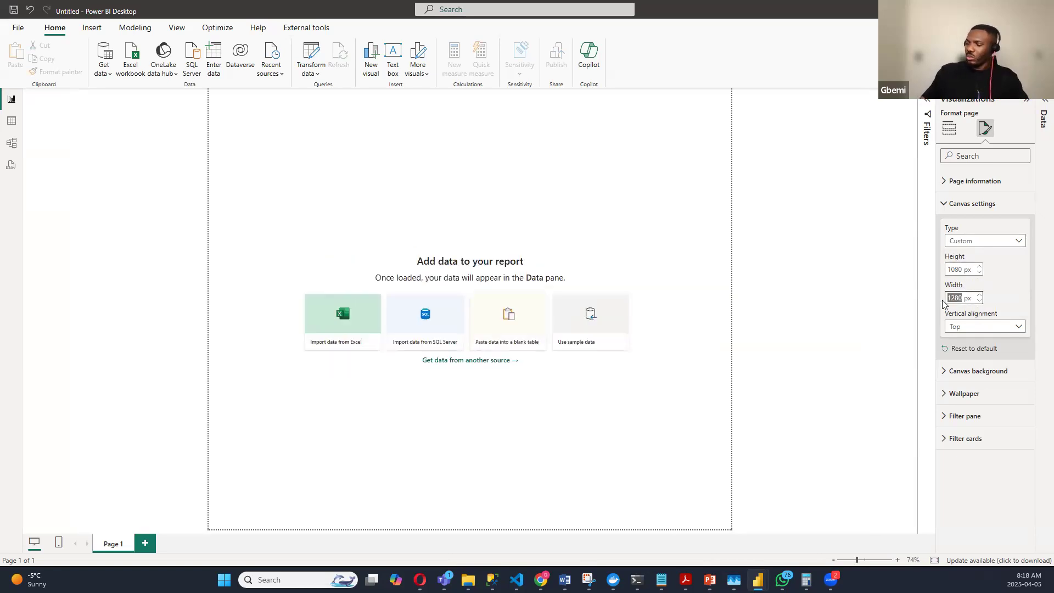
text(1900)
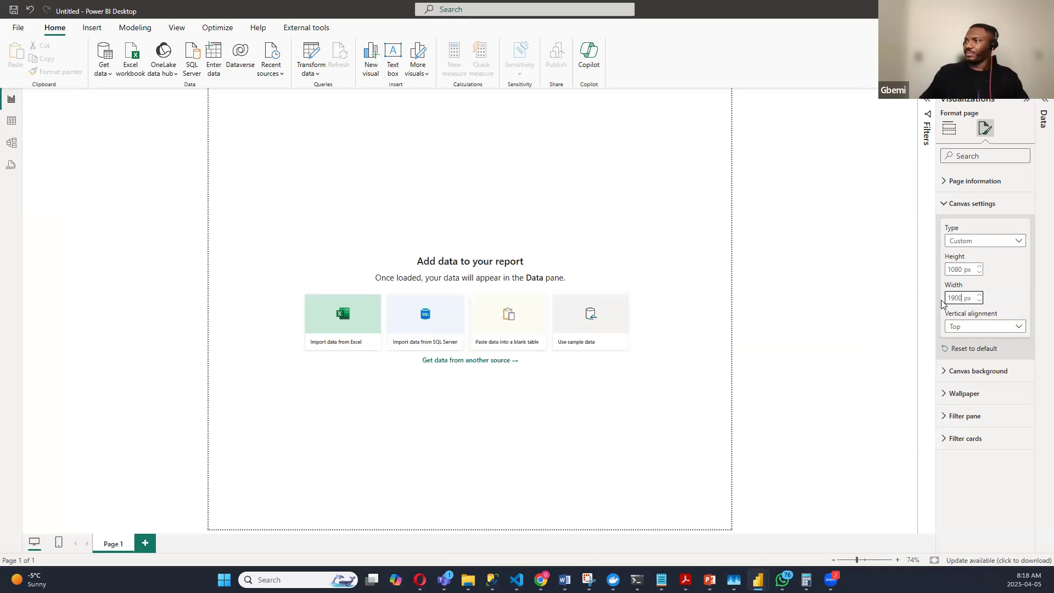
key(Return)
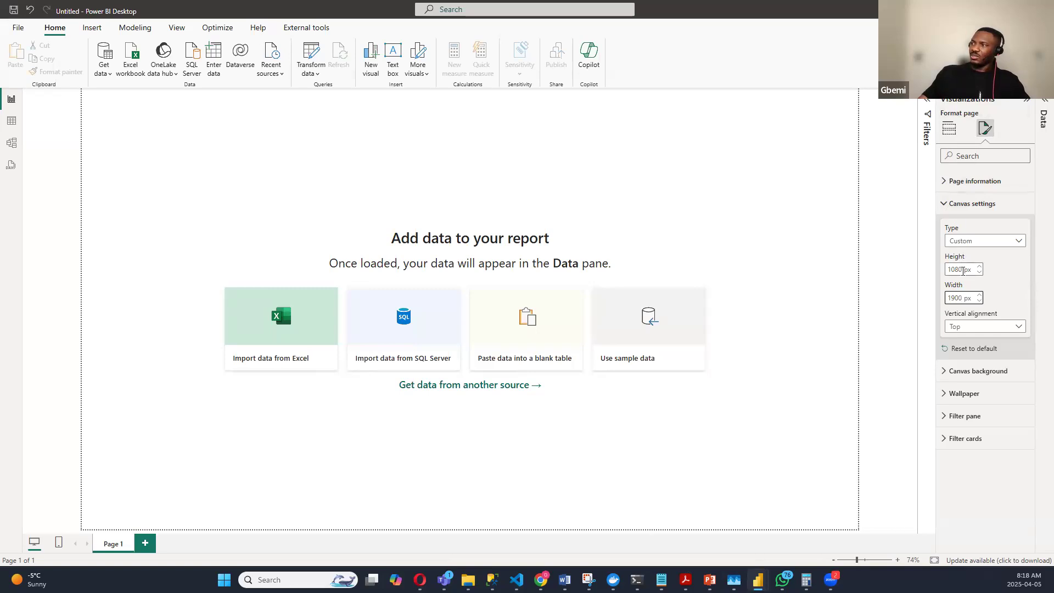
click(964, 299)
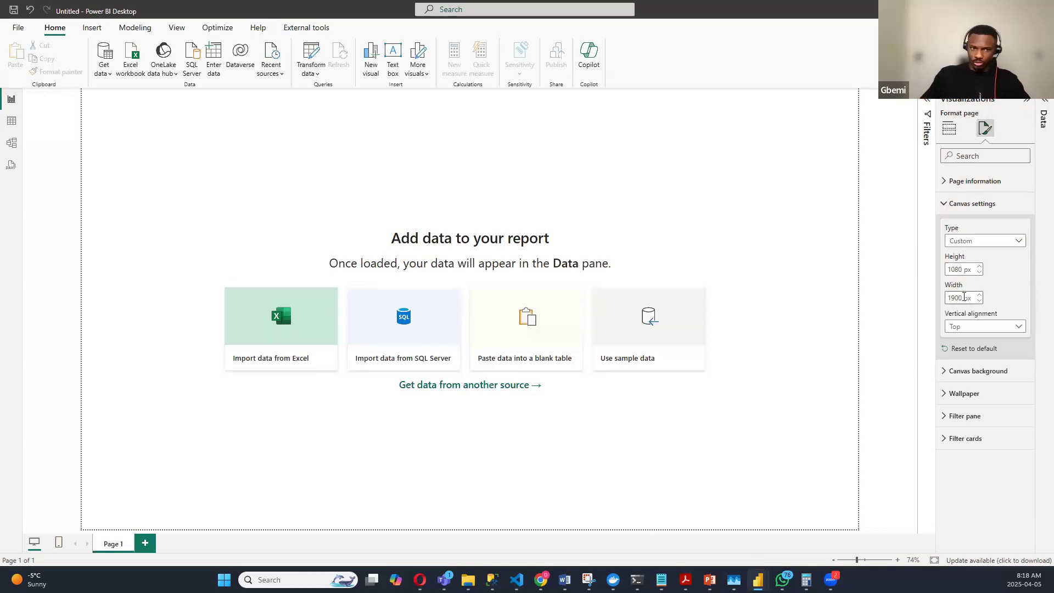
click(946, 211)
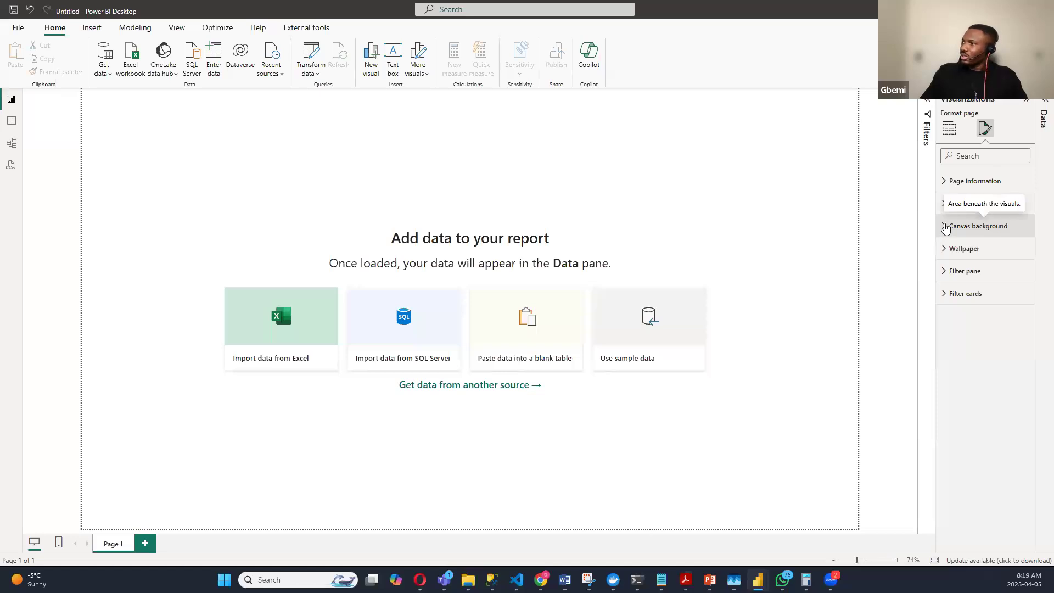
Step: Try black as the canvas background color, and set it back to white
click(945, 228)
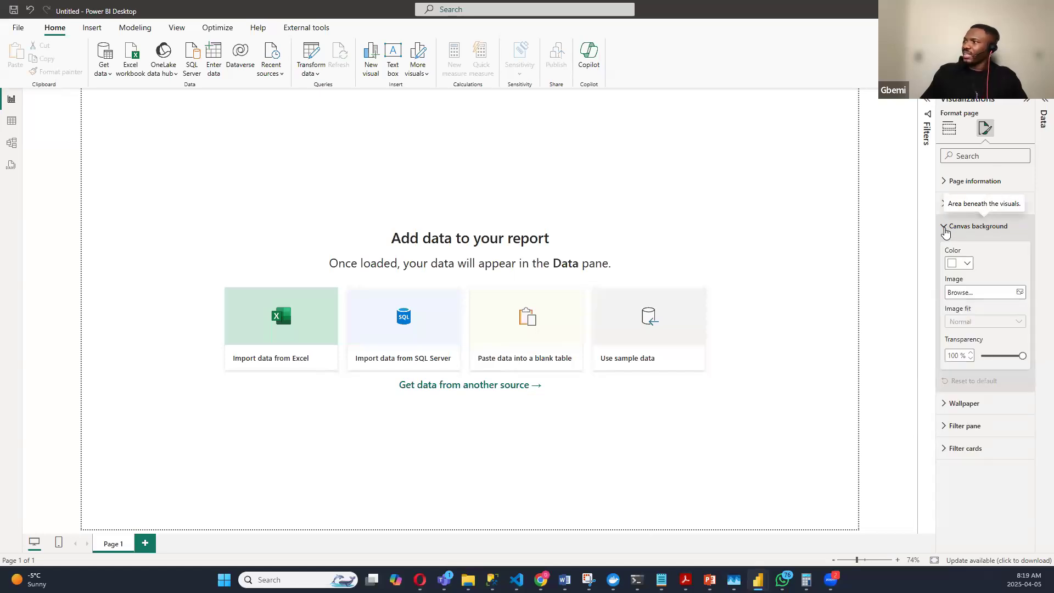
click(967, 265)
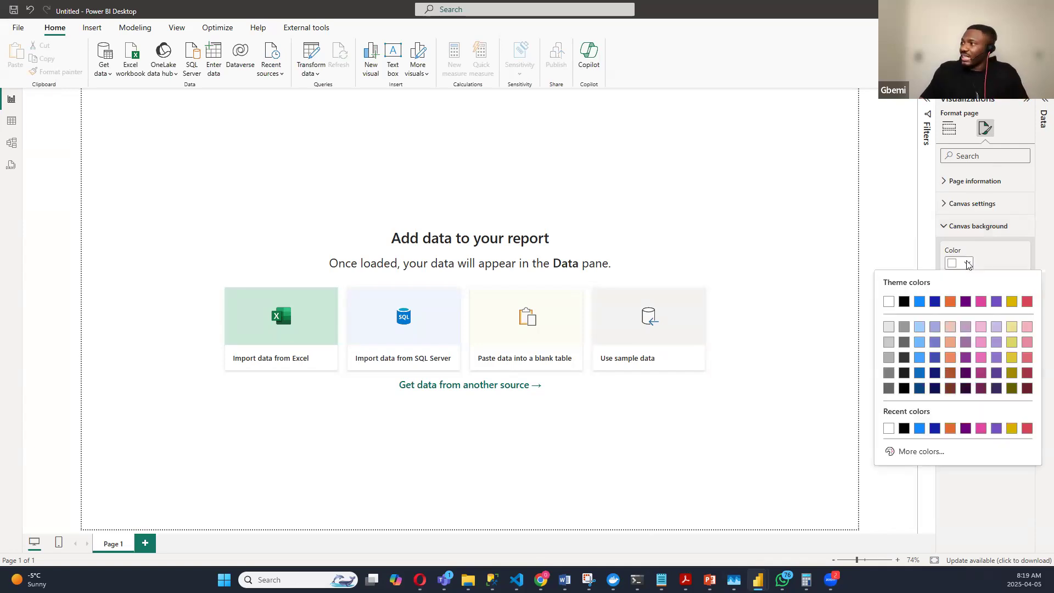
click(983, 263)
click(969, 264)
click(901, 301)
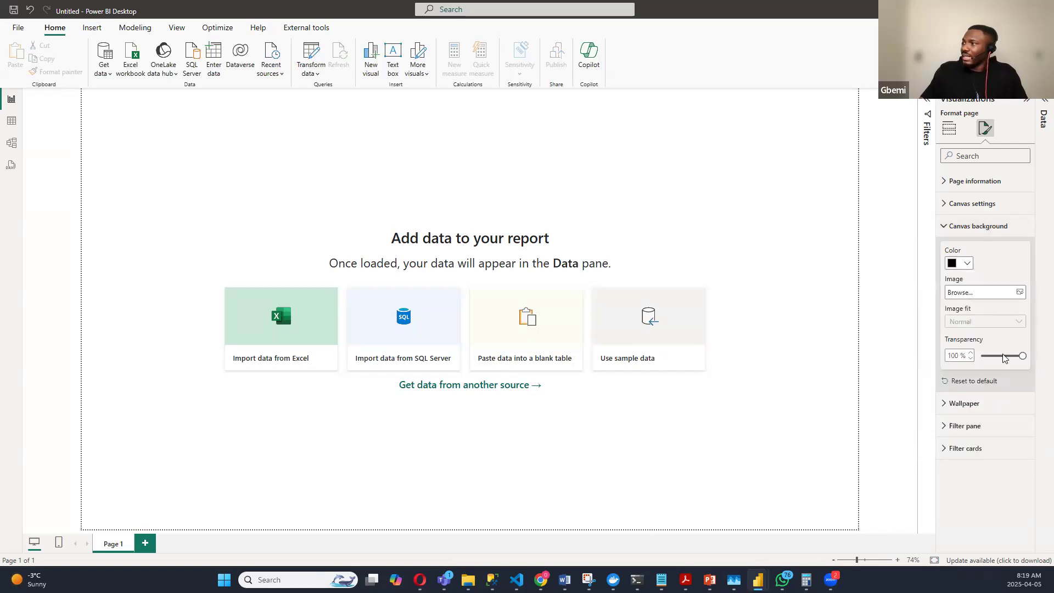
mouse_move(1022, 356)
mouse_down()
mouse_move(982, 356)
mouse_move(1025, 356)
mouse_up()
click(961, 262)
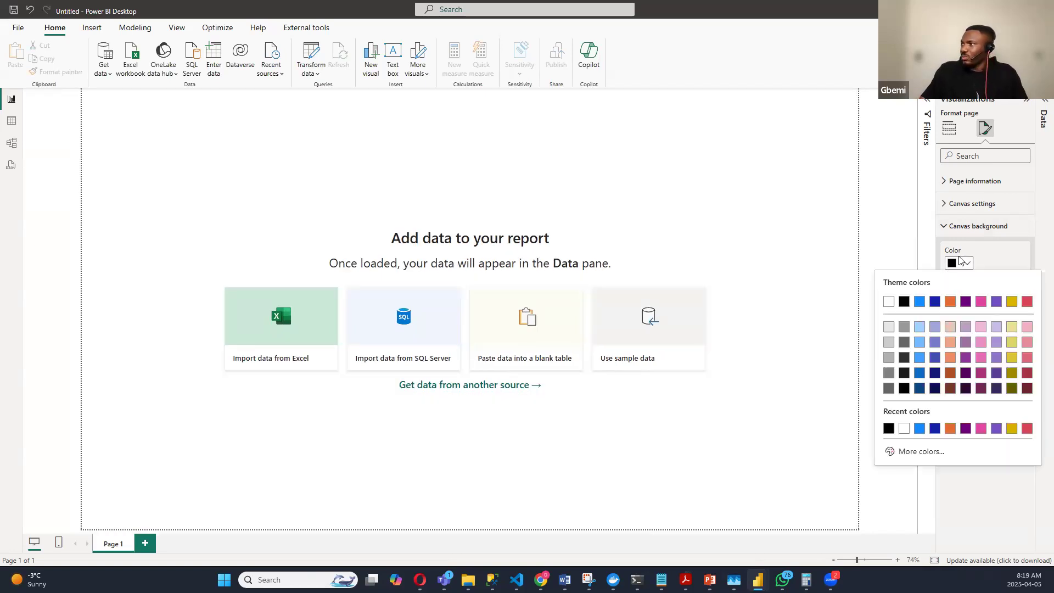
click(889, 301)
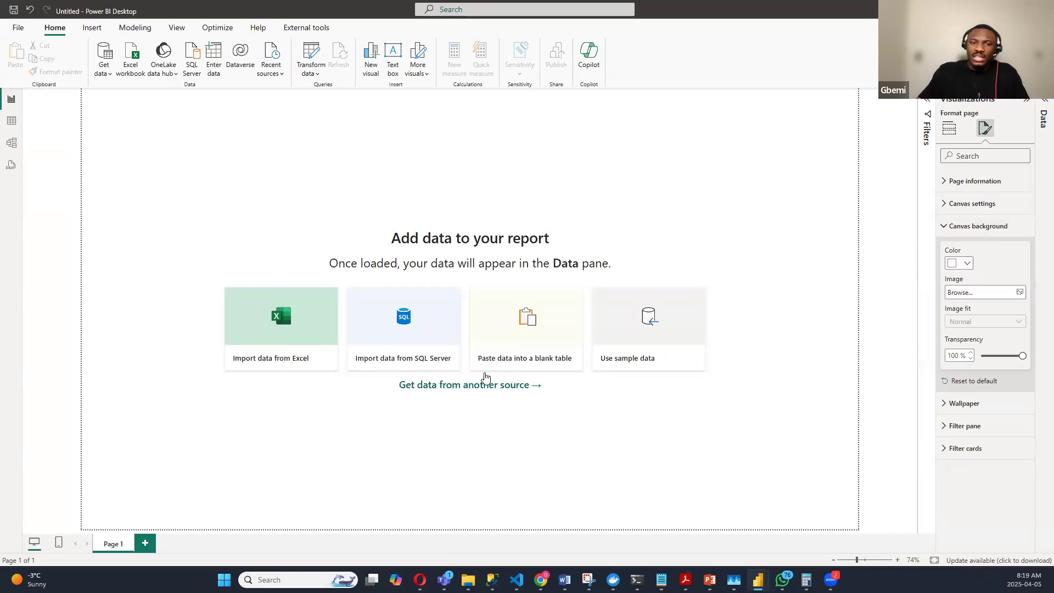
Step: Load glass-morphism-style-credit-card-icon-cashless-vector-49298984 from the Spotify_ folder in Downloads as the canvas background image
click(1016, 294)
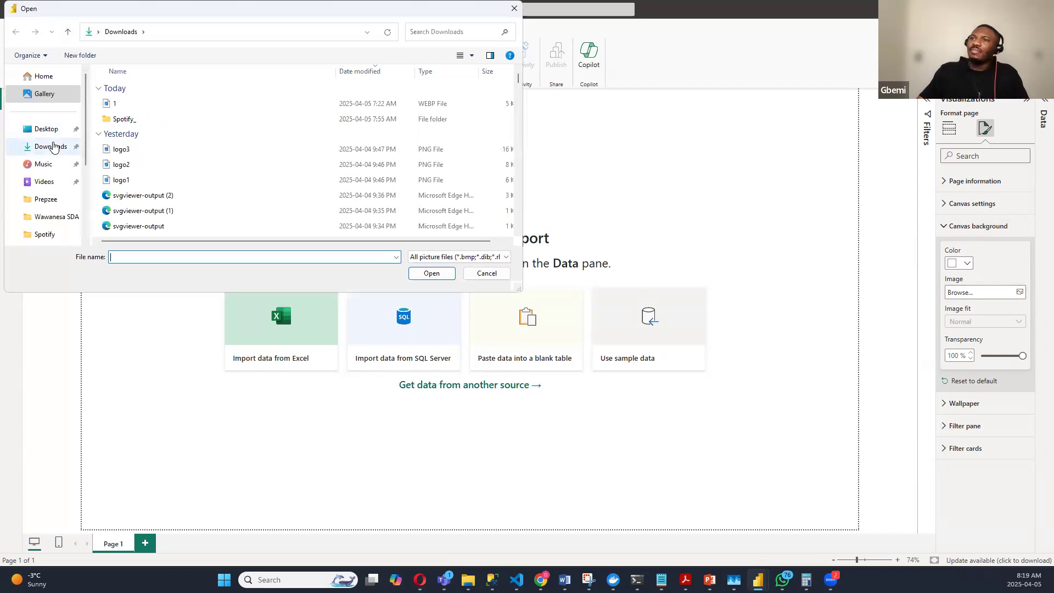
double_click(125, 119)
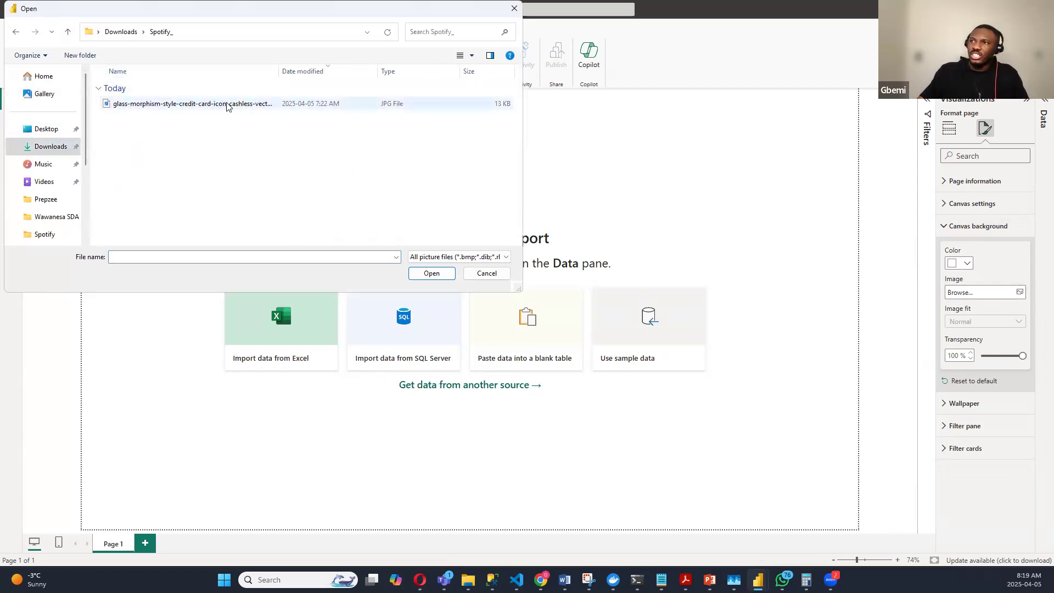
click(228, 104)
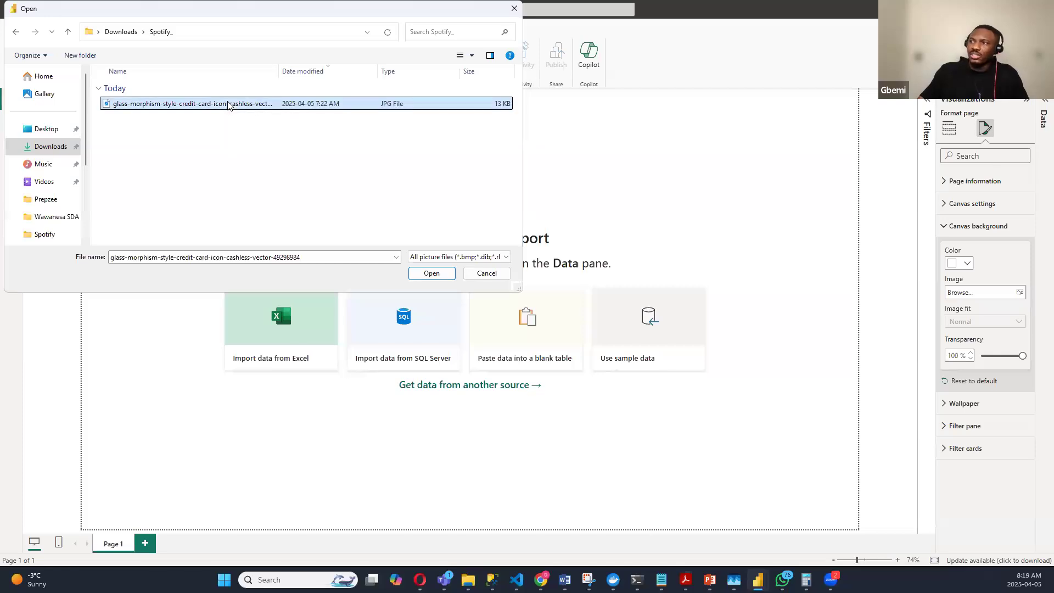
click(432, 274)
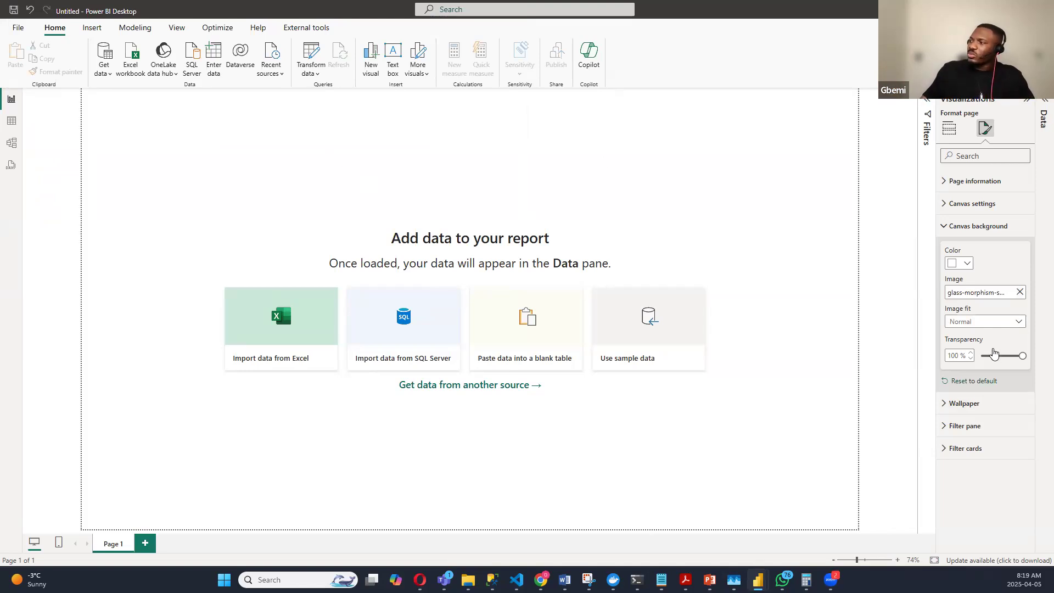
Step: Set the canvas background transparency to 0% and the image fit to Fit
drag(1022, 356, 982, 356)
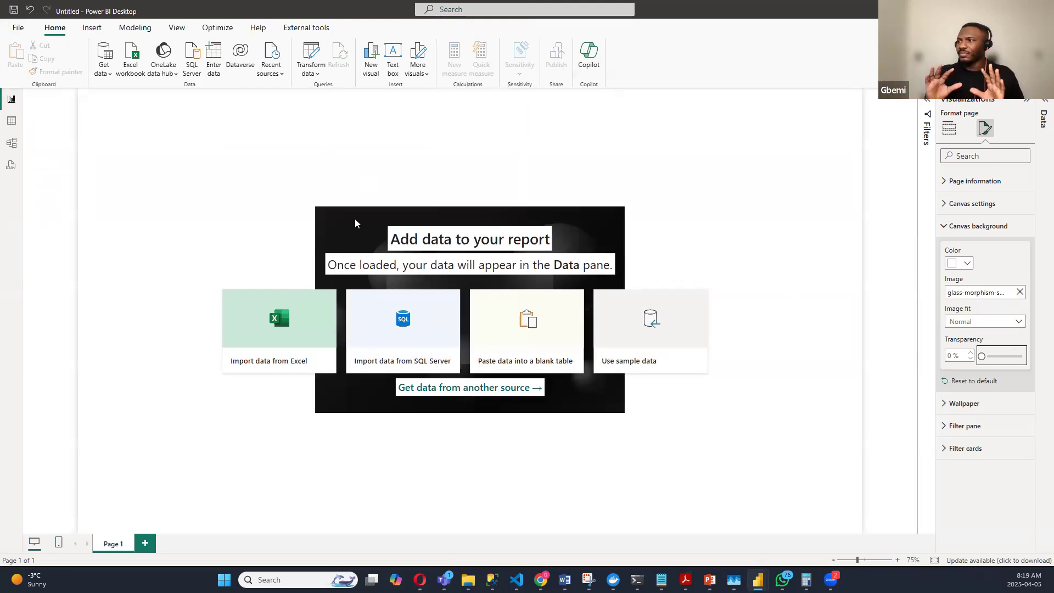
click(971, 324)
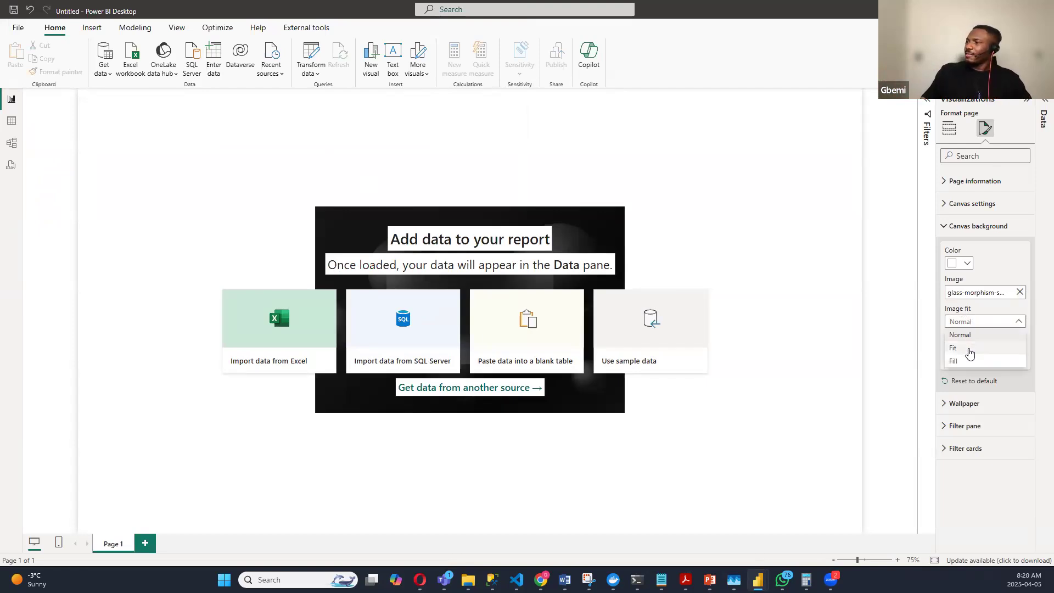
click(969, 350)
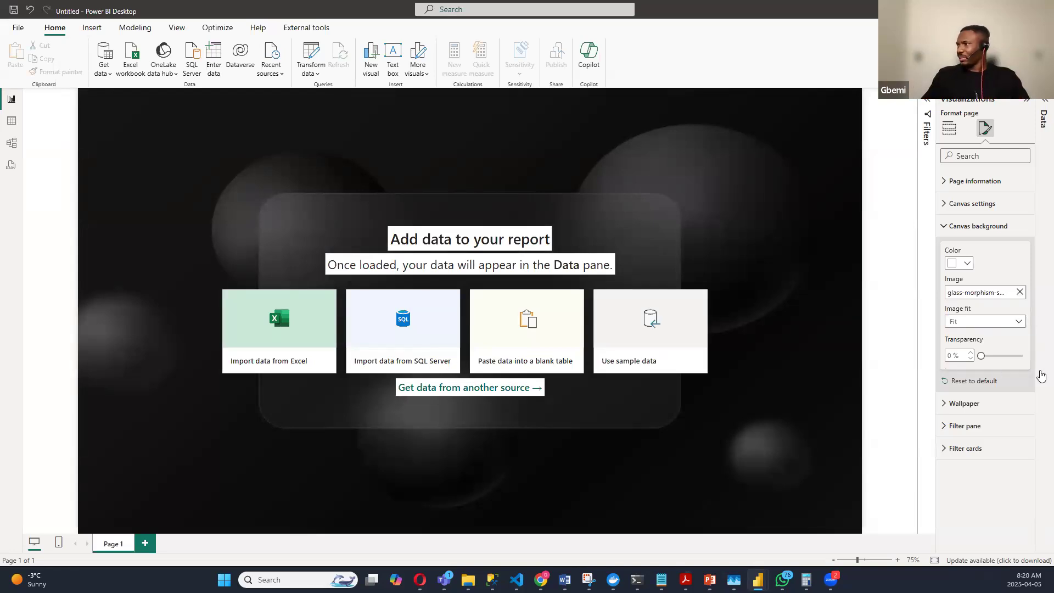
Step: Remove the canvas background image and close its settings
click(1020, 292)
click(943, 227)
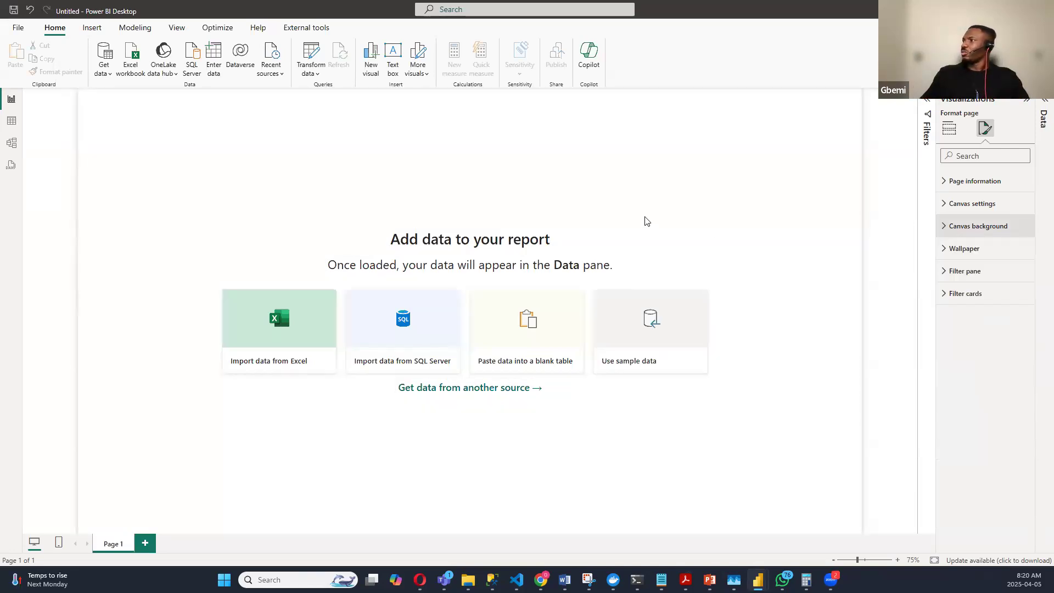
Step: Review the page's canvas size settings and the available canvas types
click(594, 219)
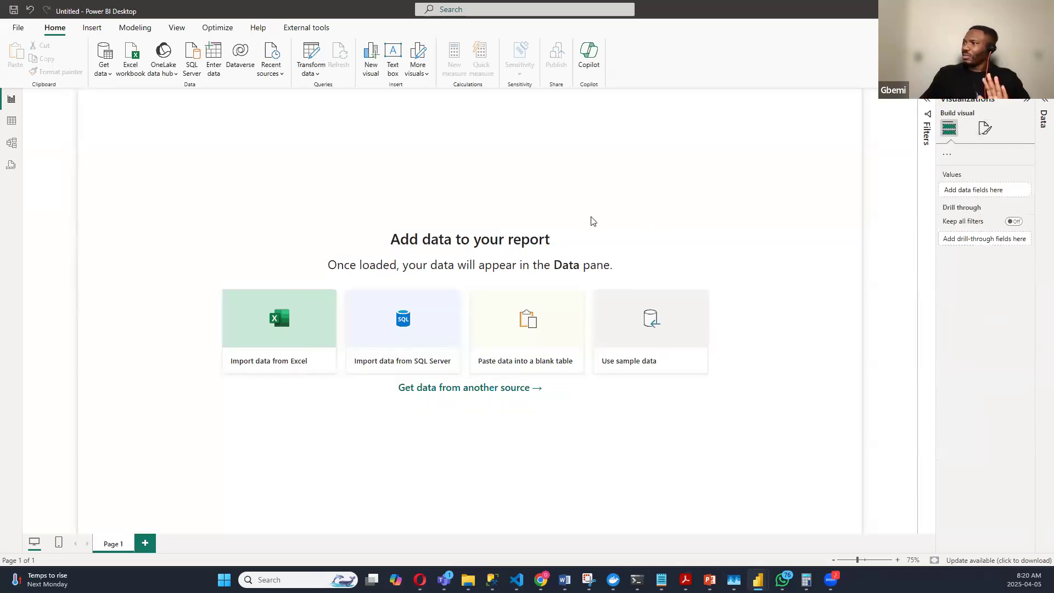
click(985, 128)
click(953, 203)
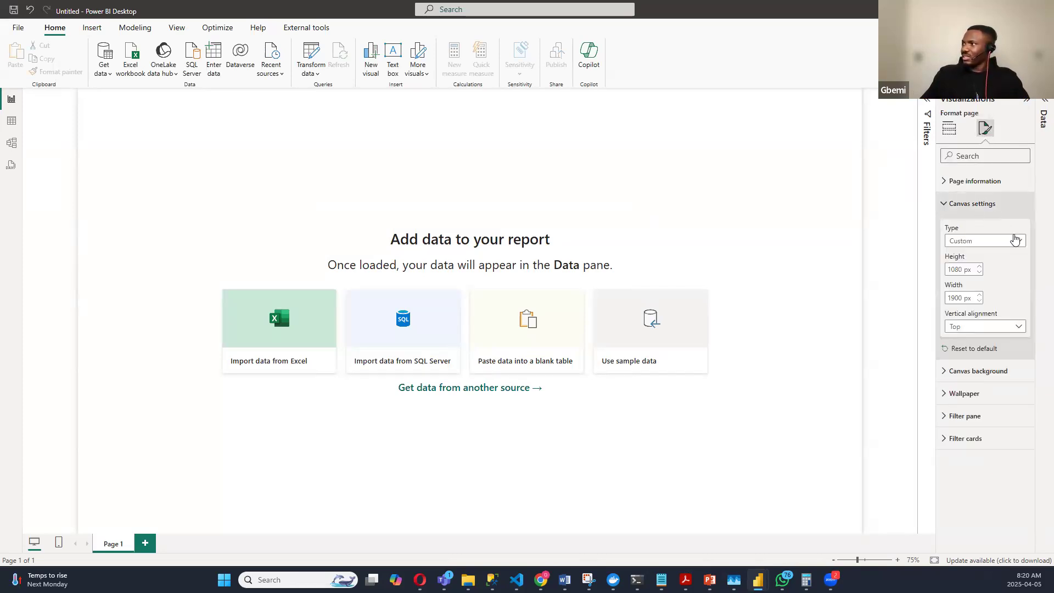
click(977, 241)
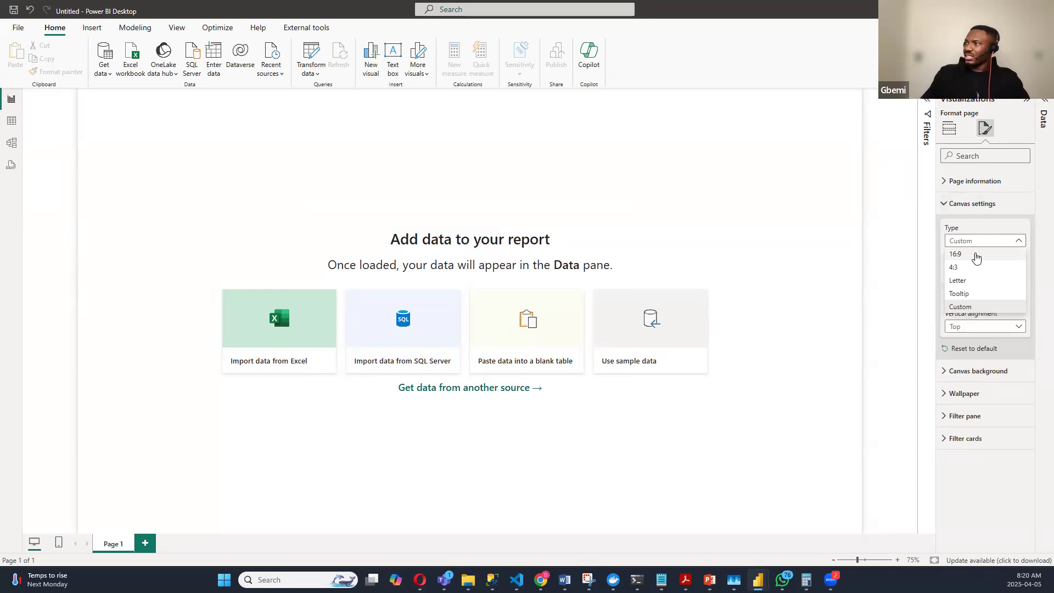
click(985, 223)
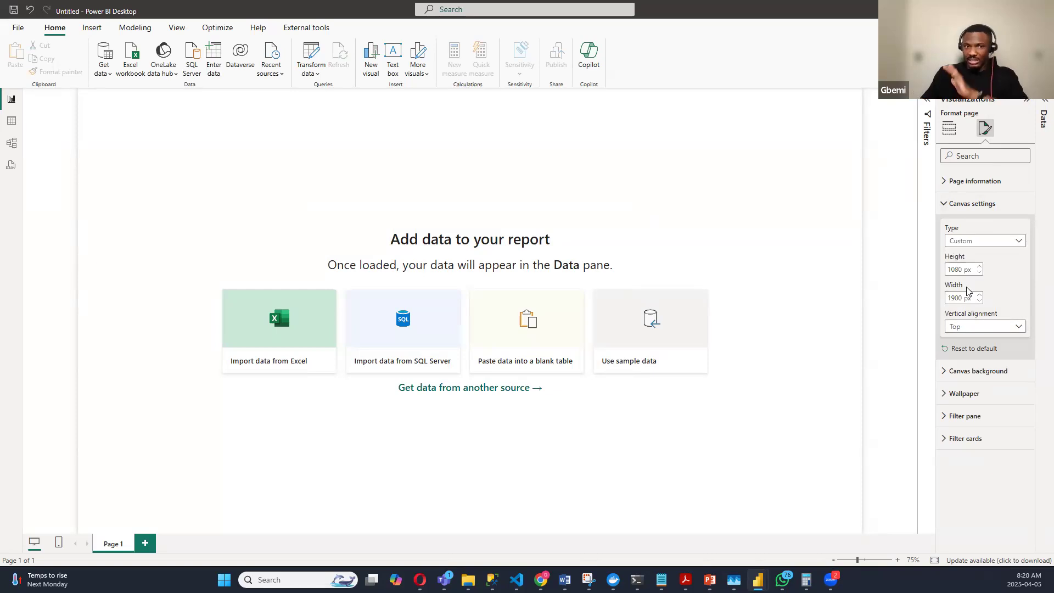
click(944, 205)
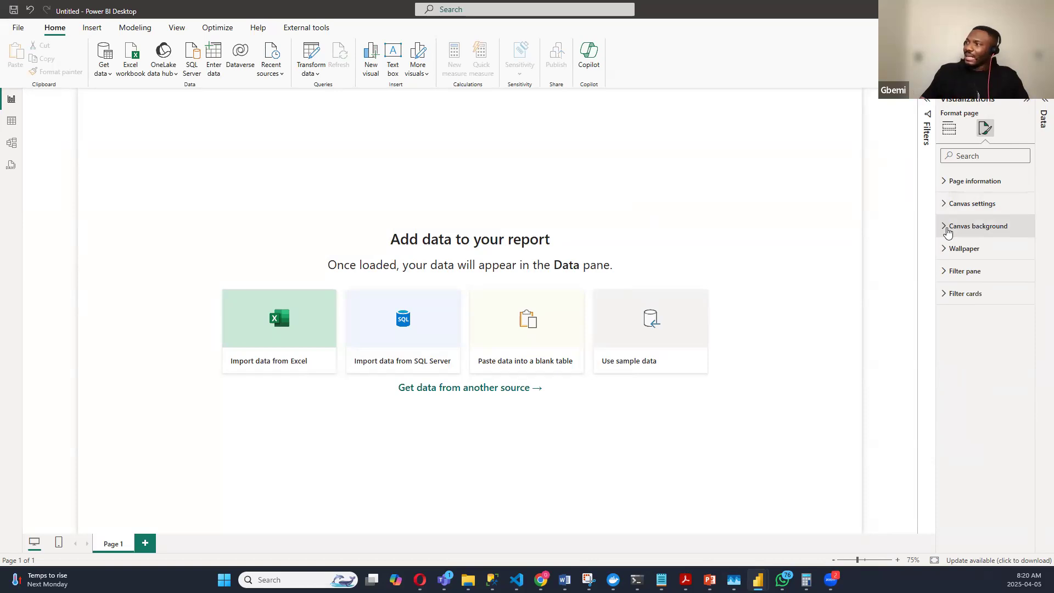
Step: Set glass-morphism-style-credit-card-icon-cashless-vector-49298984 from the Spotify_ folder as the canvas background image
click(944, 227)
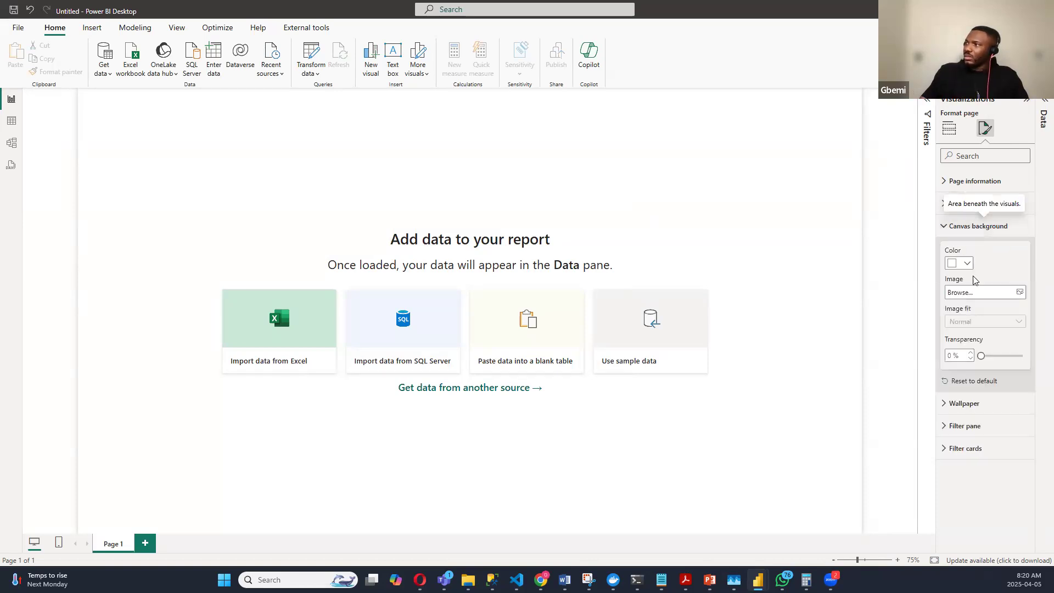
click(1021, 293)
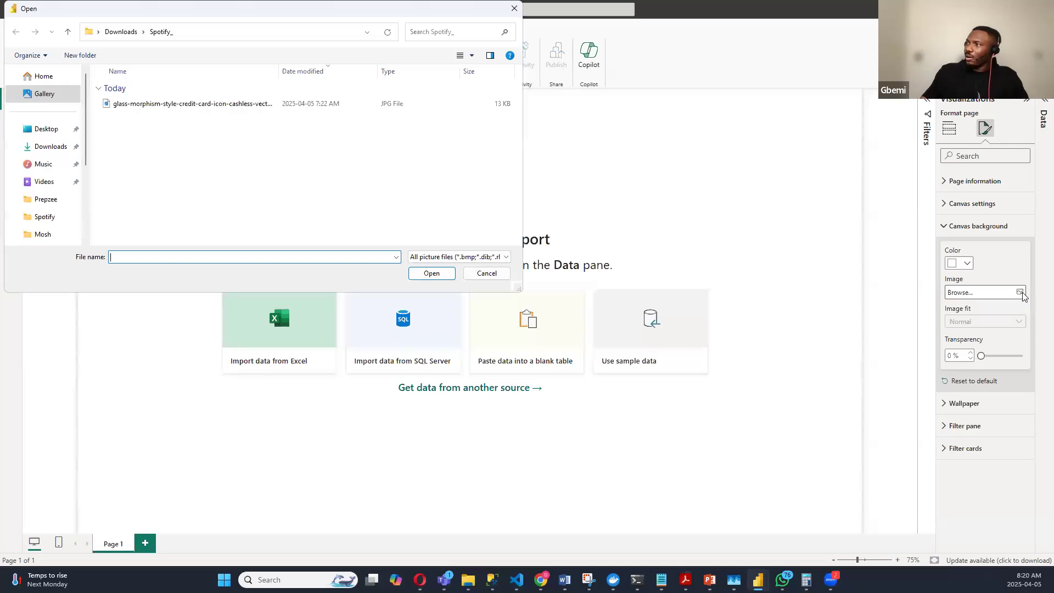
click(189, 103)
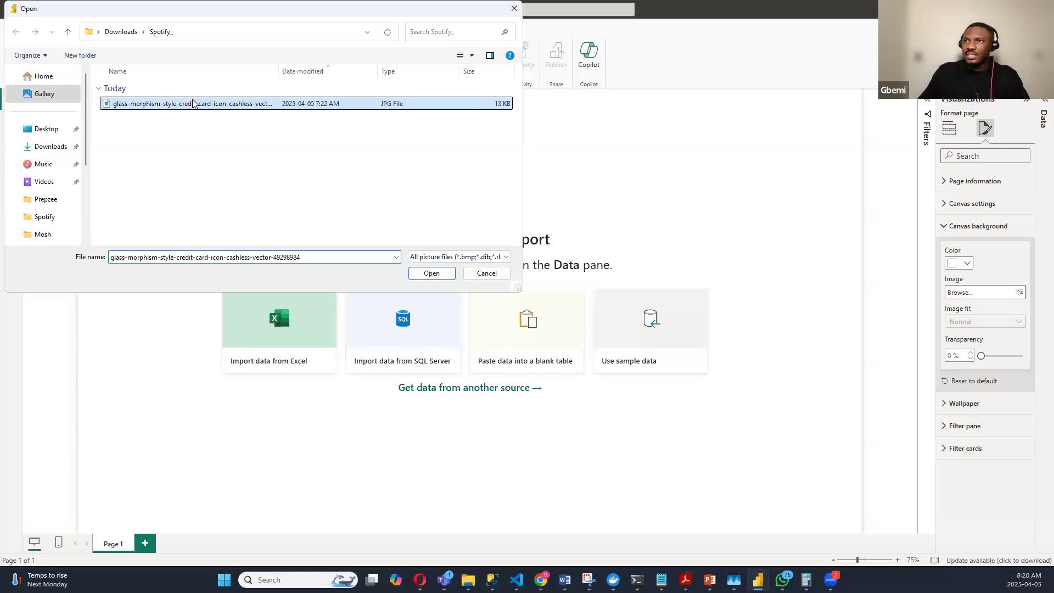
click(432, 275)
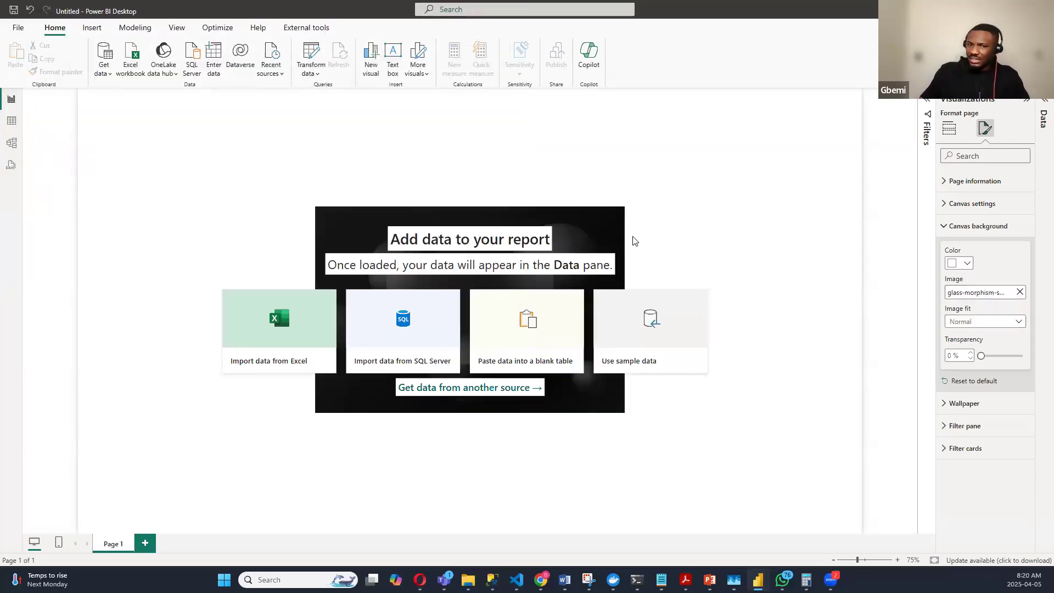
Step: Set the canvas background image fit to Fit with 0% transparency
drag(1022, 356, 964, 356)
click(1023, 325)
click(968, 348)
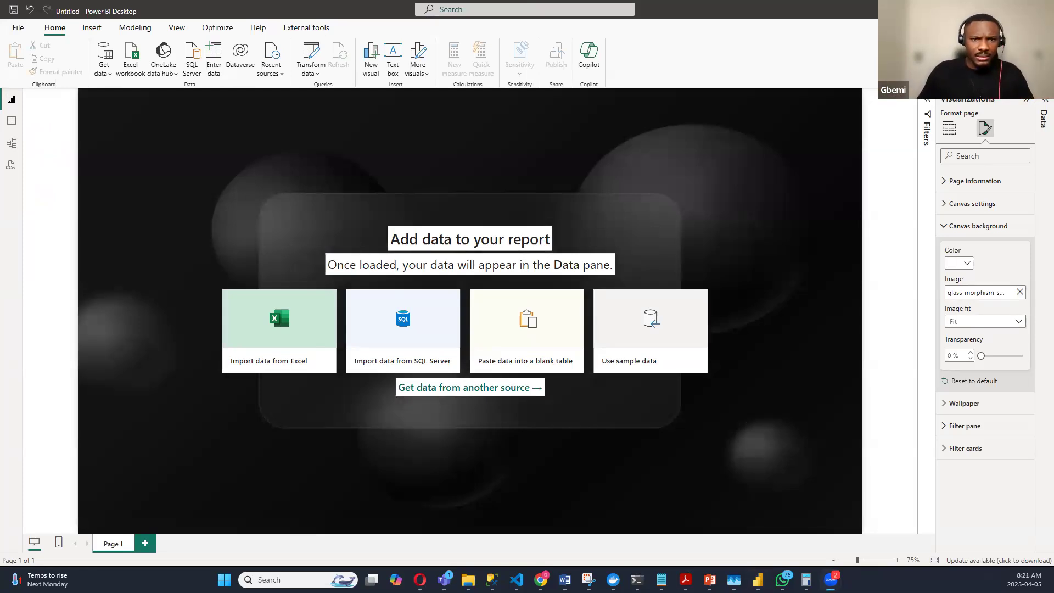
click(650, 125)
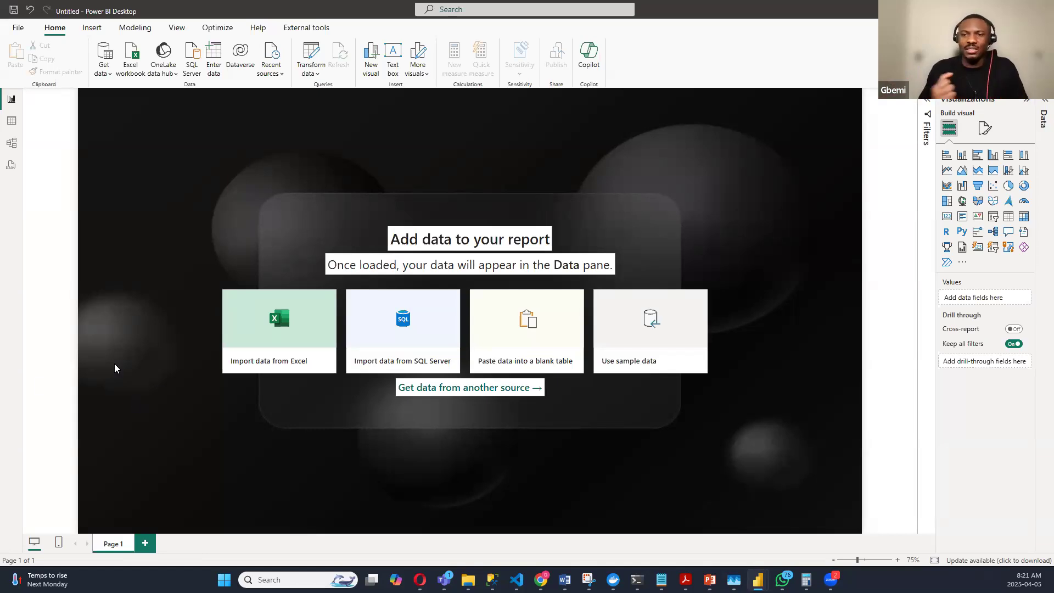
Step: Add a second report page and compare it with Page 1, ending on Page 2
click(145, 544)
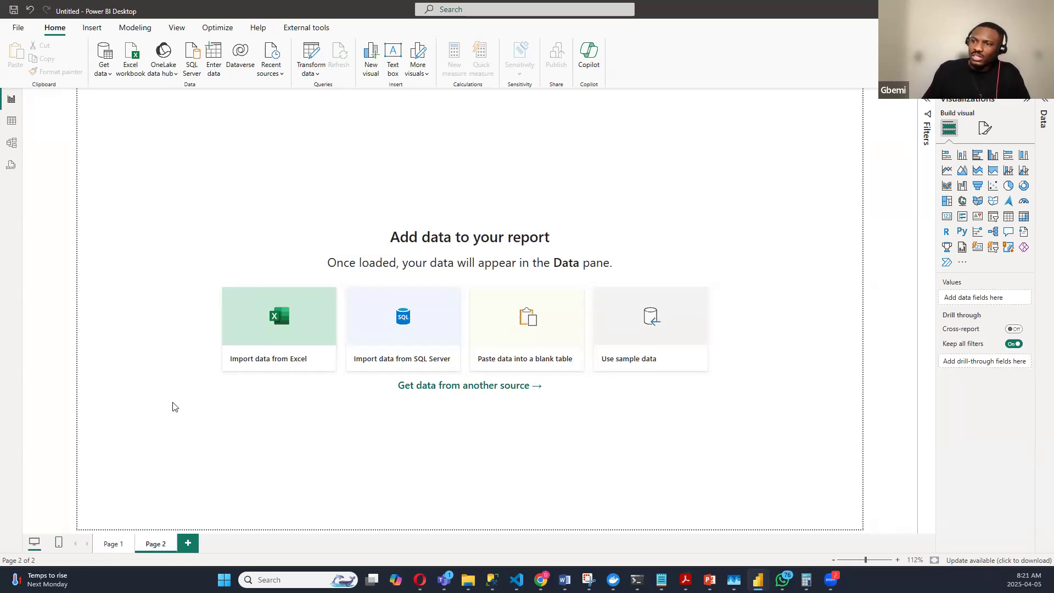
click(113, 544)
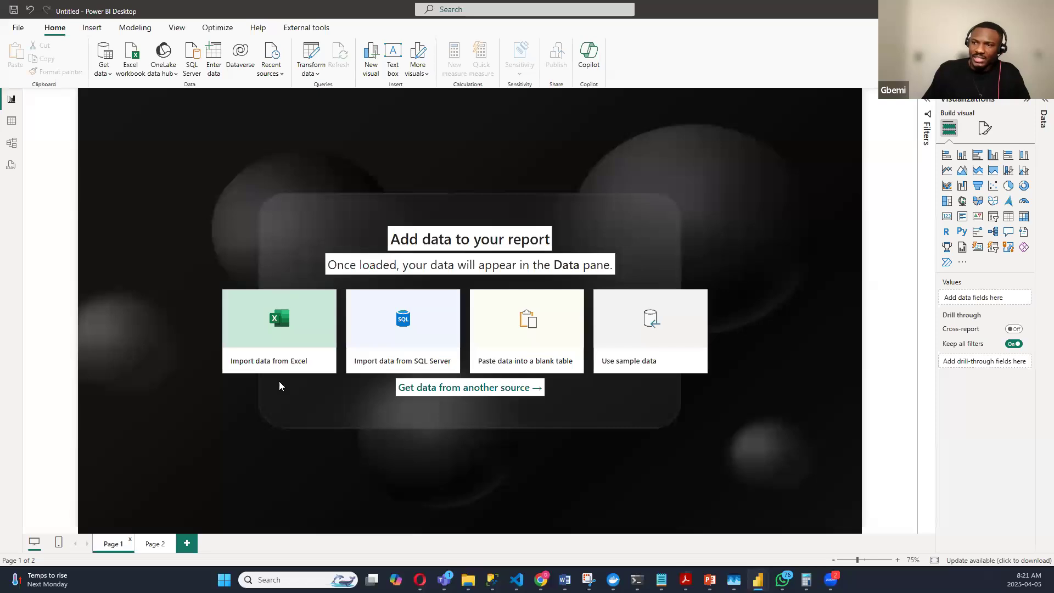
click(156, 544)
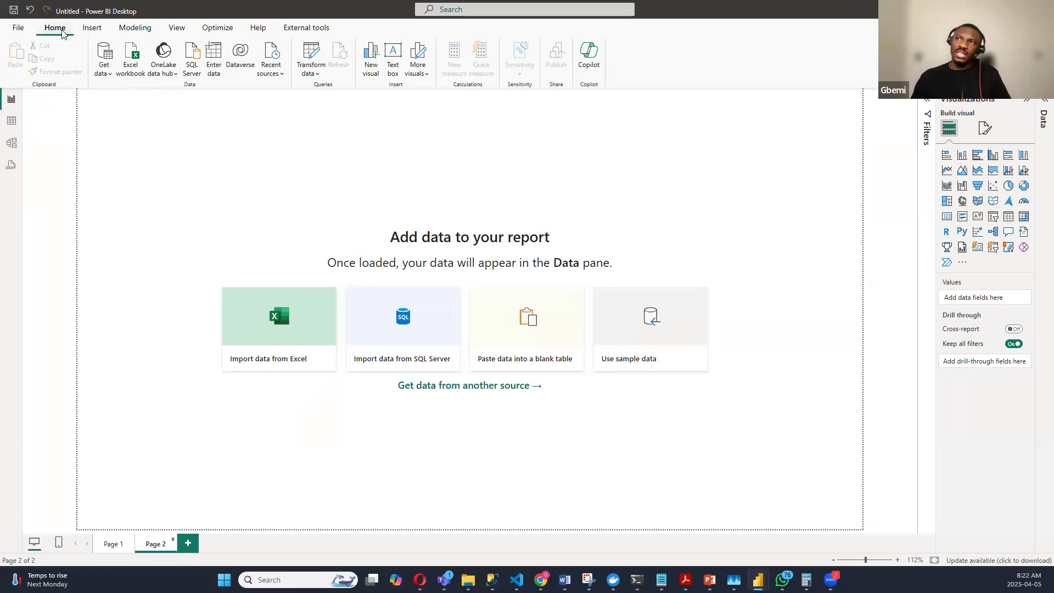
click(110, 78)
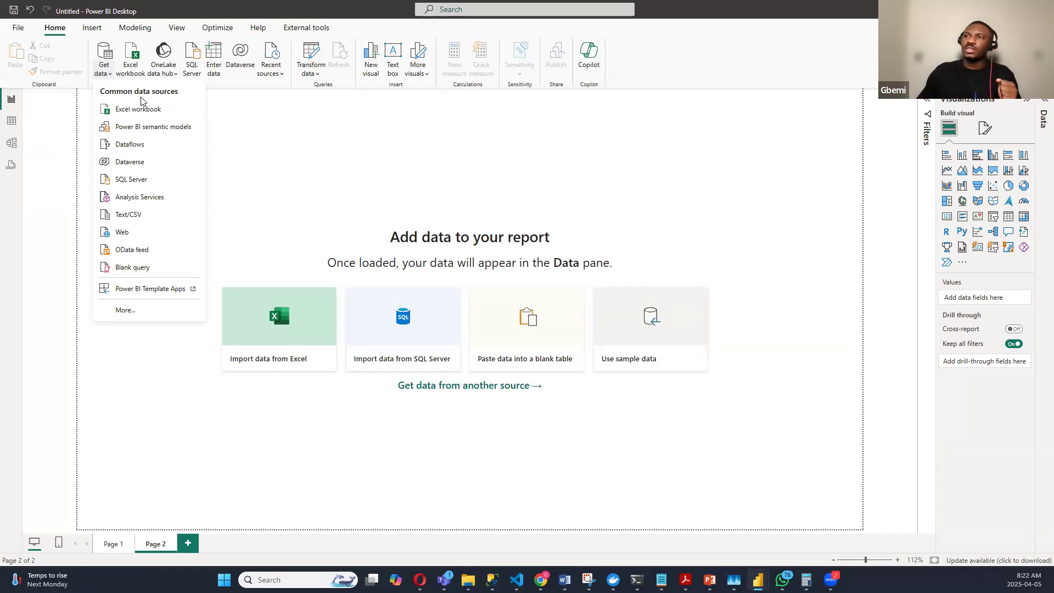
click(109, 77)
click(109, 76)
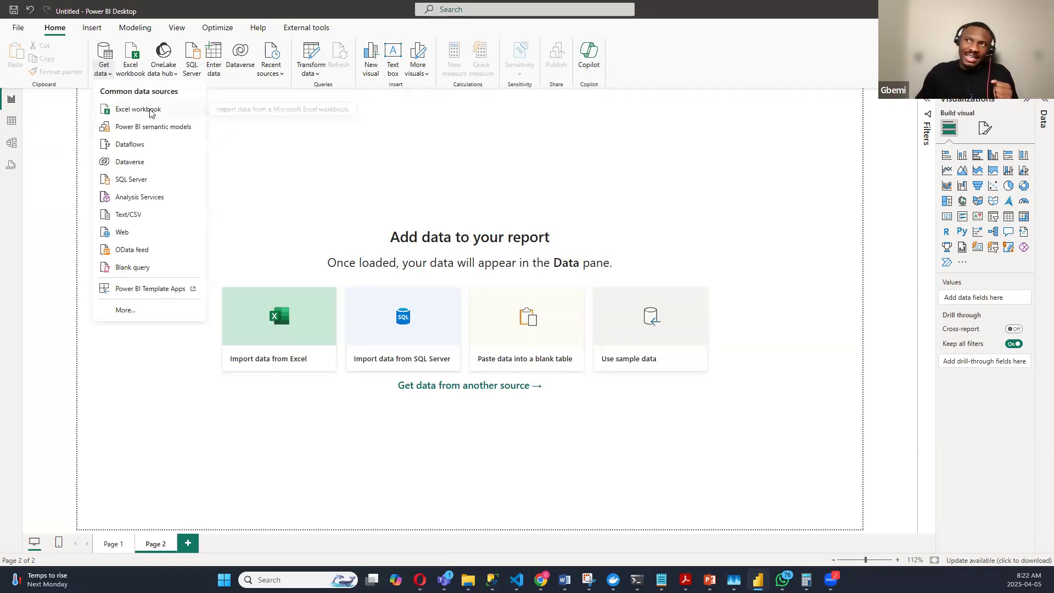
click(148, 111)
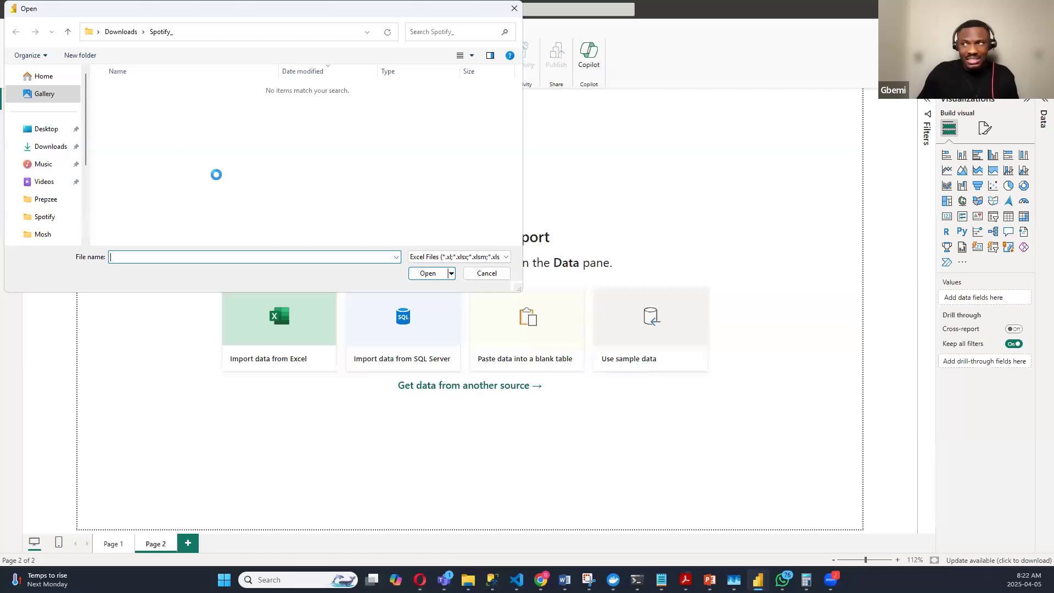
click(486, 272)
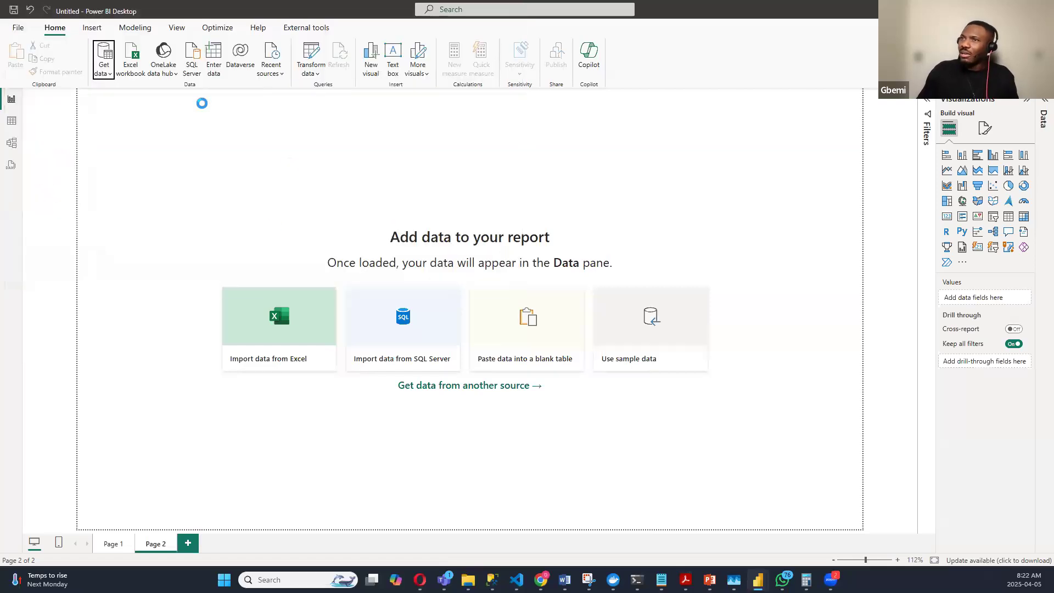
Step: Import the spotify_2023 CSV file from the Spotify_ folder in Downloads and open it for transformation in Power Query Editor
click(109, 75)
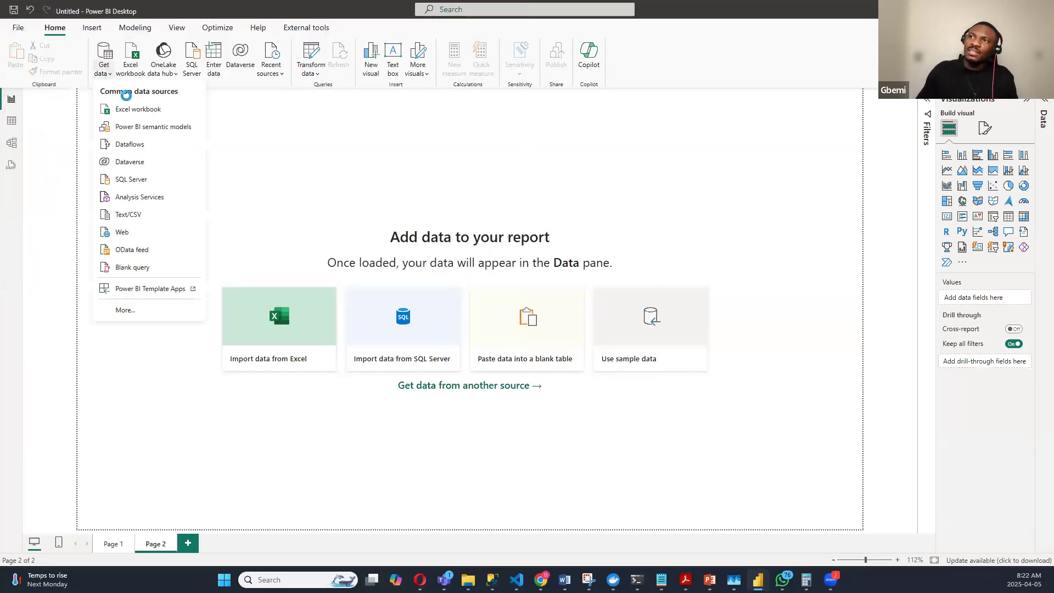
click(138, 213)
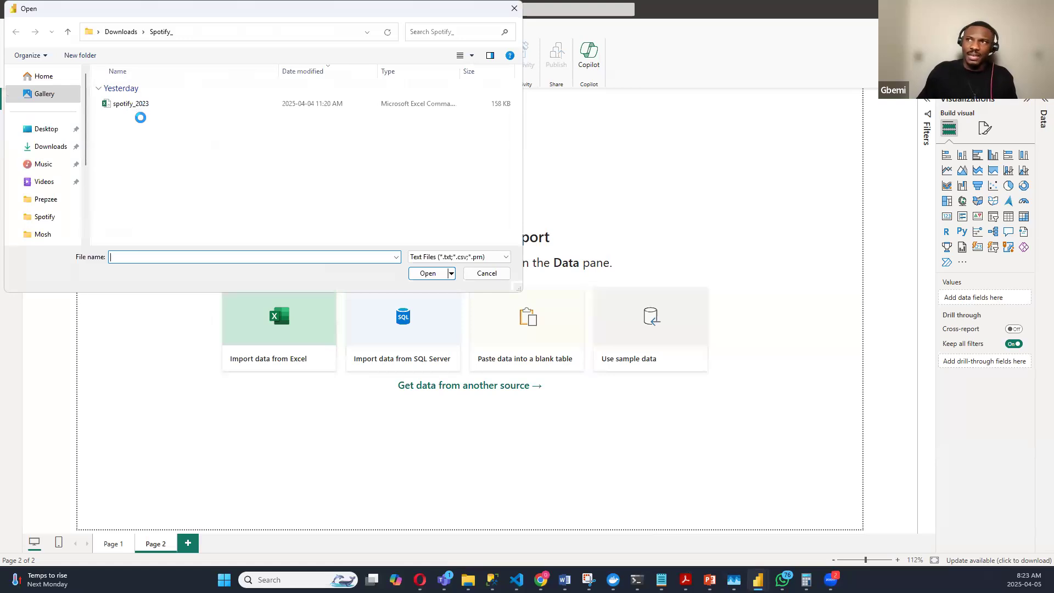
click(147, 104)
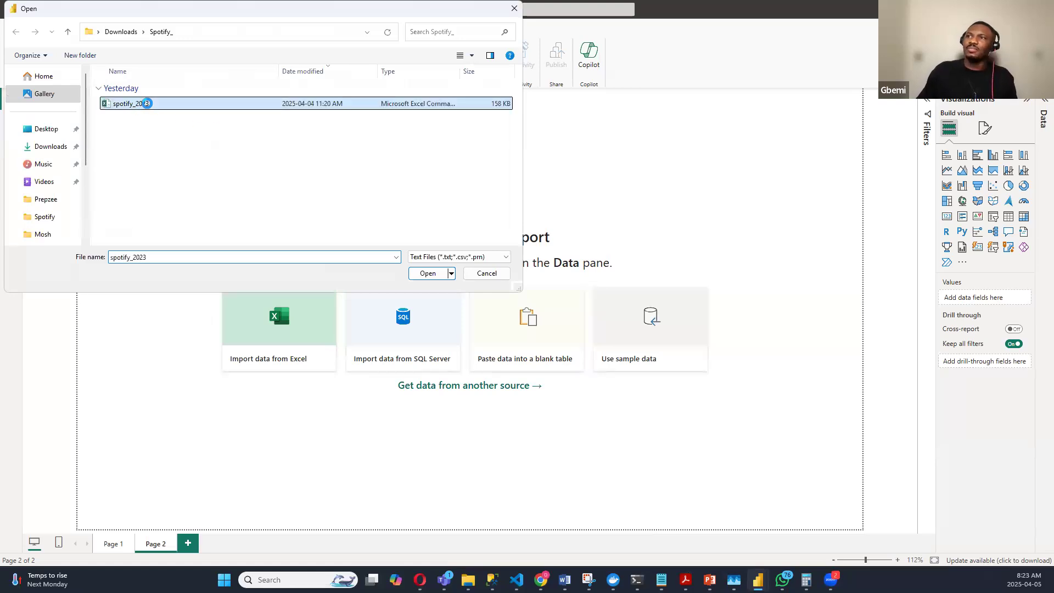
click(427, 274)
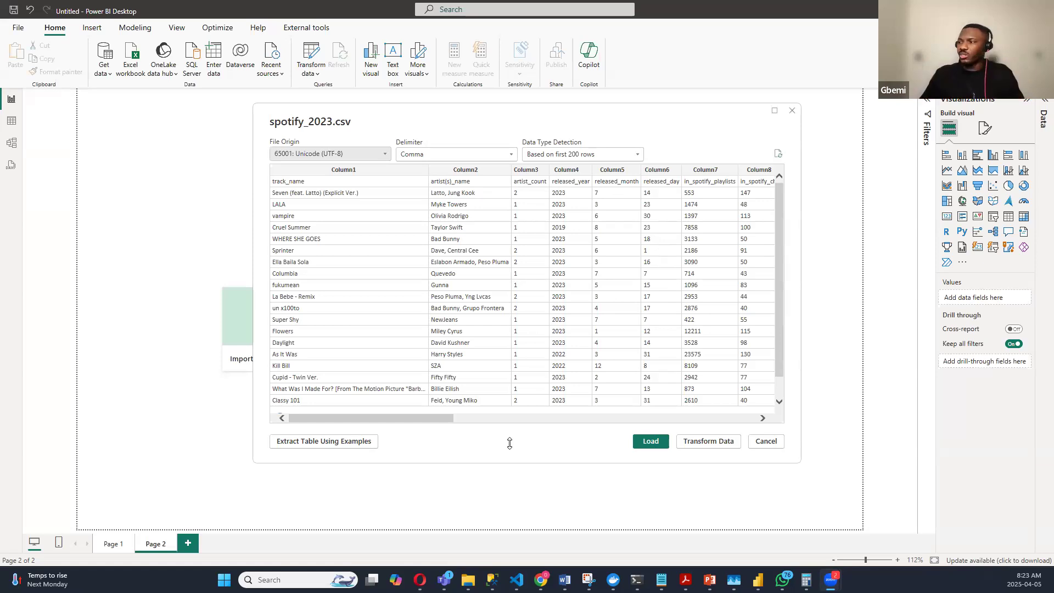
click(710, 441)
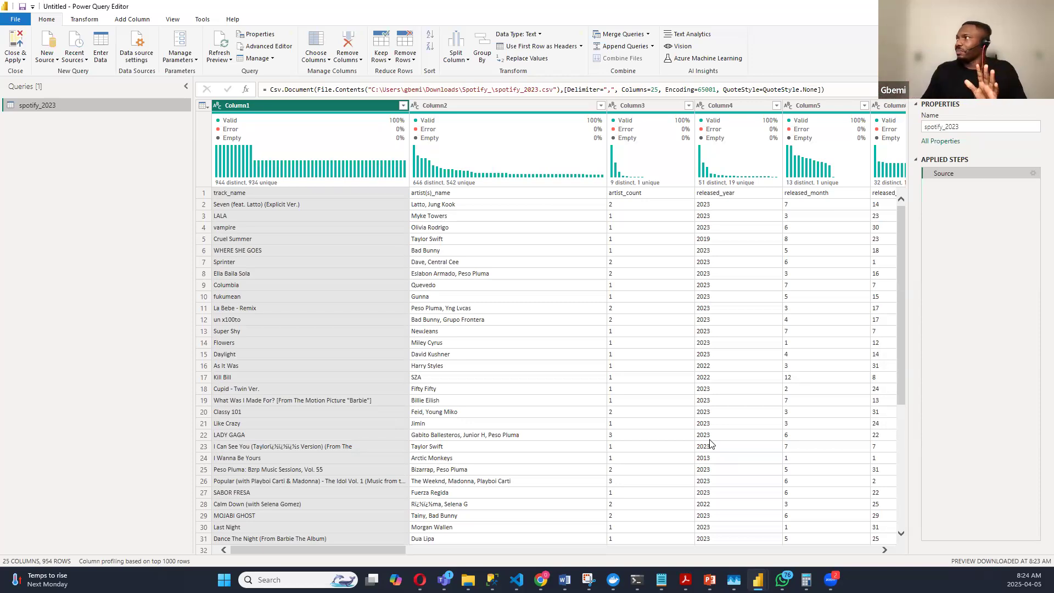
Step: Close the Power Query Editor with the query changes left pending, and reopen the query for transformation
click(1041, 6)
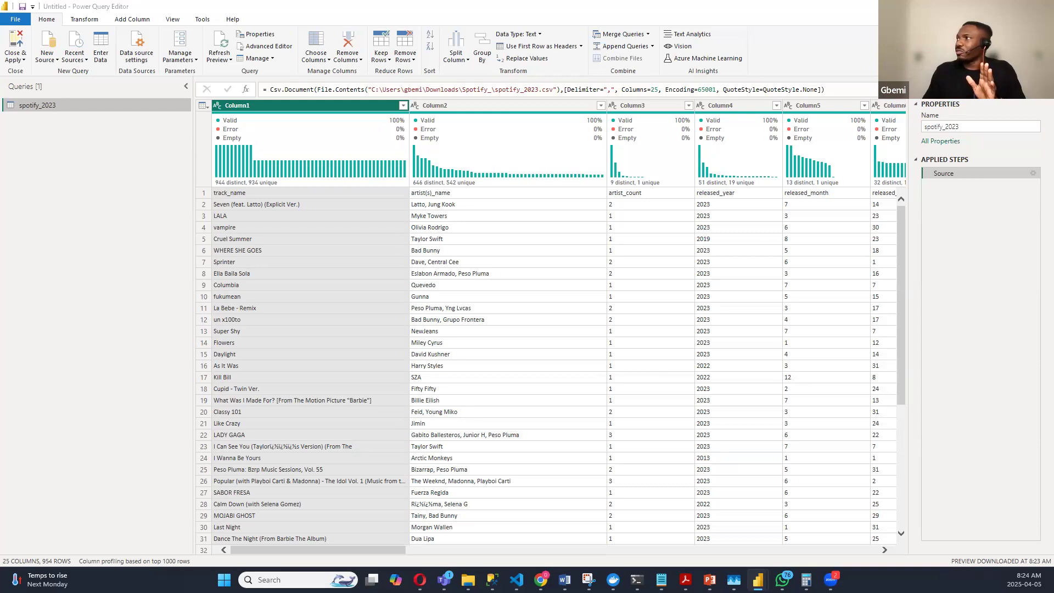
click(576, 309)
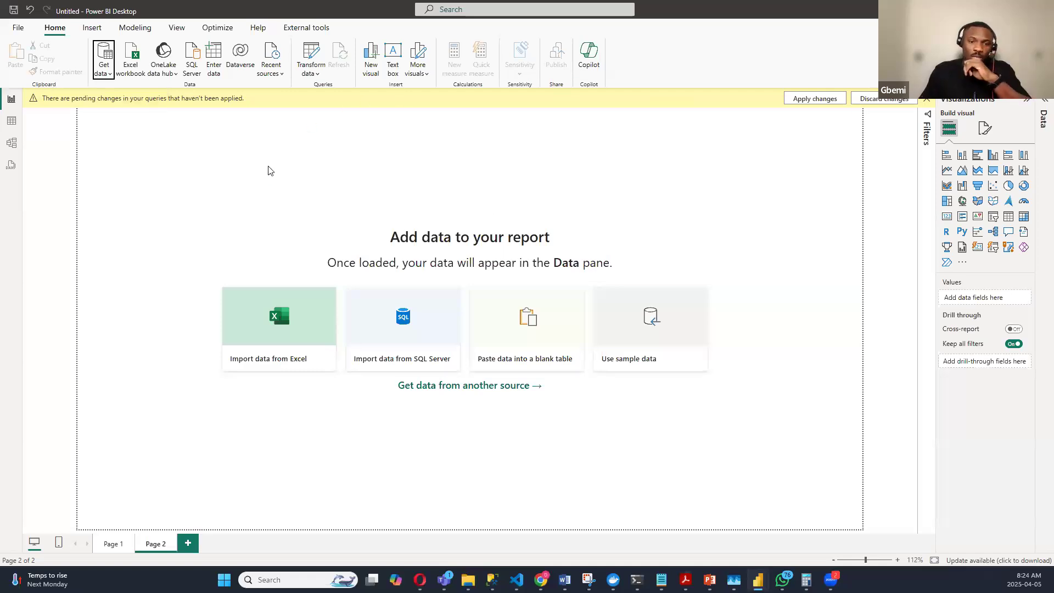
click(317, 78)
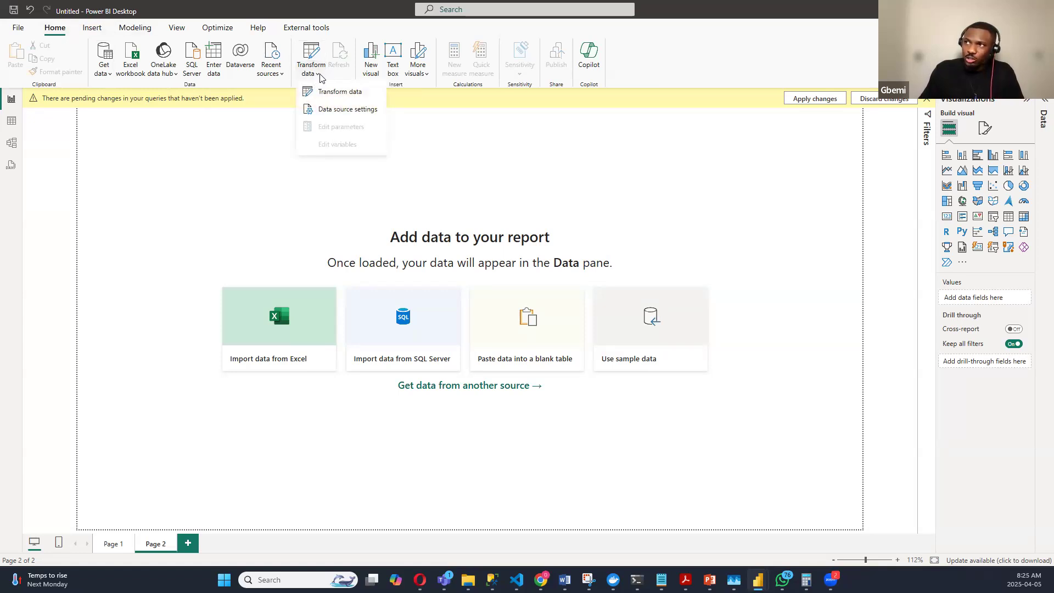
click(341, 94)
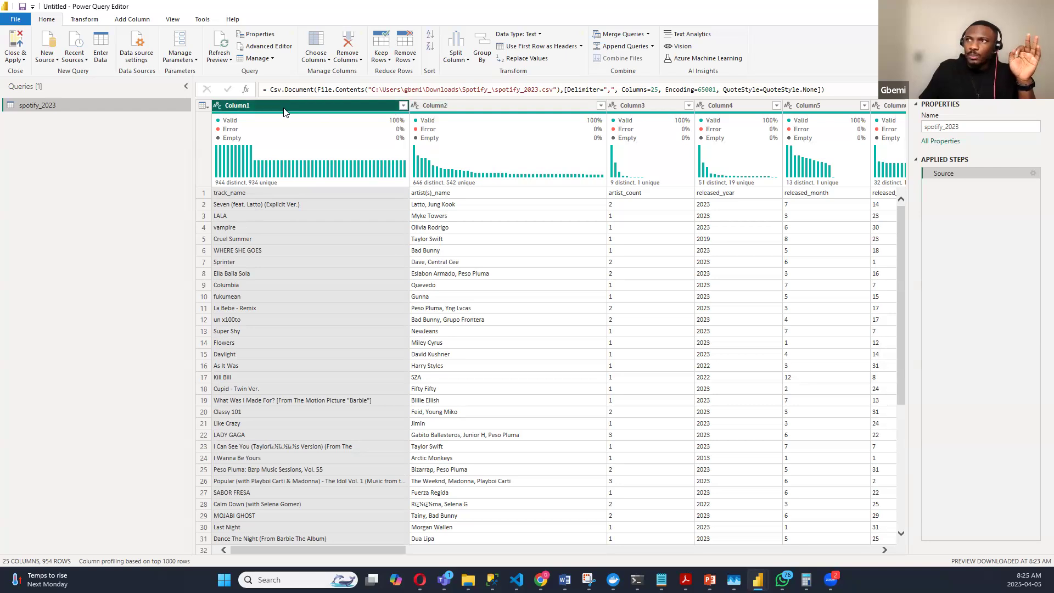
Step: Promote the first row of the spotify_2023 query to column headers
mouse_move(289, 114)
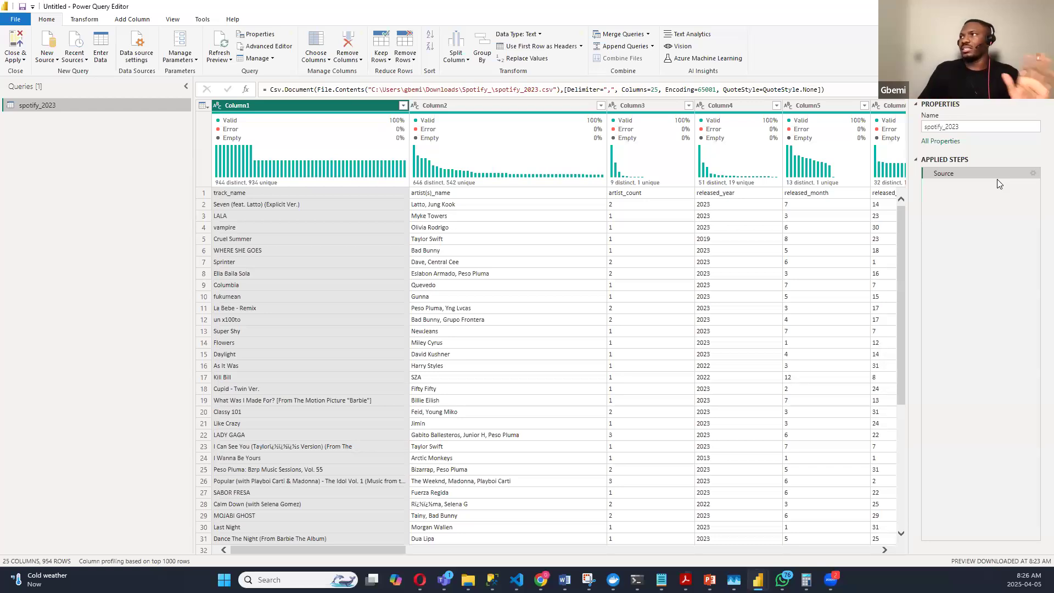
click(538, 48)
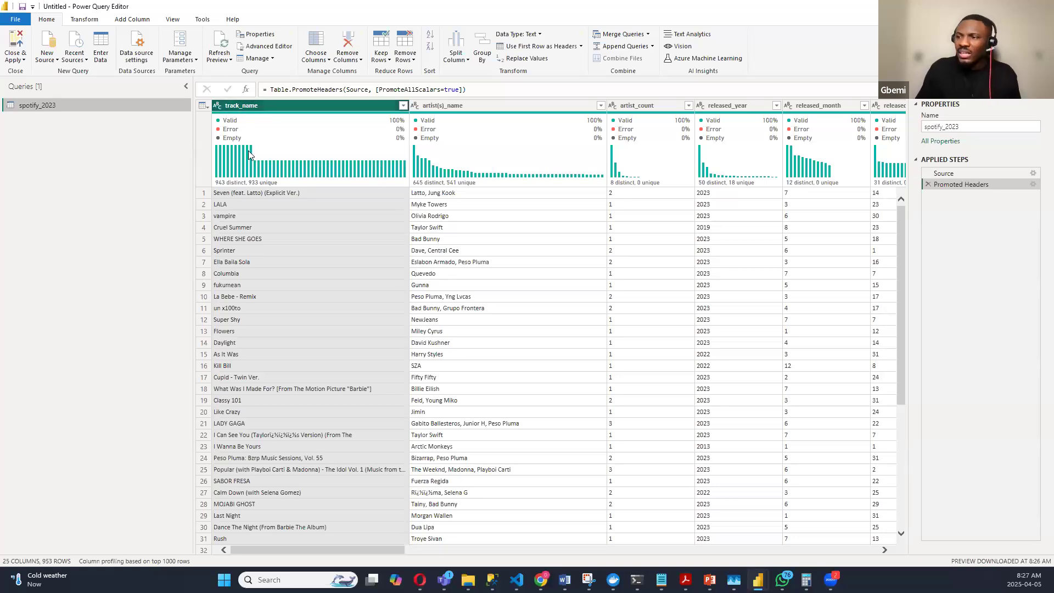
Step: Change the data type of the artist_count column to Whole Number
drag(314, 547, 209, 560)
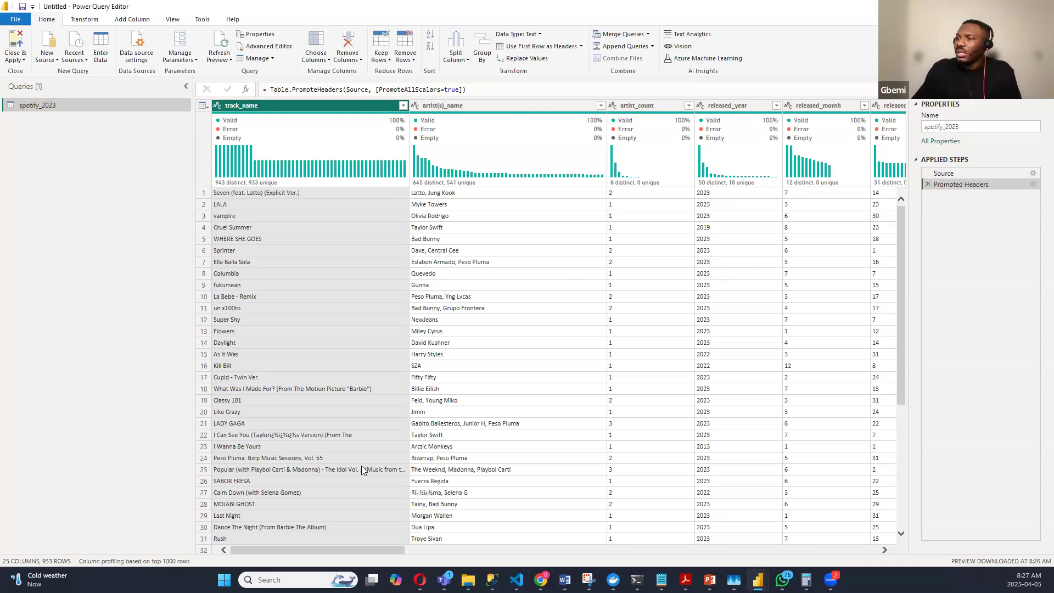
click(637, 104)
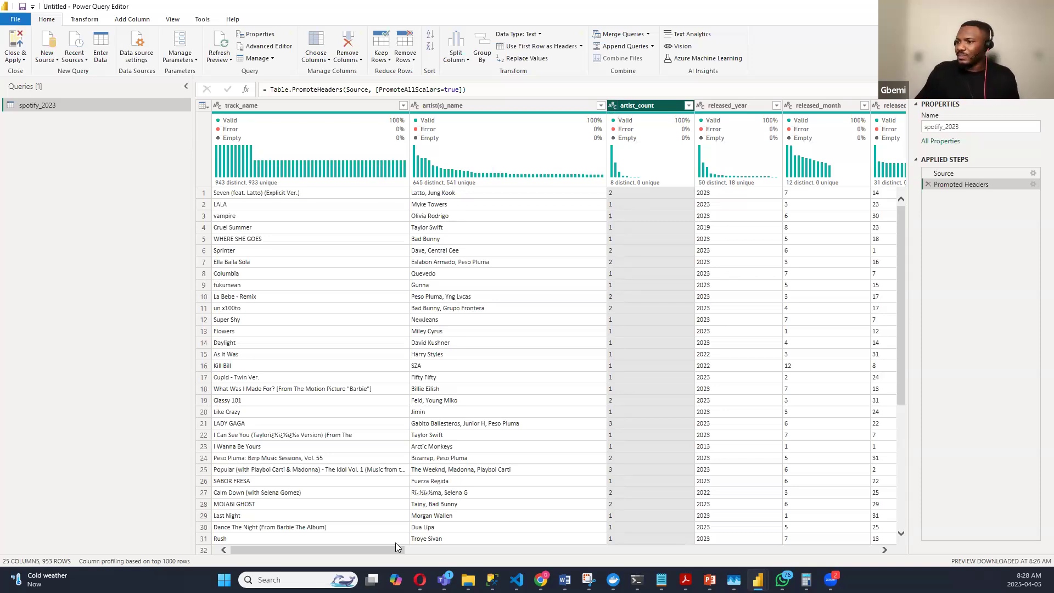
drag(390, 549, 488, 557)
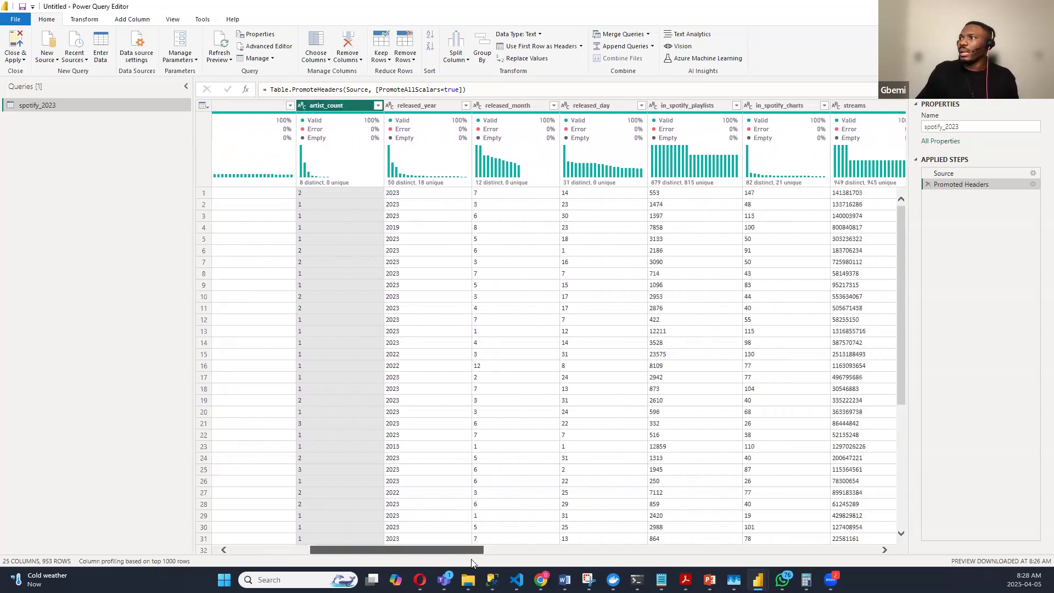
click(303, 107)
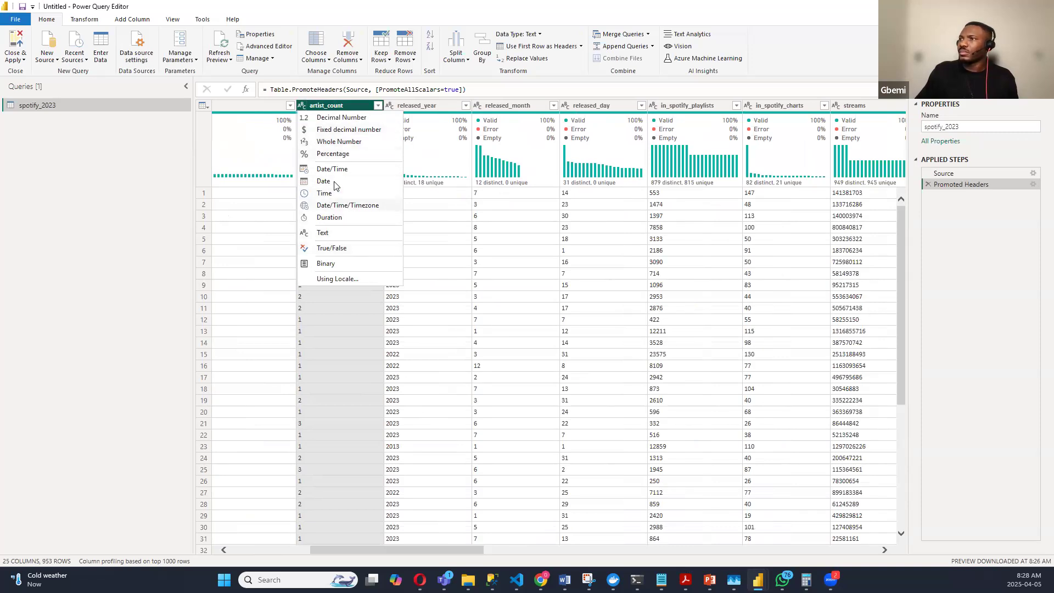
click(339, 141)
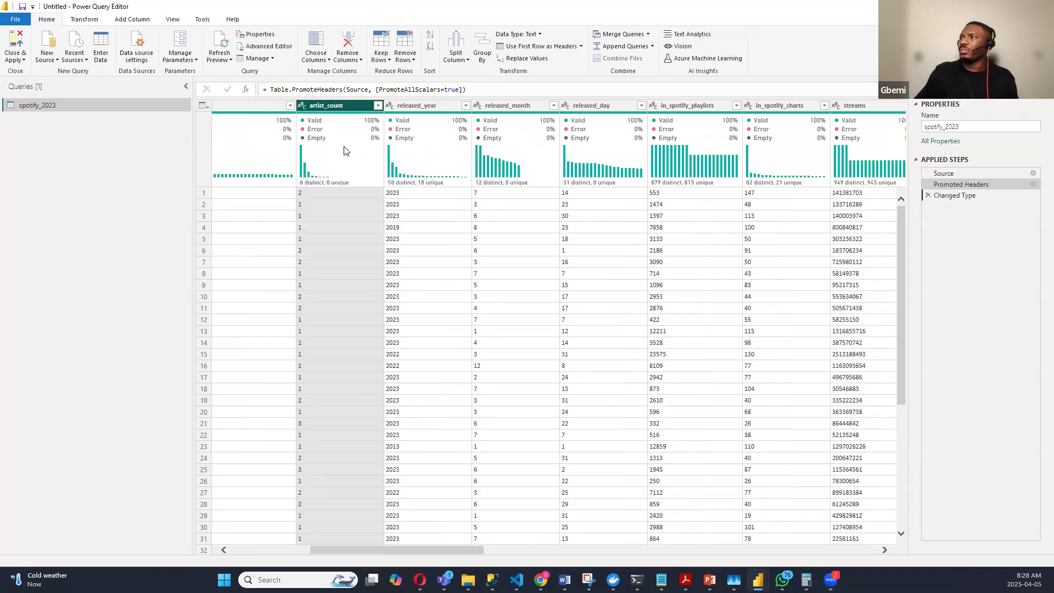
mouse_move(346, 151)
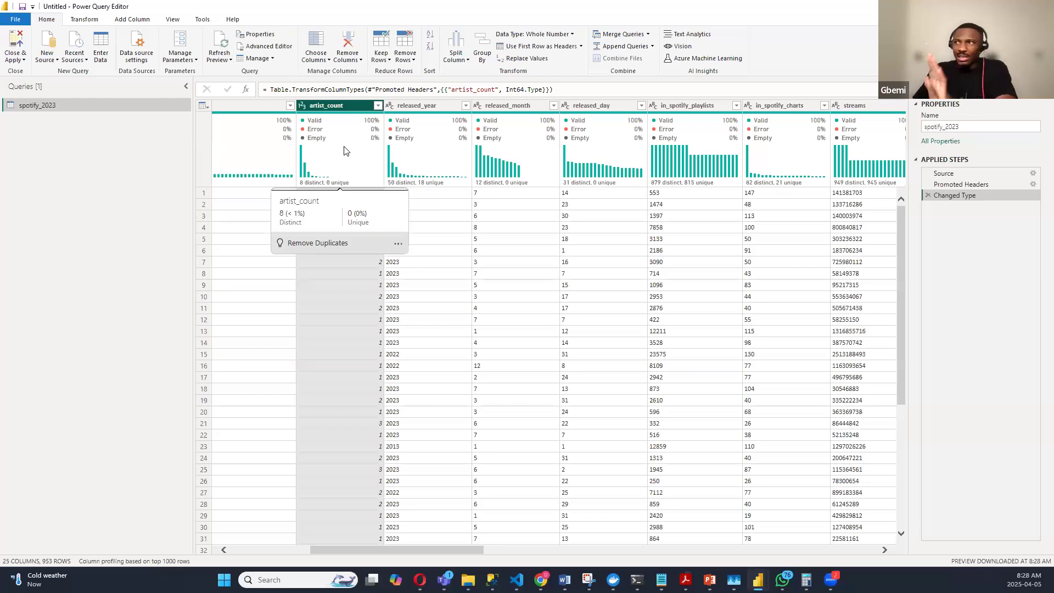
Step: Change the data type of all columns from in_spotify_playlists through in_deezer_charts, including streams, to Whole Number
click(414, 105)
click(501, 105)
click(590, 105)
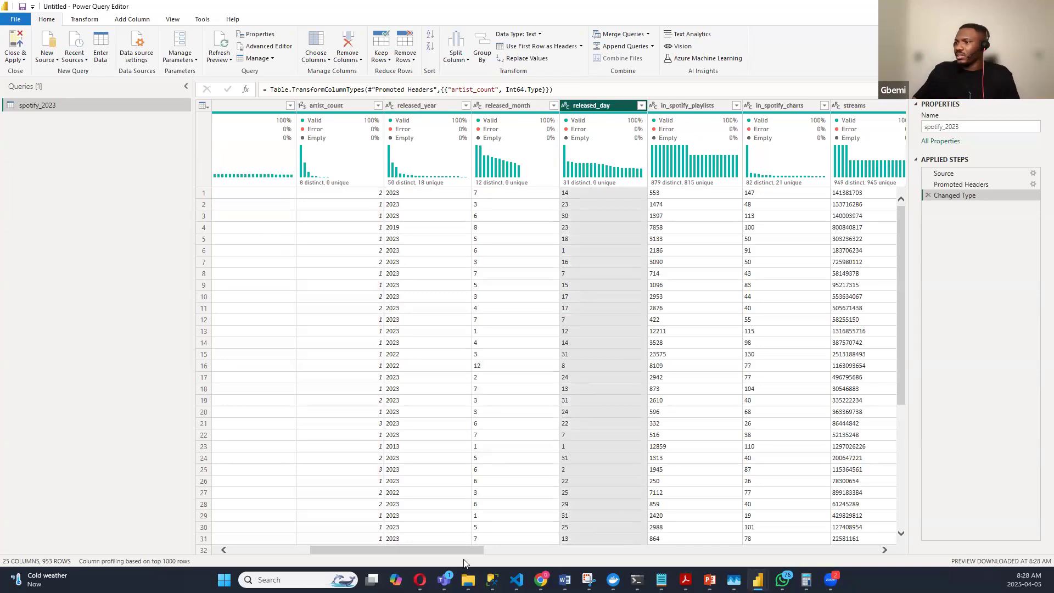
drag(458, 550, 516, 552)
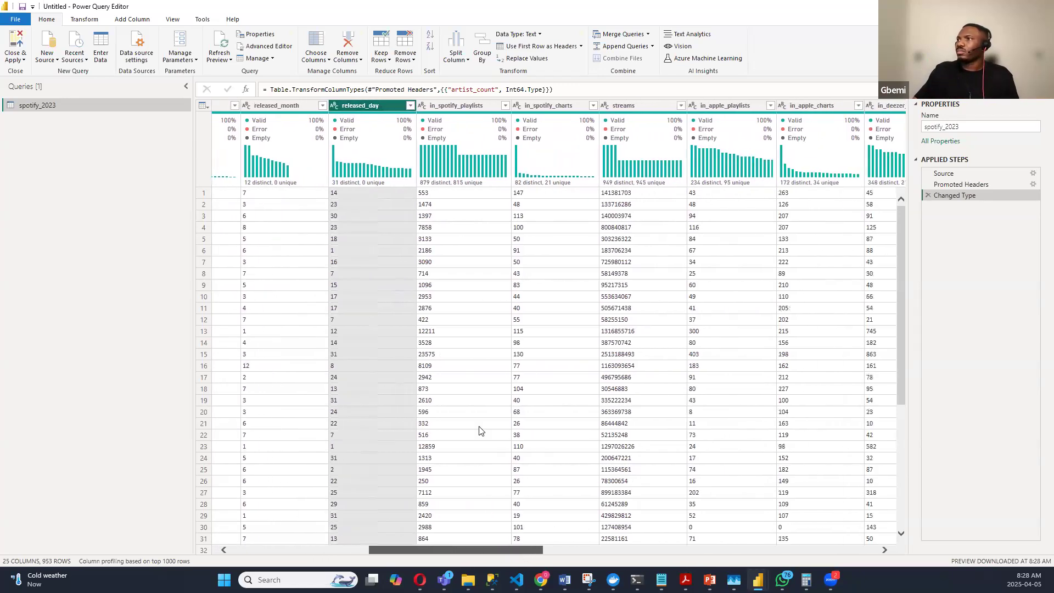
click(461, 104)
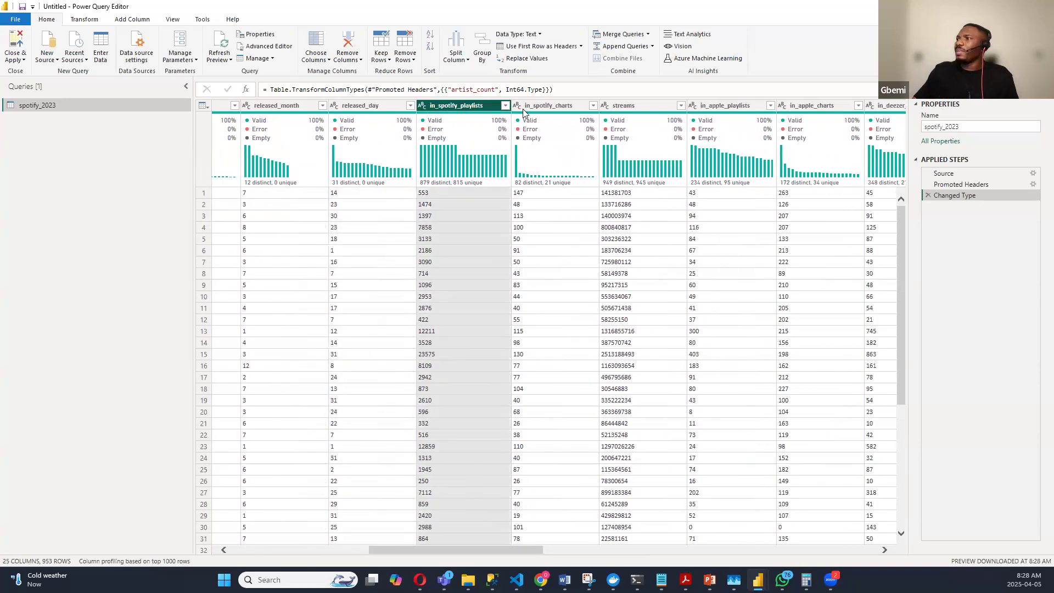
ctrl+click(559, 105)
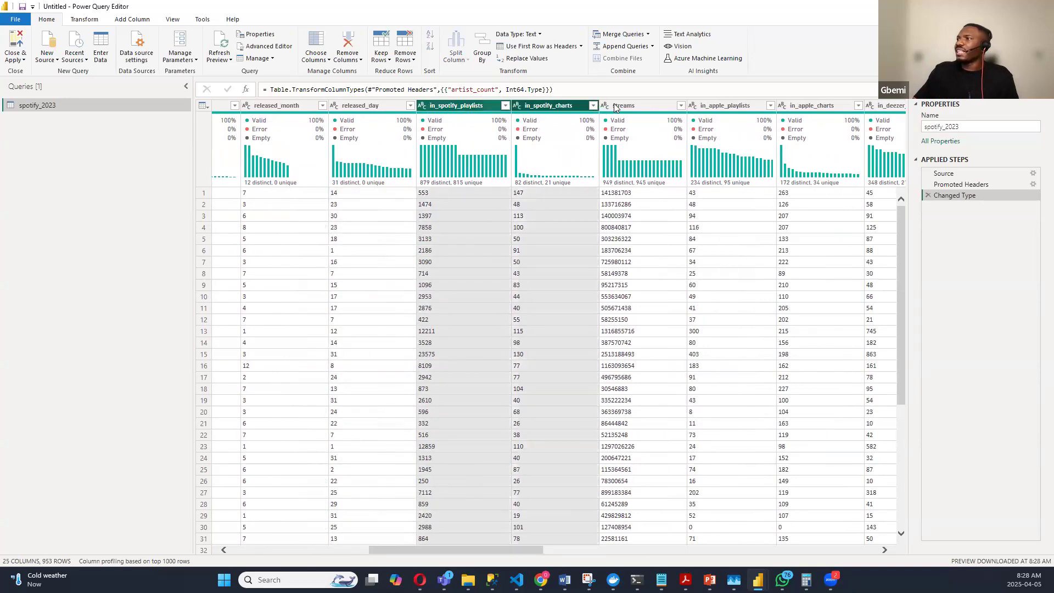
ctrl+click(627, 104)
ctrl+click(693, 107)
ctrl+click(796, 108)
drag(538, 552, 576, 553)
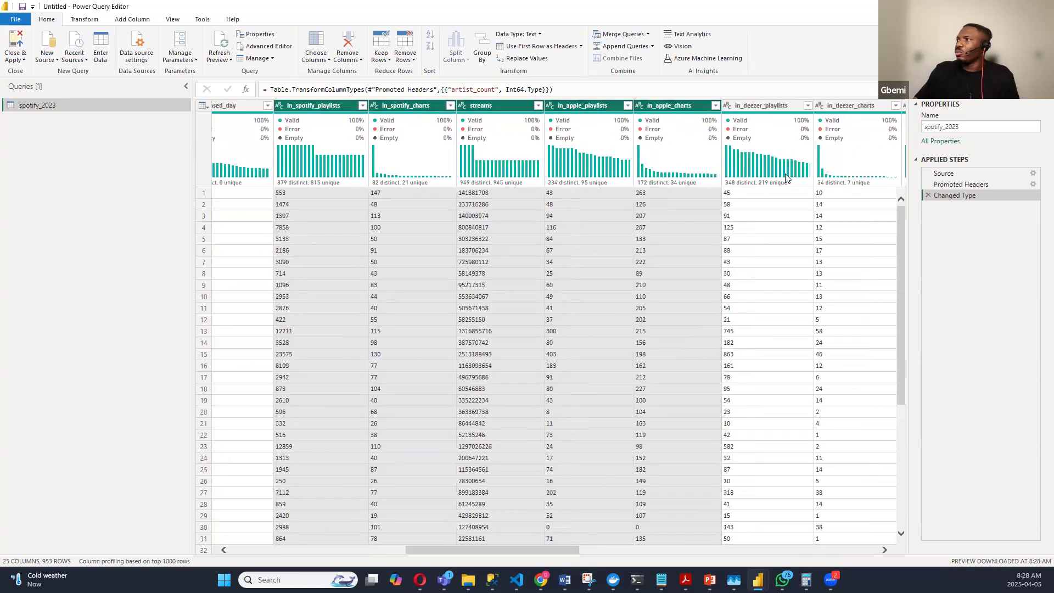
ctrl+click(763, 105)
ctrl+click(841, 104)
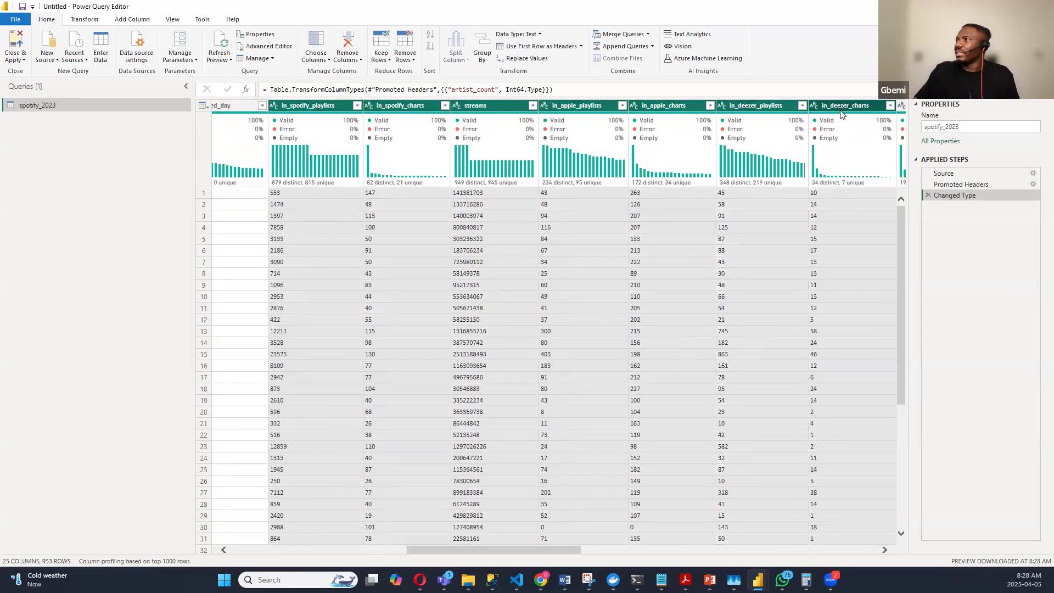
right_click(599, 108)
mouse_move(648, 221)
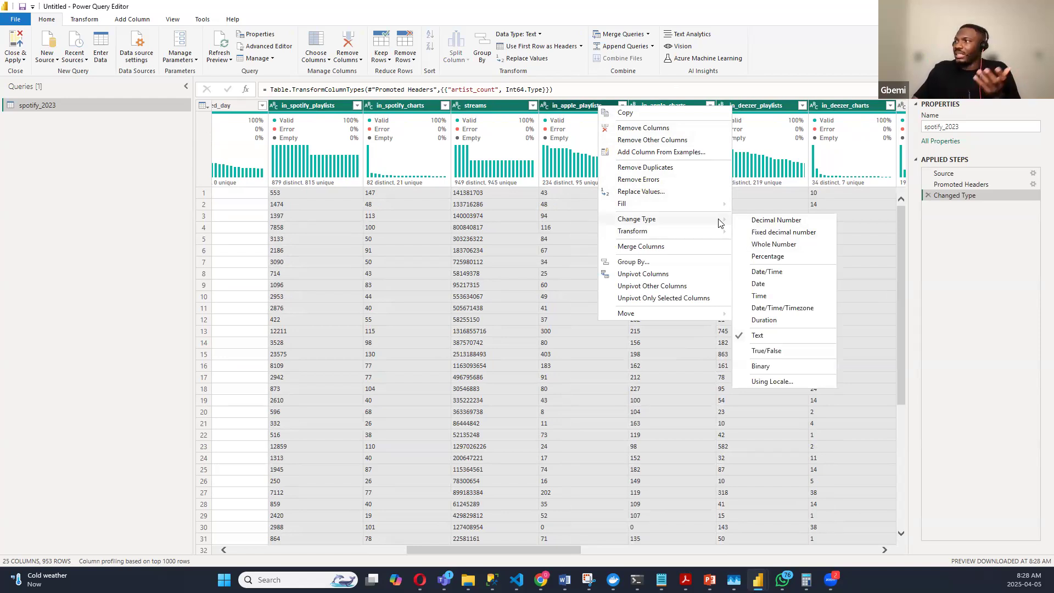
click(764, 243)
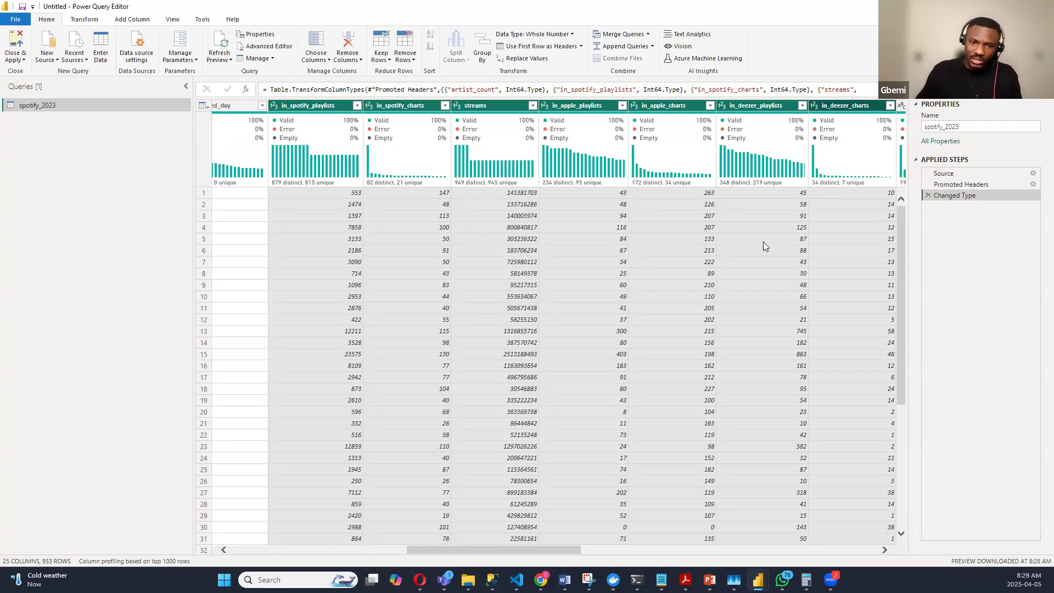
Step: Change the data type of the in_shazam_charts and bpm columns to Whole Number
drag(540, 551, 673, 557)
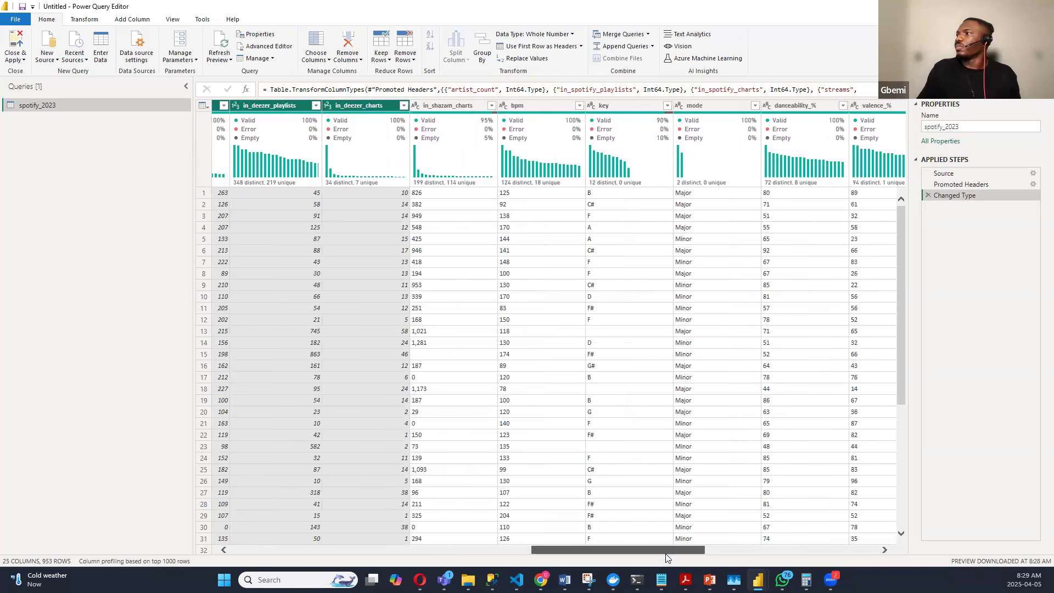
click(455, 105)
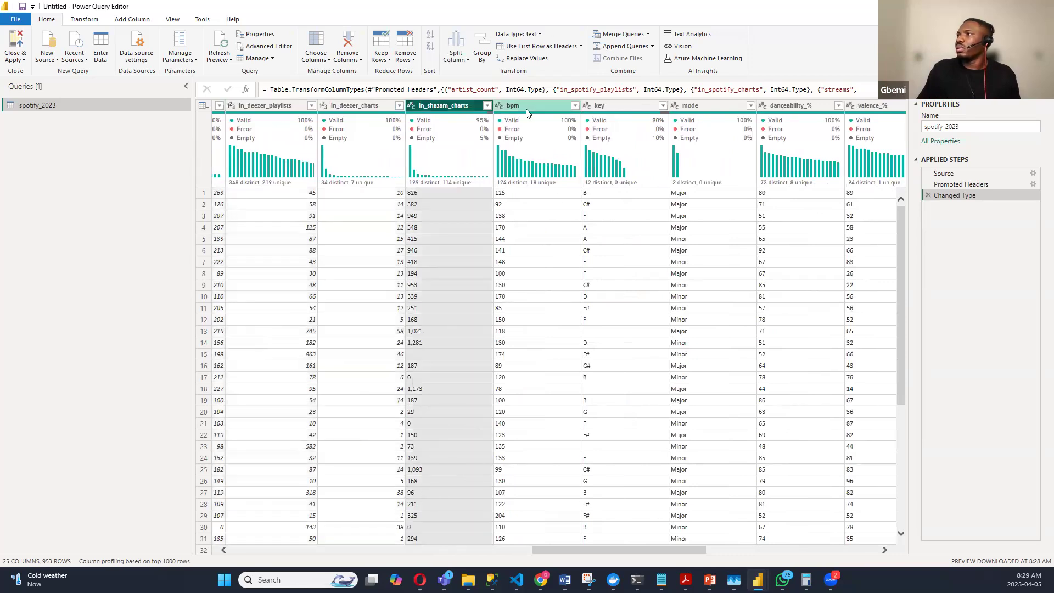
ctrl+click(528, 107)
right_click(529, 108)
mouse_move(582, 221)
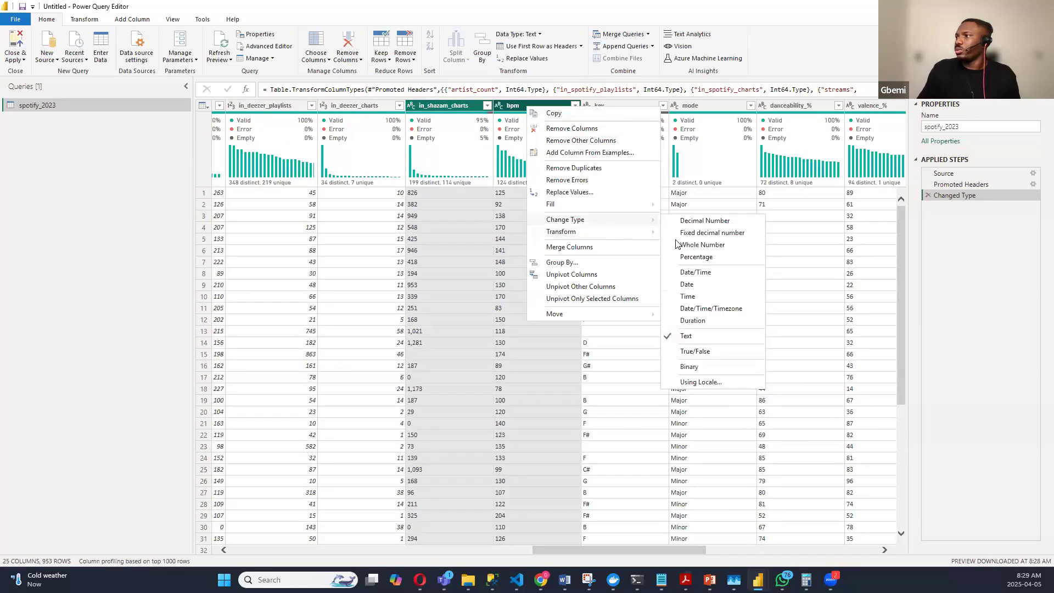
click(691, 249)
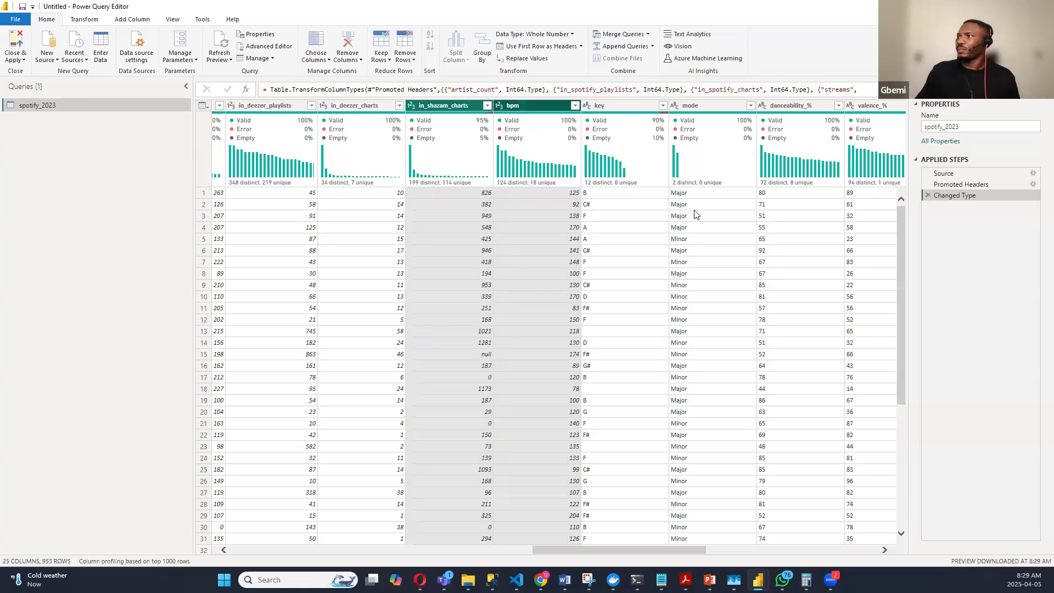
Step: Change the data type of all columns from danceability_% through liveness_% to Whole Number
click(613, 105)
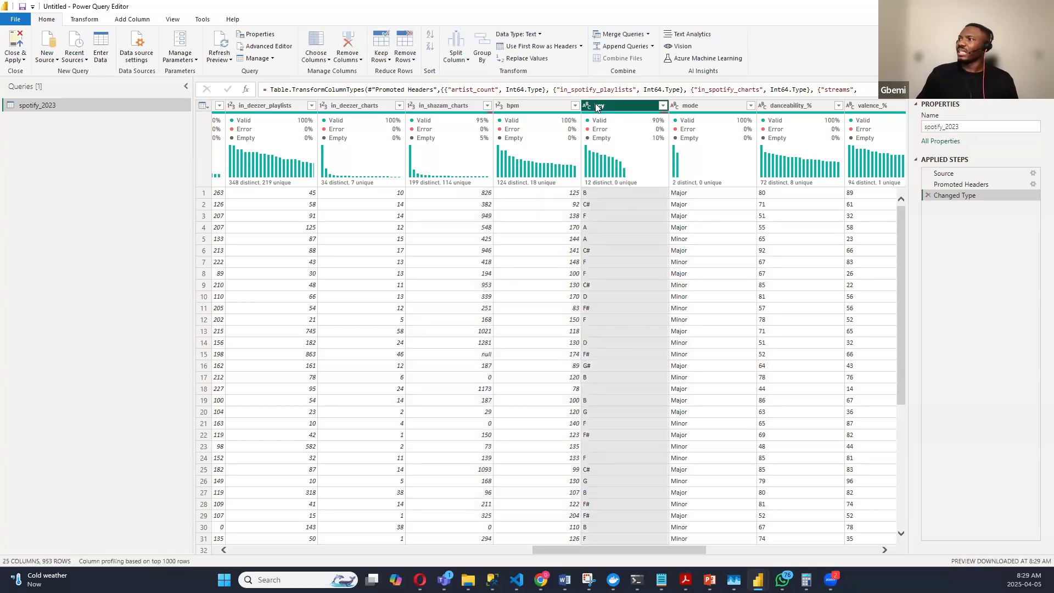
click(697, 109)
drag(583, 549, 661, 559)
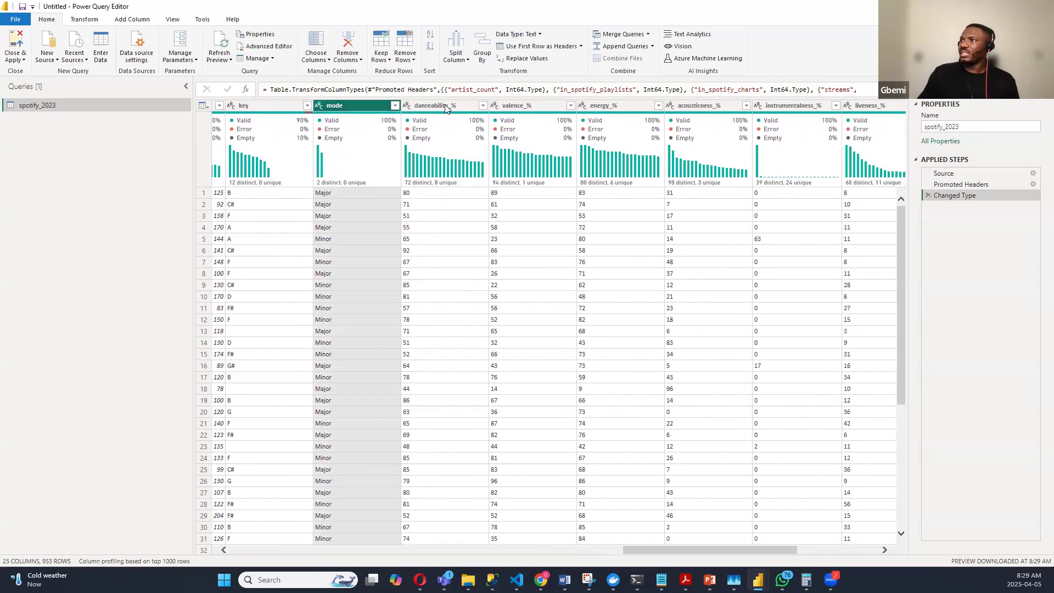
click(448, 108)
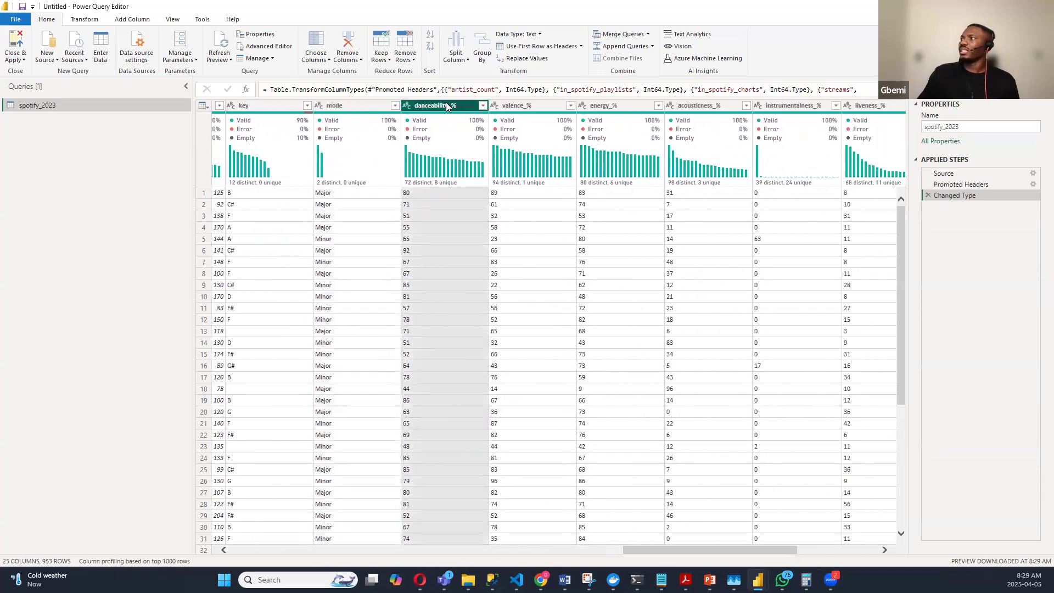
shift+click(862, 105)
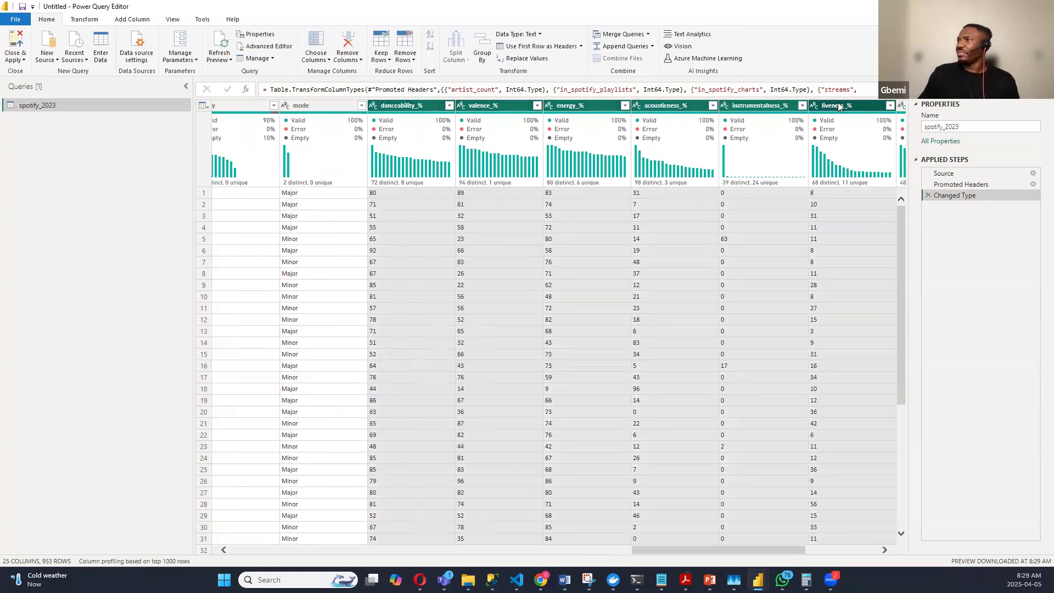
right_click(839, 106)
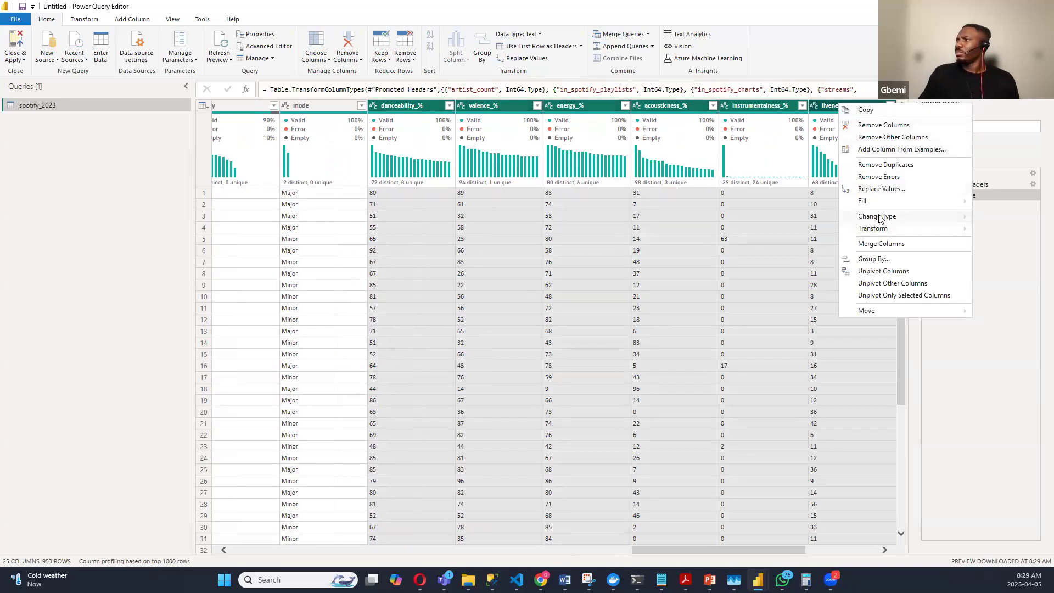
mouse_move(882, 218)
click(789, 242)
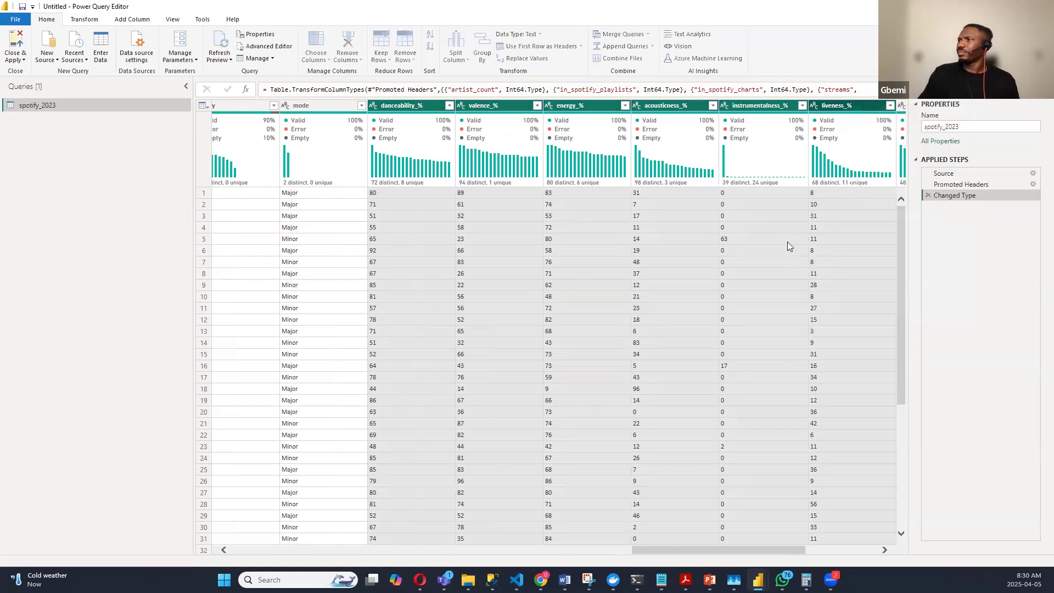
Step: Change the data type of the speechiness_% column to Whole Number
drag(666, 552, 764, 556)
right_click(651, 105)
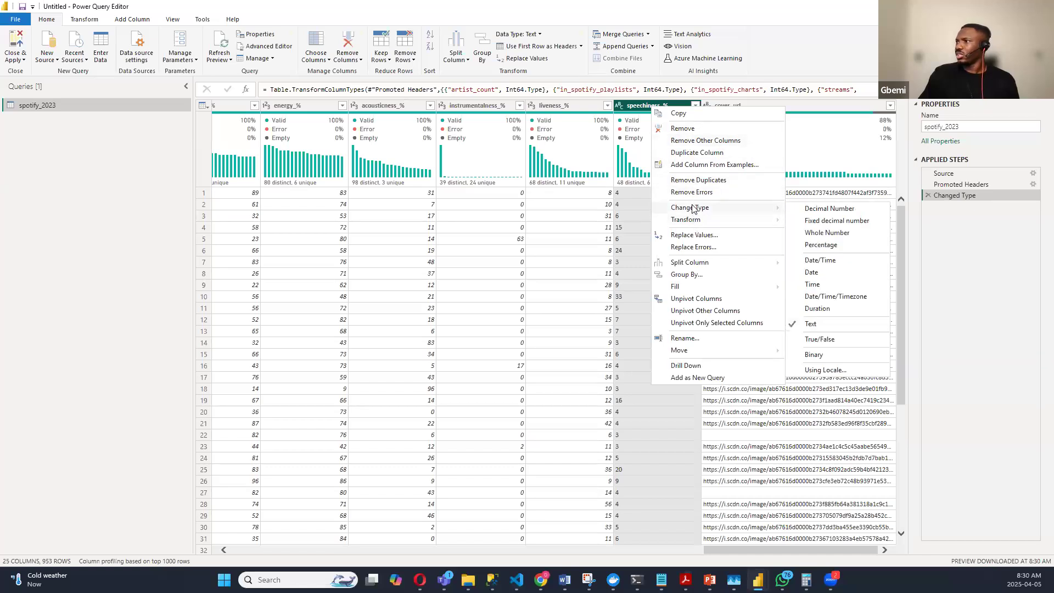
click(635, 107)
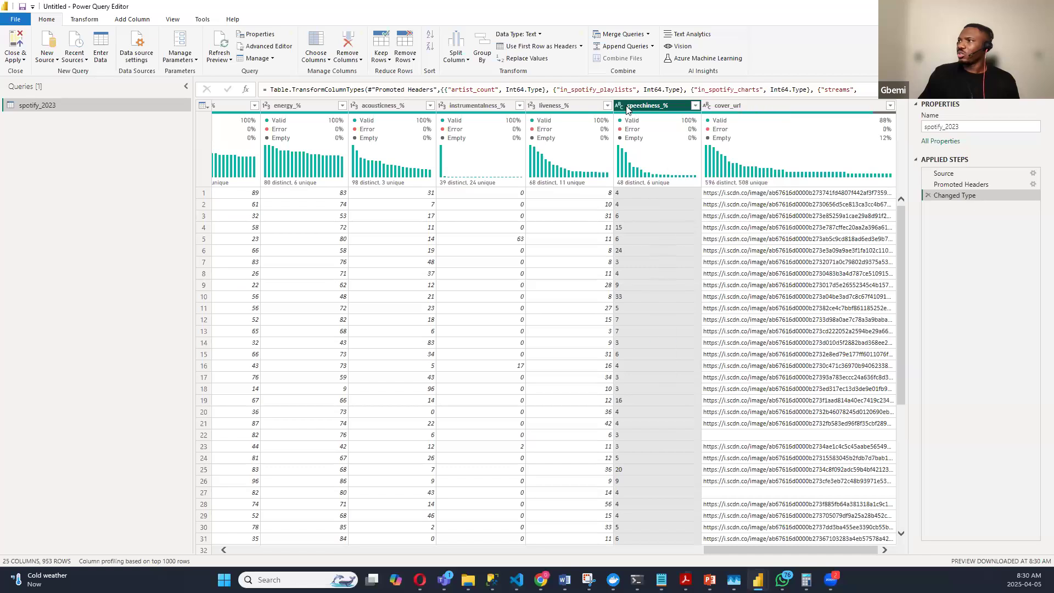
click(621, 107)
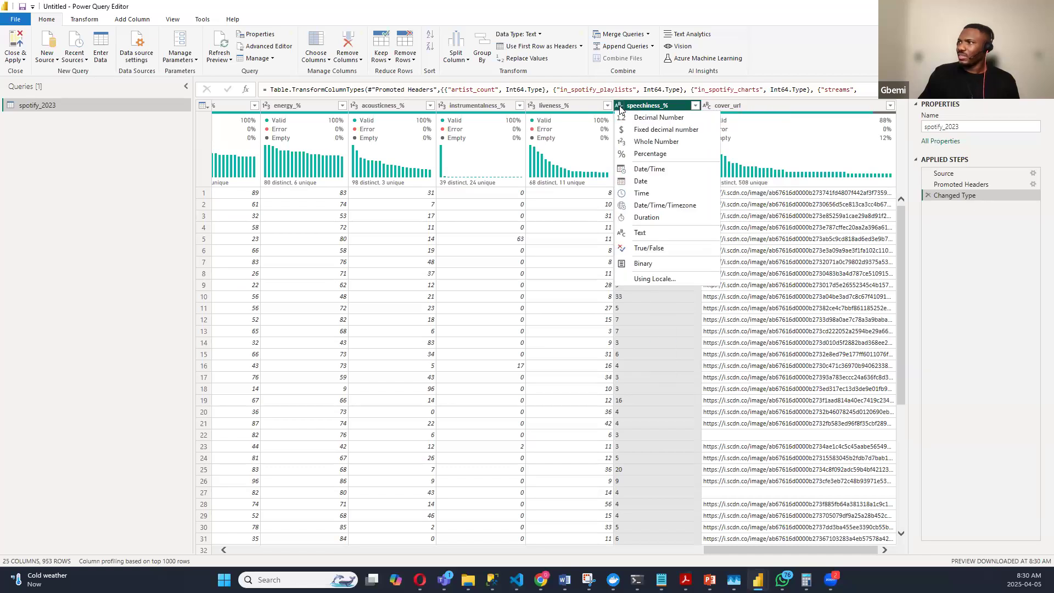
click(656, 142)
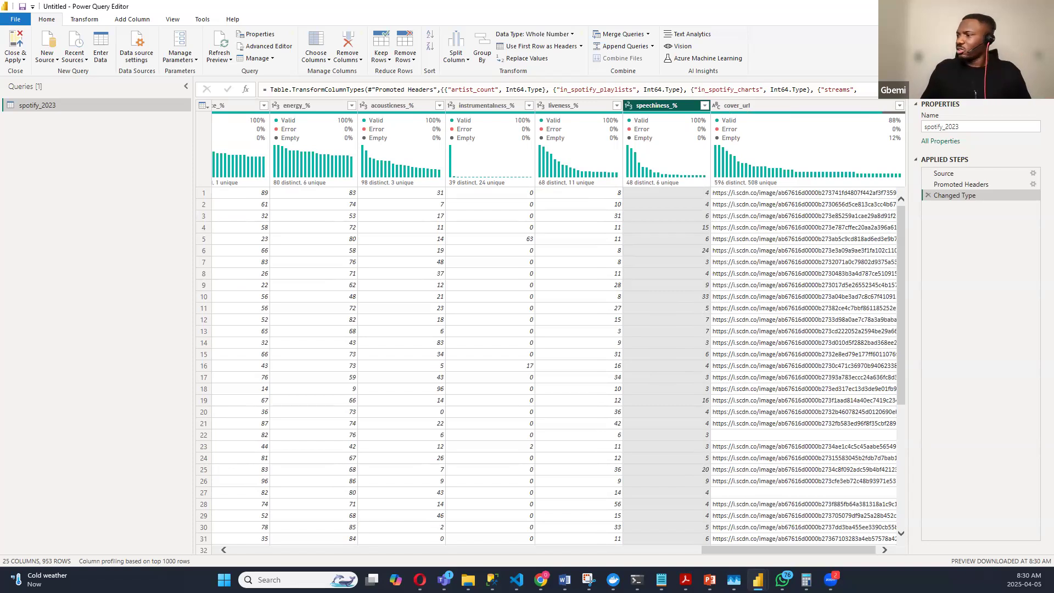
Step: Close the Power Query Editor and apply the changes to load the spotify_2023 data into the report
drag(707, 547, 144, 555)
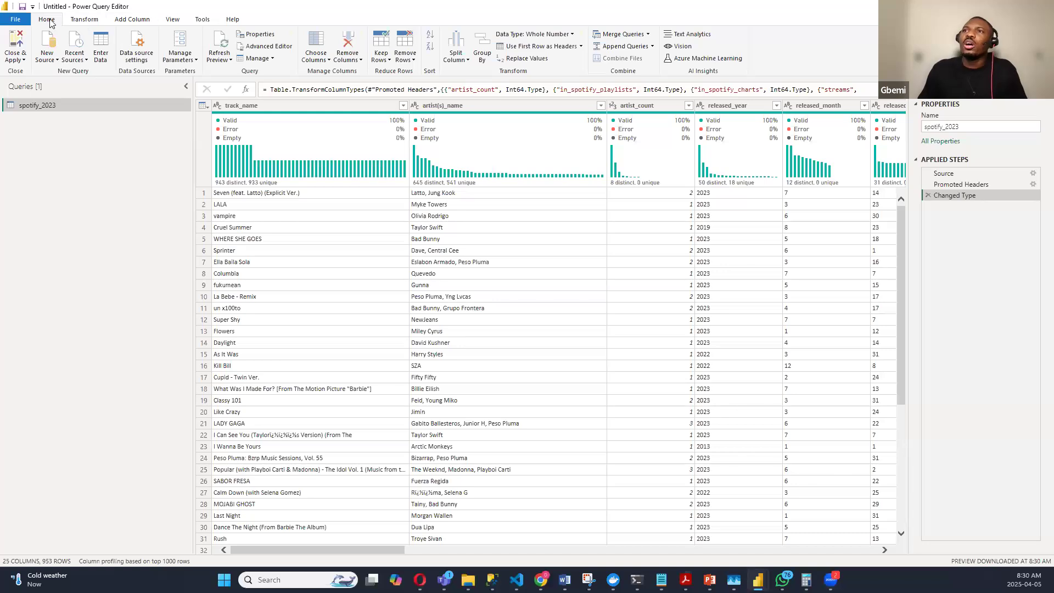
click(24, 63)
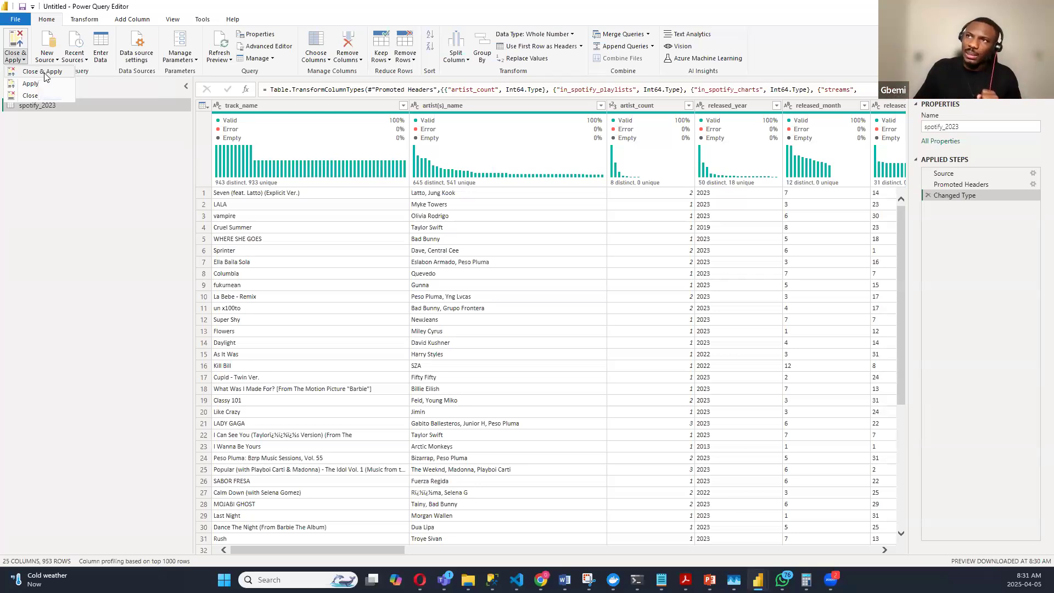
click(42, 96)
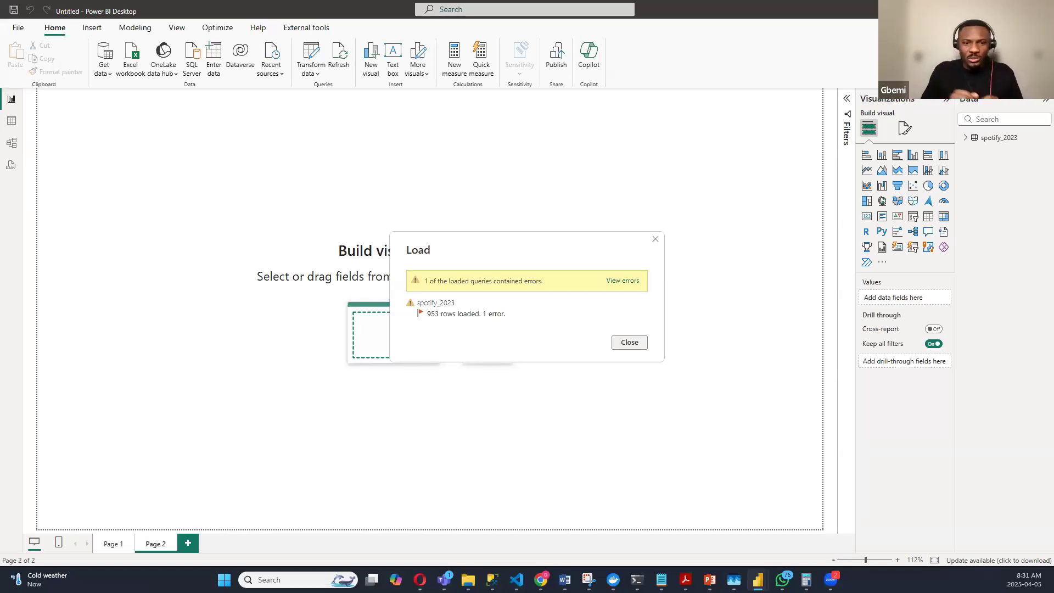
Step: Open the load errors of the spotify_2023 query and examine which column of the error row is affected, comparing streams with its neighbours
click(626, 282)
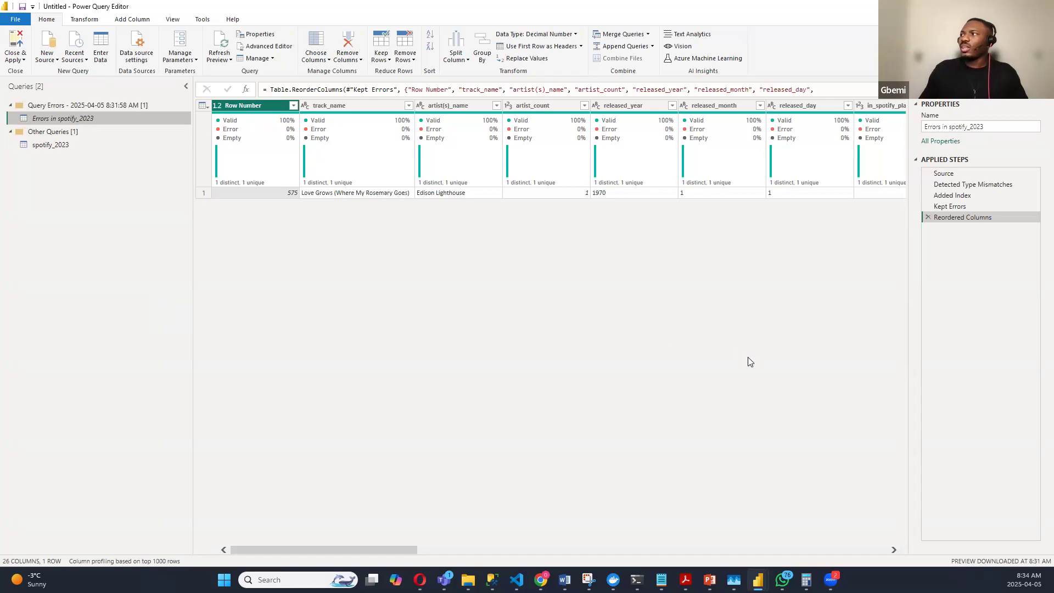
drag(349, 550, 296, 552)
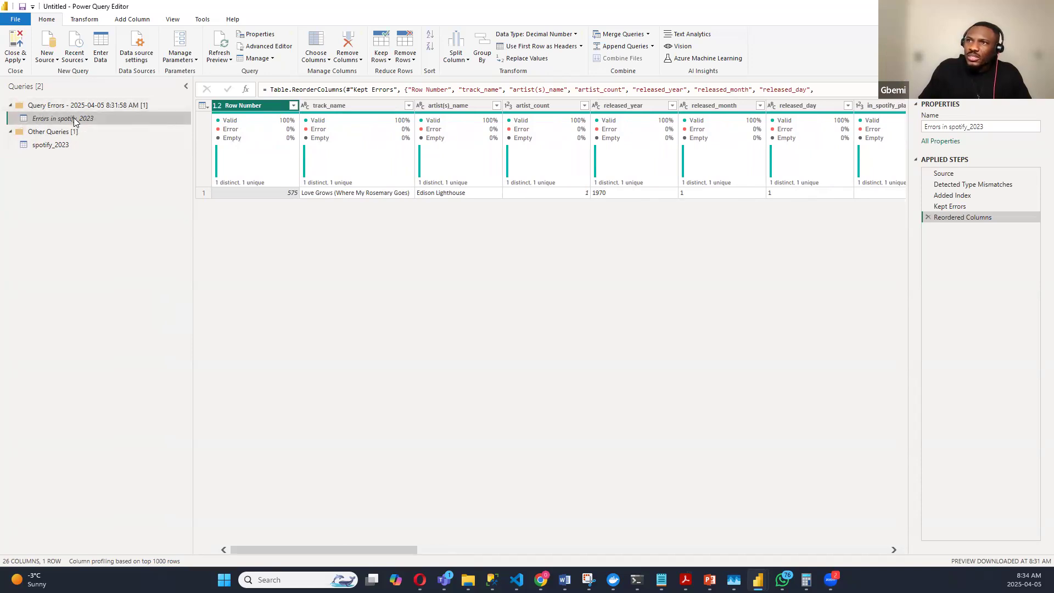
drag(310, 548, 429, 539)
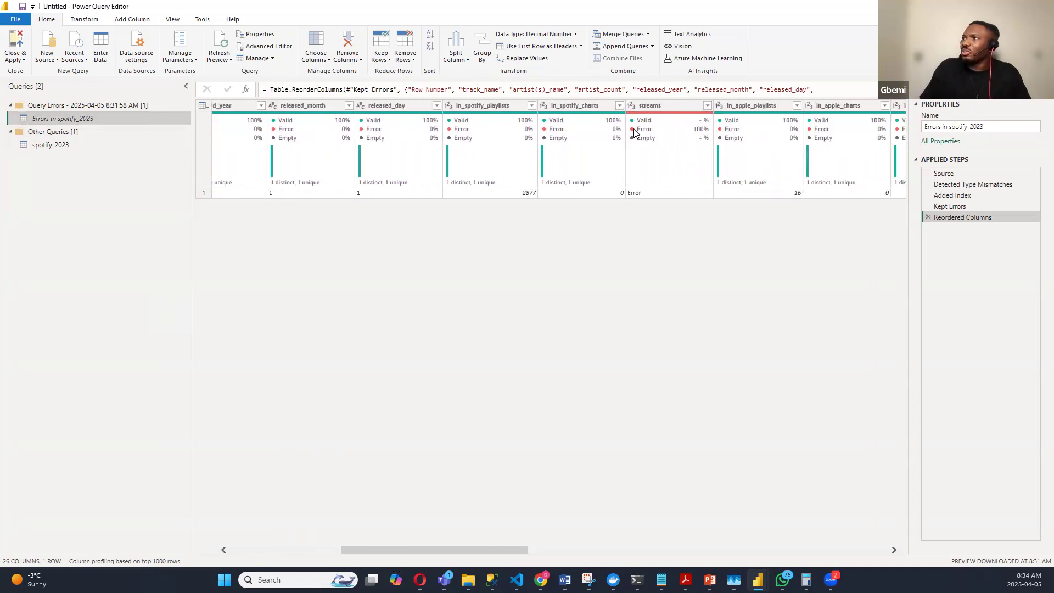
click(651, 107)
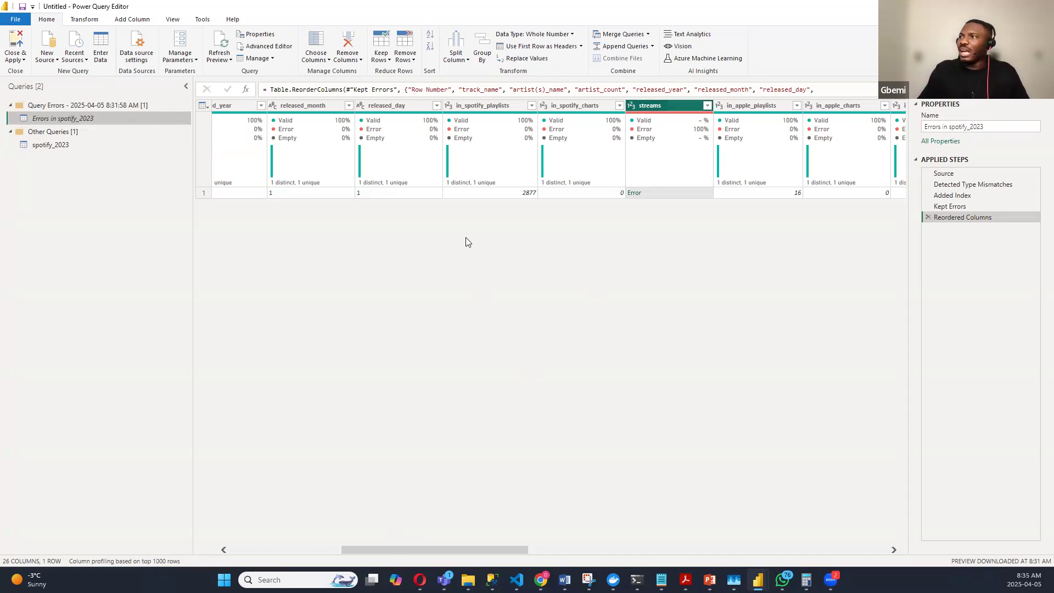
click(556, 108)
key(ctrl+a)
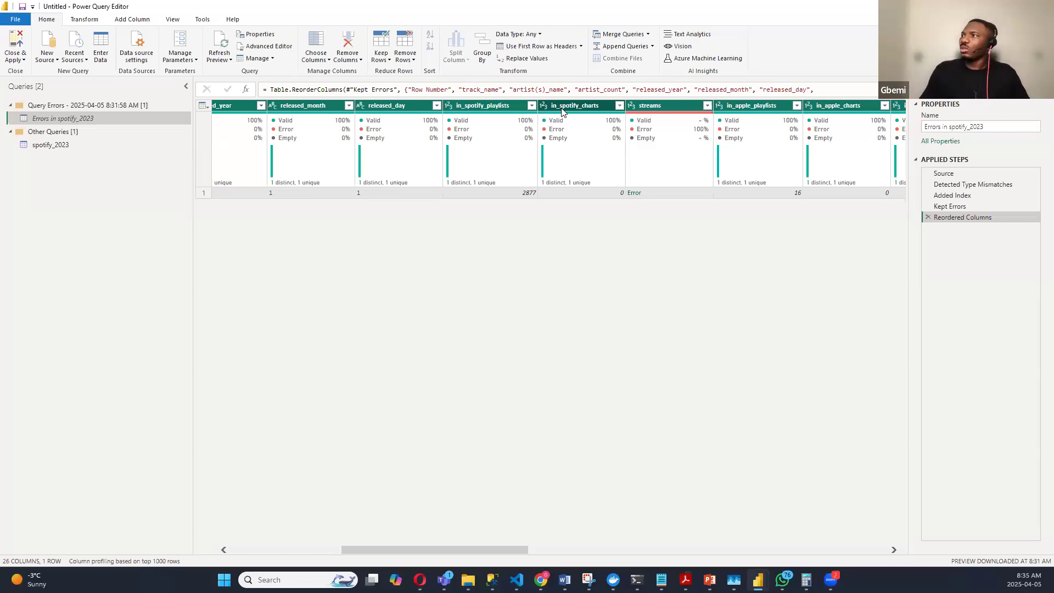
click(565, 106)
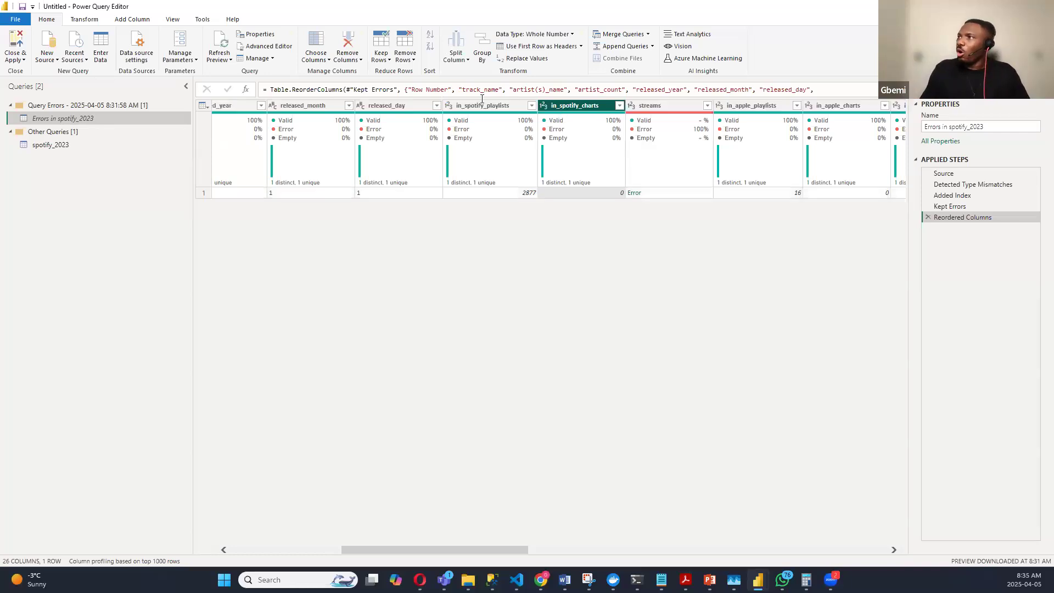
click(653, 106)
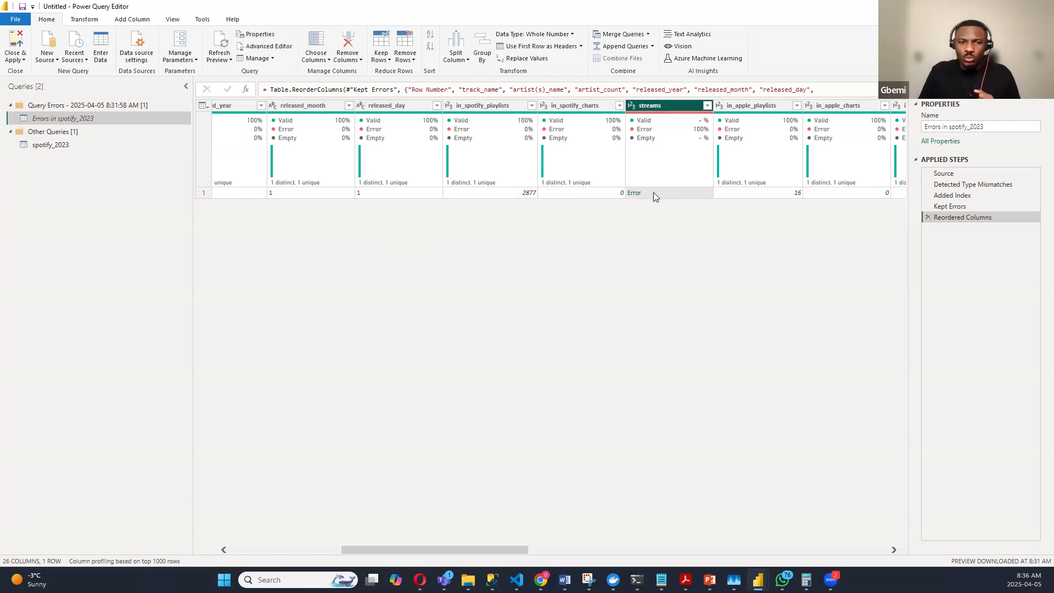
click(85, 19)
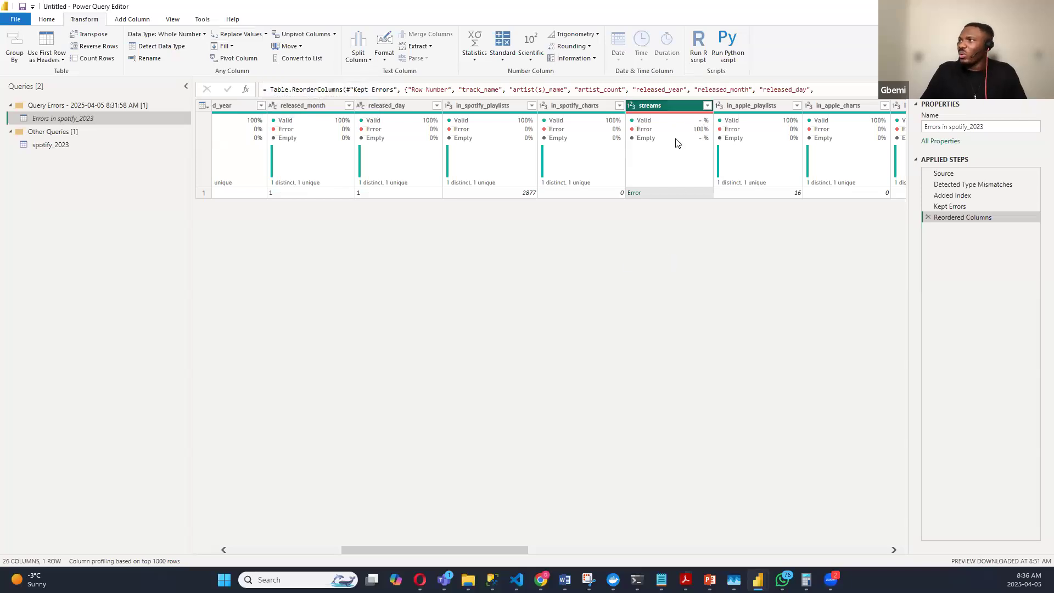
right_click(659, 108)
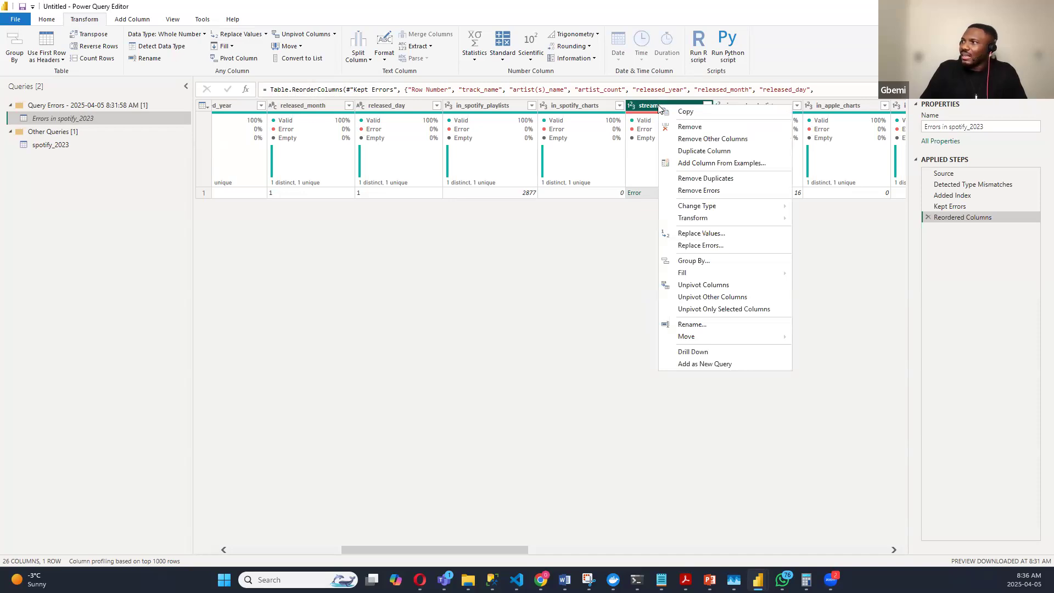
click(599, 361)
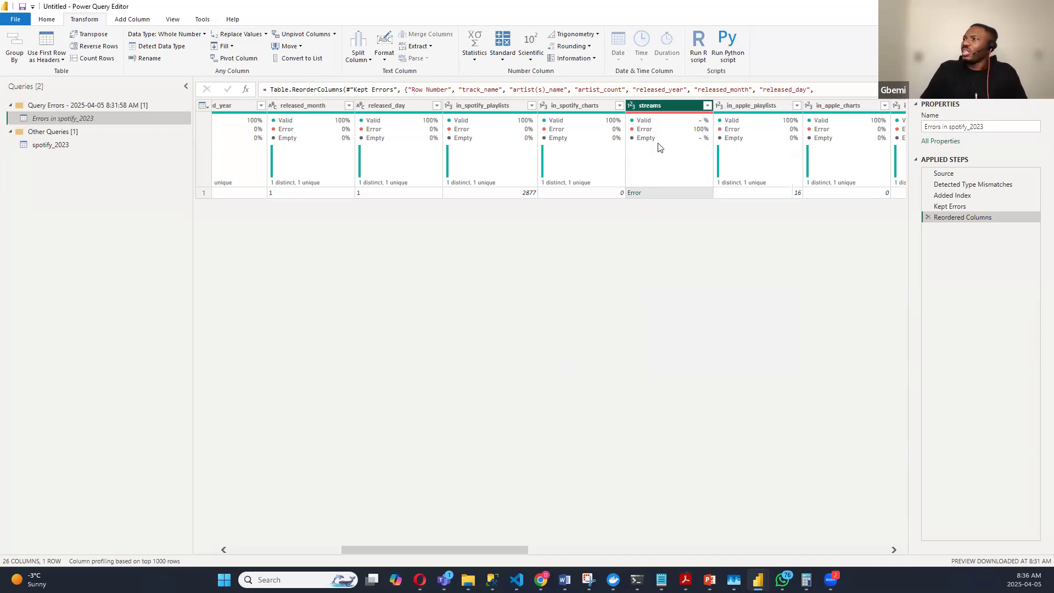
right_click(656, 109)
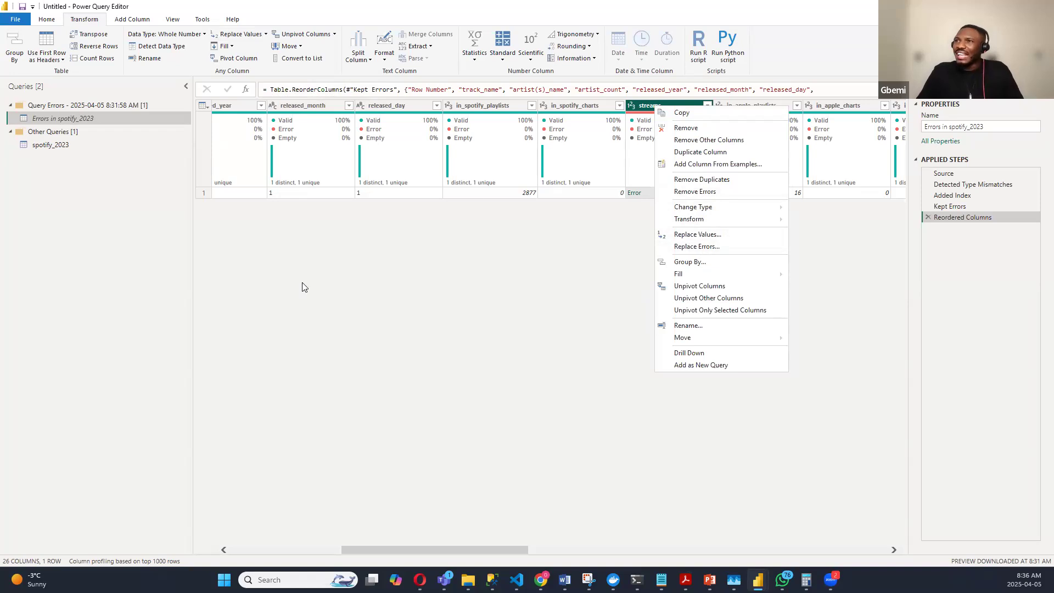
click(323, 291)
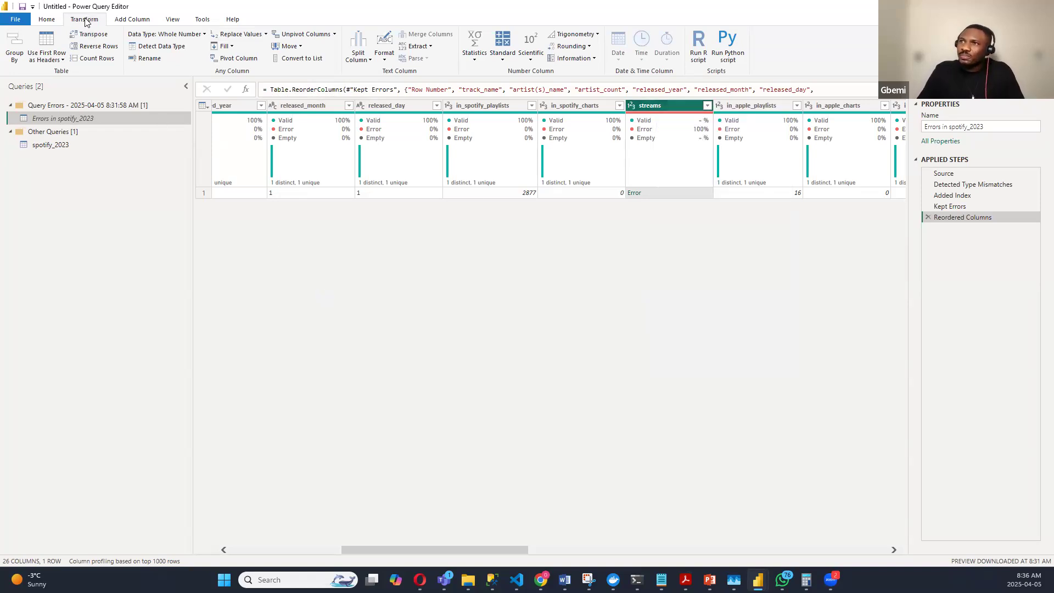
click(267, 35)
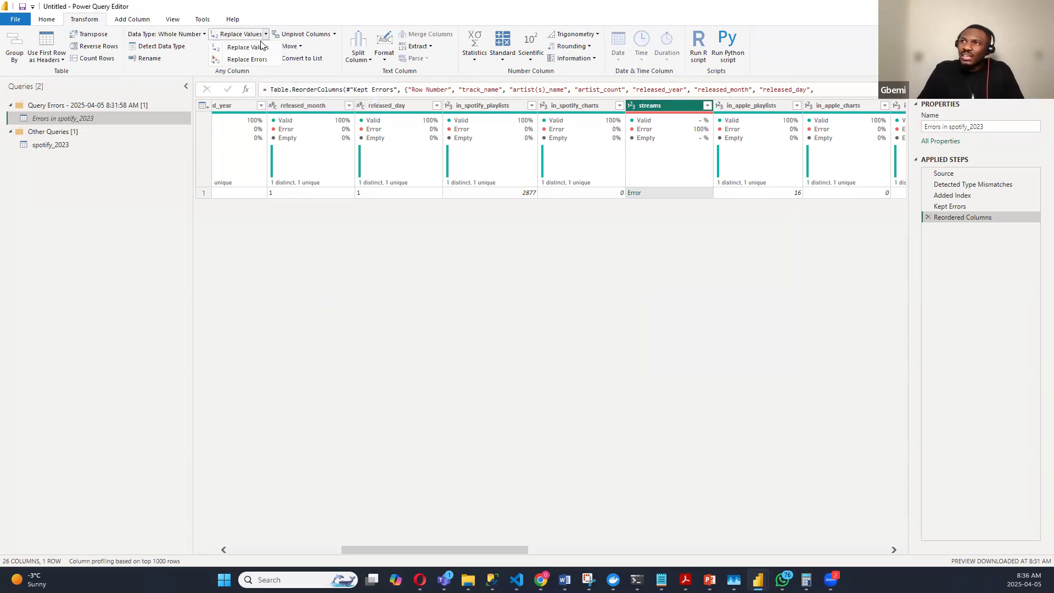
click(448, 374)
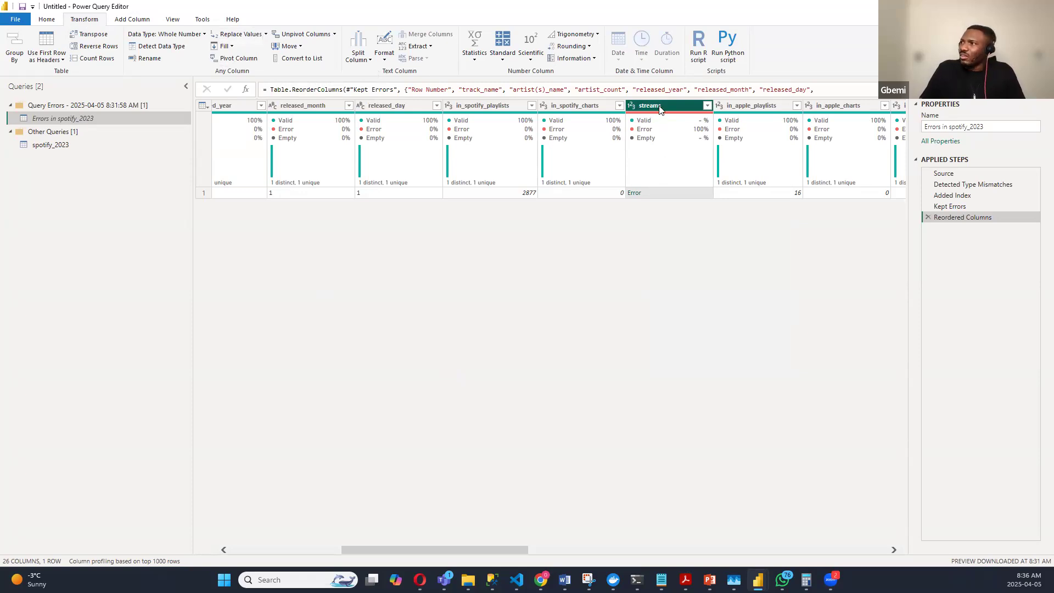
Step: Replace the errors in the streams column of the spotify_2023 errors query with 0
right_click(659, 109)
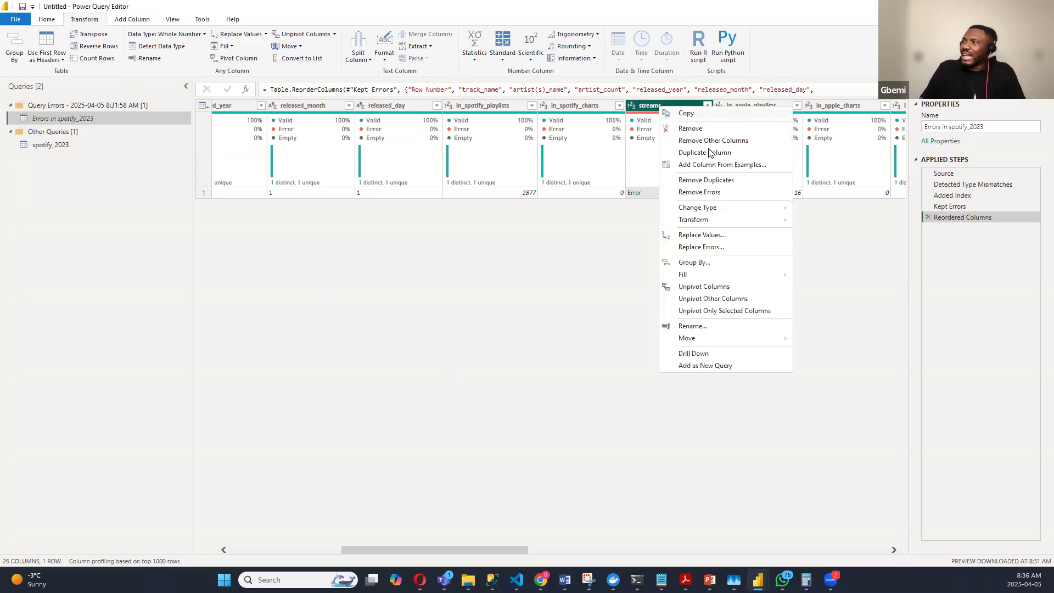
click(701, 247)
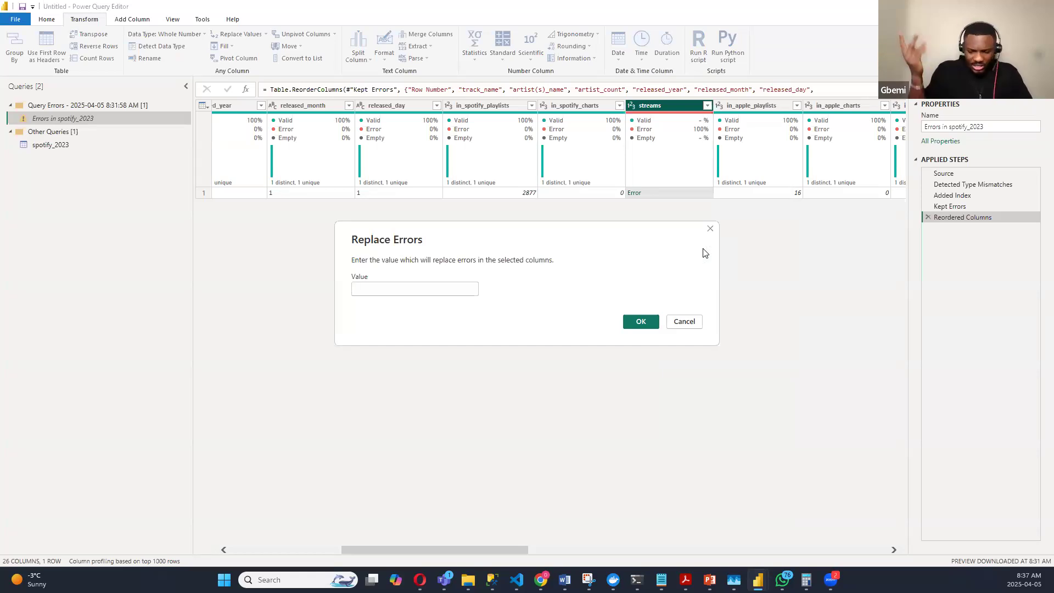
text(0)
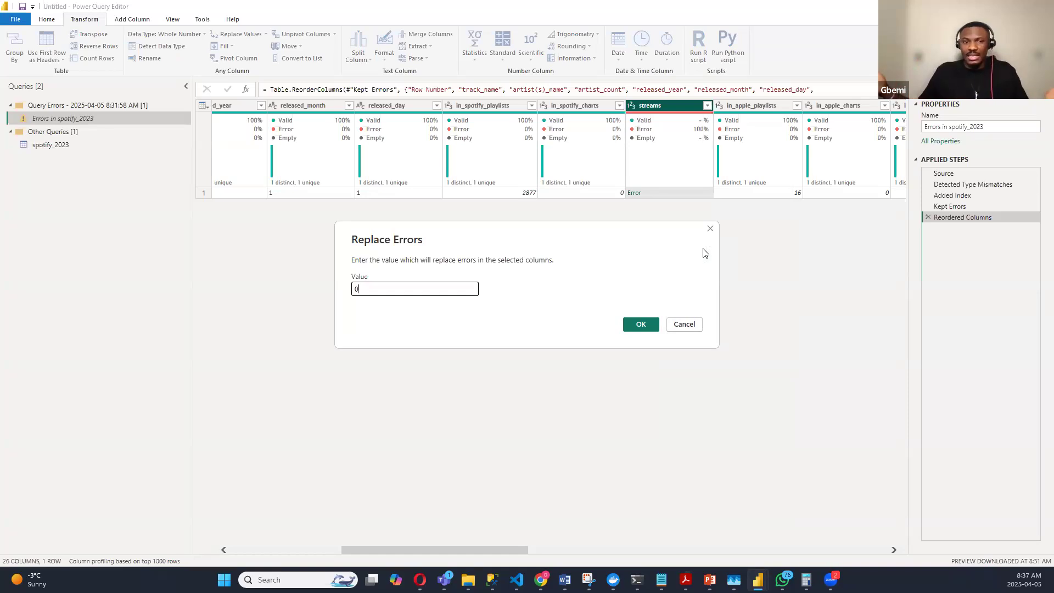
click(641, 324)
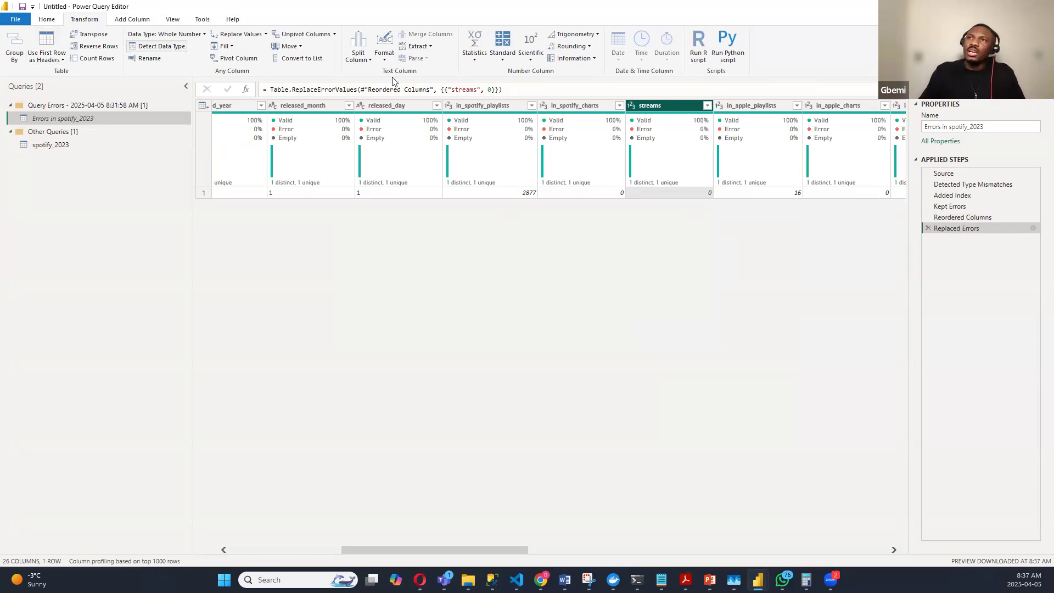
Step: Close the Power Query Editor and apply the error replacement to the report
click(47, 20)
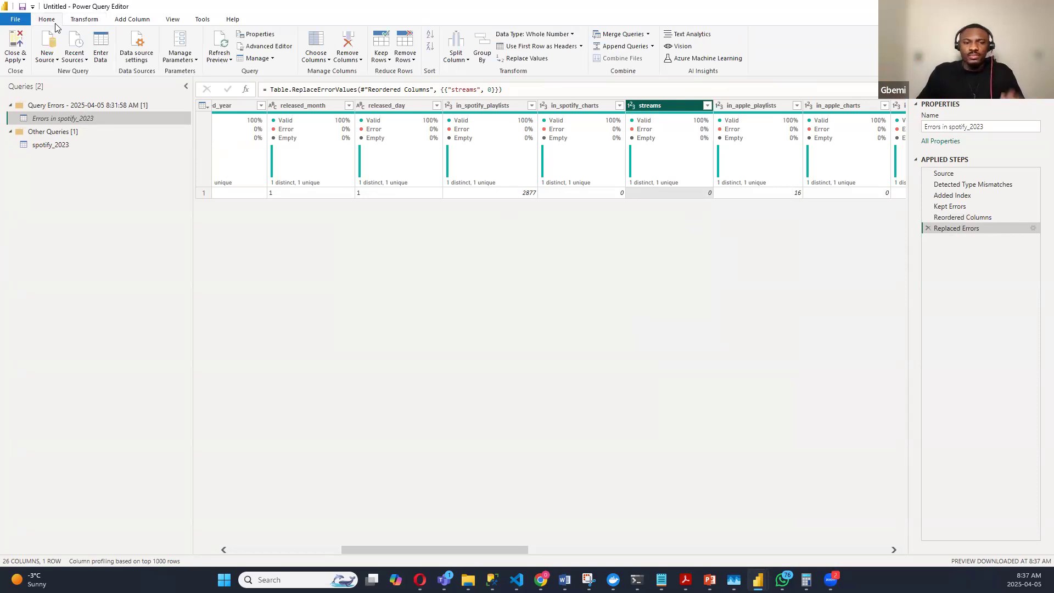
click(23, 60)
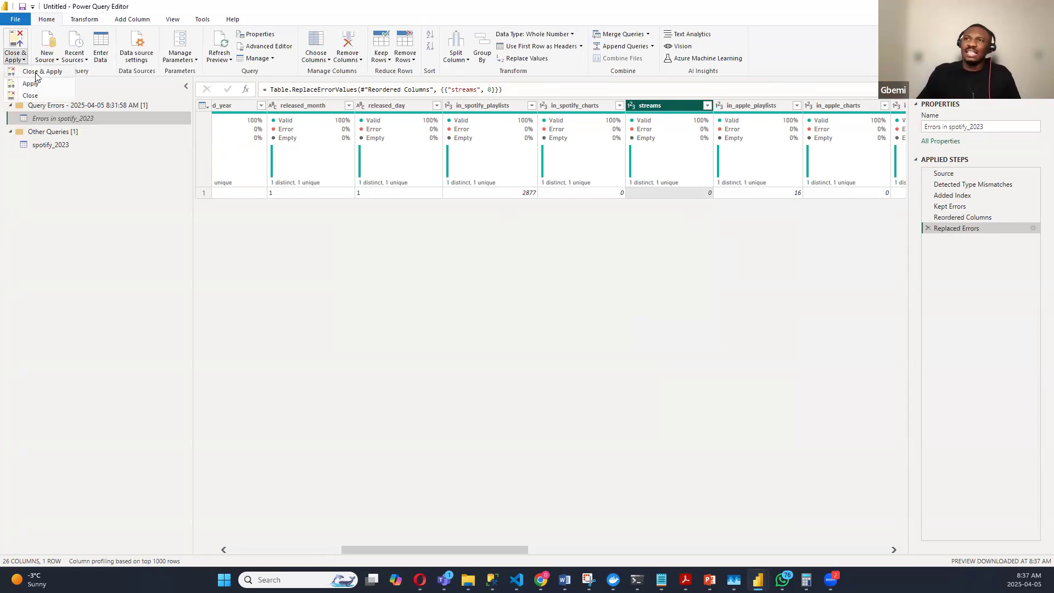
click(37, 74)
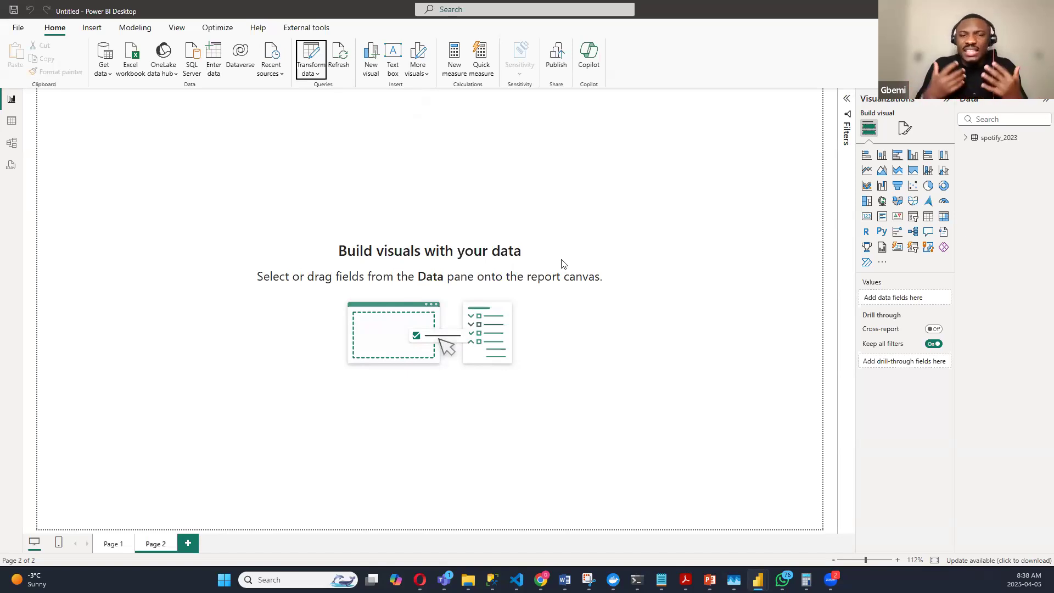
Step: Show the spotify_2023 data as a table and examine the released_year, released_month and released_day columns alongside the track and artist columns
click(14, 126)
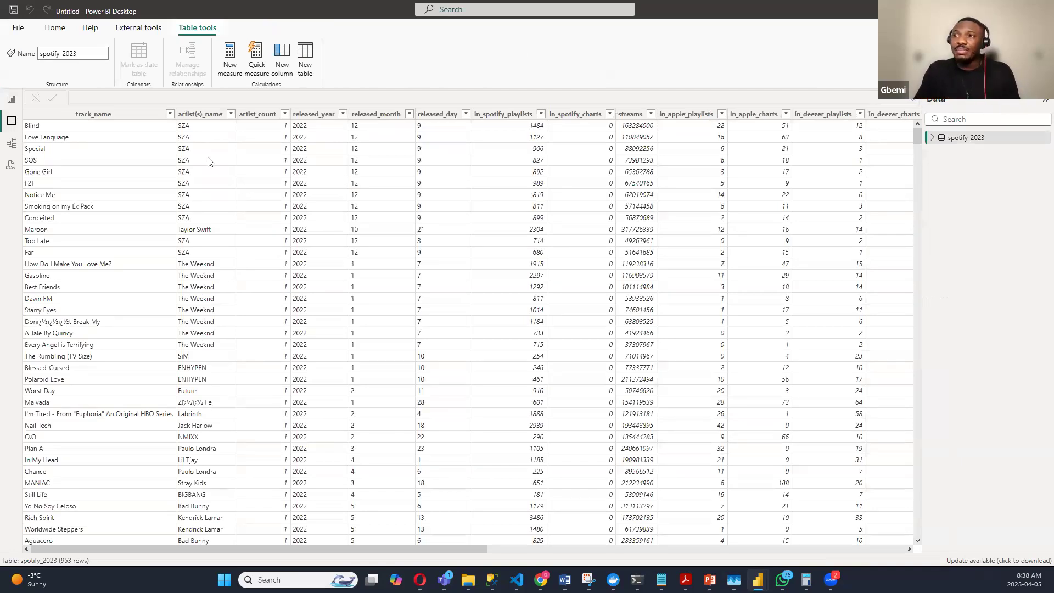
click(208, 161)
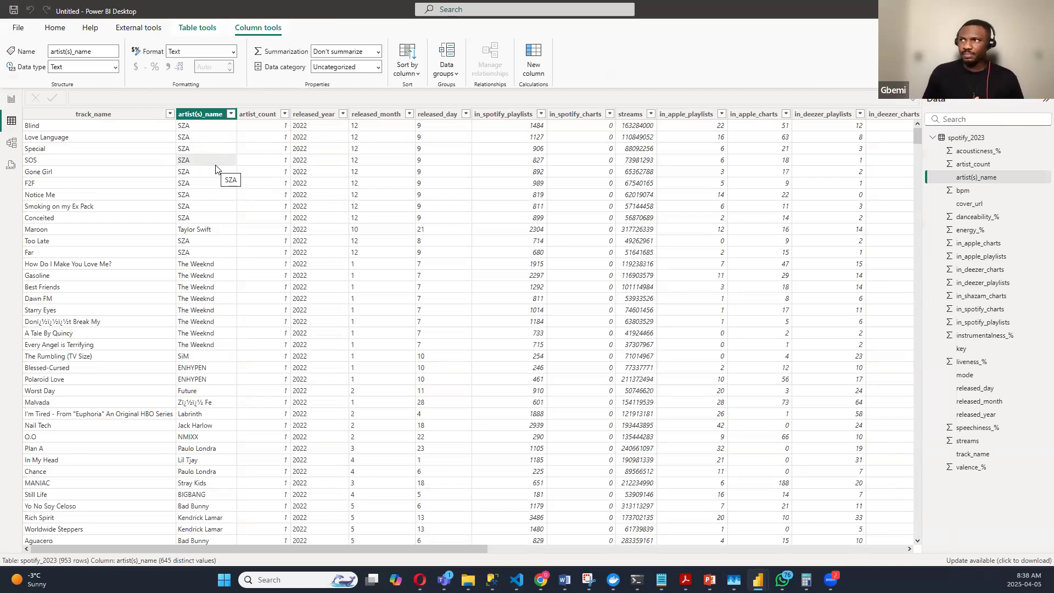
click(313, 114)
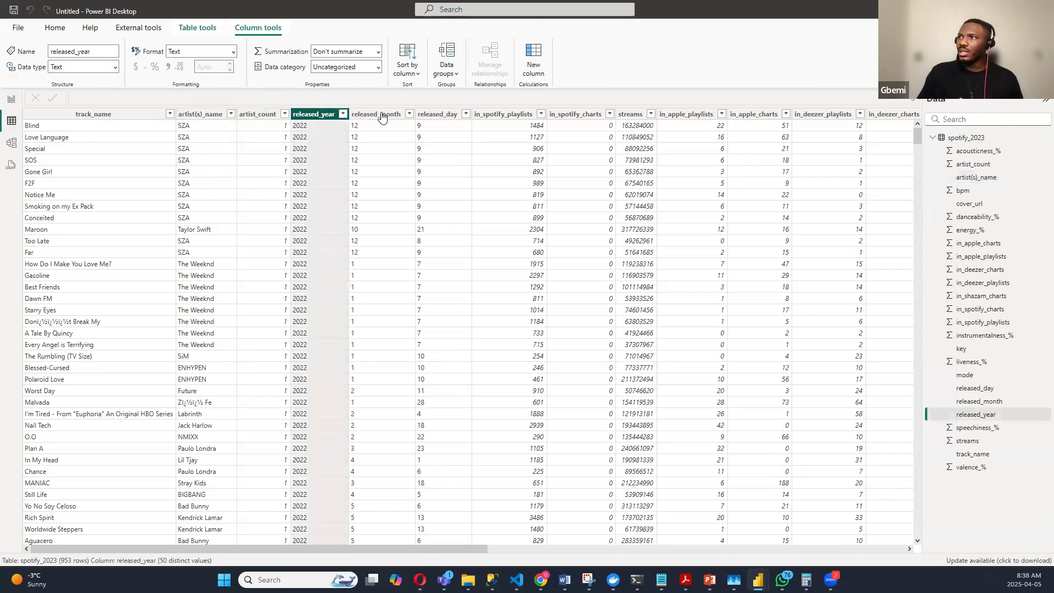
click(388, 115)
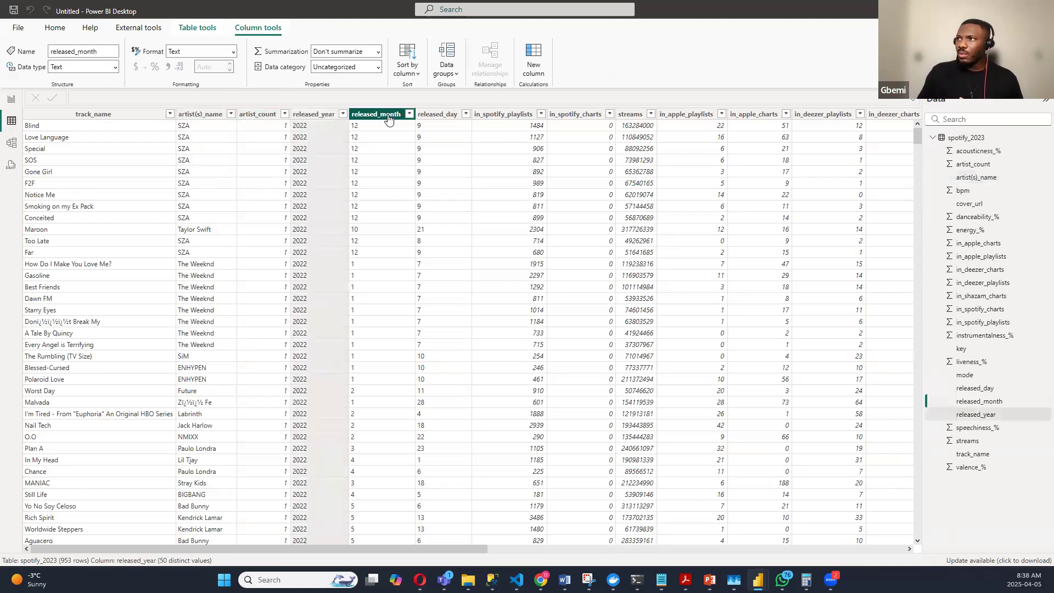
click(440, 115)
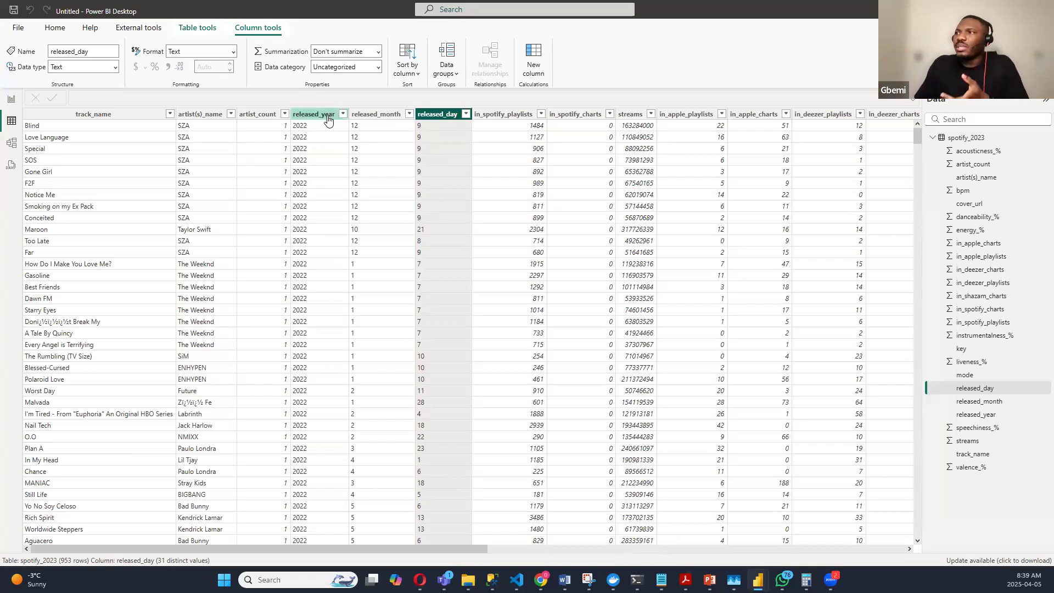
click(325, 115)
click(433, 115)
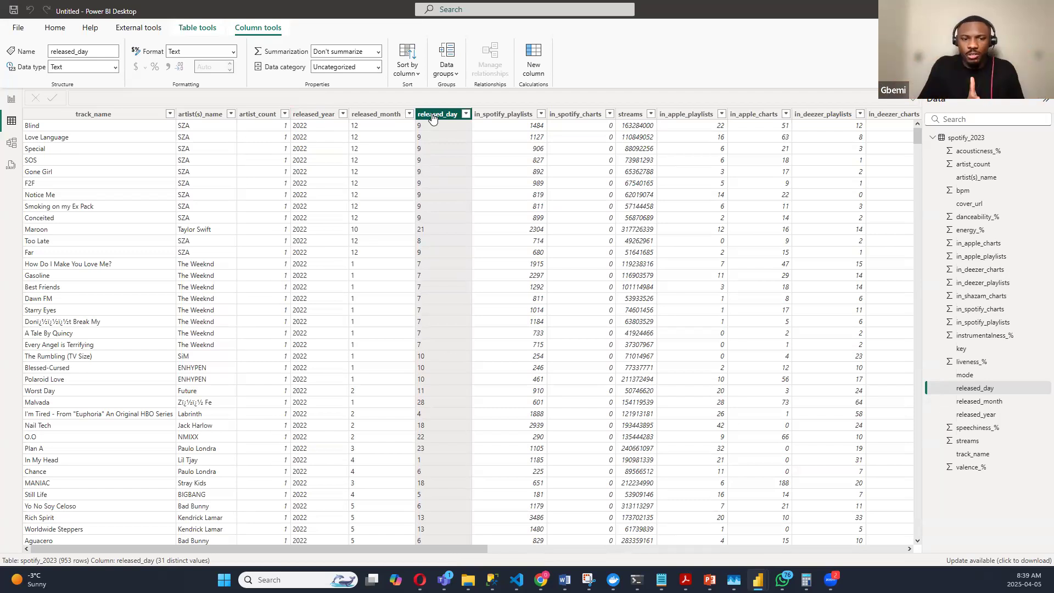
click(310, 114)
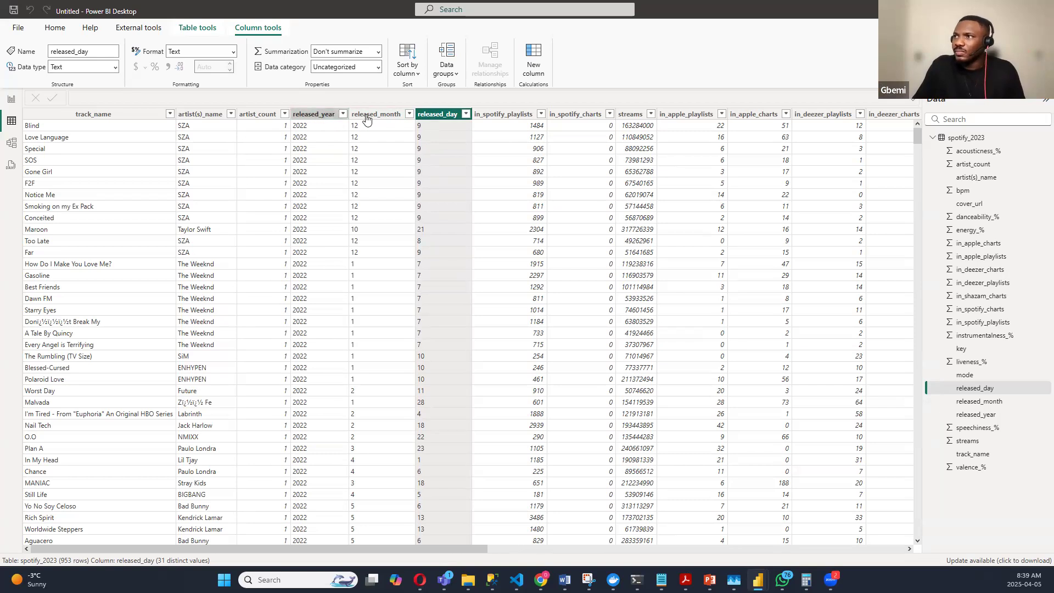
click(403, 116)
click(449, 116)
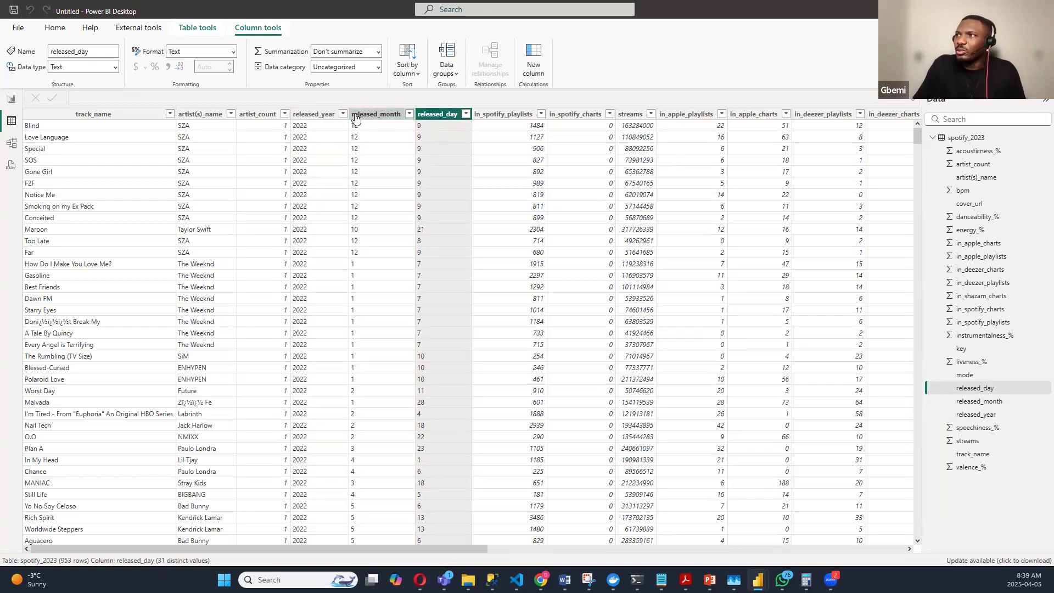
click(356, 116)
click(312, 116)
click(255, 116)
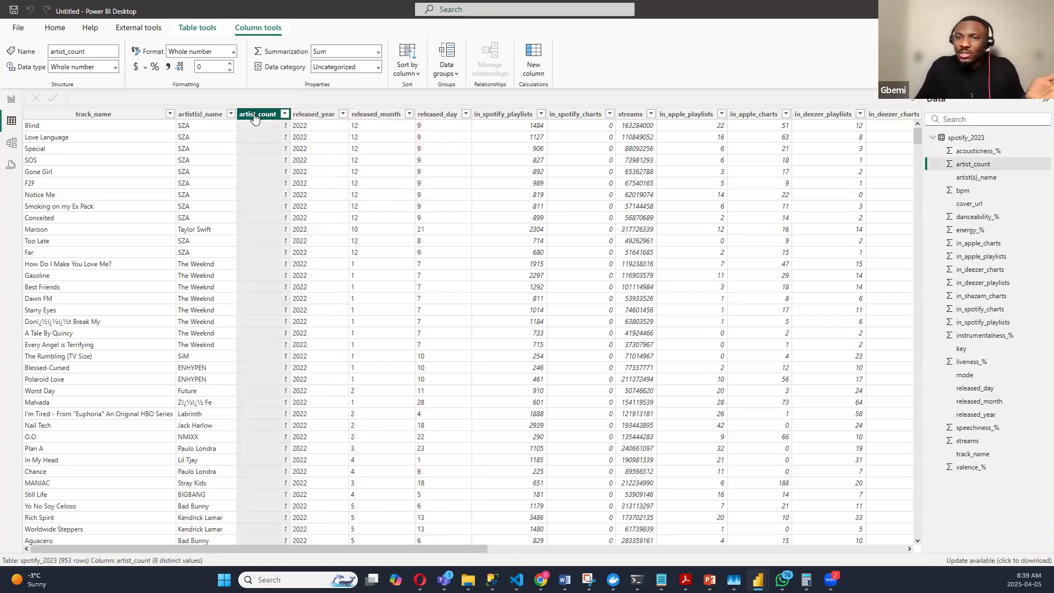
click(321, 116)
click(384, 116)
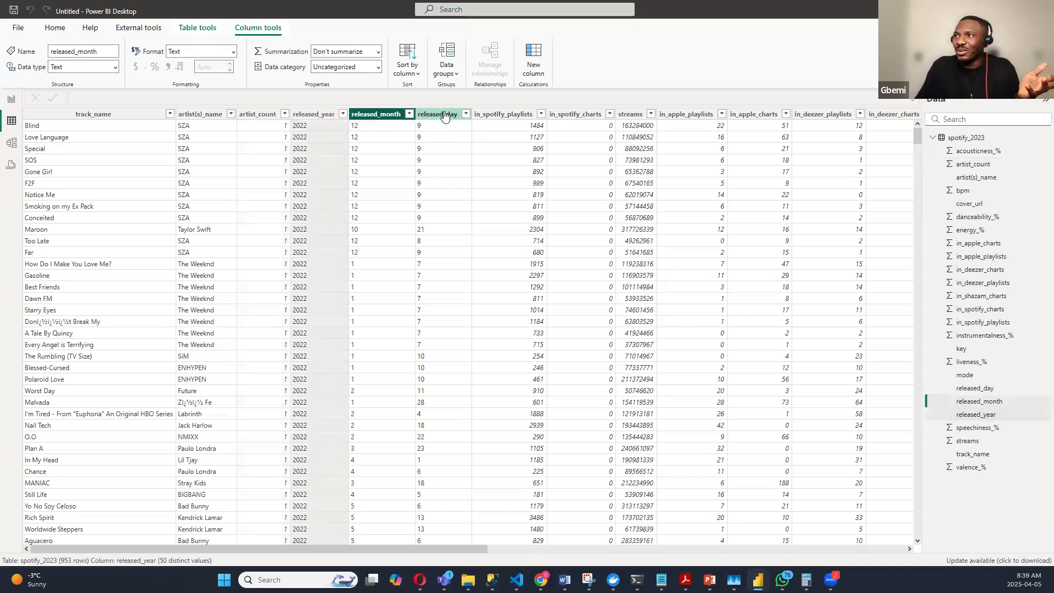
click(445, 116)
click(375, 116)
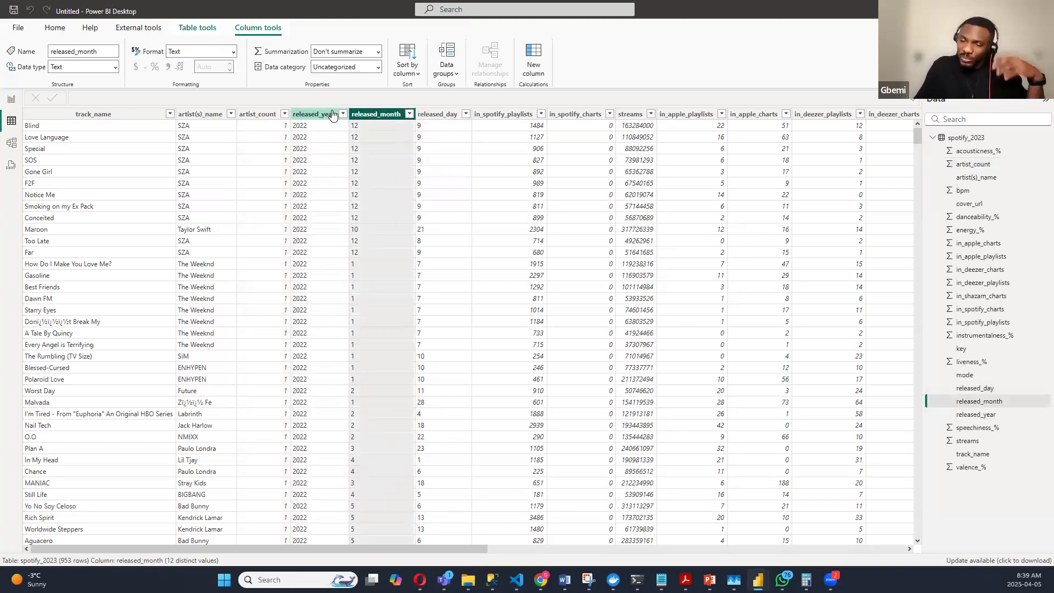
click(320, 116)
click(383, 117)
click(435, 116)
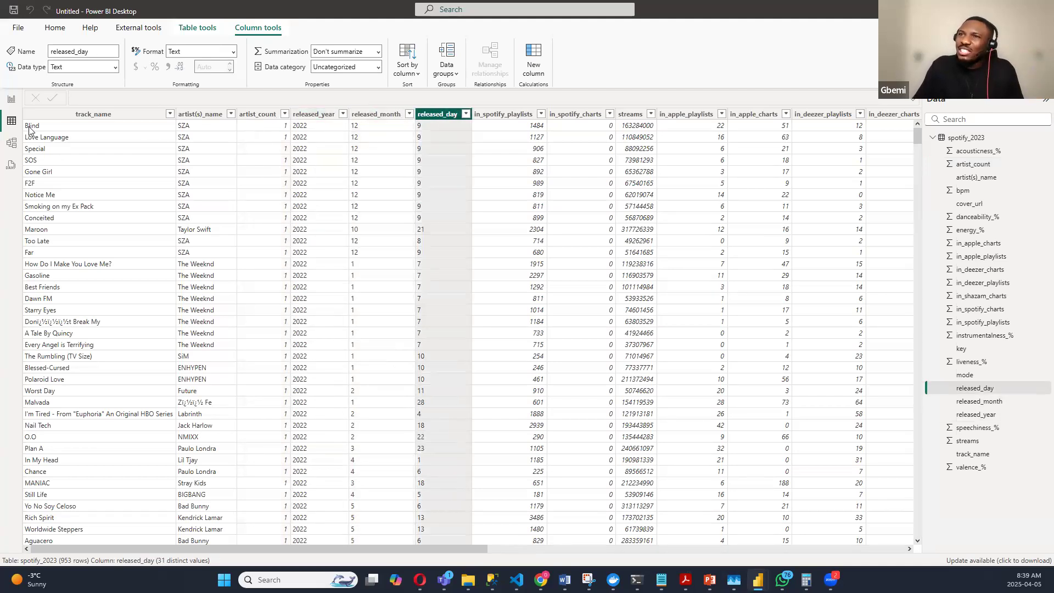
click(30, 128)
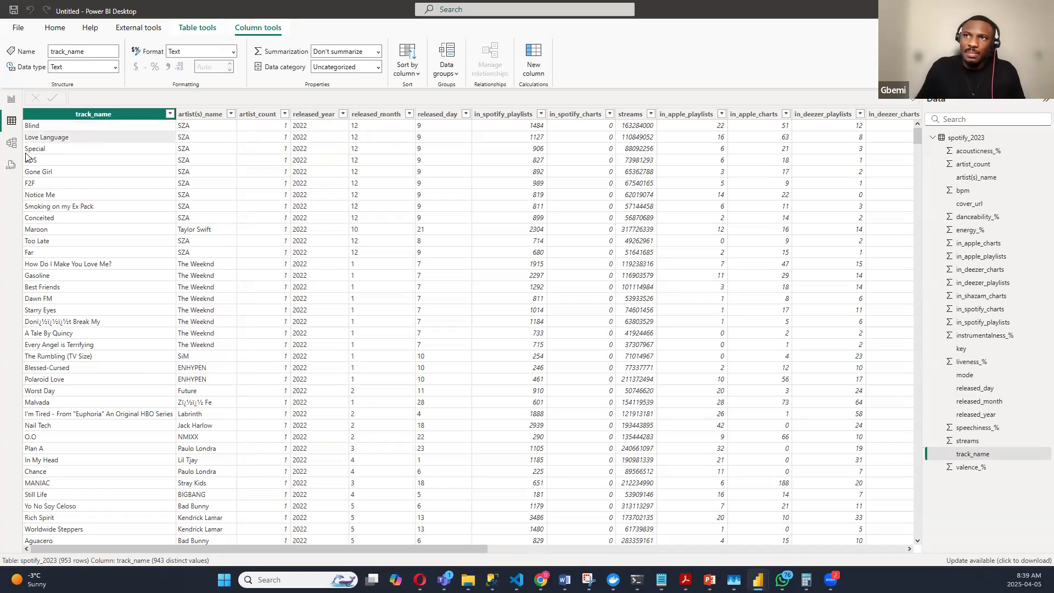
click(198, 114)
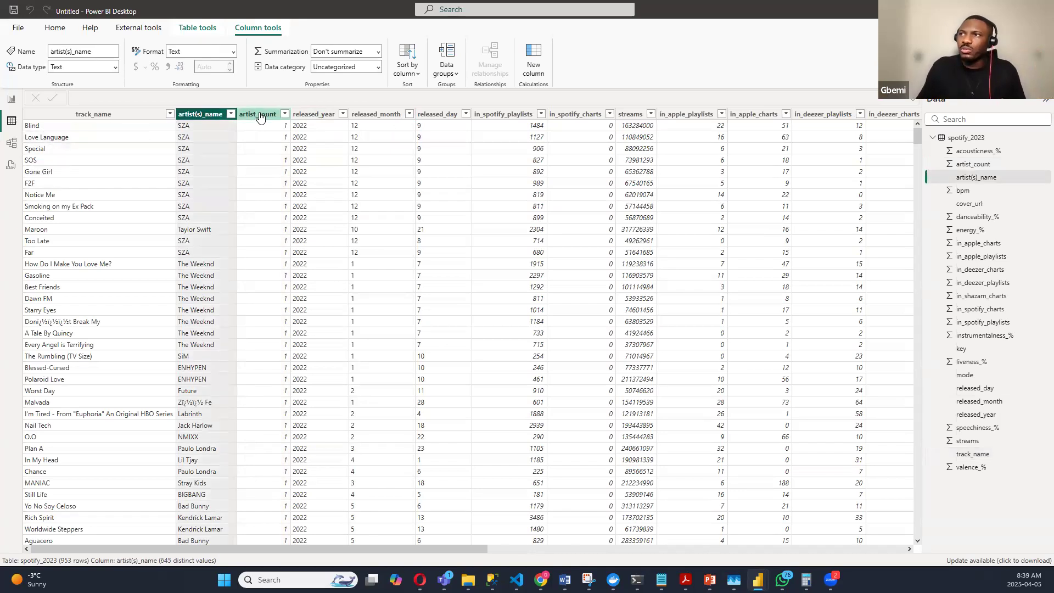
key(Right)
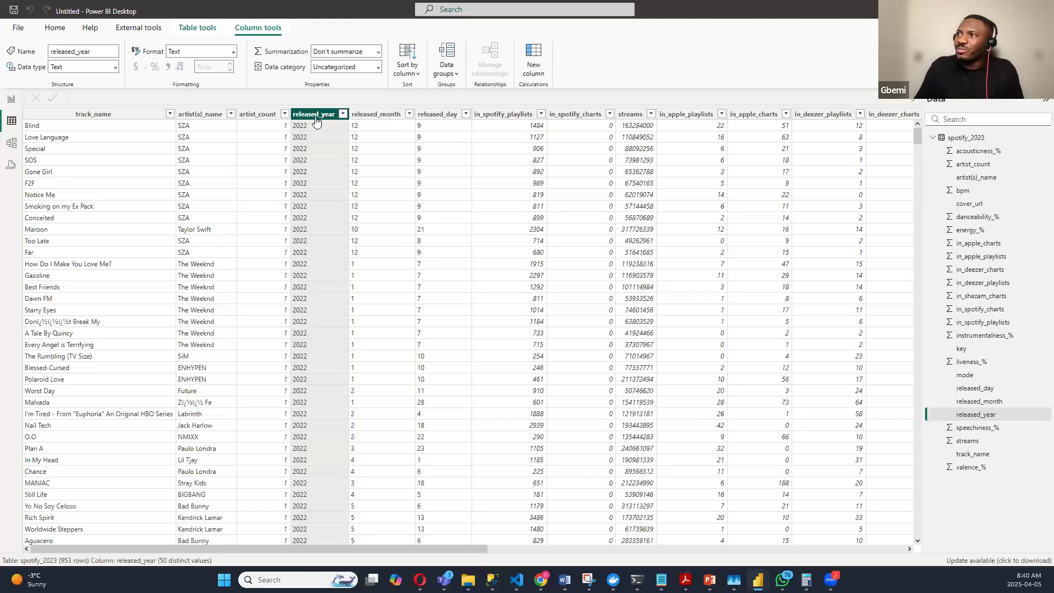
click(373, 114)
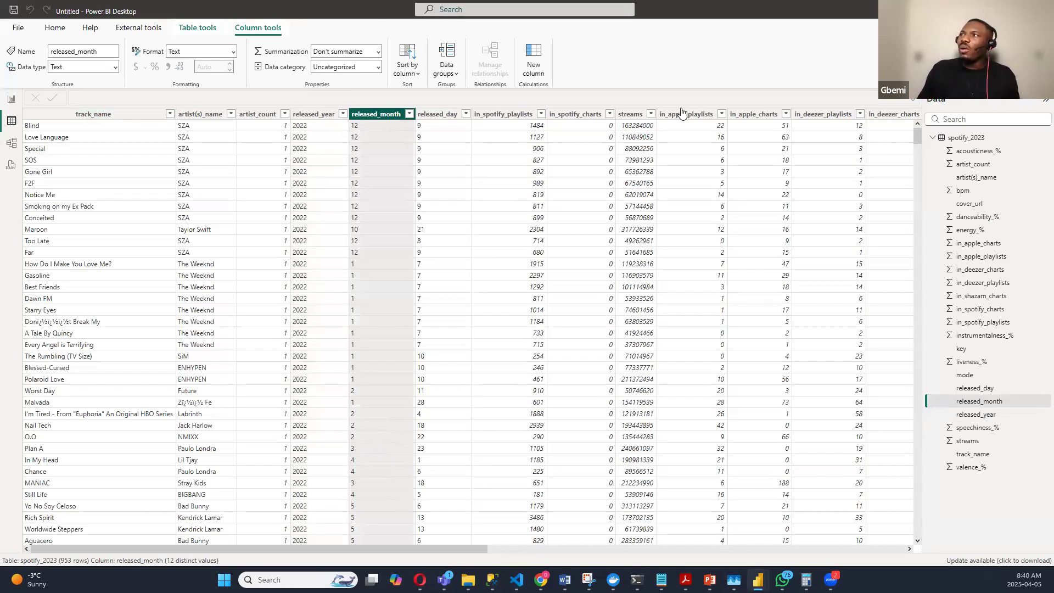
Step: Add a calculated column to the spotify_2023 table, enlarge the formula text and name the column release_year in its formula
click(535, 50)
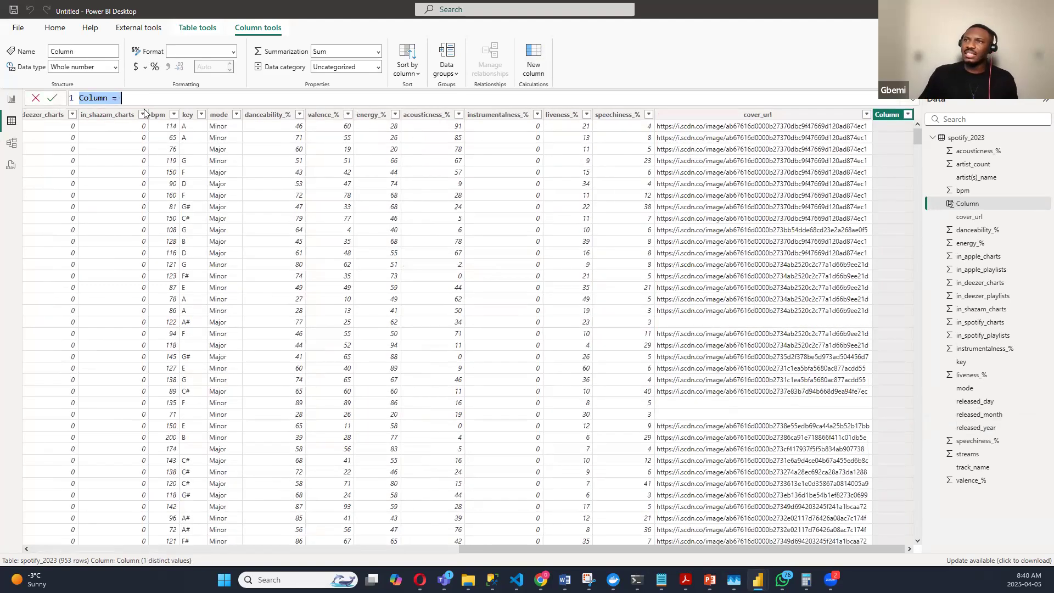
scroll(144, 109, up, 1)
scroll(159, 102, up, 1)
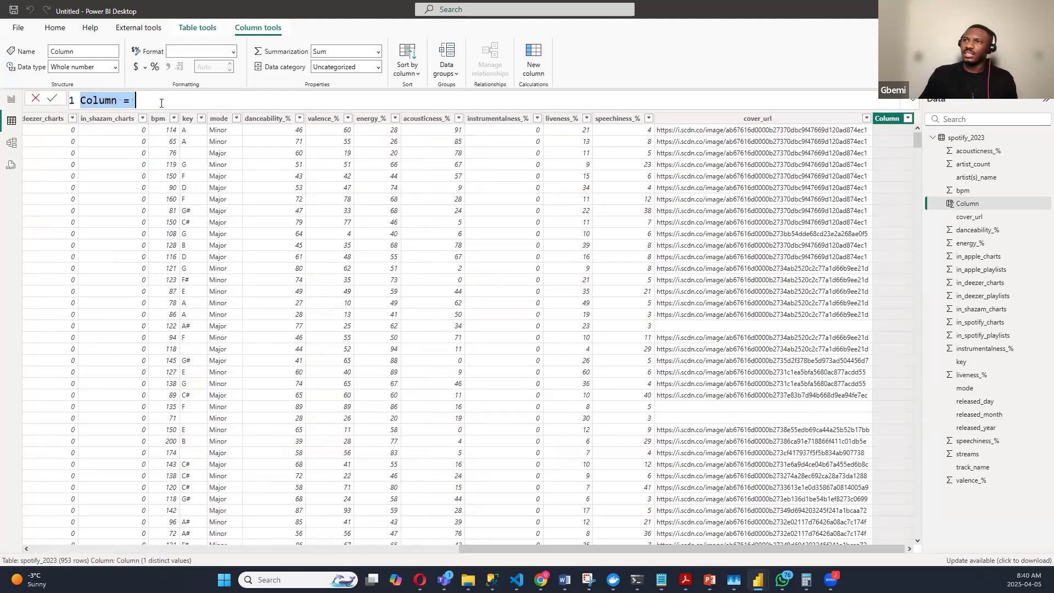
scroll(162, 103, up, 2)
click(128, 103)
drag(128, 103, 65, 103)
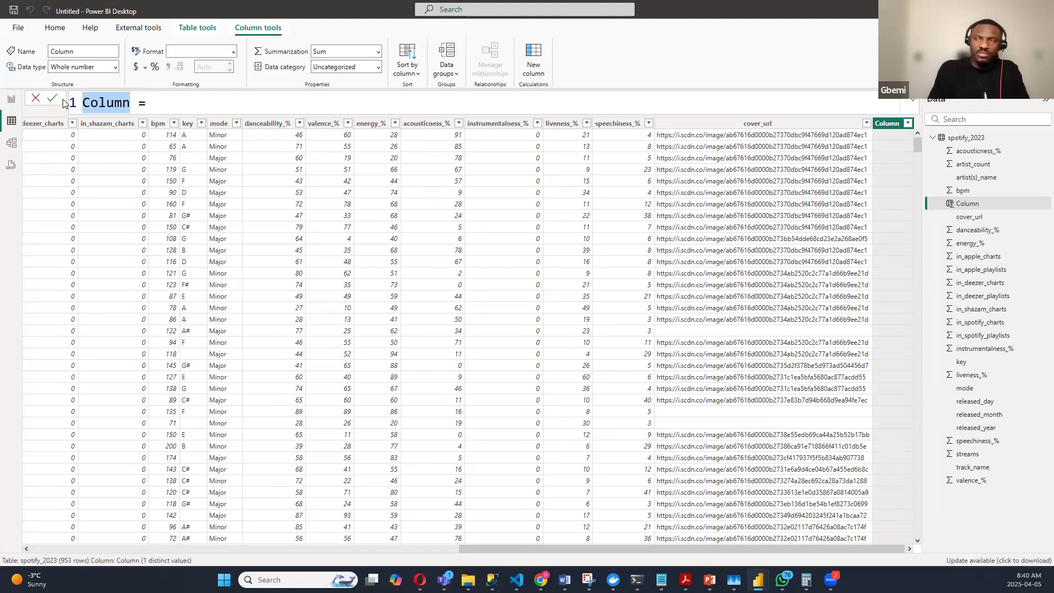
key(BackSpace)
text(Rea)
key(BackSpace)
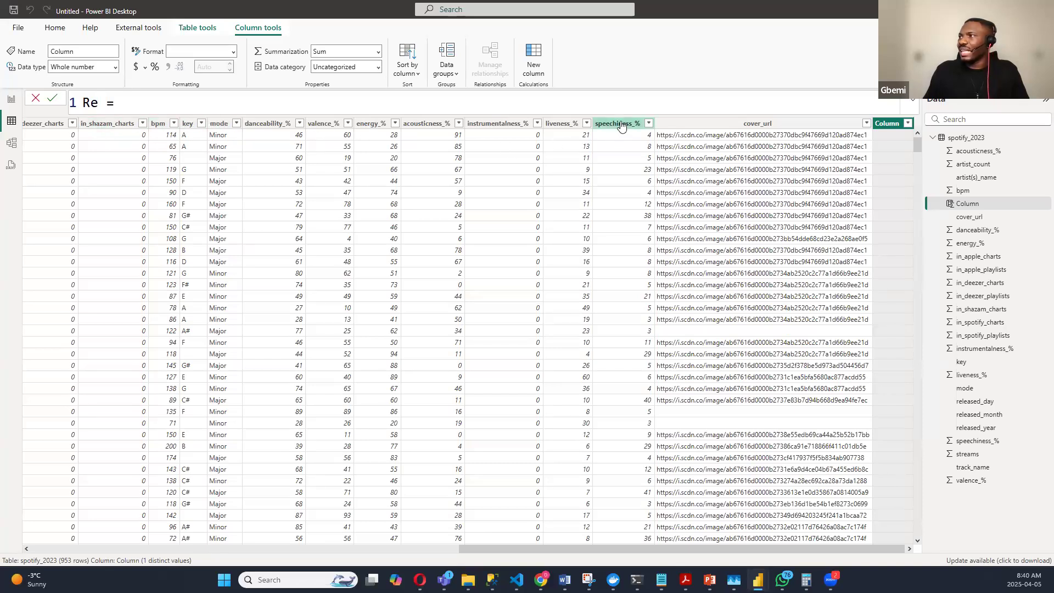
double_click(83, 102)
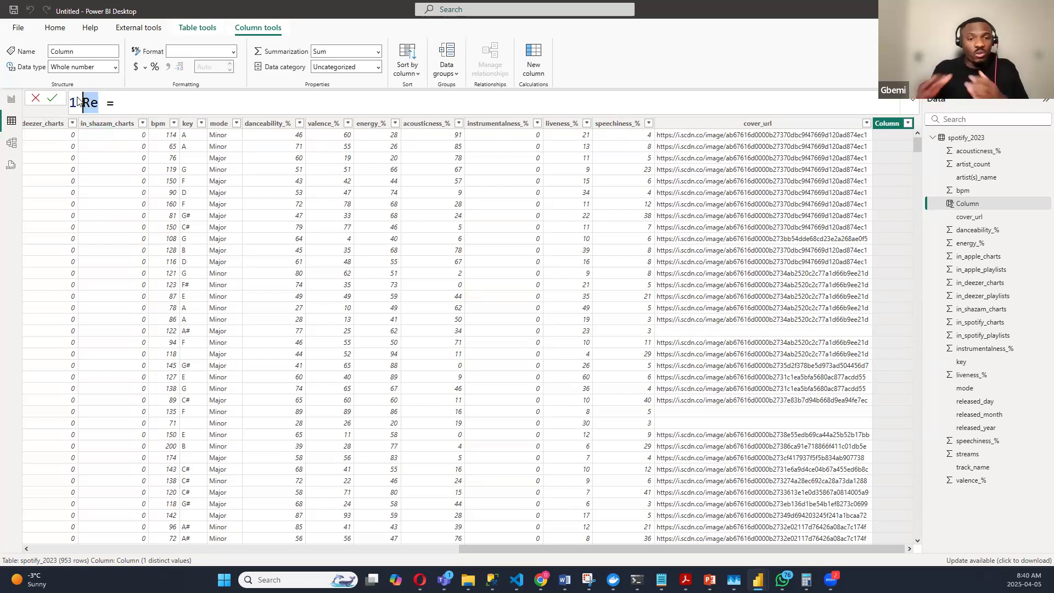
key(BackSpace)
text(release_year)
click(208, 96)
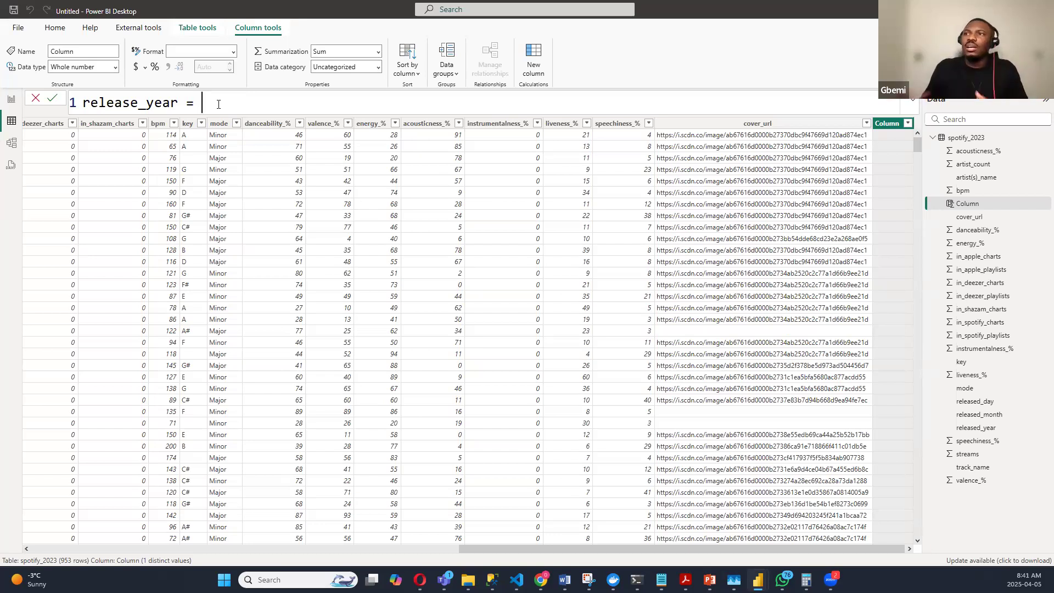
Step: Change the new calculated column's name in the formula to release_date, leaving the cursor after the equals sign
click(183, 104)
key(BackSpace)
key(BackSpace)
key(BackSpace)
key(BackSpace)
text(DAT)
key(BackSpace)
key(BackSpace)
key(BackSpace)
key(BackSpace)
text(_date)
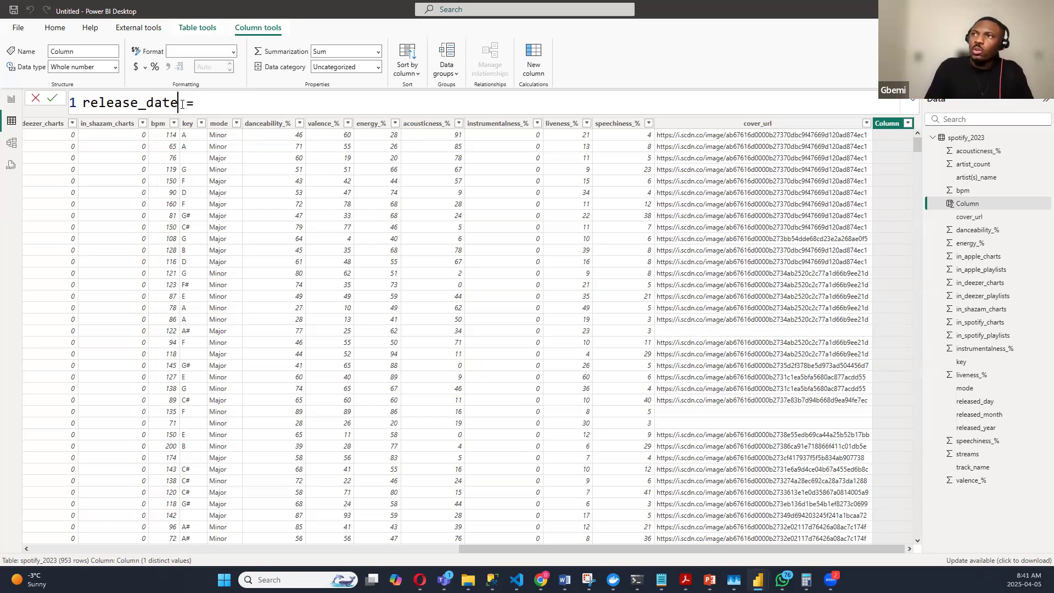
click(217, 100)
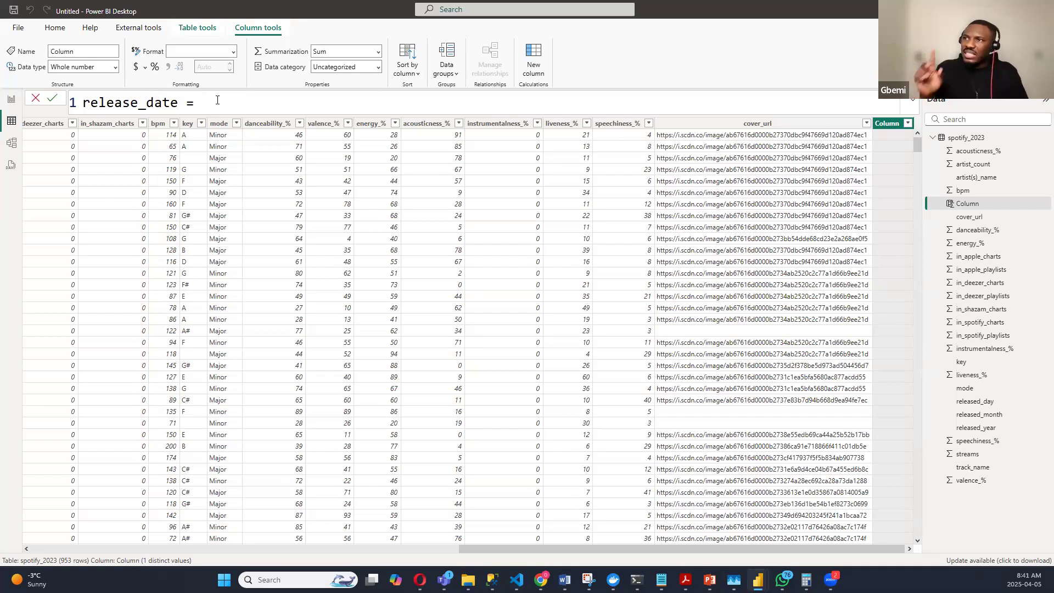
Step: Start a DATE function in the release_date formula with spotify_2023[released_year] as the year argument, followed by a comma
text(DATE)
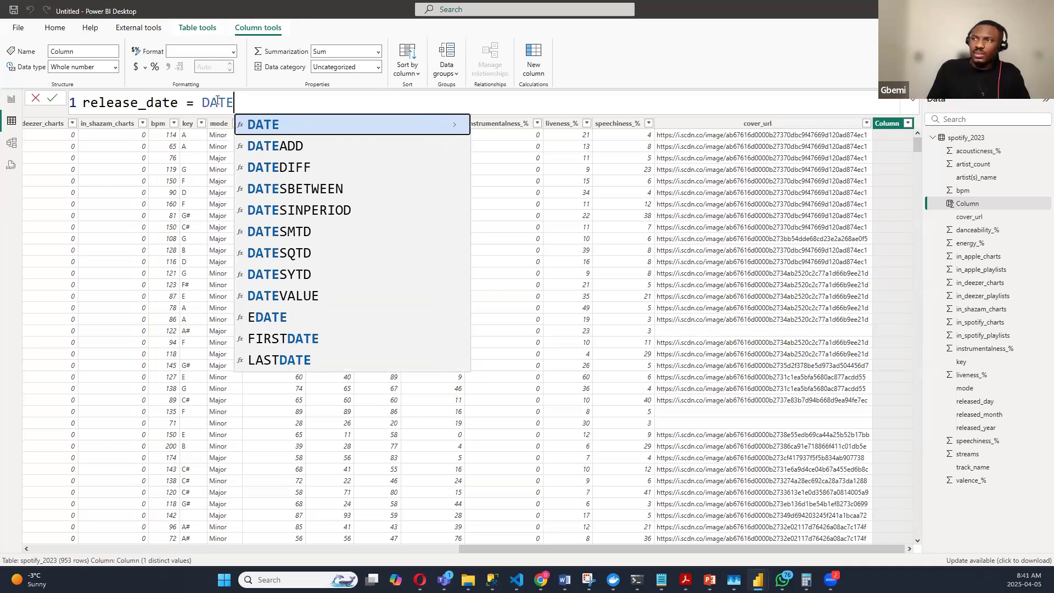
text(()
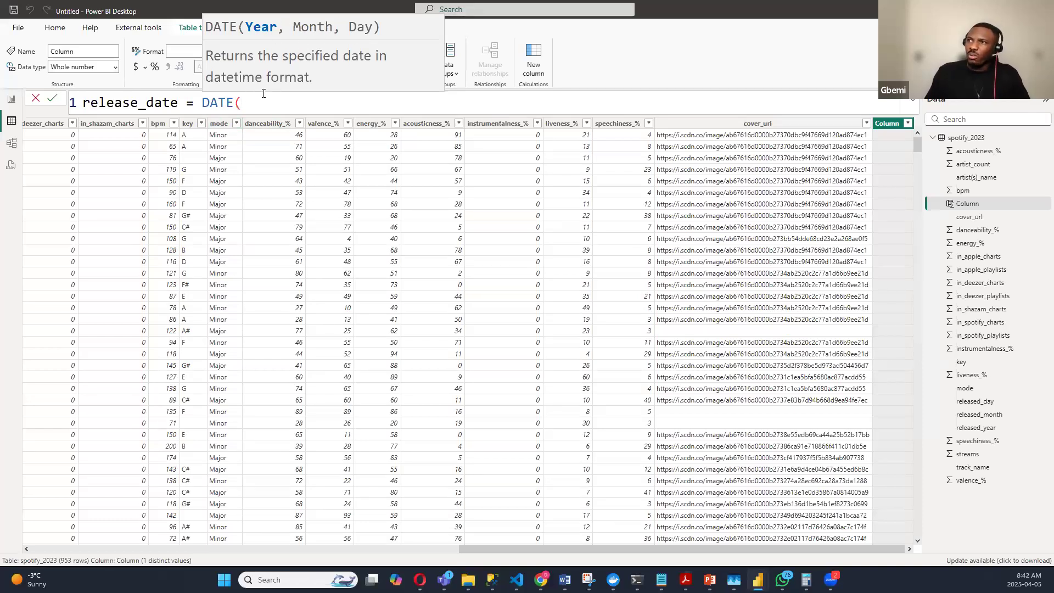
text(RELE)
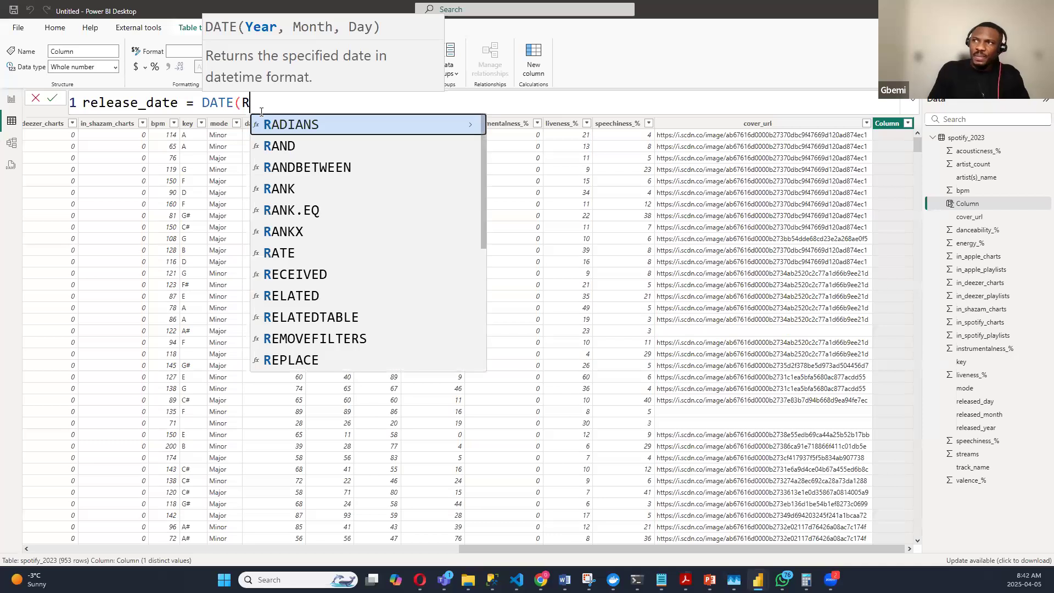
text(ASE)
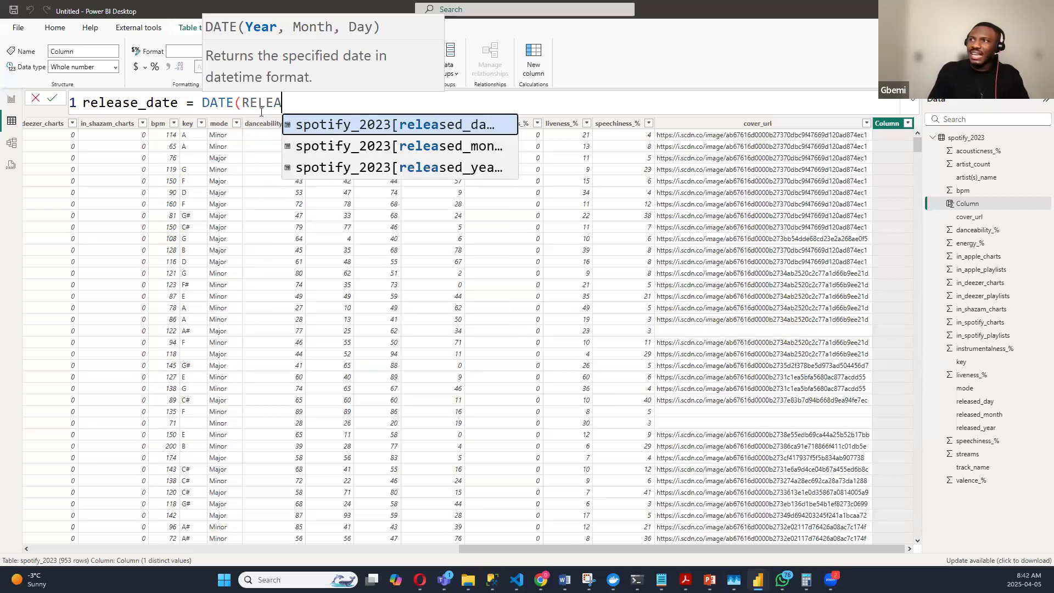
click(332, 97)
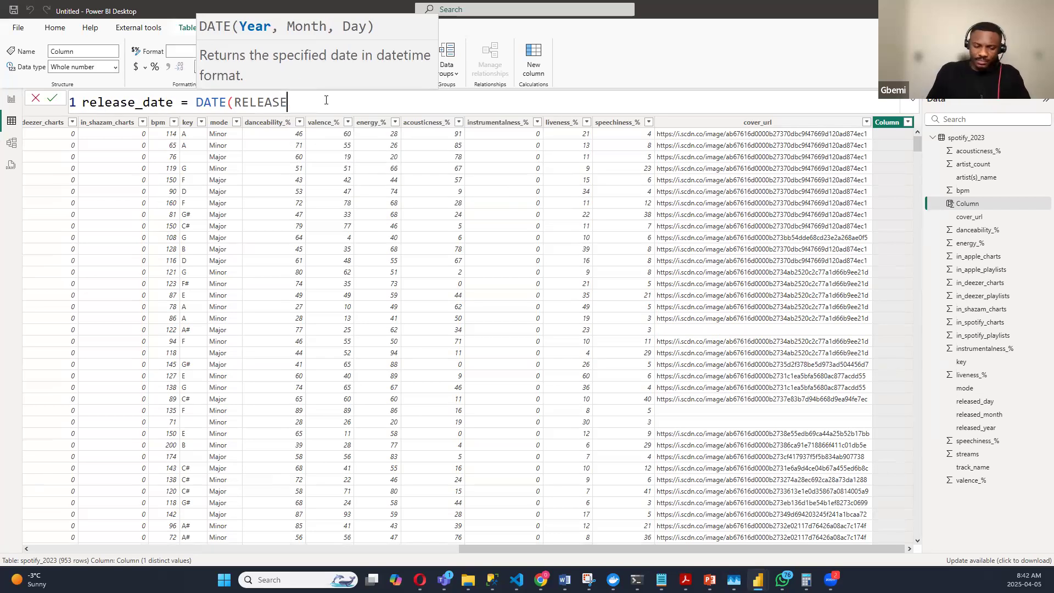
key(BackSpace)
text(E)
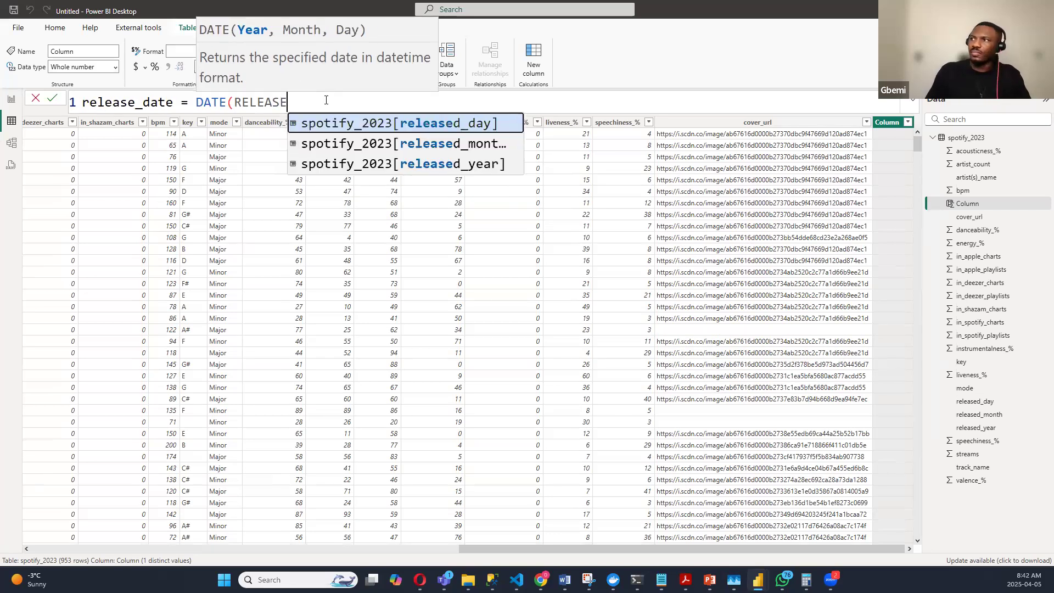
click(503, 165)
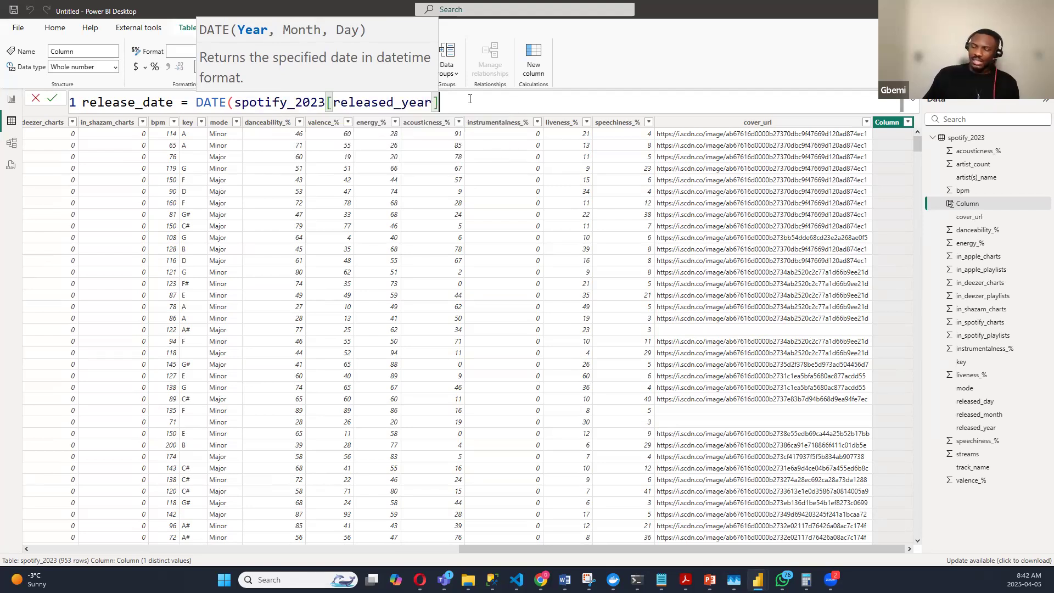
text(, )
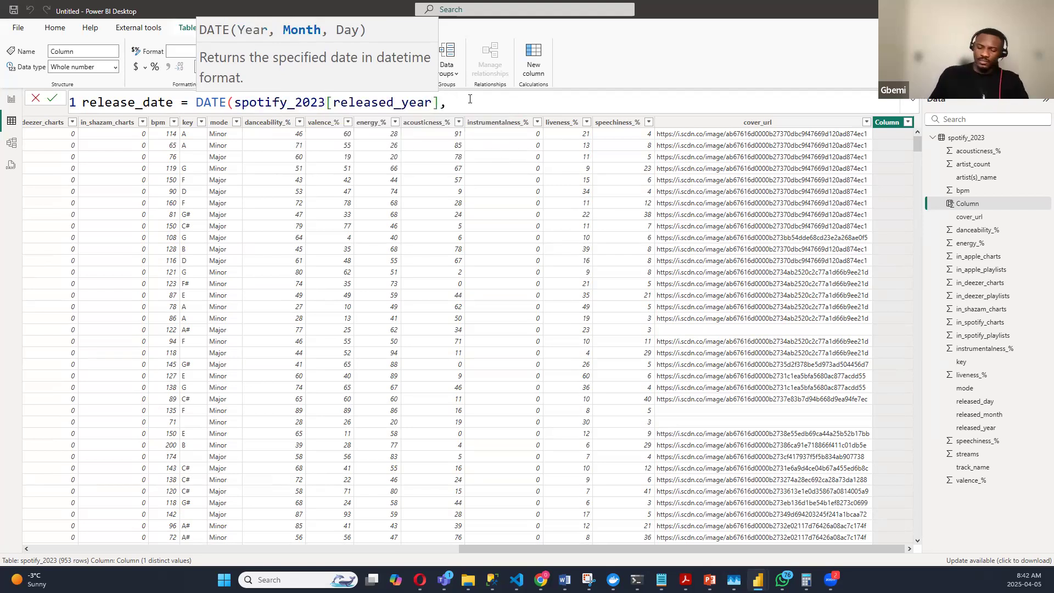
text(M)
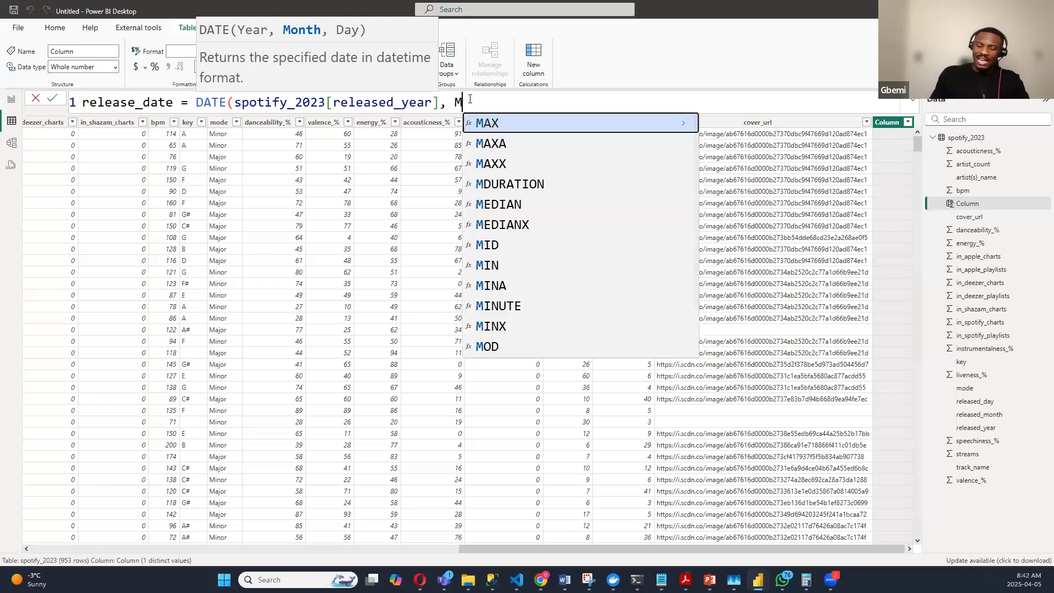
text(ONTH)
key(BackSpace)
key(BackSpace)
key(BackSpace)
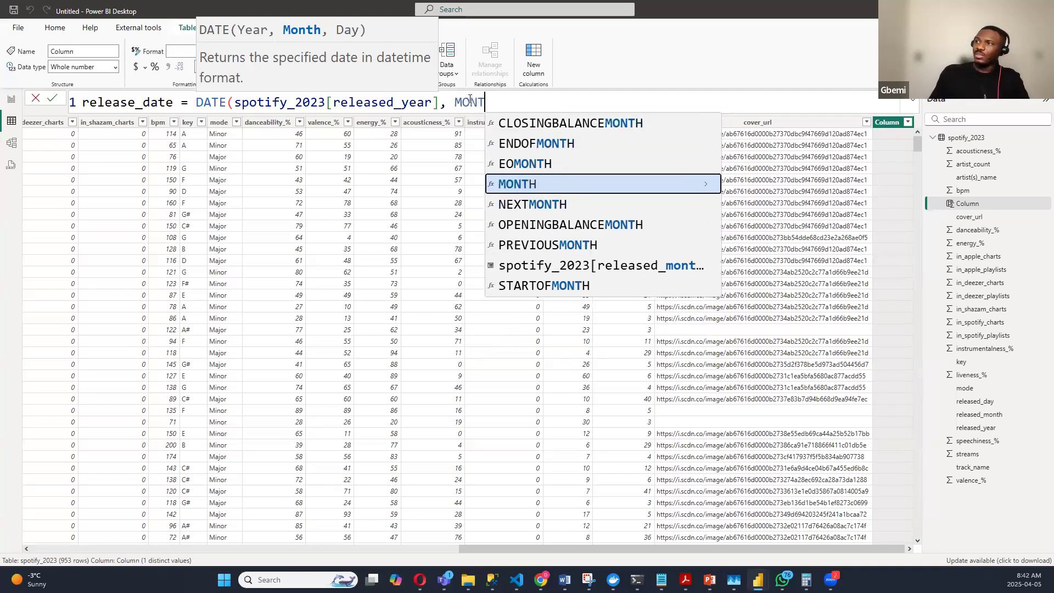
key(BackSpace)
key(BackSpace)
Step: Insert spotify_2023[released_month] as the month argument of the DATE function
text(rals)
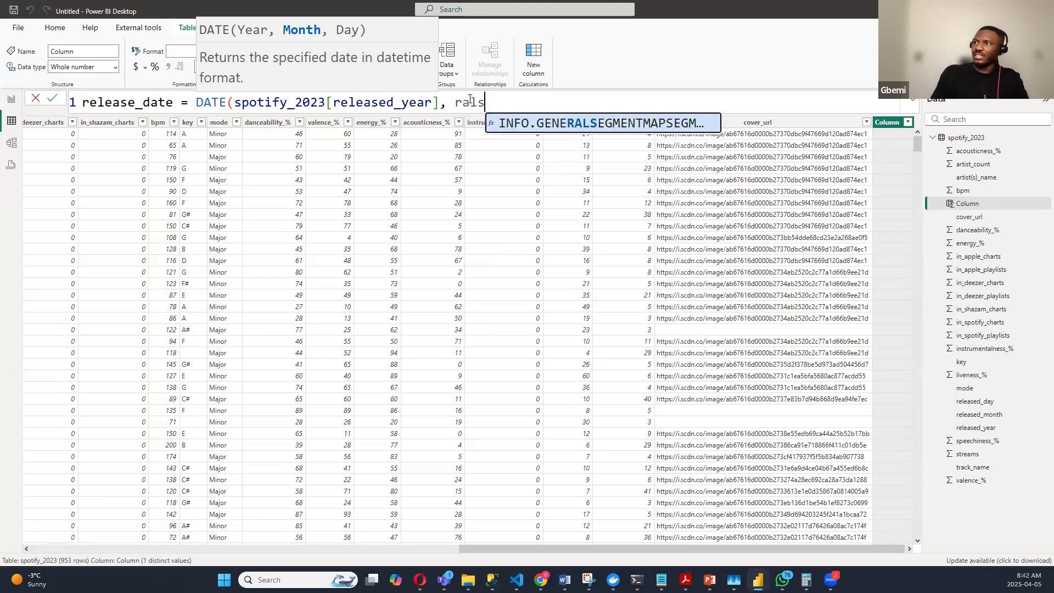
key(BackSpace)
key(BackSpace)
key(BackSpace)
text(elea)
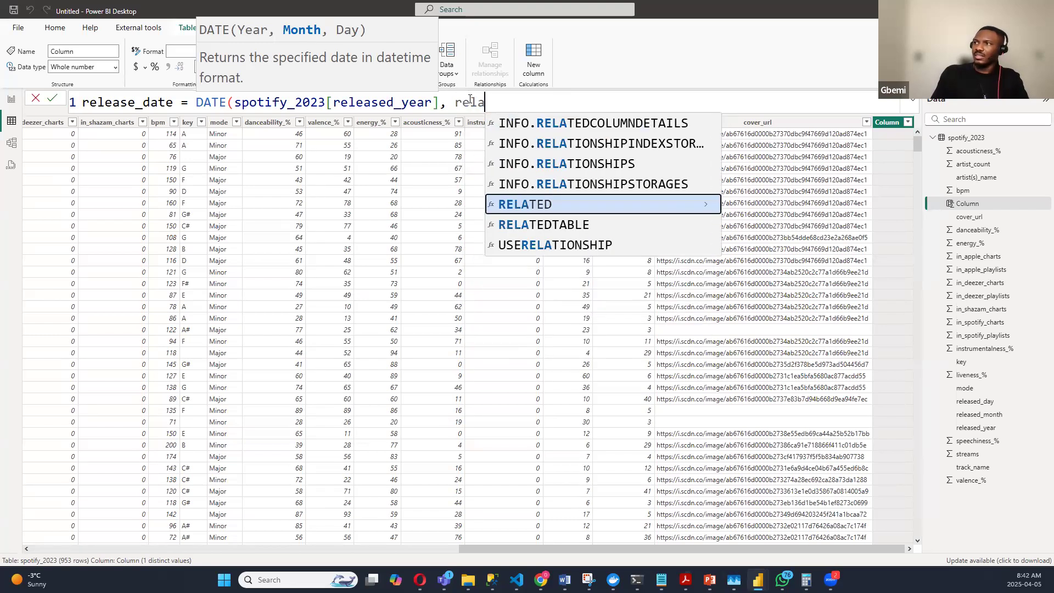
key(BackSpace)
text(ease)
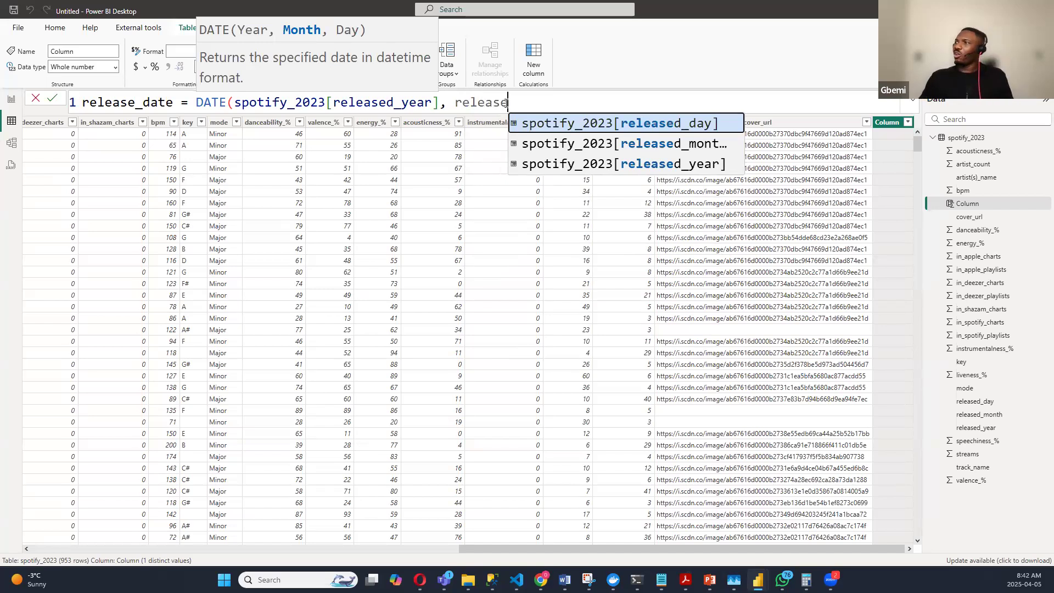
click(616, 144)
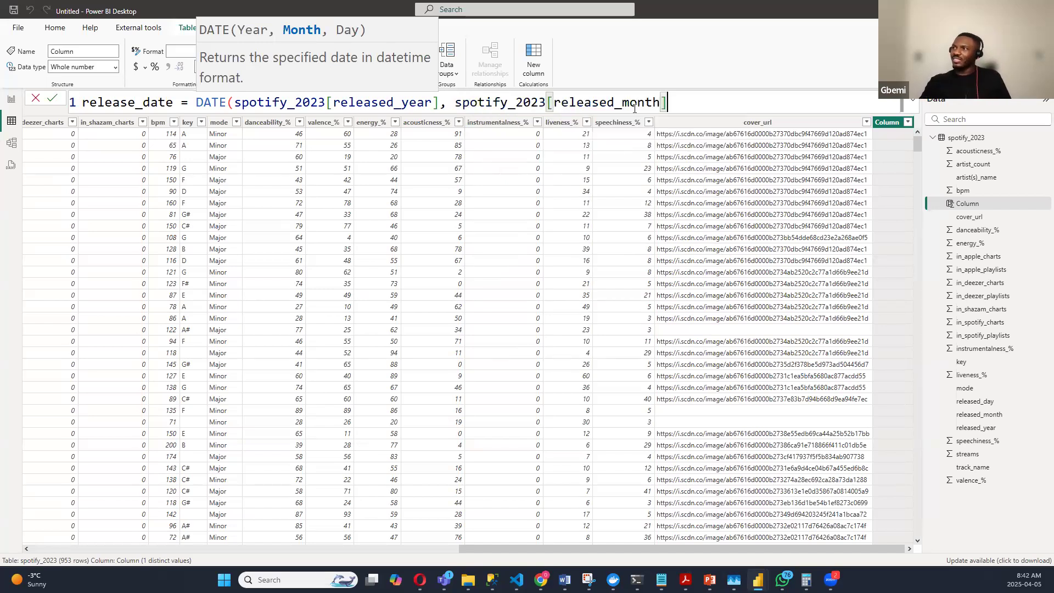
Step: Add spotify_2023[released_day] as the day argument, close the DATE function and commit the release_date formula
text(,)
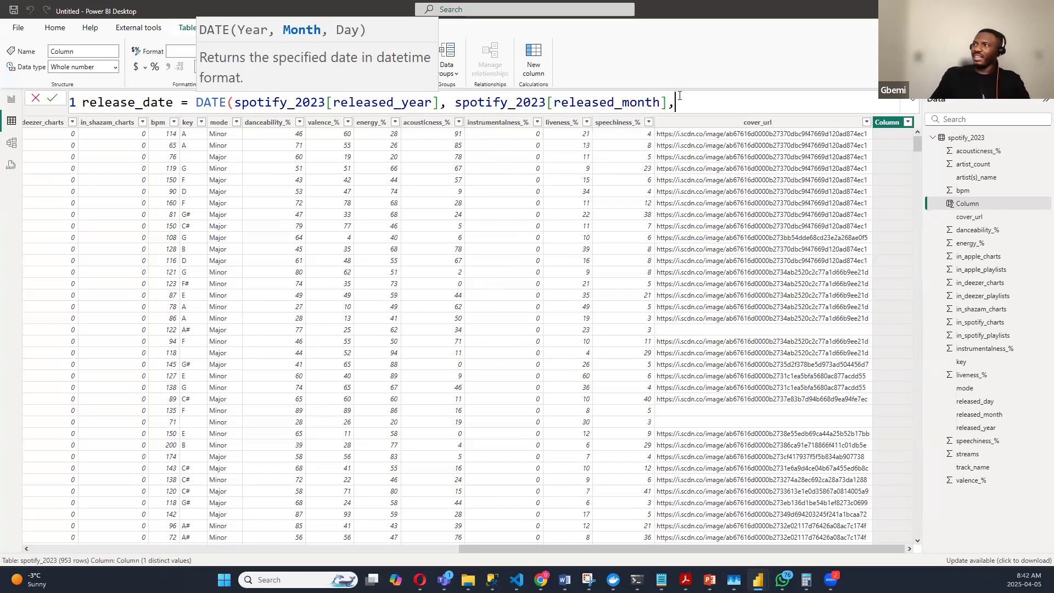
text( re)
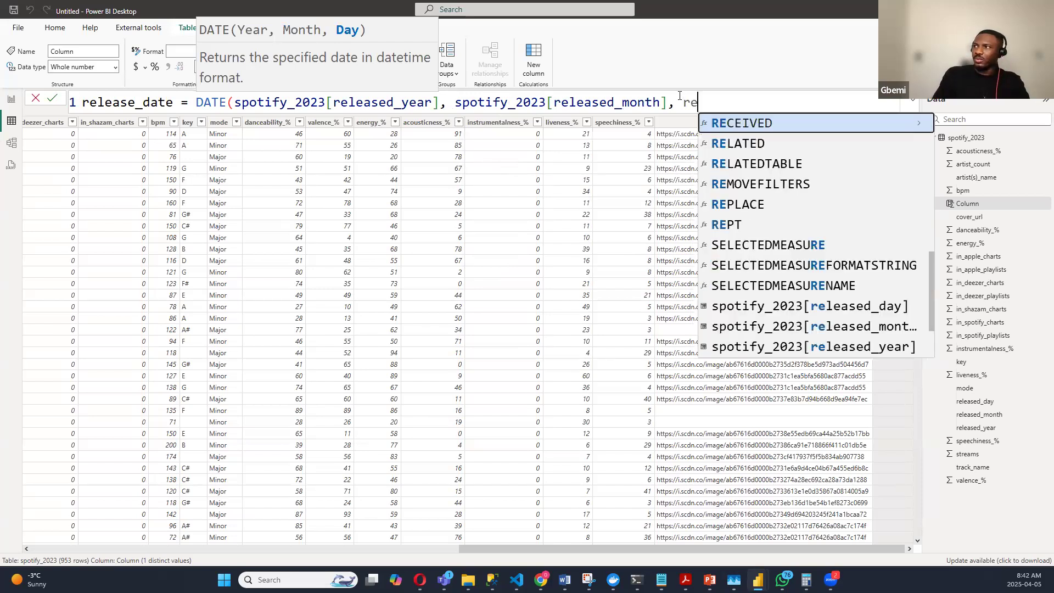
text(lease)
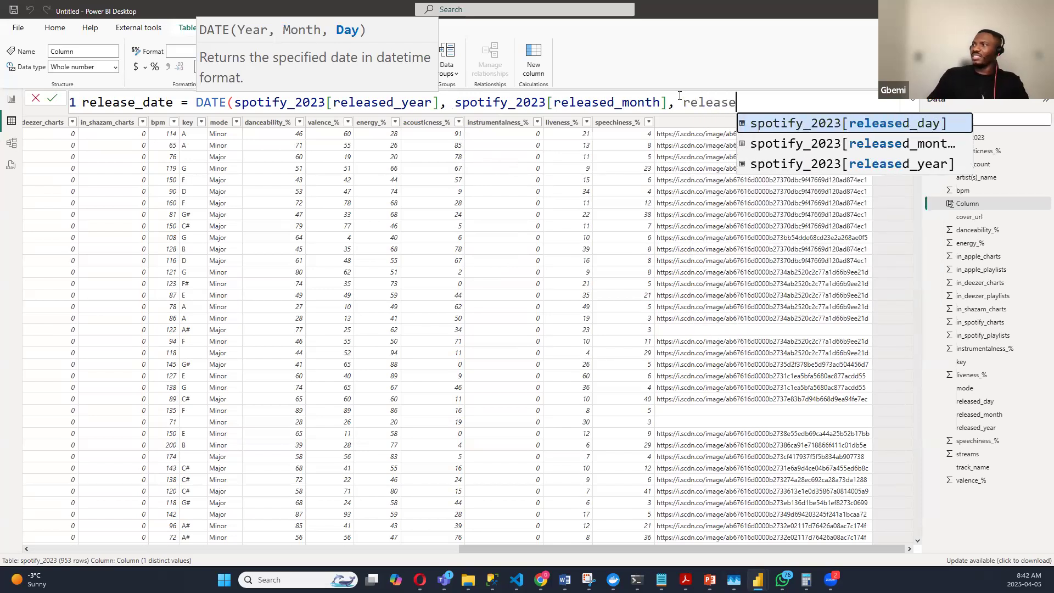
click(843, 125)
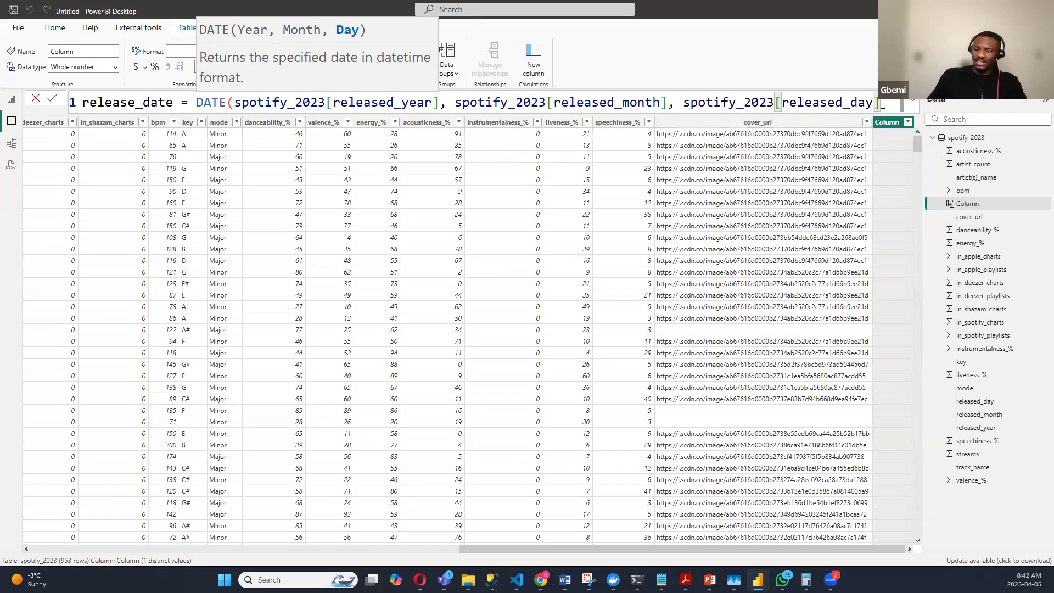
text())
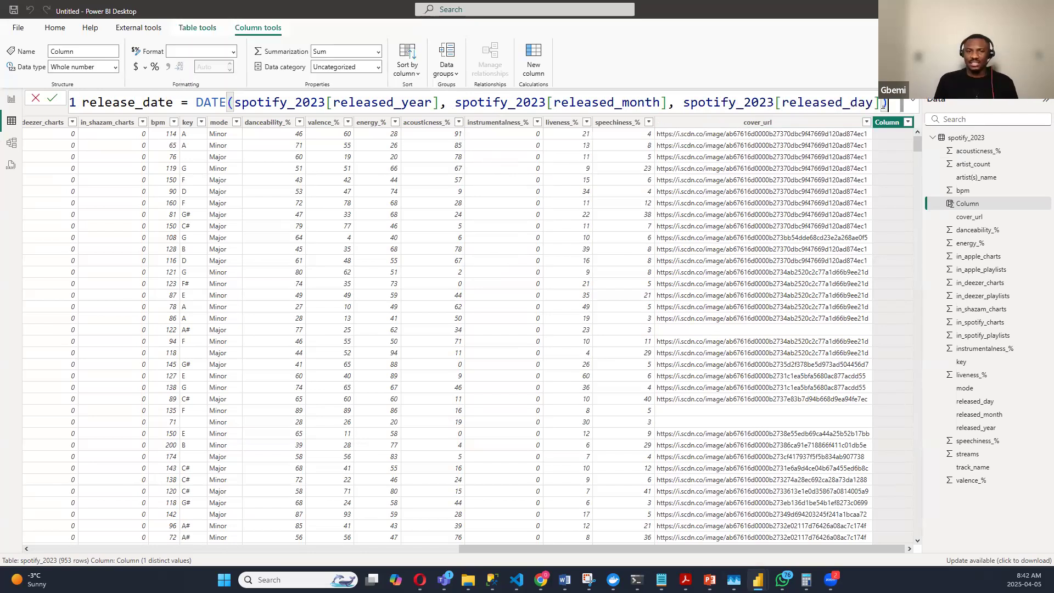
key(Return)
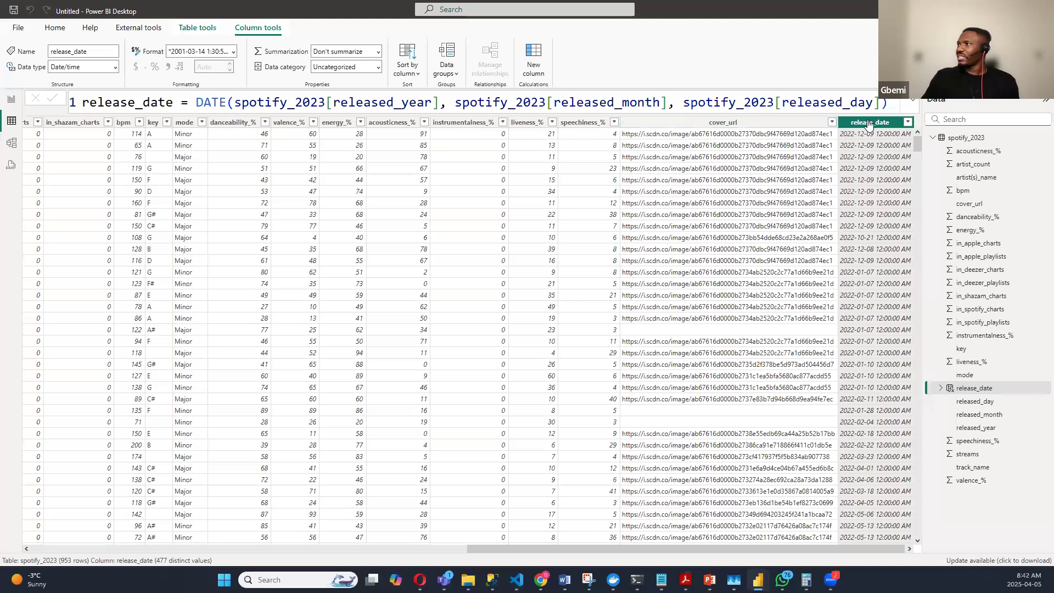
Step: Compare the released_year, released_month and released_day columns with the calculated release_date column and review its DATE formula
drag(541, 546, 146, 559)
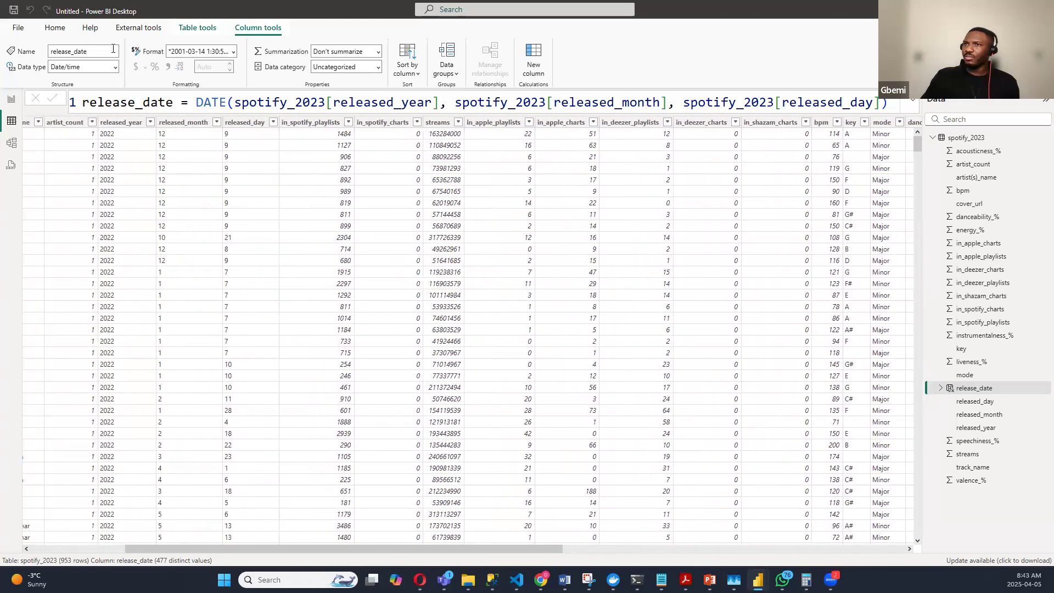
click(117, 135)
click(182, 129)
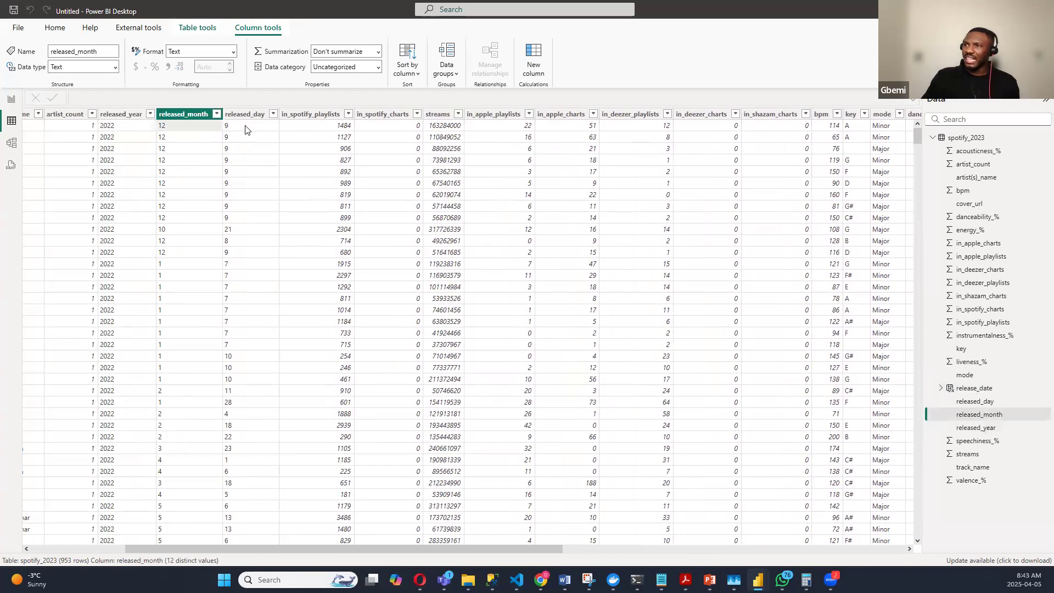
click(246, 130)
drag(398, 549, 571, 549)
drag(705, 573, 879, 554)
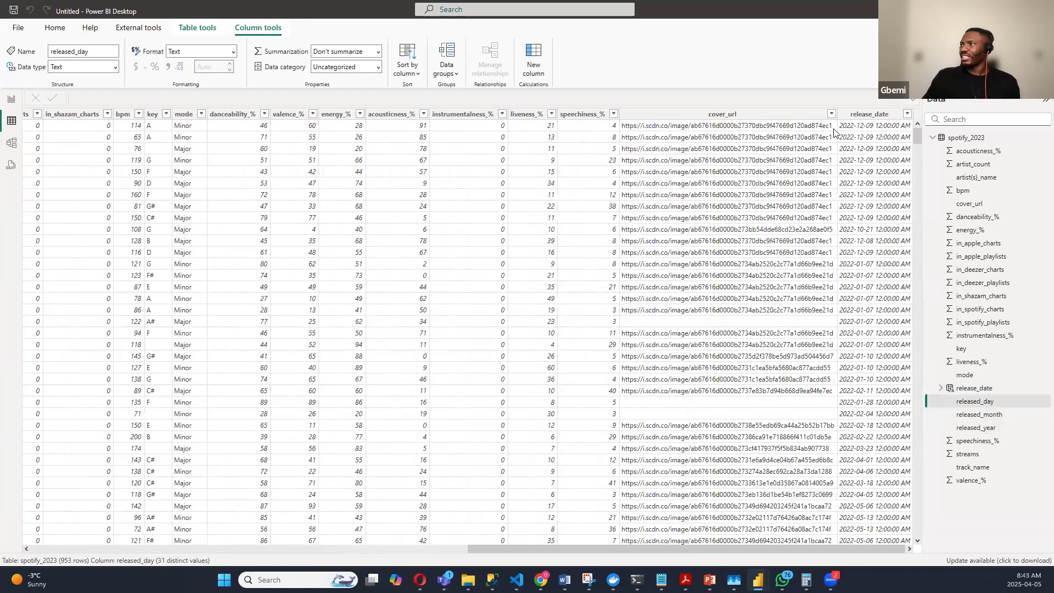
click(877, 112)
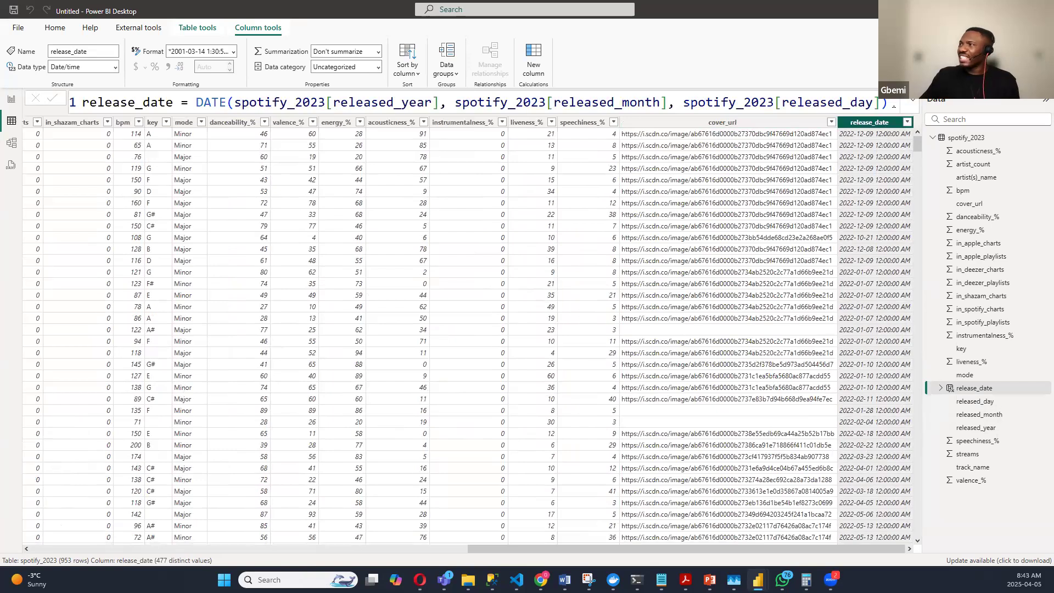
drag(894, 104, 61, 103)
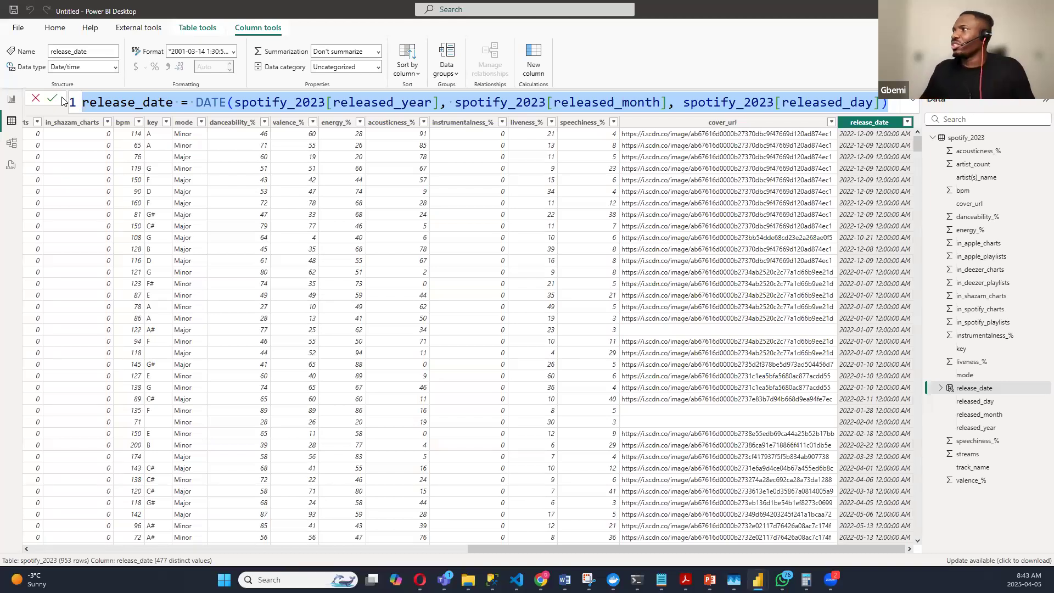
click(877, 125)
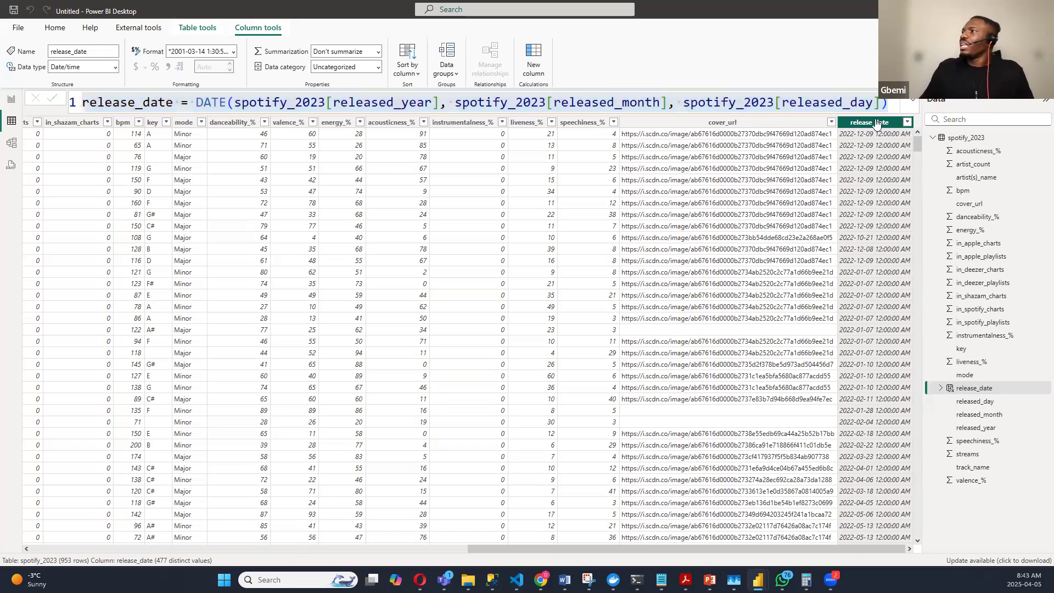
click(763, 123)
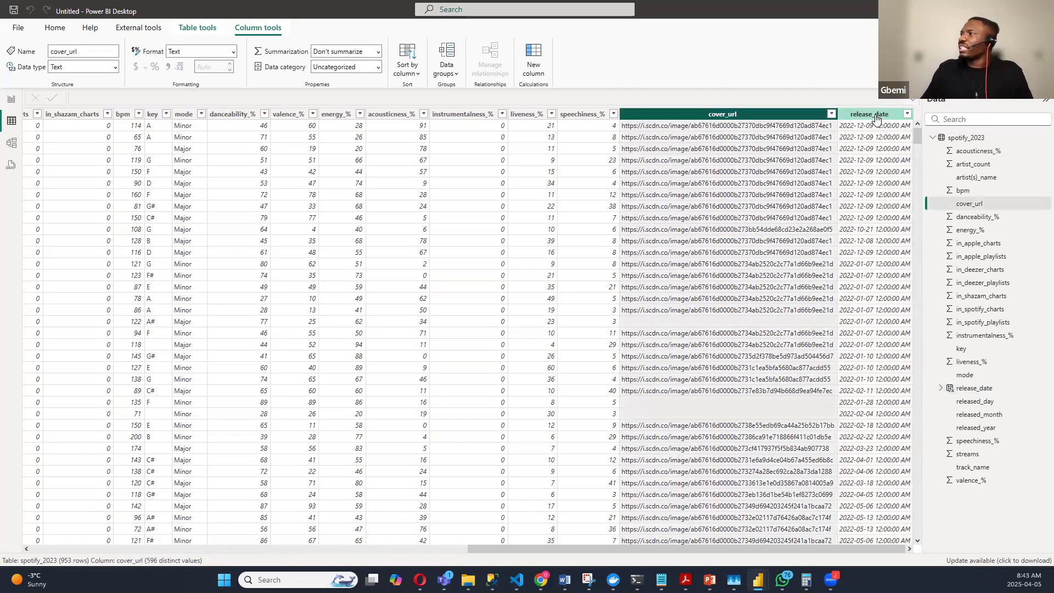
Step: Set the release_date column's data type to Date and its format to *2001-03-14 (Short Date)
click(877, 124)
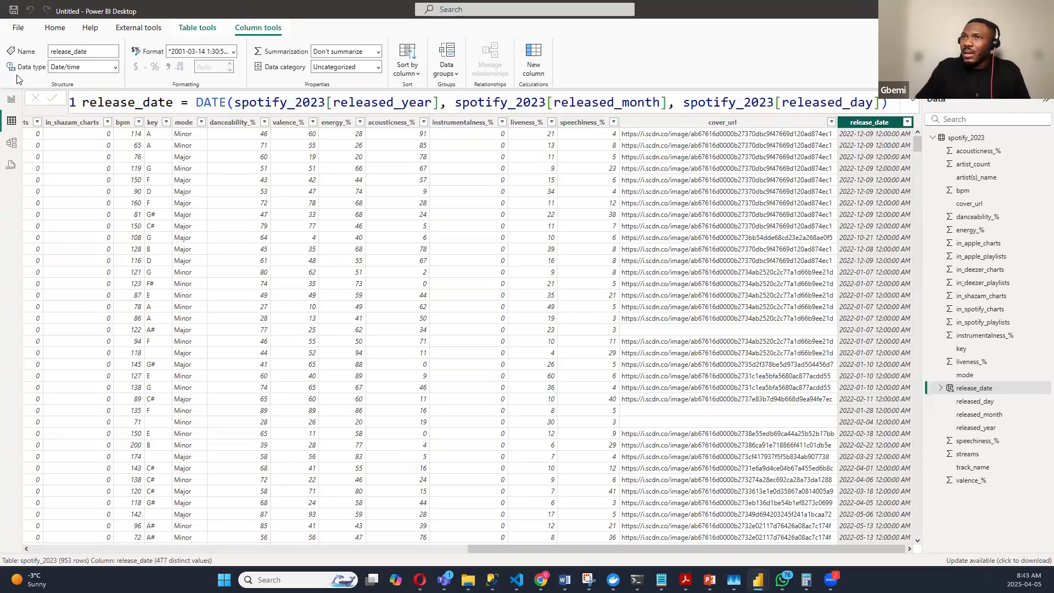
click(116, 69)
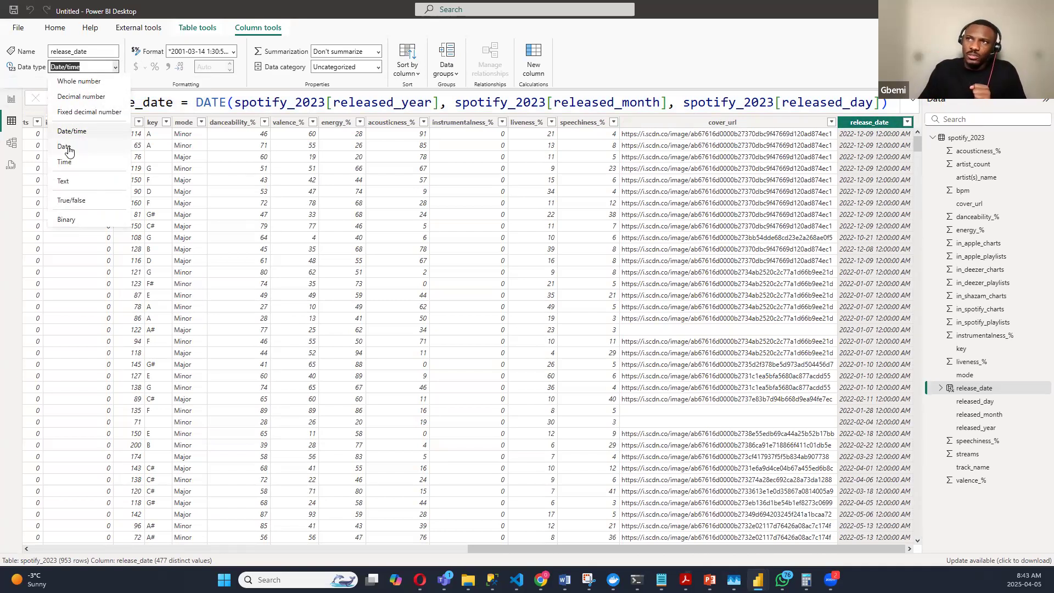
click(70, 149)
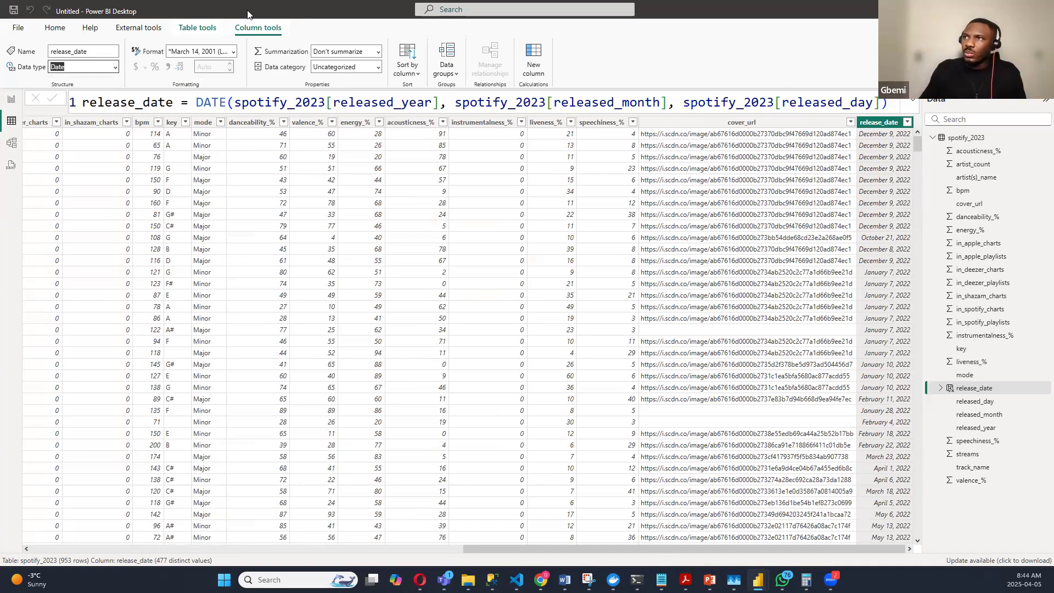
click(234, 52)
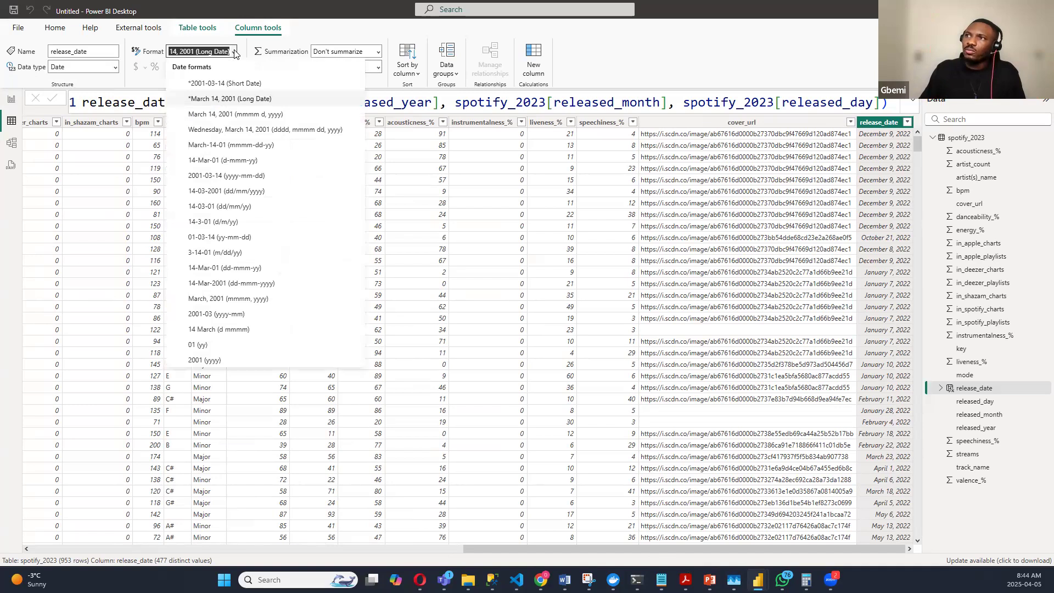
click(233, 83)
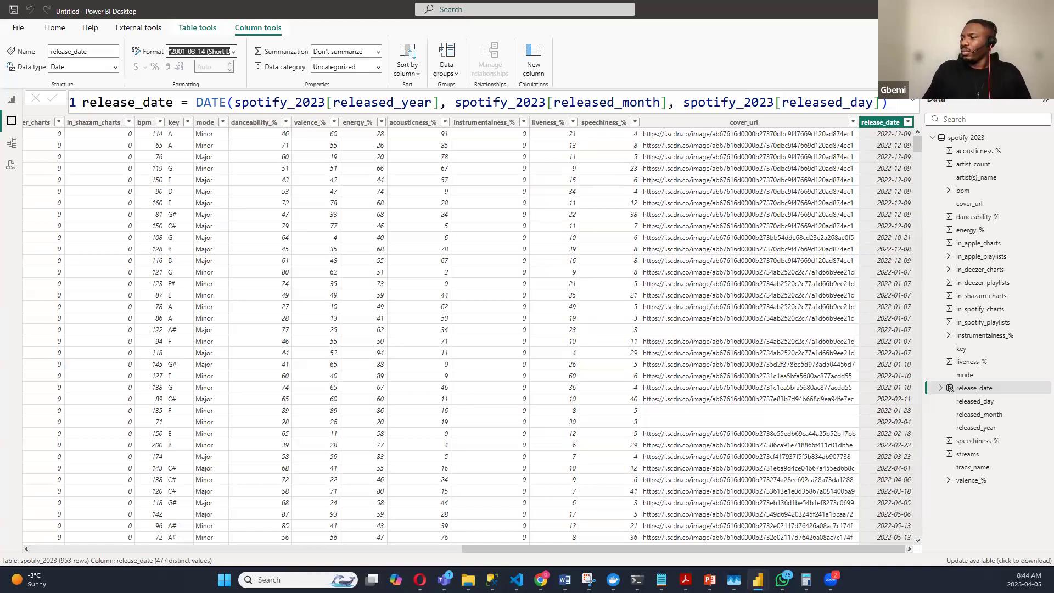
Step: Return to the report canvas and collapse the spotify_2023 table's field list
mouse_move(661, 580)
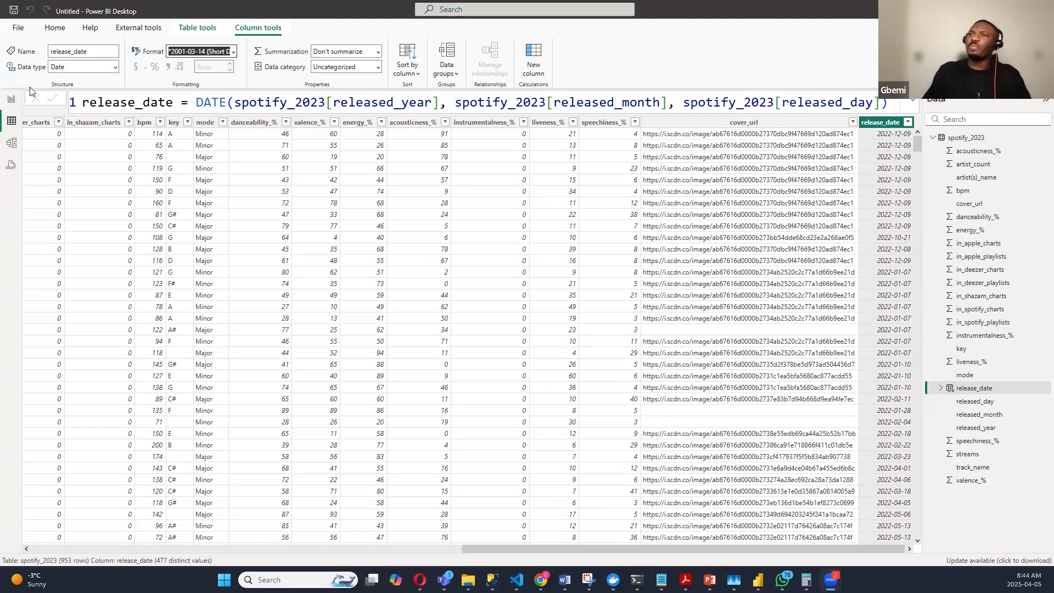
click(11, 100)
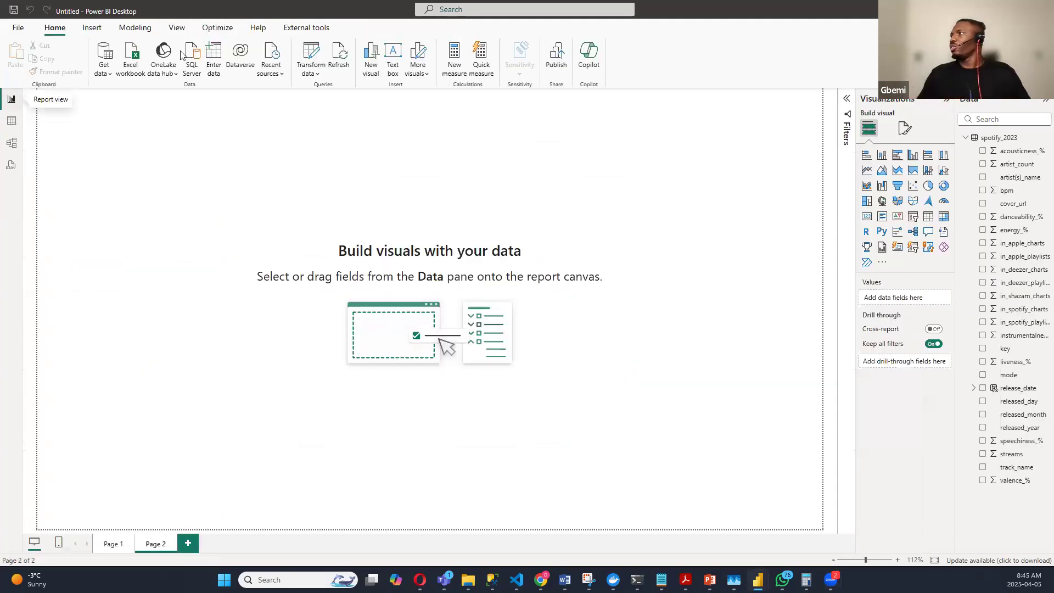
click(988, 138)
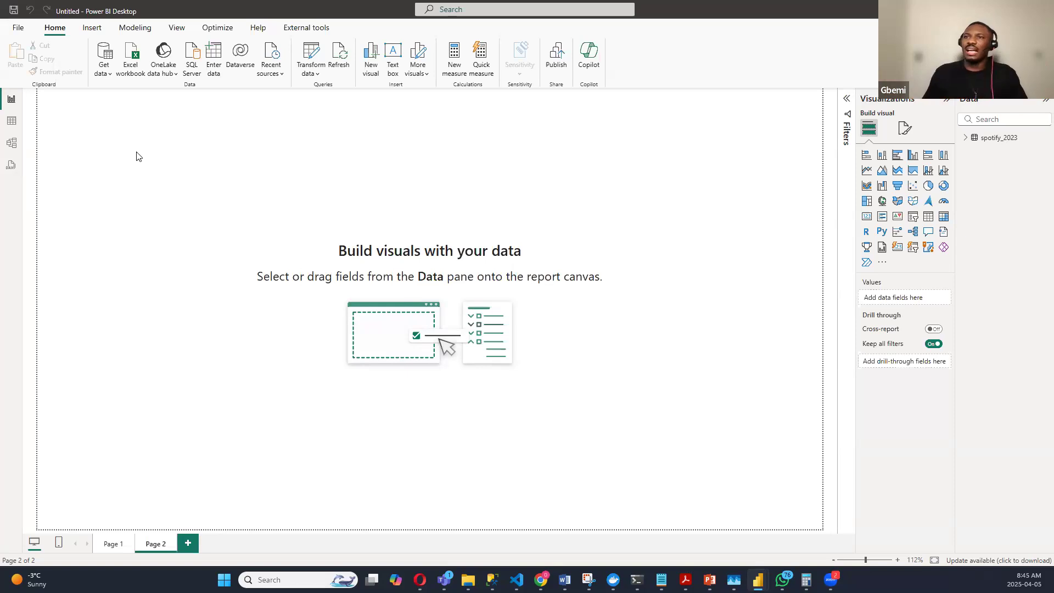
click(12, 121)
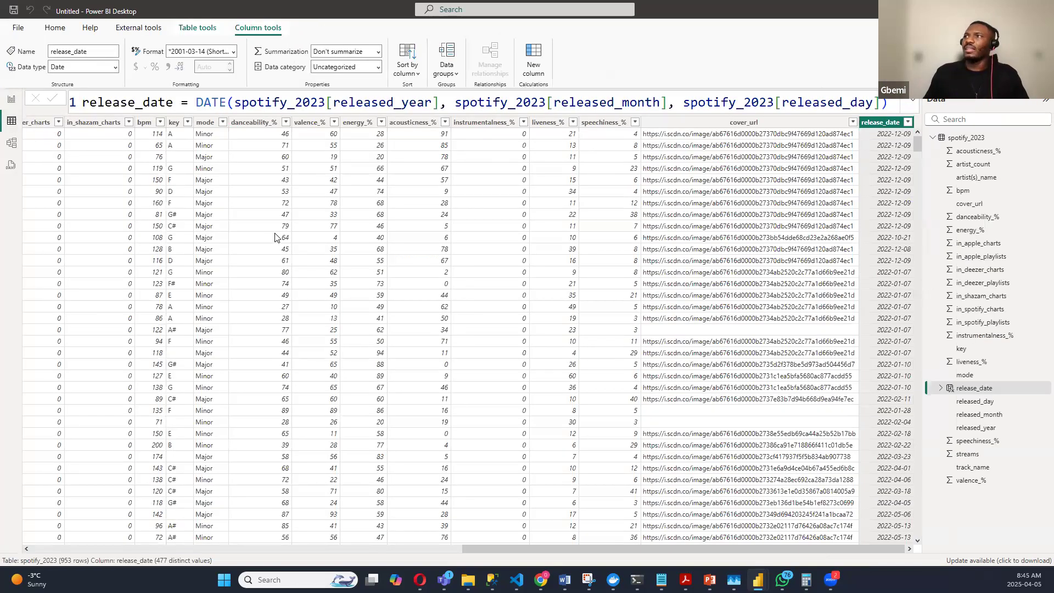
click(54, 29)
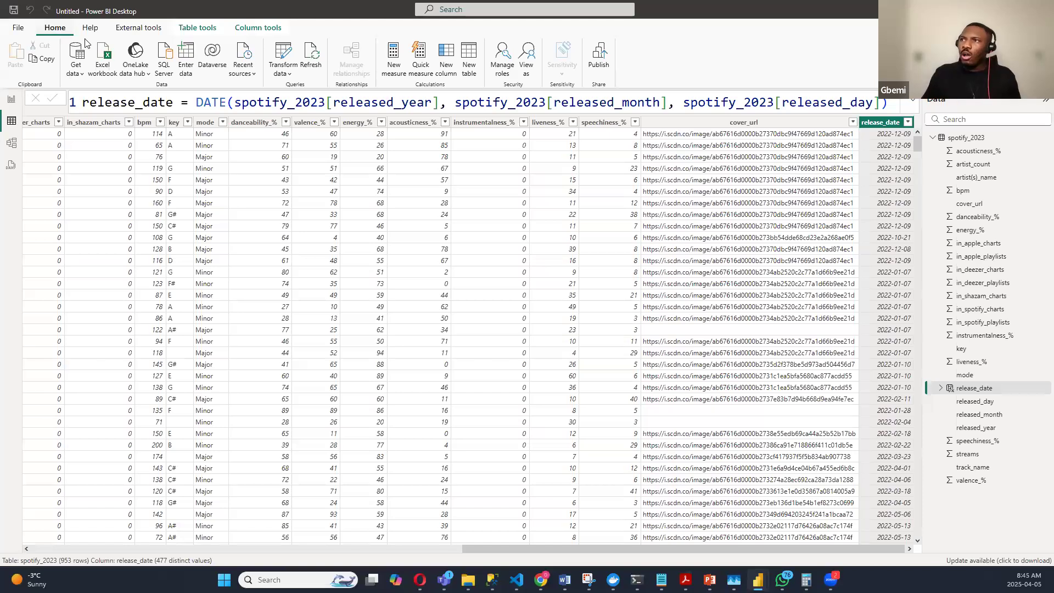
click(469, 54)
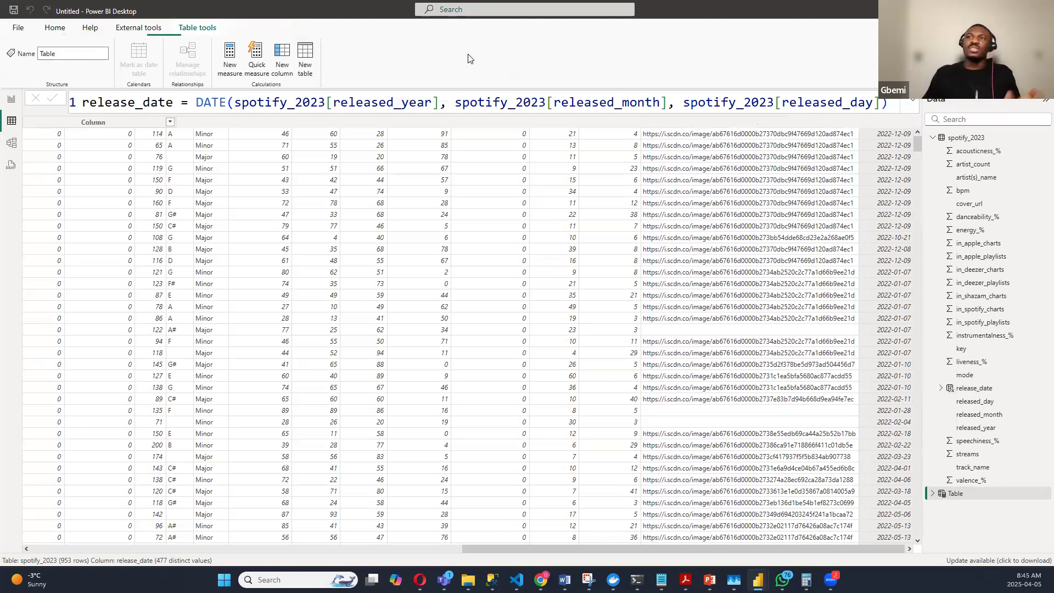
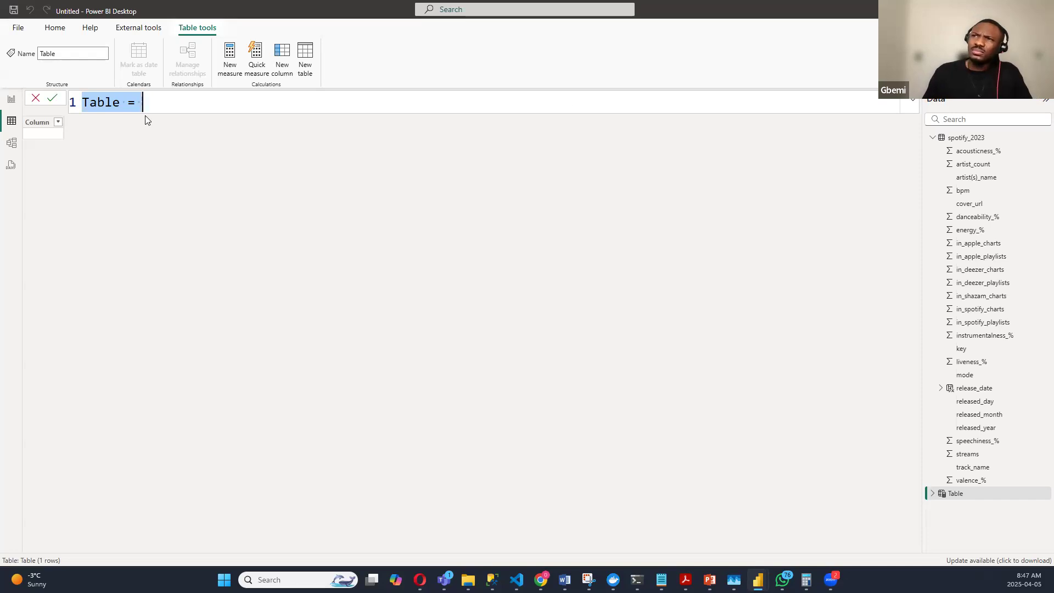
click(33, 99)
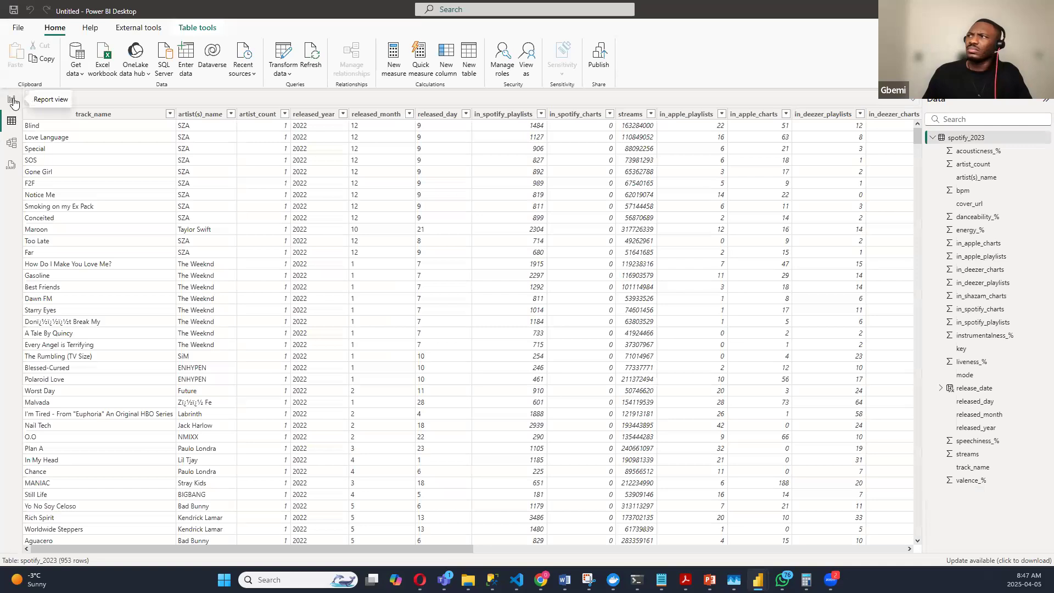
Step: Examine the dates in the release_date column's filter list and close it without applying a filter
click(14, 103)
click(12, 121)
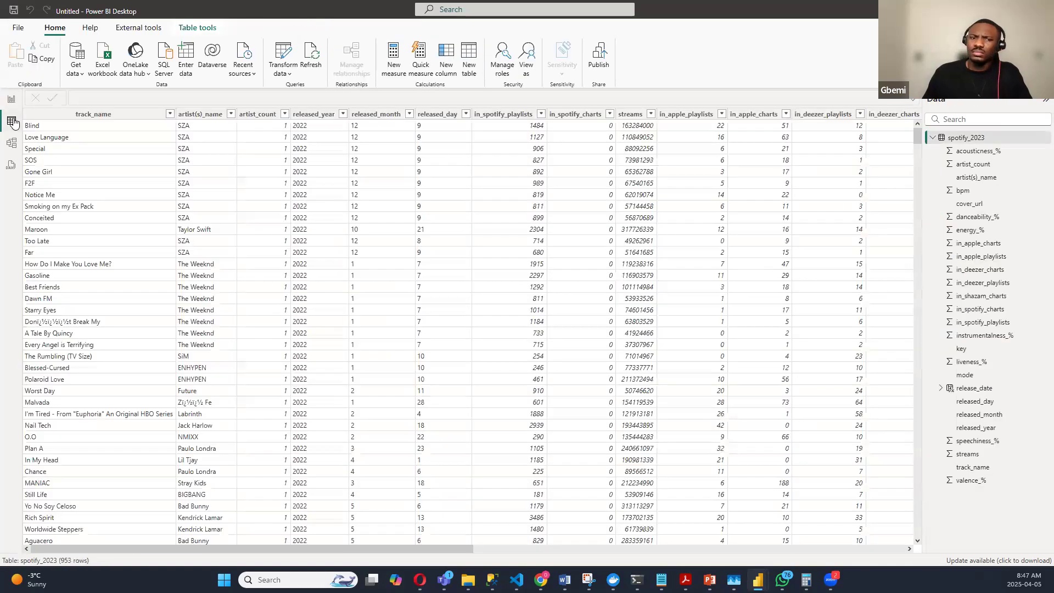
drag(313, 549, 753, 549)
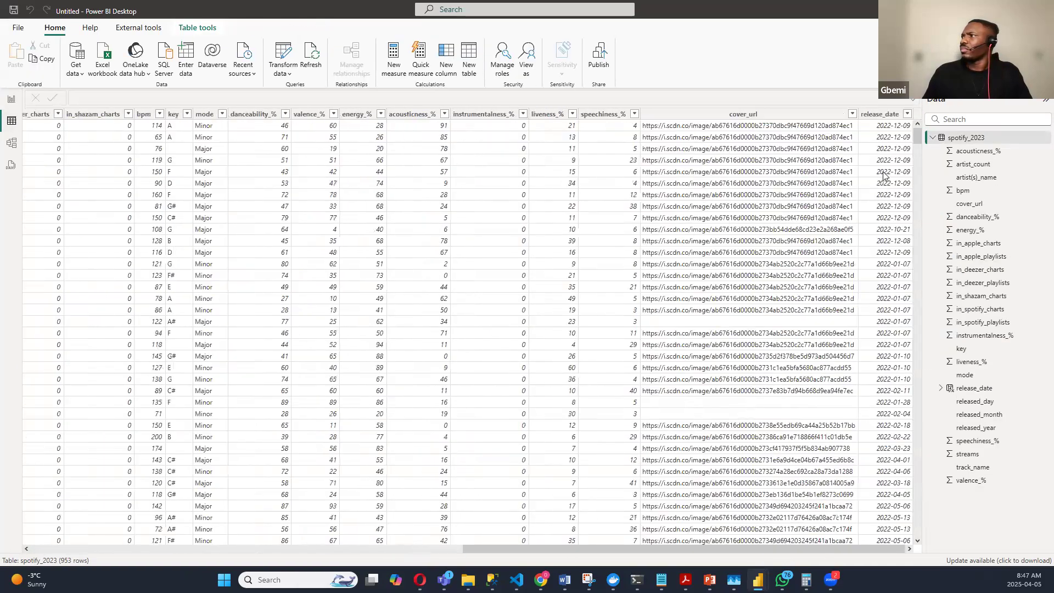
click(907, 115)
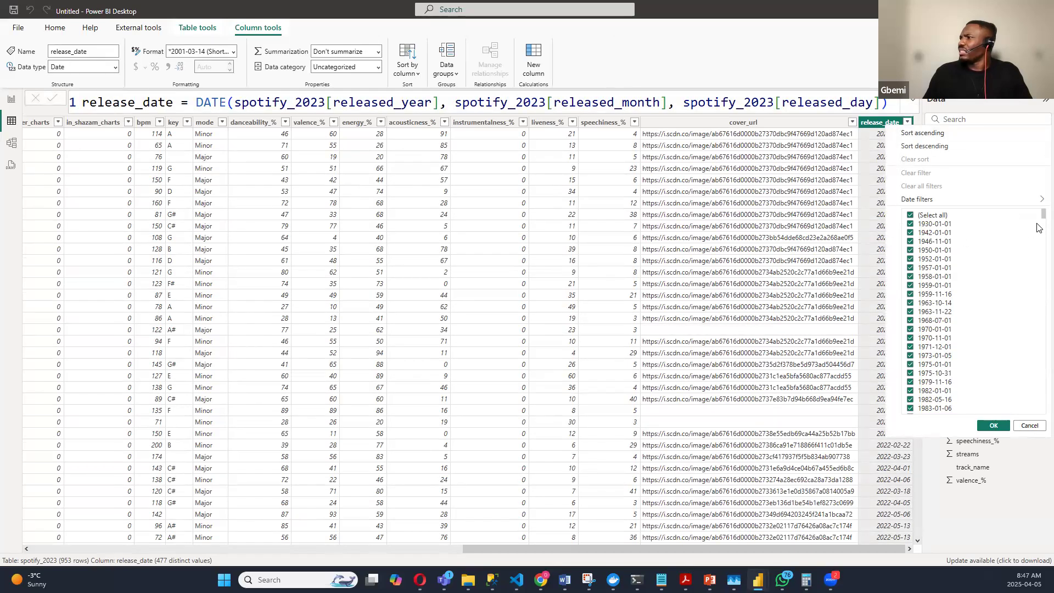
scroll(1038, 220, down, 3)
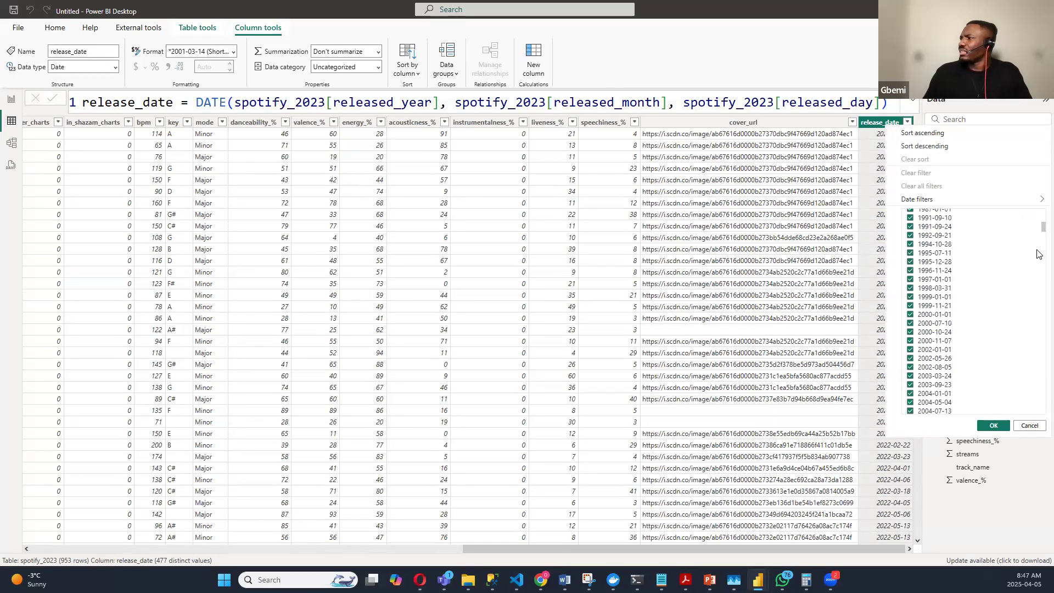
click(1030, 425)
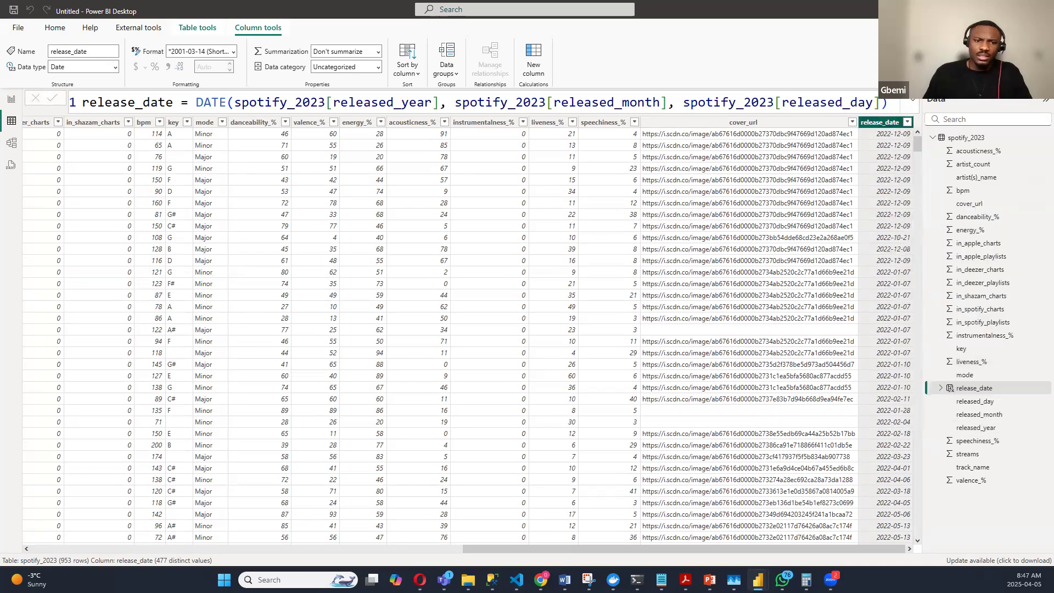
Step: Create a new calculated table and begin its formula with the table name Calendar
click(53, 29)
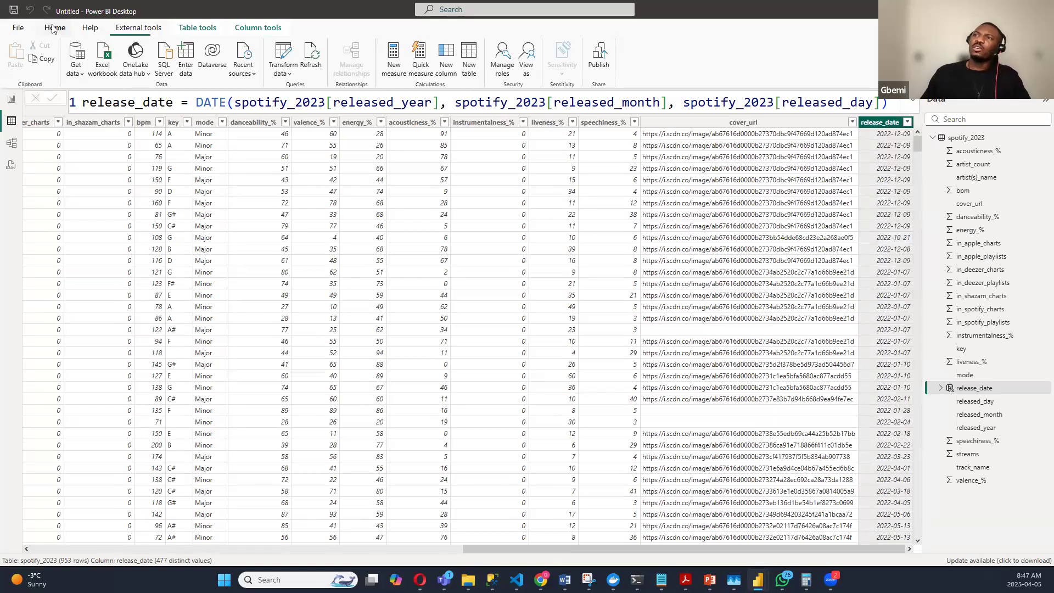
click(468, 52)
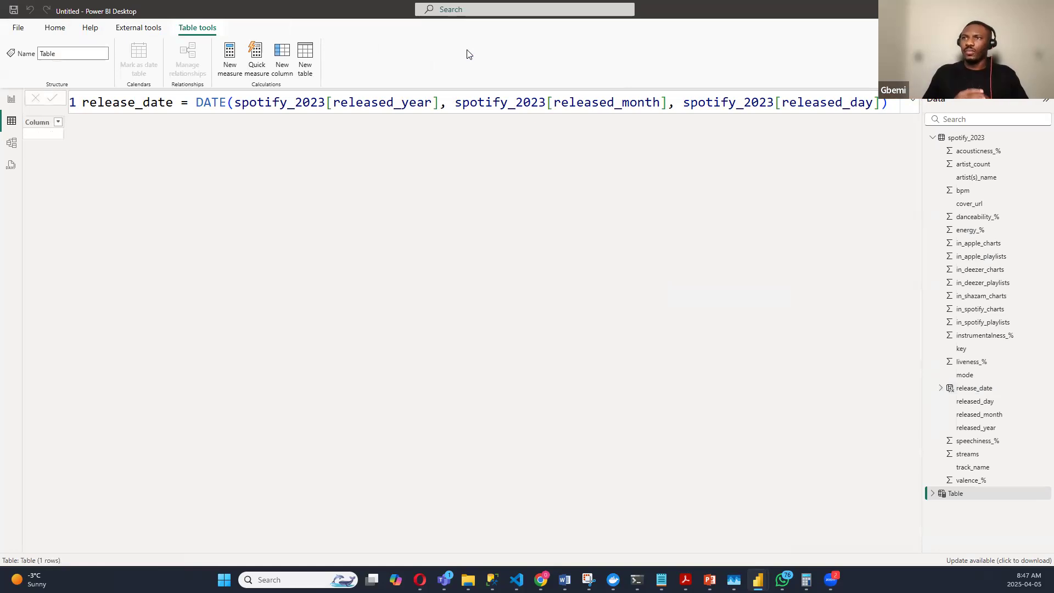
click(153, 102)
drag(126, 102, 84, 80)
text(Cale)
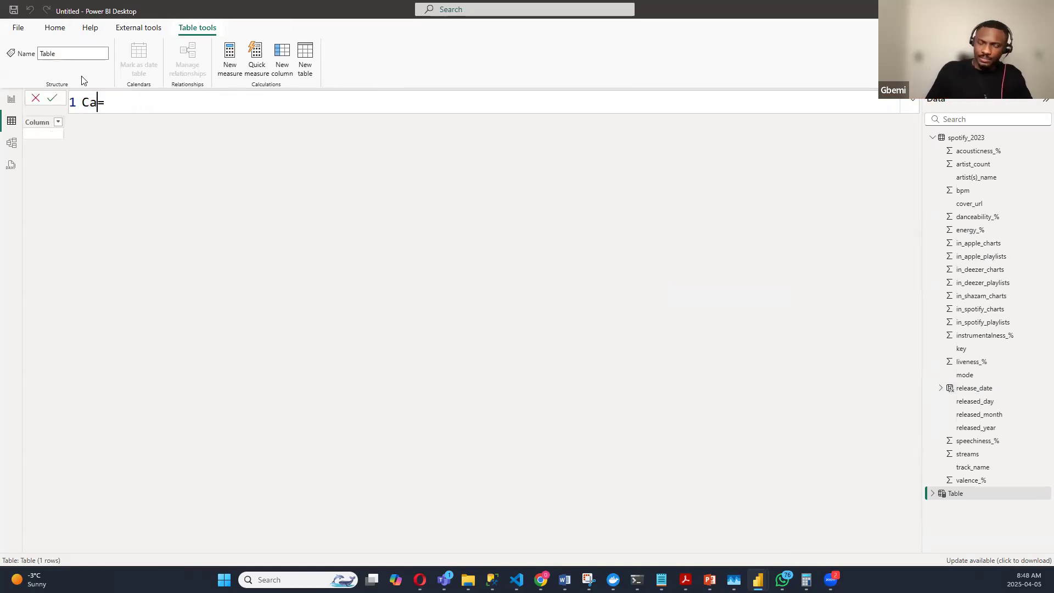
text(ndar)
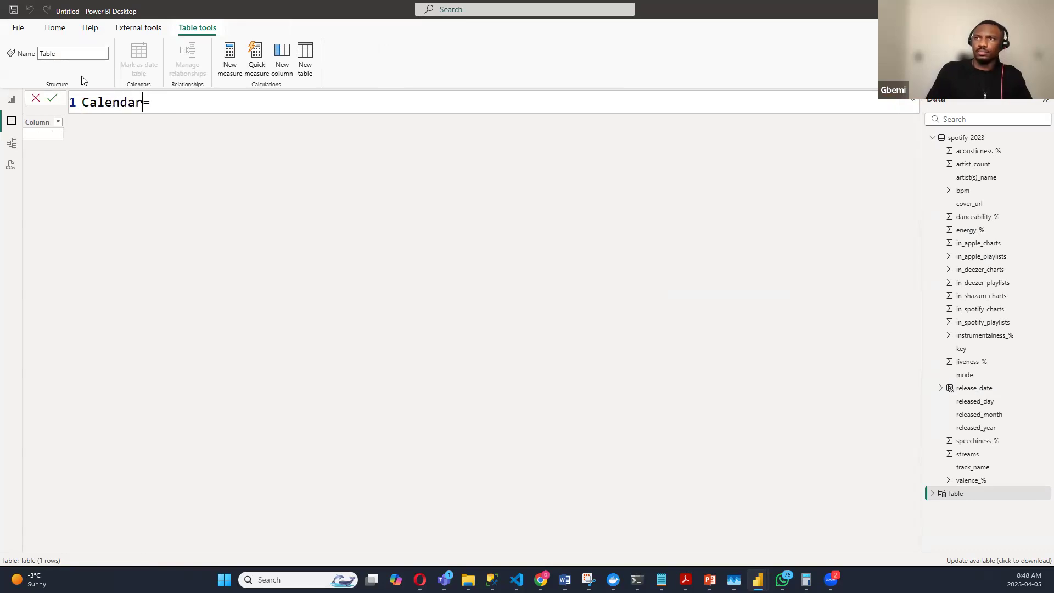
click(187, 103)
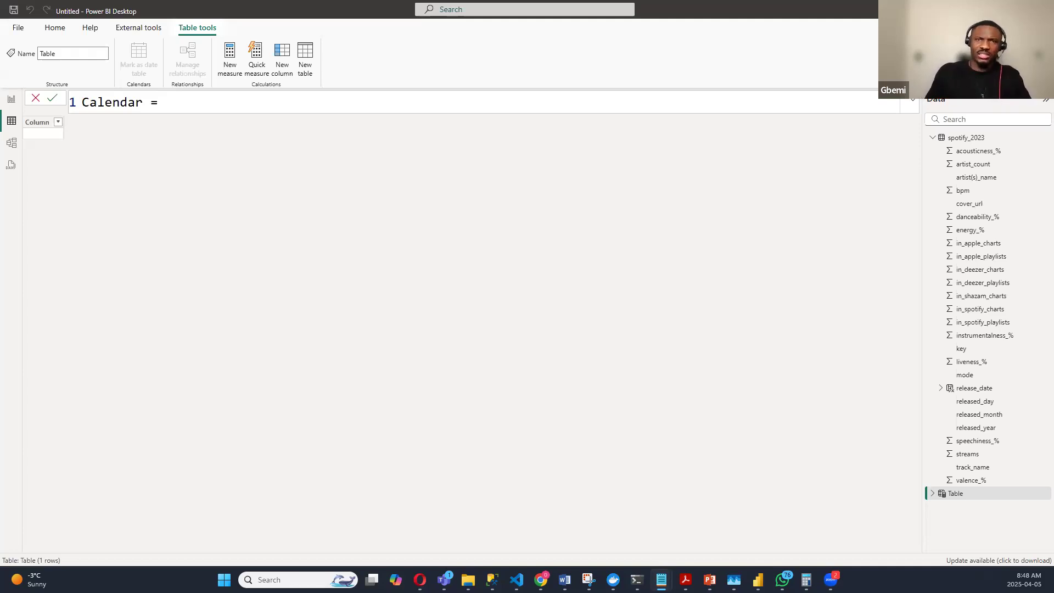
click(181, 100)
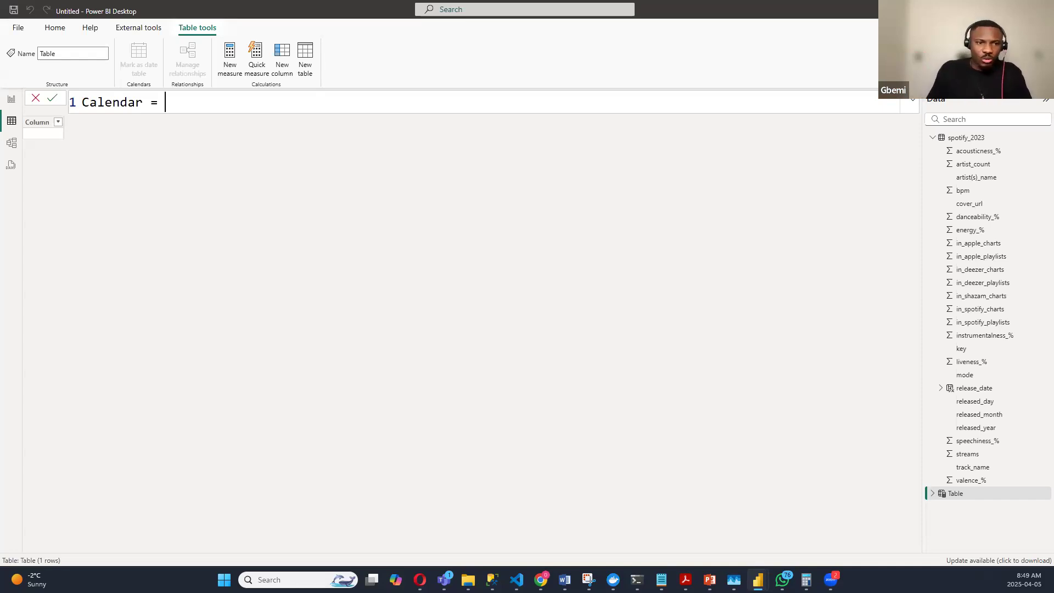
Step: Try the CALENDAR function as the expression of the new Calendar table
text(C)
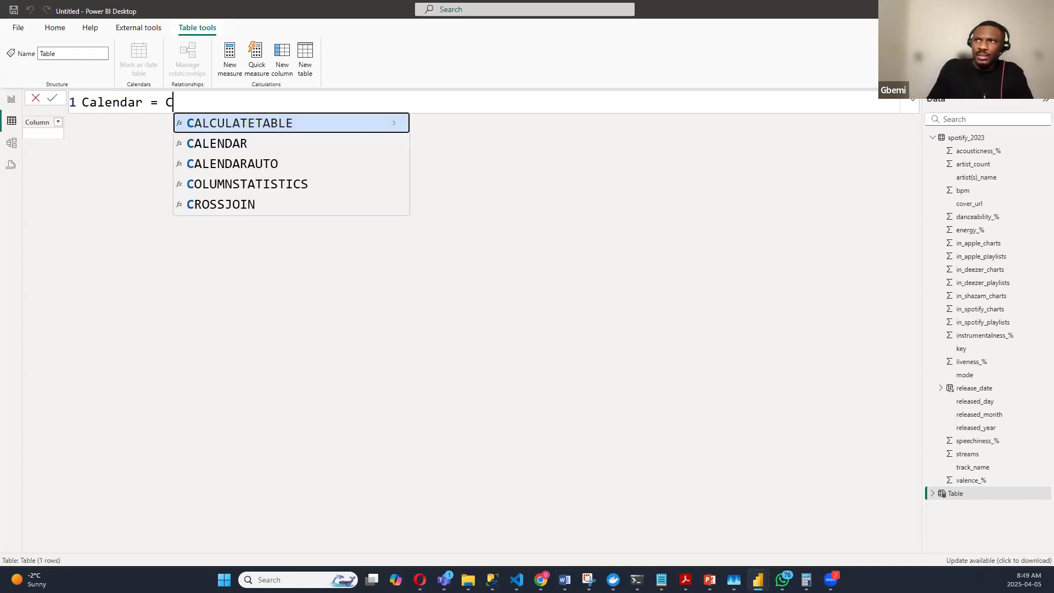
text(ALEN)
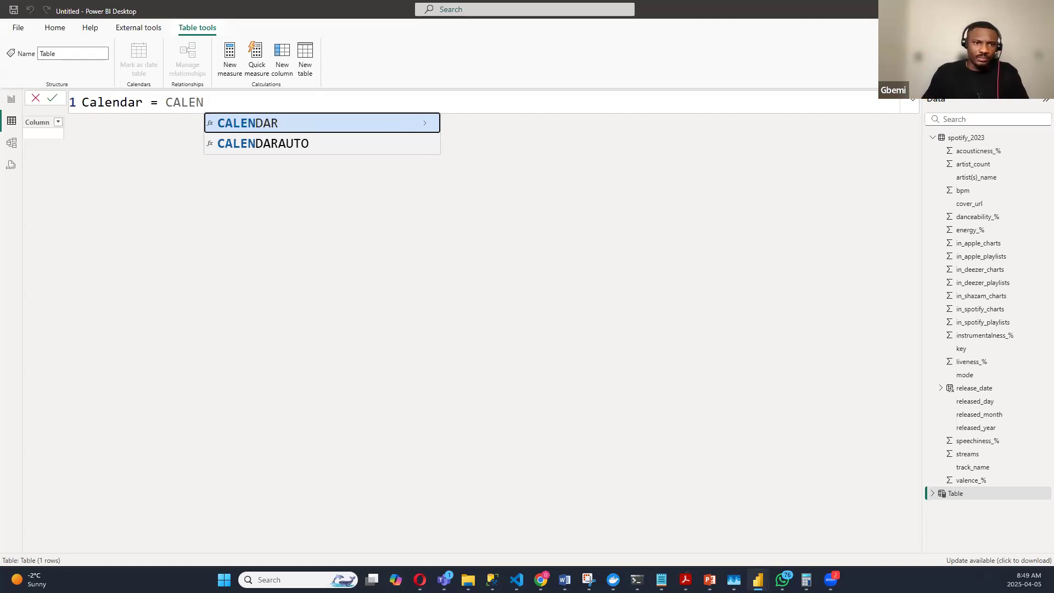
key(alt+Tab)
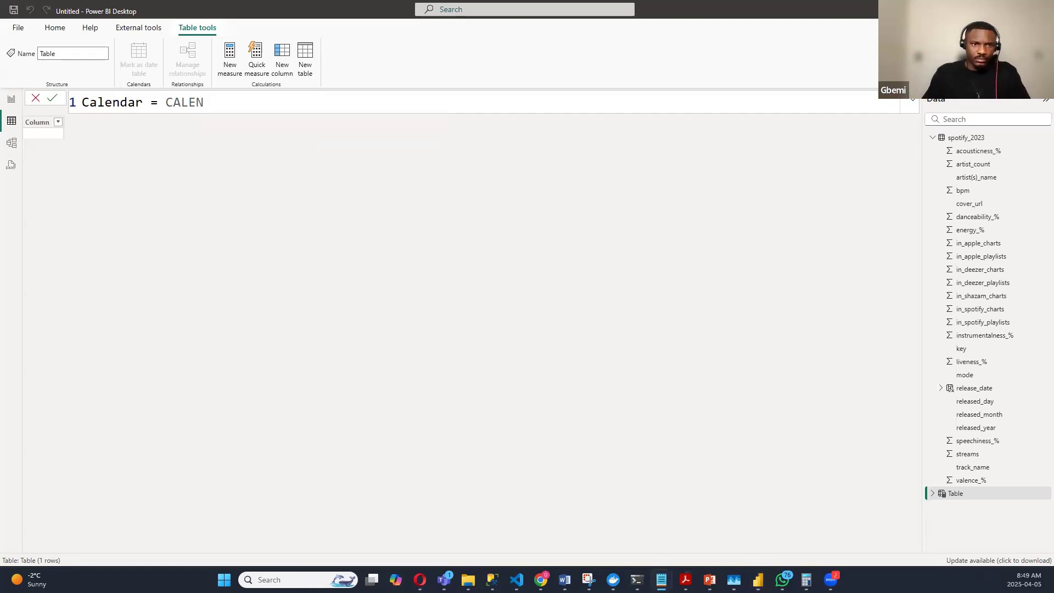
click(250, 102)
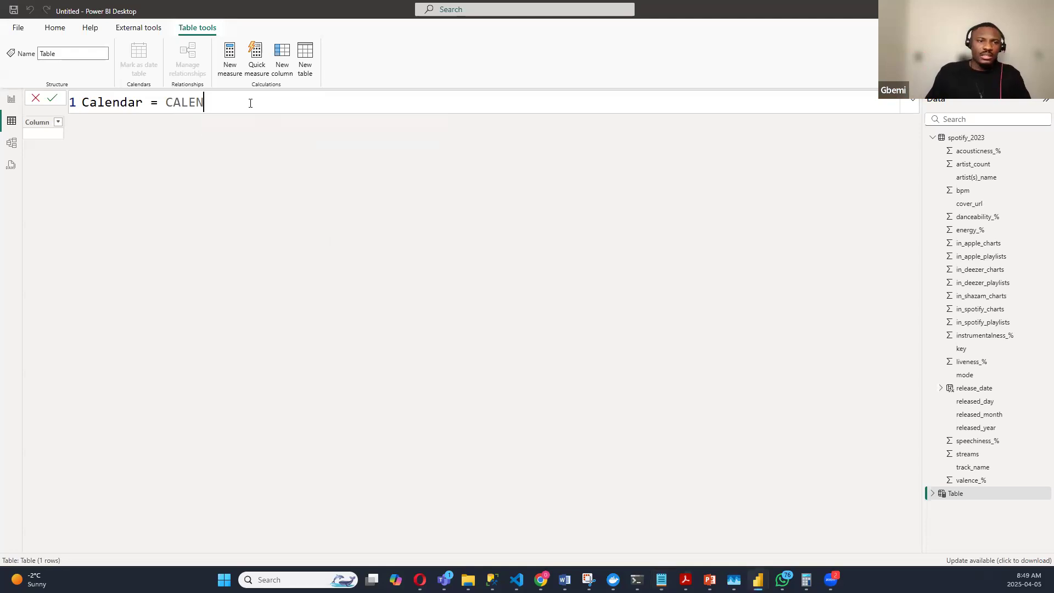
text(DAR)
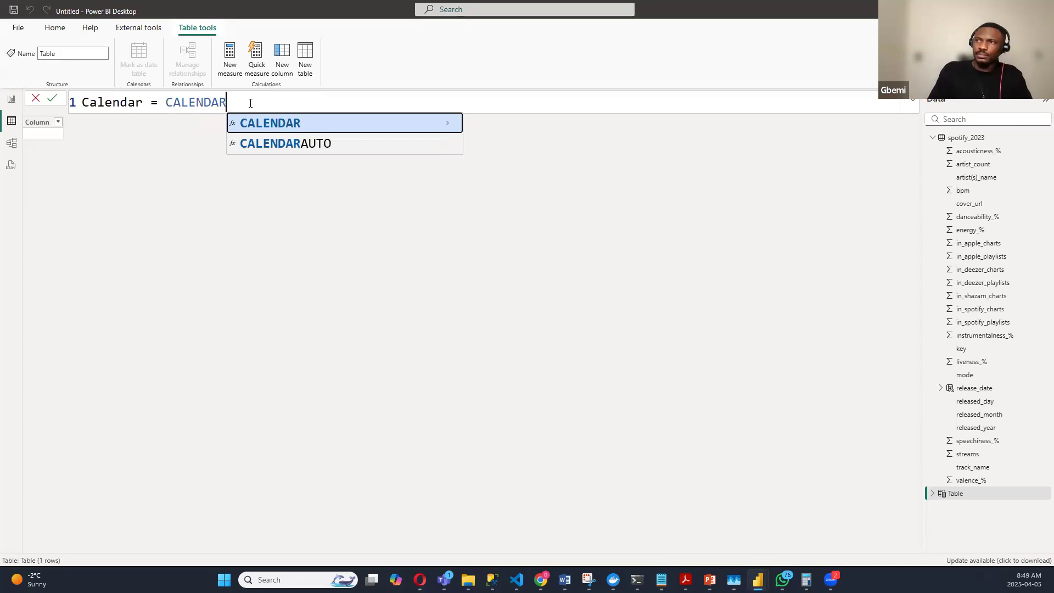
text(()
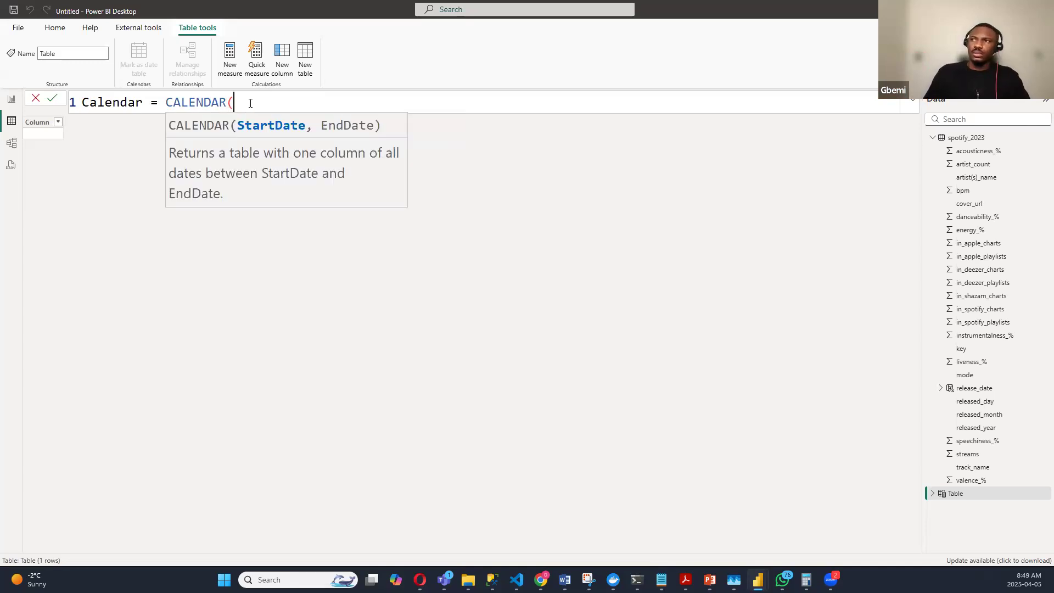
Step: Try CALENDARAUTO() in place of the CALENDAR function and clear the whole draft table formula
key(BackSpace)
text(AU)
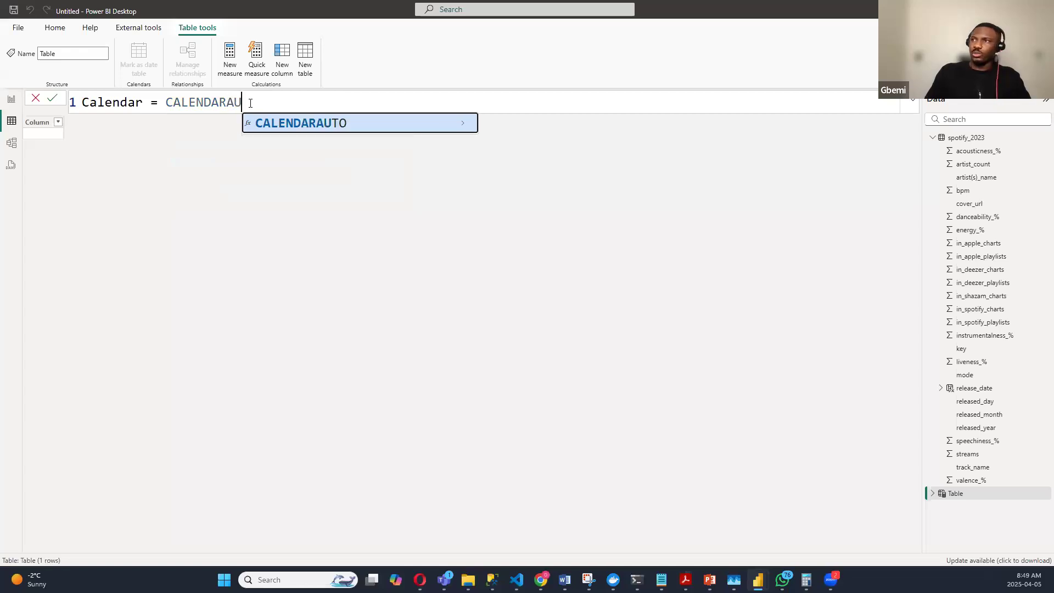
key(Tab)
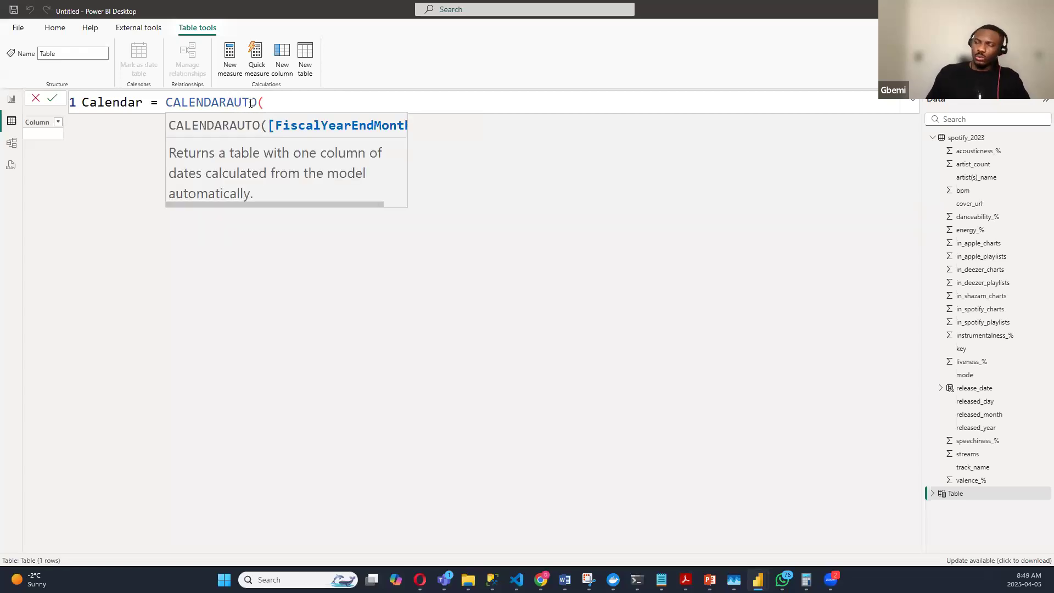
text())
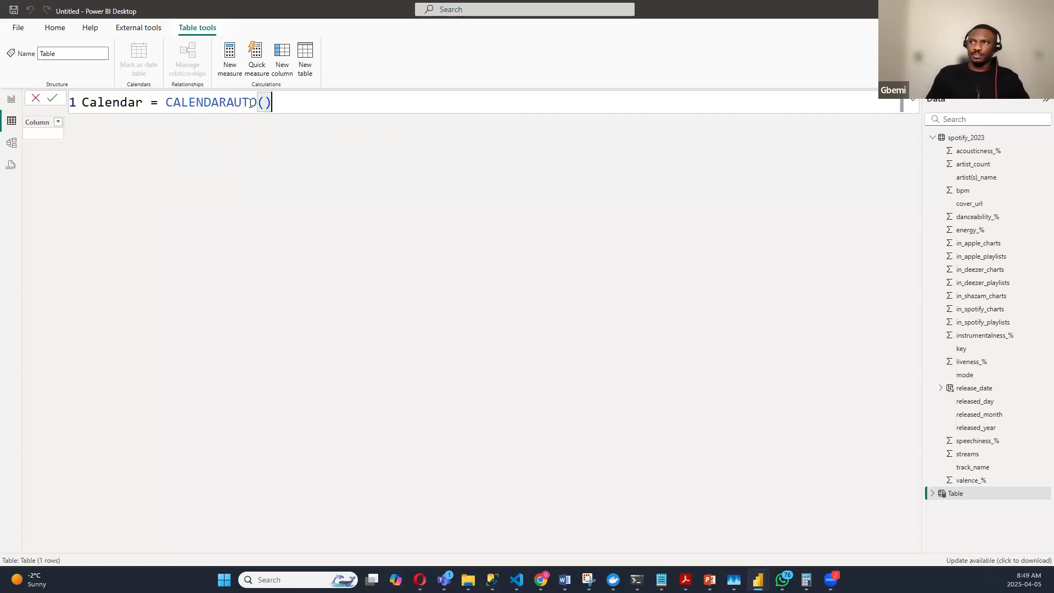
text(,)
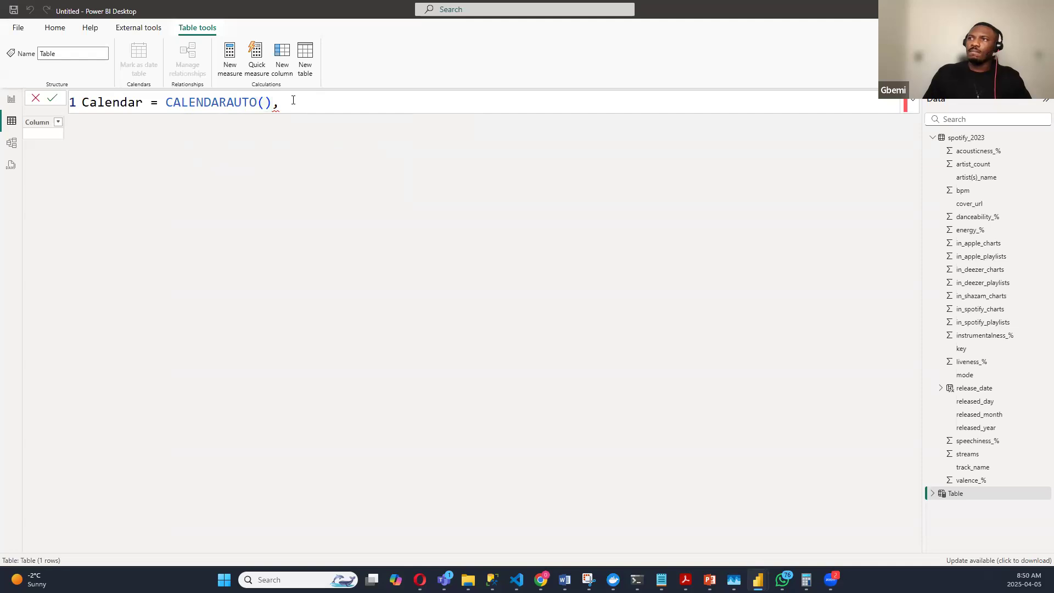
key(shift+Home)
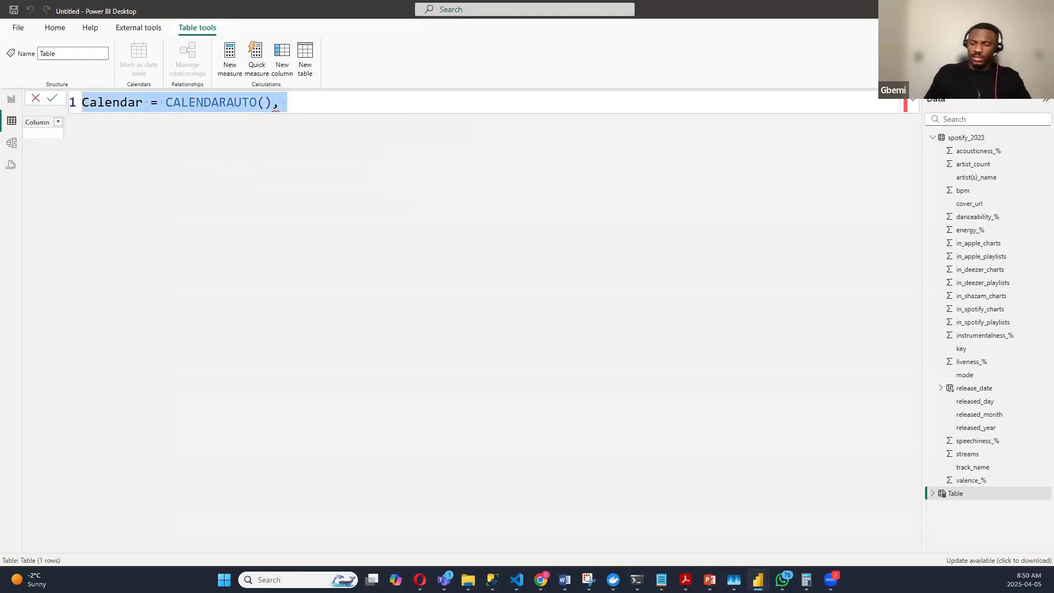
key(BackSpace)
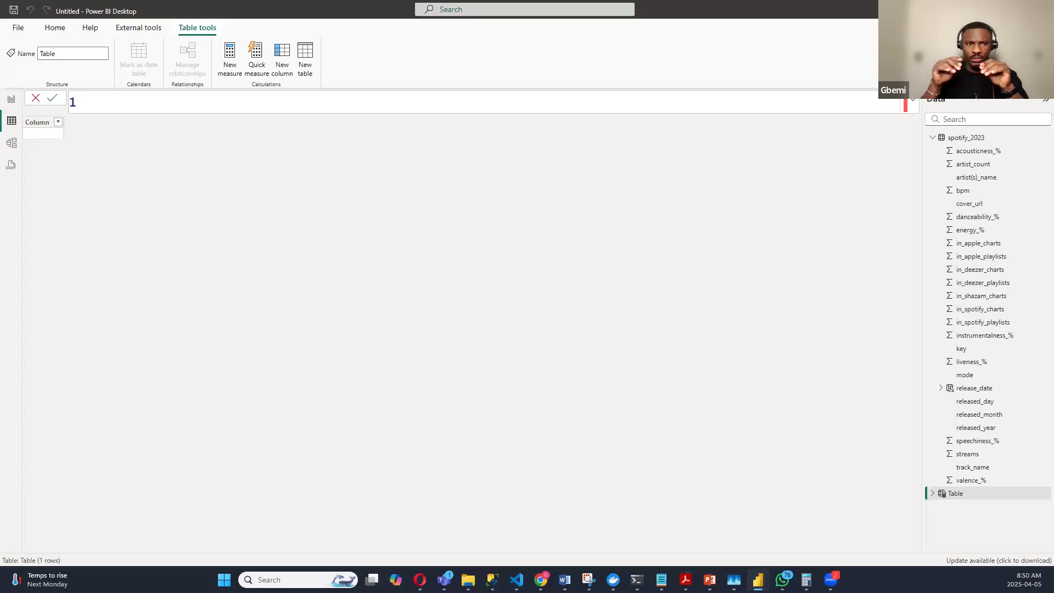
Step: Enter the table formula Calendar = CALENDARAUTO() and commit it
text(CA)
key(BackSpace)
key(BackSpace)
text(Calendar )
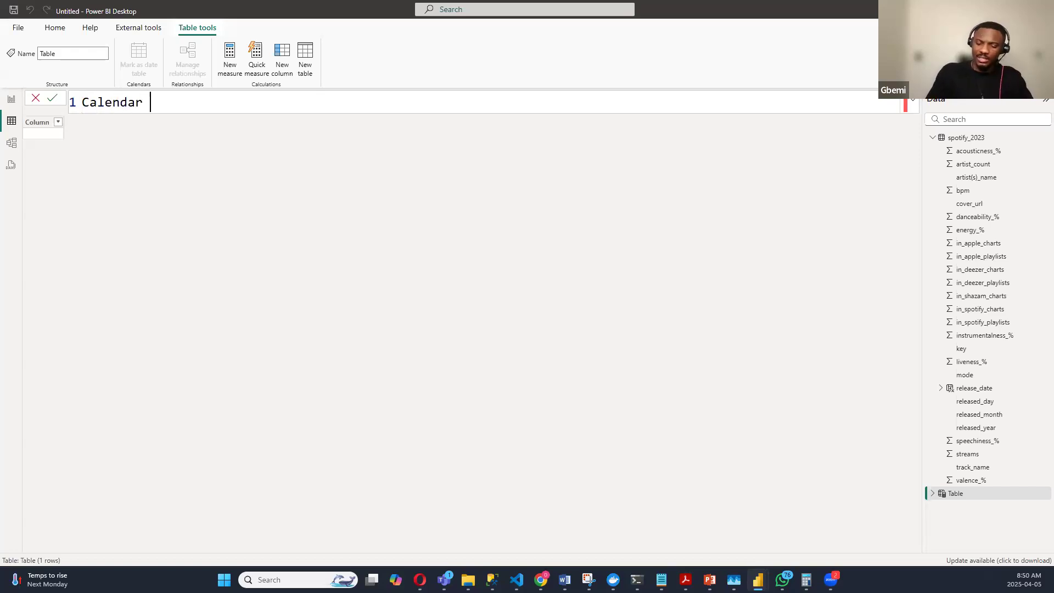
text(= cale)
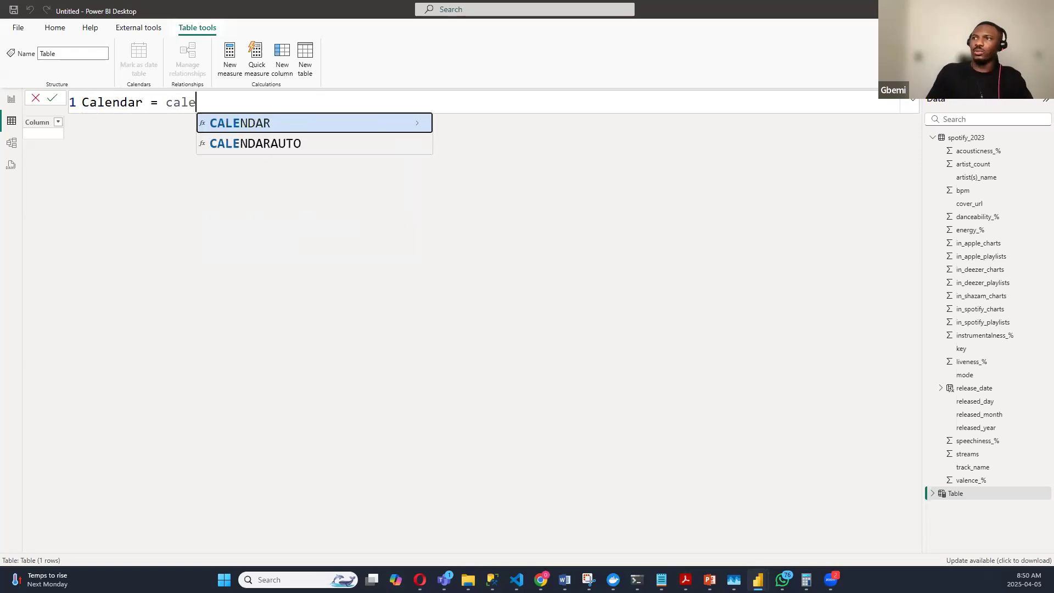
key(Down)
key(Tab)
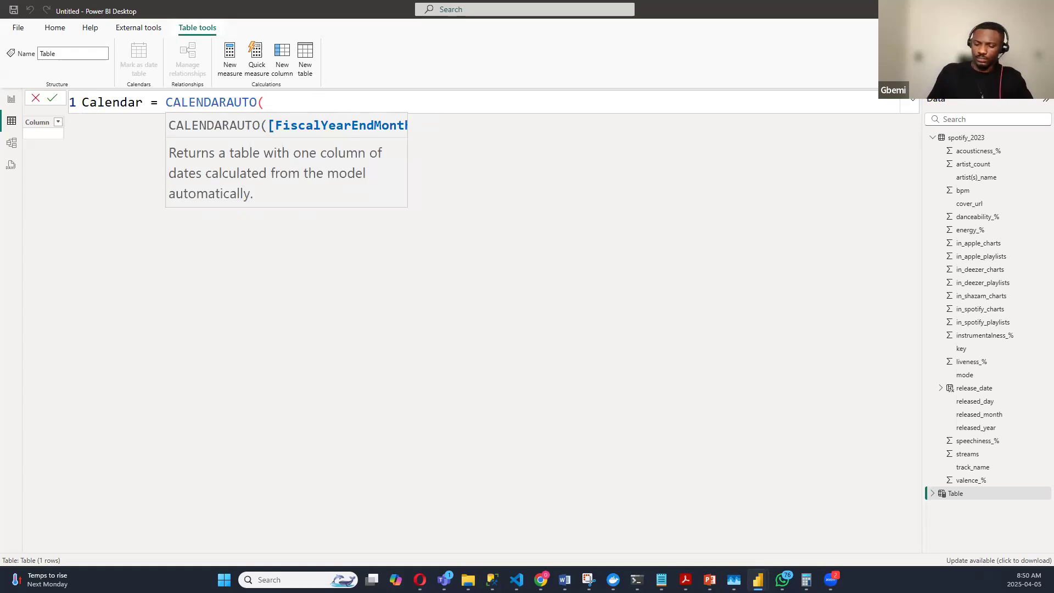
text())
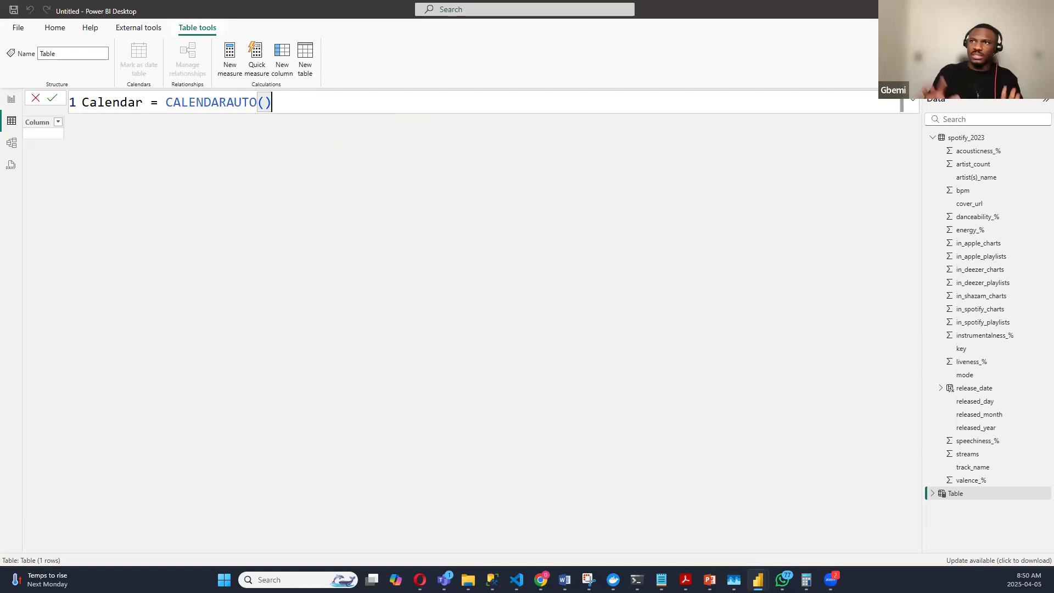
key(Return)
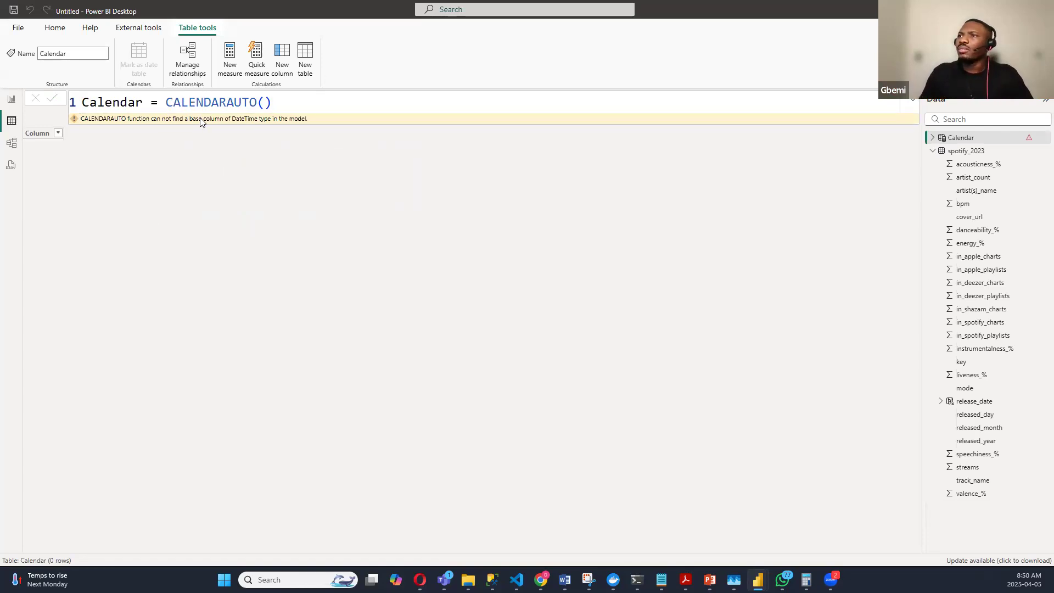
click(283, 103)
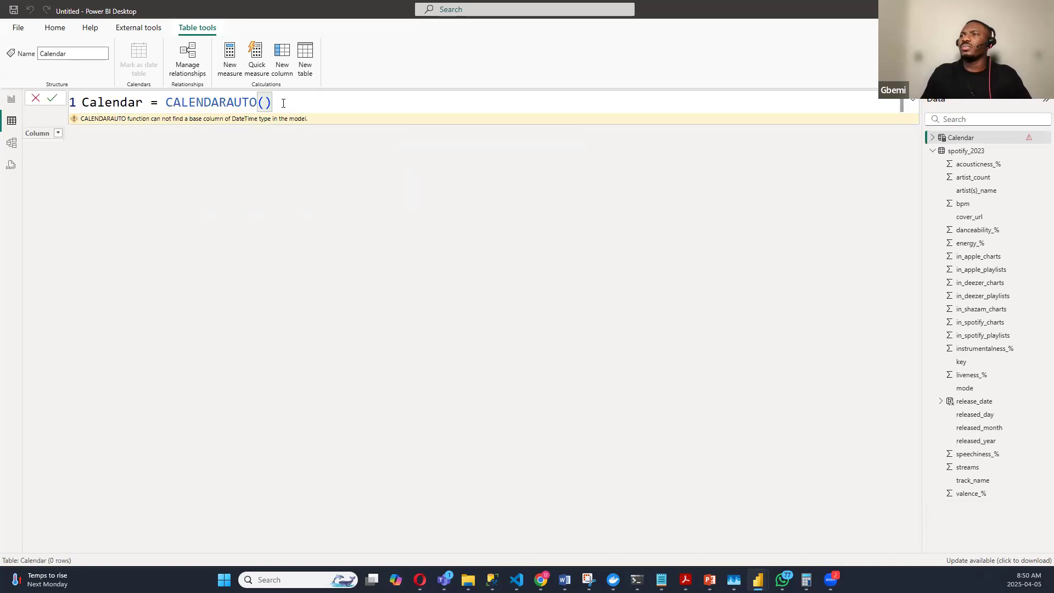
click(933, 151)
click(931, 151)
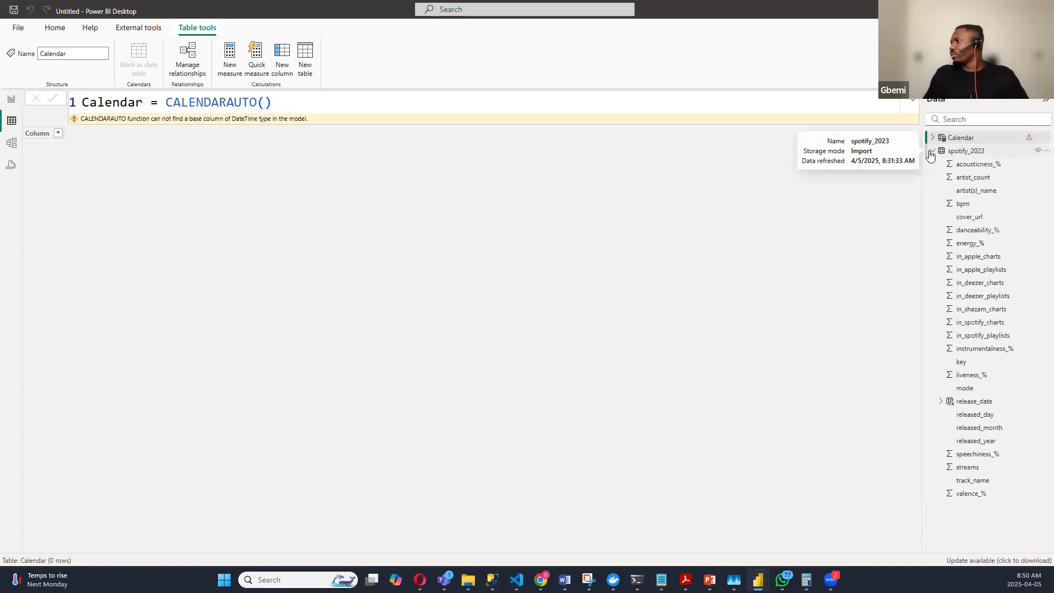
Step: Replace CALENDARAUTO() with an opened CALENDAR function in the Calendar table's formula
click(932, 151)
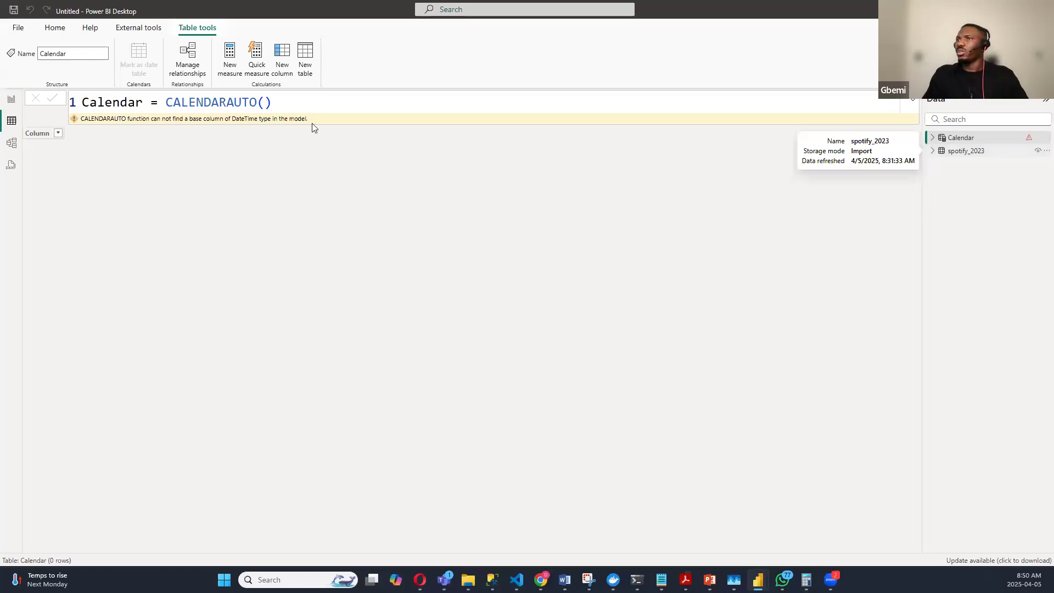
click(297, 101)
key(BackSpace)
key(BackSpace)
key(BackSpace)
key(BackSpace)
key(BackSpace)
key(BackSpace)
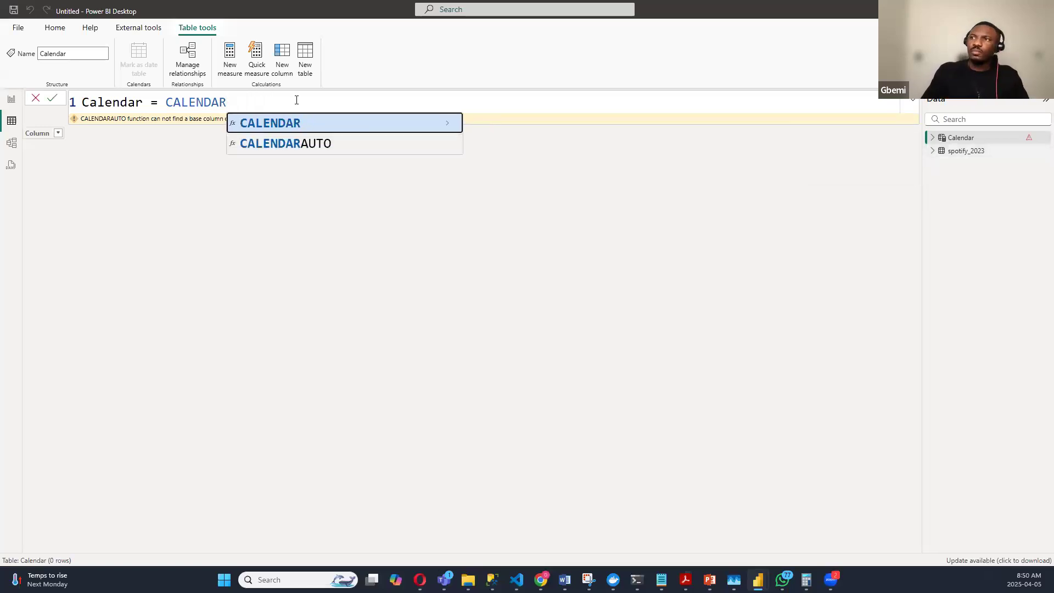
text(()
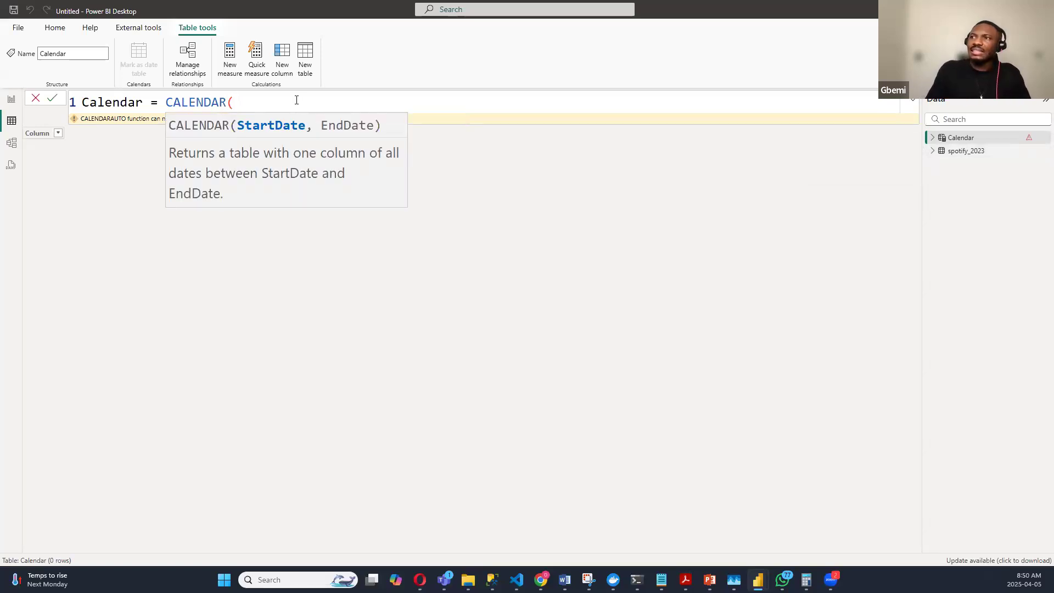
text(DATE)
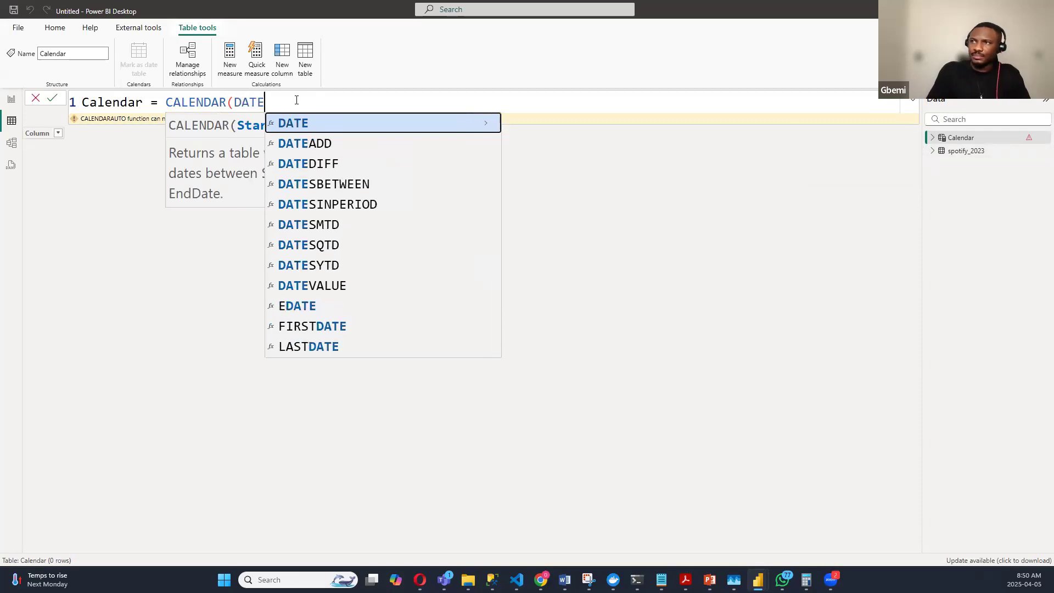
text(()
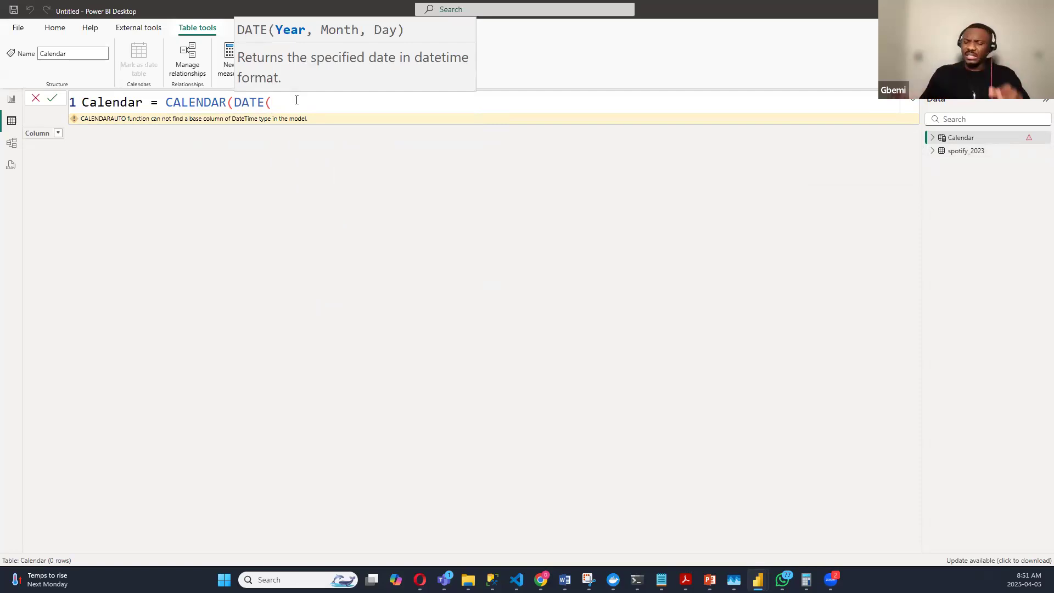
text(202)
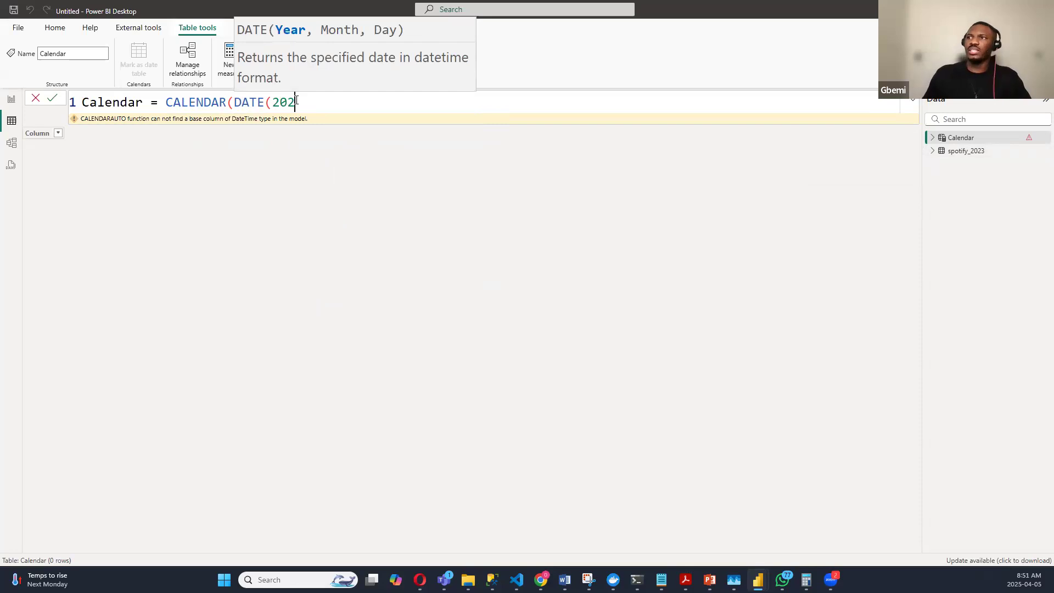
text(3,)
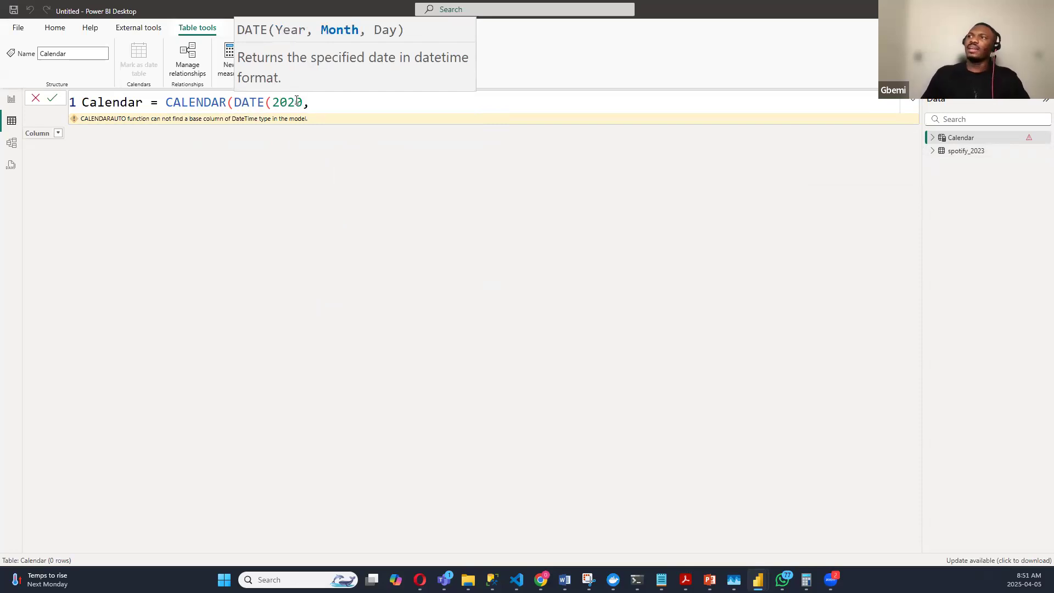
text(01)
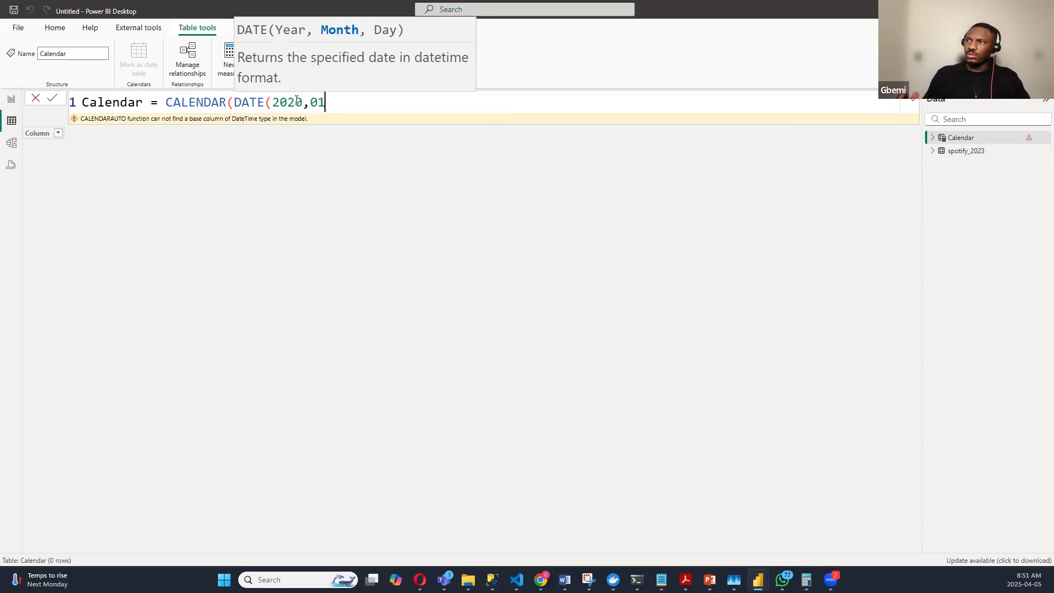
text(,01)
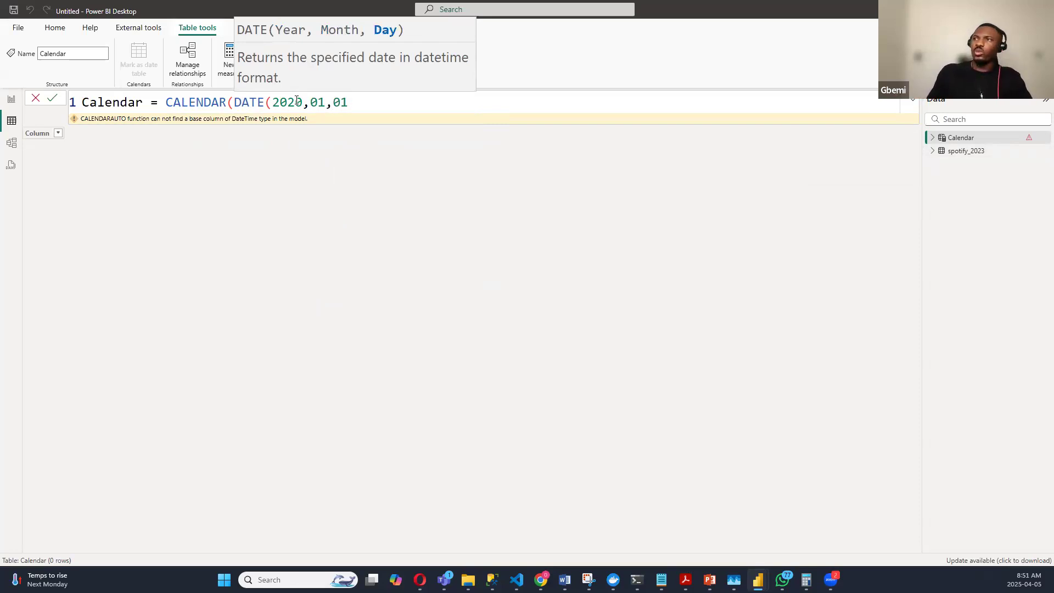
text())
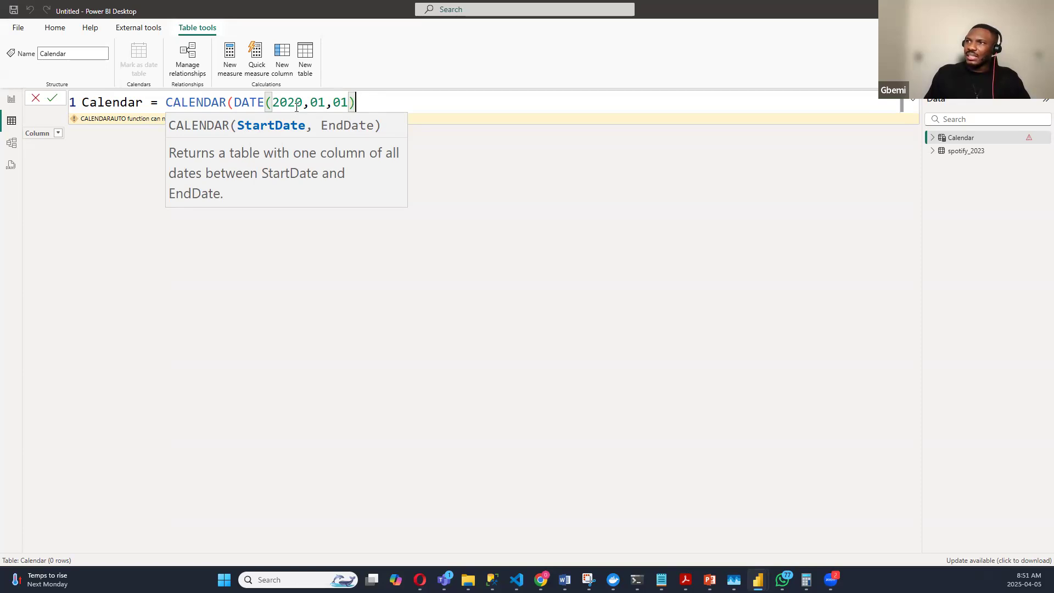
drag(357, 102, 254, 89)
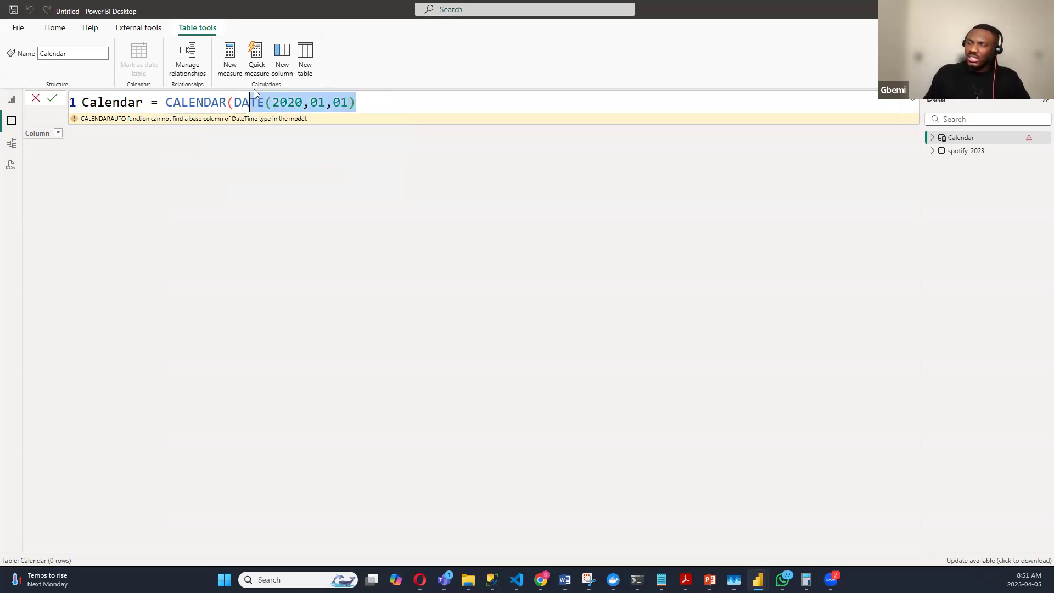
key(BackSpace)
key(BackSpace)
key(BackSpace)
key(BackSpace)
Step: Enter DATE(2020,01,01) as the start date of the CALENDAR function
text(()
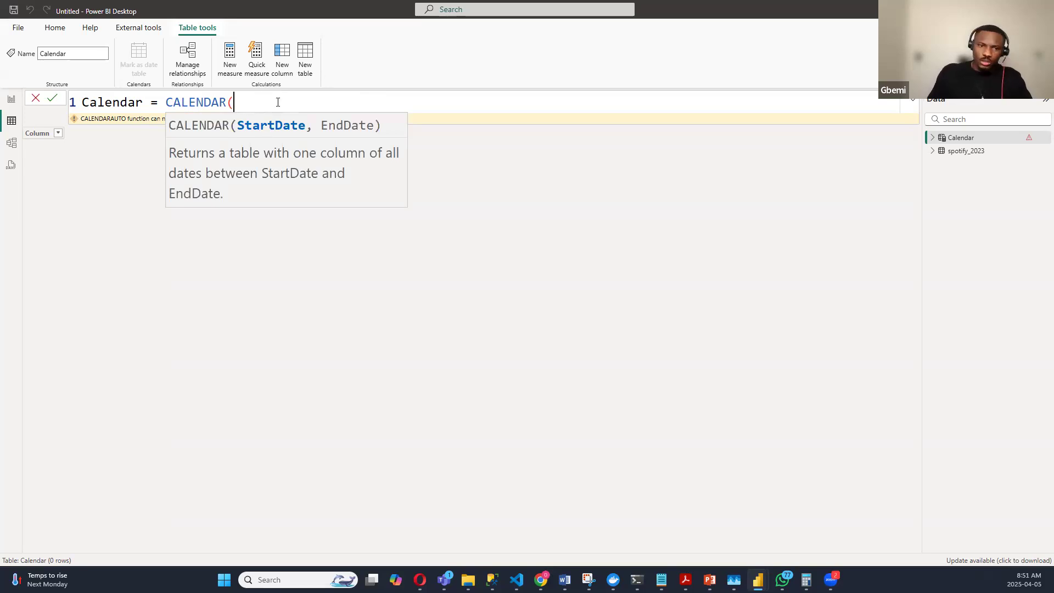
text(DATE()
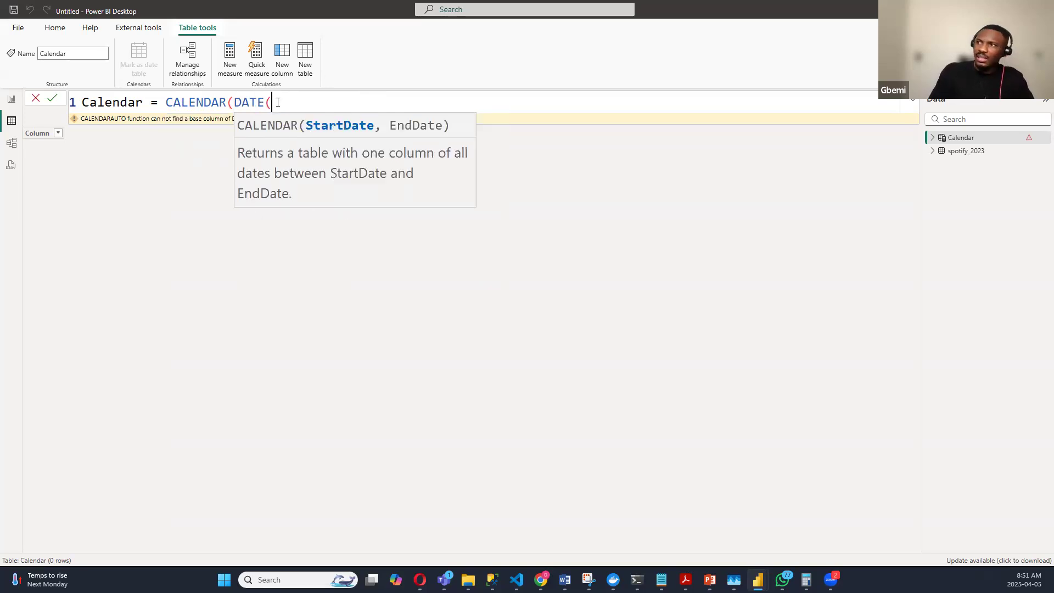
text(2020,01,01))
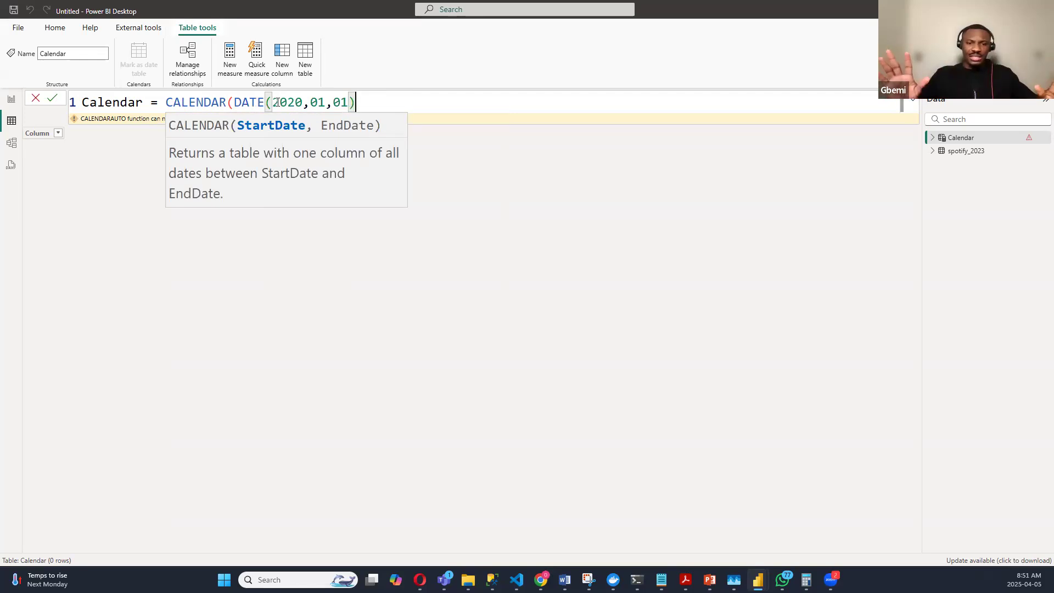
text(, )
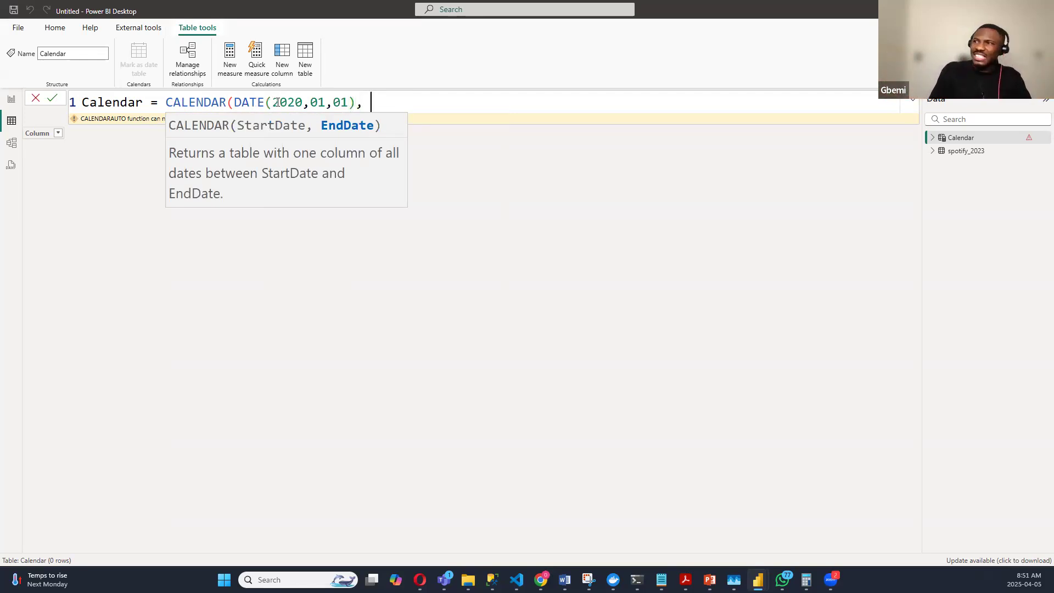
Step: Enter DATE(2025,12,31) as the end date of the CALENDAR function and commit the Calendar table formula
text(date)
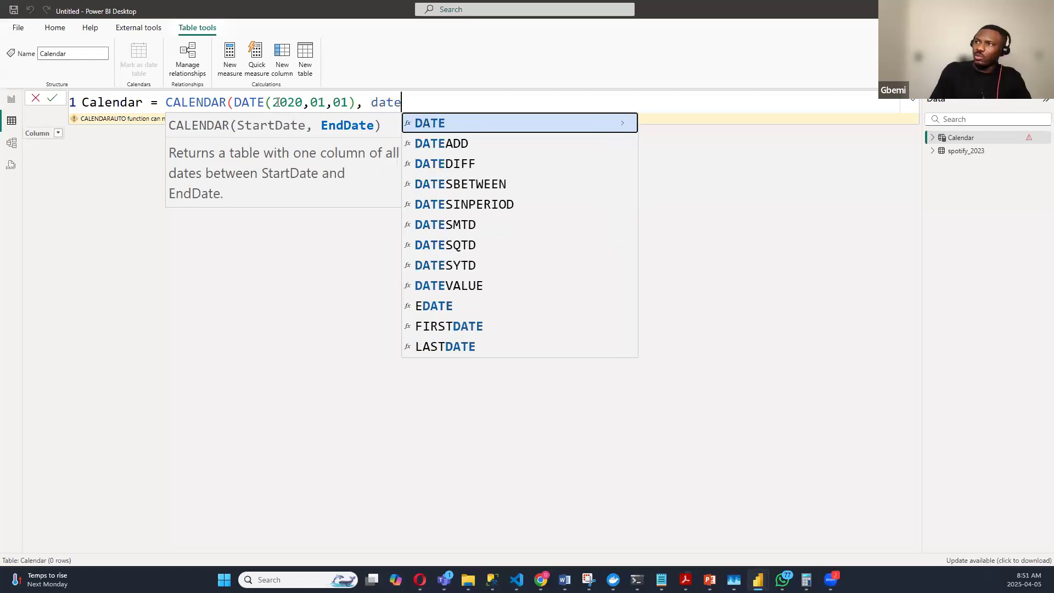
key(Tab)
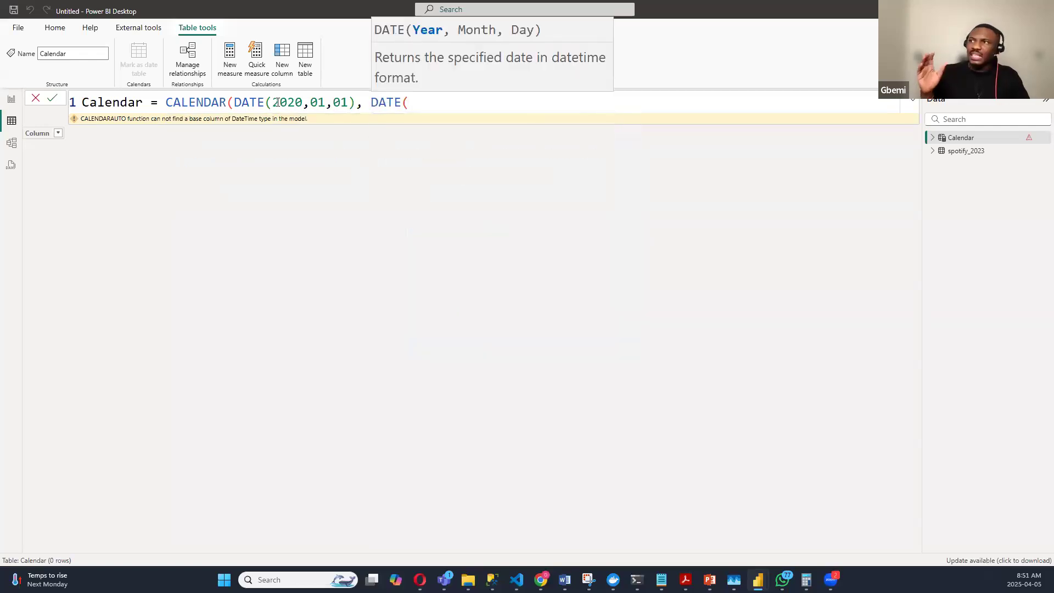
text(202)
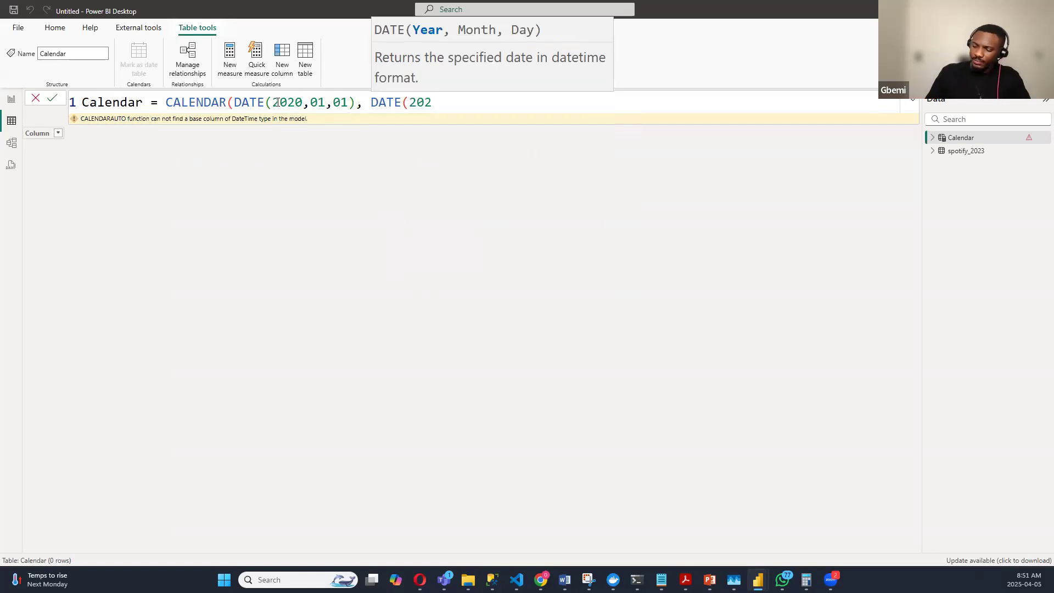
text(5,12)
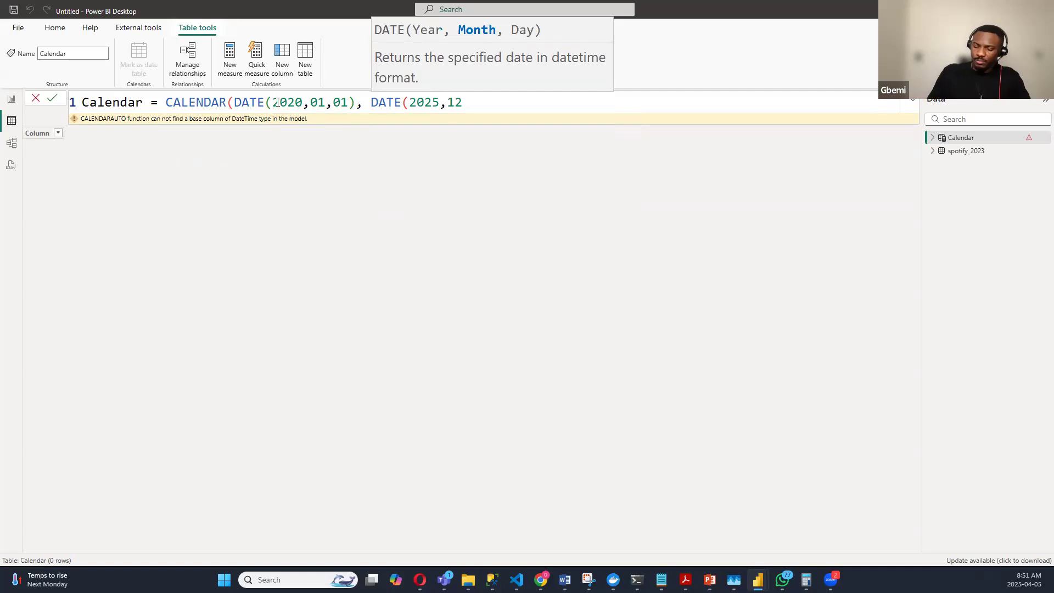
text(,)
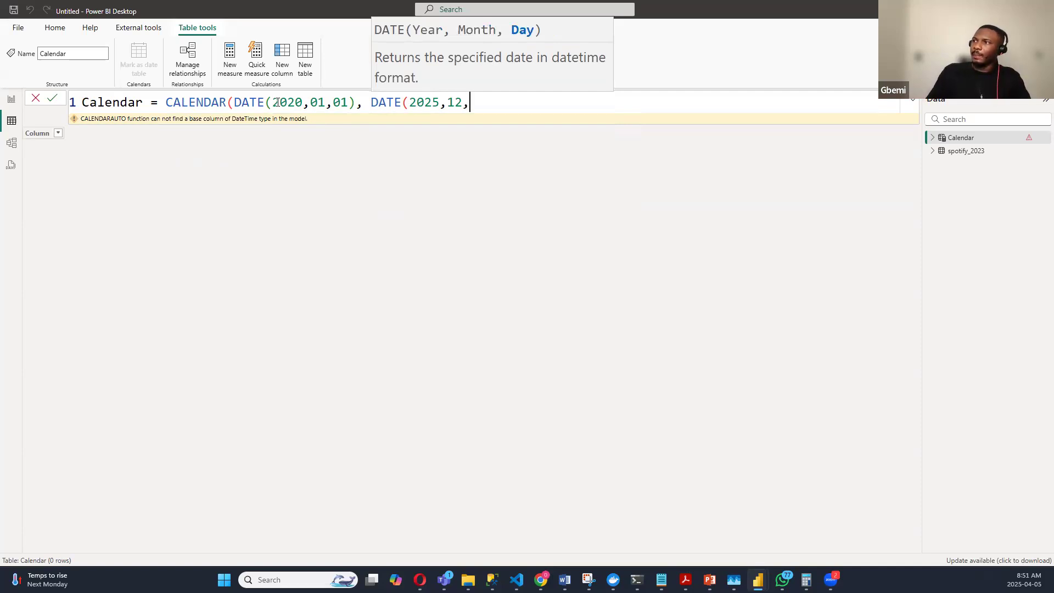
text(31)
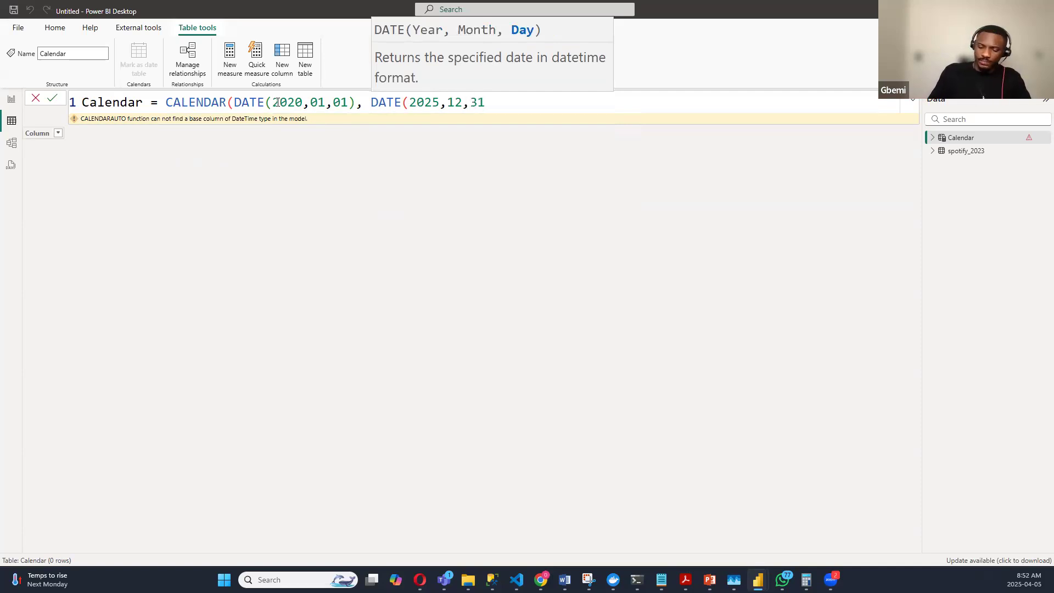
text())
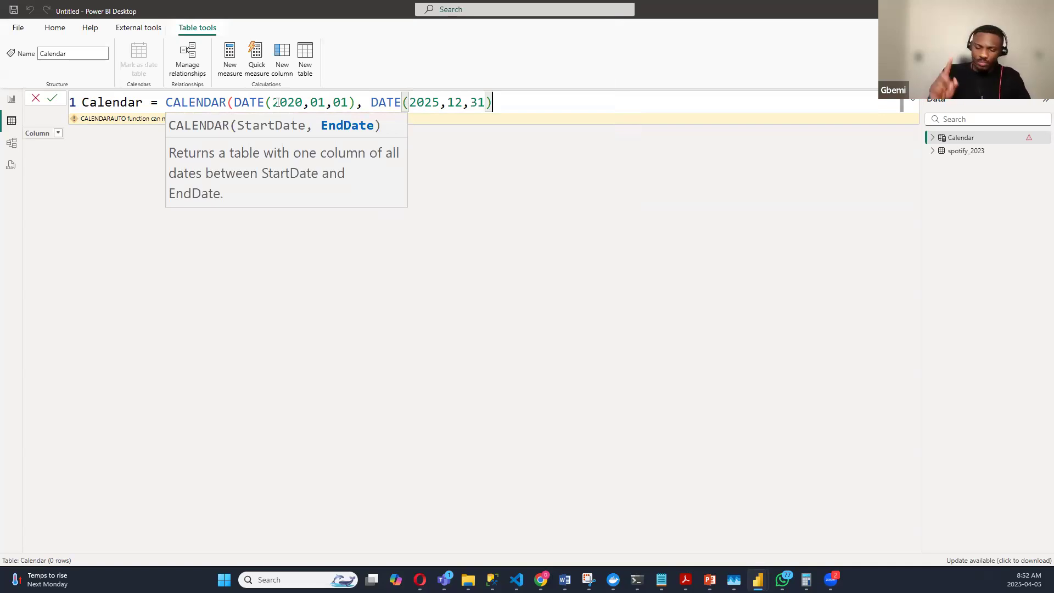
text())
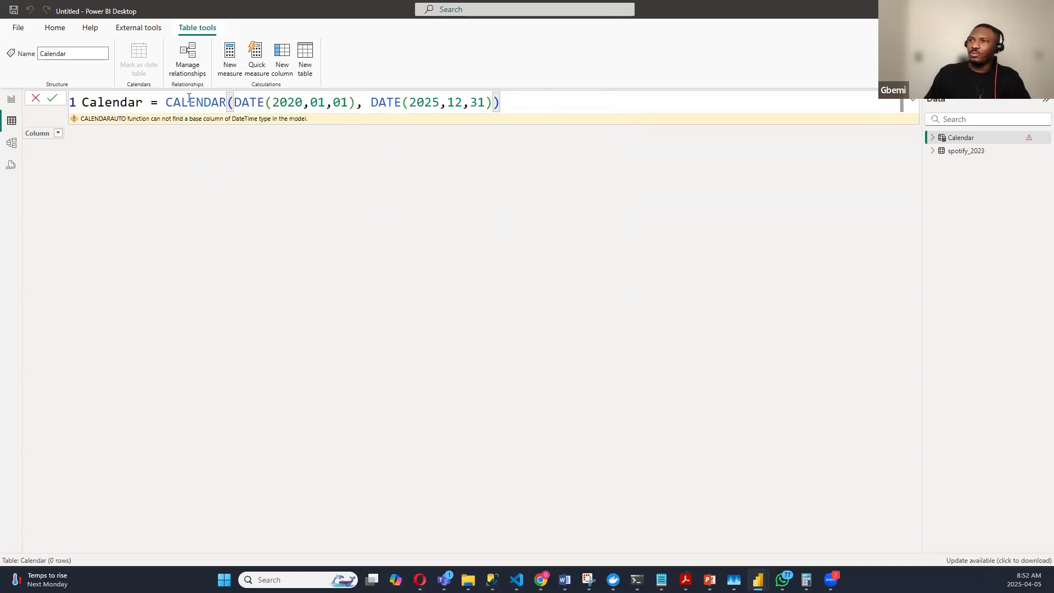
key(Return)
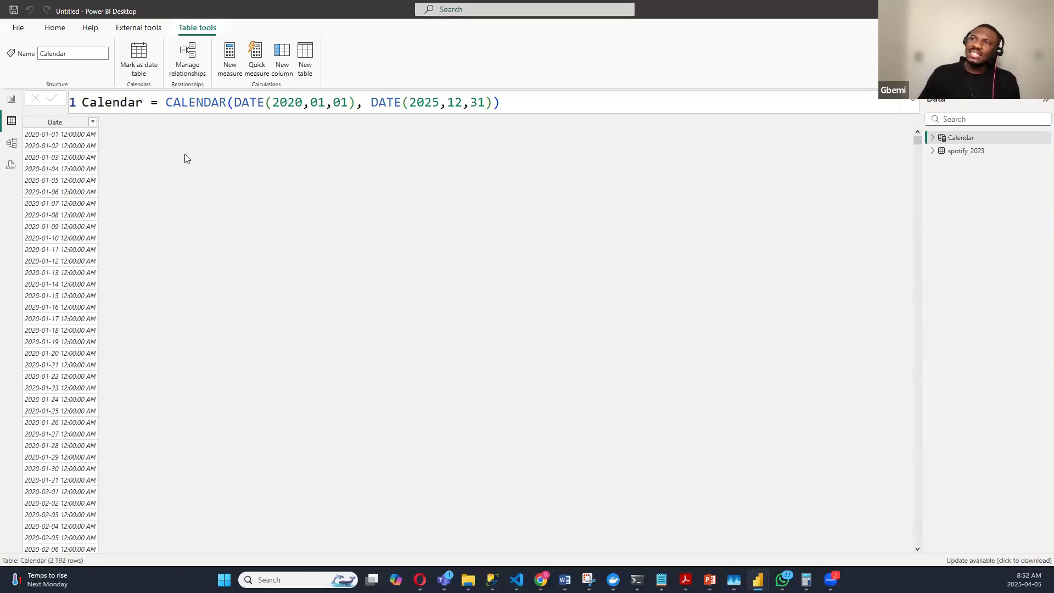
click(65, 125)
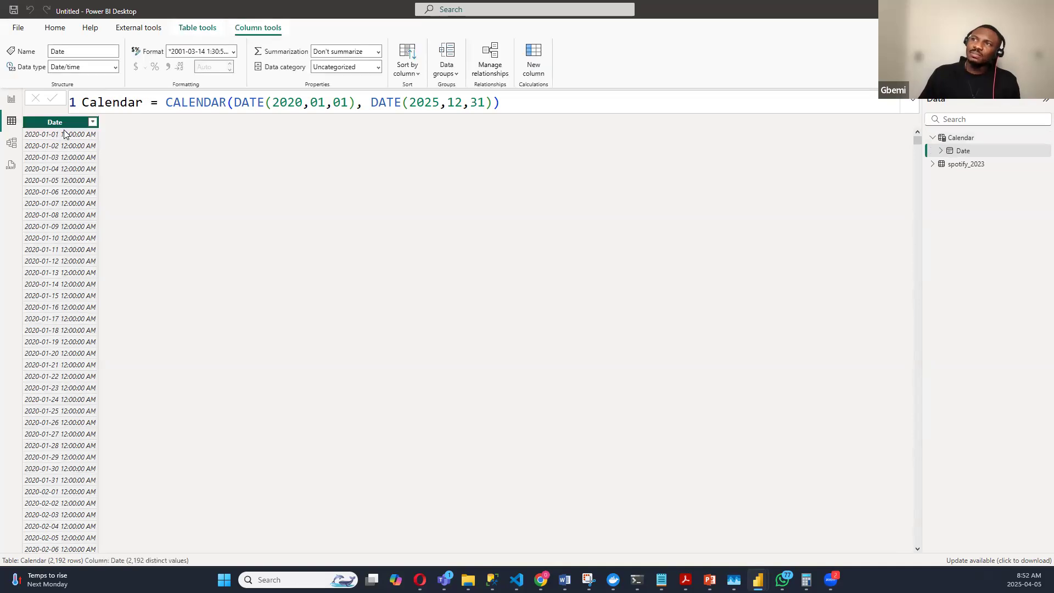
click(500, 103)
click(59, 30)
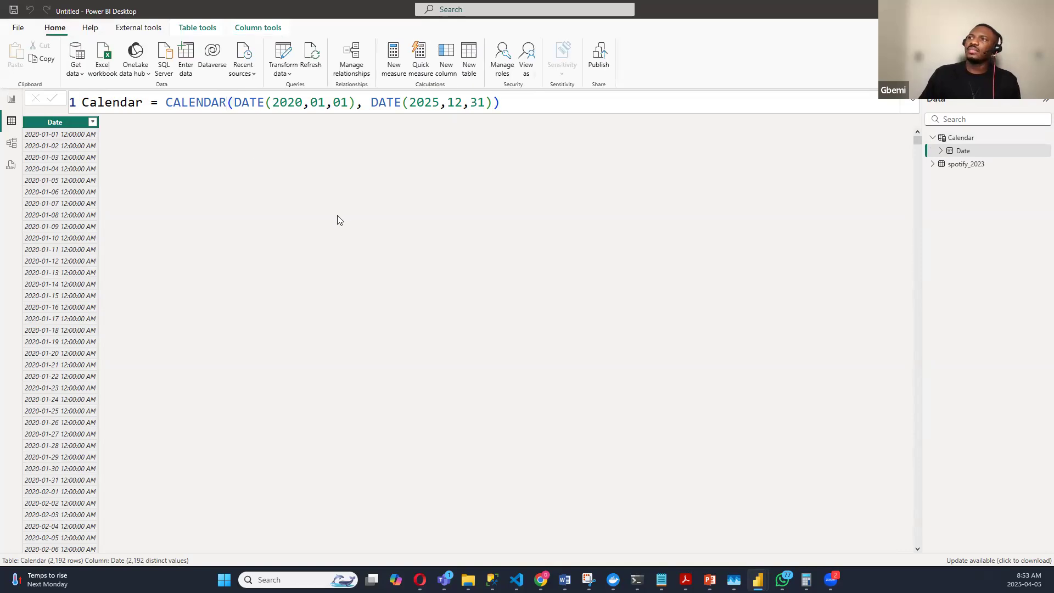
click(540, 105)
click(57, 123)
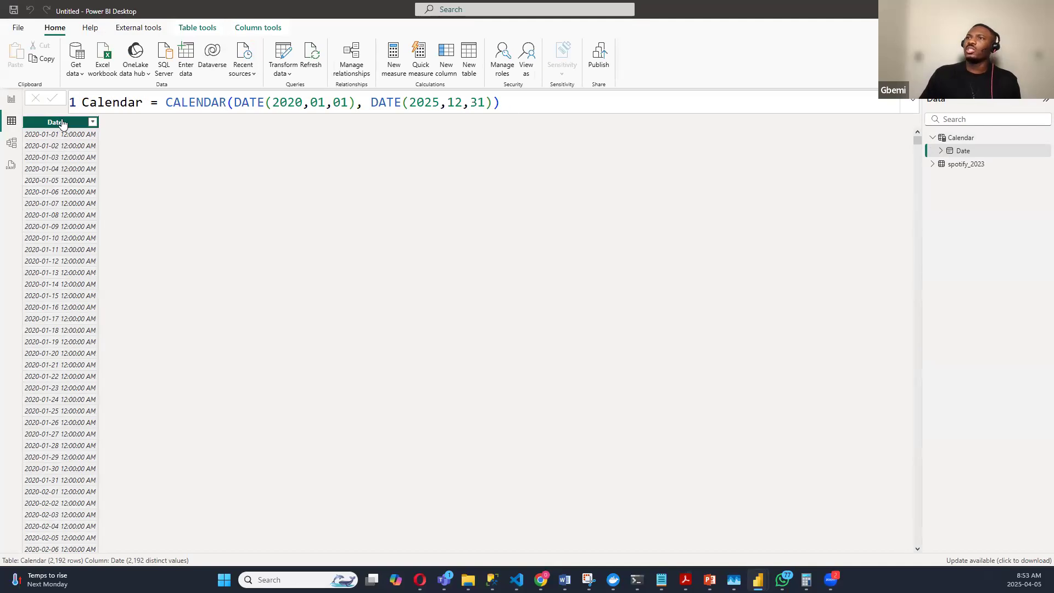
Step: Mark the Calendar table as a date table, with Date as its date column, and save the setting
click(197, 27)
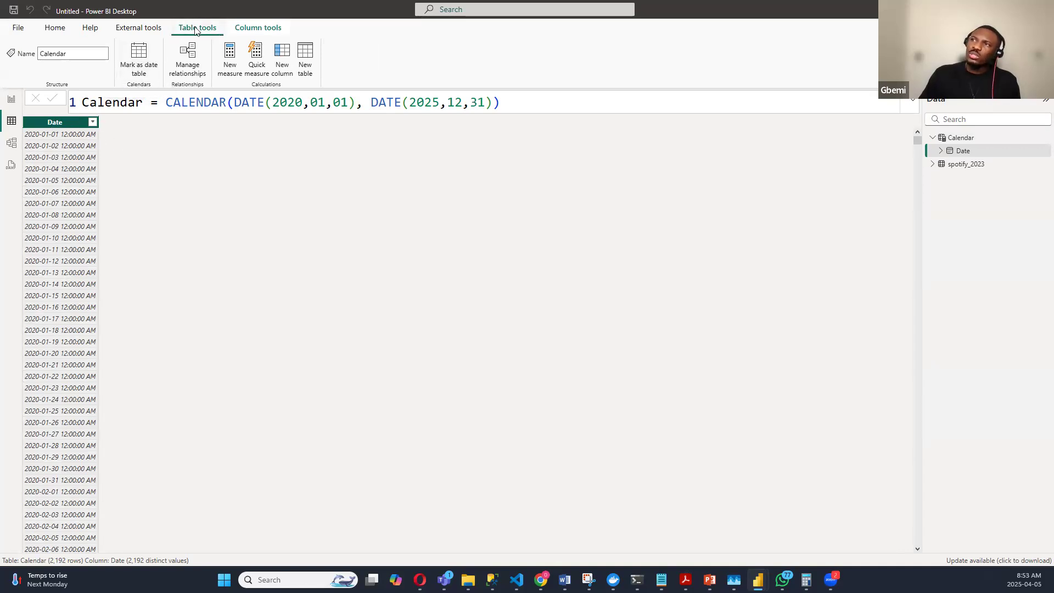
click(142, 55)
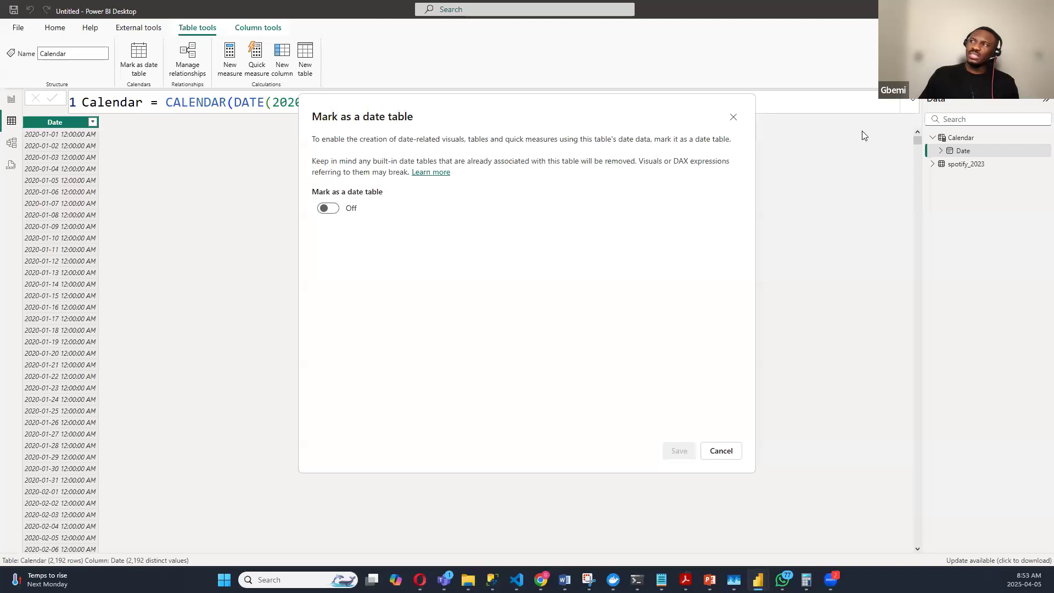
click(734, 117)
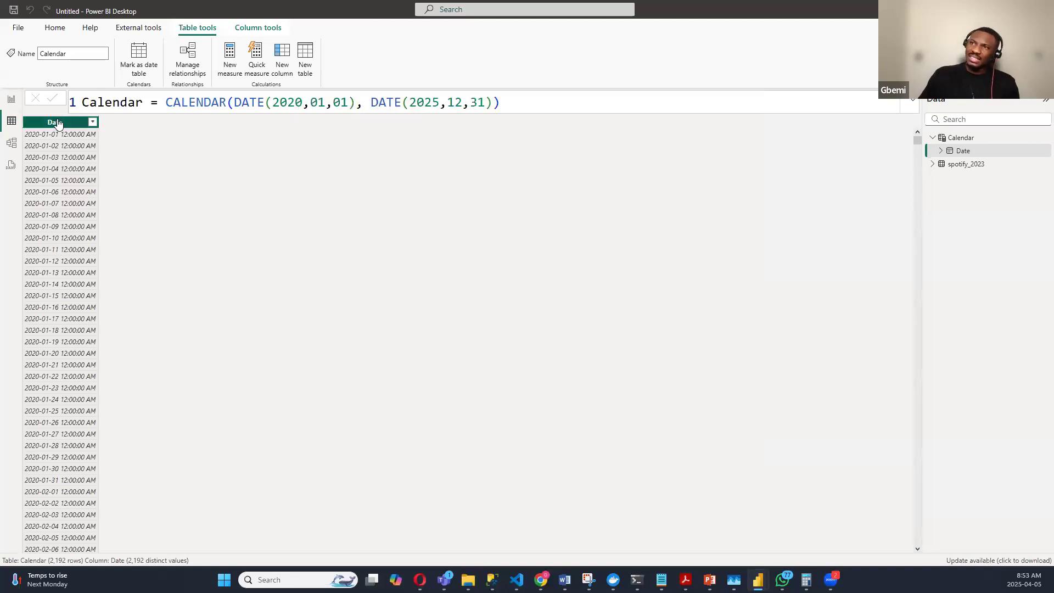
click(138, 55)
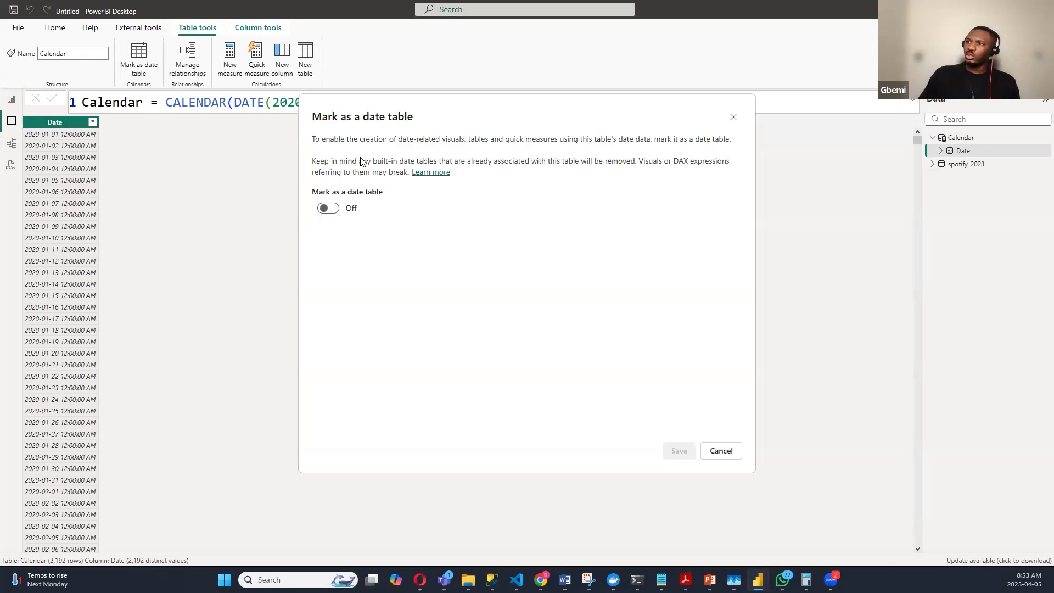
click(335, 210)
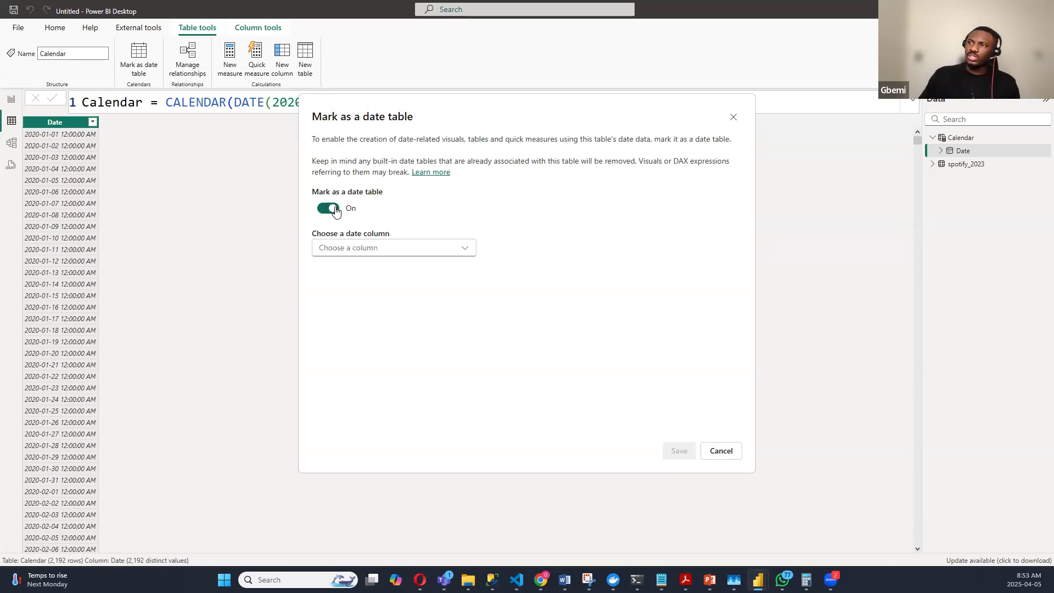
click(467, 250)
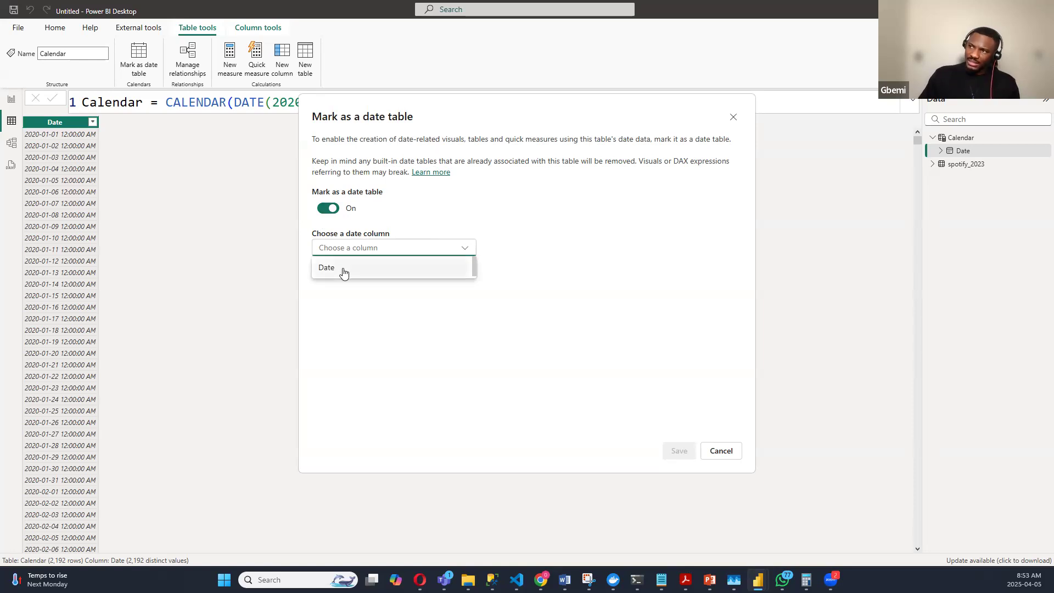
click(343, 268)
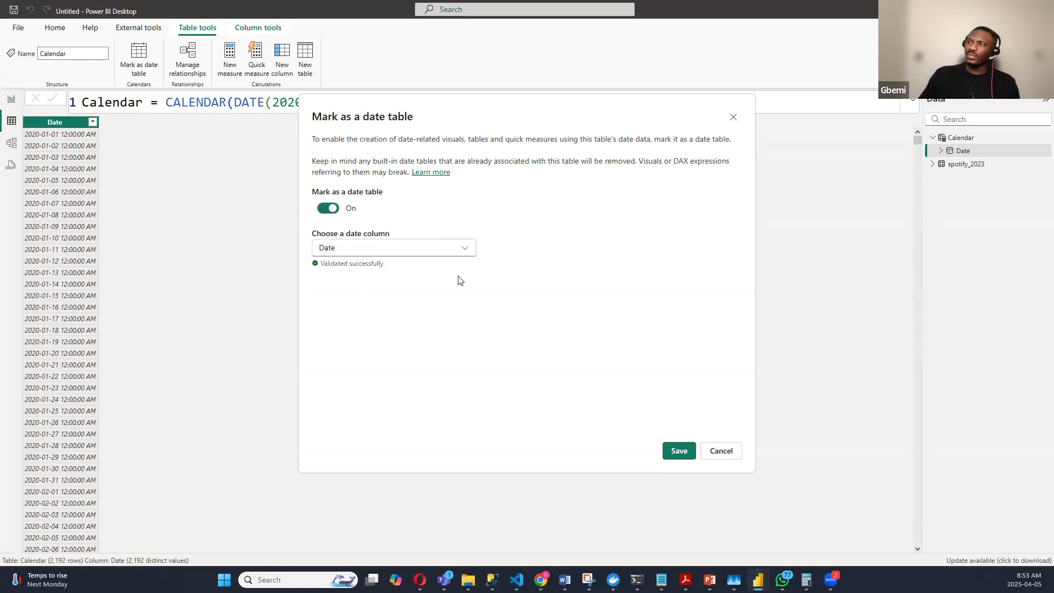
click(675, 451)
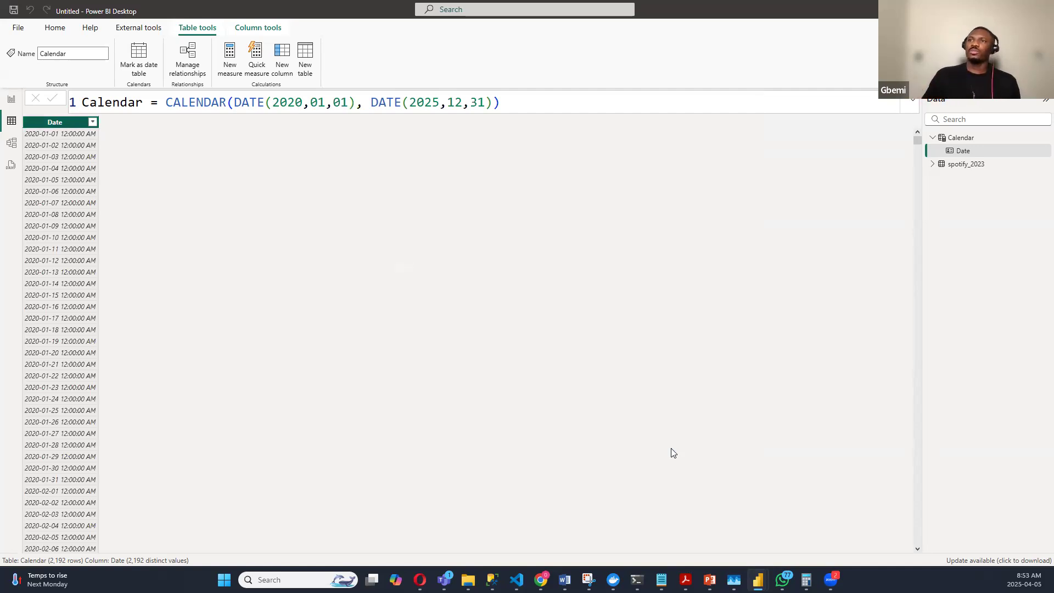
Step: Set the Calendar table's Date column to the Date data type with the *2001-03-14 (Short Date) format
click(254, 30)
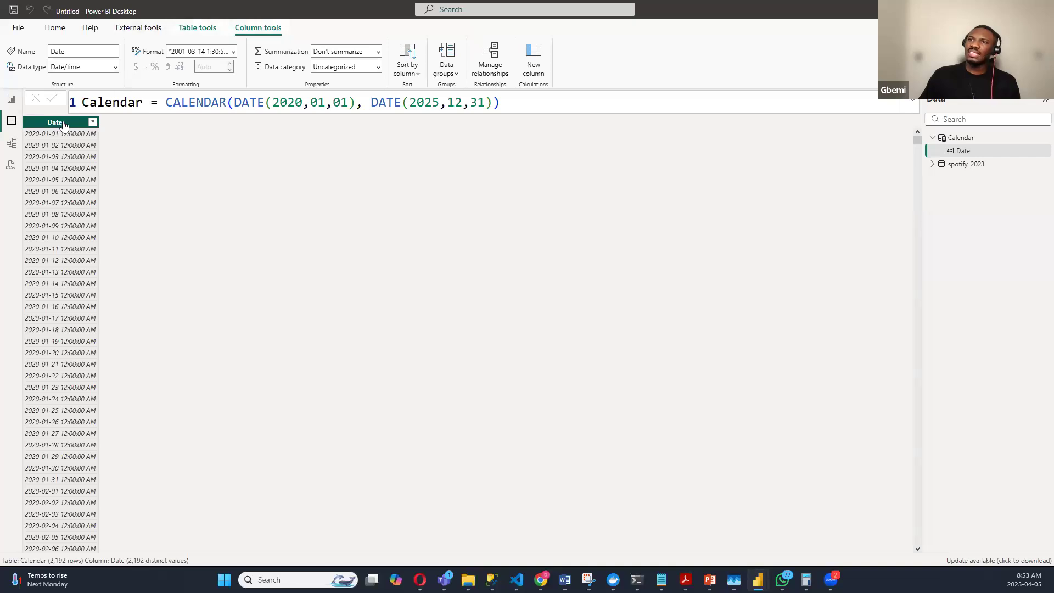
click(116, 68)
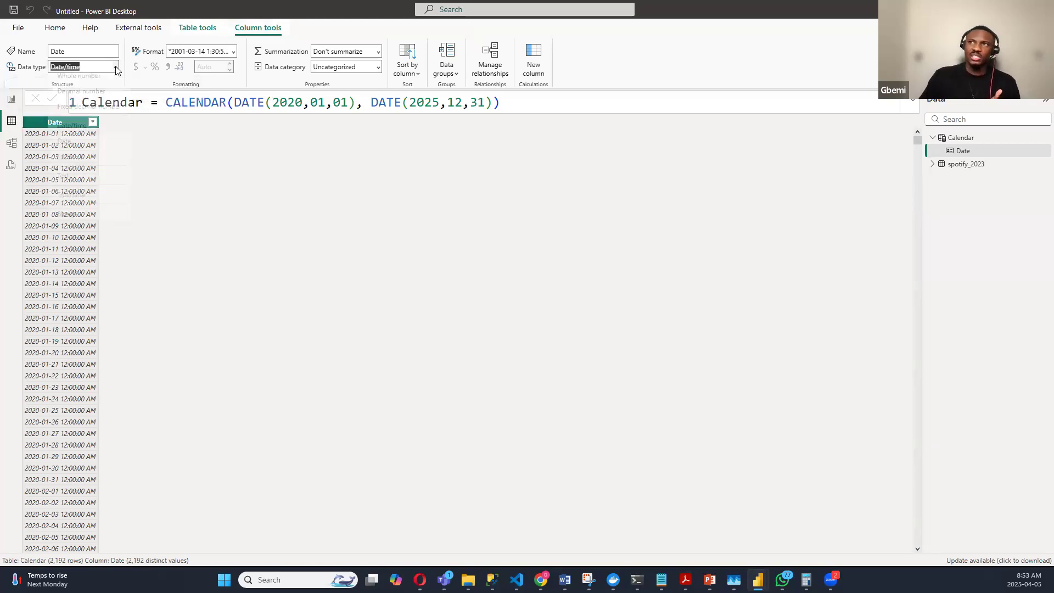
click(84, 147)
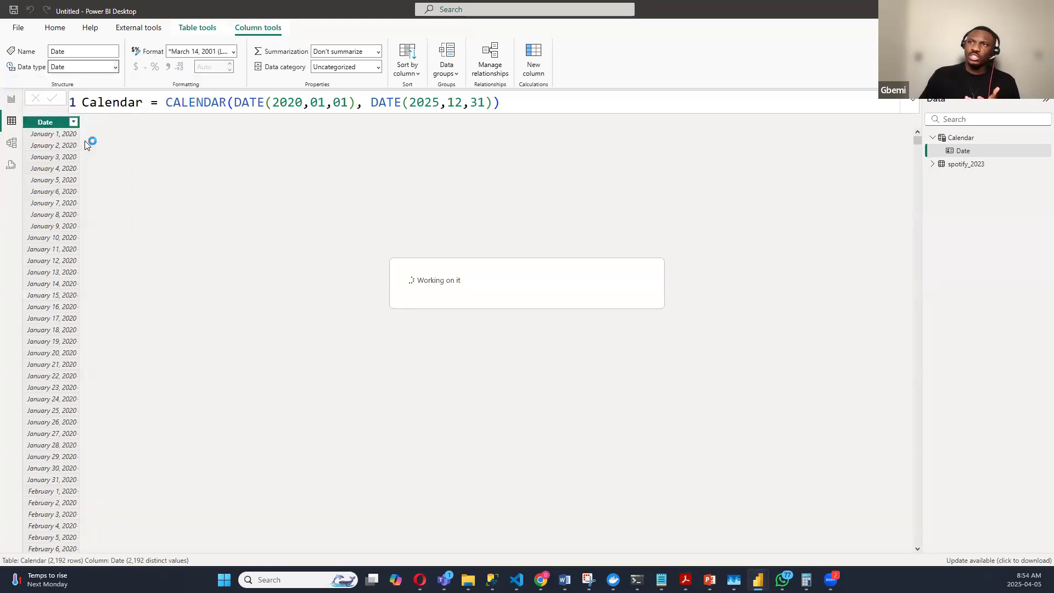
click(233, 51)
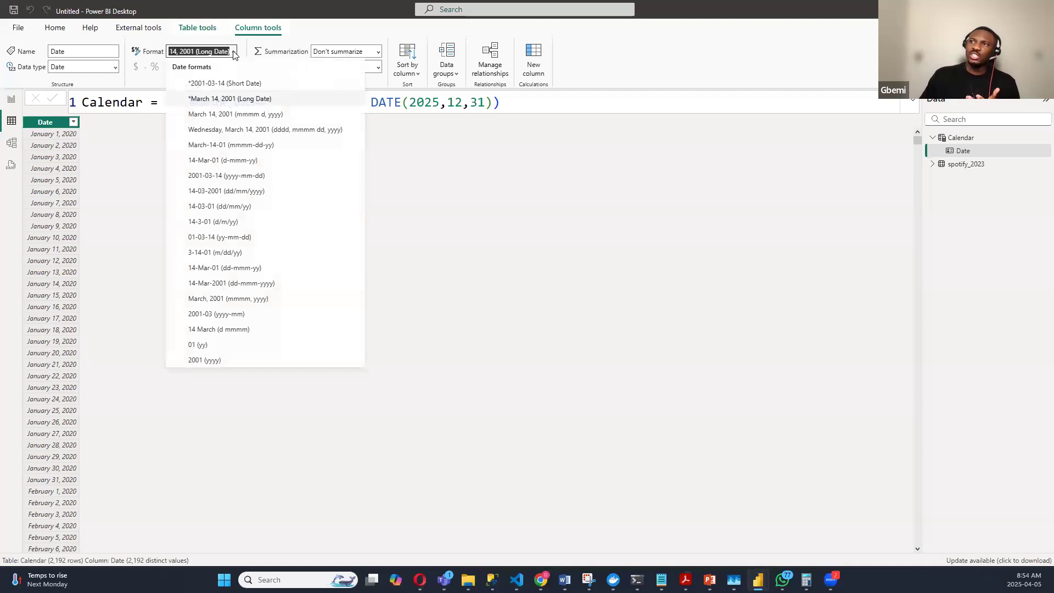
click(235, 85)
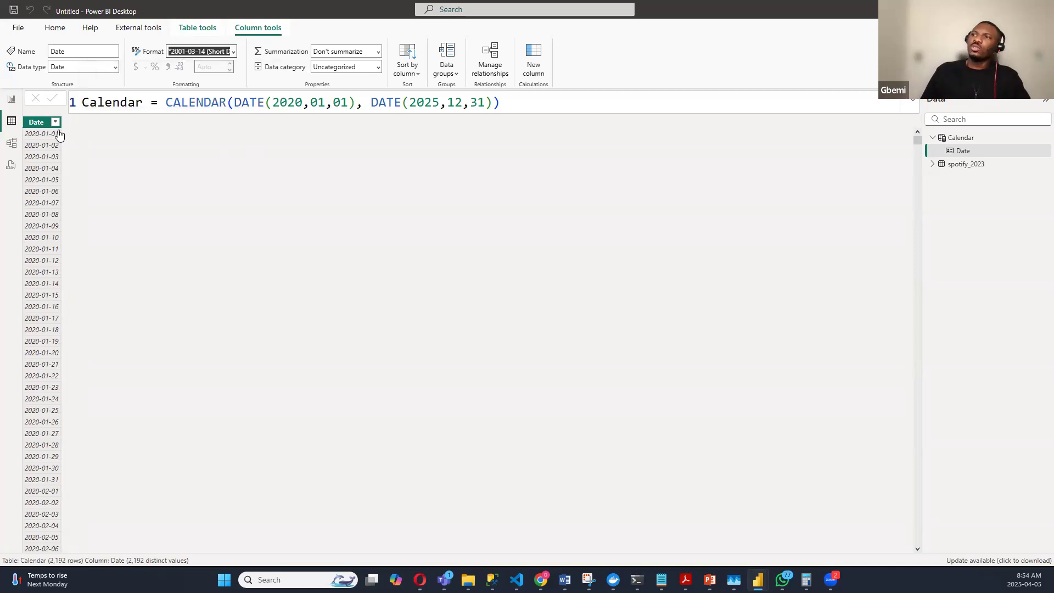
Step: Add a calculated column named Year to the Calendar table and open the YEAR function in its formula
click(62, 32)
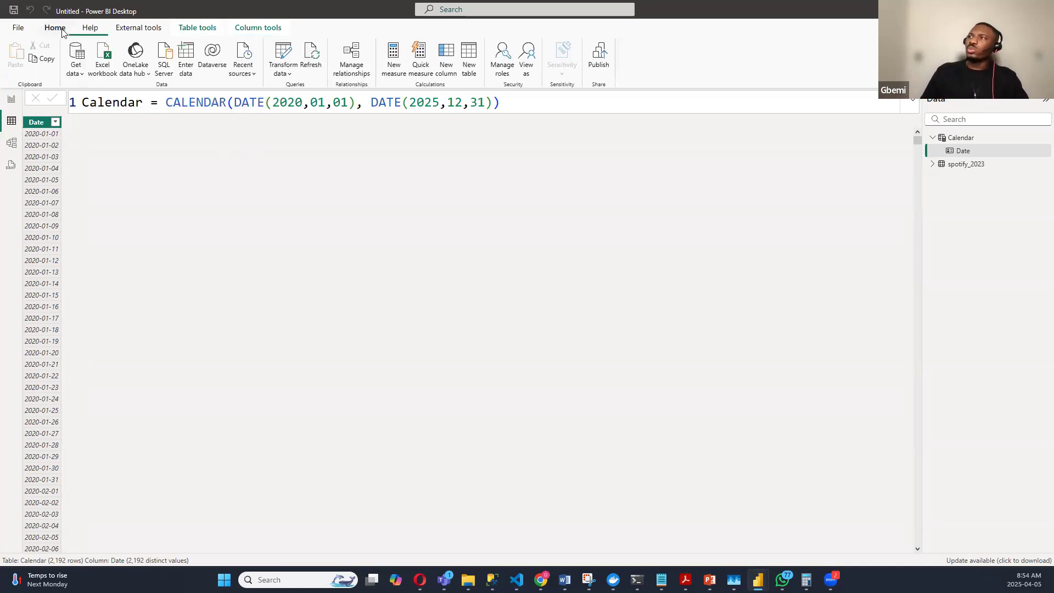
click(444, 59)
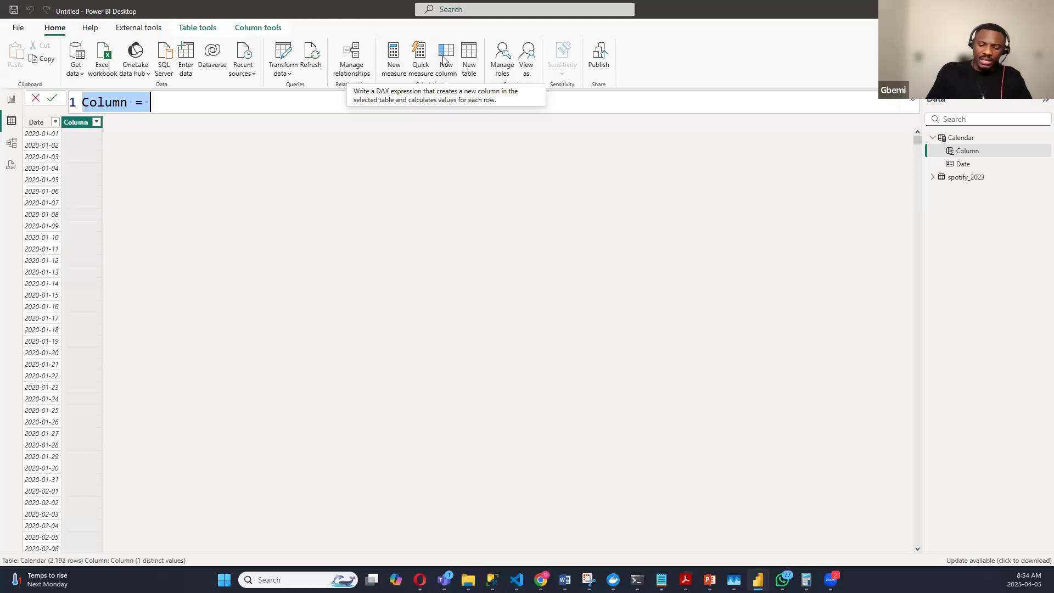
text(y)
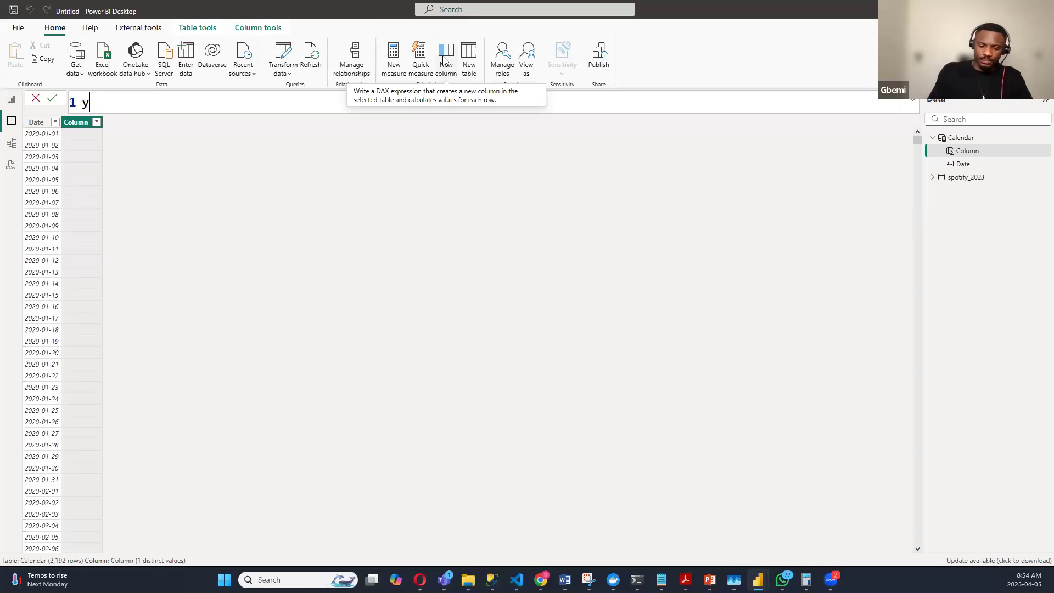
text(ear =)
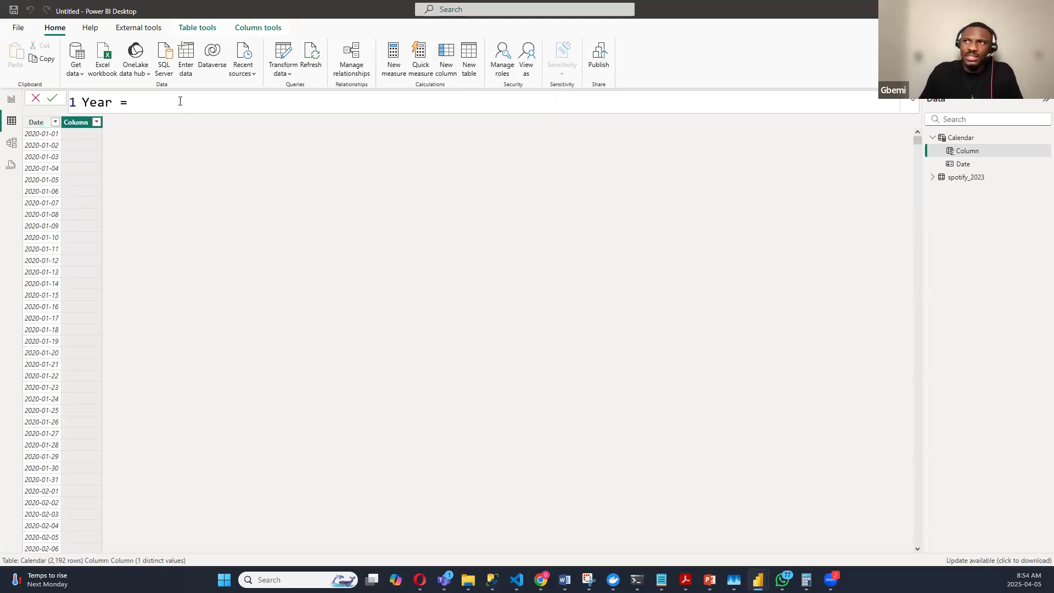
text(YEA)
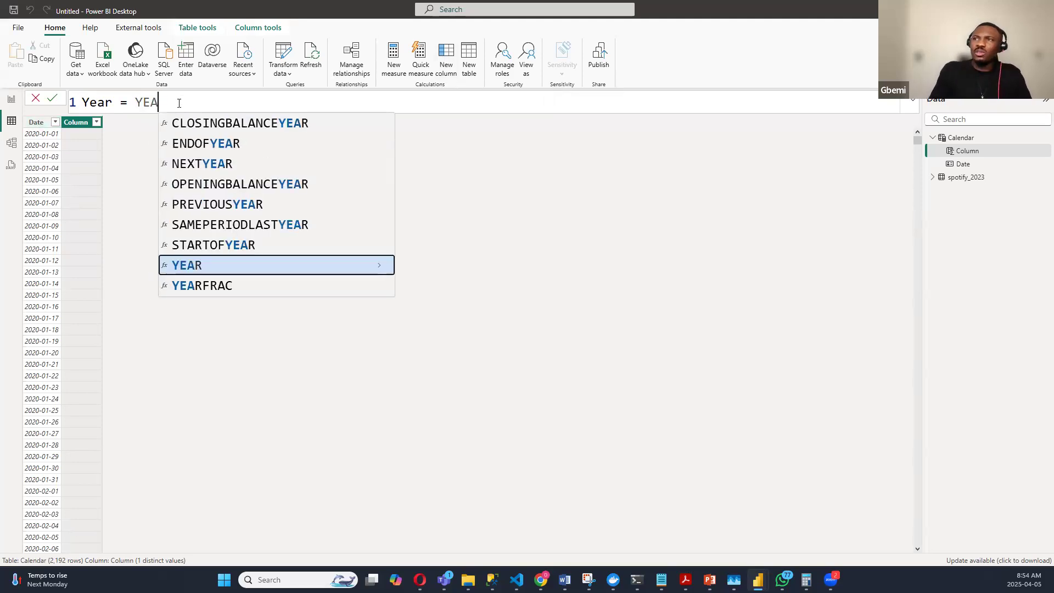
text(R()
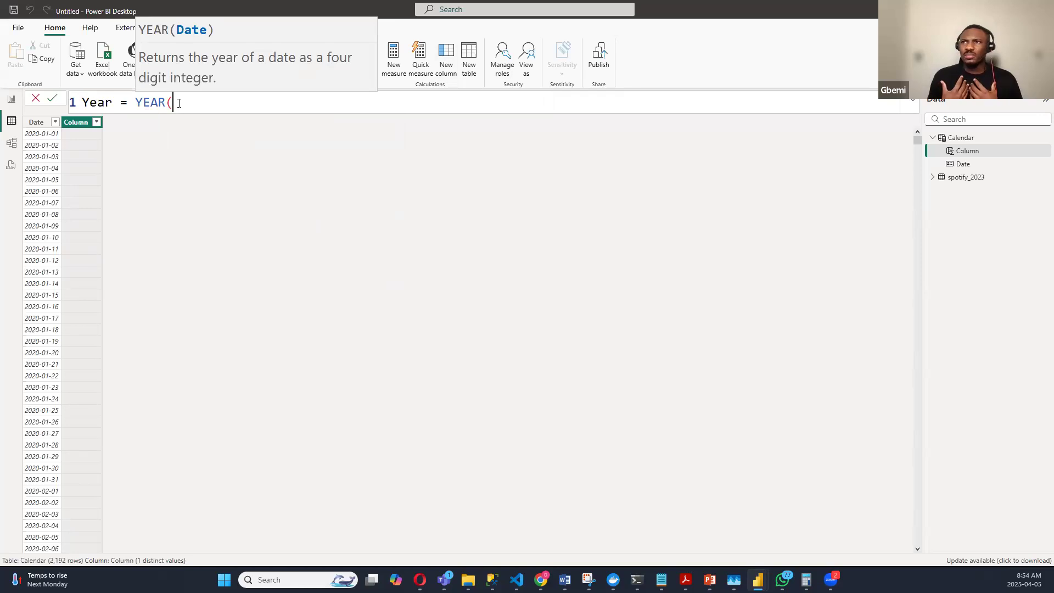
Step: Complete the Year formula with 'Calendar'[Date] as its argument, commit it and check the year values down the table
text(CALEN)
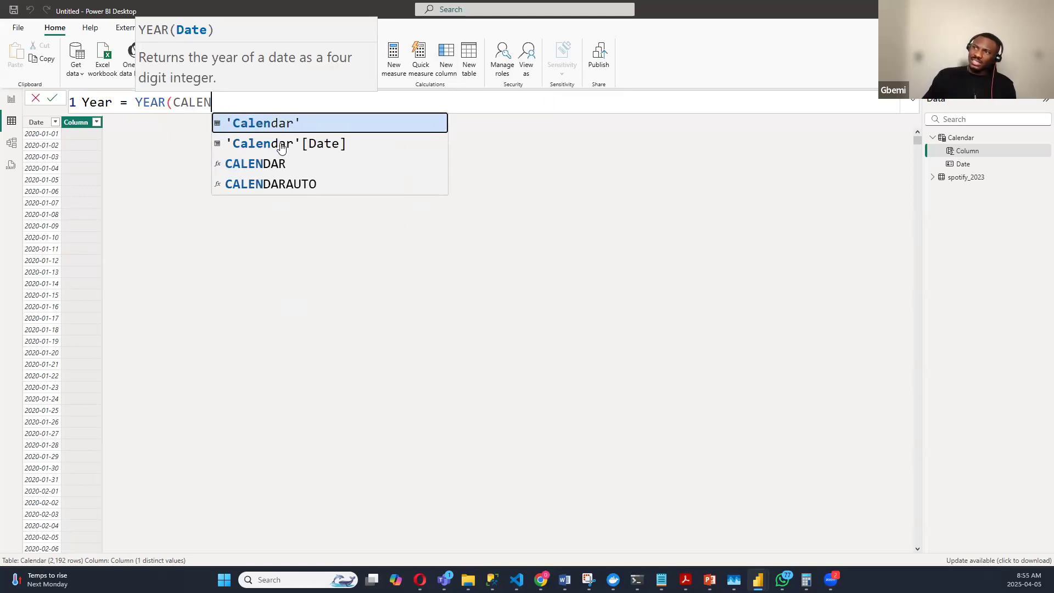
click(324, 146)
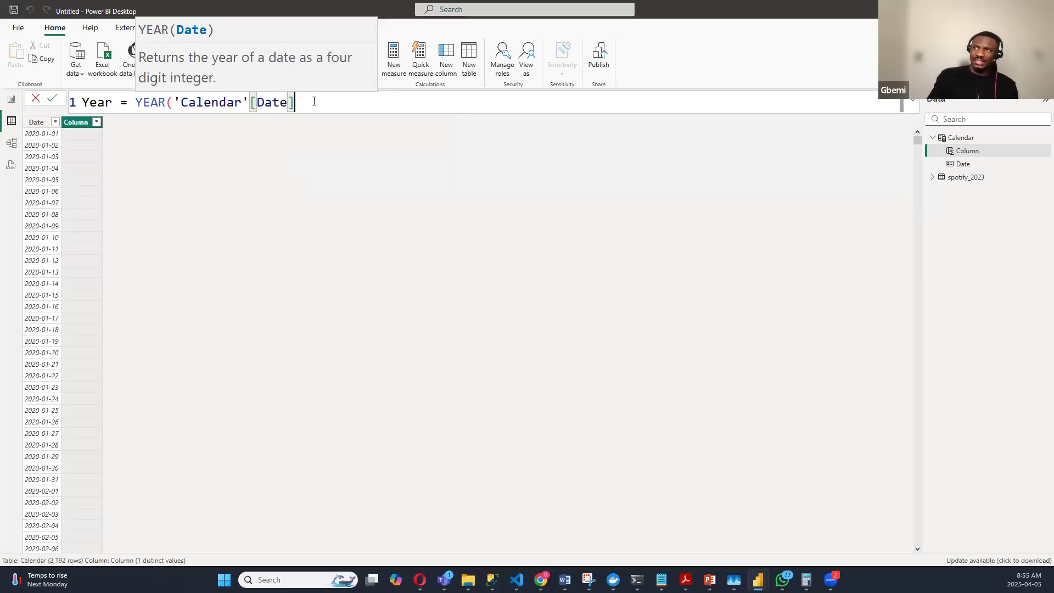
text())
key(Return)
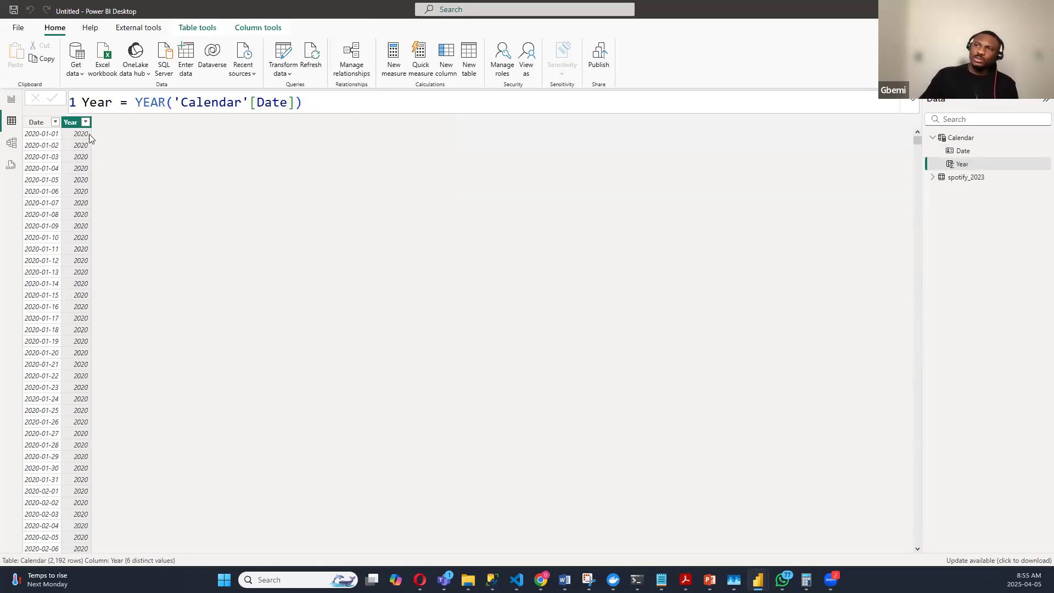
scroll(88, 176, down, 10)
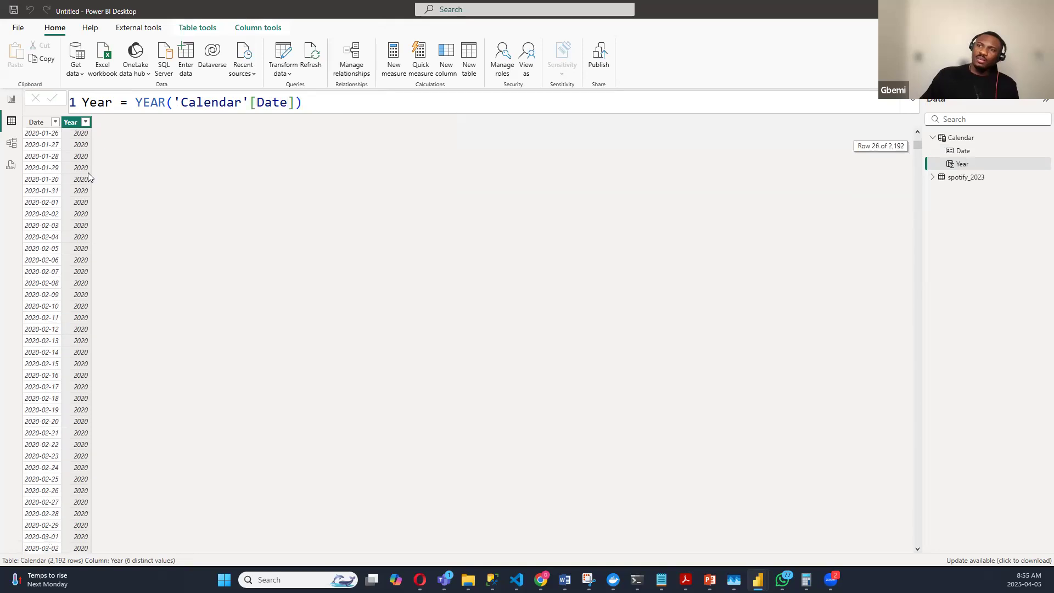
drag(918, 146, 80, 287)
drag(917, 222, 56, 403)
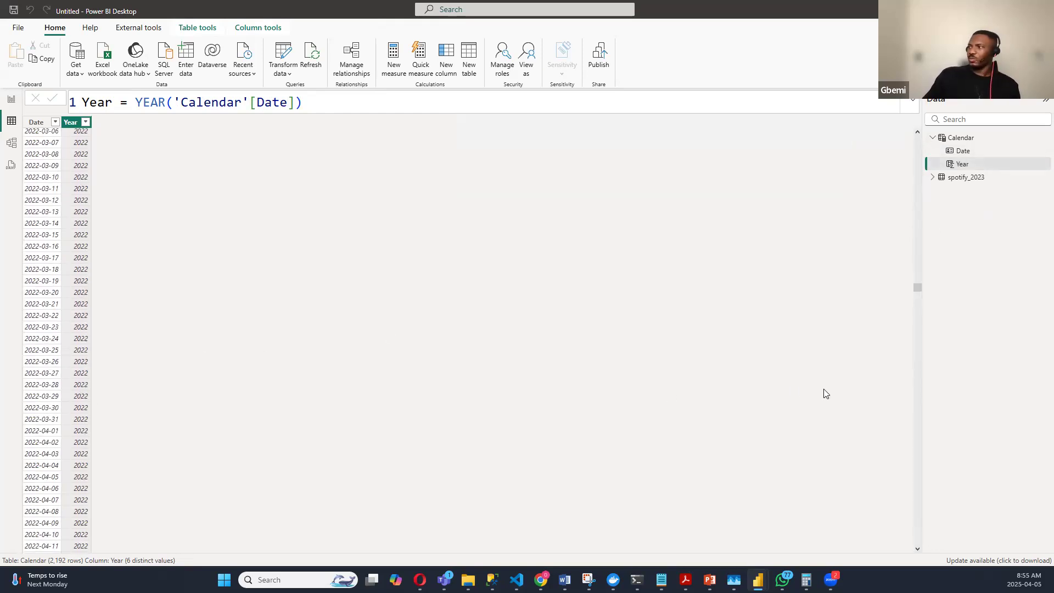
drag(919, 291, 235, 178)
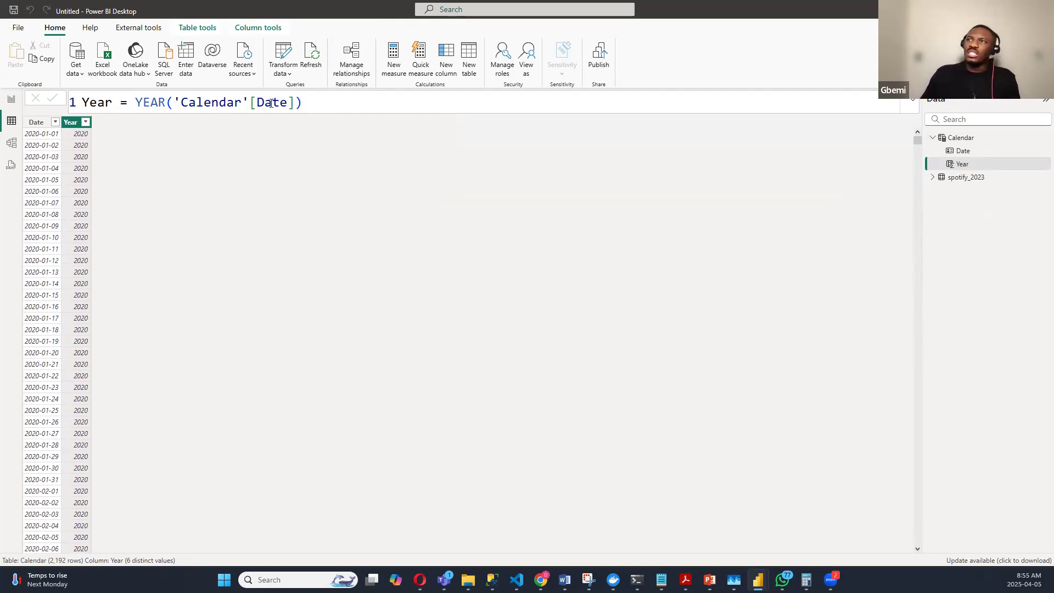
Step: Add another calculated column to the Calendar table and name it MonthNumber
click(448, 55)
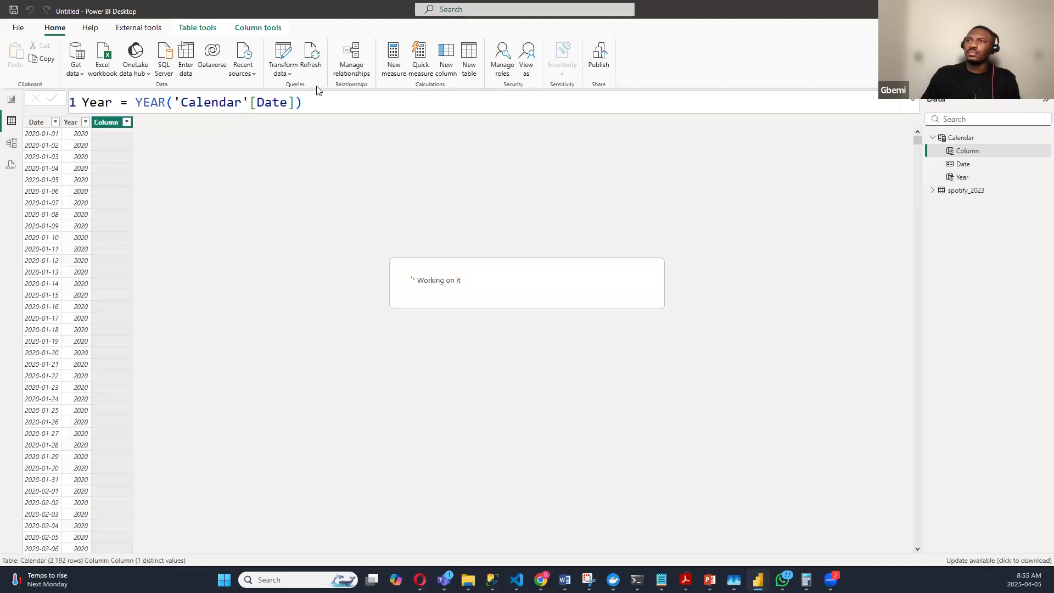
text(mONRTH)
key(BackSpace)
key(BackSpace)
key(BackSpace)
key(BackSpace)
key(BackSpace)
key(BackSpace)
text(Mon)
key(BackSpace)
key(BackSpace)
text(o)
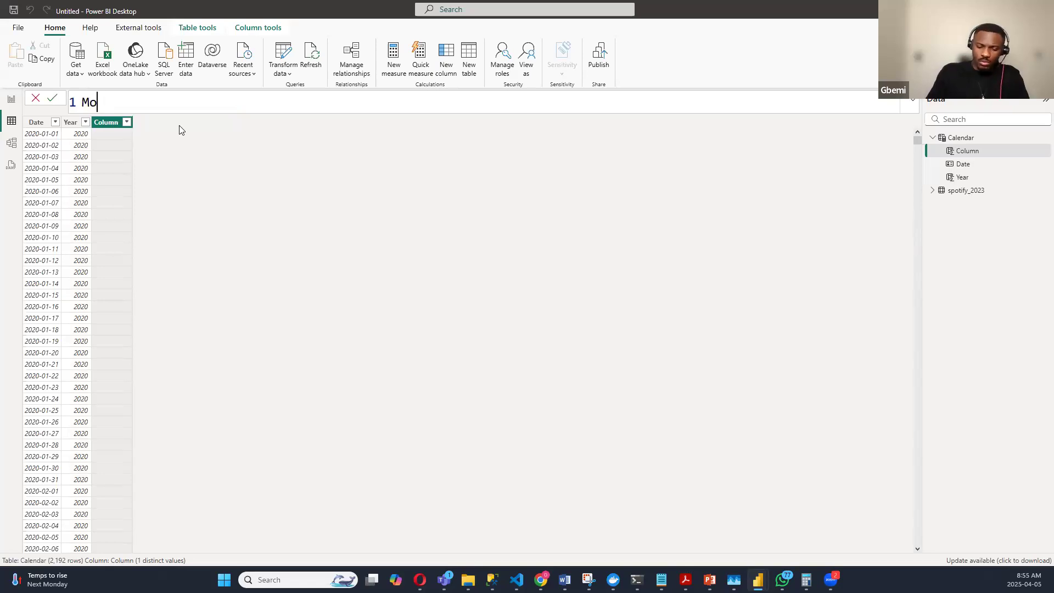
text(nthNum)
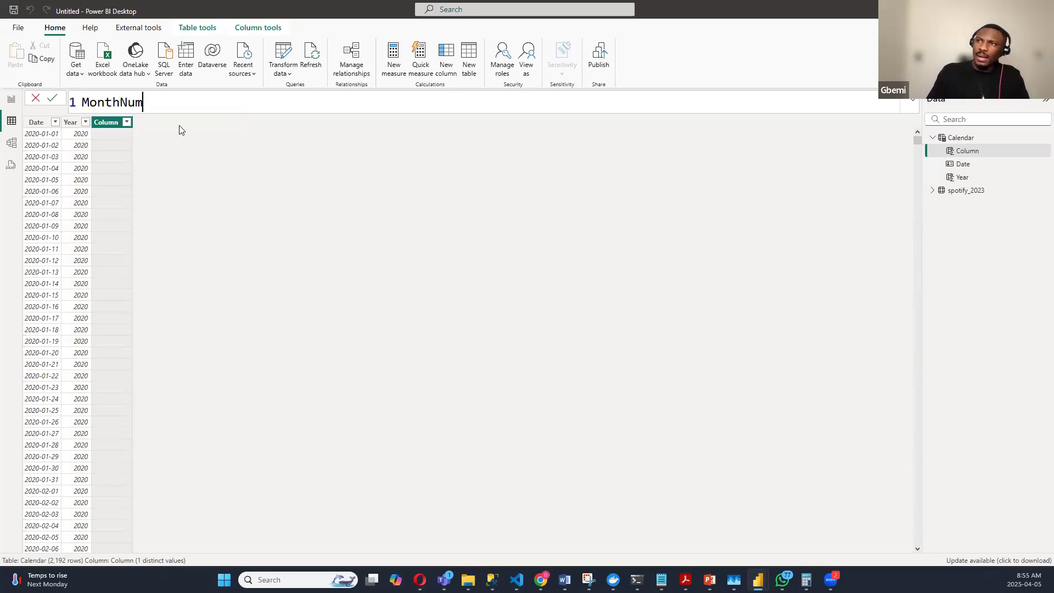
text(ber )
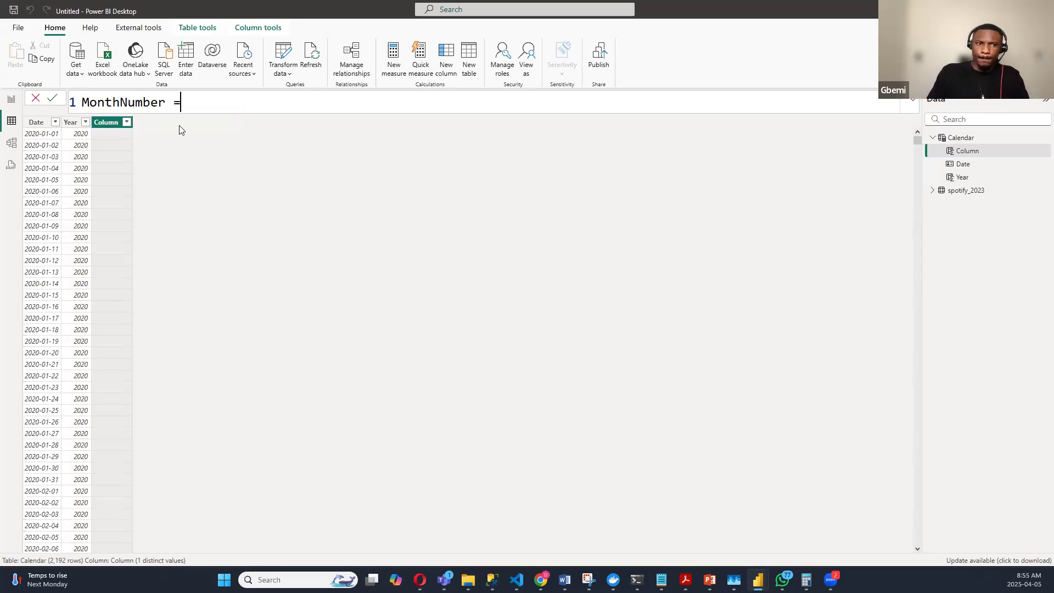
Step: Define MonthNumber as MONTH('Calendar'[Date]), commit the formula and check the resulting month values
text(= MONT)
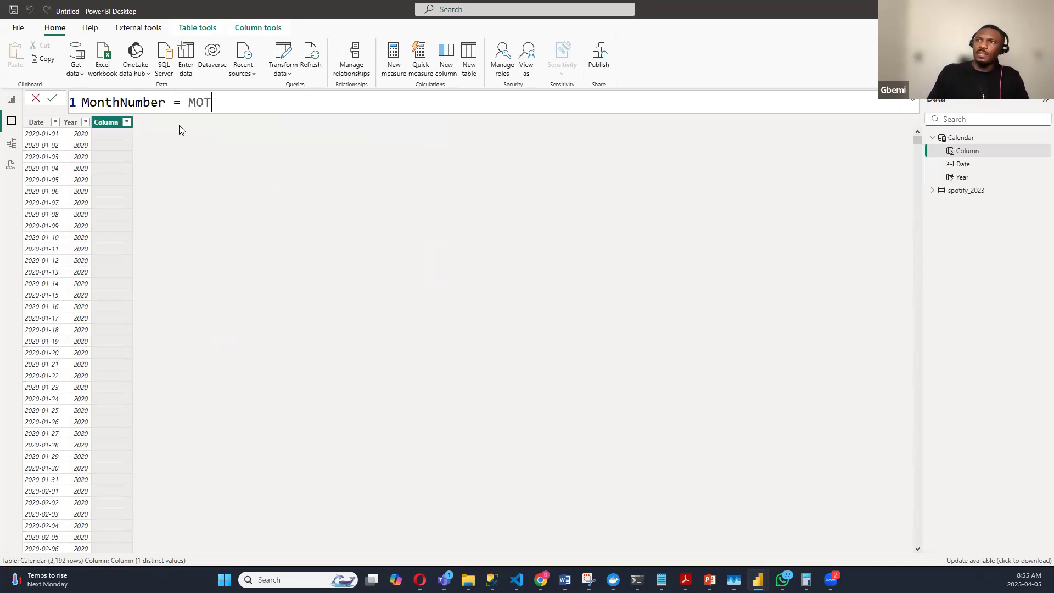
text(H)
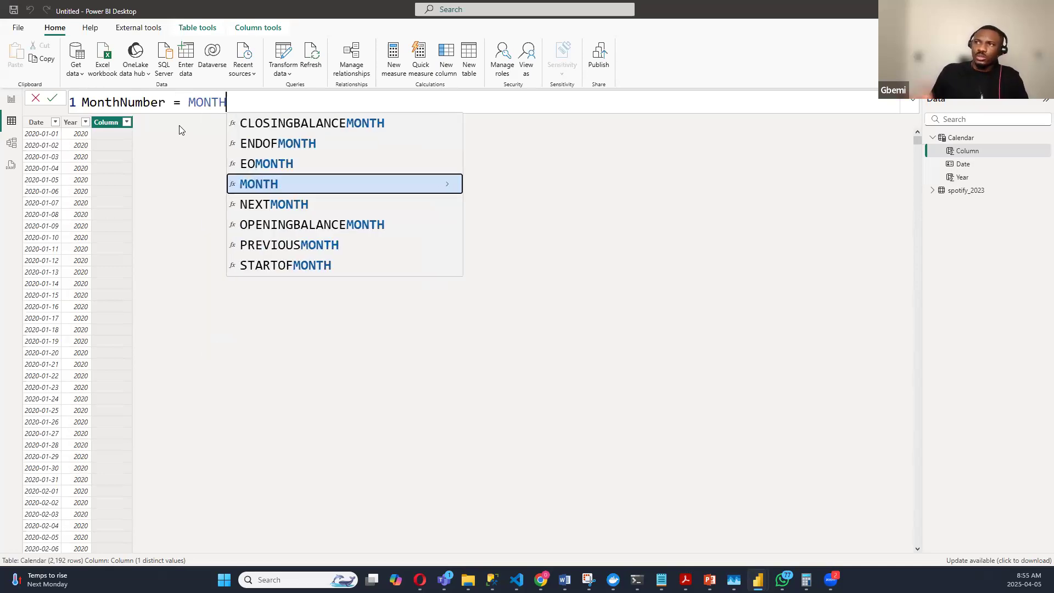
text(()
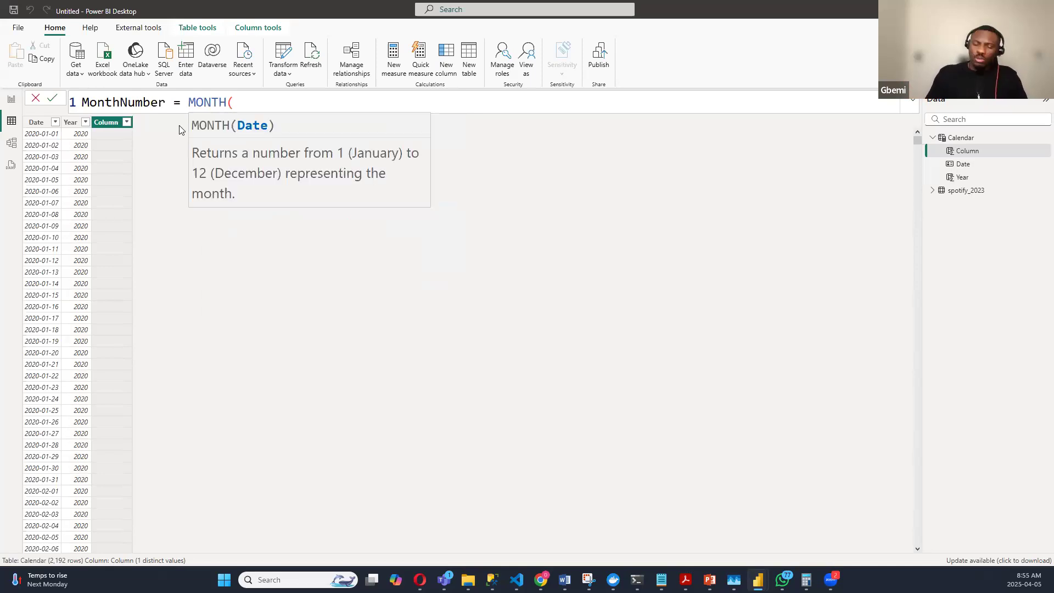
text(CALEN)
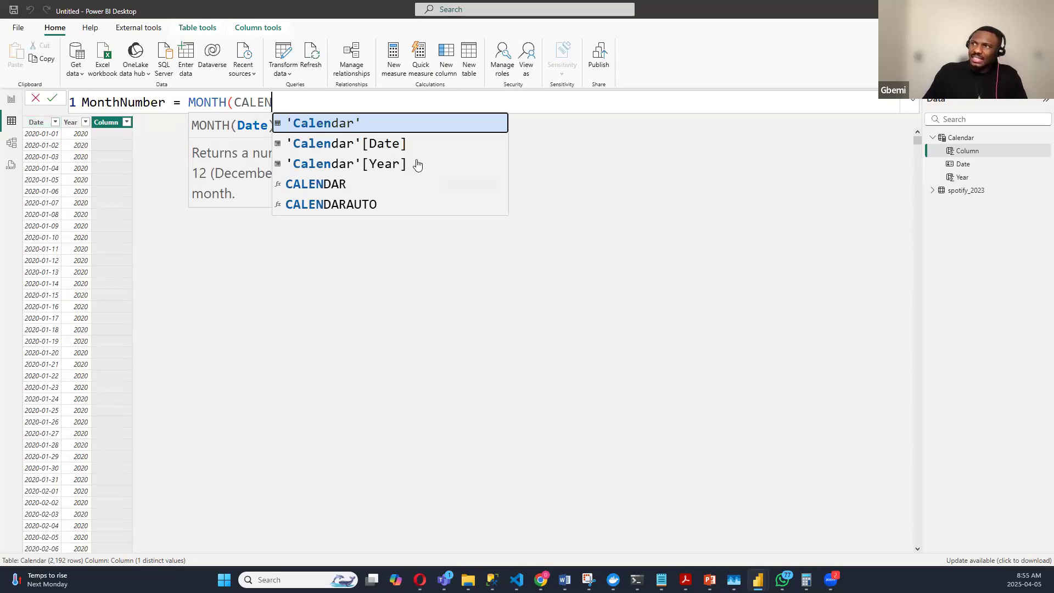
click(393, 149)
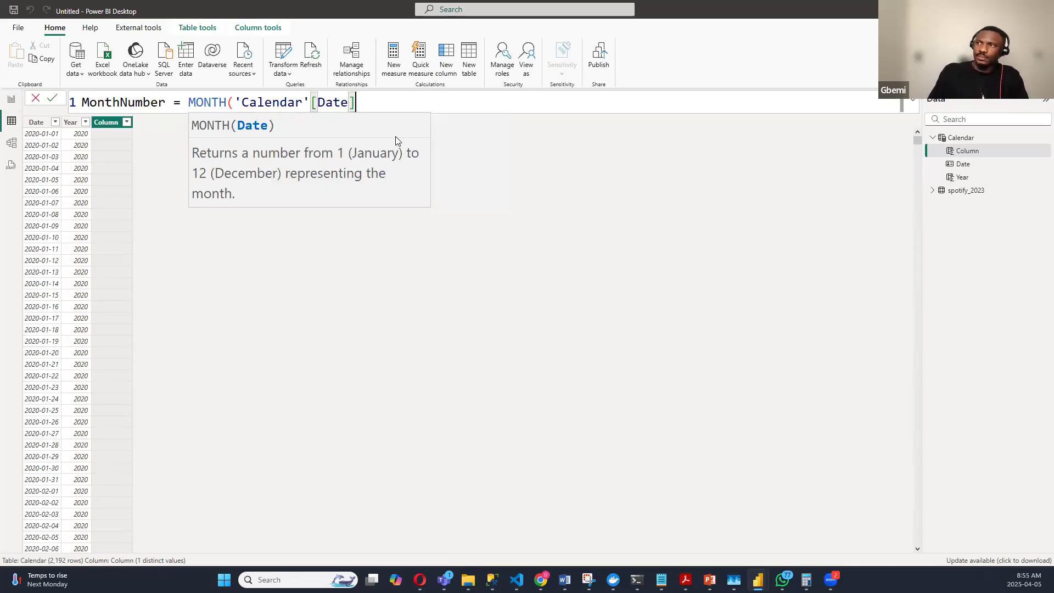
text())
key(Return)
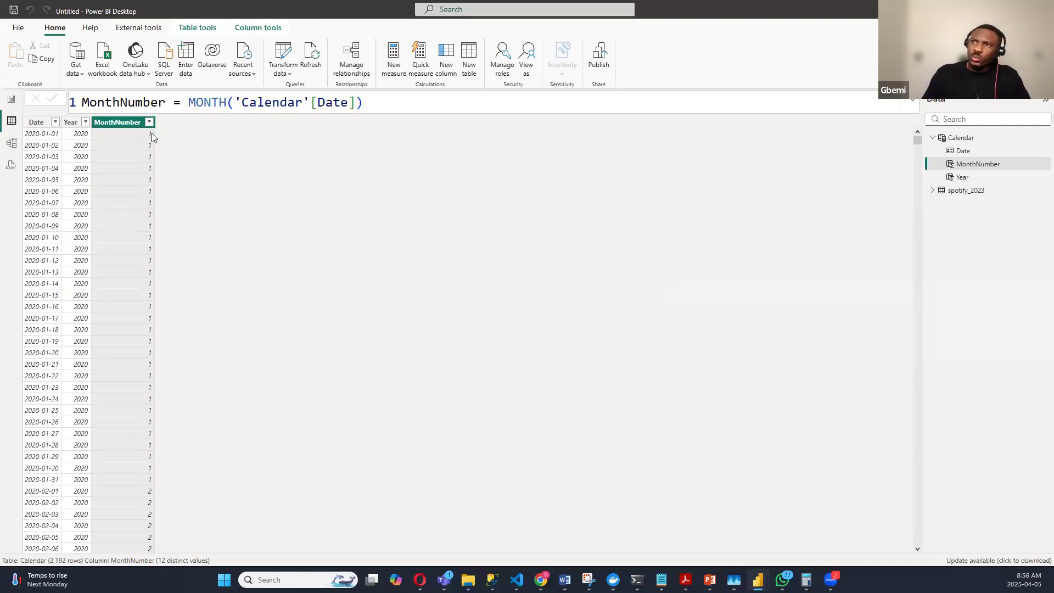
scroll(47, 281, down, 5)
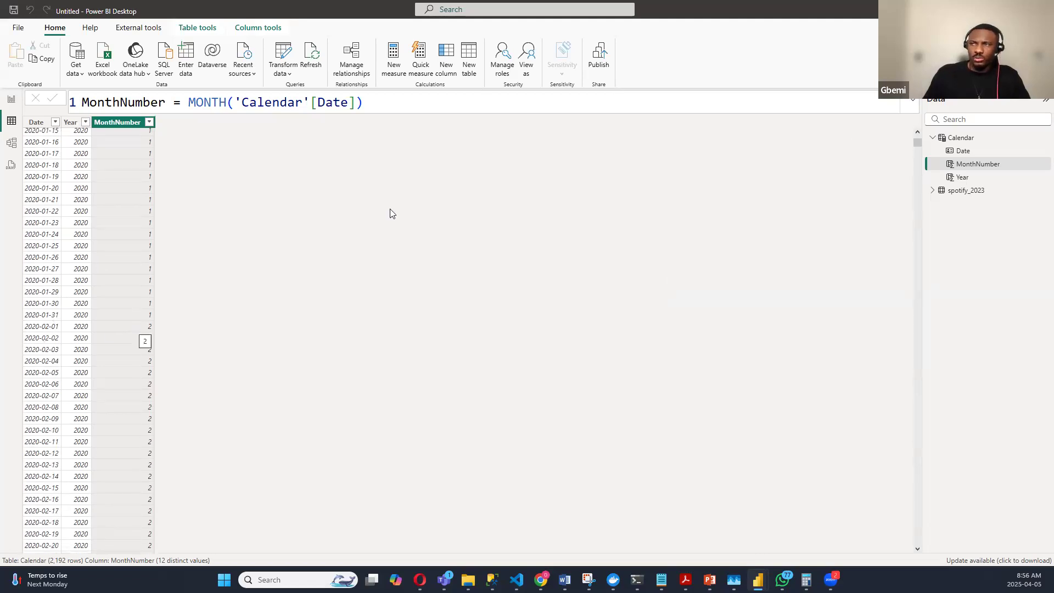
scroll(894, 137, up, 1)
scroll(894, 138, up, 2)
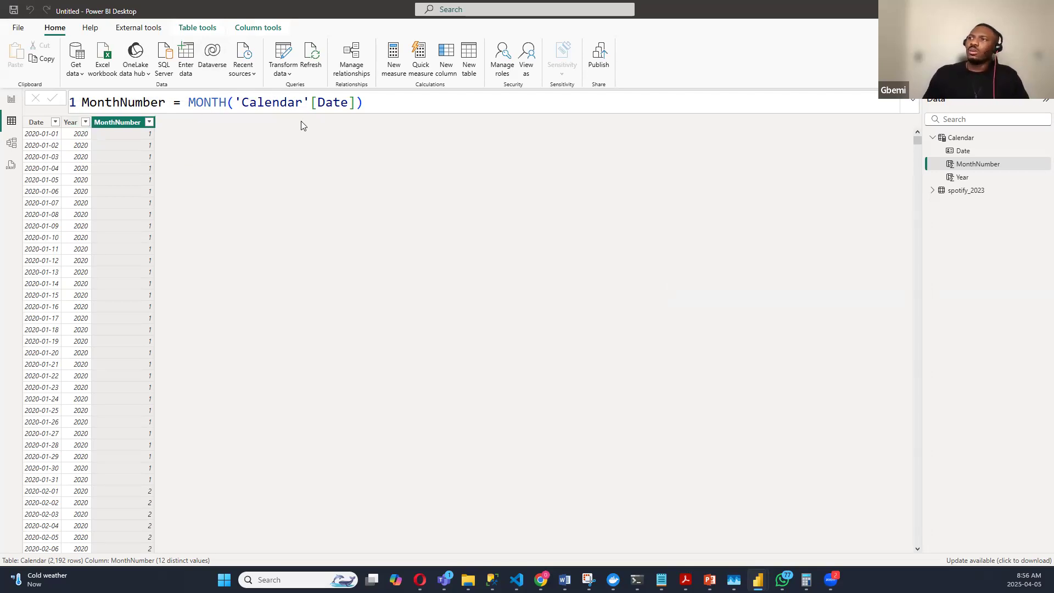
Step: Add a further calculated column to the Calendar table and name it MonthName
click(451, 63)
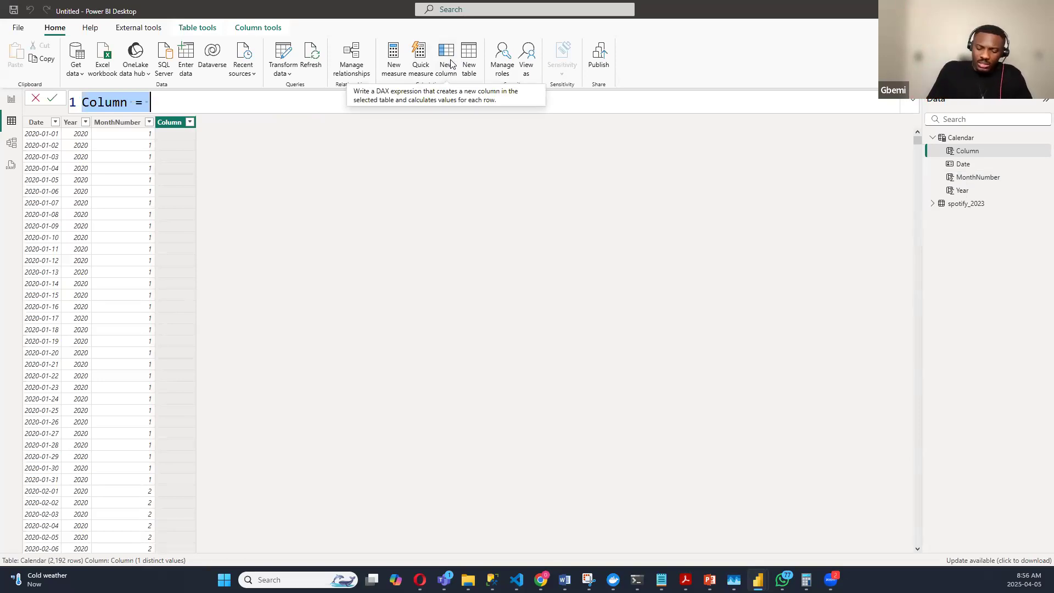
text(mONTH)
key(BackSpace)
key(BackSpace)
key(BackSpace)
key(BackSpace)
key(BackSpace)
text(MonthName = )
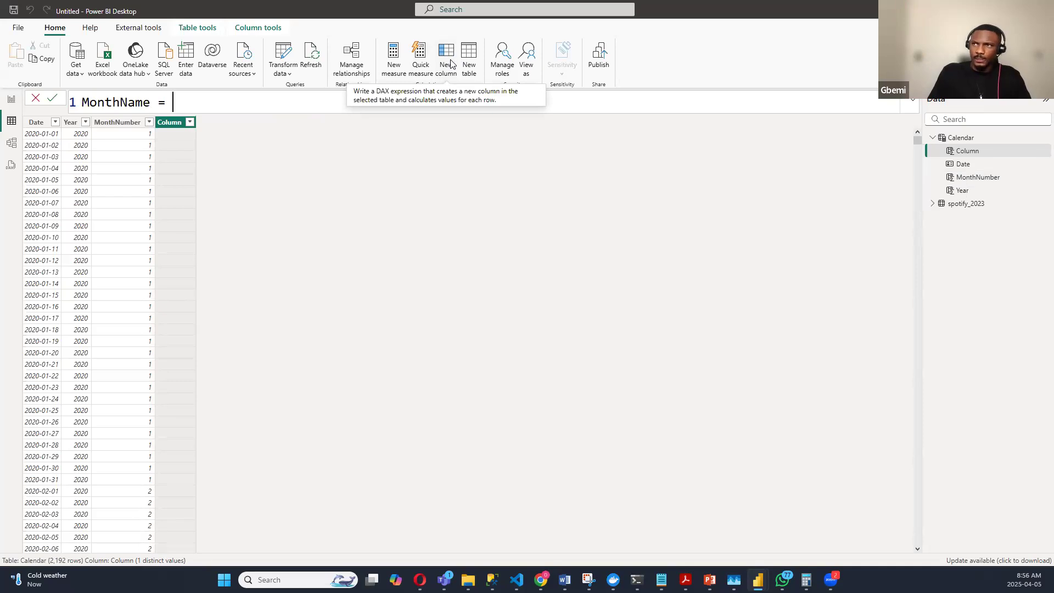
Step: Start the MonthName formula with the FORMAT function, using 'Calendar'[Date] as its value argument
text(FORMAT()
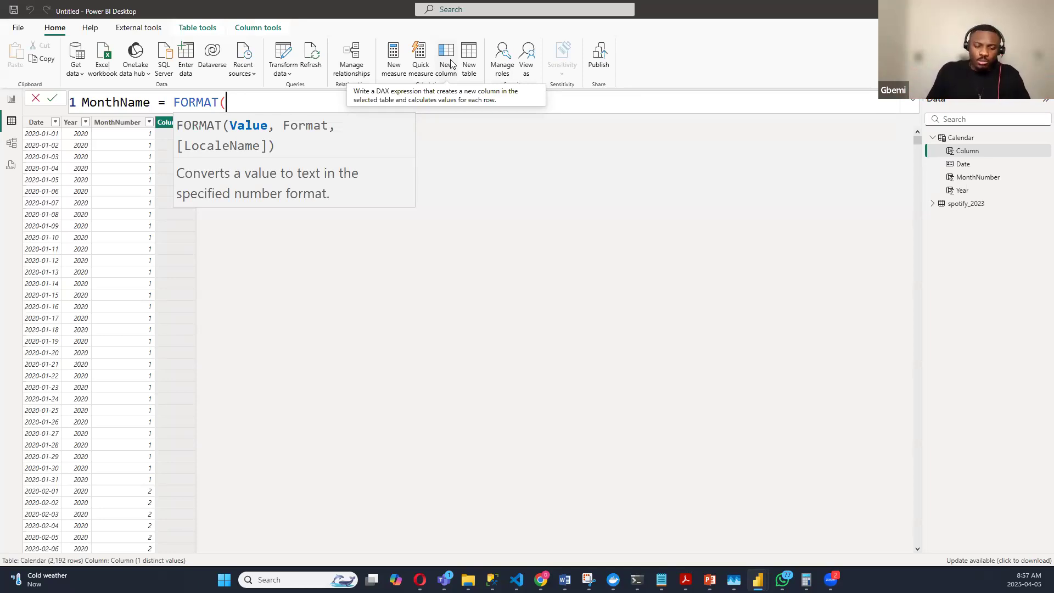
text(CALEN)
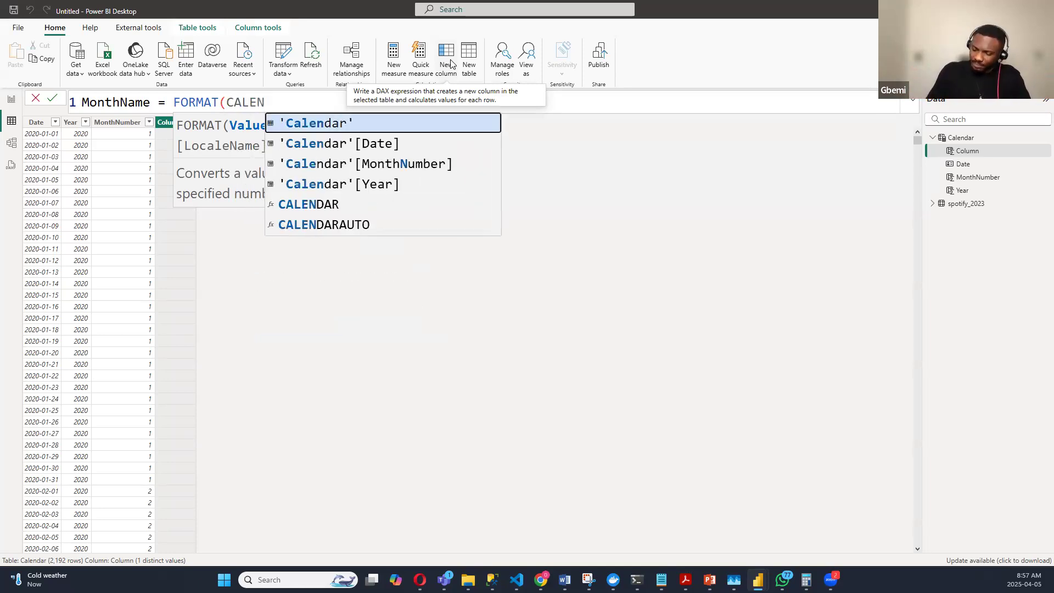
key(Down)
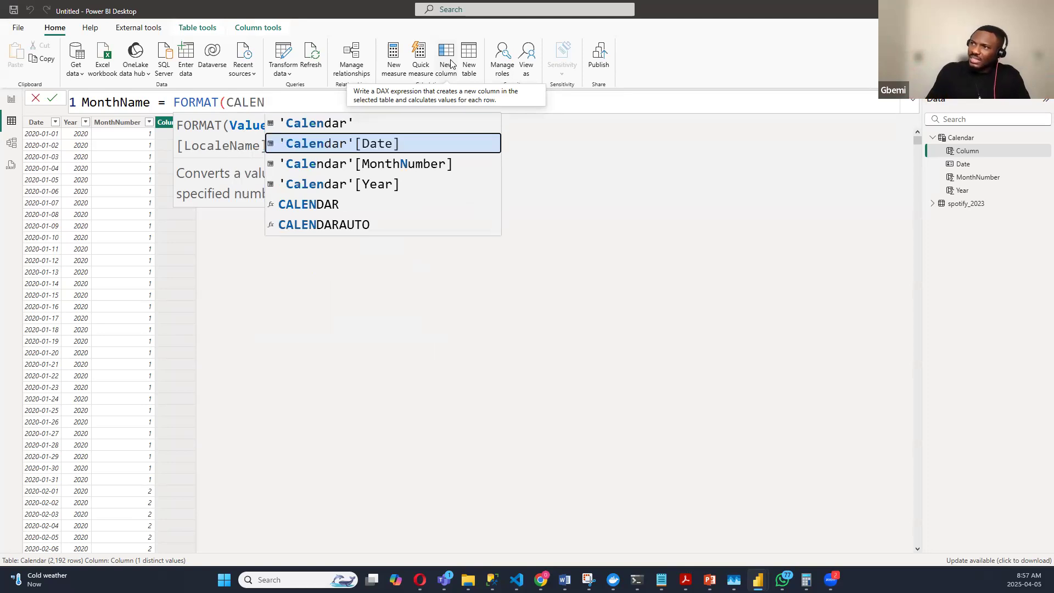
click(388, 144)
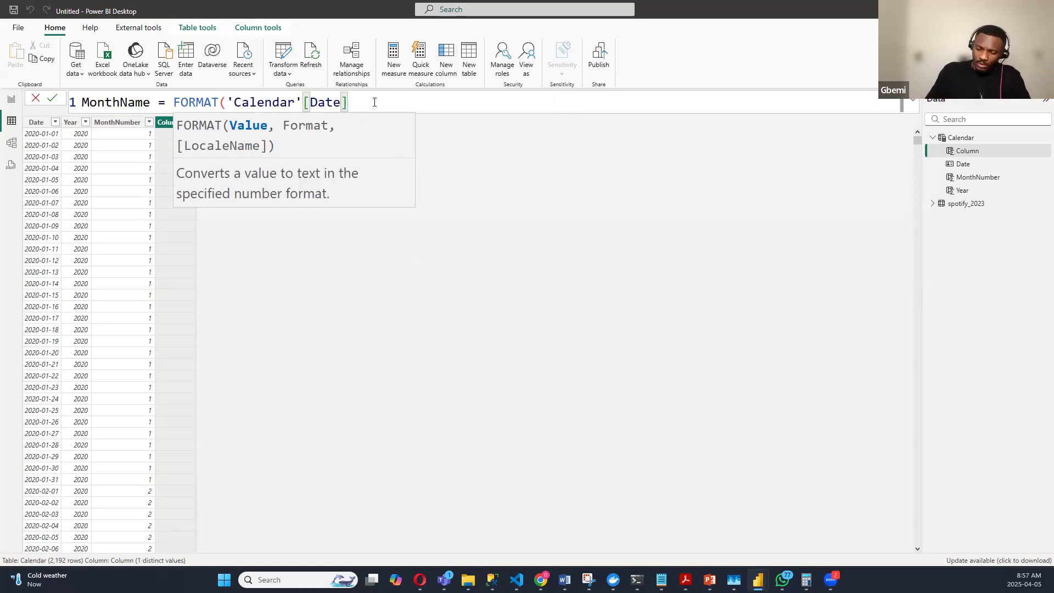
text(, )
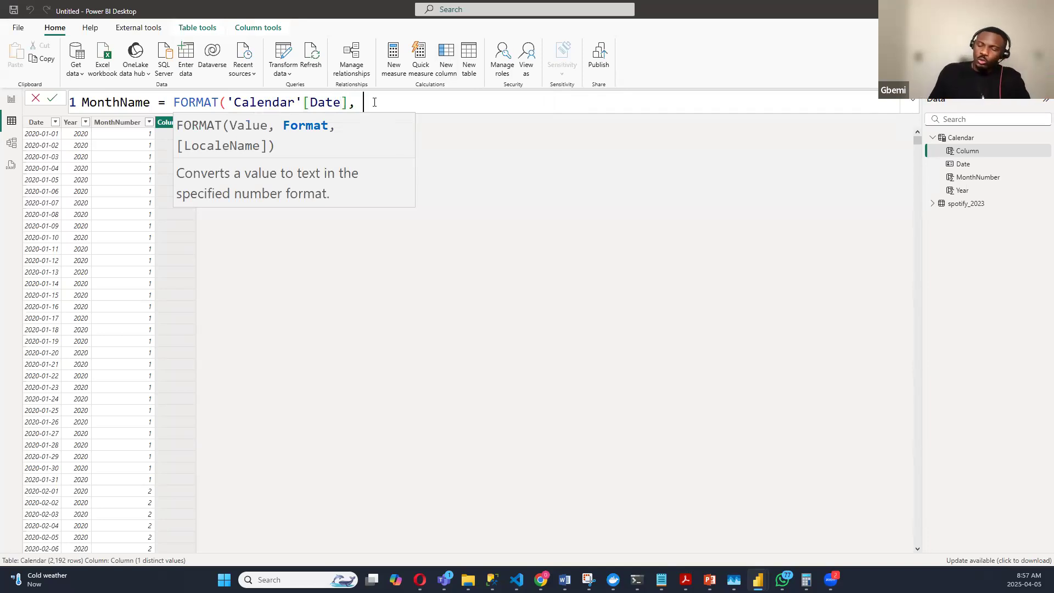
Step: Complete the MonthName formula with the format code "MMMM", commit it and check the month names down the table
text(")
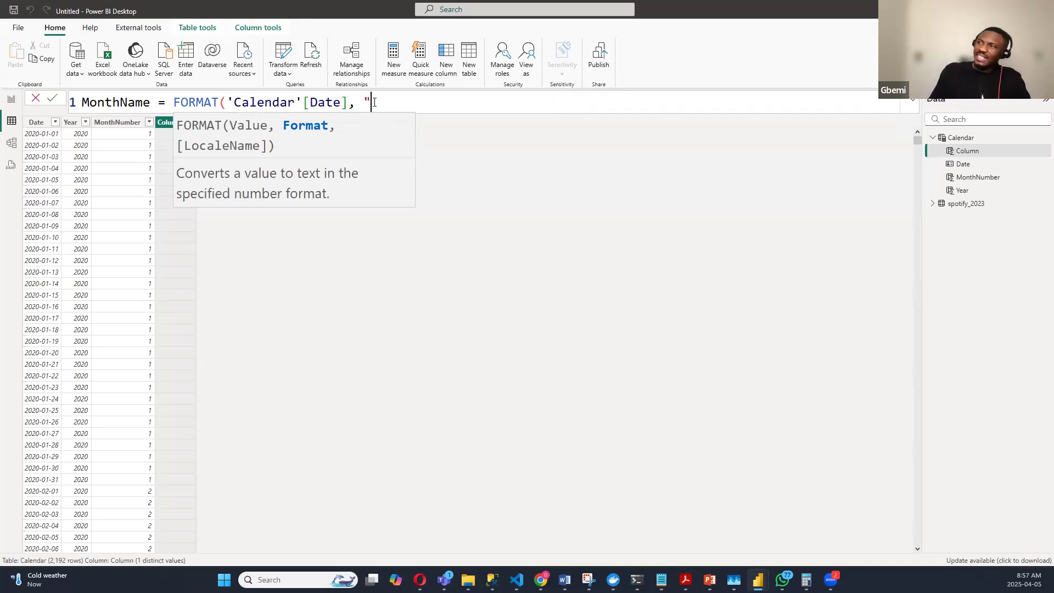
text(m)
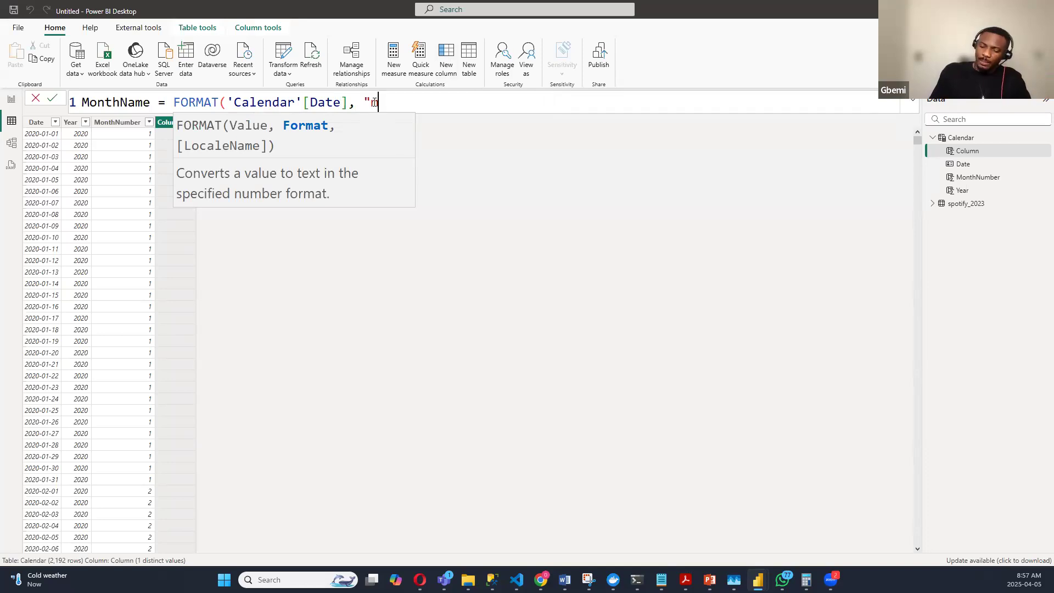
text(mm)
key(BackSpace)
key(BackSpace)
key(BackSpace)
text(MMMM)
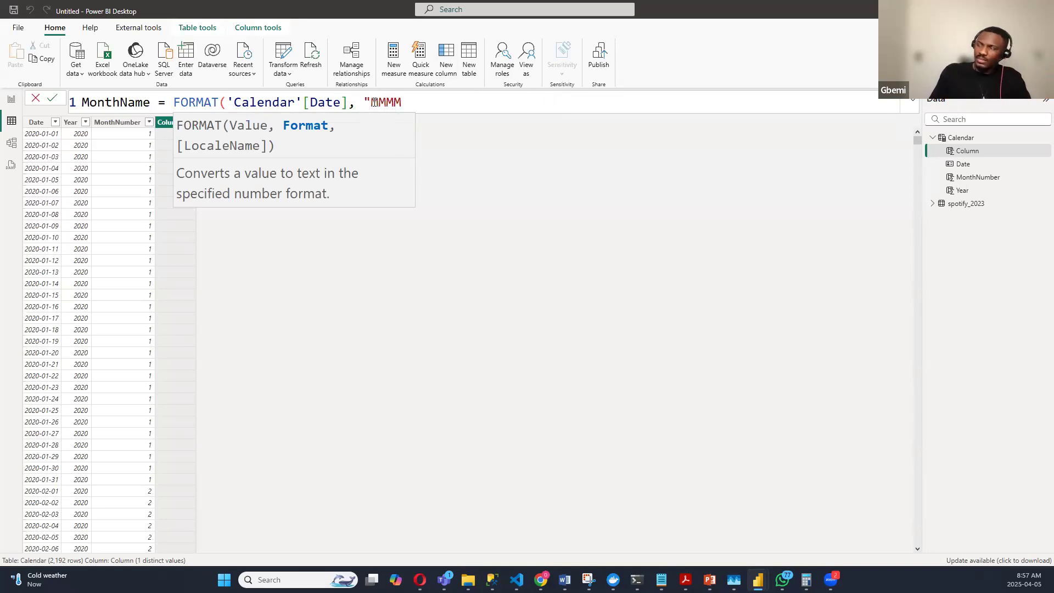
text(")
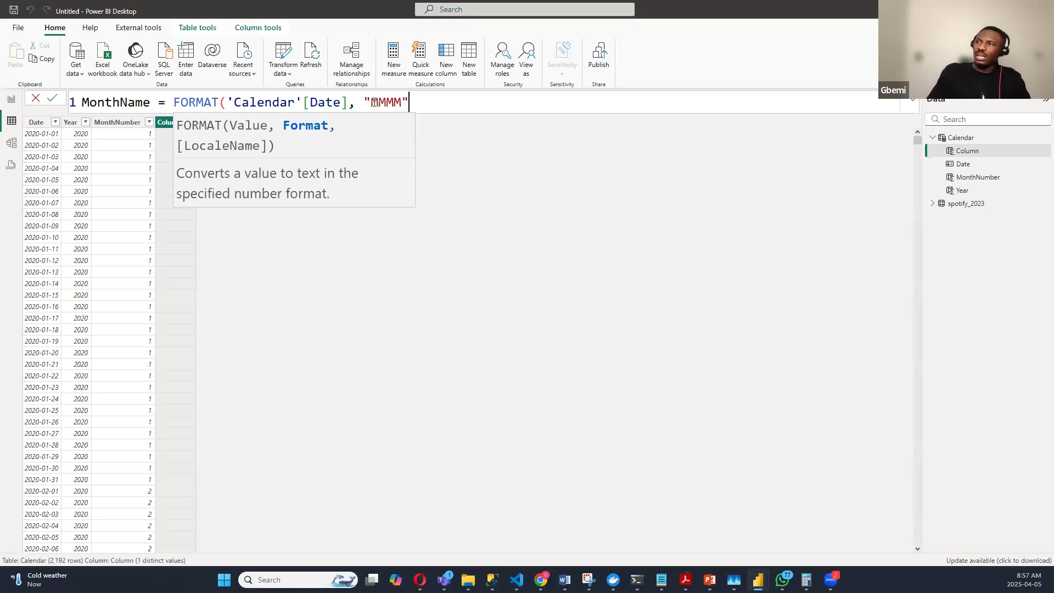
text())
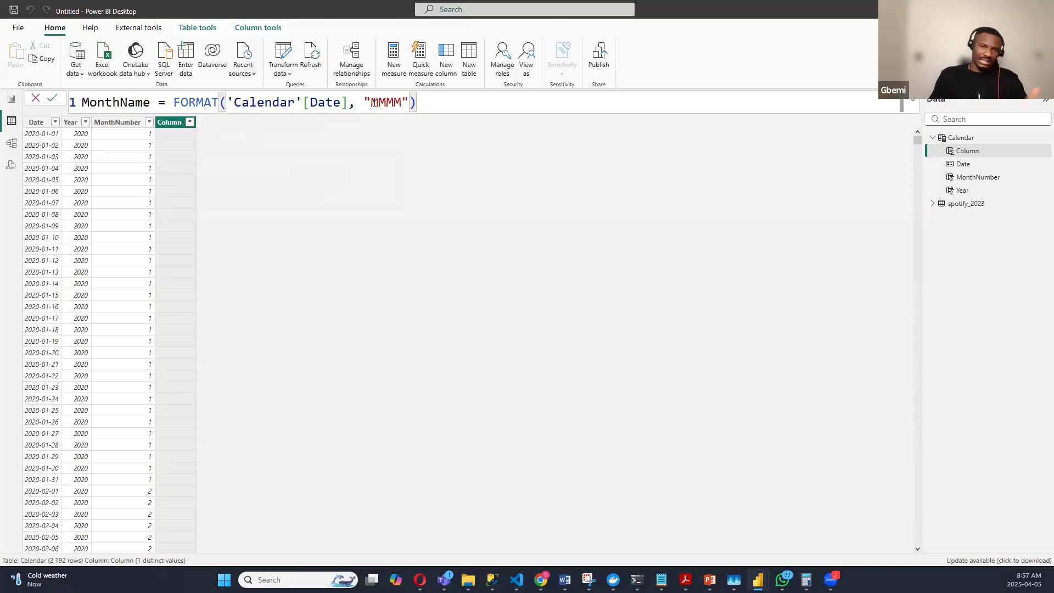
key(Return)
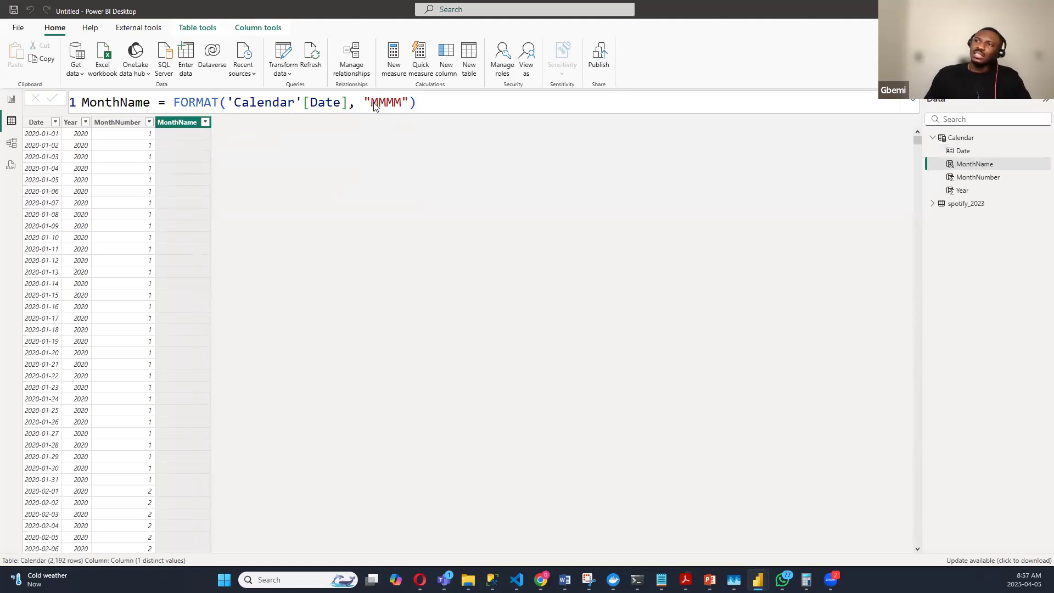
scroll(170, 485, down, 3)
scroll(171, 483, up, 3)
scroll(345, 211, up, 1)
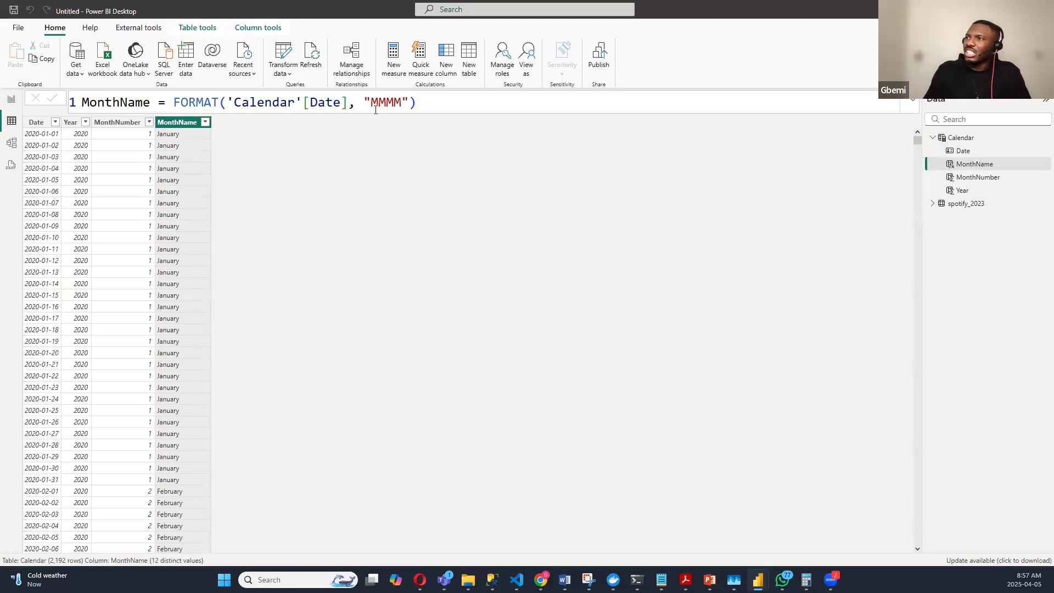
Step: Shorten the format code in the MonthName formula to "MMM" and commit it
click(403, 102)
key(BackSpace)
key(Return)
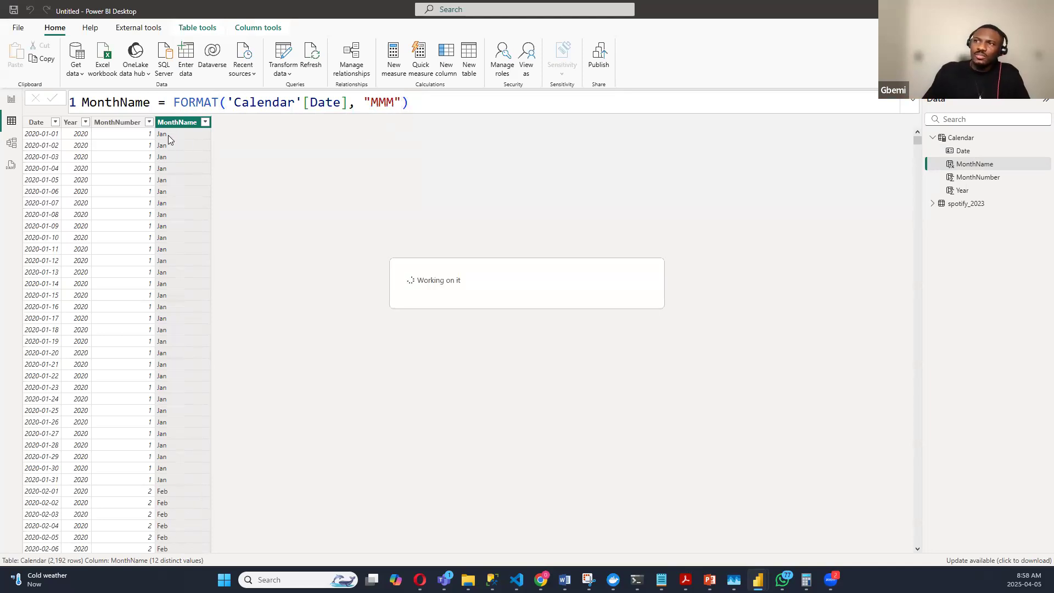
Step: Try the format code "MM" in the MonthName formula, then restore "MMM" and commit it
double_click(394, 103)
text(MM)
key(Return)
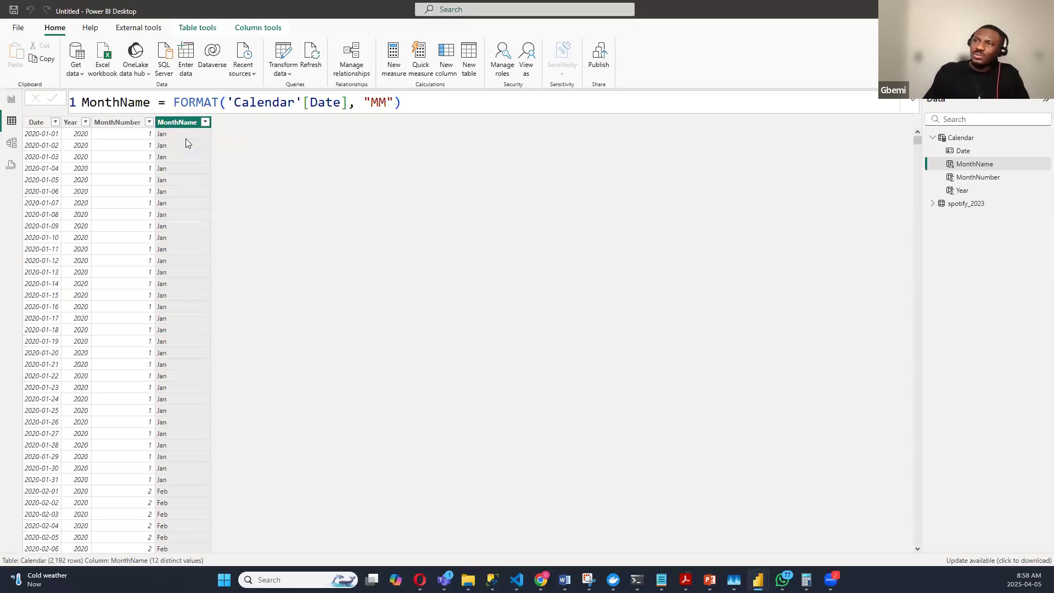
double_click(383, 103)
text(MMM)
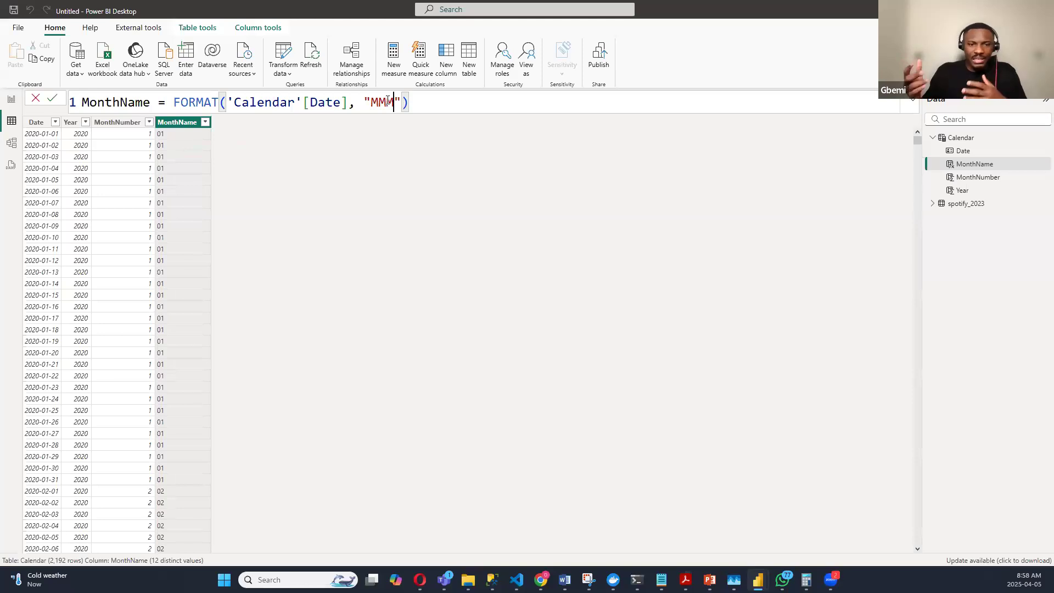
key(Return)
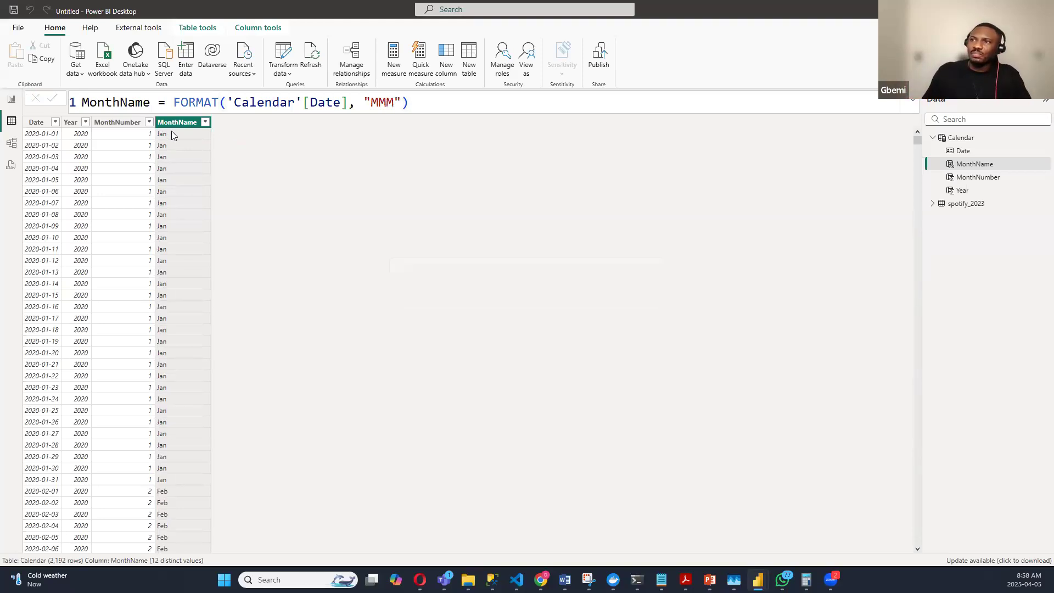
mouse_move(918, 138)
mouse_down()
mouse_move(909, 171)
mouse_move(917, 136)
mouse_up()
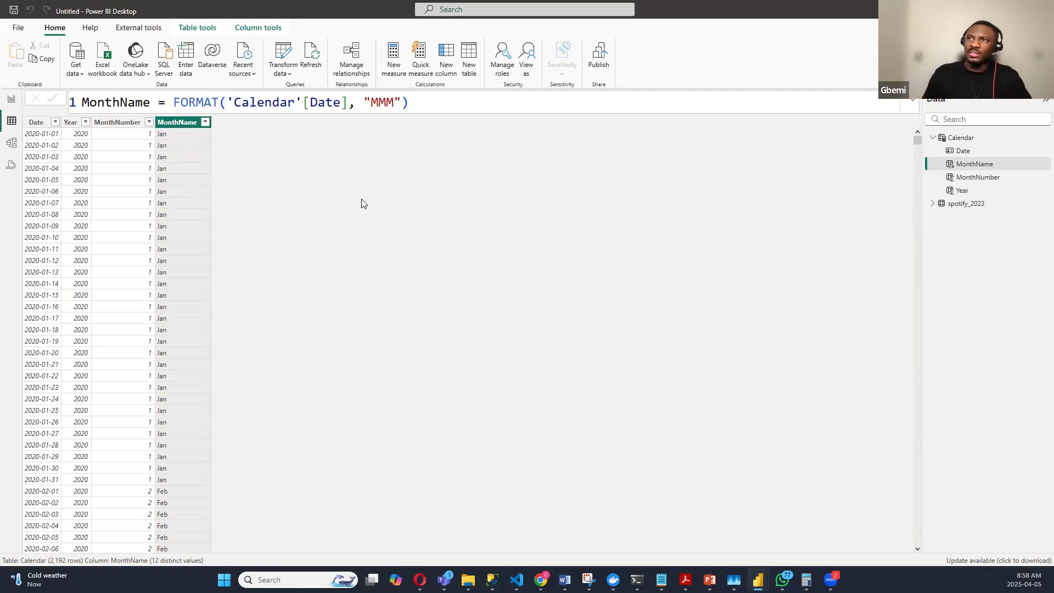
Step: Examine the fields of the spotify_2023 and Calendar tables in the model diagram, then return to the table data
click(12, 145)
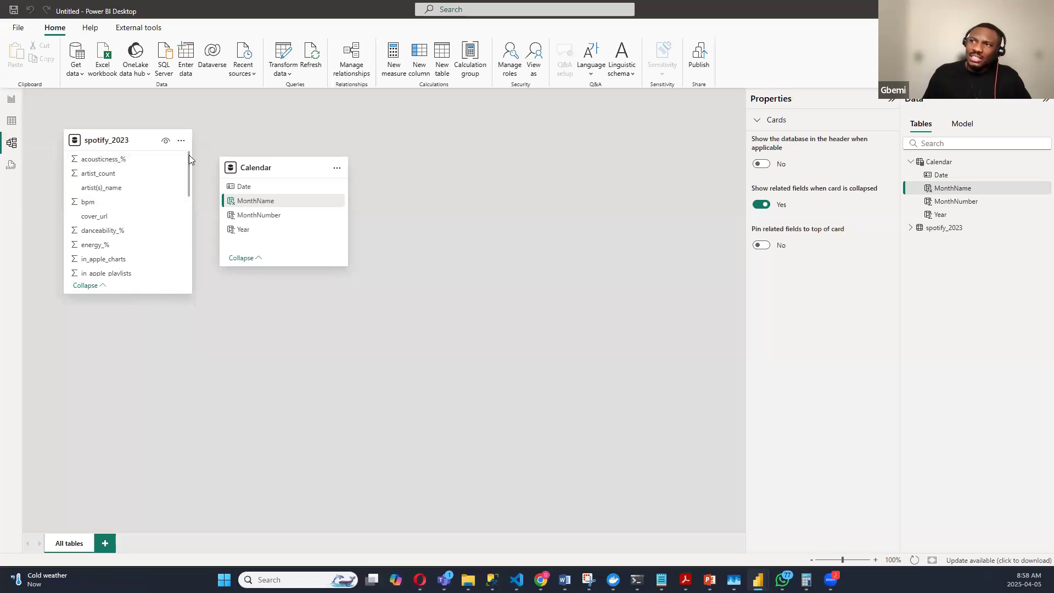
drag(188, 158, 188, 233)
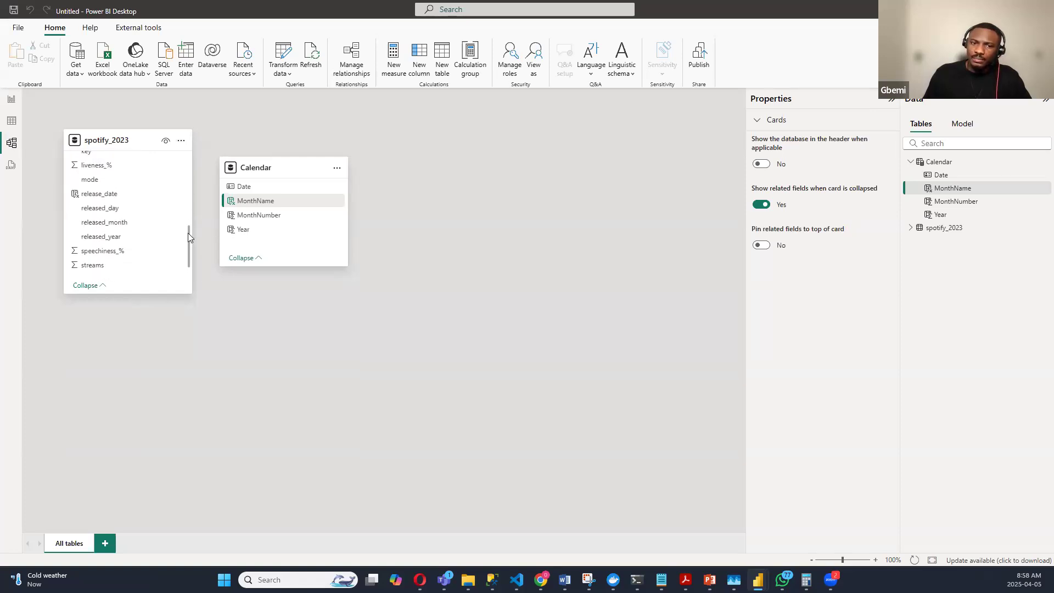
click(7, 130)
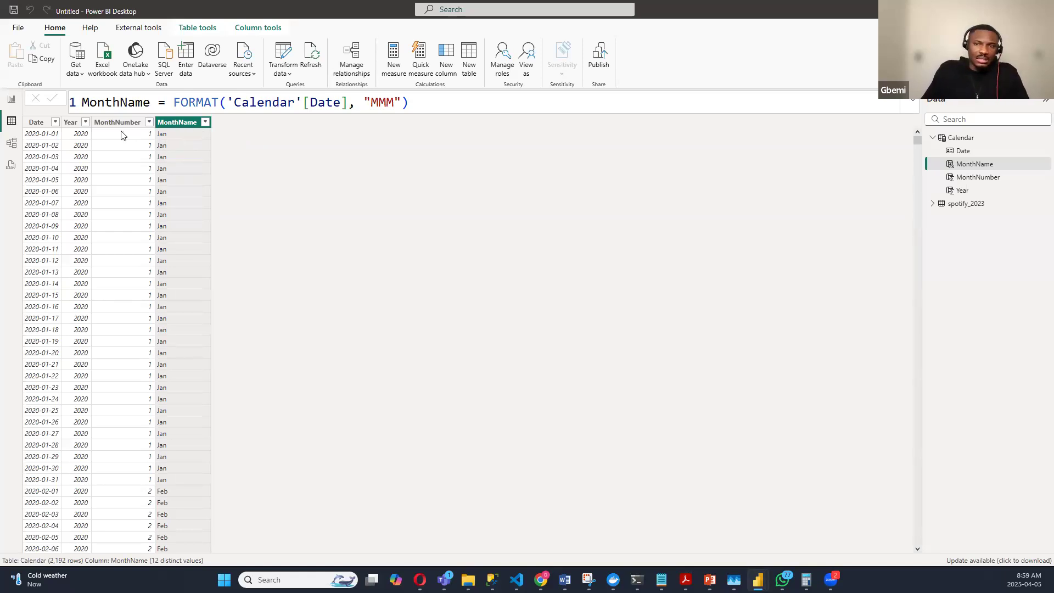
Step: Try the format code "DDD" in the MonthName formula, then set it back to "MMM" and commit it
click(414, 103)
drag(395, 104, 372, 103)
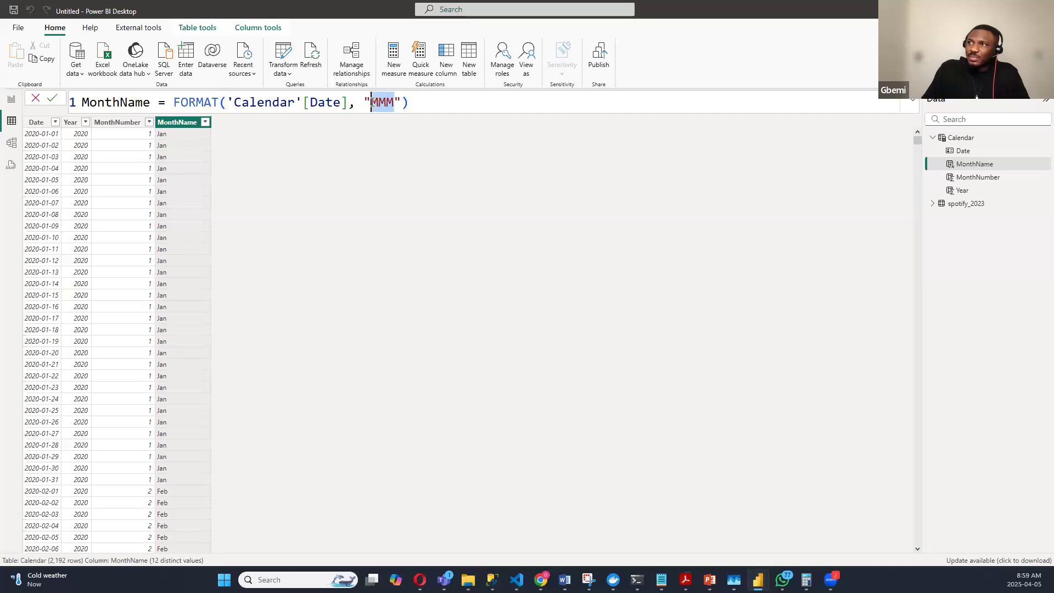
text(DDD)
key(Return)
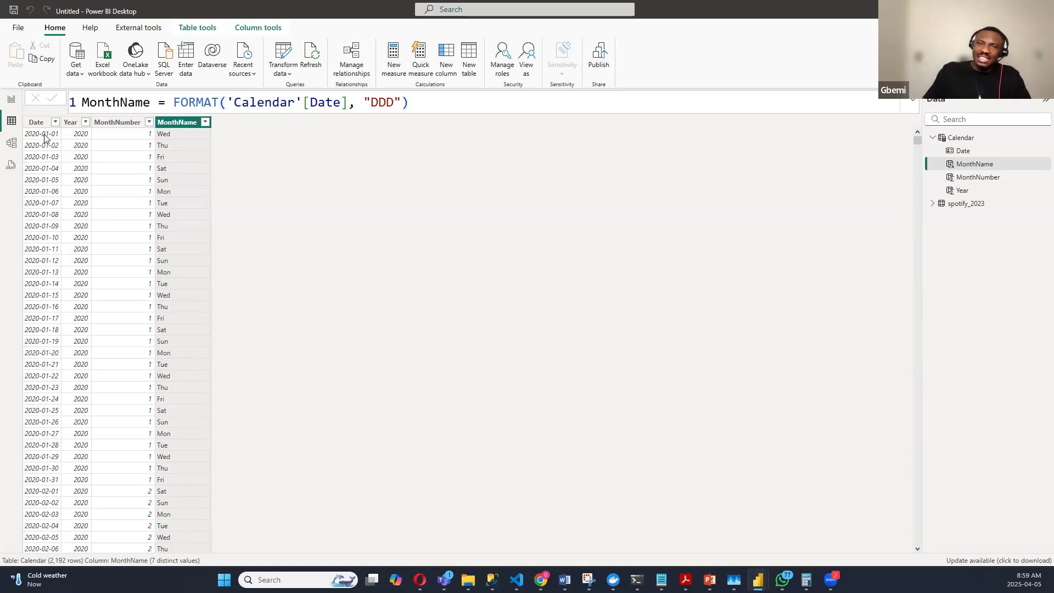
drag(394, 102, 366, 98)
text(MMM)
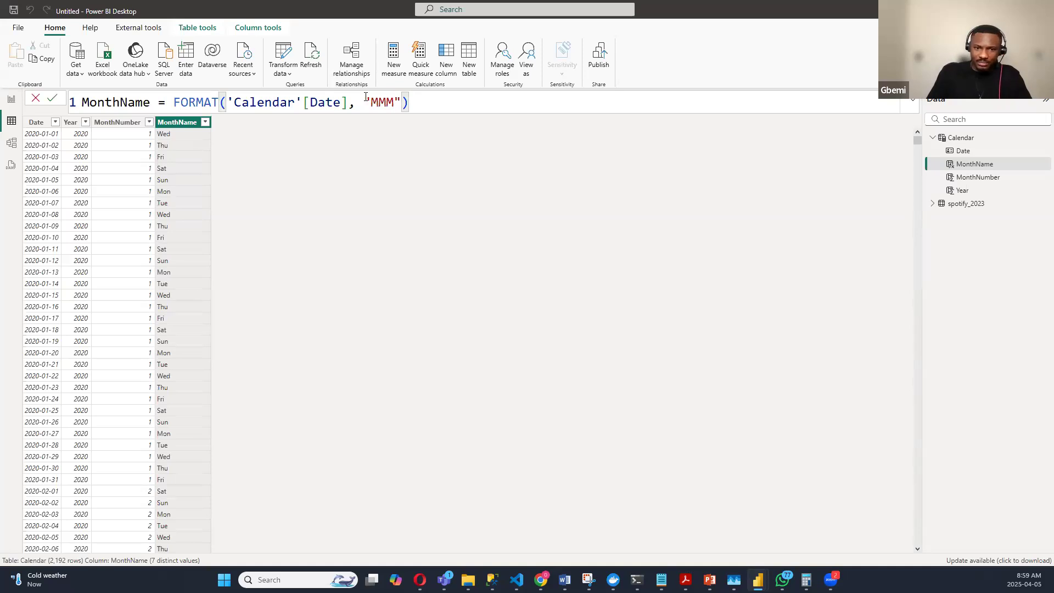
key(Return)
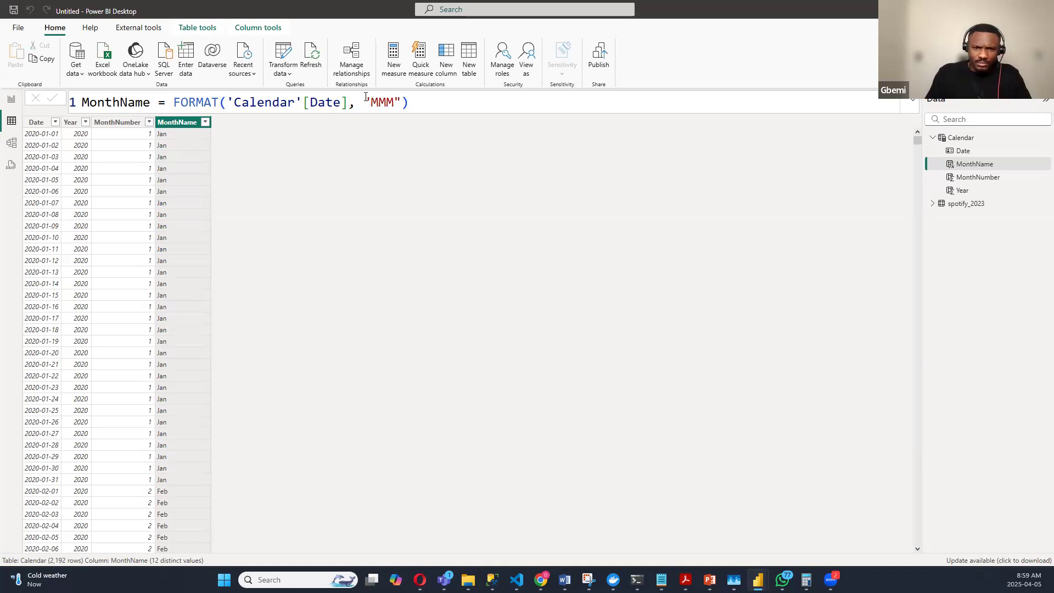
Step: Review the formulas and values of the Calendar table's Year, MonthNumber and MonthName columns
click(73, 122)
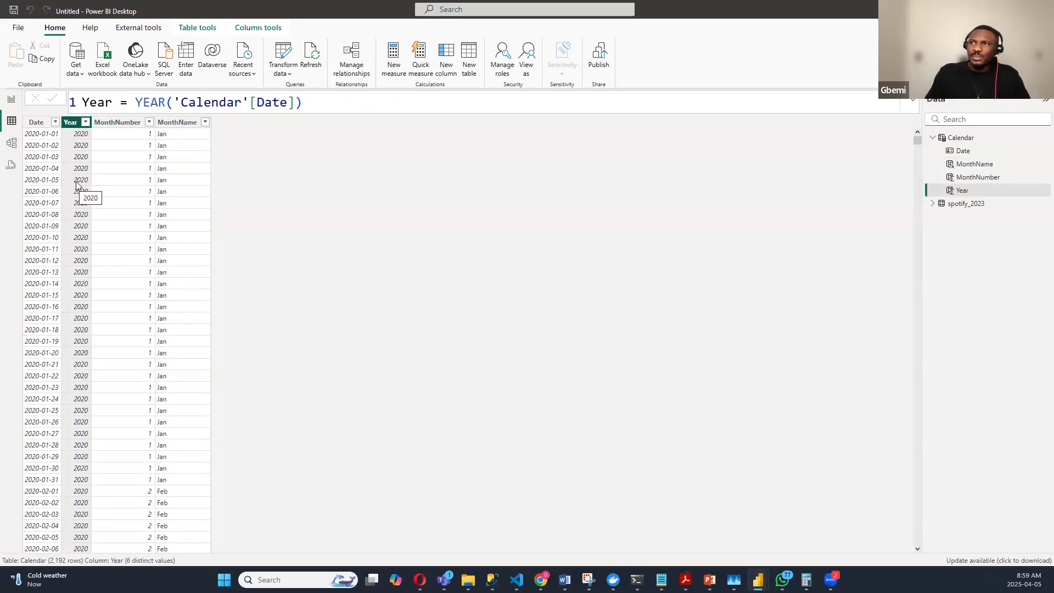
click(124, 124)
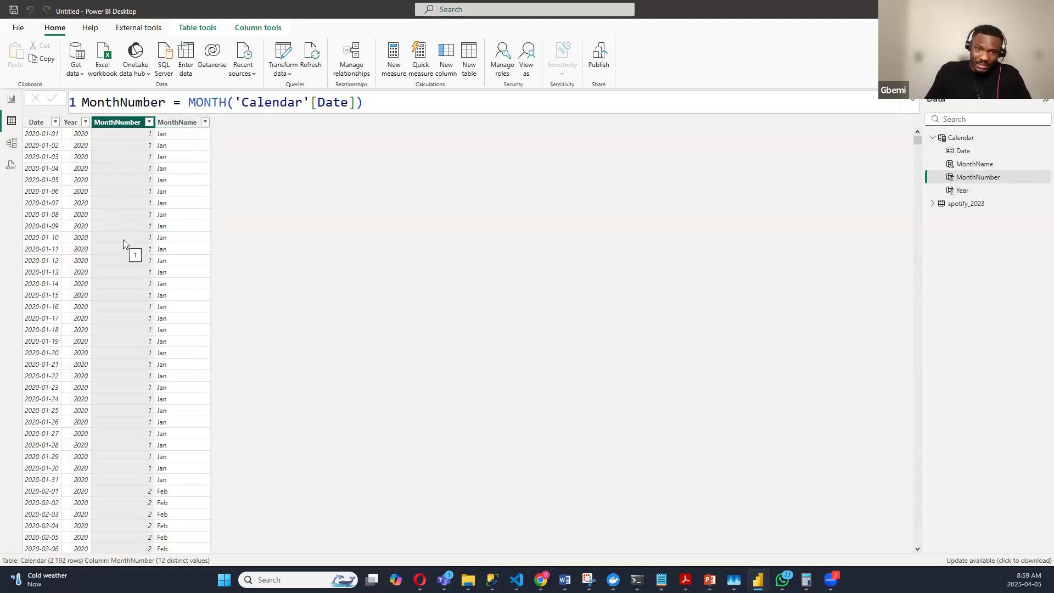
click(176, 122)
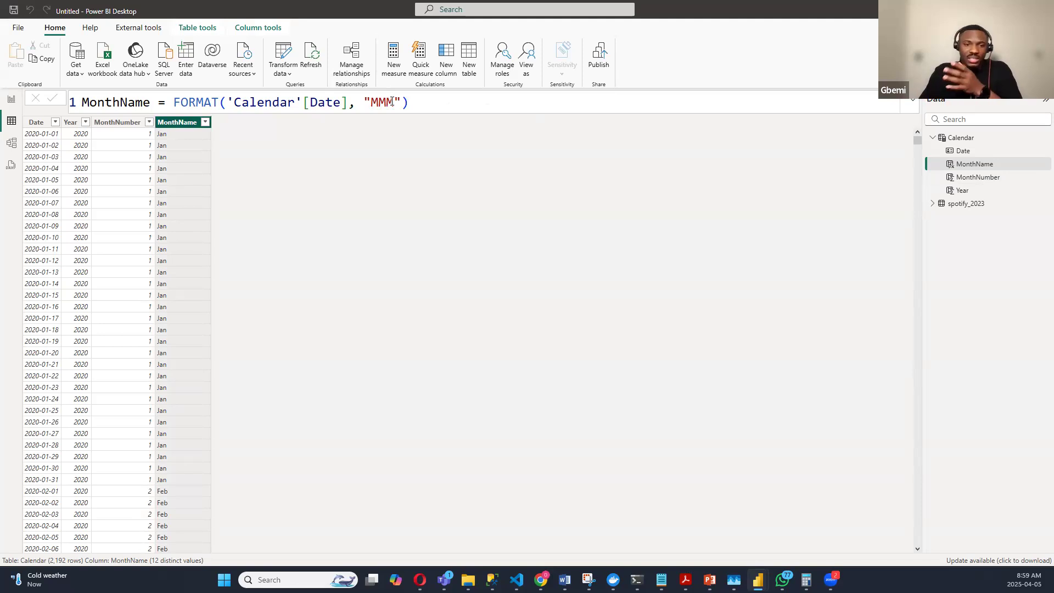
Step: In the model diagram, bring release_date into view in spotify_2023 and move the Calendar table farther away, level with spotify_2023
click(13, 146)
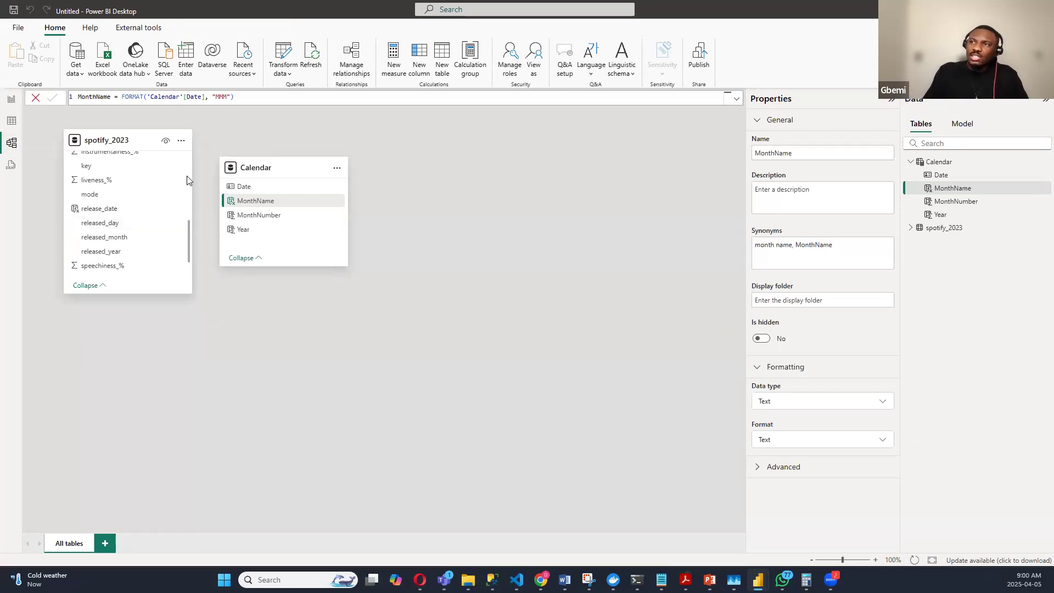
scroll(185, 187, up, 4)
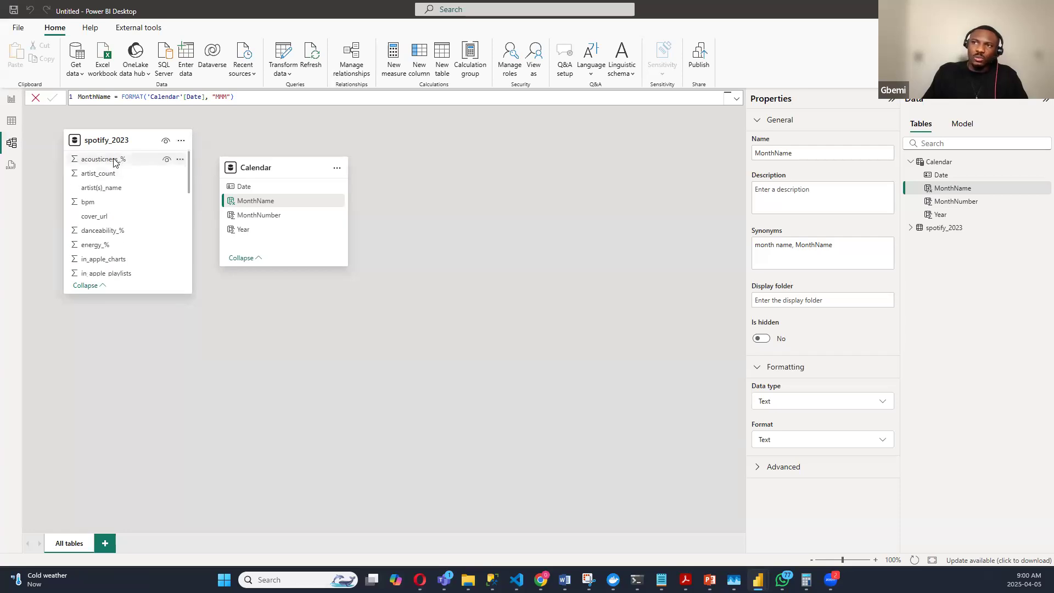
drag(188, 162, 185, 233)
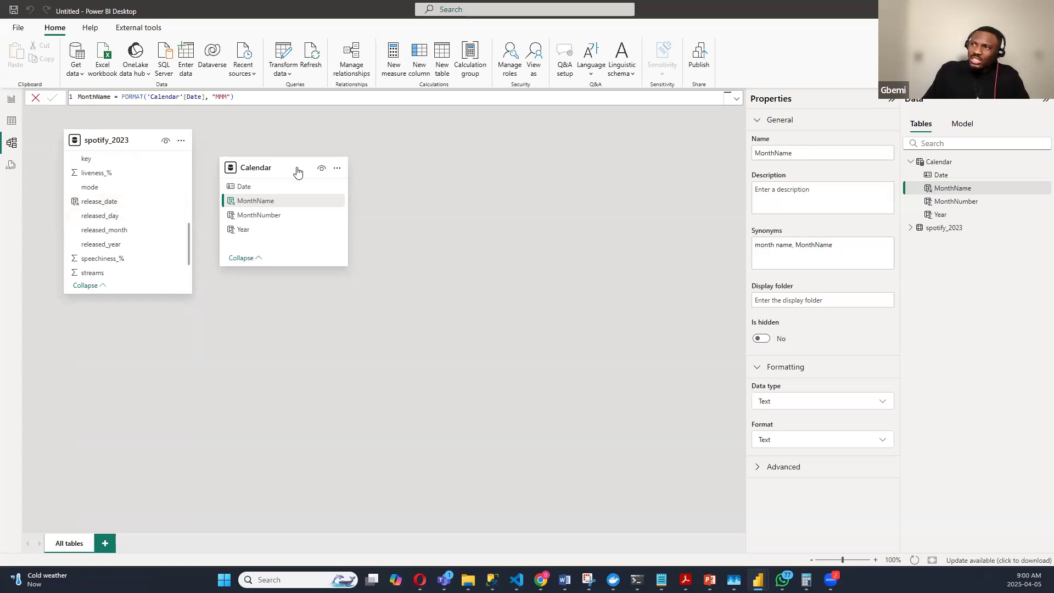
drag(386, 137, 386, 138)
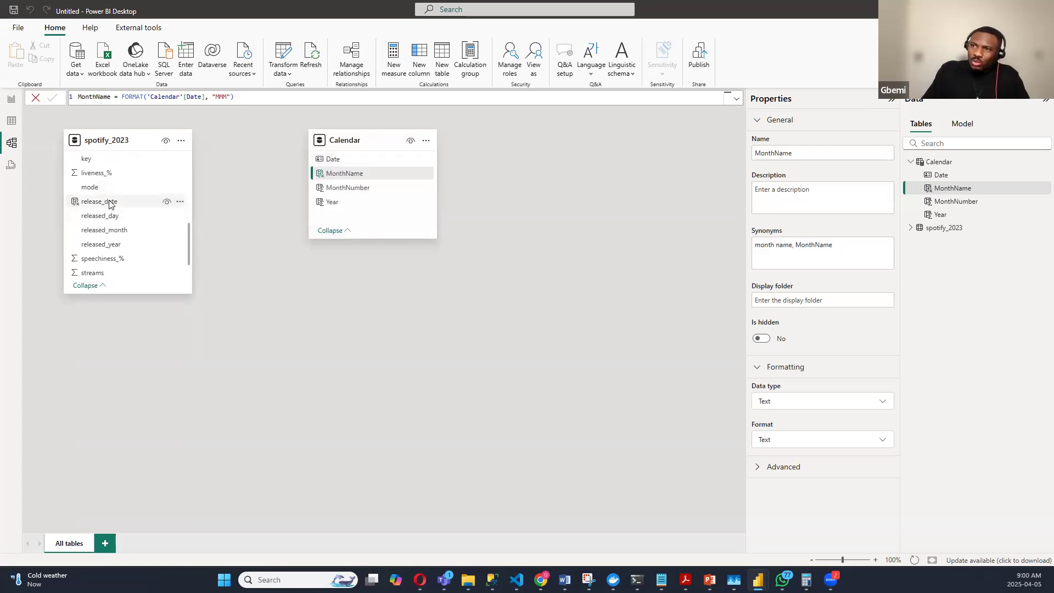
Step: Try relating spotify_2023's release_date to Calendar's Date, cancel the new relationship and look at the report and table views
drag(110, 203, 377, 160)
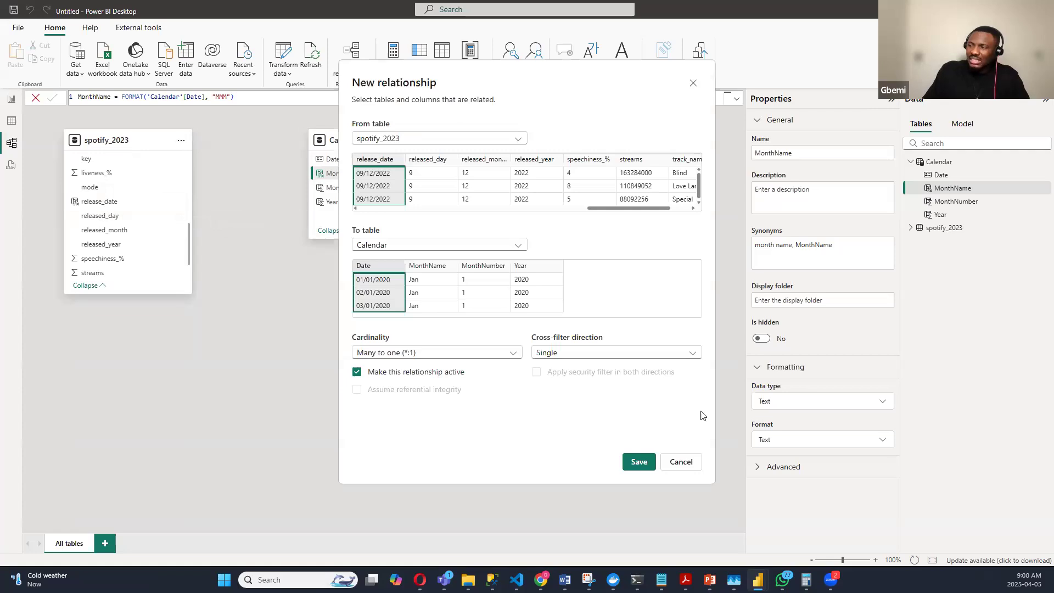
click(682, 462)
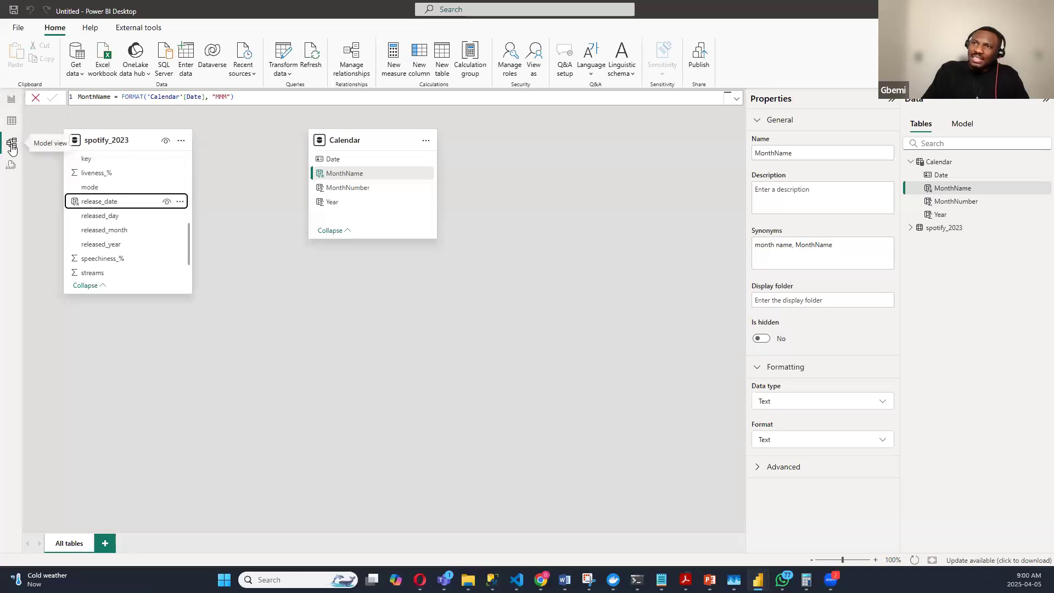
click(10, 102)
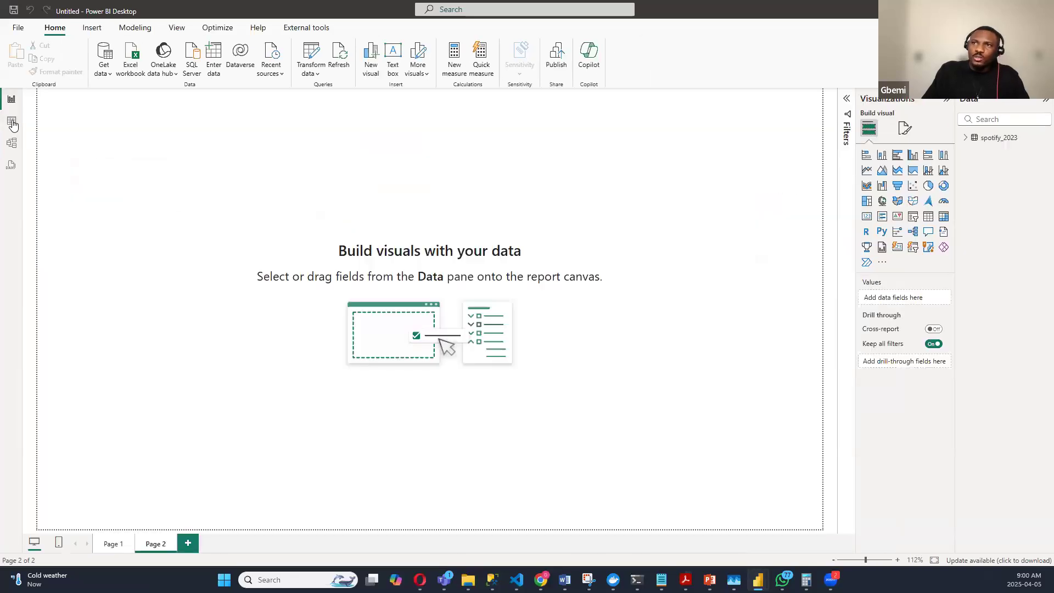
click(12, 123)
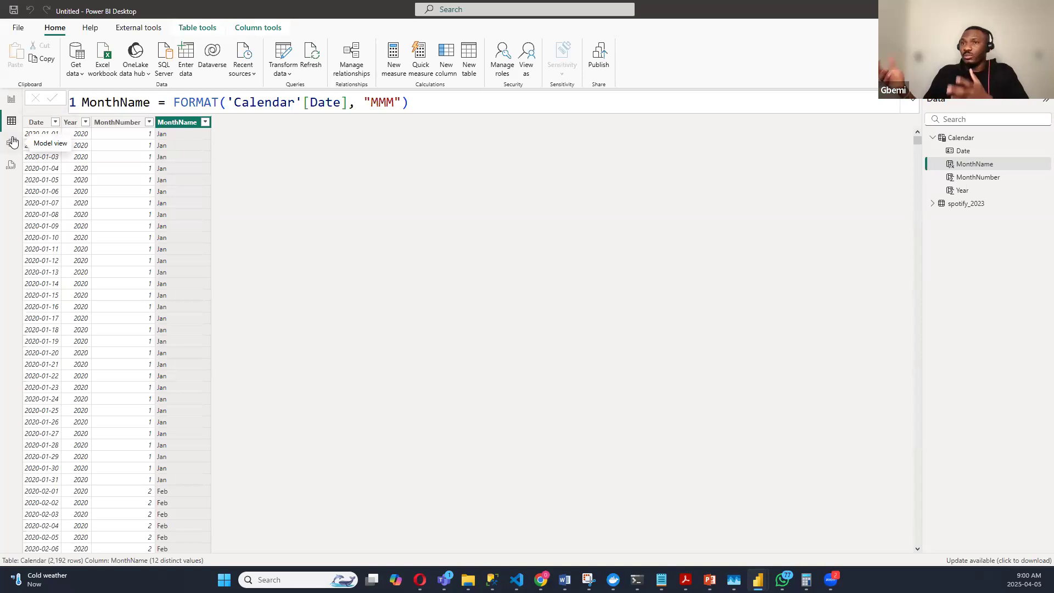
Step: Create and save an active many-to-one relationship from spotify_2023's release_date to Calendar's Date in the model diagram
click(13, 144)
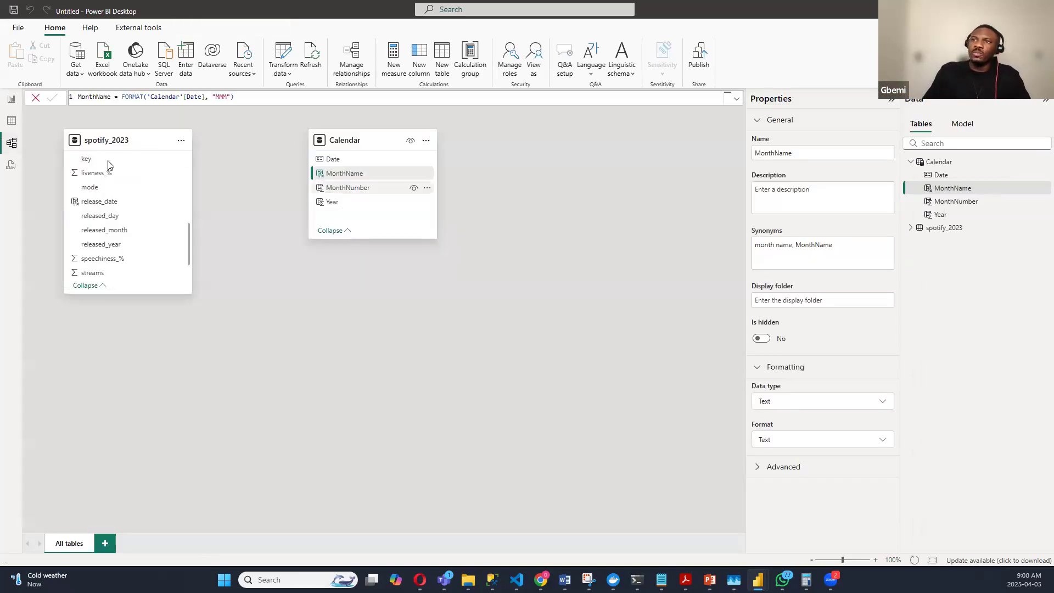
drag(189, 232, 174, 113)
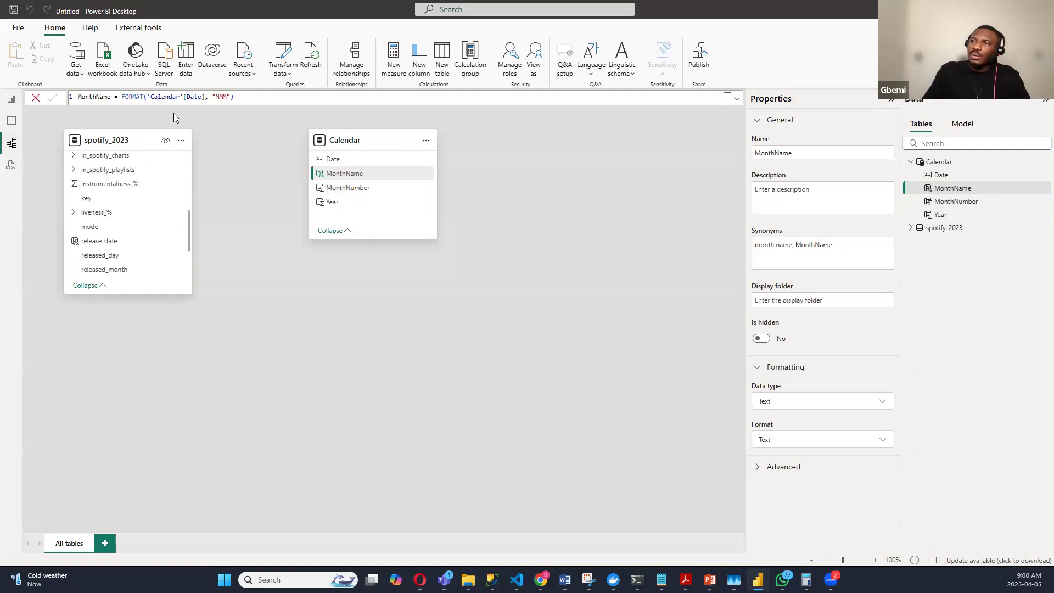
drag(189, 157, 187, 251)
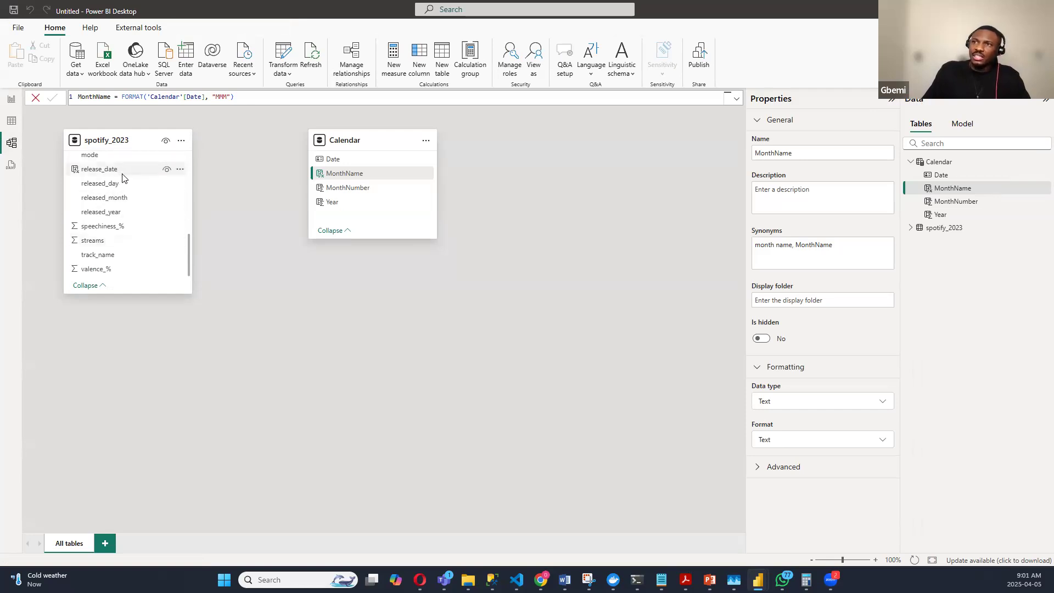
drag(122, 172, 378, 158)
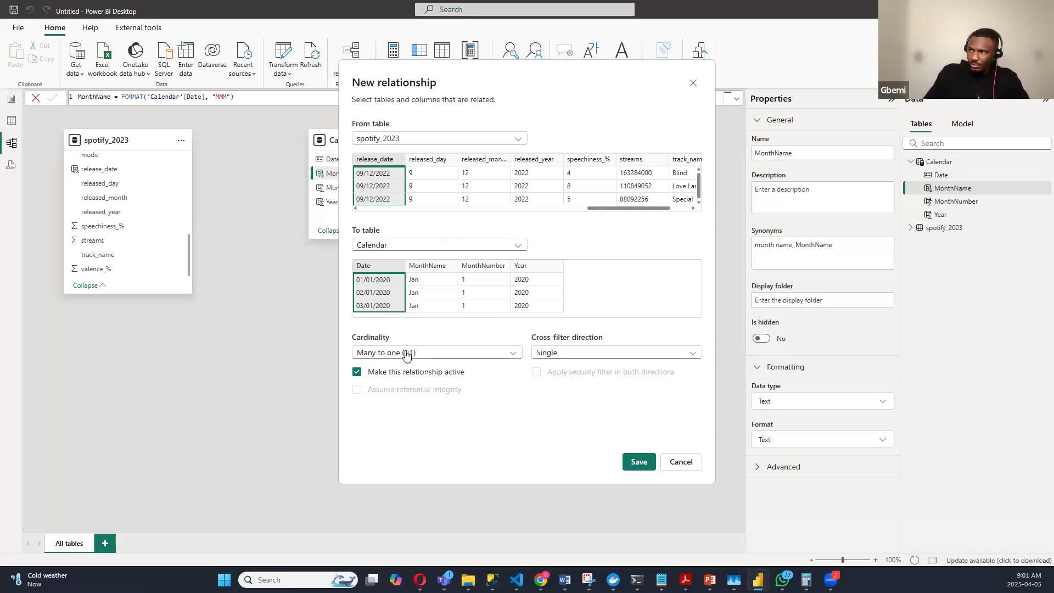
click(638, 462)
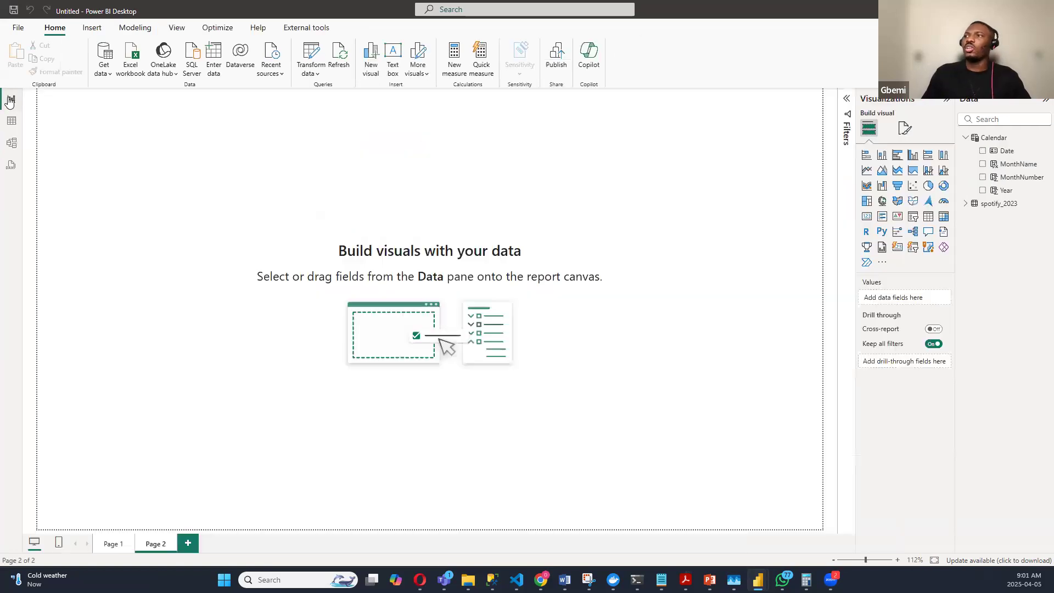
Step: Collapse the Calendar table's field list in the report view of Page 2
click(10, 99)
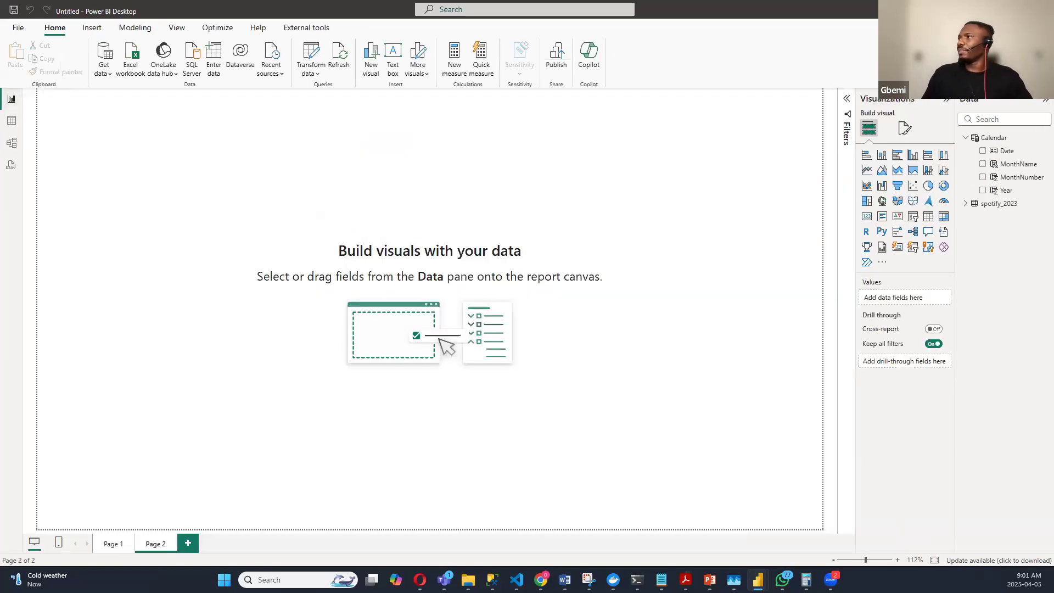
click(966, 138)
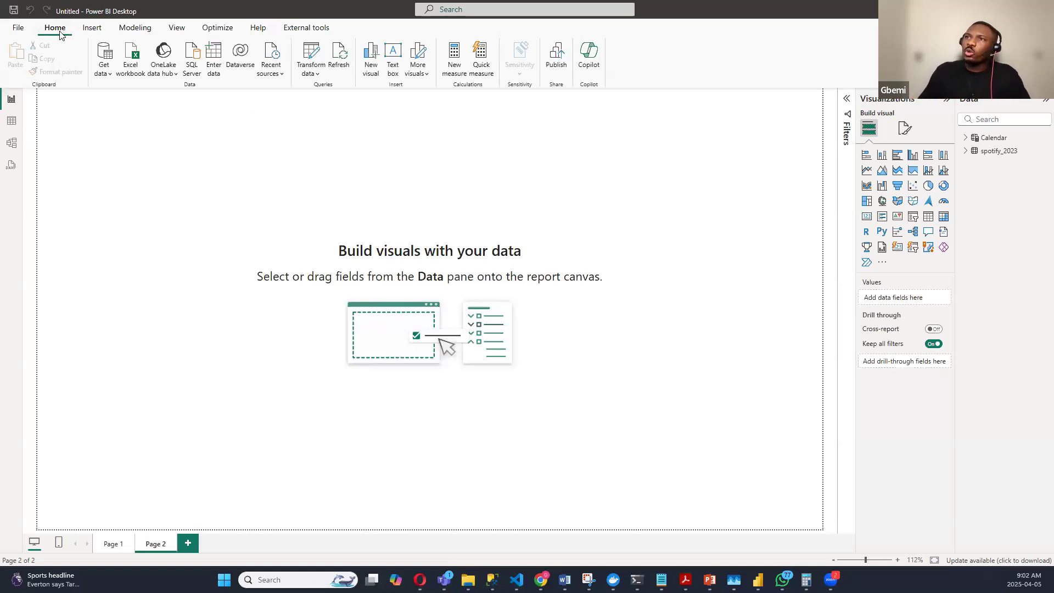
click(214, 66)
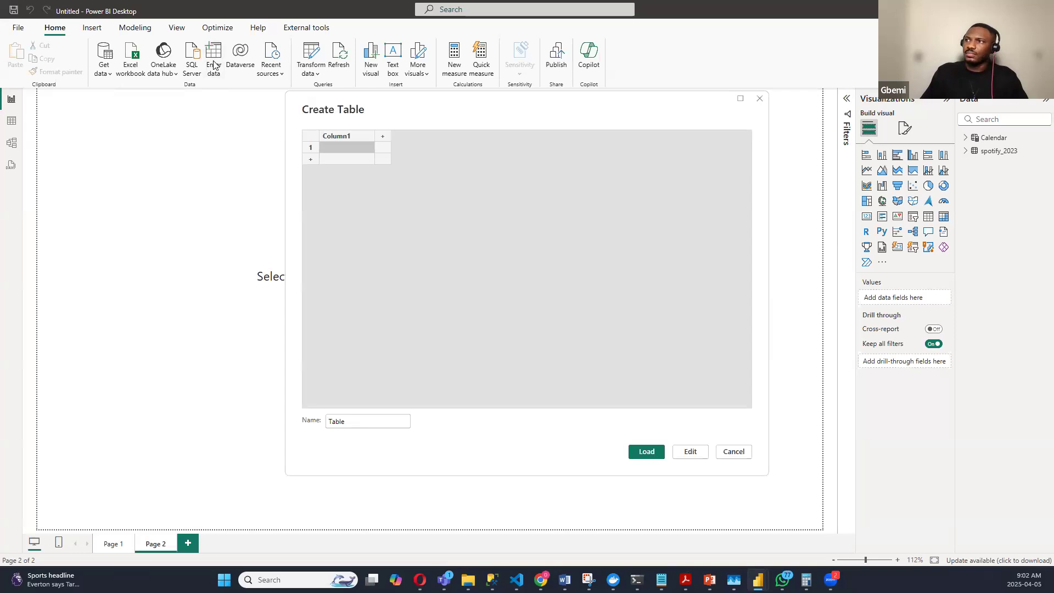
click(760, 99)
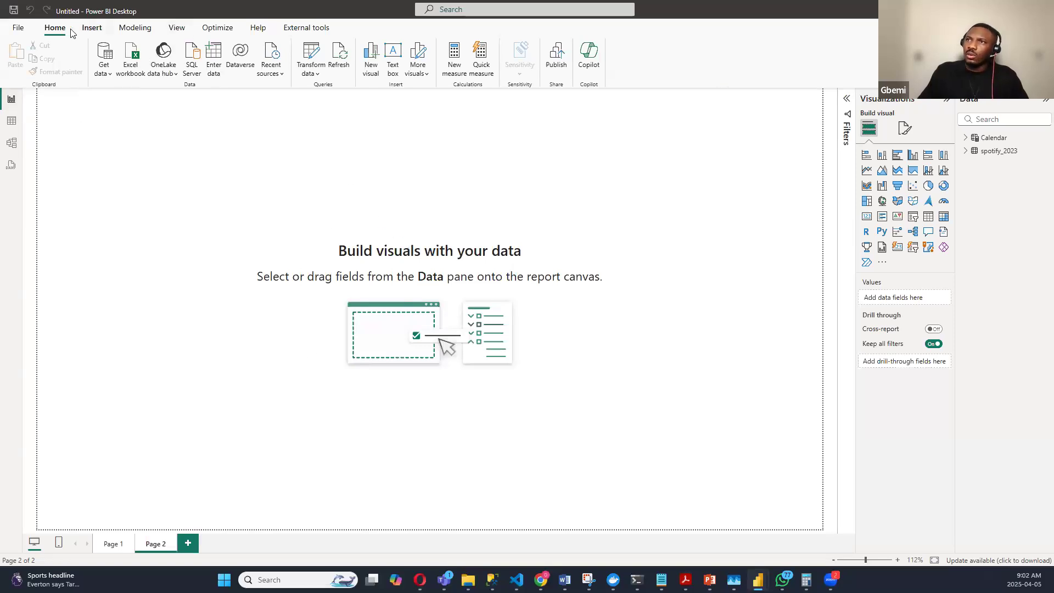
Step: Create a manually entered blank table named #Measures and load it into the model
click(214, 57)
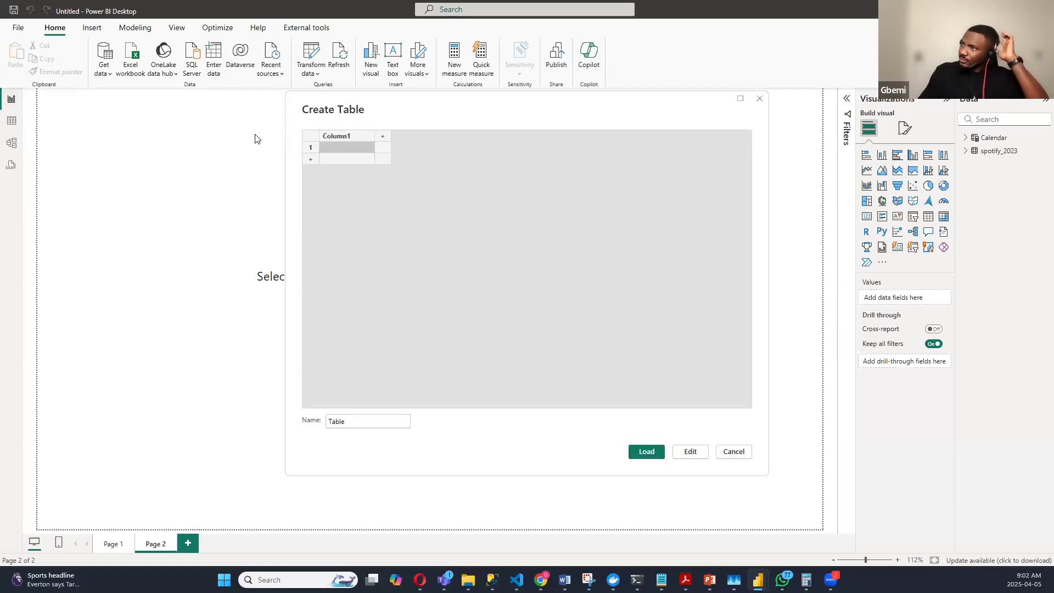
click(379, 421)
drag(360, 420, 317, 418)
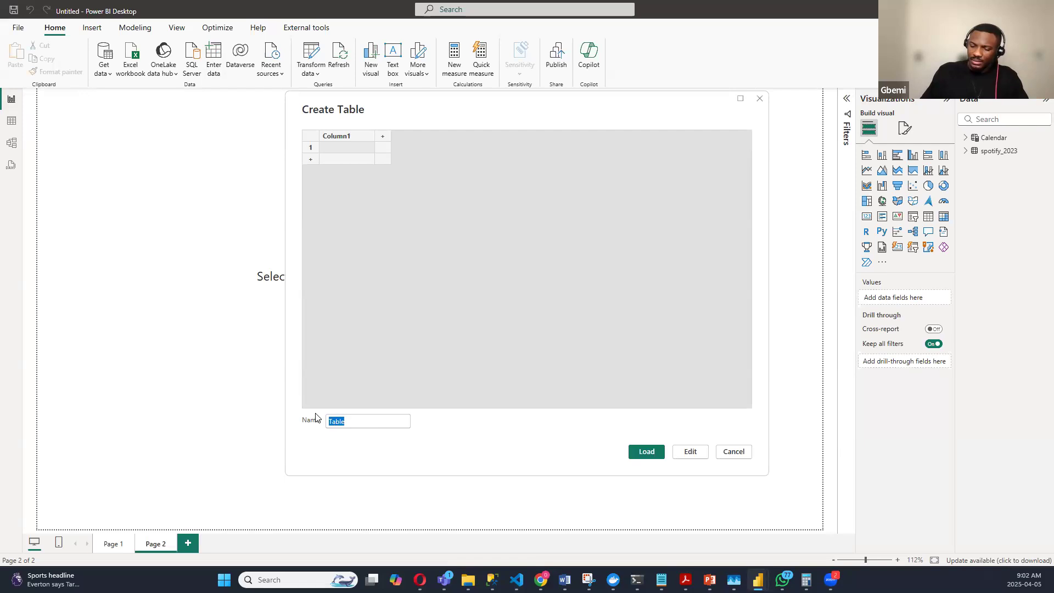
key(BackSpace)
text(#)
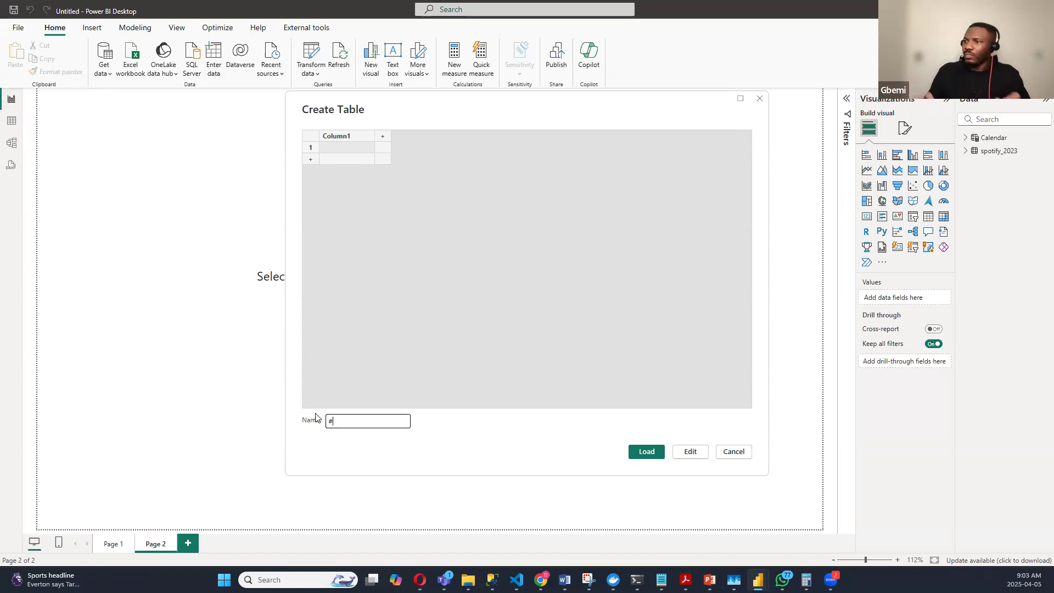
text(mEAS)
key(BackSpace)
key(BackSpace)
key(BackSpace)
key(BackSpace)
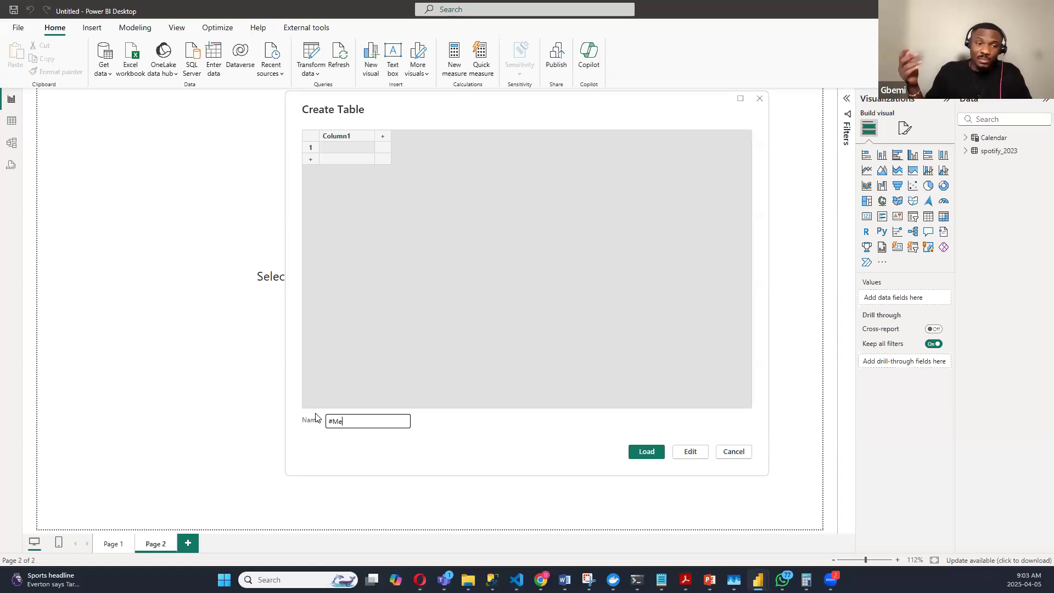
text(res)
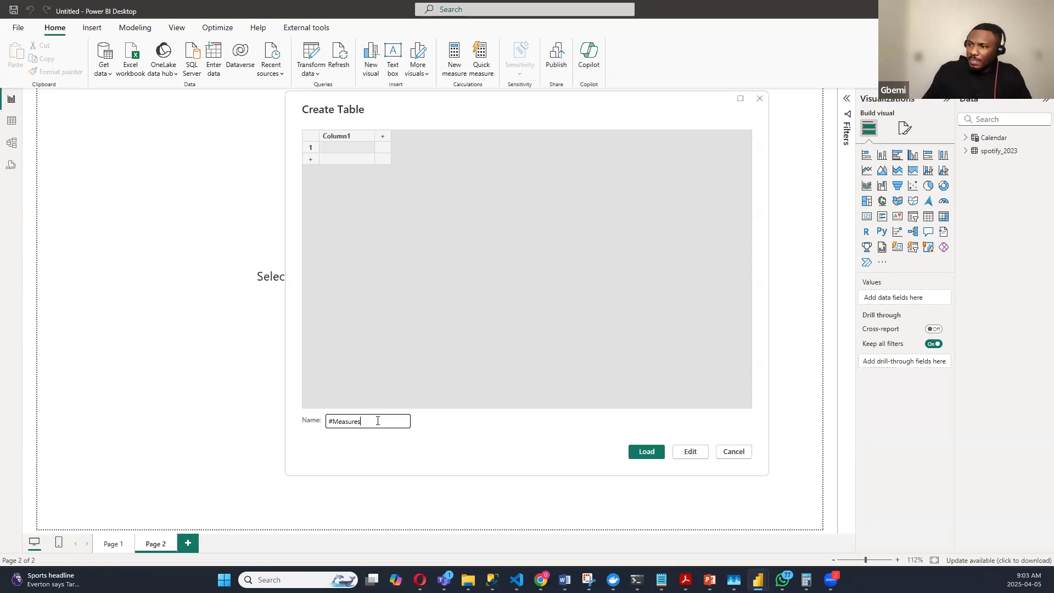
click(648, 452)
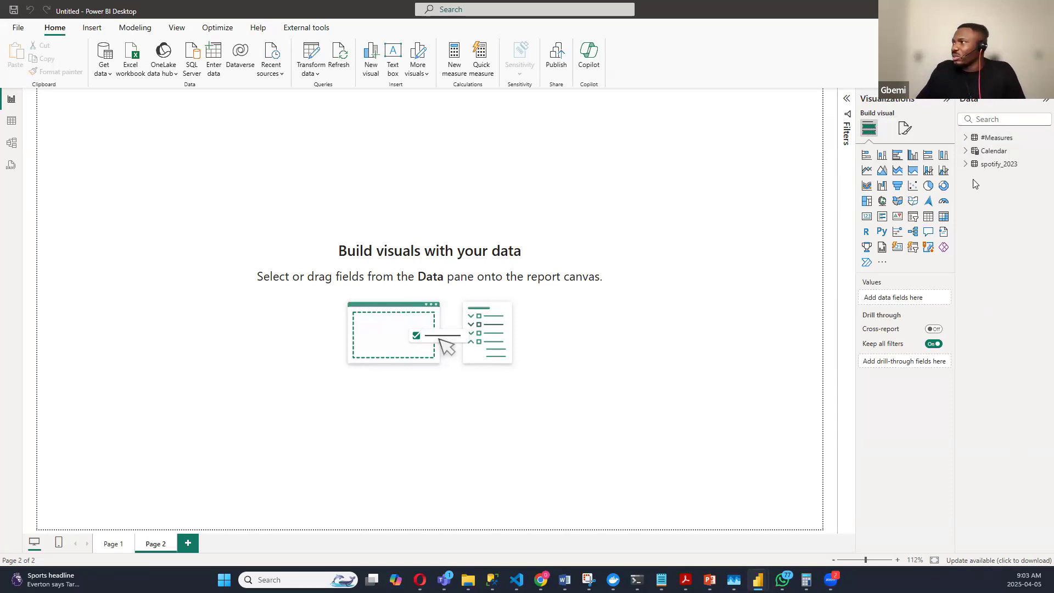
mouse_move(977, 141)
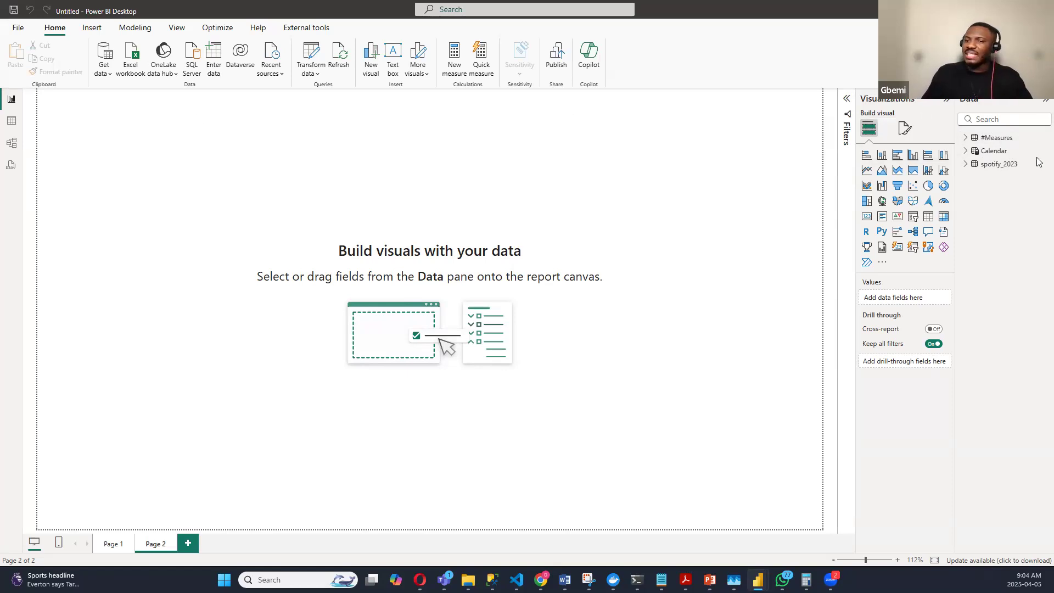
right_click(1004, 139)
click(743, 152)
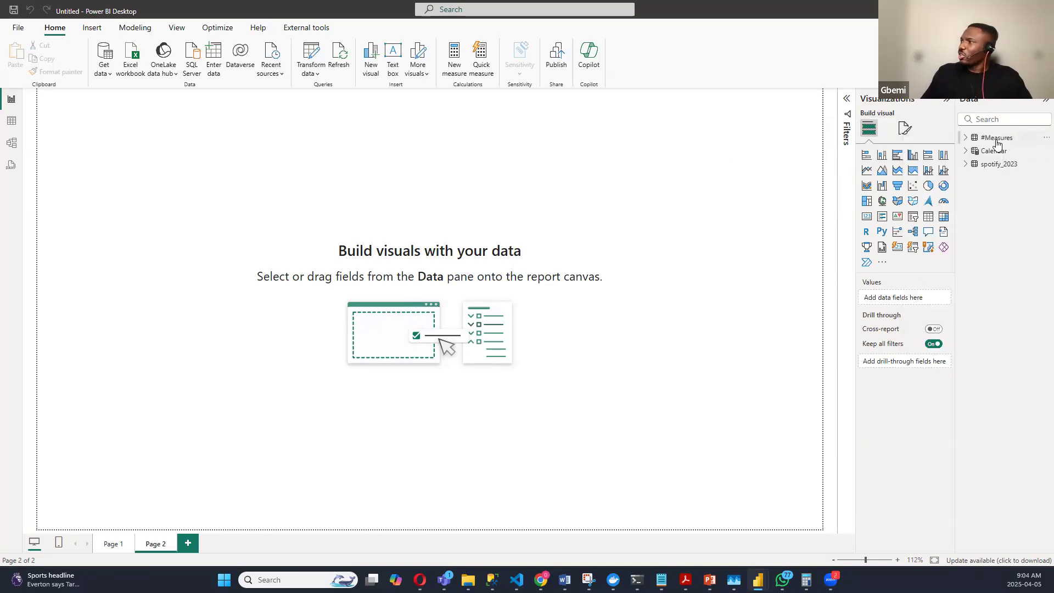
right_click(999, 141)
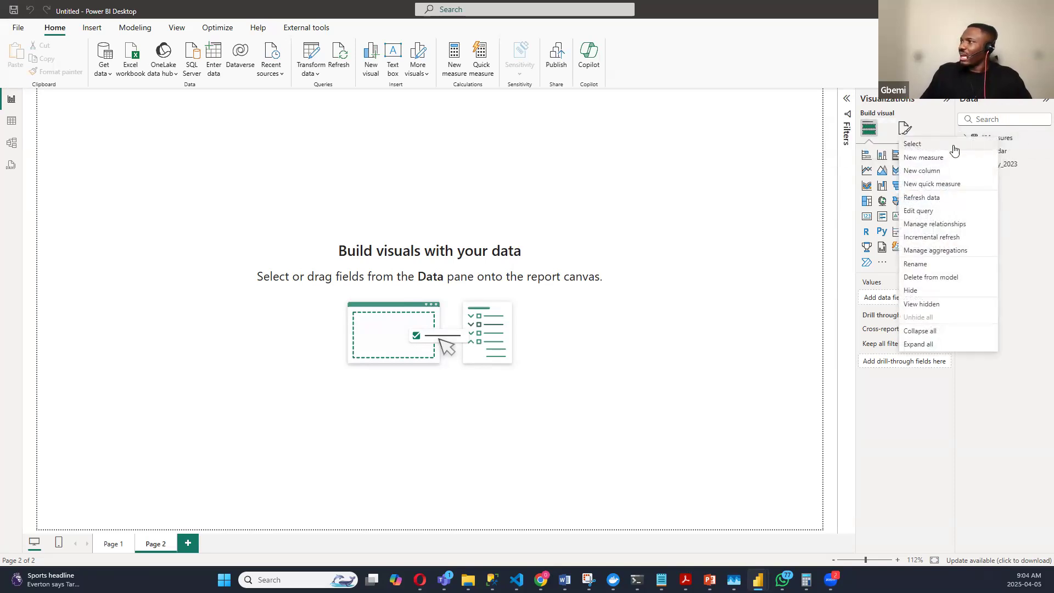
key(Escape)
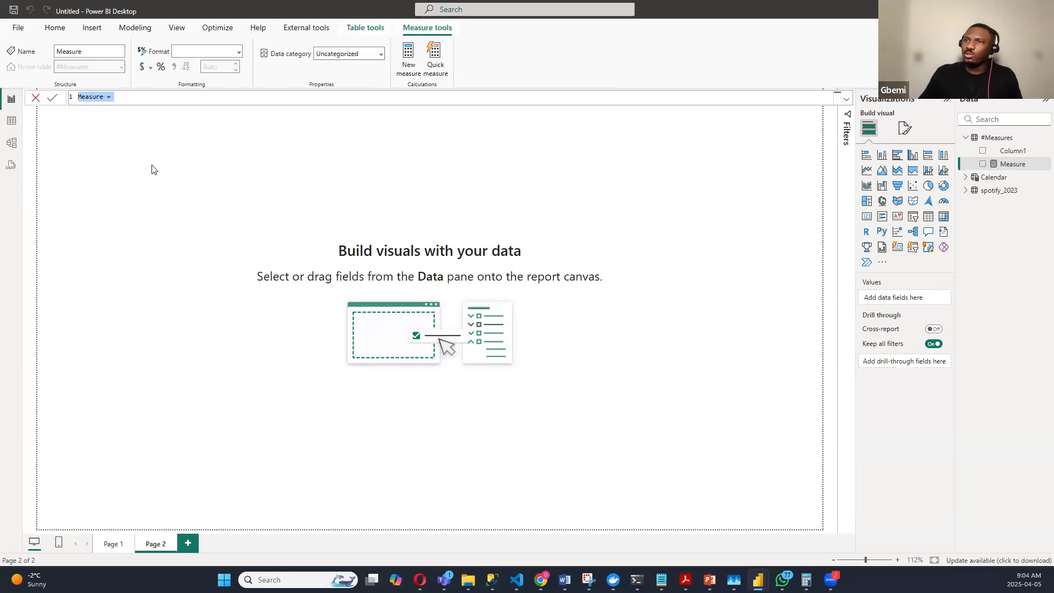
Step: Examine the rows and columns of the spotify_2023 table, and return to the report canvas
click(12, 123)
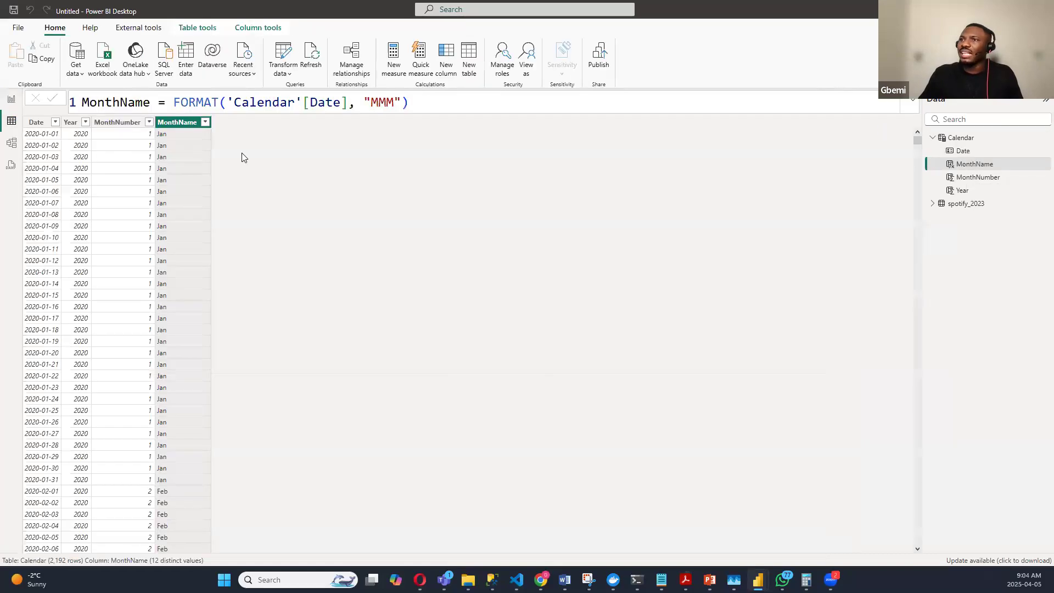
click(972, 230)
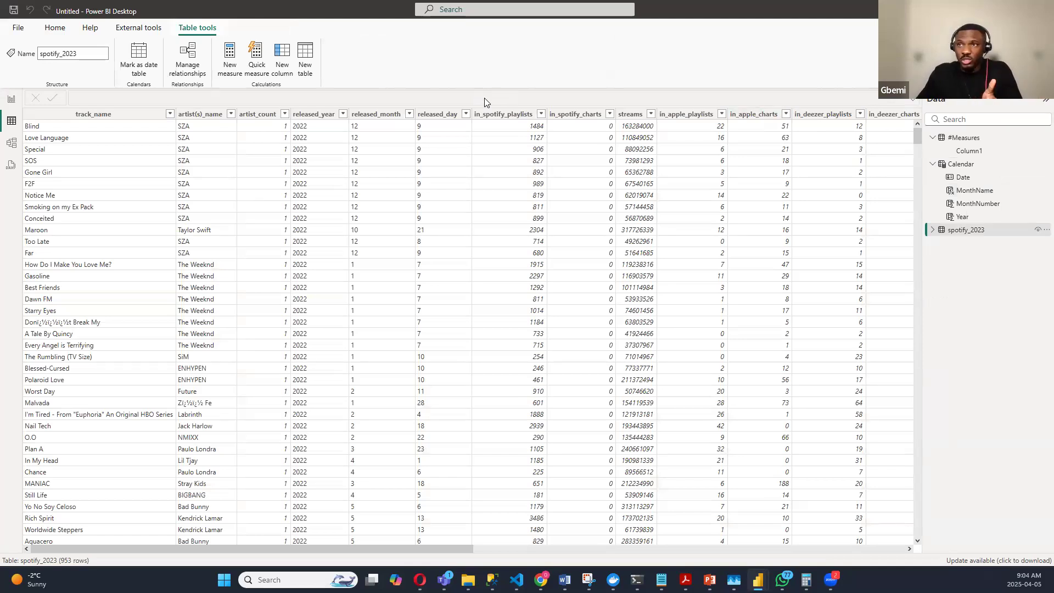
click(11, 99)
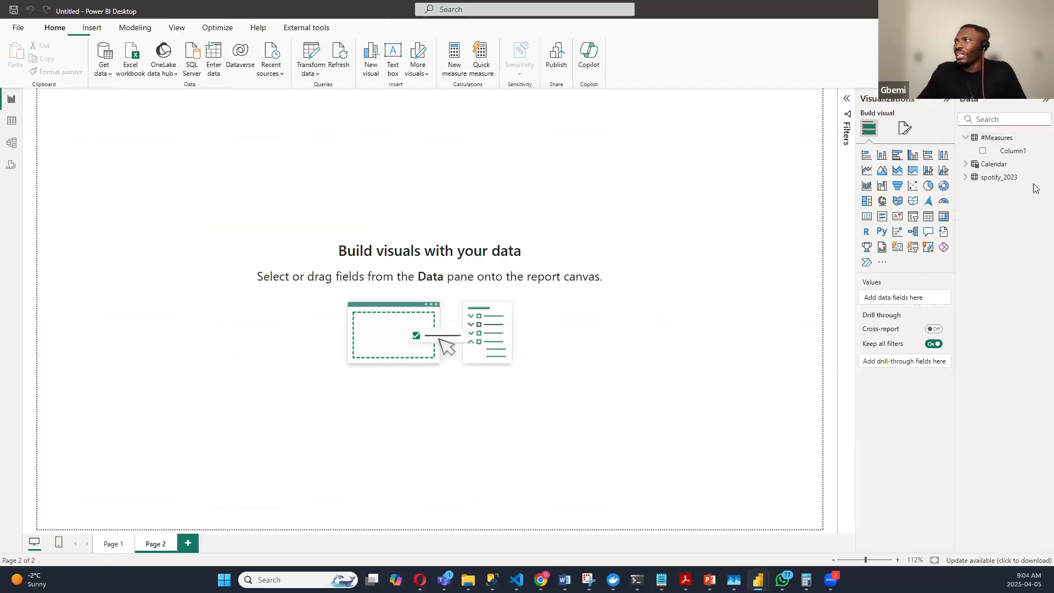
Step: Create a new measure in the #Measures table and name it Tracks
right_click(1000, 139)
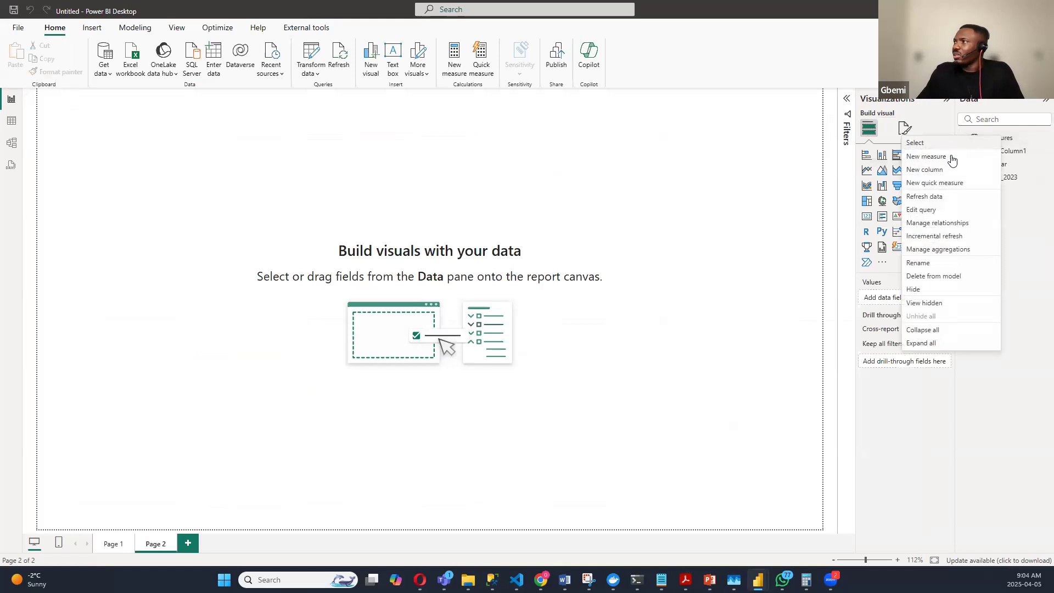
click(933, 159)
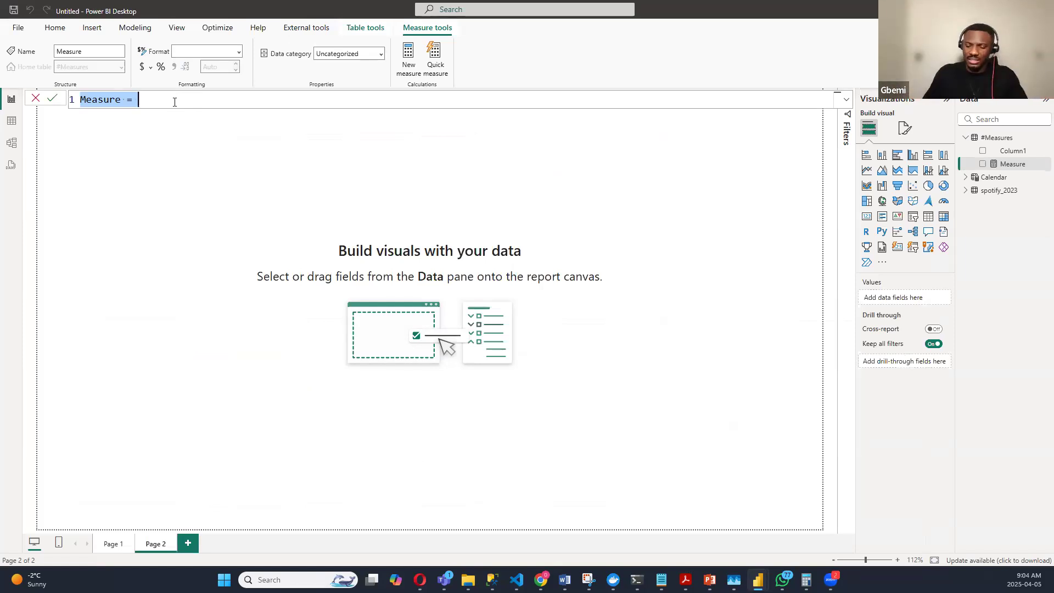
key(BackSpace)
text(Tracks)
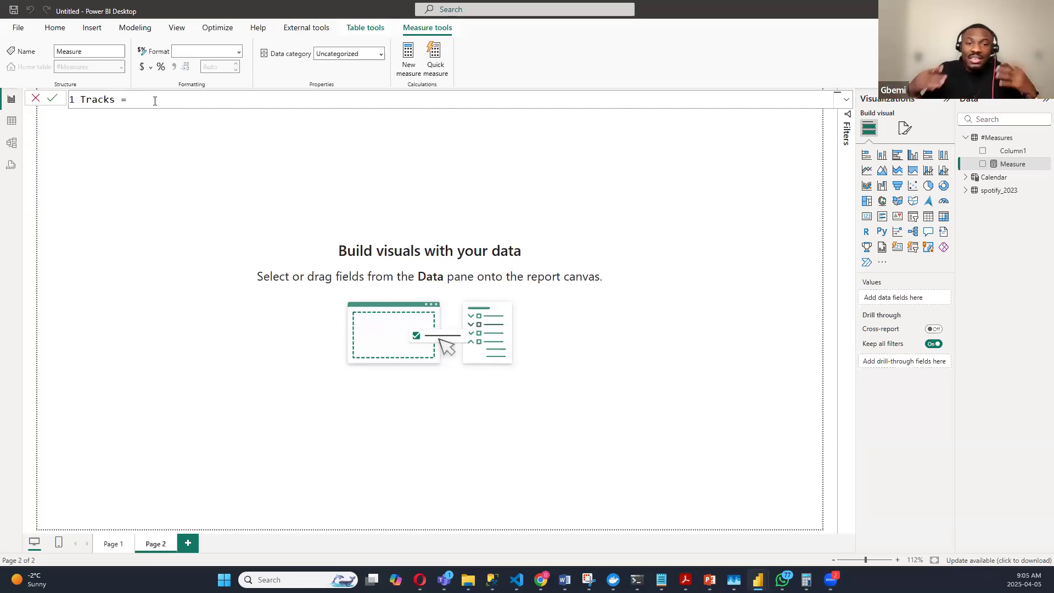
Step: Begin the formula of the Tracks measure with the COUNT function
text(count)
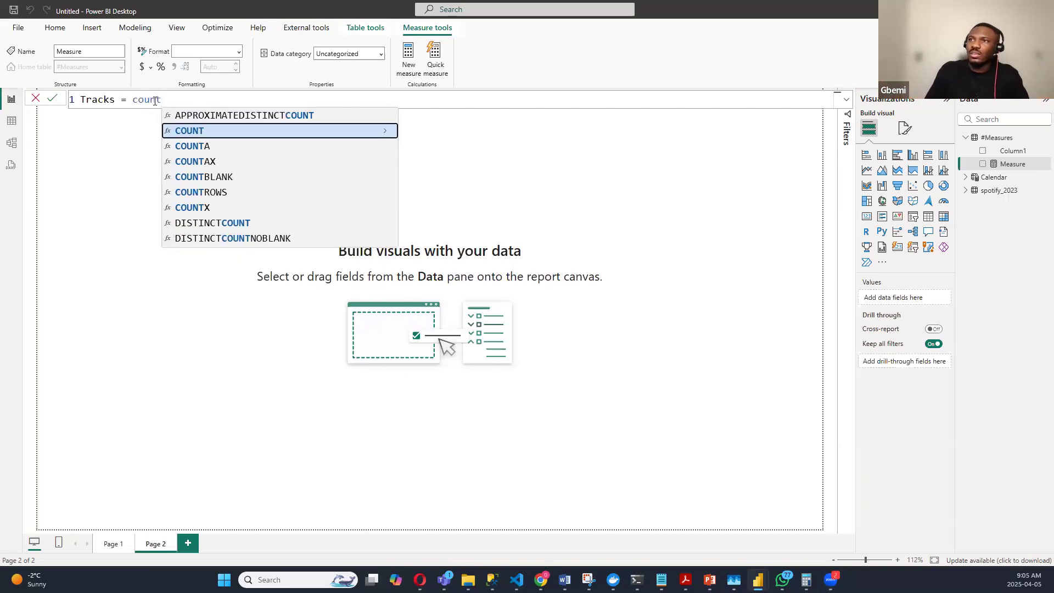
key(Tab)
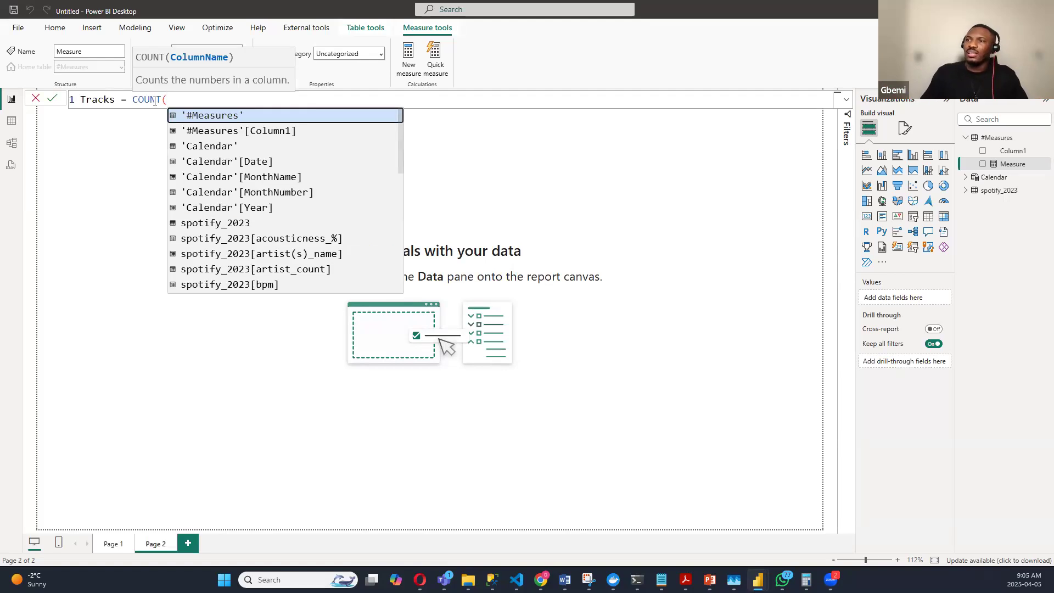
key(BackSpace)
key(BackSpace)
key(BackSpace)
key(BackSpace)
key(BackSpace)
key(BackSpace)
text(count)
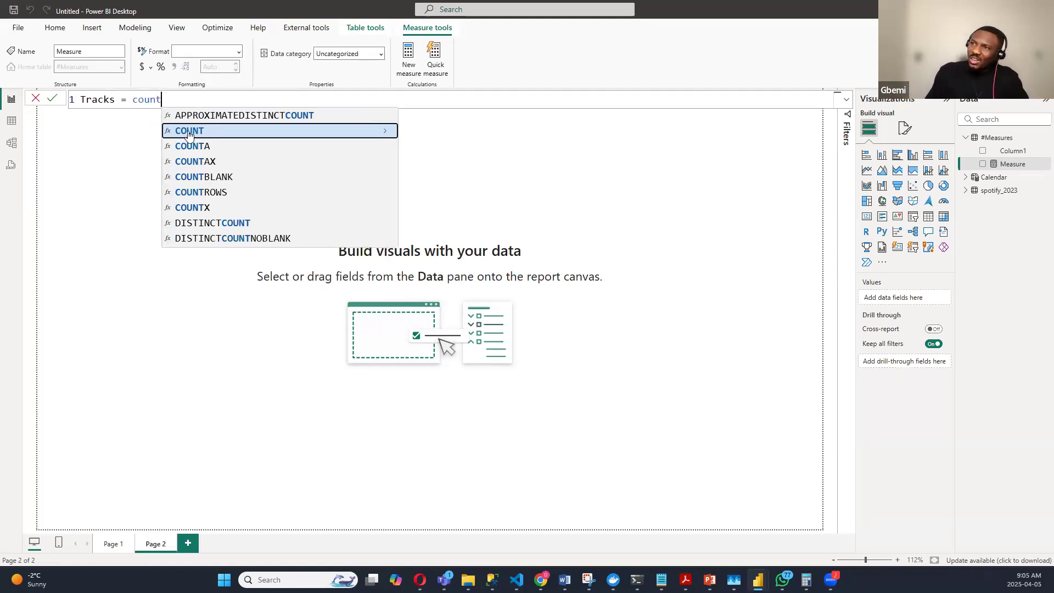
click(234, 131)
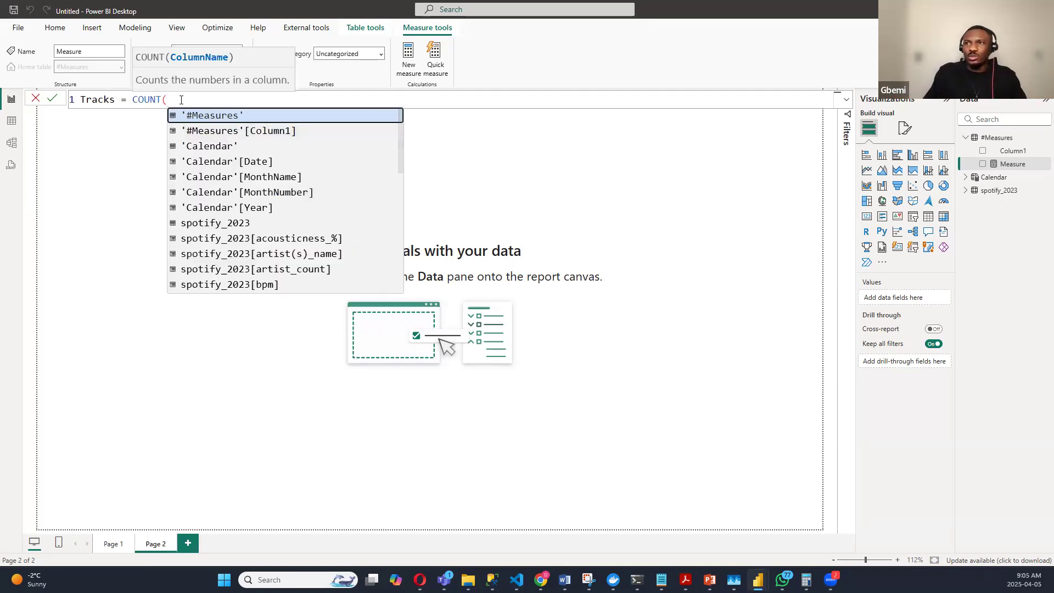
key(BackSpace)
key(BackSpace)
key(BackSpace)
key(BackSpace)
key(BackSpace)
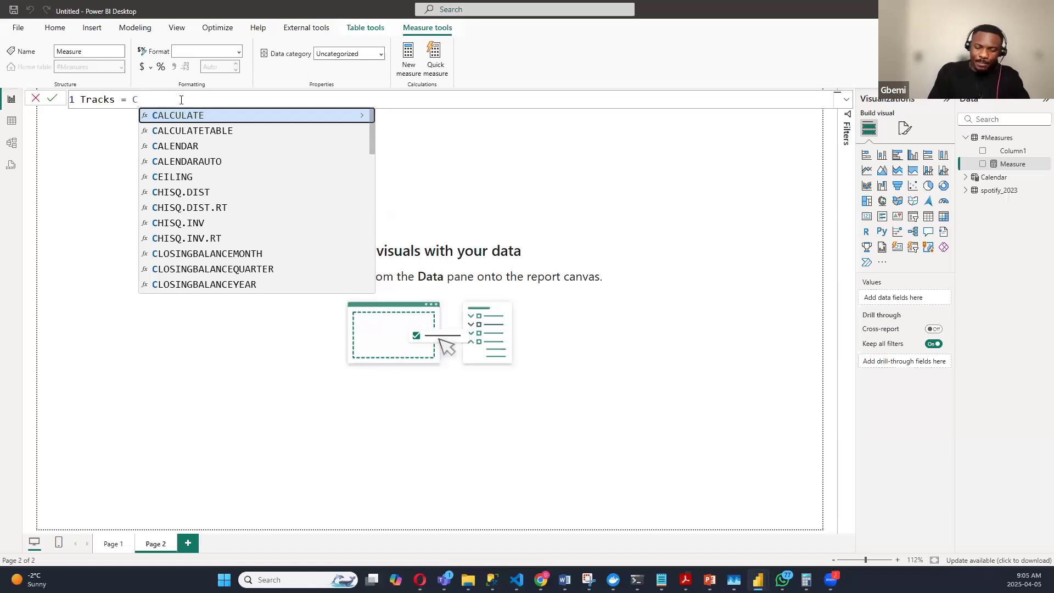
text(ount)
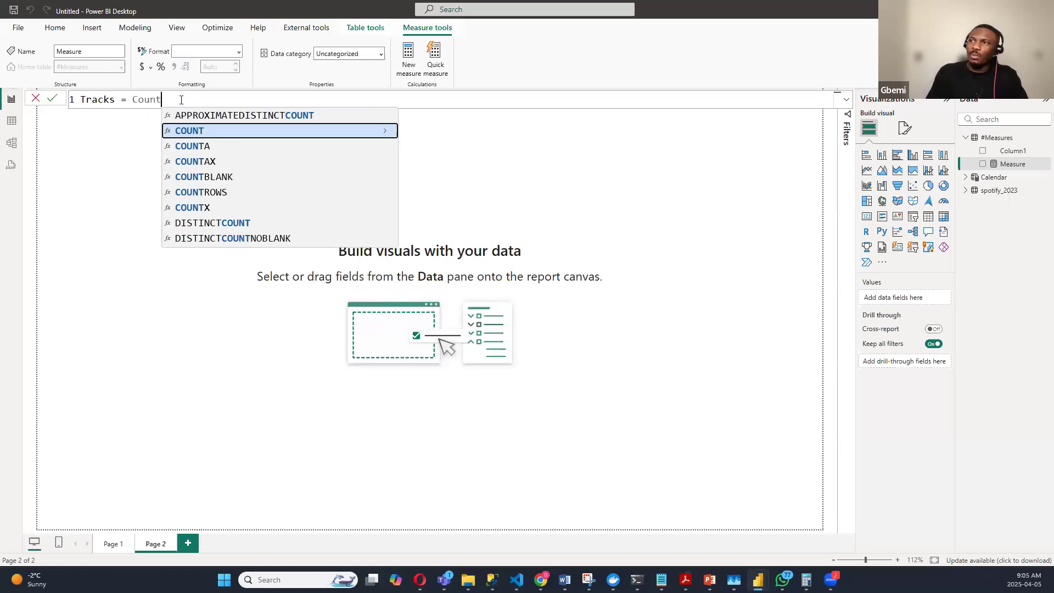
click(203, 131)
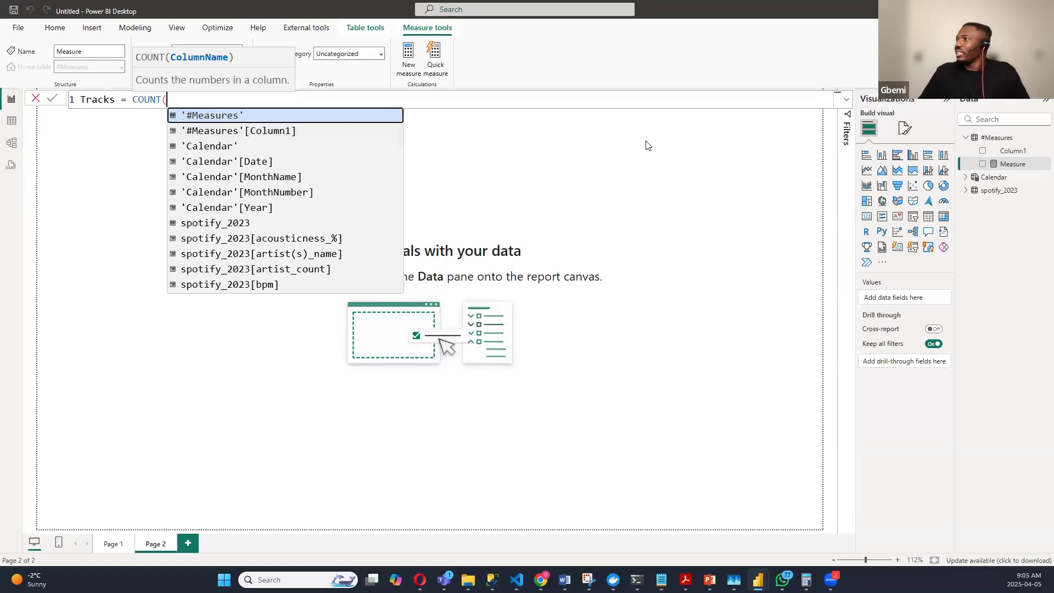
Step: Expand the spotify_2023 field list and examine the table's data to identify the column of tracks to count
click(965, 193)
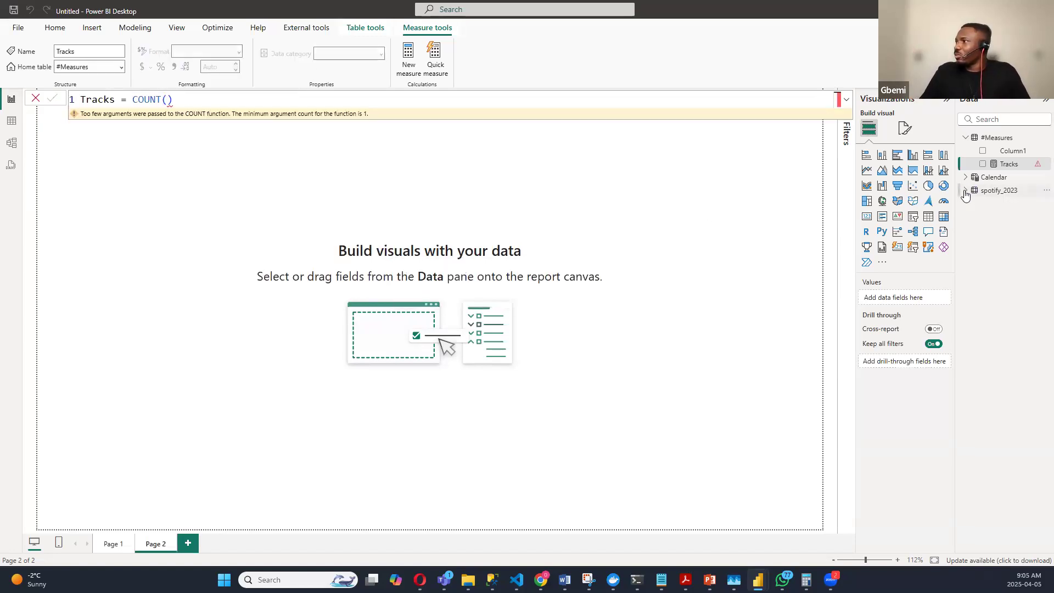
click(965, 191)
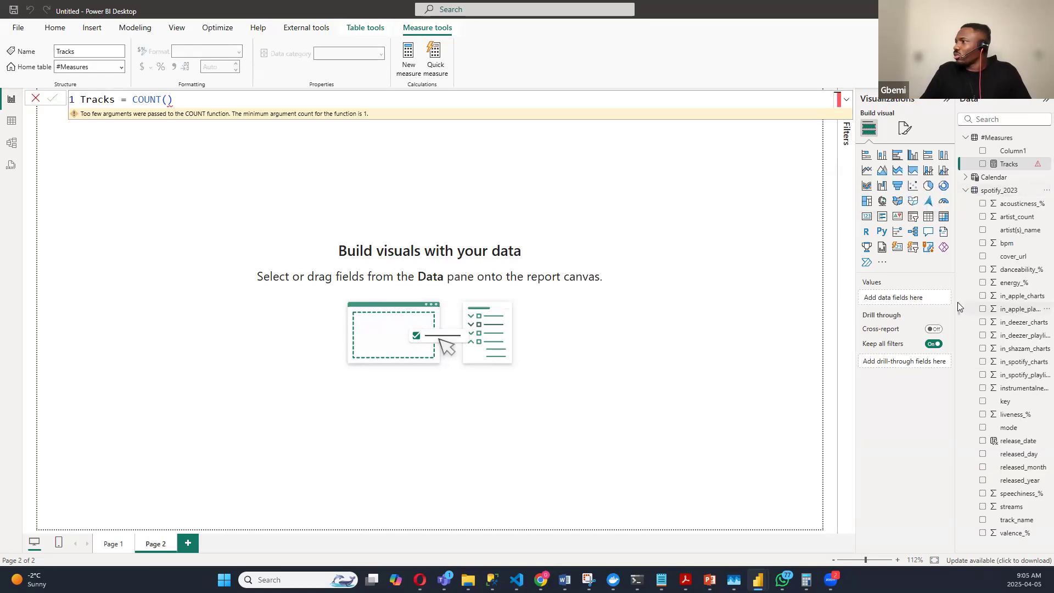
click(11, 119)
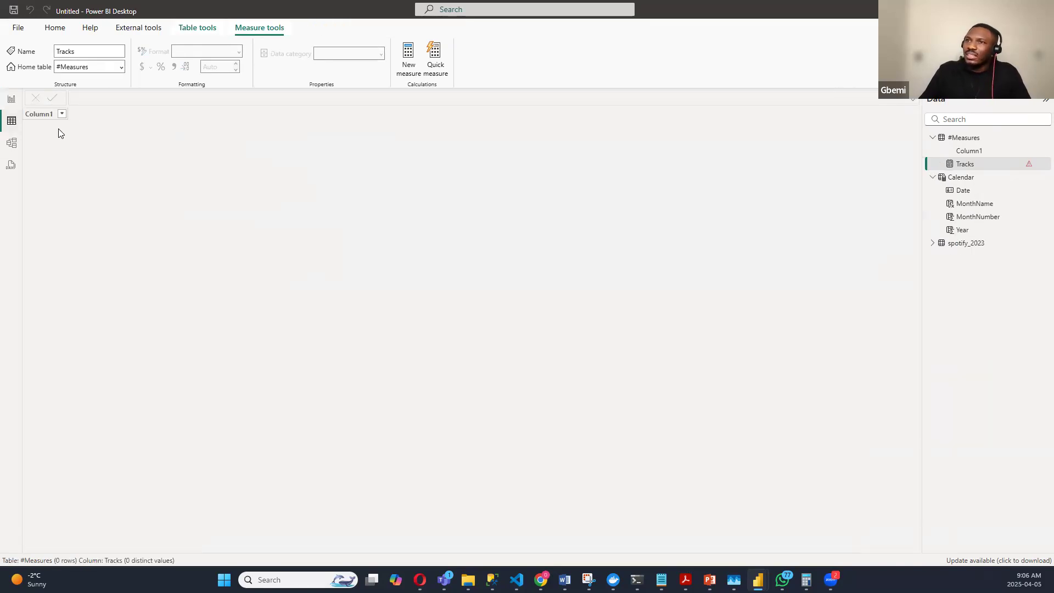
click(972, 244)
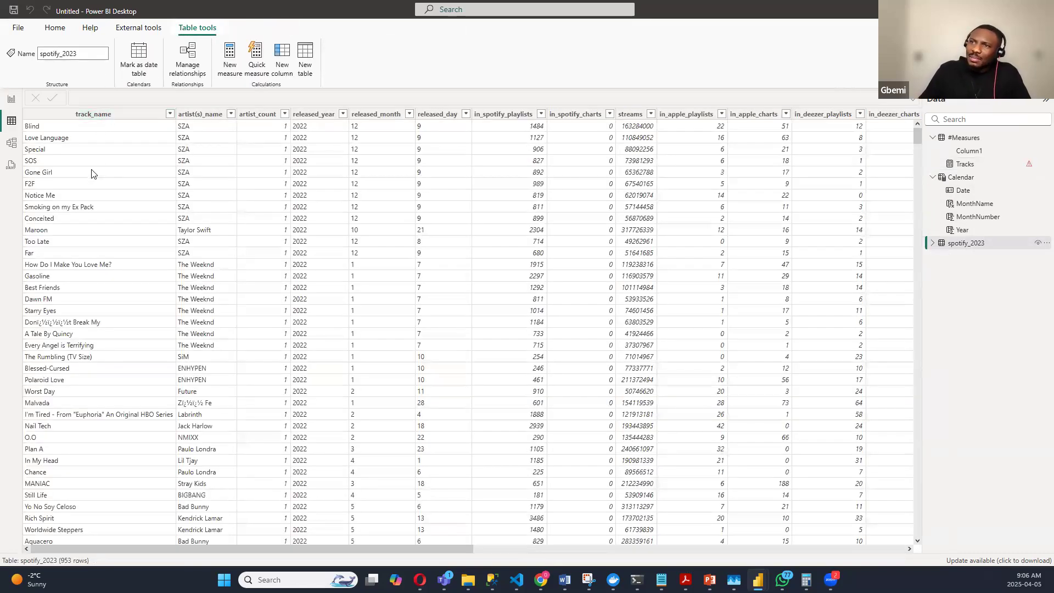
click(11, 99)
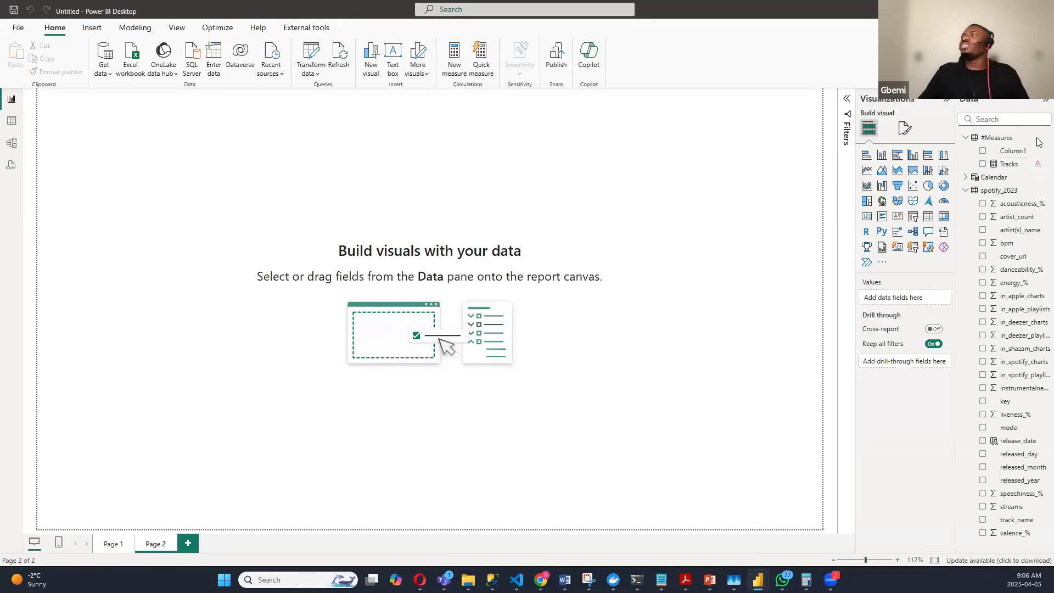
Step: Complete the Tracks measure formula as COUNT(spotify_2023[track_name])
click(1015, 164)
click(192, 104)
key(BackSpace)
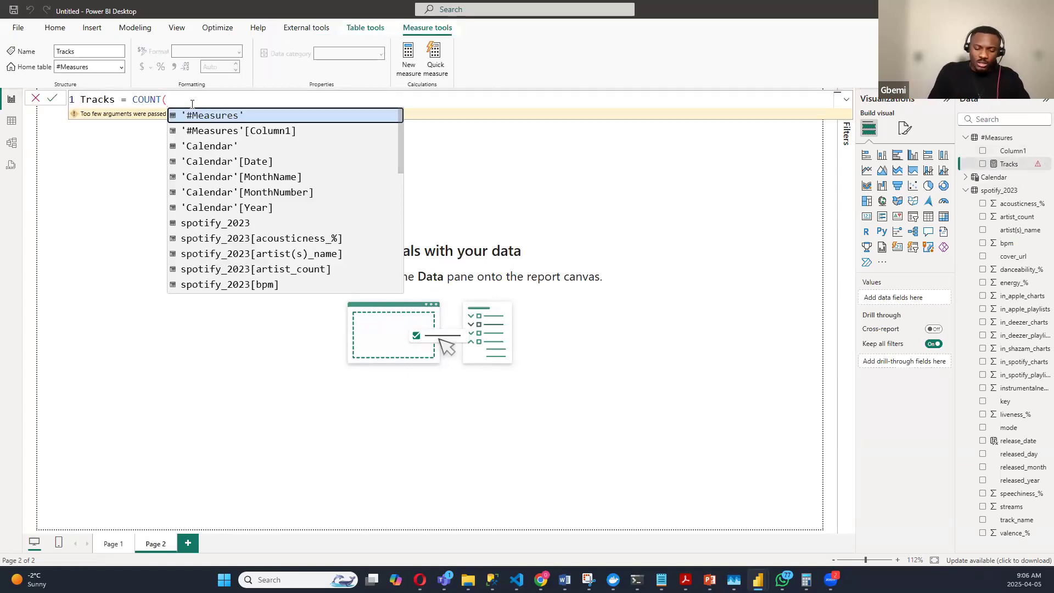
text(trac)
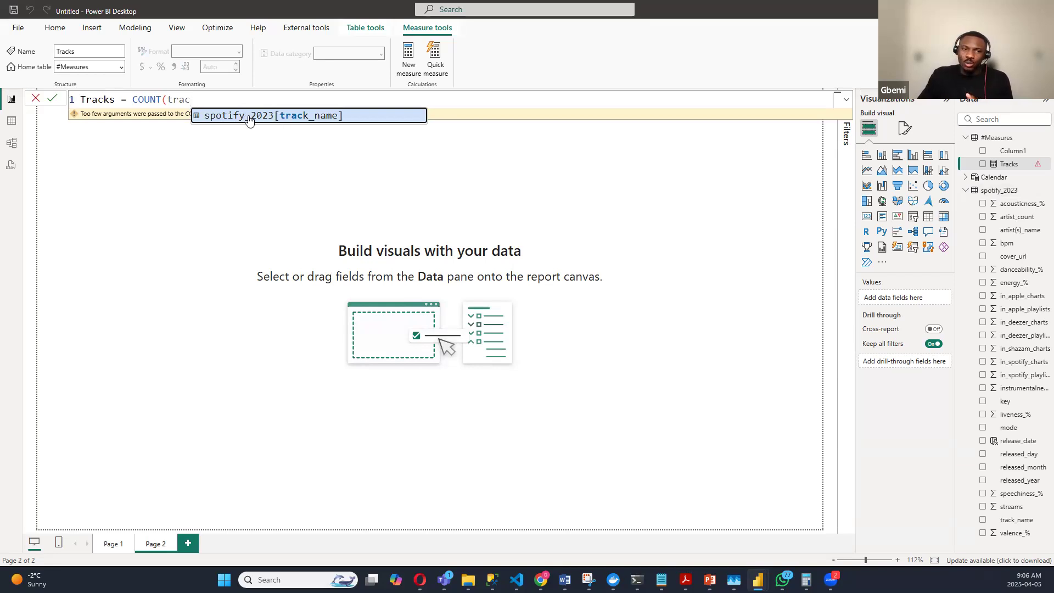
click(357, 118)
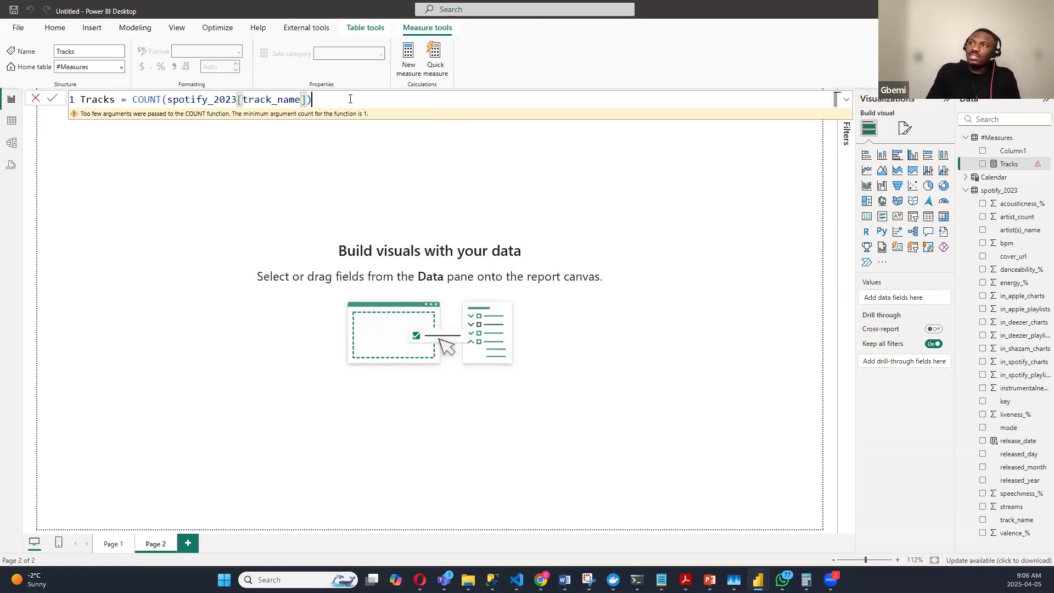
Step: Commit the Tracks measure and display it in a new table visual on Page 2, reducing the visual's height
key(Return)
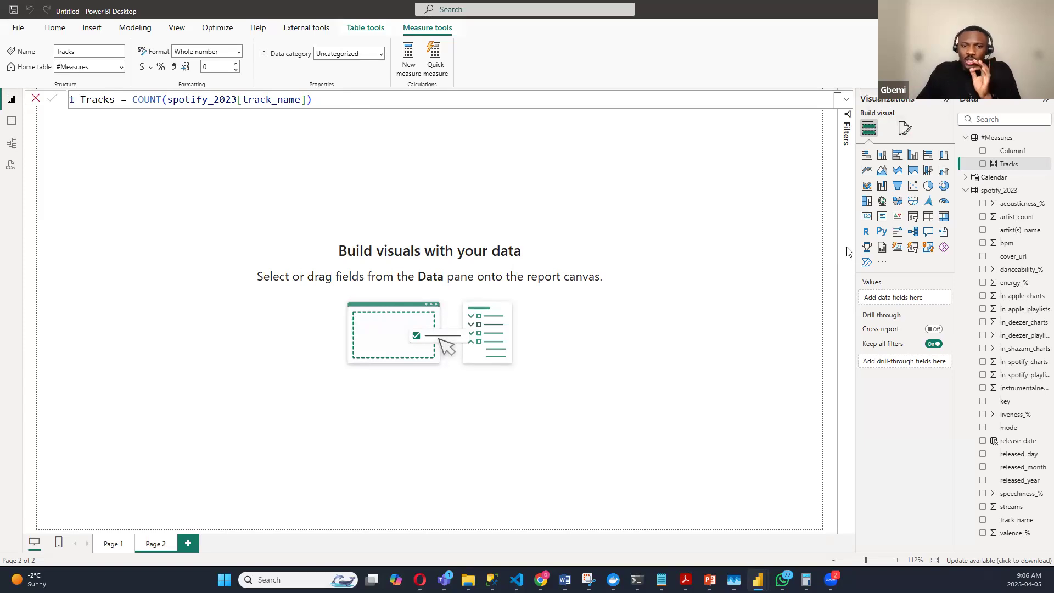
click(677, 216)
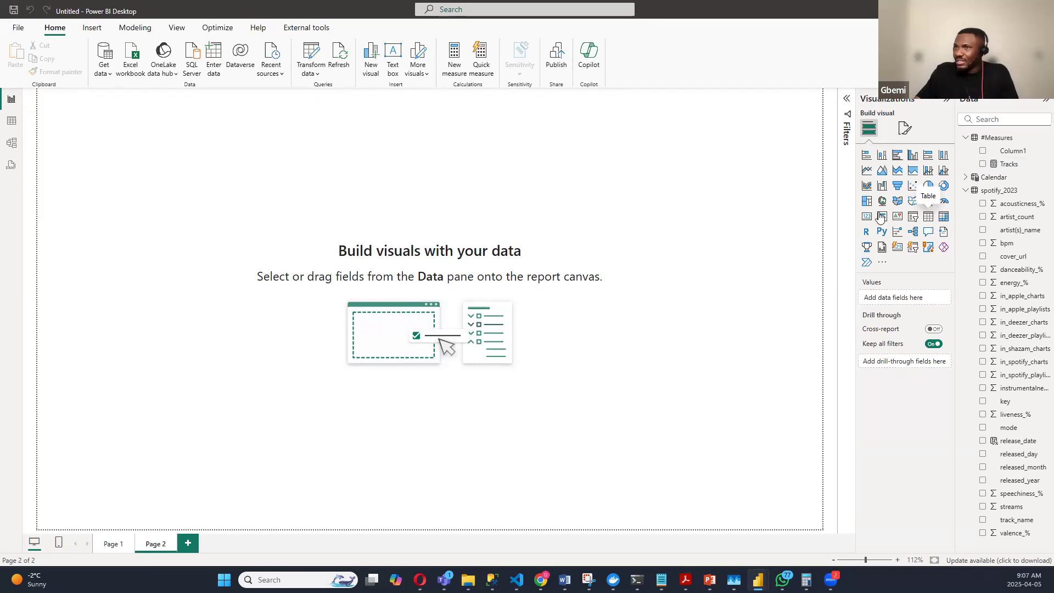
click(929, 218)
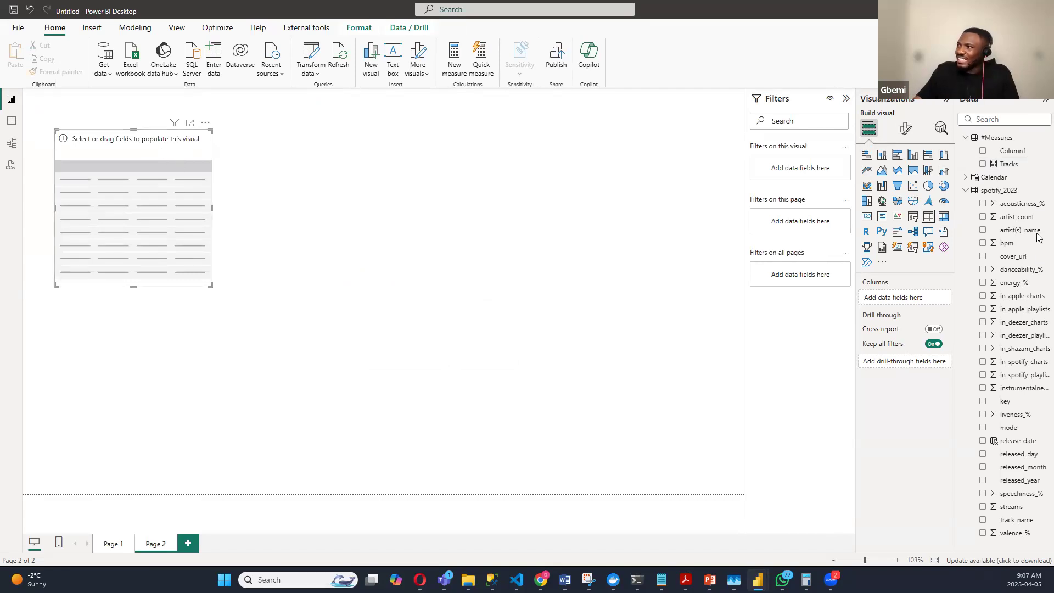
click(983, 164)
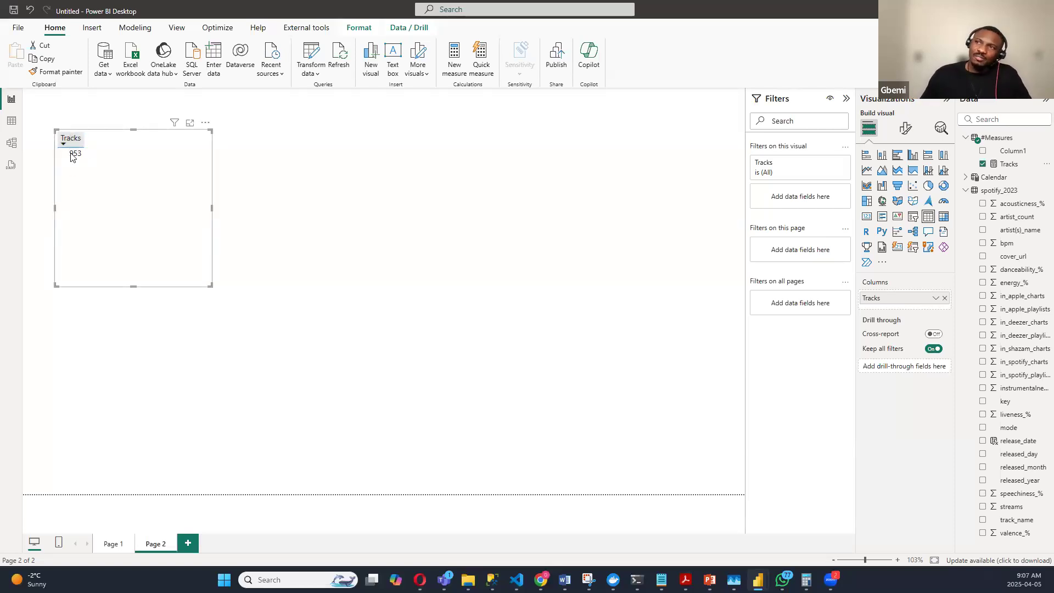
drag(133, 286, 139, 196)
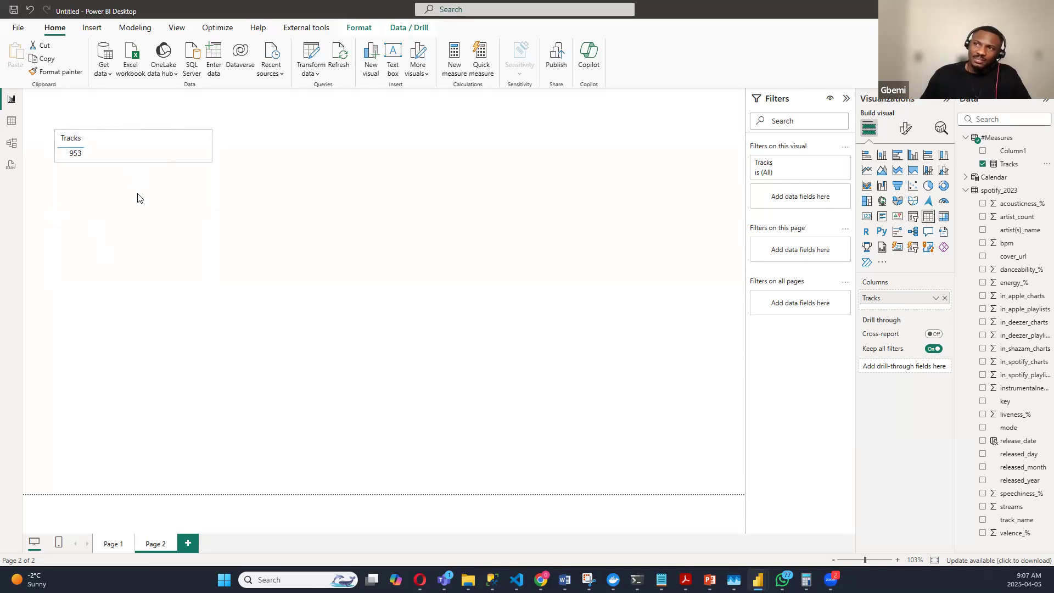
click(391, 175)
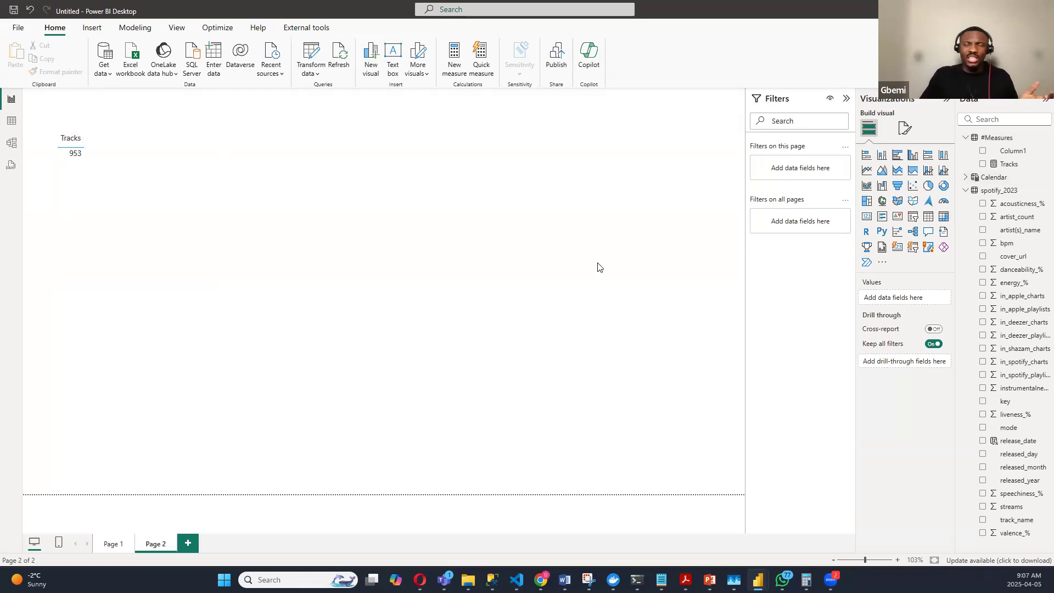
Step: Collapse the spotify_2023 field list and start a new measure named Danceability in the #Measures table
click(967, 190)
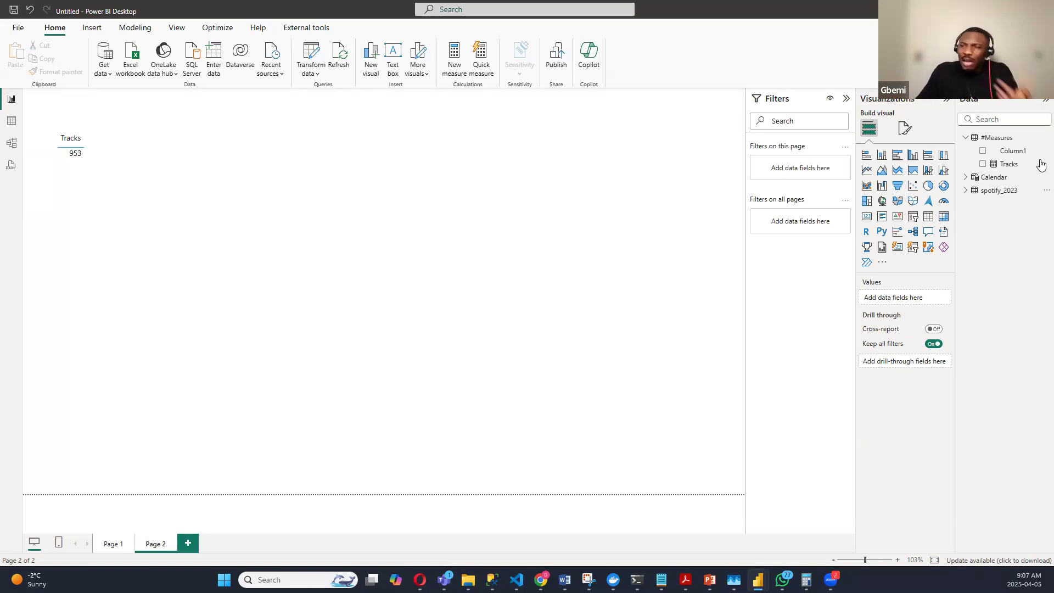
right_click(996, 138)
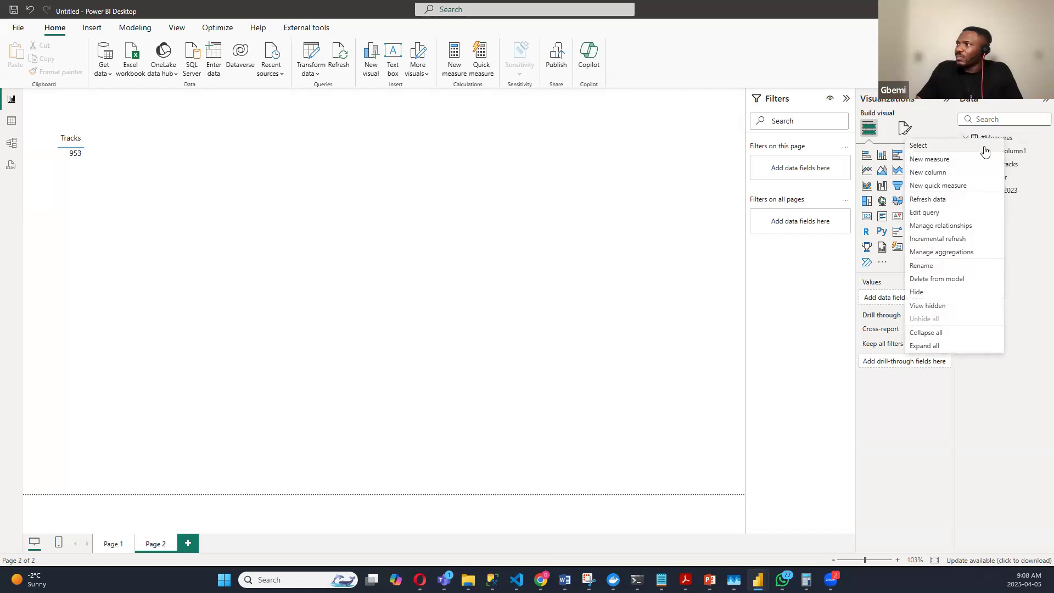
click(971, 160)
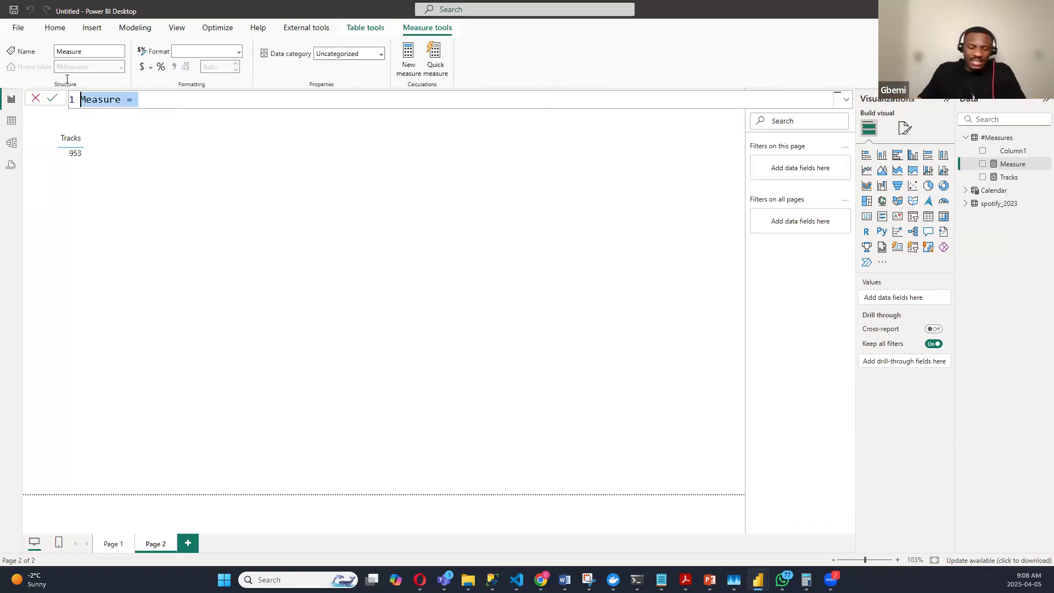
text(Danceabili)
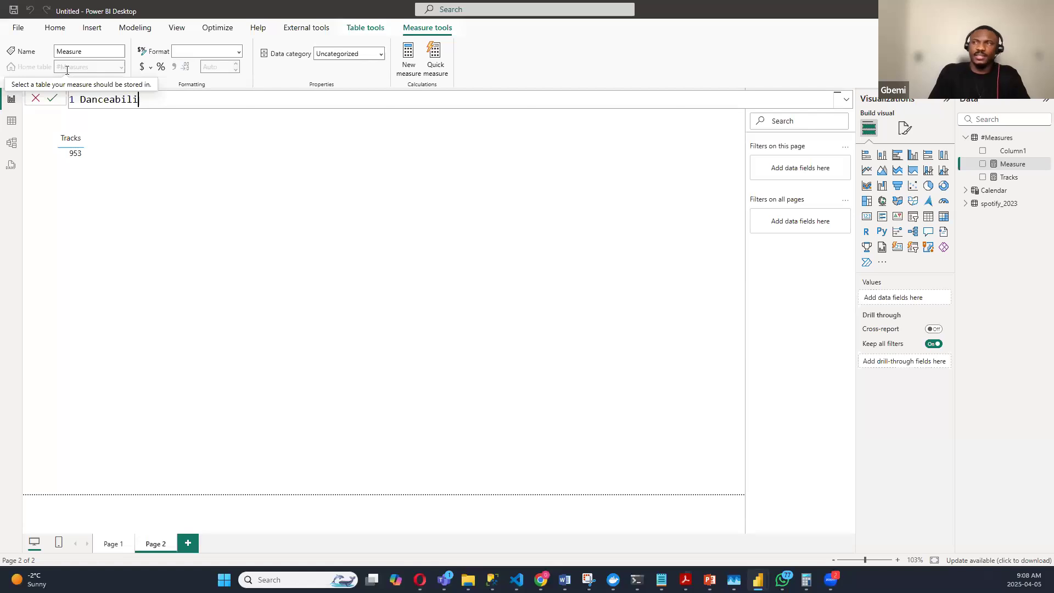
text(ty =)
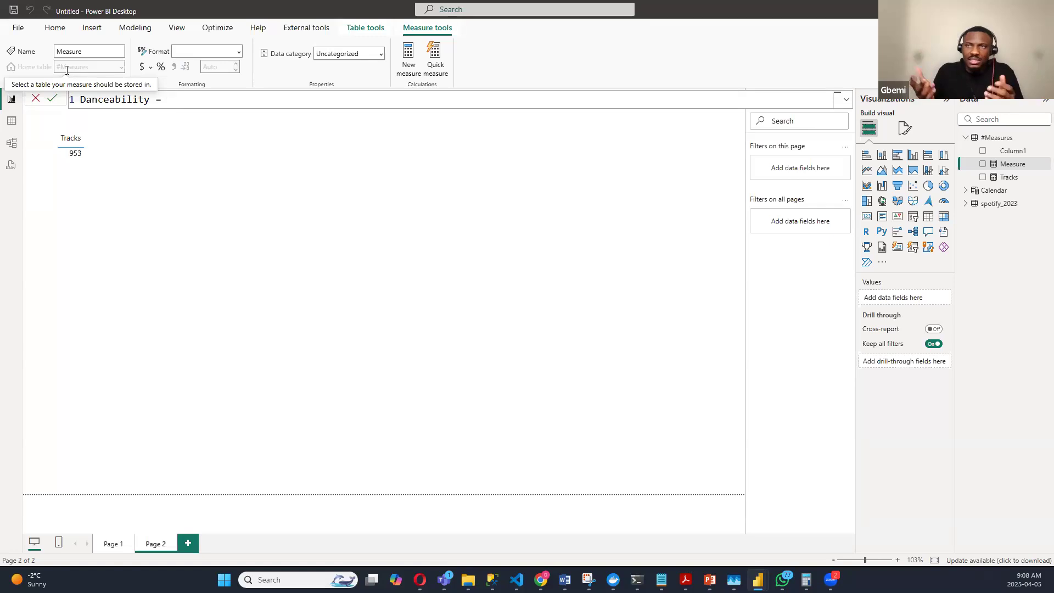
Step: Define the Danceability measure as AVERAGE(spotify_2023[danceability_%]) and commit it
text(avera)
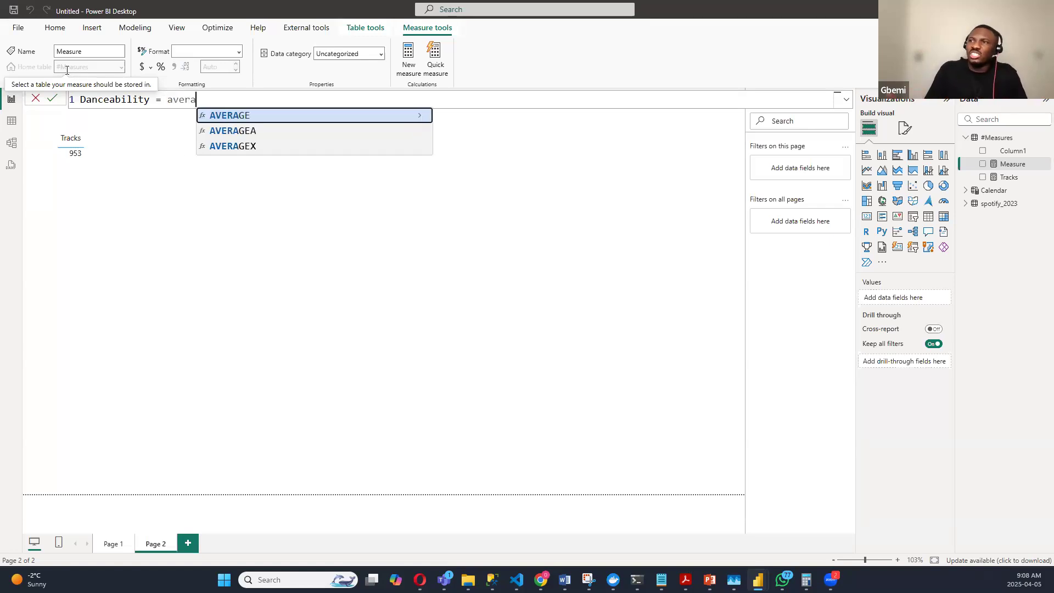
key(Tab)
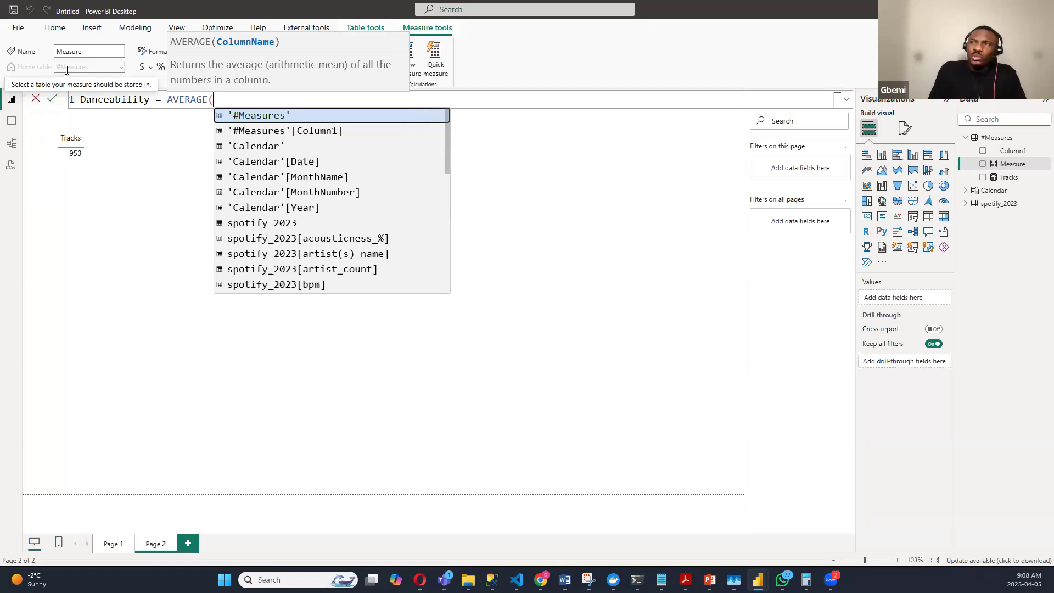
text(da)
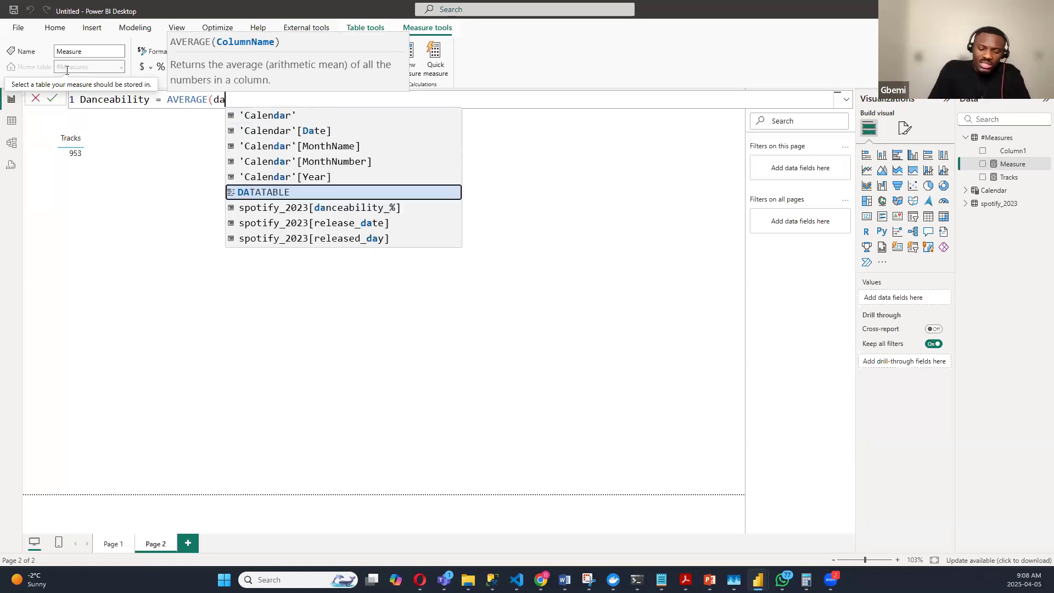
text(nce)
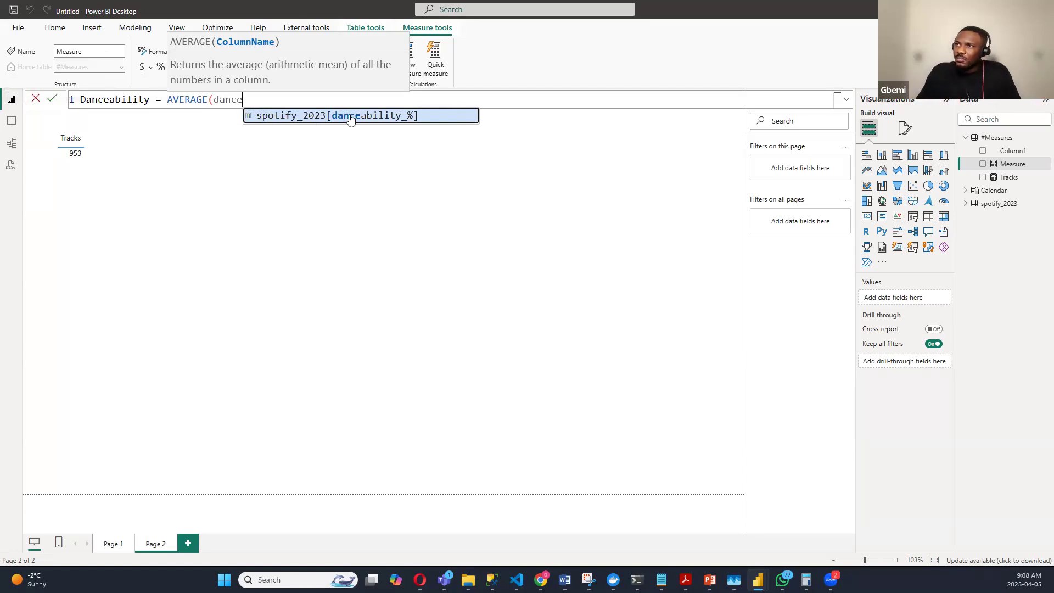
click(384, 116)
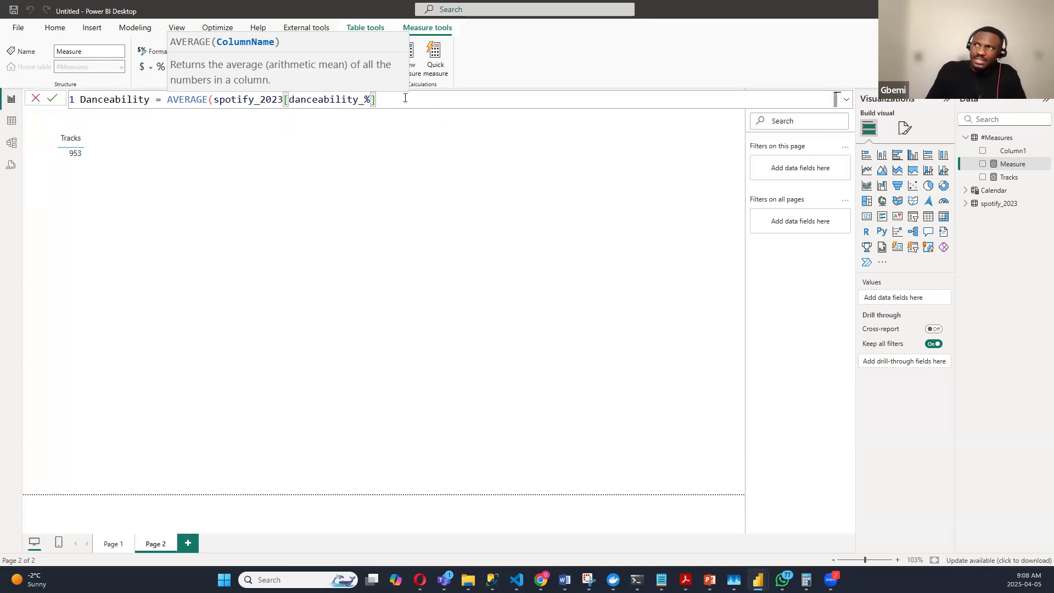
text())
key(Return)
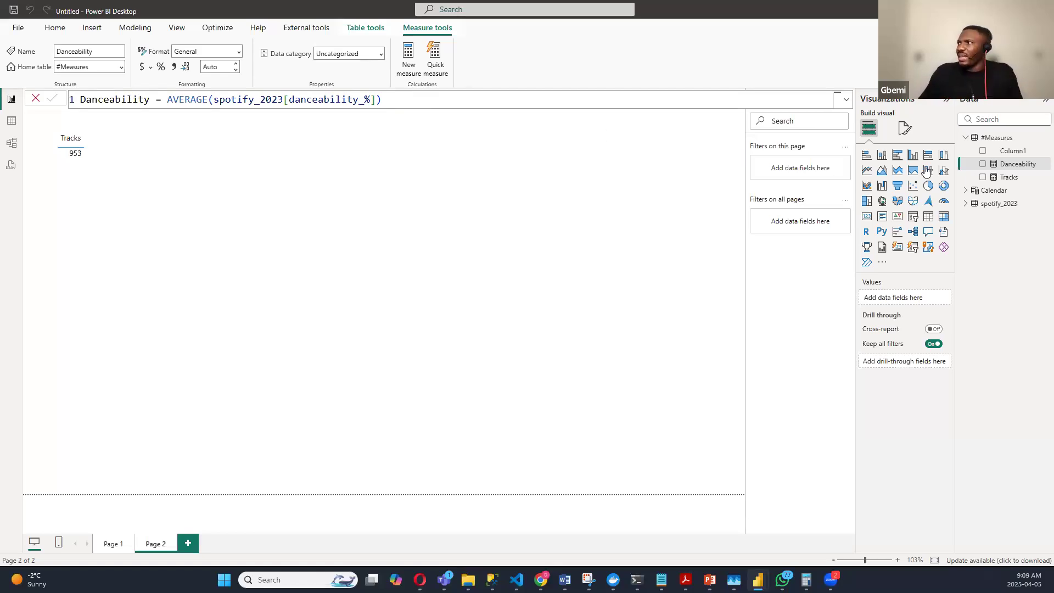
Step: Create a measure named Energy in the #Measures table with the formula AVERAGE(spotify_2023[energy_%])
right_click(991, 142)
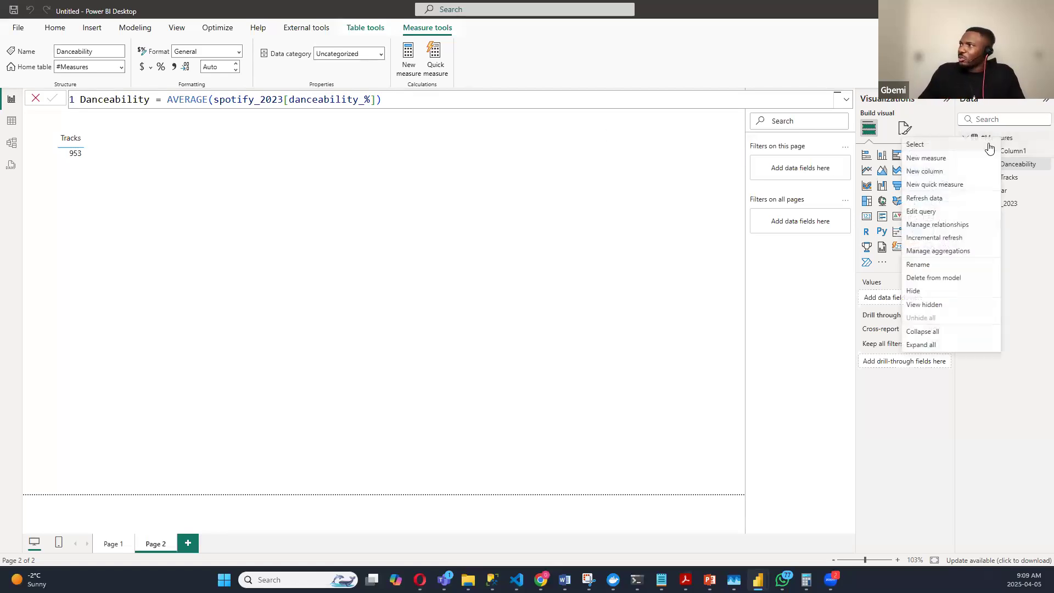
click(949, 161)
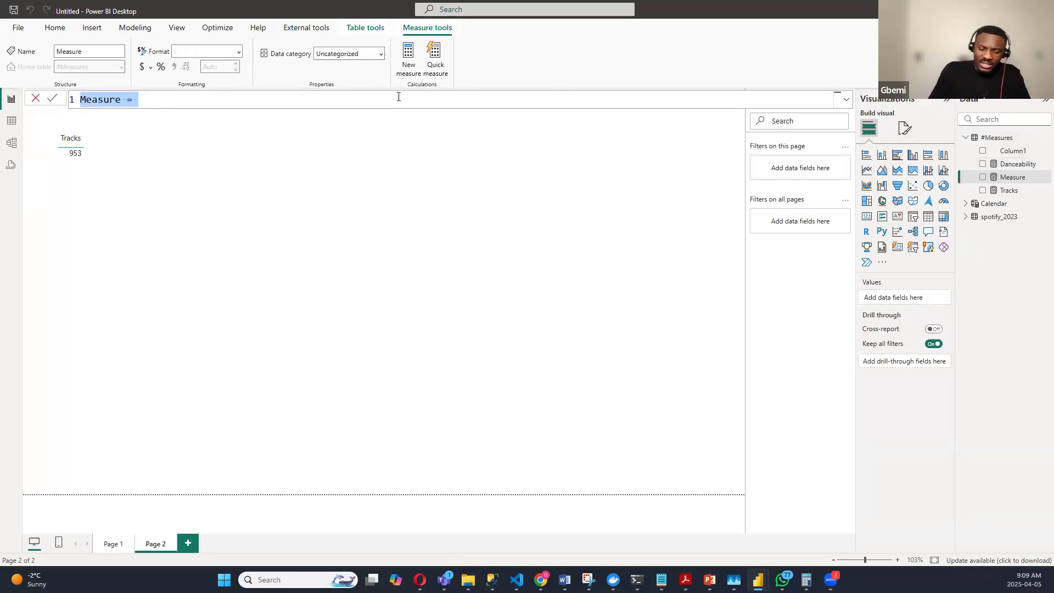
text(Energy)
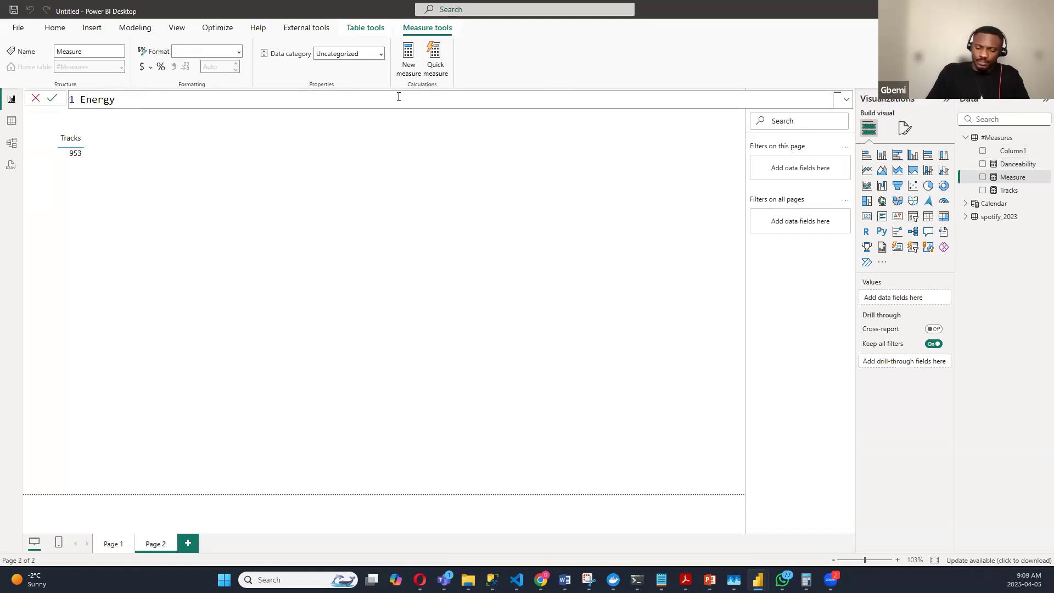
text( = AVERR)
key(BackSpace)
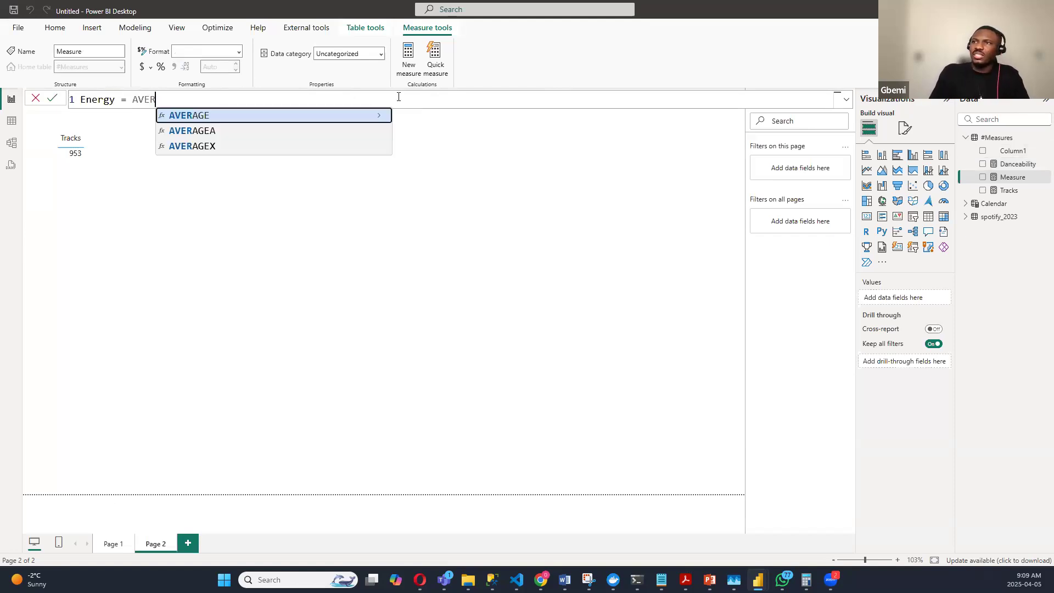
key(Tab)
text(ENER)
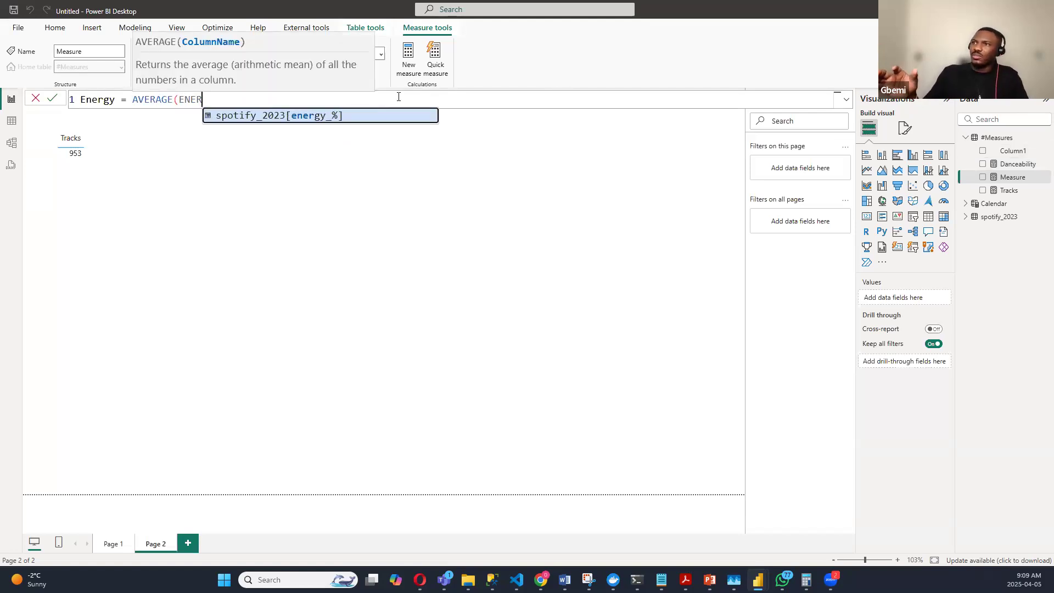
click(340, 115)
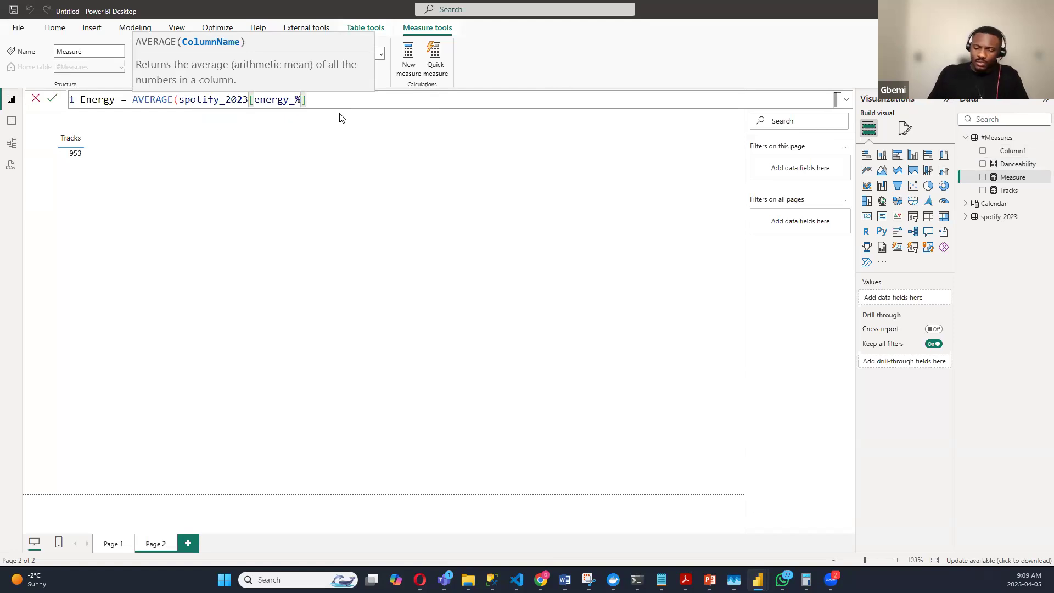
text())
key(Return)
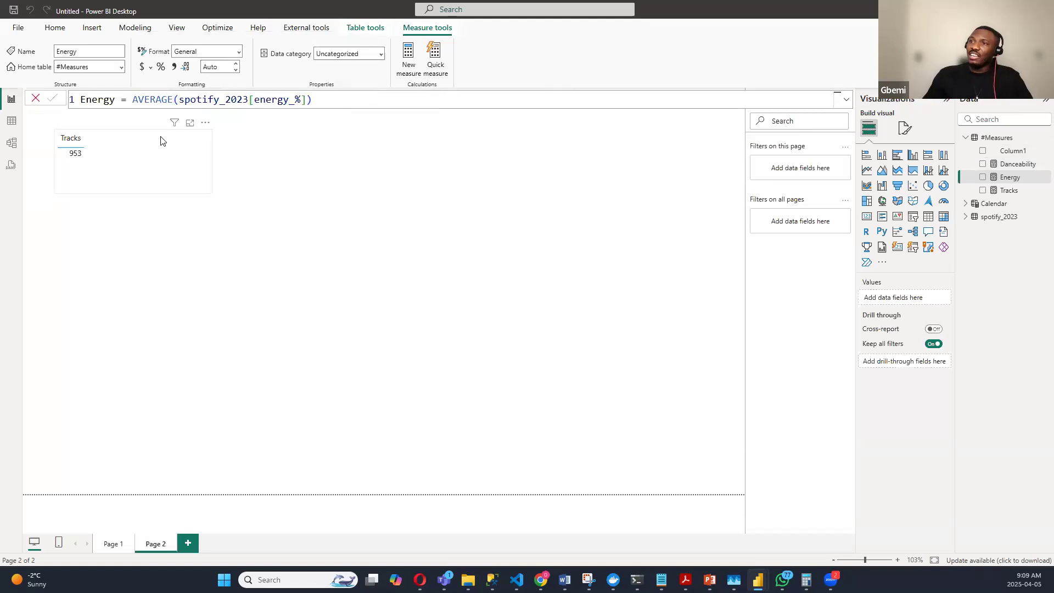
Step: Widen the Tracks table visual, add the Energy and Danceability measures to it, and move it slightly lower on the page
click(208, 155)
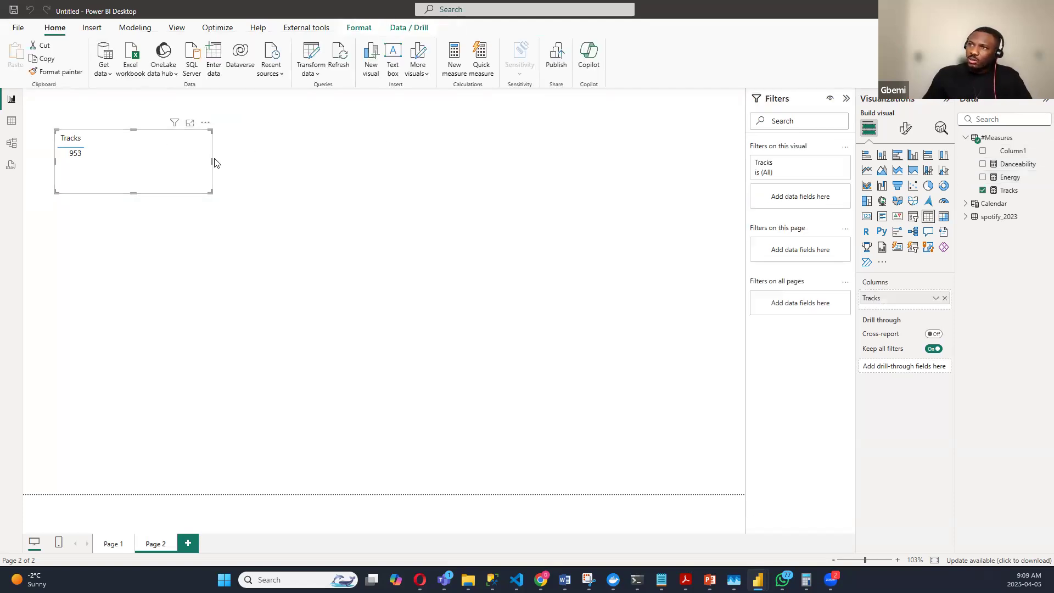
drag(211, 160, 278, 165)
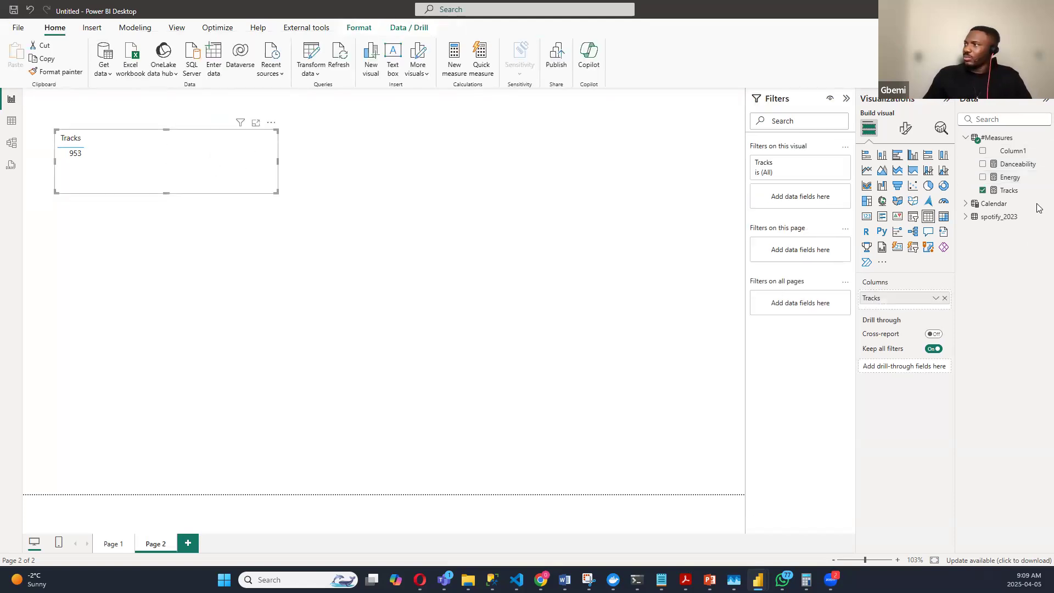
click(983, 178)
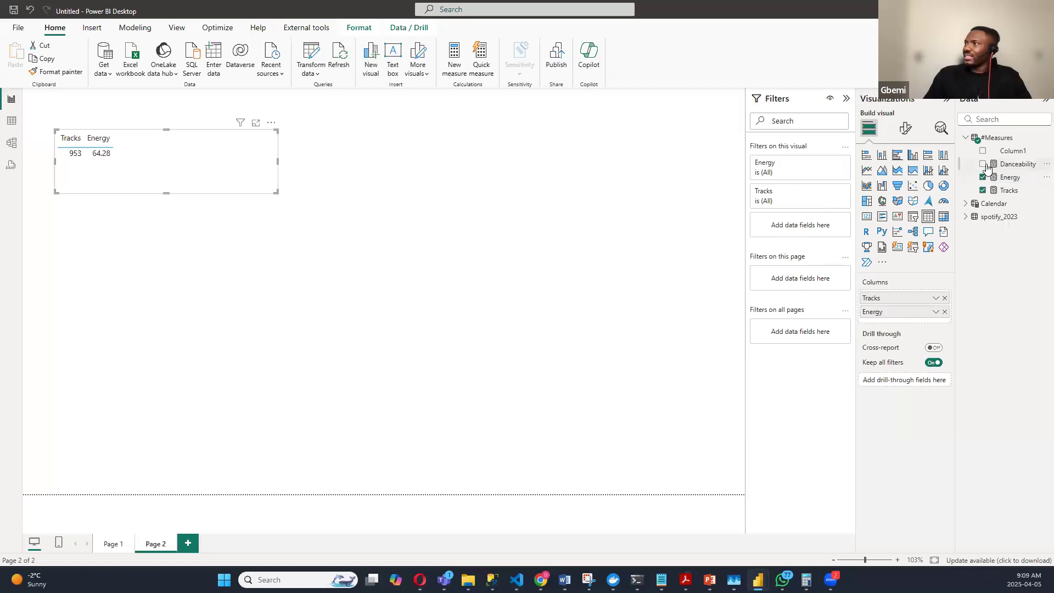
click(983, 163)
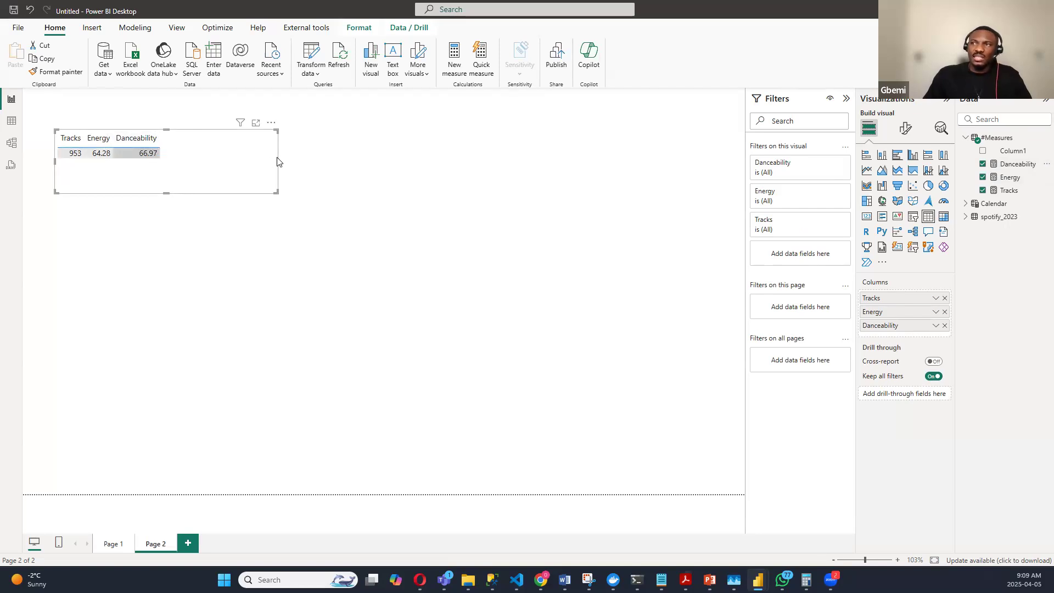
drag(274, 122, 277, 176)
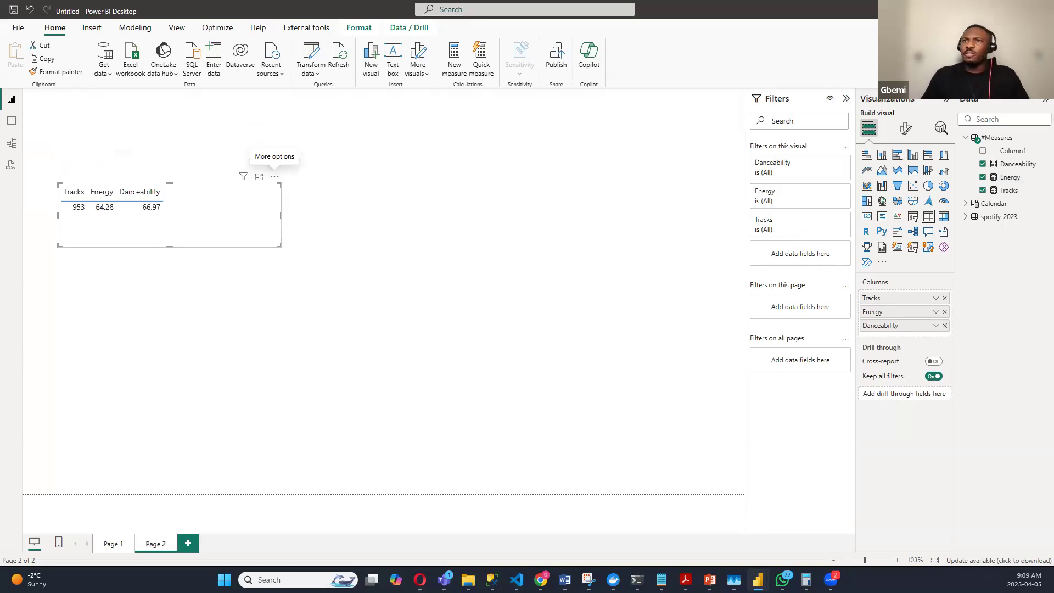
Step: Examine the track_name, artist(s)_name and streams columns in the spotify_2023 table data, and return to the report page
click(12, 125)
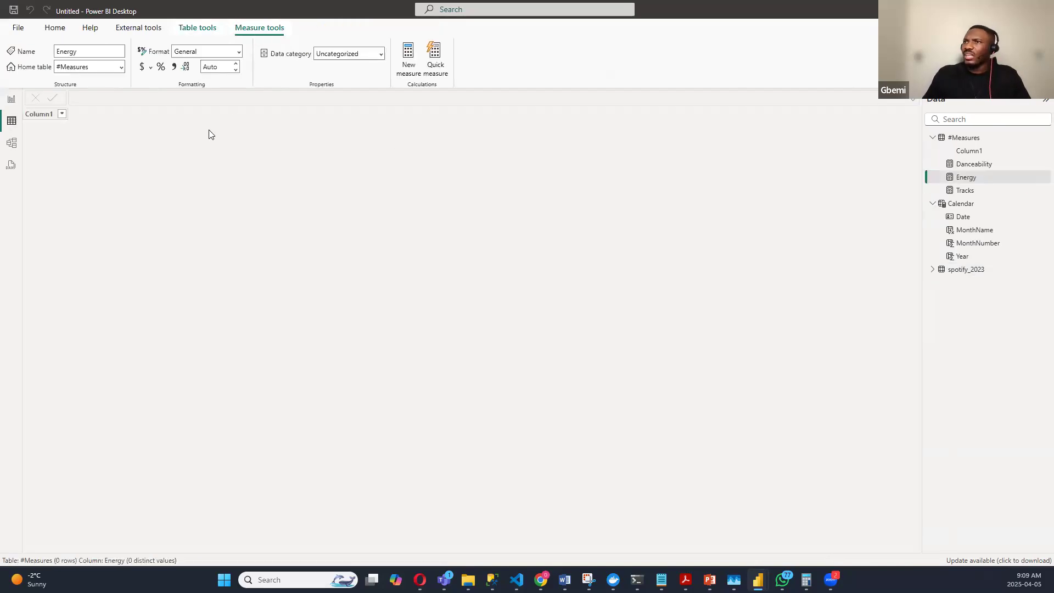
click(971, 270)
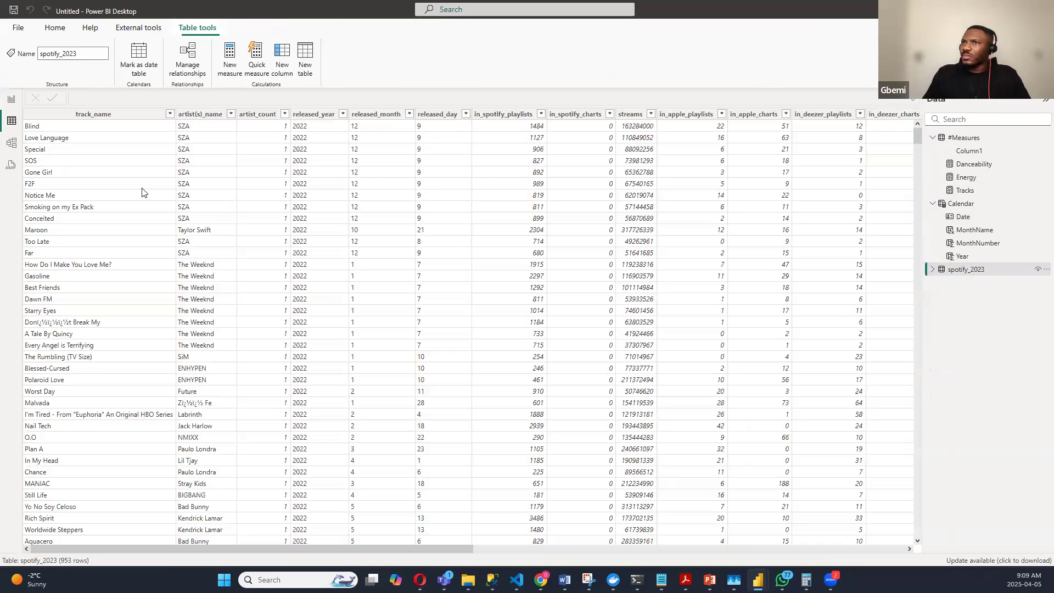
click(125, 112)
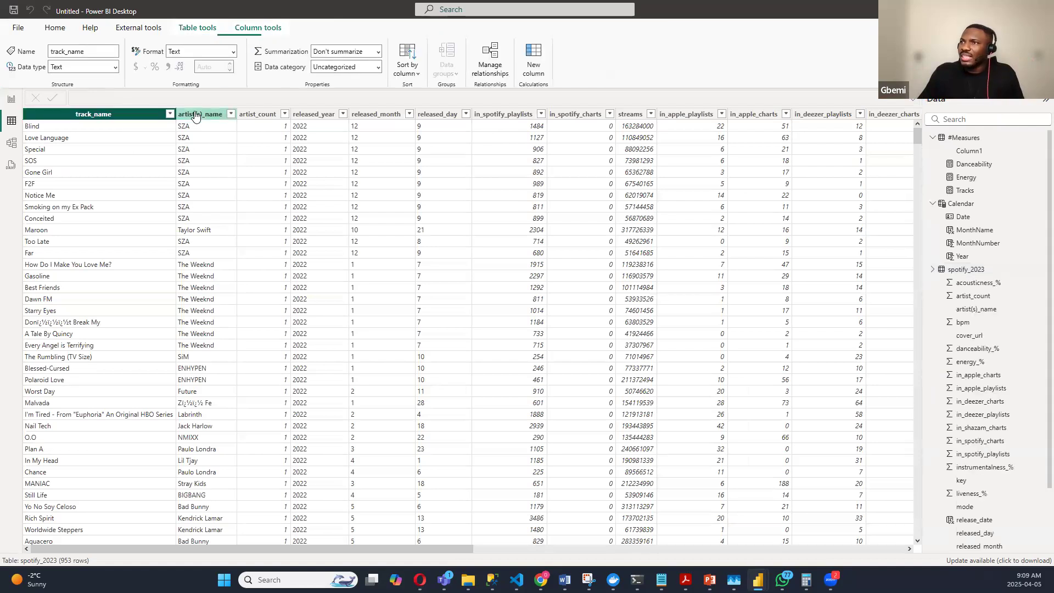
click(226, 114)
click(630, 116)
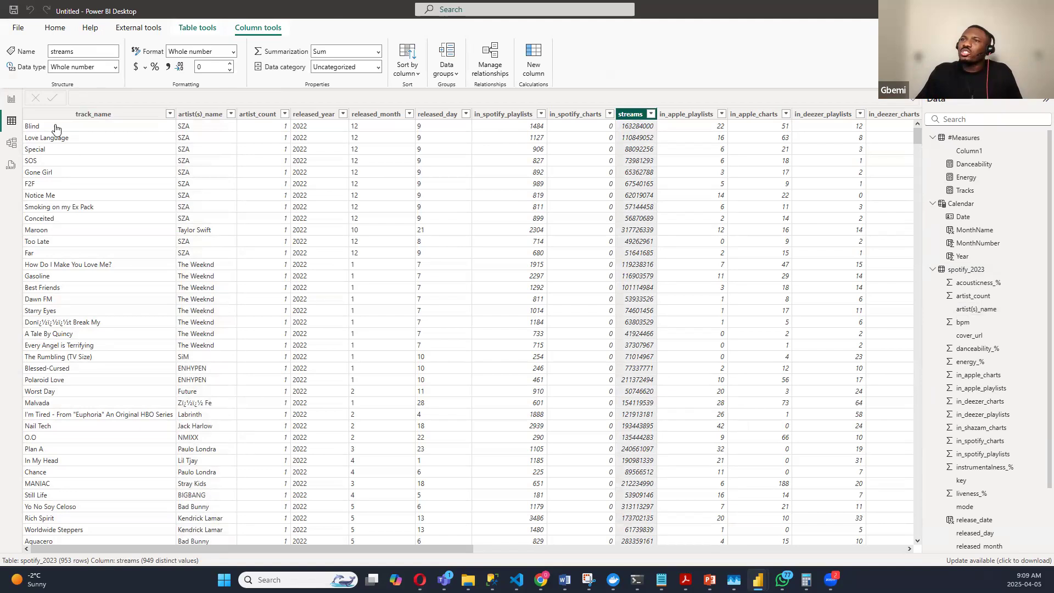
scroll(642, 167, down, 5)
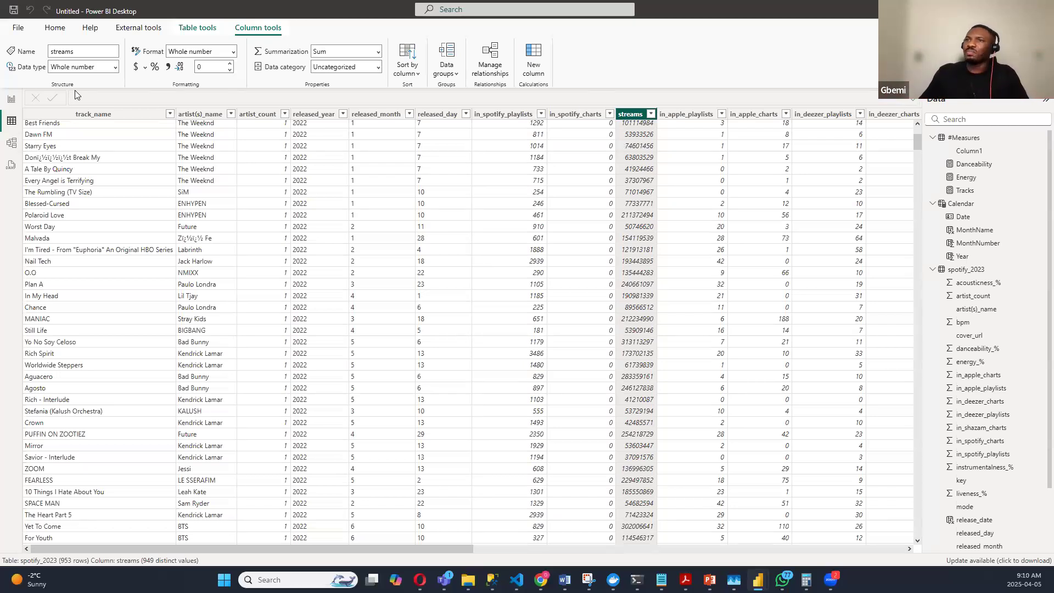
click(12, 98)
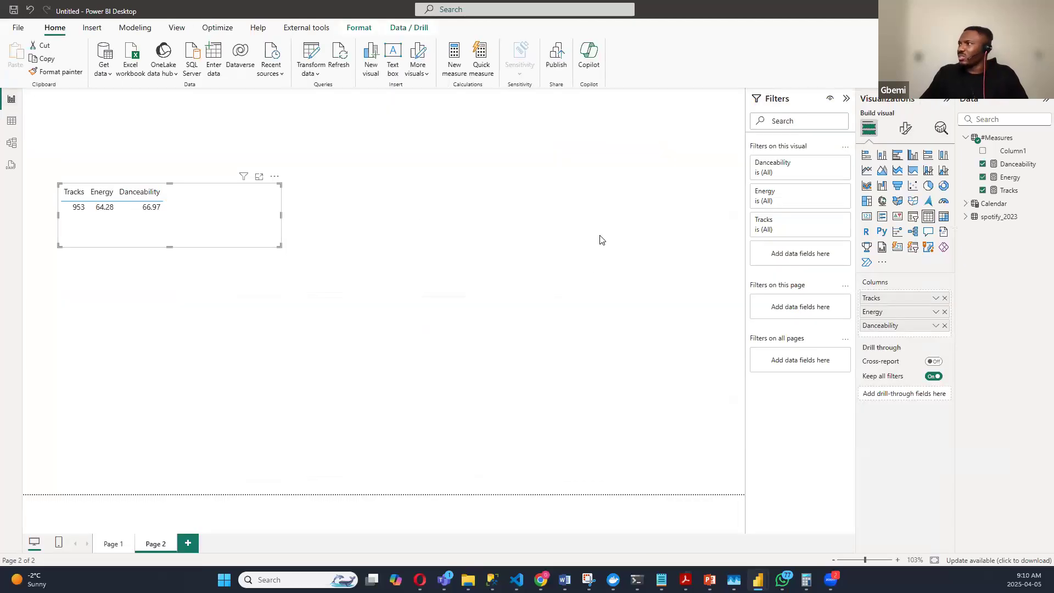
Step: Create a measure named Max Streams in the #Measures table with the formula MAX(spotify_2023[streams])
right_click(1003, 139)
click(952, 163)
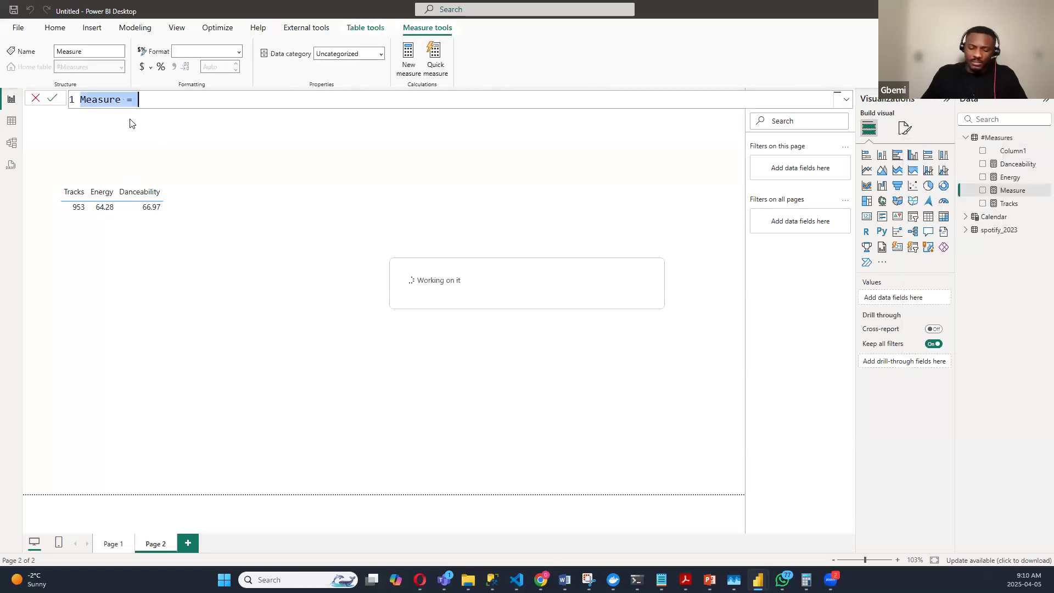
text(VAL)
key(BackSpace)
key(BackSpace)
key(BackSpace)
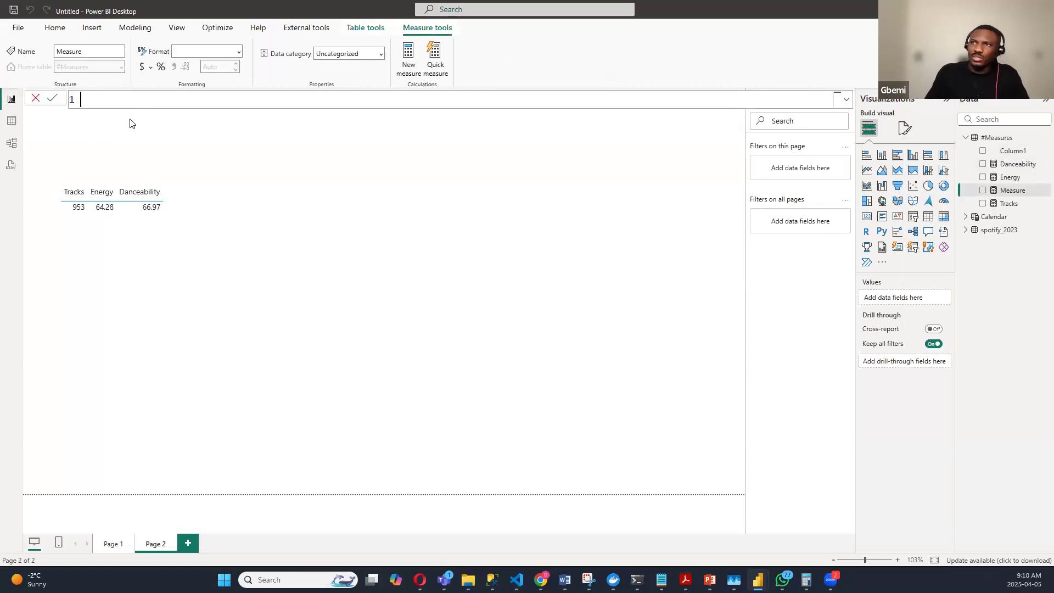
text(Max)
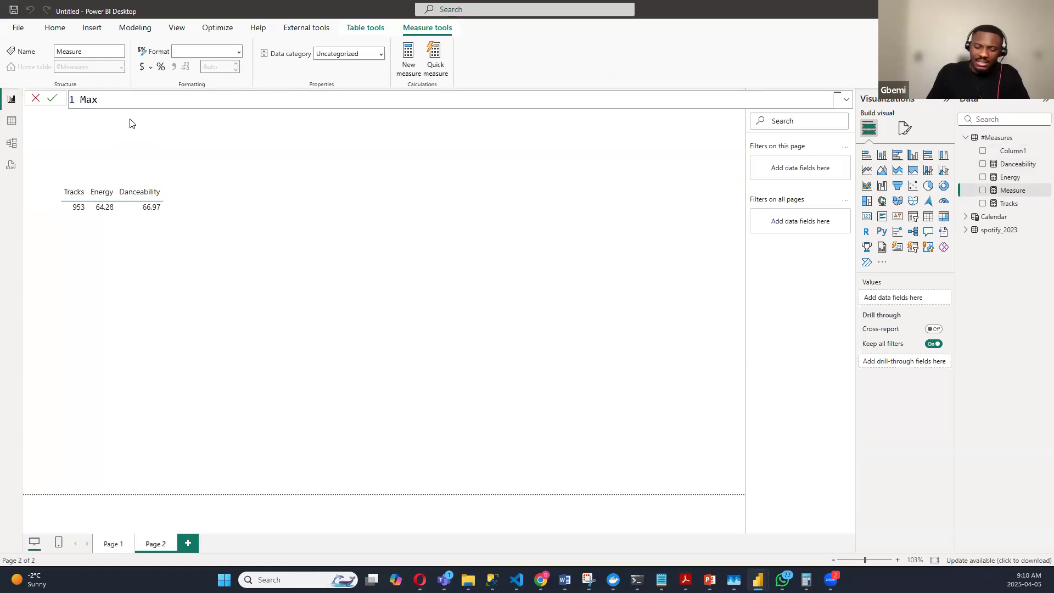
text( Stre)
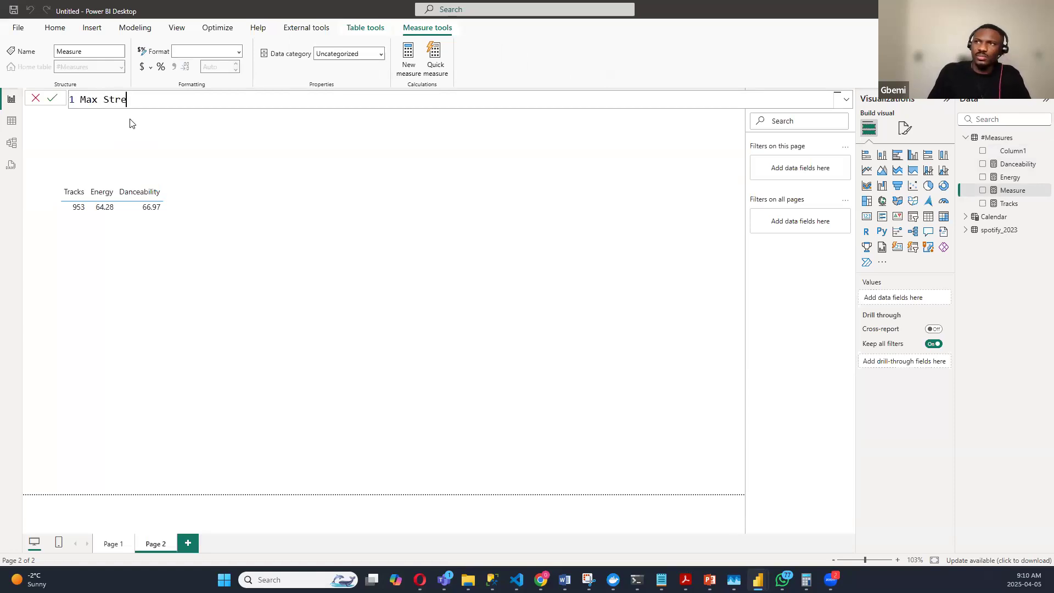
text(ams =)
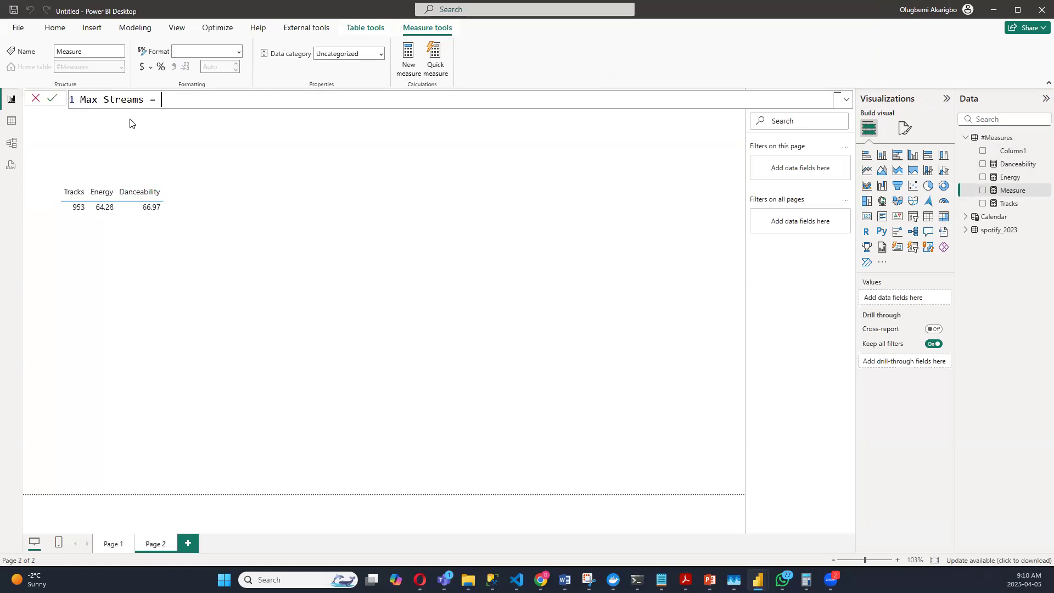
text(MA)
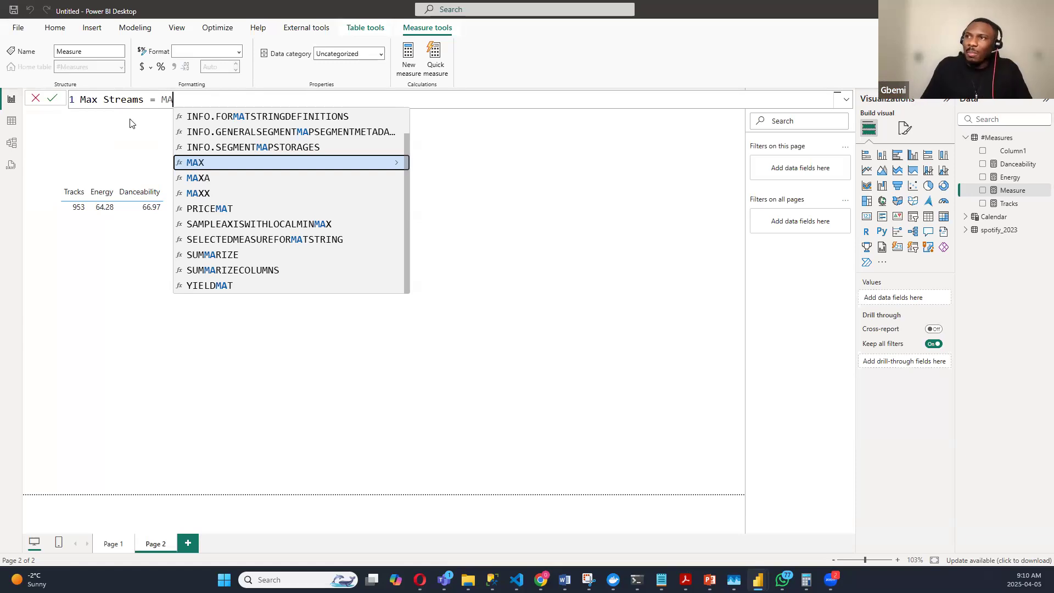
text(X()
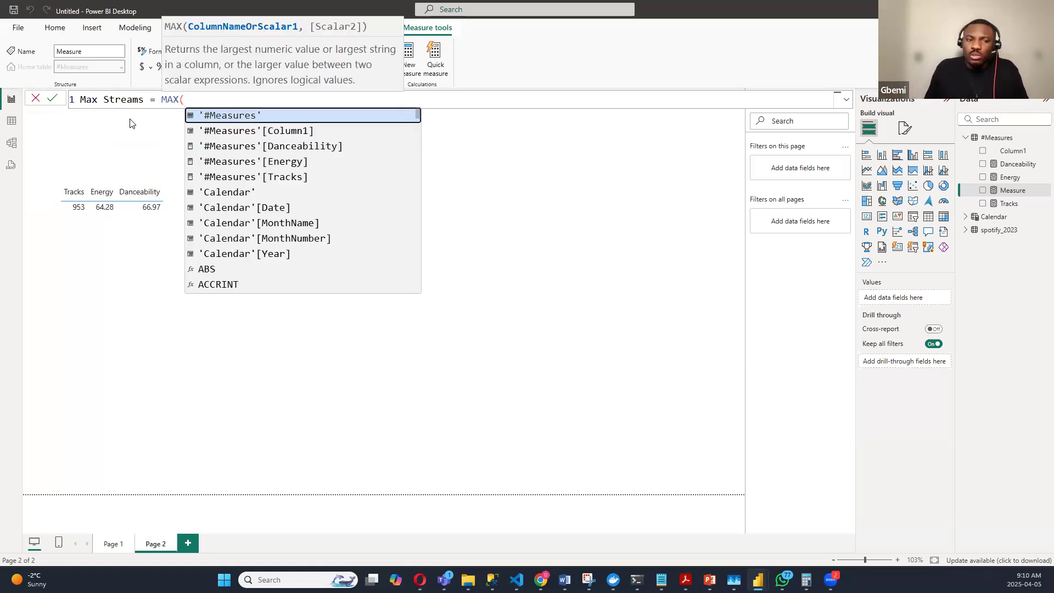
text(STREA)
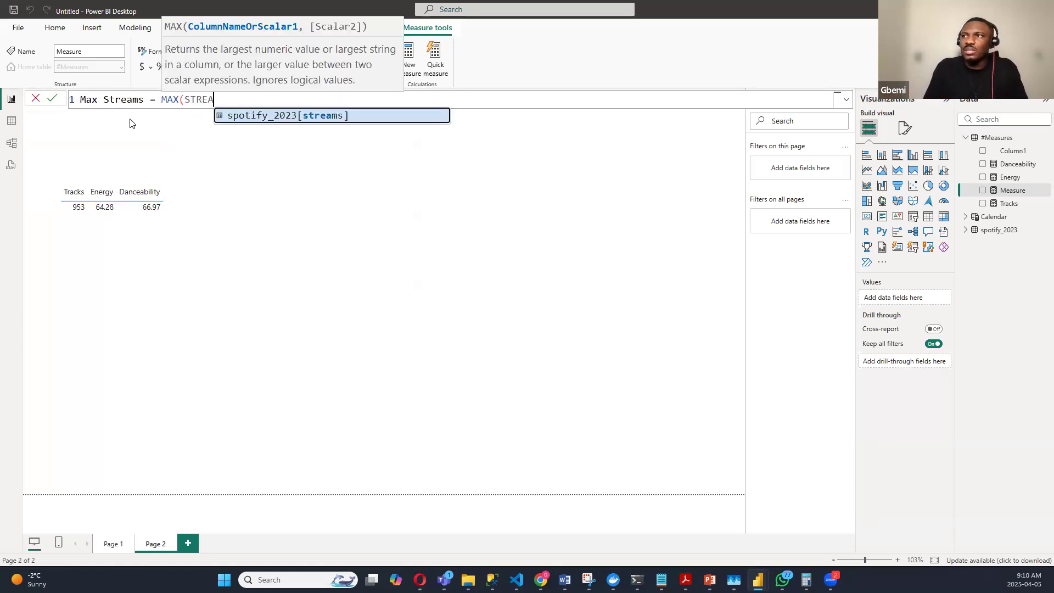
key(Tab)
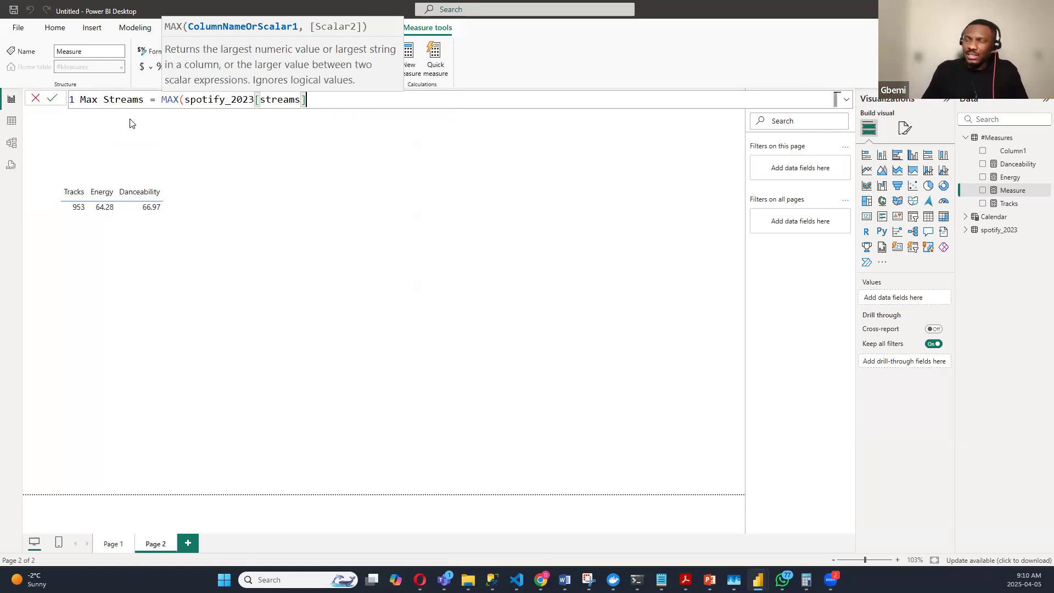
text())
key(Return)
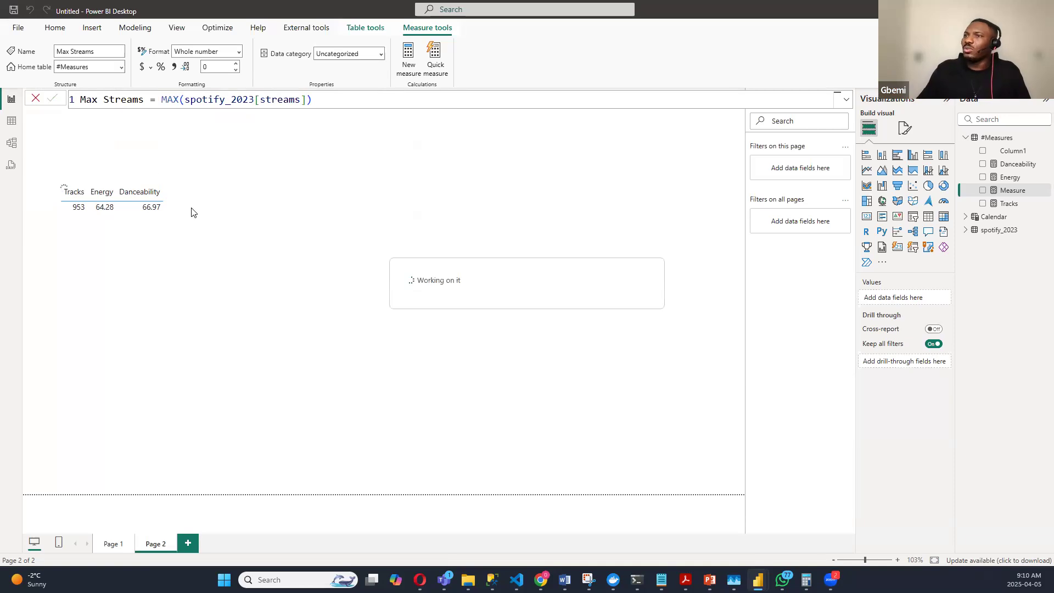
Step: Add the Max Streams measure to the widened table visual and format the measure with a thousands separator
click(274, 221)
drag(280, 216, 300, 227)
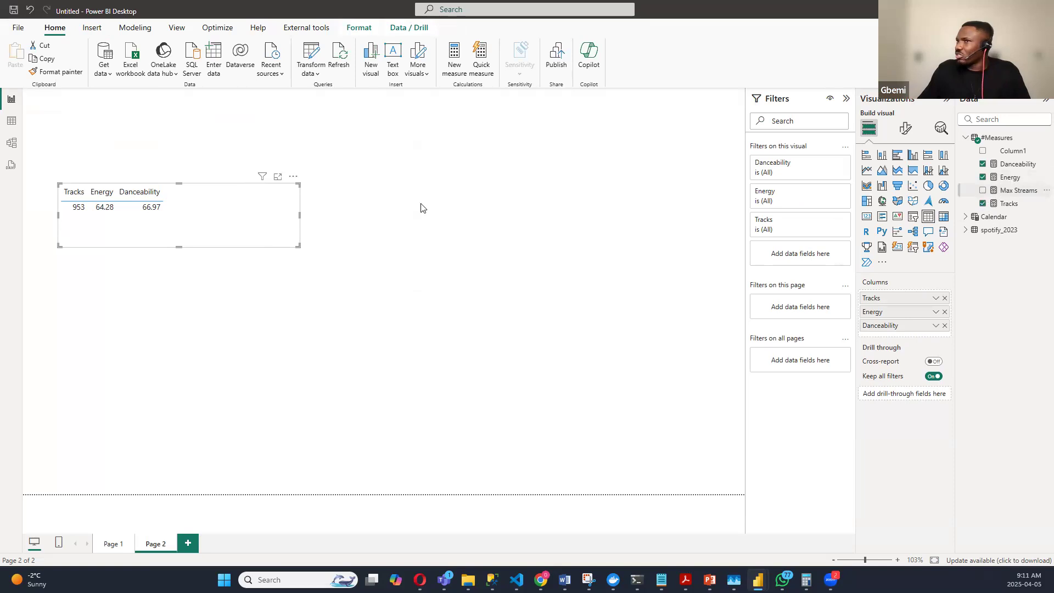
click(983, 190)
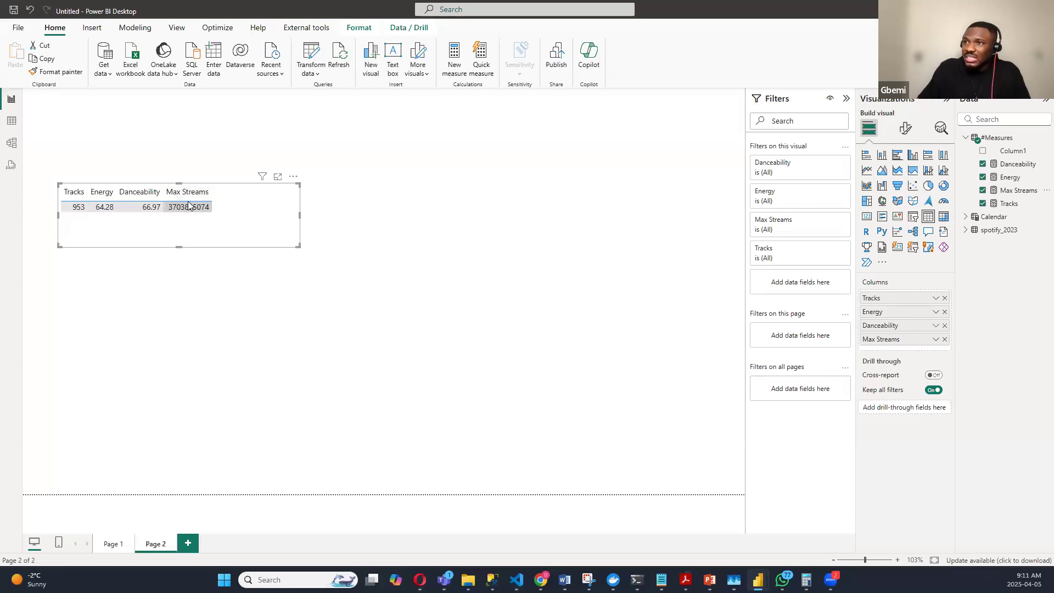
click(1020, 192)
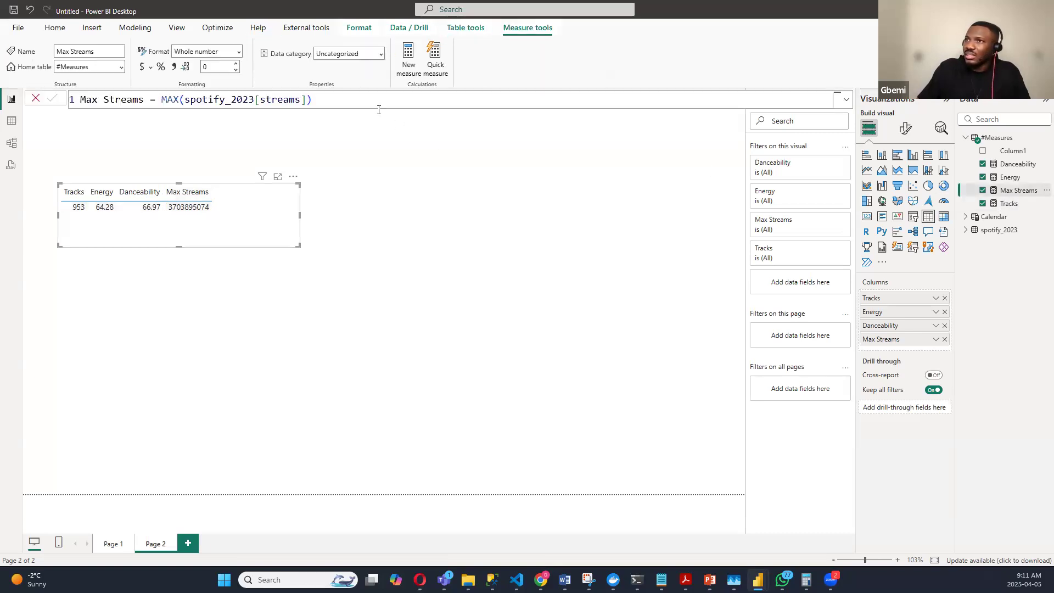
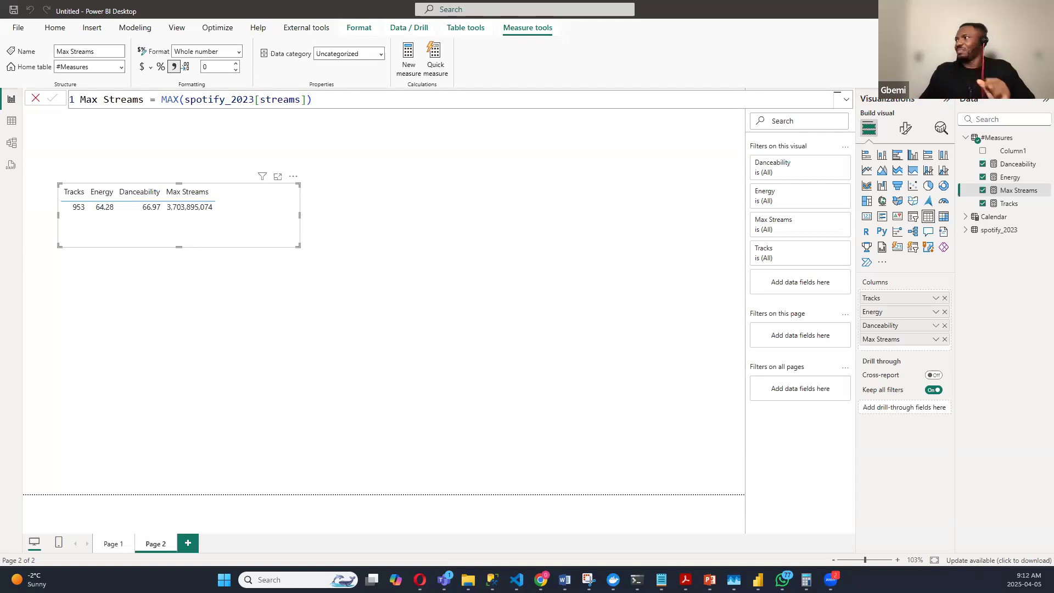
Step: Add a new measure named Most Stream Song to the #Measures table and begin its formula with the CALCULATE function
right_click(1010, 142)
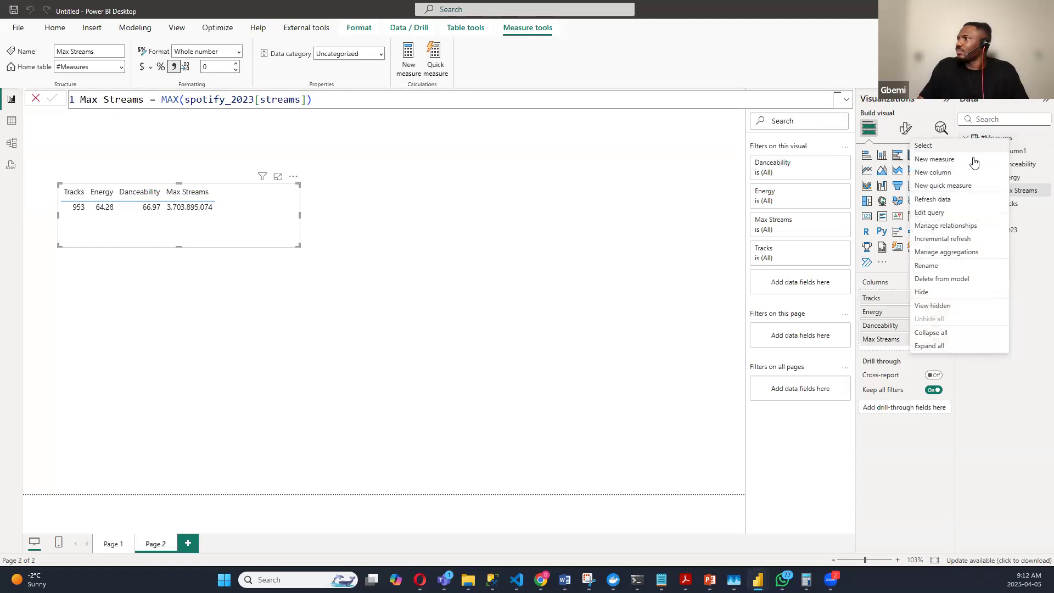
key(Escape)
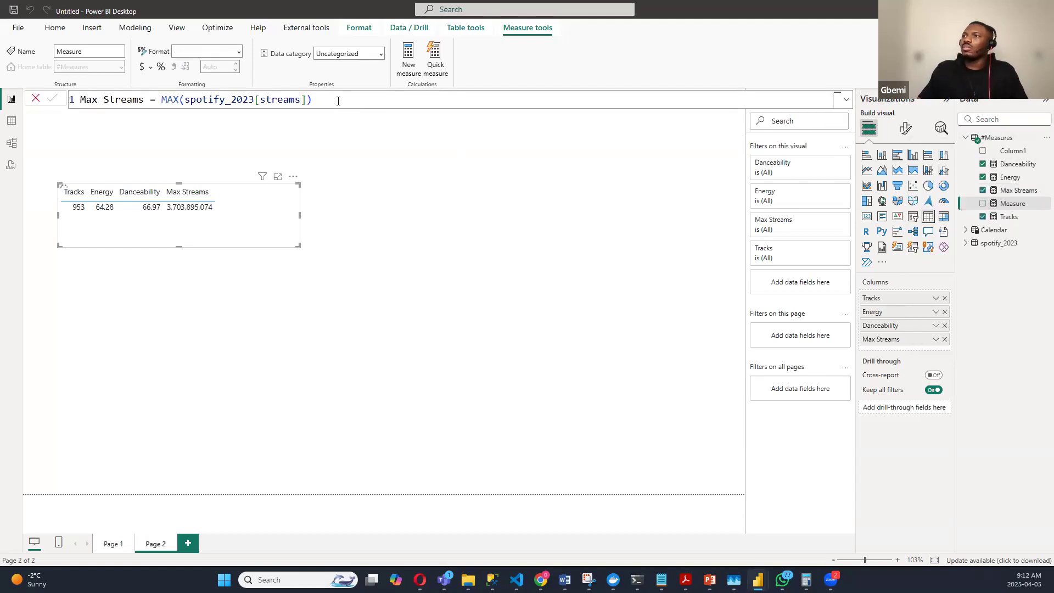
text(mOST)
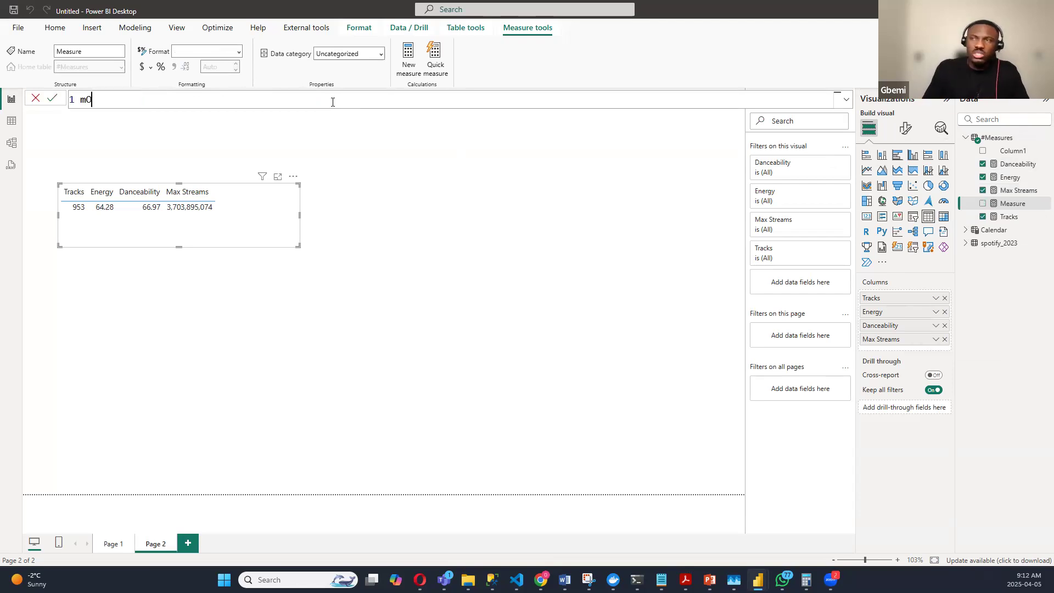
key(BackSpace)
key(BackSpace)
key(BackSpace)
key(BackSpace)
text(Mo)
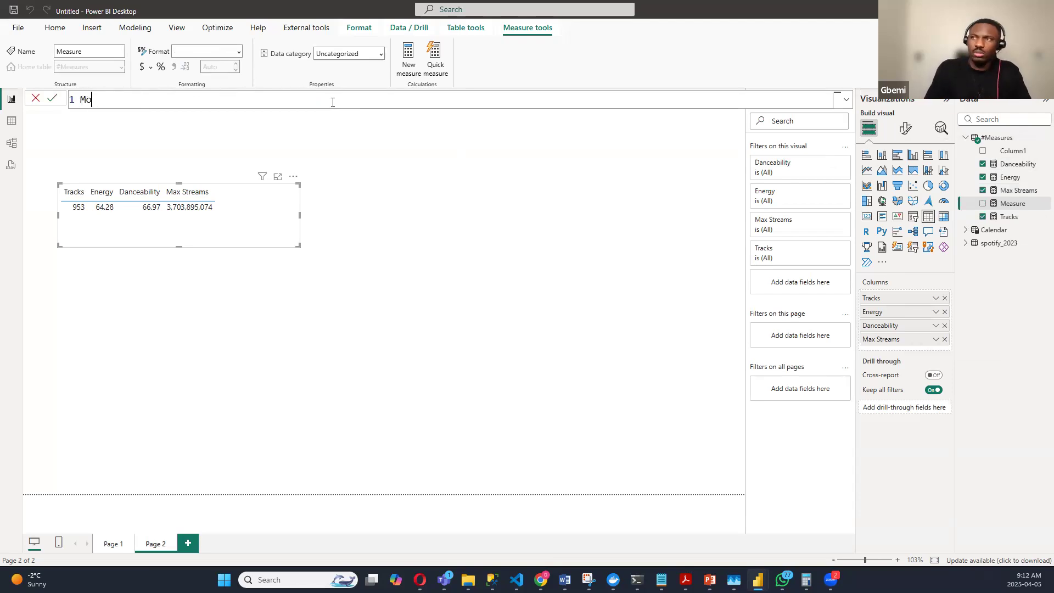
text(st Stream Song)
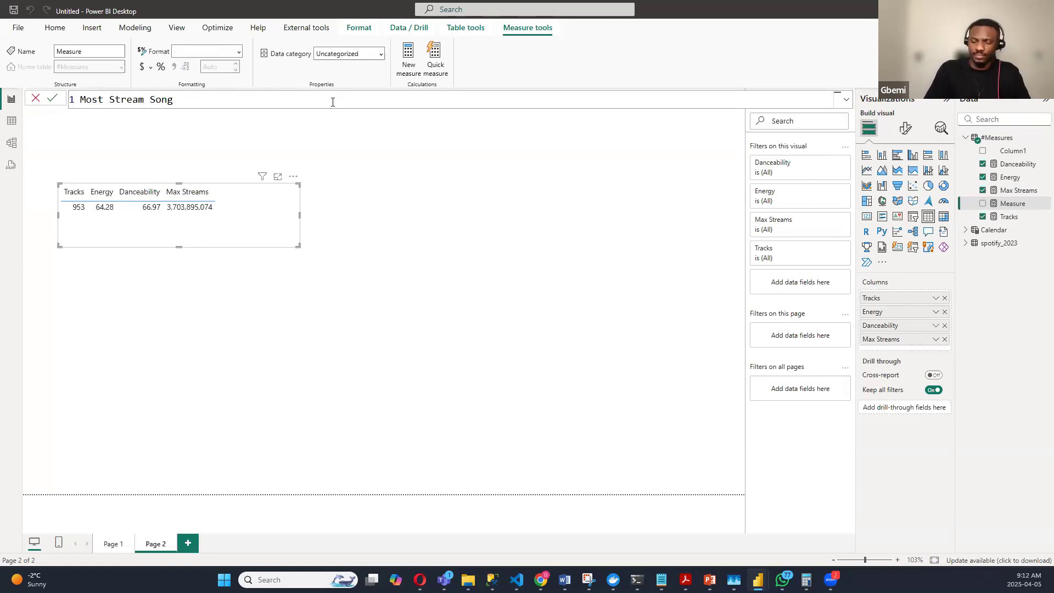
text( = )
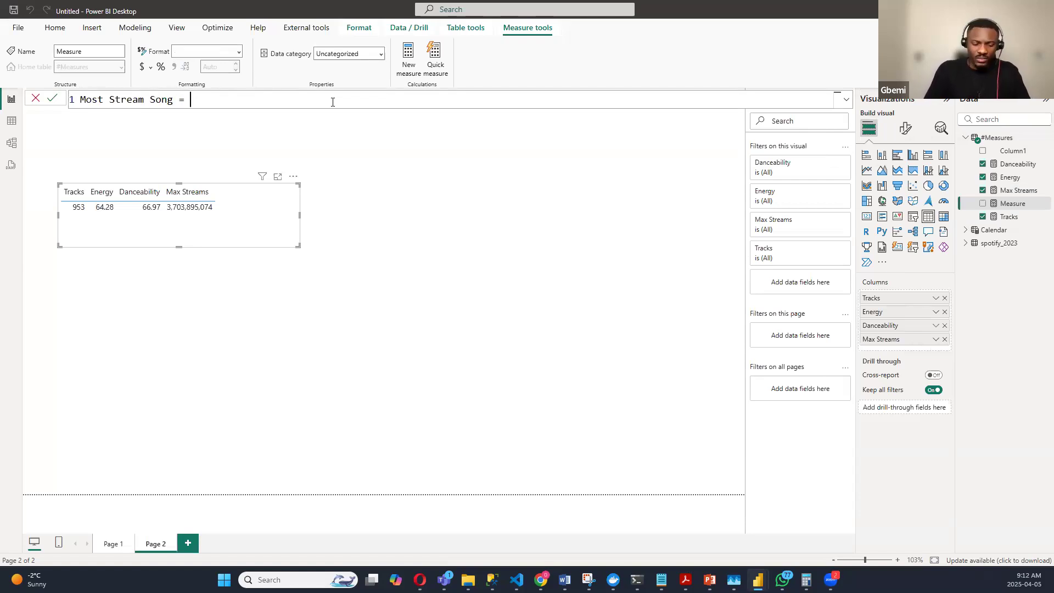
text(CA)
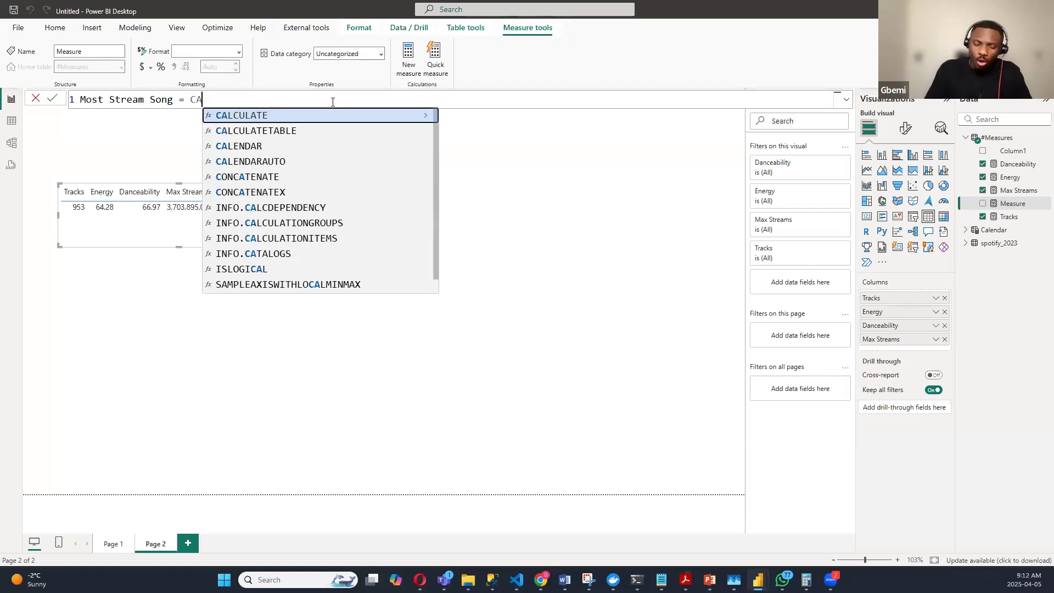
key(Tab)
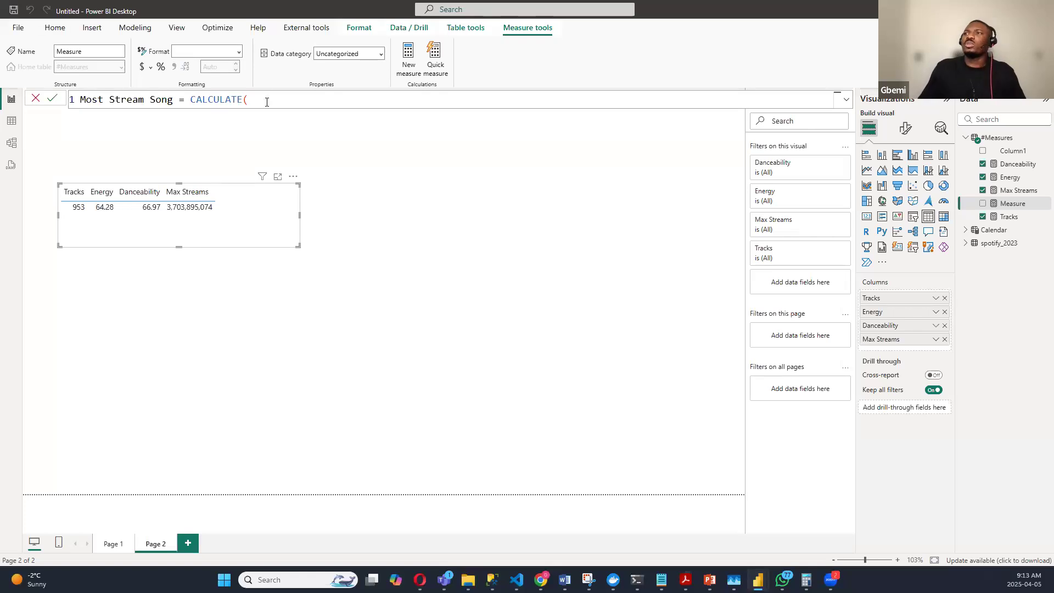
text(MAX)
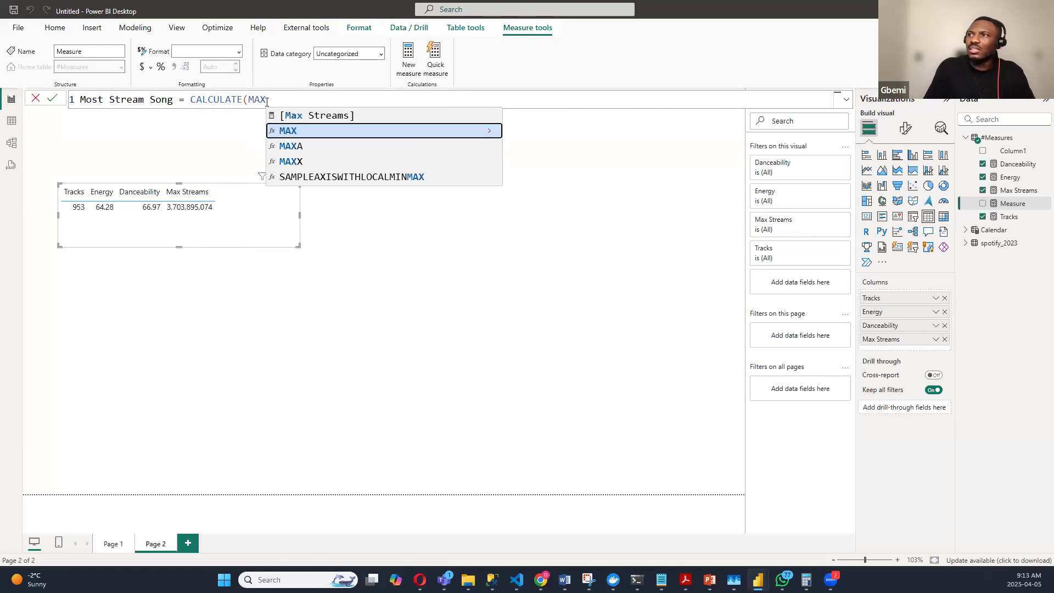
text(()
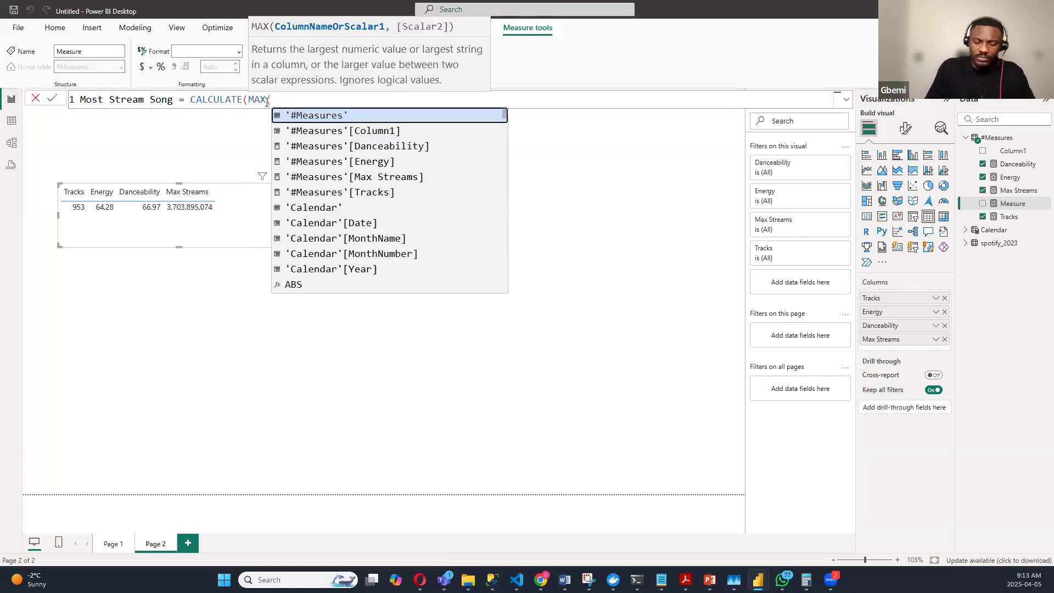
text(STRE)
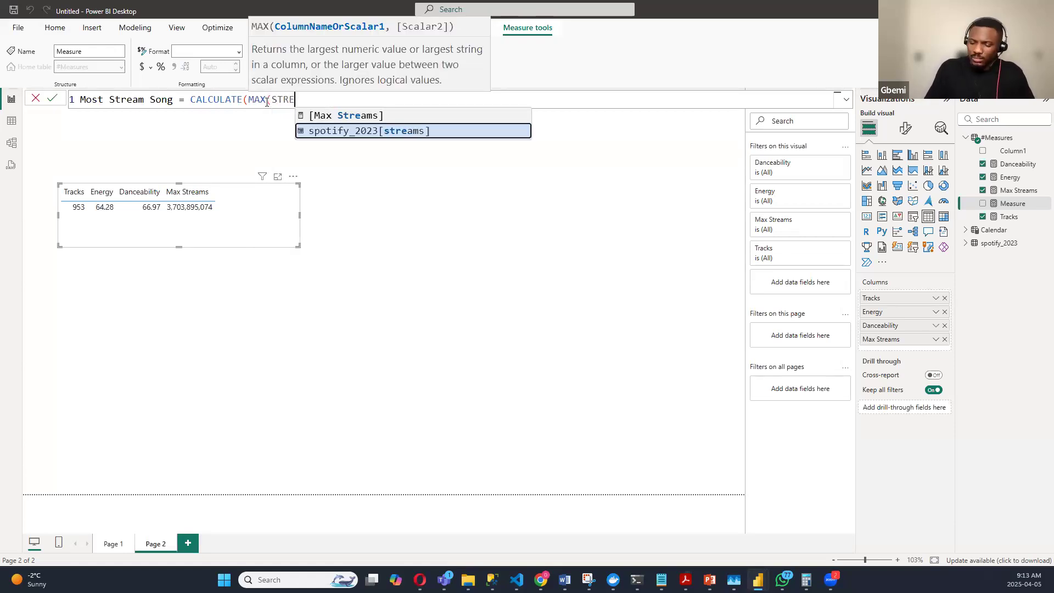
key(BackSpace)
key(BackSpace)
key(BackSpace)
text(ONG)
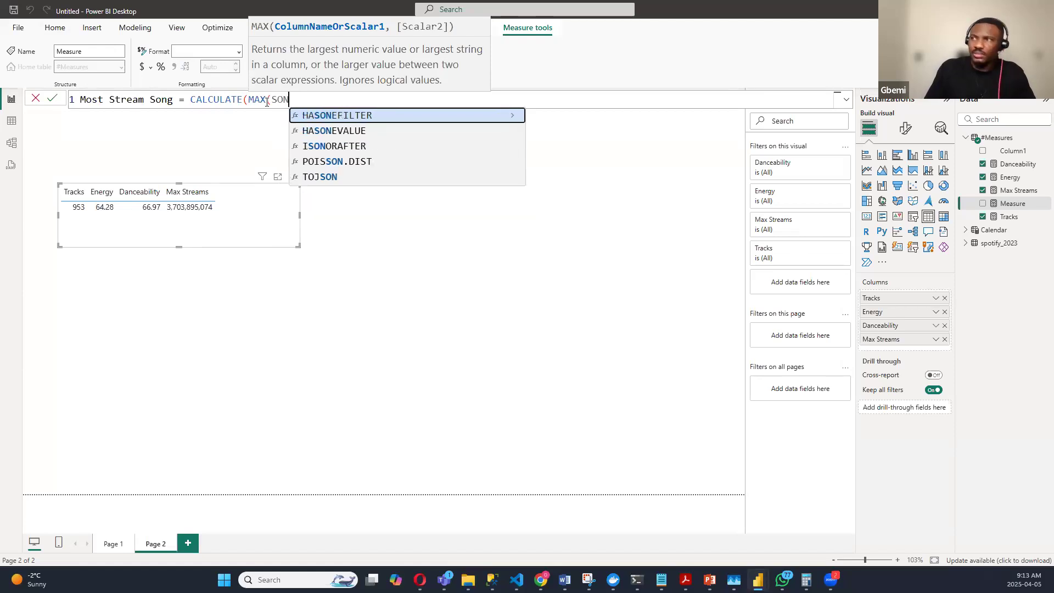
key(BackSpace)
key(BackSpace)
key(BackSpace)
key(BackSpace)
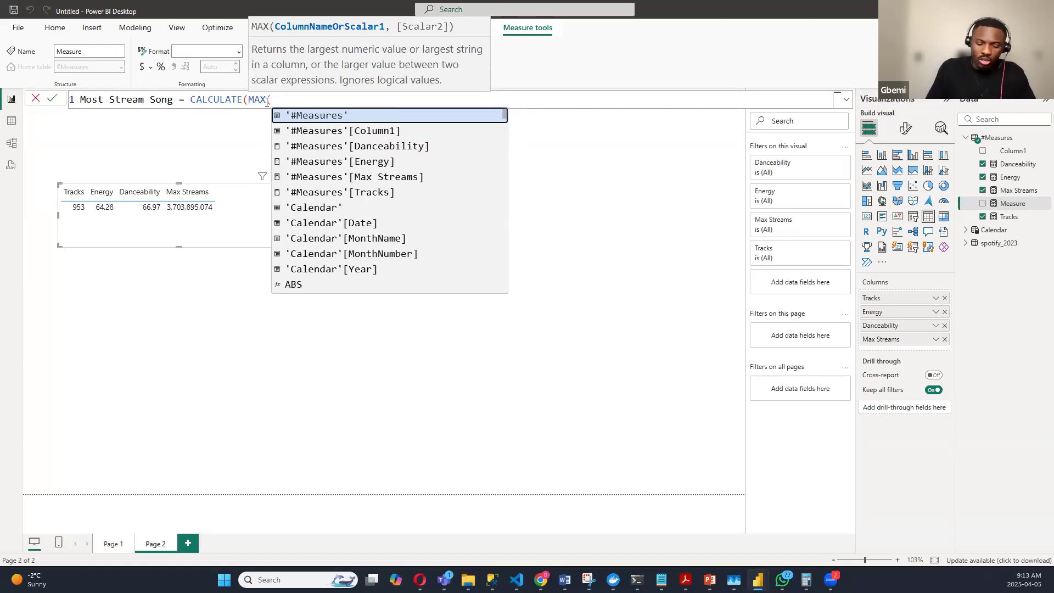
text(TRAC)
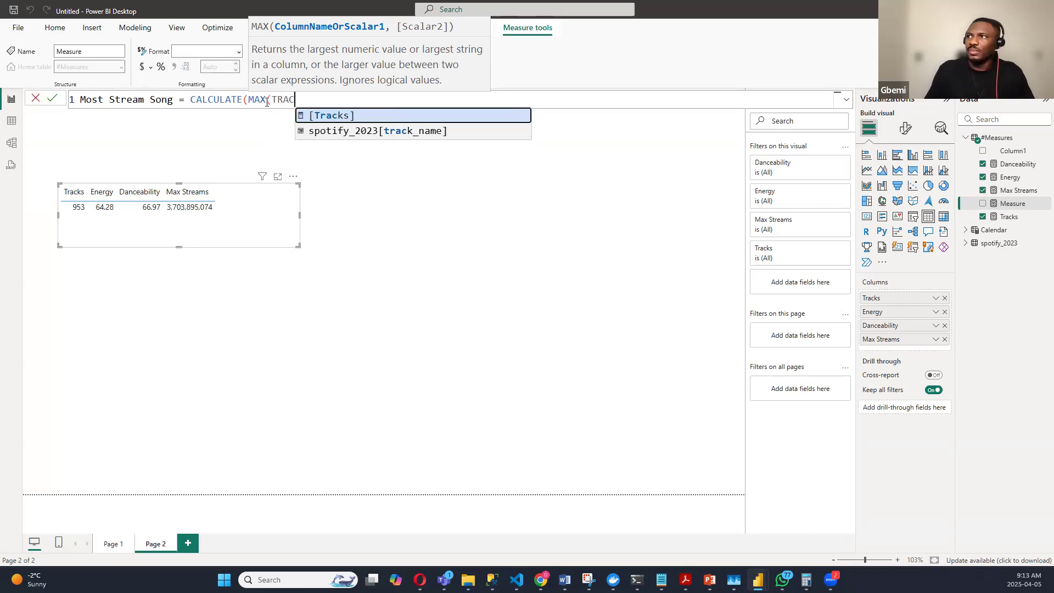
key(Down)
key(Tab)
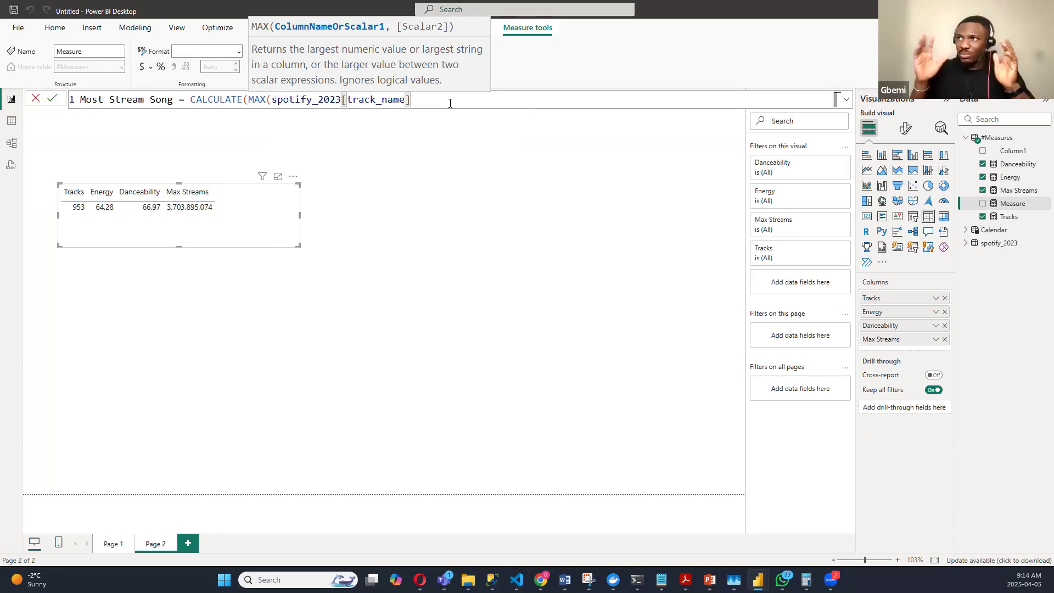
key(BackSpace)
key(BackSpace)
key(BackSpace)
key(BackSpace)
key(BackSpace)
key(BackSpace)
key(BackSpace)
key(BackSpace)
key(BackSpace)
key(BackSpace)
key(BackSpace)
key(BackSpace)
key(BackSpace)
key(BackSpace)
key(BackSpace)
key(BackSpace)
key(BackSpace)
key(BackSpace)
key(BackSpace)
key(BackSpace)
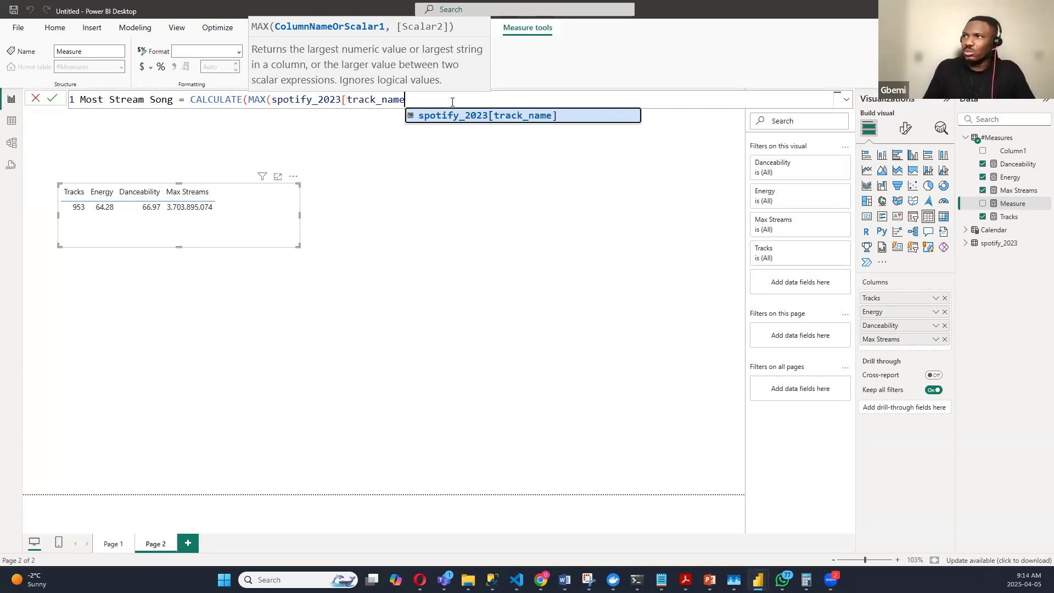
key(BackSpace)
key(BackSpace)
key(BackSpace)
key(BackSpace)
key(BackSpace)
key(BackSpace)
key(BackSpace)
key(BackSpace)
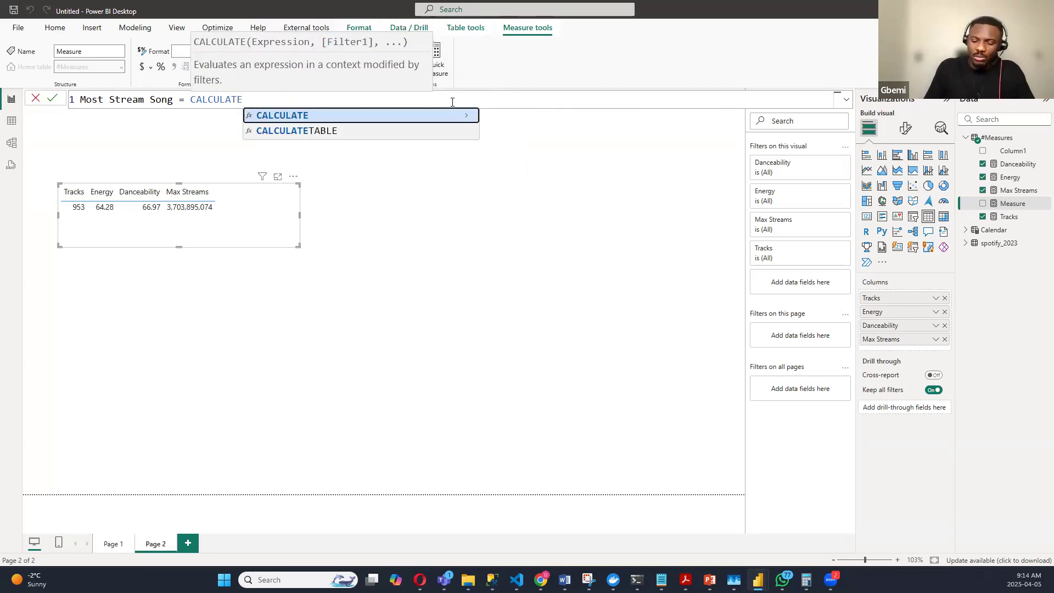
text(()
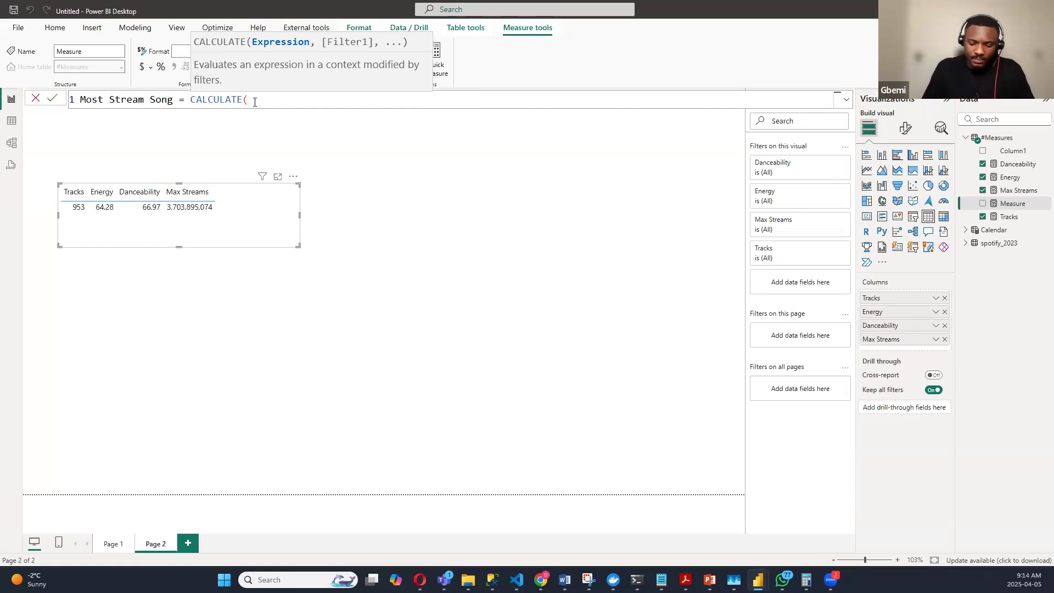
Step: Enter MAX(spotify_2023[track_name]) as the CALCULATE expression in the Most Stream Song formula
text(MAX)
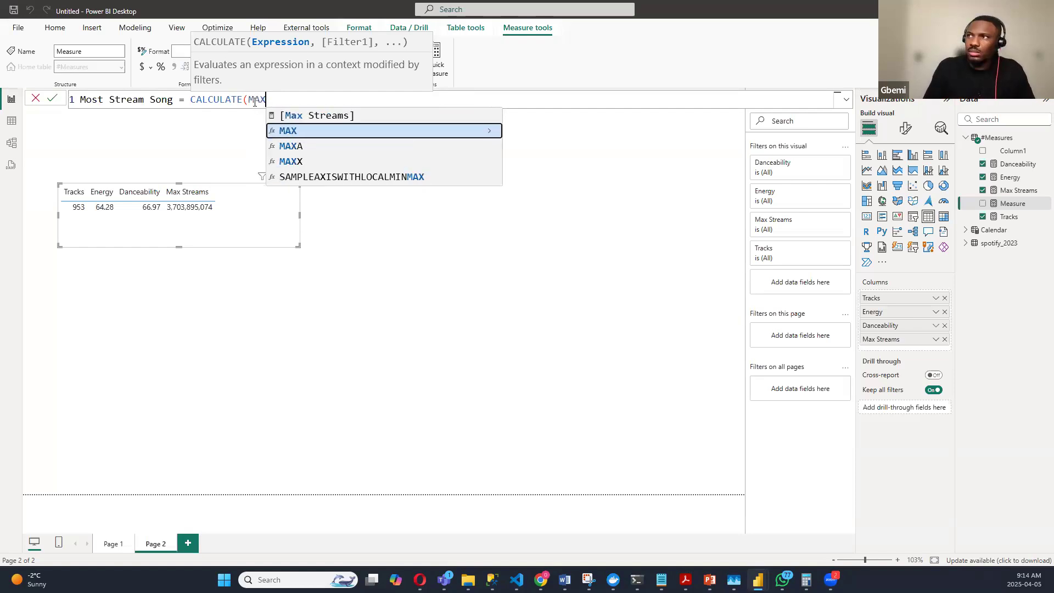
text((TRAC)
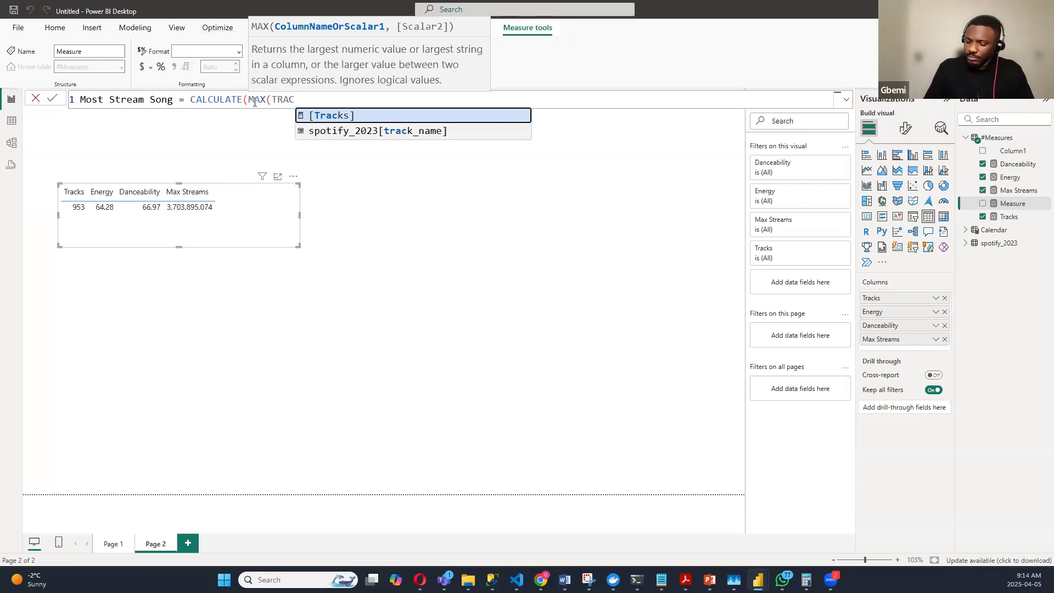
click(387, 132)
text())
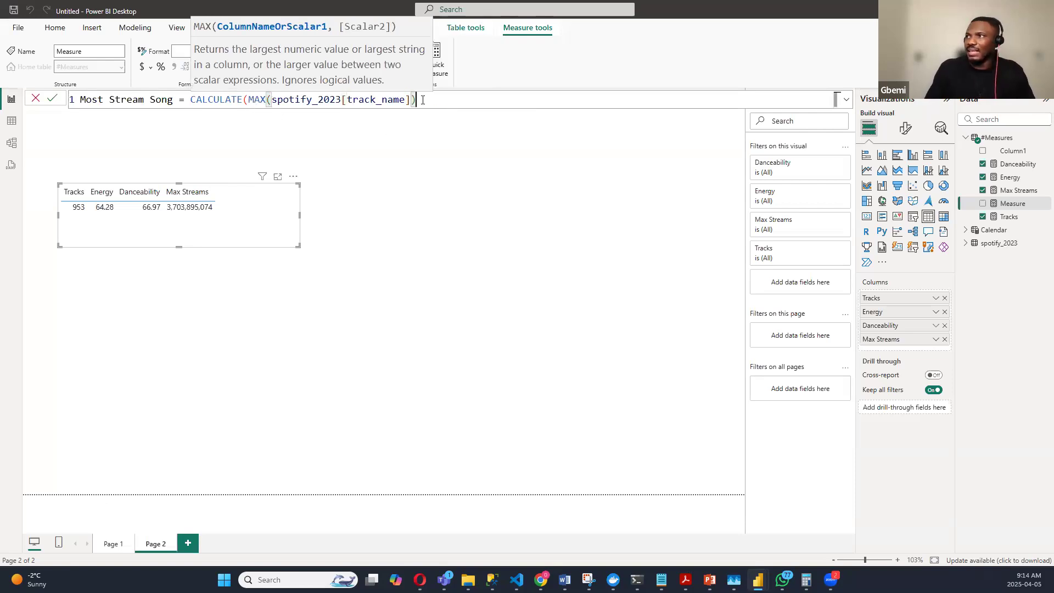
text(,)
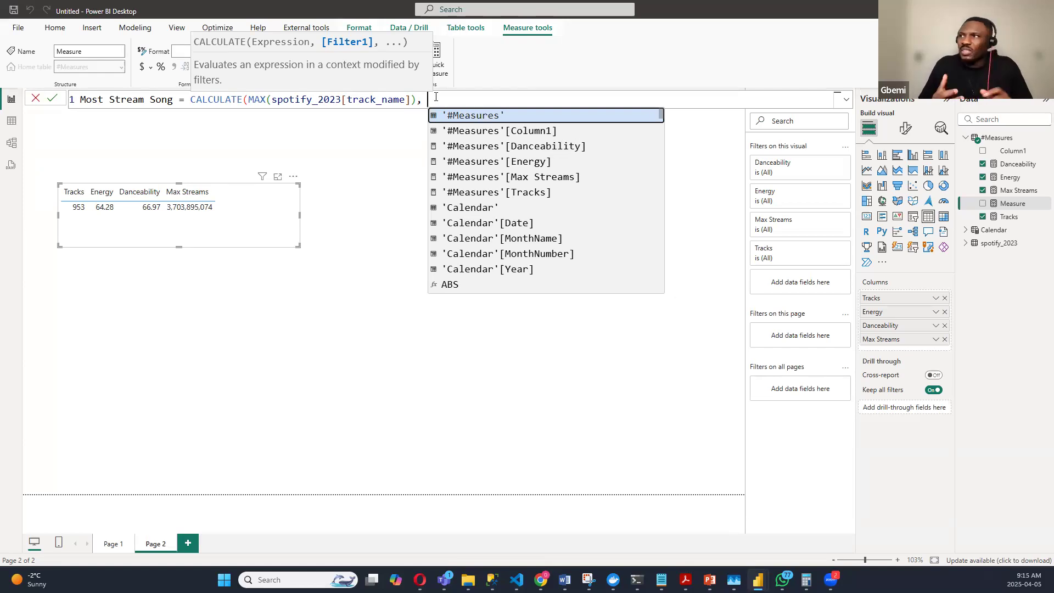
Step: Add the filter spotify_2023[streams] = max(spotify_2023[streams]) to the CALCULATE function and close the formula
text(STREA)
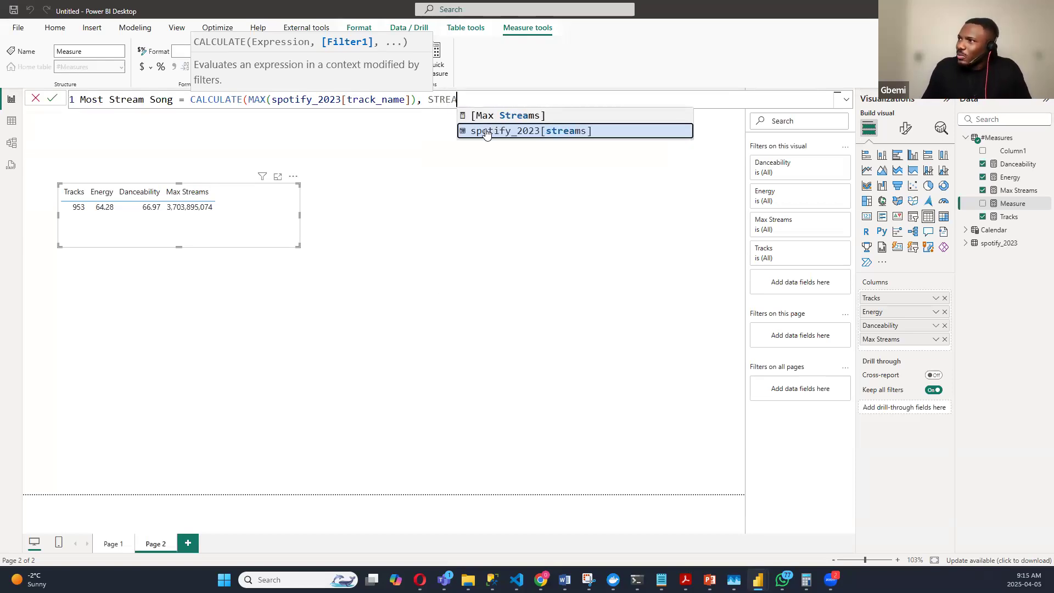
click(577, 132)
text(= )
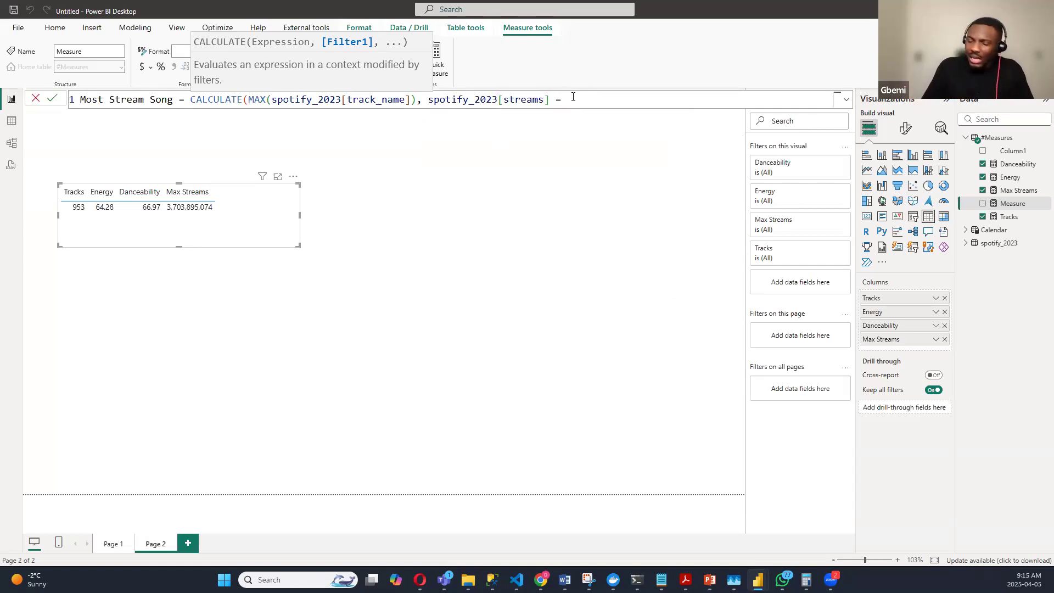
text(max)
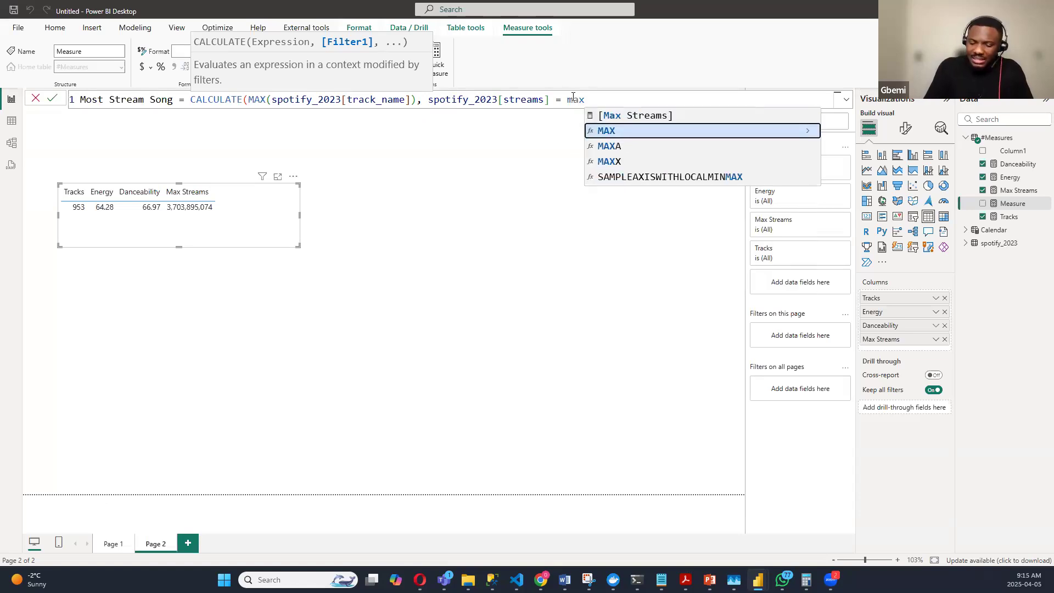
text((STRE)
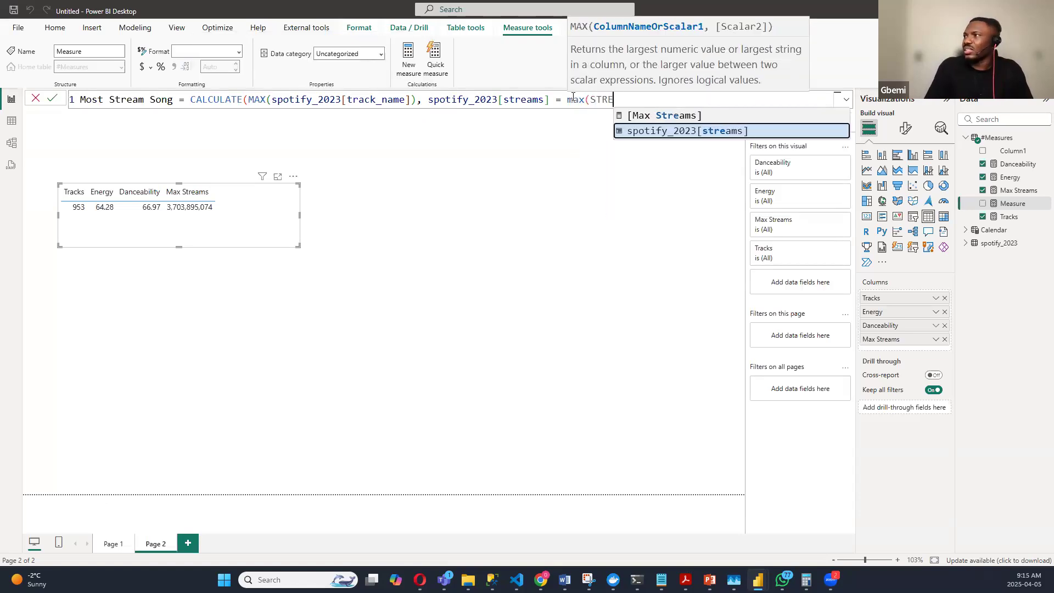
key(Tab)
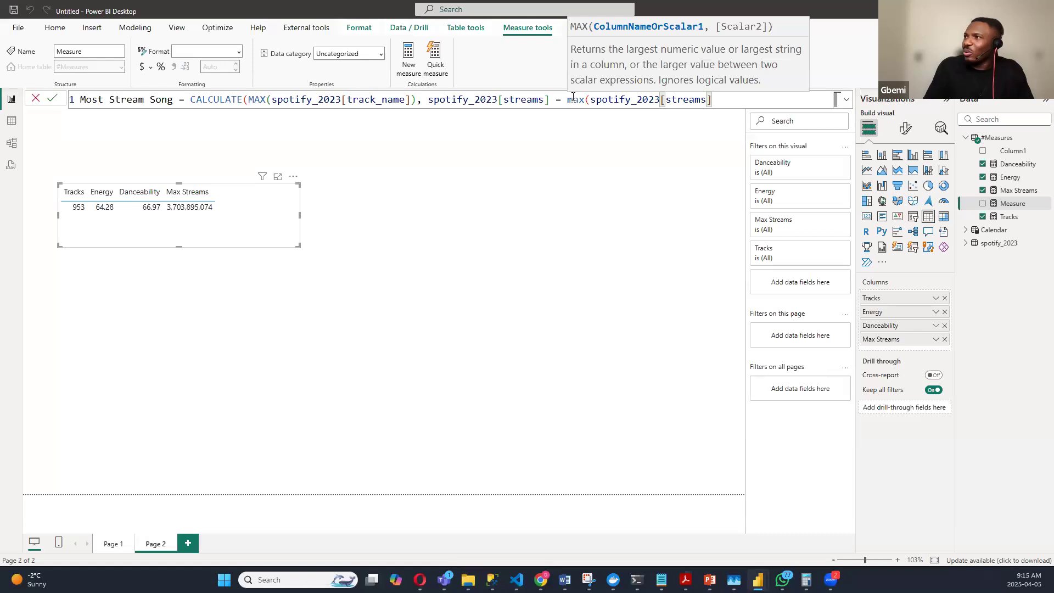
text())
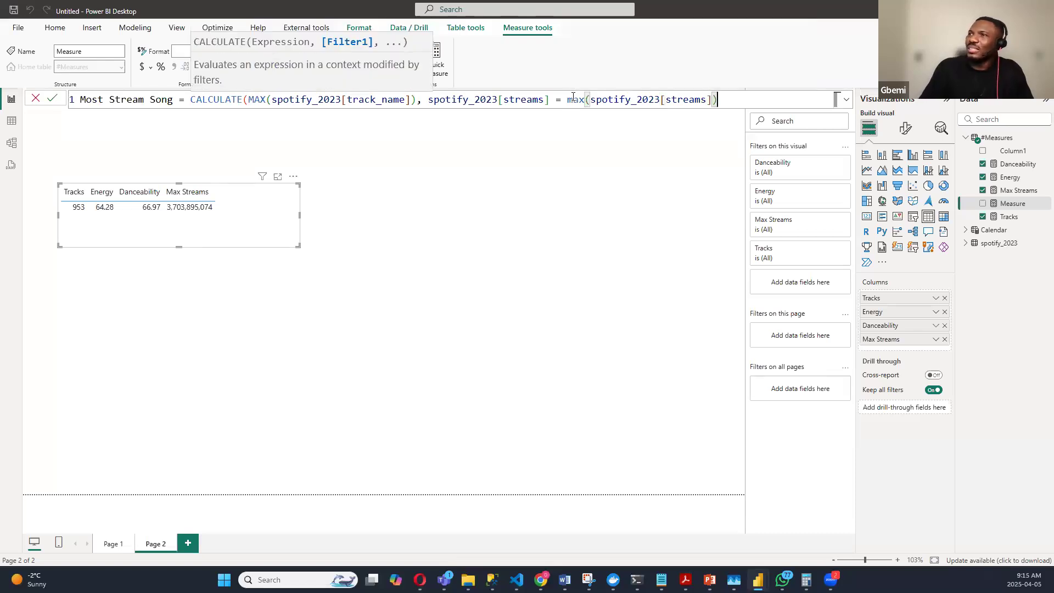
text())
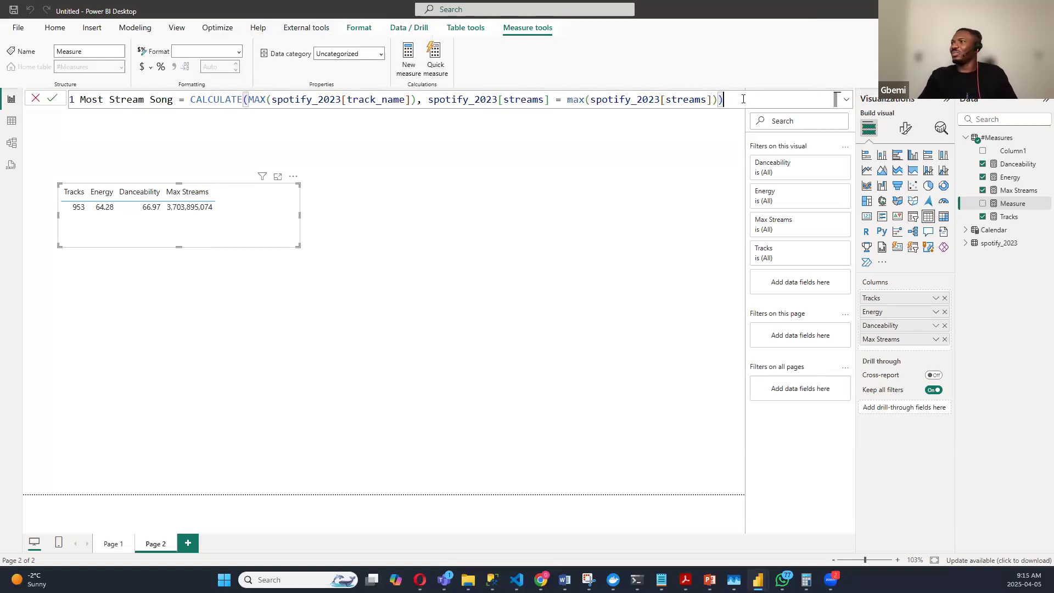
ctrl+scroll(747, 100, up, 1)
ctrl+scroll(748, 100, down, 1)
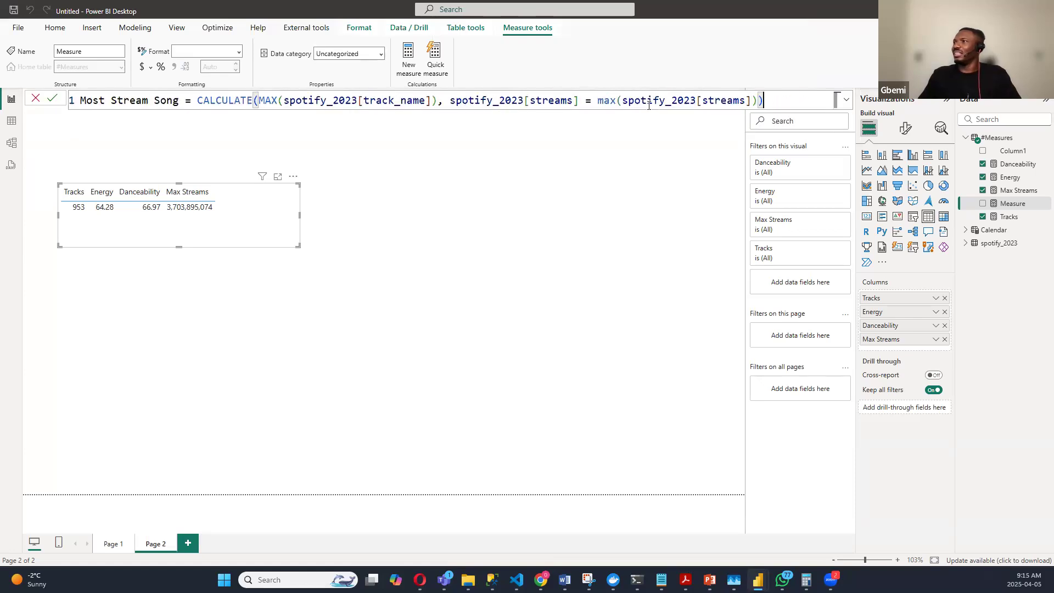
Step: Rewrite the lowercase max function in the streams filter as uppercase MAX
double_click(616, 99)
text(m)
key(BackSpace)
text(max)
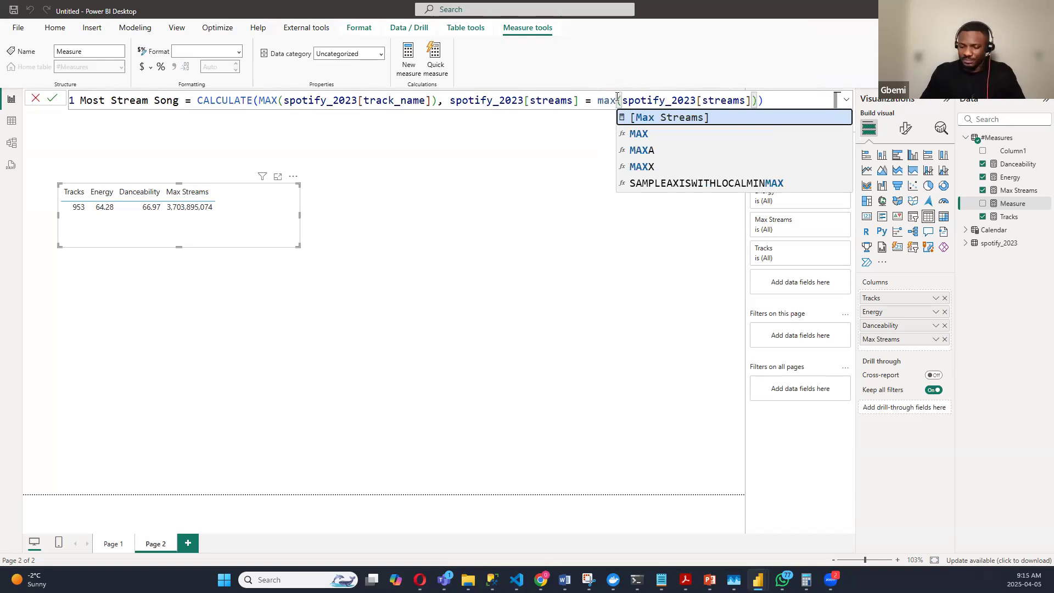
key(BackSpace)
key(BackSpace)
key(BackSpace)
text(MAX)
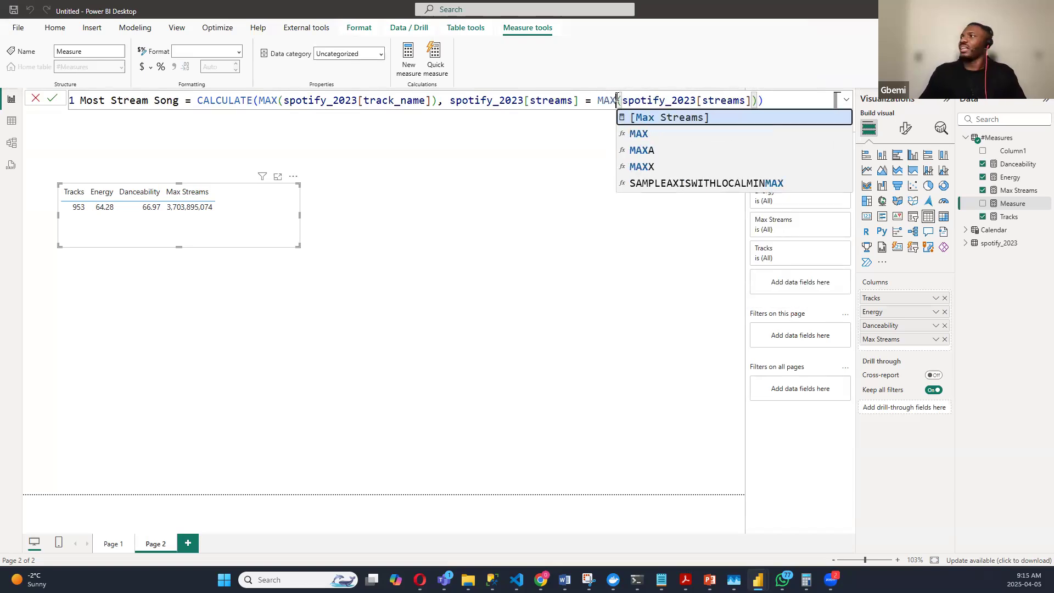
key(Escape)
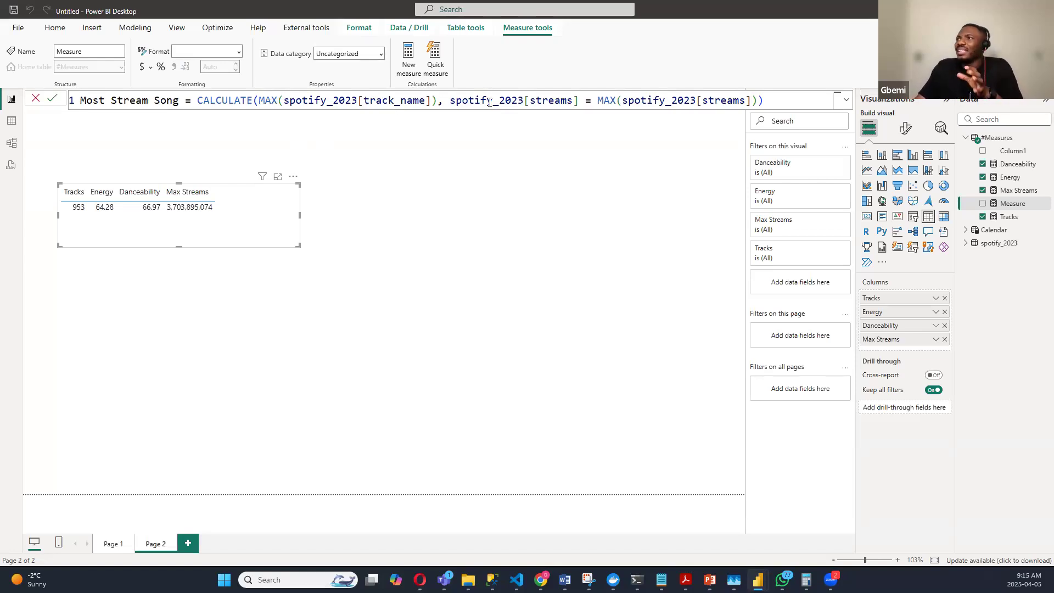
drag(579, 101, 450, 101)
click(659, 100)
drag(598, 100, 762, 99)
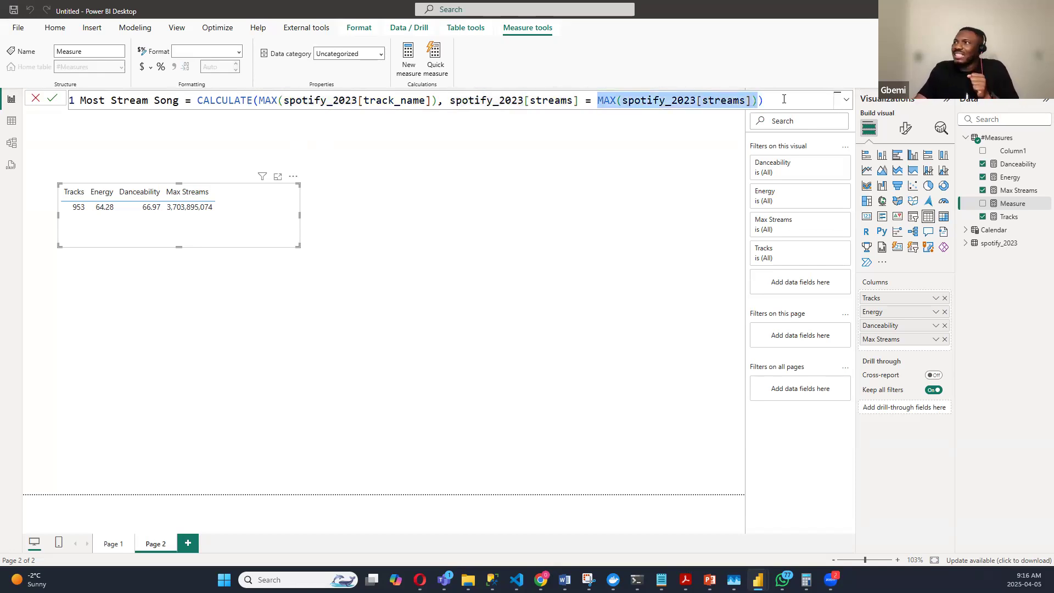
click(786, 97)
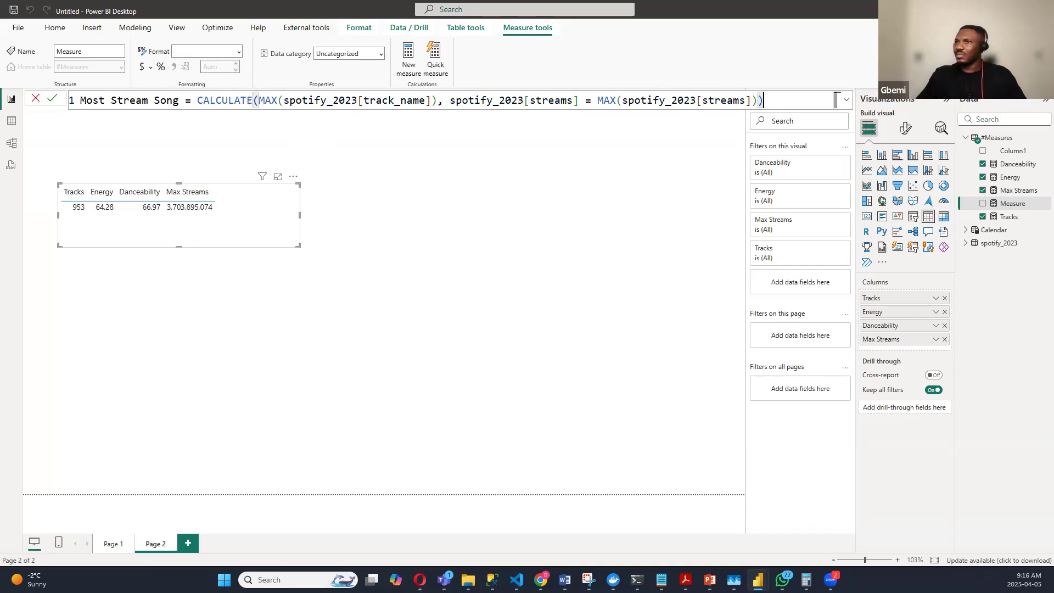
key(ctrl+a)
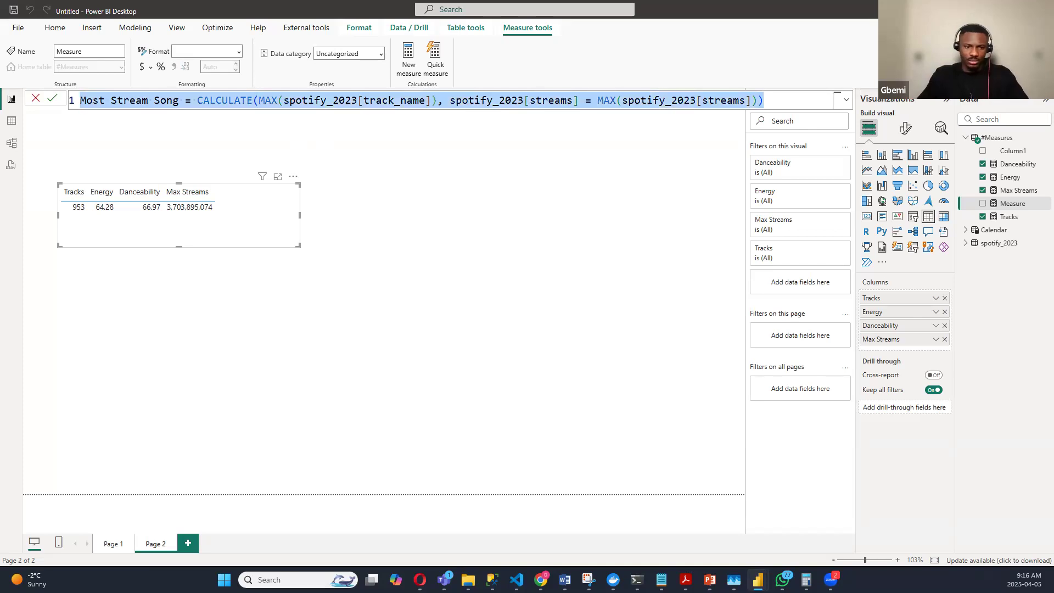
key(alt+Tab)
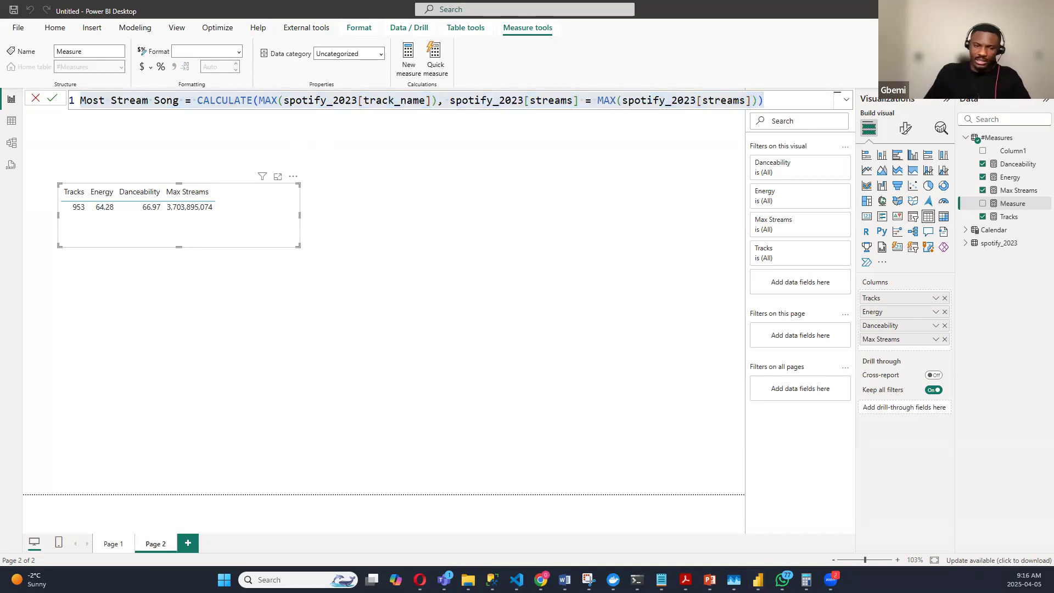
Step: Commit the Most Stream Song measure and add it to the table visual
click(782, 100)
key(Return)
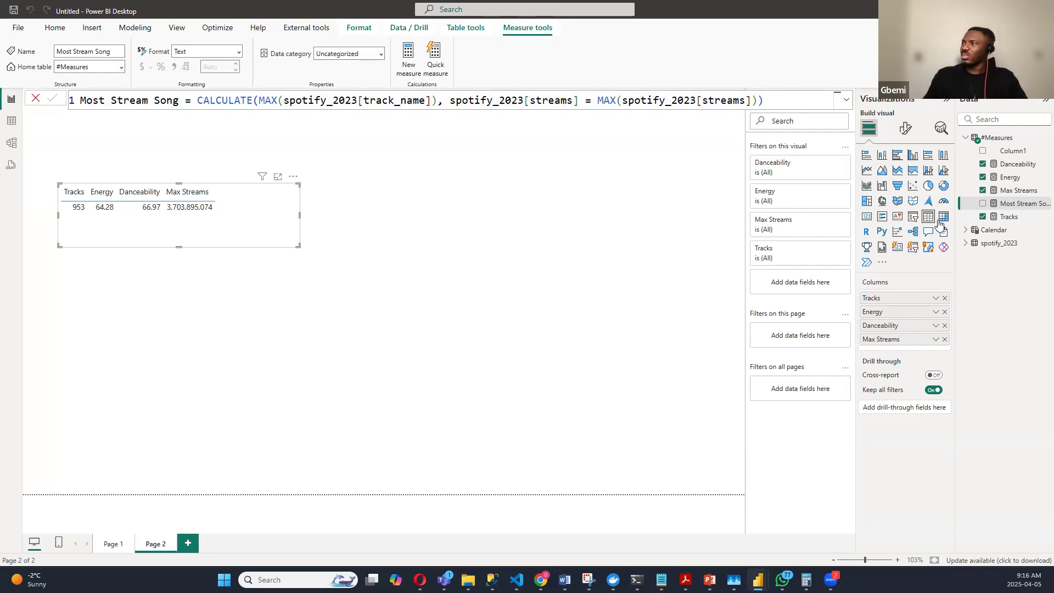
click(983, 204)
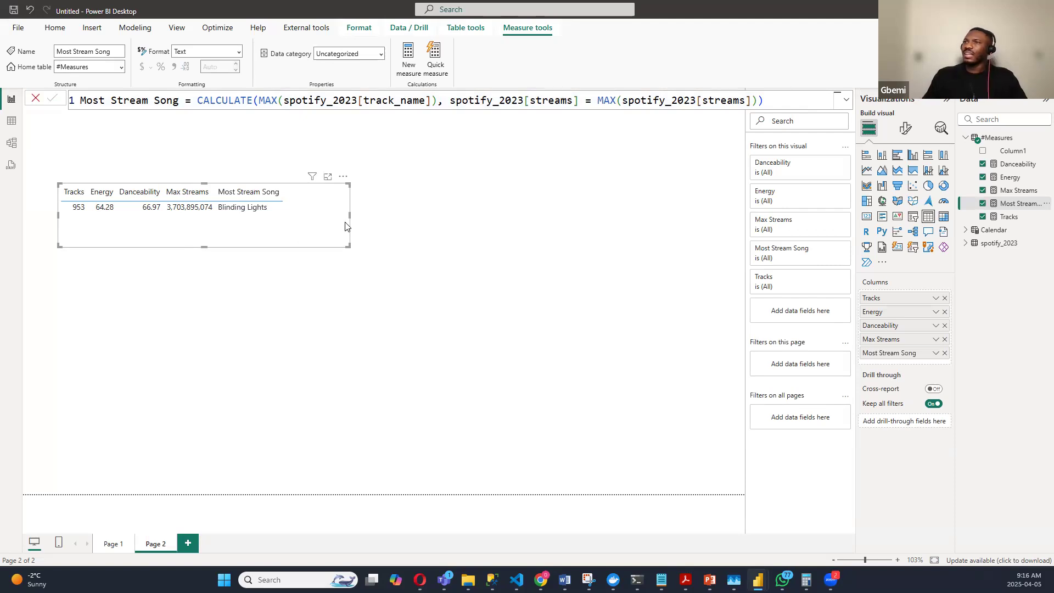
Step: Copy the complete Most Stream Song formula and add another new measure to the #Measures table
click(784, 100)
key(ctrl+a)
key(ctrl+c)
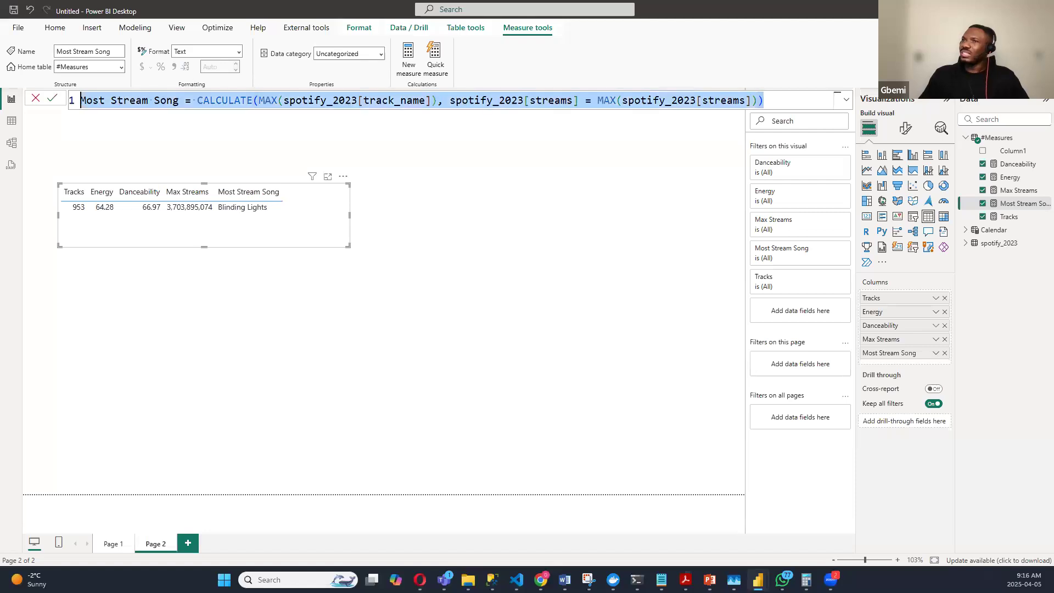
right_click(997, 137)
key(Escape)
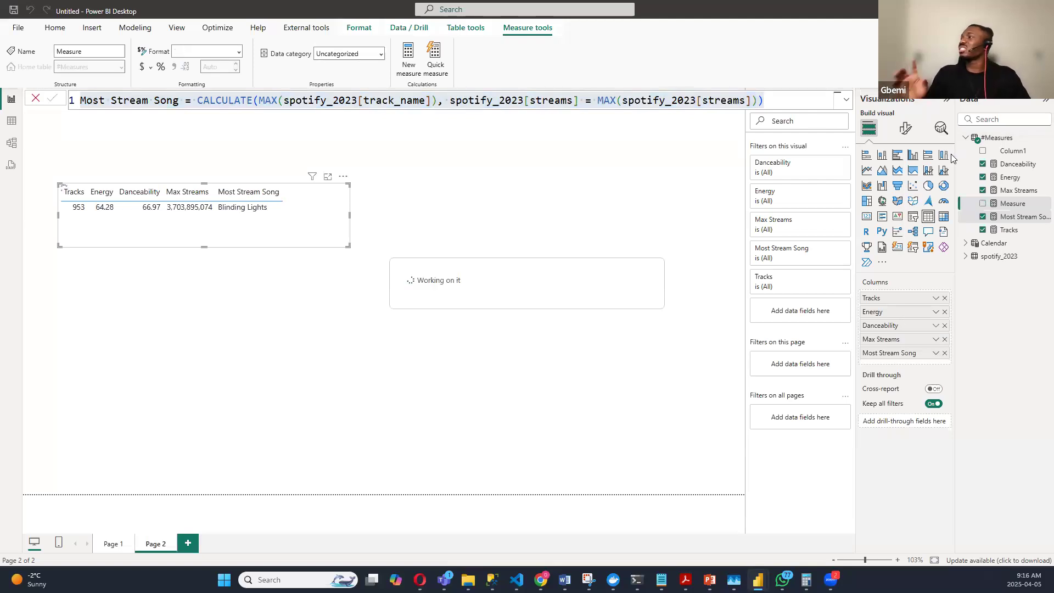
Step: Name the new measure Most Stream Artist and paste the copied CALCULATE formula after it, removing the duplicate Most Stream Song name
text(moS)
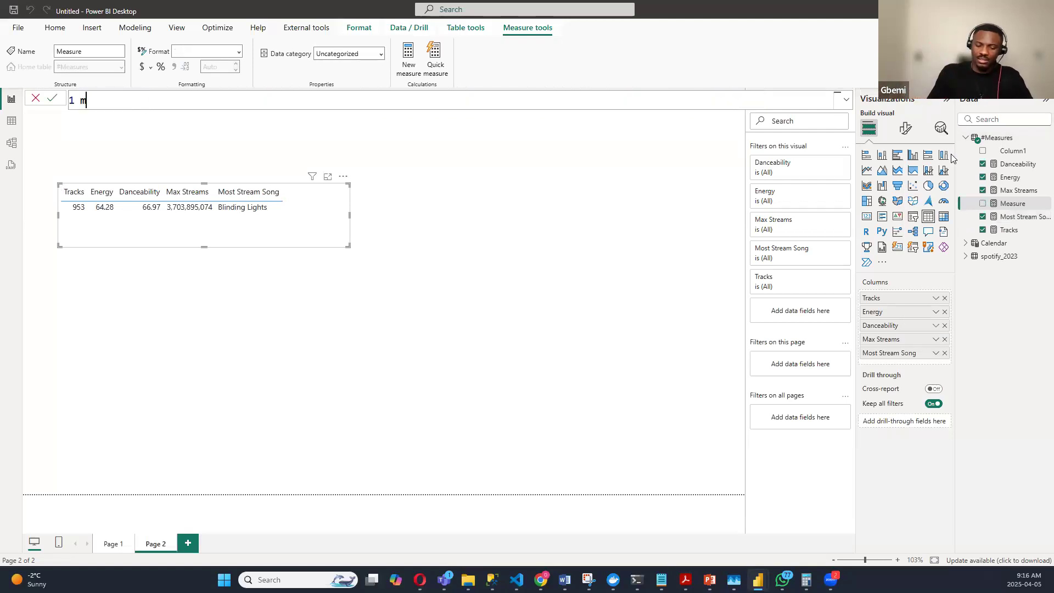
key(BackSpace)
key(BackSpace)
key(BackSpace)
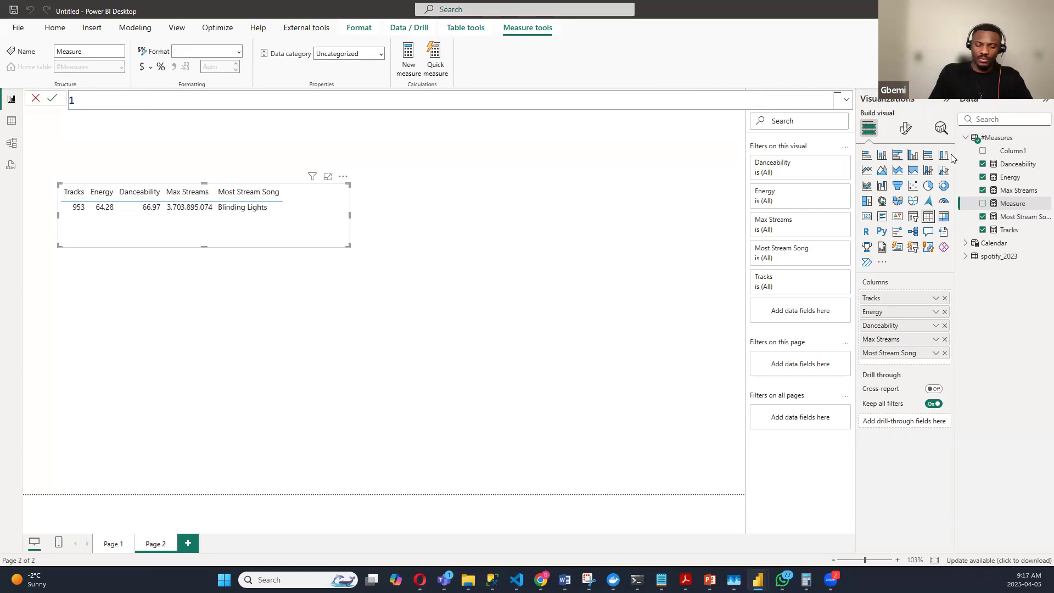
text(Most S)
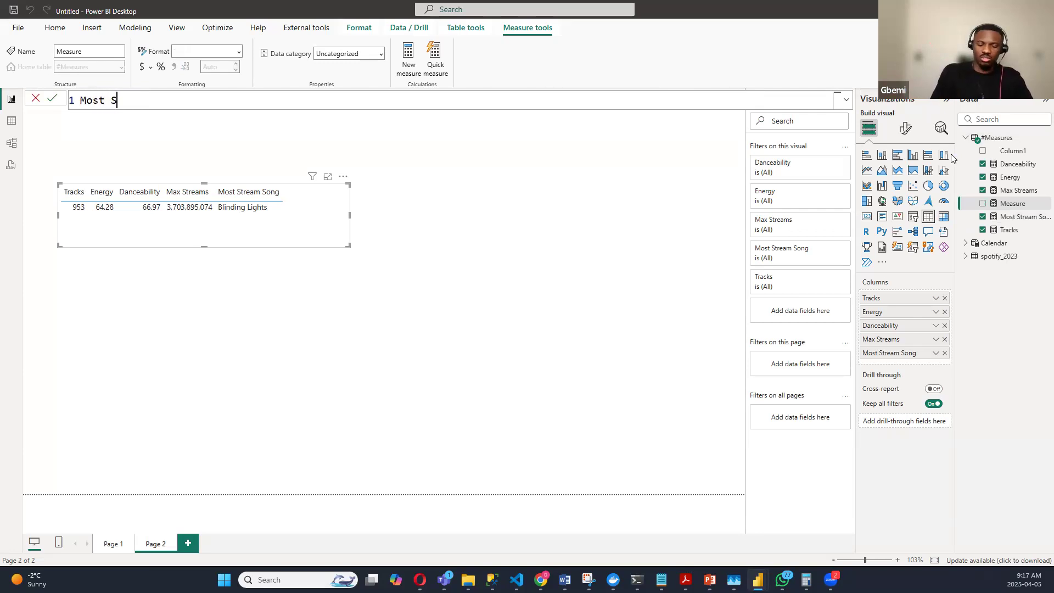
text(tream Artist)
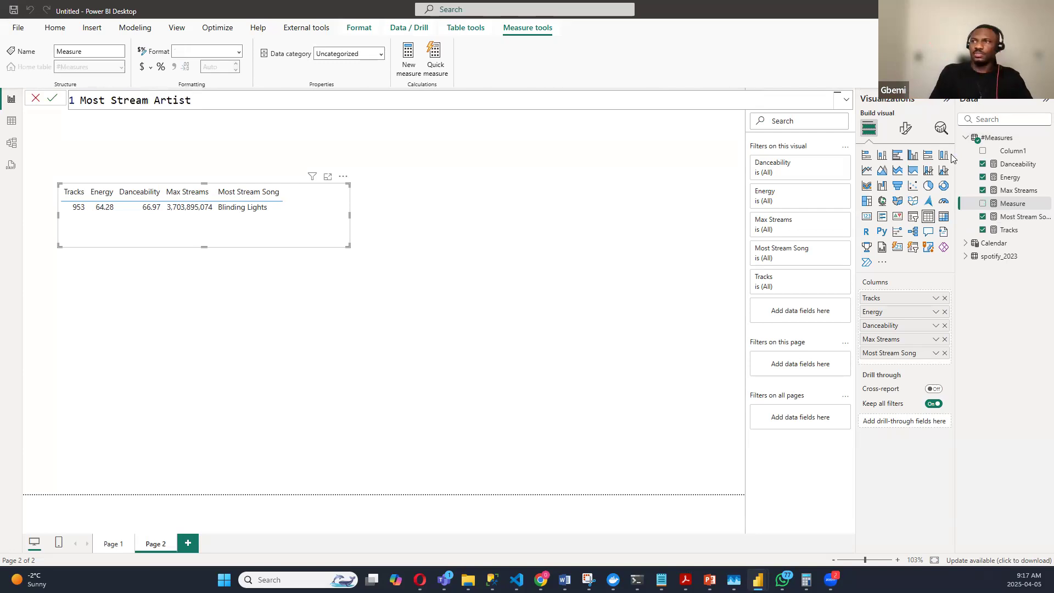
key(ctrl+v)
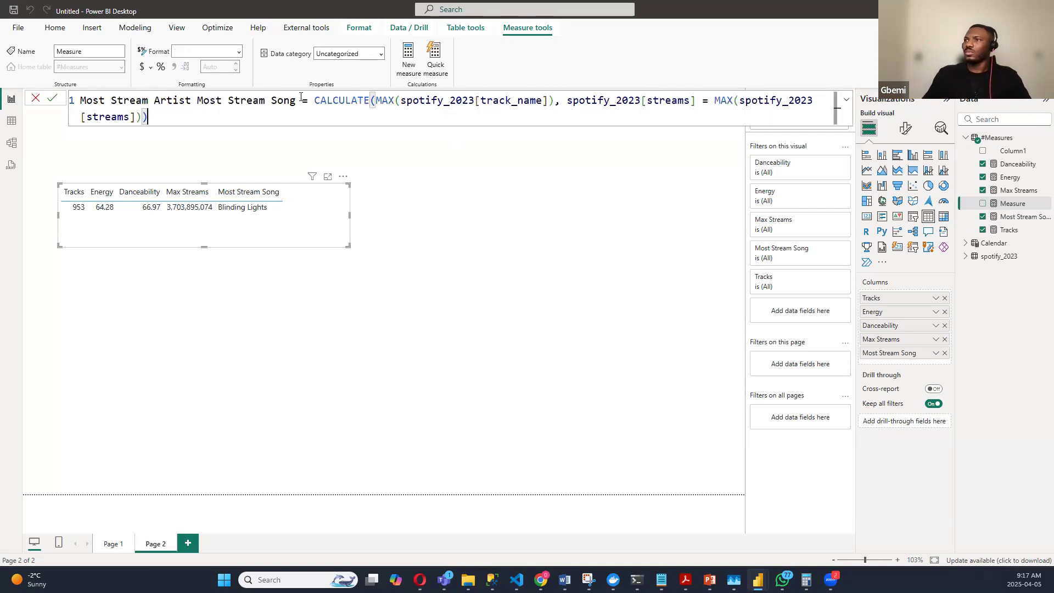
drag(296, 101, 199, 101)
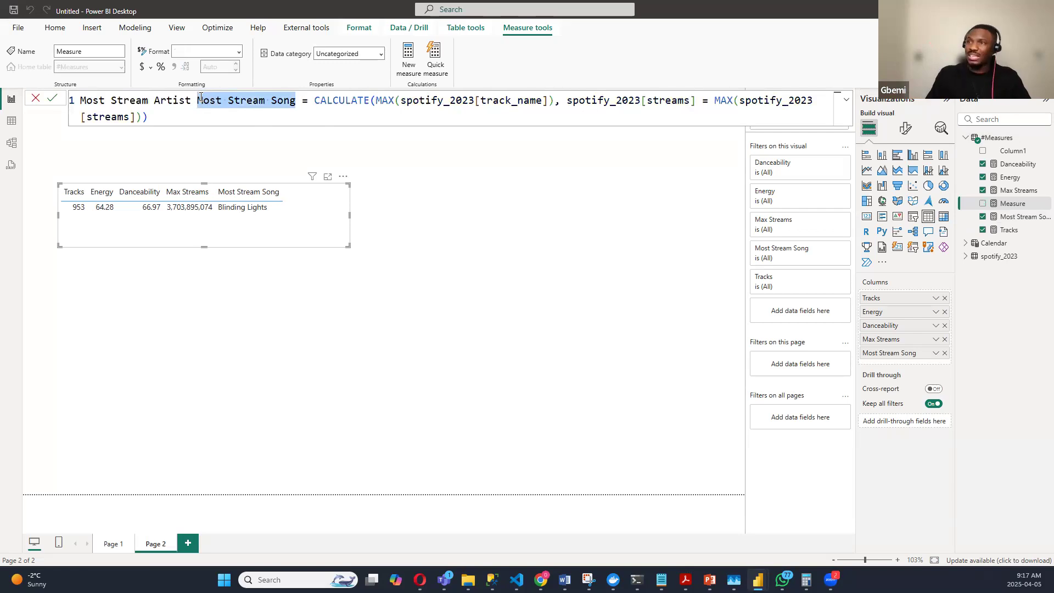
key(BackSpace)
key(BackSpace)
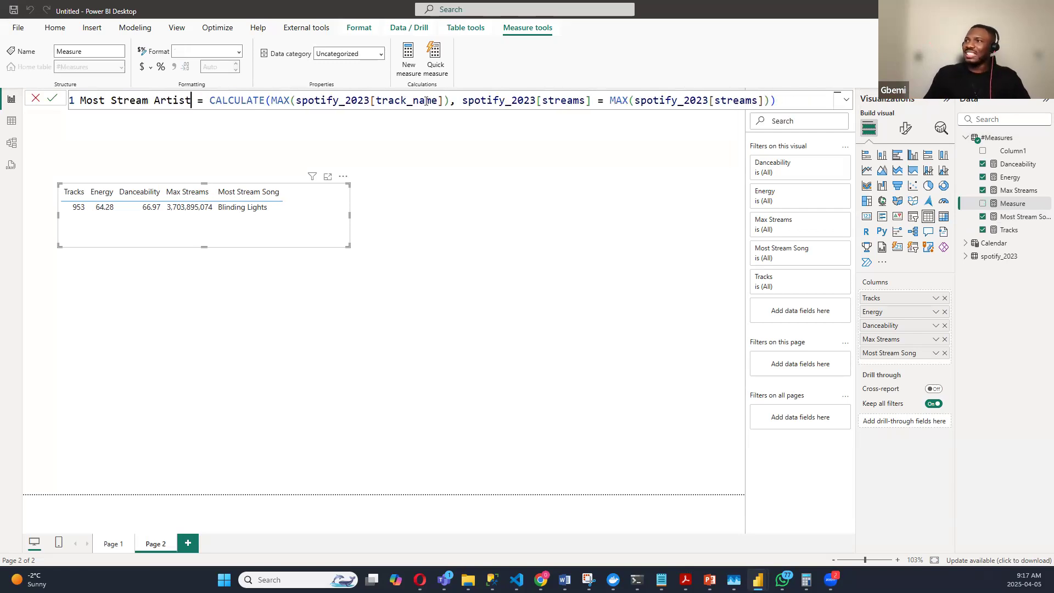
Step: Replace the track_name column with artist(s)_name inside the MAX expression of the new measure
drag(440, 100, 377, 101)
text(a)
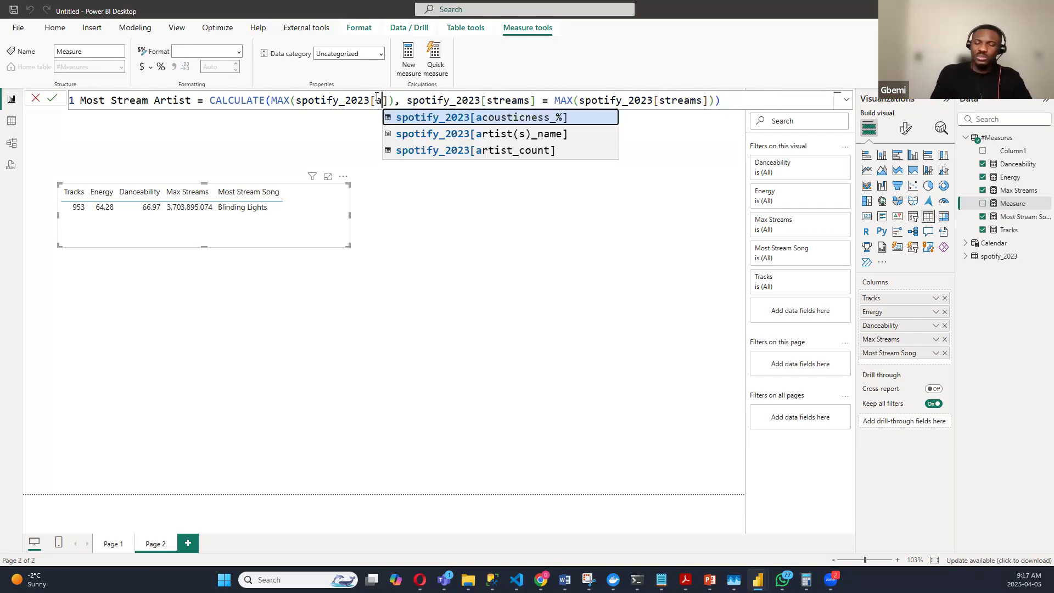
text(r)
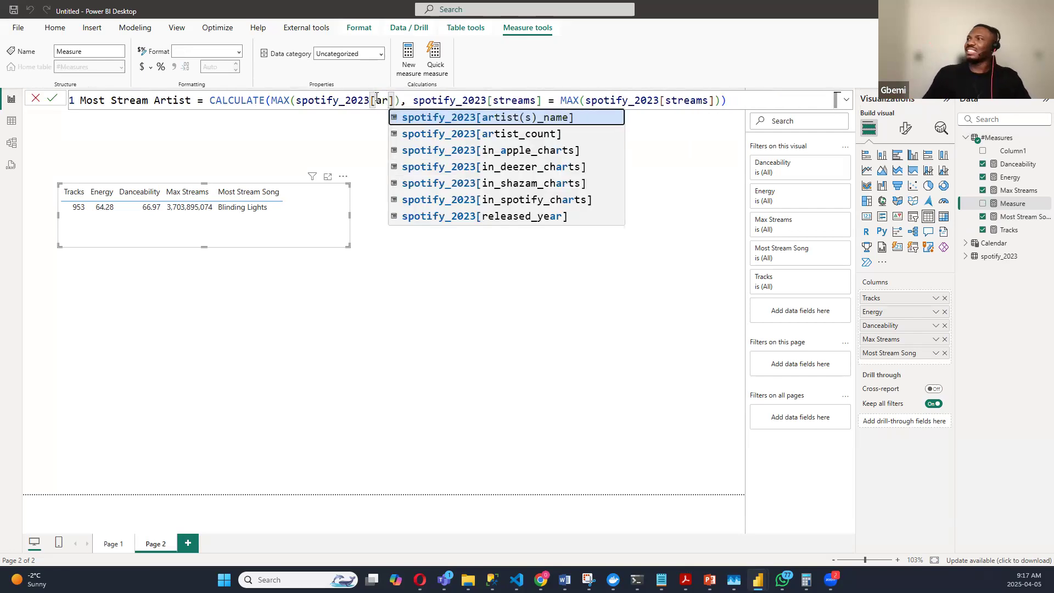
click(509, 119)
click(479, 102)
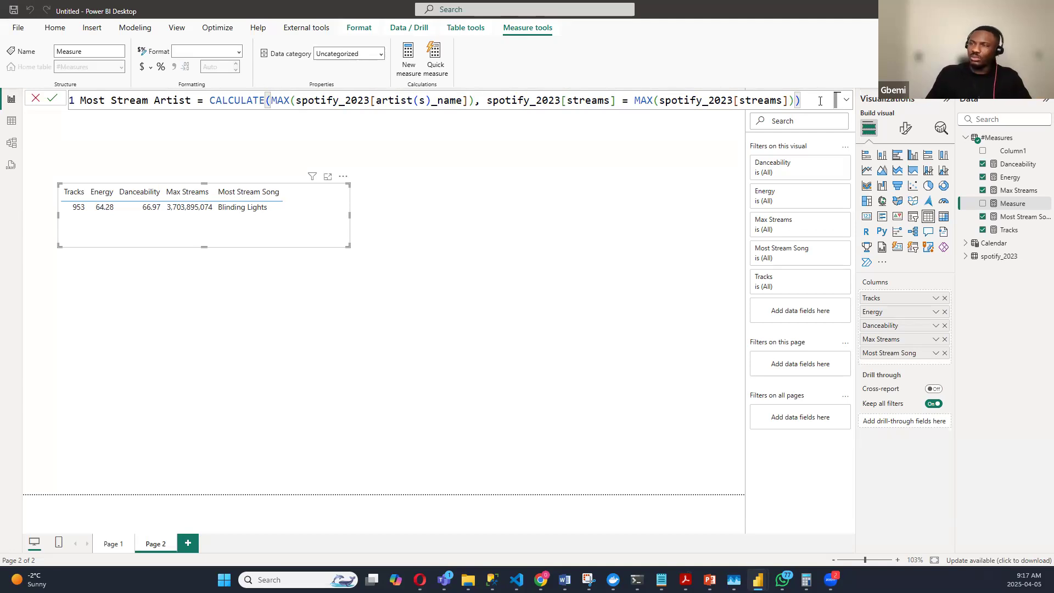
Step: Change the measure's name to Most Streamed Artist and commit the formula
double_click(145, 100)
key(Right)
text(ed)
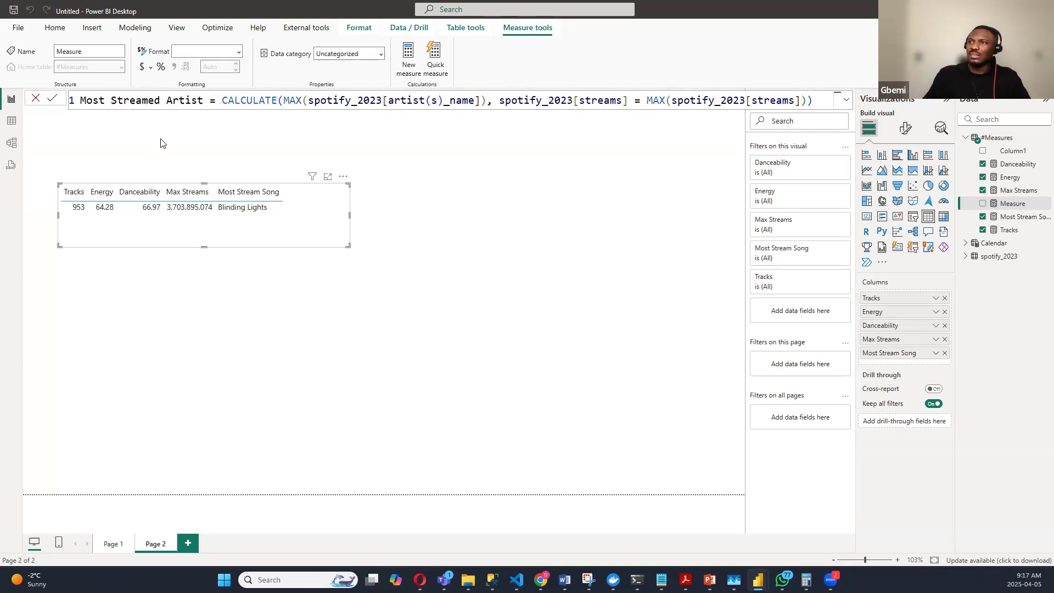
key(Return)
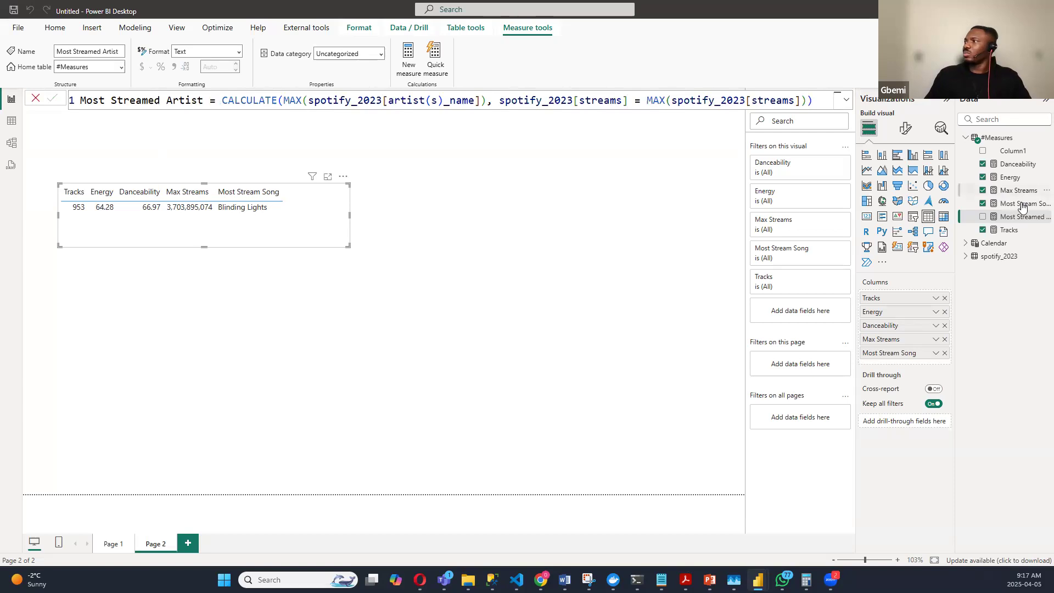
Step: Rename the Most Stream Song measure to Most Streamed Song in its formula and commit it
click(1023, 204)
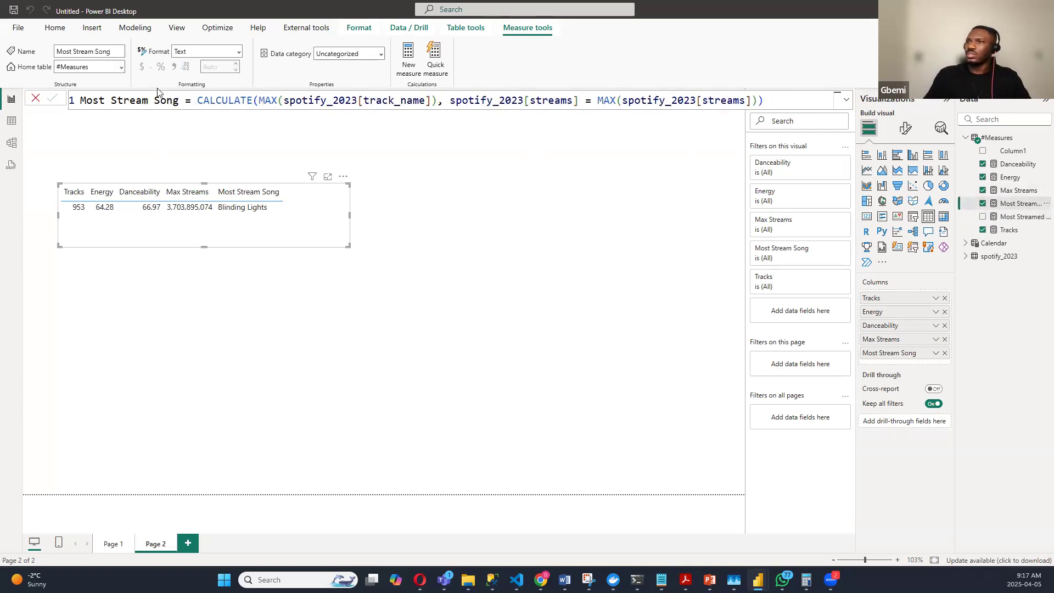
click(150, 101)
text(ed)
key(Return)
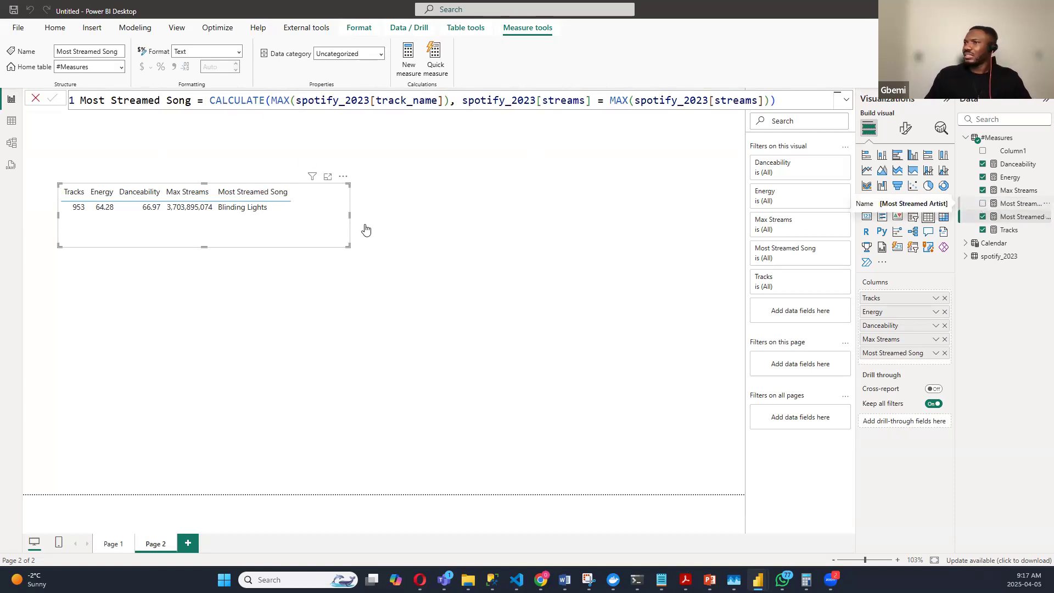
Step: Add the Most Streamed Artist measure to the table visual and widen the table to fit the extra column
click(982, 204)
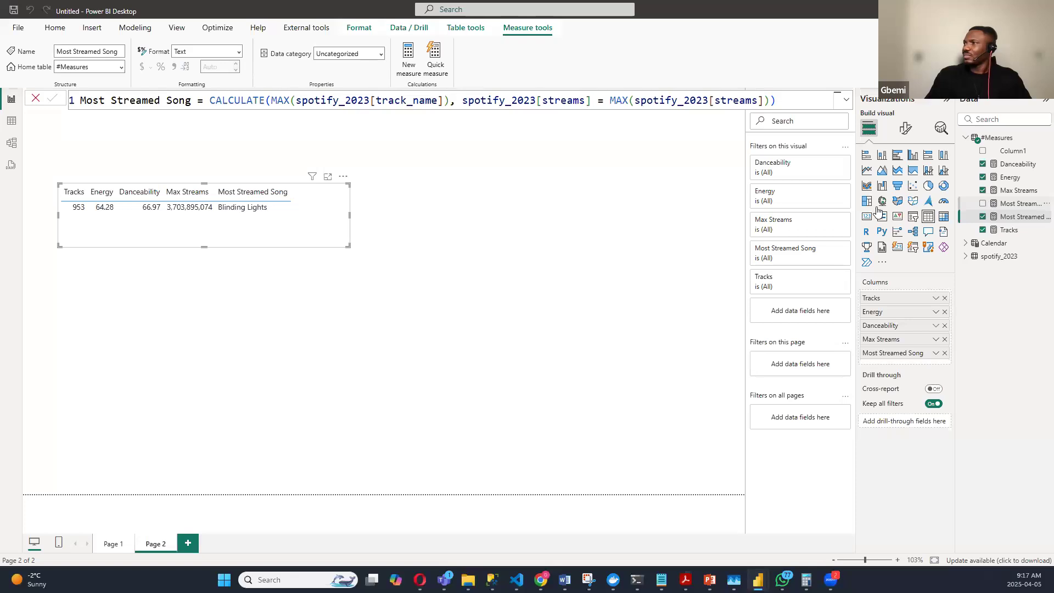
drag(349, 215, 378, 214)
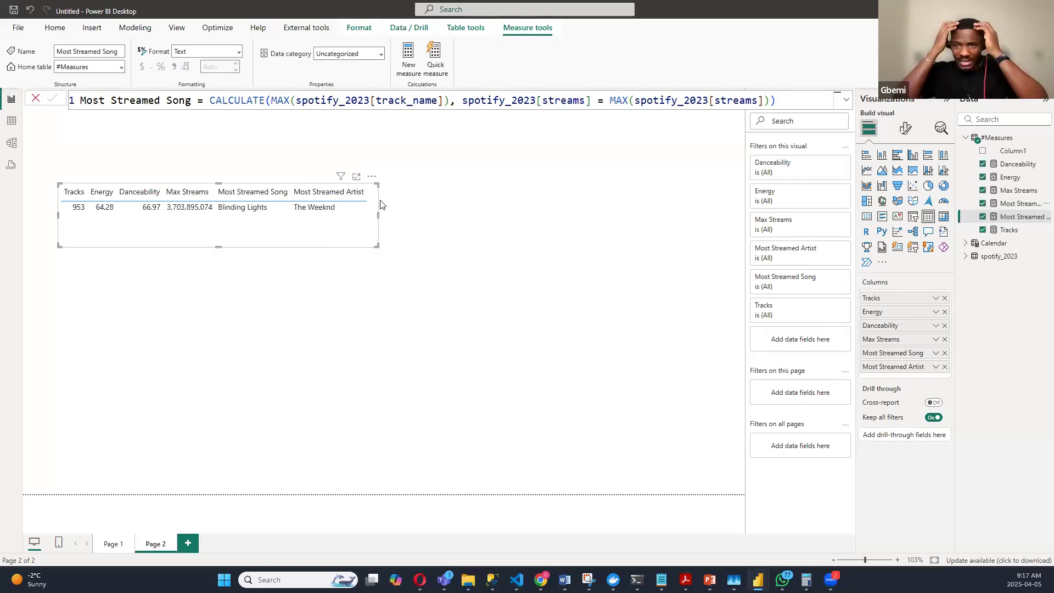
Step: Add a new measure to the #Measures table
click(1016, 165)
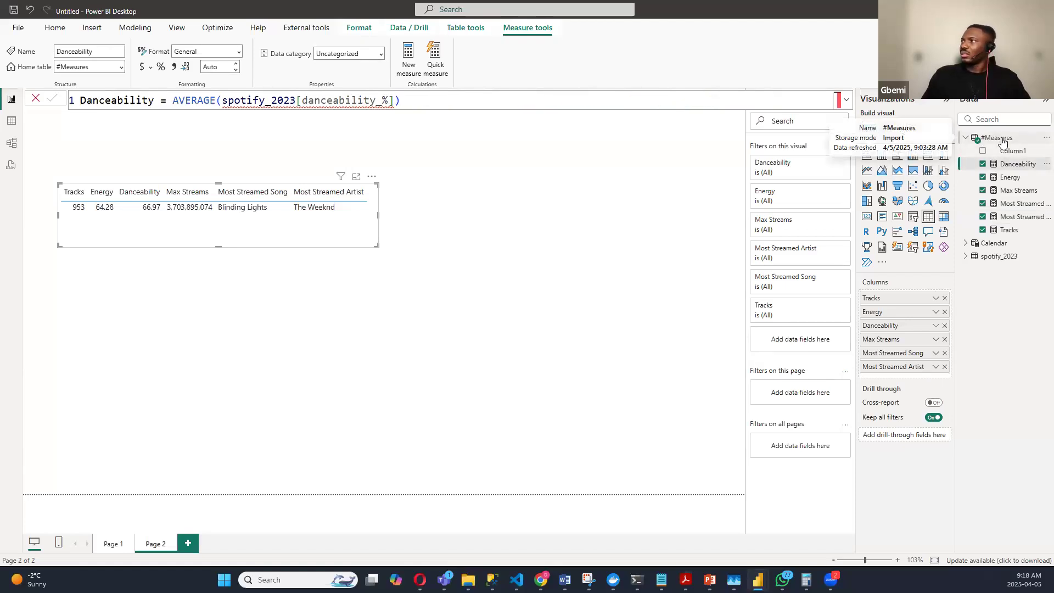
right_click(1003, 142)
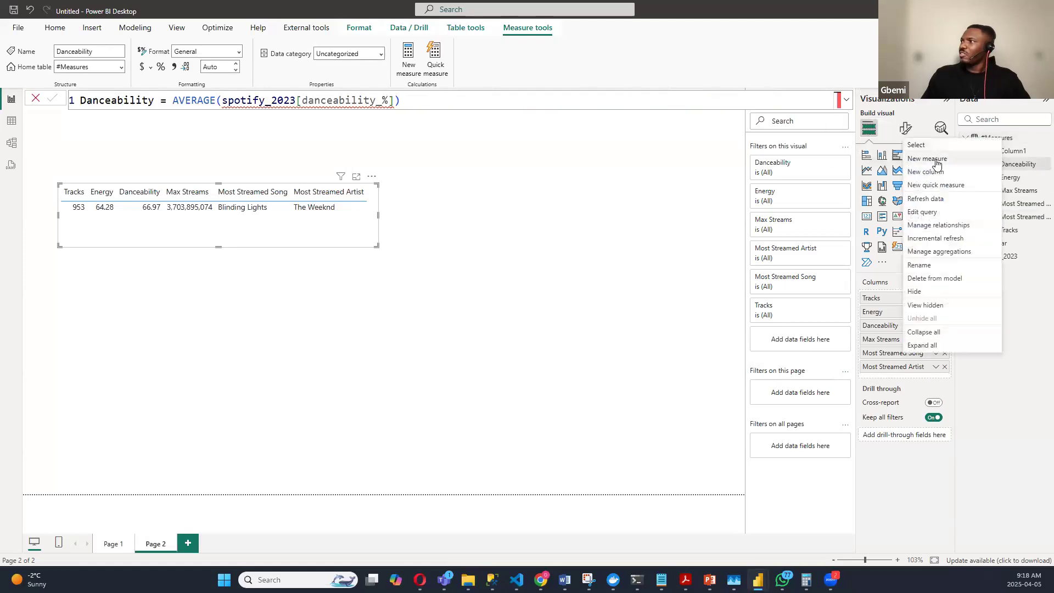
click(939, 163)
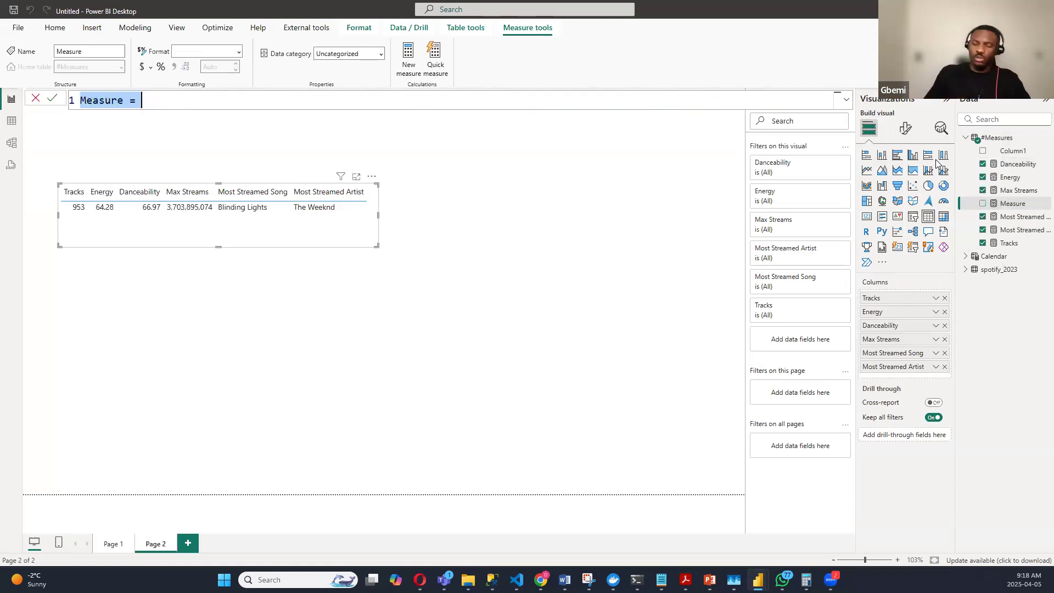
text(Rea)
key(BackSpace)
key(BackSpace)
key(BackSpace)
text(Da)
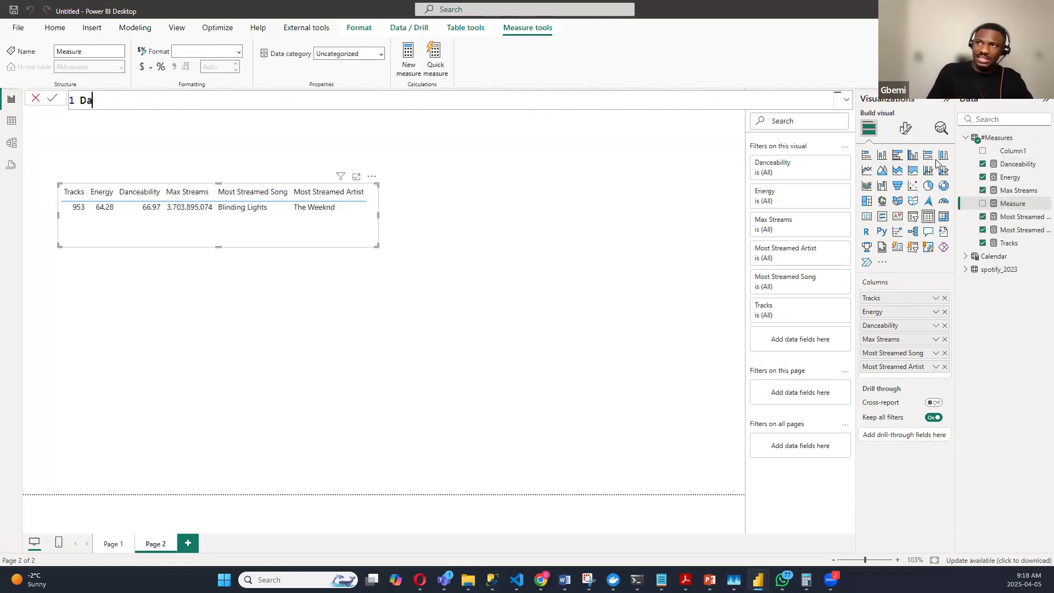
text(nceab)
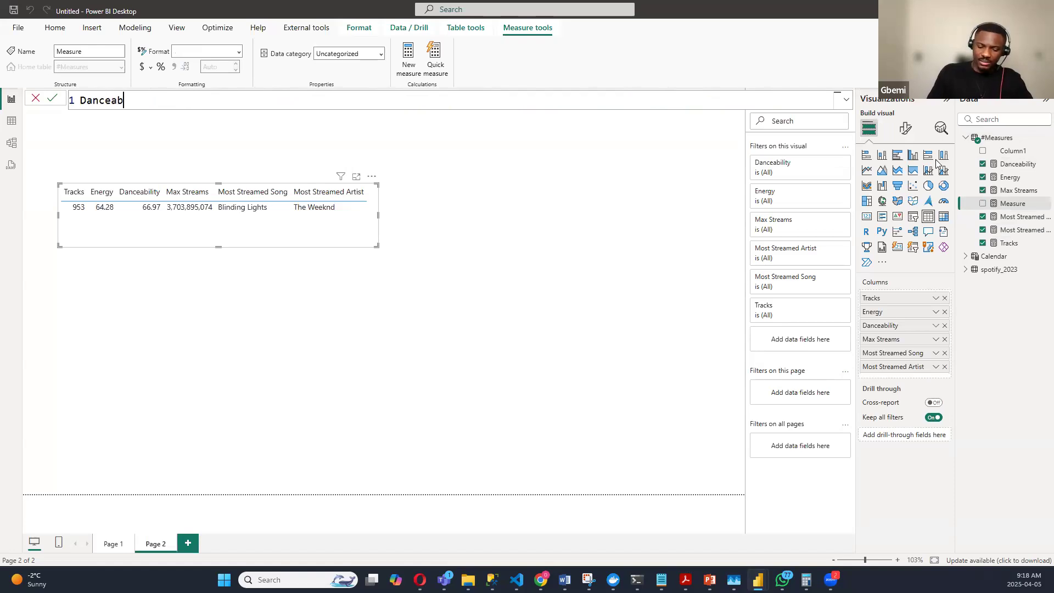
text(ilit)
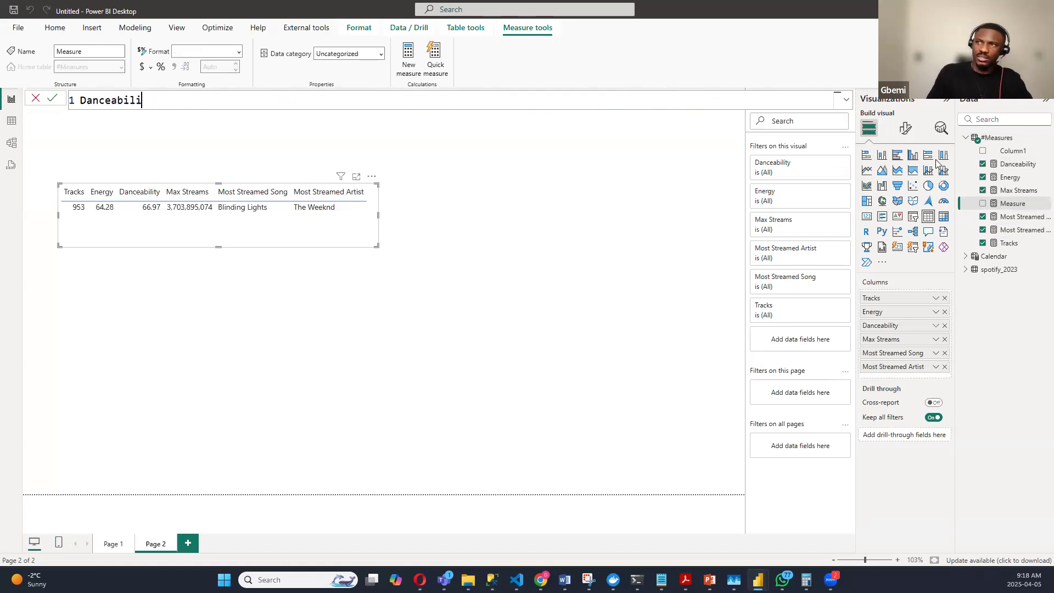
key(BackSpace)
key(BackSpace)
key(BackSpace)
key(BackSpace)
key(BackSpace)
key(BackSpace)
key(BackSpace)
key(BackSpace)
key(BackSpace)
key(BackSpace)
key(BackSpace)
Step: Name the new measure Remainder_Dance, define it as 100 - [Danceability] and commit the formula
text(Remainder)
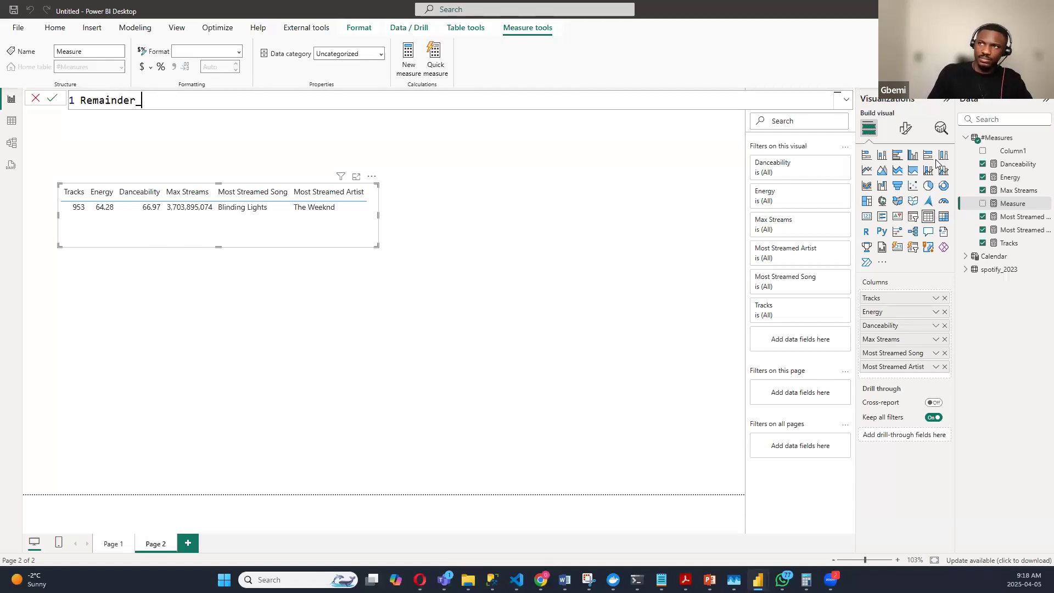
text(_Da)
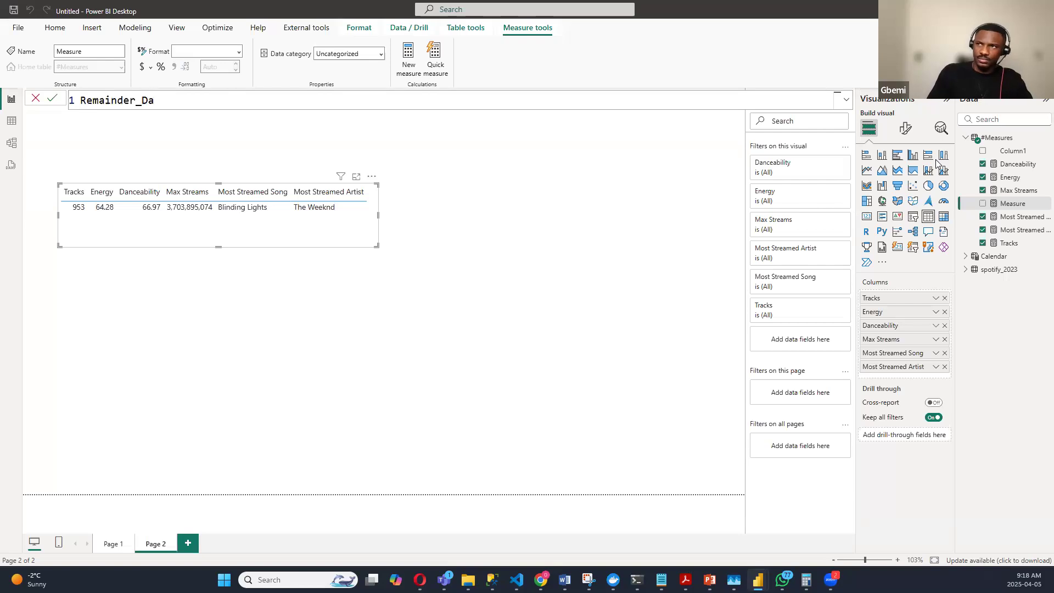
text(nce)
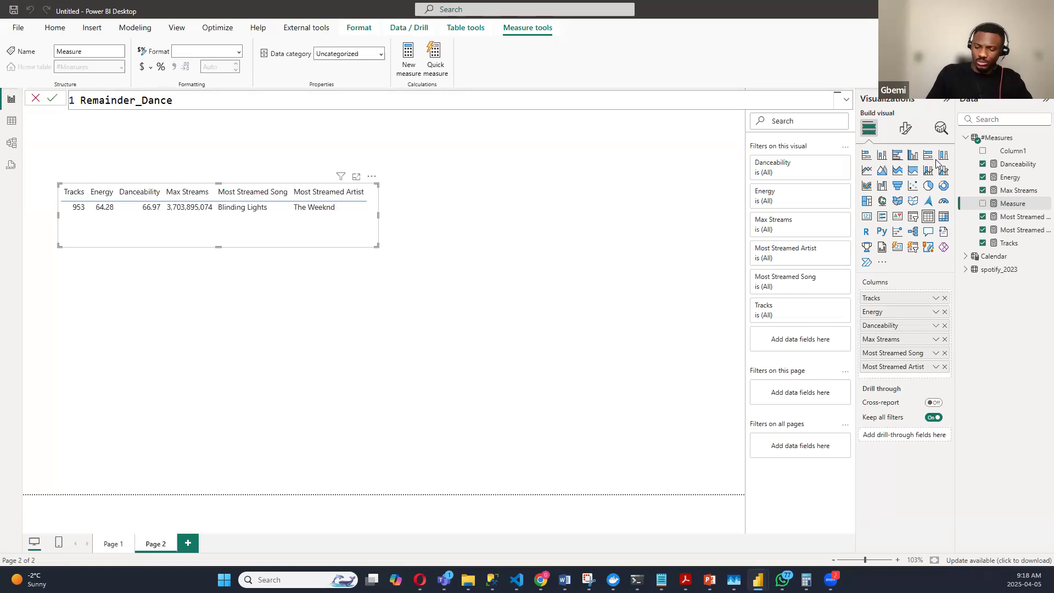
text( = 100)
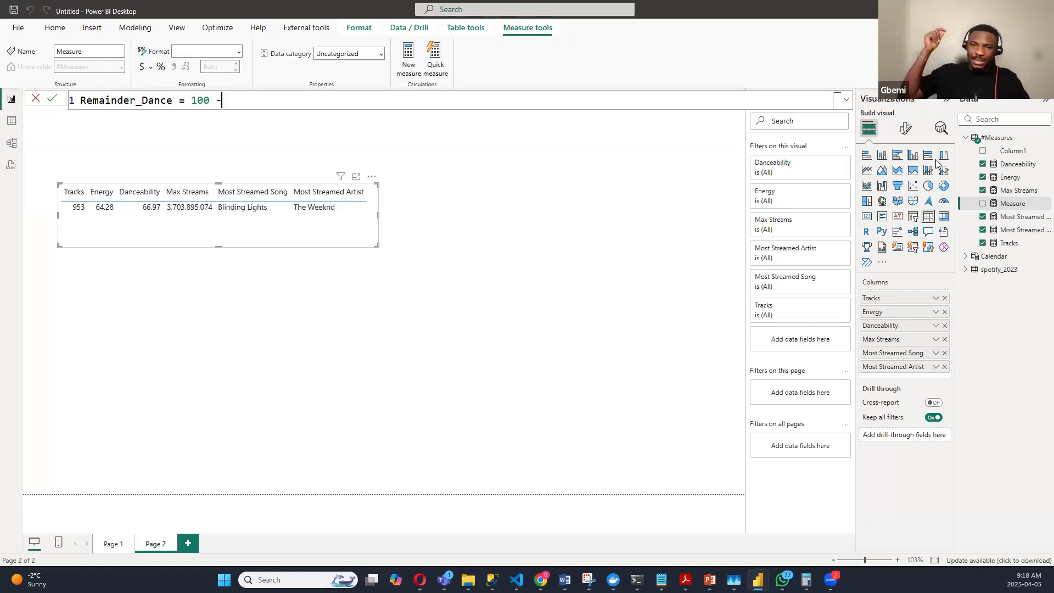
text( -)
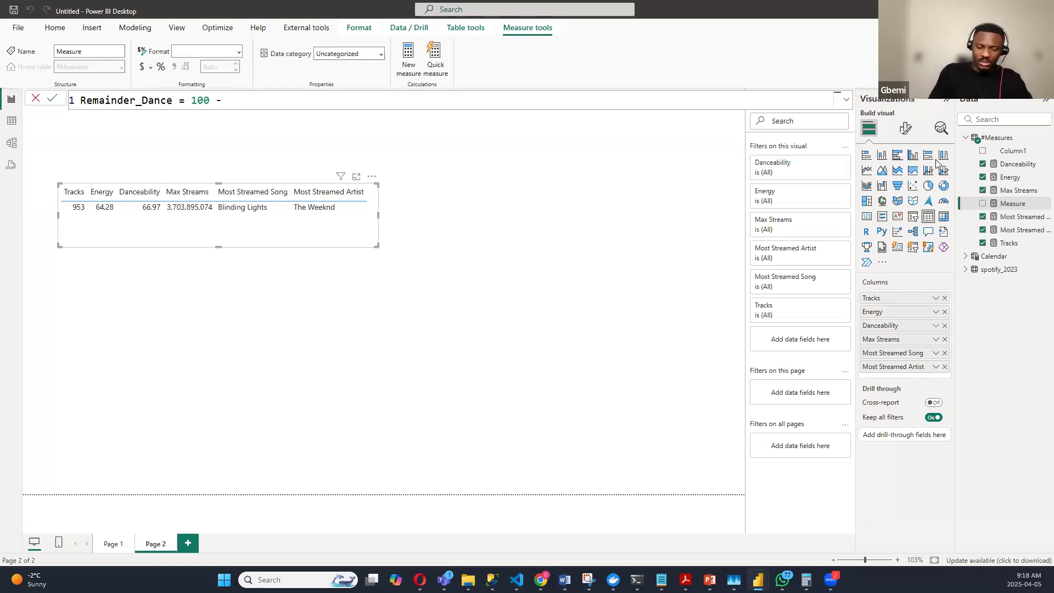
text( dance)
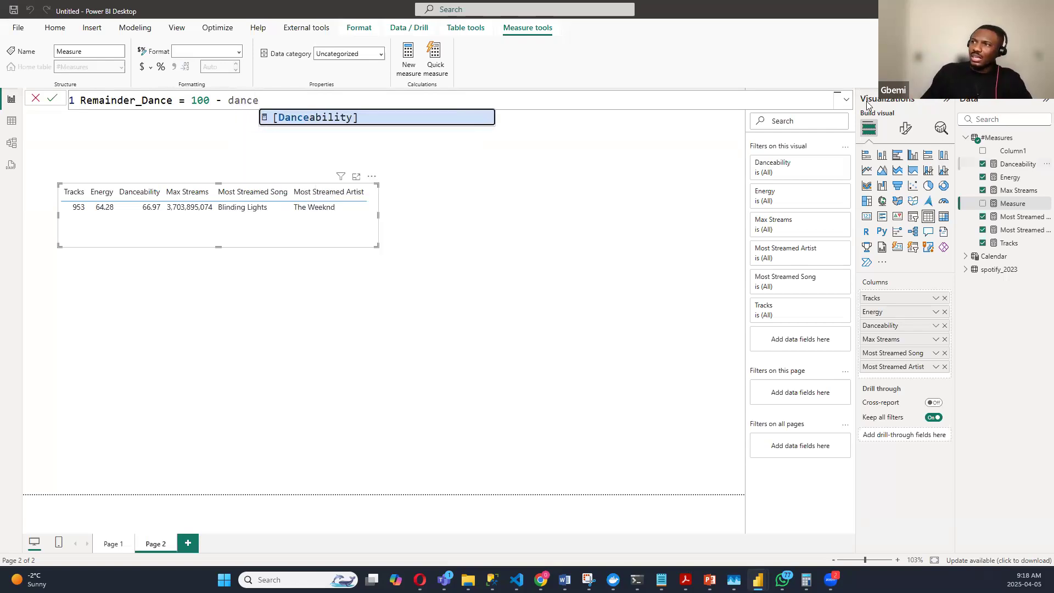
click(405, 118)
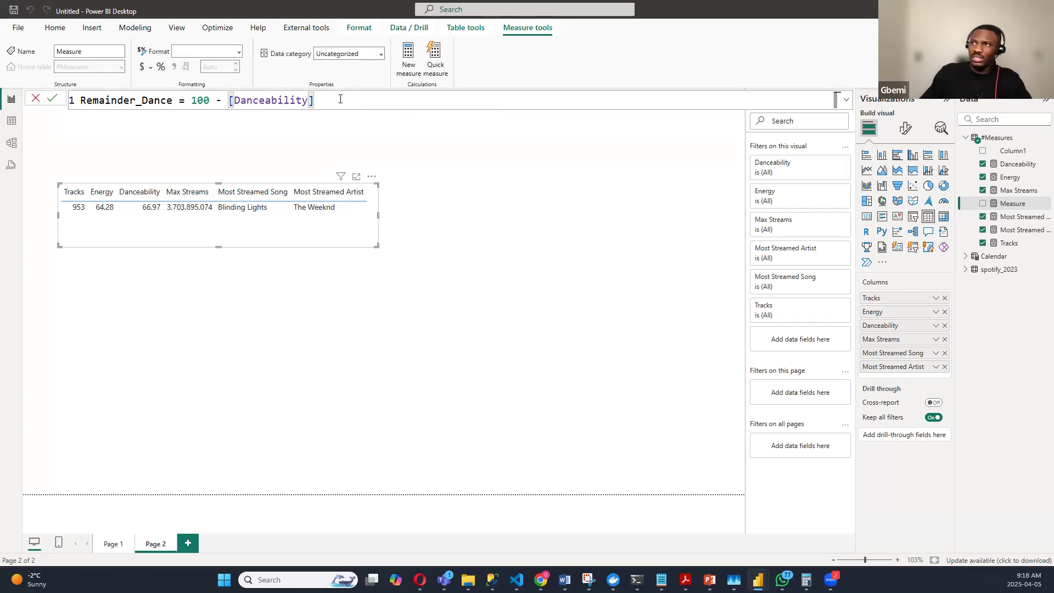
key(Return)
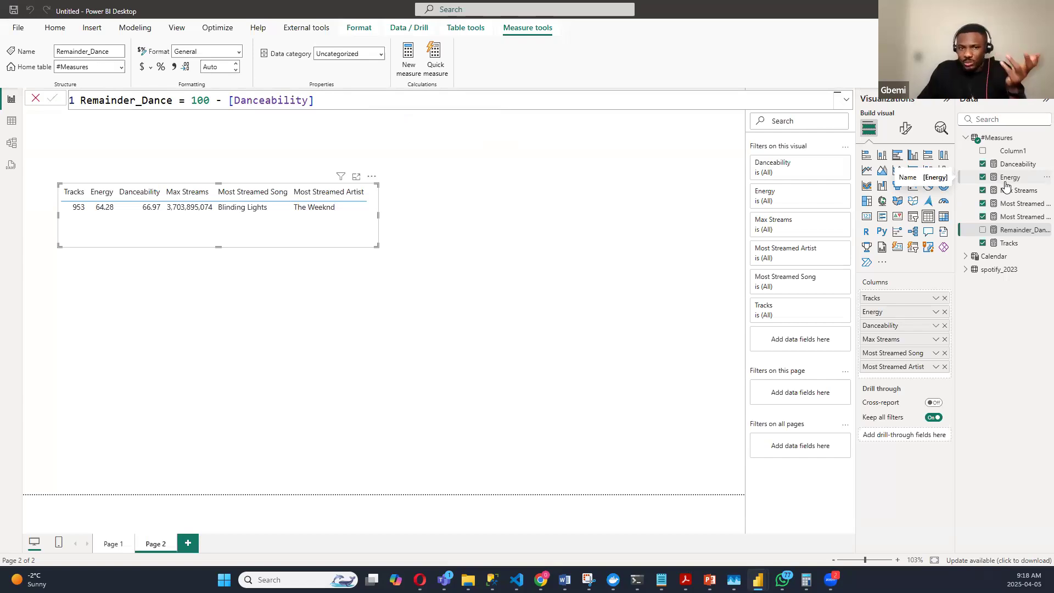
Step: Create another measure in the #Measures table named Remainder_energy, defined as 100 - [Energy]
right_click(1007, 138)
click(969, 159)
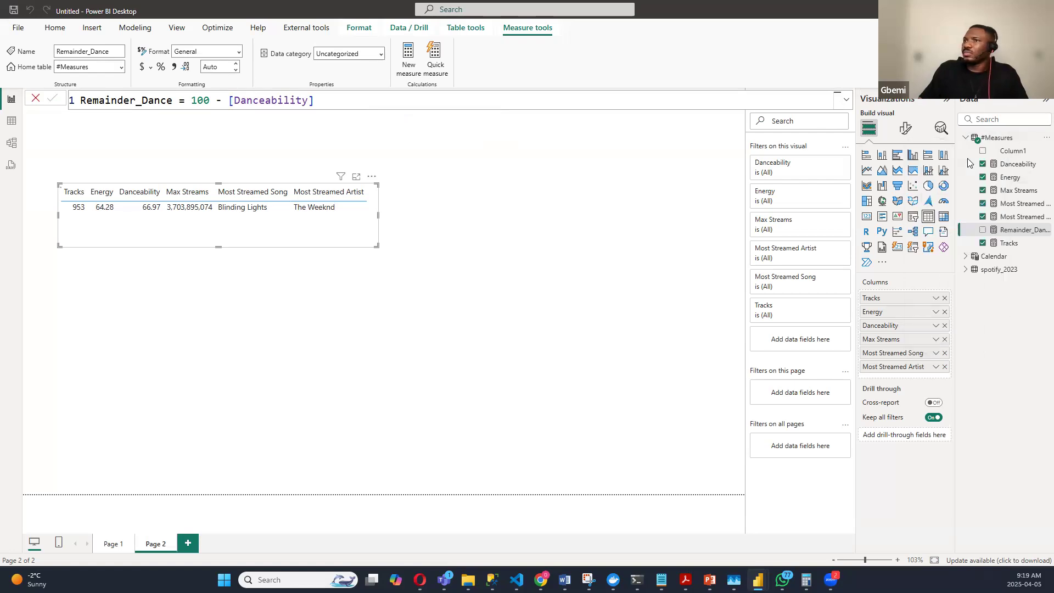
key(ctrl+a)
text(Remaindwer)
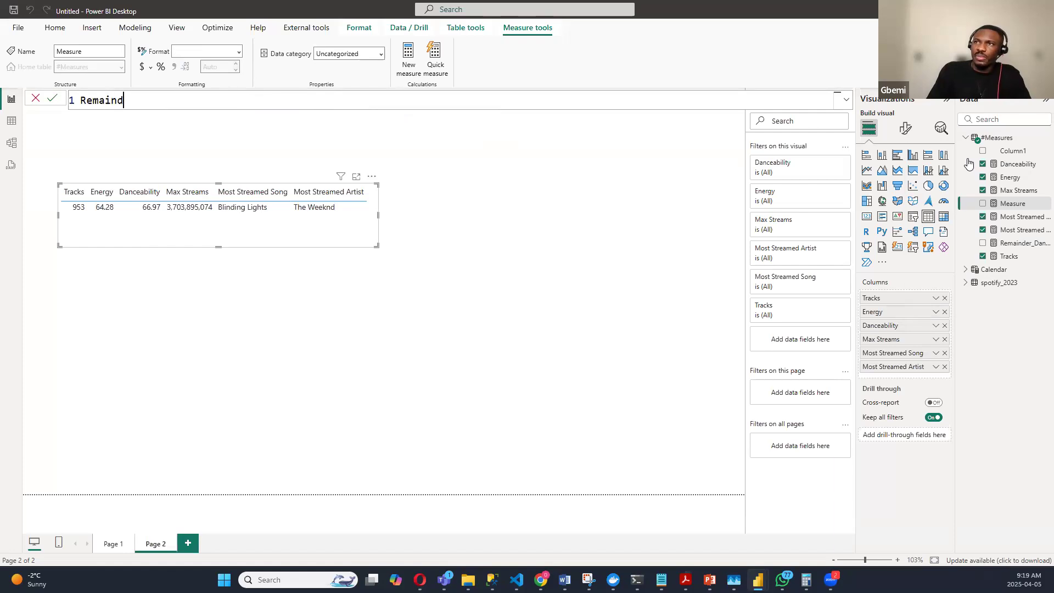
key(BackSpace)
key(BackSpace)
text(er_ener)
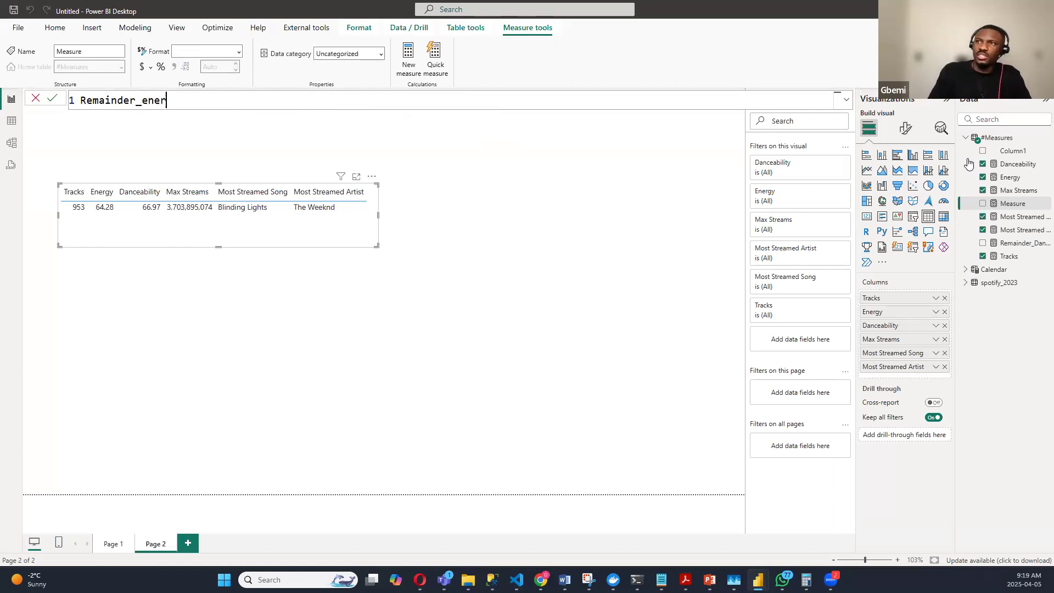
text(gy =)
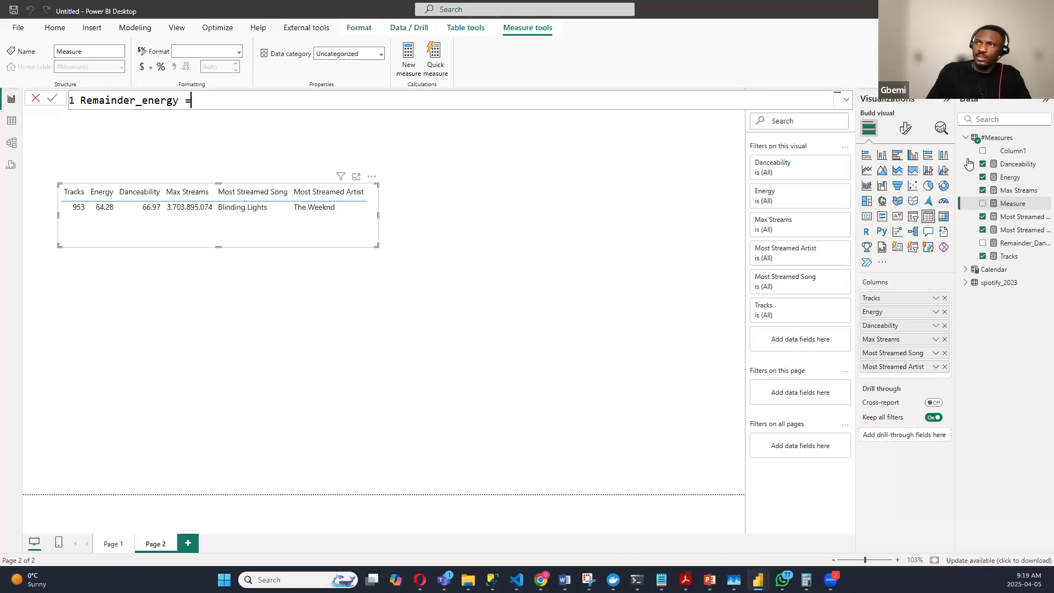
text( 10)
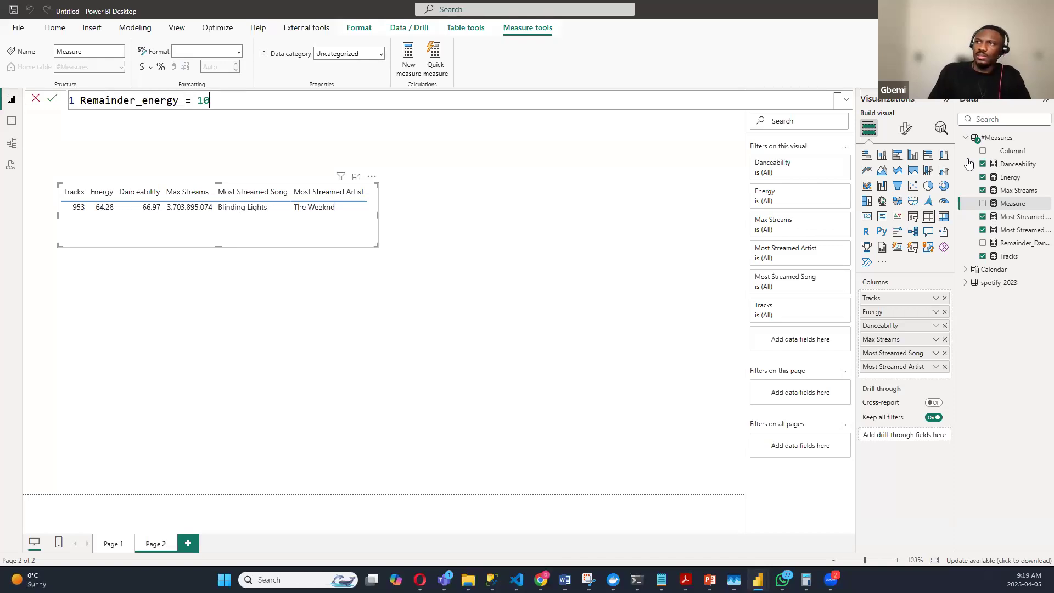
text(0 - [Ene)
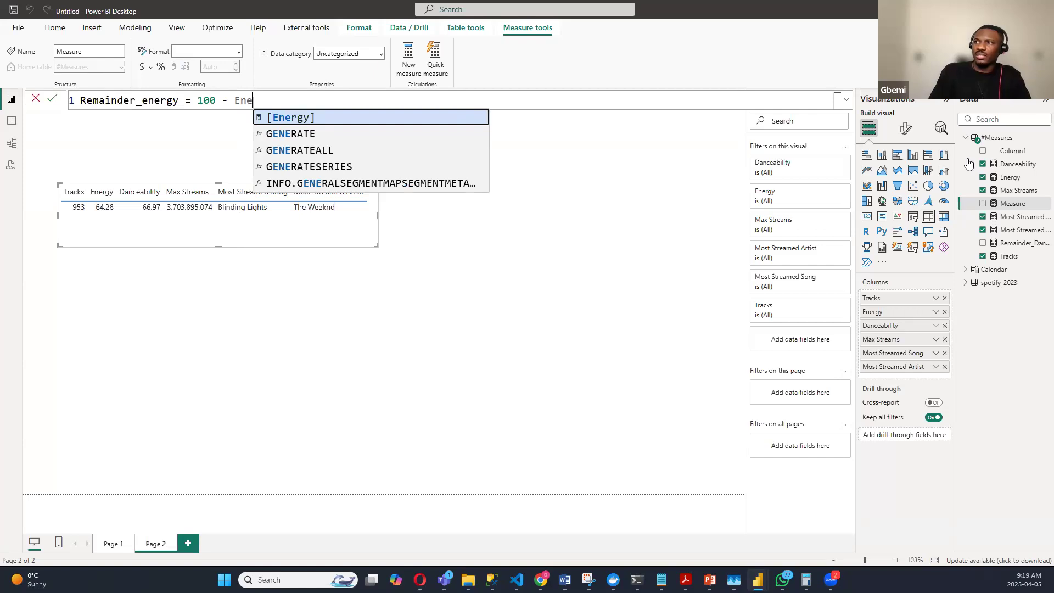
key(Tab)
key(Return)
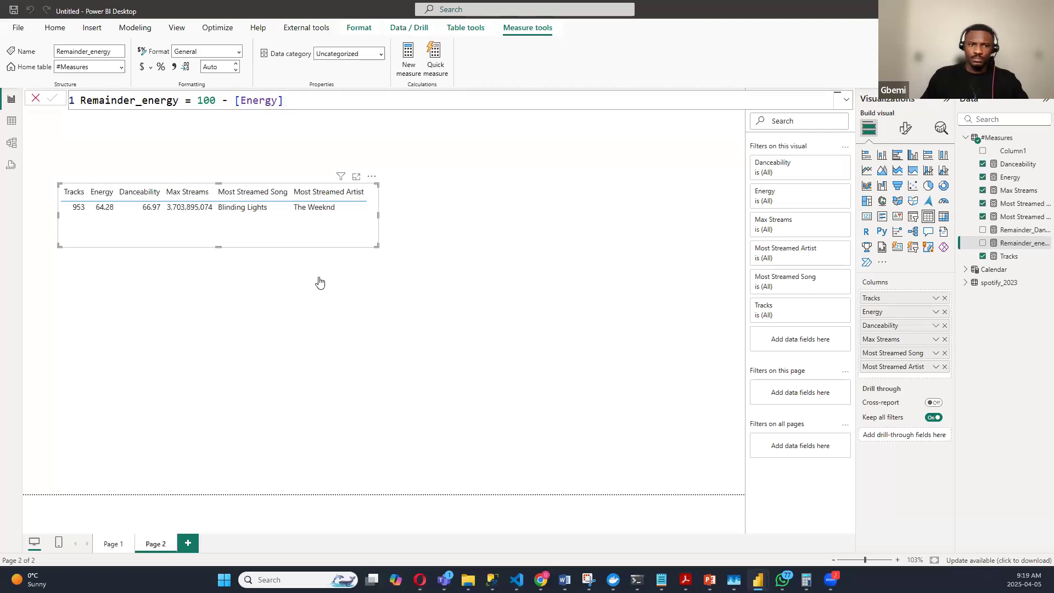
Step: Create an Average Streams measure in the #Measures table with the formula AVERAGE(spotify_2023[streams])
click(451, 213)
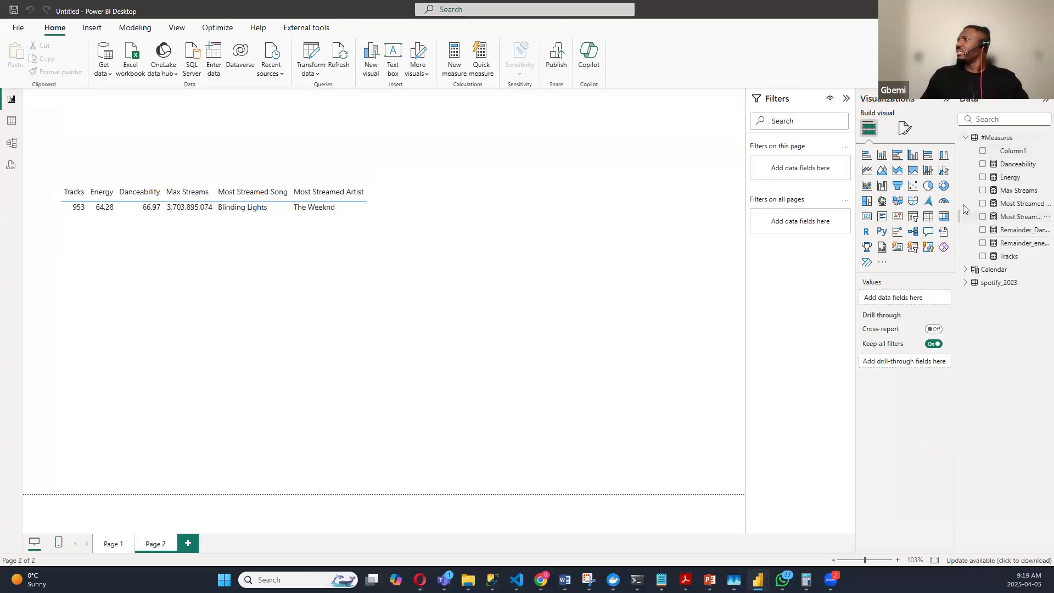
right_click(1003, 142)
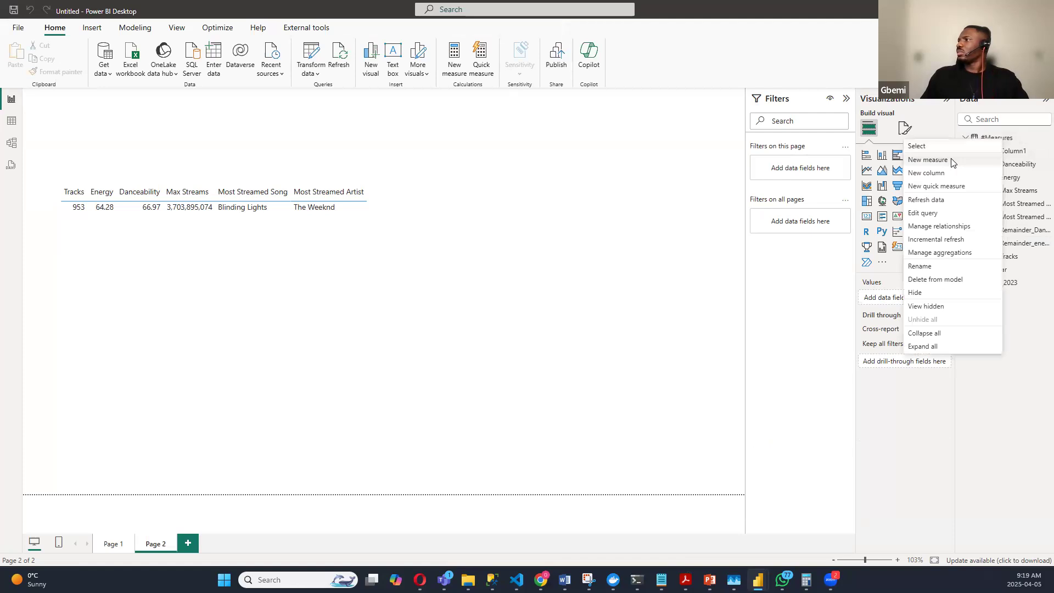
click(953, 162)
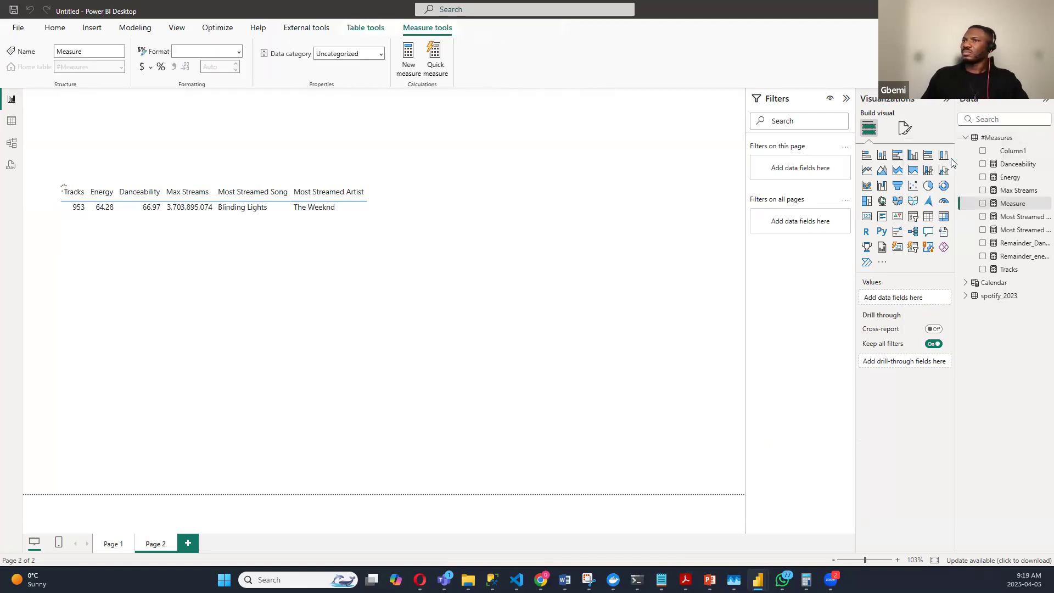
drag(232, 101, 80, 101)
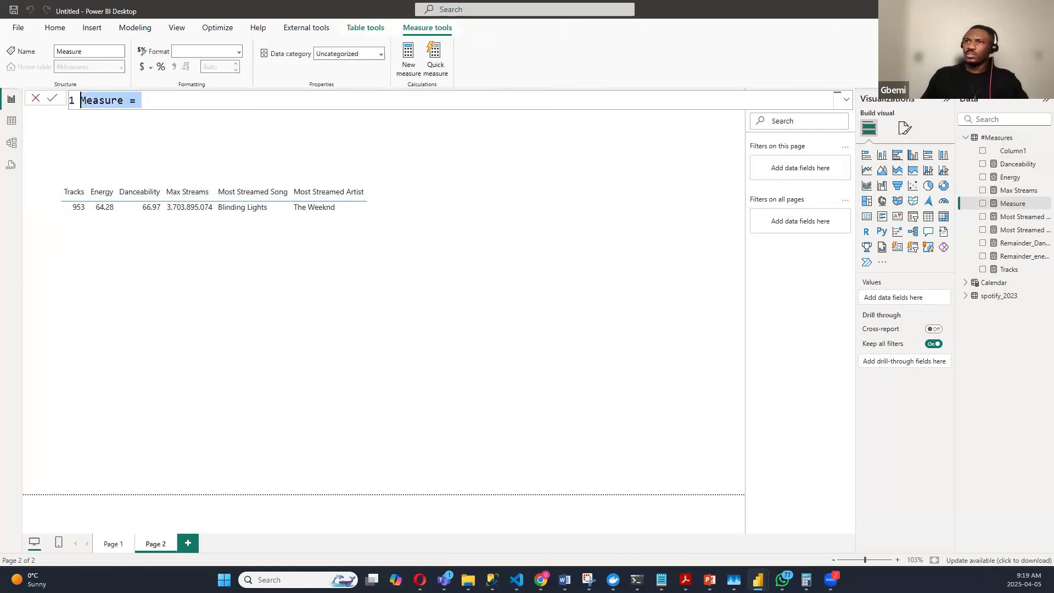
text(Average Stream)
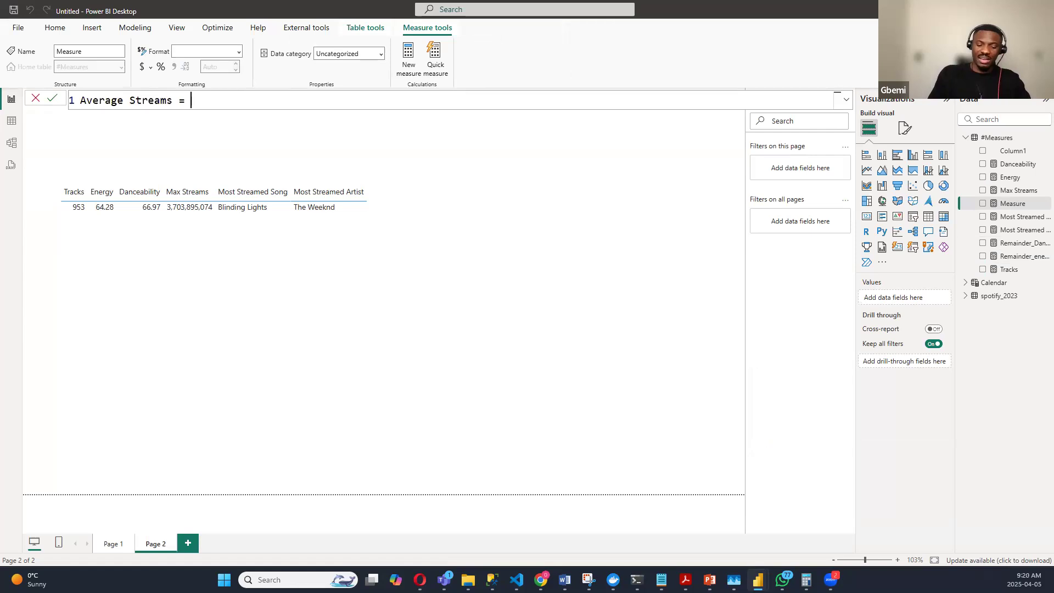
text(AVERAGE(s)
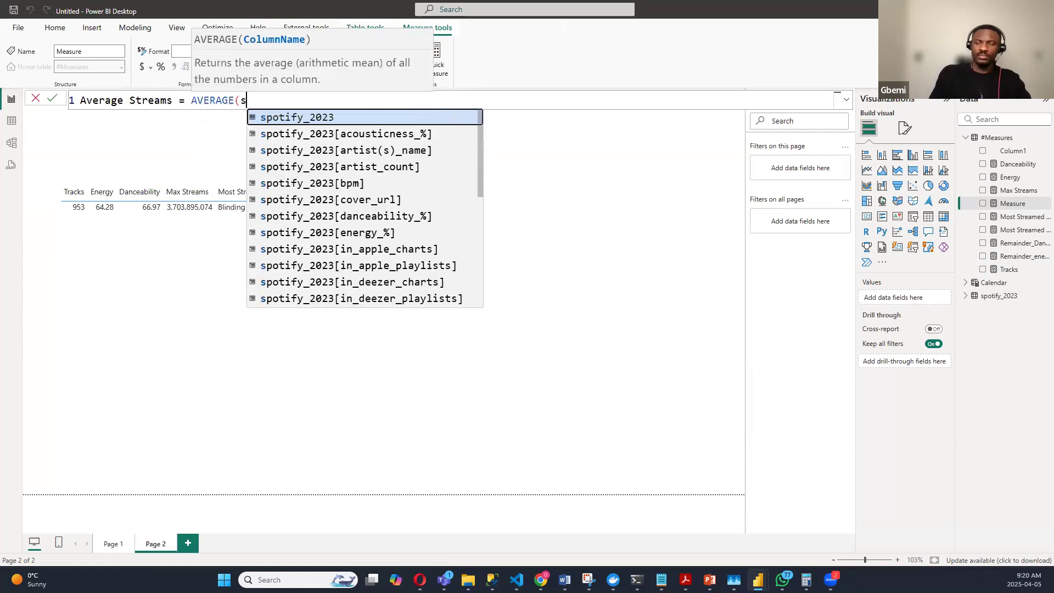
text(potify_2023[strea)
key(Tab)
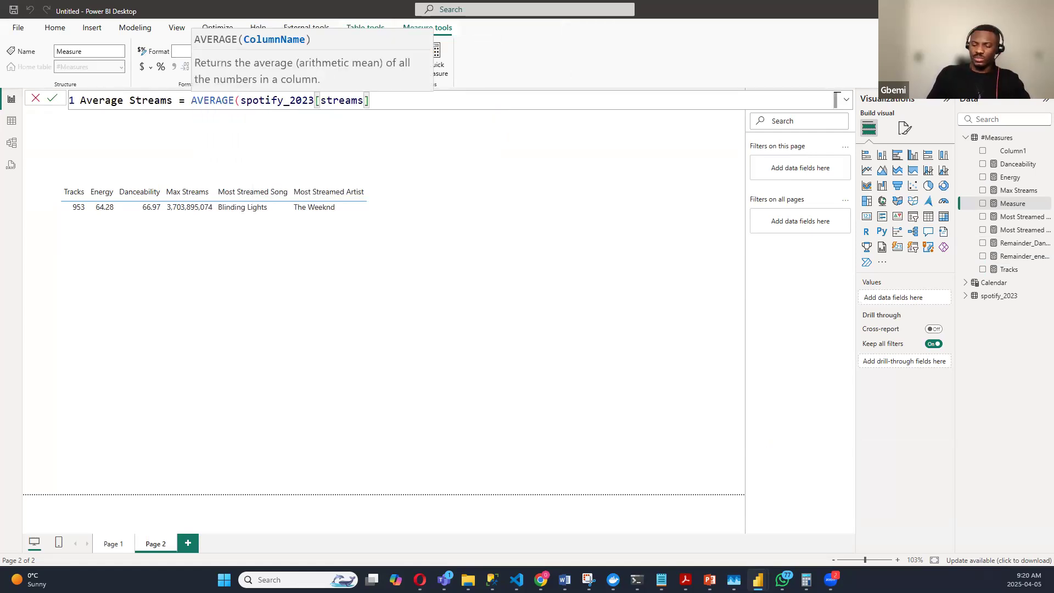
text())
key(Return)
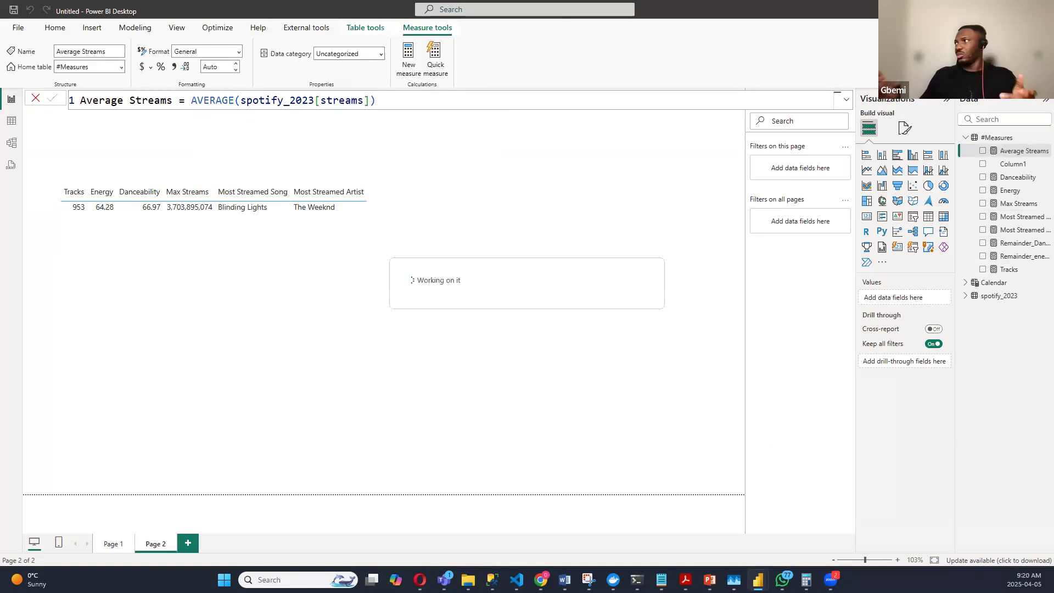
Step: Deselect the measure and switch to Page 1 of the report
click(255, 269)
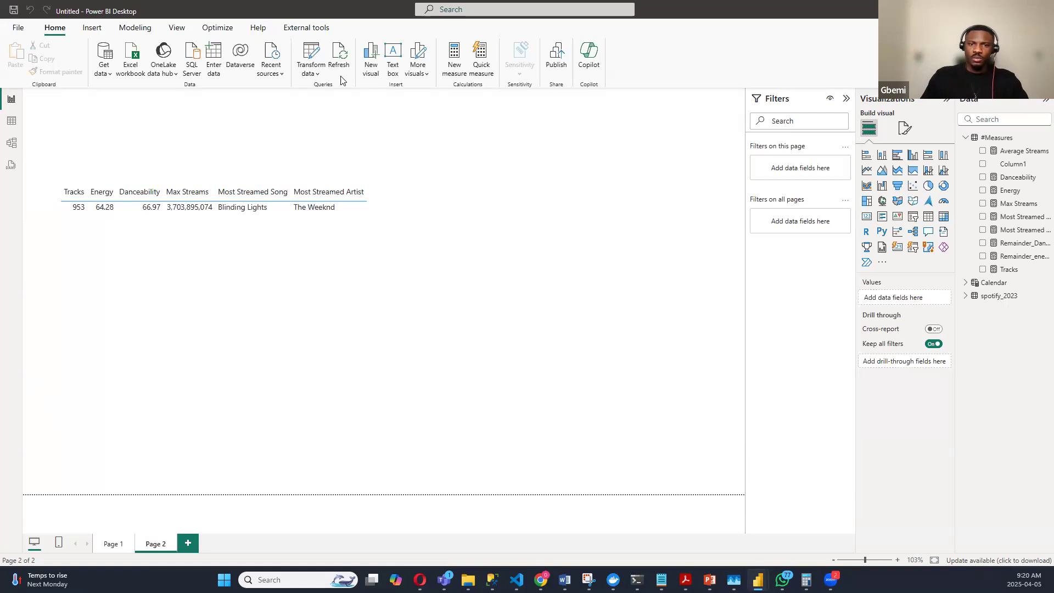
click(112, 546)
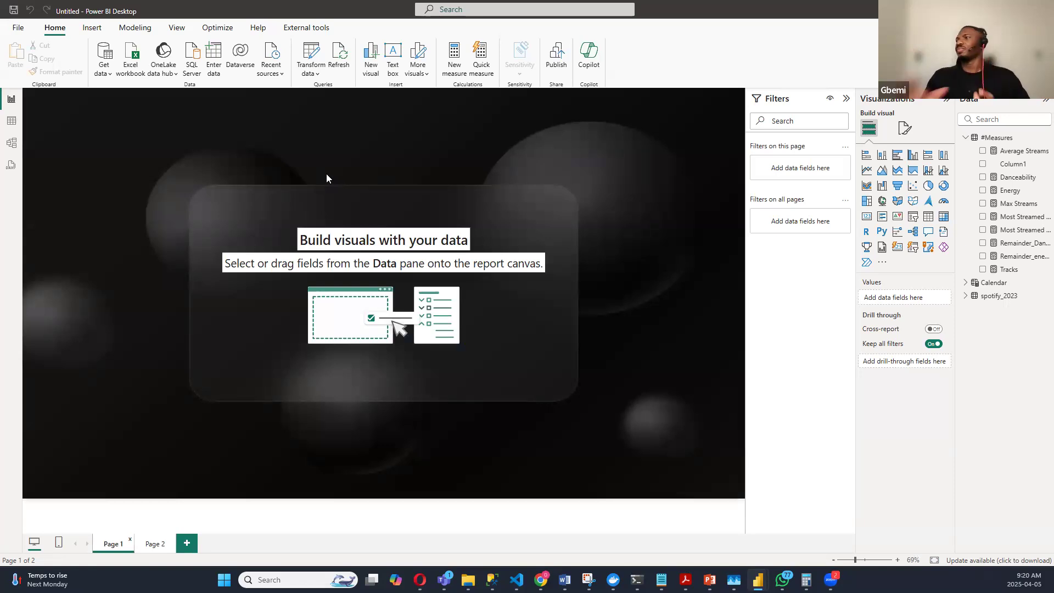
Step: Switch to Page 2 and move the table of measures up to the top of the report page
click(94, 31)
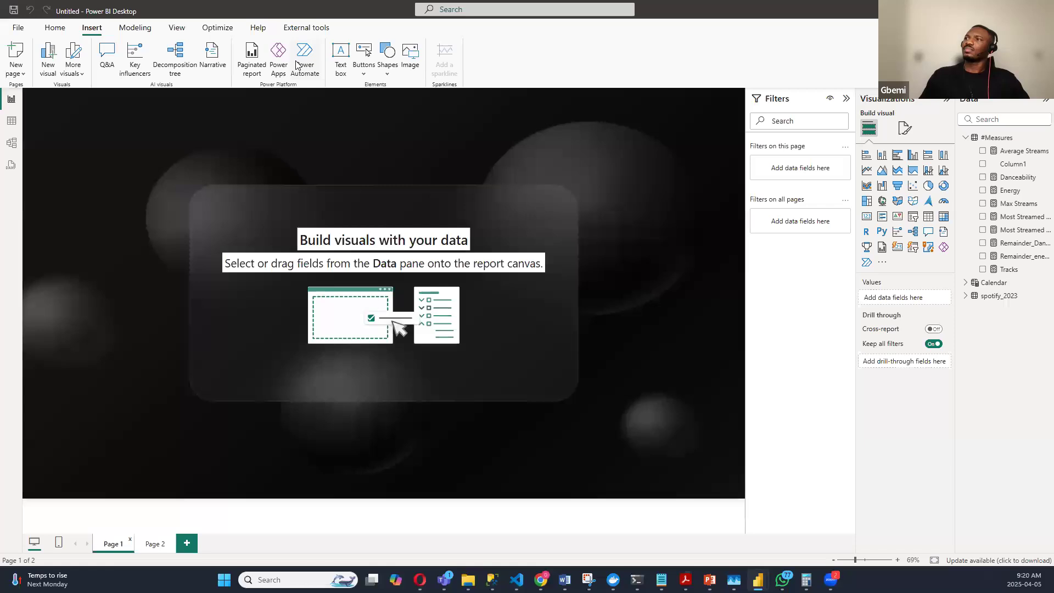
click(154, 546)
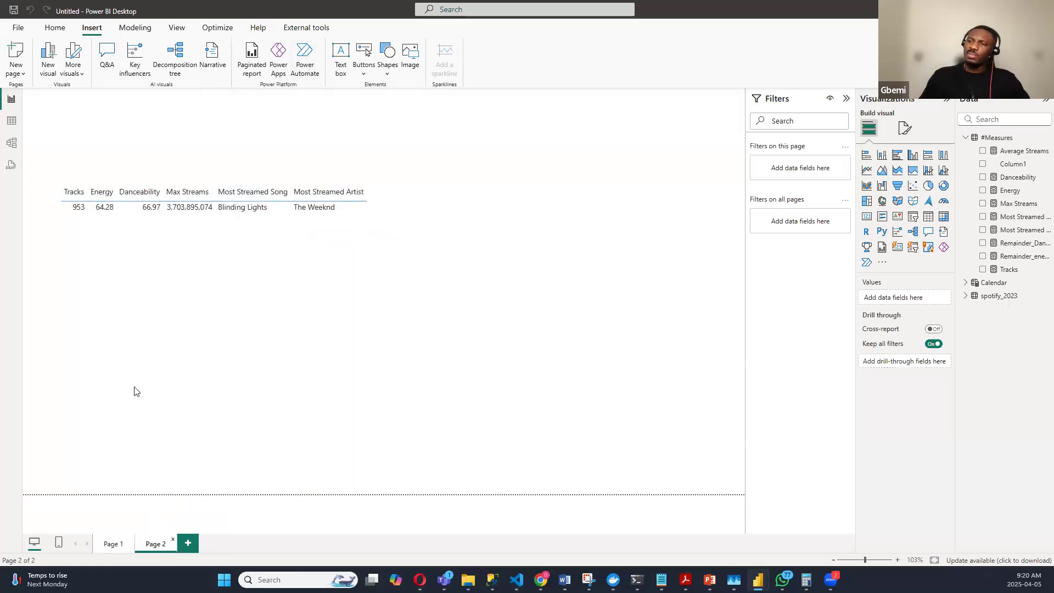
click(364, 182)
drag(365, 181, 362, 110)
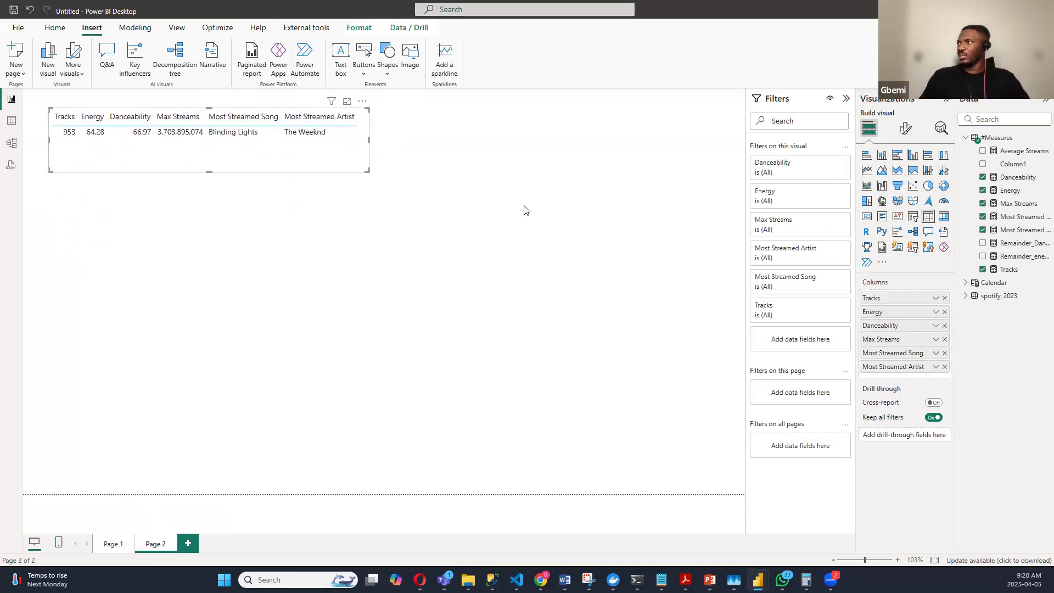
click(617, 151)
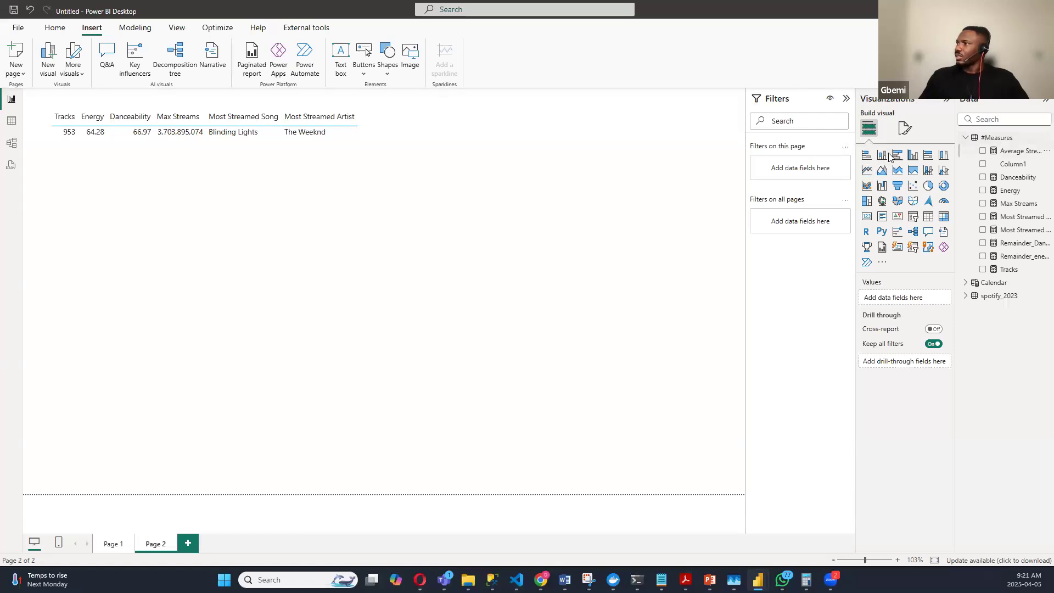
Step: Add an empty line chart to Page 2, enlarge it across the lower half of the page, and widen the Data pane
click(867, 171)
drag(367, 303, 523, 416)
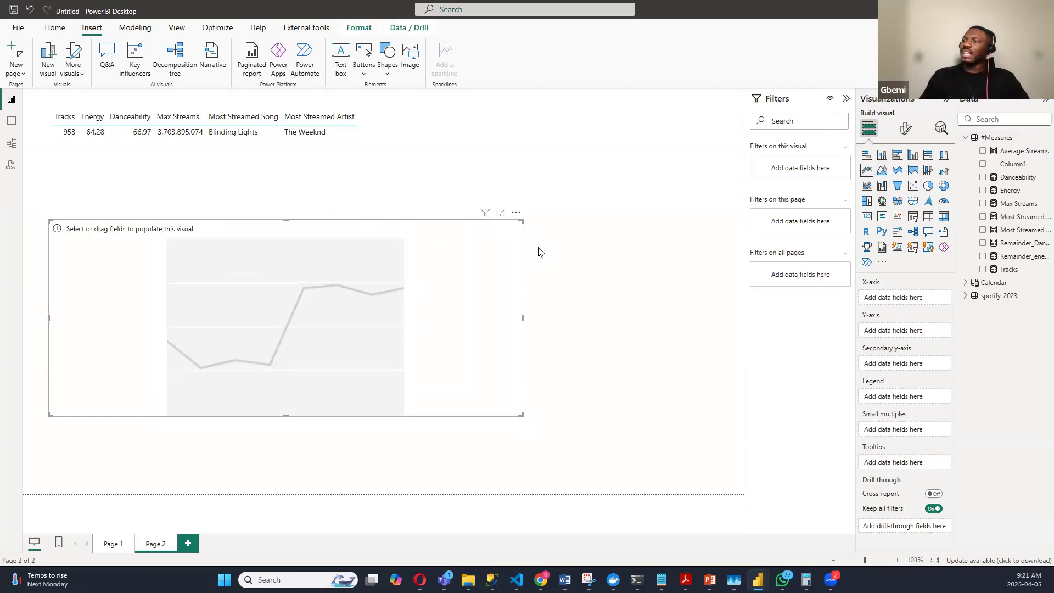
drag(513, 204, 558, 258)
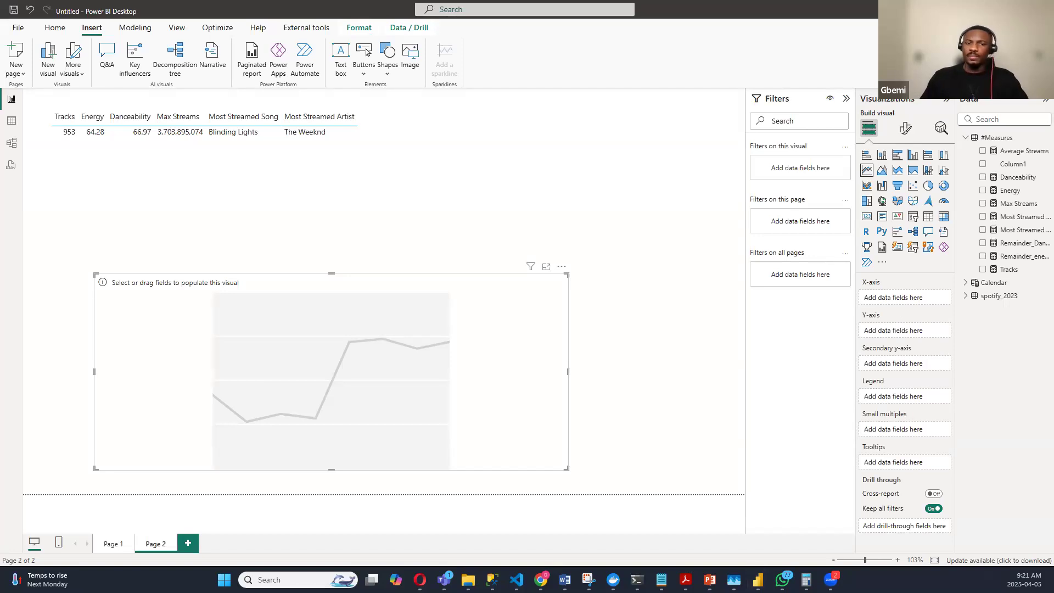
drag(567, 368, 646, 384)
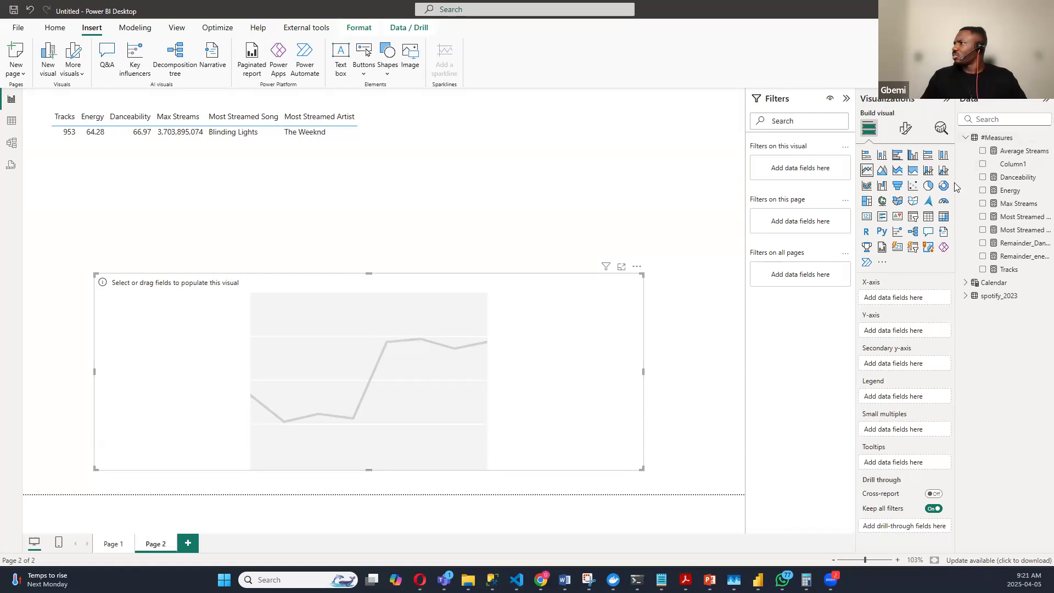
drag(956, 185, 934, 186)
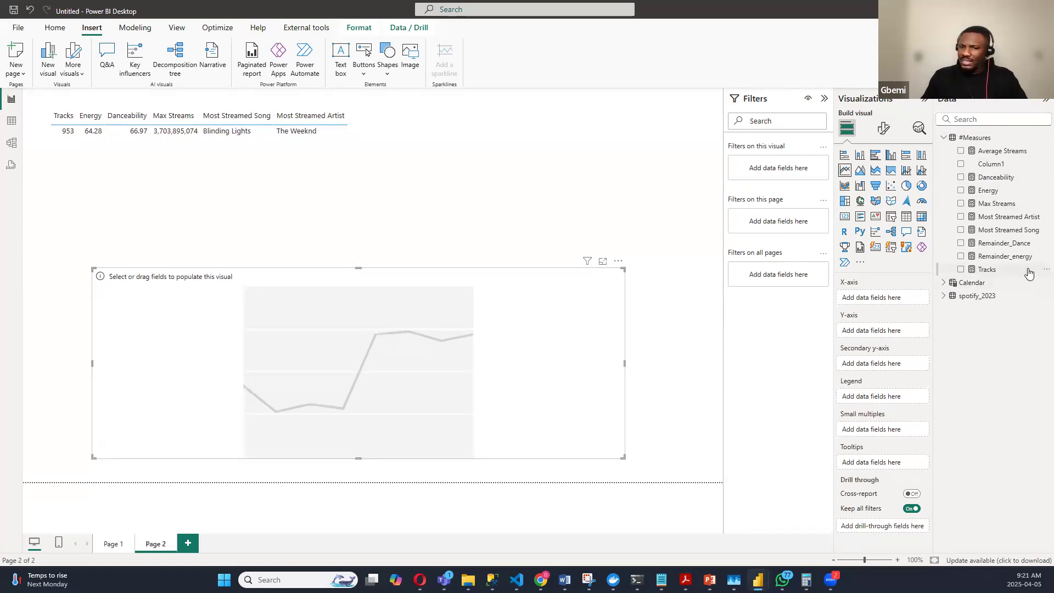
click(961, 269)
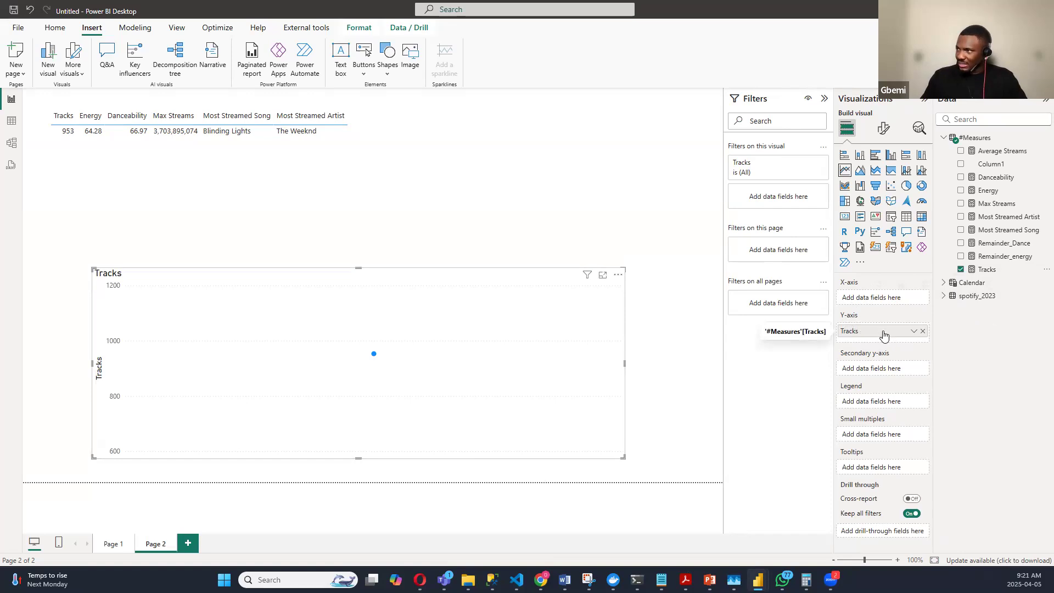
click(922, 332)
drag(998, 274, 885, 335)
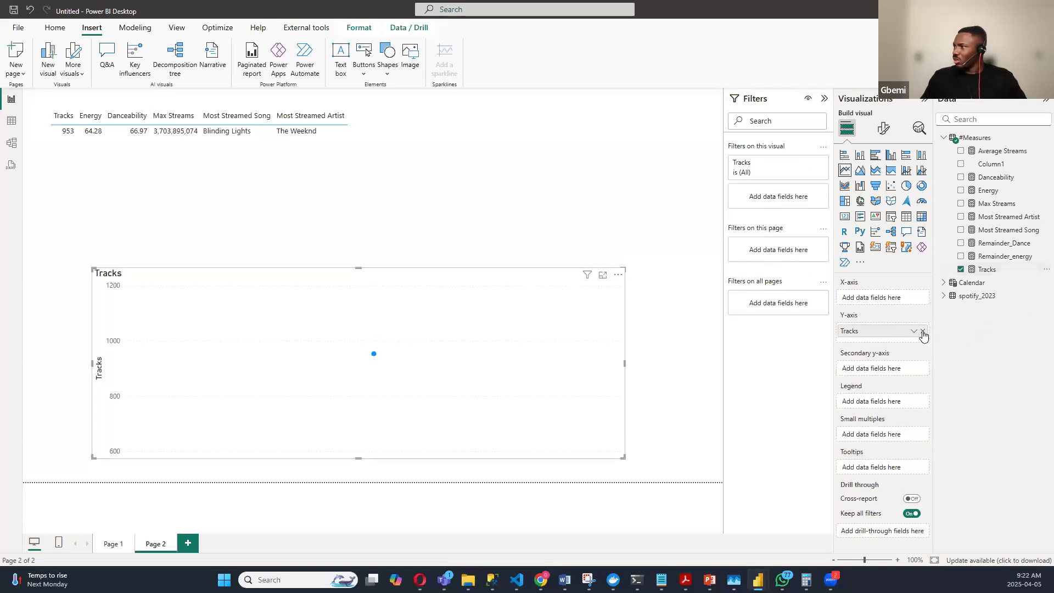
click(924, 332)
drag(996, 274, 355, 339)
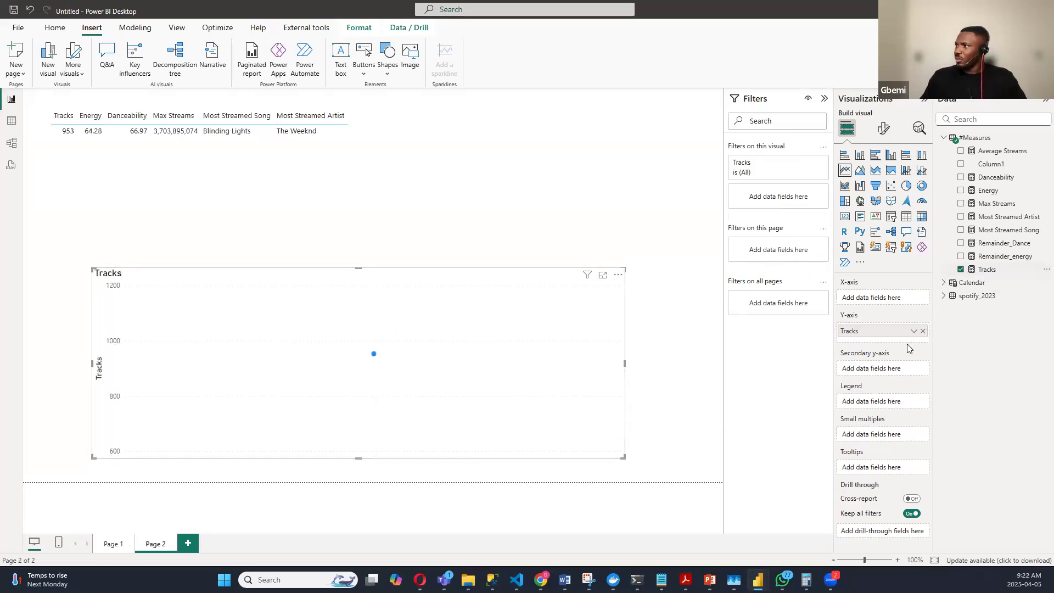
click(923, 331)
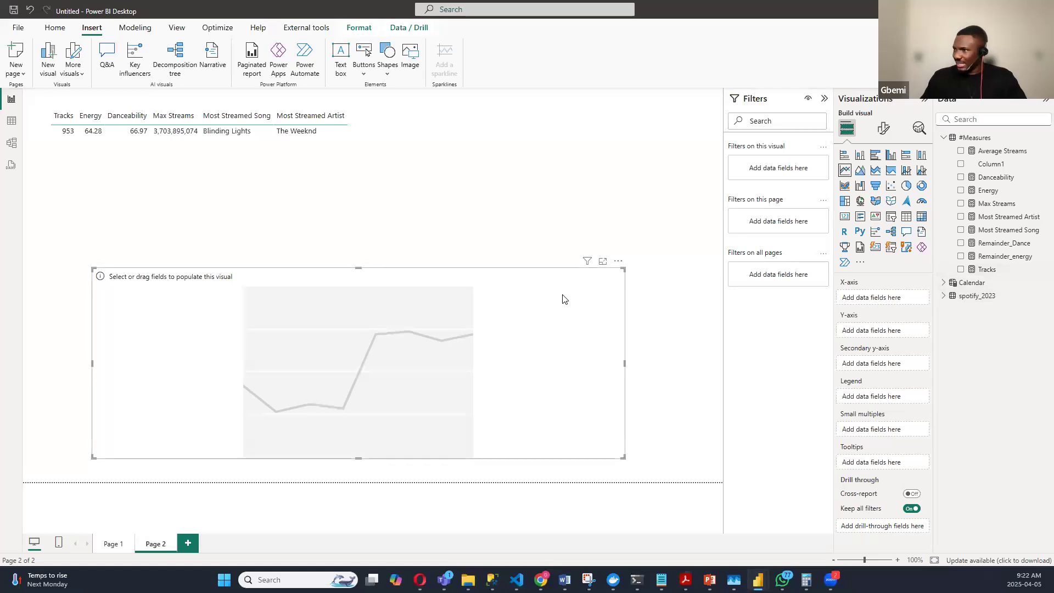
Step: Plot the Tracks measure on the line chart's Y-axis against the Calendar table's Date on the X-axis
click(961, 269)
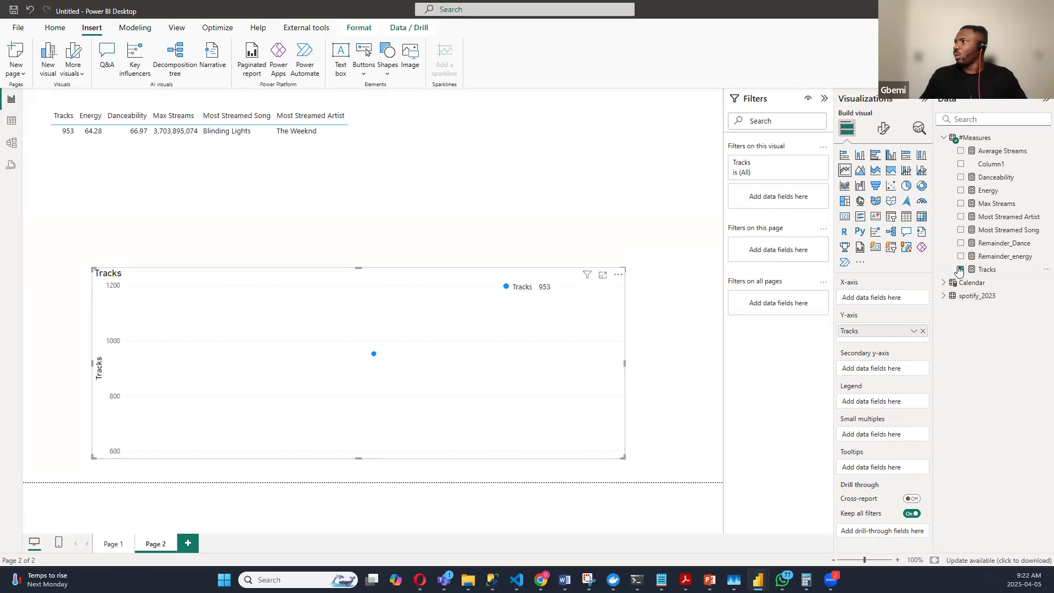
click(945, 284)
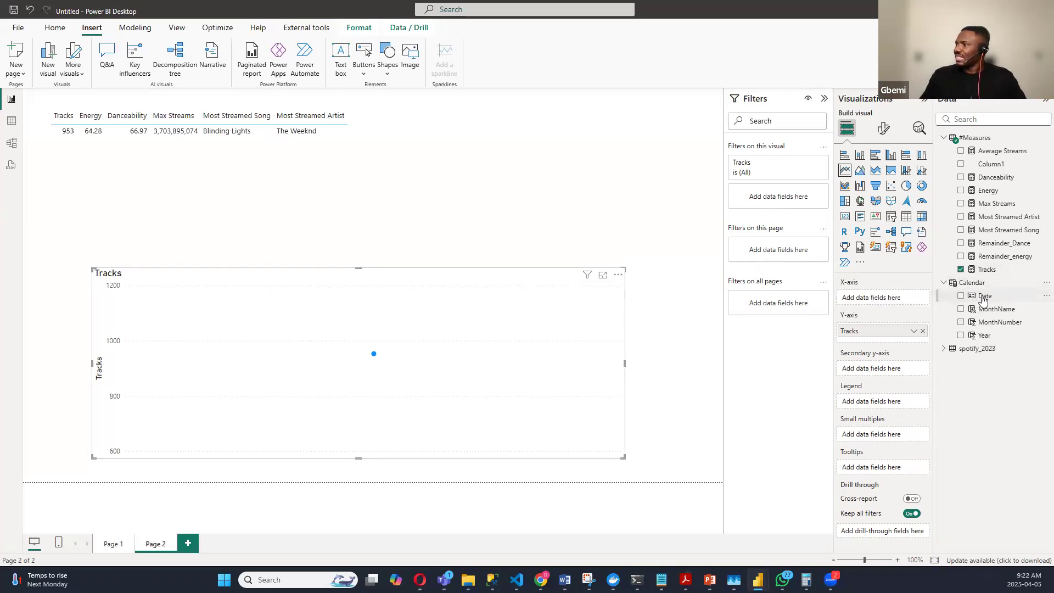
click(961, 297)
mouse_move(881, 305)
mouse_down()
mouse_move(952, 303)
mouse_move(890, 299)
mouse_up()
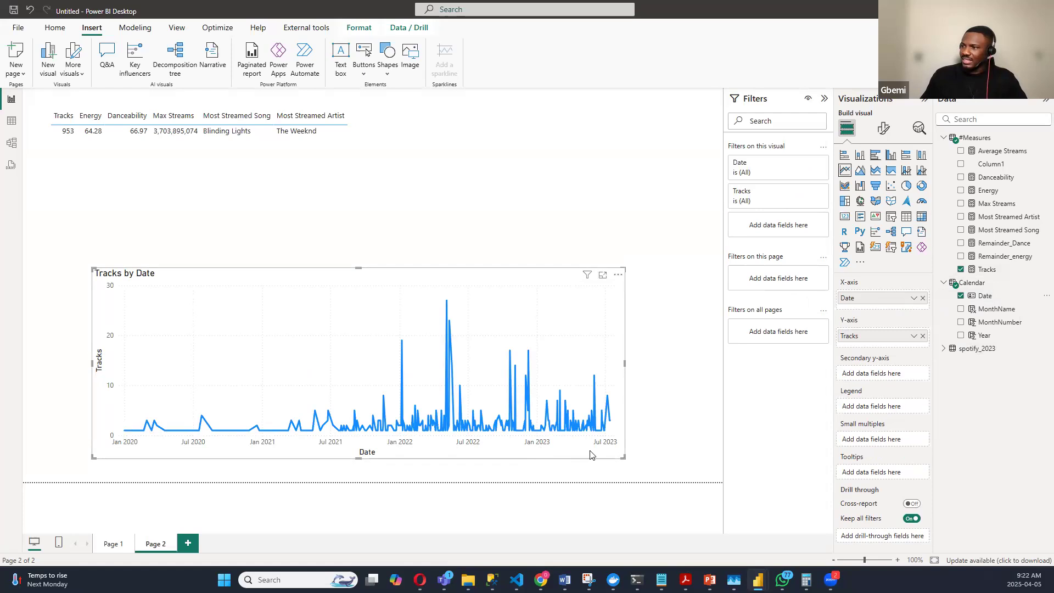
Step: Shrink the Tracks by Date line chart, place it in the lower right corner of the report page, and deselect it
drag(623, 458, 650, 459)
drag(371, 270, 373, 294)
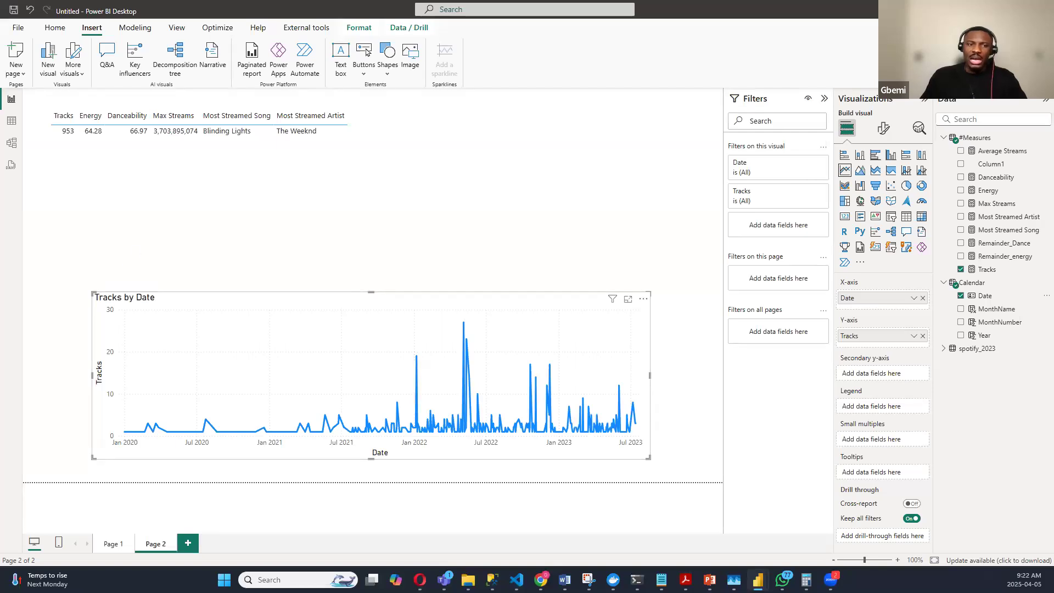
click(384, 207)
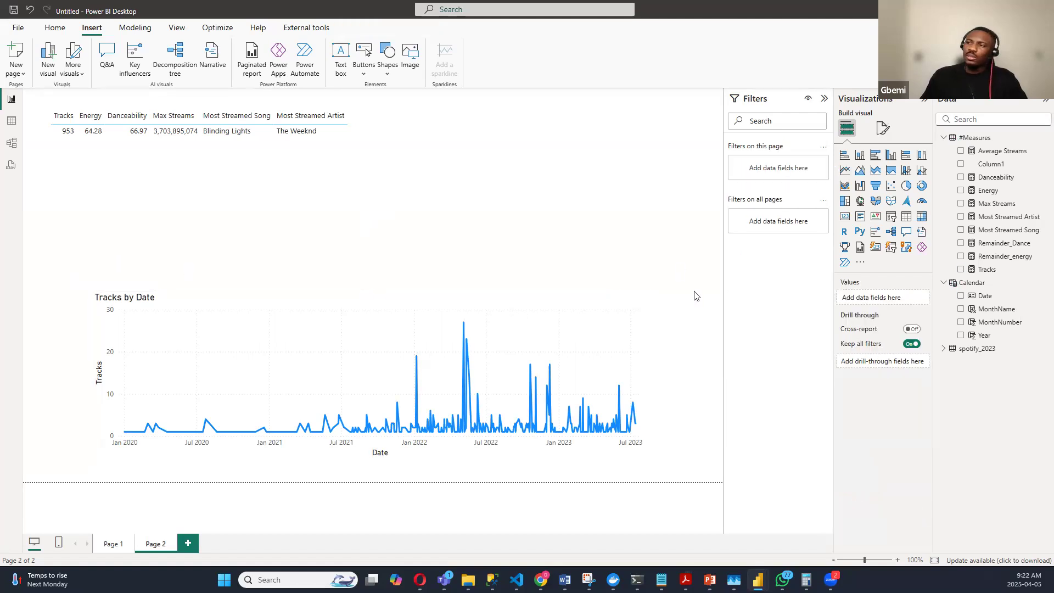
click(90, 384)
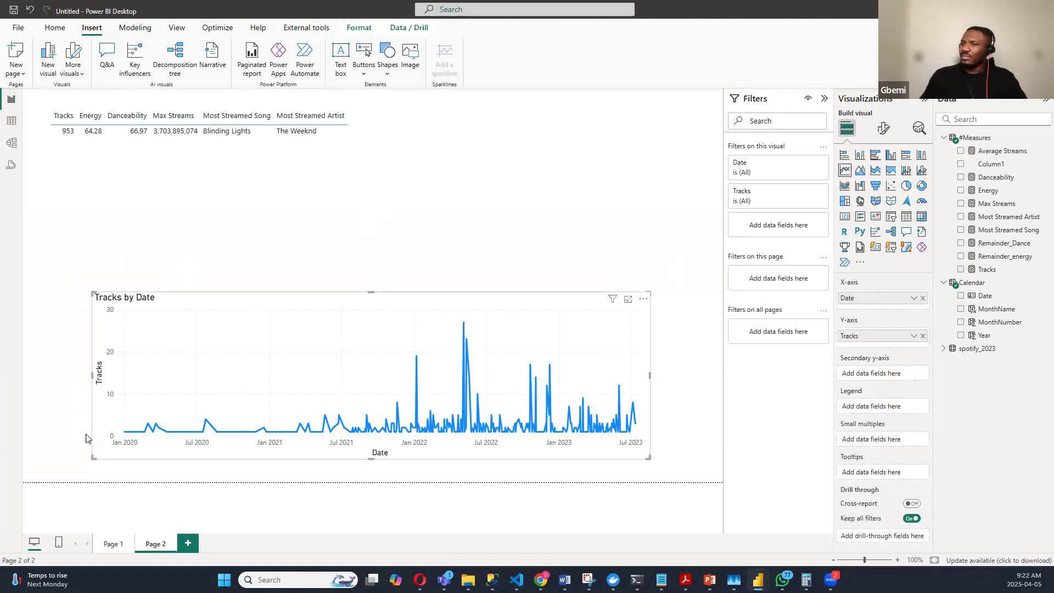
drag(93, 458, 111, 446)
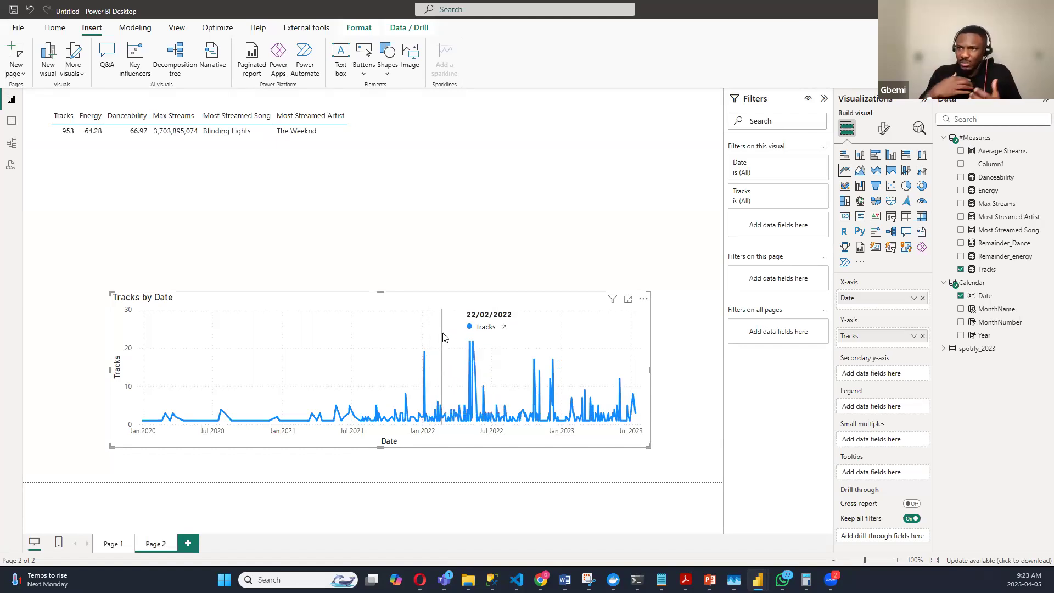
drag(112, 447, 291, 444)
drag(641, 300, 706, 321)
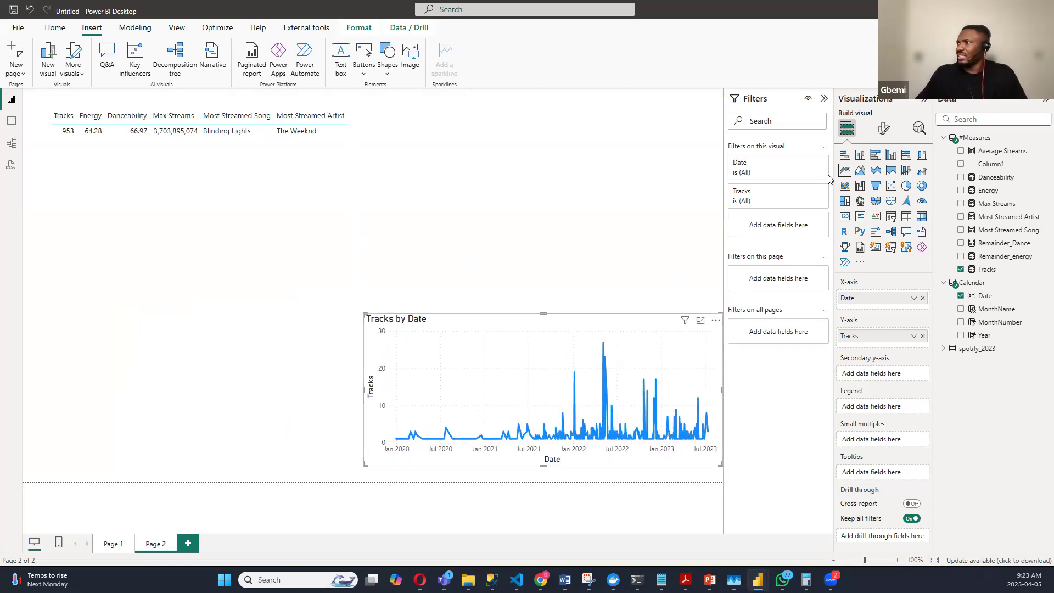
click(482, 207)
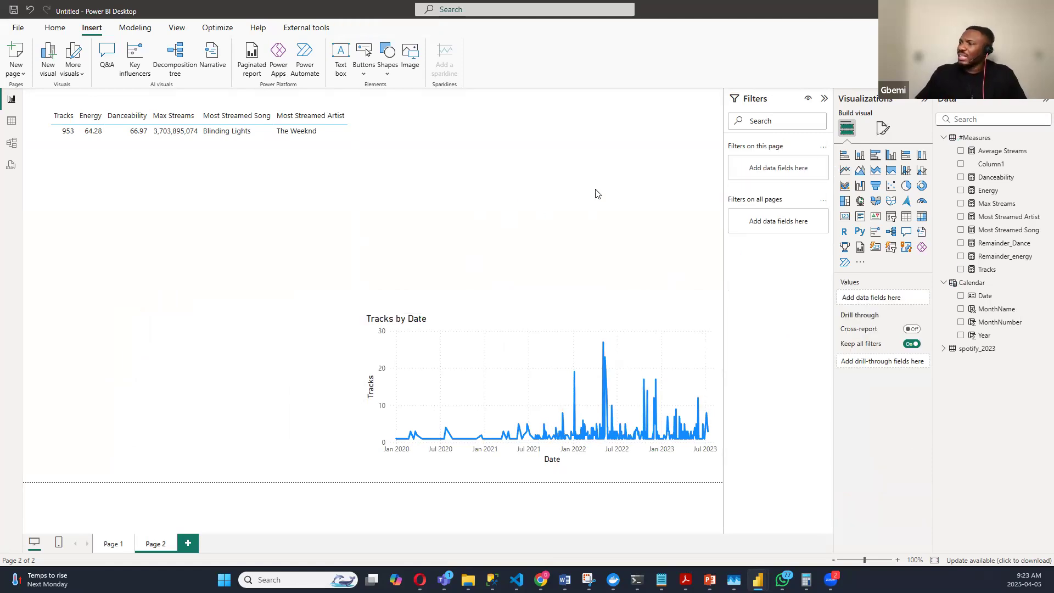
click(877, 158)
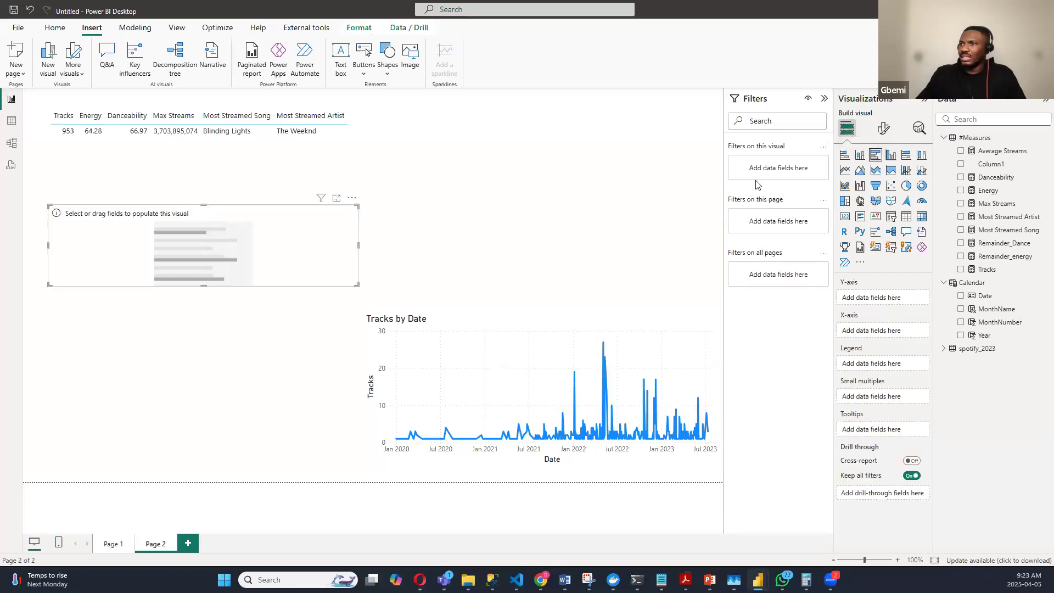
click(352, 197)
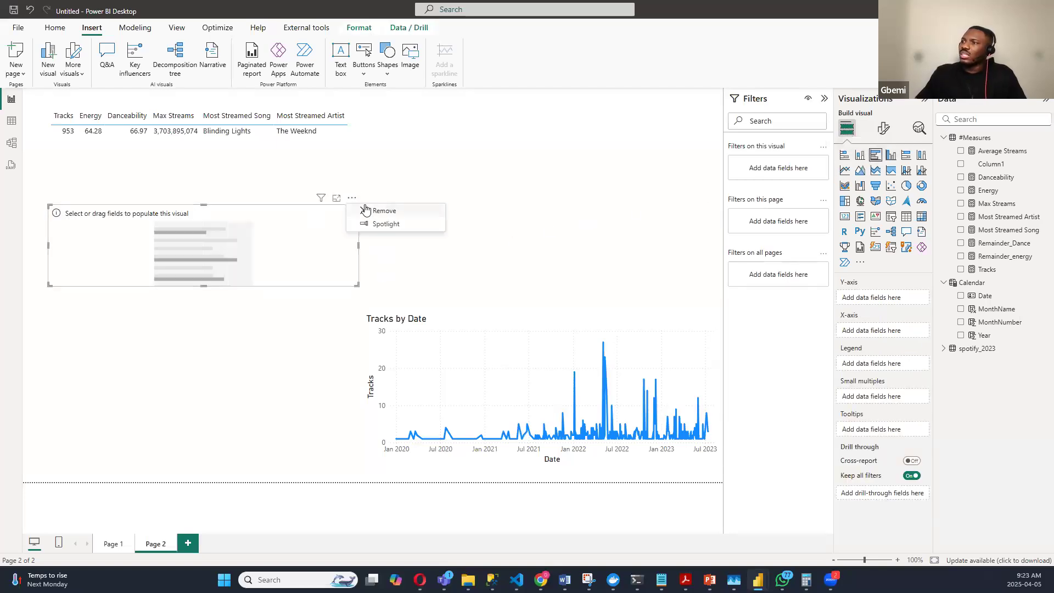
click(368, 212)
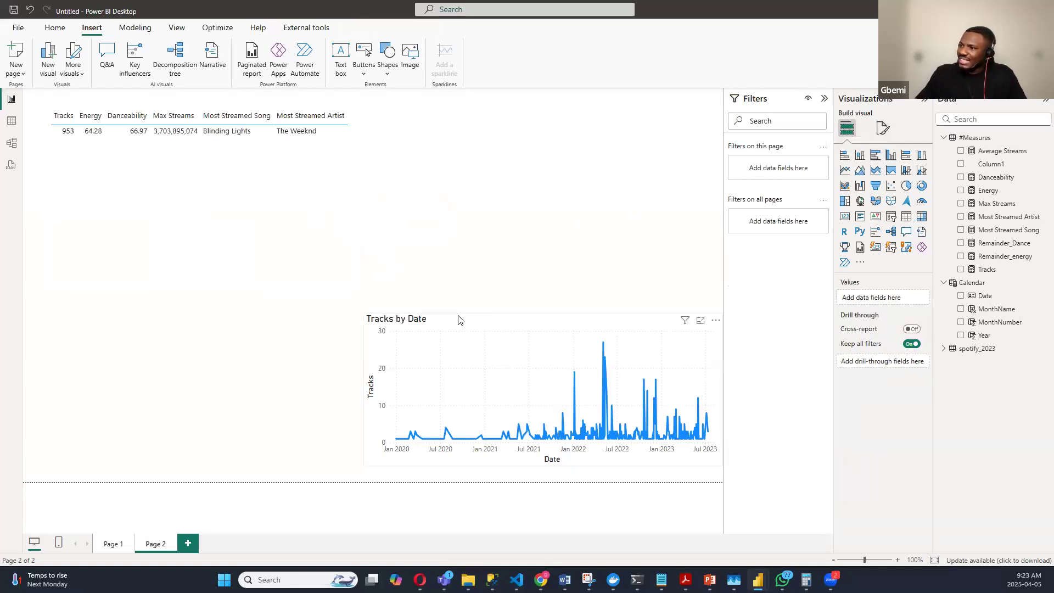
click(460, 320)
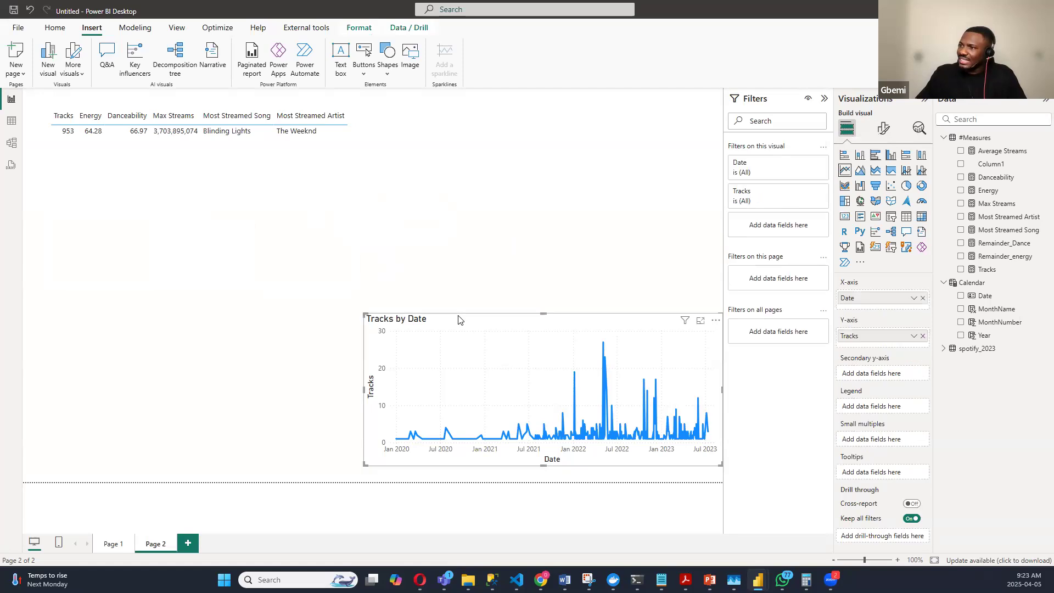
click(876, 156)
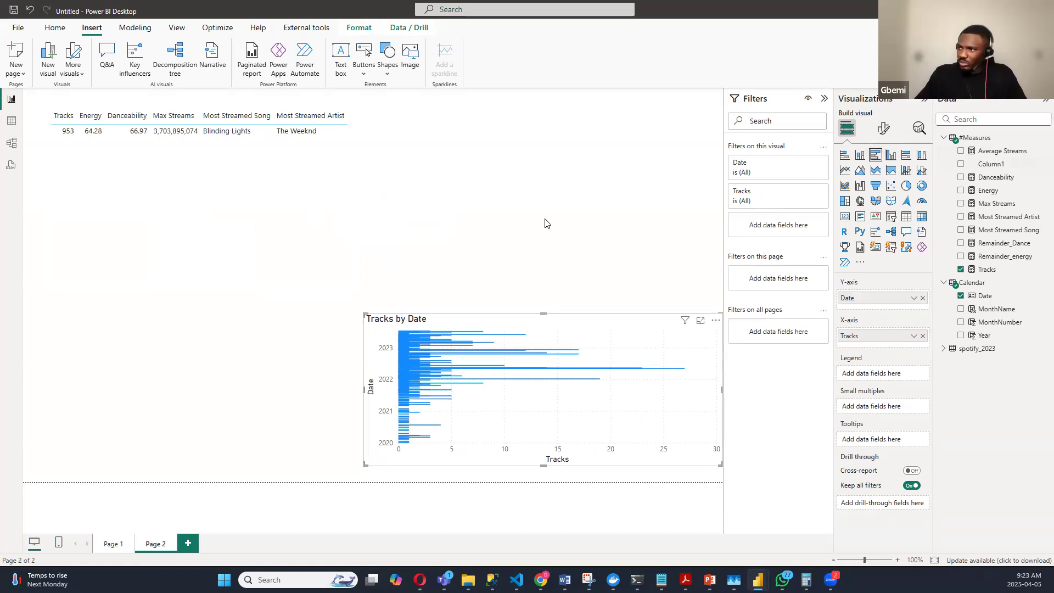
key(ctrl+z)
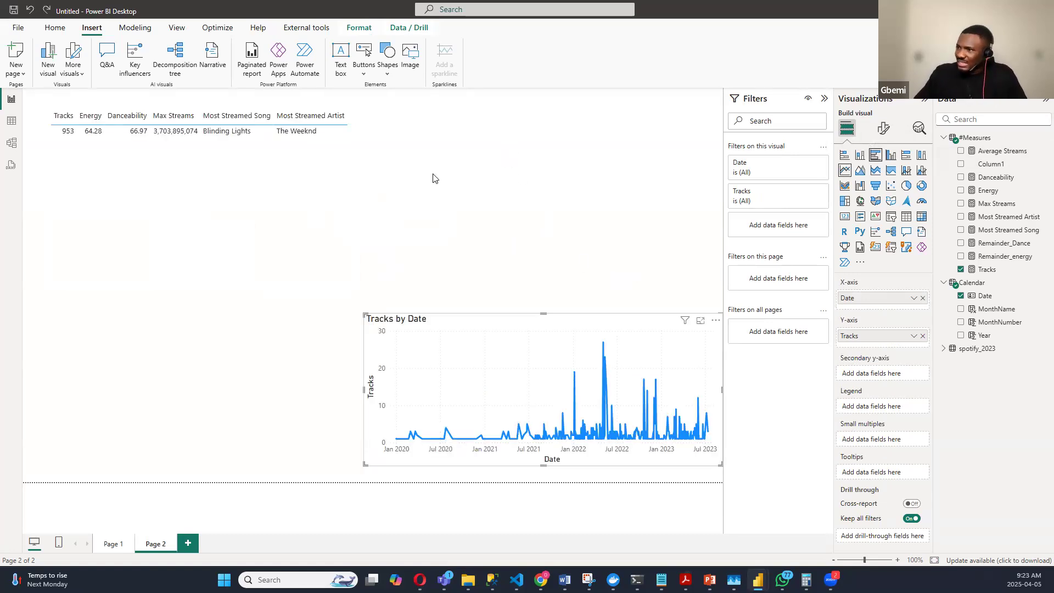
click(433, 178)
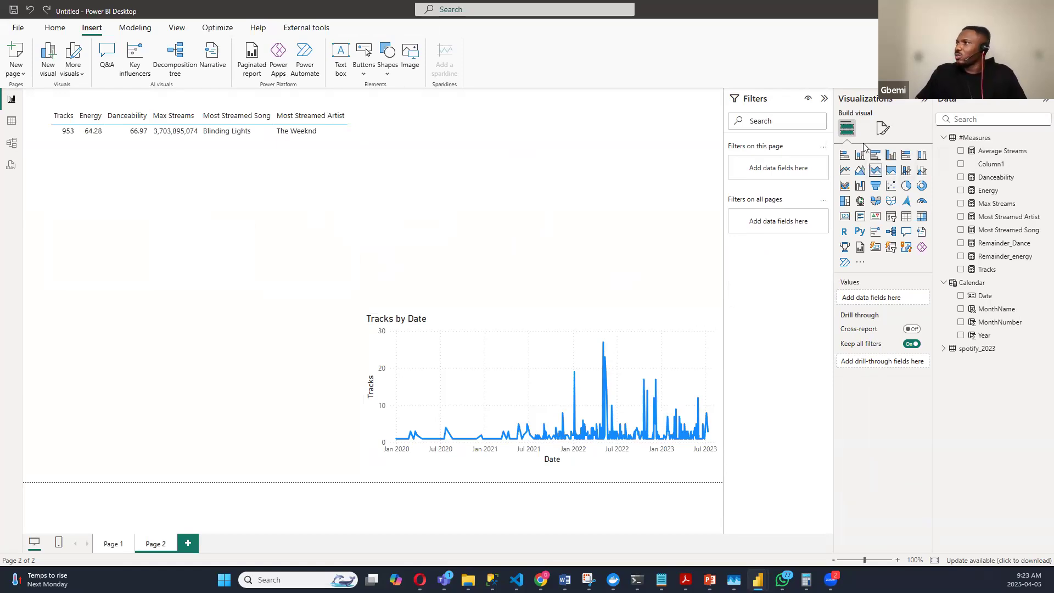
Step: Add an empty clustered bar chart beneath the measures table, making it narrower and extending it down to the lower part of the page
click(875, 155)
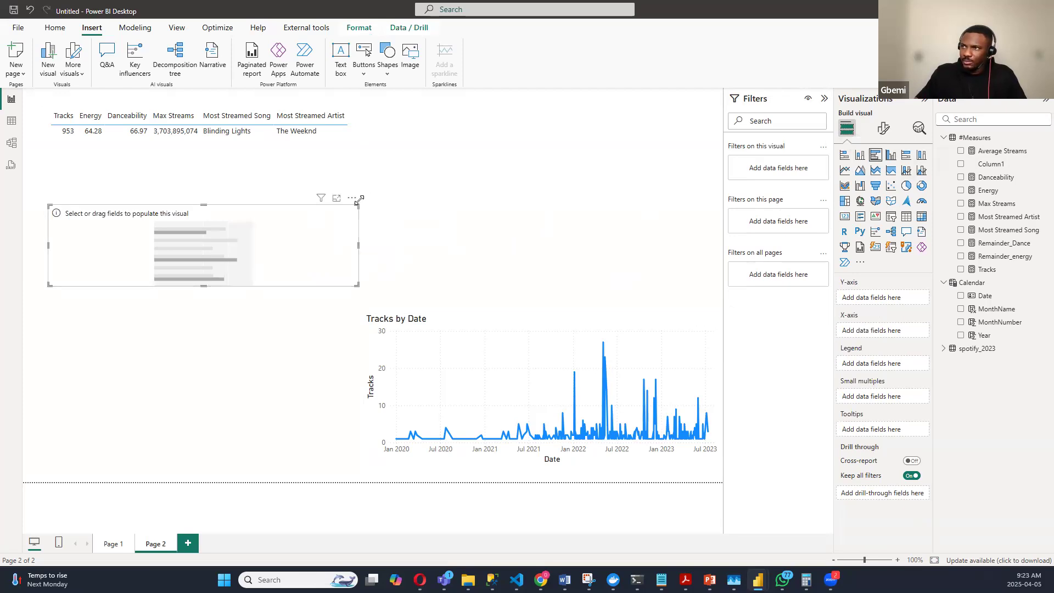
drag(359, 245, 306, 256)
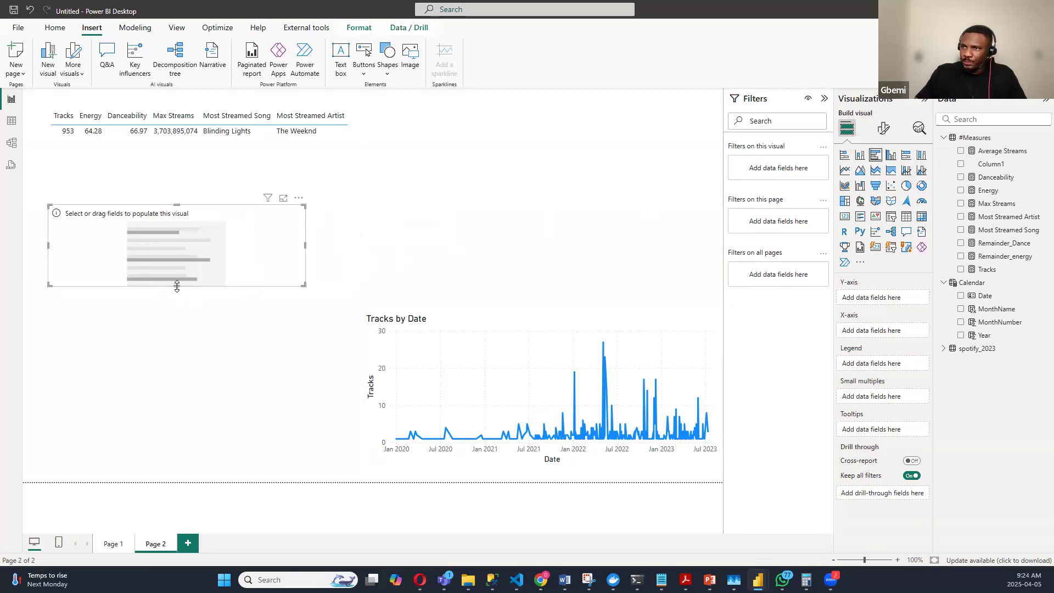
drag(184, 416, 177, 446)
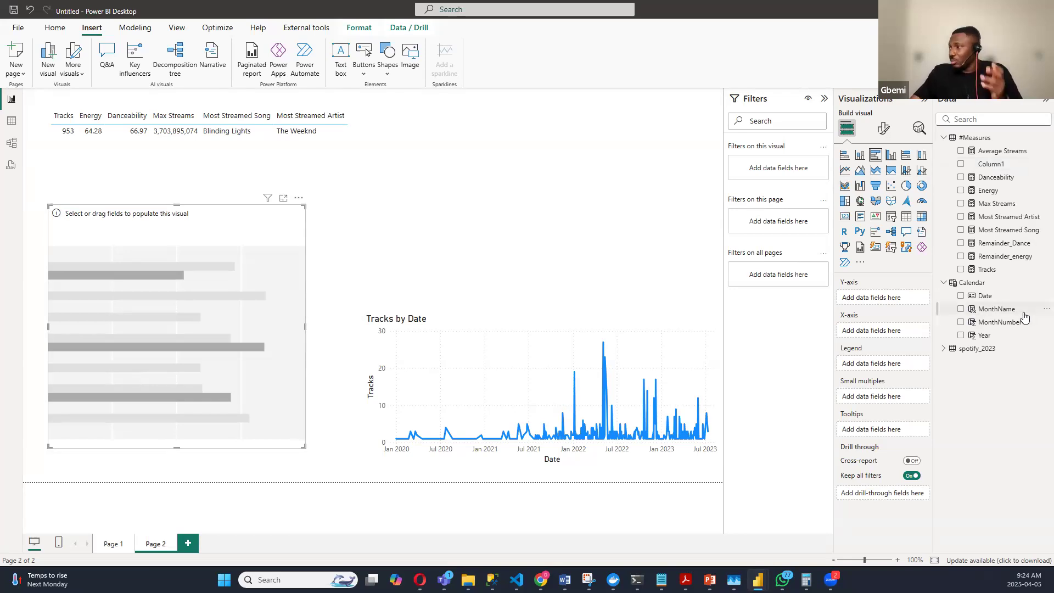
Step: Populate the clustered bar chart from spotify_2023 with streams on the X-axis and track_name on the Y-axis
click(944, 348)
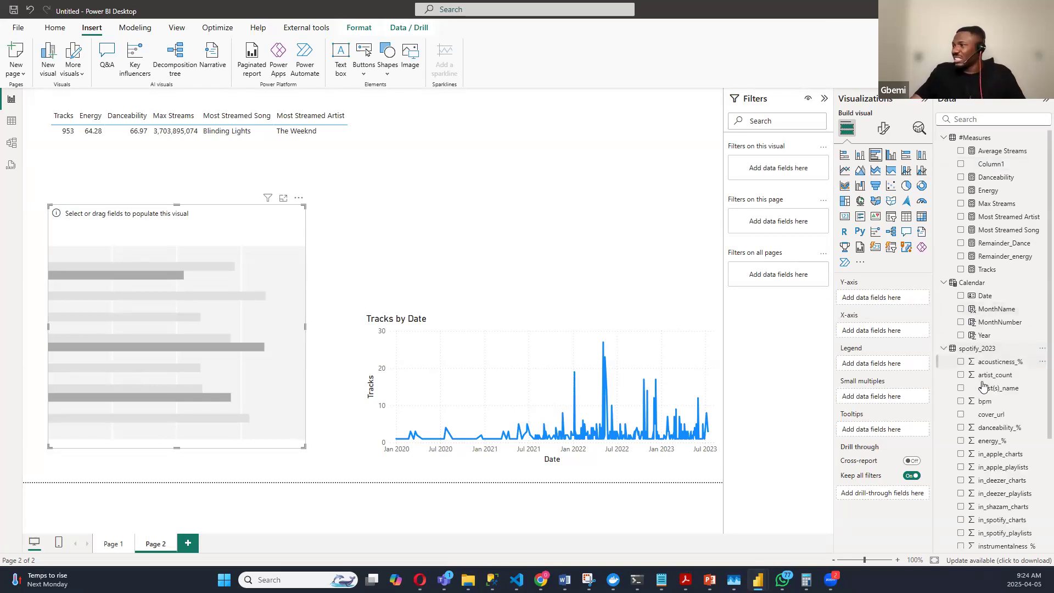
scroll(988, 367, down, 1)
scroll(989, 366, down, 5)
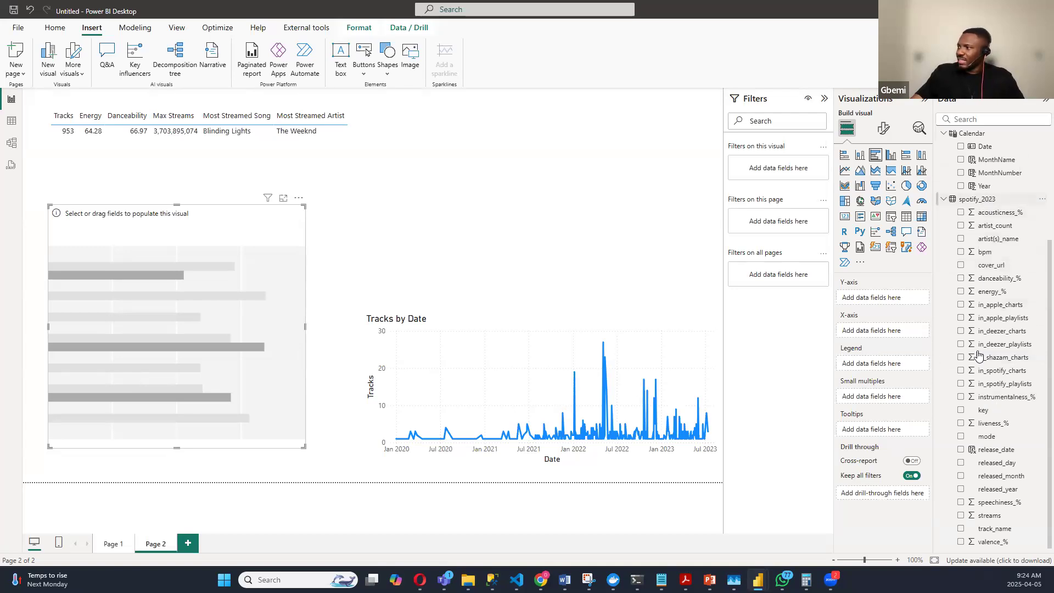
click(962, 516)
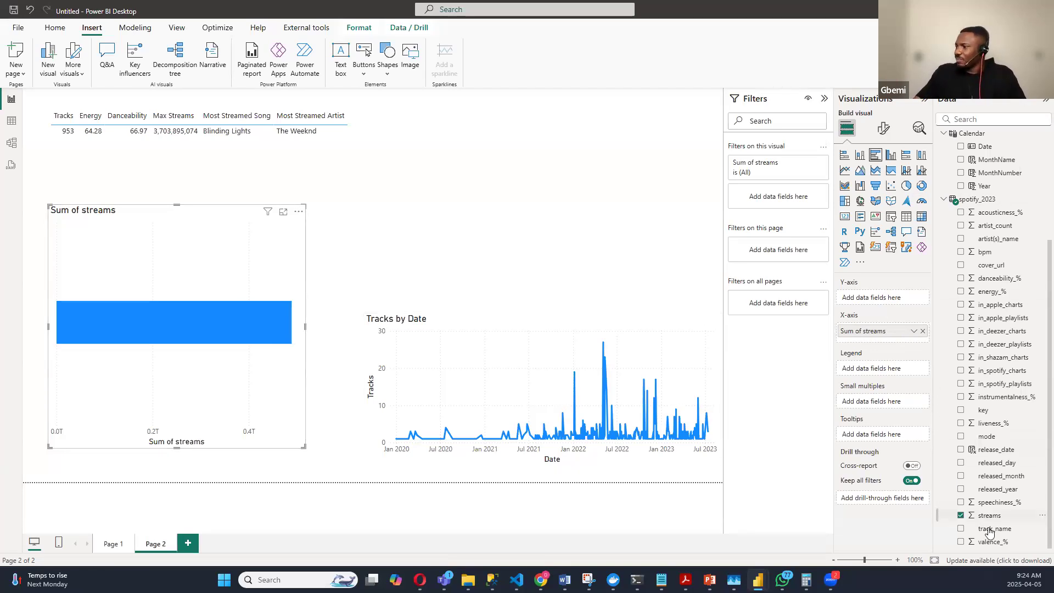
click(961, 529)
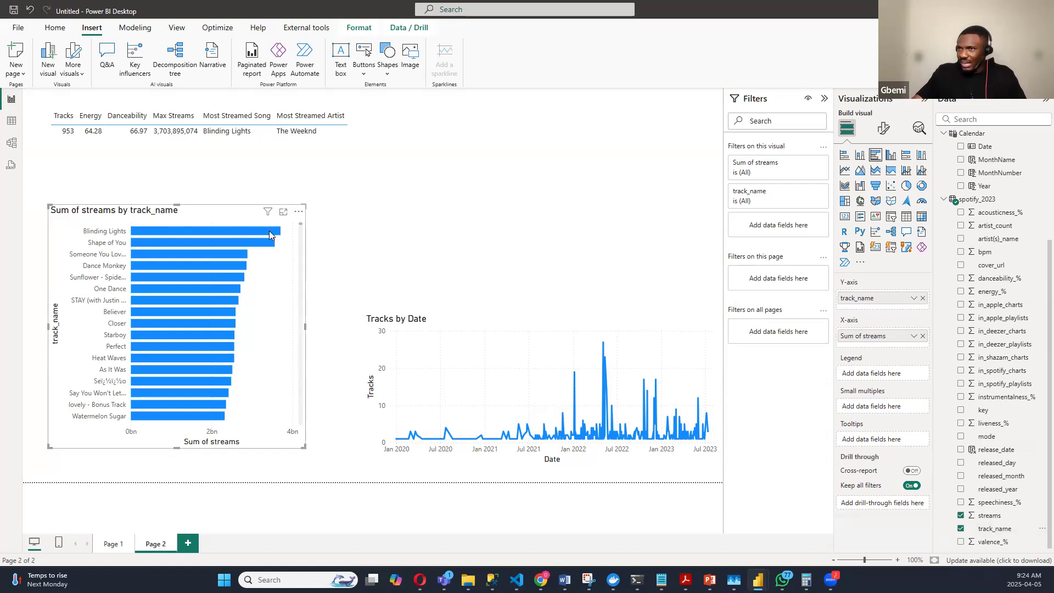
Step: Widen the streams by track_name bar chart, move it into the lower left corner of the report page, and deselect it
mouse_move(278, 233)
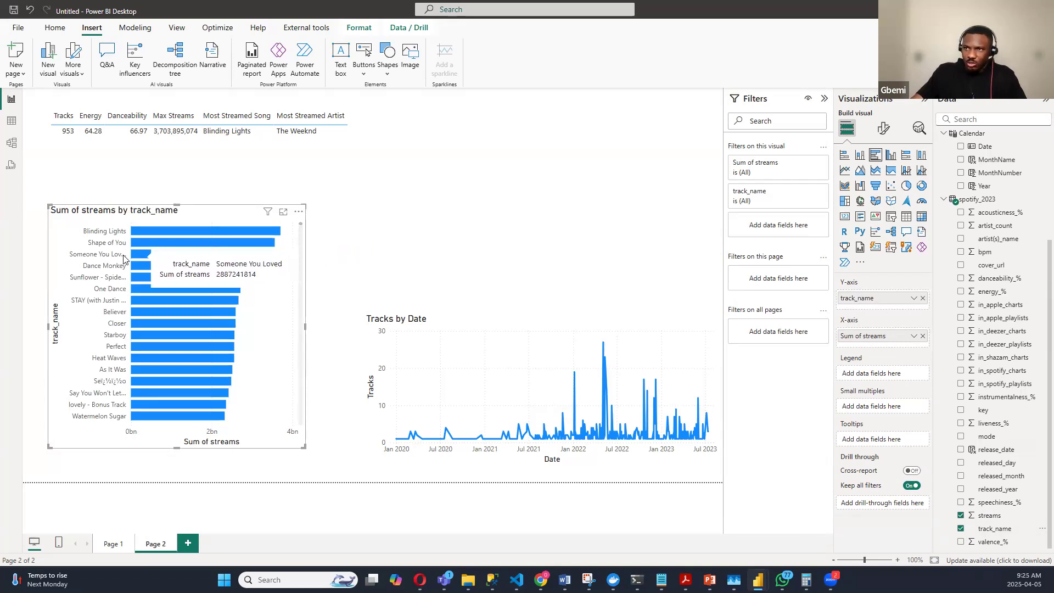
mouse_move(134, 258)
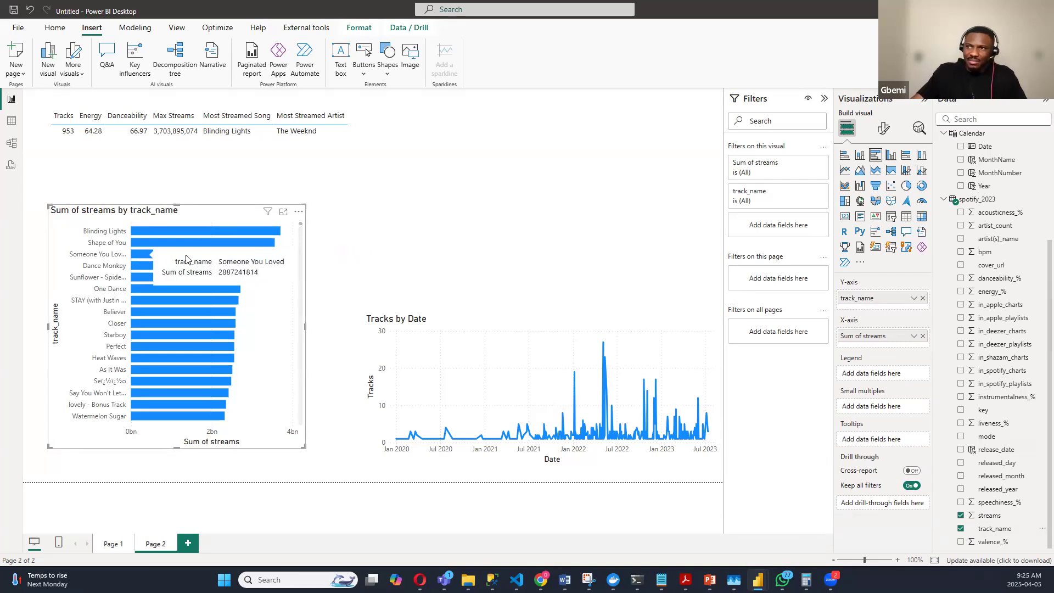
drag(305, 323, 348, 329)
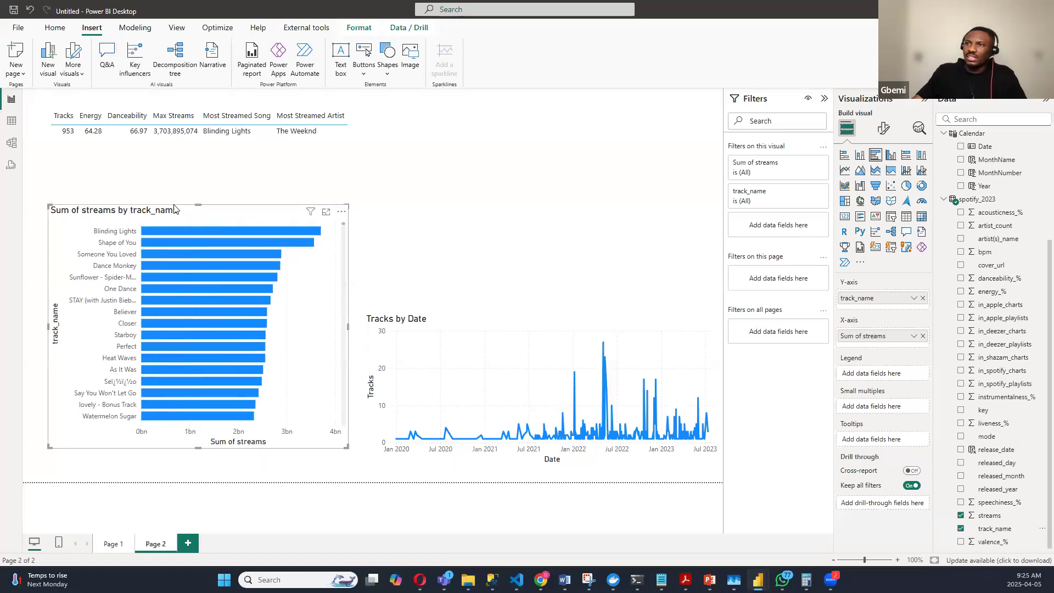
drag(194, 226, 205, 273)
drag(341, 278, 325, 302)
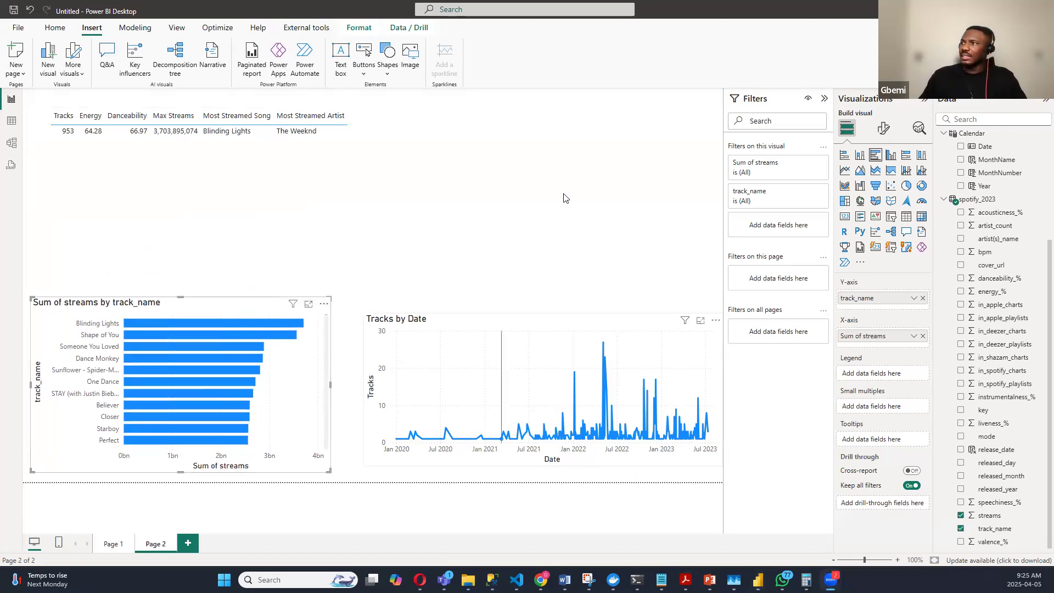
click(402, 312)
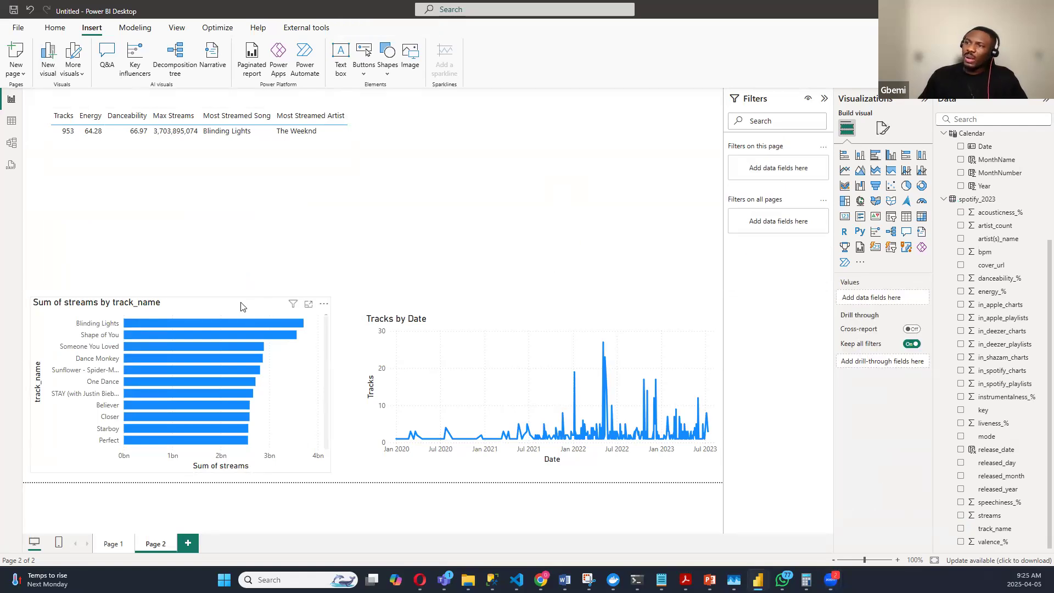
click(194, 300)
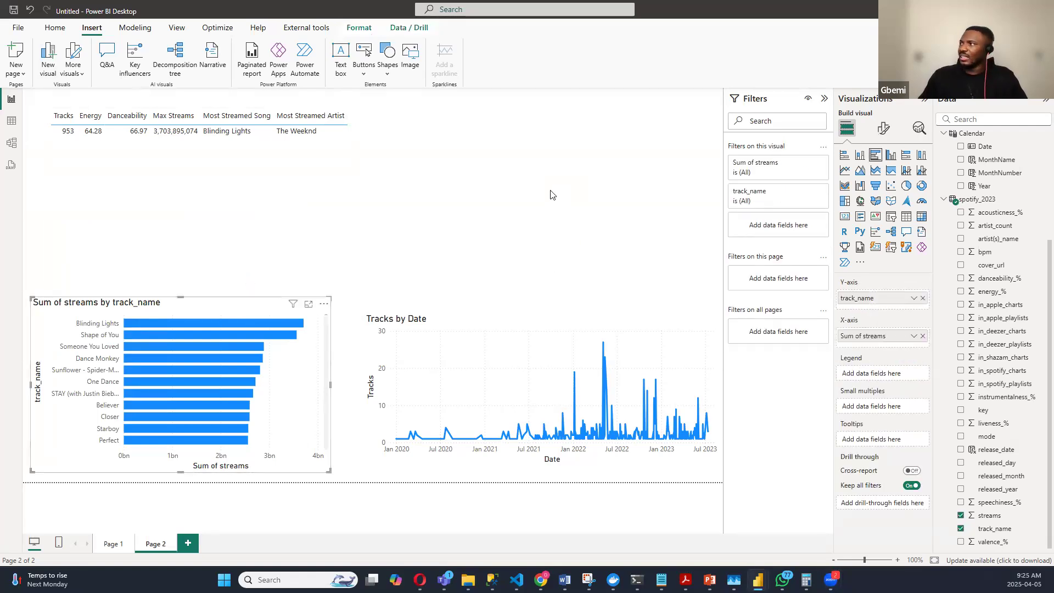
click(697, 126)
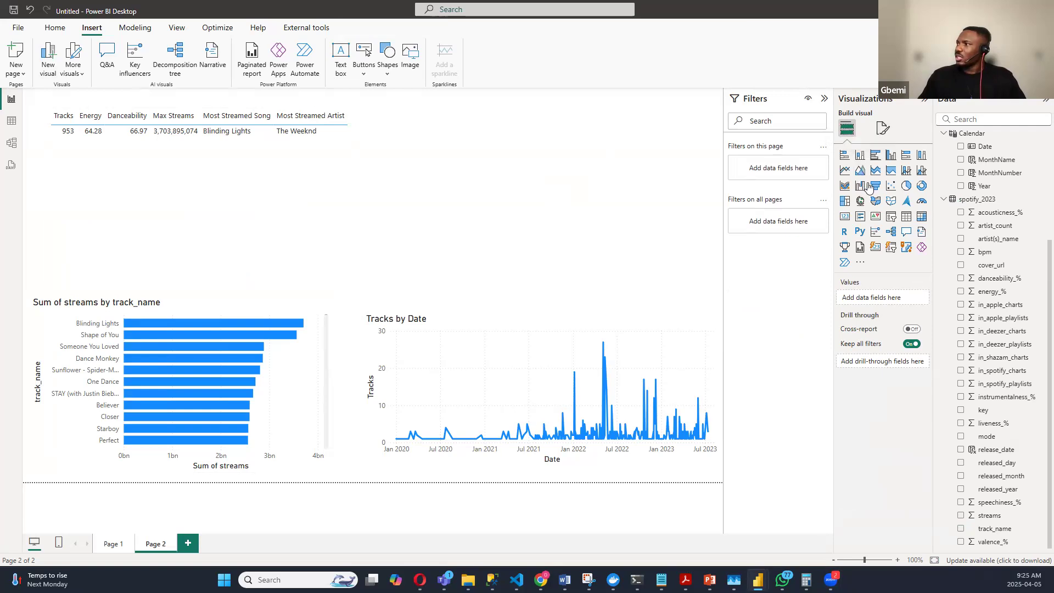
Step: Add an empty donut chart, move it above the Tracks by Date line chart, and make it narrower and taller
click(922, 186)
drag(272, 236, 610, 233)
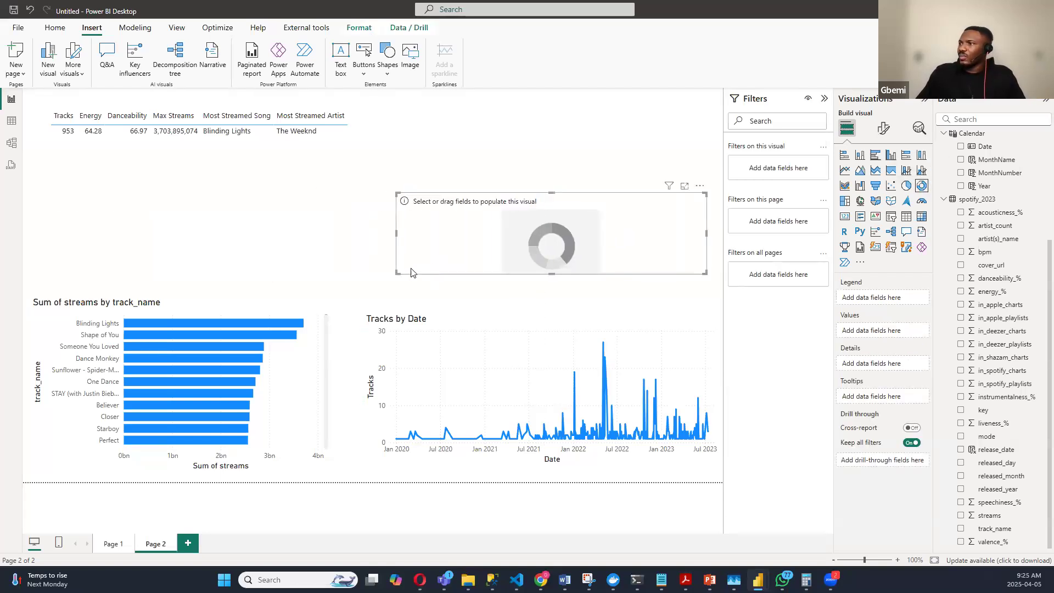
drag(396, 273, 530, 300)
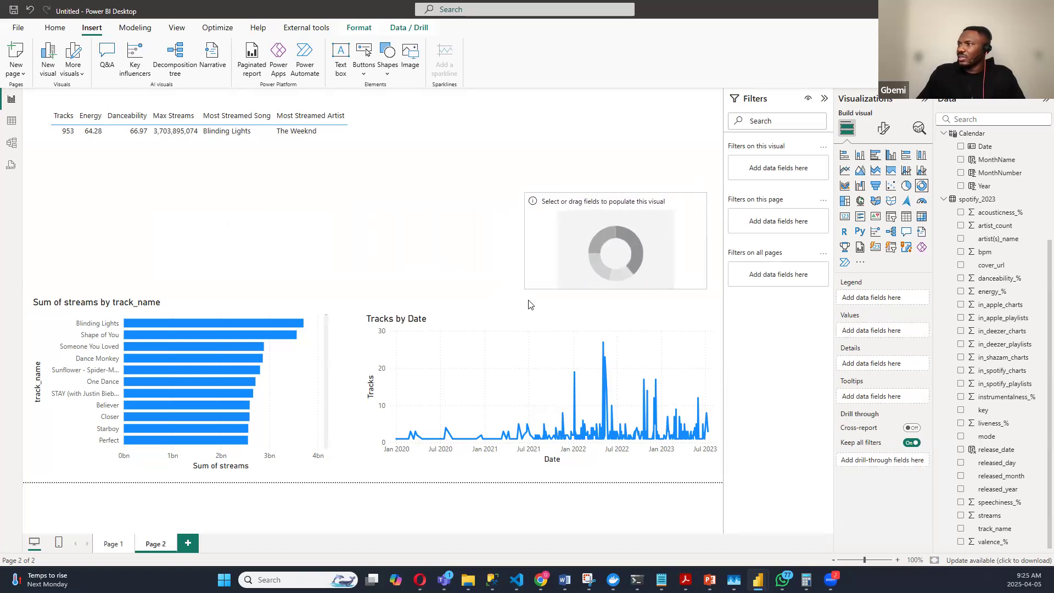
click(531, 191)
click(530, 198)
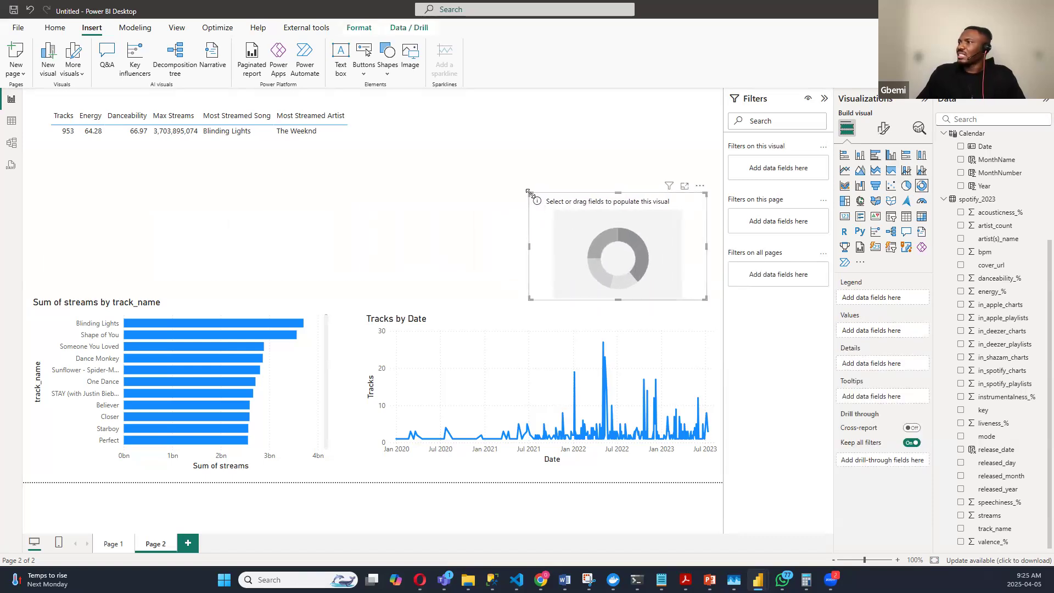
drag(529, 193, 537, 152)
Step: Populate the donut chart with the Energy and Remainder_energy measures as values and widen it
scroll(1002, 244, up, 3)
click(944, 283)
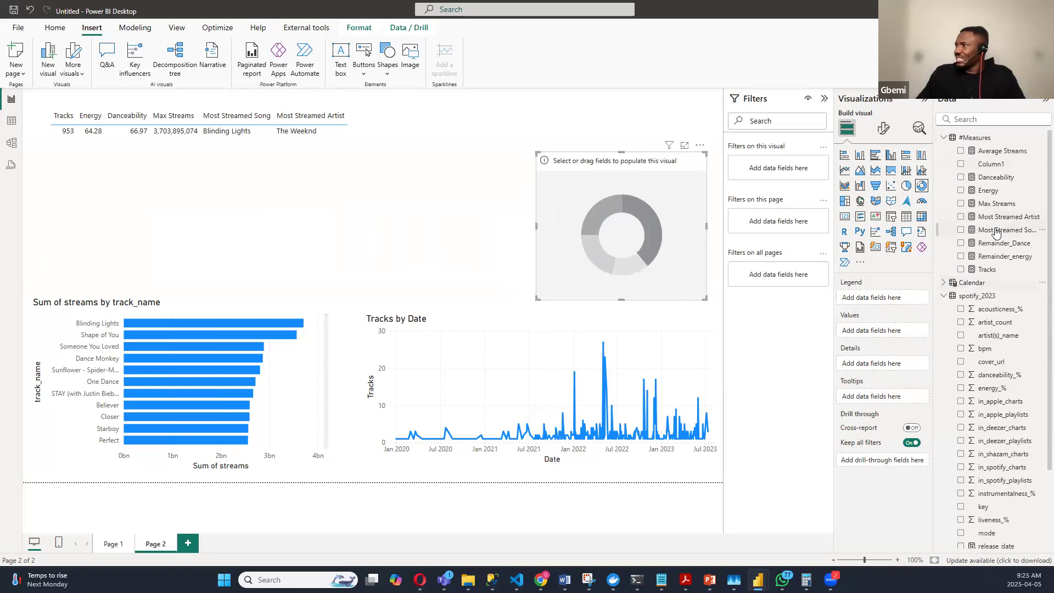
click(988, 190)
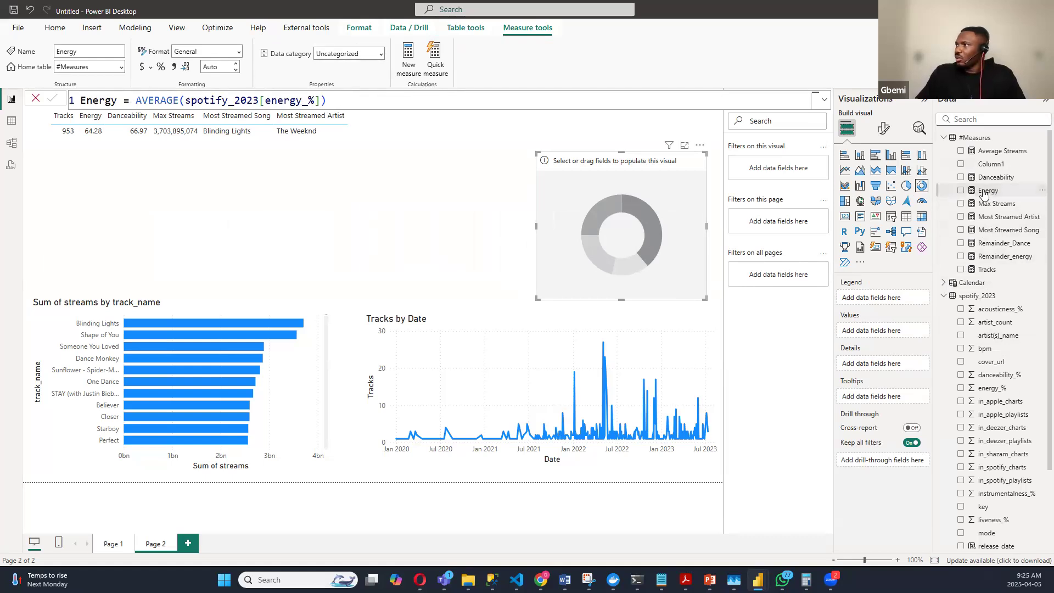
click(961, 191)
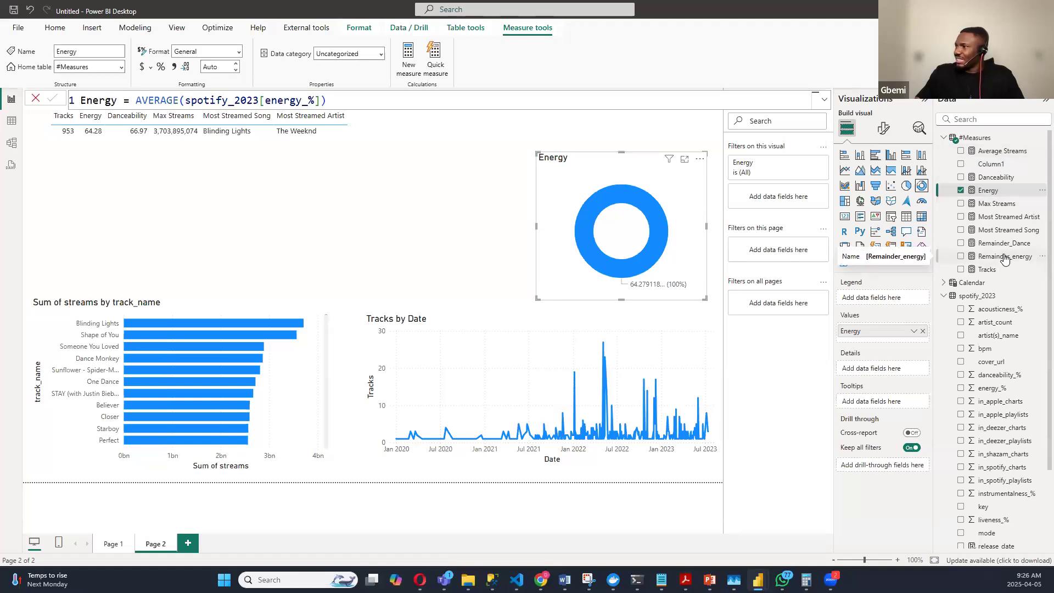
click(961, 257)
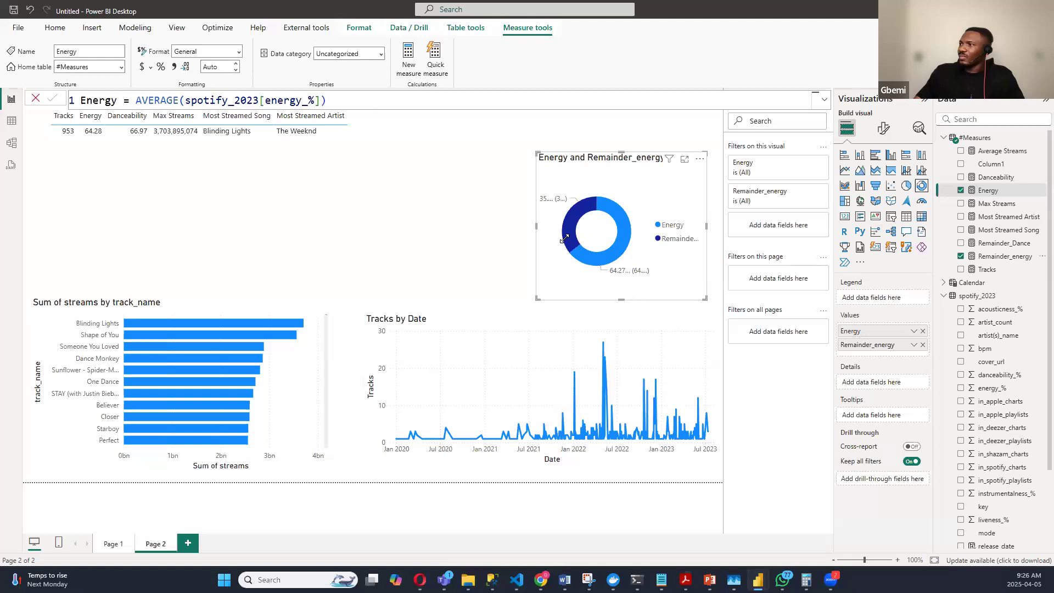
drag(537, 298, 478, 288)
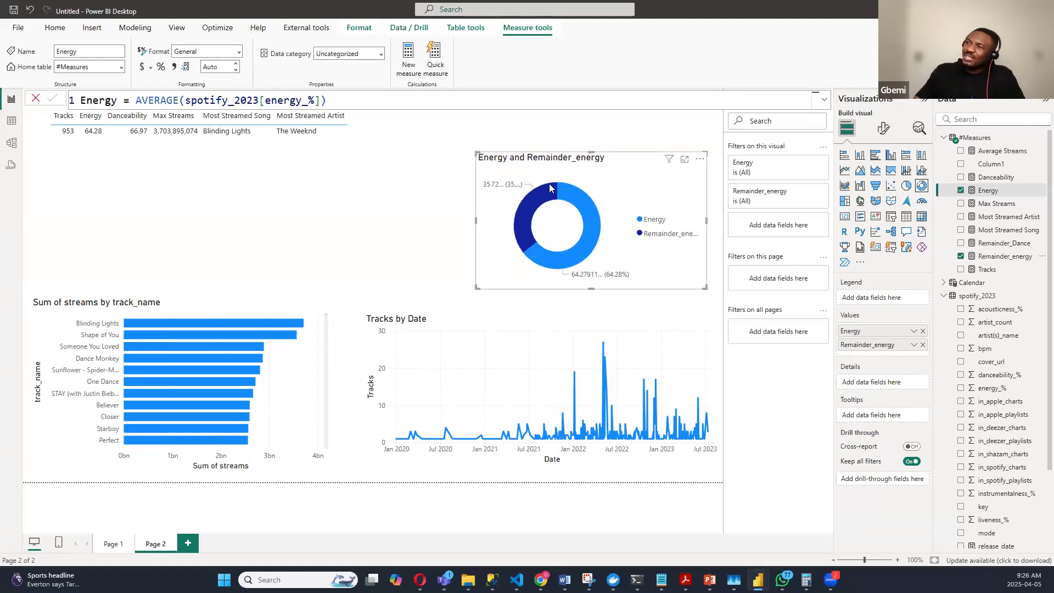
click(923, 344)
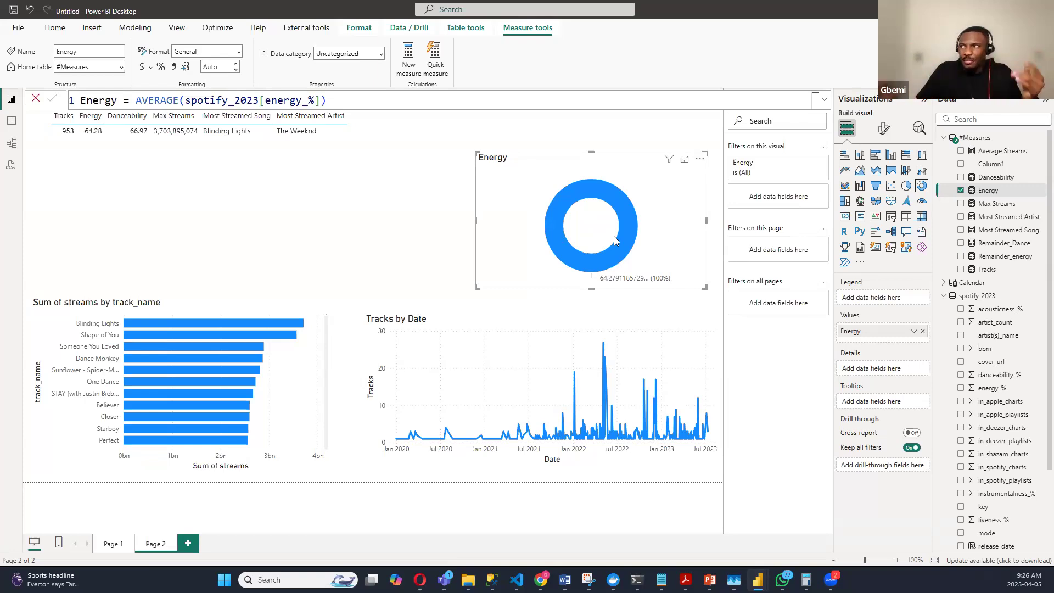
click(961, 256)
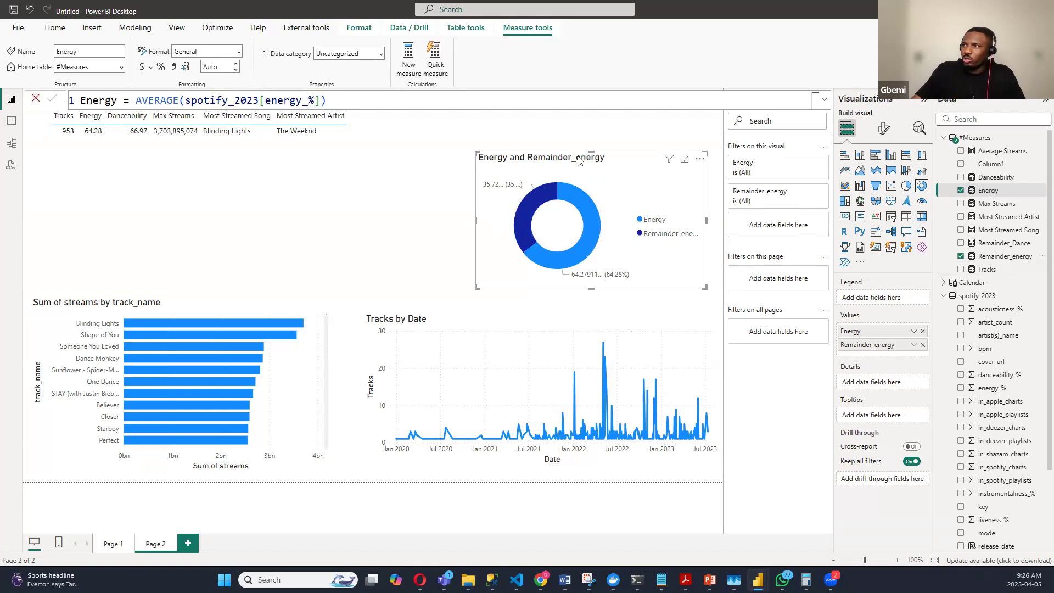
Step: Make the energy donut chart taller and narrower to free space beside it
drag(596, 136, 594, 132)
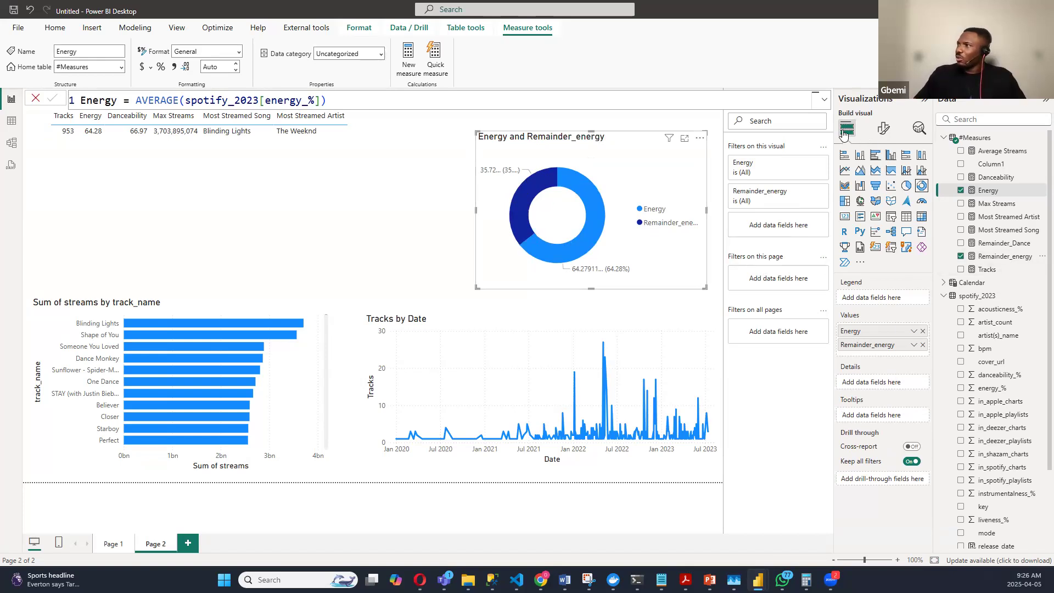
click(884, 130)
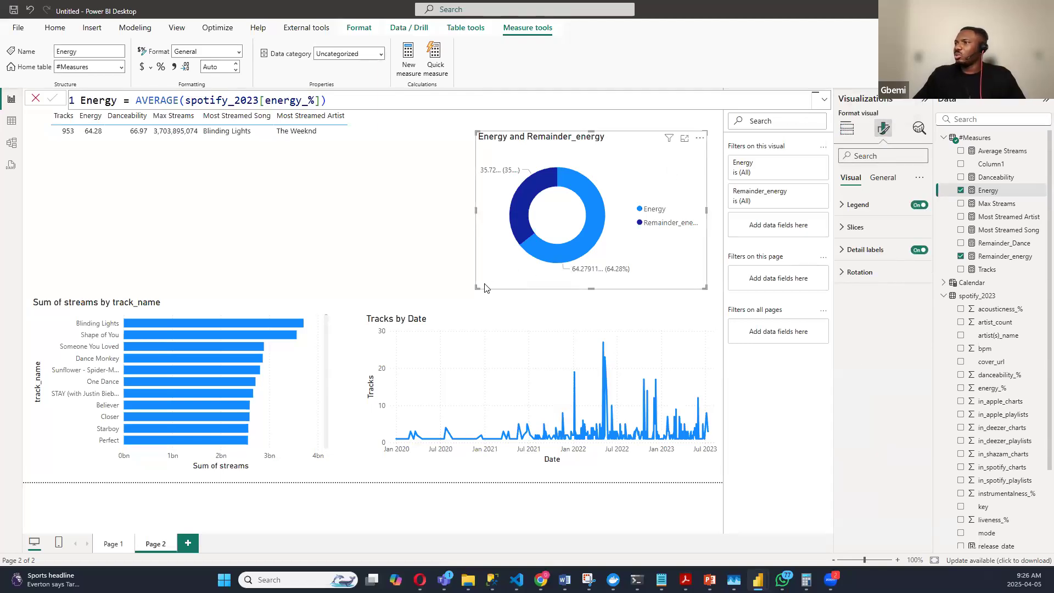
drag(476, 287, 515, 295)
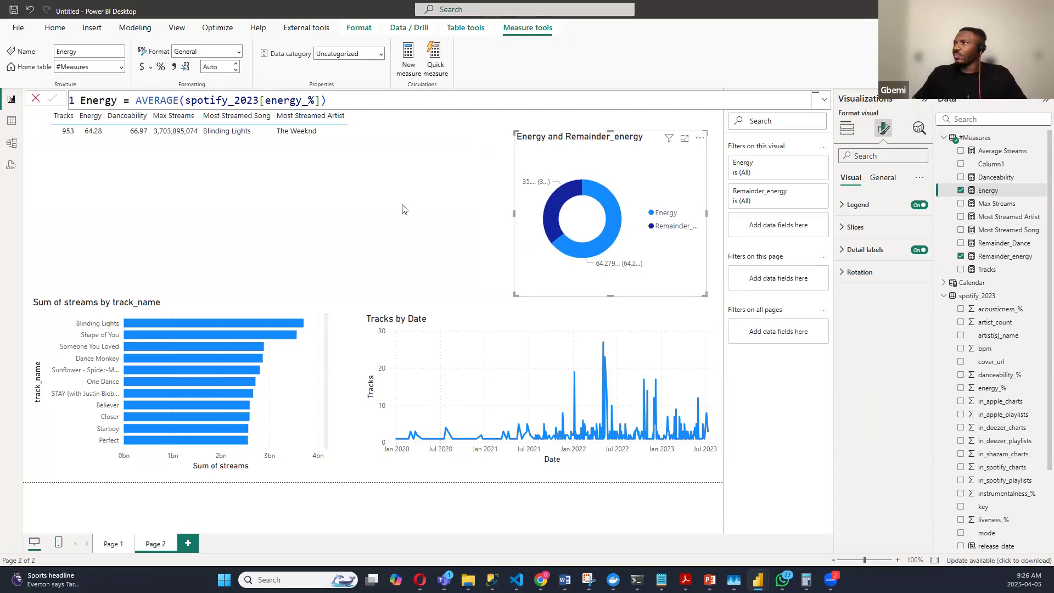
Step: Add a second empty donut chart, narrow it, and place it directly beside the energy donut
click(464, 227)
click(922, 187)
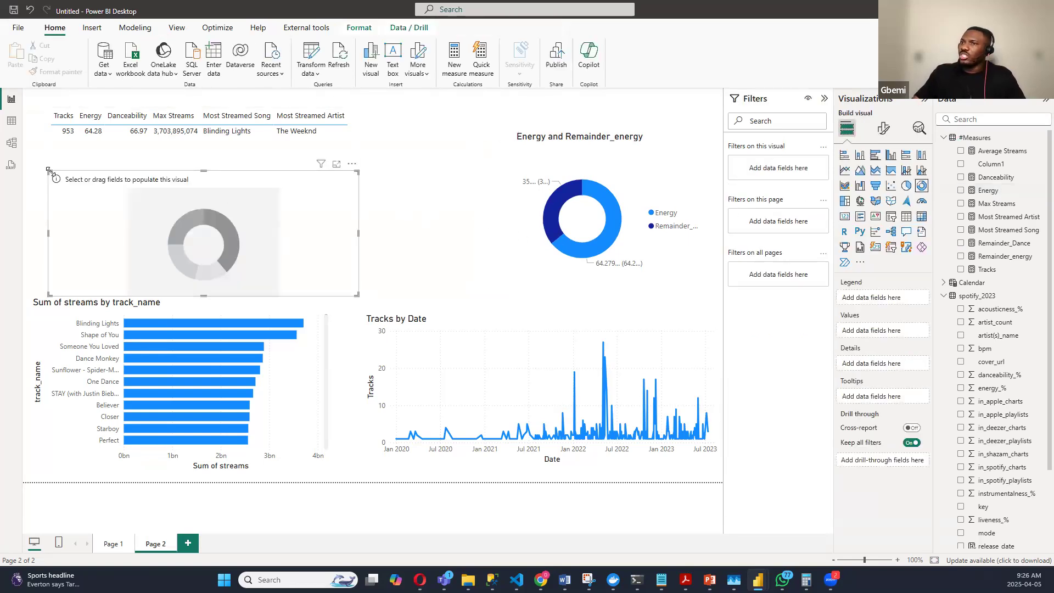
drag(48, 171, 194, 143)
drag(243, 195, 388, 195)
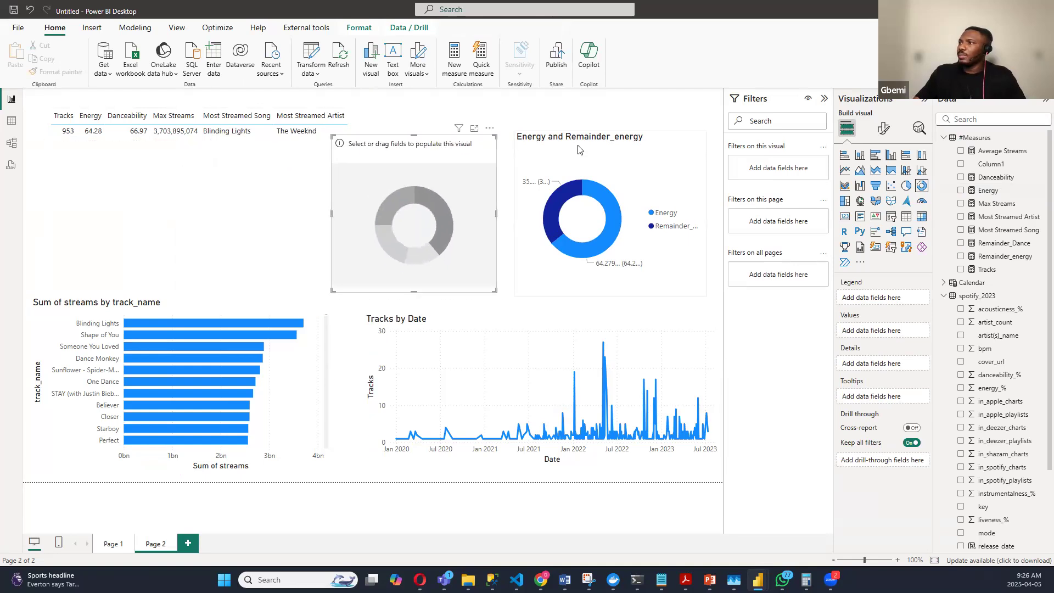
Step: Shrink both donut charts and position the empty one beside the energy donut, above the line chart
drag(512, 130, 544, 168)
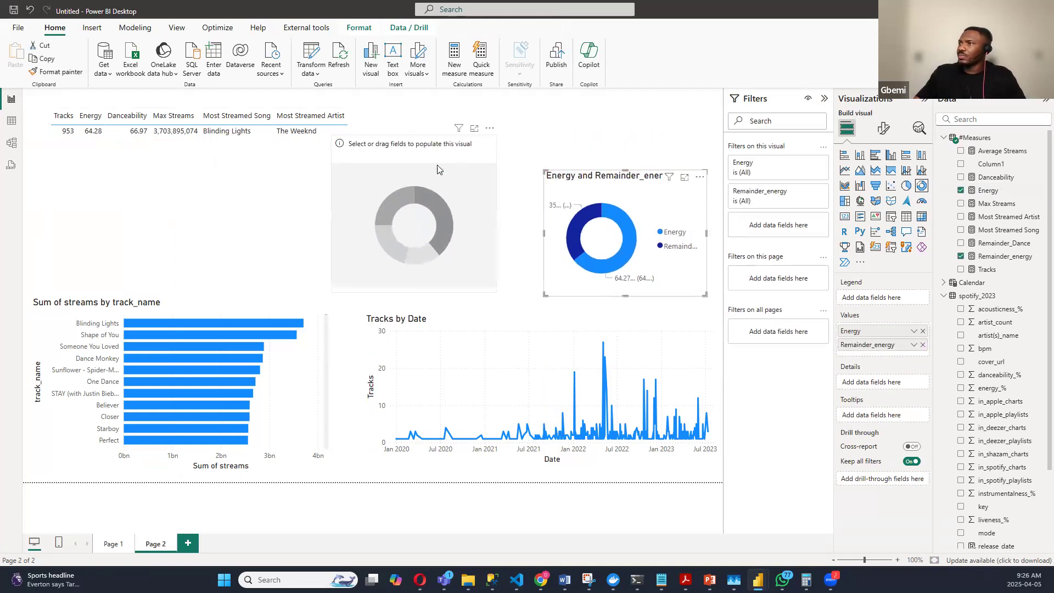
click(342, 144)
drag(333, 137, 352, 159)
drag(428, 171, 455, 173)
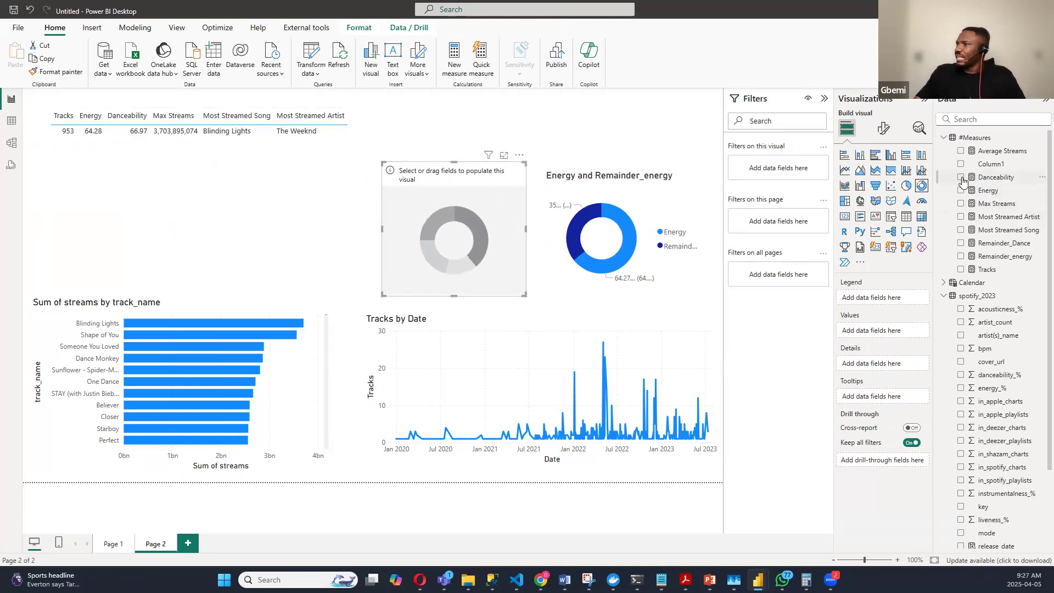
Step: Populate the empty donut chart with the Danceability and Remainder_Dance measures as values and widen it slightly
click(961, 178)
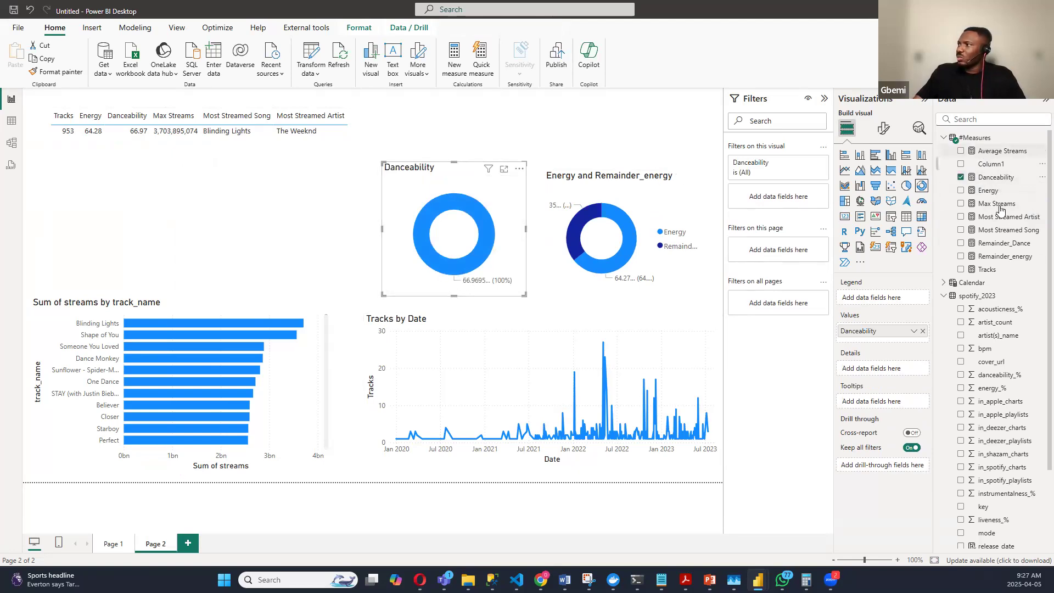
drag(1005, 244, 921, 341)
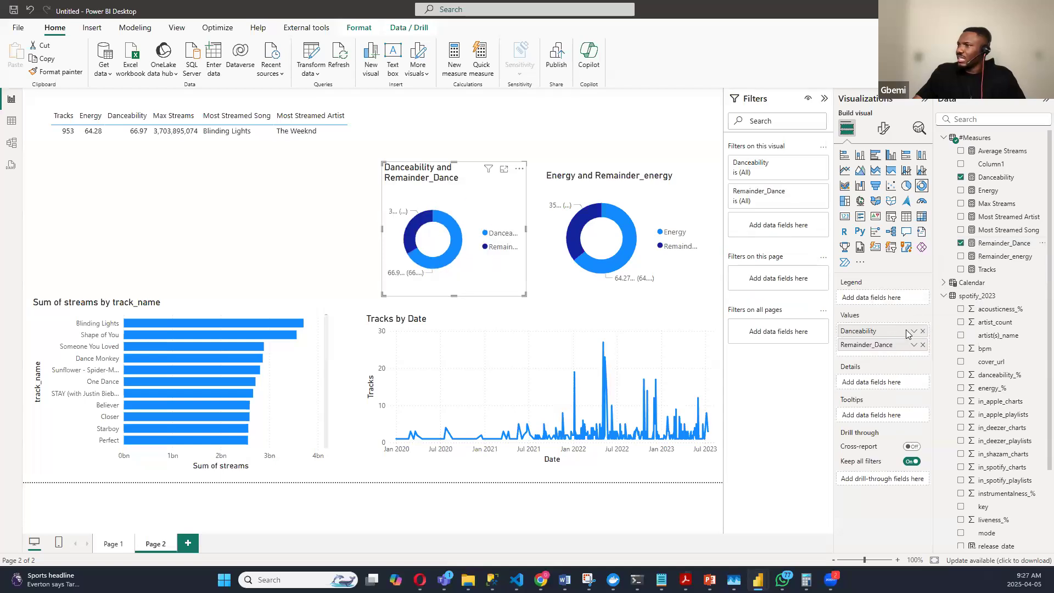
drag(383, 295, 368, 295)
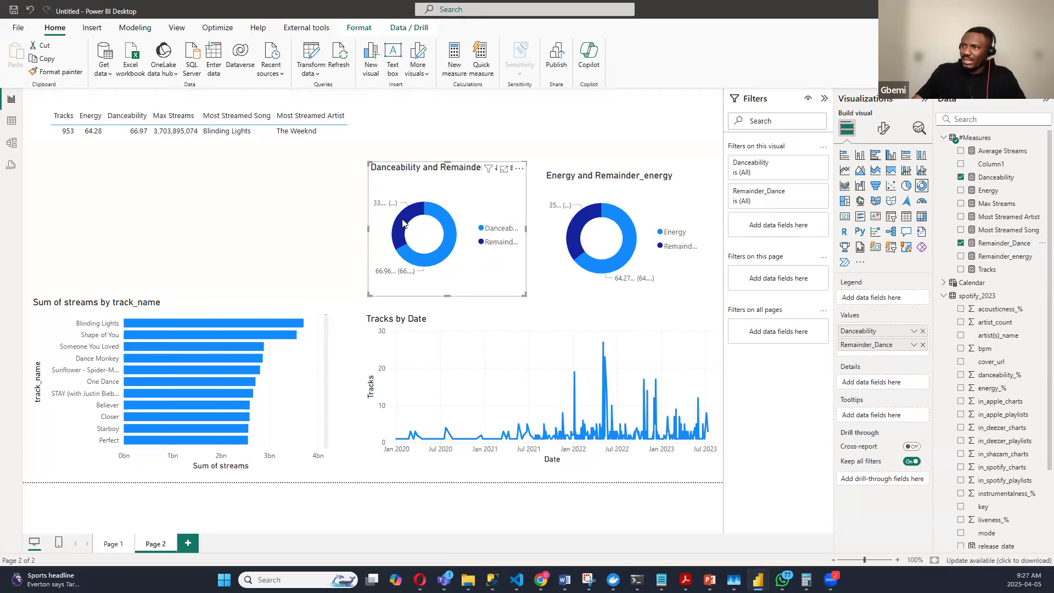
mouse_move(417, 212)
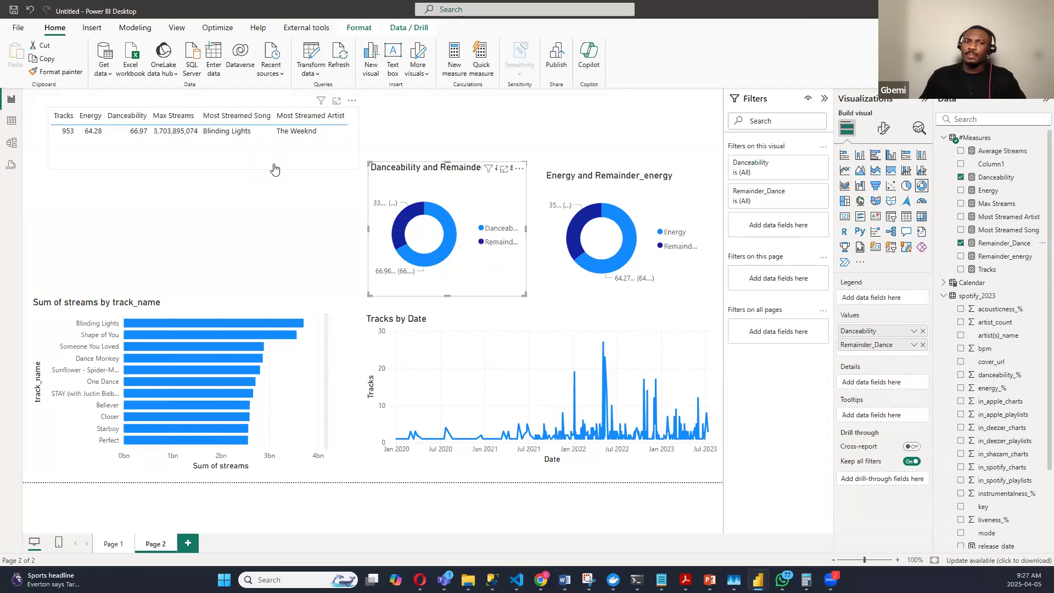
Step: Shorten the measures table, move it to the upper right of the report page above the donuts, and deselect it
click(195, 161)
drag(205, 170, 204, 156)
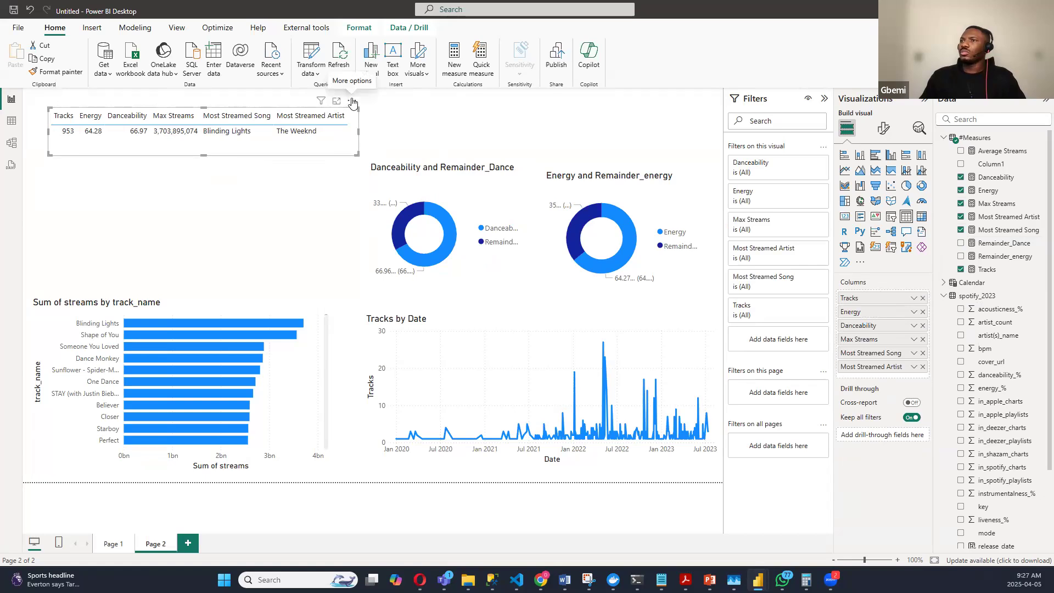
drag(204, 135, 544, 129)
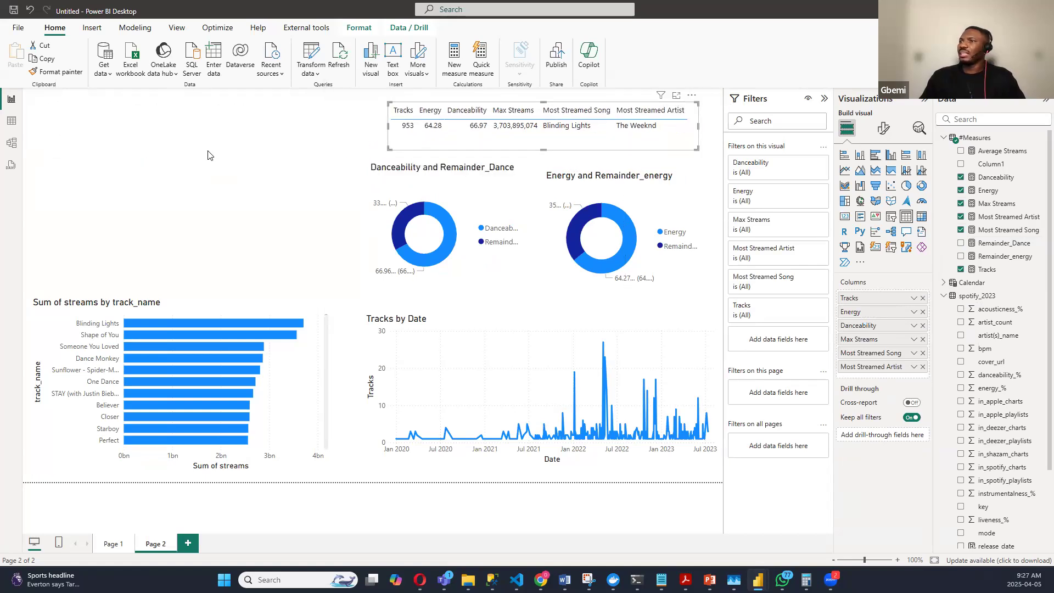
click(208, 155)
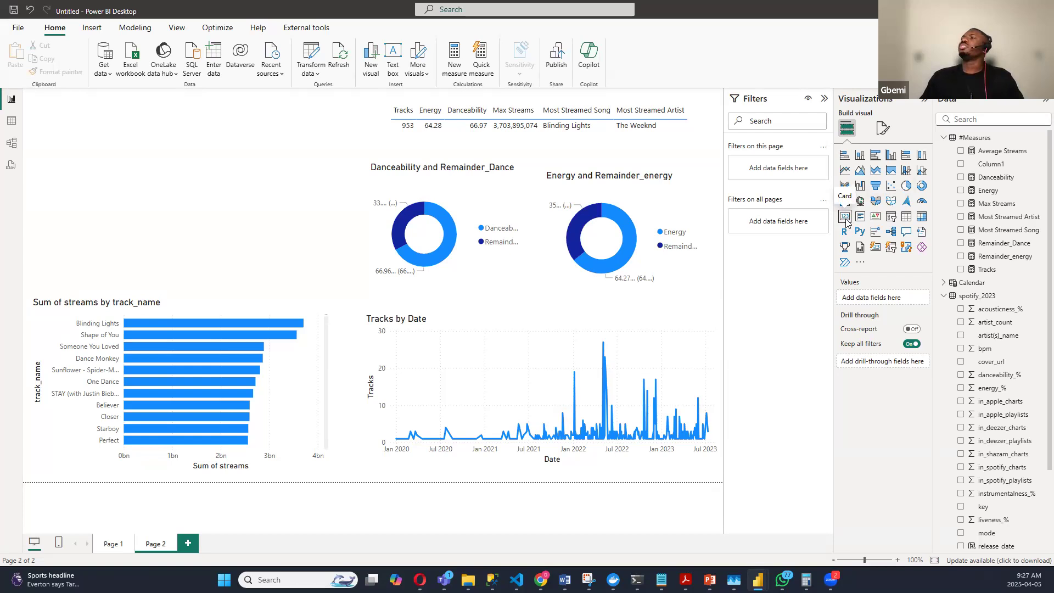
click(679, 140)
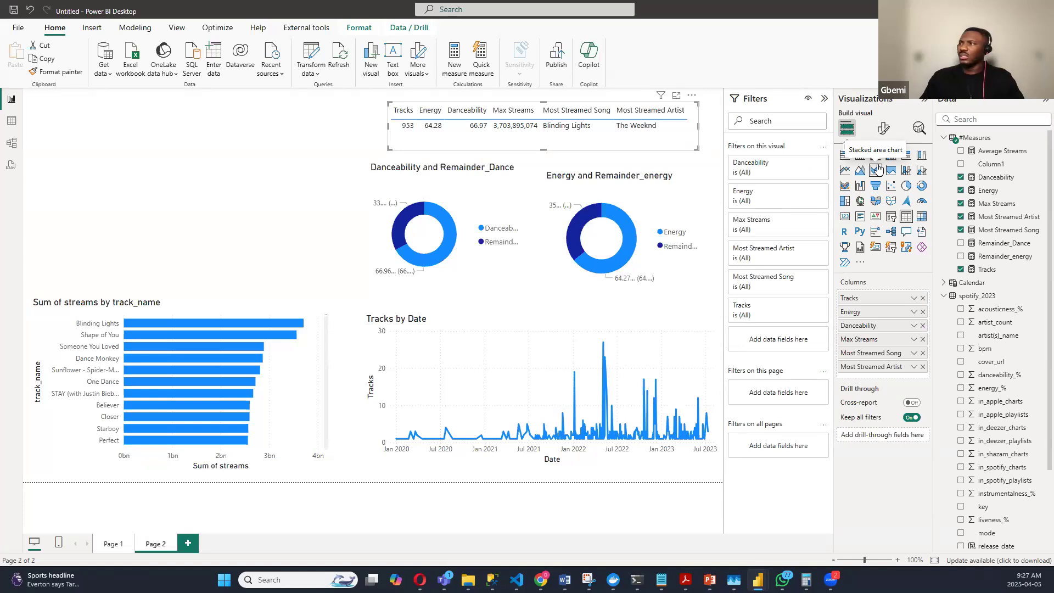
click(198, 133)
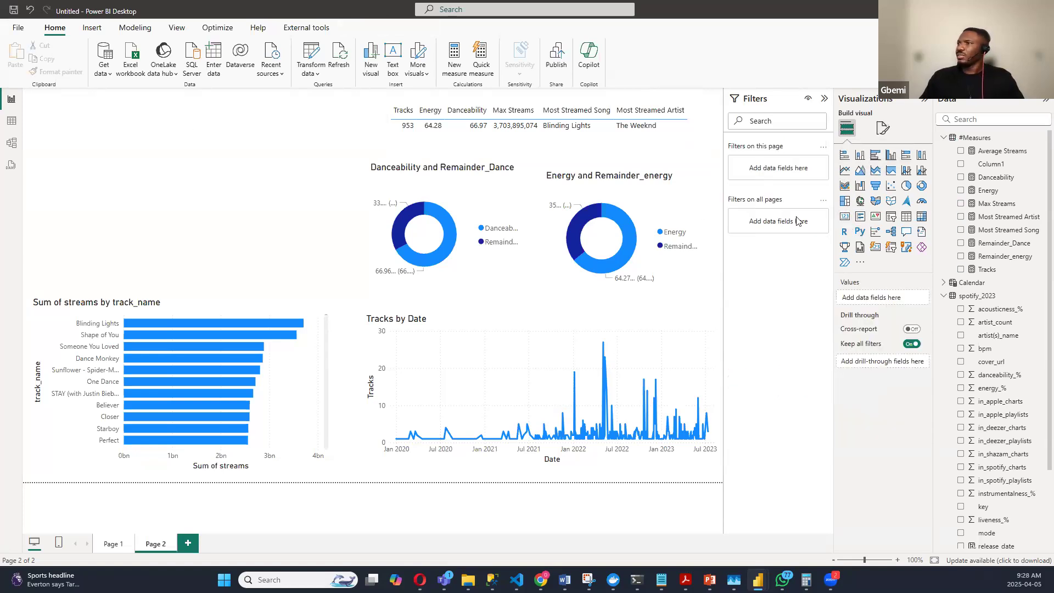
Step: Add a card showing the Max Streams measure above the streams bar chart and shrink it
click(845, 217)
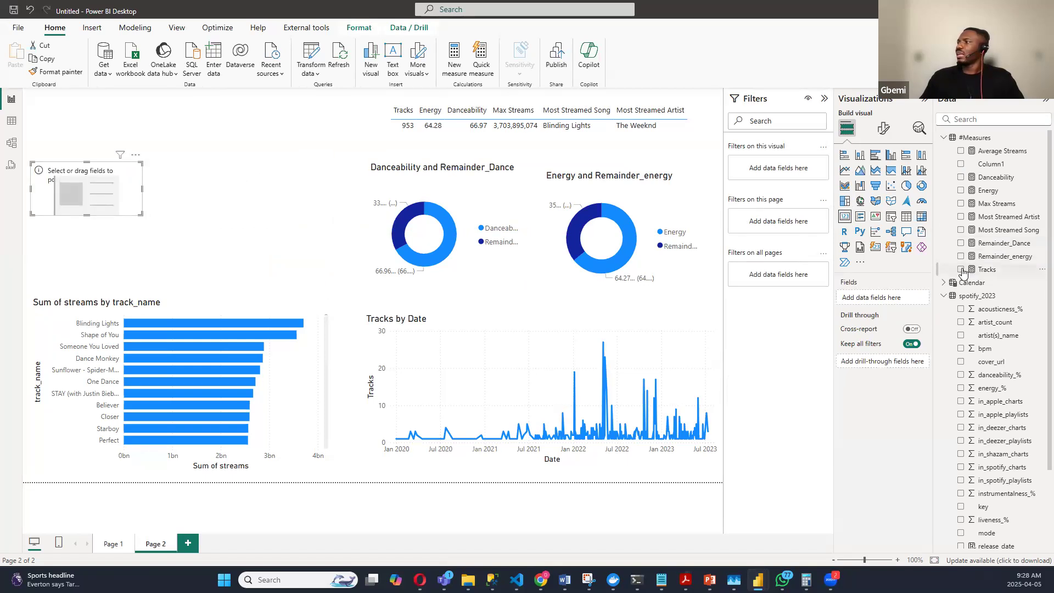
click(961, 204)
drag(139, 213, 113, 220)
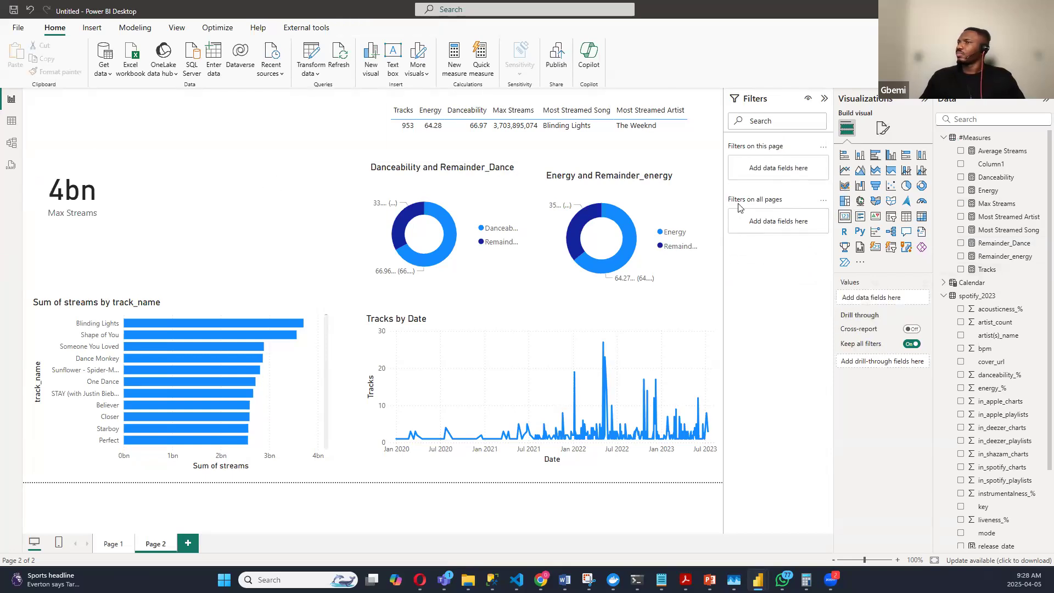
Step: Add a card showing the Average Streams measure, resize it and place it beside the Max Streams card
click(846, 216)
drag(322, 223, 203, 205)
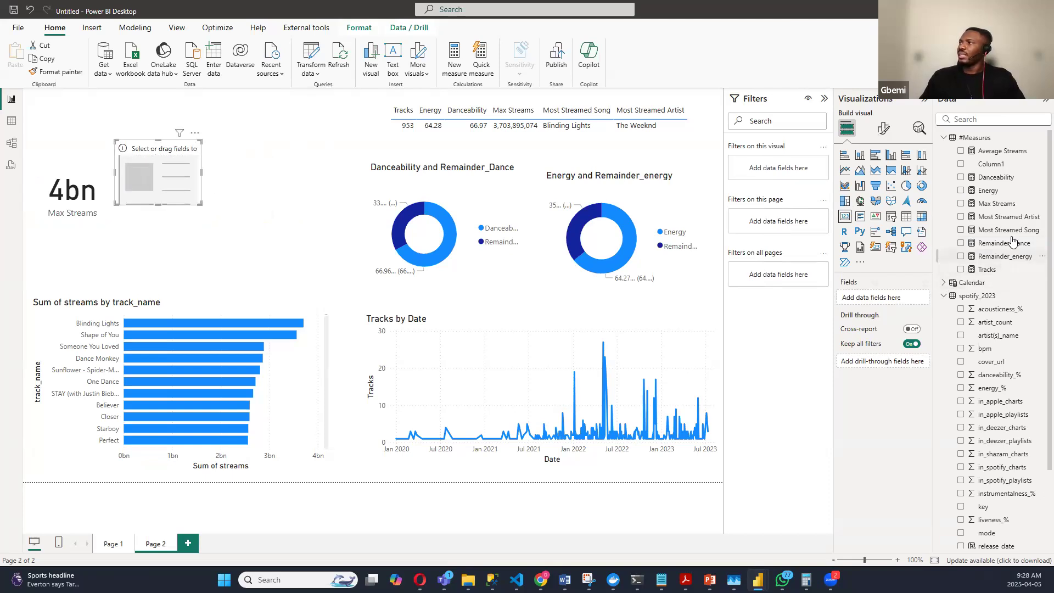
click(961, 150)
drag(197, 203, 238, 220)
drag(239, 159, 242, 207)
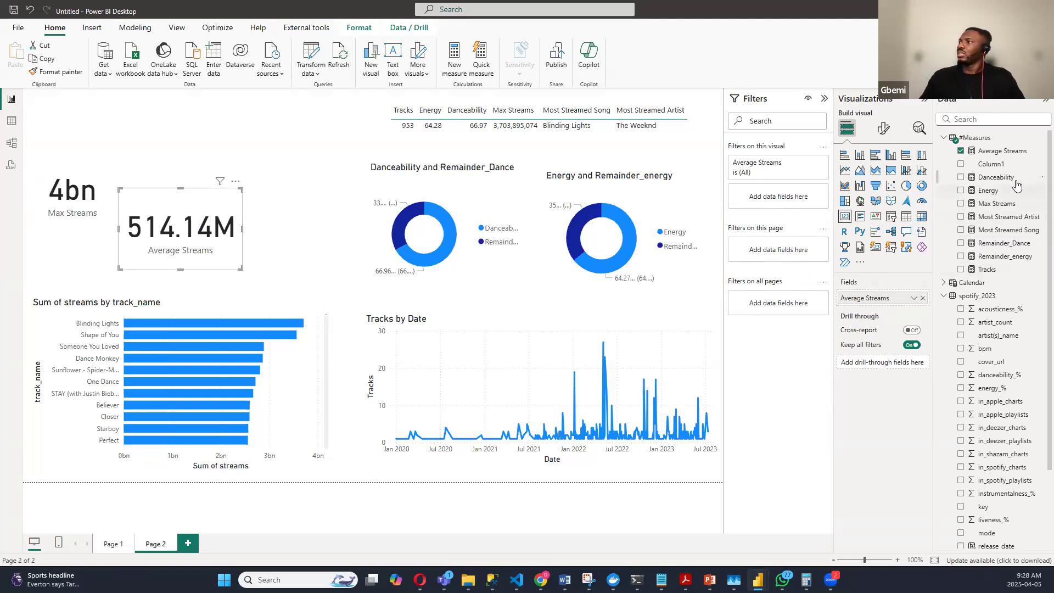
click(246, 164)
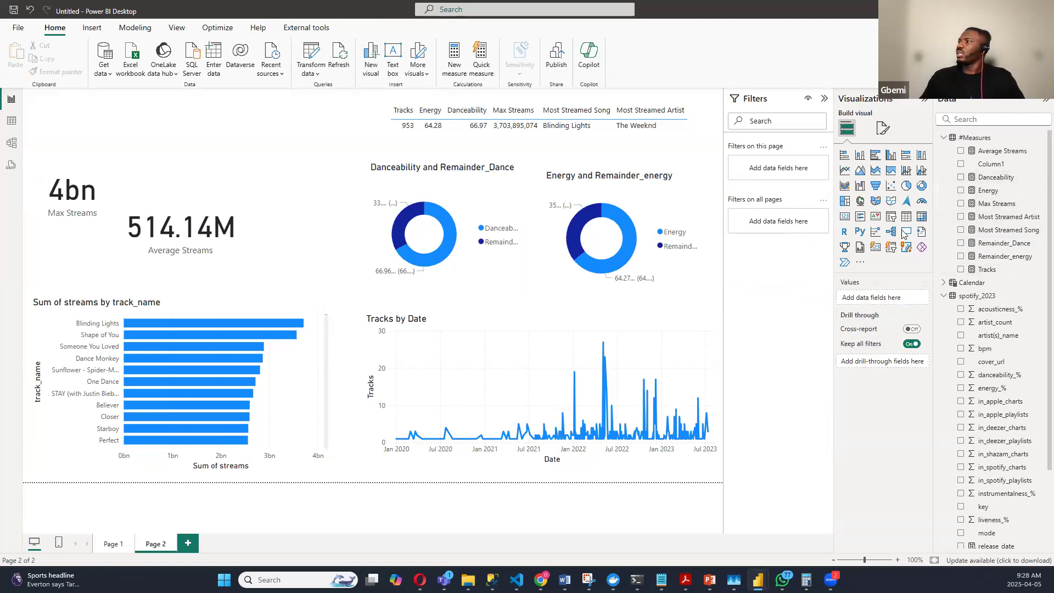
Step: Add a card showing the Tracks measure, shrink it and position it above the Max Streams card
click(844, 217)
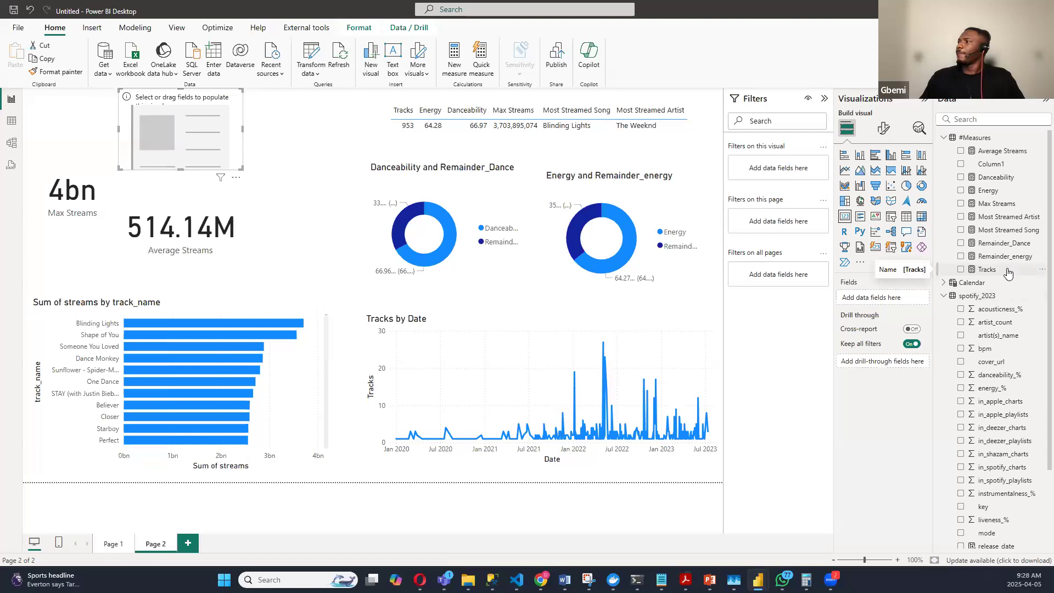
click(961, 269)
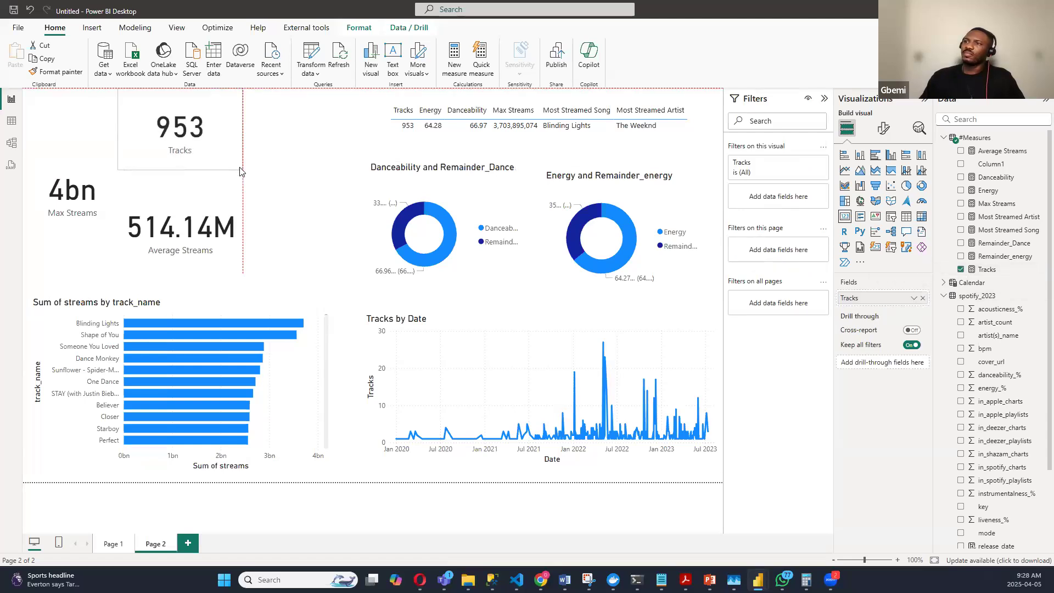
drag(229, 161, 163, 163)
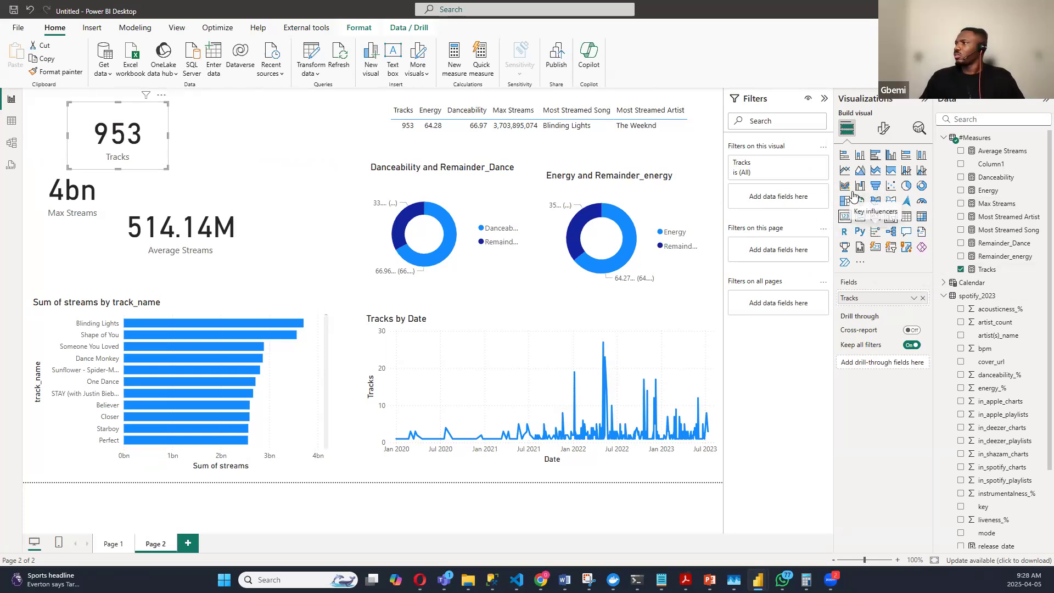
click(306, 154)
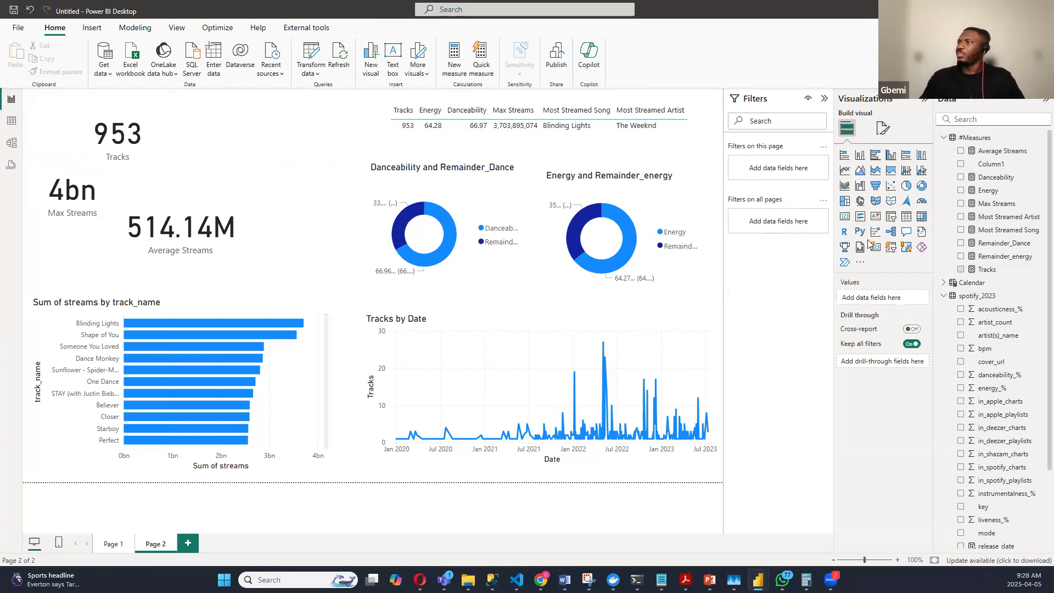
Step: Add a card showing the Most Streamed Song measure beside the Tracks card and narrow it
click(845, 216)
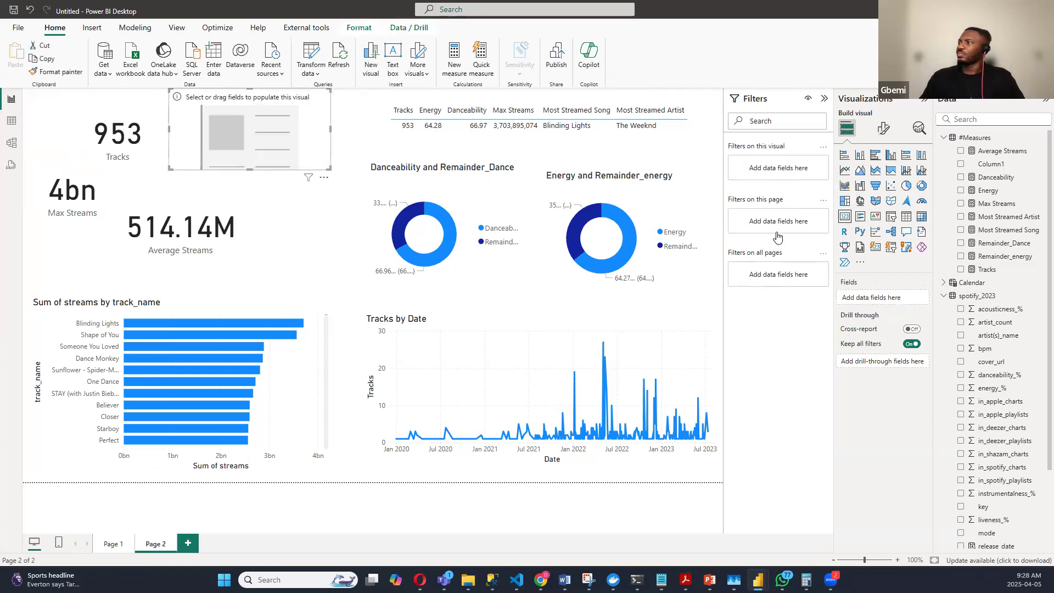
click(963, 233)
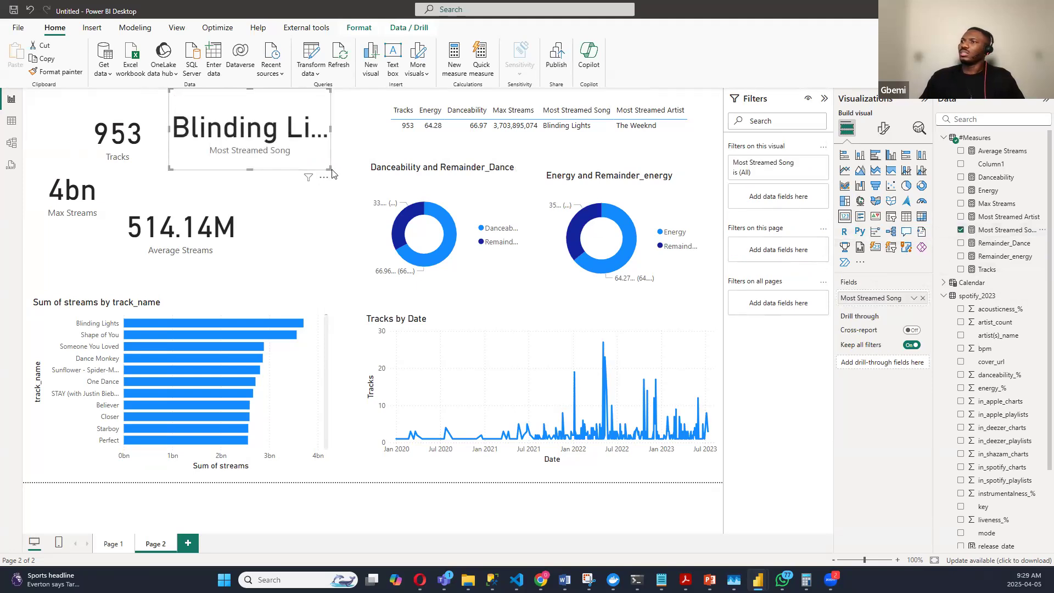
drag(326, 167, 273, 180)
click(277, 215)
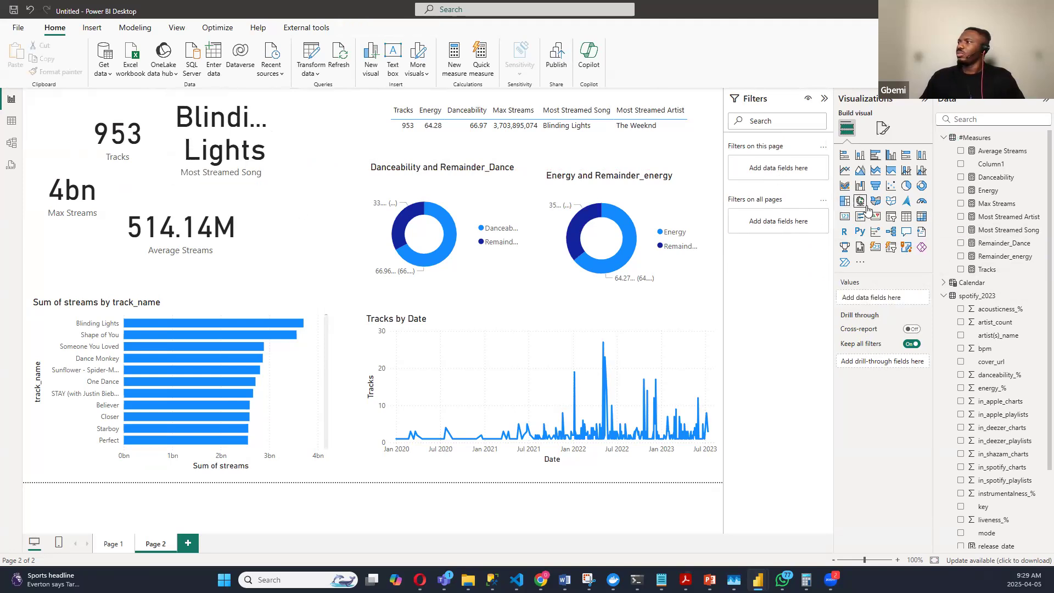
Step: Add a widened Most Streamed Artist card beside the song card, shifting the Tracks and song cards over to make room
click(844, 215)
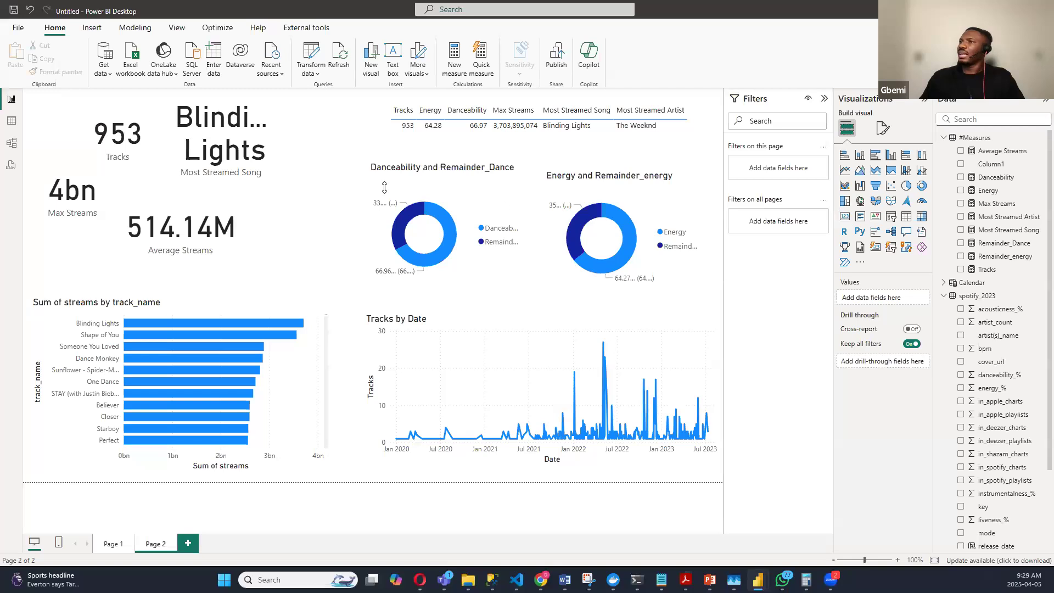
drag(127, 136, 83, 126)
drag(189, 126, 149, 127)
drag(294, 130, 262, 131)
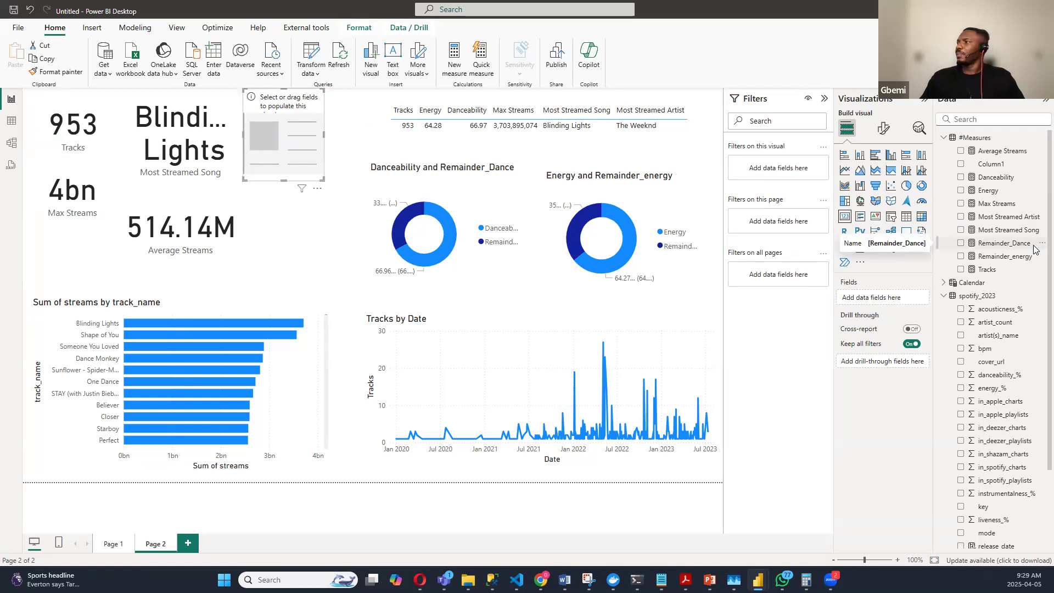
click(962, 218)
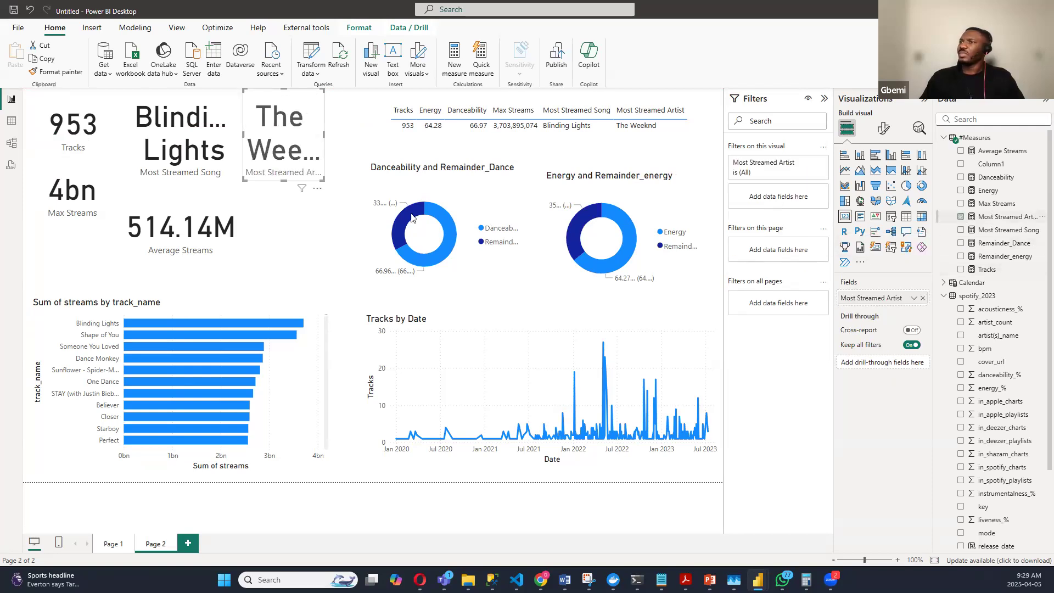
drag(345, 162, 350, 161)
drag(245, 159, 235, 174)
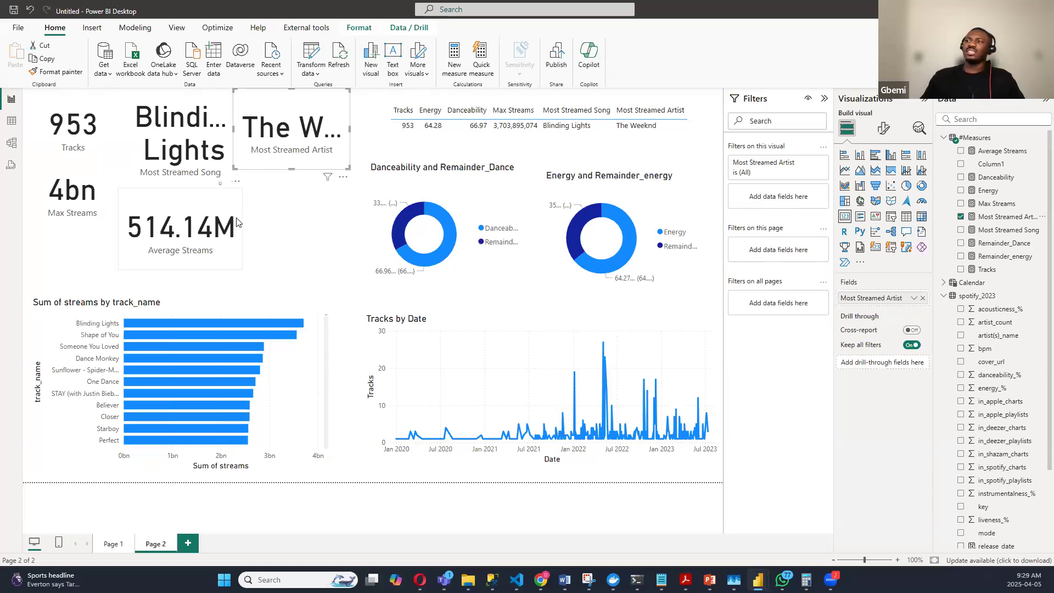
click(270, 206)
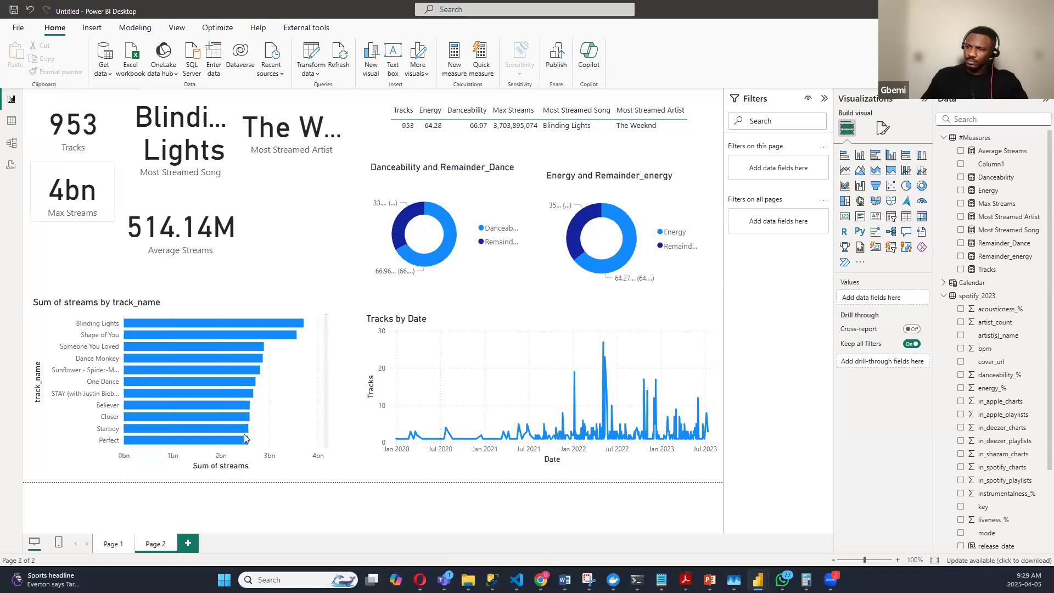
Step: Insert a rounded rectangle shape on Page 1
click(114, 544)
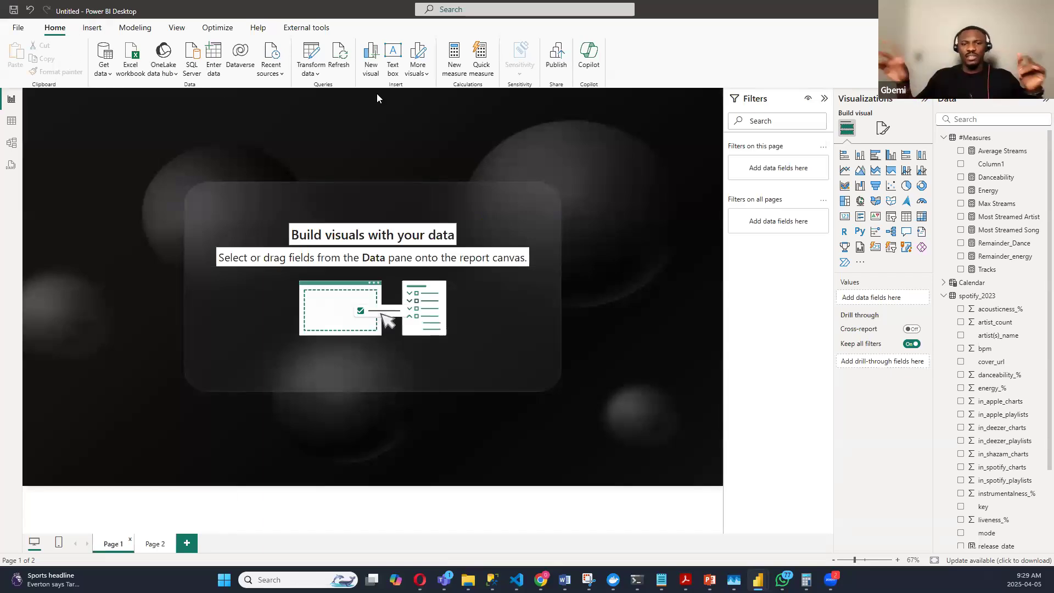
click(92, 28)
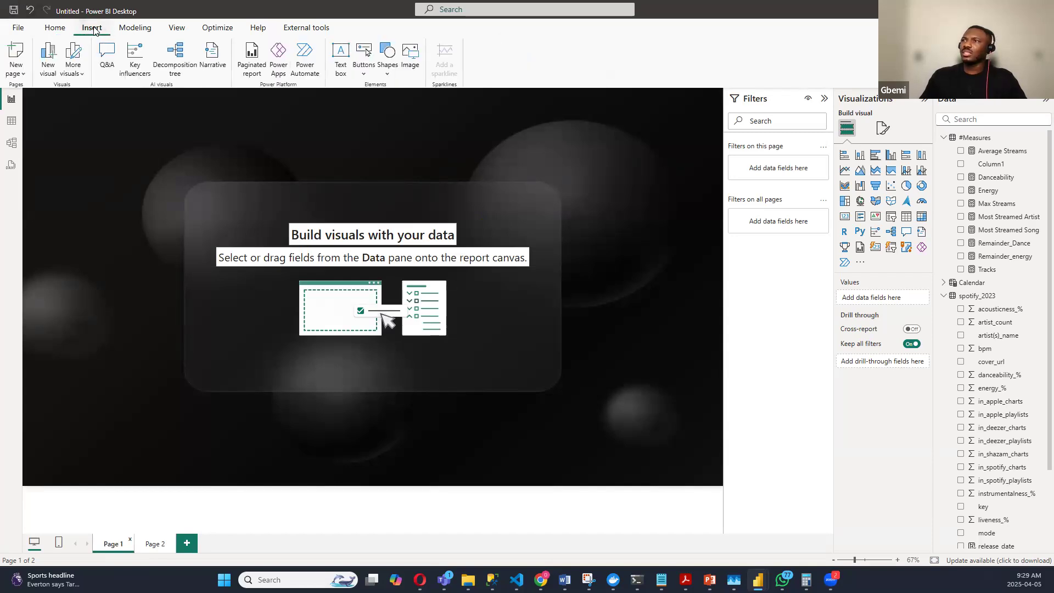
click(388, 57)
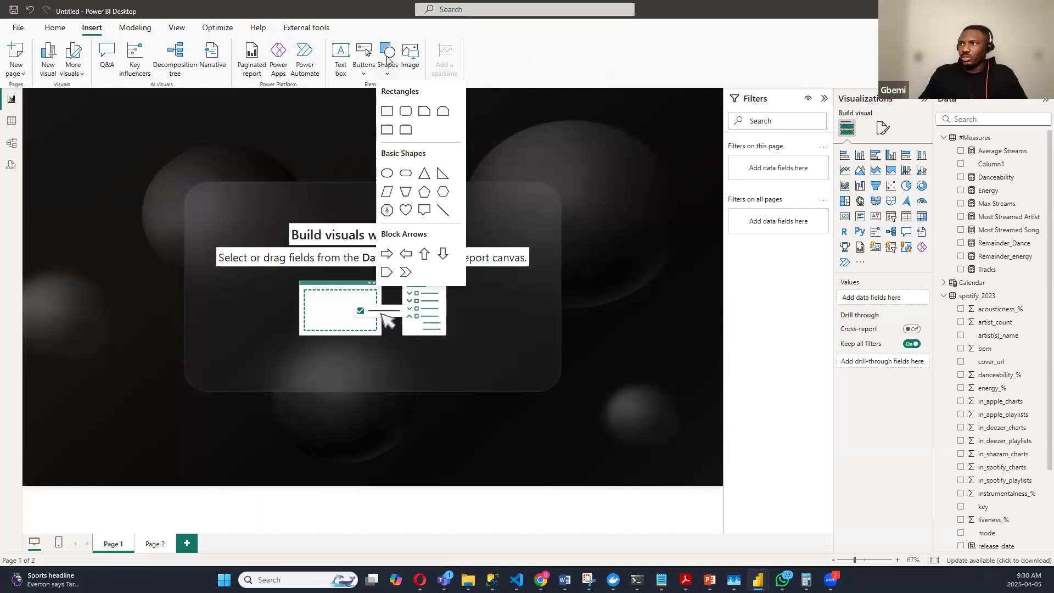
click(407, 116)
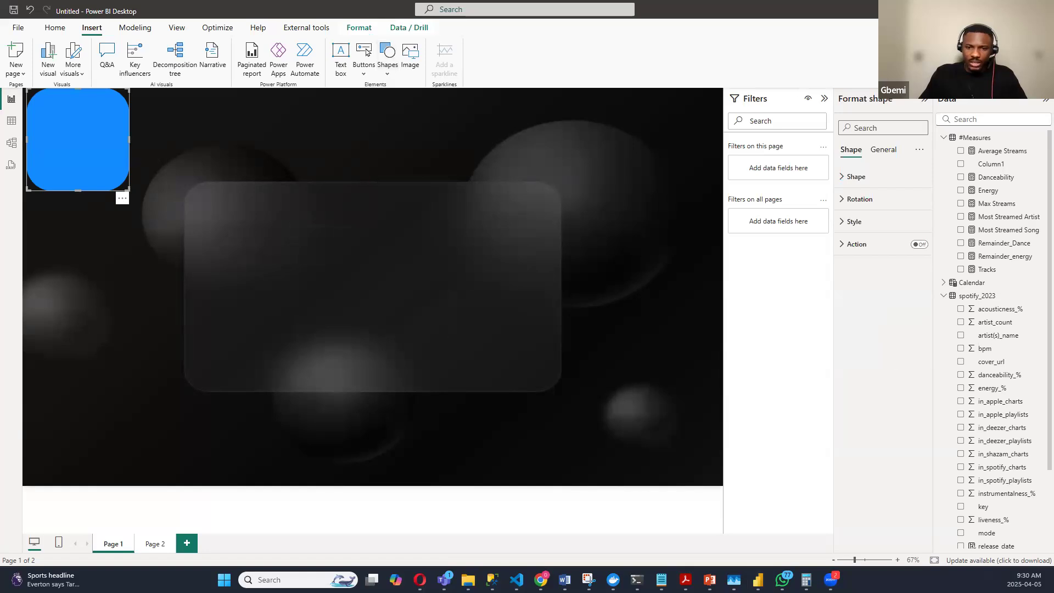
Step: Enlarge and position the rounded rectangle so it covers nearly the whole page, leaving a narrow margin on every side
drag(129, 190, 687, 385)
drag(565, 312, 578, 339)
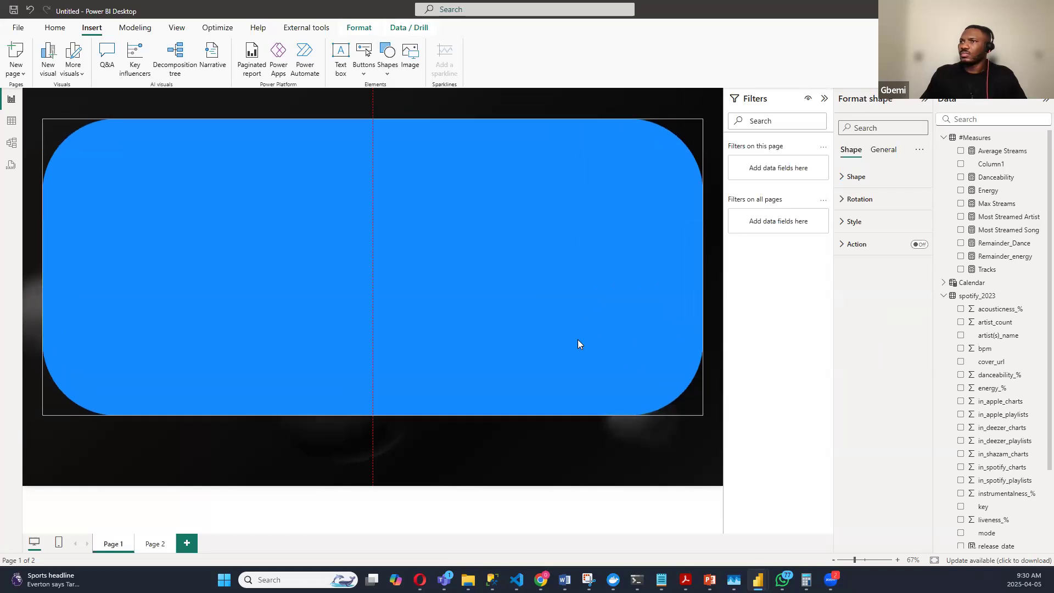
drag(372, 115, 372, 100)
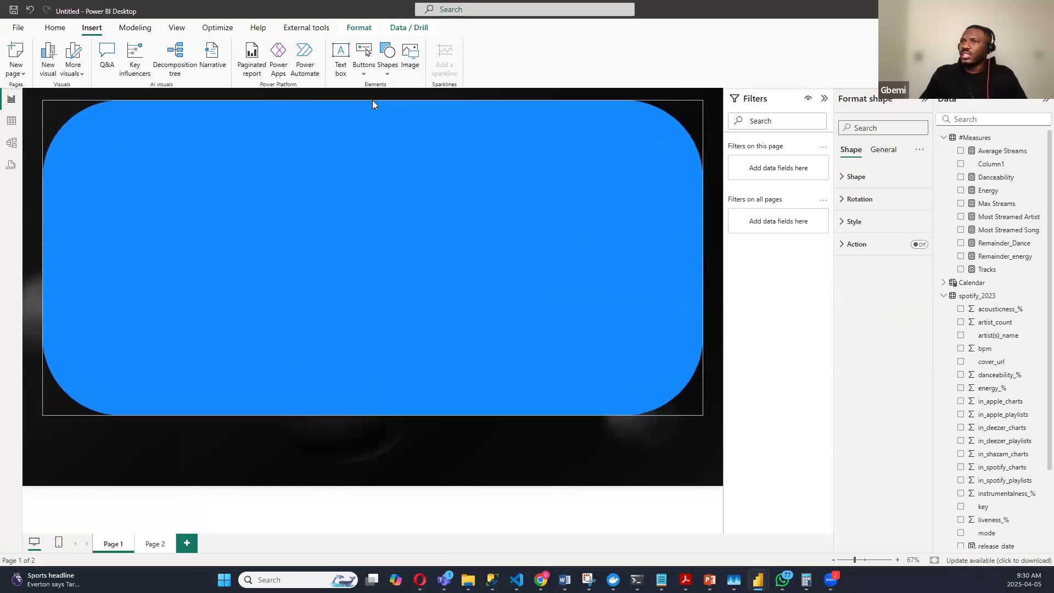
drag(43, 257, 34, 256)
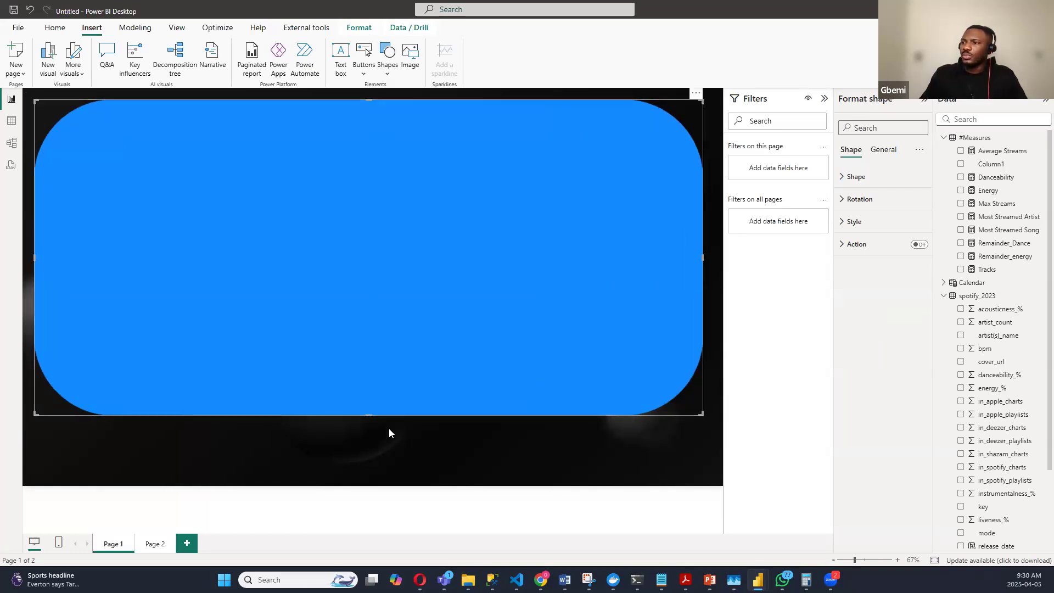
drag(368, 416, 365, 472)
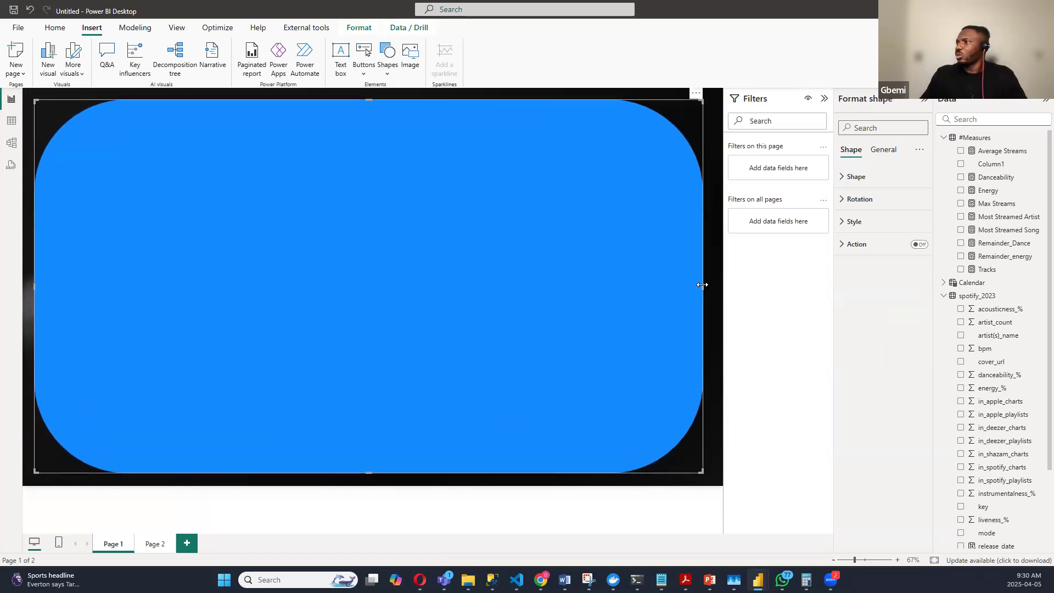
drag(711, 286, 709, 287)
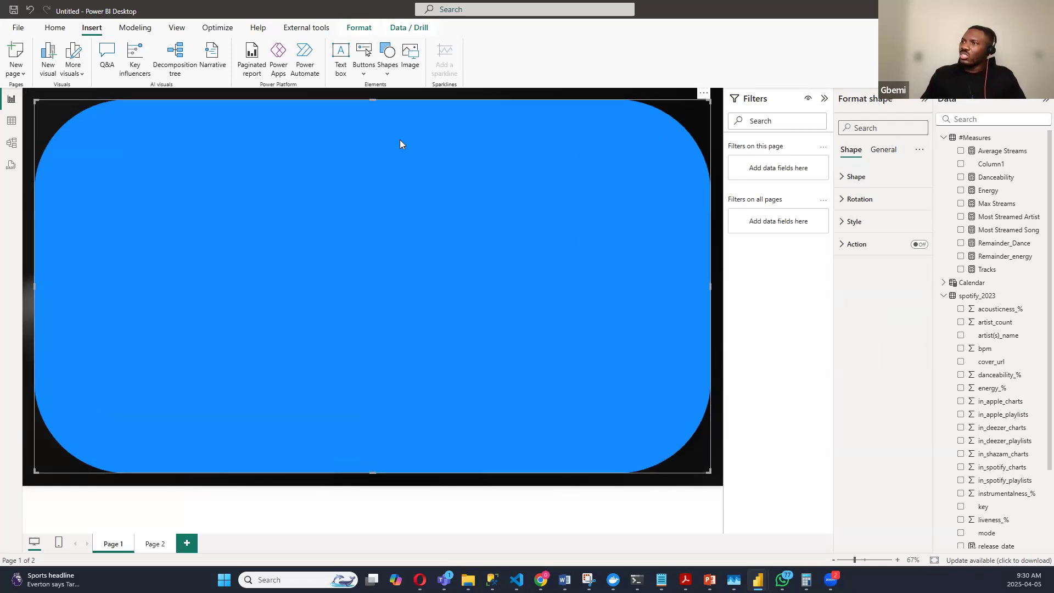
Step: Set the rectangle's rounded corners to 5%
click(844, 177)
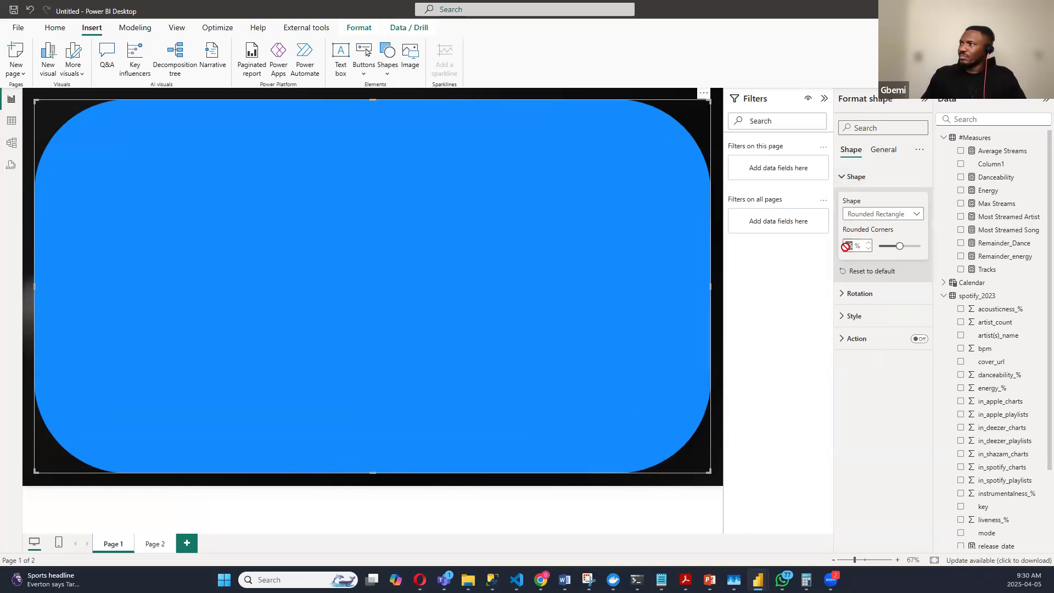
text(5)
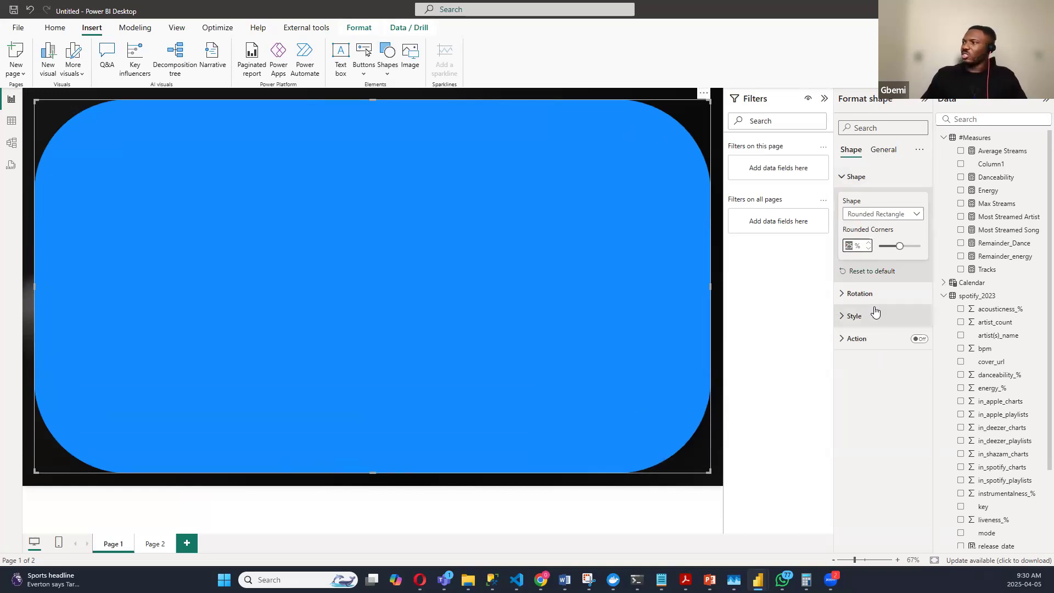
click(719, 175)
click(681, 189)
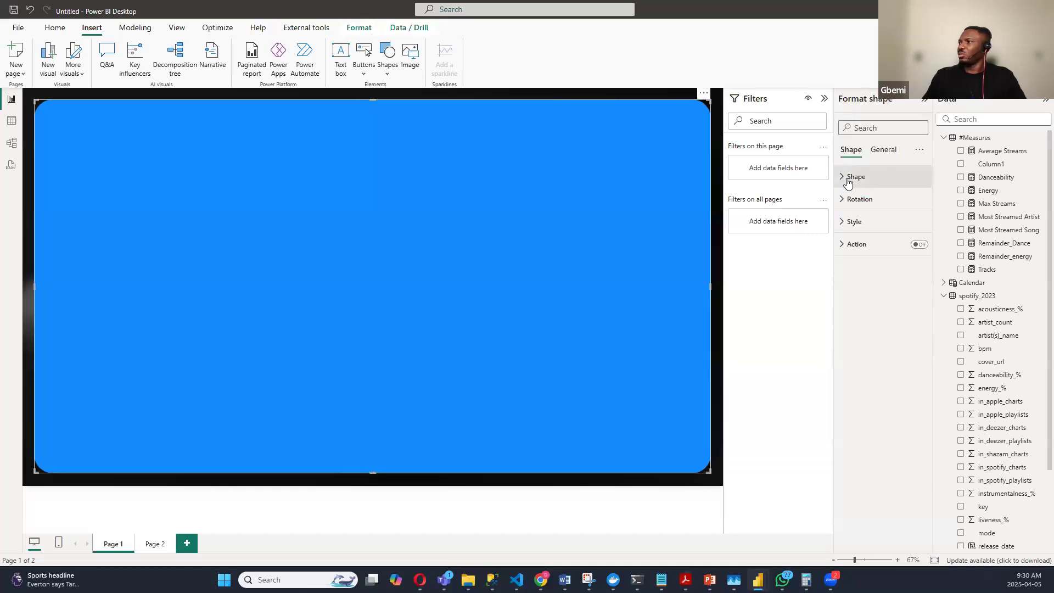
Step: Set the rectangle's rounded corners to 3%
click(843, 176)
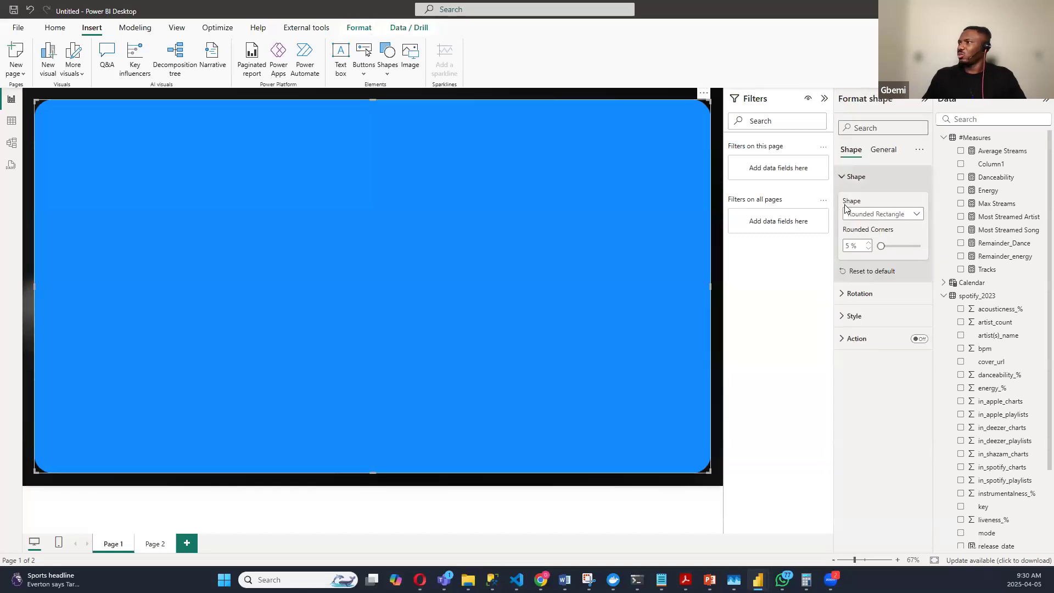
double_click(848, 246)
text(3)
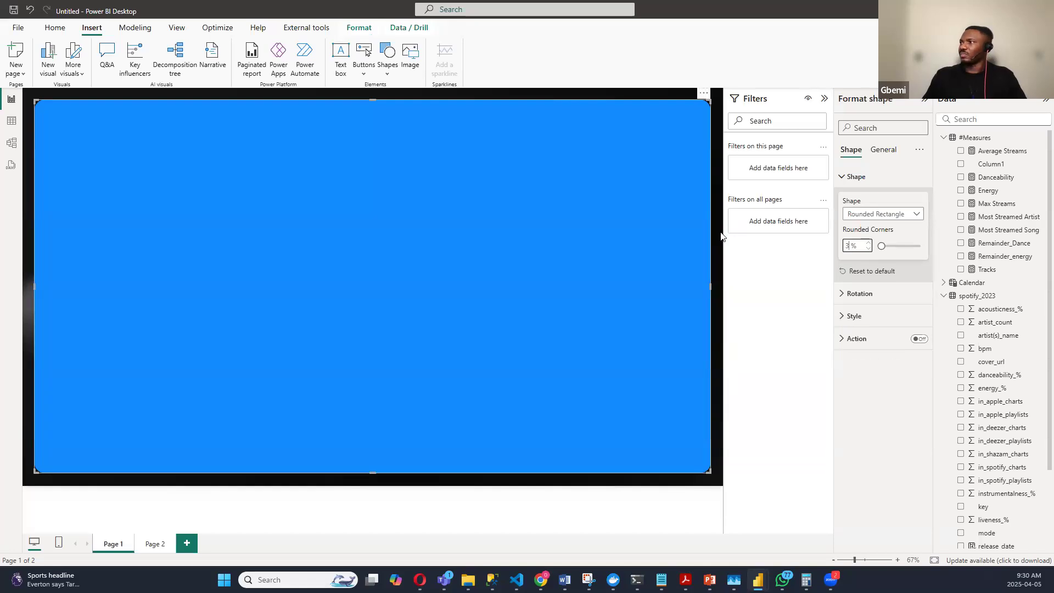
click(721, 236)
click(655, 230)
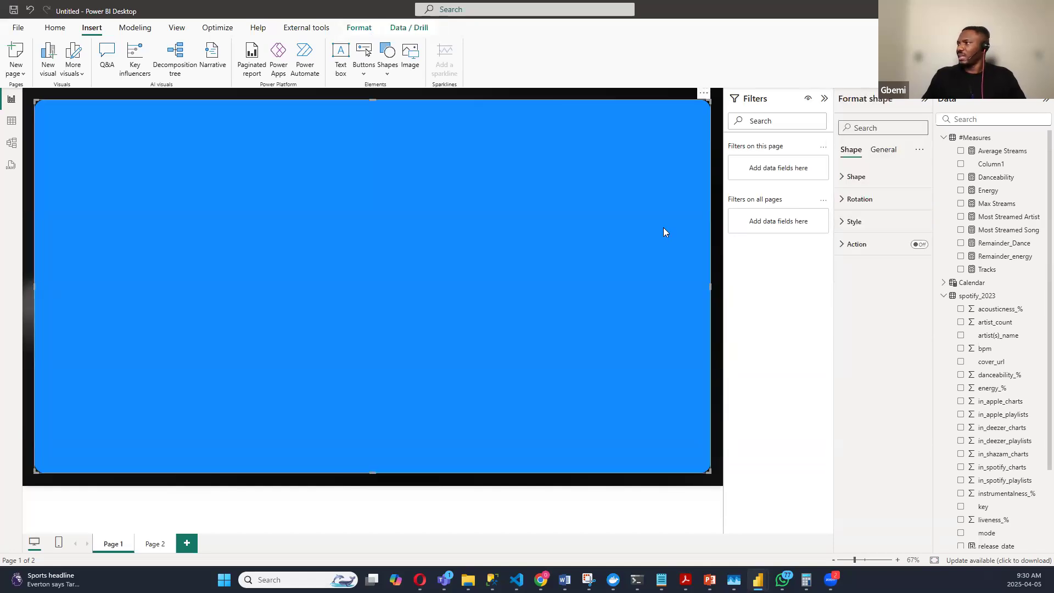
Step: Fill the large rounded rectangle on Page 1 with black and set its fill transparency to 45%
click(843, 222)
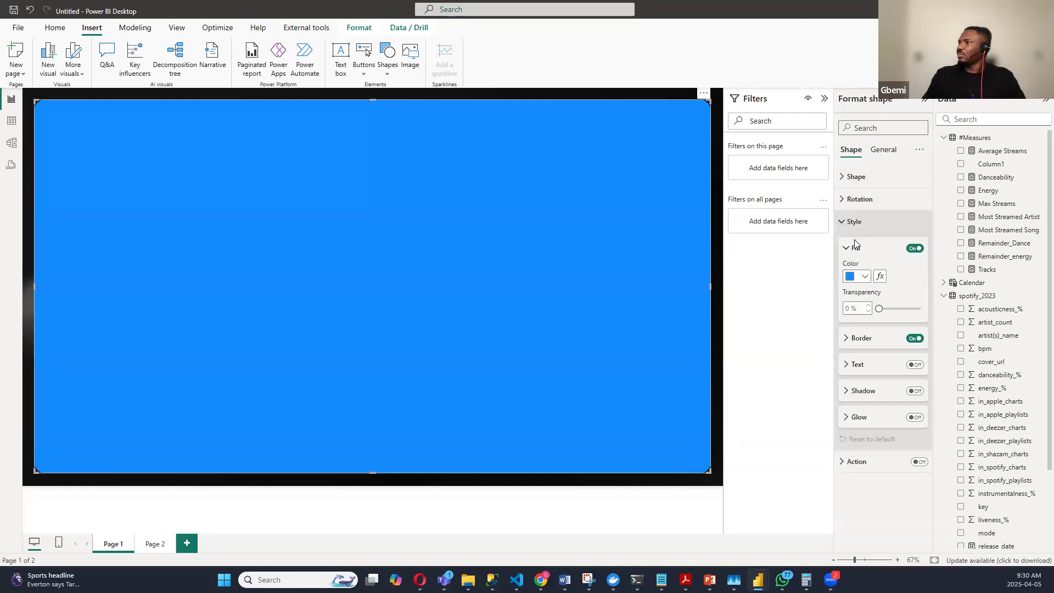
click(866, 278)
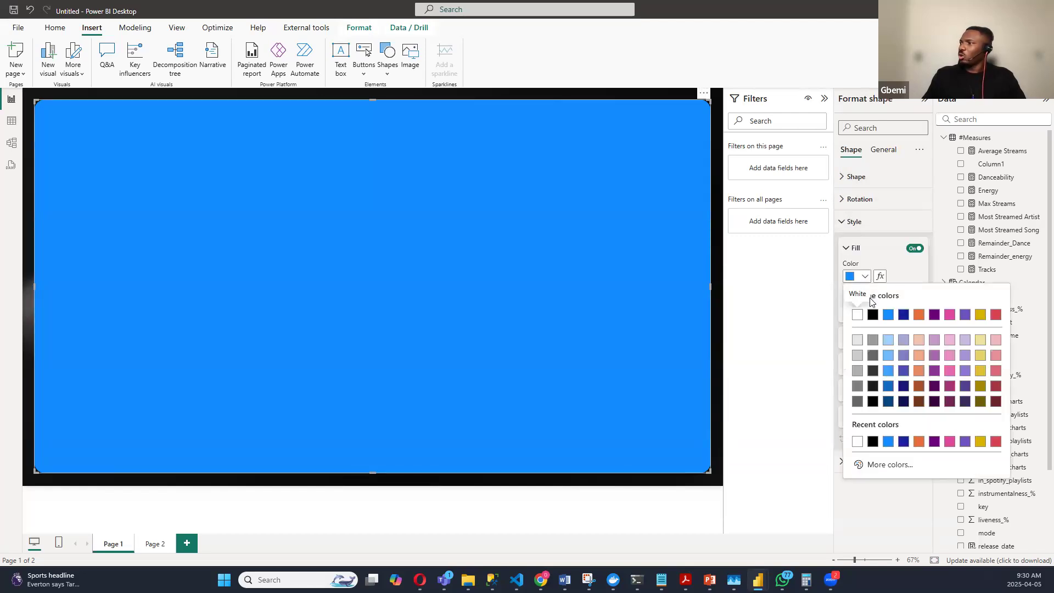
click(872, 315)
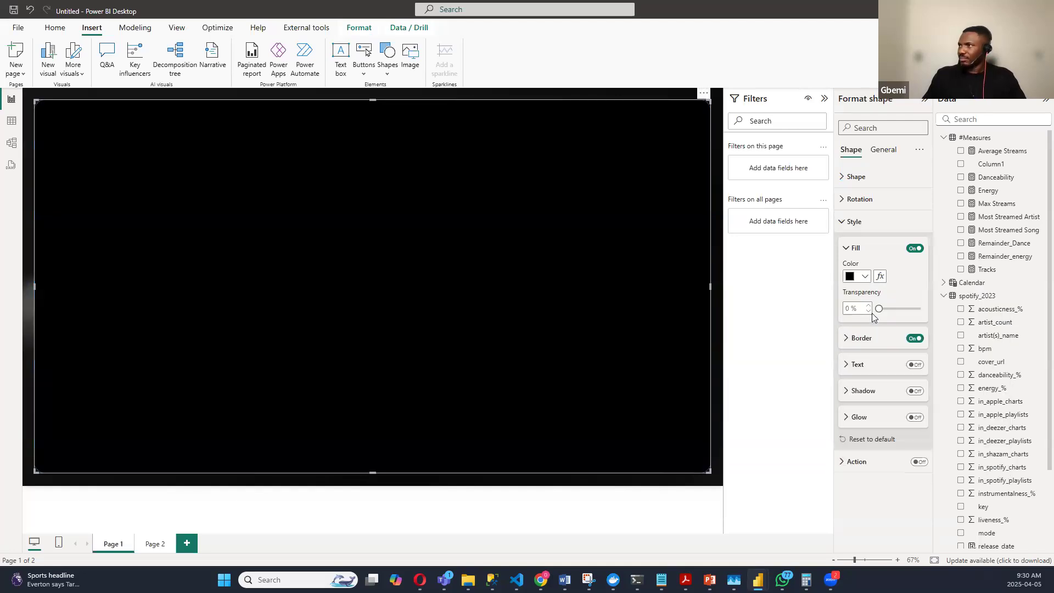
drag(879, 309, 912, 313)
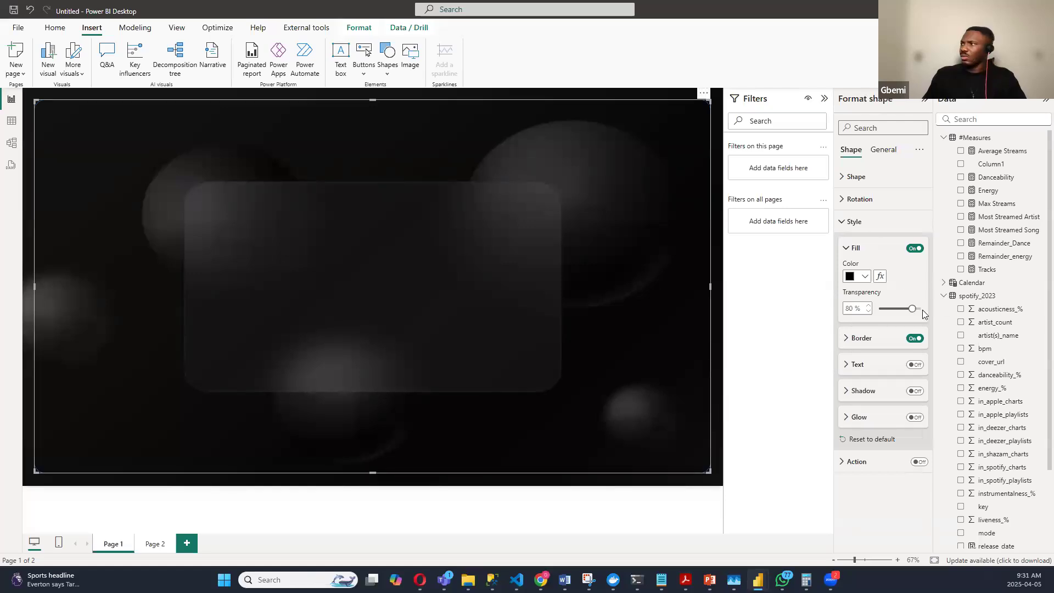
double_click(851, 309)
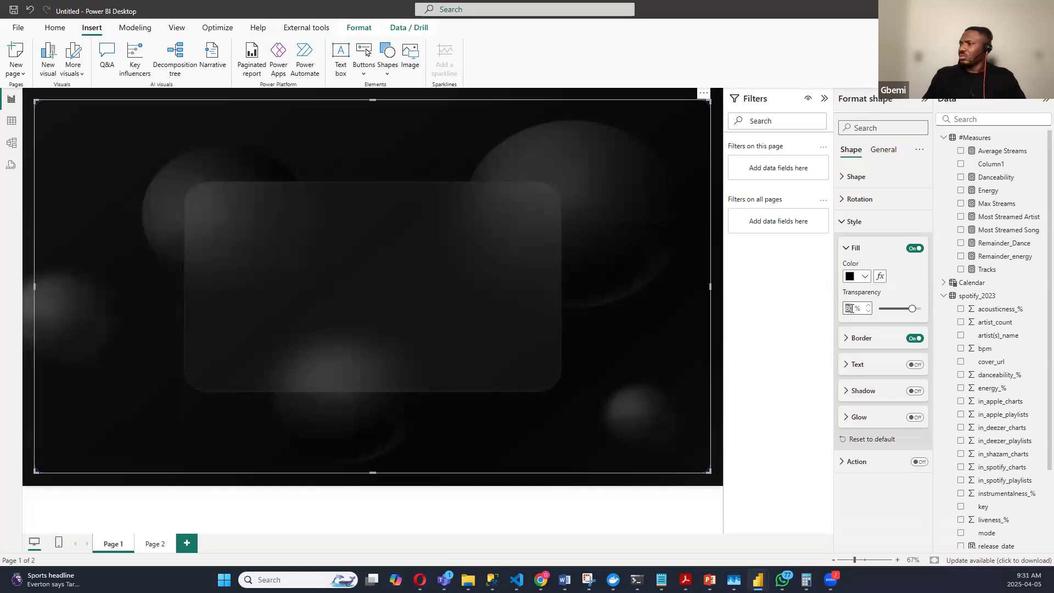
text(40)
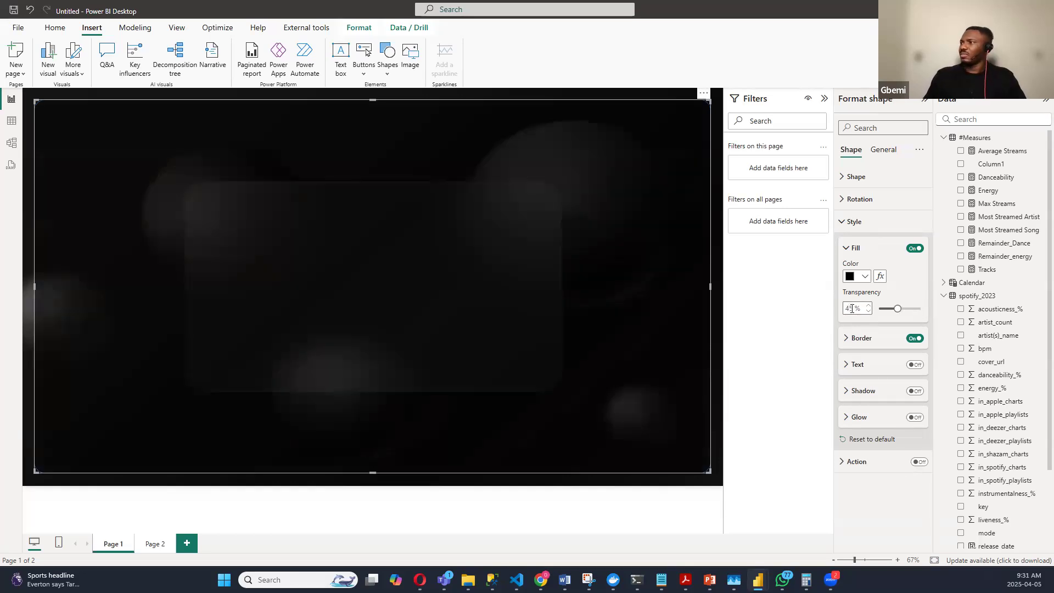
click(716, 281)
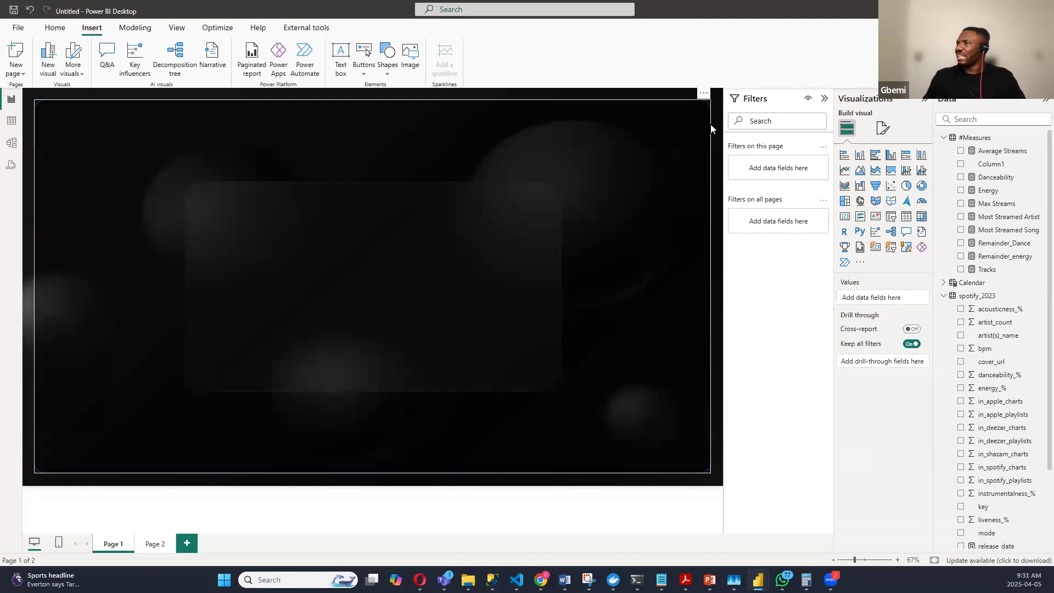
Step: Turn off the border of the large background rectangle
click(660, 184)
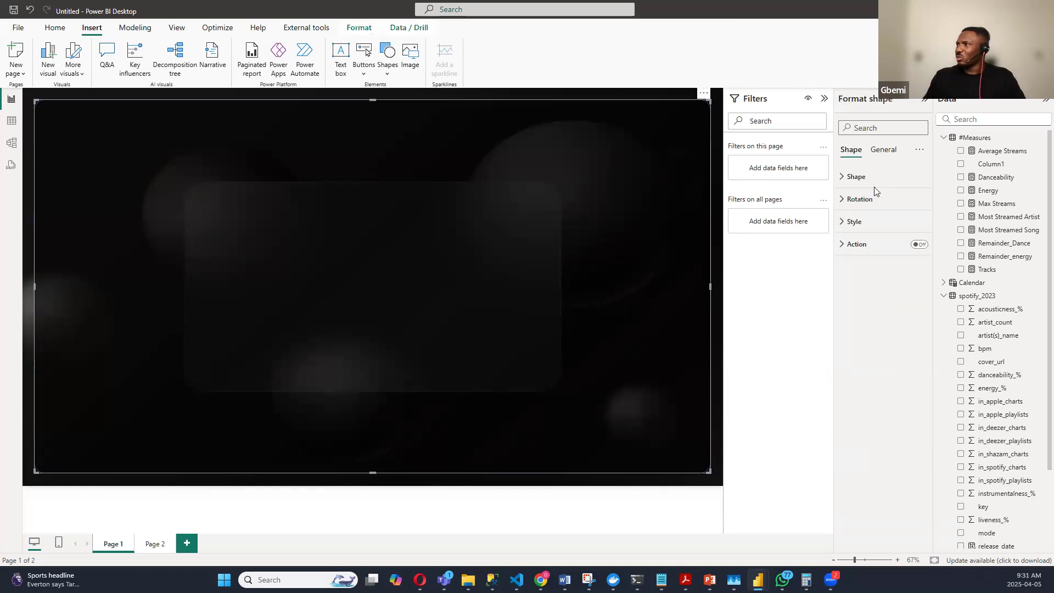
click(847, 223)
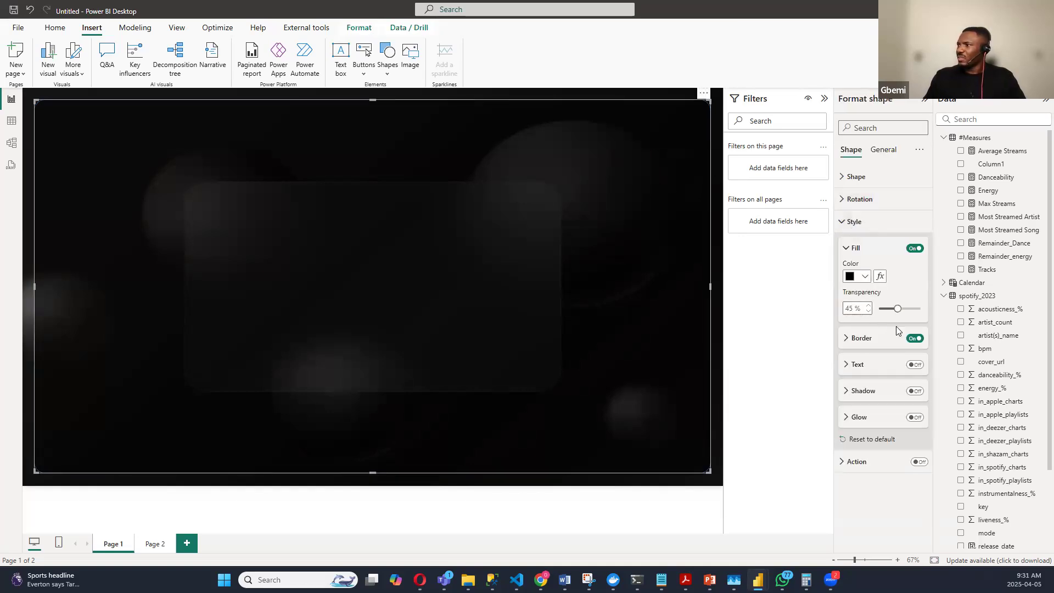
click(915, 338)
click(840, 223)
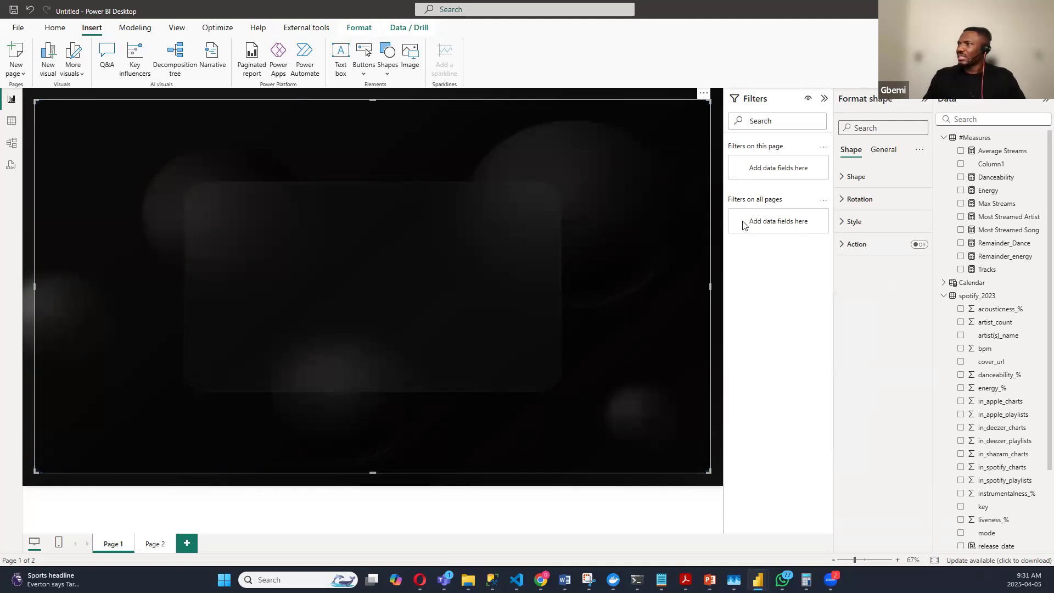
click(720, 234)
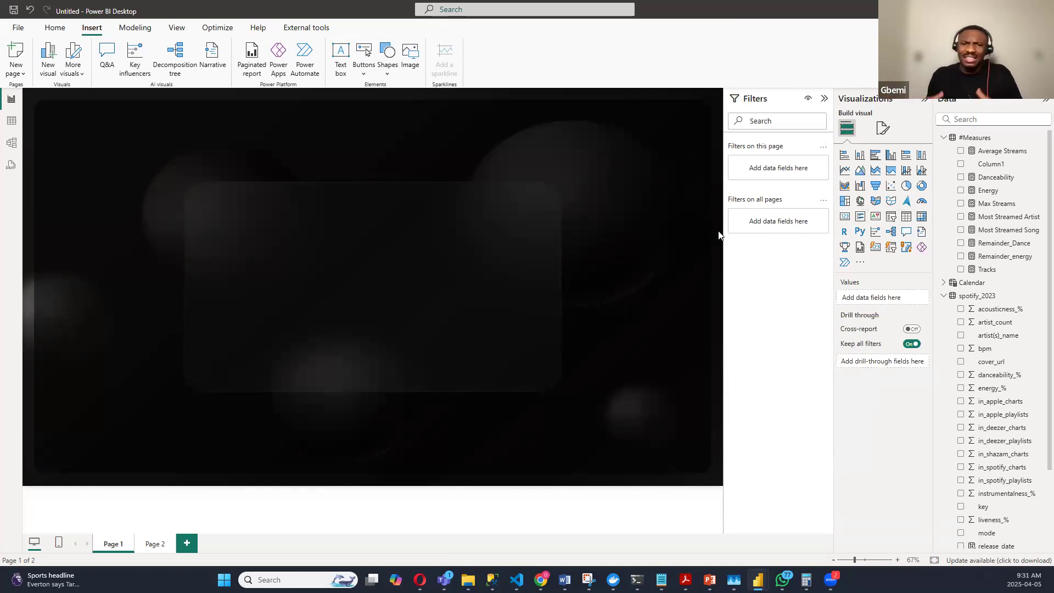
Step: Duplicate the large rectangle, then shrink the copy to a wide panel in the lower-left part of the page
click(662, 218)
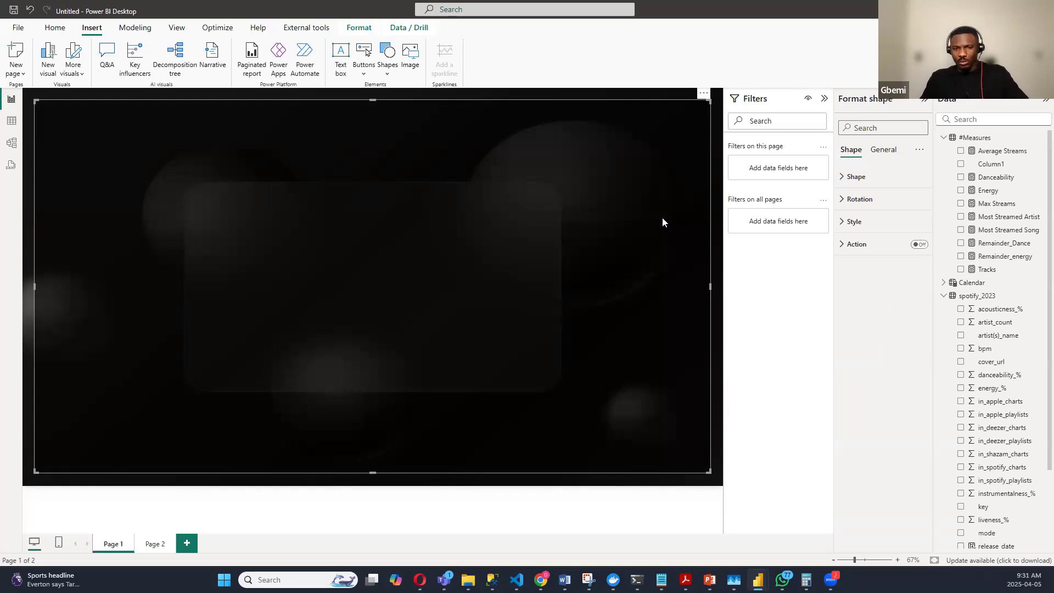
key(ctrl+v)
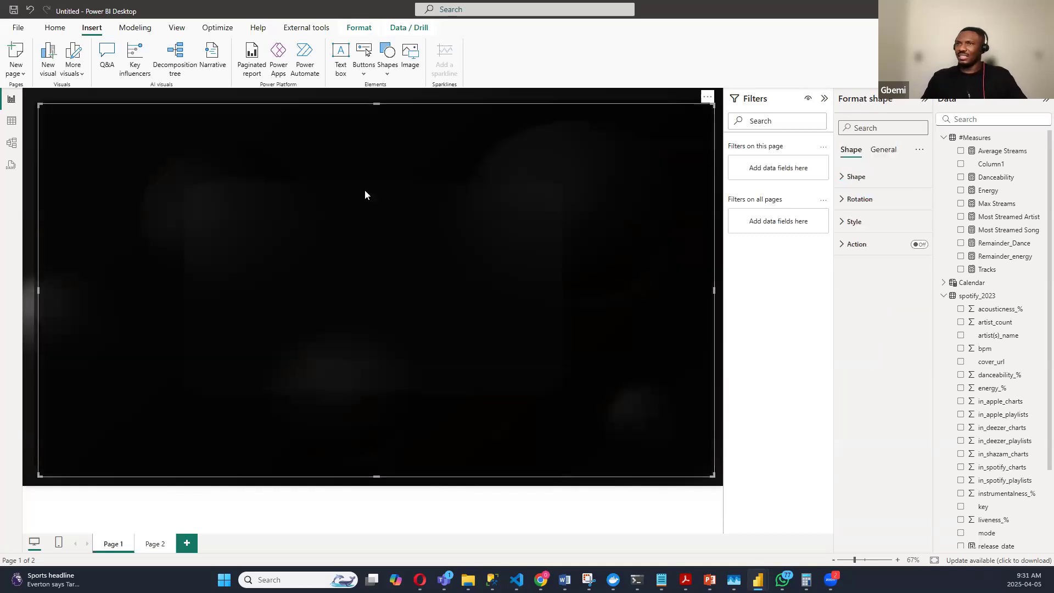
drag(710, 104, 448, 235)
drag(243, 476, 245, 418)
drag(236, 339, 240, 369)
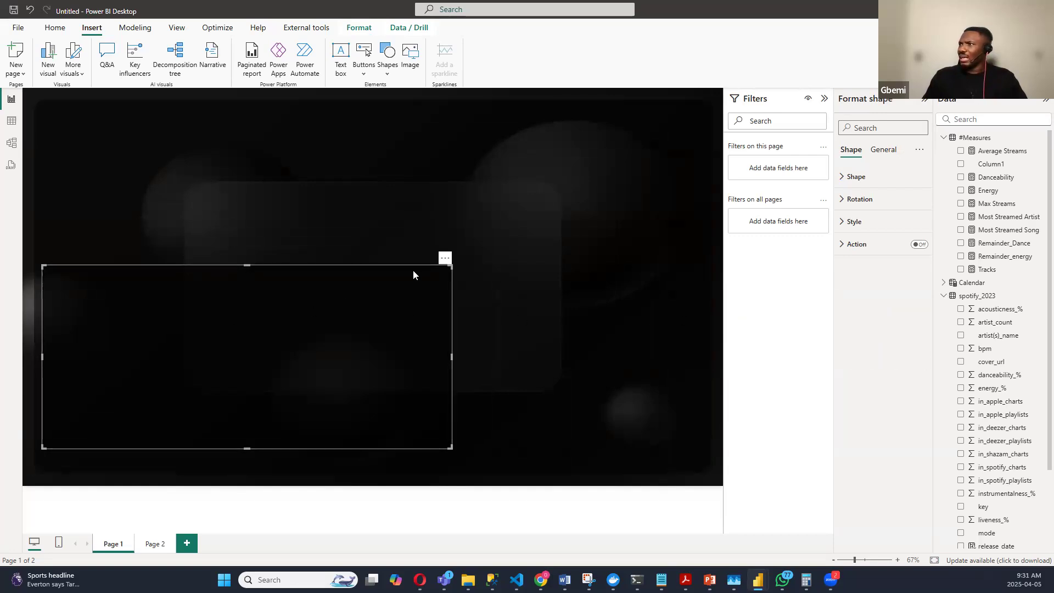
Step: Send the large background rectangle to the back, behind the smaller panel
click(663, 166)
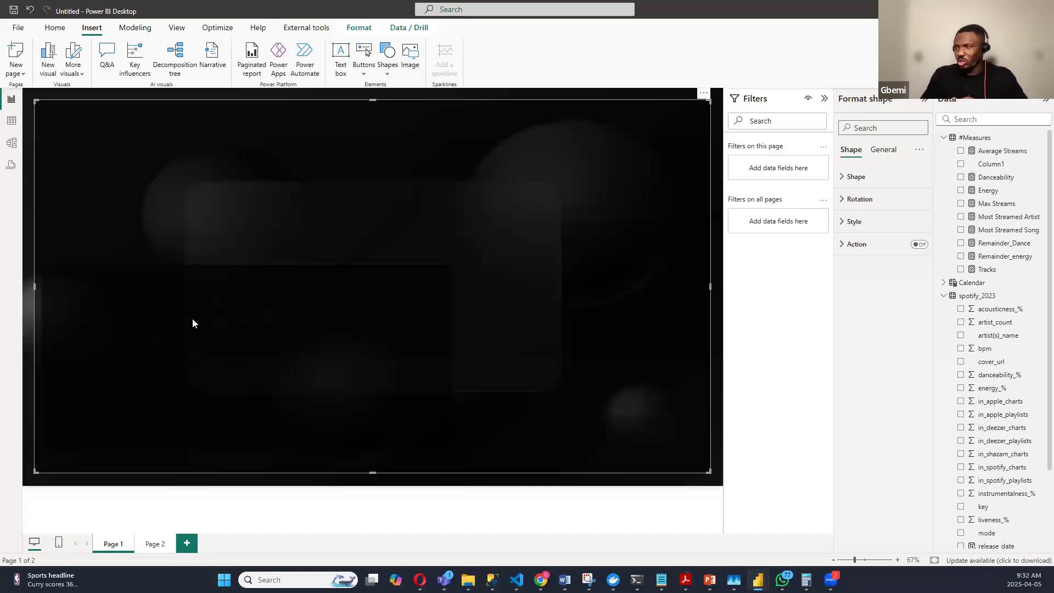
click(362, 32)
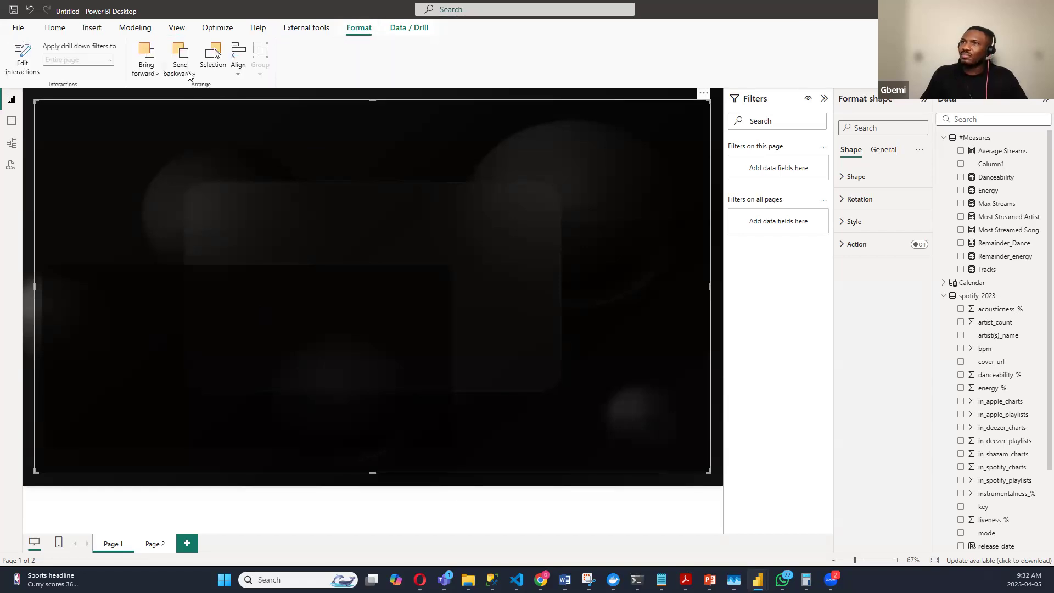
click(193, 76)
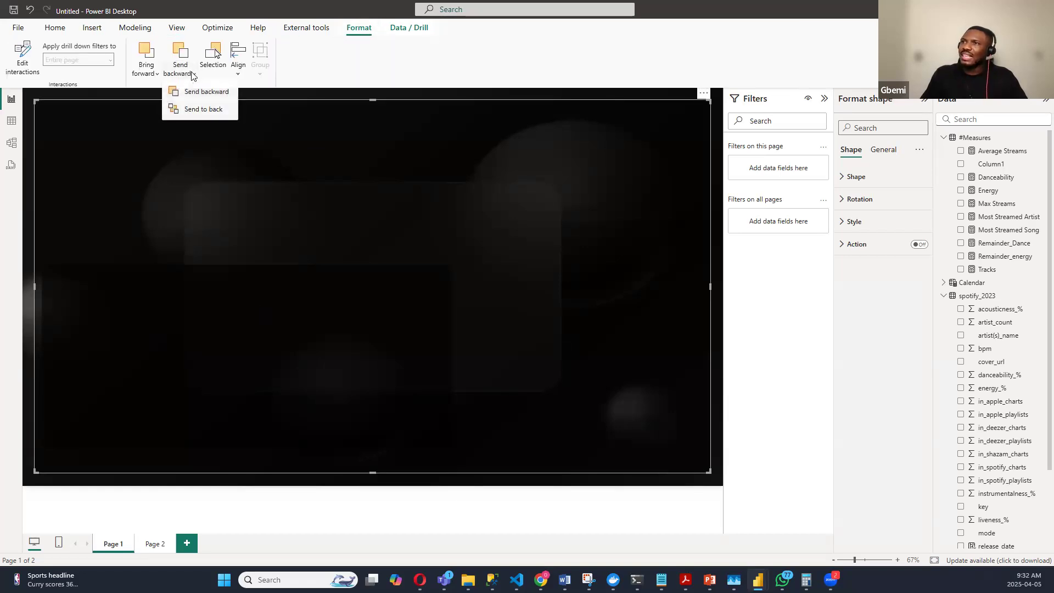
click(202, 109)
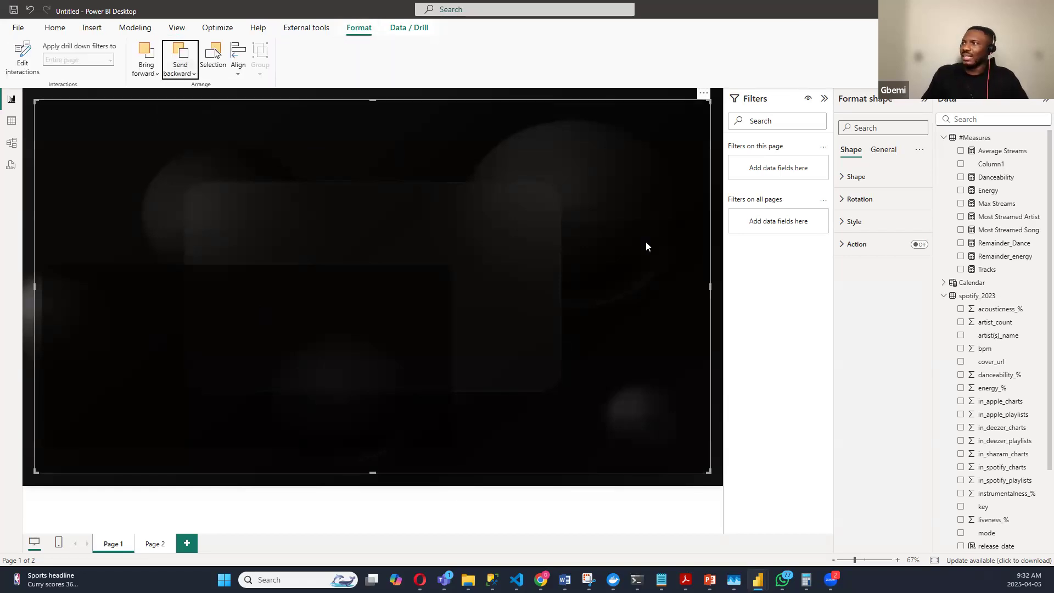
click(713, 278)
Step: Set the smaller lower-left panel's fill transparency to 30%
click(113, 297)
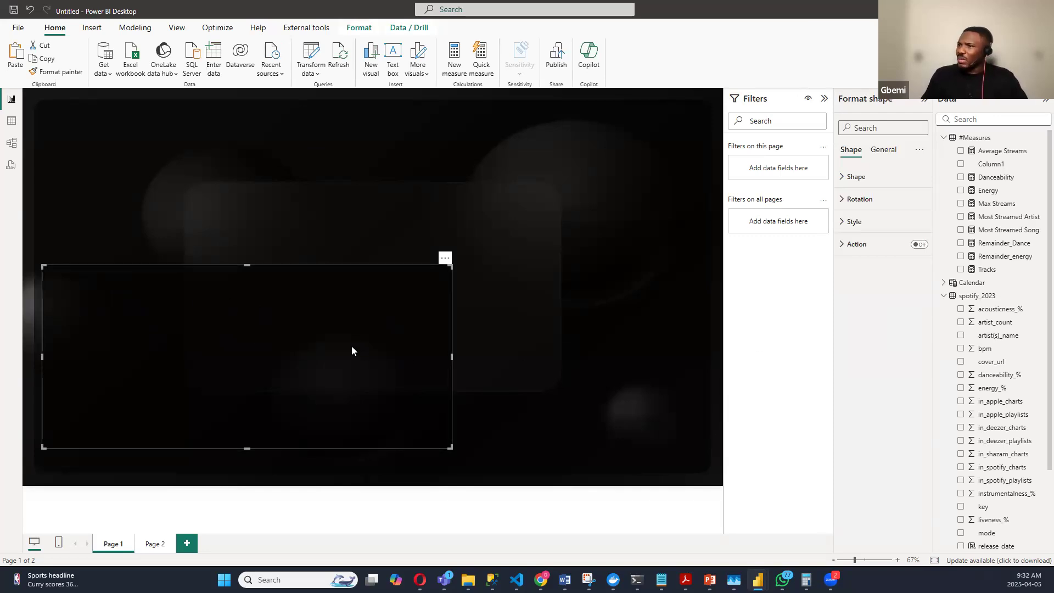
click(846, 222)
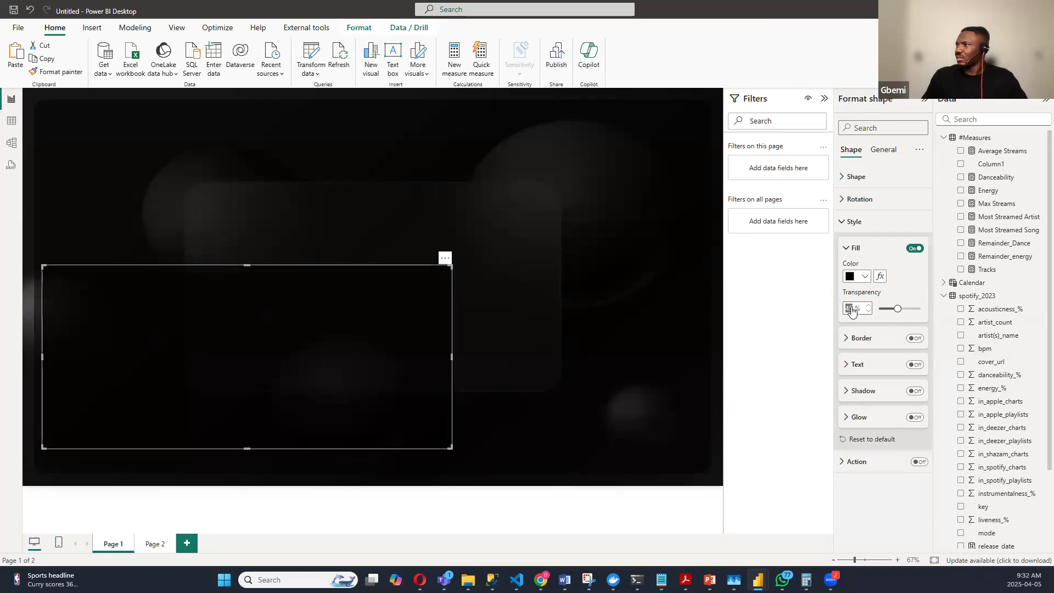
text(30)
key(Return)
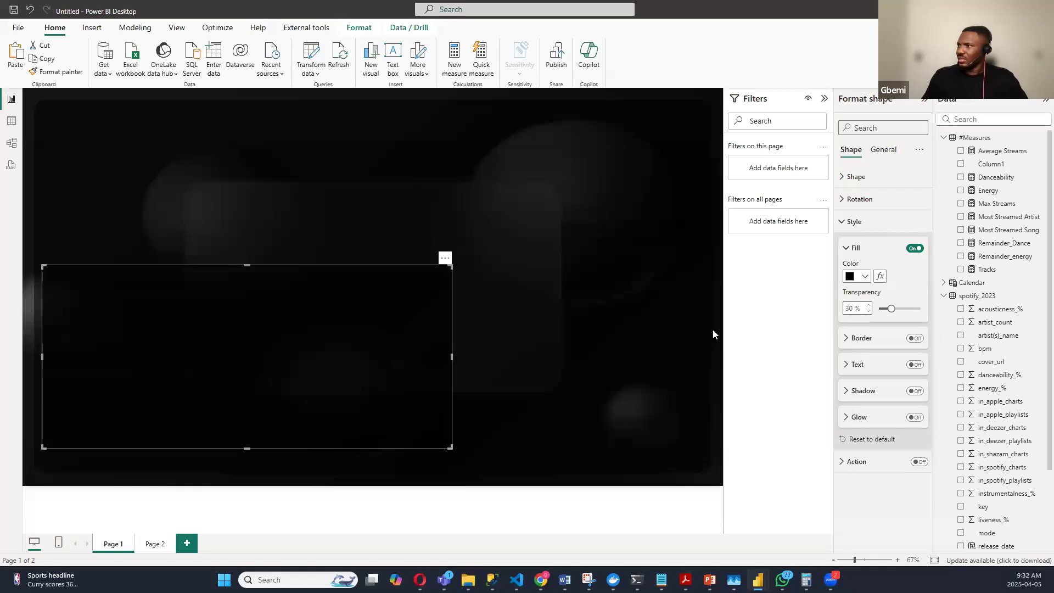
click(718, 324)
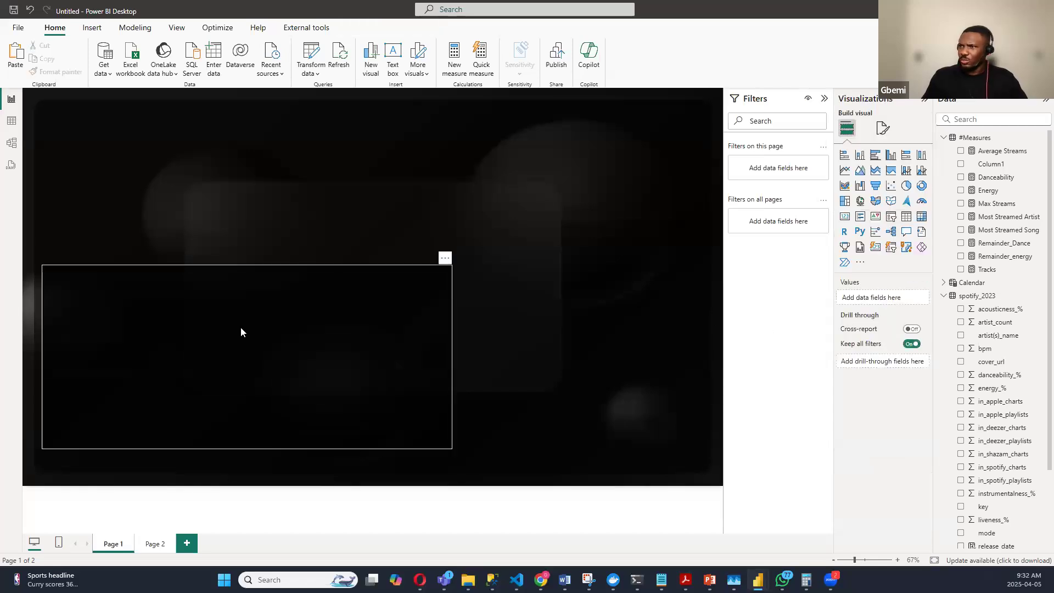
Step: Turn on the smaller panel's border and color it White, 30% darker
click(241, 327)
click(844, 224)
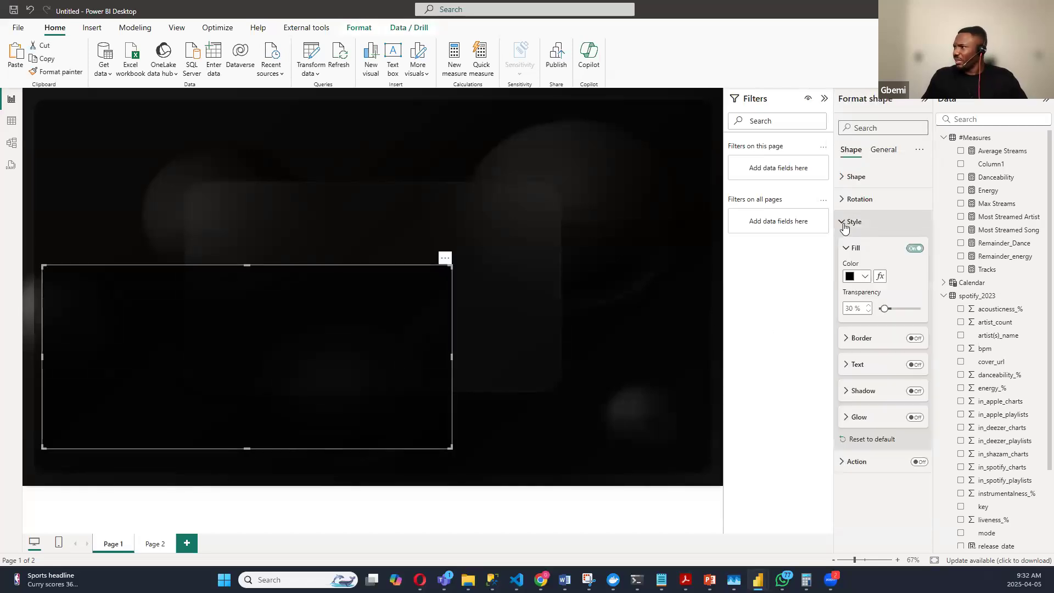
click(913, 339)
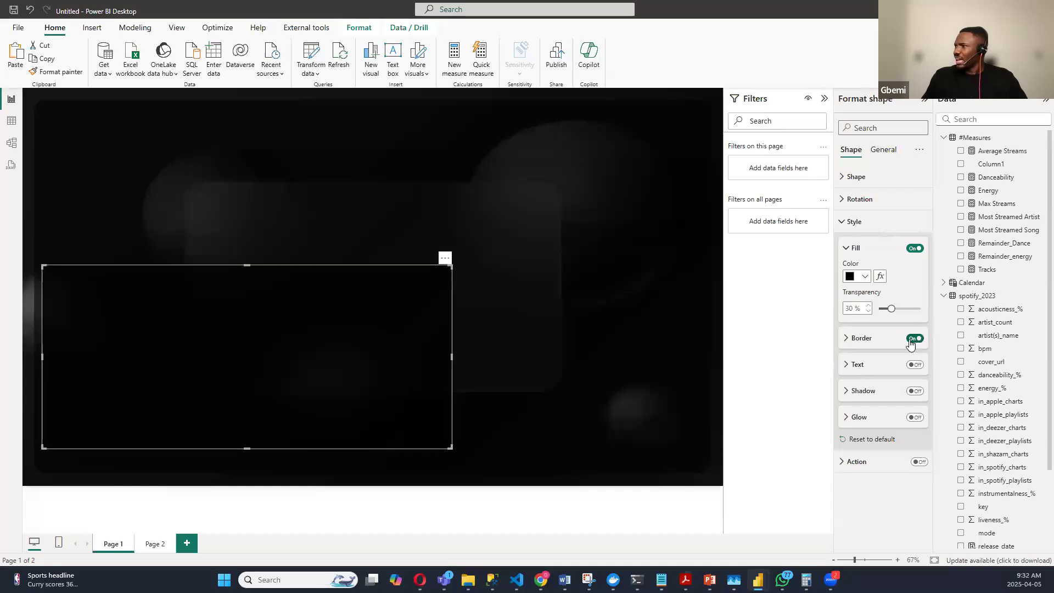
click(846, 339)
click(865, 367)
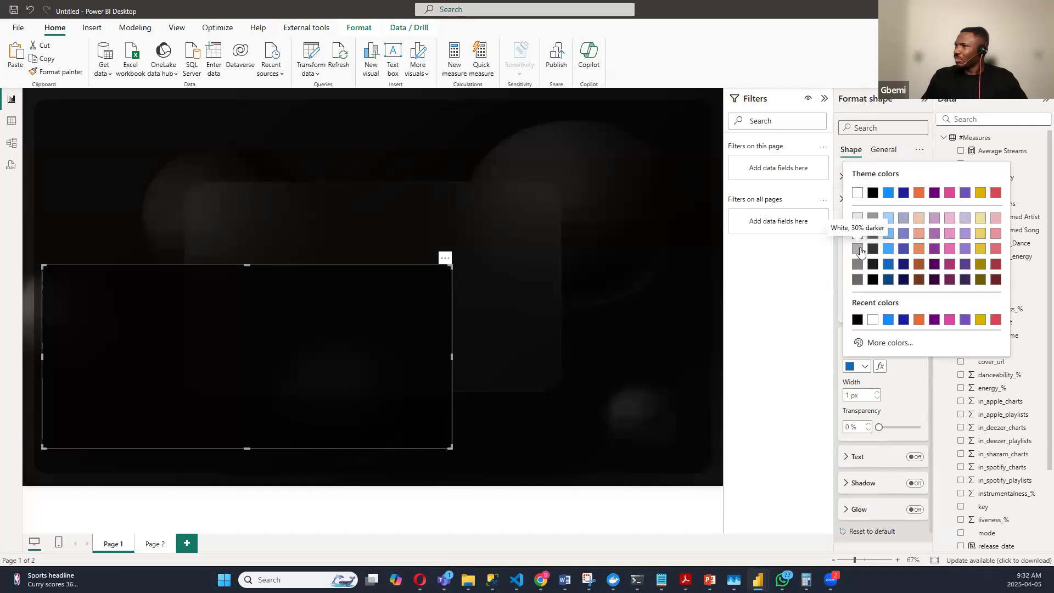
click(858, 249)
click(865, 368)
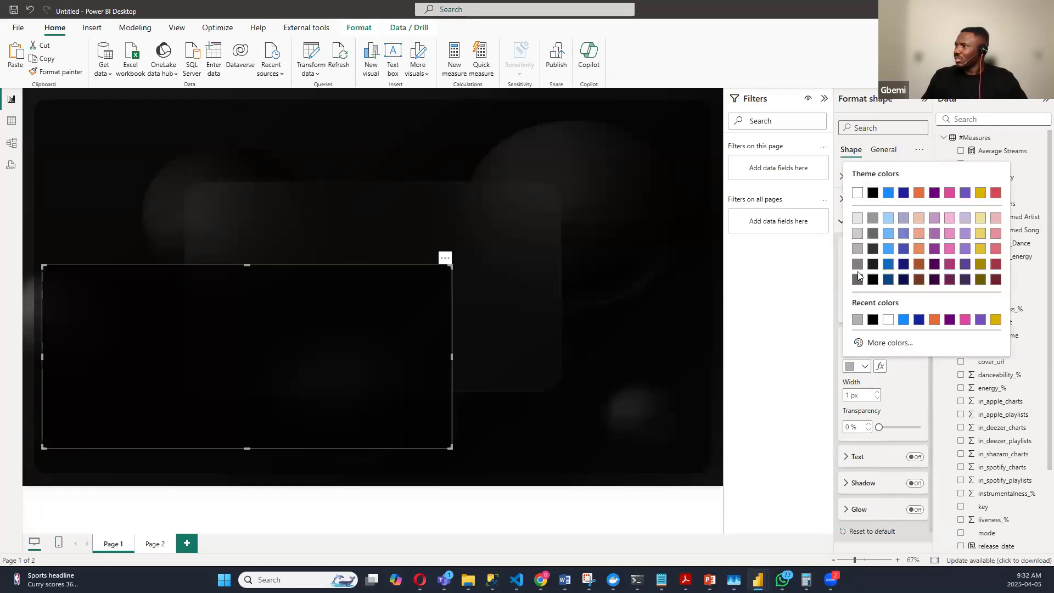
click(718, 292)
click(718, 296)
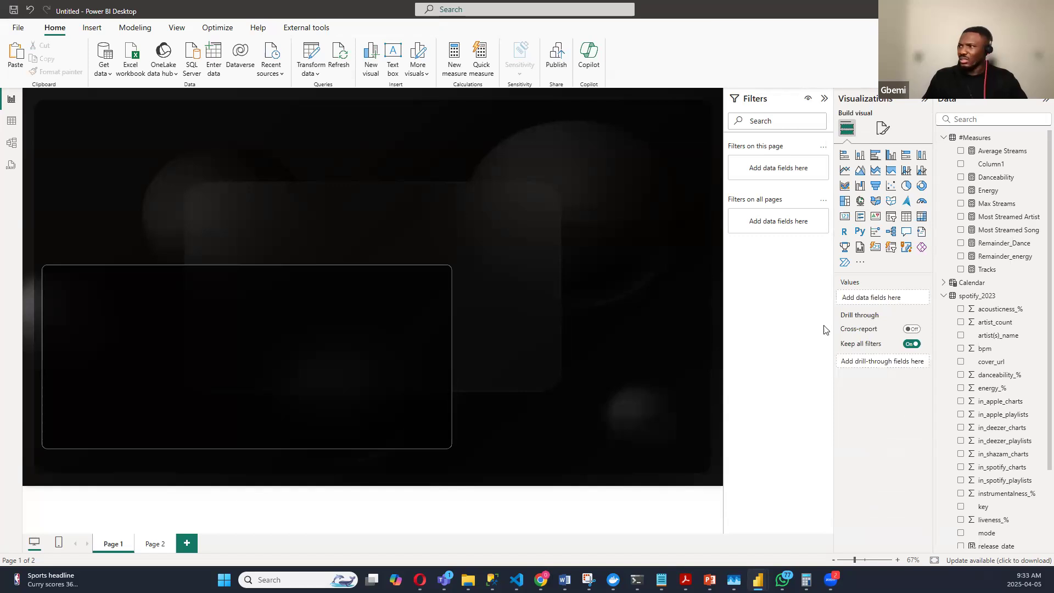
Step: Change the smaller panel's border color to white and set the border transparency to 50%
click(388, 297)
click(854, 222)
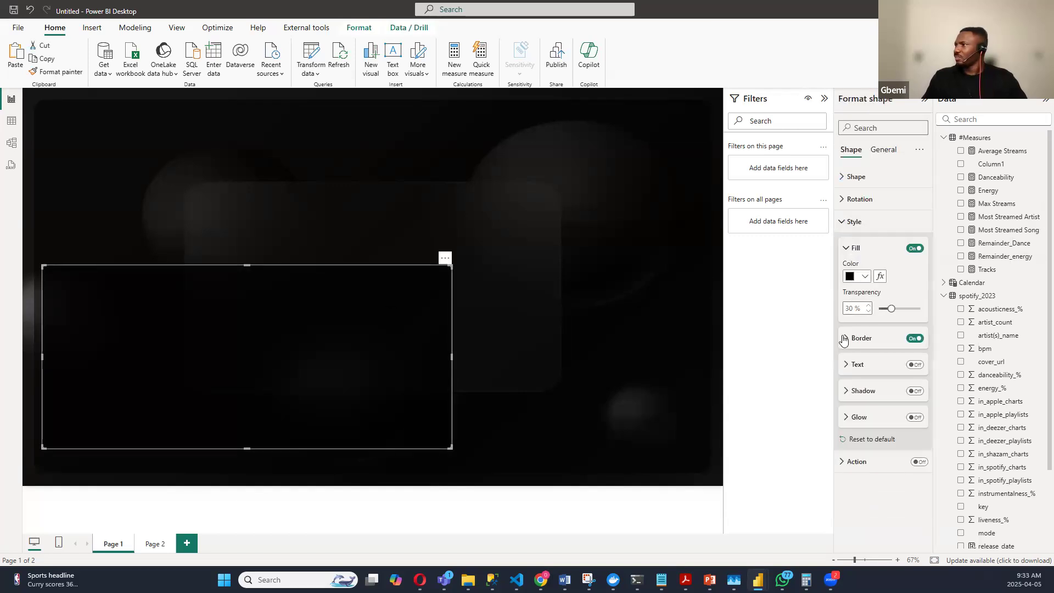
click(846, 338)
click(866, 368)
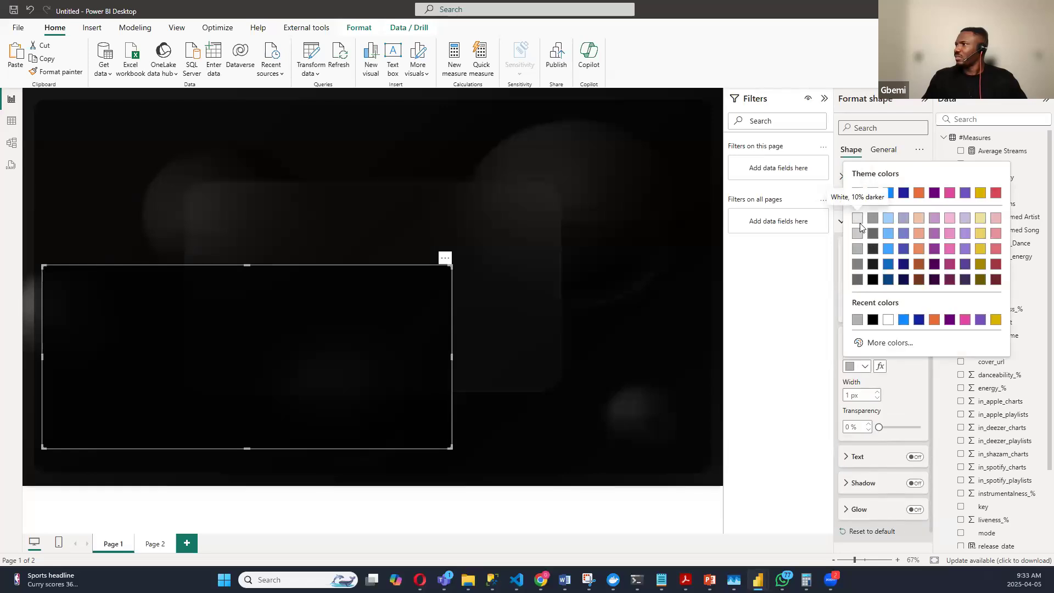
click(858, 194)
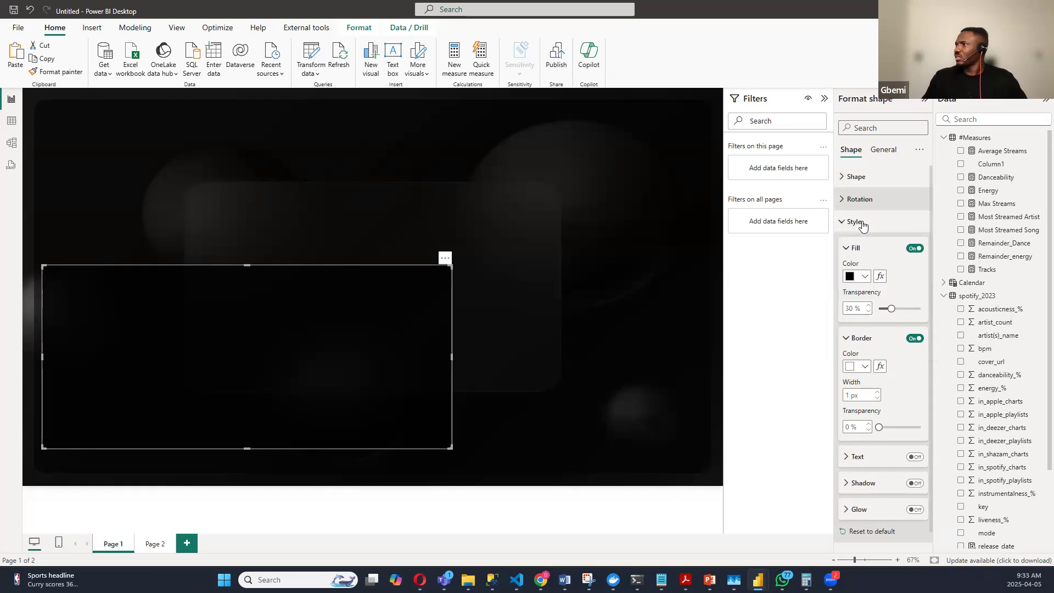
click(850, 427)
text(50)
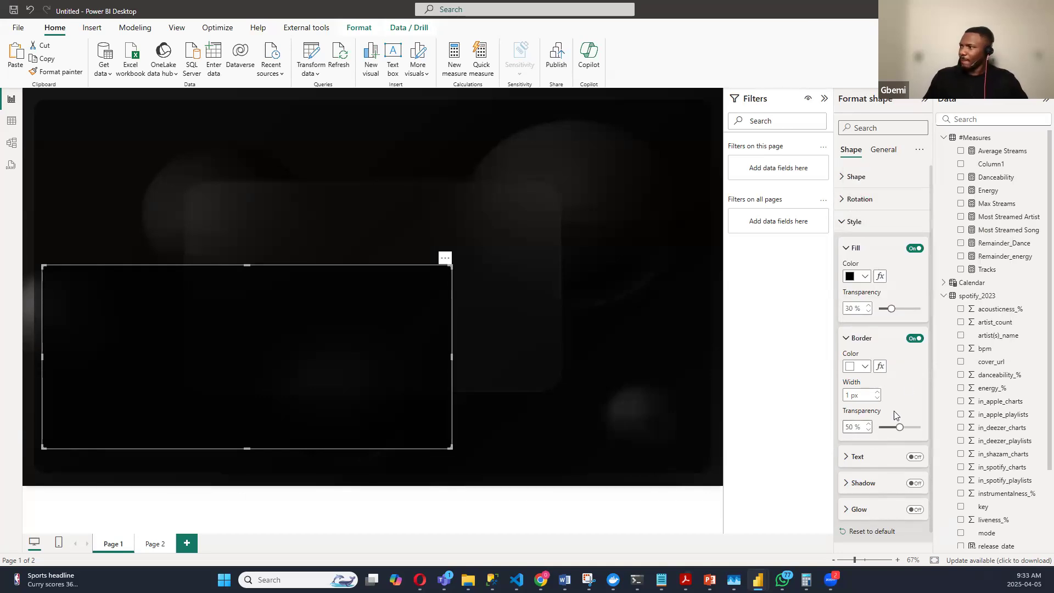
click(716, 382)
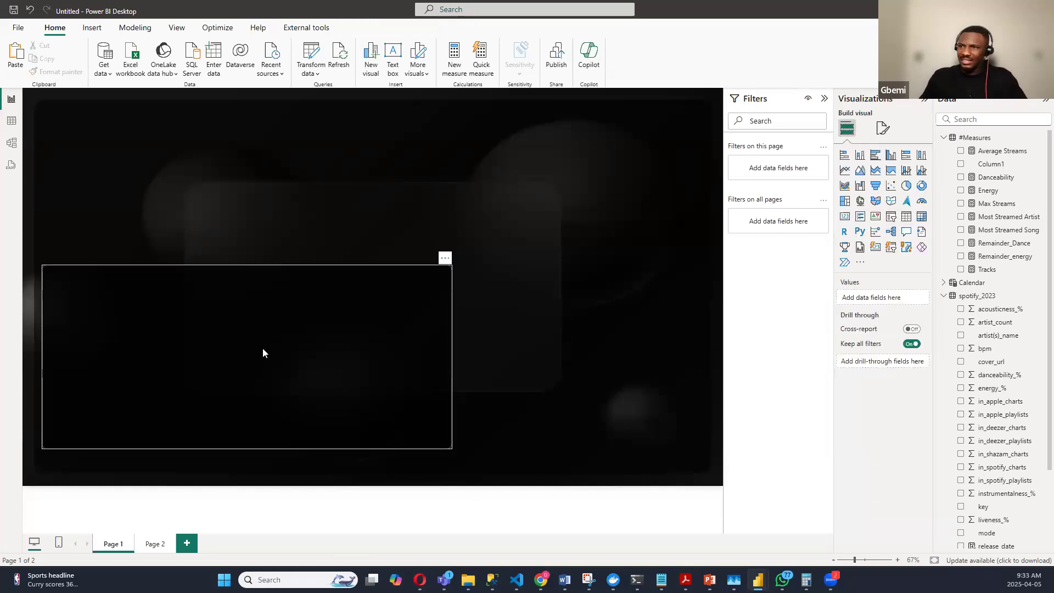
Step: Reduce the smaller panel's height from its upper edge and move it down near the bottom of the background rectangle
click(279, 300)
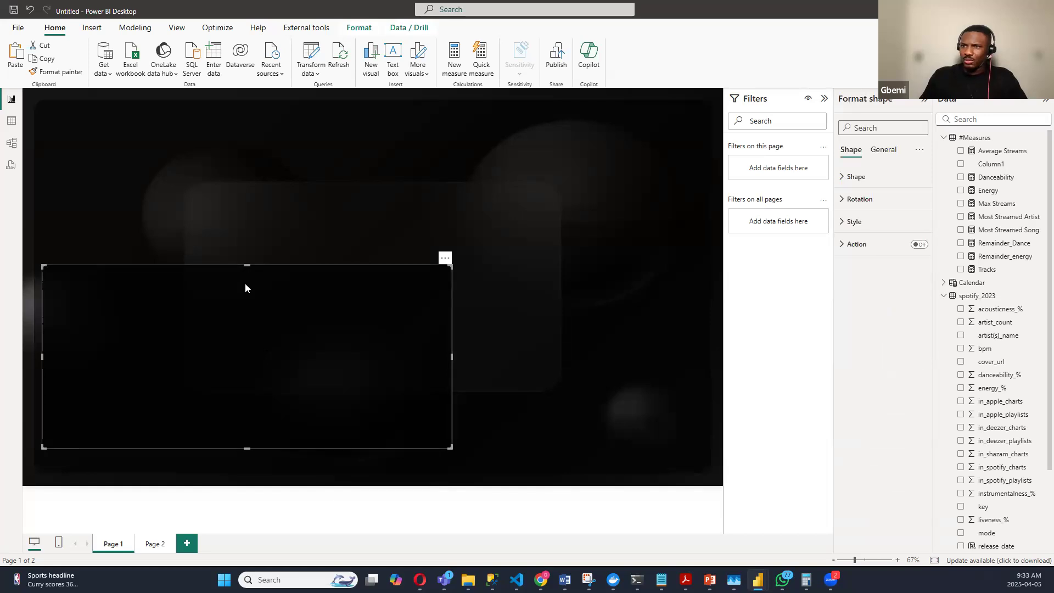
drag(245, 284, 226, 388)
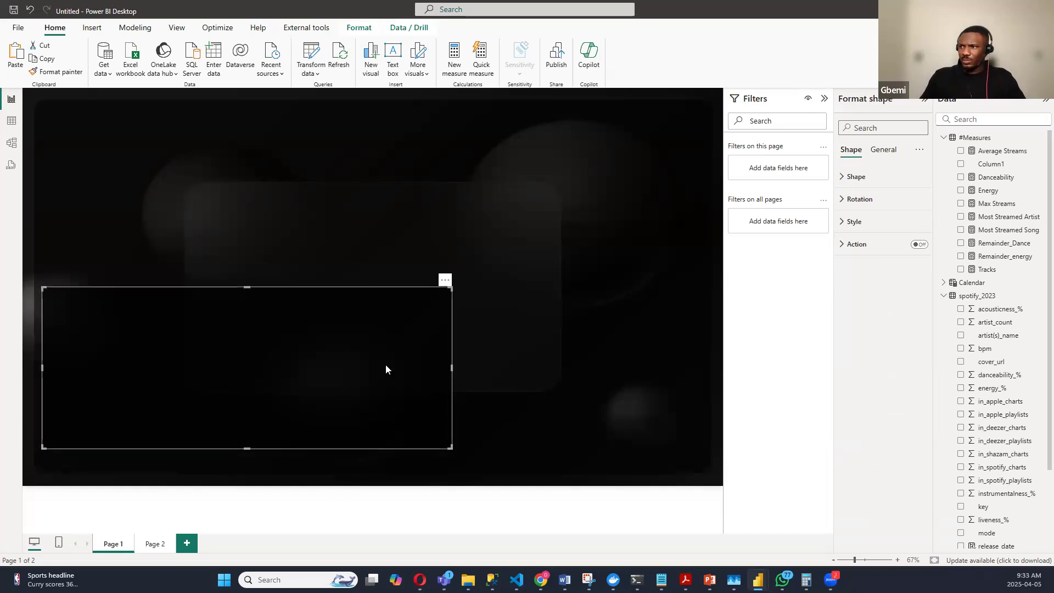
drag(321, 375, 328, 390)
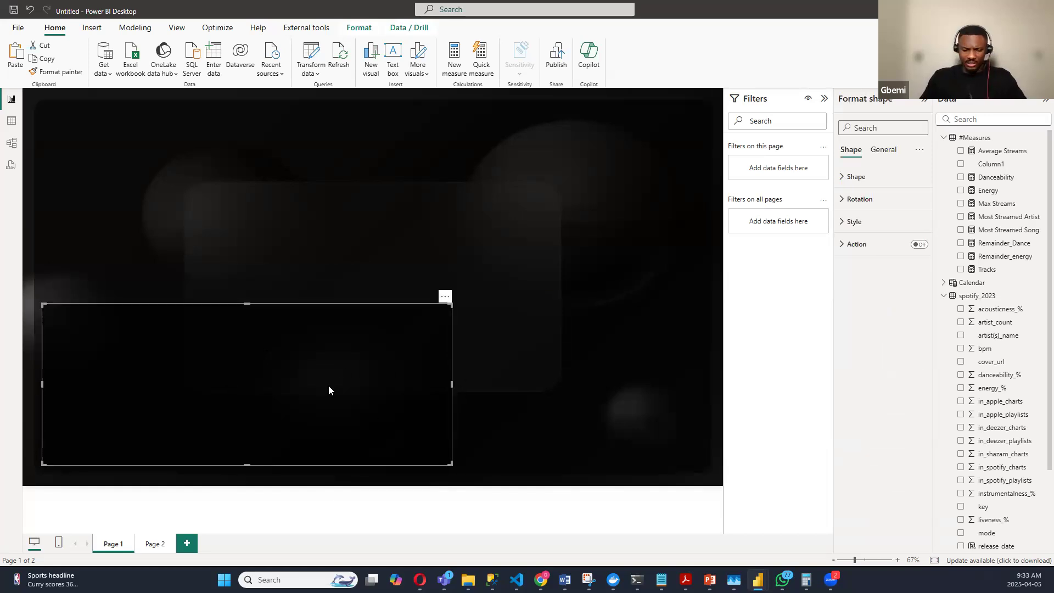
Step: Narrow the lower-left panel to just under half the background's width and place a duplicate beside it, aligned at the same height
drag(452, 383, 373, 385)
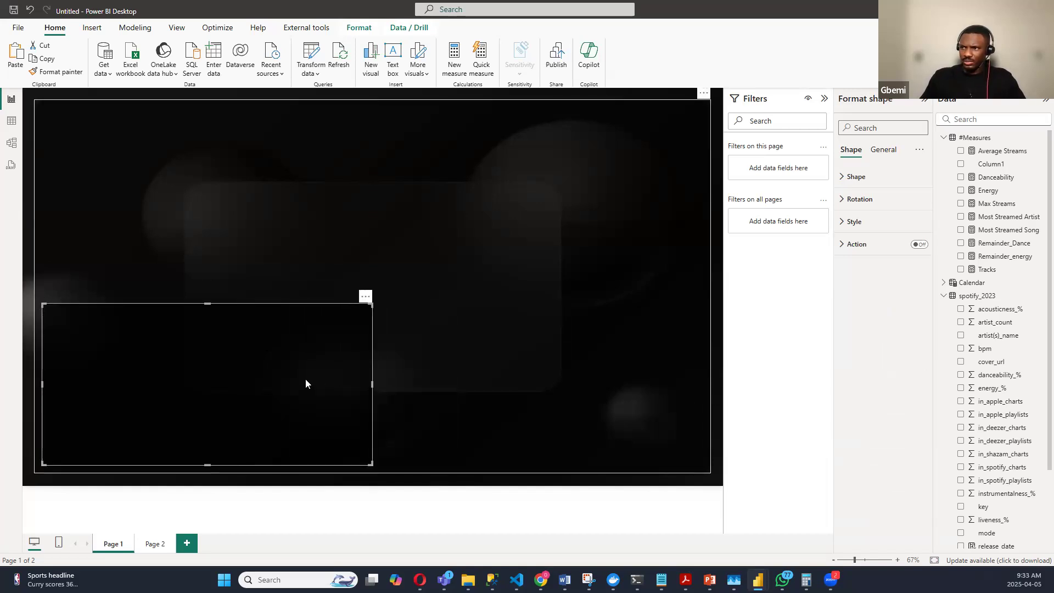
drag(304, 383, 623, 371)
Step: Make the lower-left panel slightly taller from its upper edge, and shrink the lower-right copy from its upper and right edges
click(174, 348)
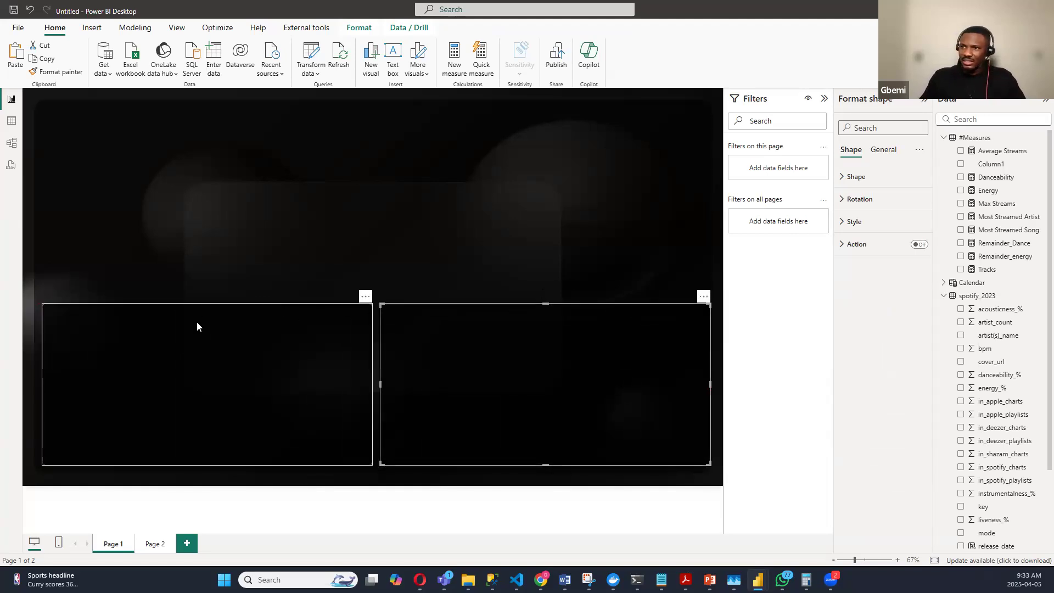
drag(207, 302, 208, 287)
click(498, 375)
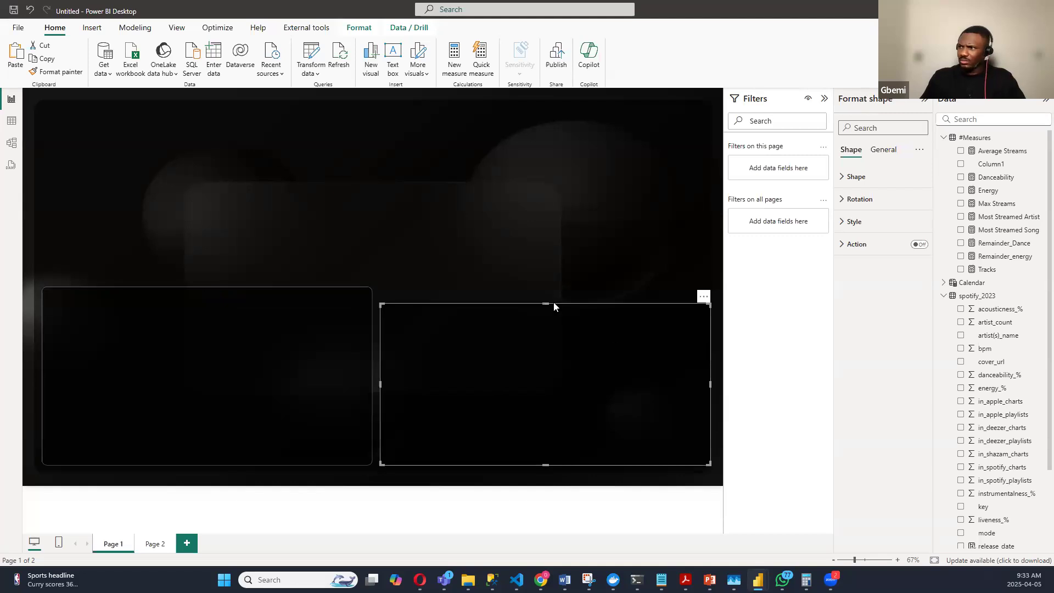
drag(545, 304, 546, 321)
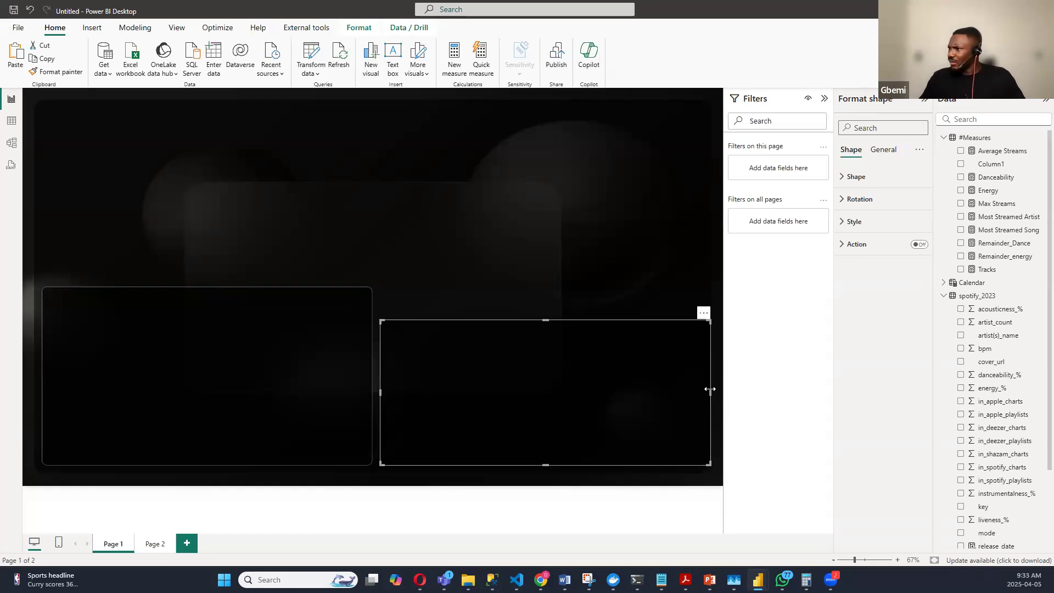
drag(702, 390, 702, 392)
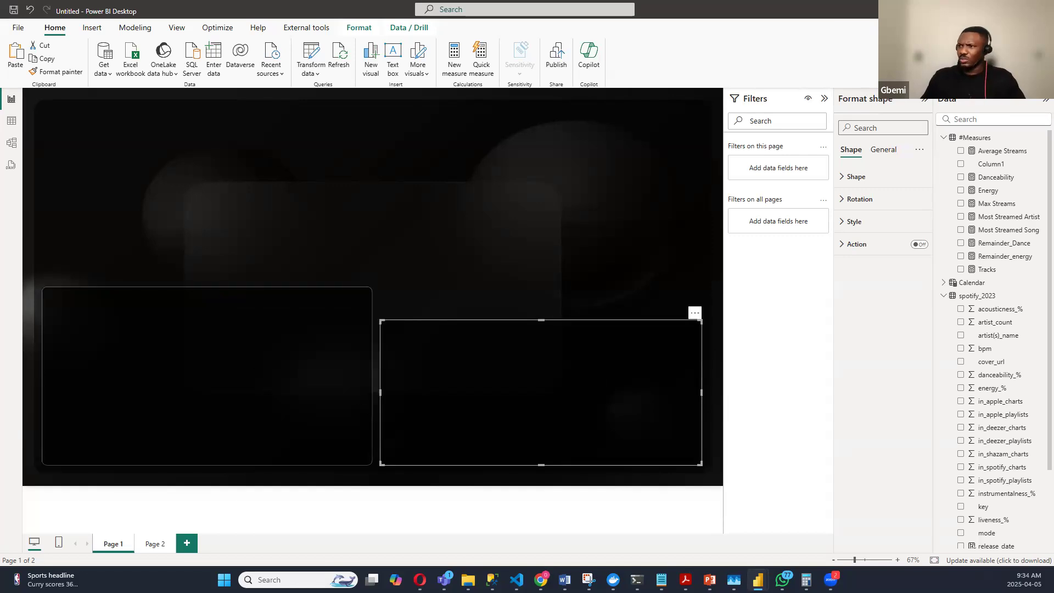
Step: Select the taller lower-left panel
click(249, 363)
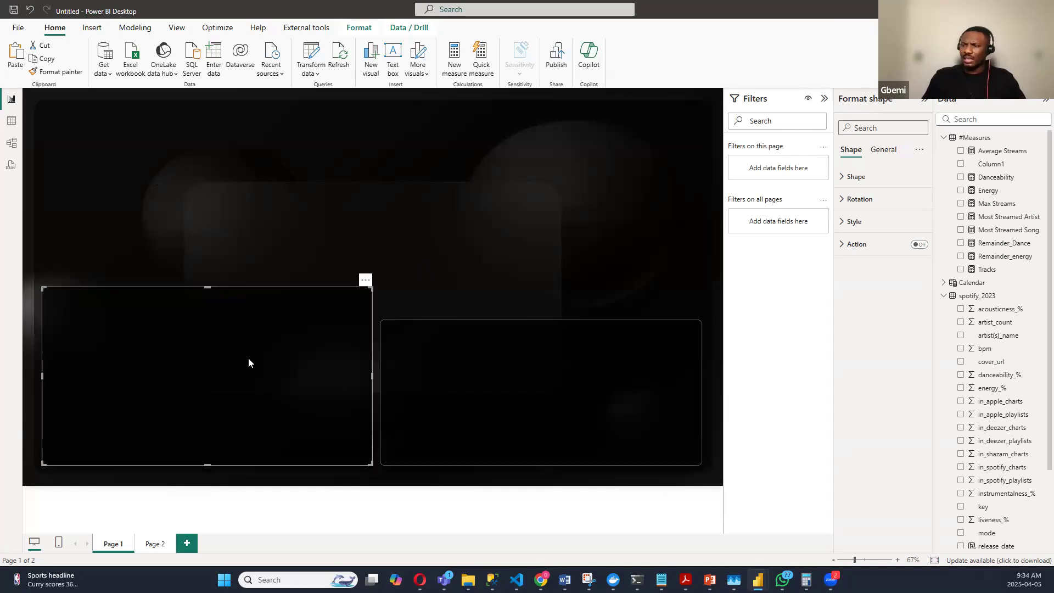
Step: Paste a copy of the large lower-left panel, place it directly above the original and shorten it from its upper edge
key(ctrl+v)
drag(253, 383, 253, 194)
drag(208, 104, 218, 162)
Step: Lower the top edges of both bottom panels and adjust the upper-left panel's bottom edge to leave narrow gaps
click(191, 306)
drag(207, 285, 208, 296)
click(604, 368)
drag(541, 320, 540, 326)
click(295, 246)
drag(208, 282, 207, 286)
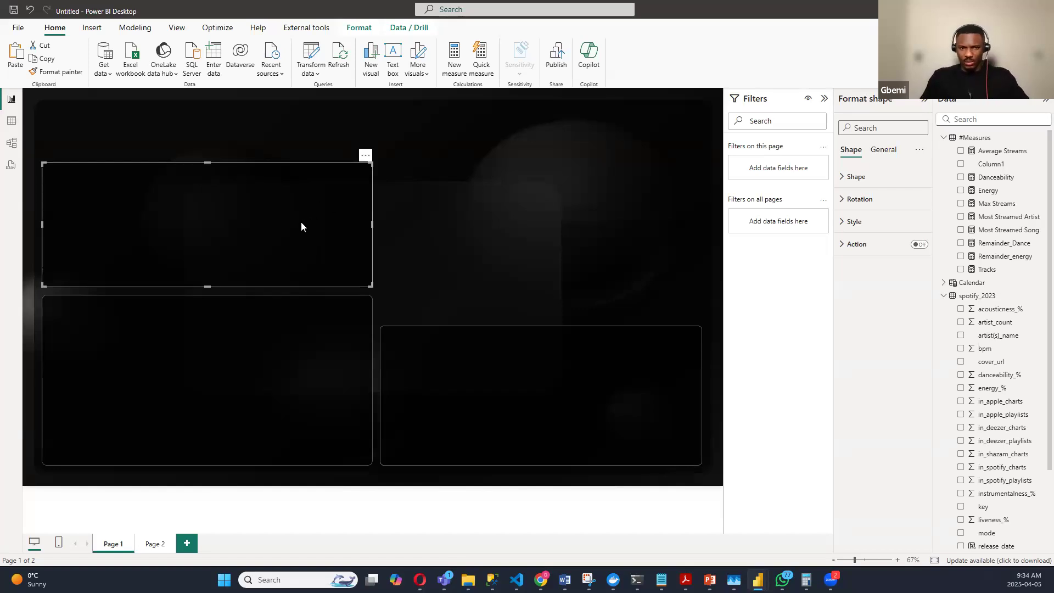
Step: Place a copy of the upper-left panel just above the lower-right panel and extend the upper-left panel upward slightly
drag(301, 222, 636, 241)
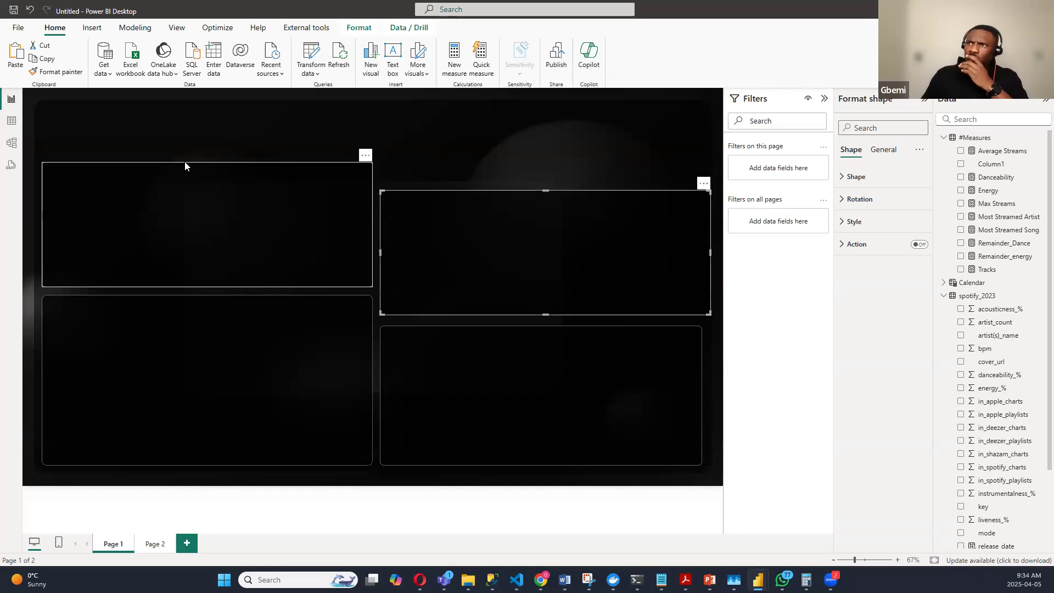
click(192, 174)
drag(208, 162, 206, 149)
click(466, 272)
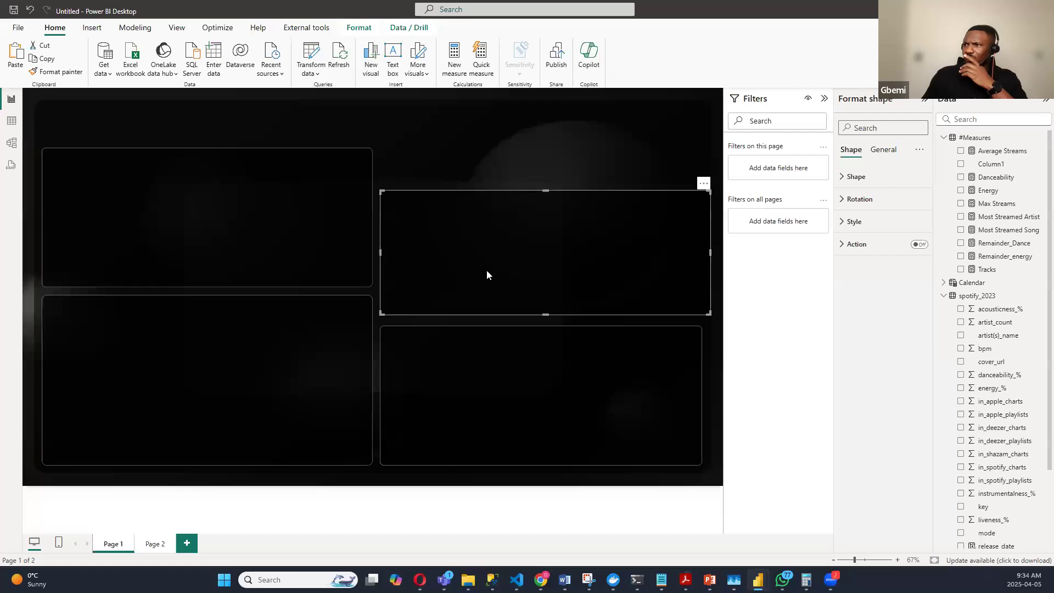
drag(484, 272, 485, 272)
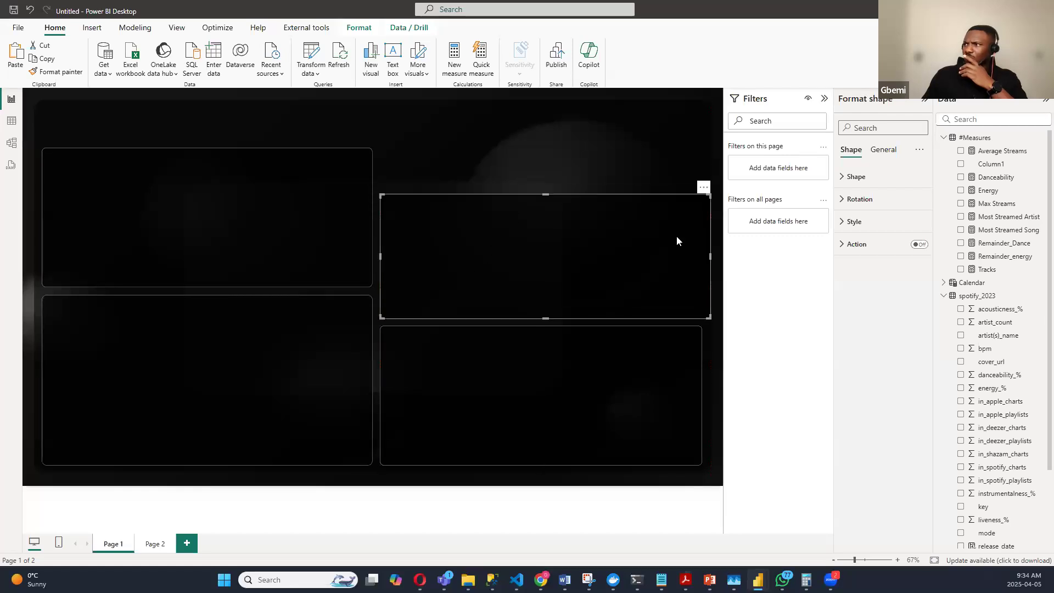
Step: Shrink the new upper-right panel to about half its width, trim its height, and place a matching copy beside it
drag(708, 255, 535, 245)
drag(459, 194, 460, 202)
click(459, 205)
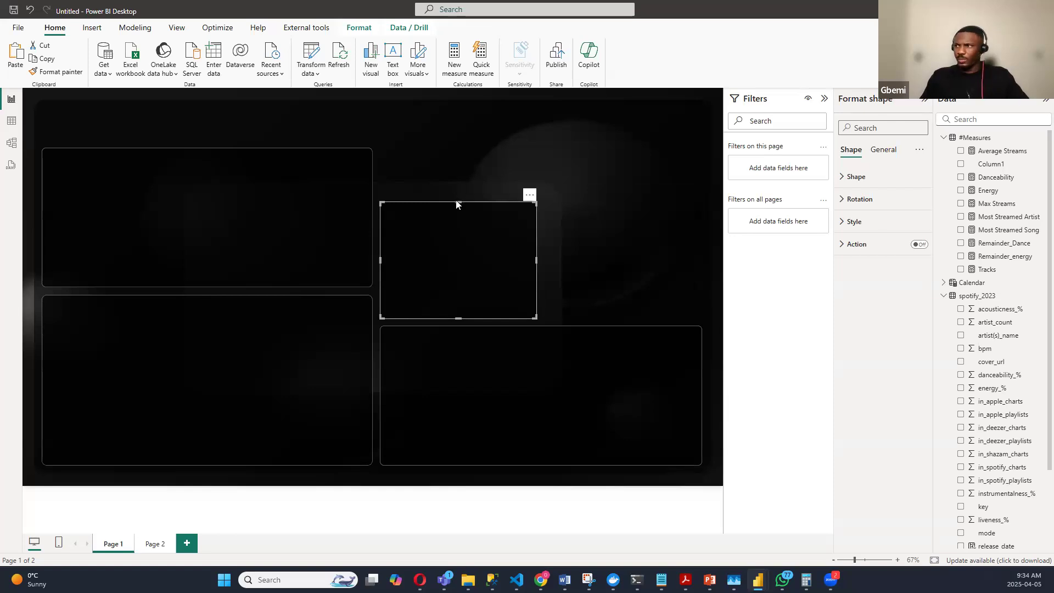
drag(532, 247, 616, 242)
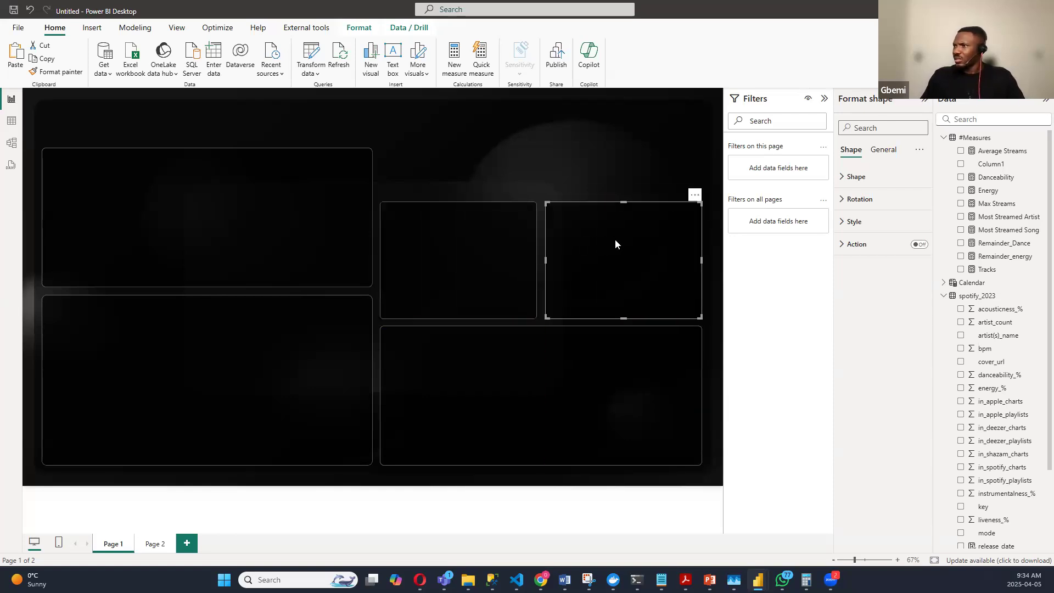
click(715, 289)
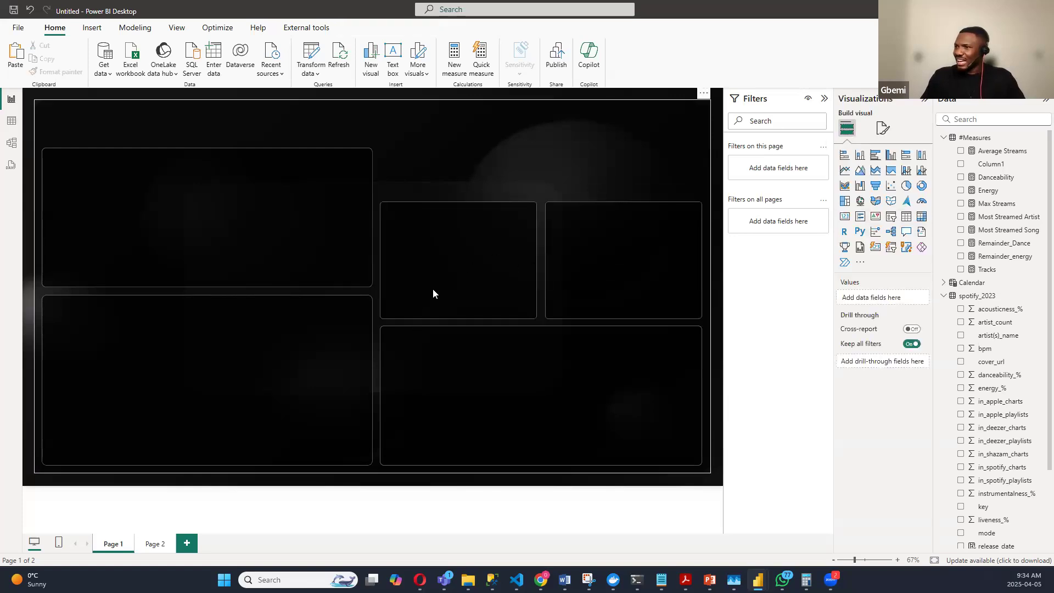
Step: Copy the half-width panel into two short panels side by side above the pair, level with the upper-left panel's top edge
mouse_move(456, 271)
mouse_down()
mouse_move(446, 251)
mouse_move(464, 251)
mouse_move(457, 279)
mouse_up()
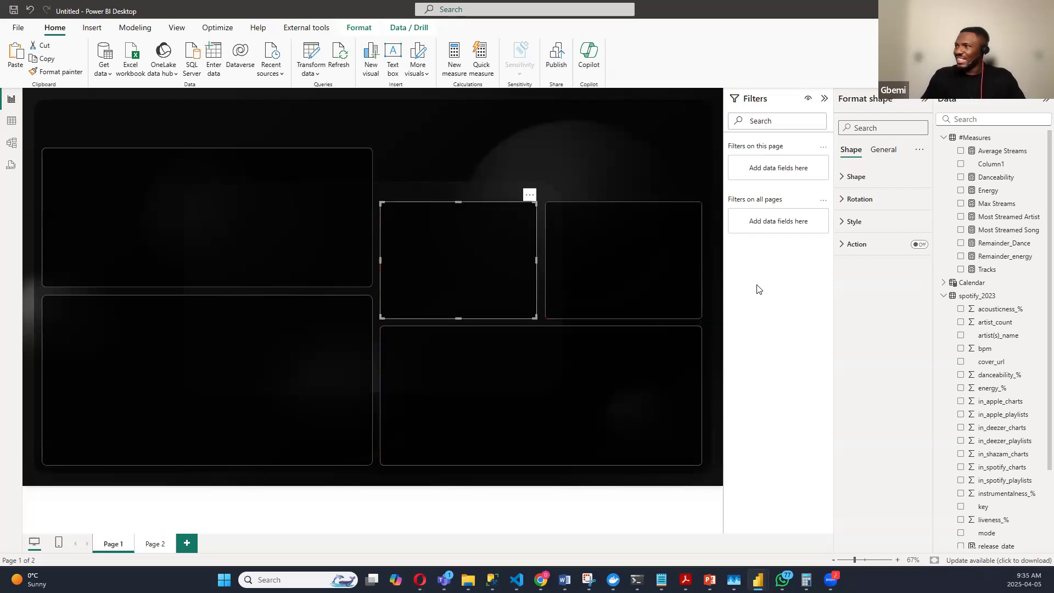
click(717, 280)
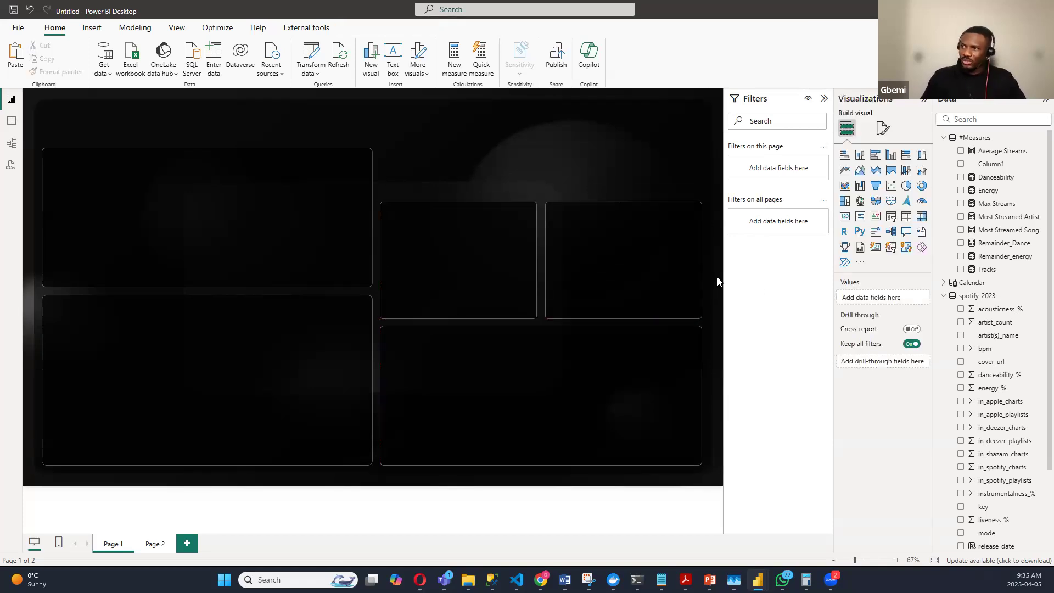
click(448, 260)
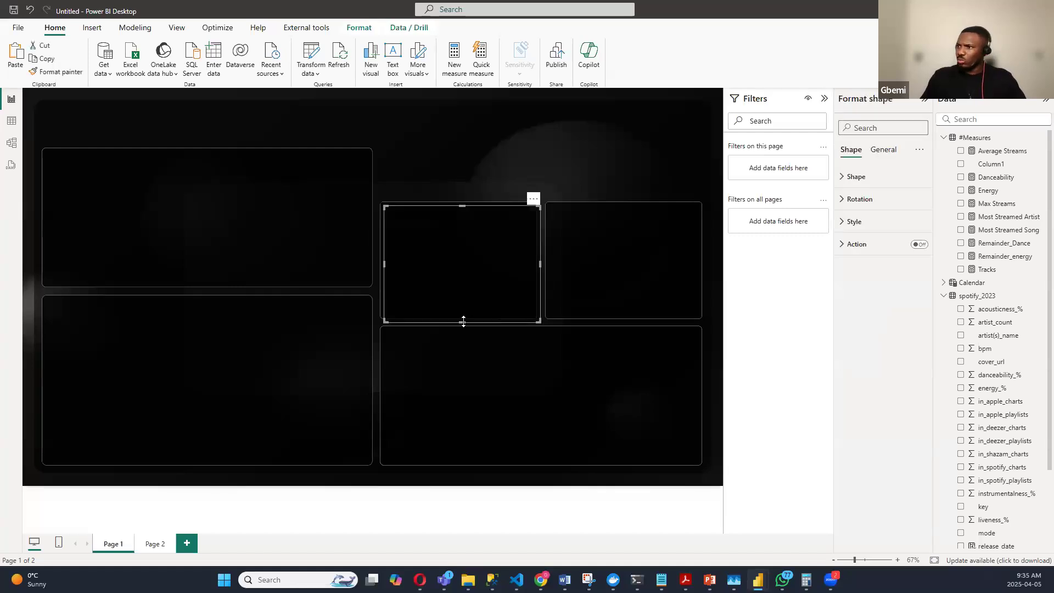
drag(458, 318, 623, 185)
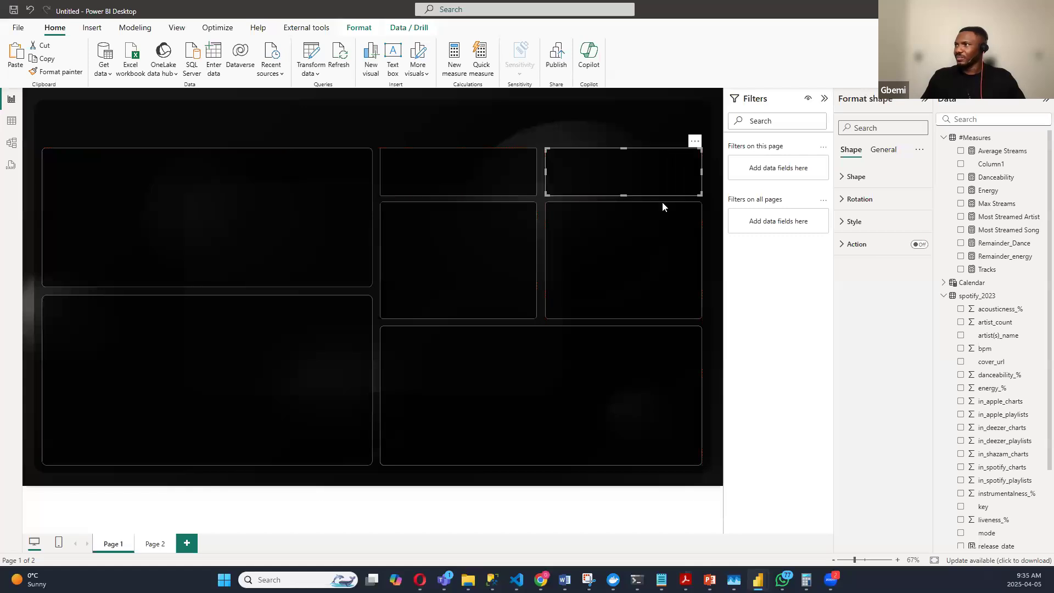
click(721, 275)
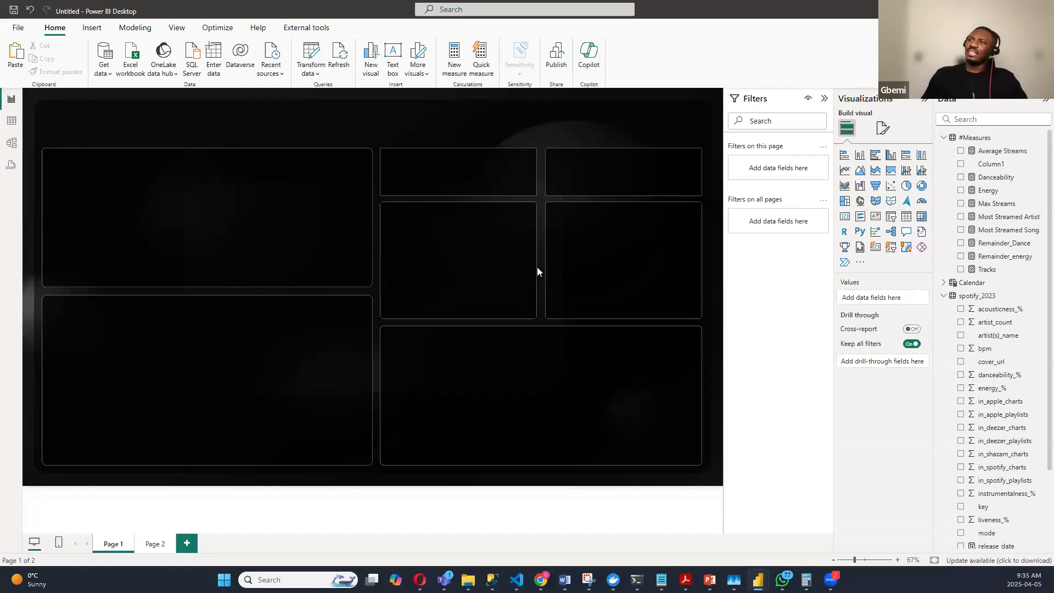
Step: Copy the upper-left panel as a thin header bar above all panels and stretch it across the full layout width
click(165, 187)
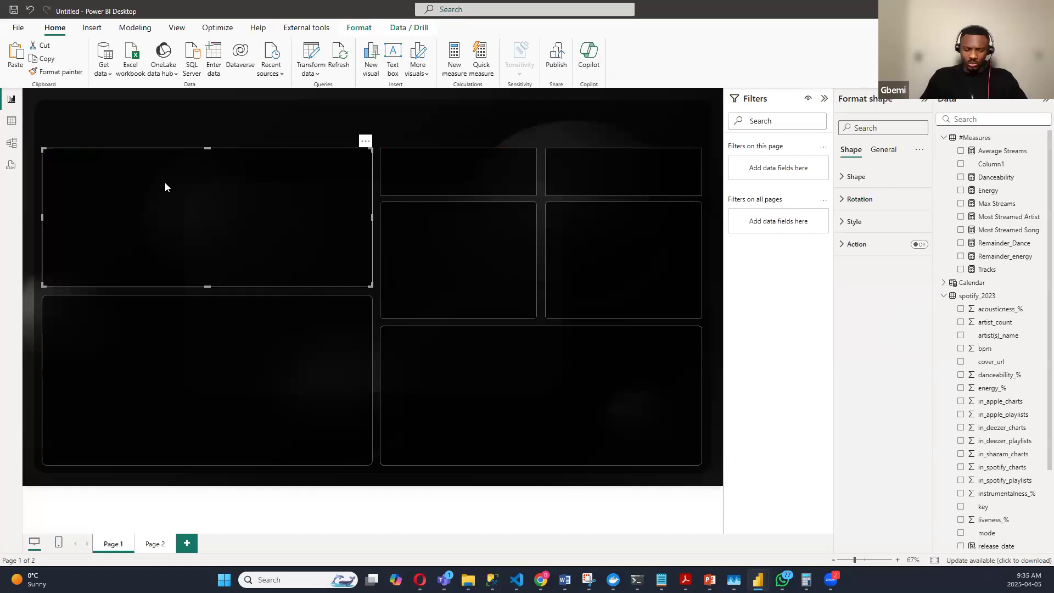
drag(212, 287, 214, 111)
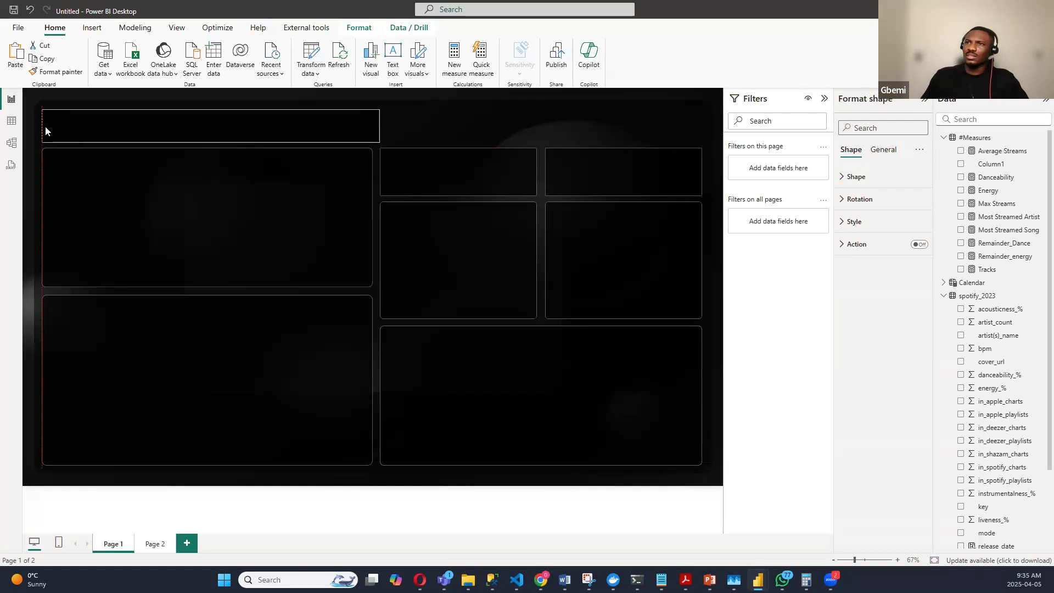
drag(47, 126, 42, 126)
drag(378, 126, 702, 125)
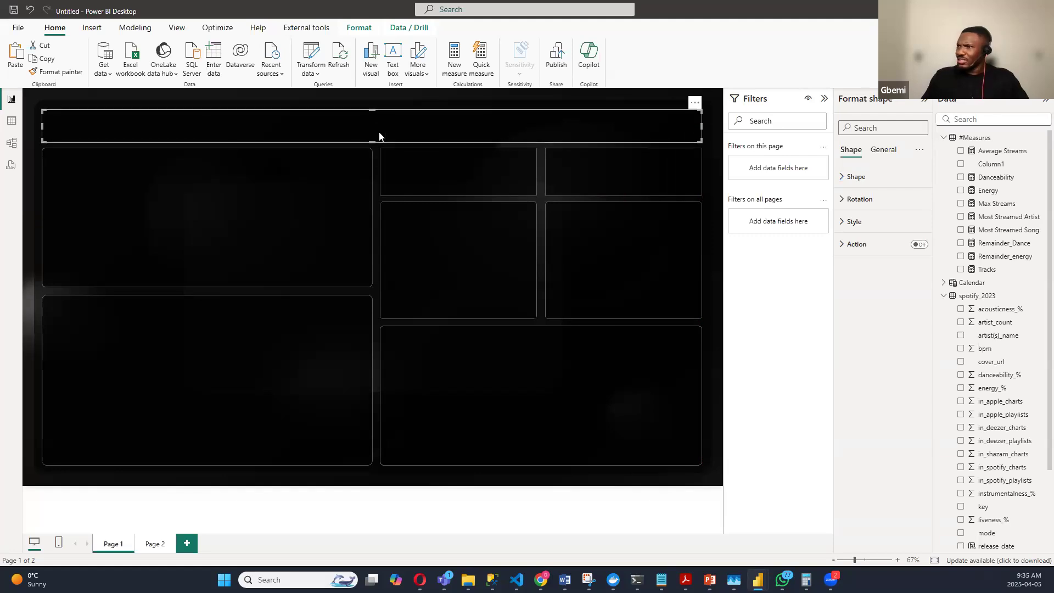
drag(374, 119, 375, 112)
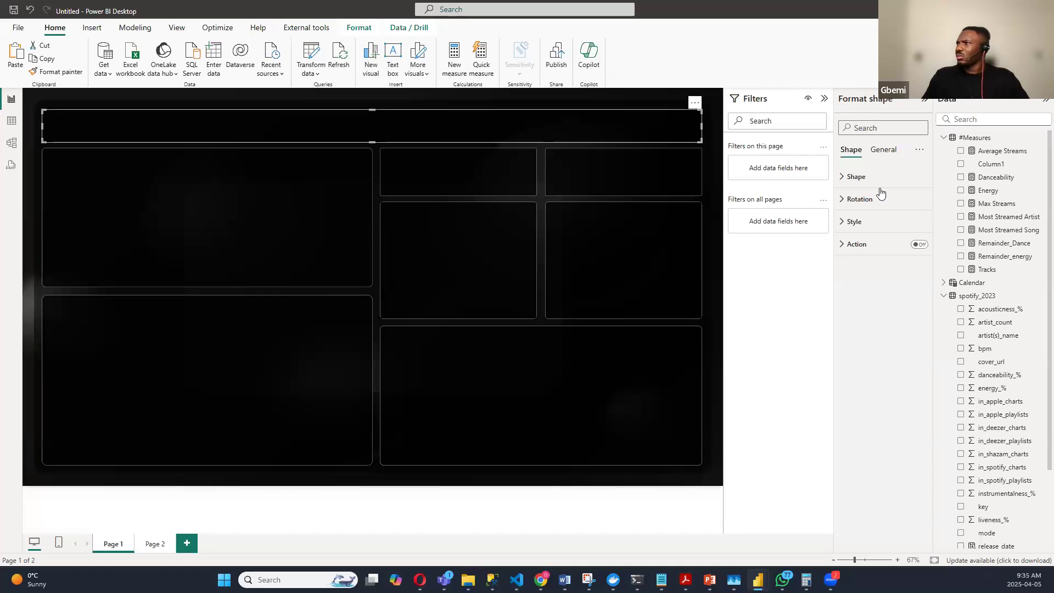
Step: Set the header bar's rounded corners to 30%
click(840, 177)
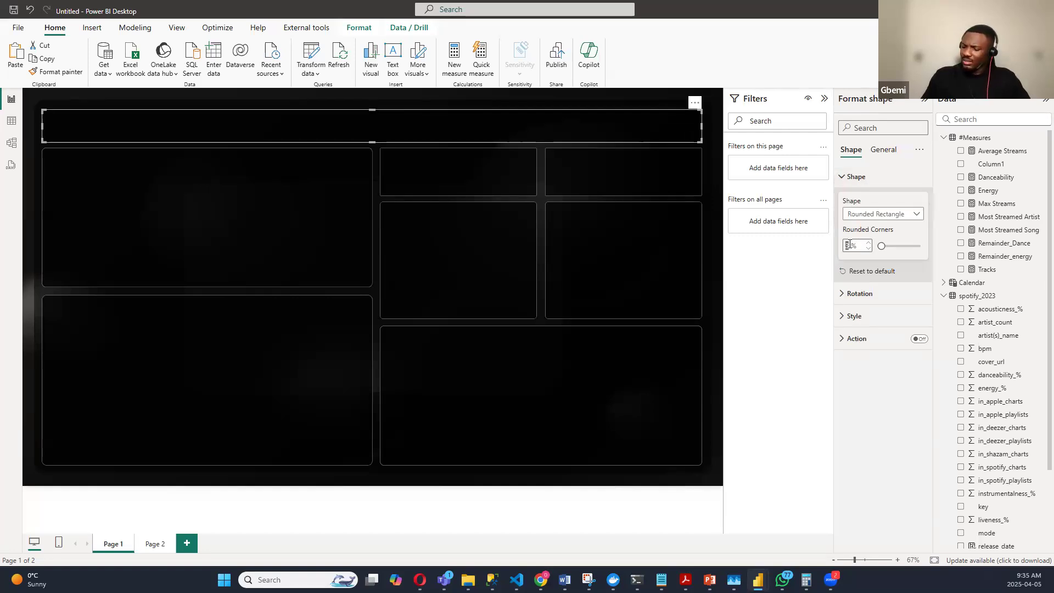
text(30)
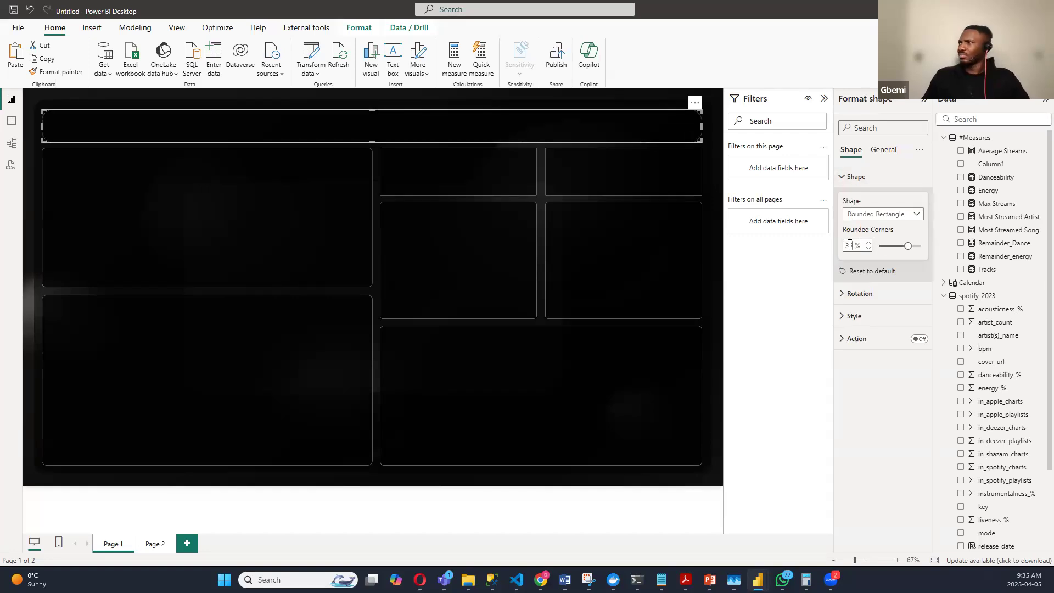
click(717, 262)
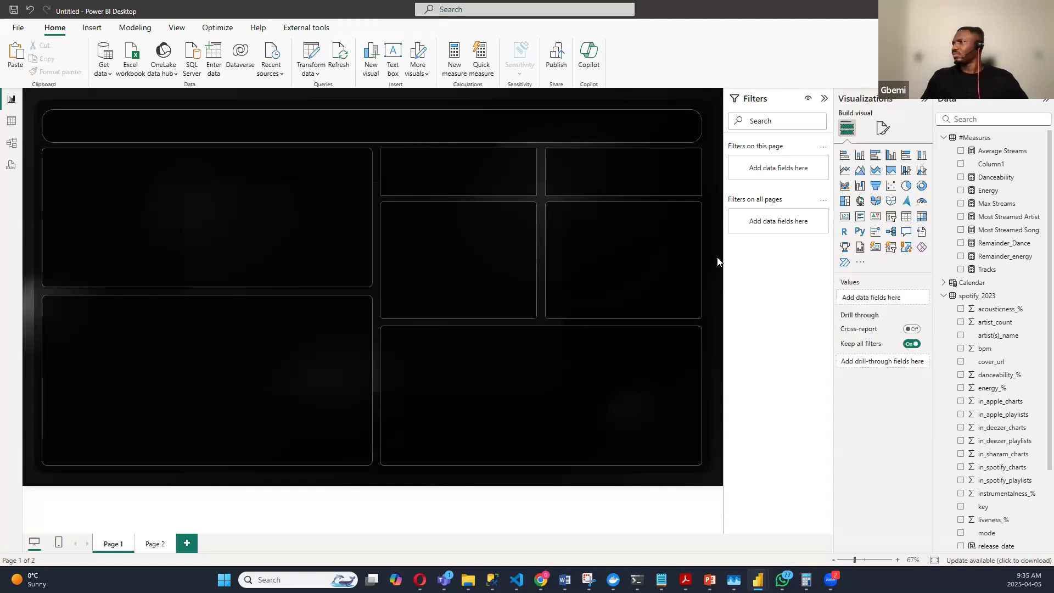
Step: Turn off the border in the header bar's shape style
click(623, 121)
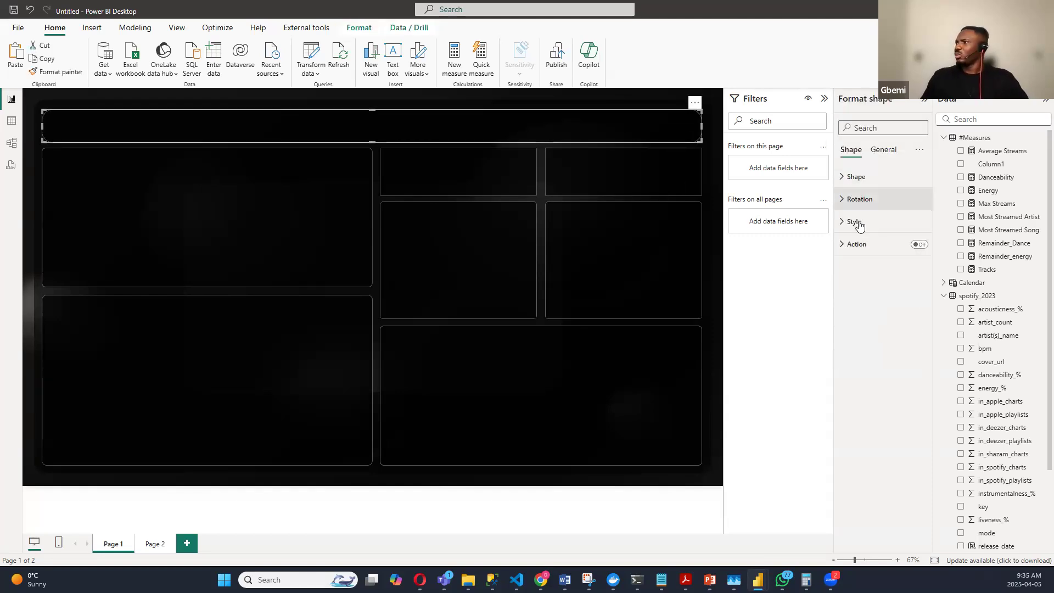
click(844, 248)
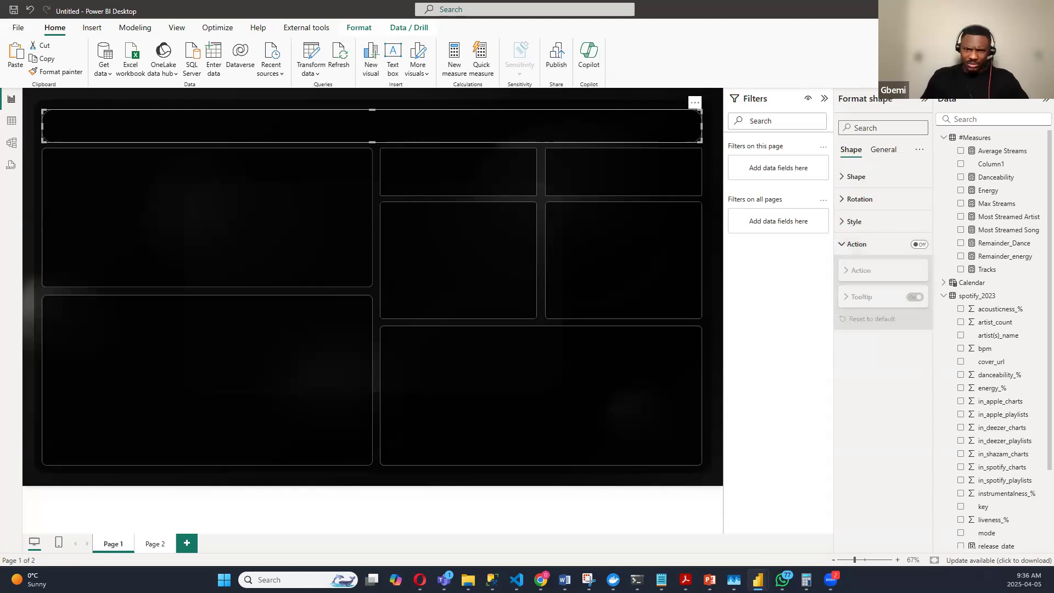
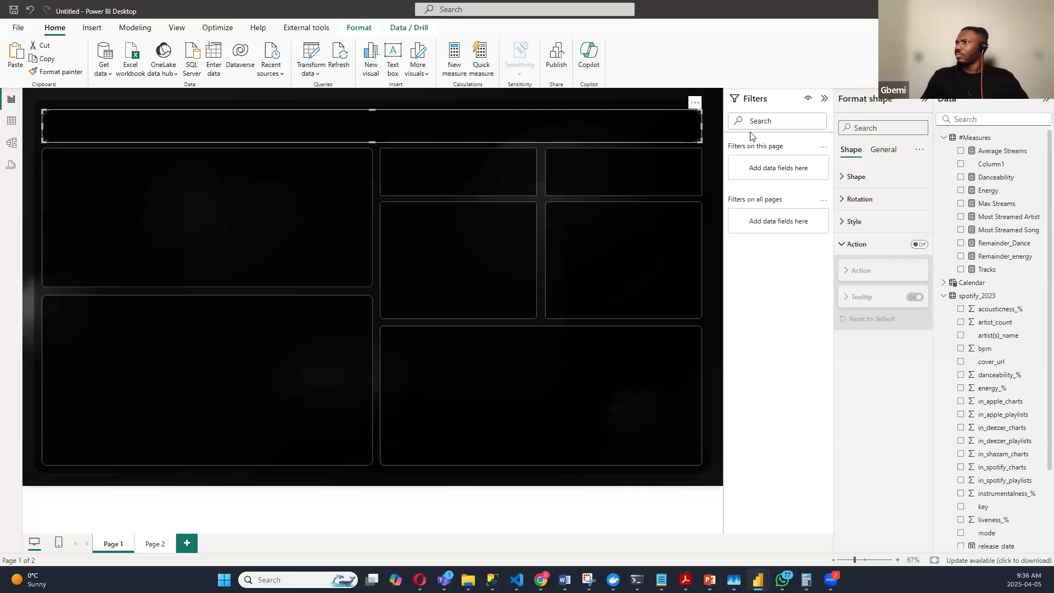
click(850, 221)
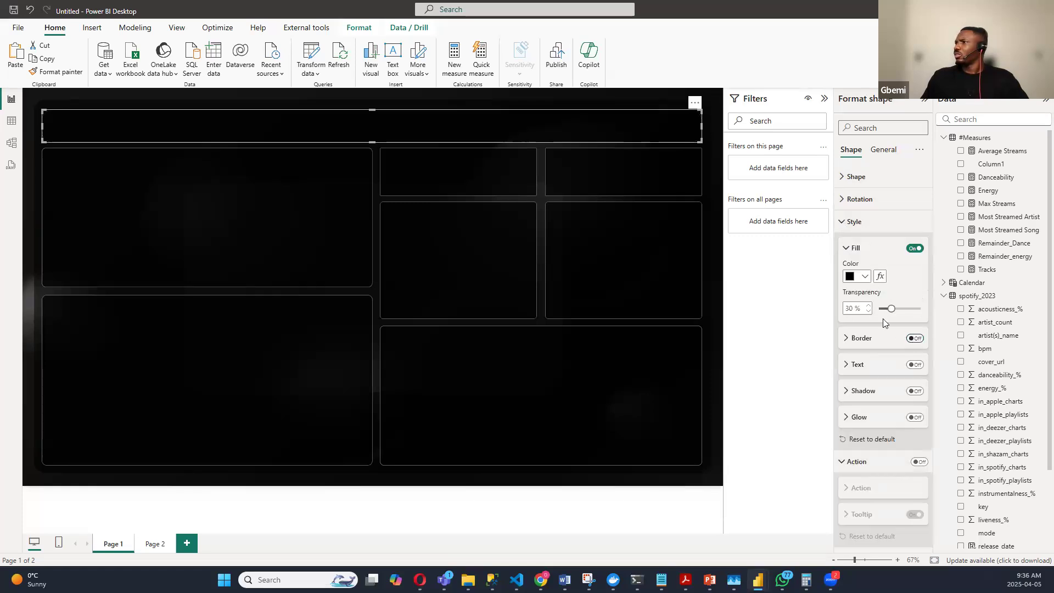
click(846, 222)
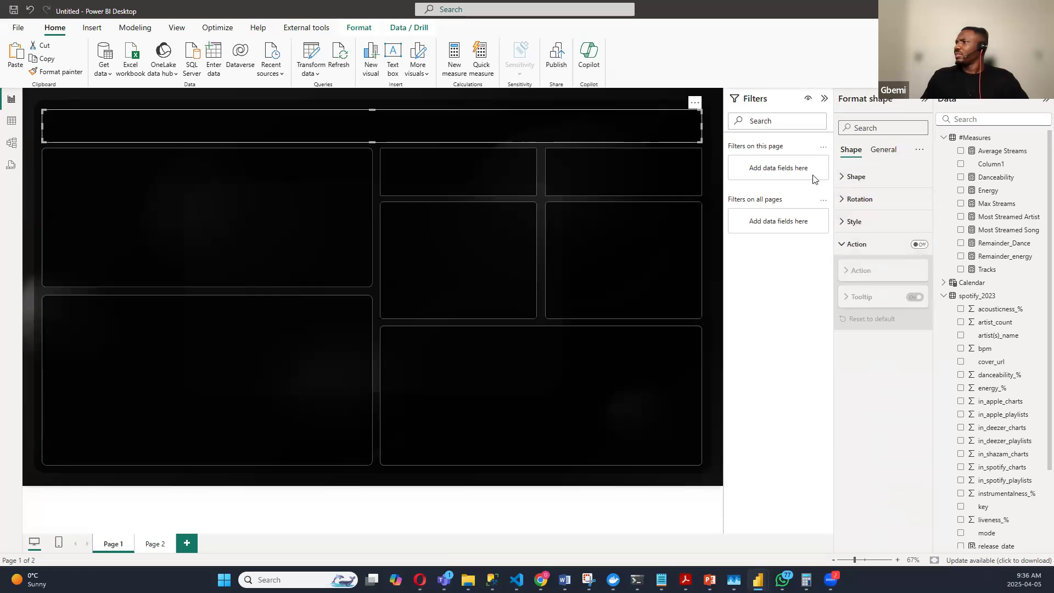
click(721, 206)
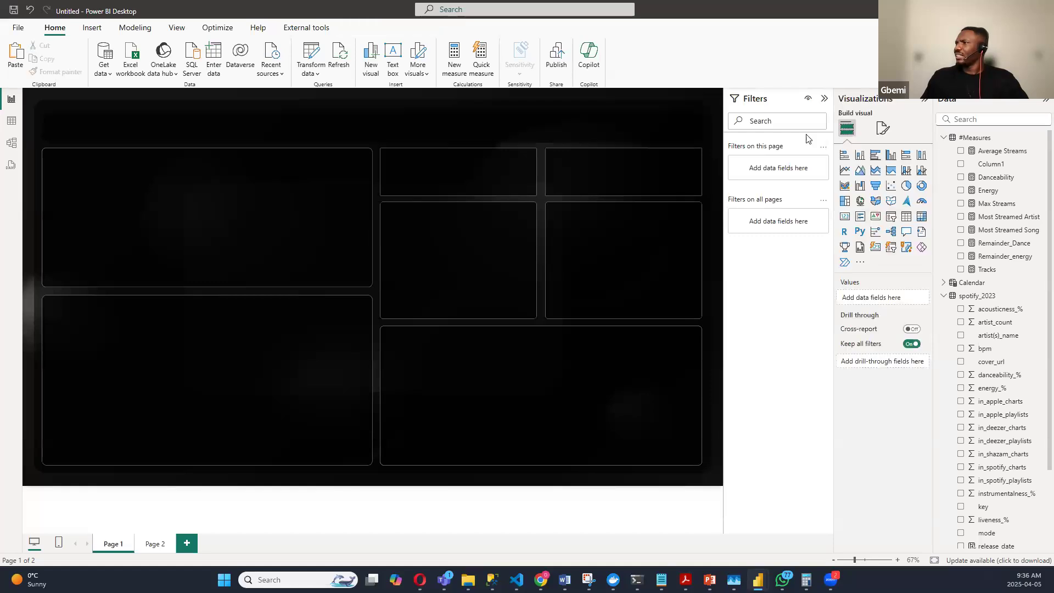
Step: Set the Page 1 canvas background image's transparency to 15% and review the background settings
click(882, 129)
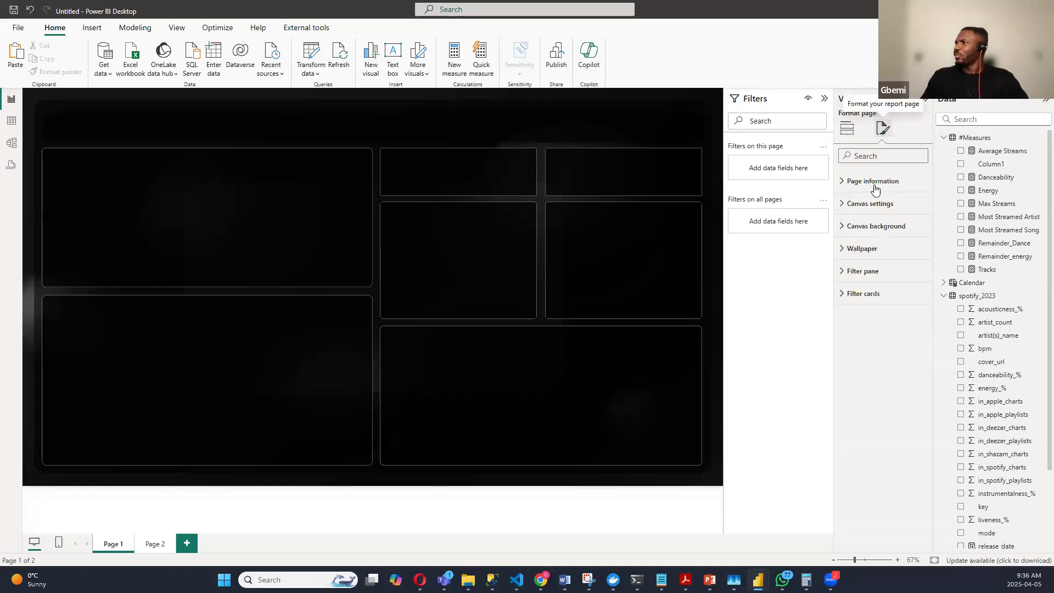
click(843, 228)
click(847, 356)
text(15)
key(Return)
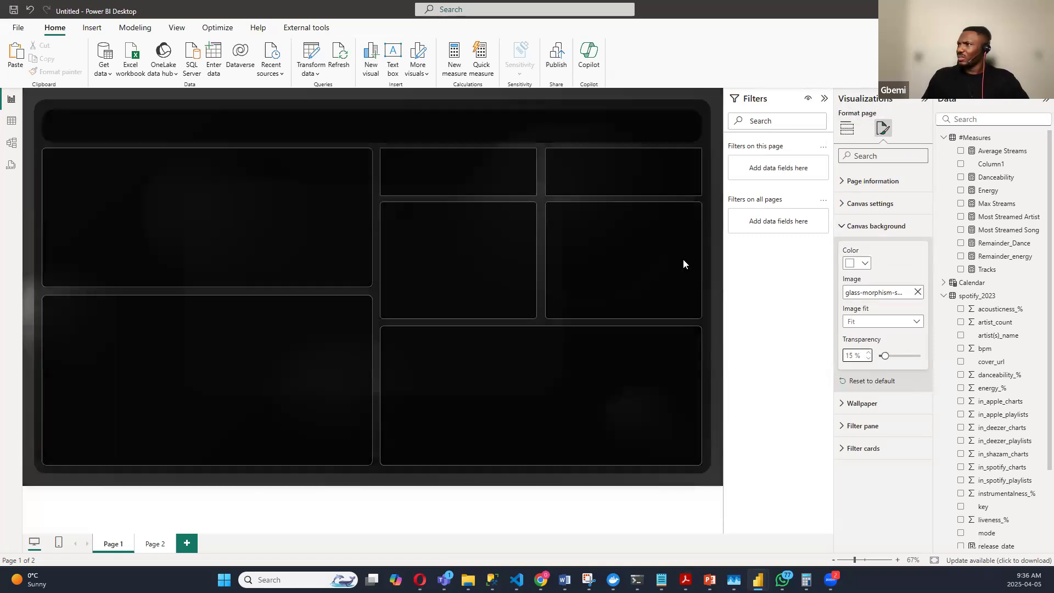
click(715, 248)
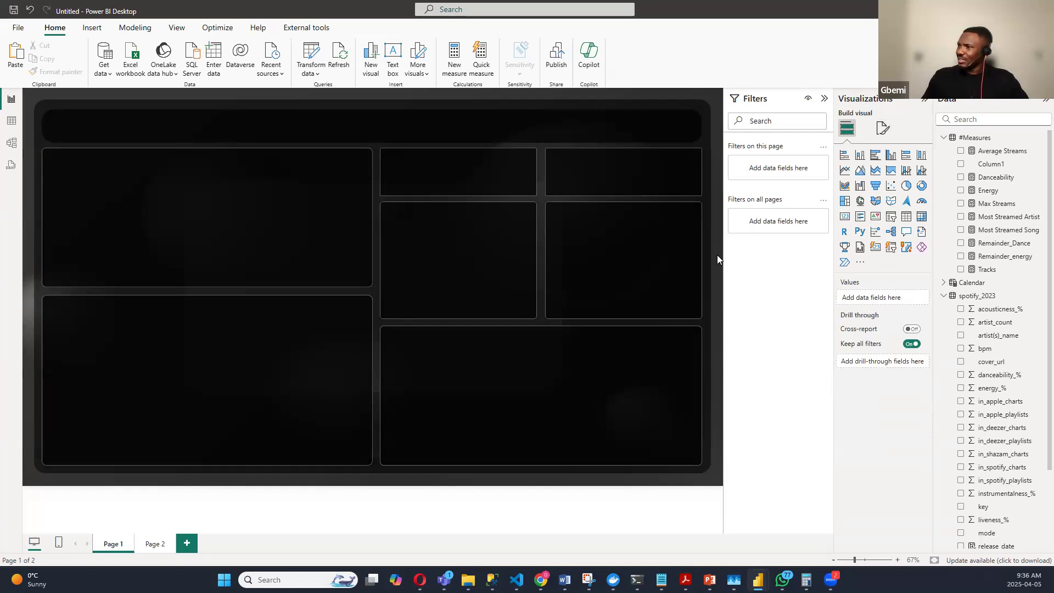
click(882, 129)
click(845, 227)
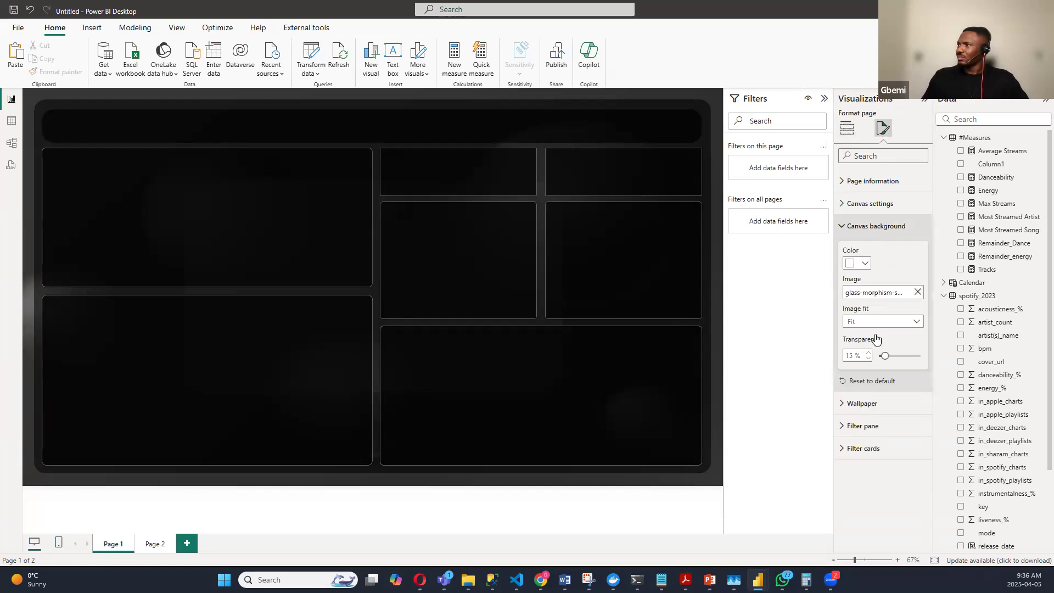
click(722, 276)
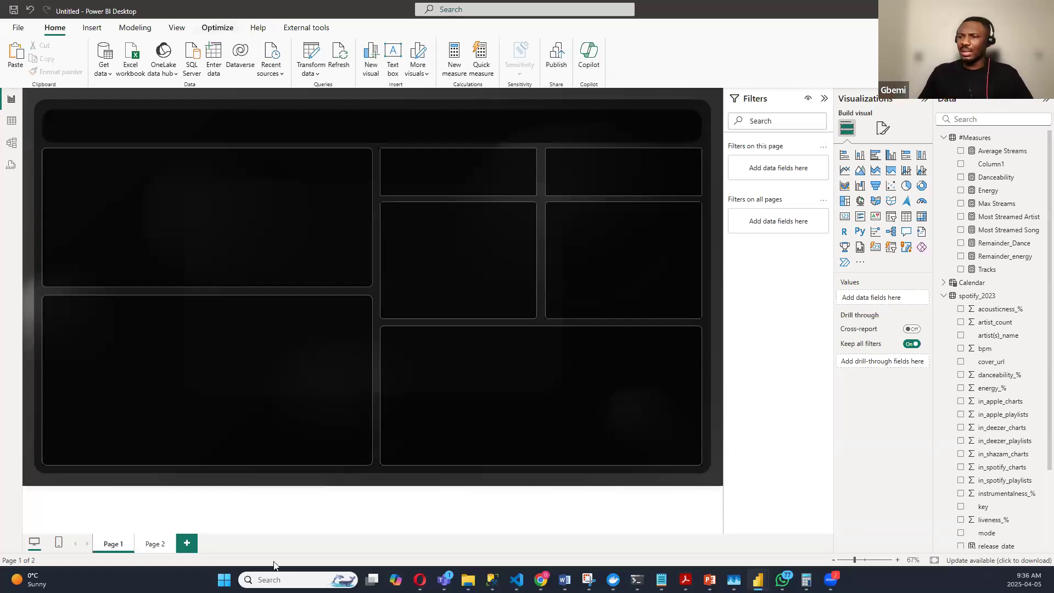
Step: Move the Tracks by Date line chart from Page 2 onto Page 1 by cutting and pasting it
click(154, 546)
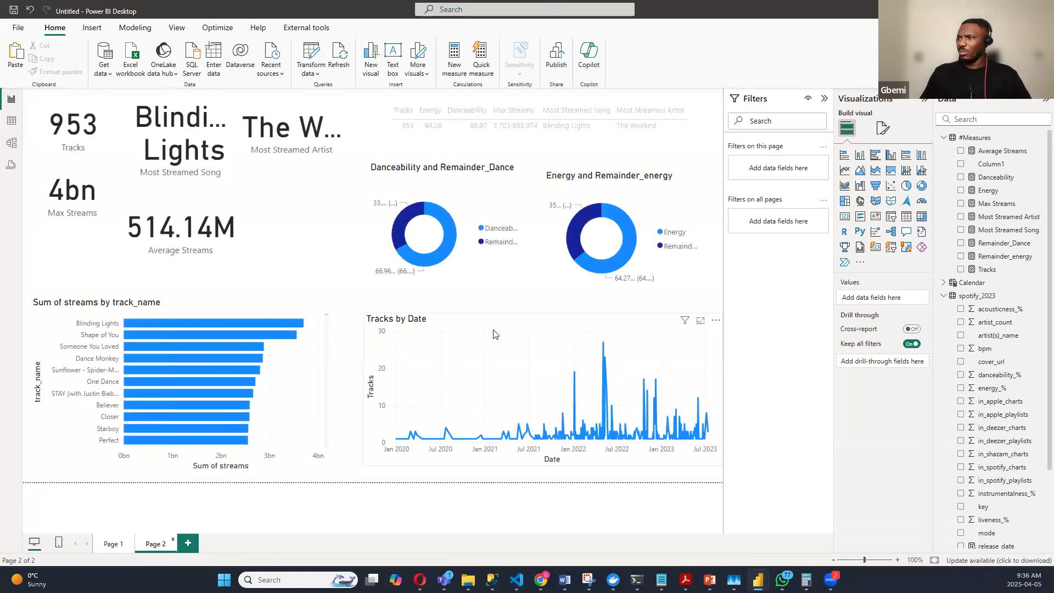
click(577, 323)
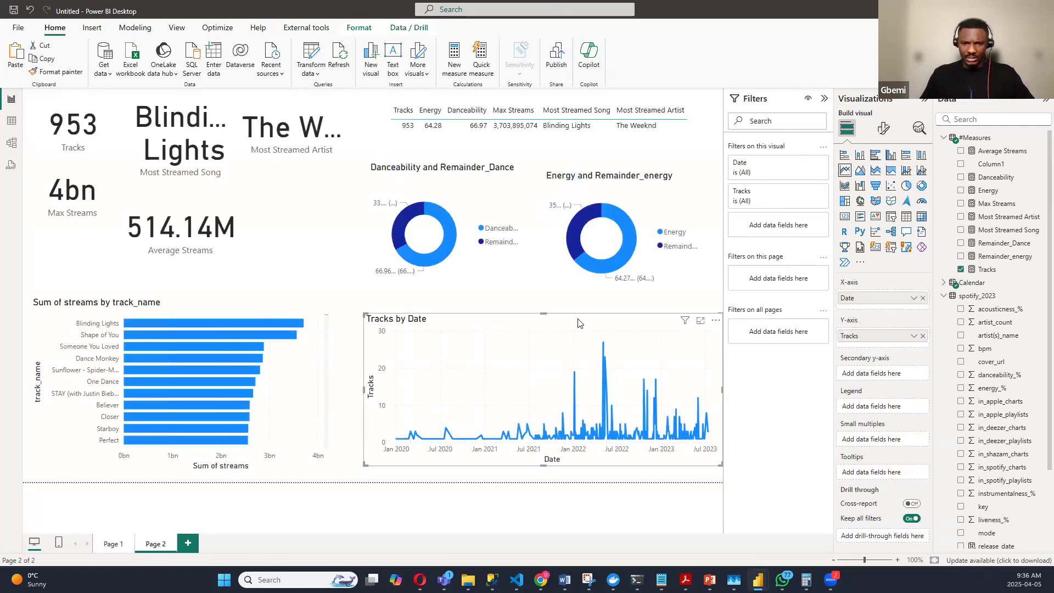
key(Delete)
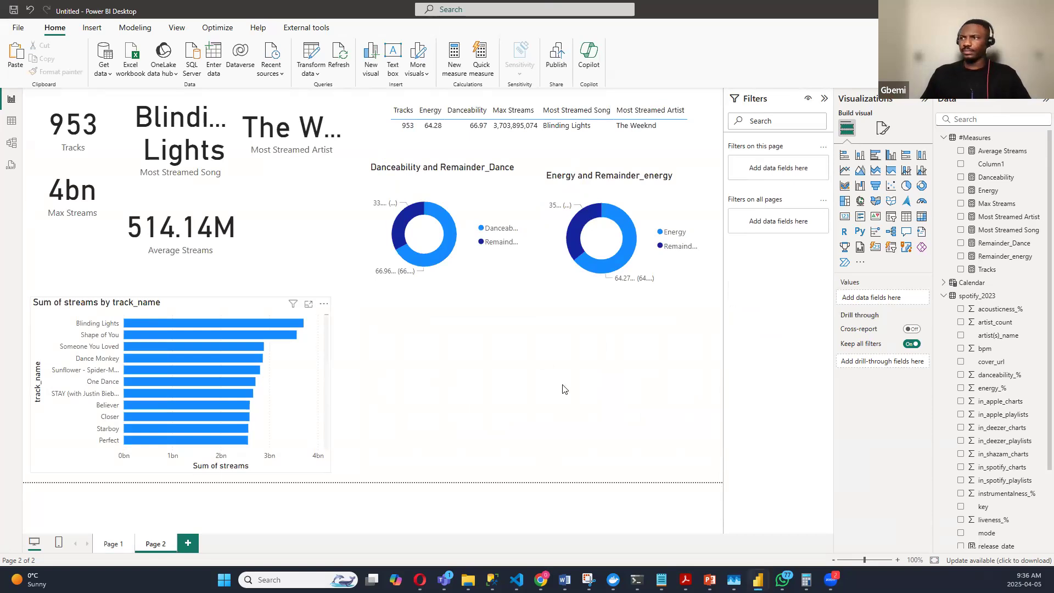
click(109, 543)
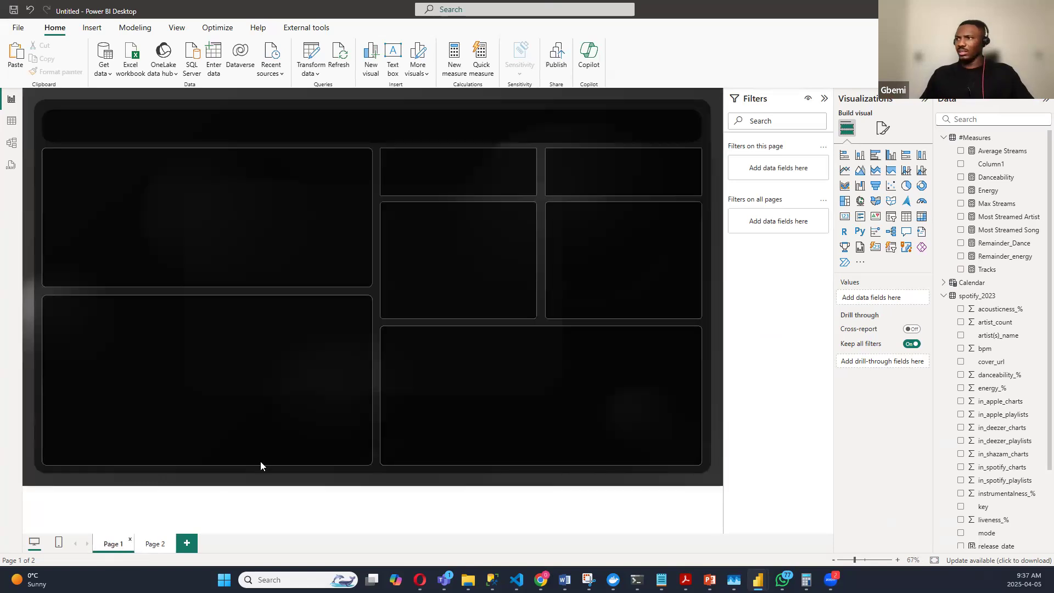
key(ctrl+v)
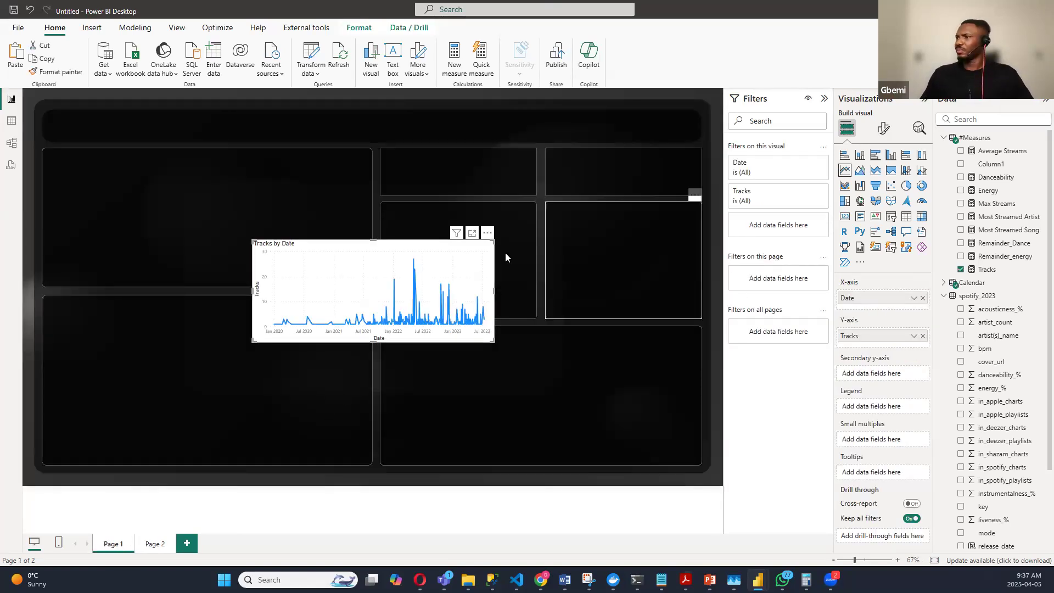
Step: Move and resize the Tracks by Date line chart to fill the dashboard's lower-right panel with a narrow margin on all sides
drag(494, 236, 628, 333)
drag(625, 437, 696, 457)
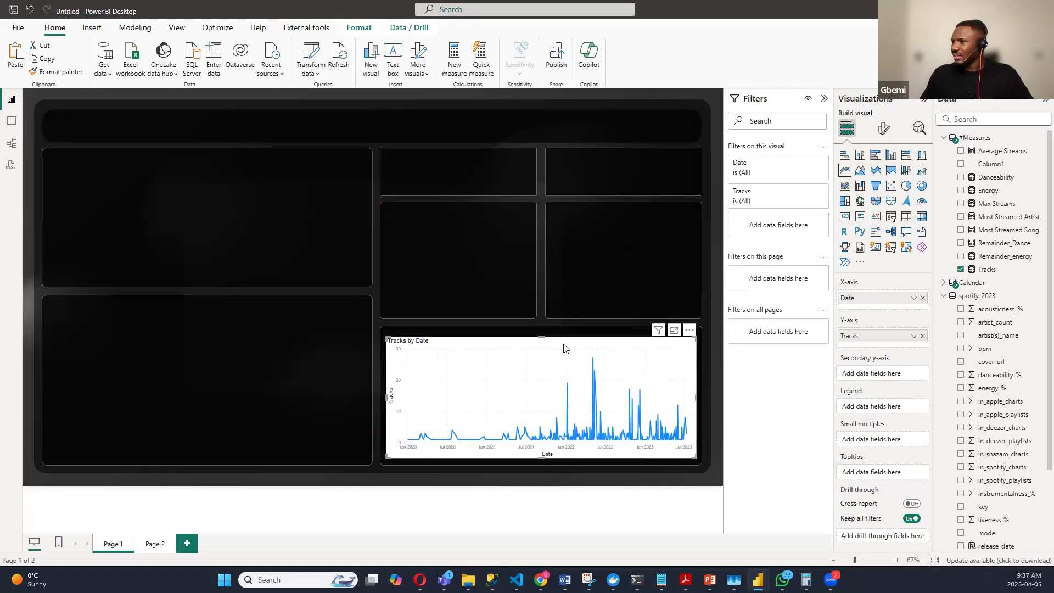
drag(541, 337, 541, 331)
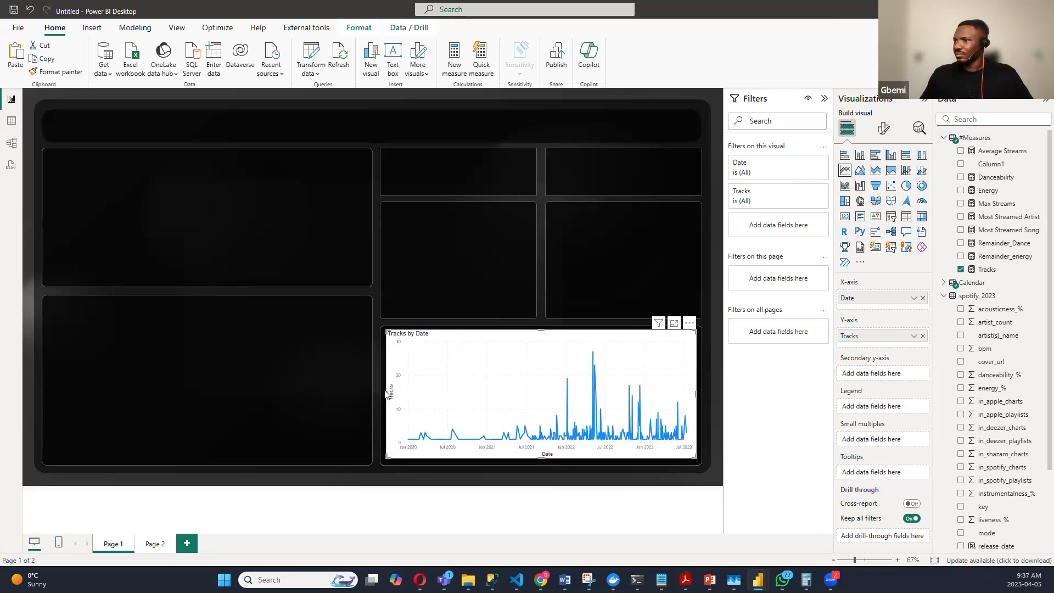
drag(387, 394, 385, 393)
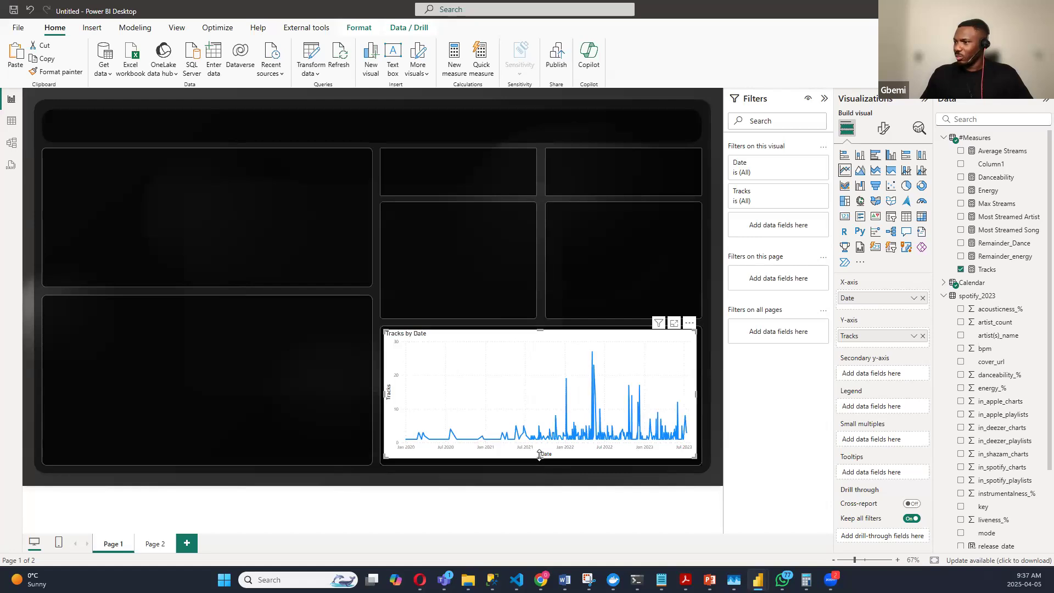
drag(541, 459, 540, 462)
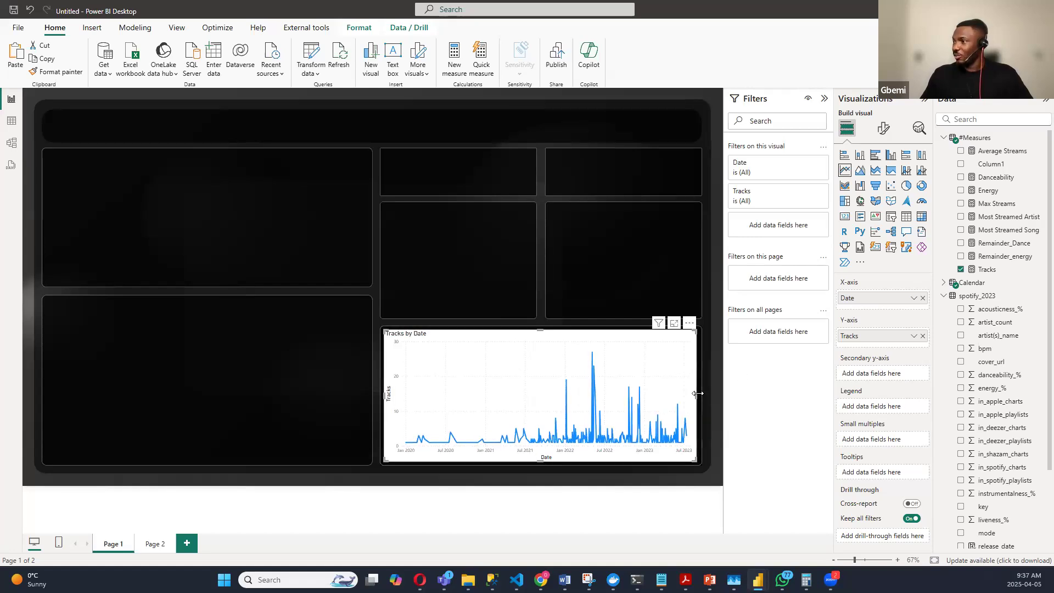
drag(701, 397, 703, 395)
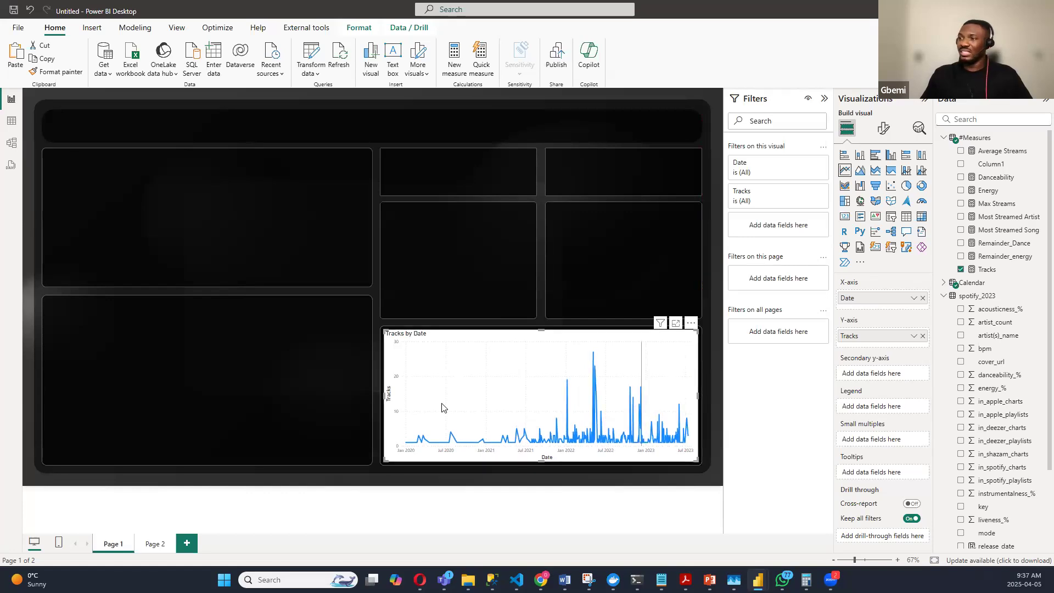
mouse_move(442, 405)
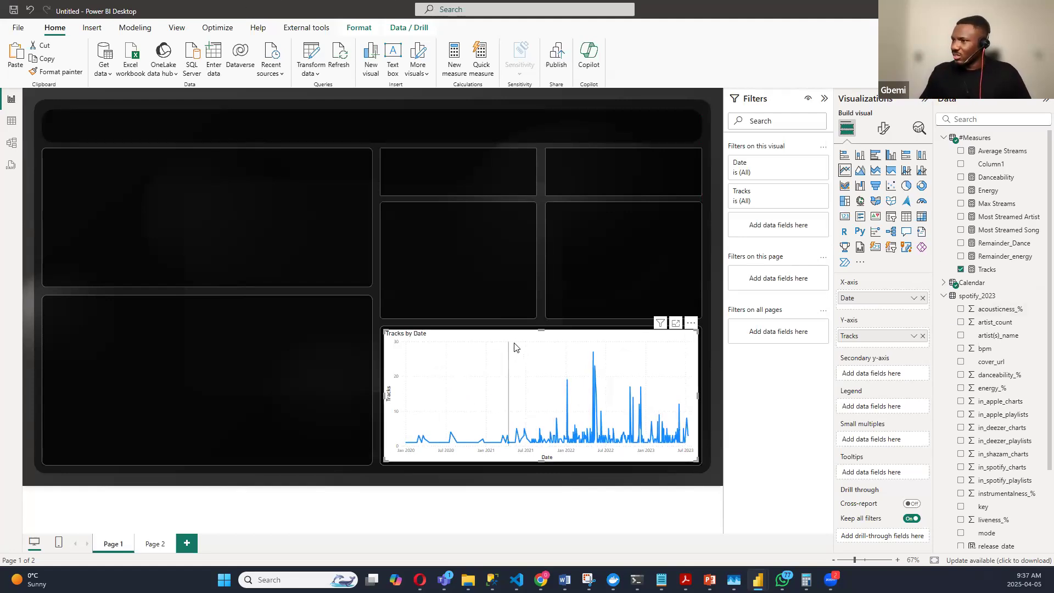
Step: Turn off the background in the Tracks by Date chart's effects settings
click(884, 130)
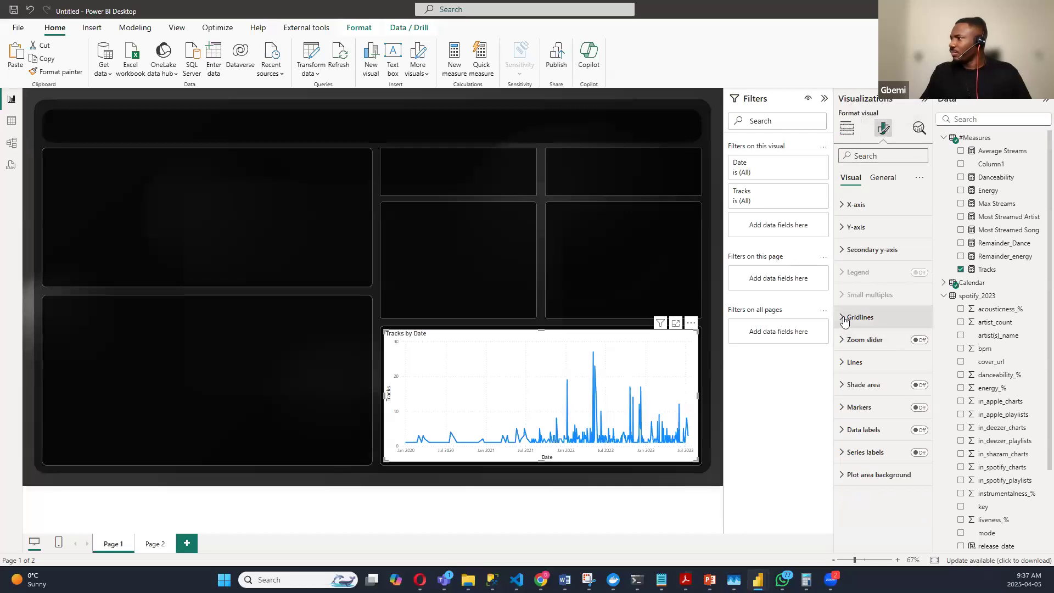
click(883, 179)
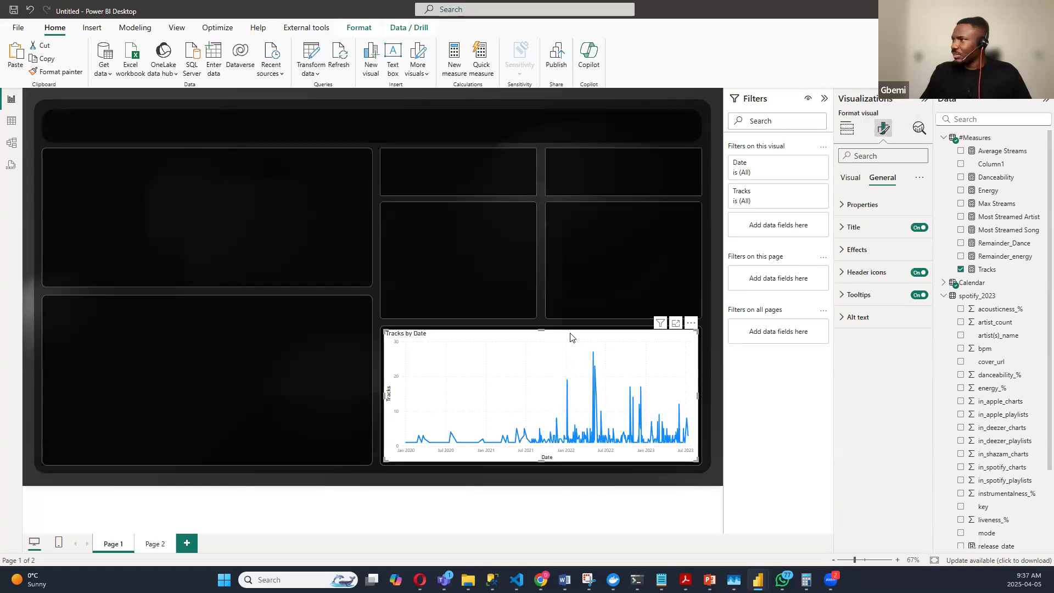
click(844, 251)
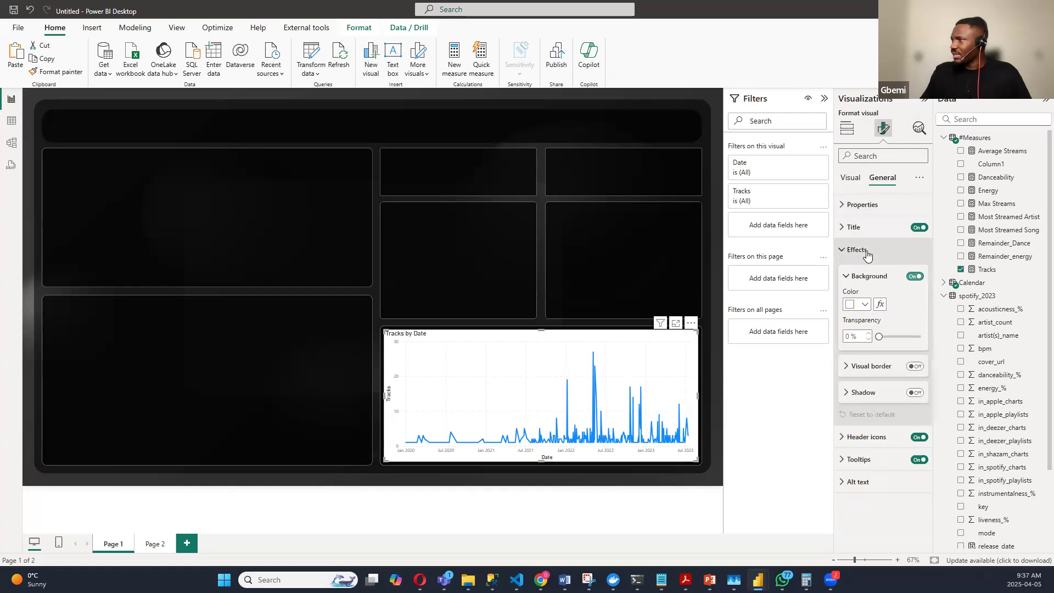
click(916, 277)
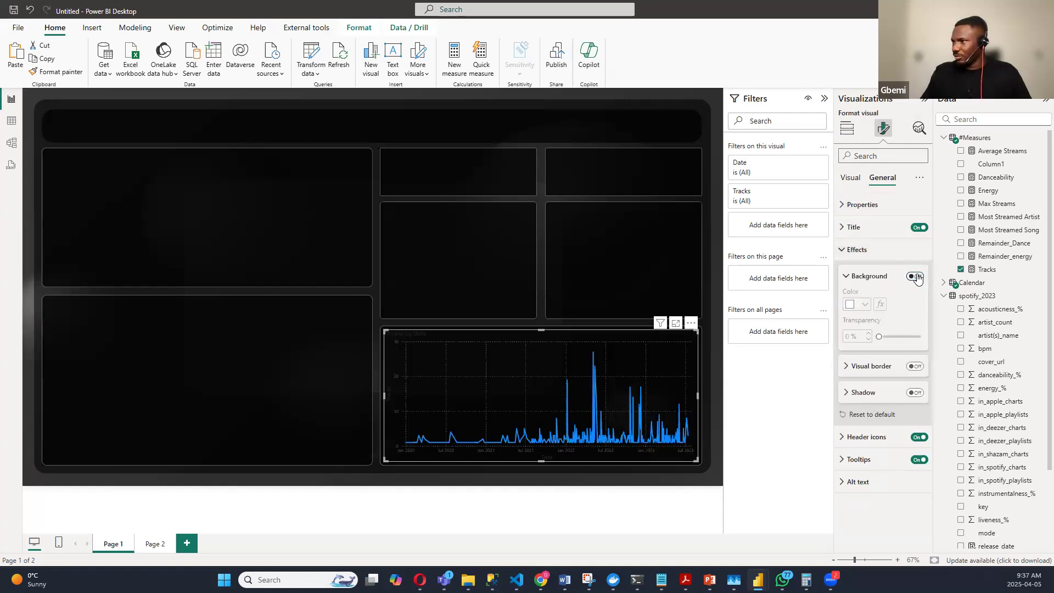
click(848, 277)
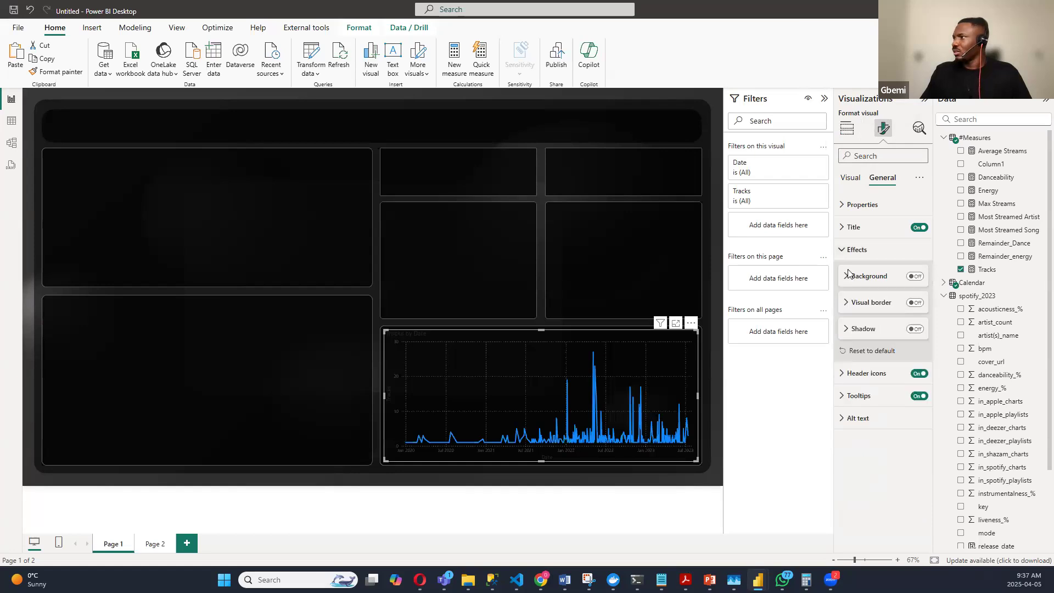
Step: Change the line chart's title to "Tracks by Release Date" and set its text color to white
click(841, 228)
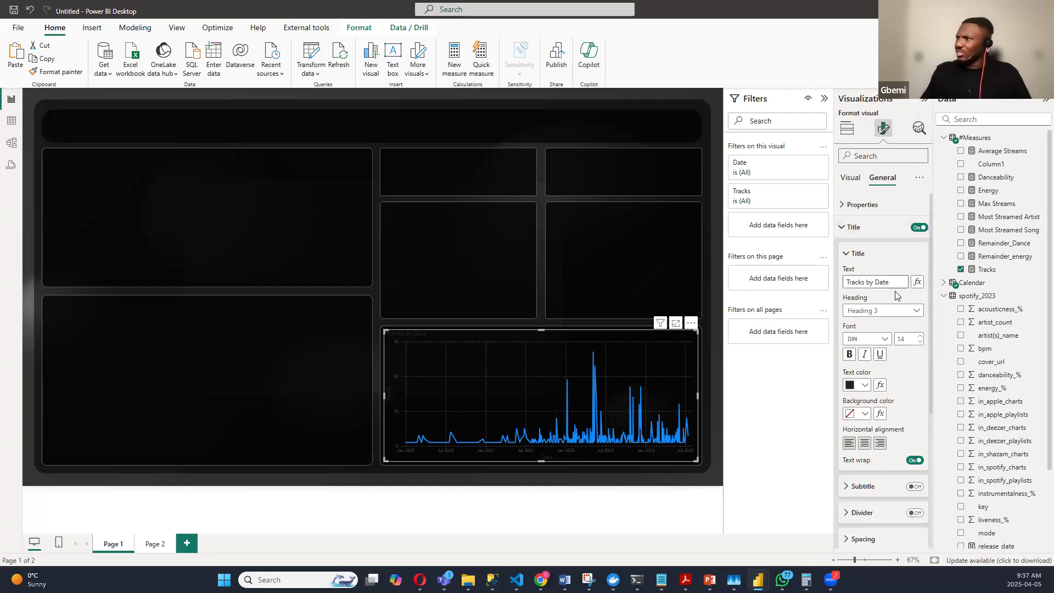
click(876, 282)
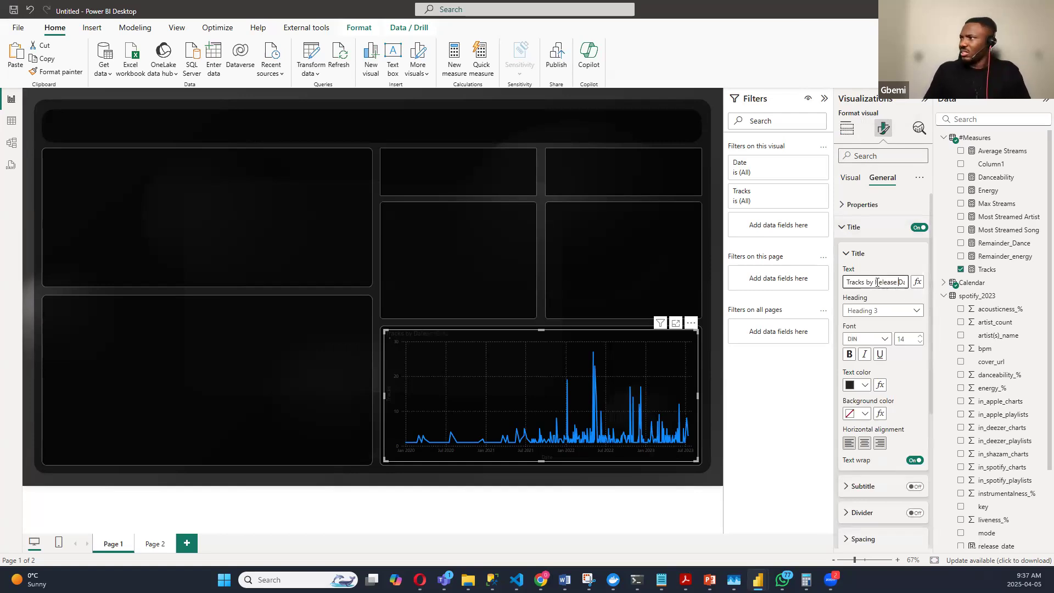
click(865, 385)
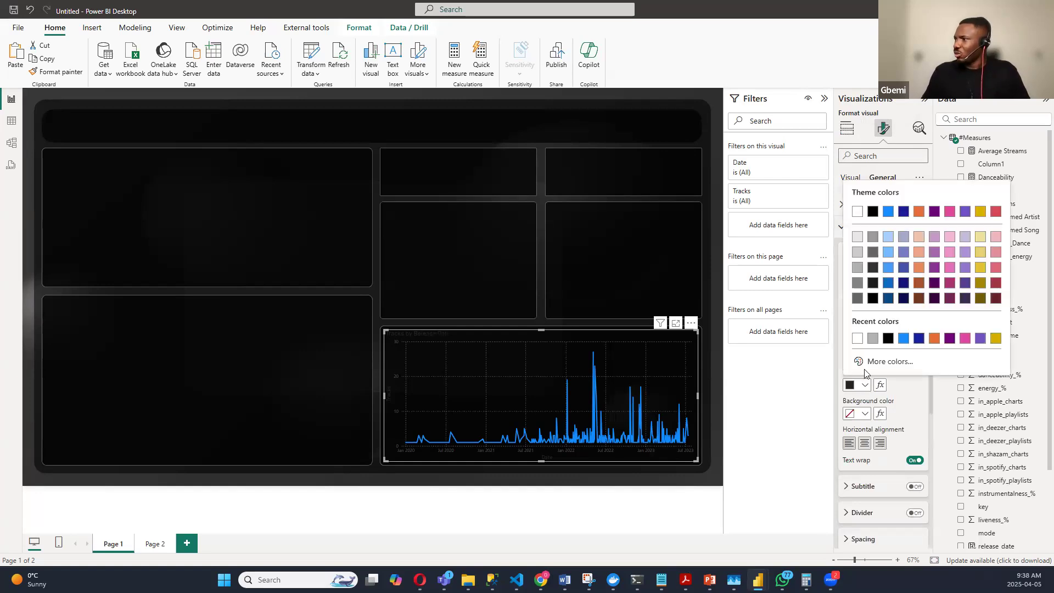
click(859, 338)
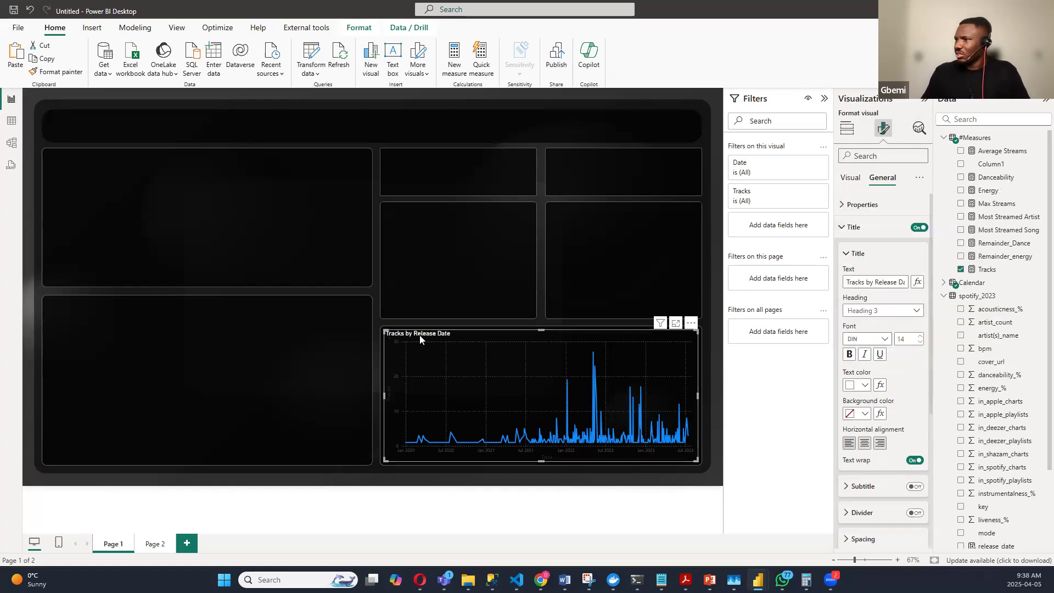
click(847, 255)
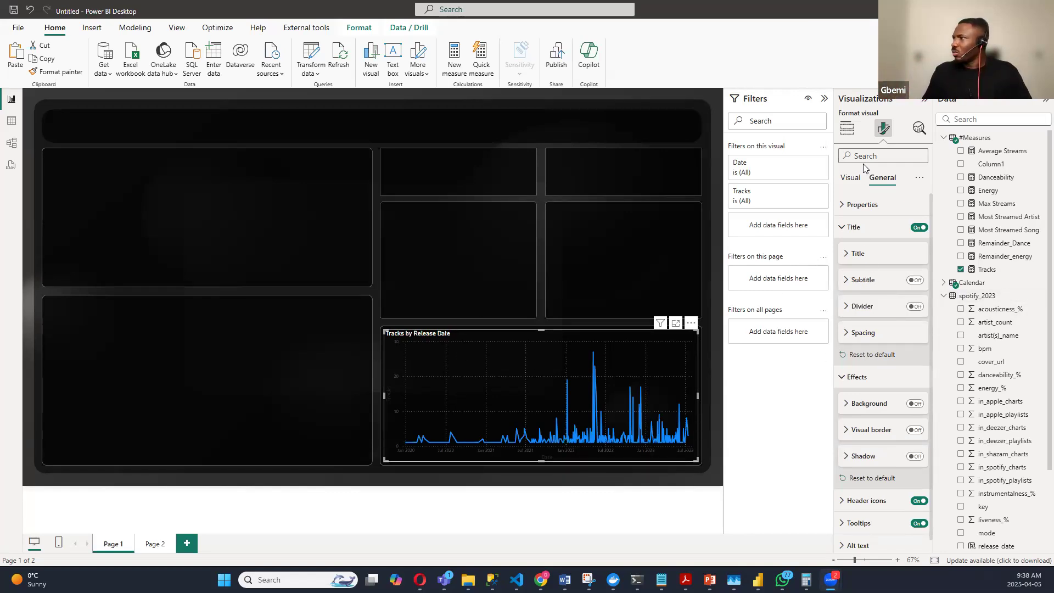
Step: Turn off the line chart's vertical gridlines and keep its horizontal gridlines on
click(850, 178)
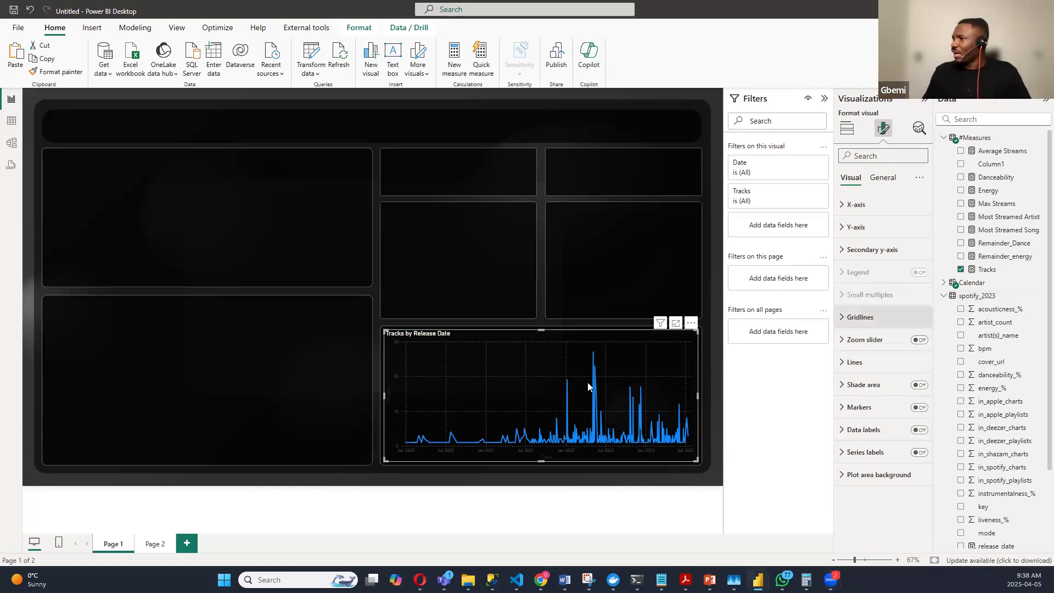
click(845, 318)
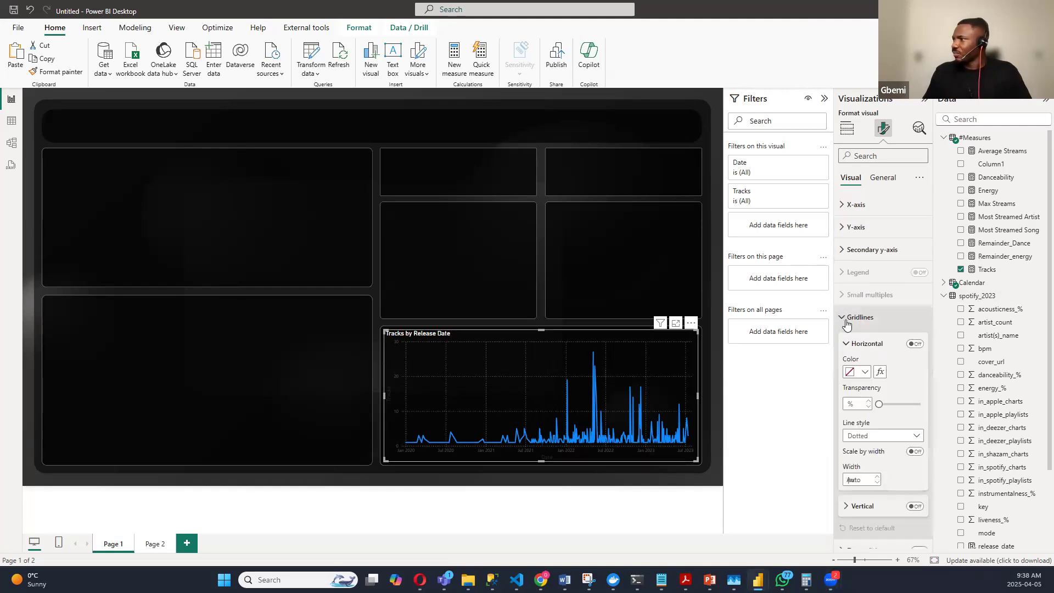
scroll(915, 455, down, 1)
click(915, 452)
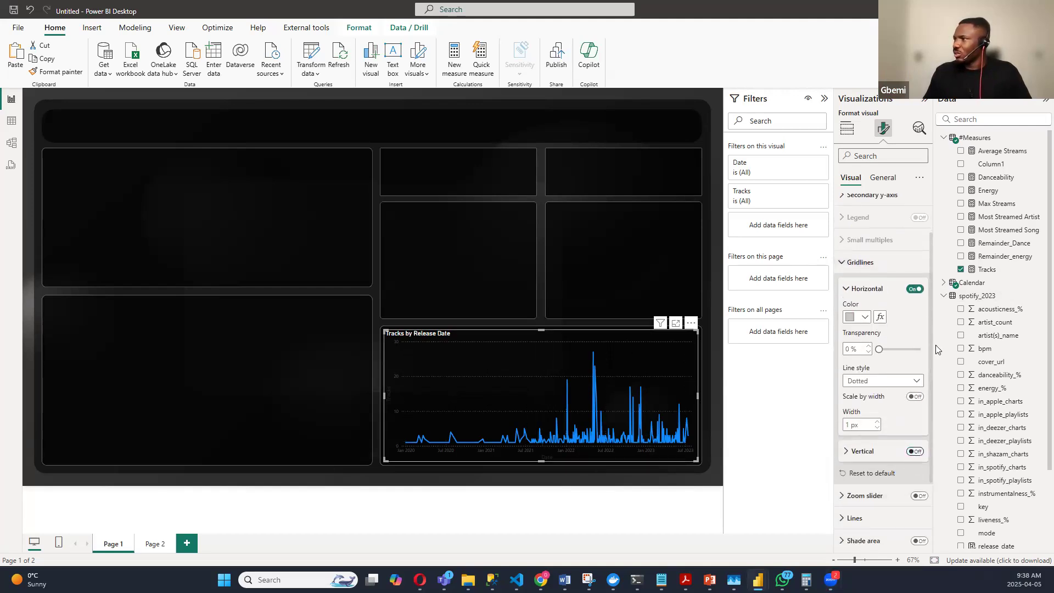
click(916, 289)
click(914, 290)
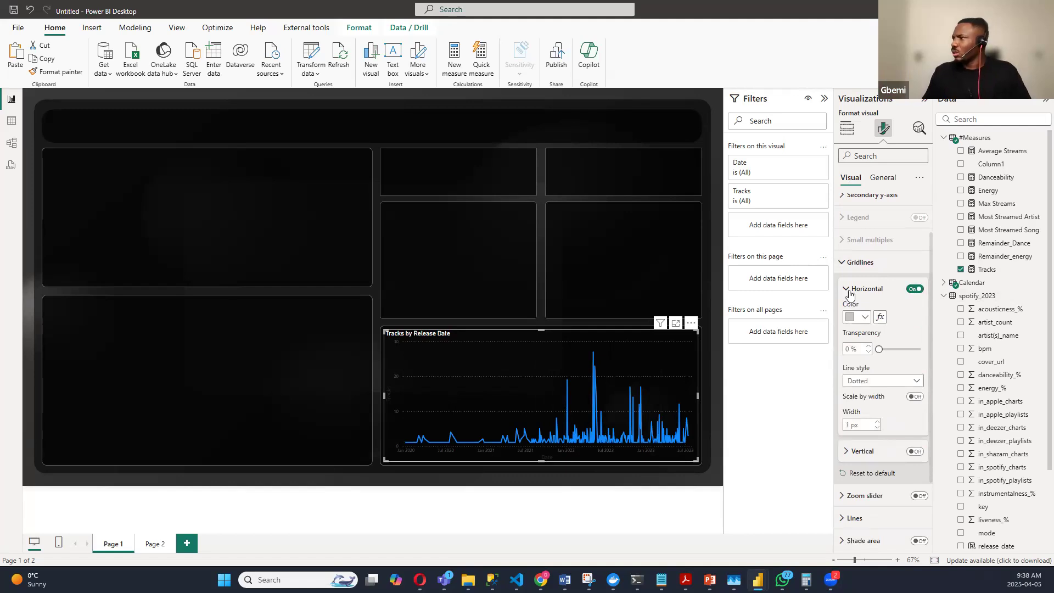
click(846, 264)
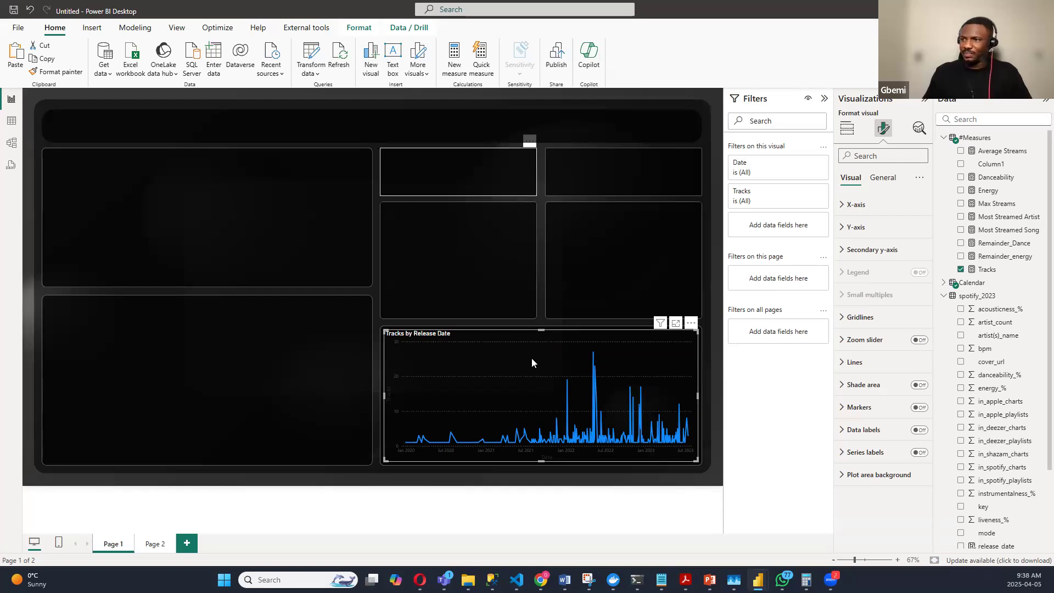
Step: Switch to the Opera browser, search the web for "spotify color pallete" and open the Color Hex Spotify Player Color Palette result
mouse_move(420, 579)
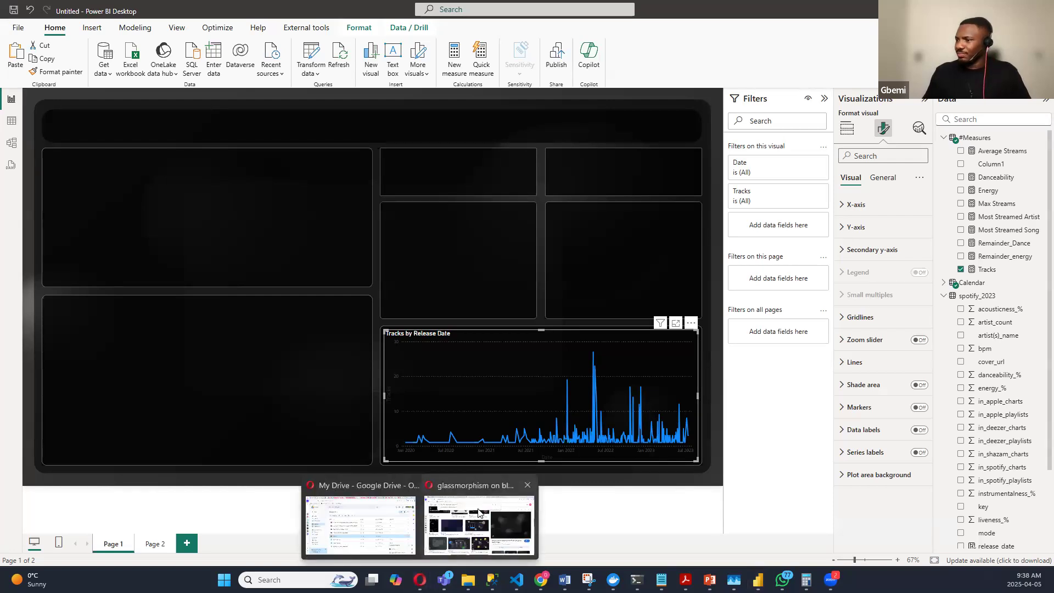
click(483, 508)
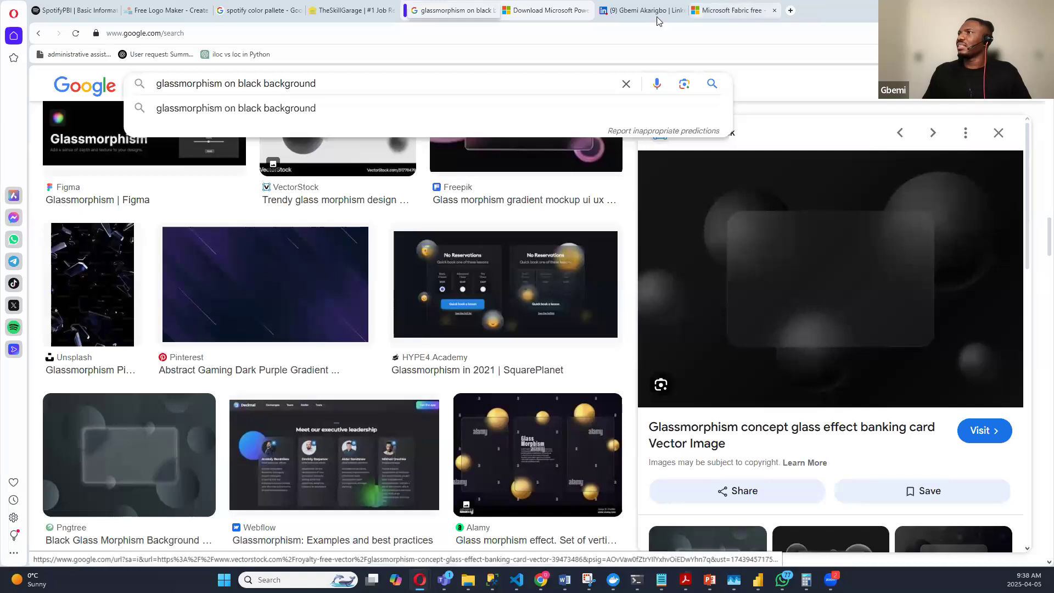
click(741, 11)
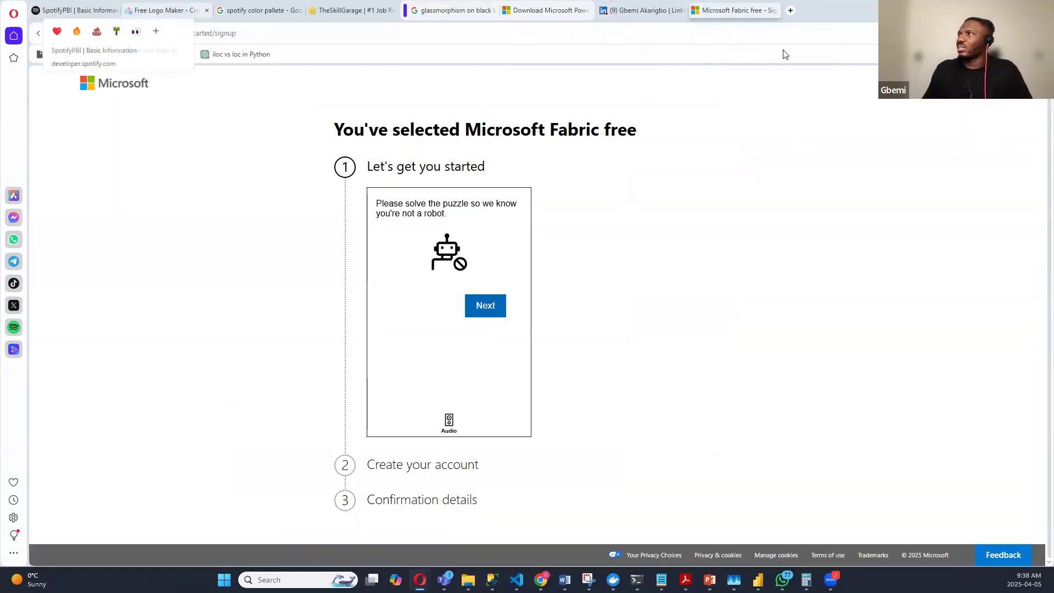
key(ctrl+t)
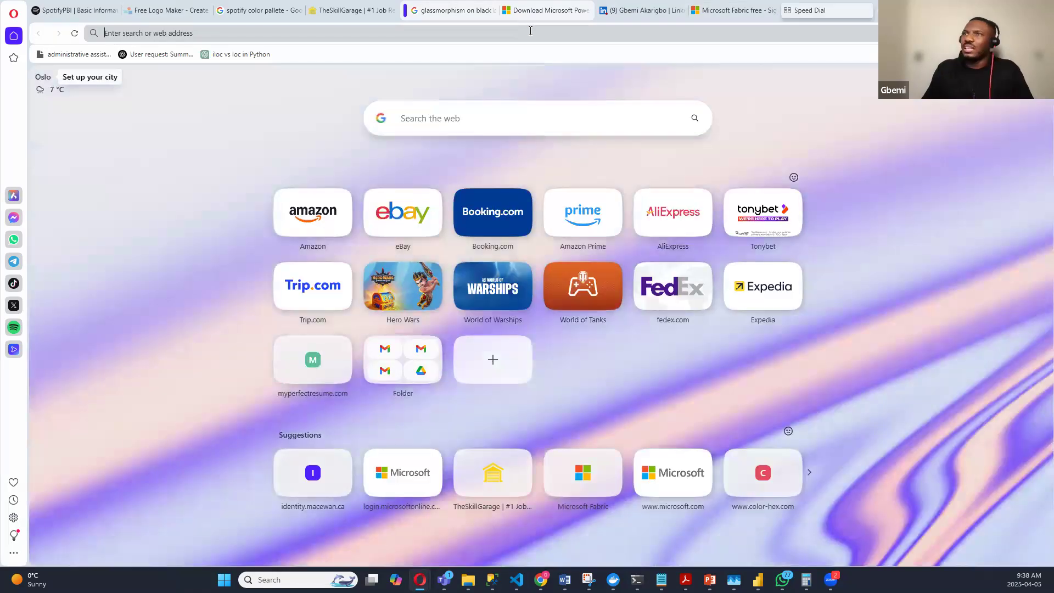
text(spotify color pallete)
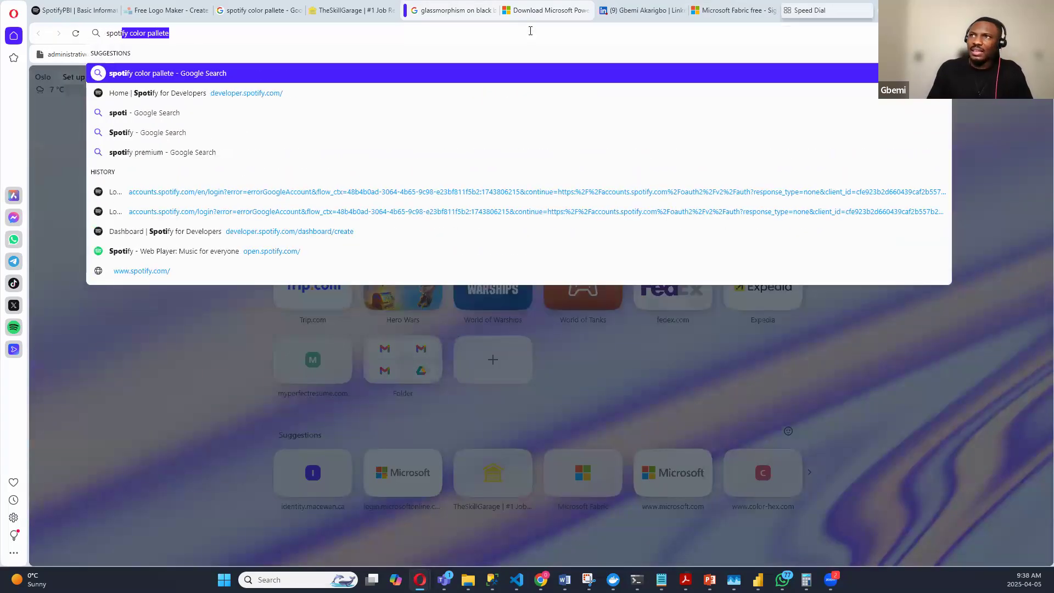
key(Return)
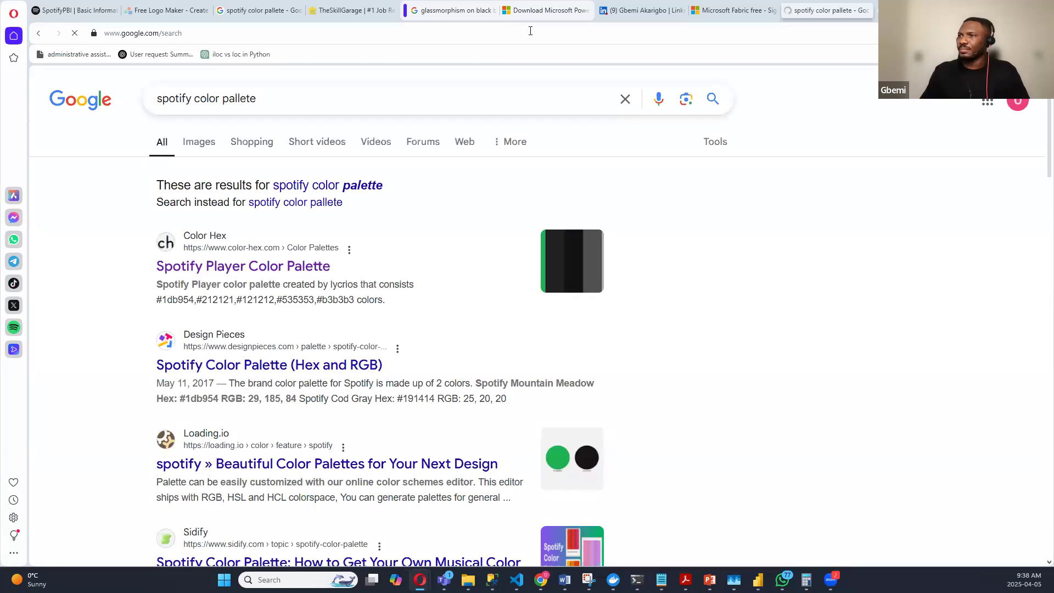
click(220, 266)
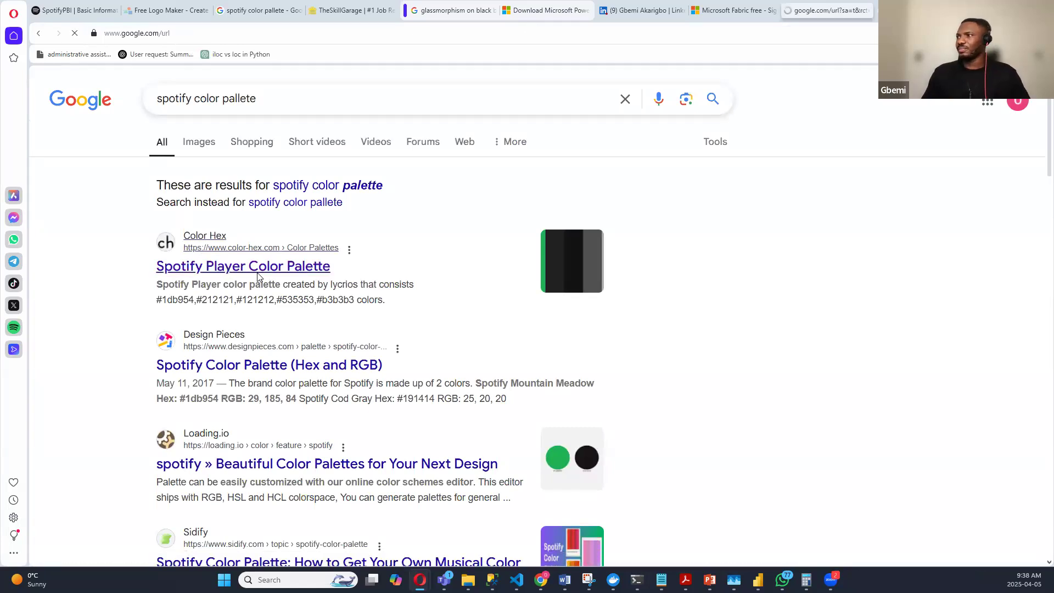
Step: Select the green hex code #1db954 in the palette's color table
scroll(597, 251, down, 2)
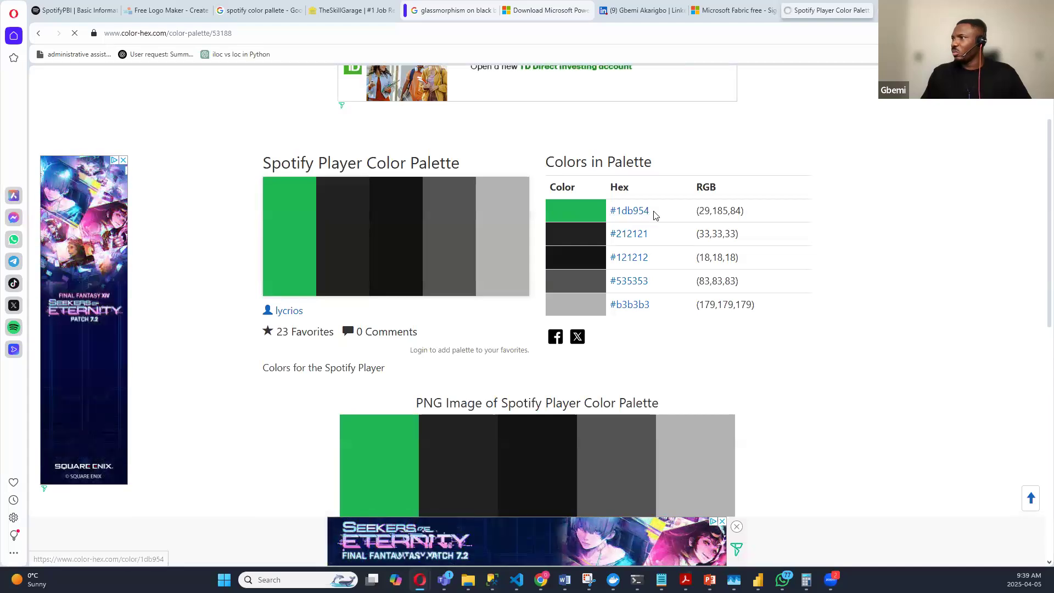
drag(651, 212, 610, 217)
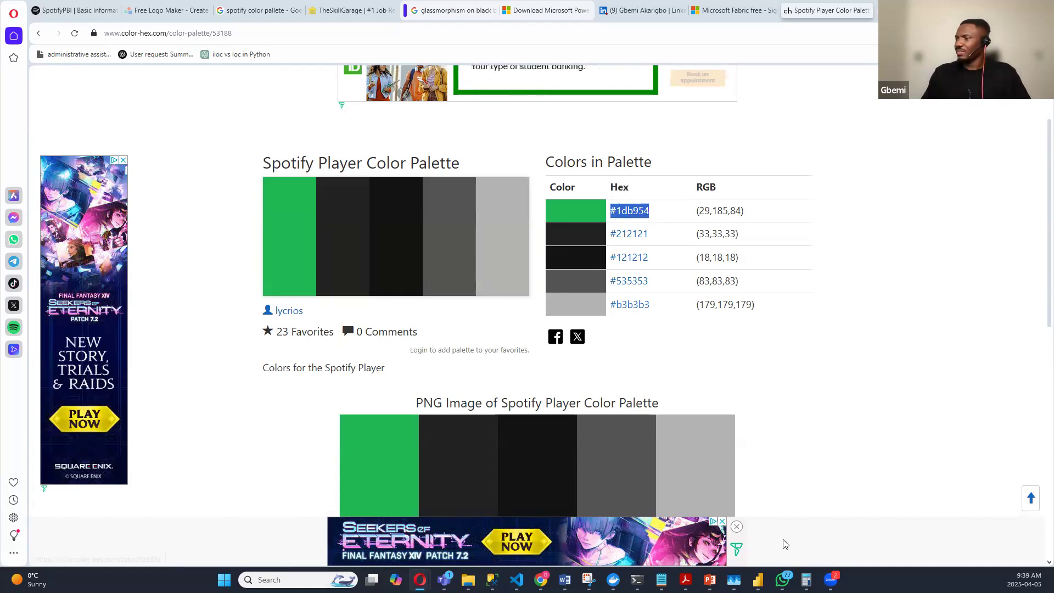
mouse_move(758, 580)
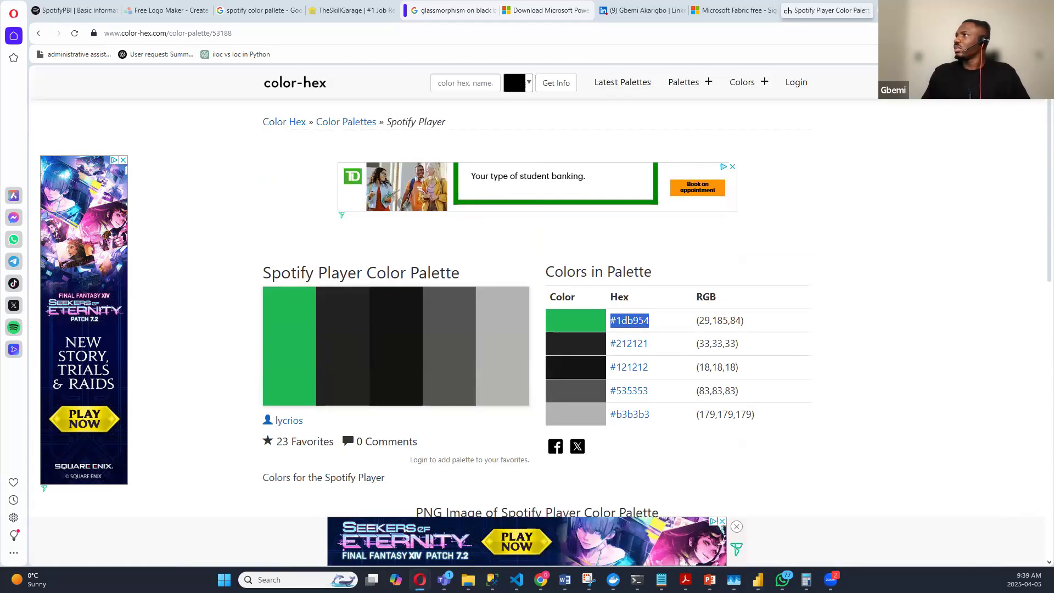
Step: Search the web for "Spotify logo" in a new browser tab
key(ctrl+t)
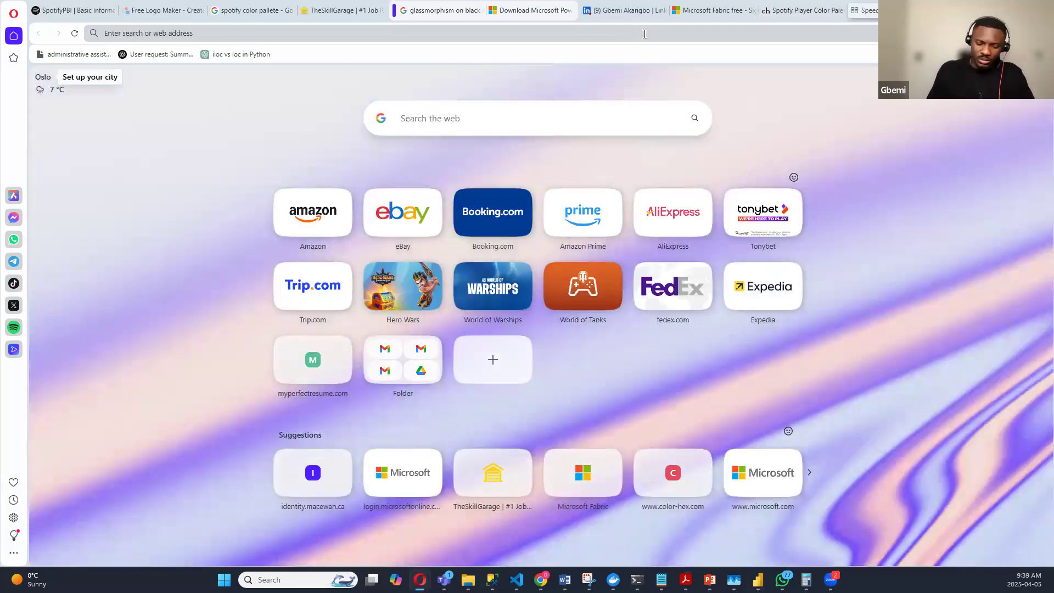
text(Spoti)
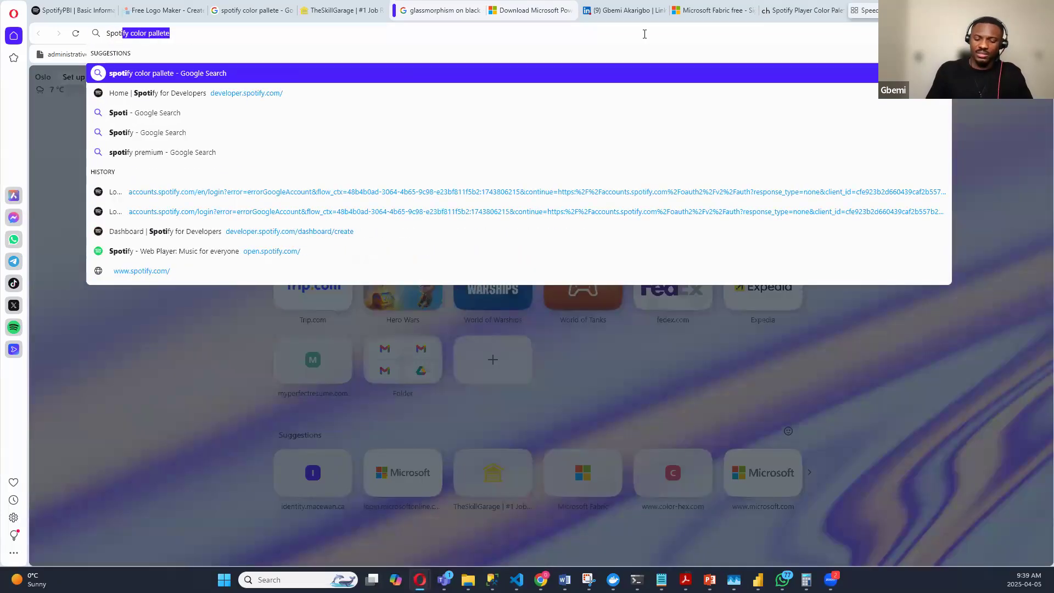
text(fy logo)
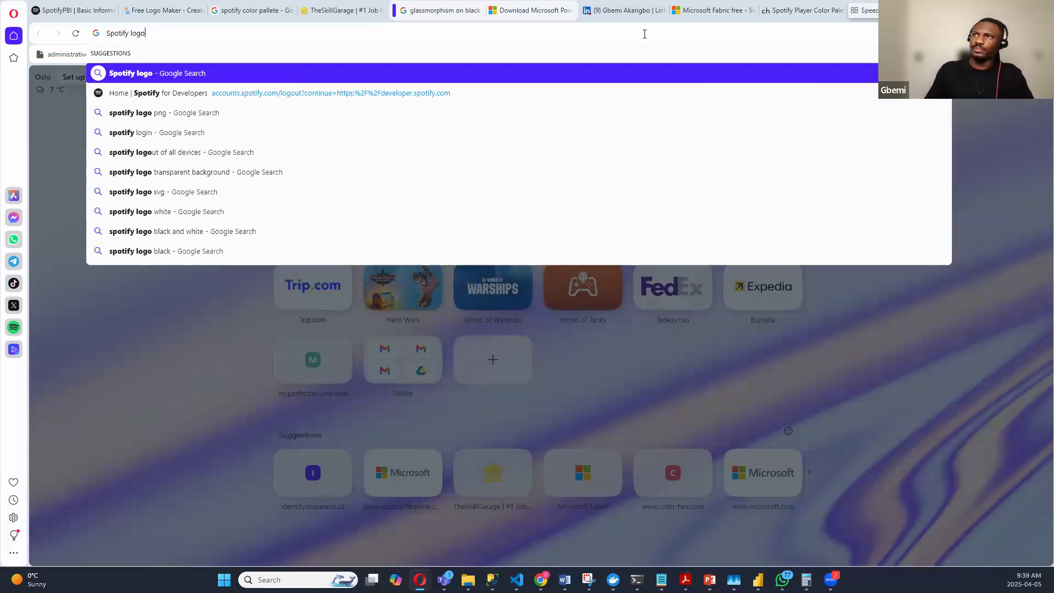
key(Return)
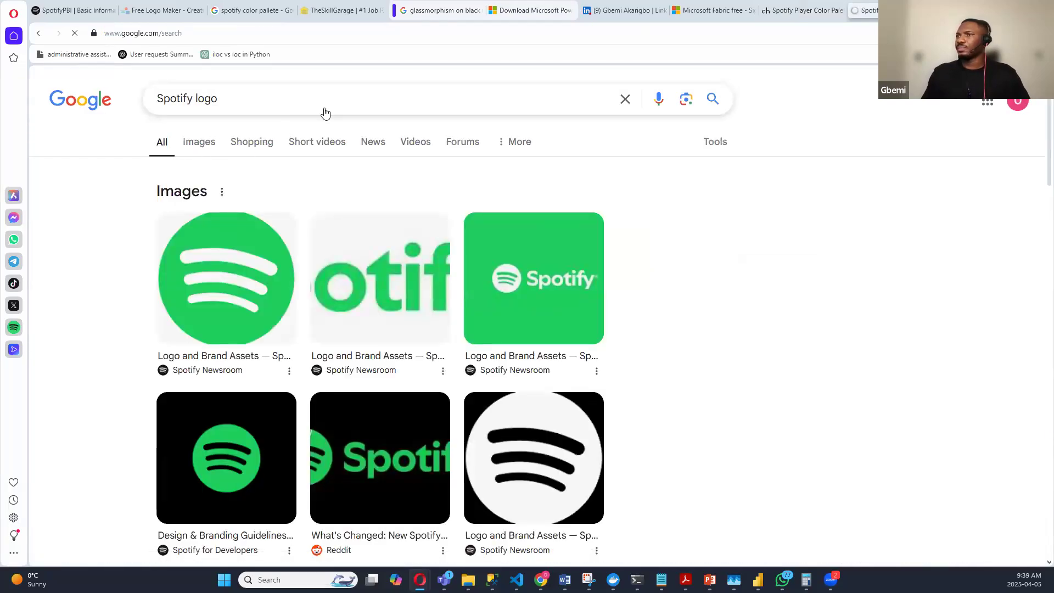
Step: Browse the Spotify logo image results and open the World Branding Forum preview of the green logo on black
scroll(692, 288, down, 3)
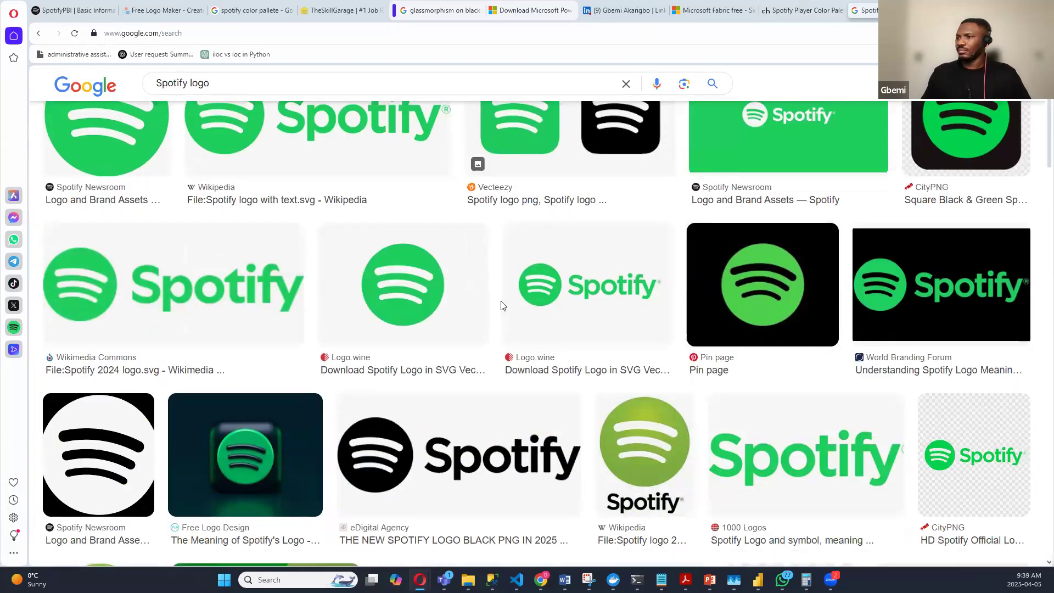
scroll(505, 332, up, 1)
scroll(509, 331, down, 2)
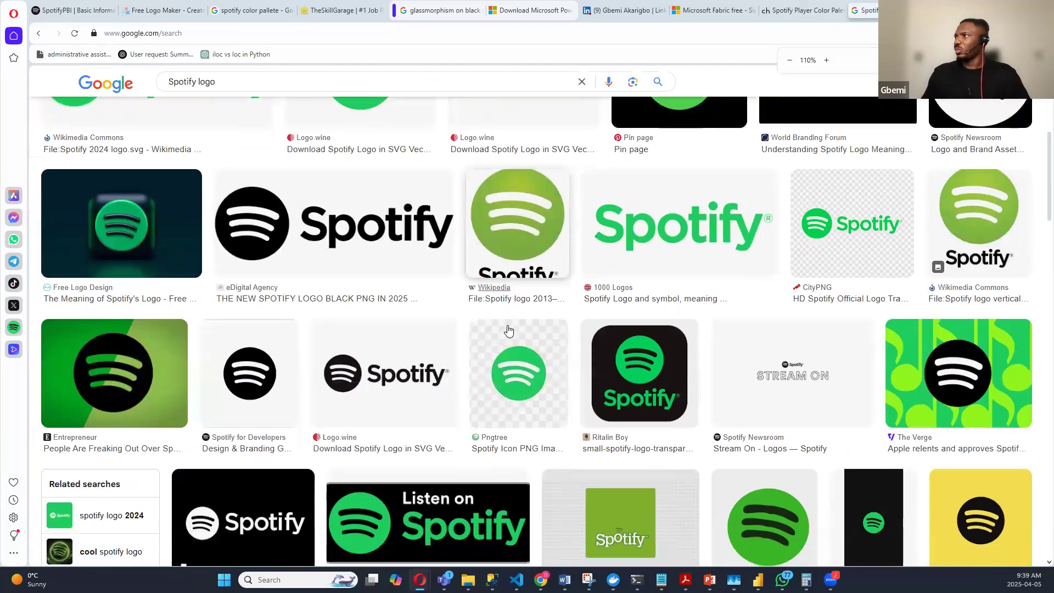
scroll(510, 331, up, 2)
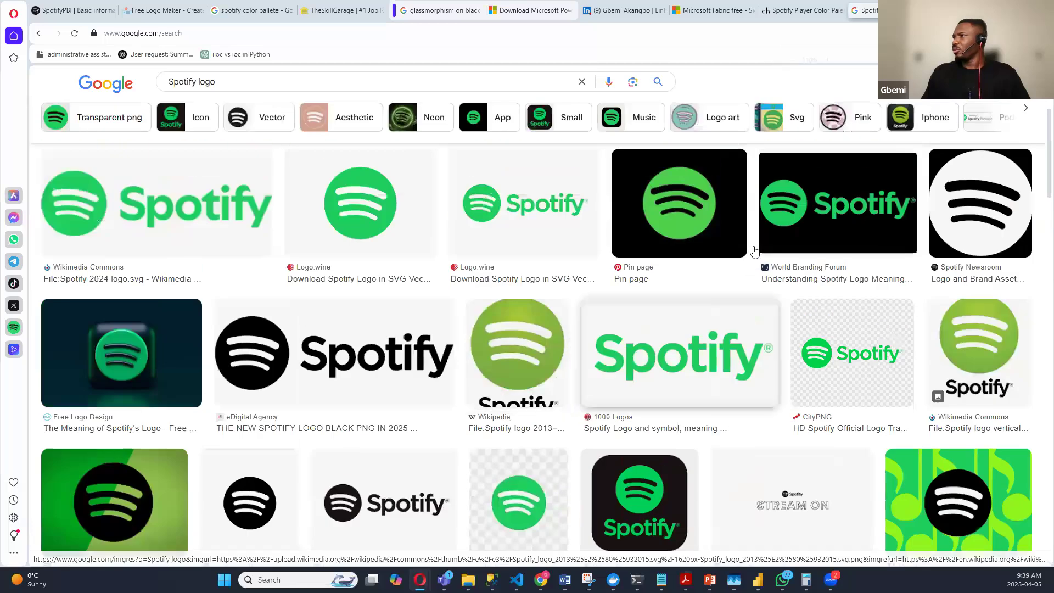
click(824, 213)
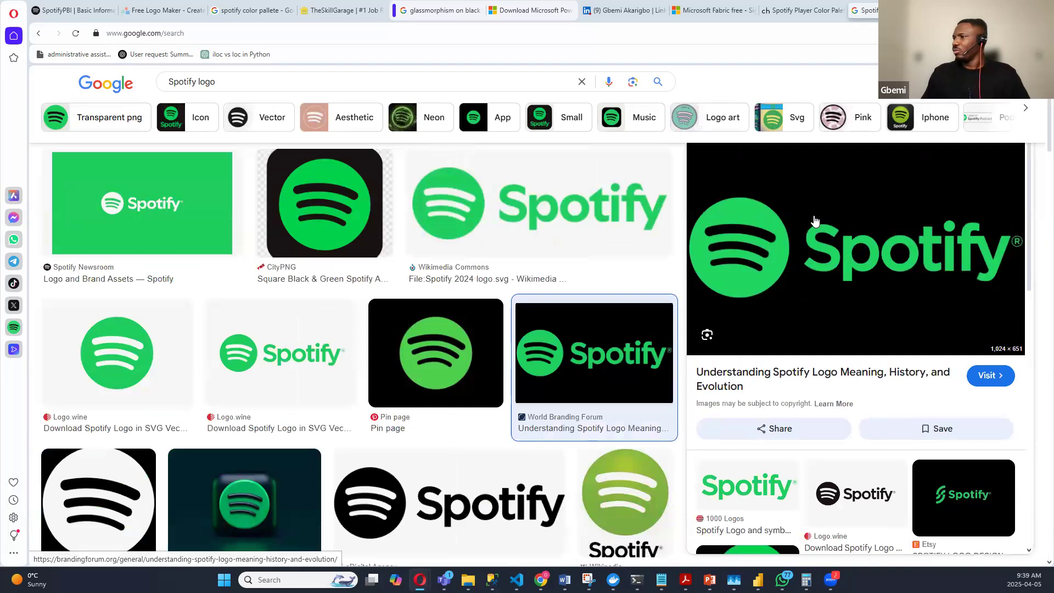
right_click(814, 225)
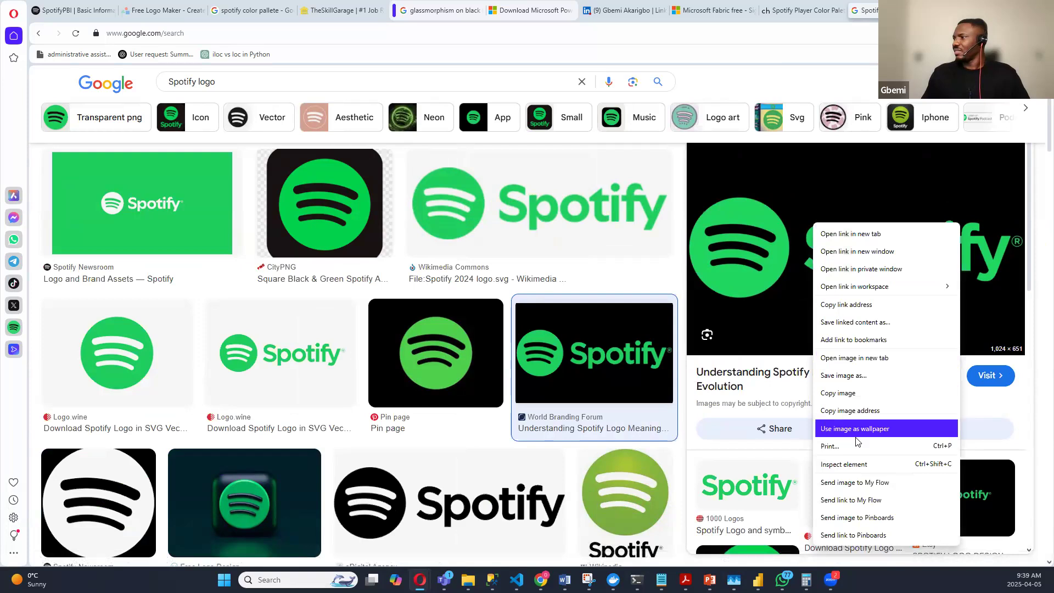
click(859, 379)
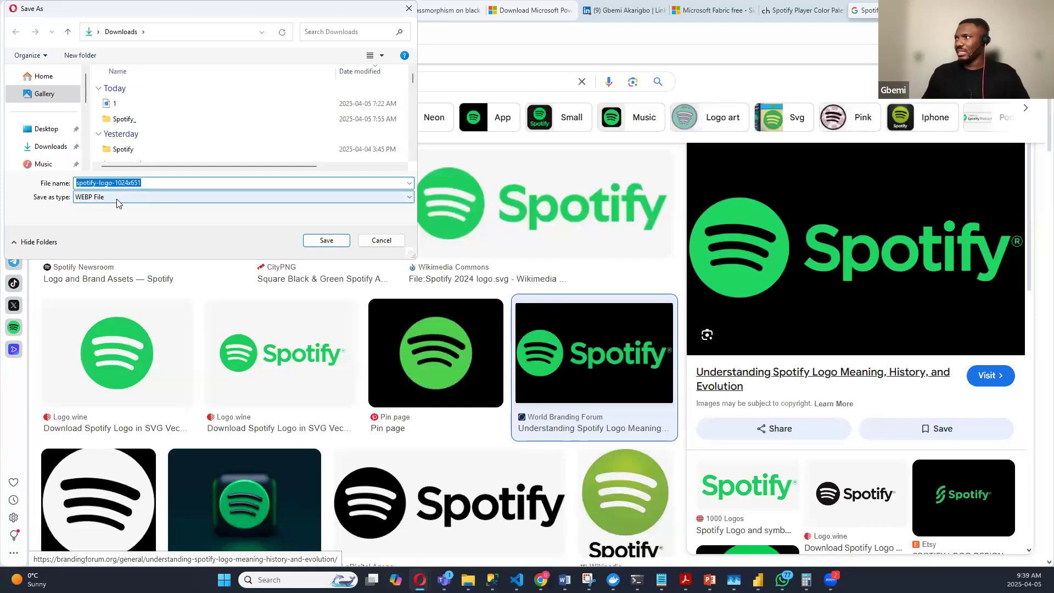
click(384, 240)
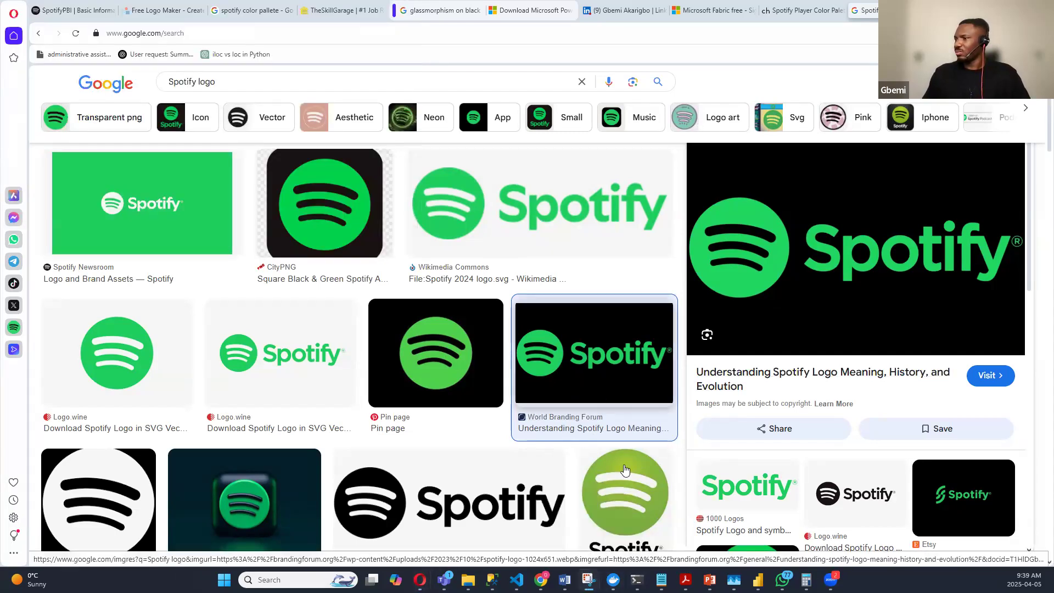
Step: Try to capture the enlarged Spotify logo preview as a rectangular screen snip
click(589, 579)
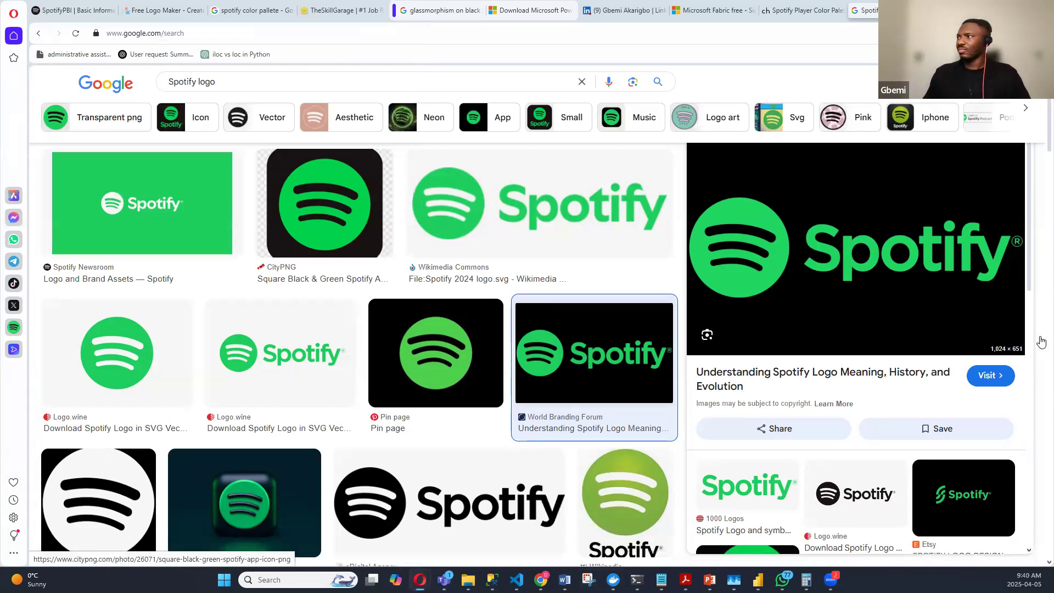
key(super+shift+s)
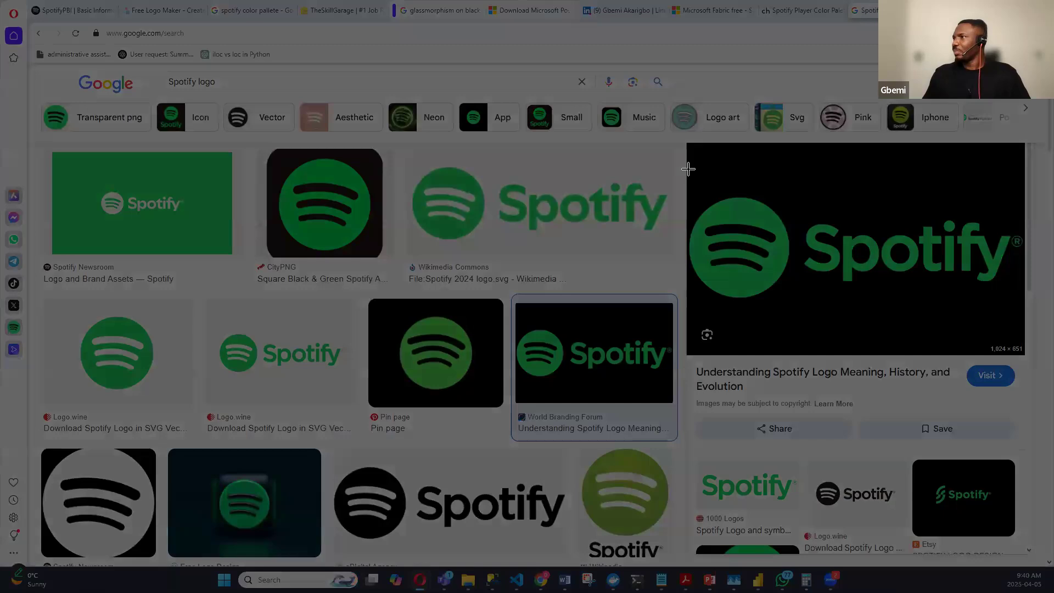
drag(687, 169, 1024, 312)
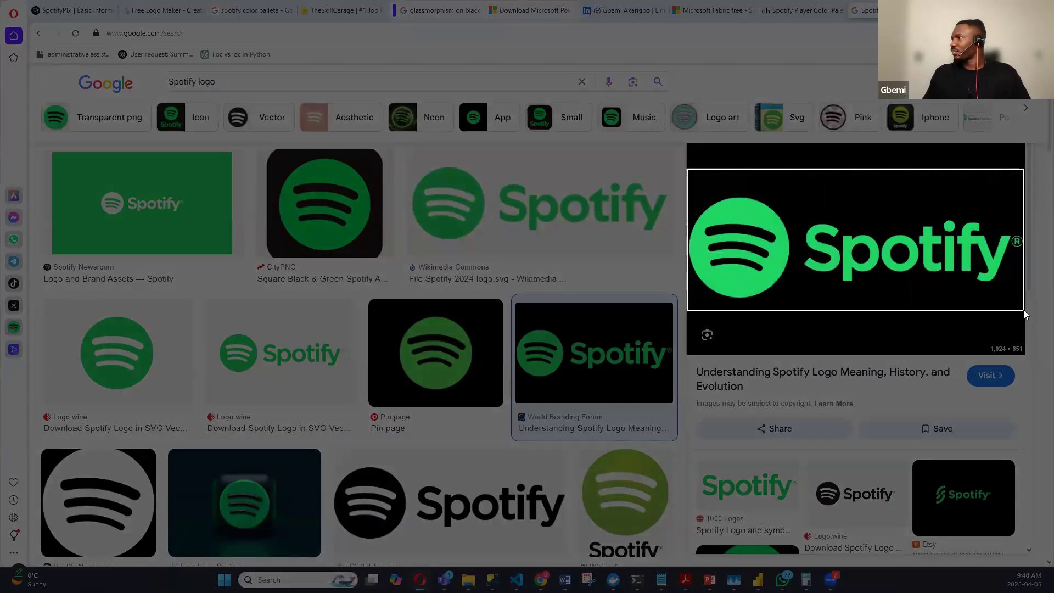
drag(1024, 311, 1025, 314)
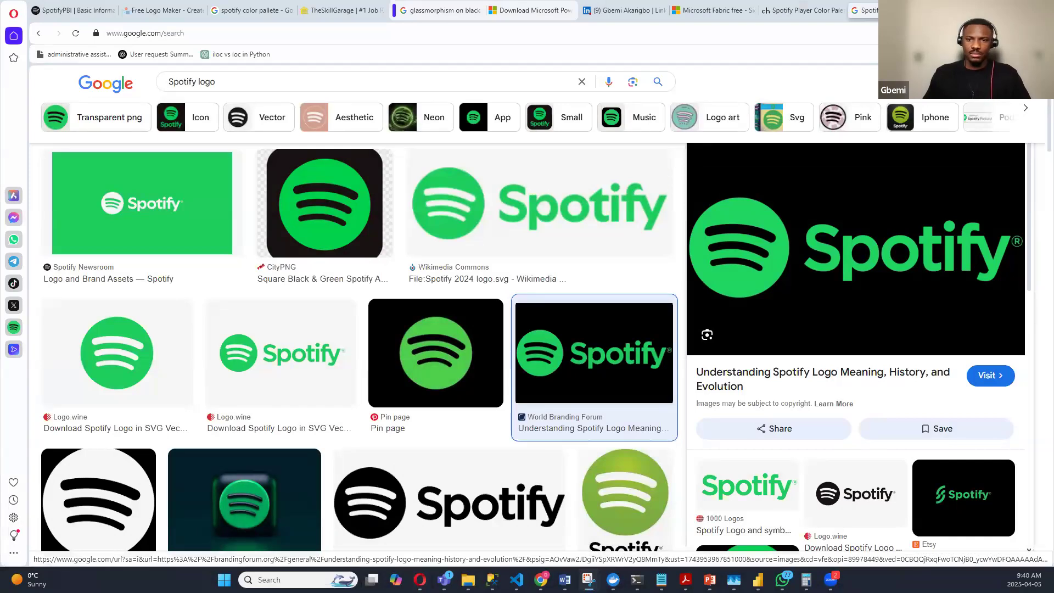
click(978, 8)
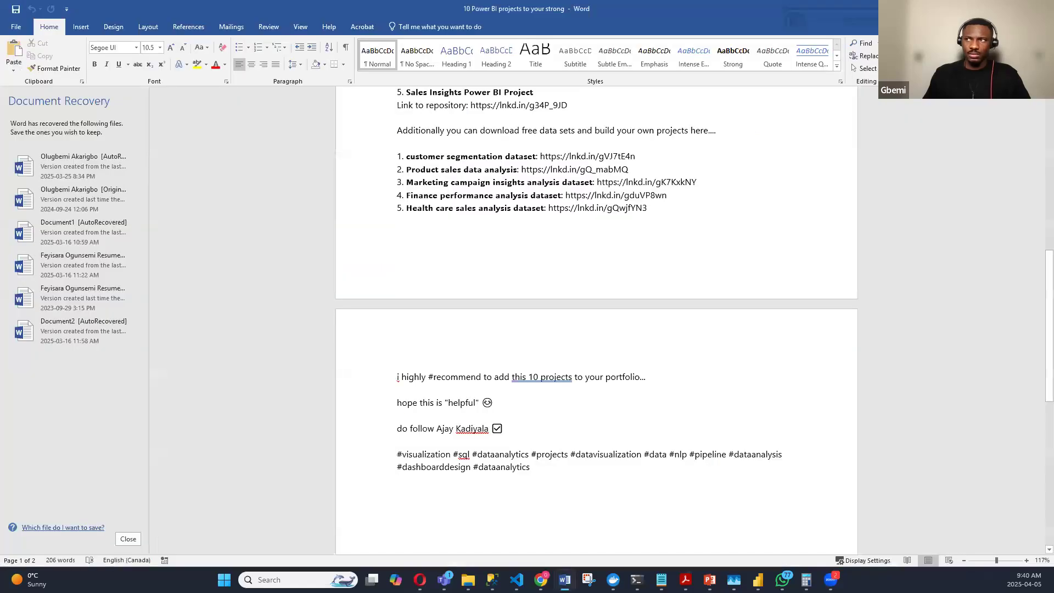
key(alt+Tab)
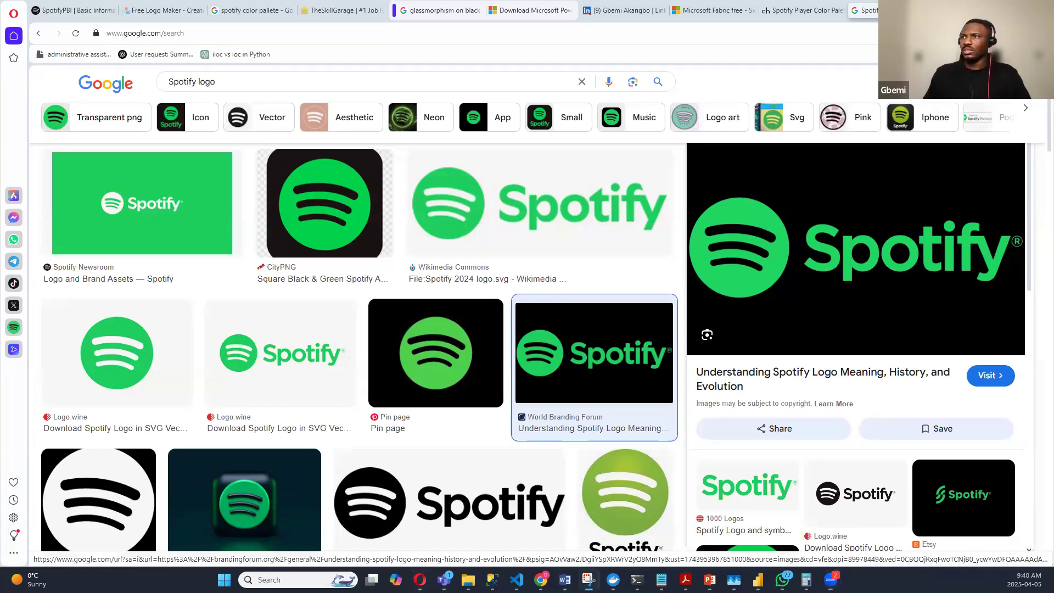
Step: Snip the enlarged green-on-black Spotify logo with Snipping Tool and save it as a JPG in the Spotify_ folder under Downloads
click(303, 157)
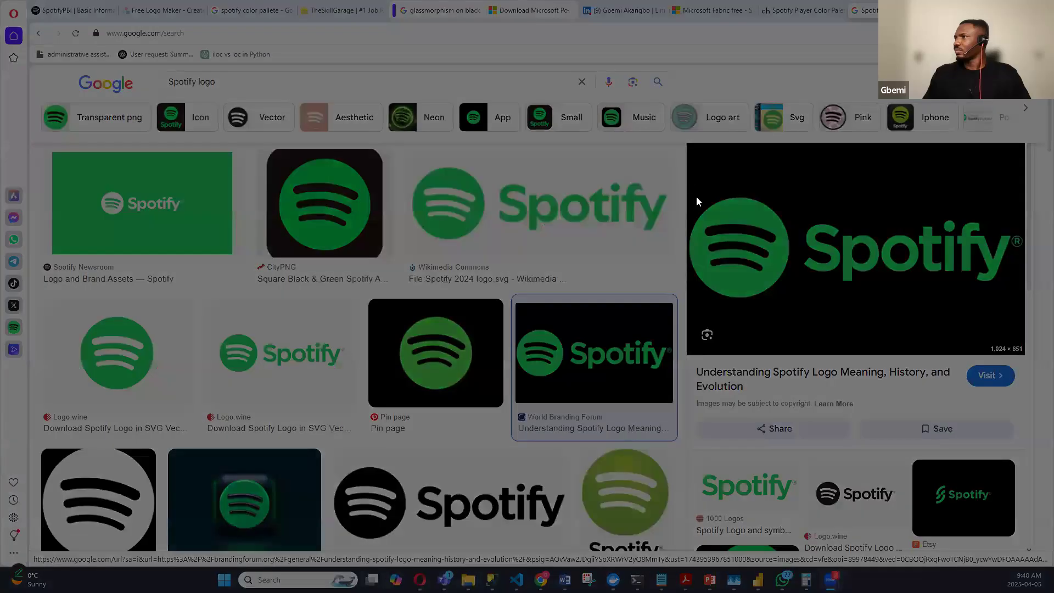
drag(688, 176, 1023, 311)
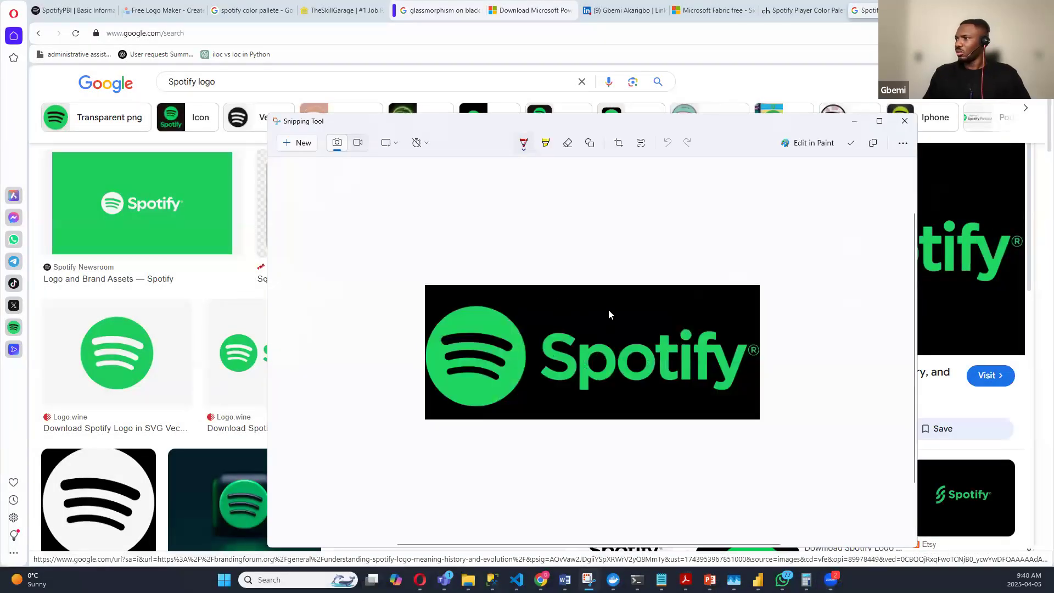
right_click(609, 310)
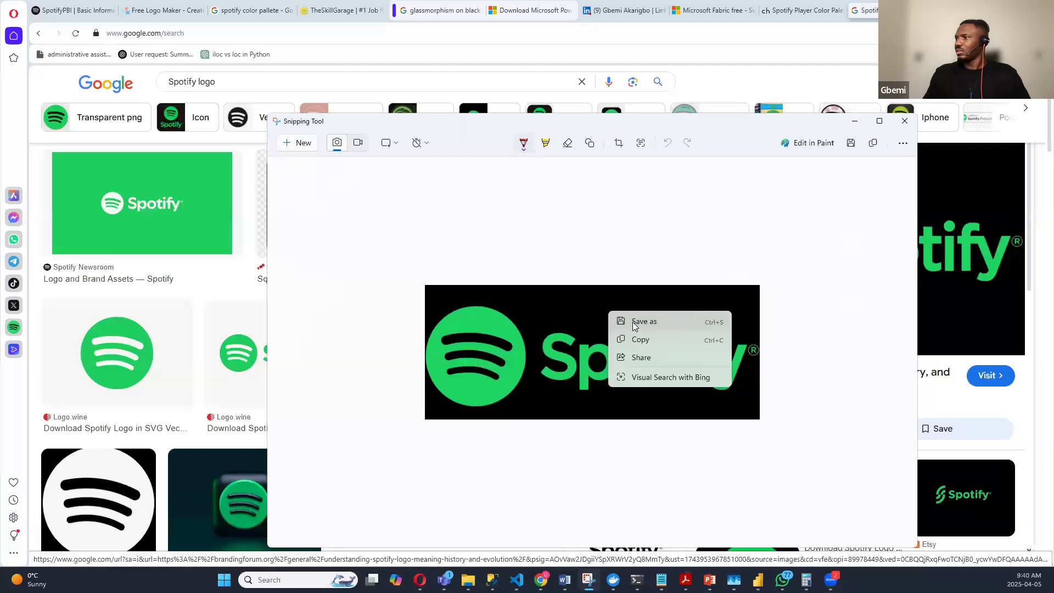
click(637, 323)
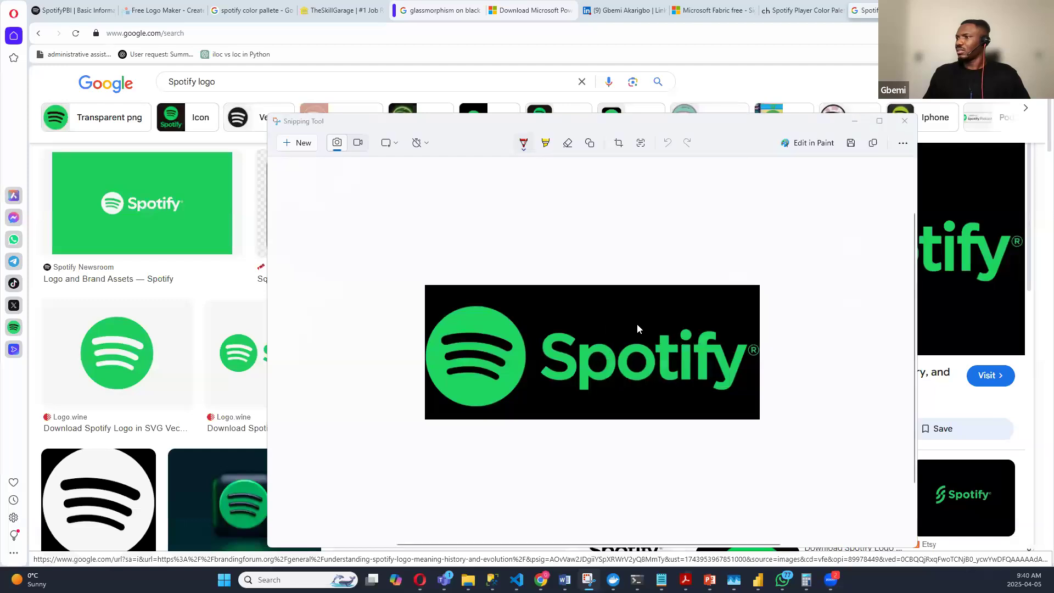
click(344, 276)
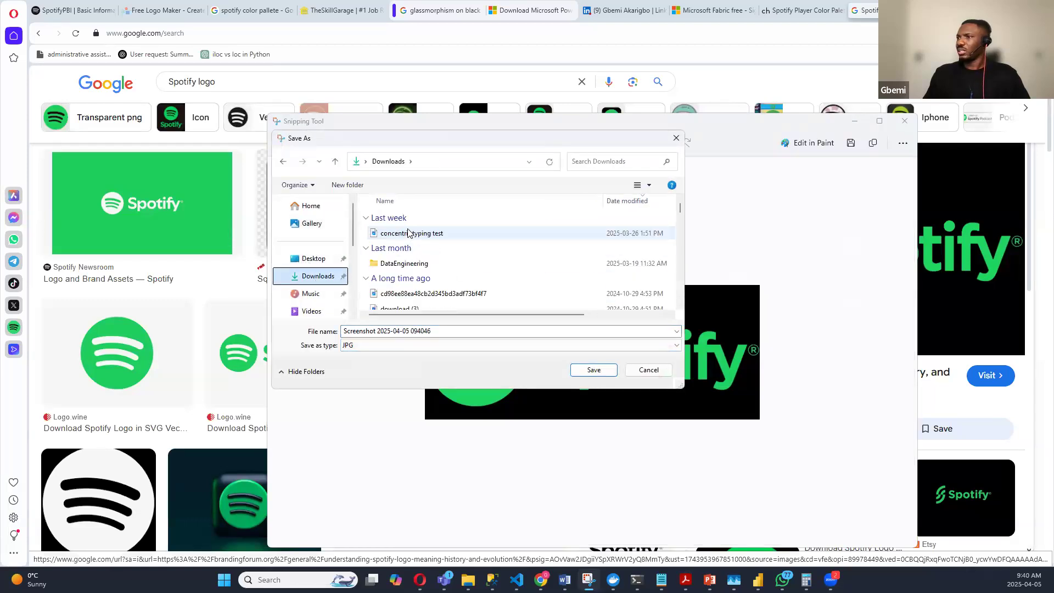
double_click(398, 233)
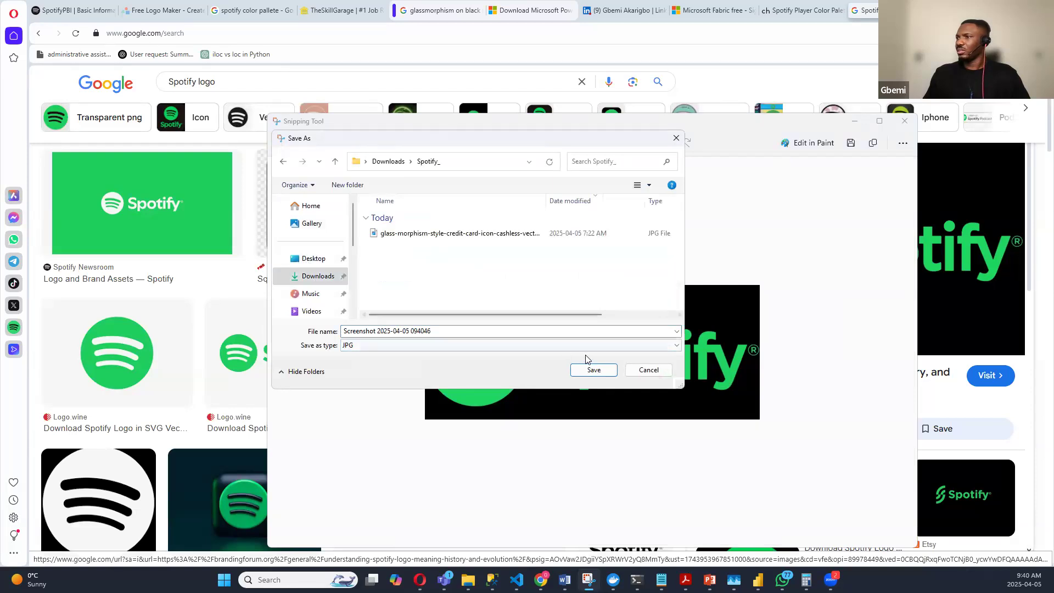
click(595, 371)
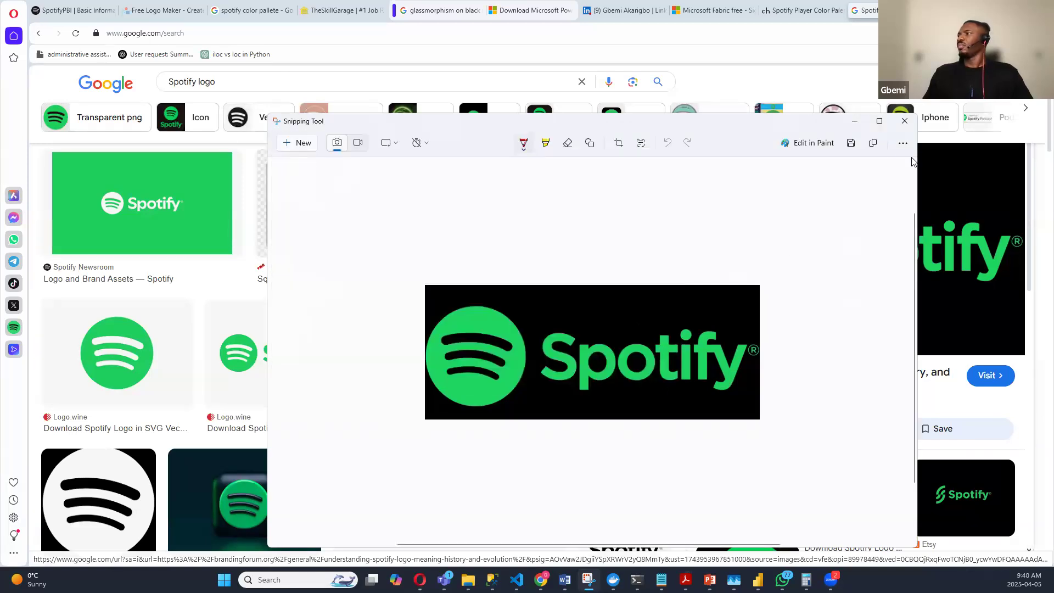
click(855, 121)
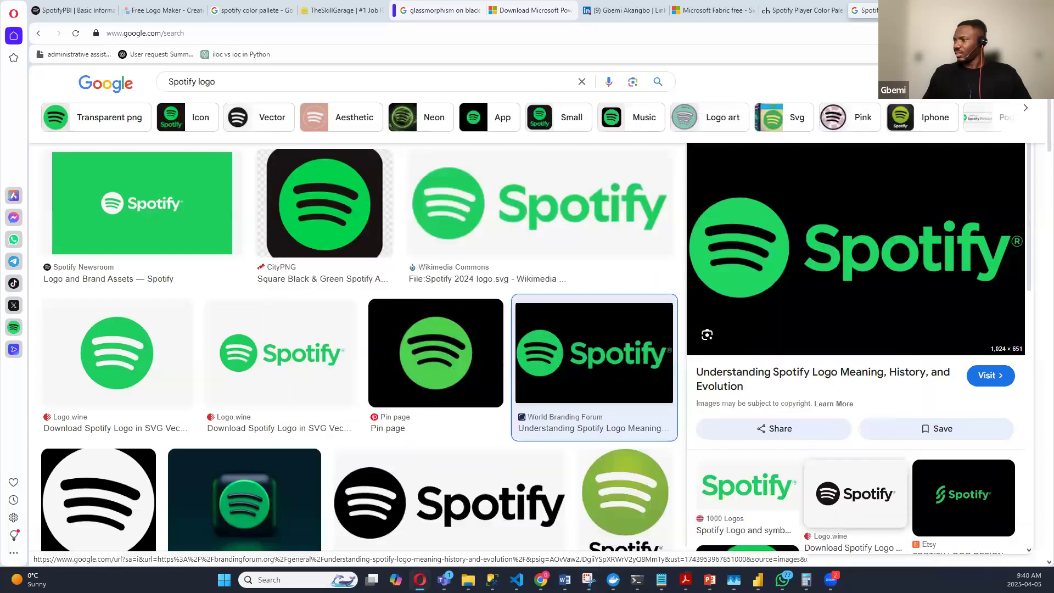
mouse_move(759, 580)
click(906, 518)
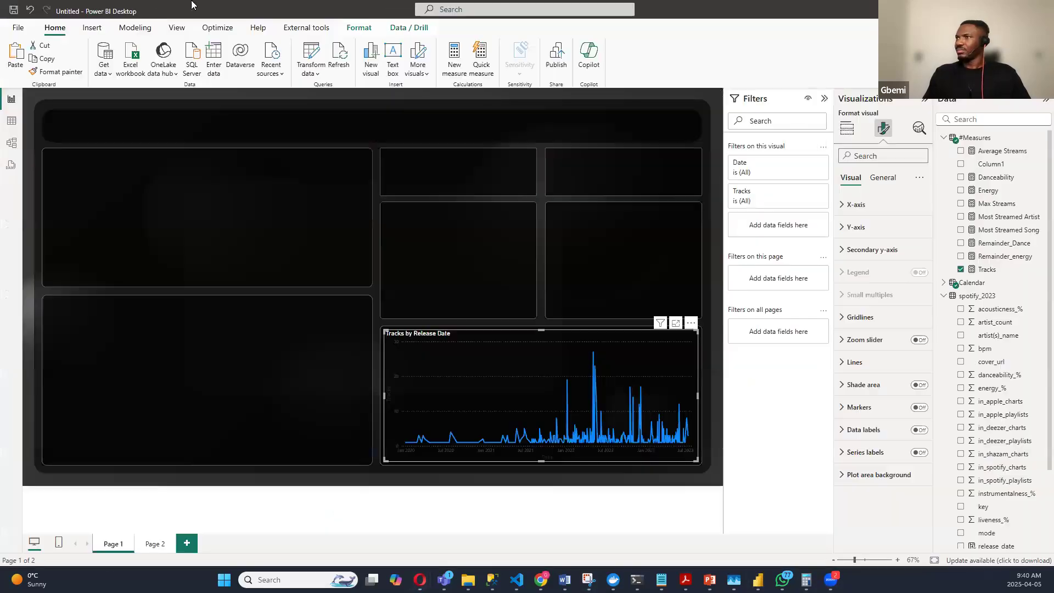
click(91, 29)
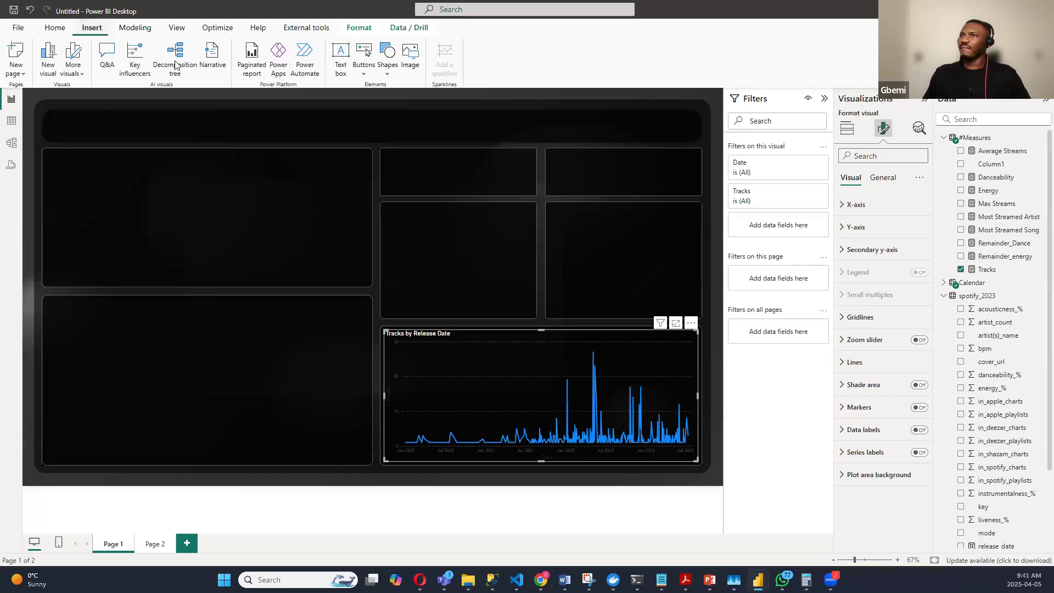
click(410, 58)
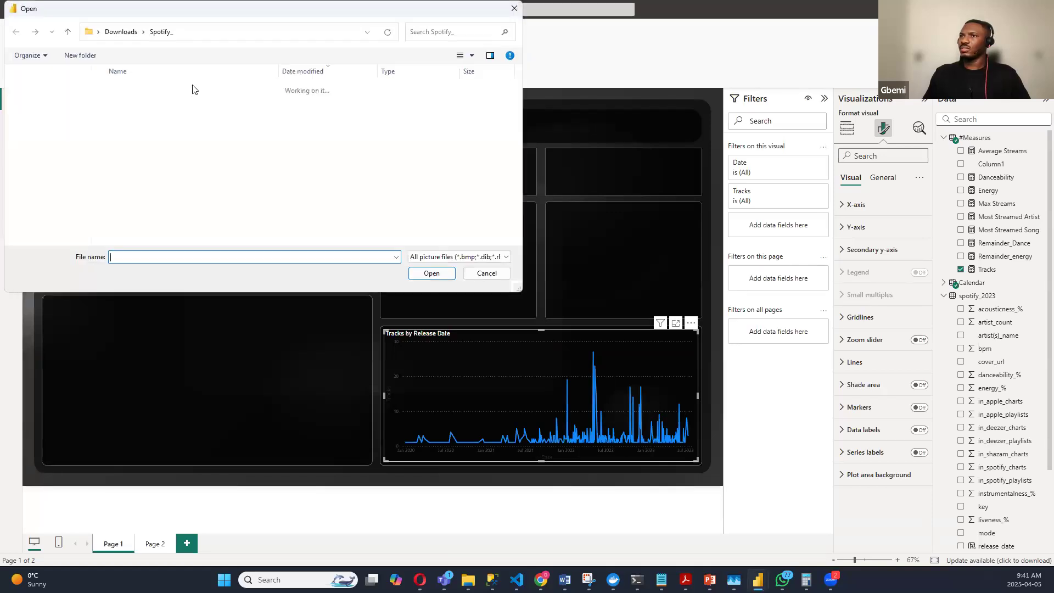
click(147, 103)
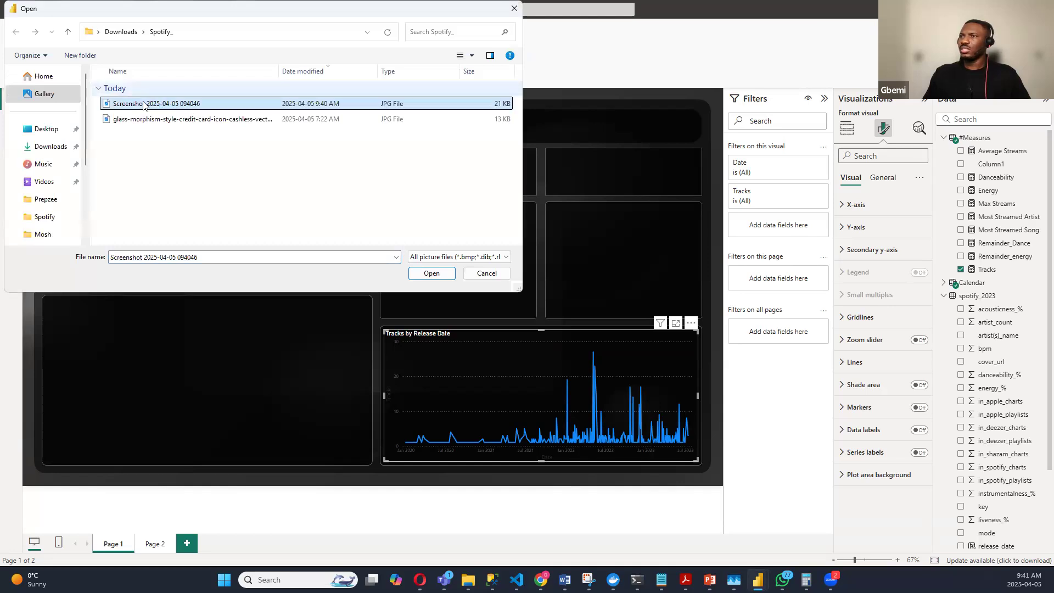
click(432, 272)
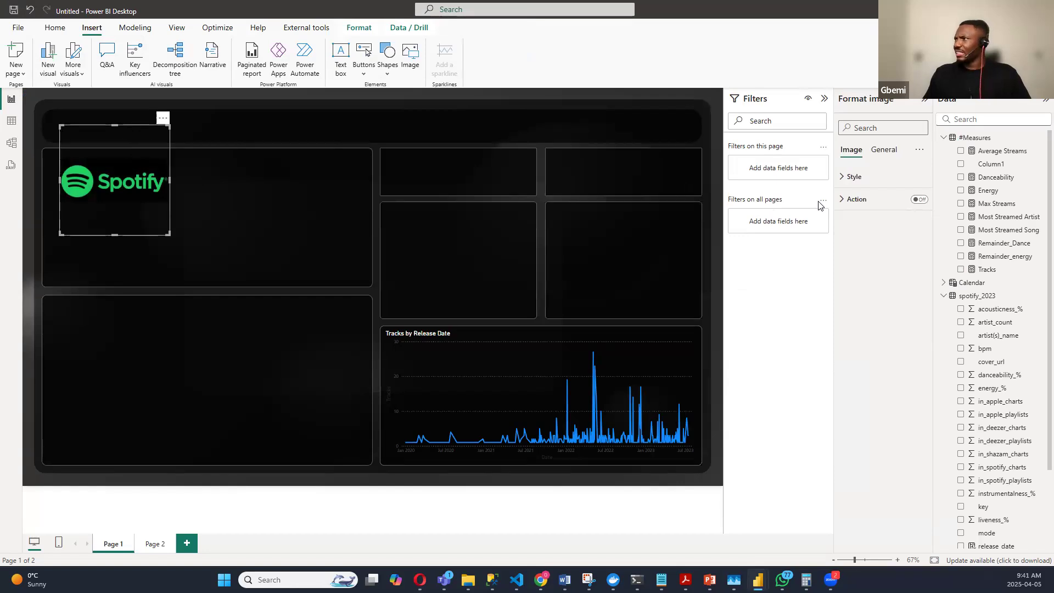
Step: Set the inserted Spotify logo image's scaling style to Fit
click(844, 178)
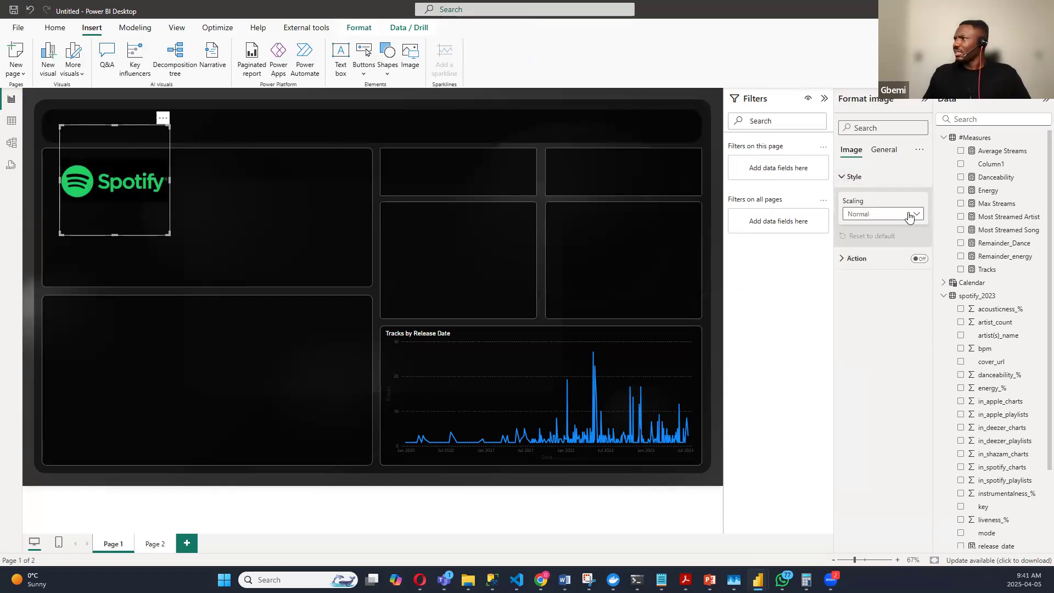
click(909, 214)
click(863, 242)
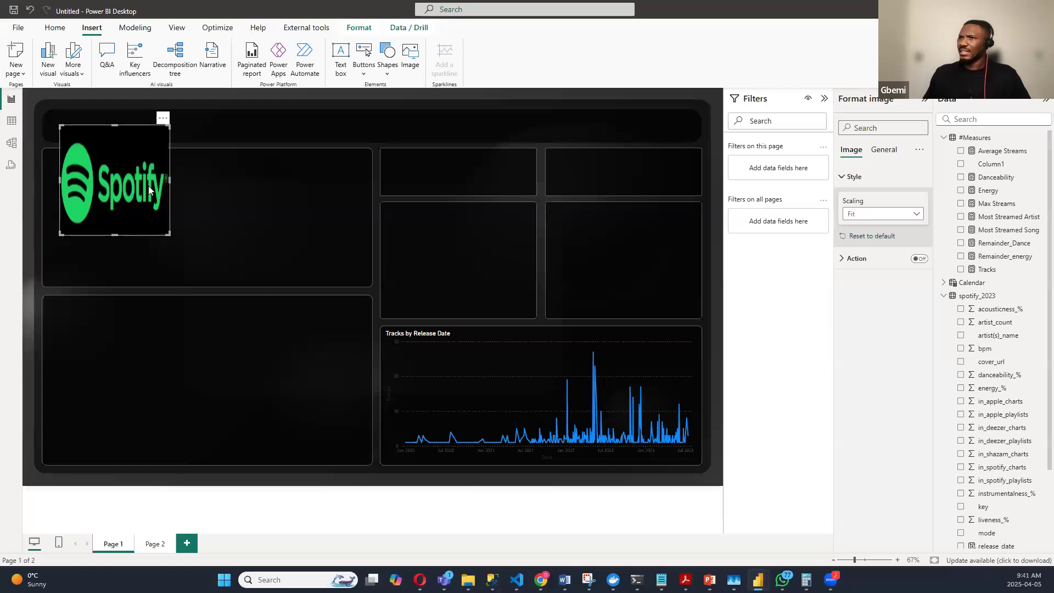
Step: Shrink the Spotify logo to a small wide rectangle and place it inside the left end of the dashboard's header banner
drag(168, 179, 277, 173)
drag(172, 233, 170, 206)
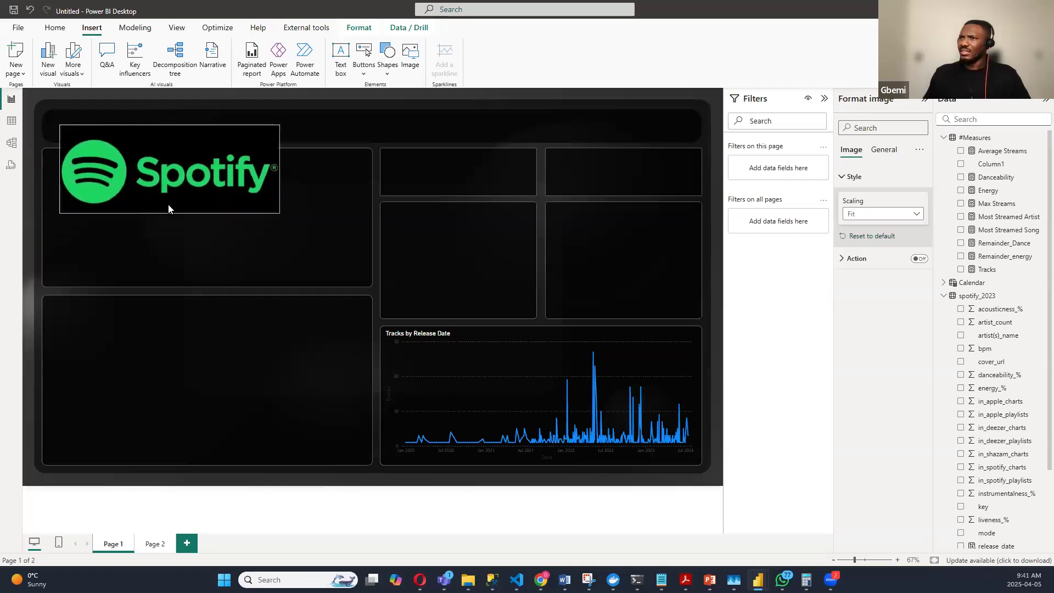
drag(278, 204, 146, 149)
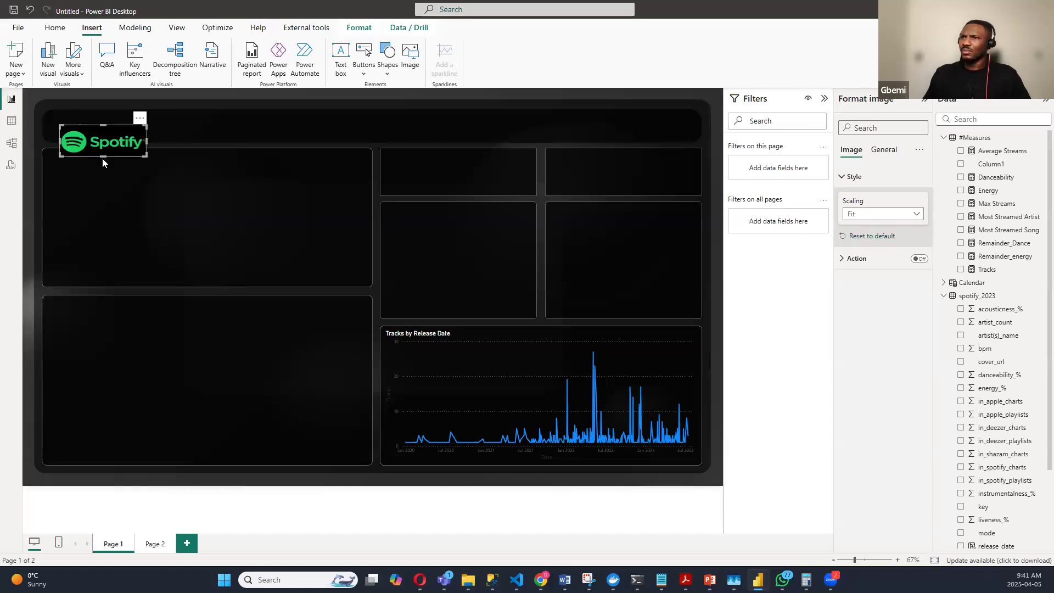
drag(145, 156, 115, 102)
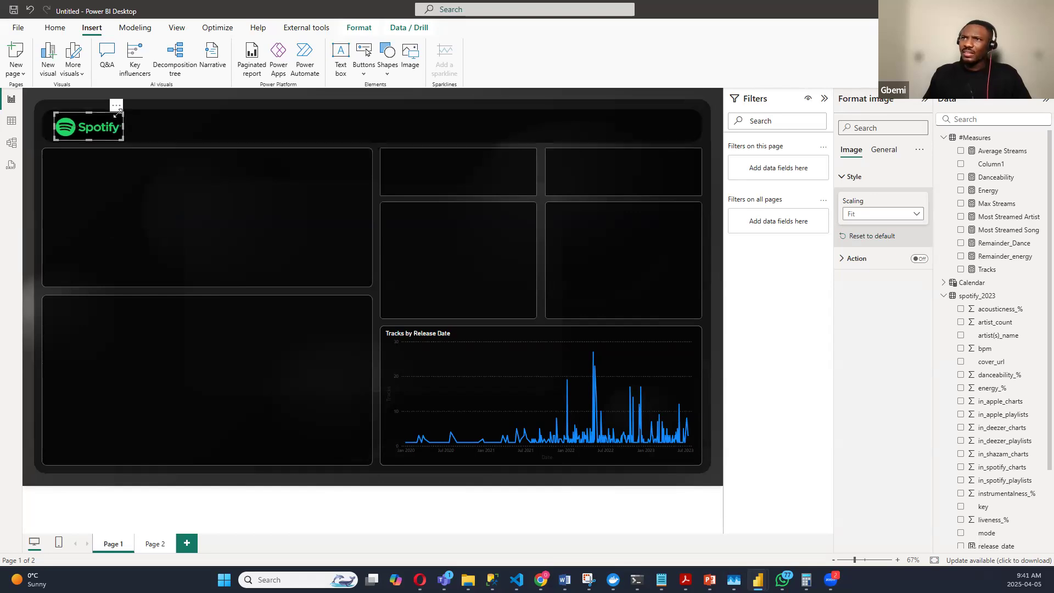
drag(114, 106, 111, 106)
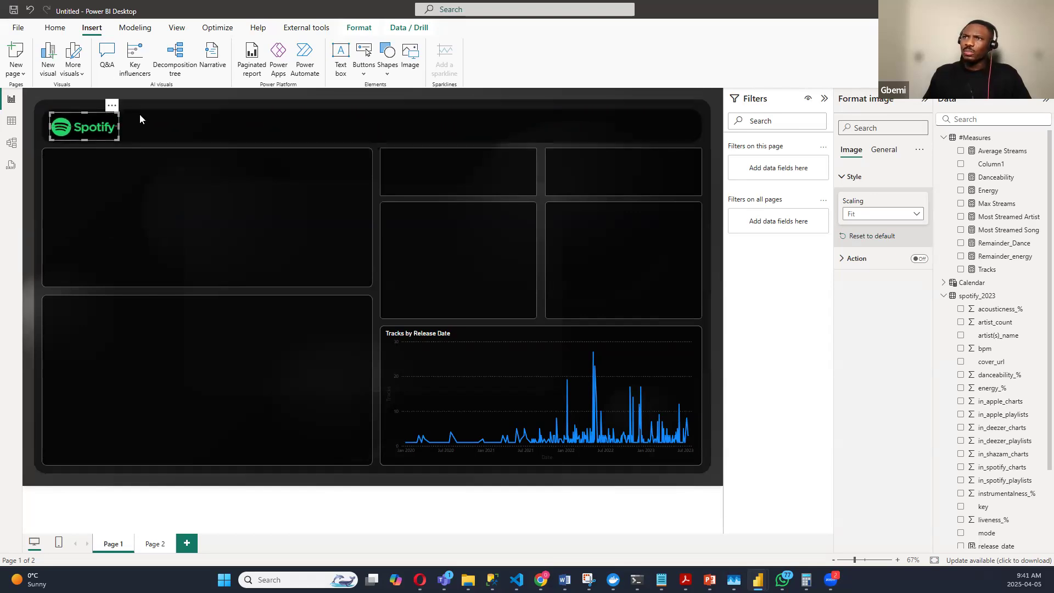
Step: Bring the Spotify logo image to the front of the Page 1 visuals
click(359, 28)
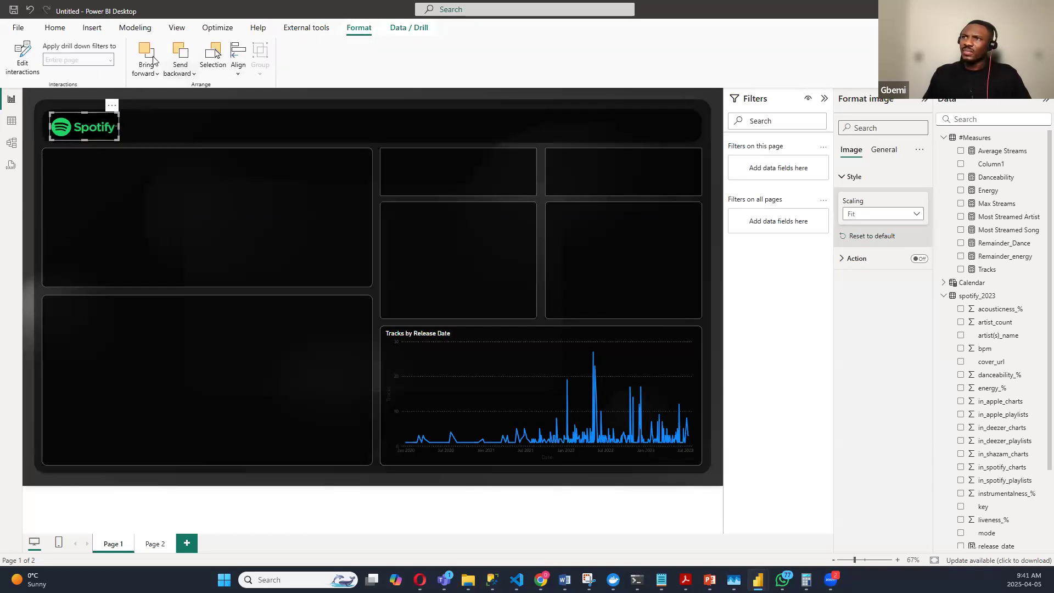
click(157, 77)
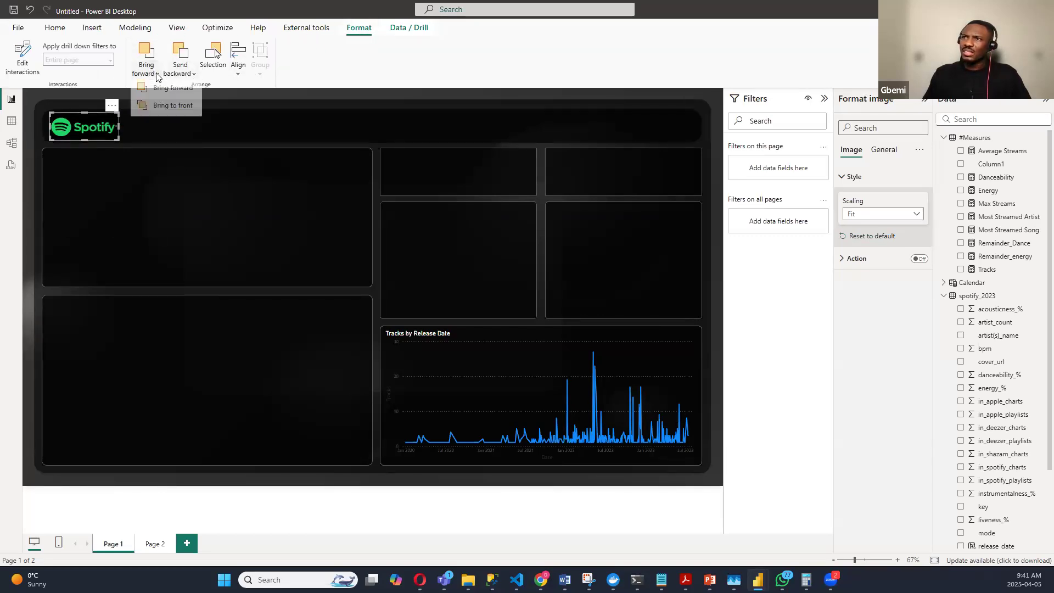
click(183, 110)
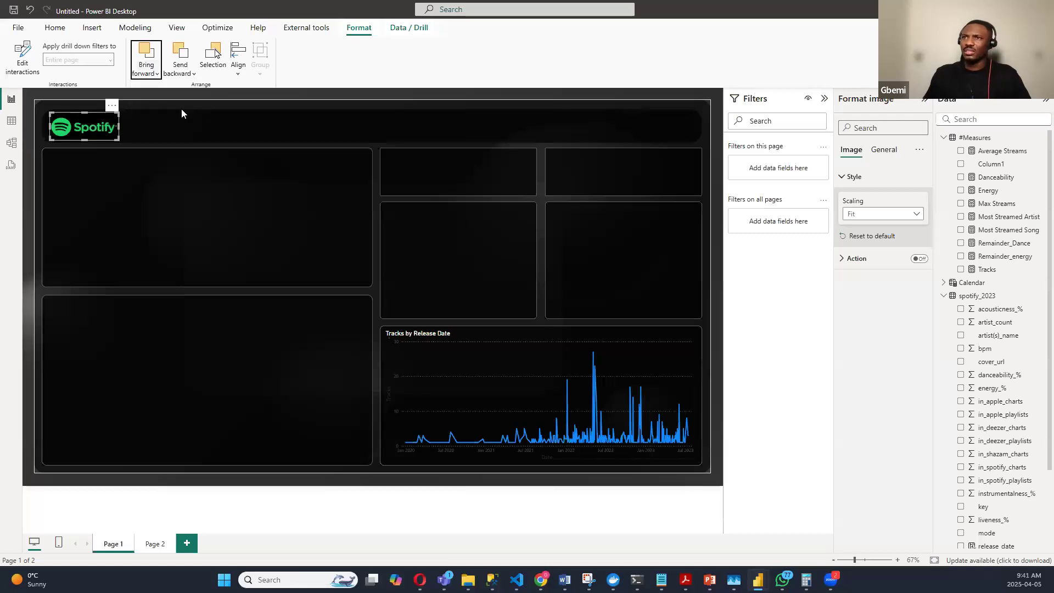
Step: Switch to the Spotify Player Color Palette page in the Opera browser and copy the green hex code #1db954
click(57, 483)
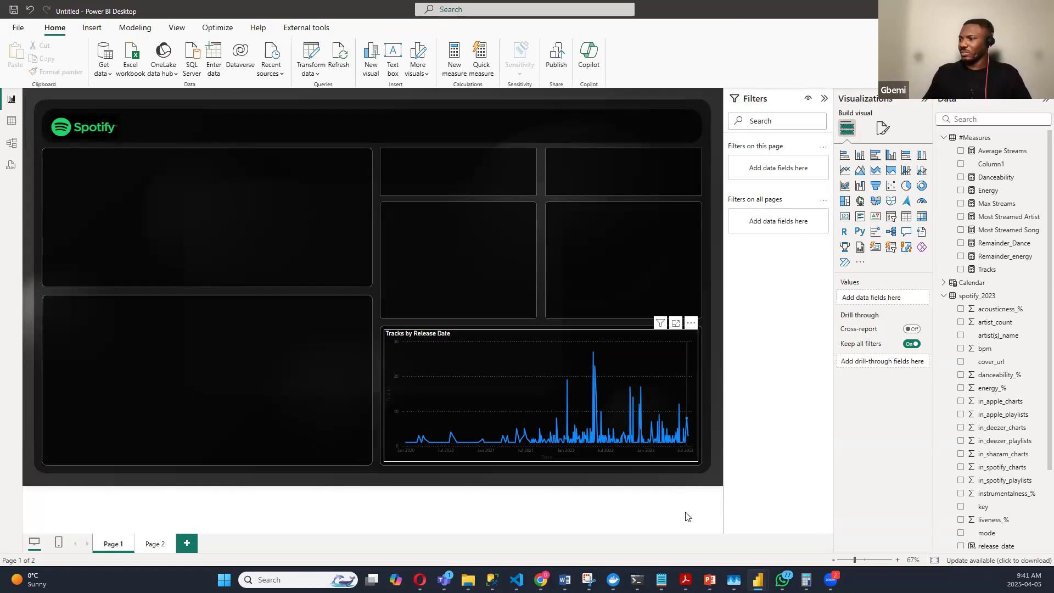
mouse_move(419, 580)
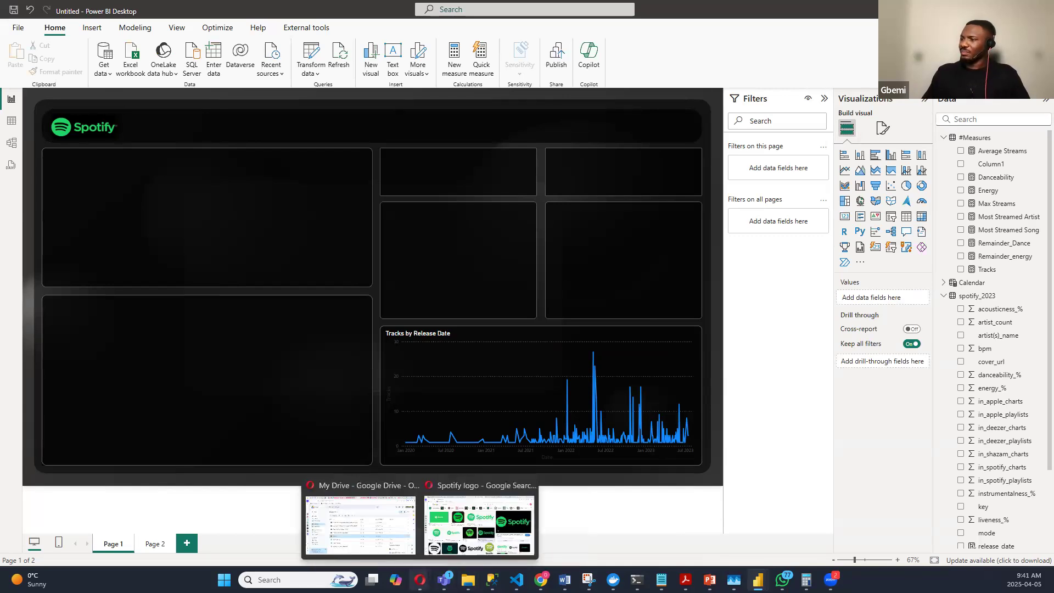
click(499, 515)
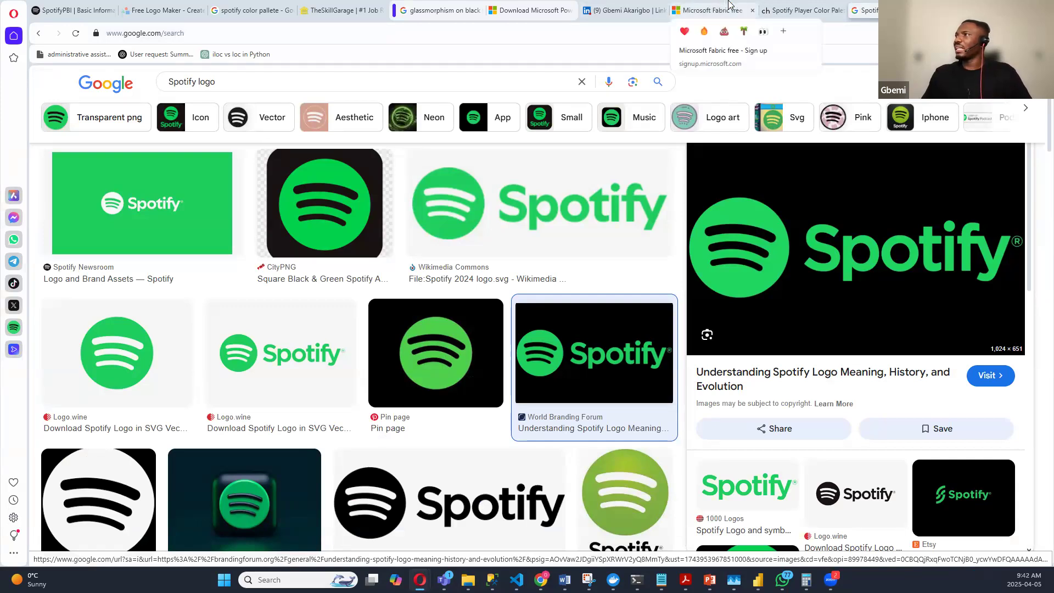
click(803, 10)
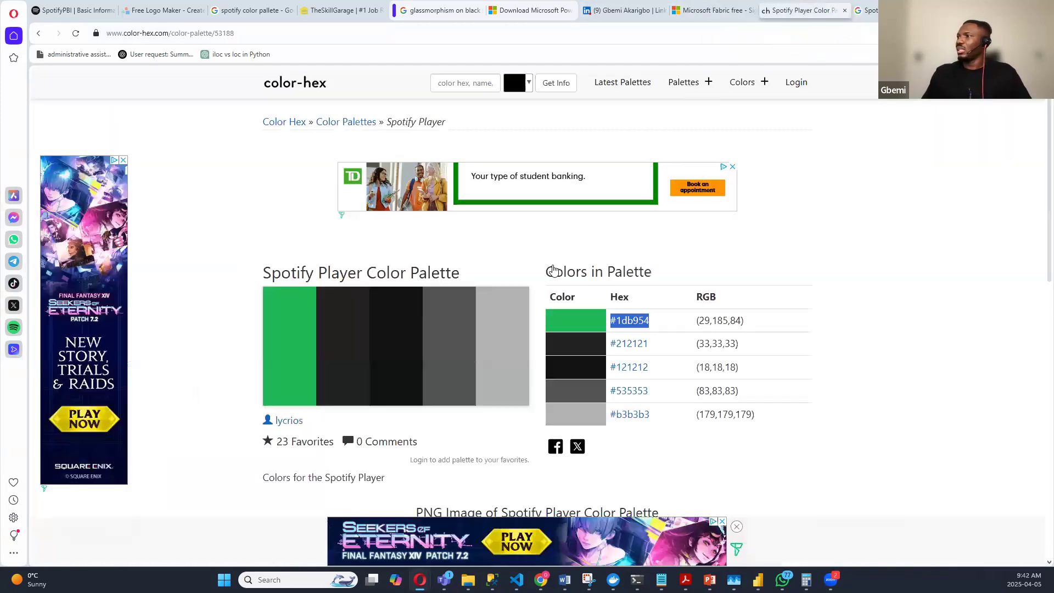
click(654, 323)
drag(652, 321, 610, 320)
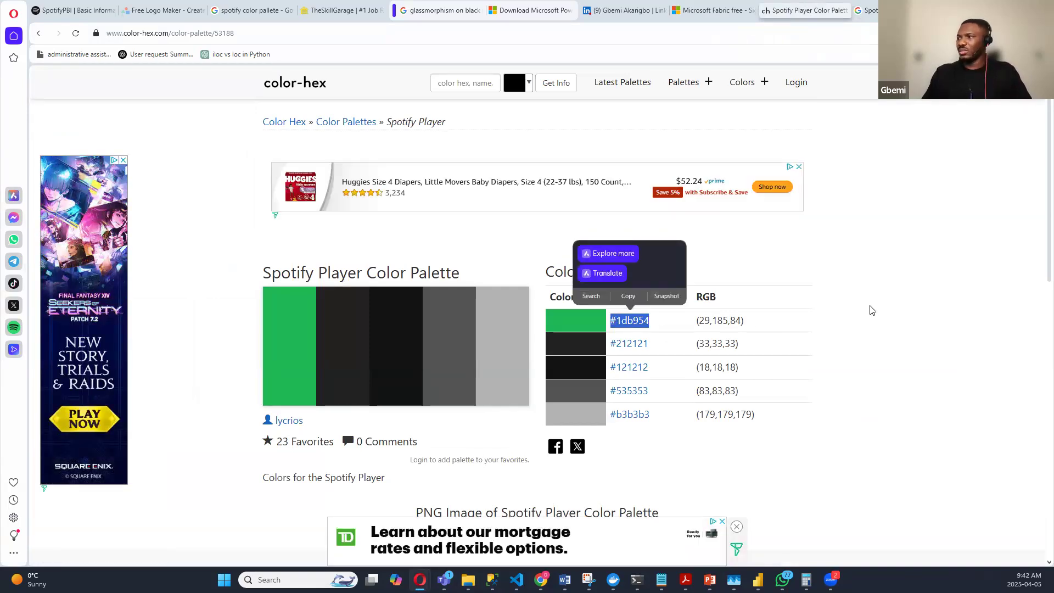
drag(659, 324, 612, 322)
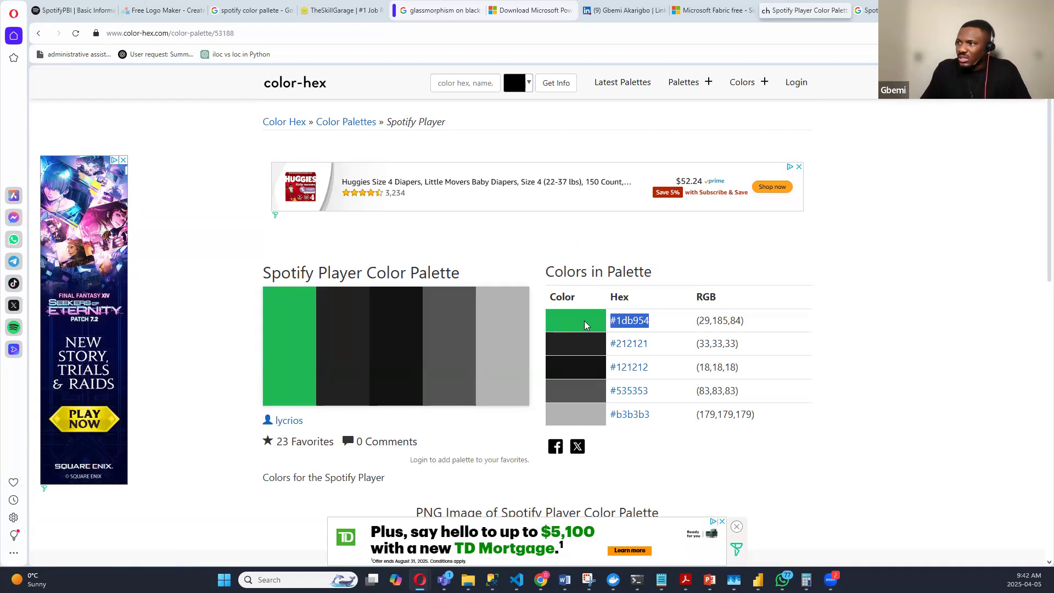
drag(653, 321, 612, 320)
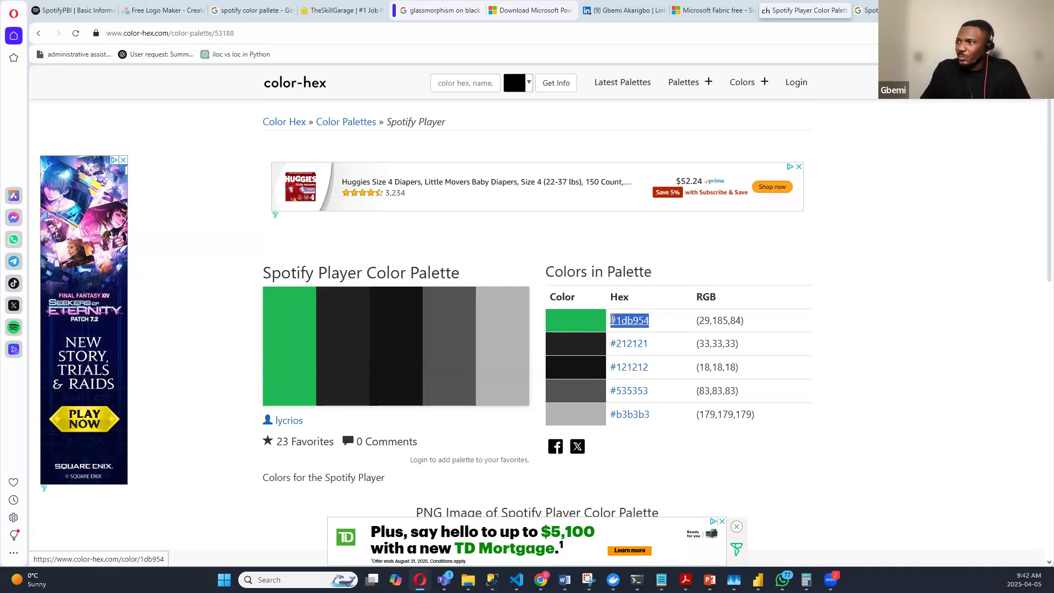
key(ctrl+c)
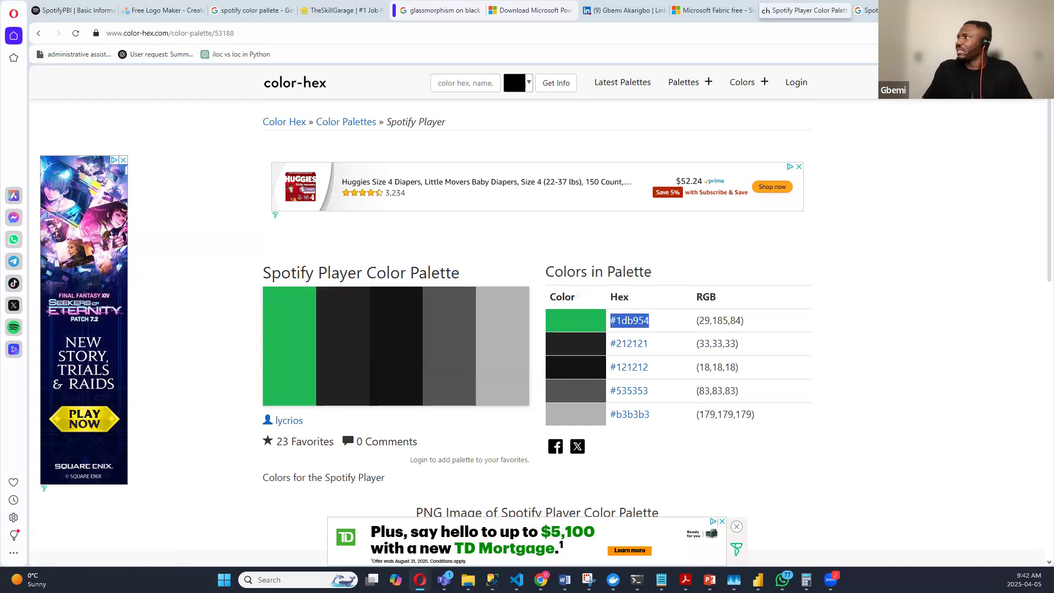
Step: Switch to Power BI Desktop and set the Tracks by Release Date chart's line color to hex #1DB954
key(alt+Tab)
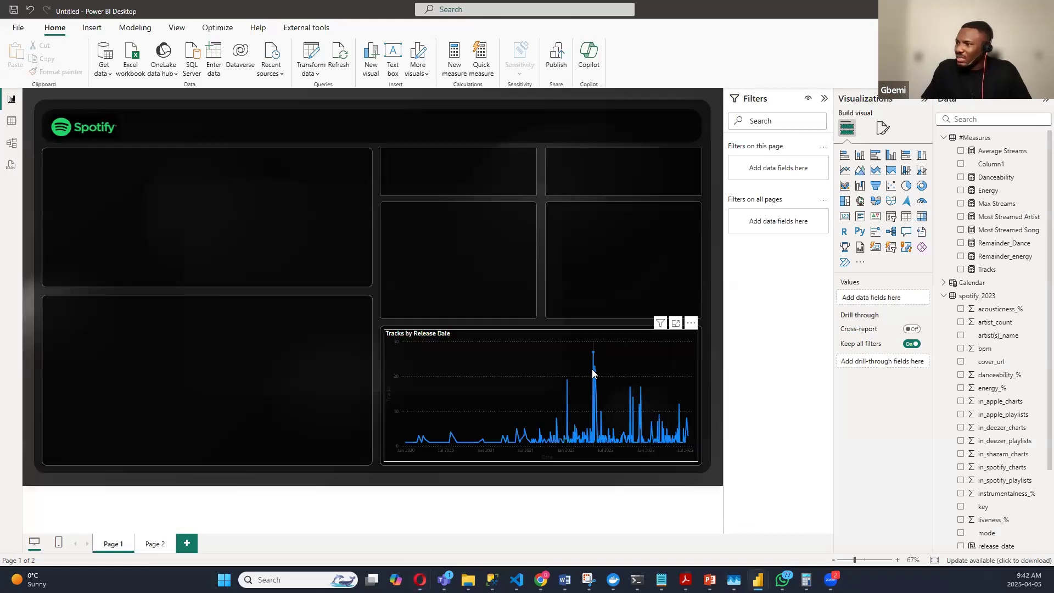
click(698, 343)
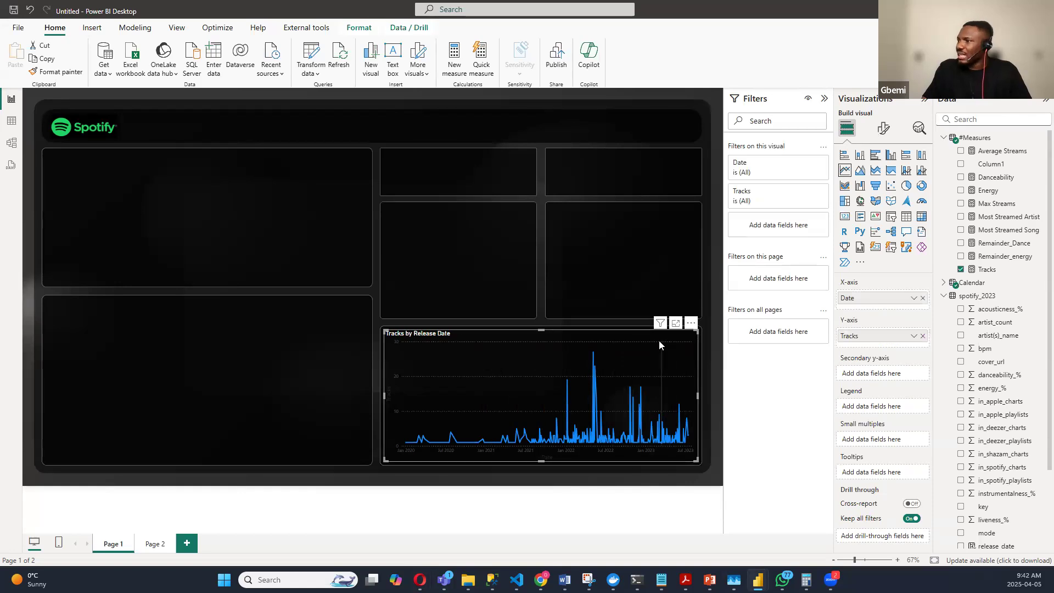
click(884, 129)
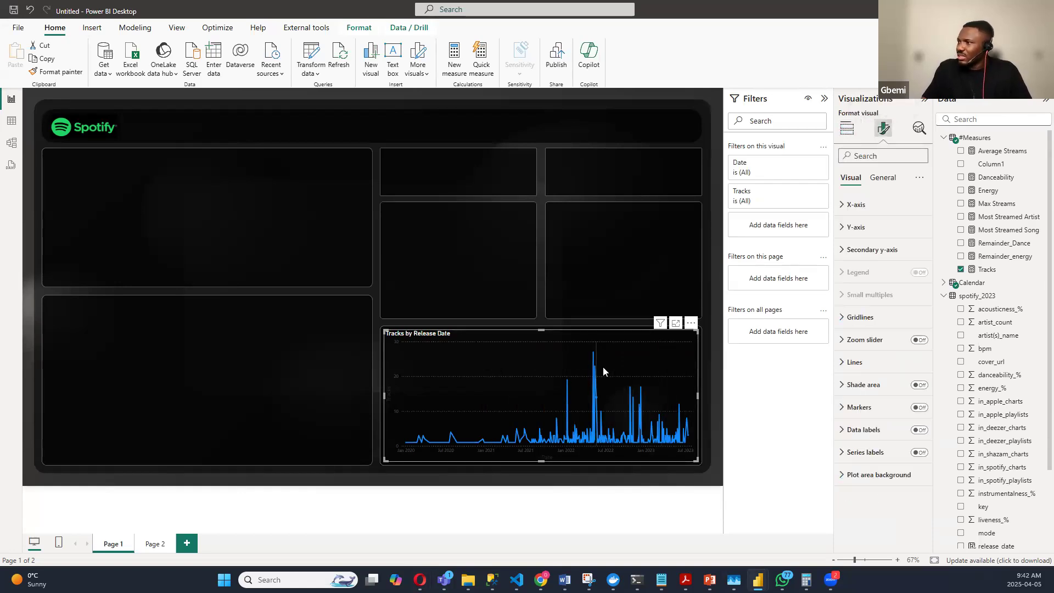
click(844, 364)
scroll(878, 362, down, 2)
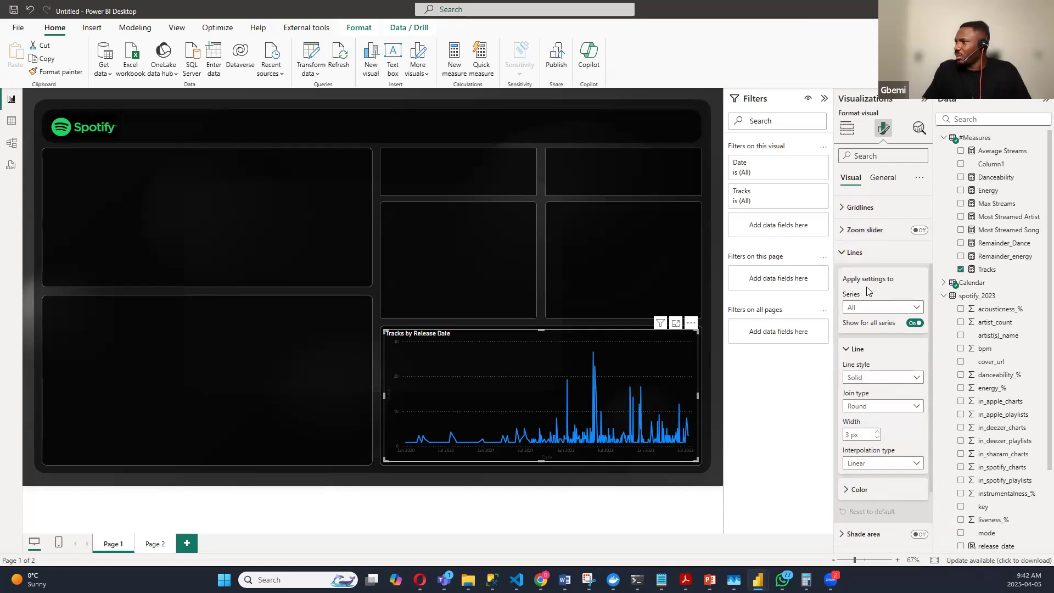
click(847, 490)
scroll(850, 439, down, 3)
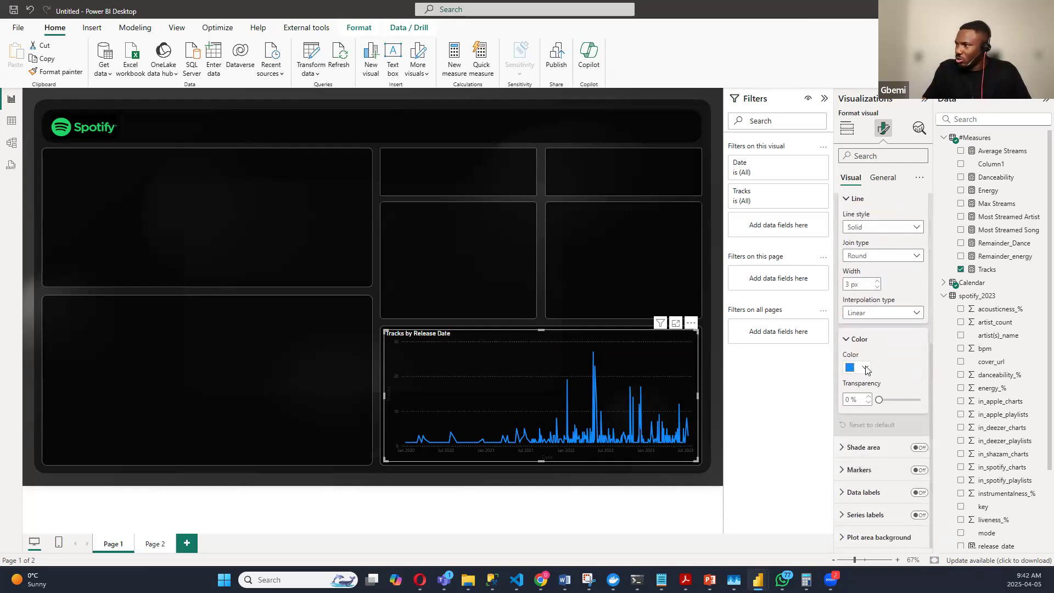
click(866, 369)
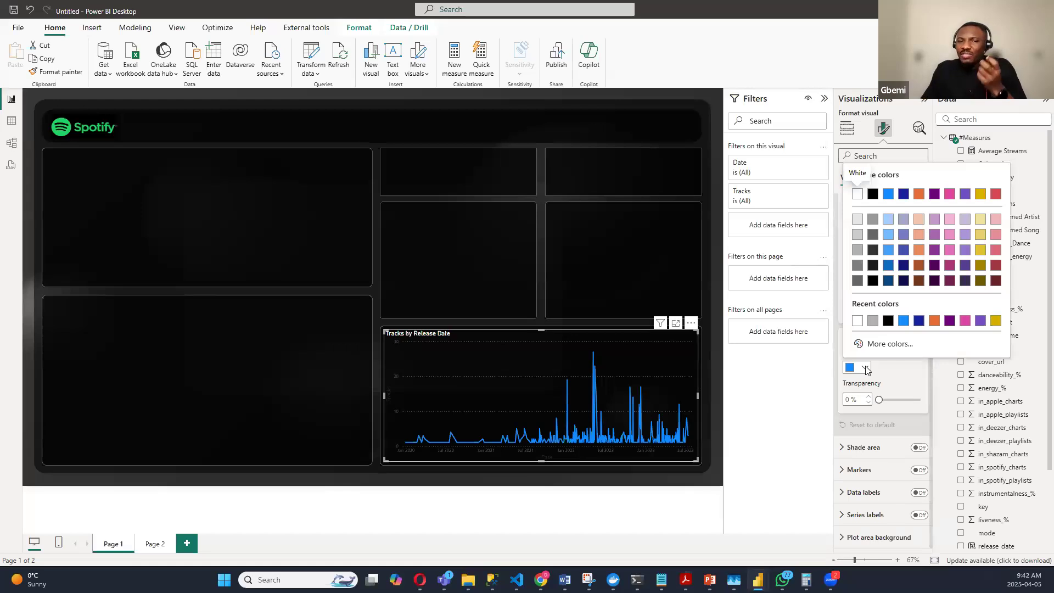
click(891, 346)
click(894, 336)
drag(894, 336, 843, 338)
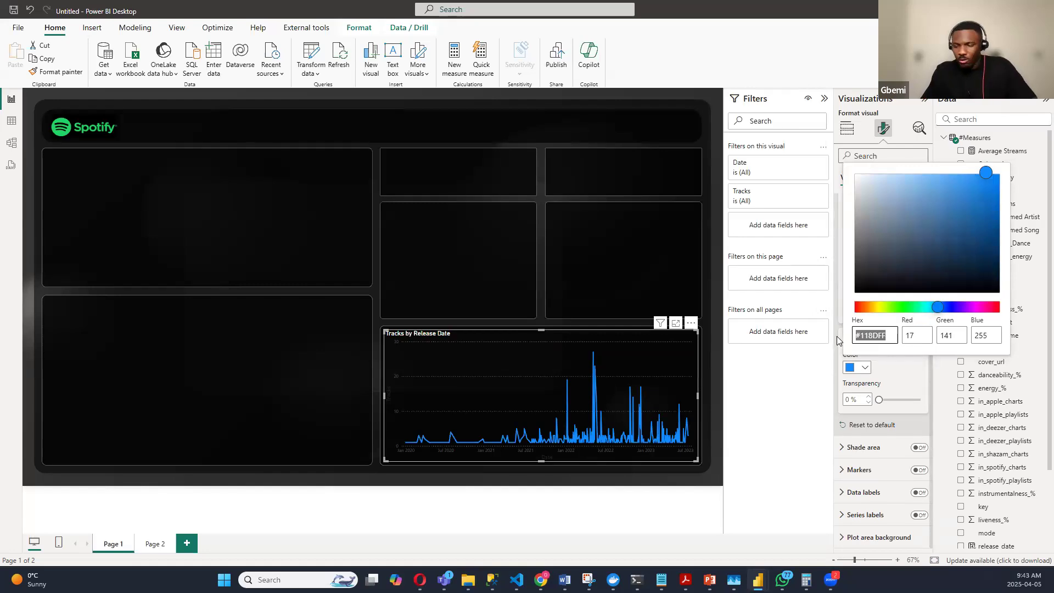
key(ctrl+v)
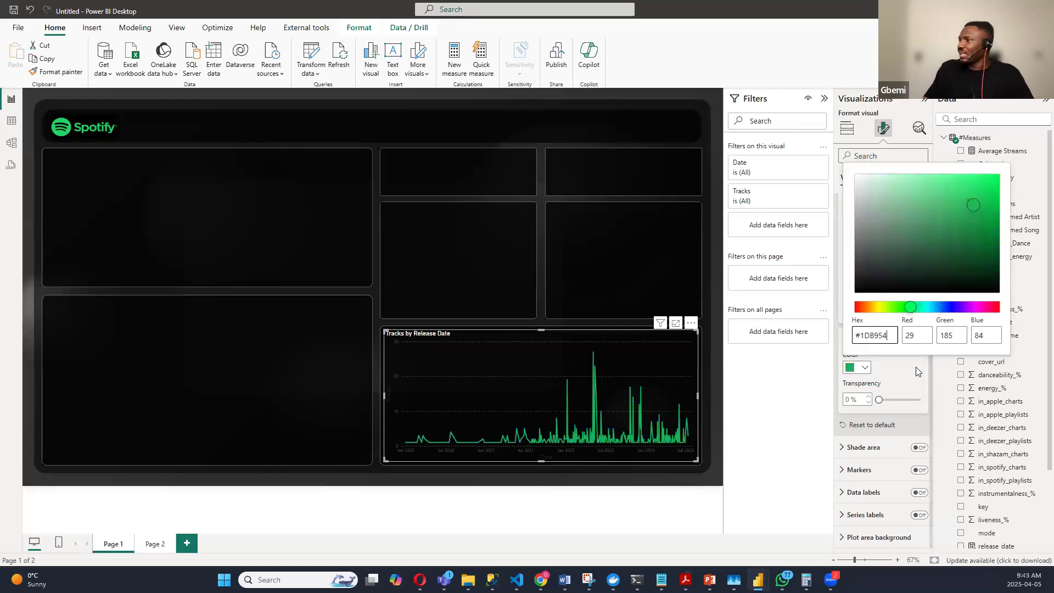
click(915, 371)
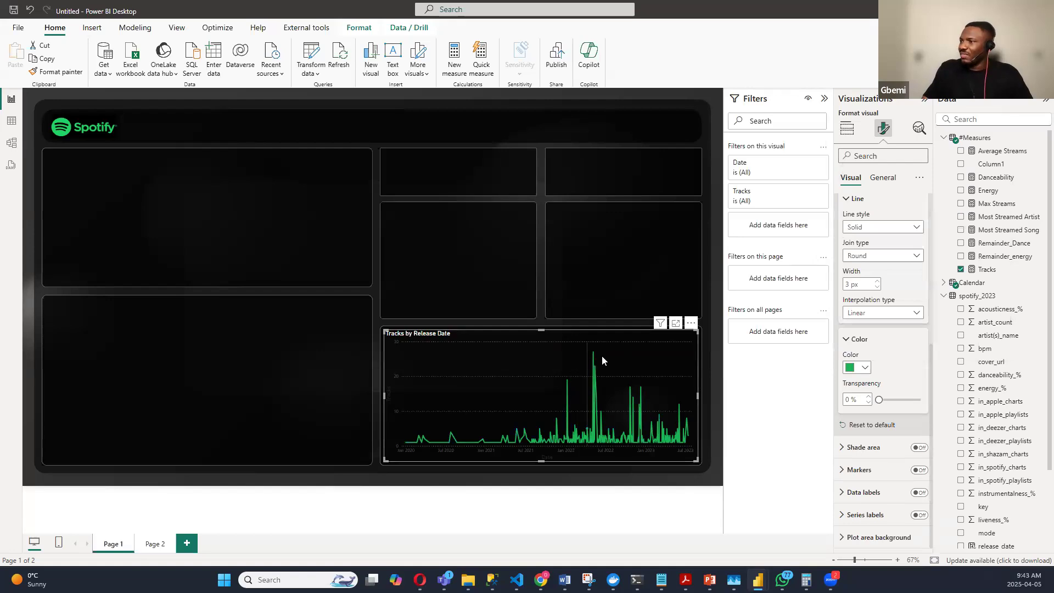
Step: Set the horizontal gridlines of the Tracks by Release Date chart to a near-black theme color
scroll(876, 280, up, 4)
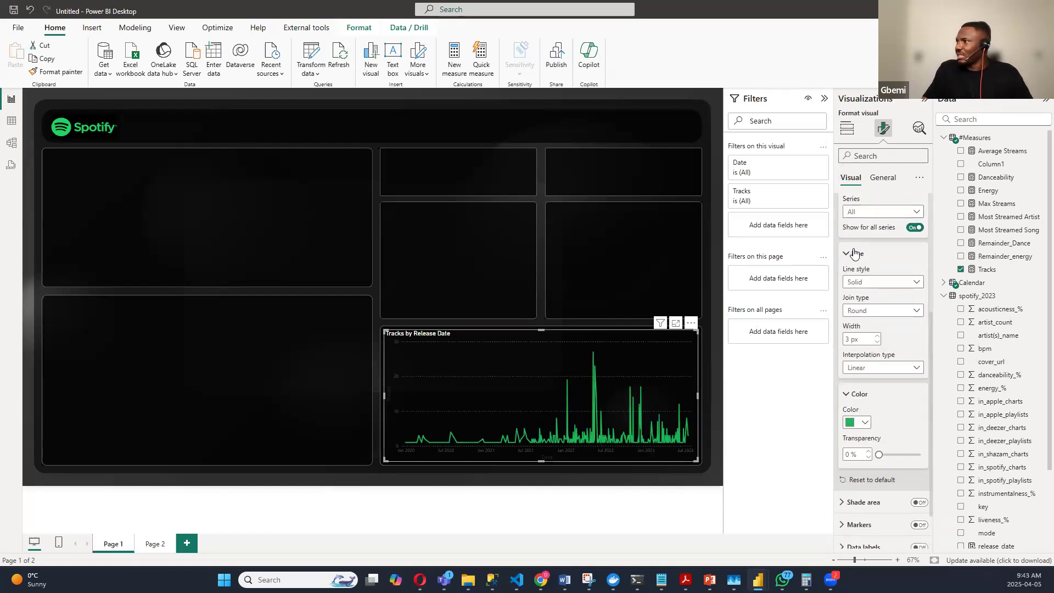
scroll(868, 253, up, 3)
click(857, 276)
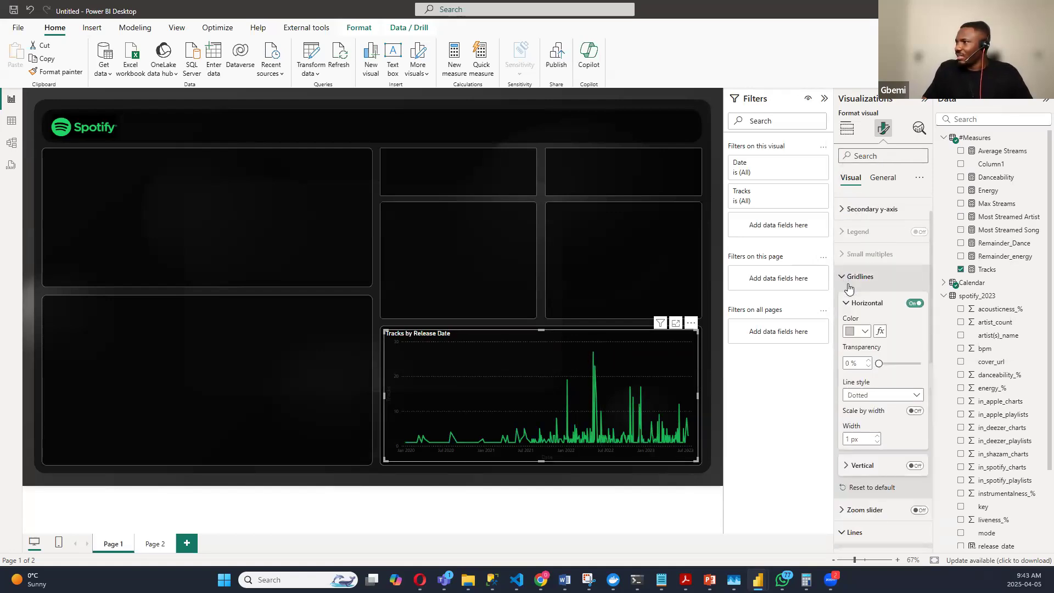
click(866, 332)
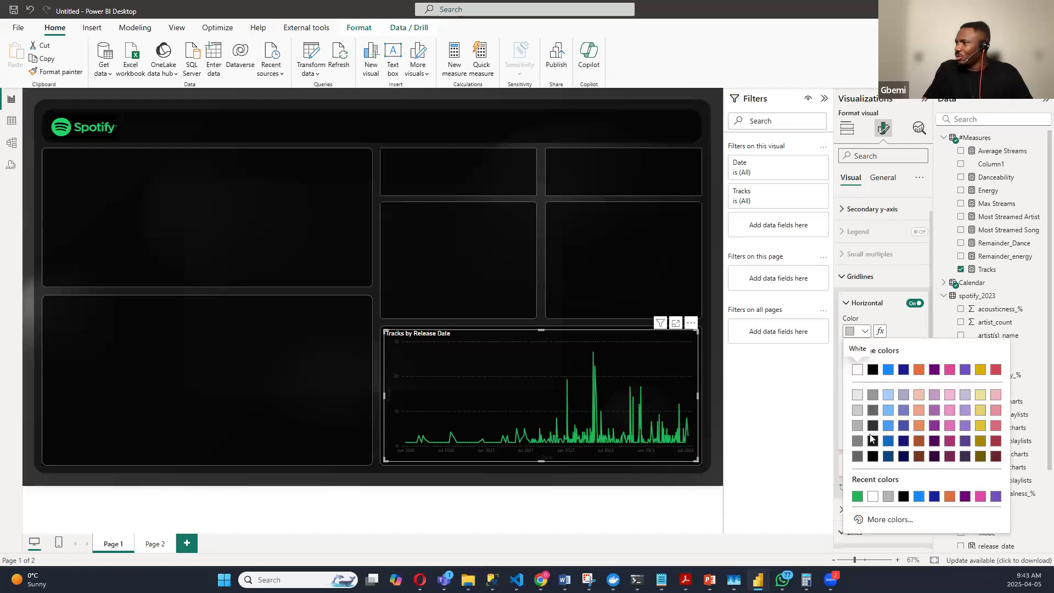
click(872, 441)
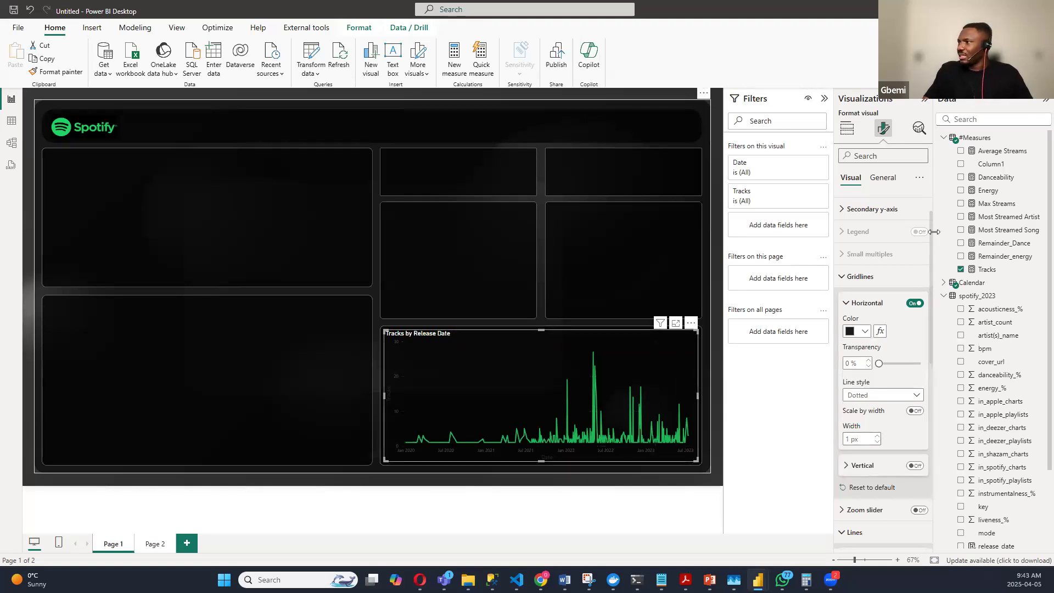
Step: Turn off the X-axis title of the Tracks by Release Date chart and set its X-axis values to white
click(882, 177)
click(850, 178)
click(842, 205)
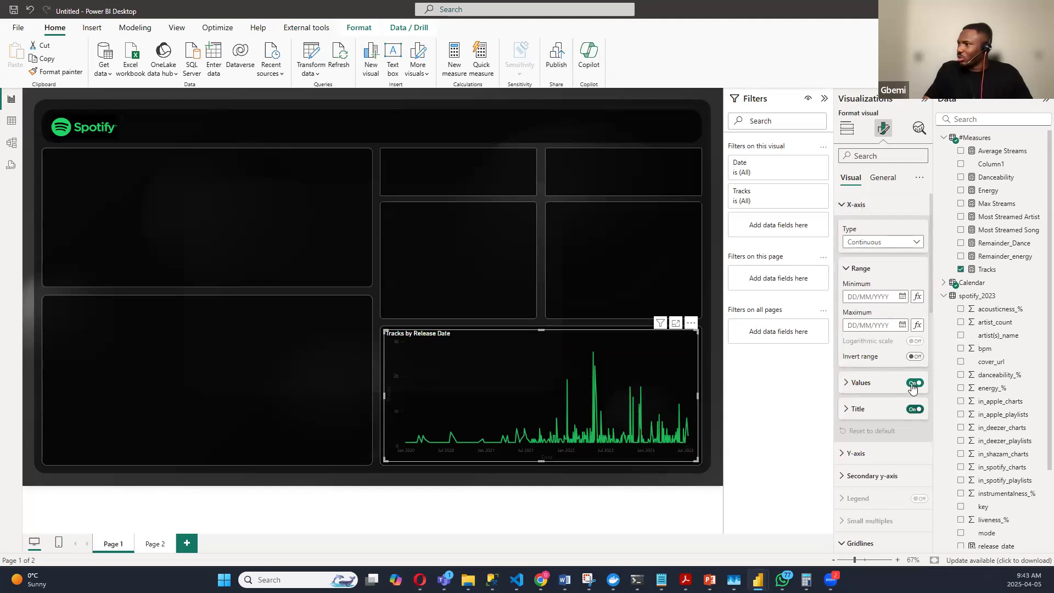
click(915, 409)
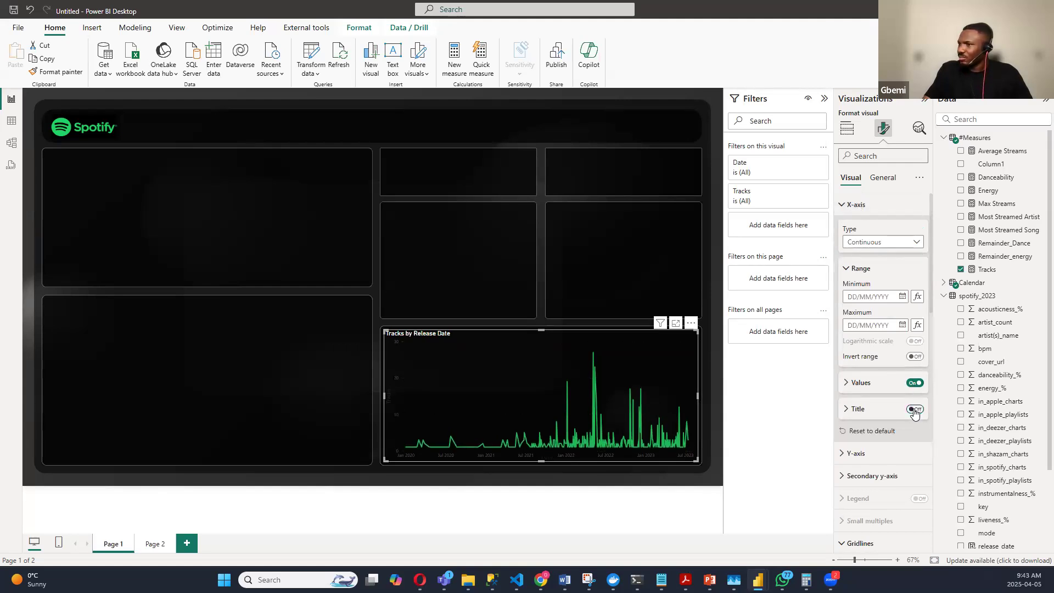
click(850, 386)
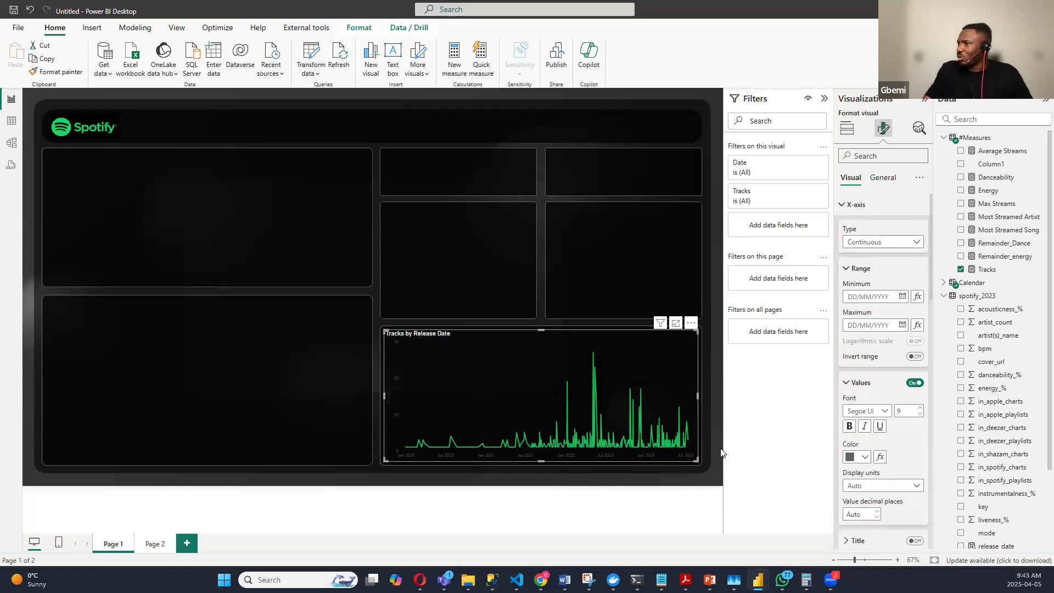
click(865, 456)
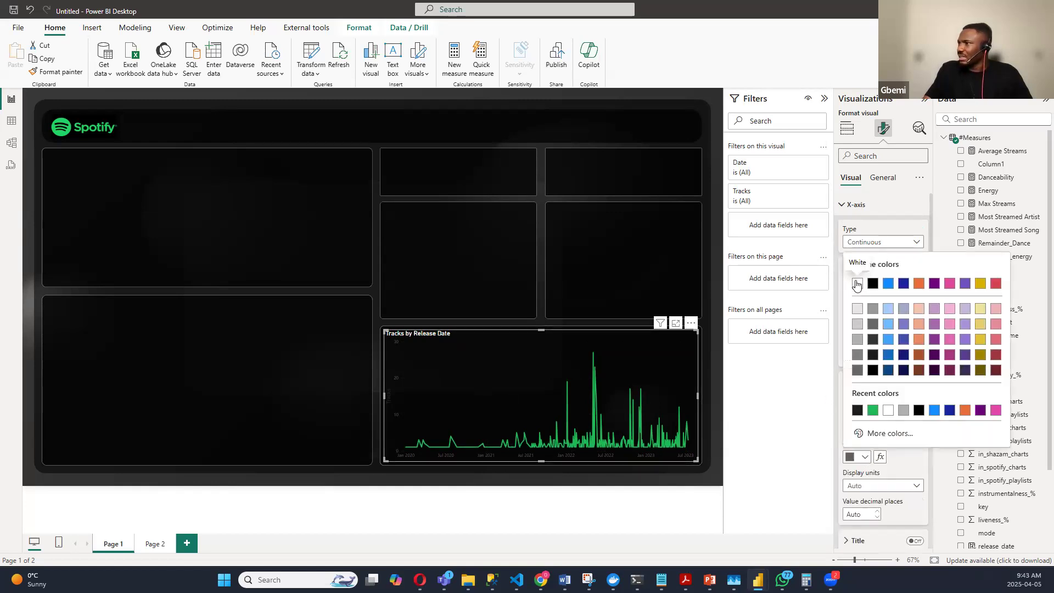
click(857, 282)
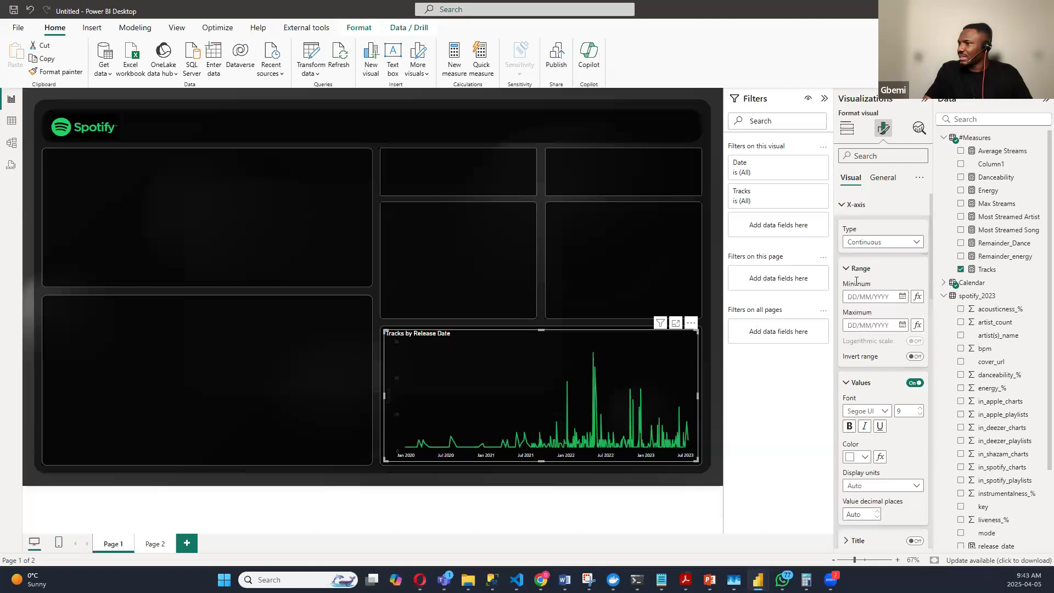
Step: Turn off the Y-axis title of the Tracks by Release Date chart and set its Y-axis values to white
click(843, 206)
click(842, 227)
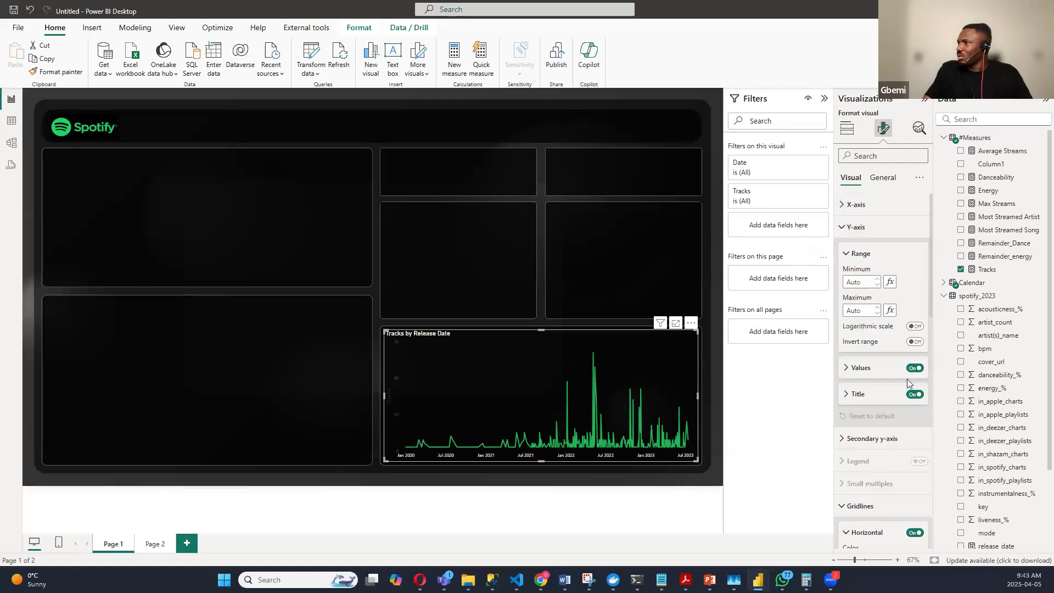
click(916, 397)
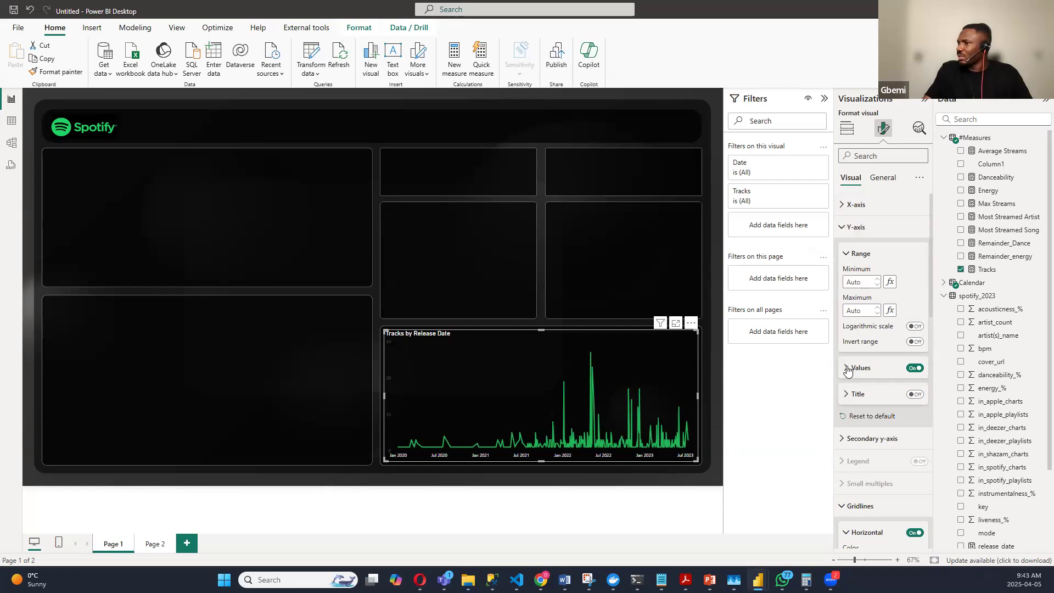
click(847, 369)
click(865, 442)
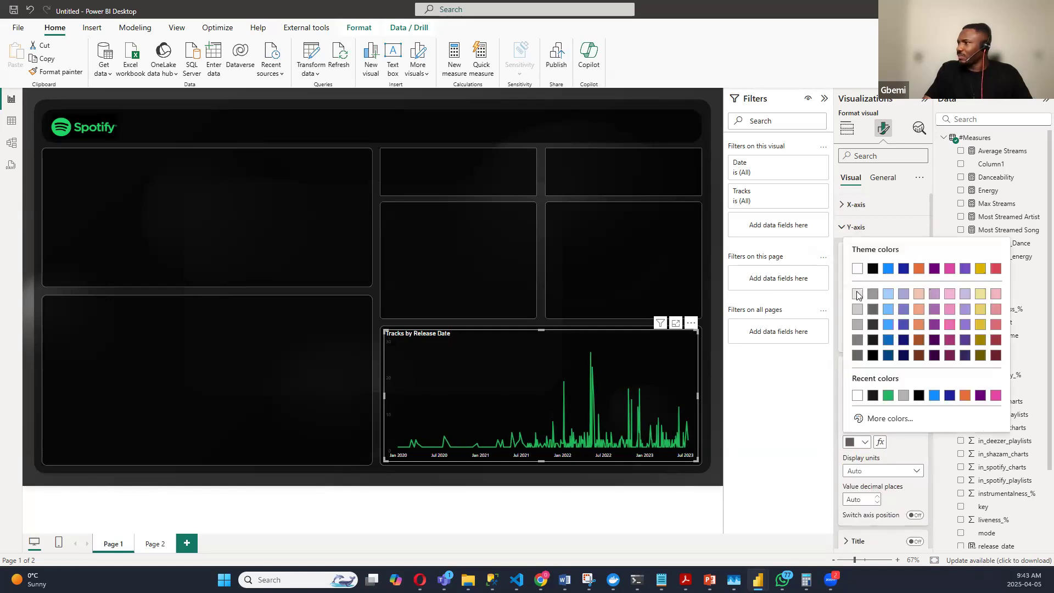
click(858, 269)
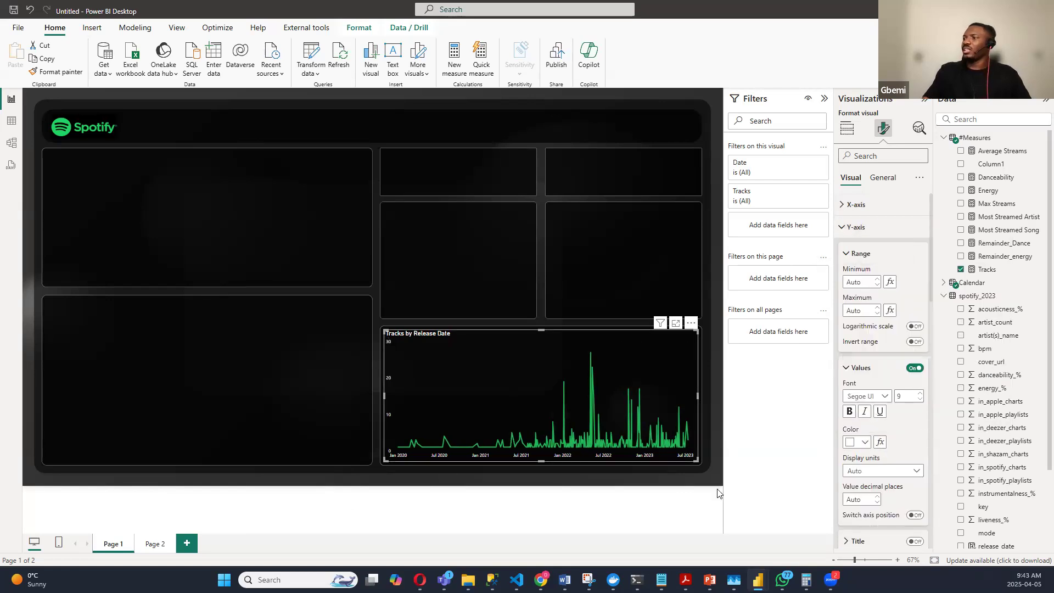
click(709, 436)
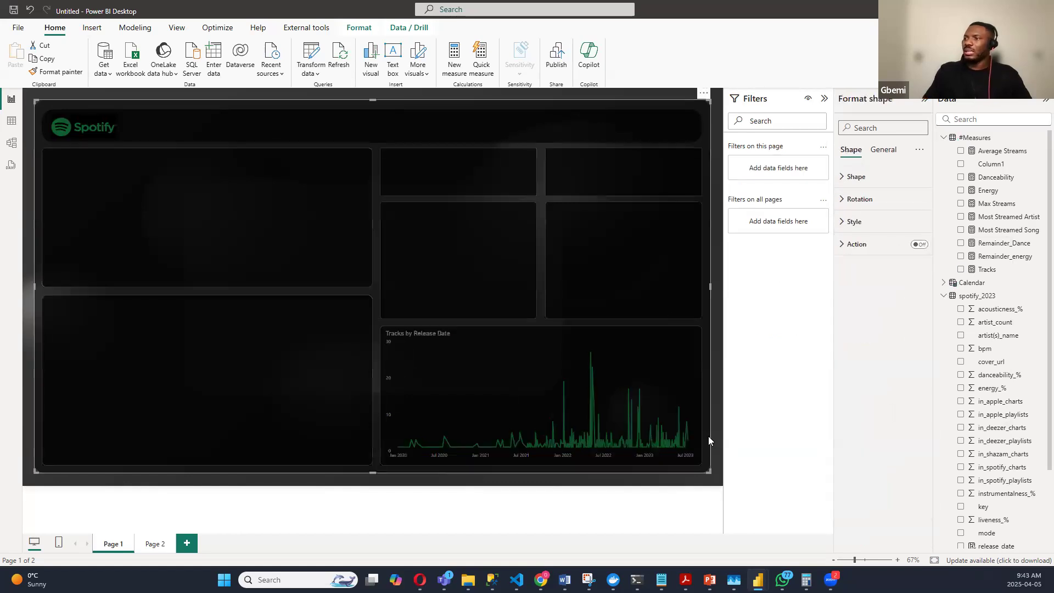
click(716, 396)
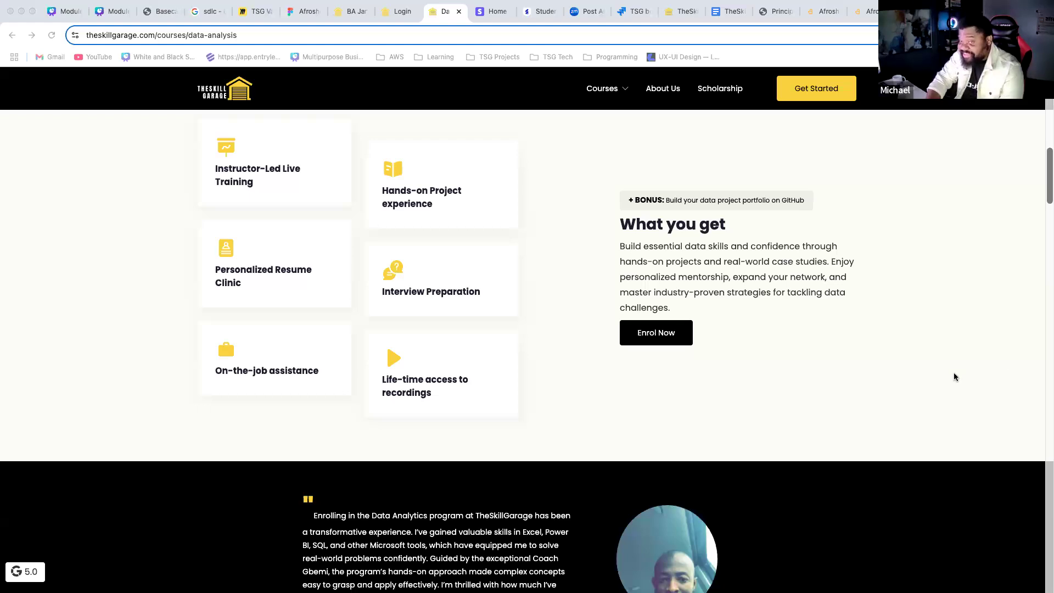
scroll(826, 377, up, 10)
scroll(826, 379, down, 1)
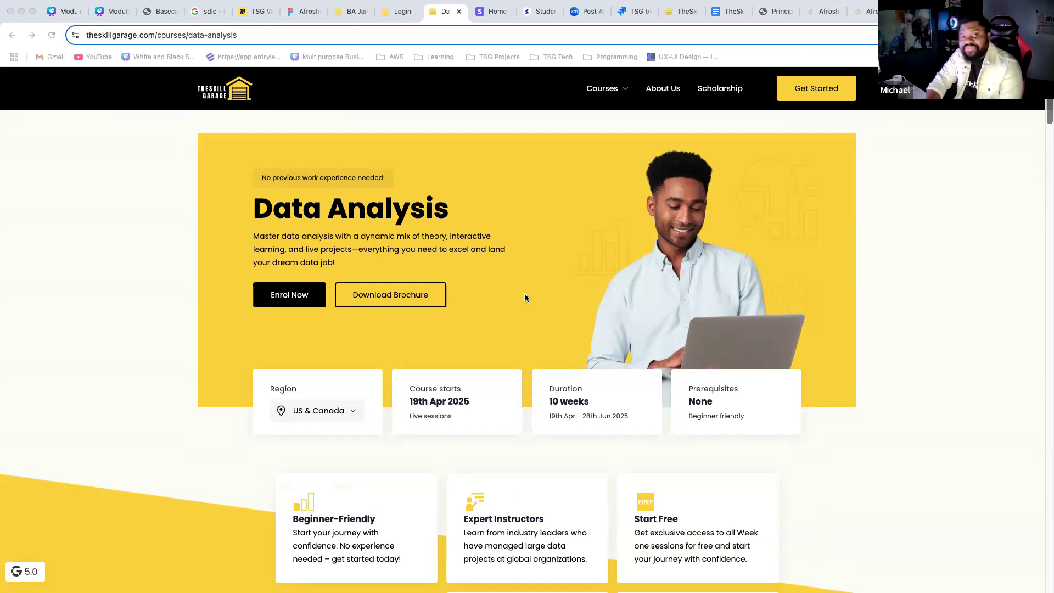
scroll(490, 308, down, 1)
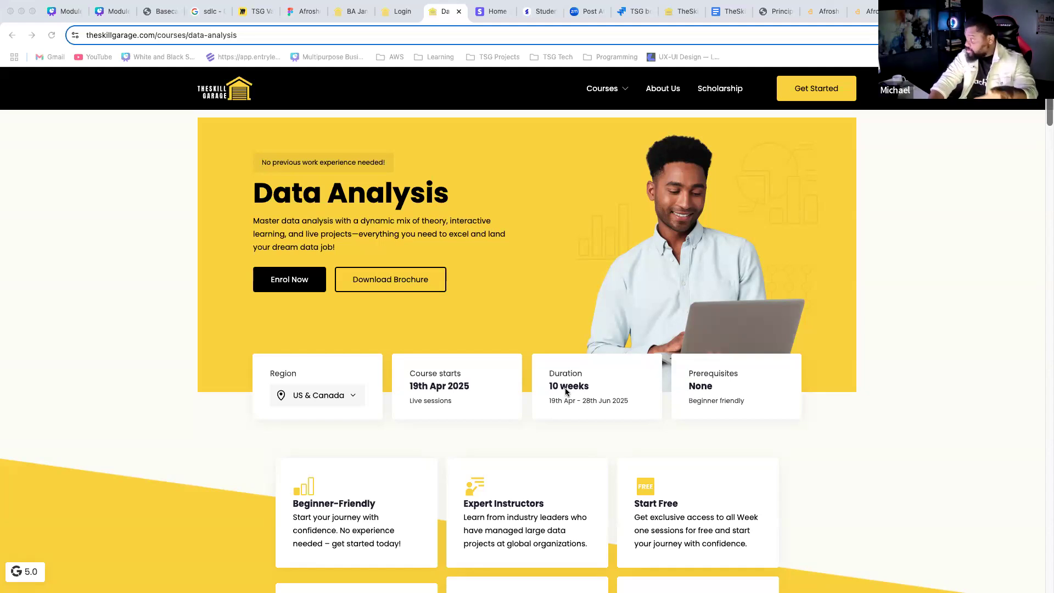
scroll(565, 390, down, 6)
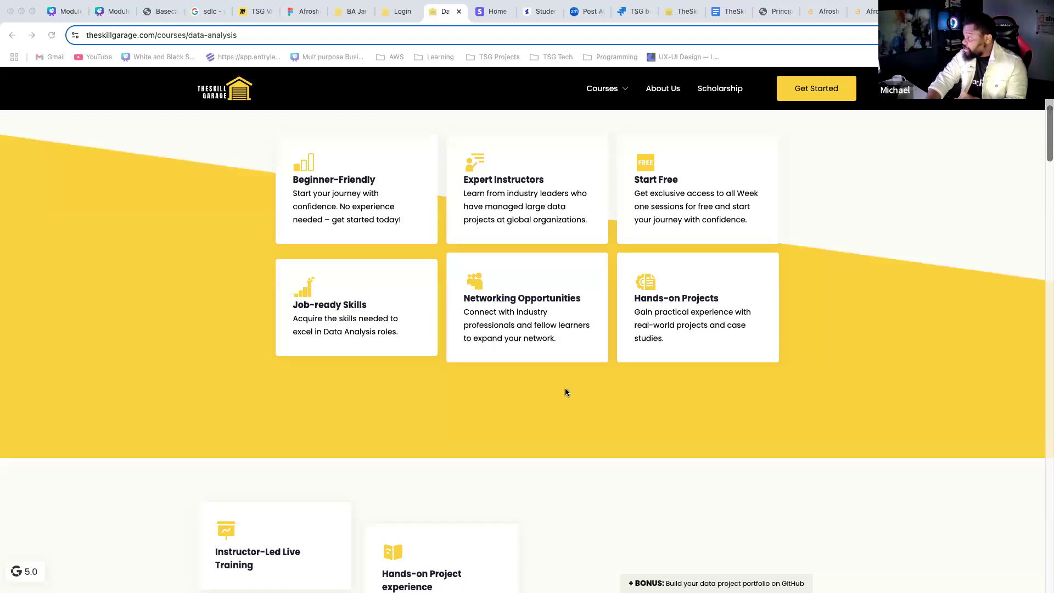
Step: Review the program benefits and the What you get section of the TheSkillGarage data analysis course page
scroll(566, 392, down, 1)
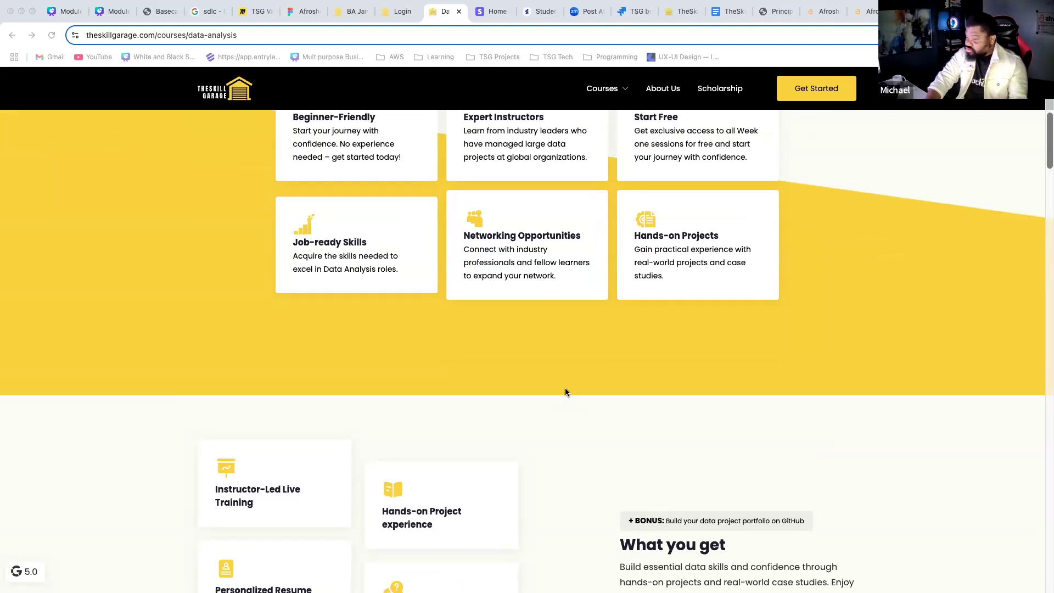
scroll(565, 390, down, 2)
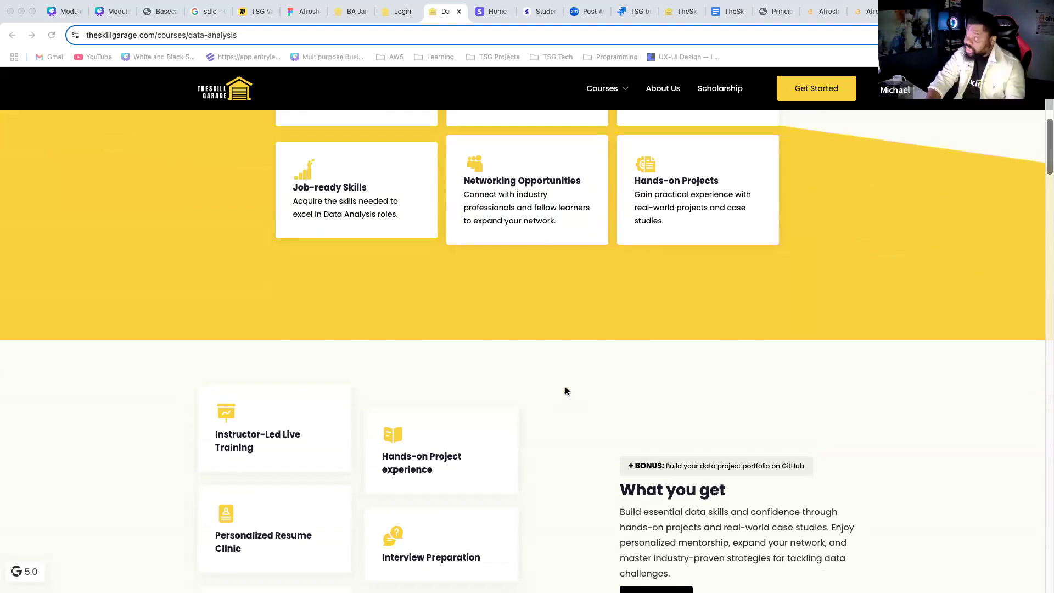
scroll(565, 391, down, 4)
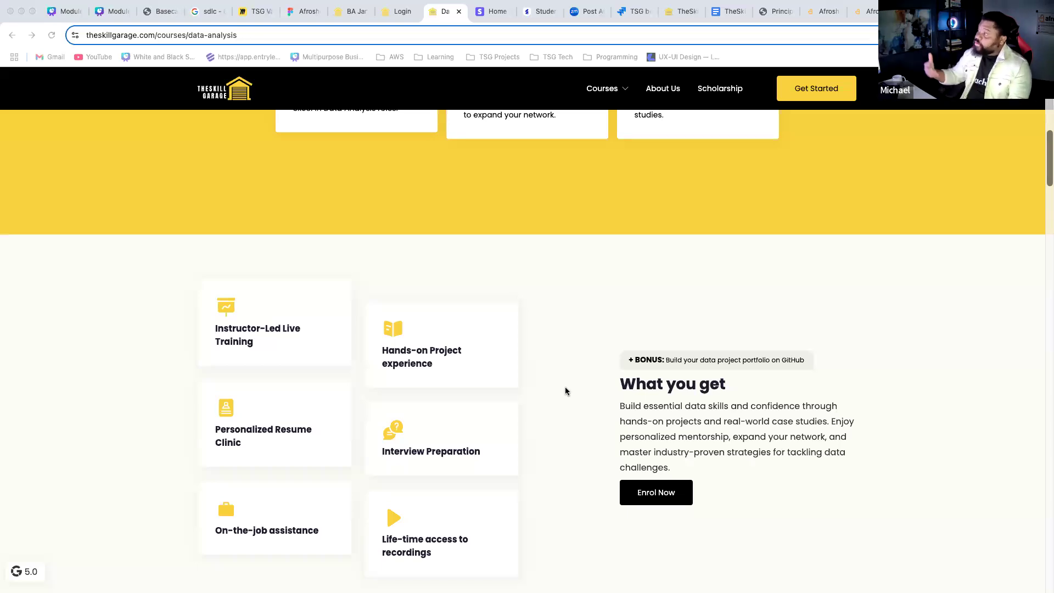
scroll(566, 391, down, 1)
scroll(566, 391, down, 9)
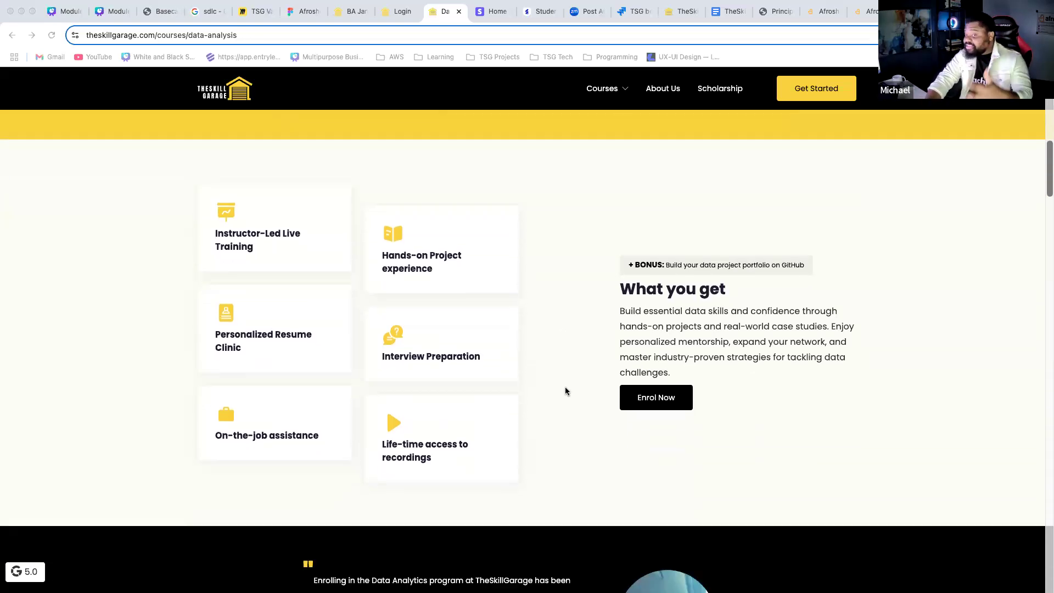
scroll(565, 391, down, 4)
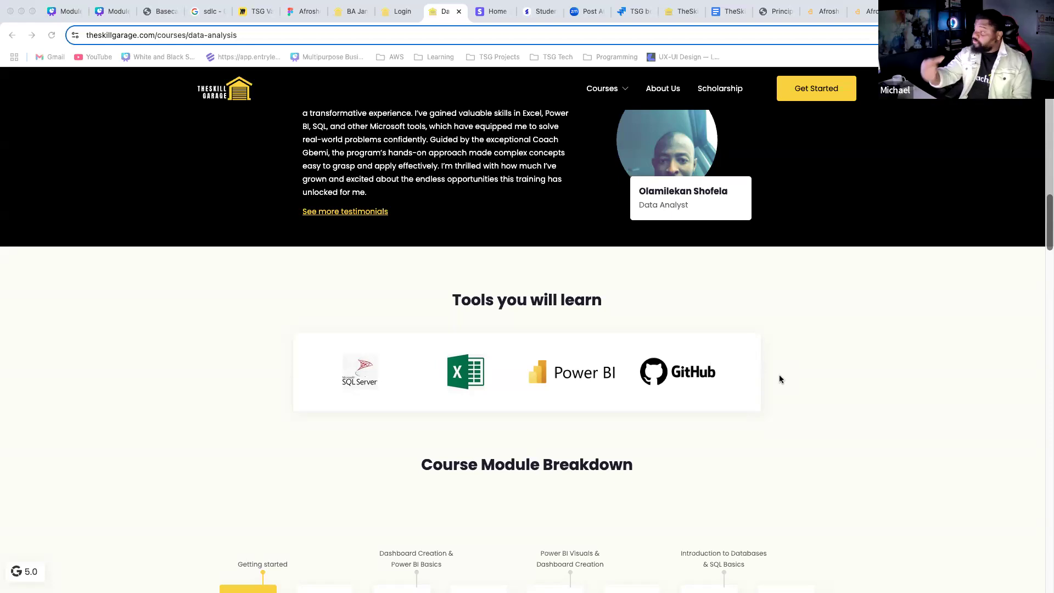
Step: Examine the Tools you will learn section and the weekly Course Module Breakdown of the data analysis course
scroll(780, 375, down, 10)
scroll(748, 330, up, 3)
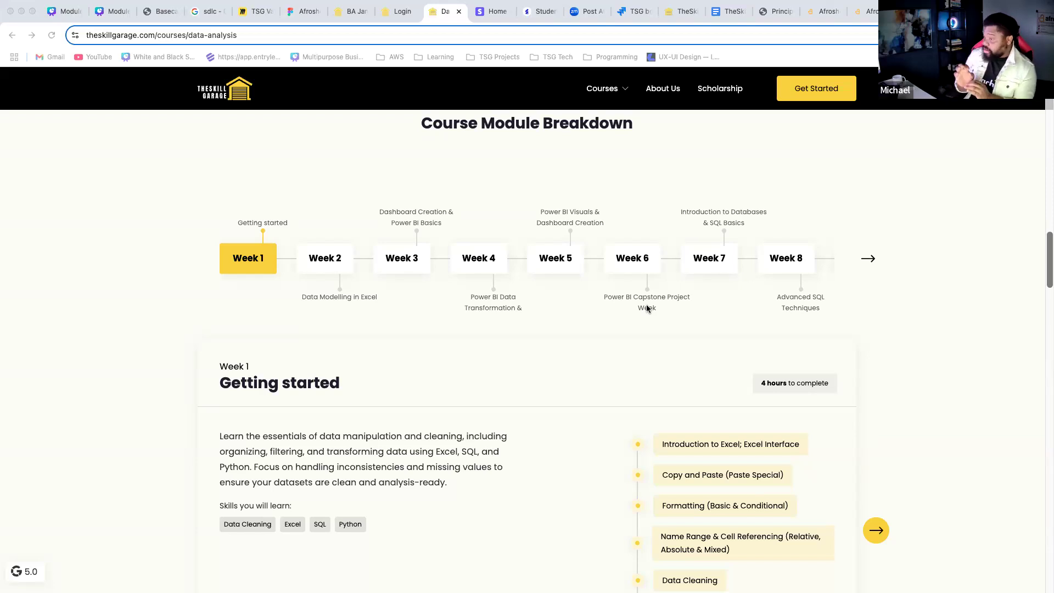
scroll(647, 309, down, 4)
scroll(647, 309, up, 4)
scroll(647, 308, down, 1)
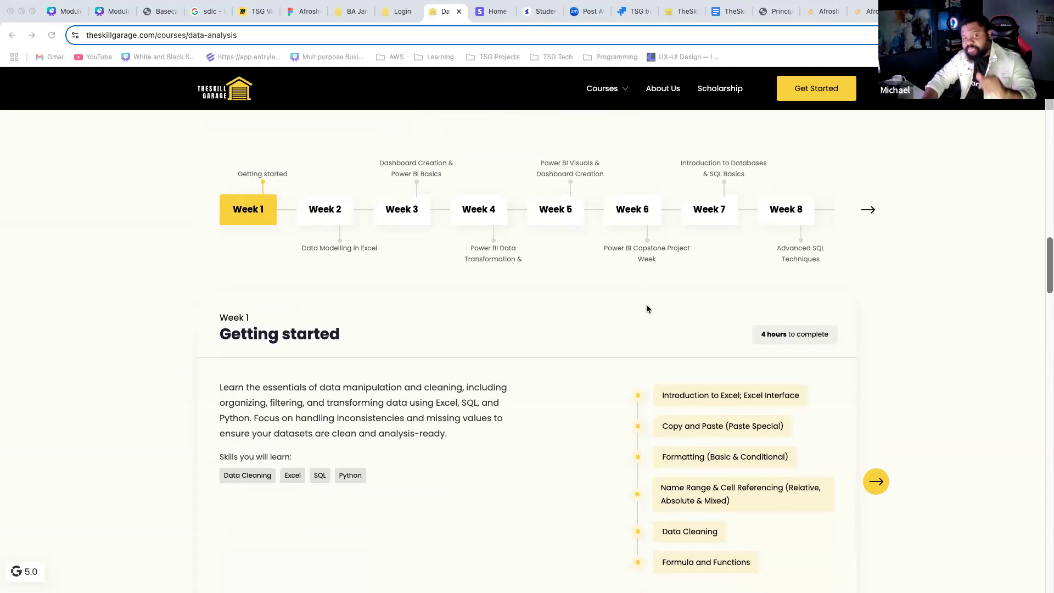
scroll(646, 308, up, 4)
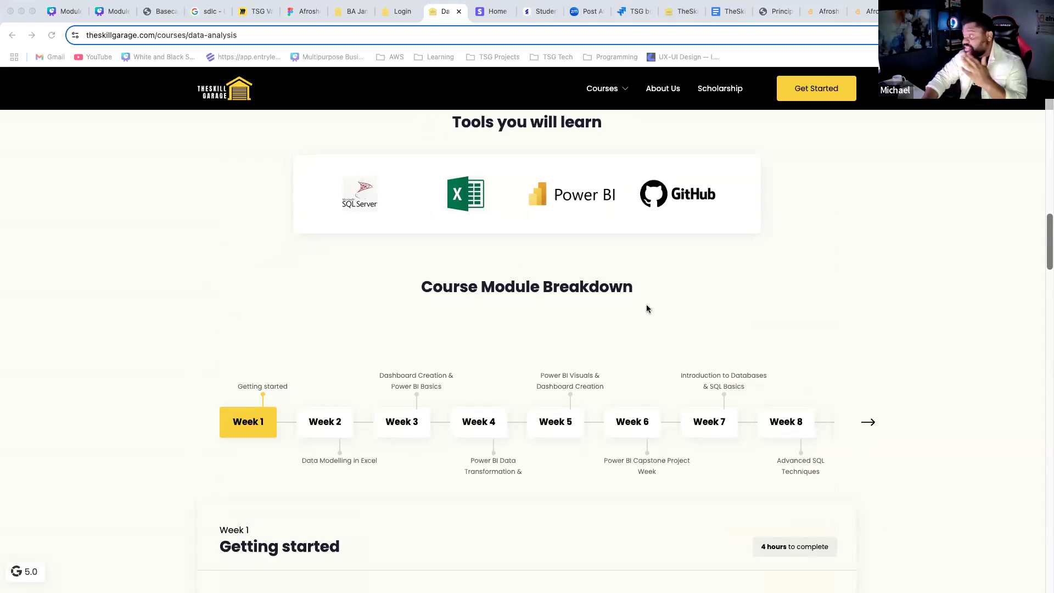
scroll(647, 309, down, 15)
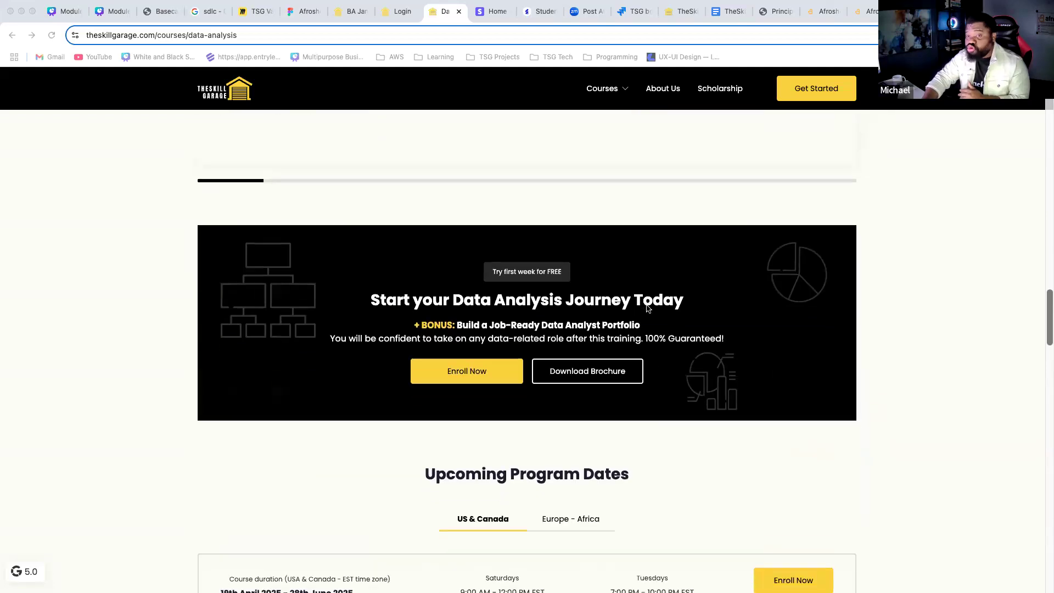
Step: Compare the upcoming program dates and session times for US & Canada and Europe - Africa
scroll(647, 309, down, 2)
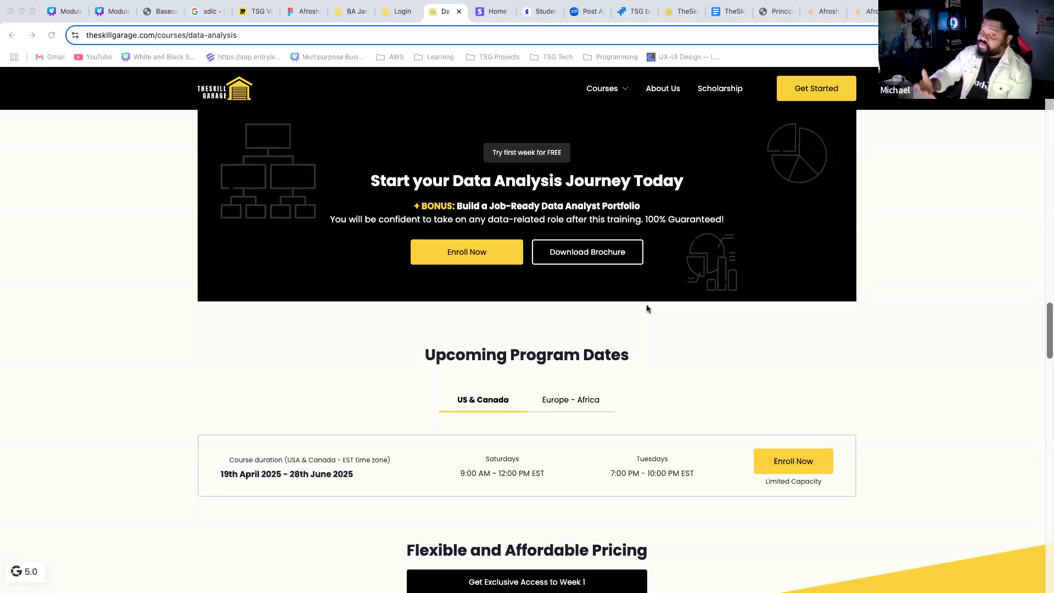
scroll(474, 428, down, 3)
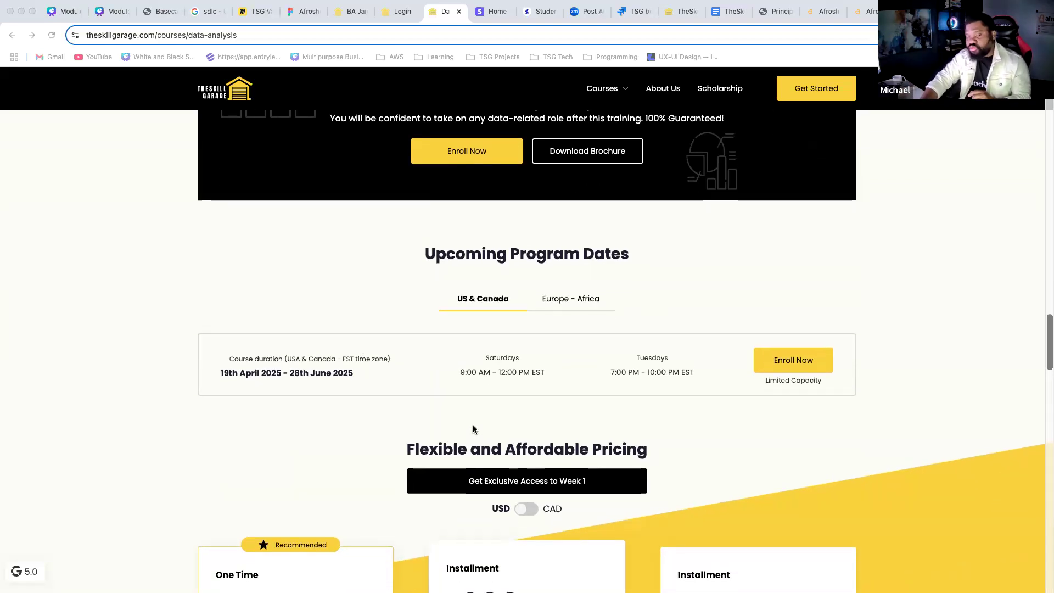
scroll(474, 427, up, 1)
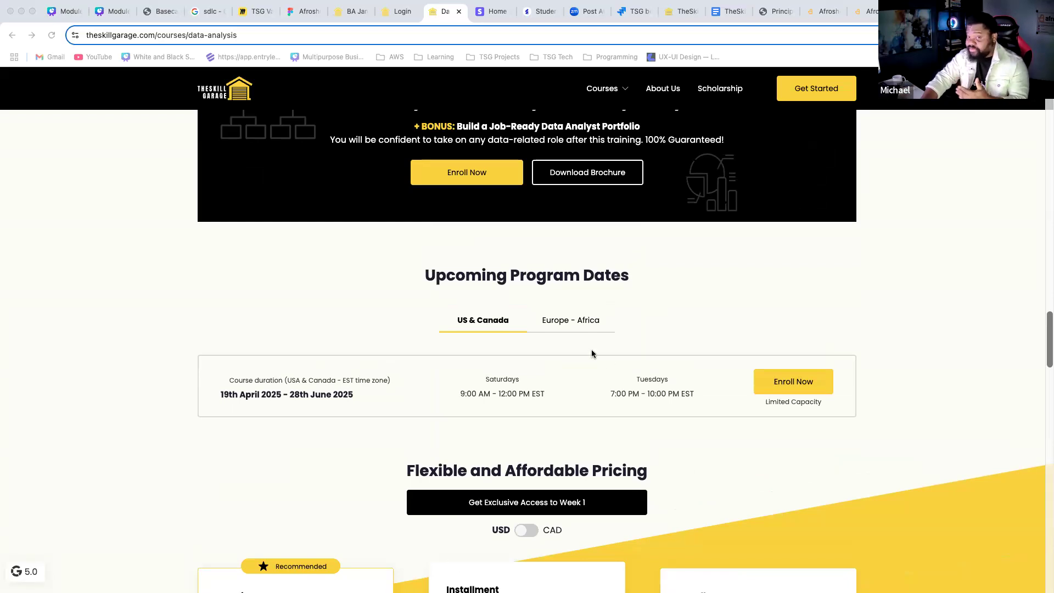
click(572, 322)
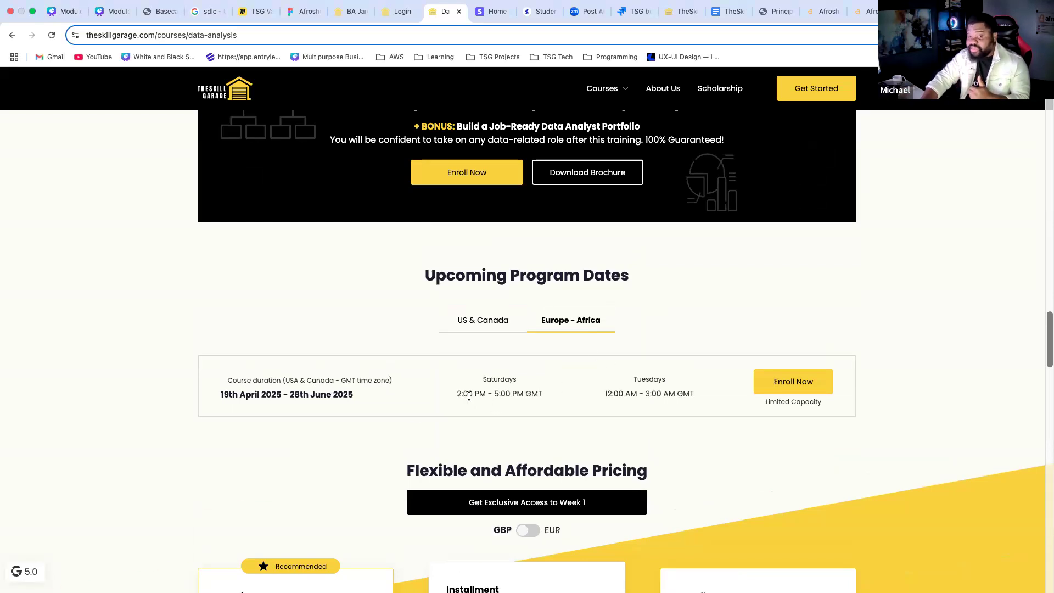
click(479, 330)
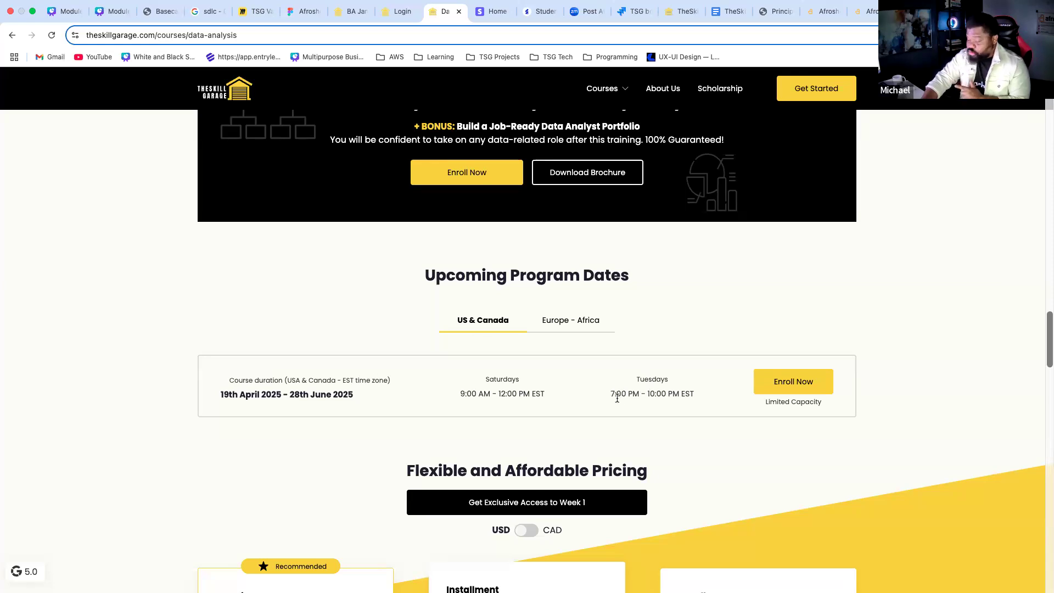
drag(609, 395, 707, 400)
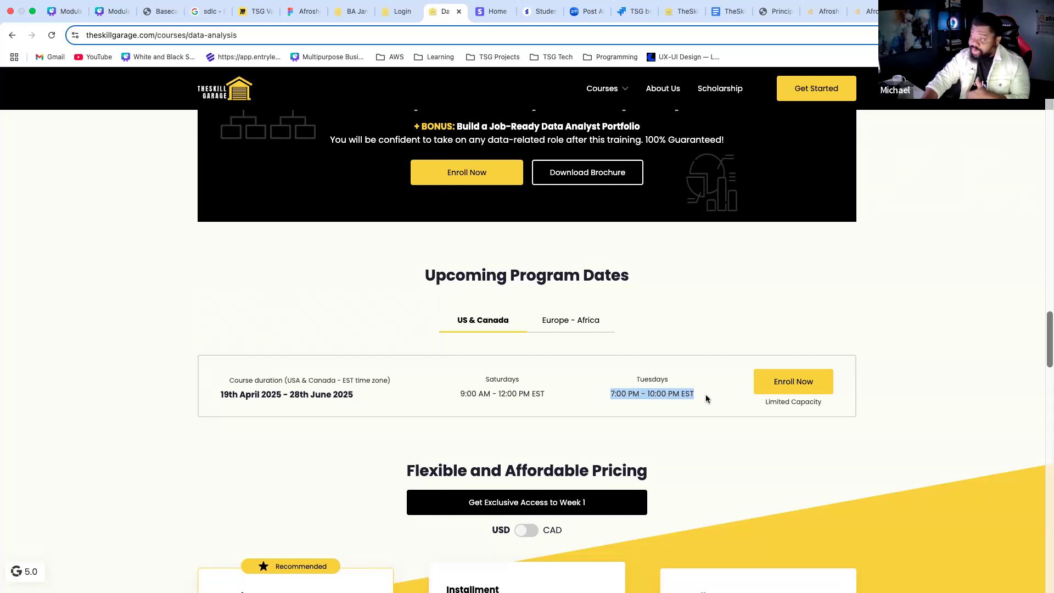
click(574, 331)
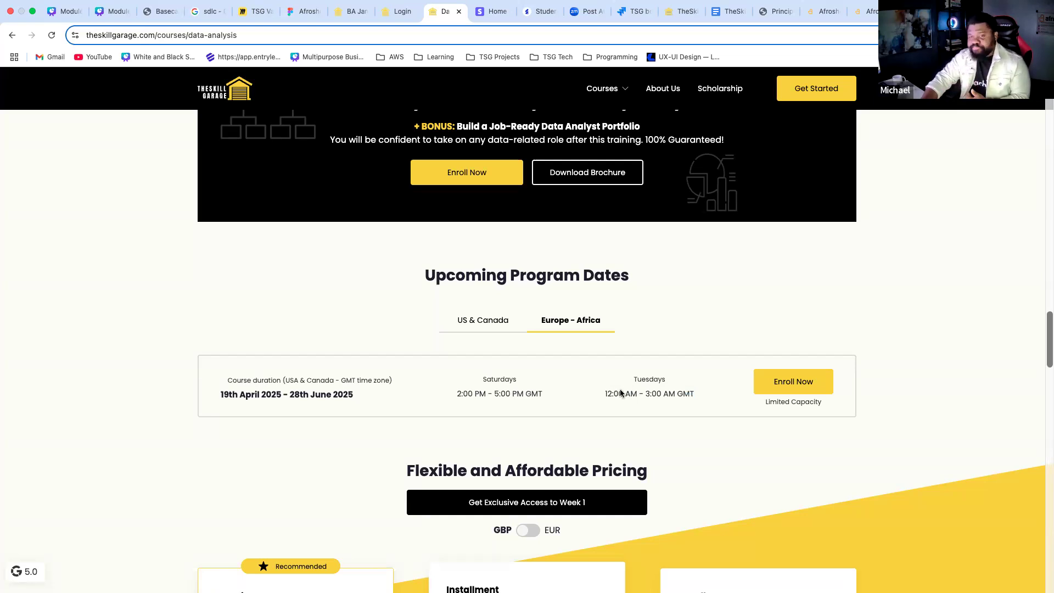
drag(633, 381, 691, 400)
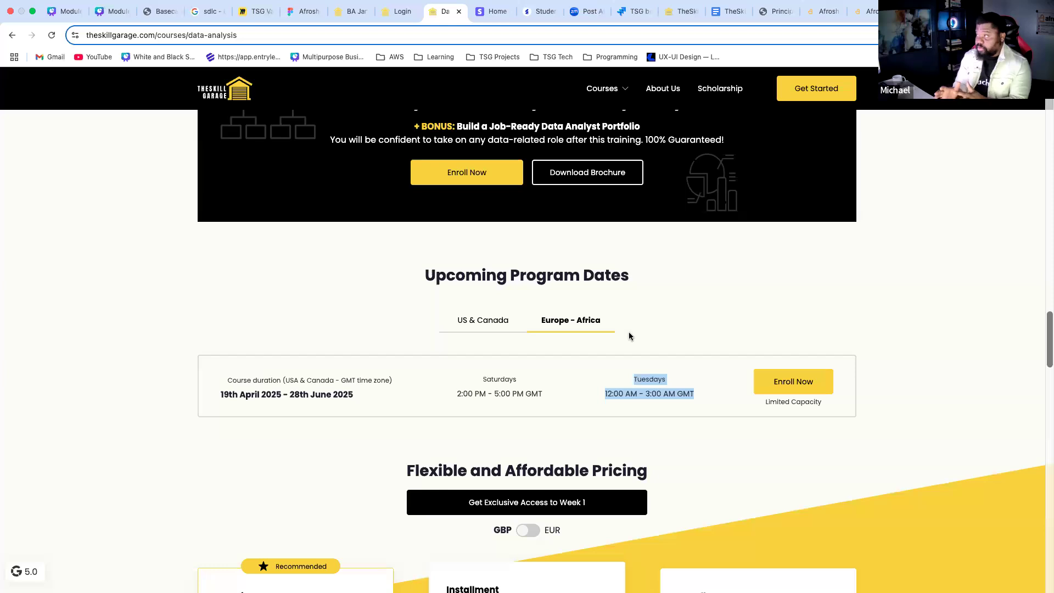
click(490, 329)
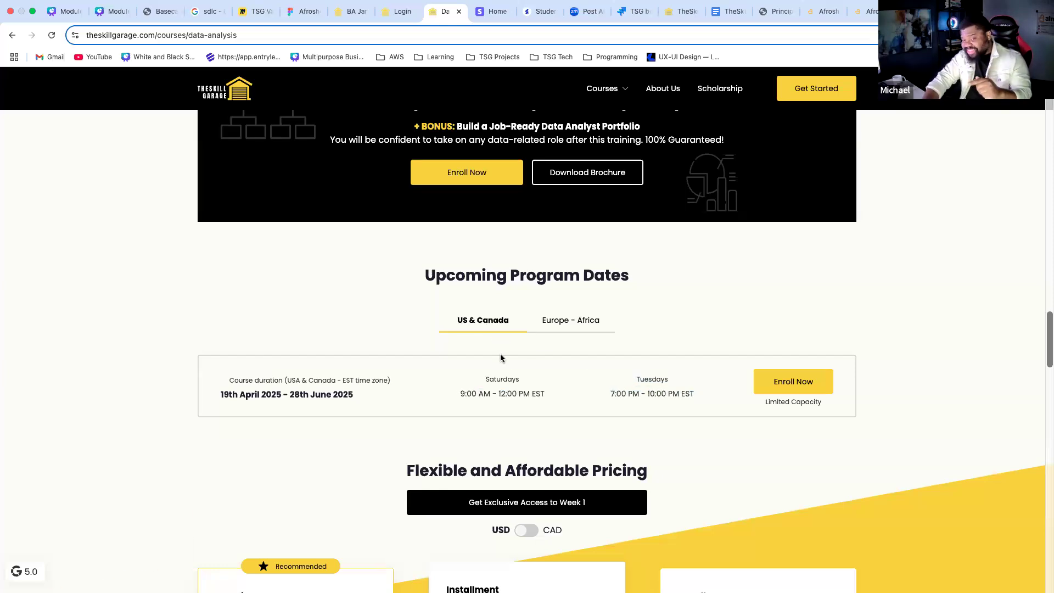
Step: View the one-time, three-time and five-time payment plans with the pricing currency switched to CAD
scroll(501, 355, down, 3)
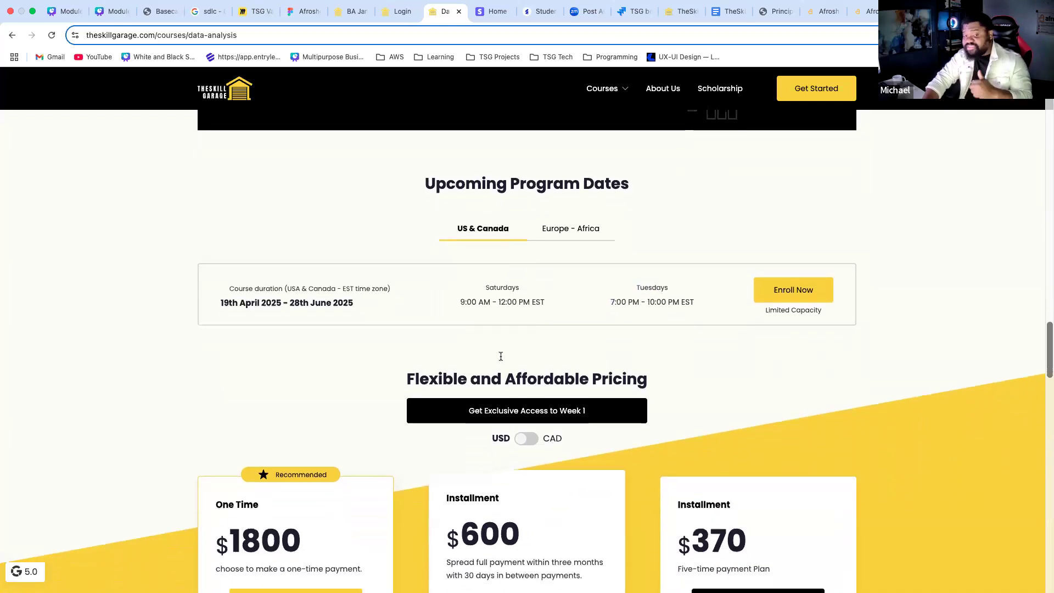
scroll(500, 356, down, 4)
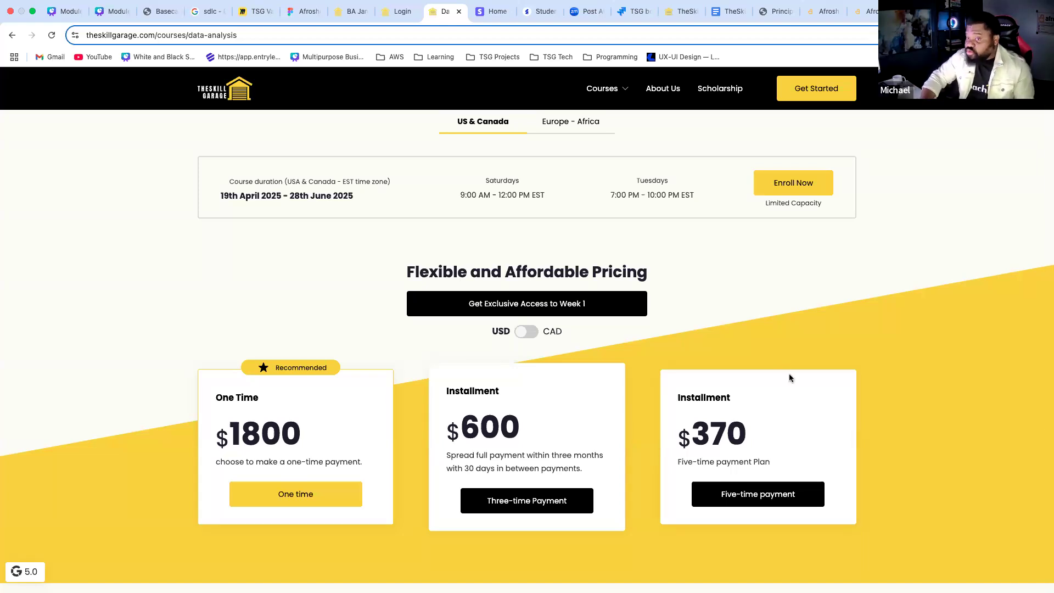
scroll(789, 375, down, 2)
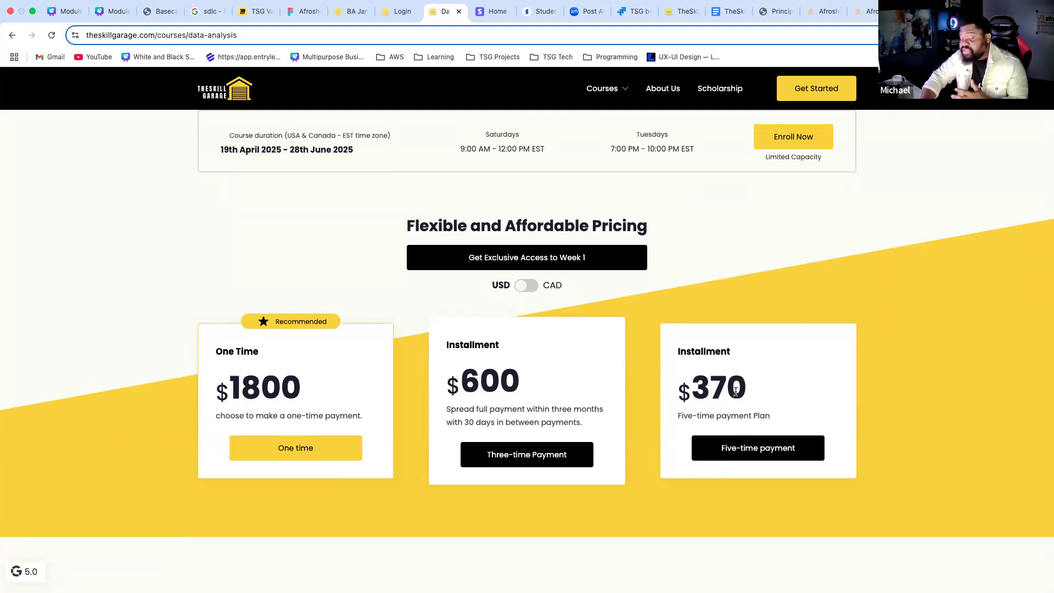
click(532, 285)
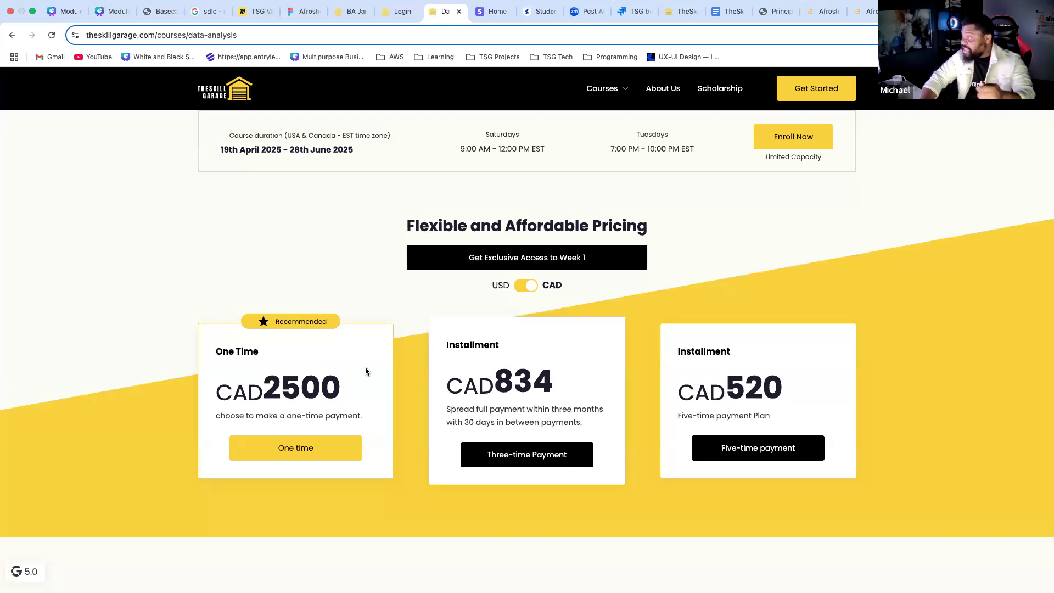
scroll(365, 368, up, 2)
scroll(366, 371, down, 5)
scroll(366, 371, up, 5)
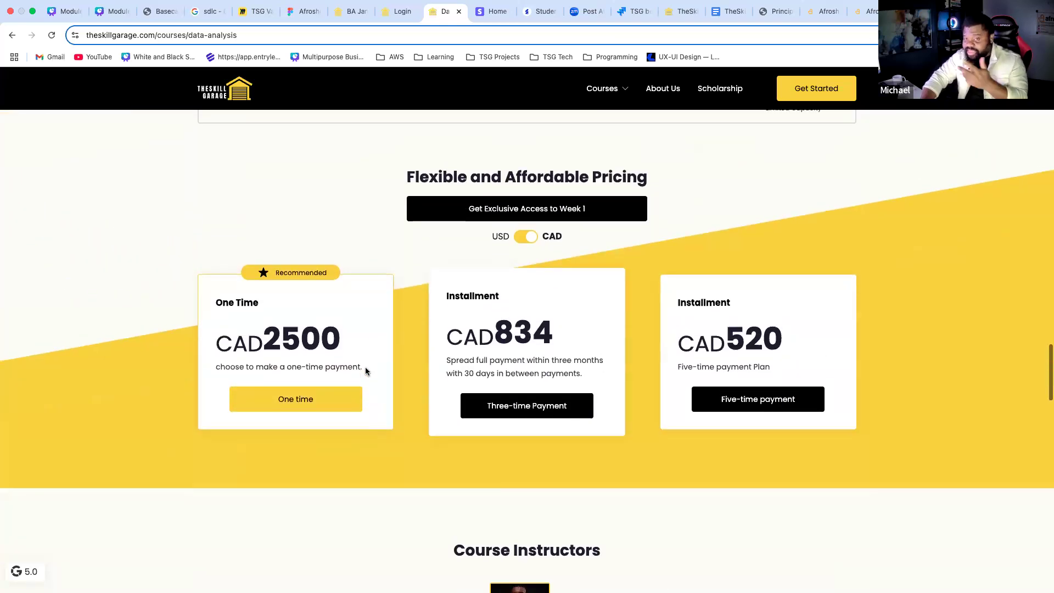
Step: Open the Data Analysis registration form for exclusive Week 1 access, review its fields and close it
scroll(365, 371, up, 3)
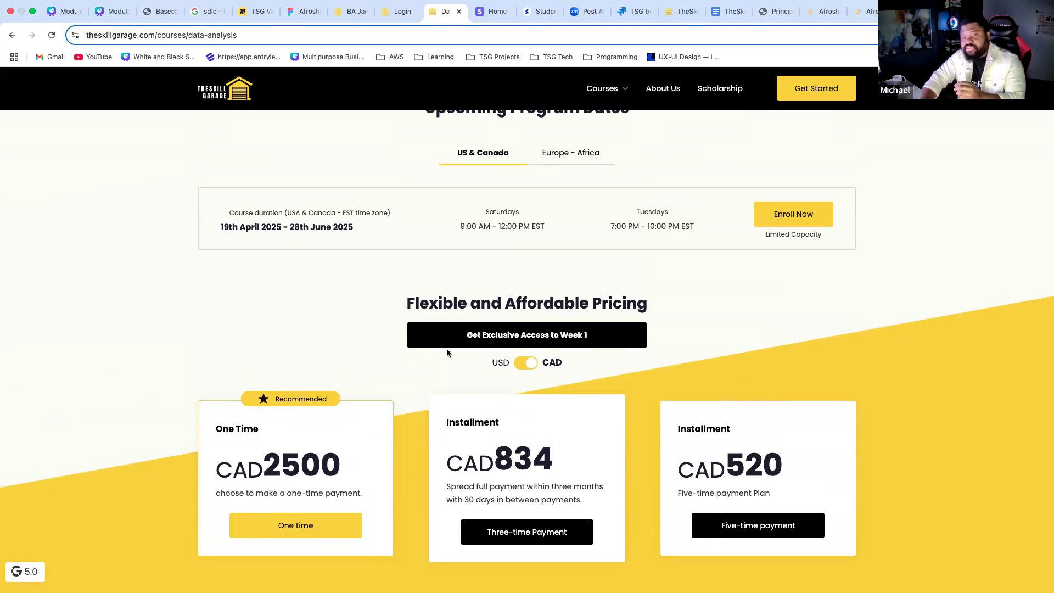
click(475, 335)
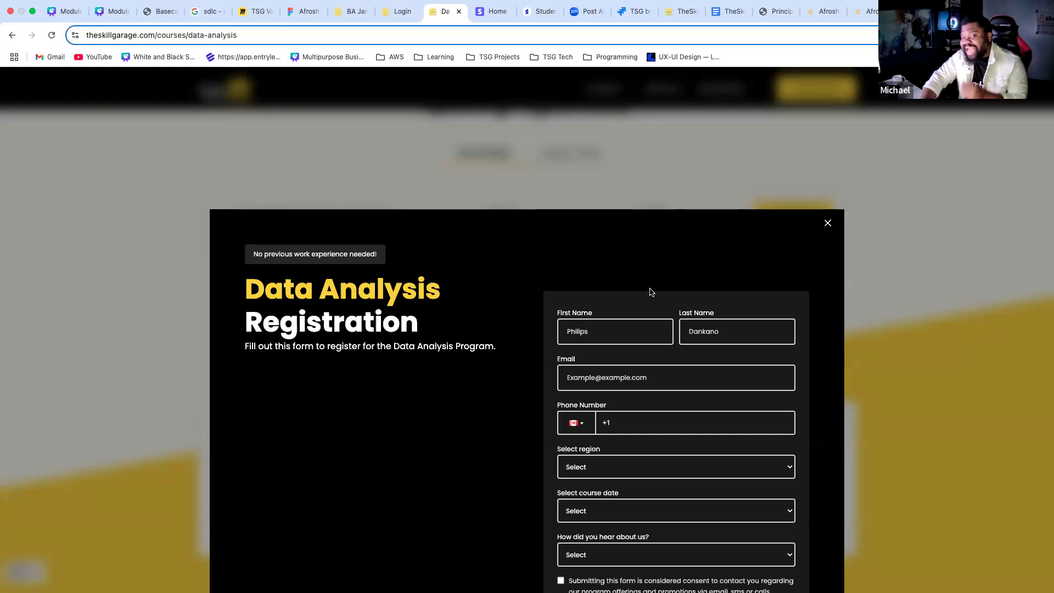
scroll(650, 291, down, 3)
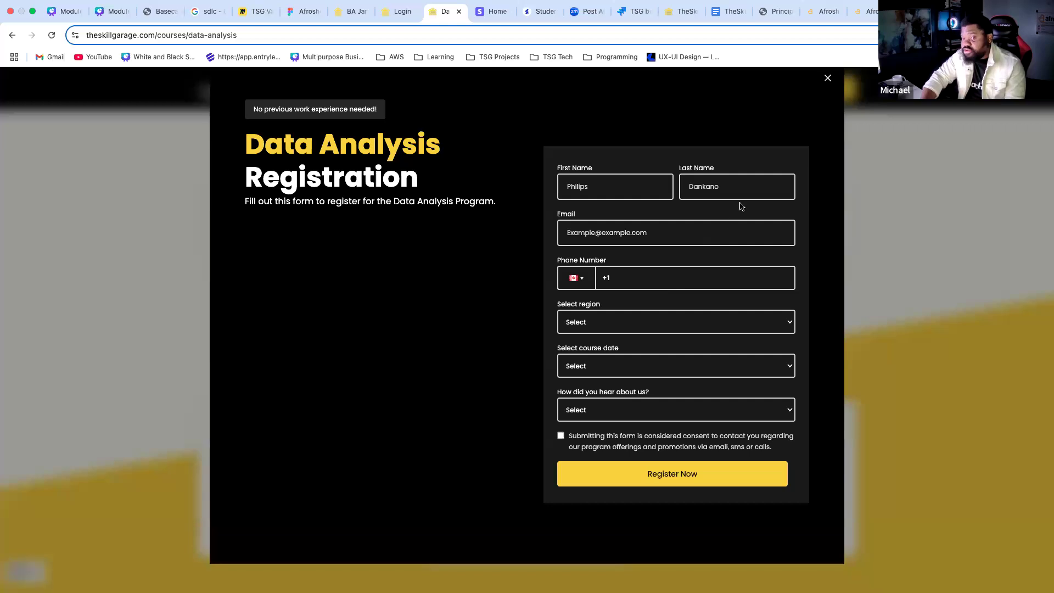
click(829, 80)
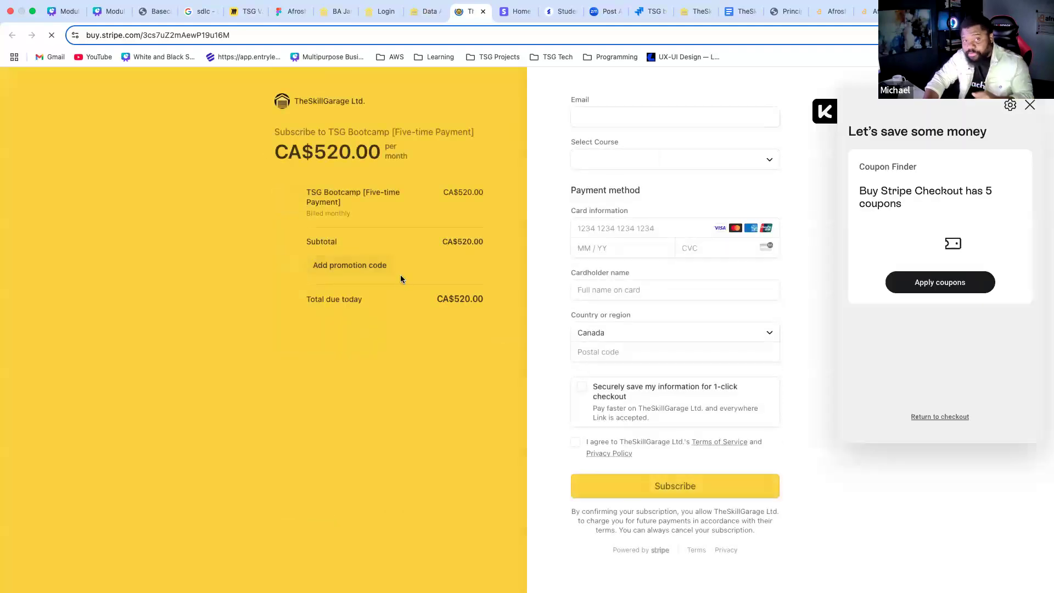
Step: Apply promotion code DATA20 to the five-time payment checkout and select Data Analysis Bootcamp as the course
click(368, 264)
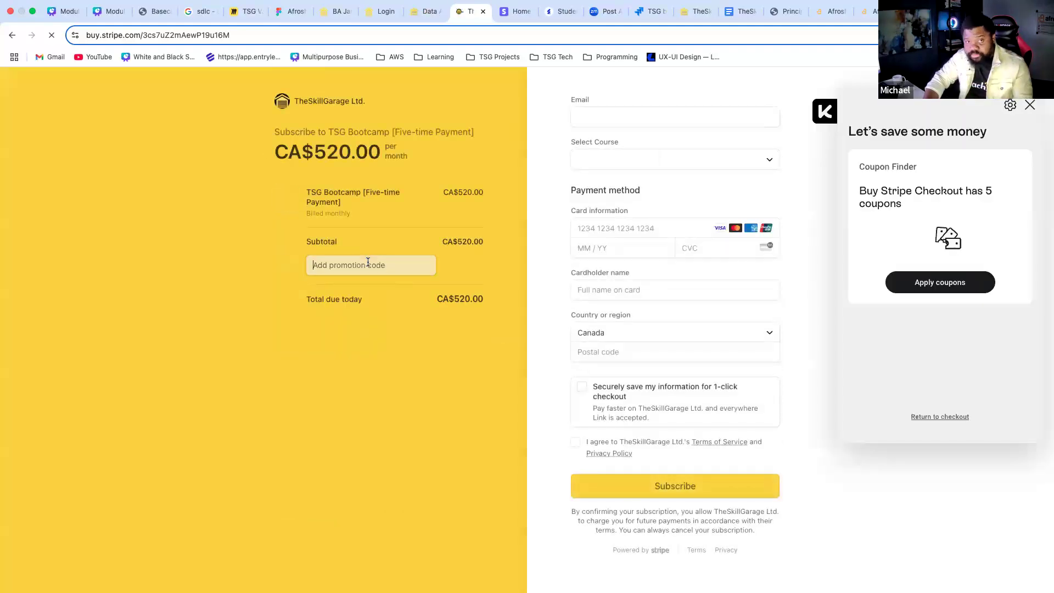
text(DA)
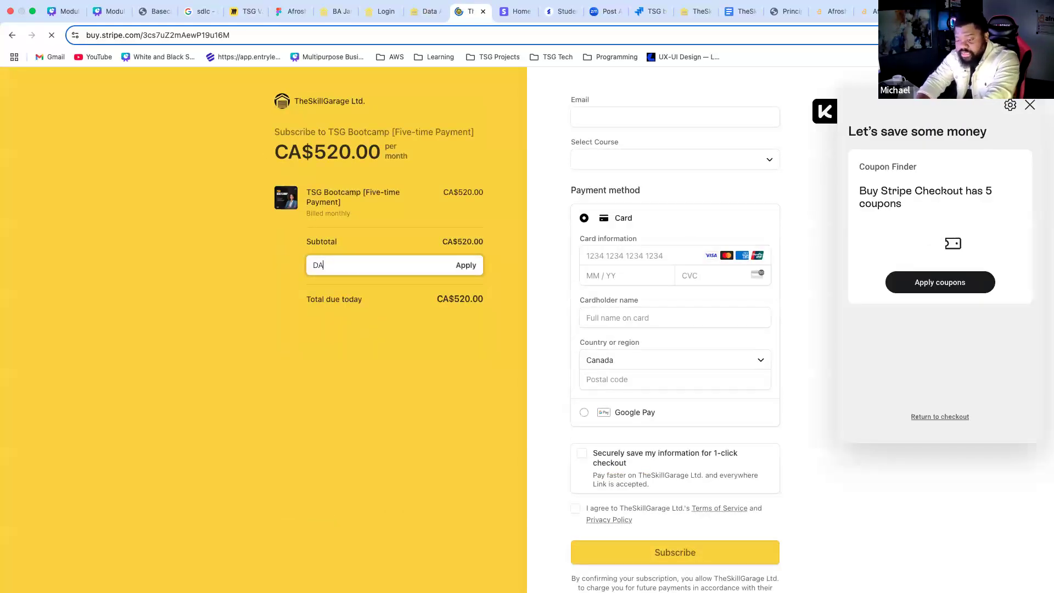
text(TA20)
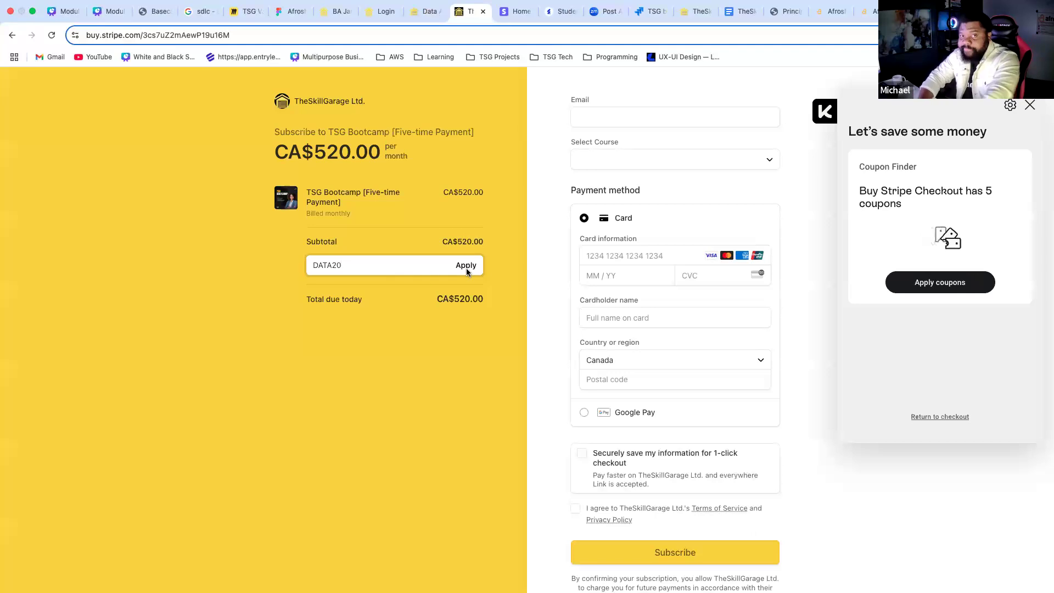
click(466, 268)
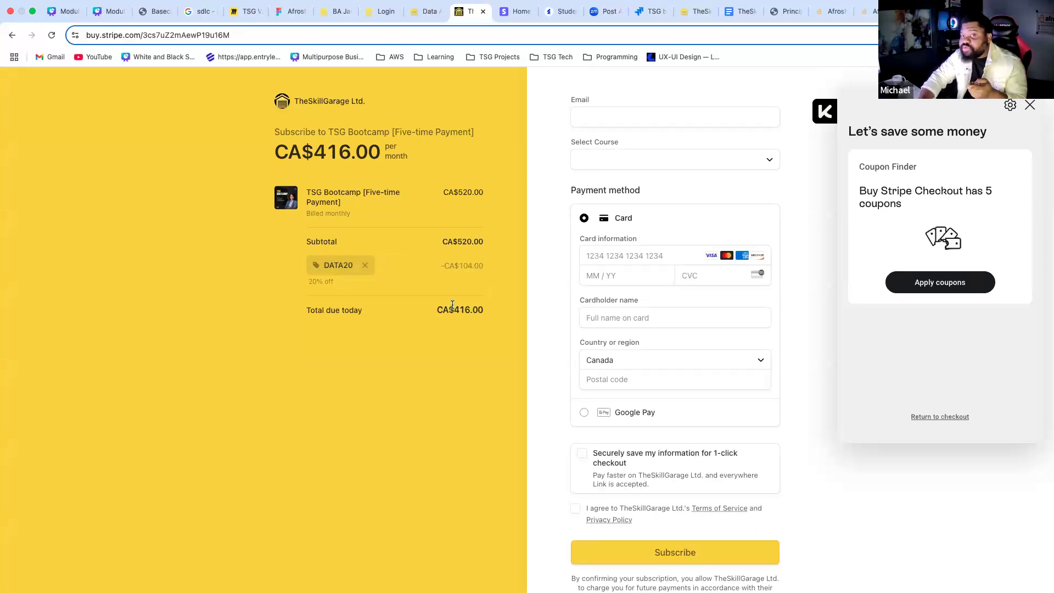
click(636, 160)
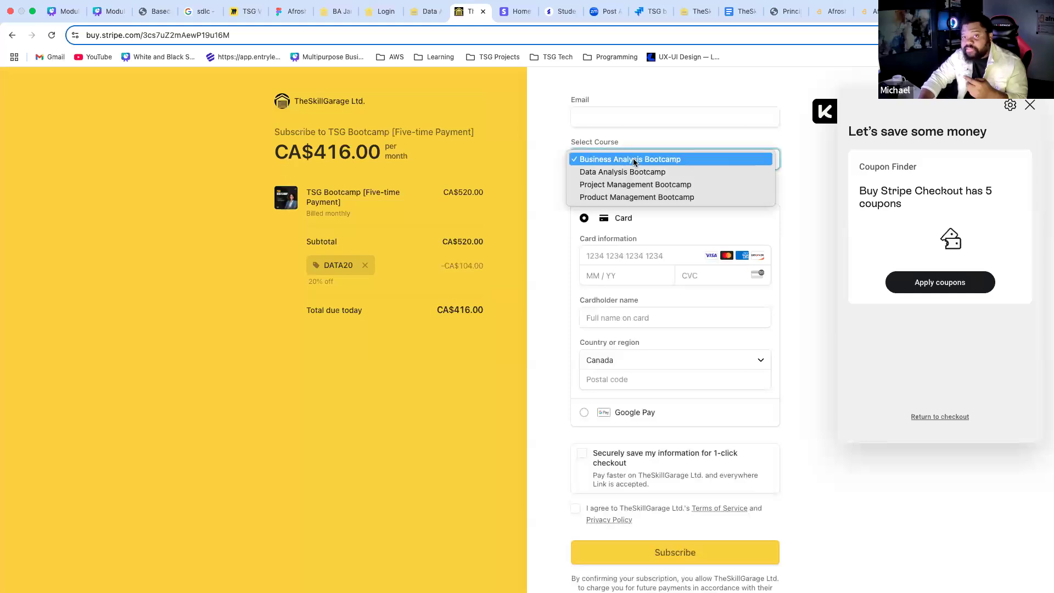
click(634, 172)
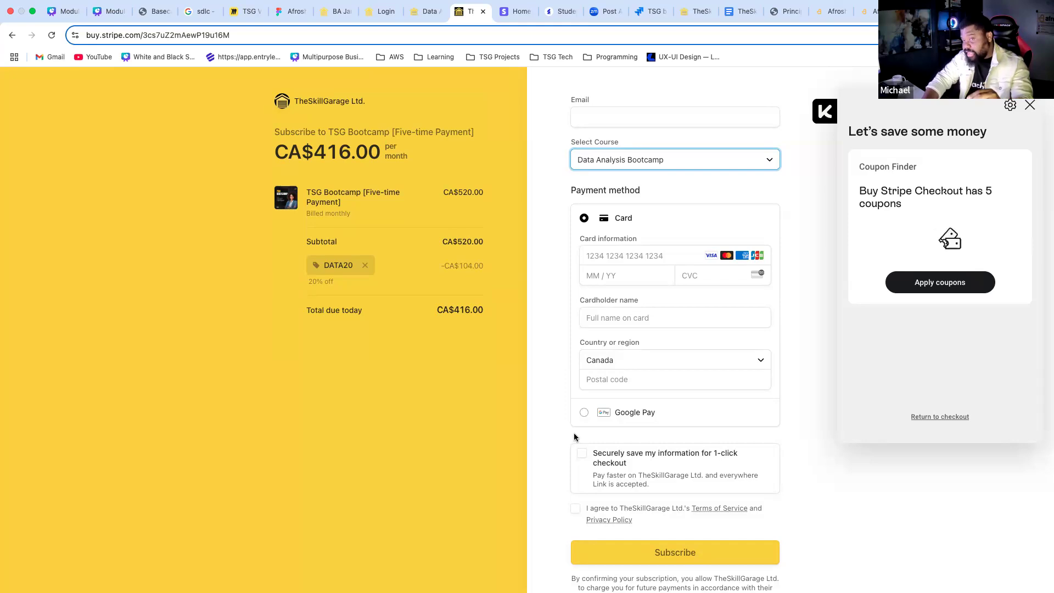
Step: Switch to the browser window with the Self-Paced Business Analysis Training and view its course content
key(ctrl+Up)
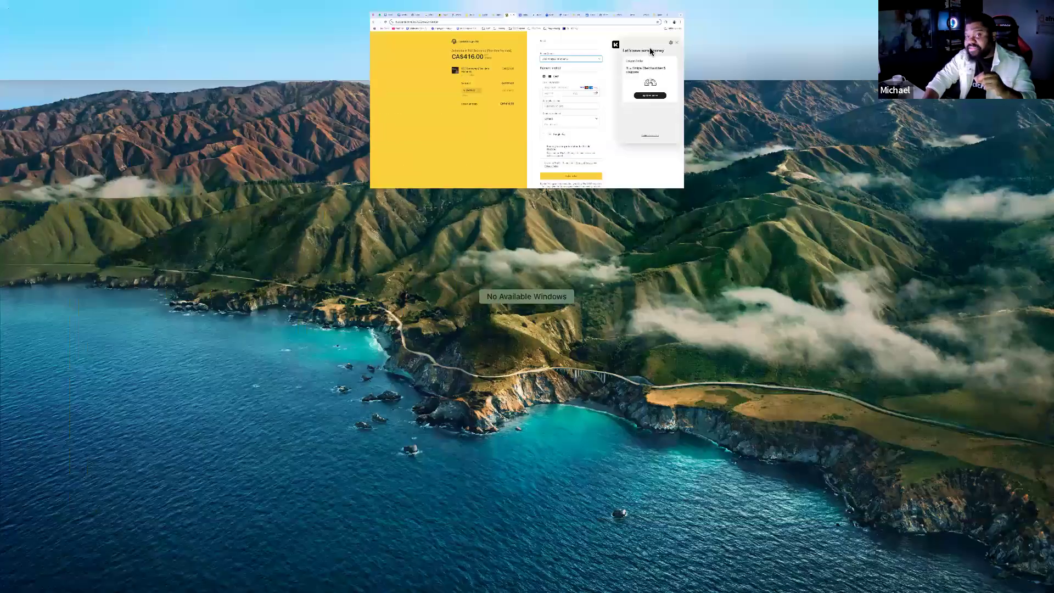
click(651, 48)
scroll(120, 244, up, 1)
scroll(120, 247, up, 1)
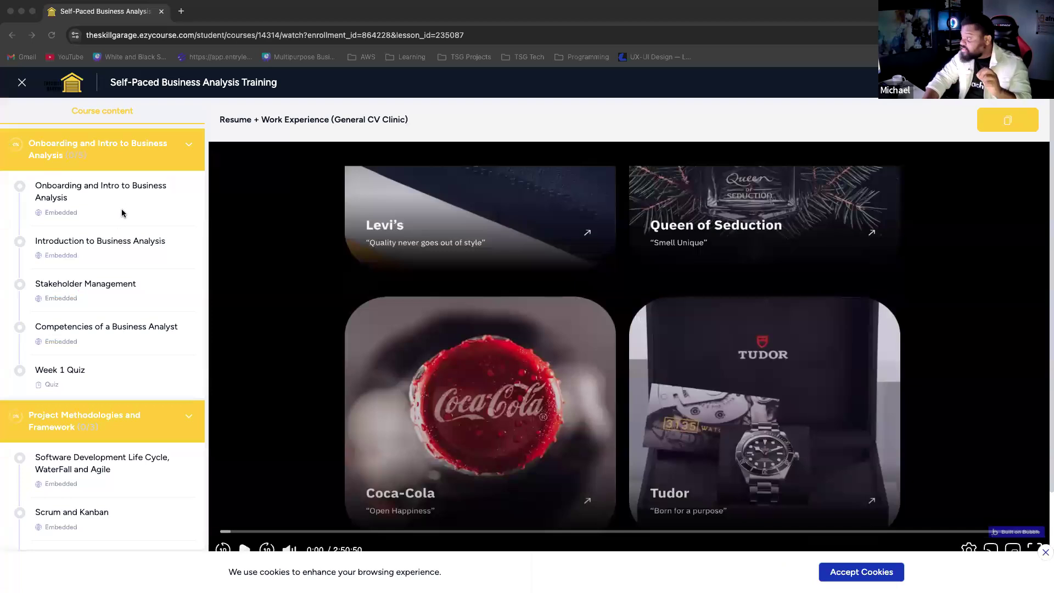
Step: Collapse the Onboarding section of the course content and expand Requirement Engineering Part 1 and Part 3 to view their lessons
scroll(123, 223, down, 1)
scroll(129, 226, up, 1)
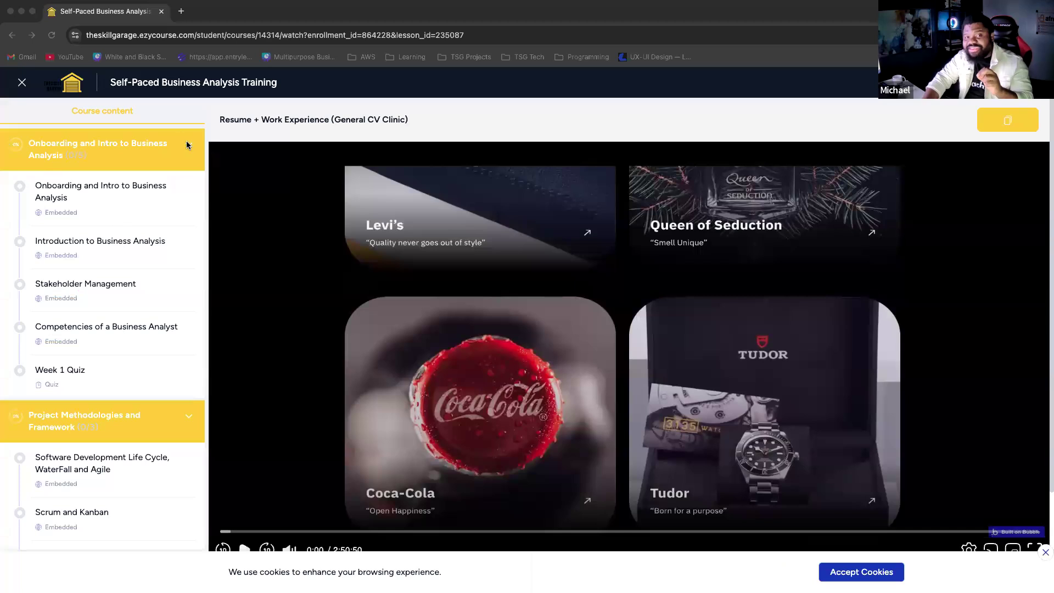
click(186, 144)
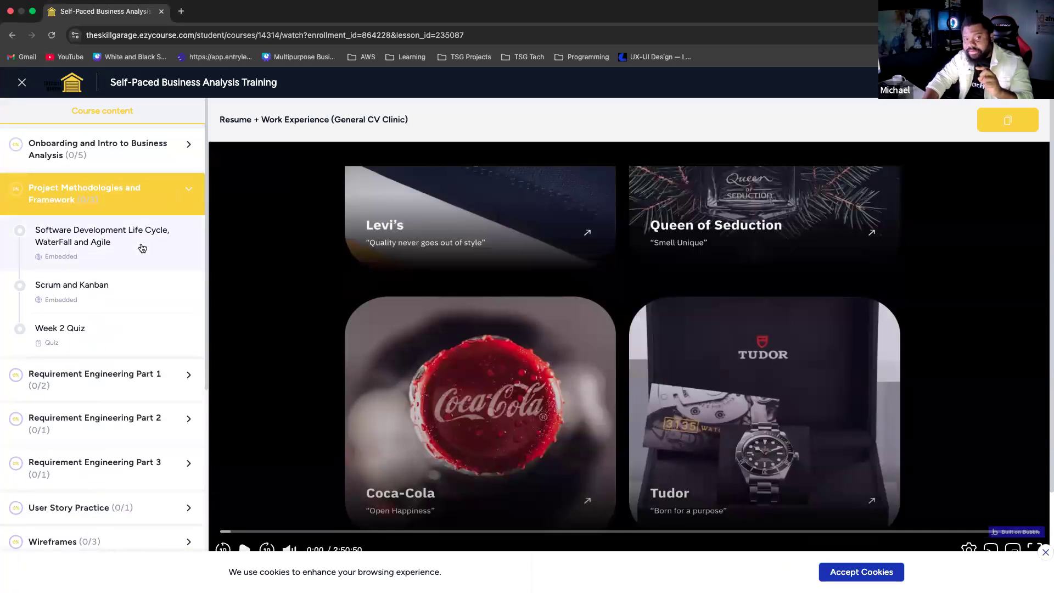
scroll(142, 248, down, 2)
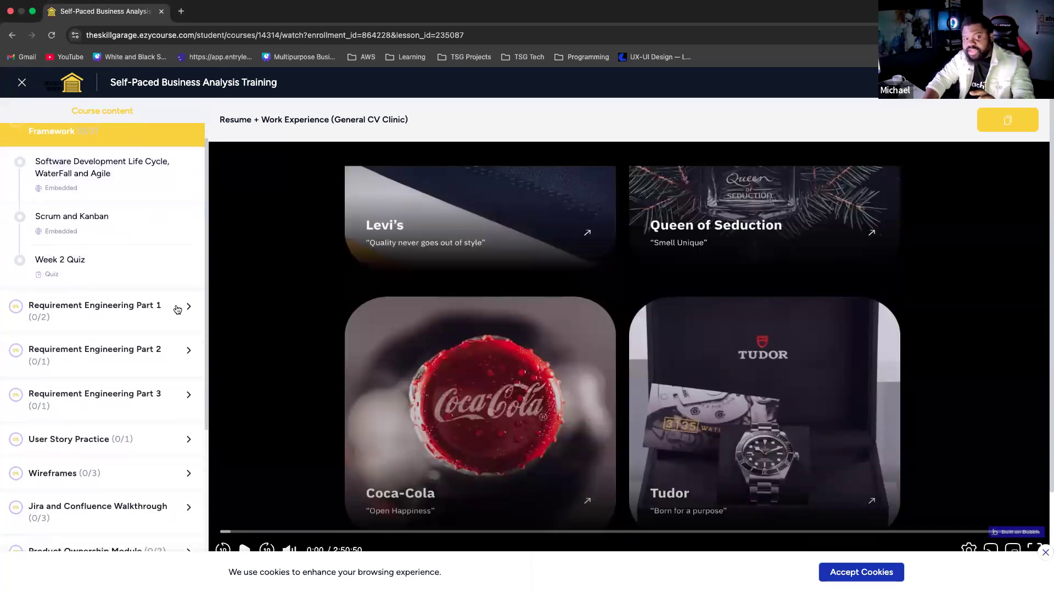
click(177, 309)
scroll(171, 263, down, 5)
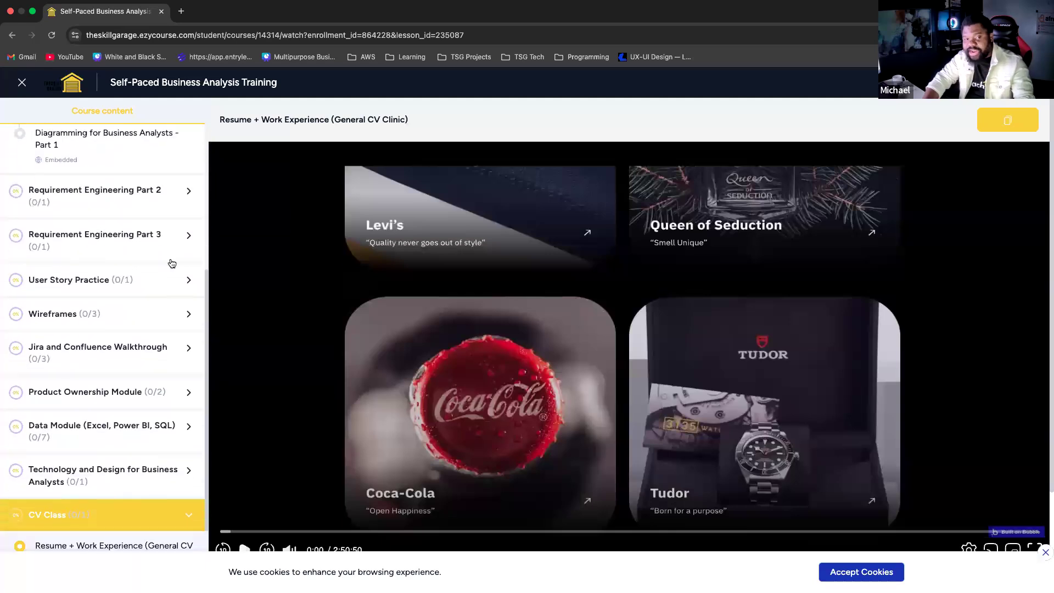
click(173, 241)
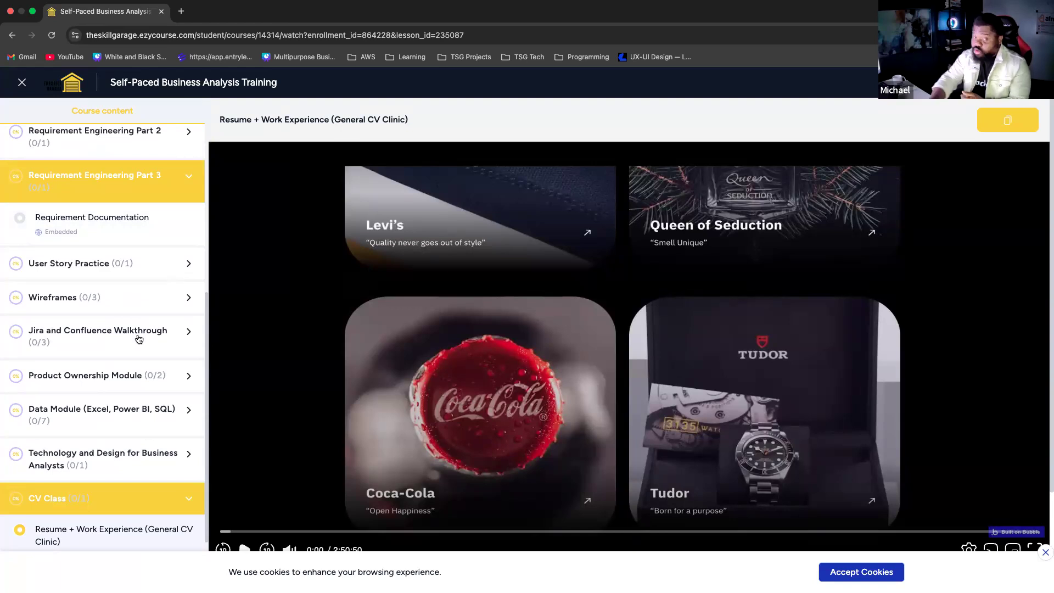
Step: Expand the Technology and Design for Business Analysts and Data Module (Excel, Power BI, SQL) sections and review their lessons
scroll(141, 337, down, 4)
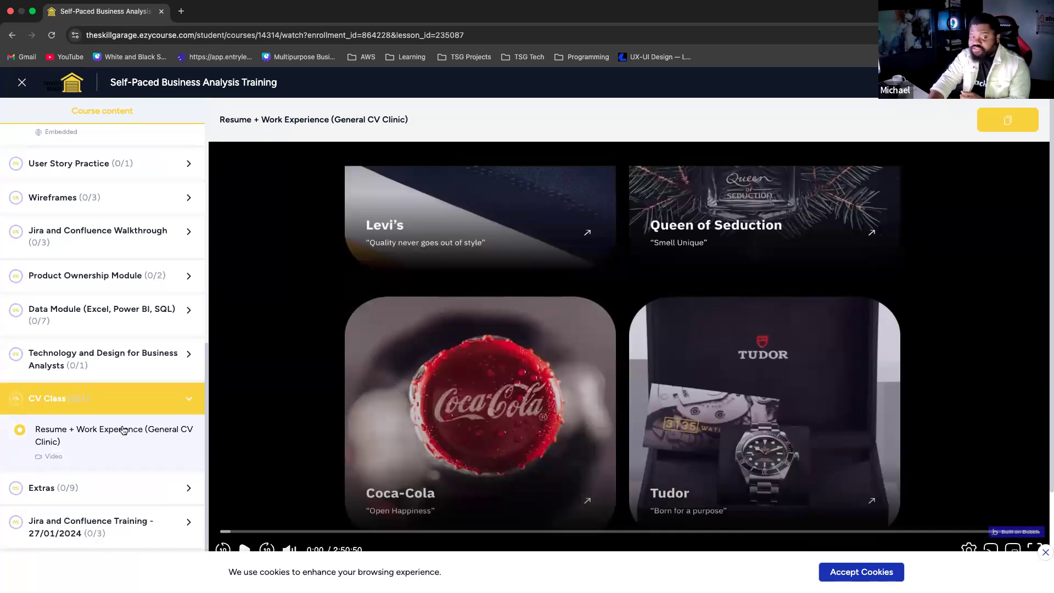
click(142, 357)
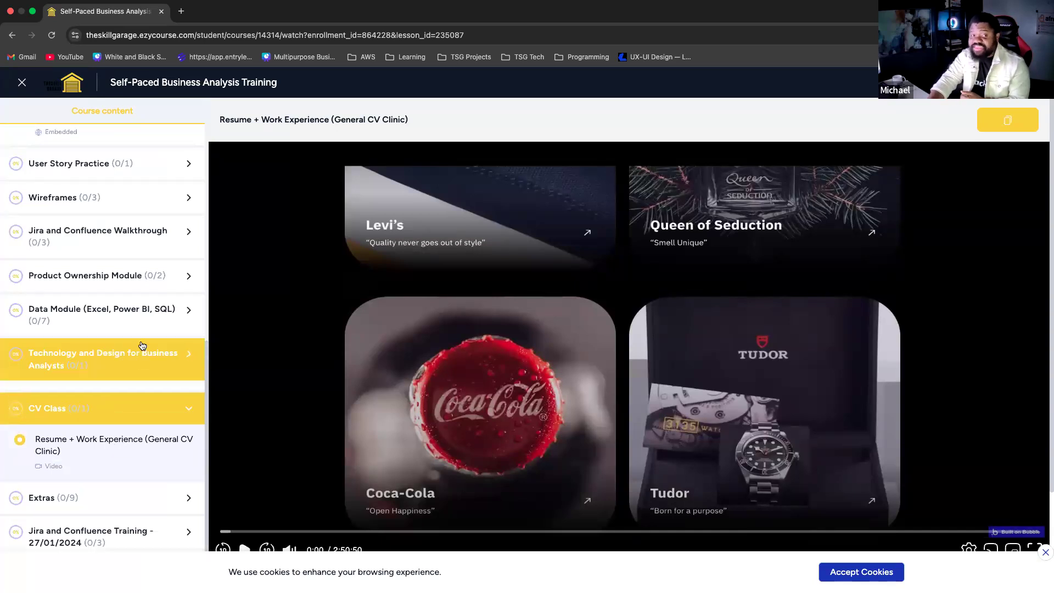
click(110, 310)
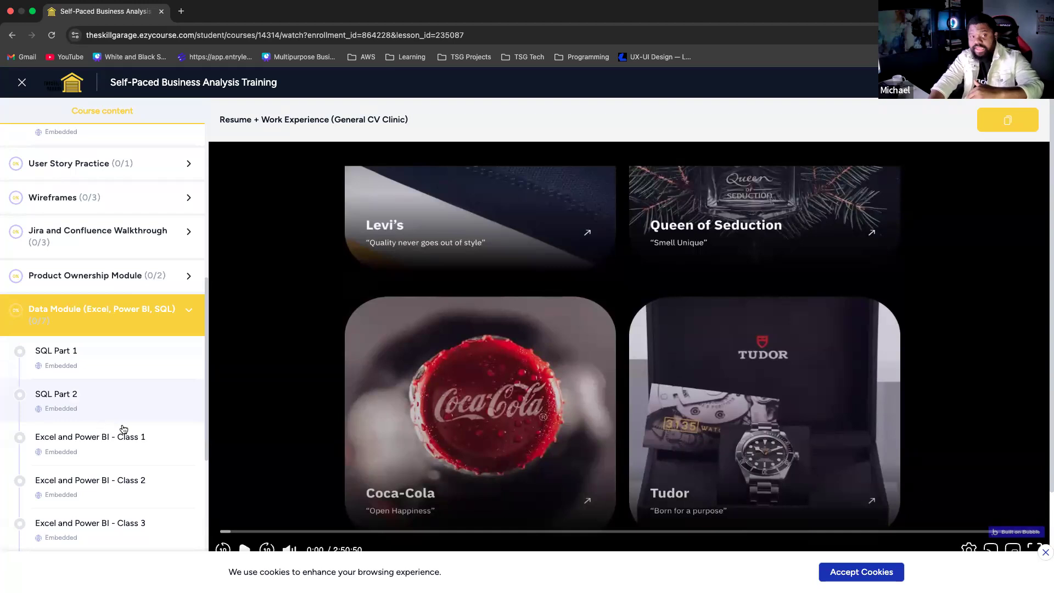
scroll(127, 480, down, 2)
scroll(126, 480, down, 4)
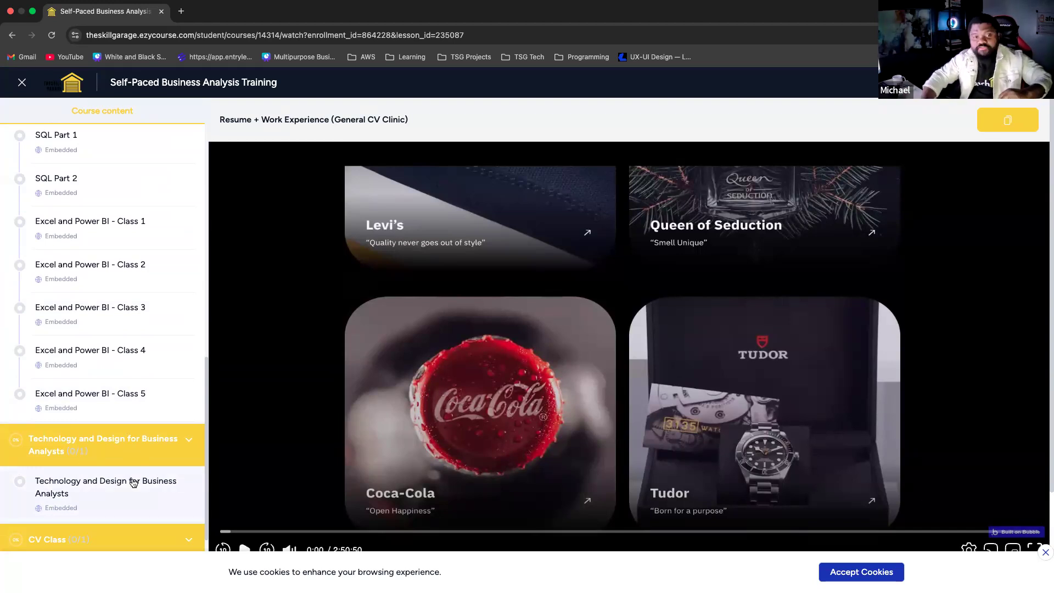
scroll(133, 483, down, 3)
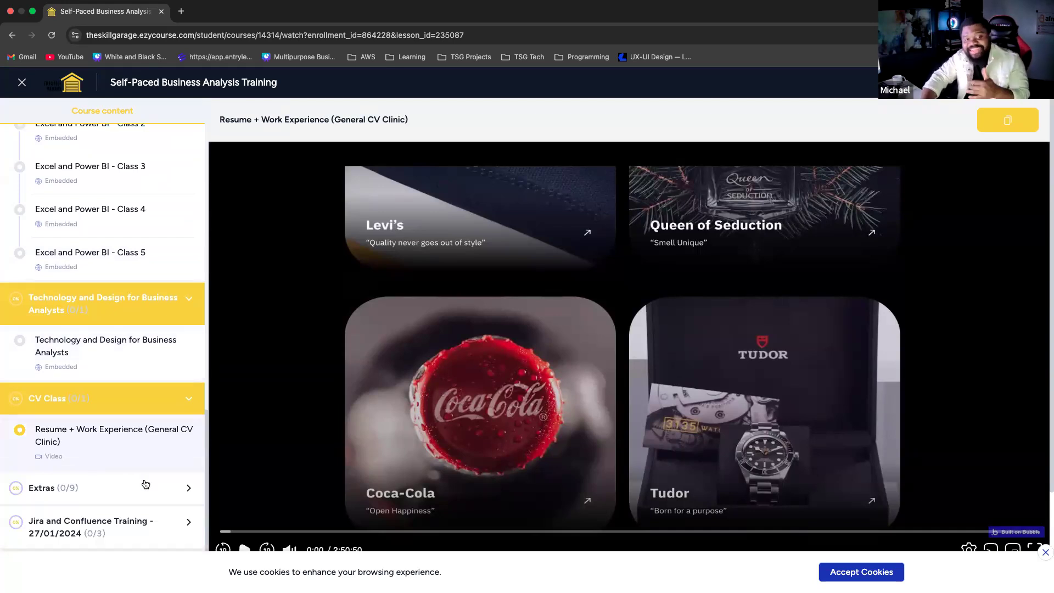
Step: Expand the Extras and Jira and Confluence Training - 27/01/2024 sections and look through their recorded sessions
click(144, 486)
scroll(135, 481, down, 4)
scroll(134, 480, down, 5)
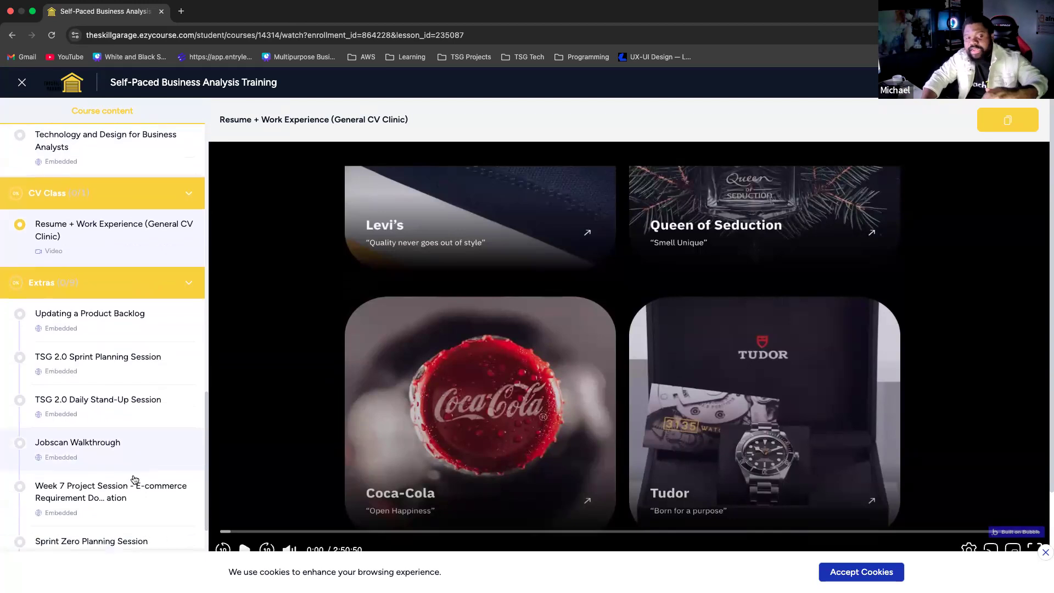
click(118, 521)
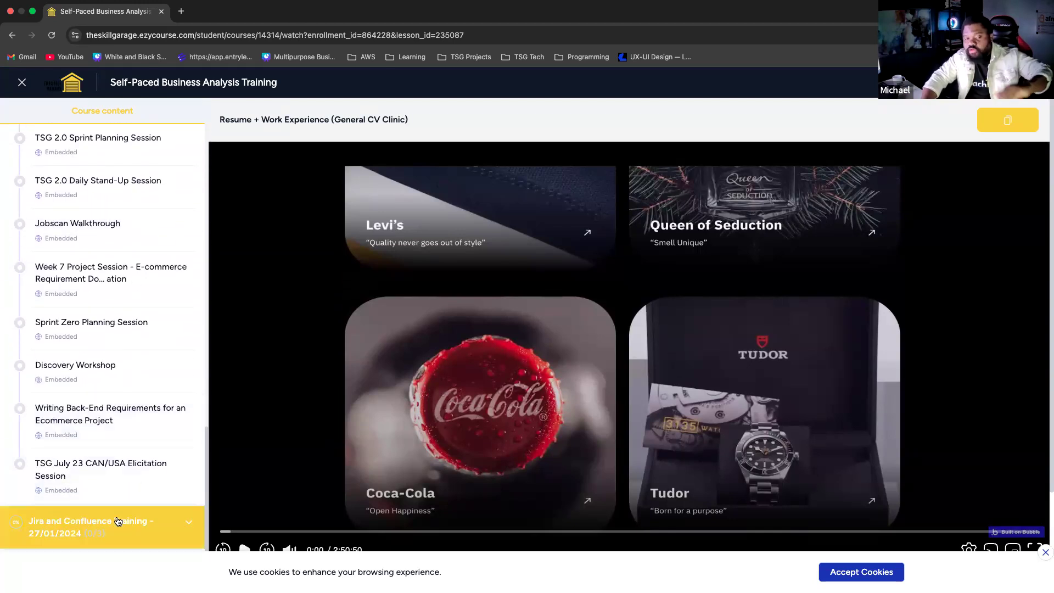
scroll(118, 522, down, 3)
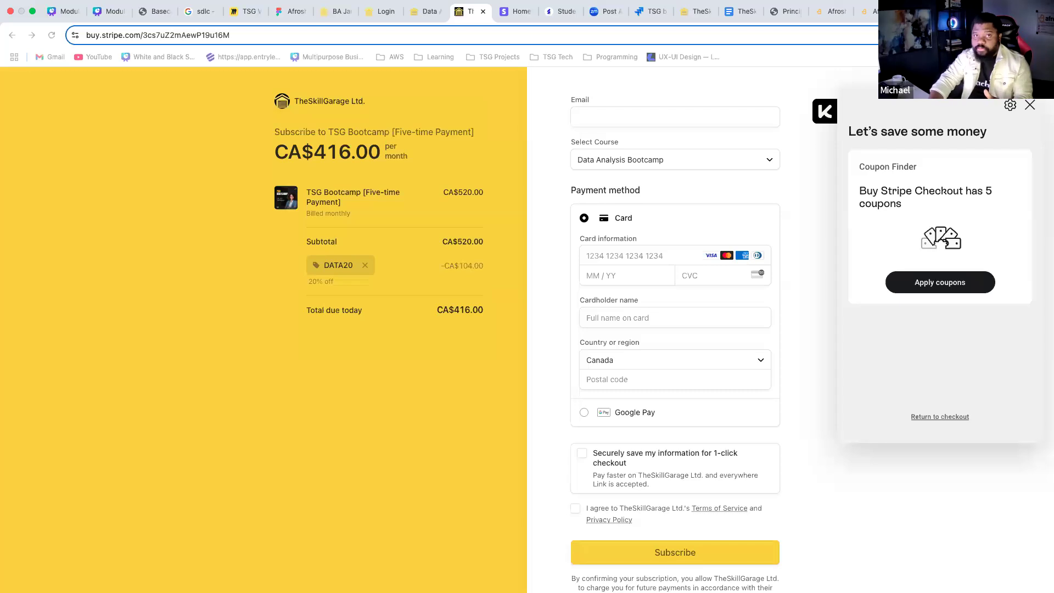
Step: Return from the checkout to the Data Analysis course page and review its upcoming US & Canada program dates
click(424, 24)
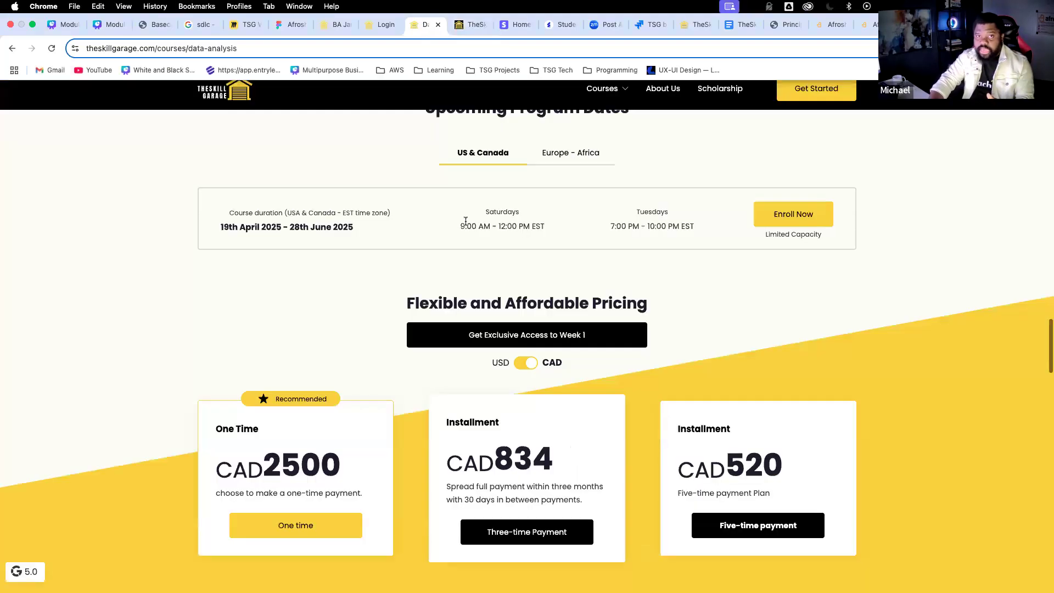
scroll(477, 218, up, 5)
scroll(477, 218, down, 5)
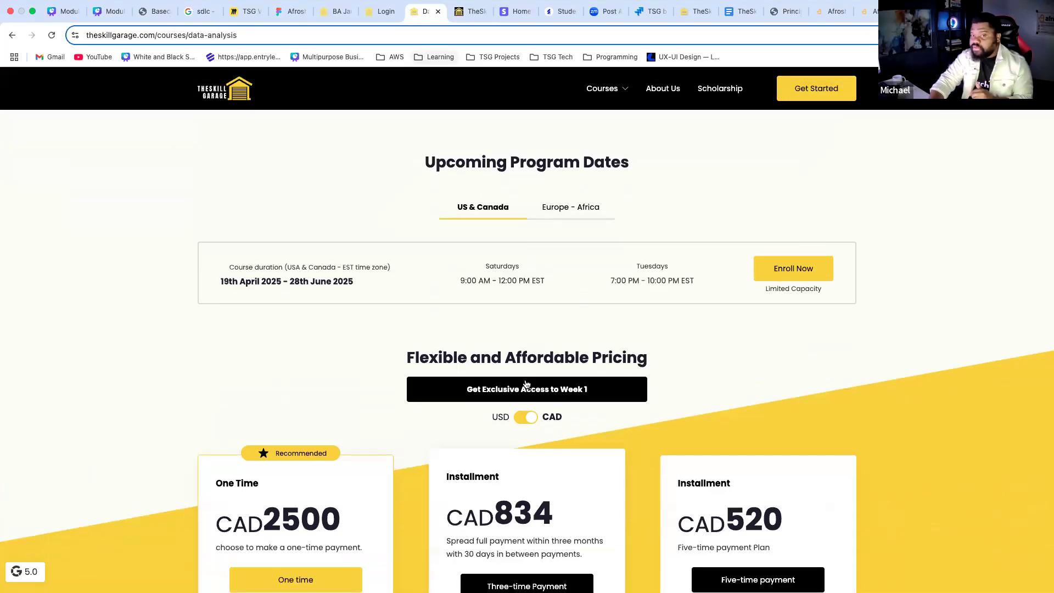
scroll(527, 382, up, 4)
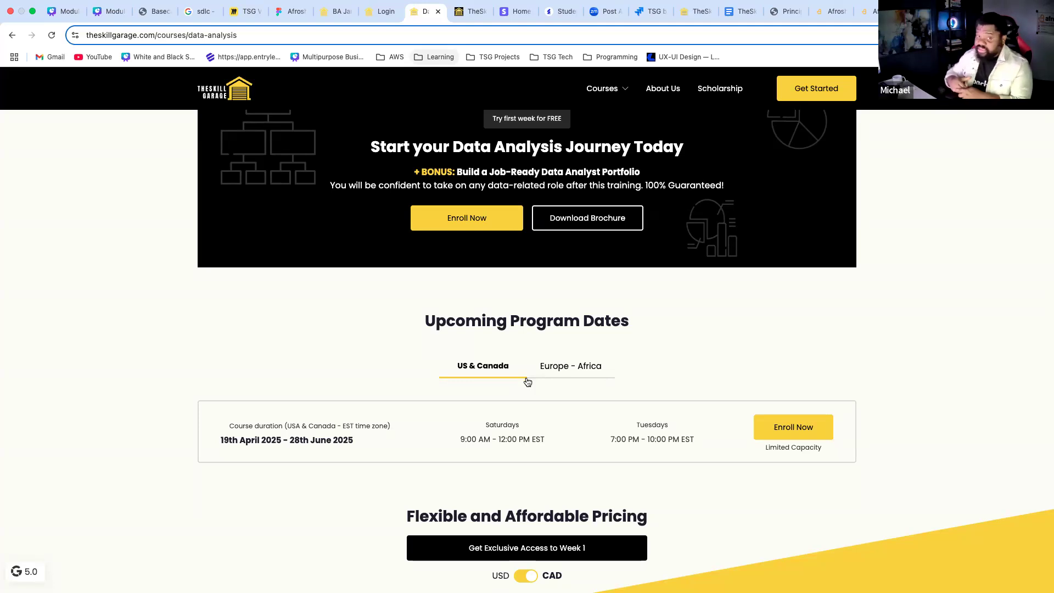
scroll(447, 102, up, 5)
Step: Open the Business Analysis course page and view its module breakdown and upcoming US & Canada program dates
mouse_move(616, 91)
click(258, 229)
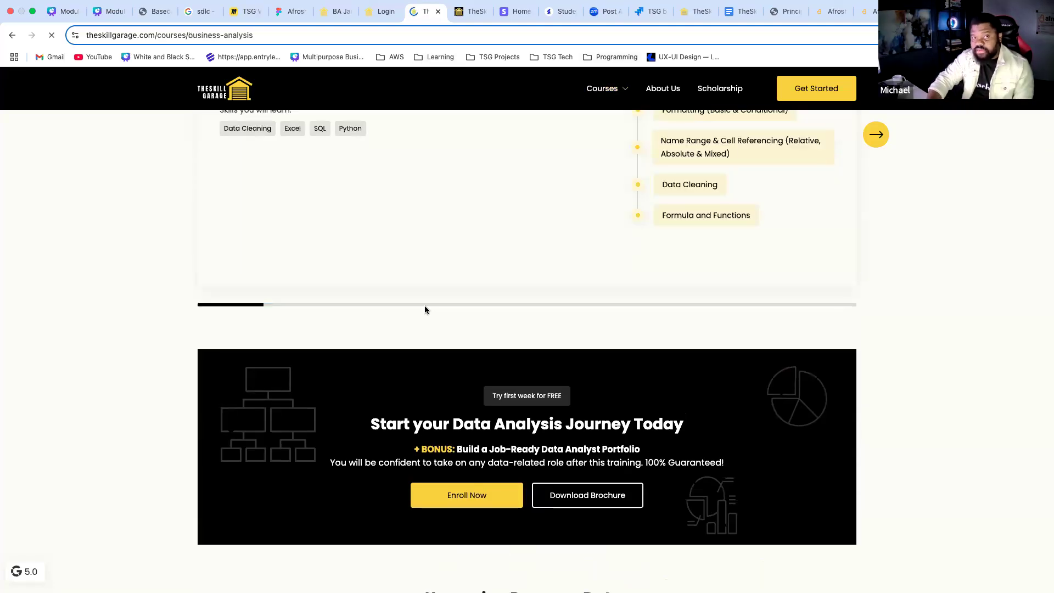
scroll(425, 307, down, 15)
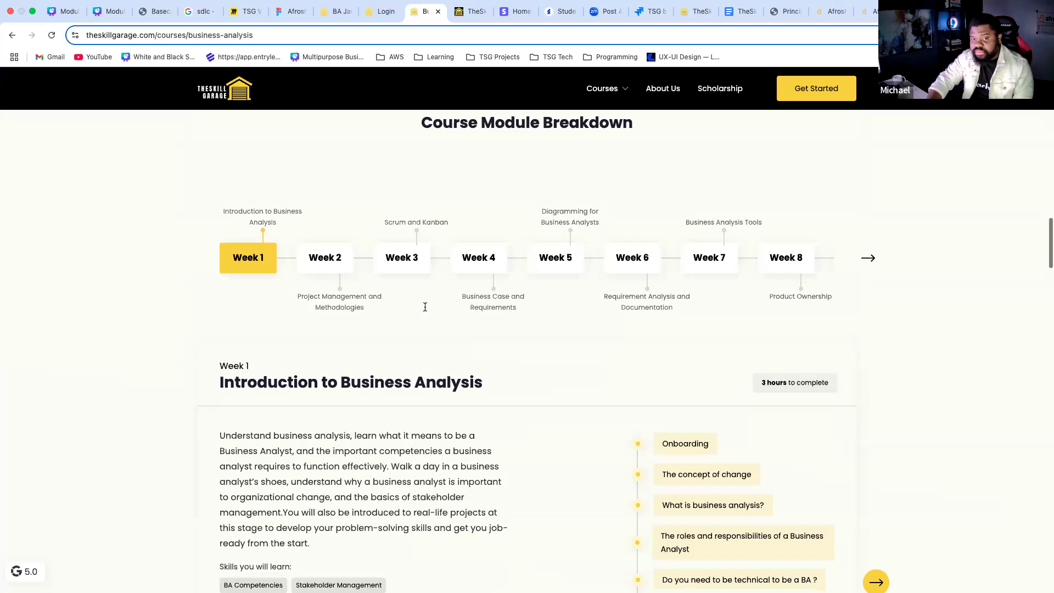
scroll(425, 316, down, 15)
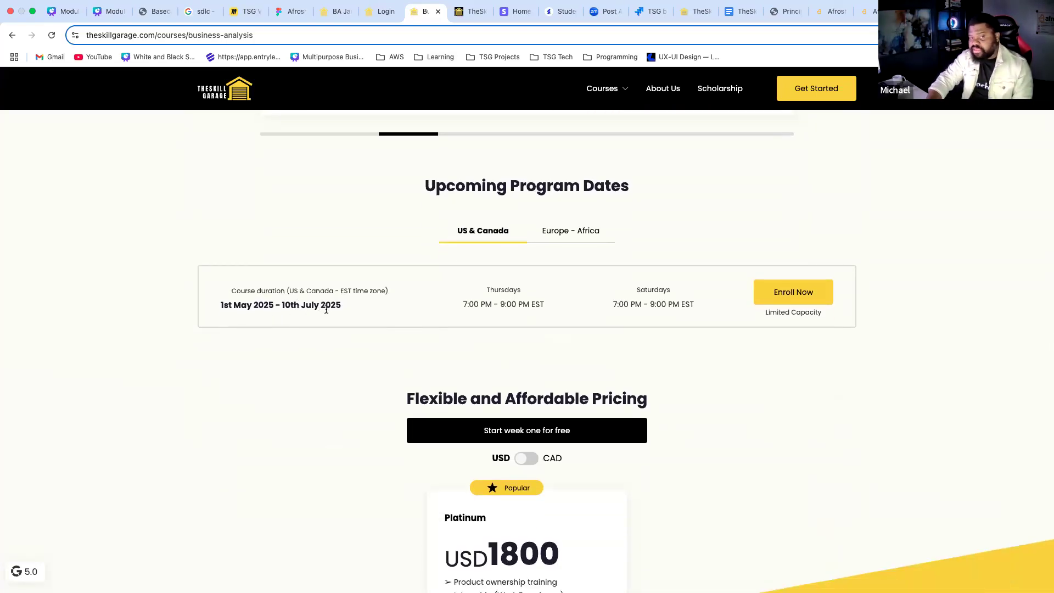
scroll(328, 318, up, 2)
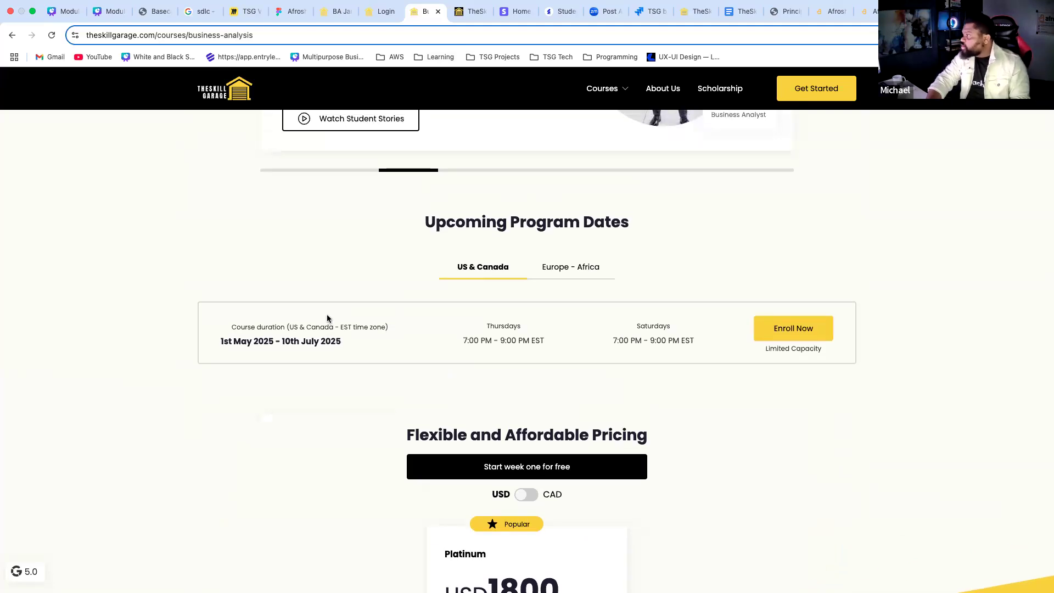
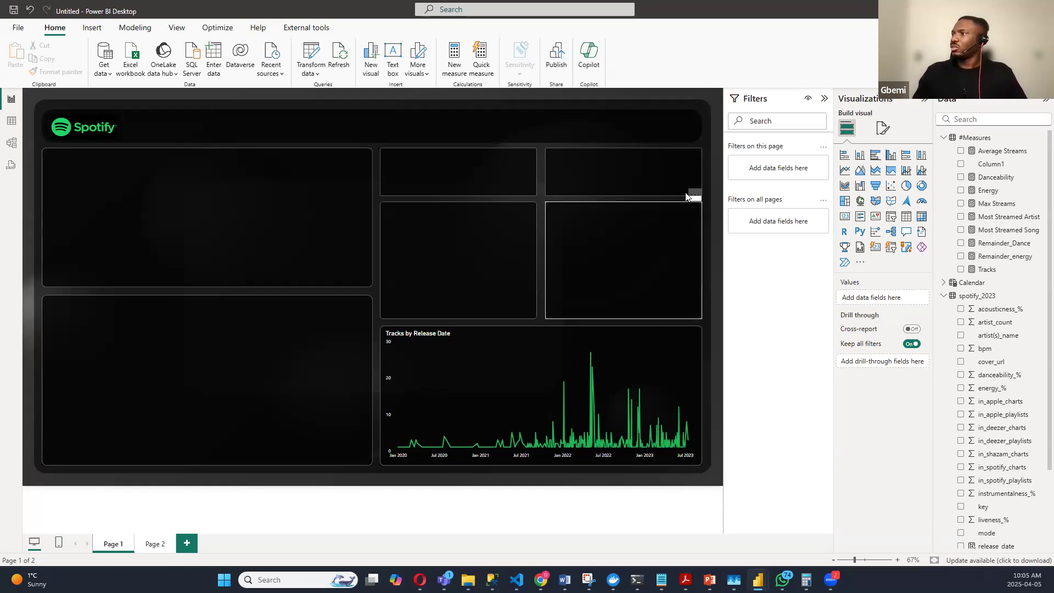
Step: Switch to Power BI Desktop and move the Sum of streams by track_name bar chart from Page 2 to Page 1
click(156, 546)
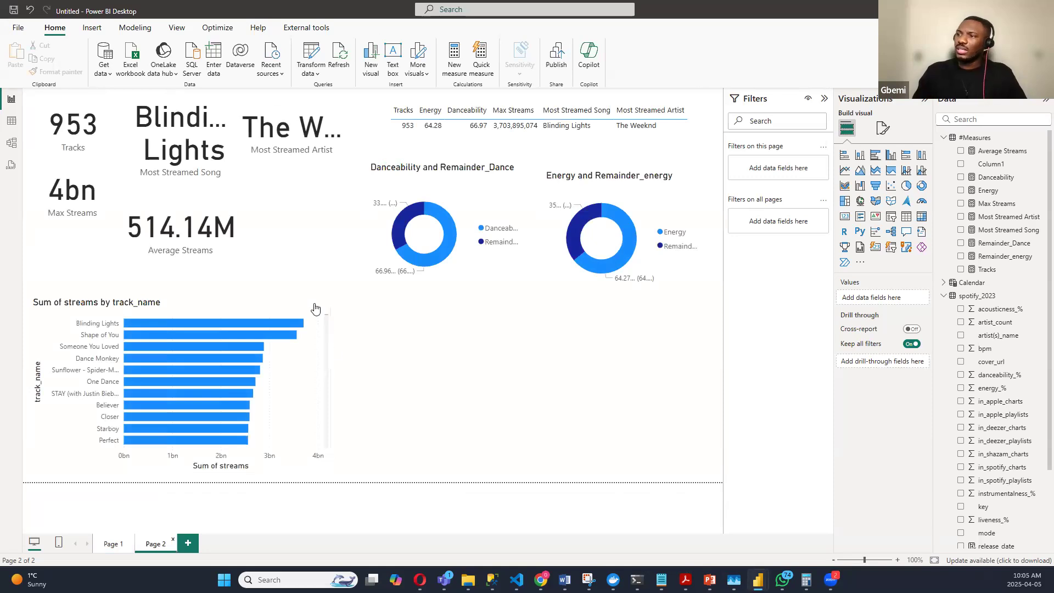
click(218, 305)
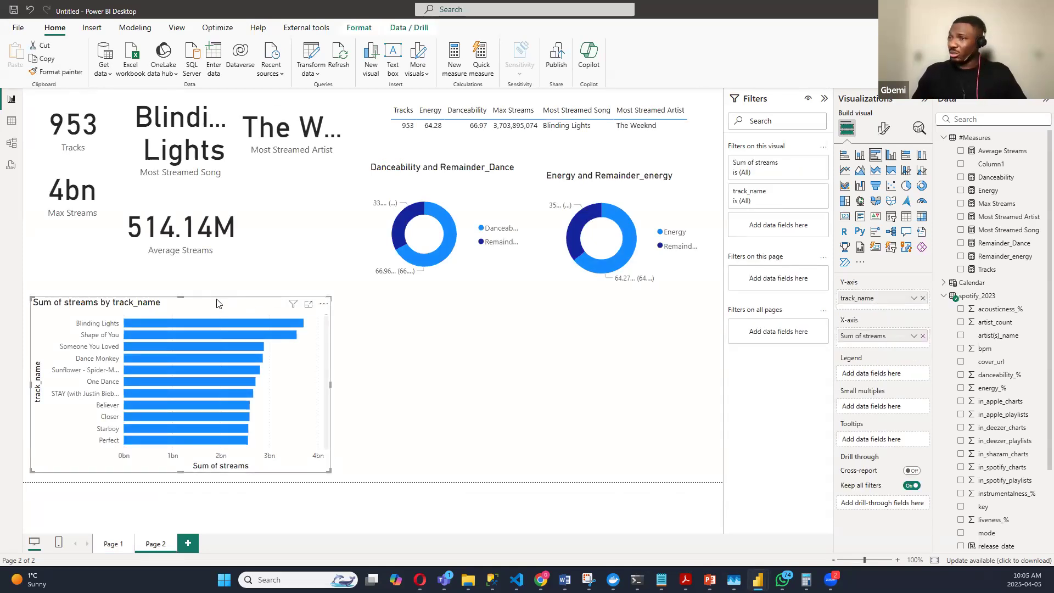
key(Delete)
click(115, 547)
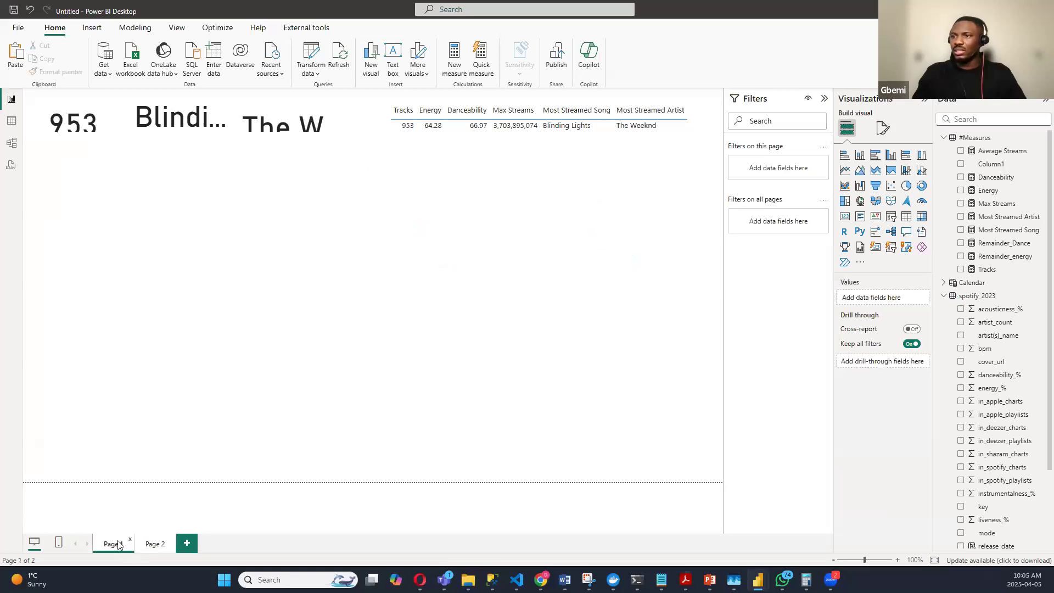
key(ctrl+v)
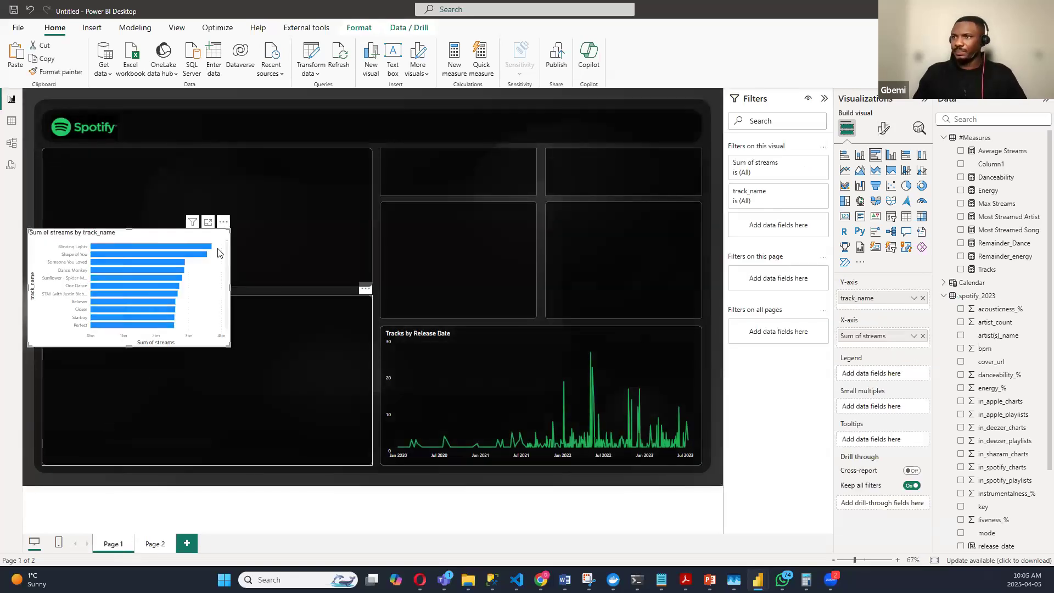
Step: Place the streams by track bar chart in the dashboard's lower-left panel and enlarge it to fill that panel
drag(218, 227, 244, 298)
drag(248, 359, 369, 365)
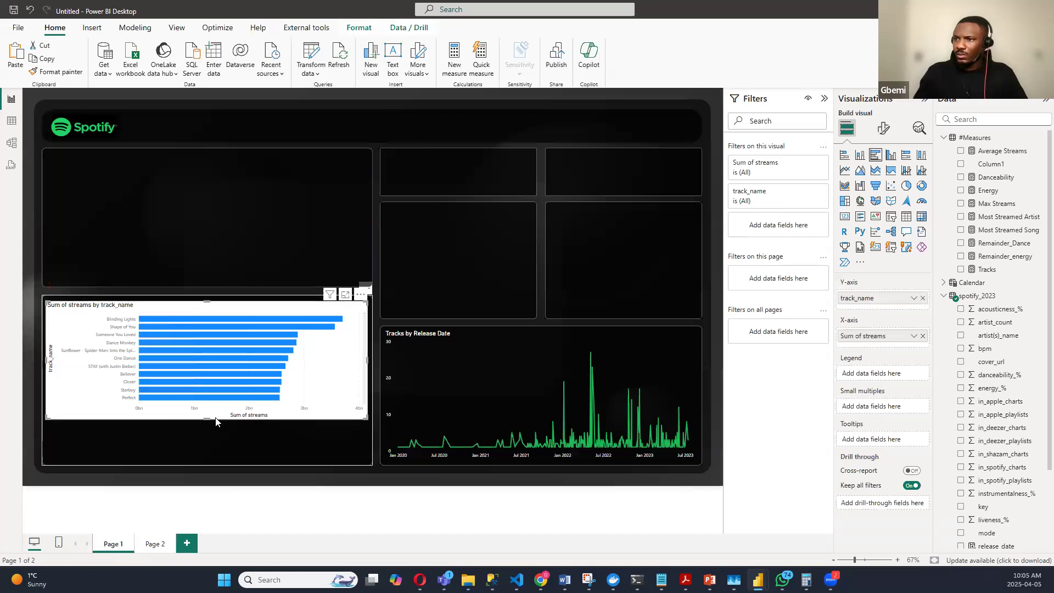
drag(211, 454, 219, 465)
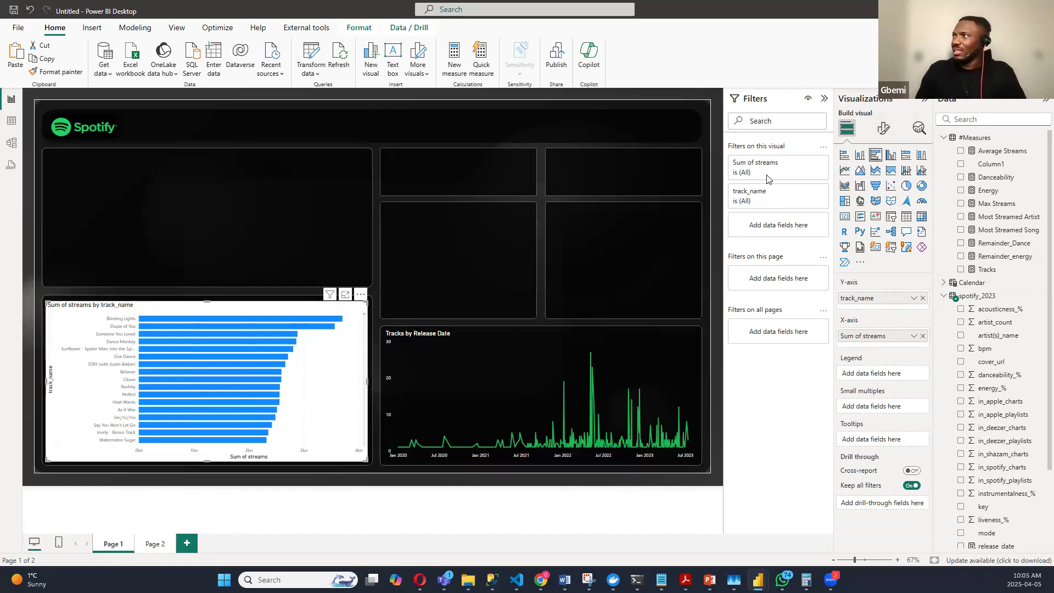
Step: Turn off the background of the streams by track bar chart
click(883, 130)
click(882, 178)
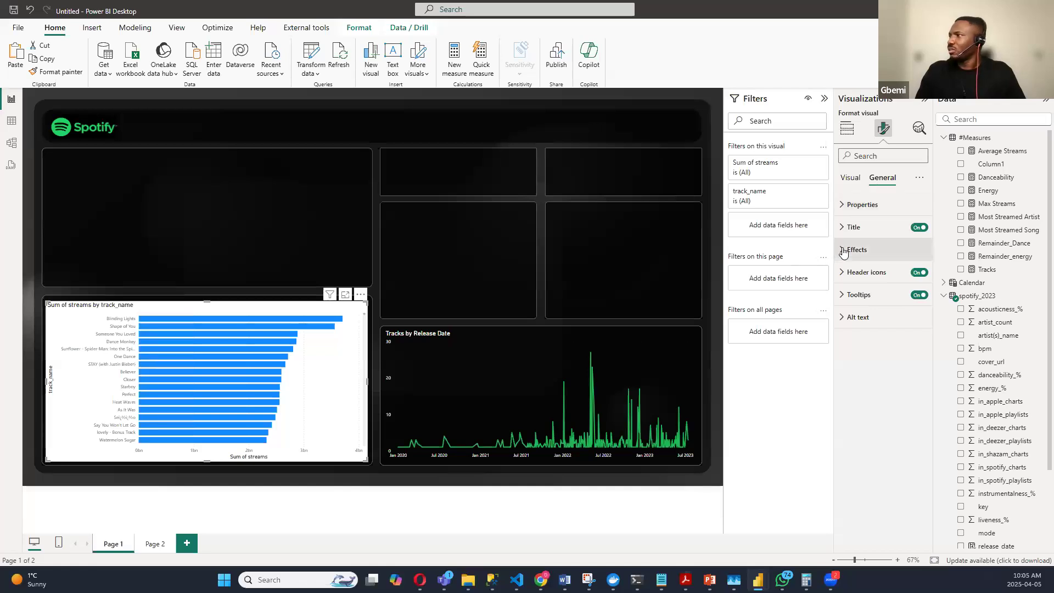
click(844, 252)
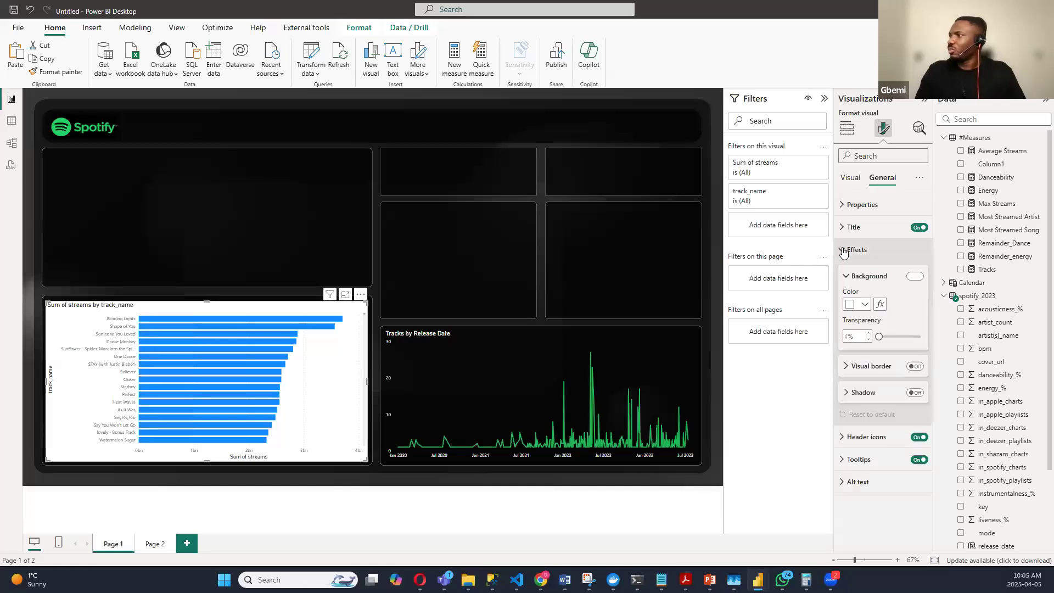
click(915, 277)
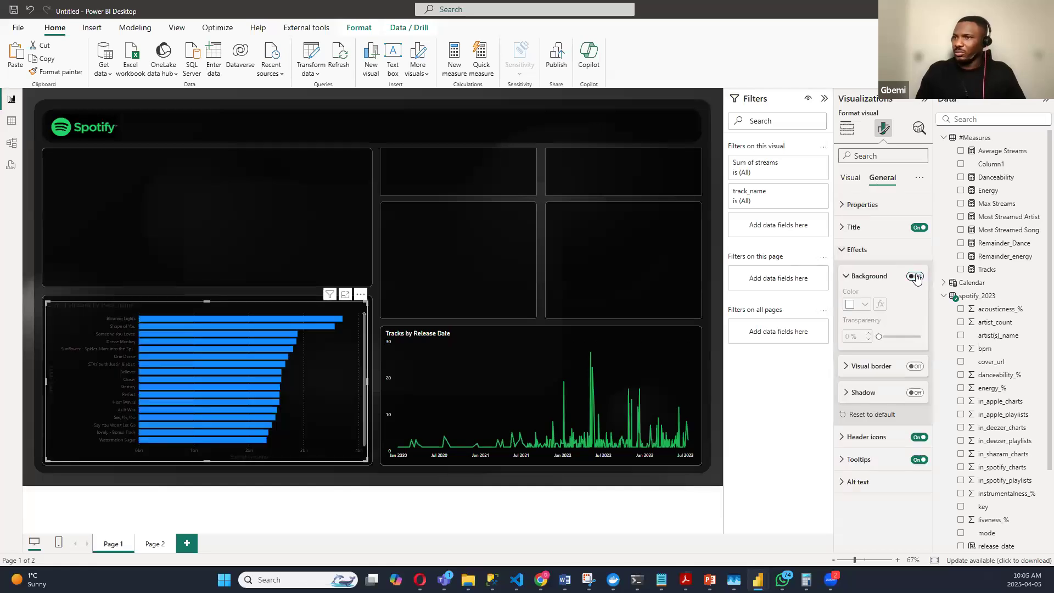
Step: Set the title text color of the streams by track bar chart to white
click(844, 228)
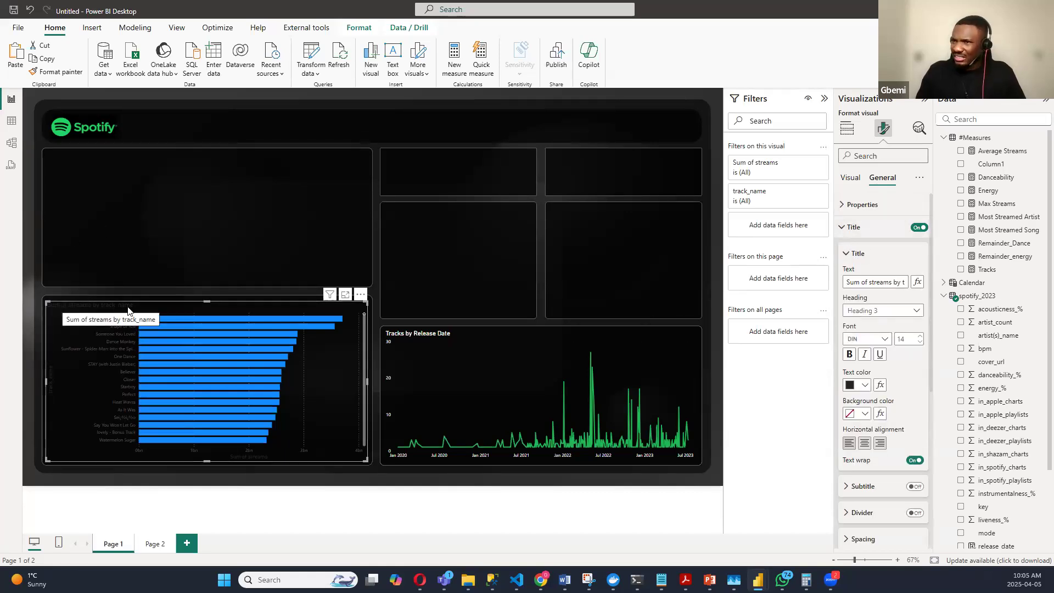
click(865, 385)
click(857, 212)
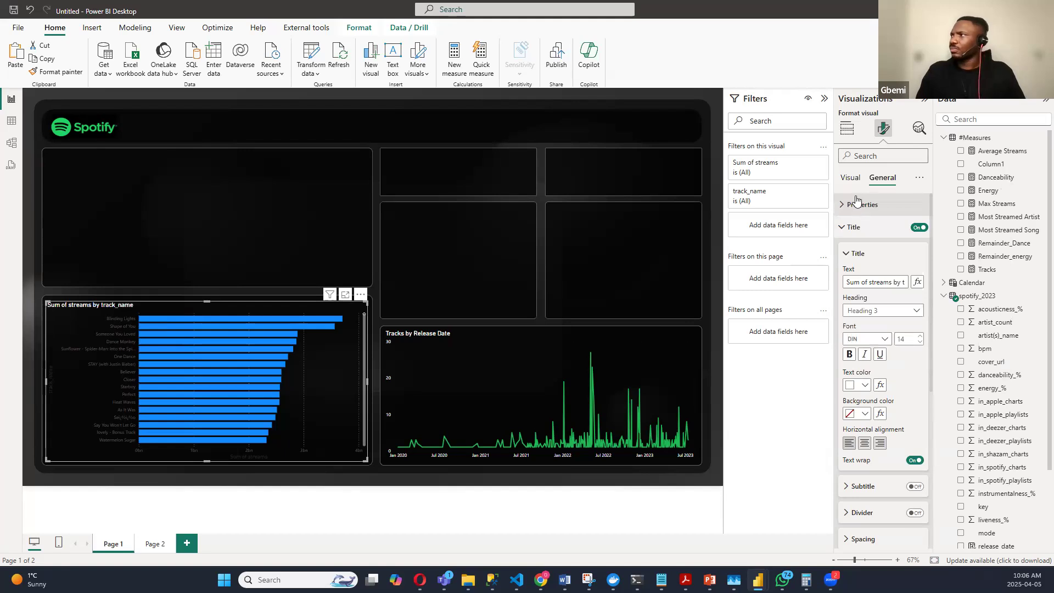
click(849, 228)
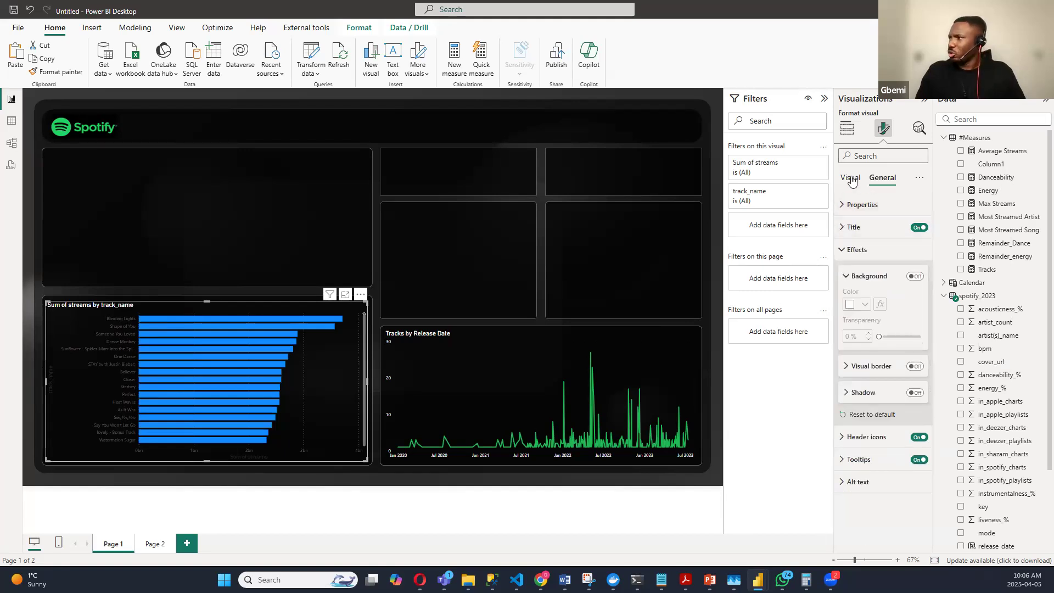
click(852, 179)
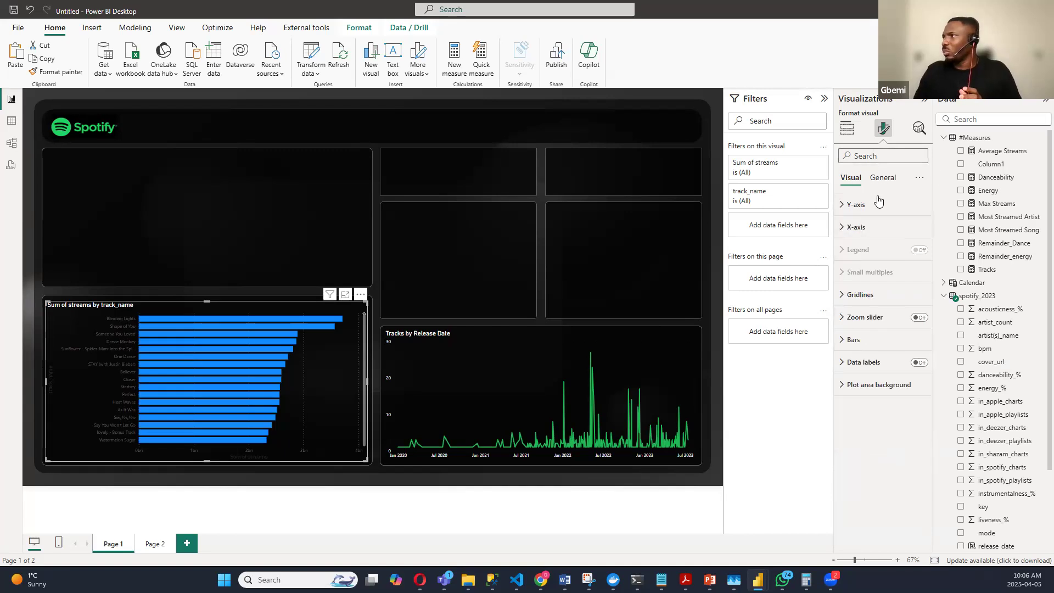
click(883, 178)
click(843, 249)
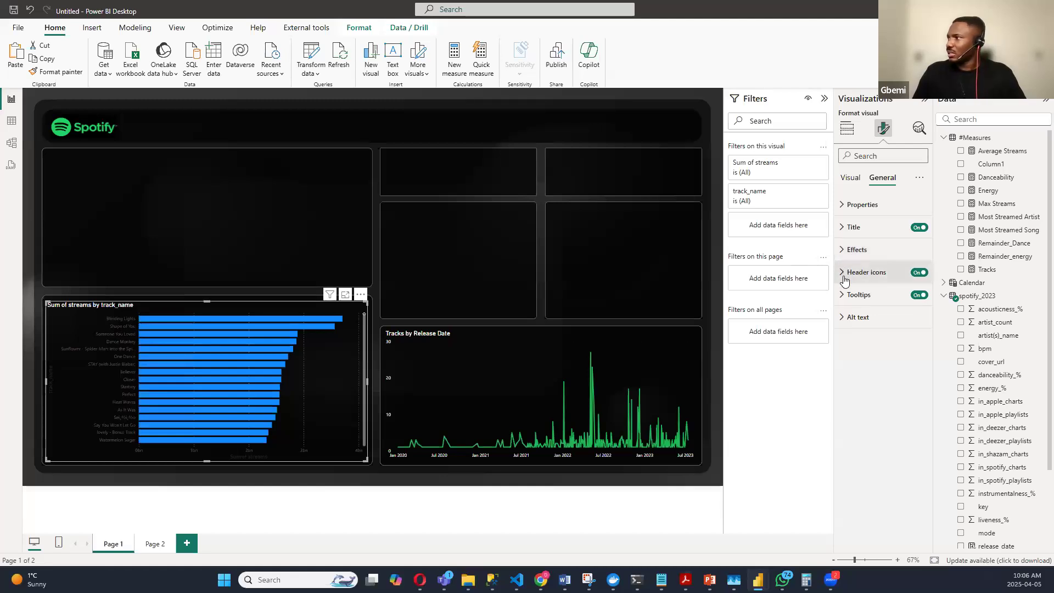
Step: Set the bar color of the streams by track bar chart to the recently used green
click(851, 177)
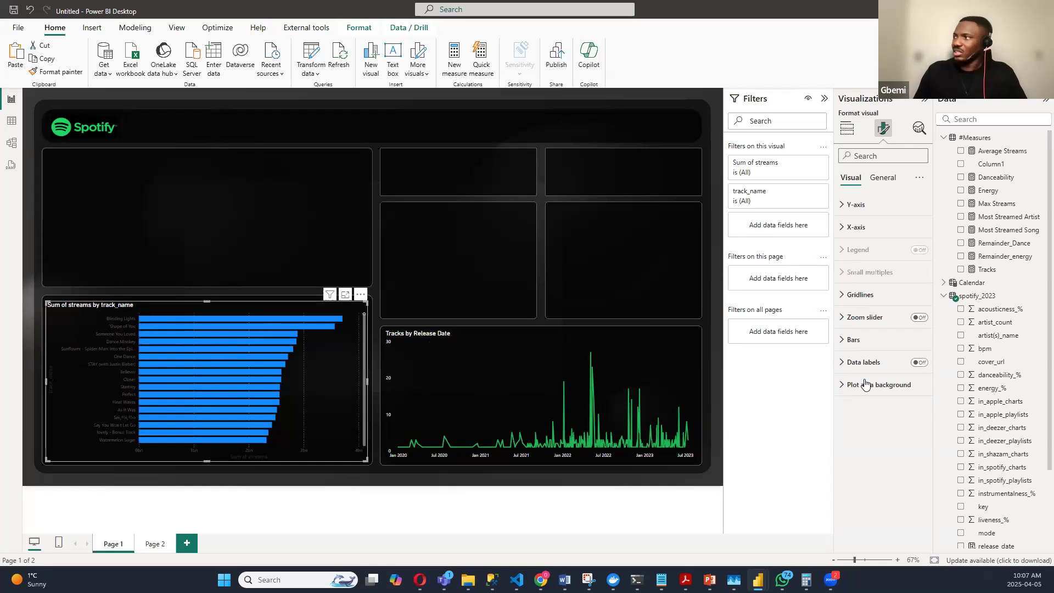
click(842, 342)
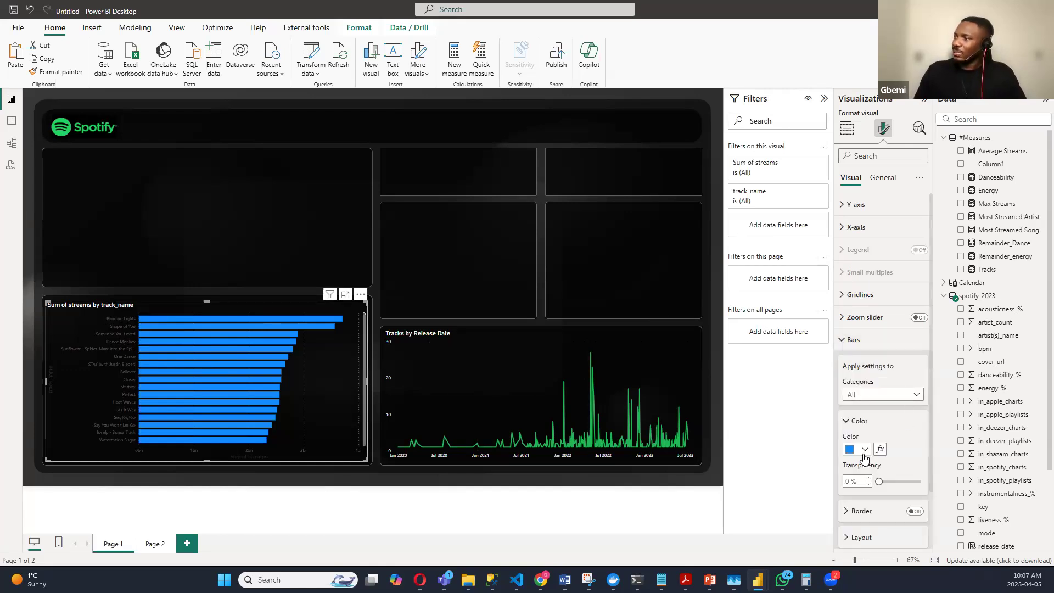
click(866, 450)
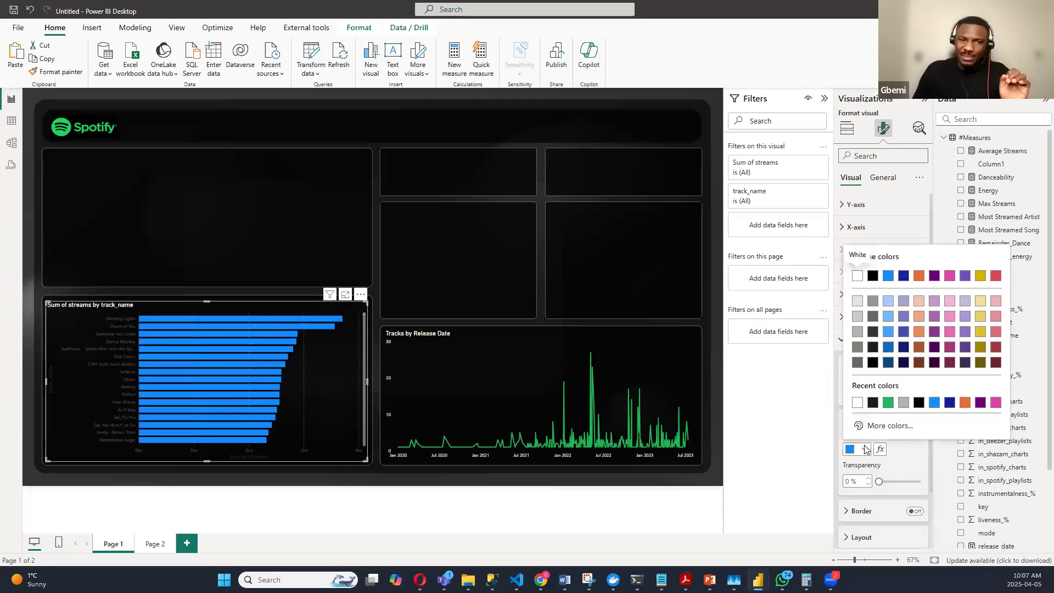
click(888, 402)
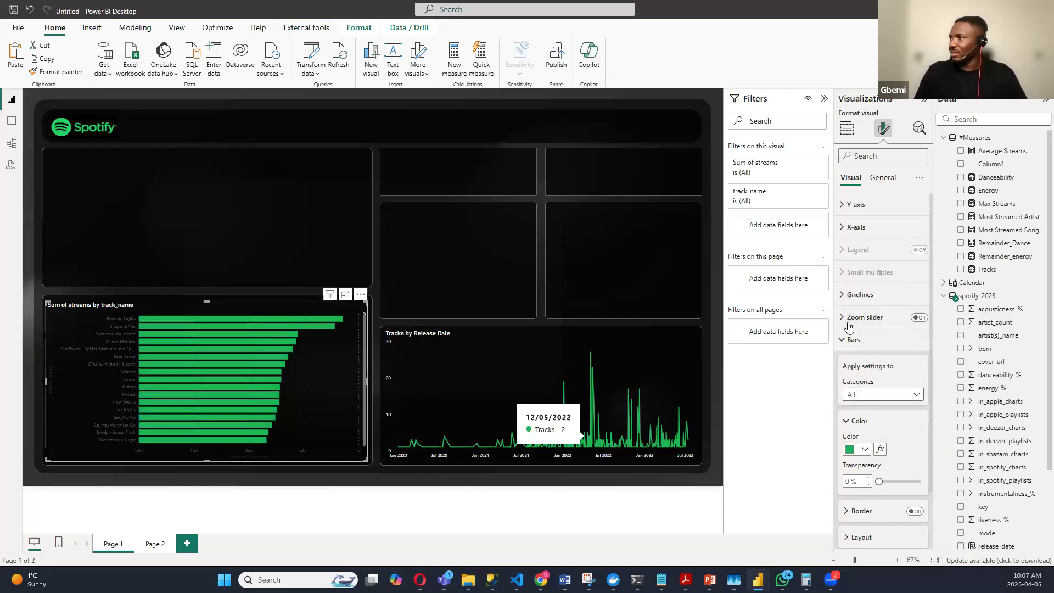
click(845, 341)
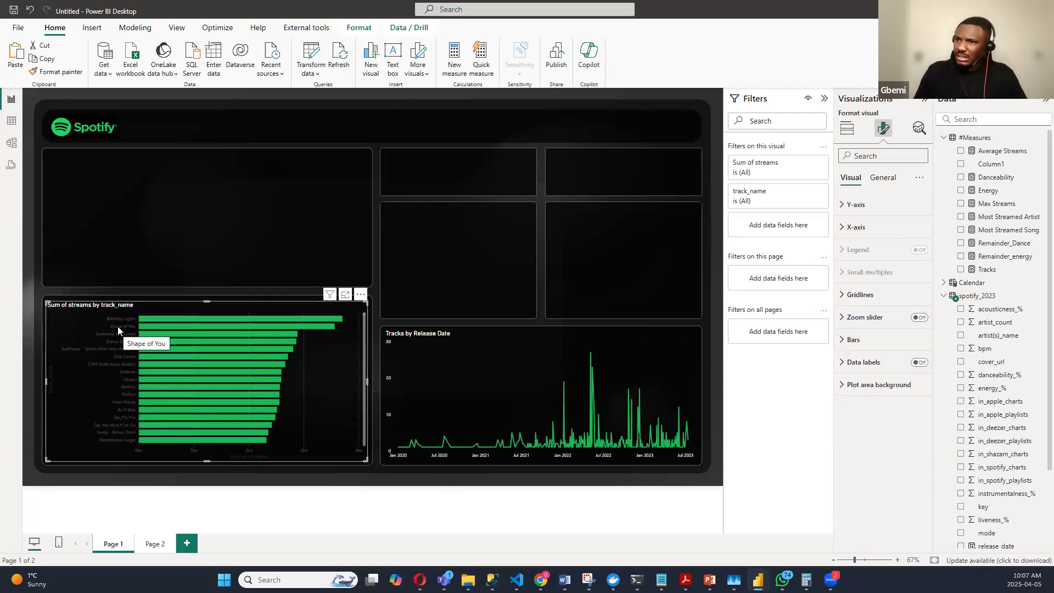
Step: Set the bar chart's Y-axis label color to white and turn off its Y-axis title
click(844, 206)
click(866, 308)
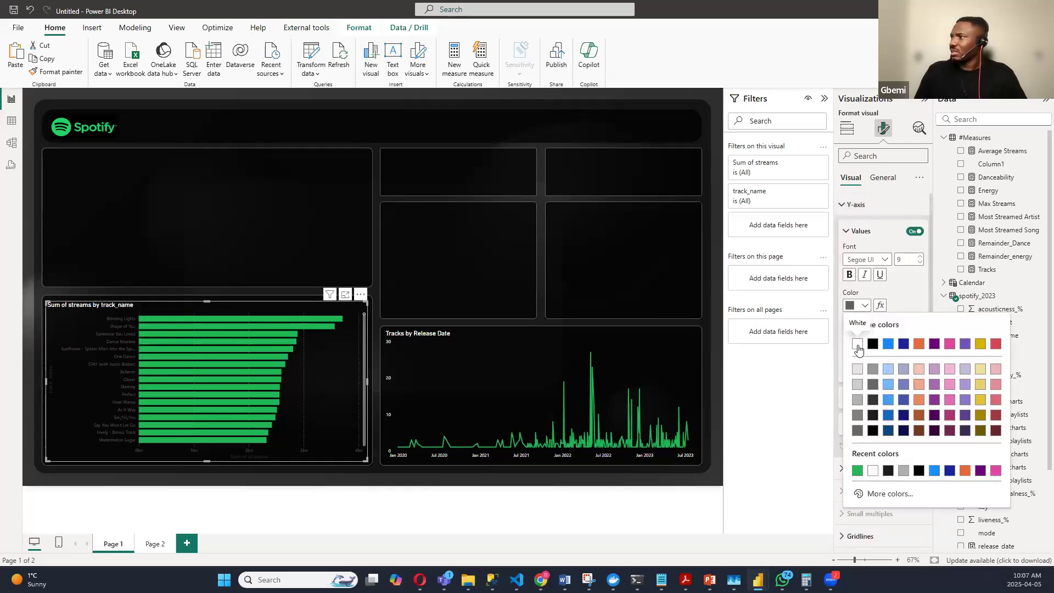
click(858, 345)
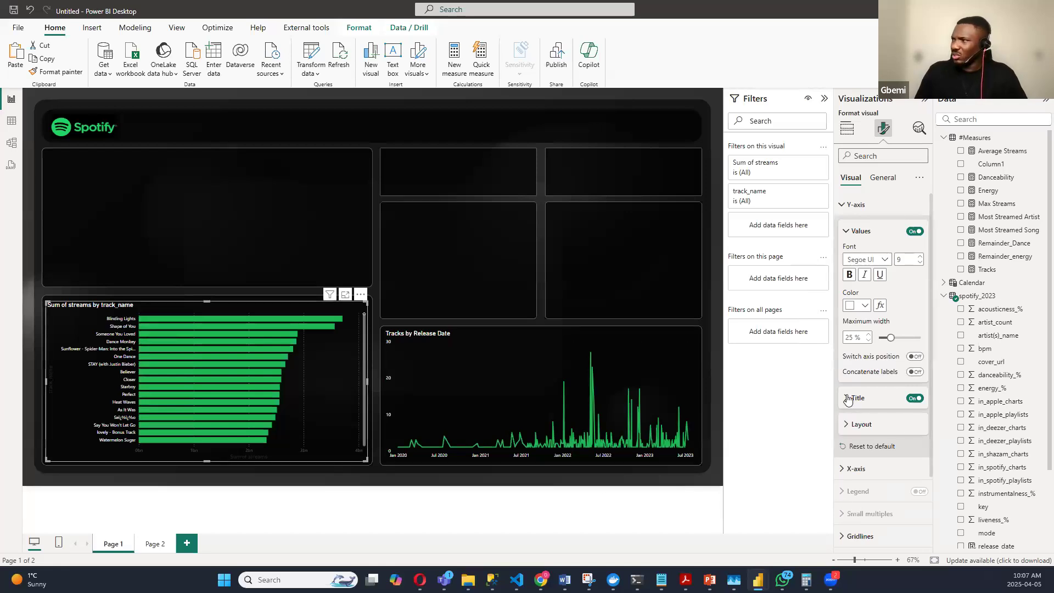
click(915, 399)
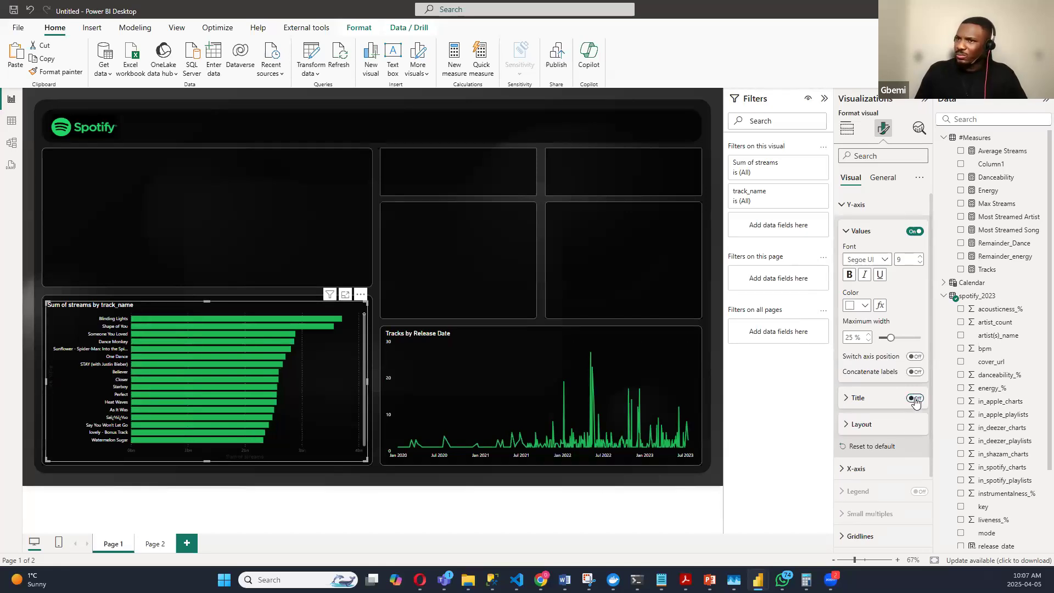
click(840, 206)
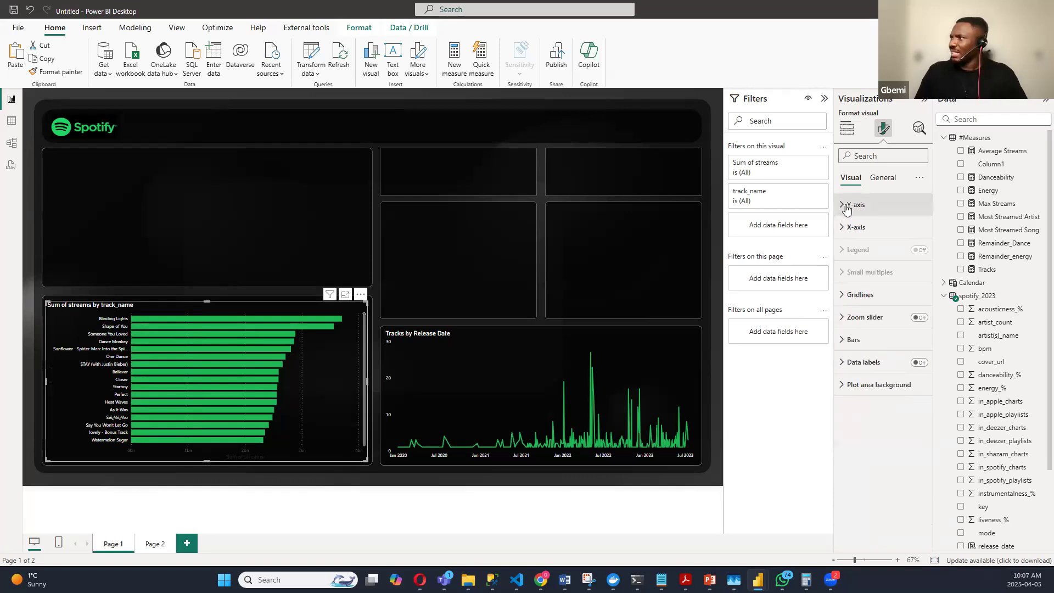
Step: Set the font size of the bar chart's Y-axis labels to 10
click(845, 208)
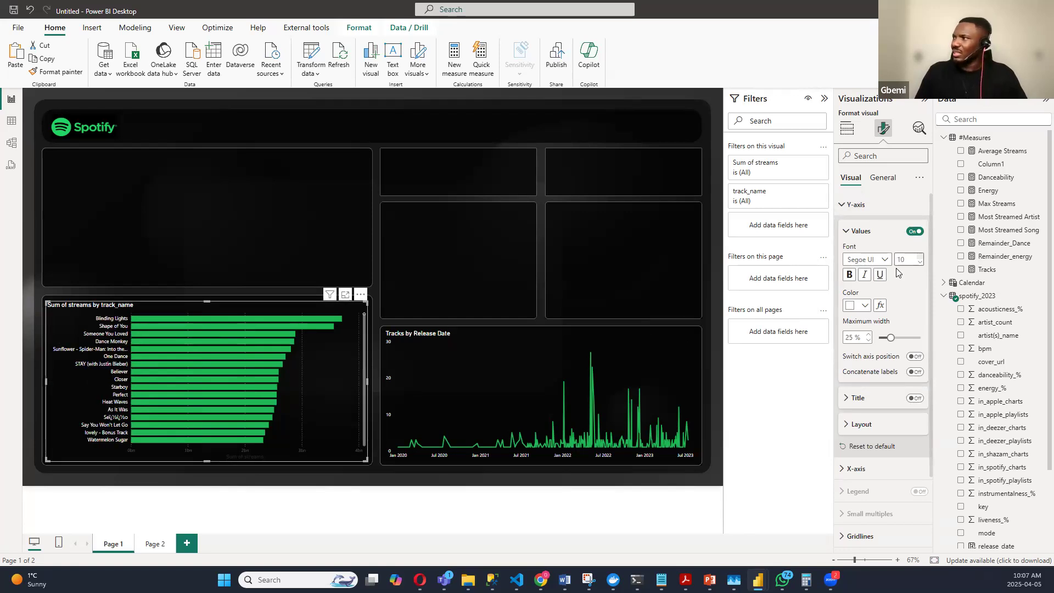
click(849, 233)
click(843, 205)
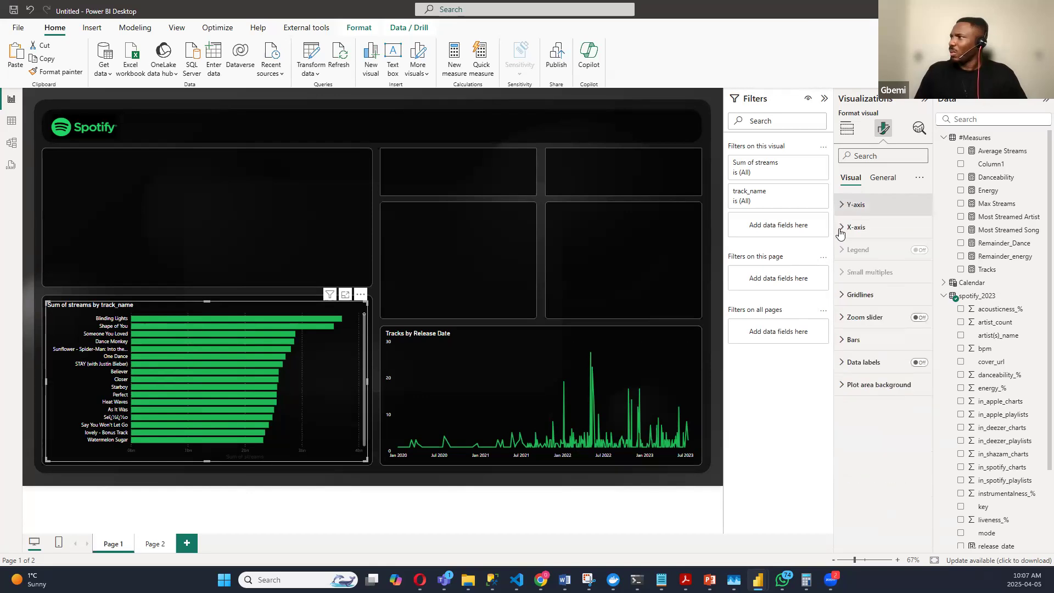
Step: Turn off the bar chart's X-axis title and set its X-axis labels to white at font size 10
click(845, 227)
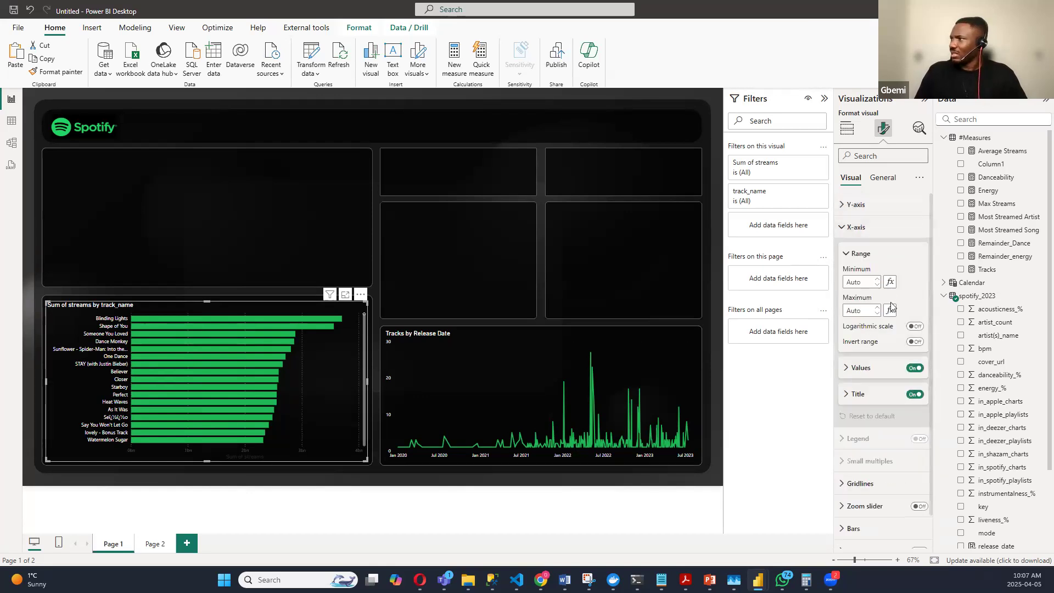
click(915, 398)
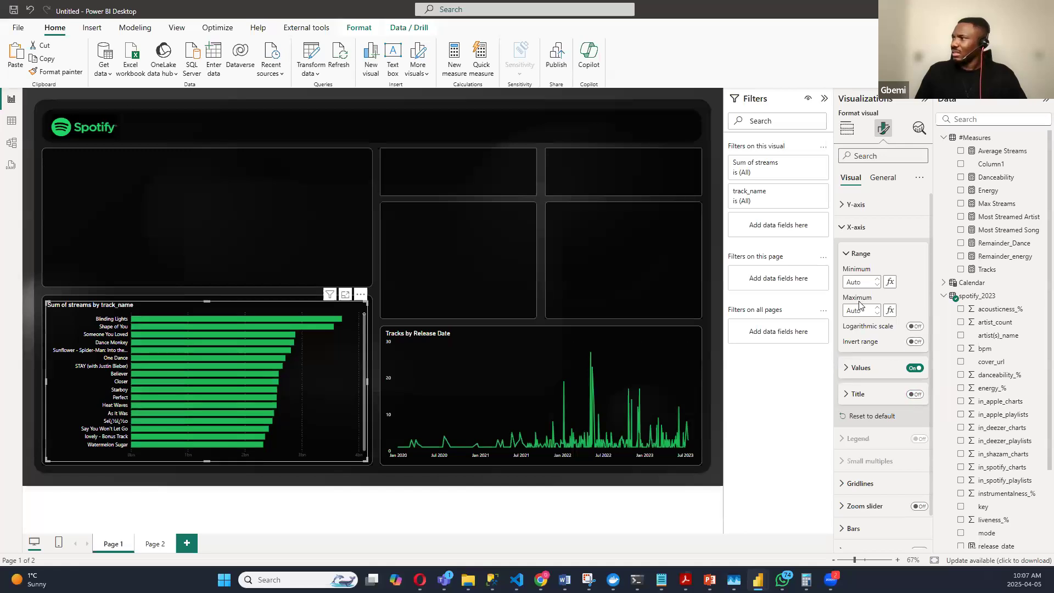
click(861, 369)
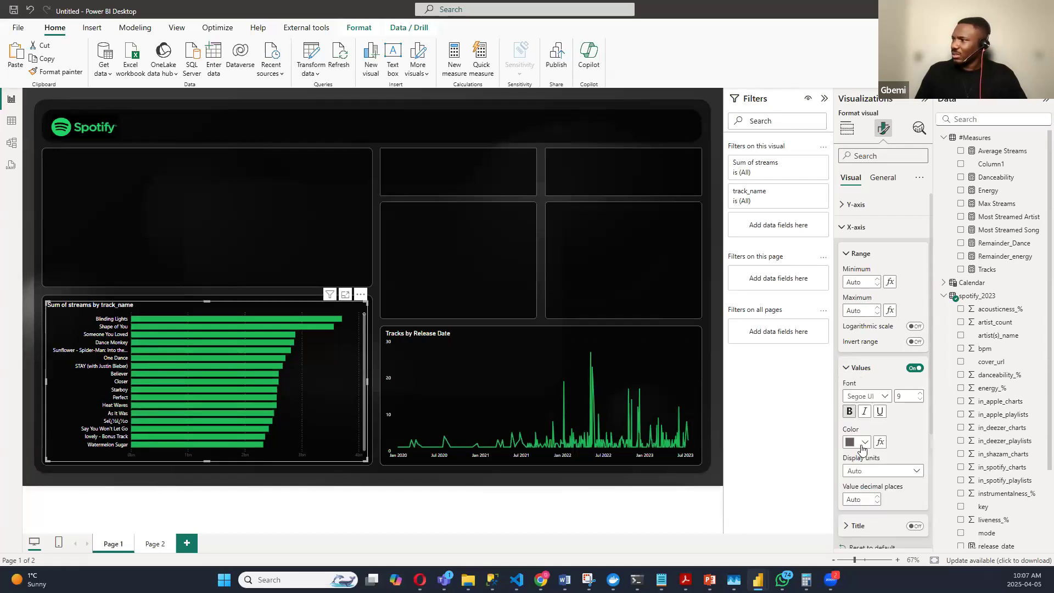
click(865, 442)
click(857, 270)
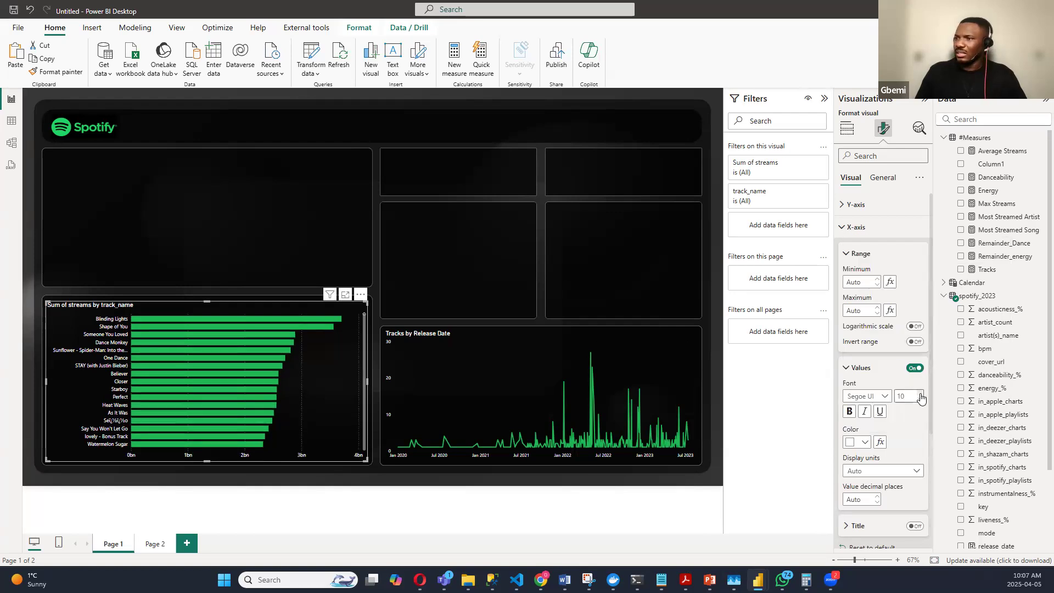
Step: Set the X-axis label font size of the Tracks by Release Date line chart to 10
click(695, 346)
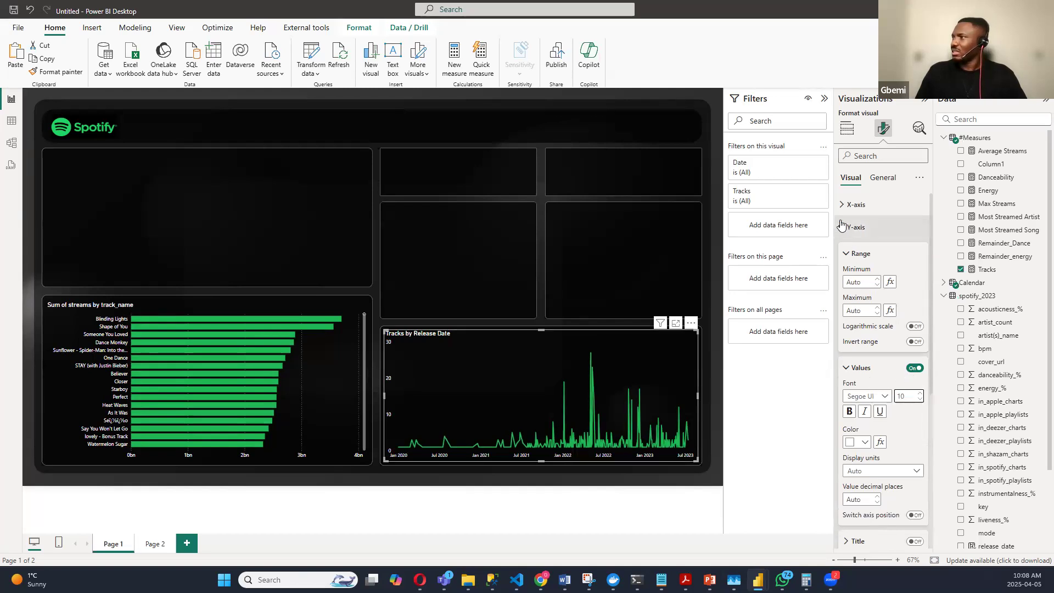
click(857, 227)
click(856, 205)
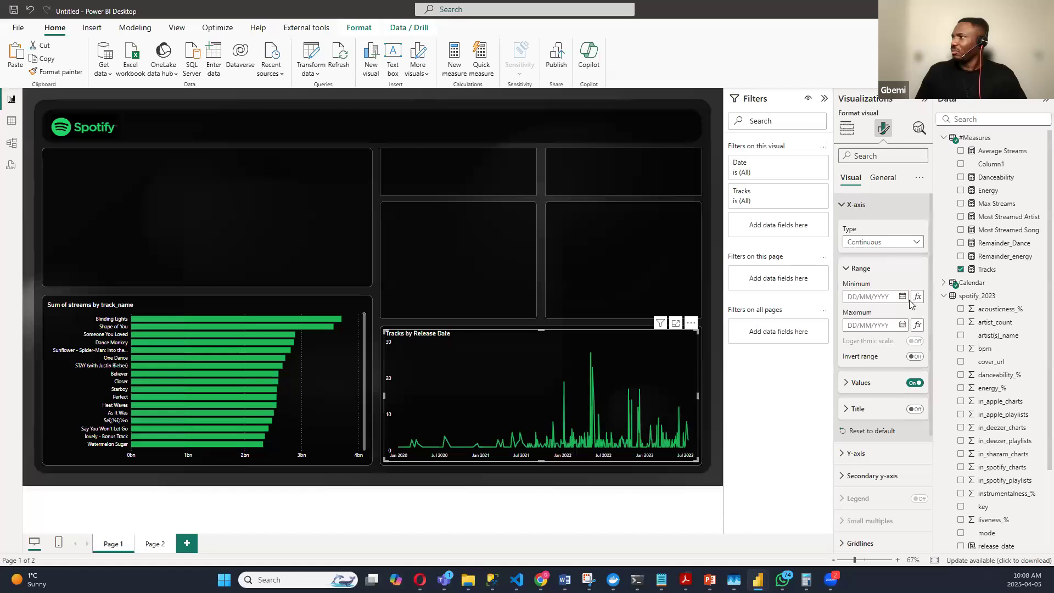
click(850, 385)
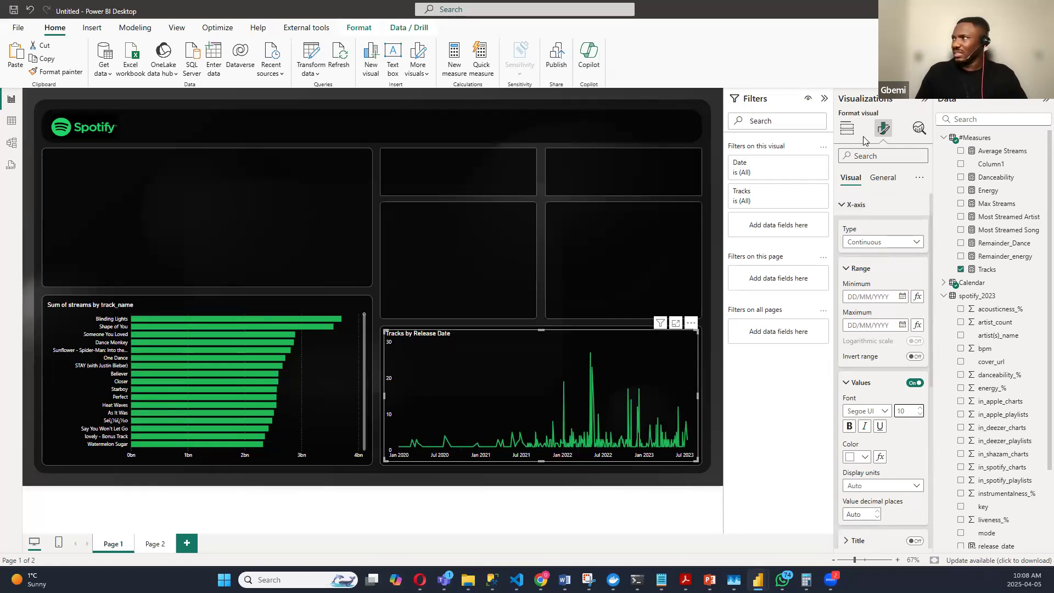
click(847, 128)
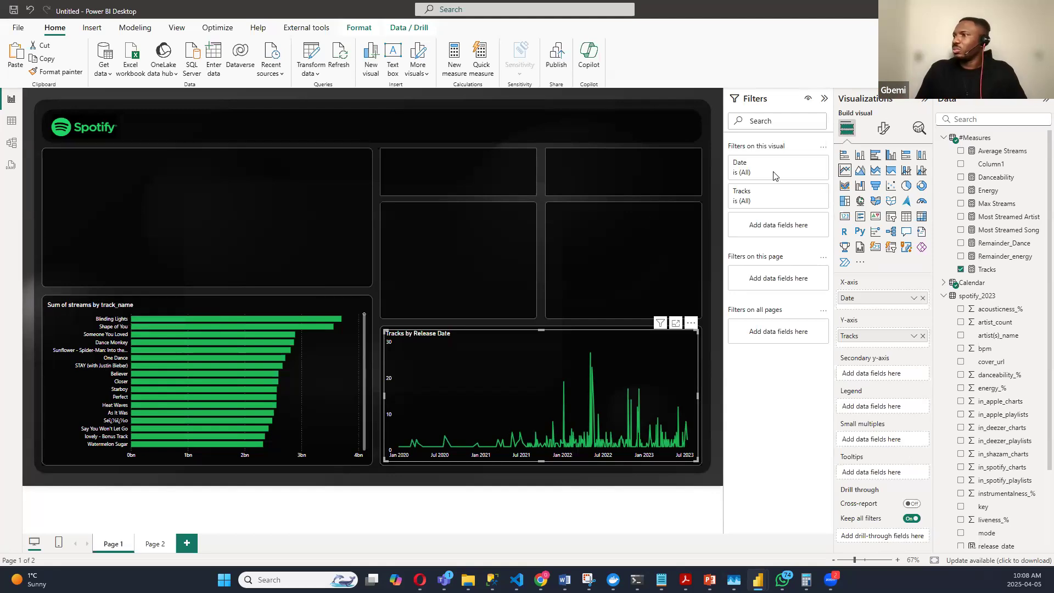
Step: Change the title of the streams by track bar chart to "Tracks by Streams"
click(272, 301)
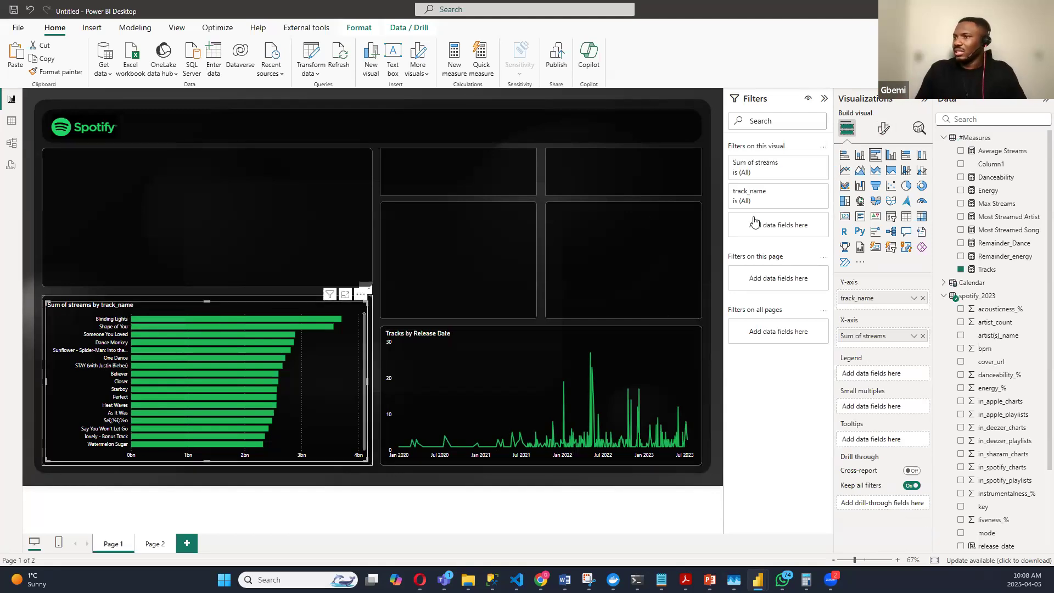
click(884, 128)
click(877, 181)
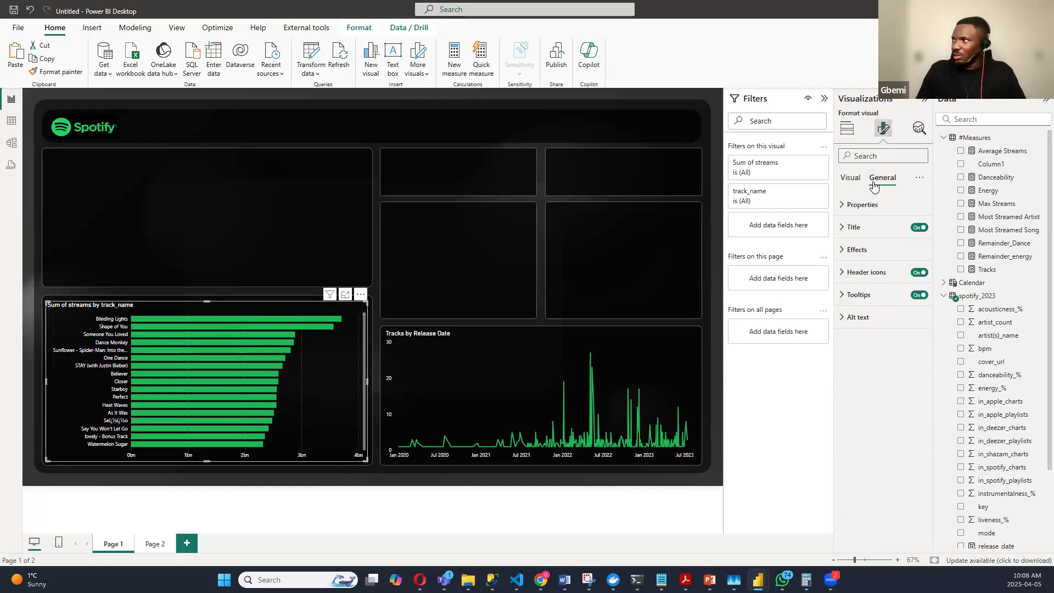
click(844, 229)
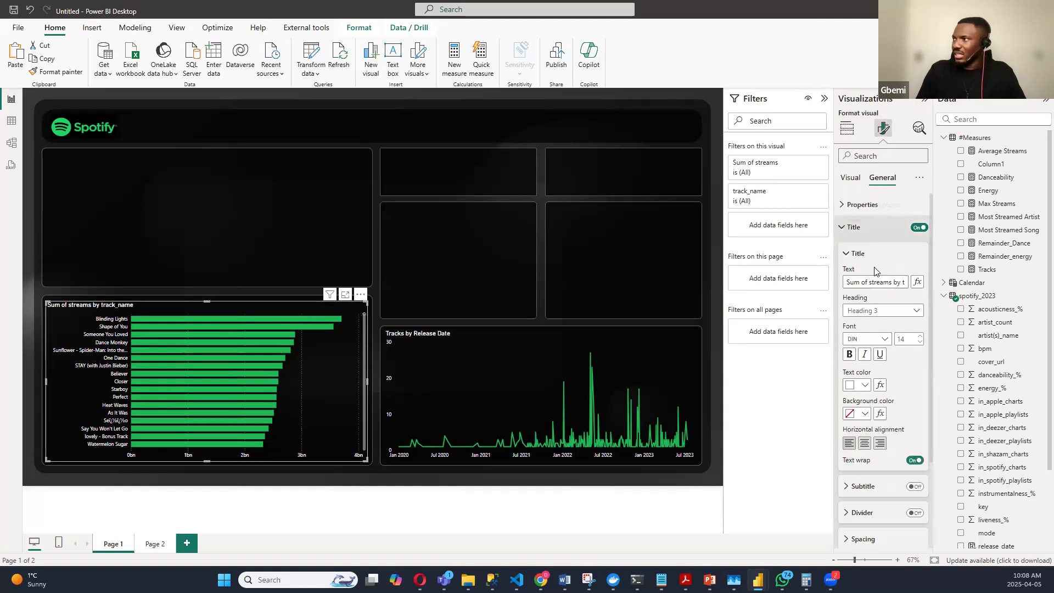
triple_click(892, 283)
text(Tracks by Streams)
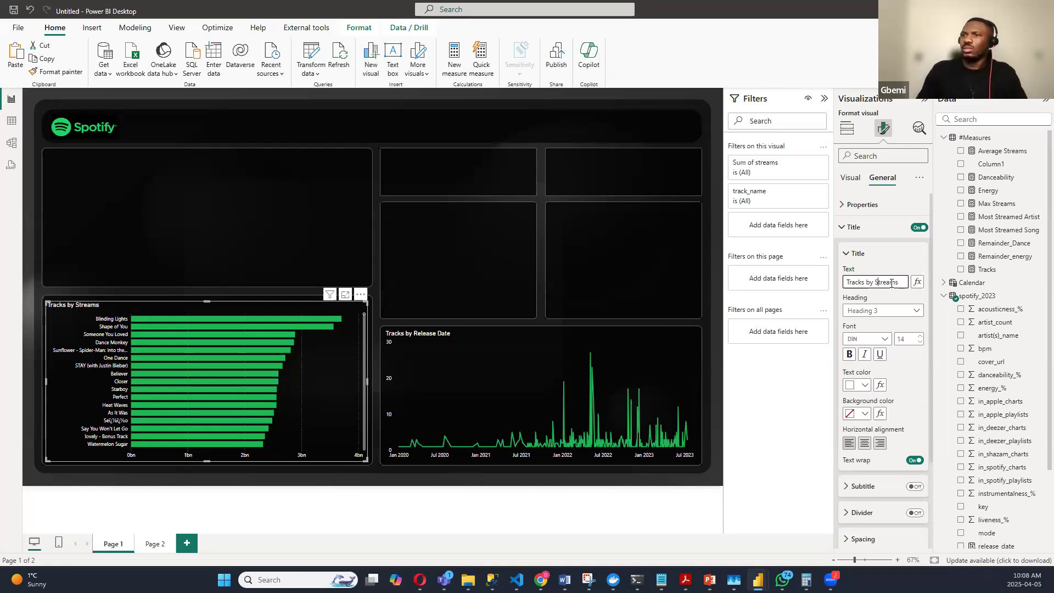
click(844, 229)
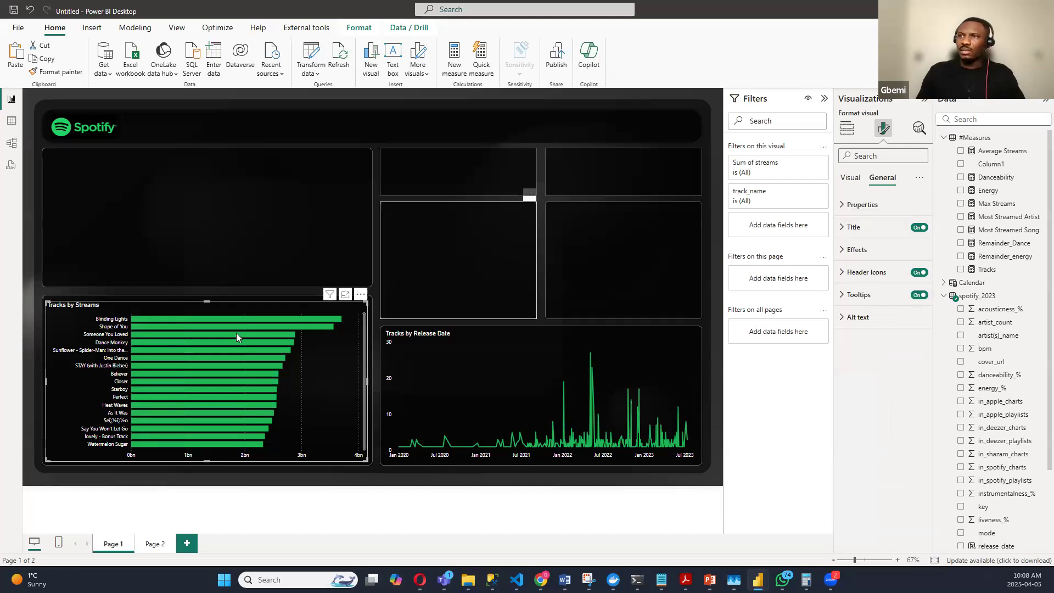
Step: Fill the large panel shape above the Tracks by Streams chart with the recently used green
click(294, 184)
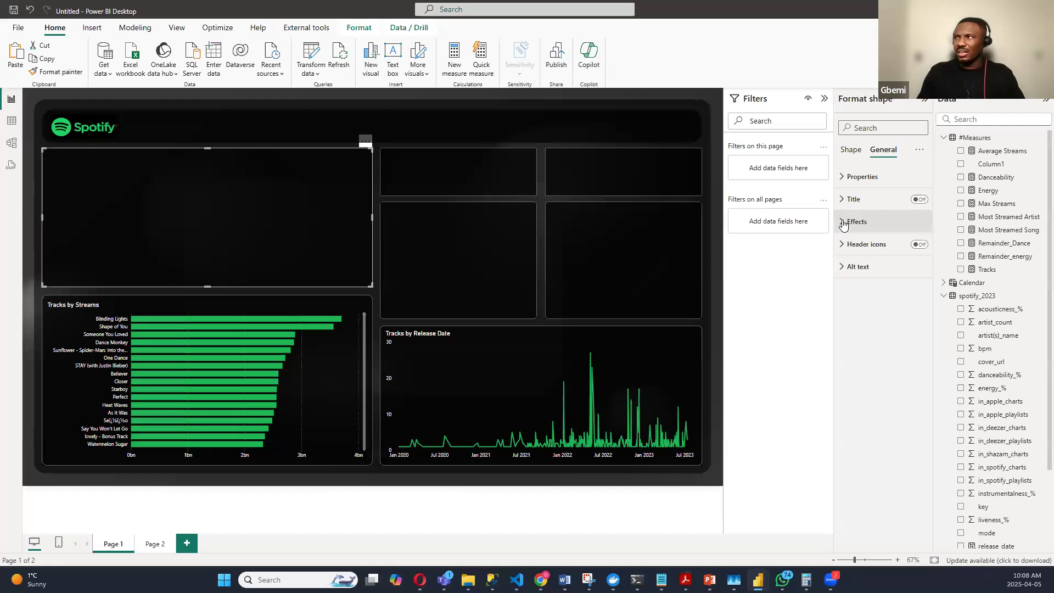
click(844, 223)
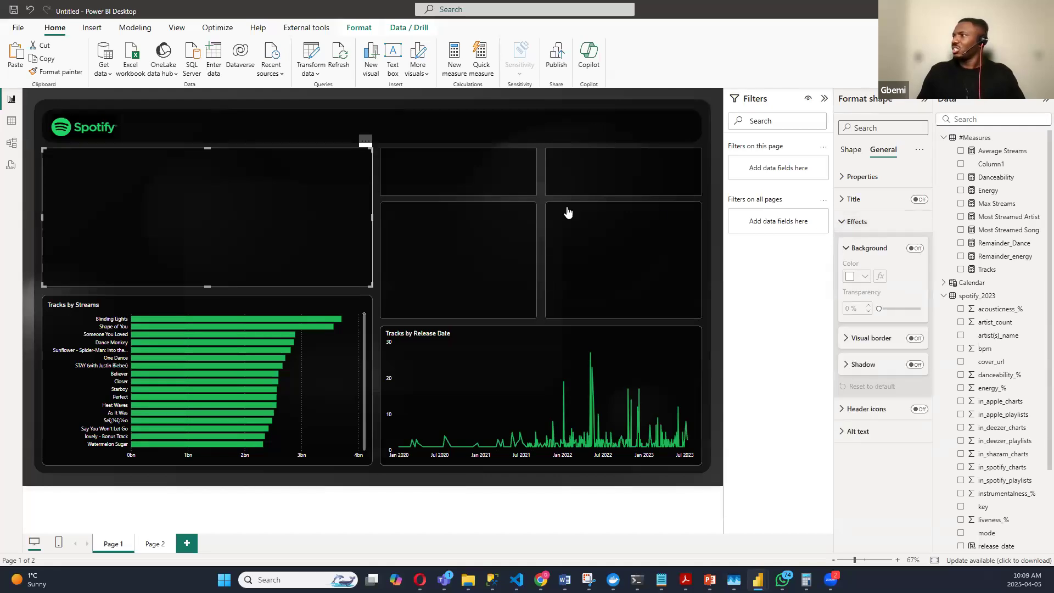
click(846, 248)
click(850, 150)
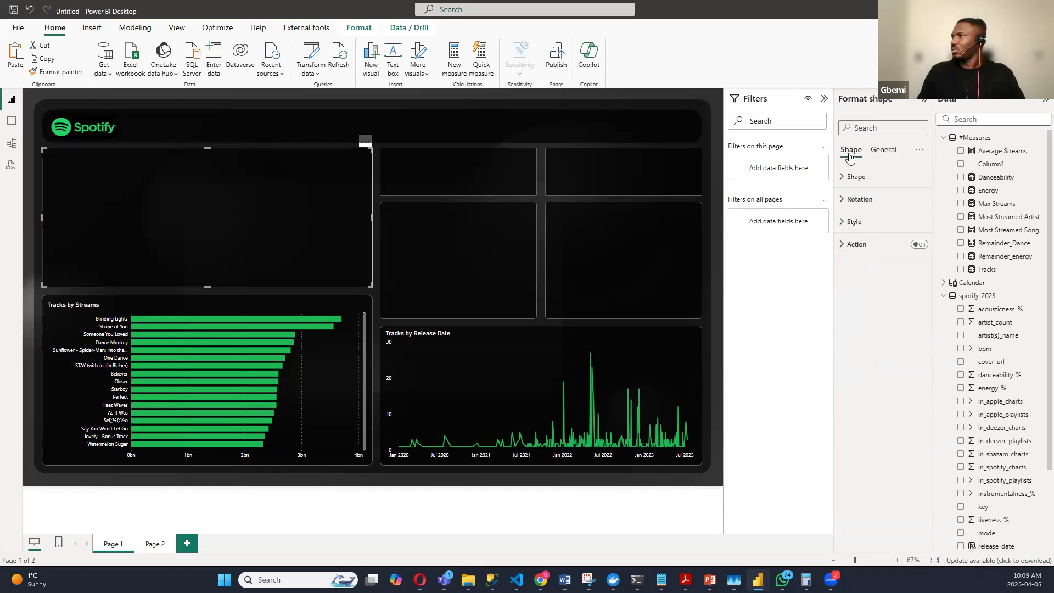
click(850, 221)
click(863, 278)
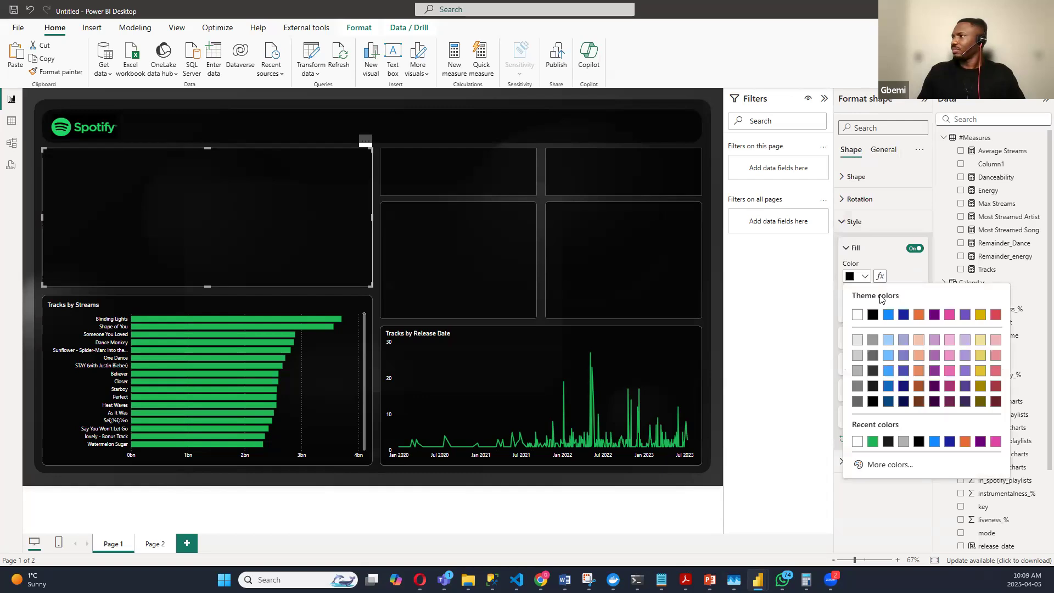
click(873, 443)
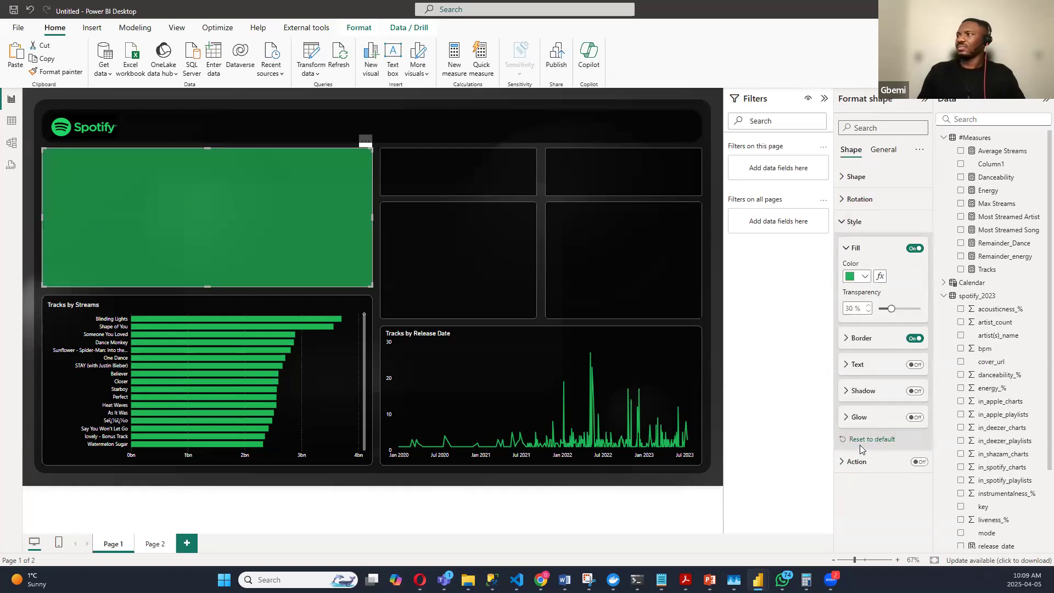
click(594, 486)
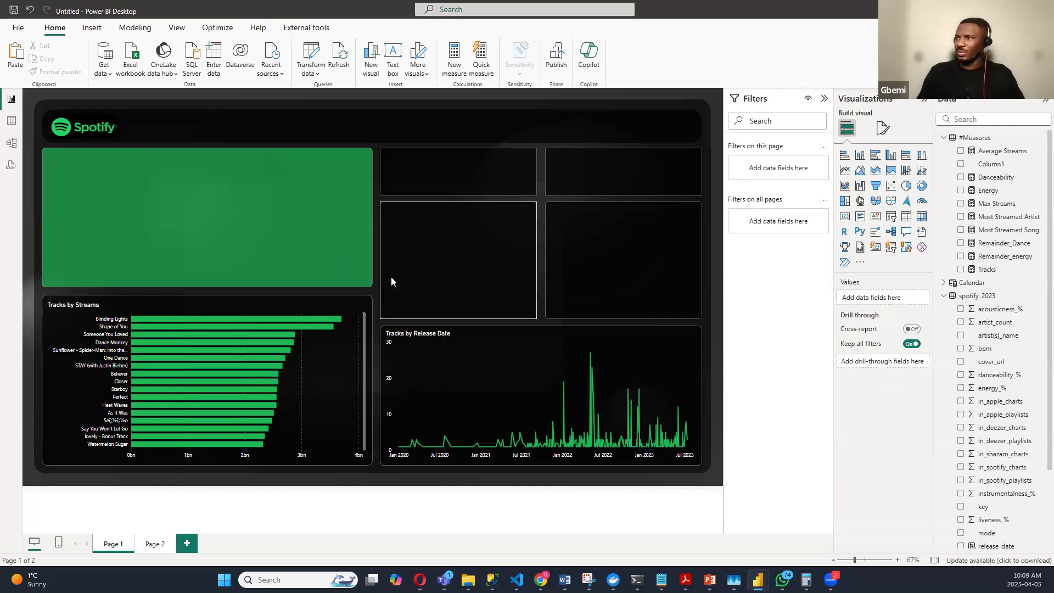
Step: Move the danceability and energy donut charts from Page 2 to Page 1
click(155, 544)
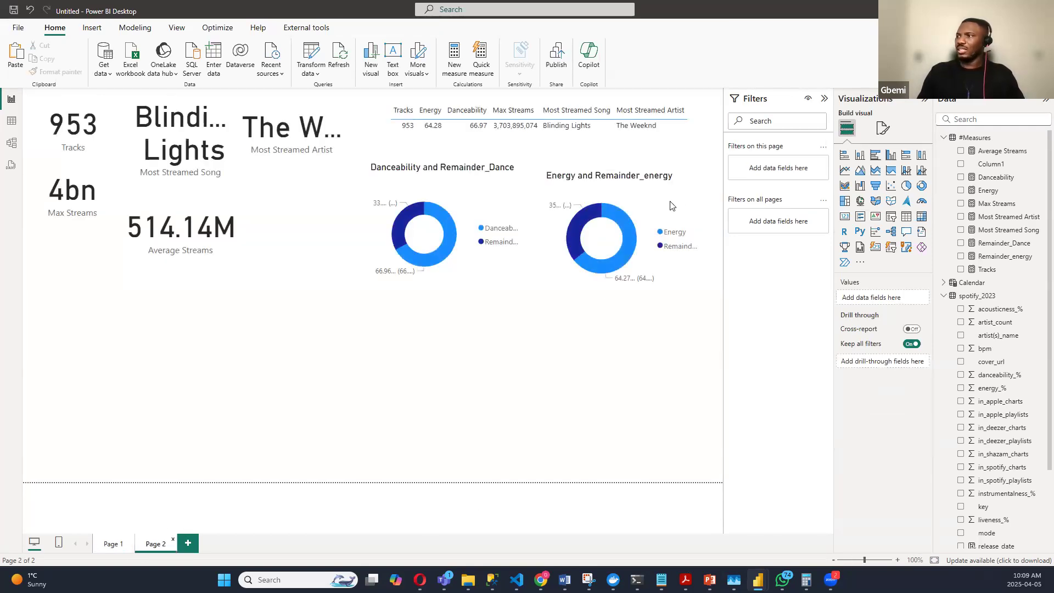
ctrl+click(545, 273)
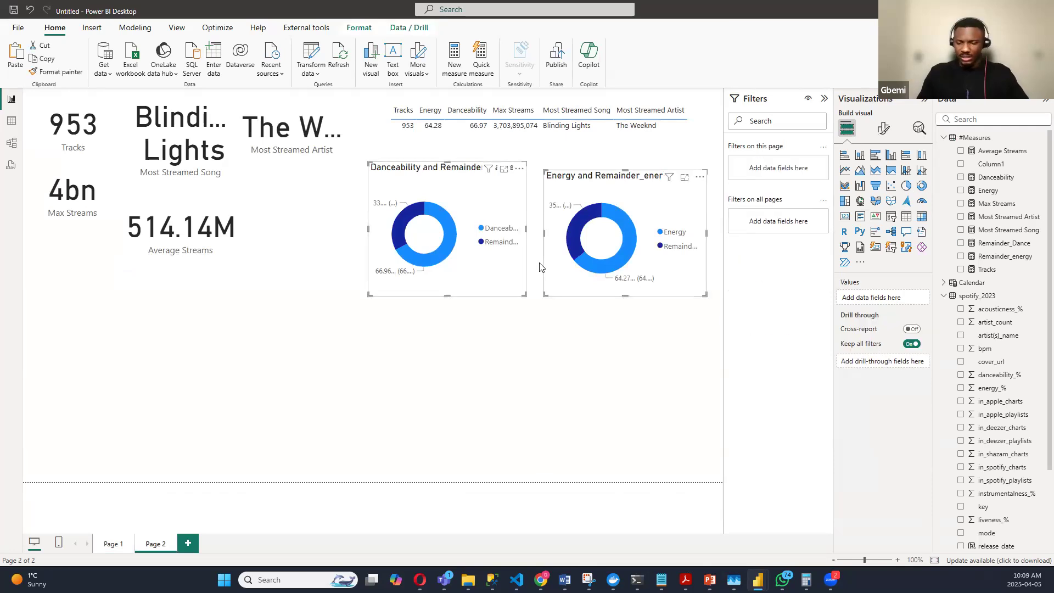
key(Delete)
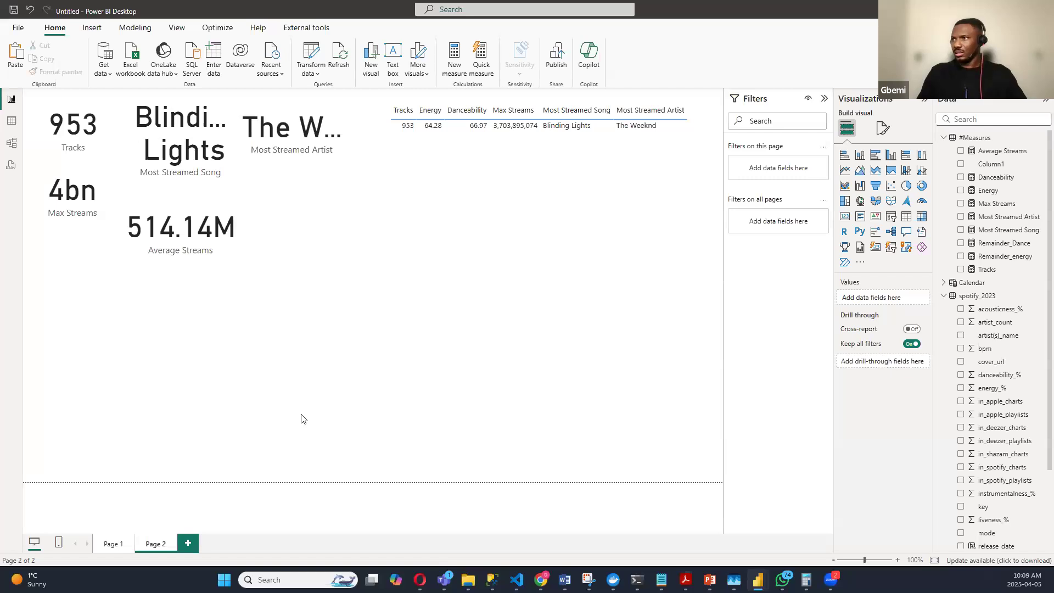
click(115, 545)
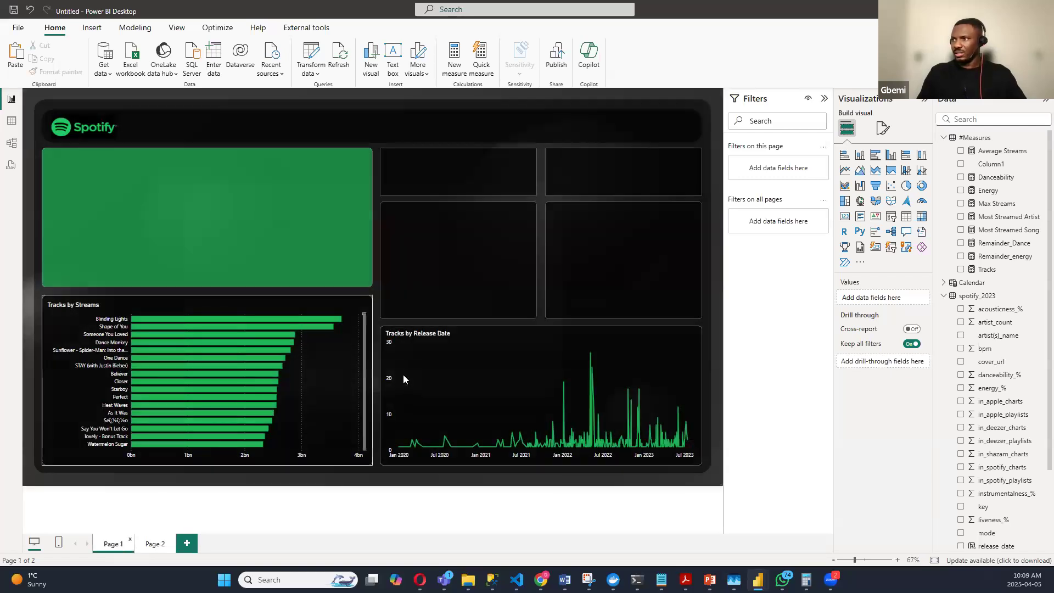
key(ctrl+v)
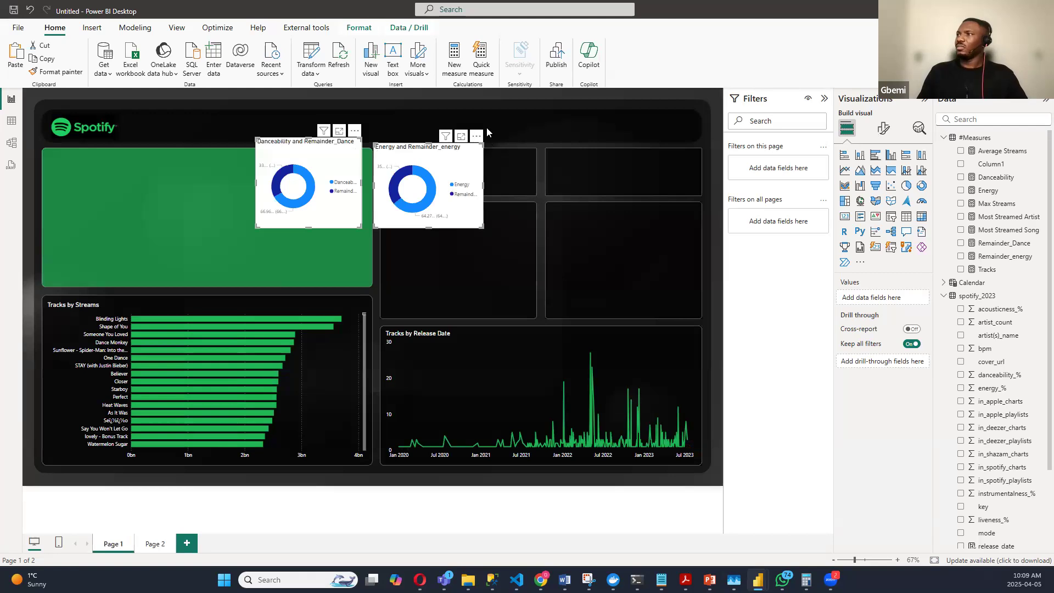
Step: Move both donut charts together down onto the middle pair of dark panels above the Tracks by Release Date chart
drag(477, 139, 615, 214)
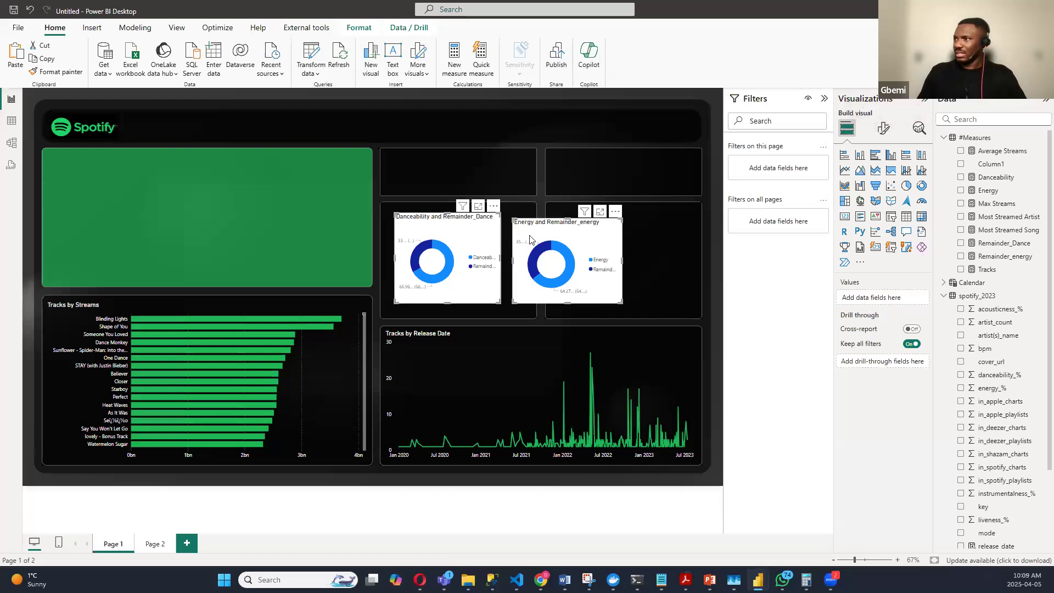
click(884, 129)
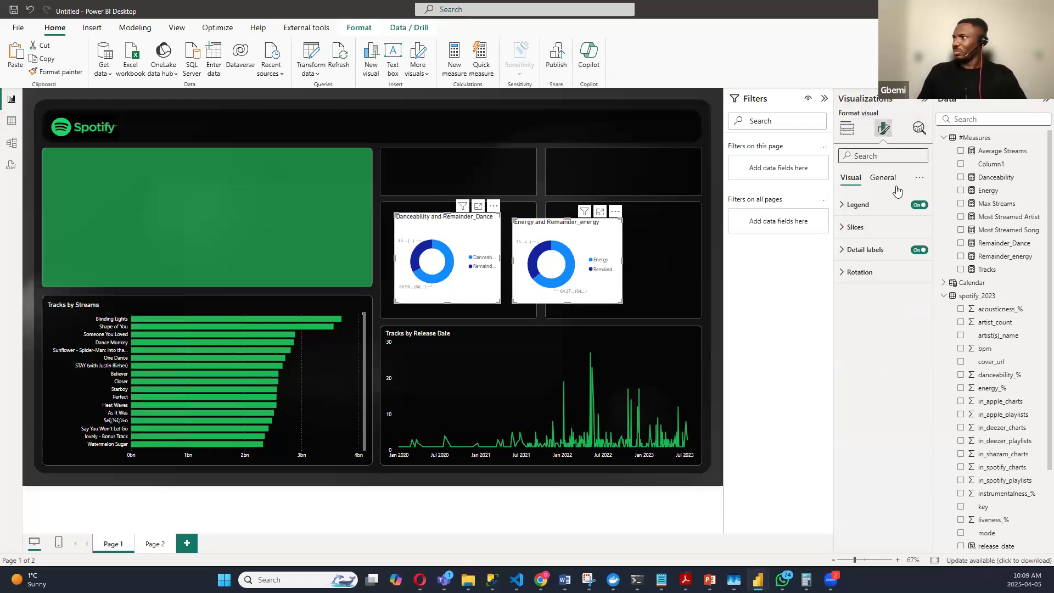
click(883, 178)
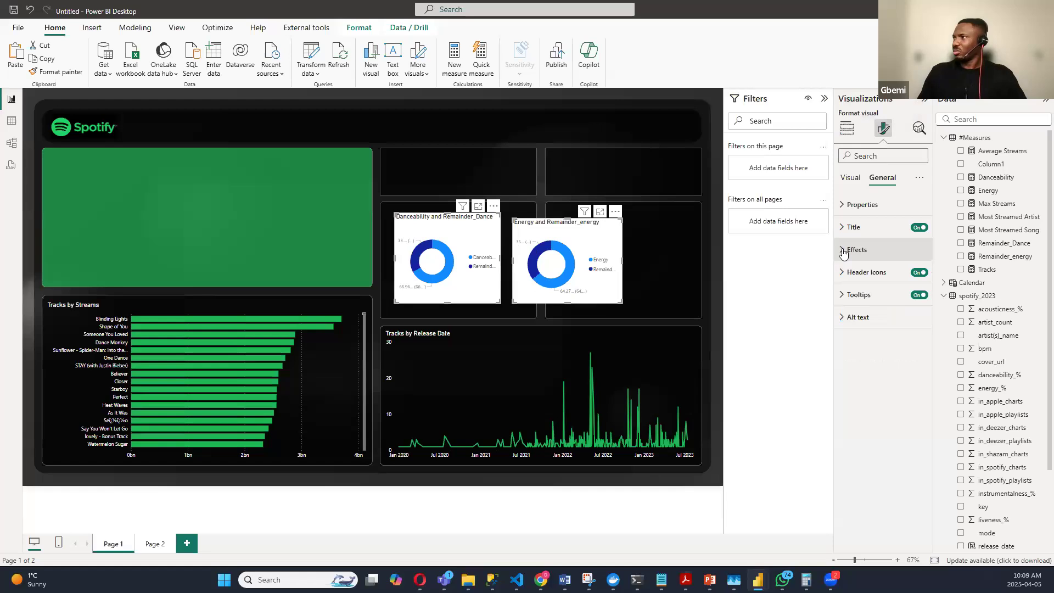
click(851, 250)
click(915, 276)
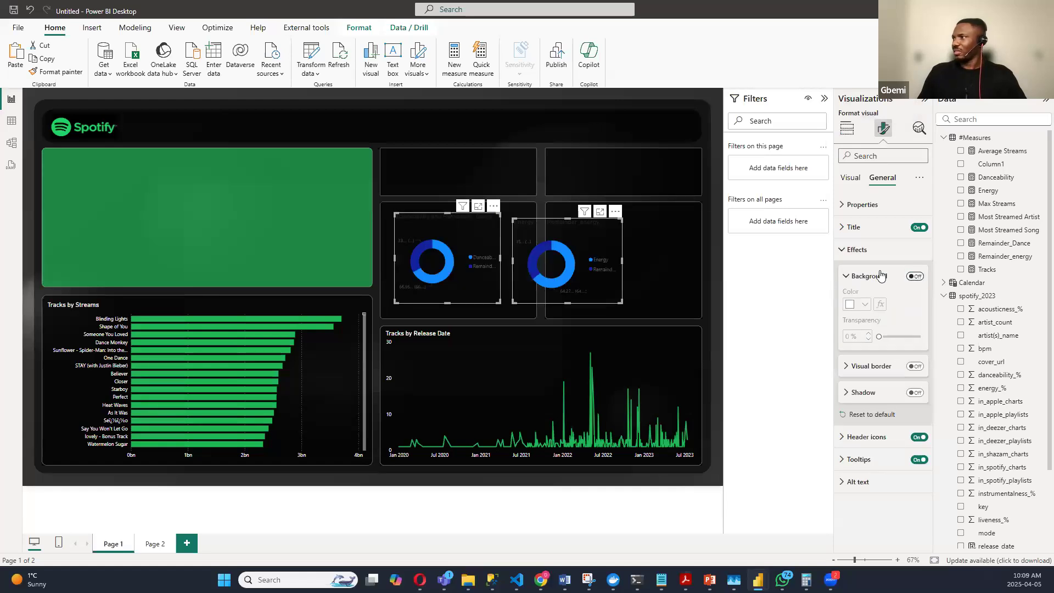
click(915, 276)
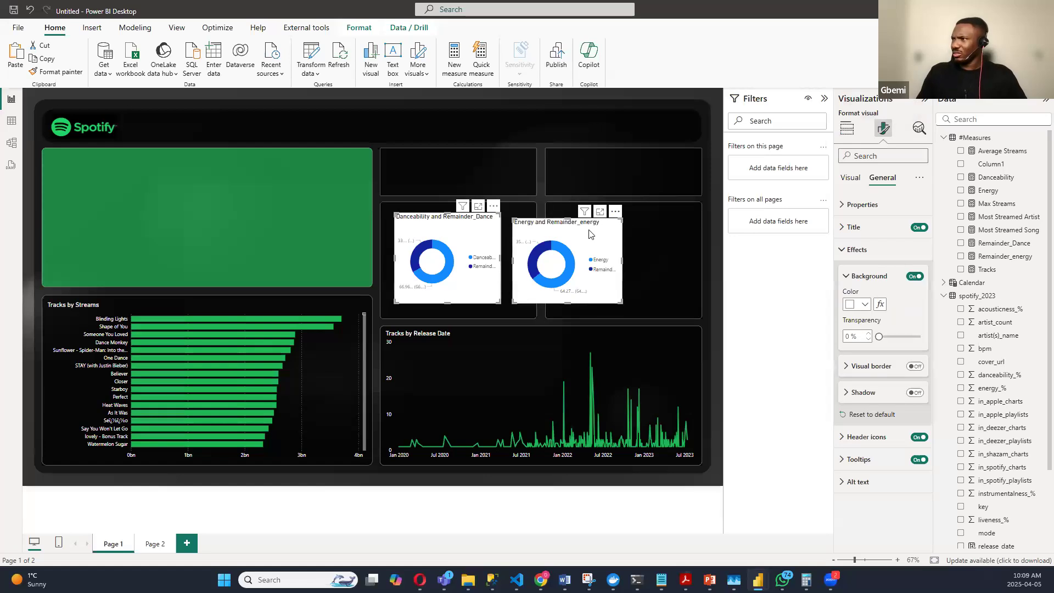
Step: Position the energy donut chart in the dark panel beside the danceability donut and resize it to fill that panel
drag(591, 231, 609, 208)
drag(549, 254, 547, 253)
drag(660, 249, 697, 252)
drag(630, 295, 629, 313)
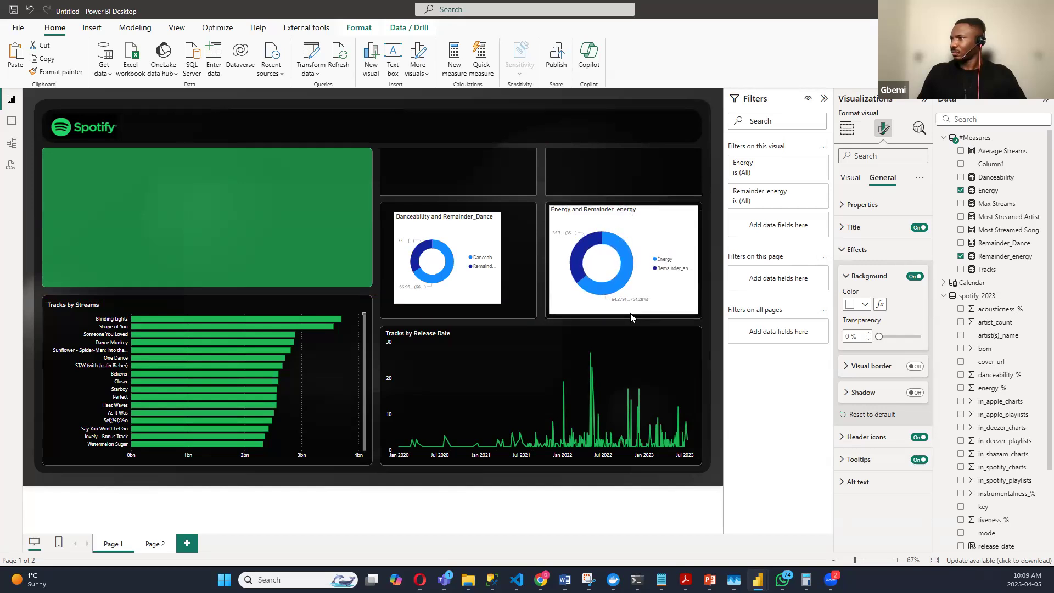
drag(631, 316, 631, 313)
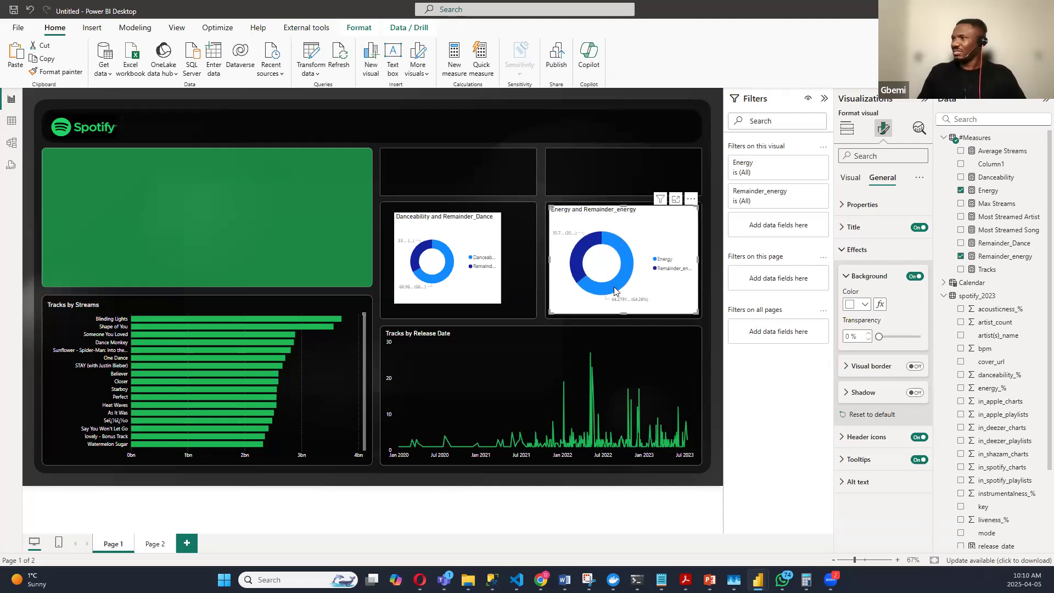
Step: Colour the Energy slice of the energy donut chart dark green #098234
click(852, 249)
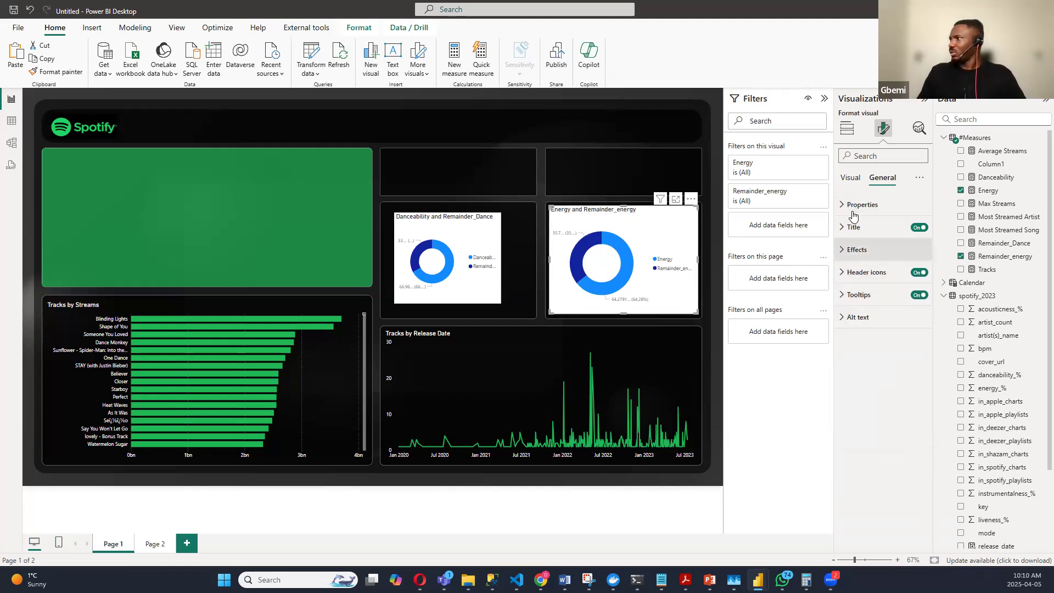
click(850, 177)
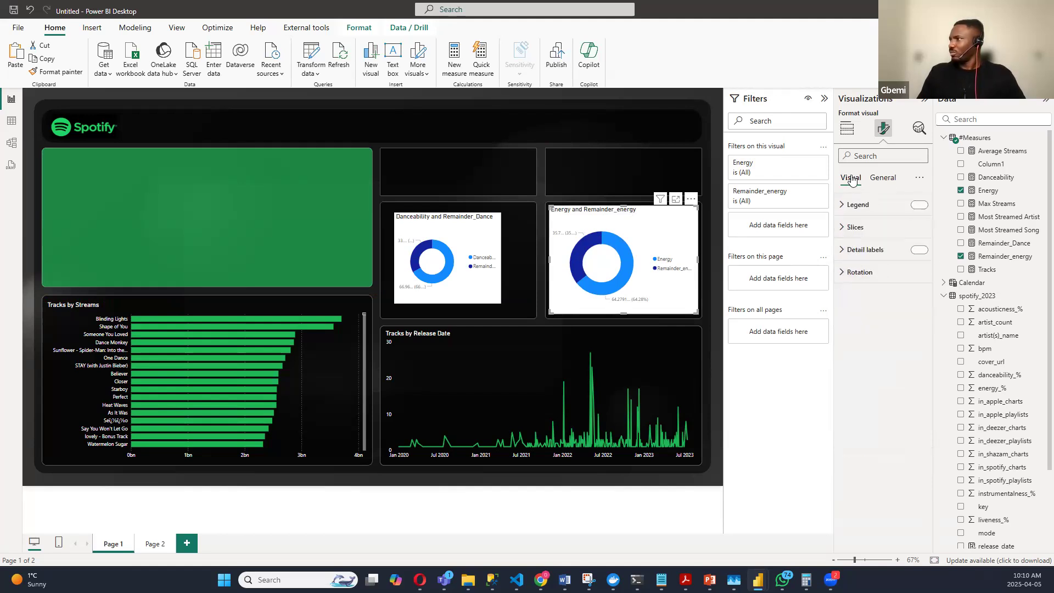
click(843, 229)
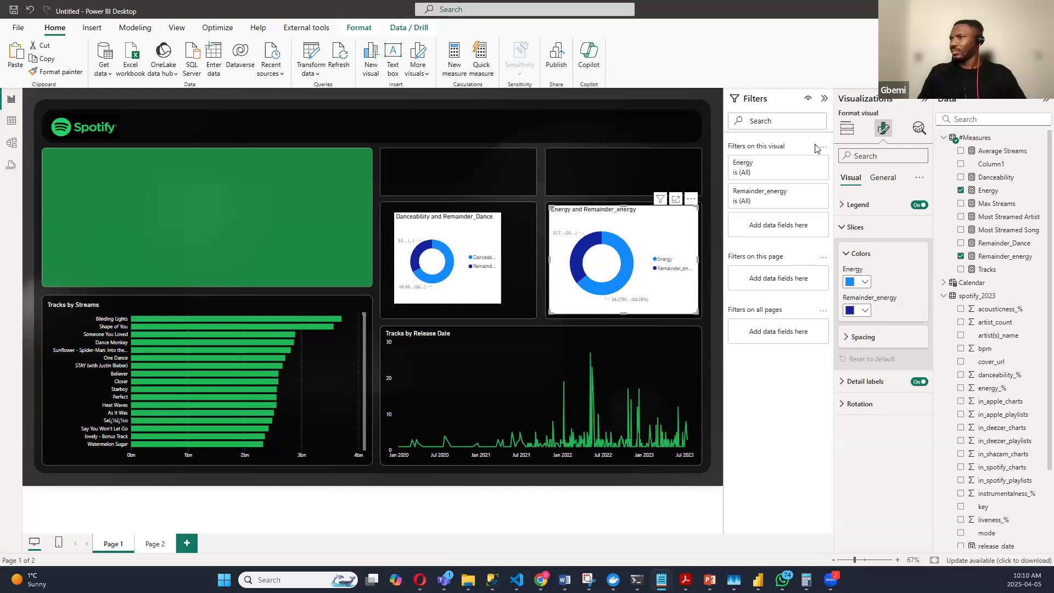
click(865, 282)
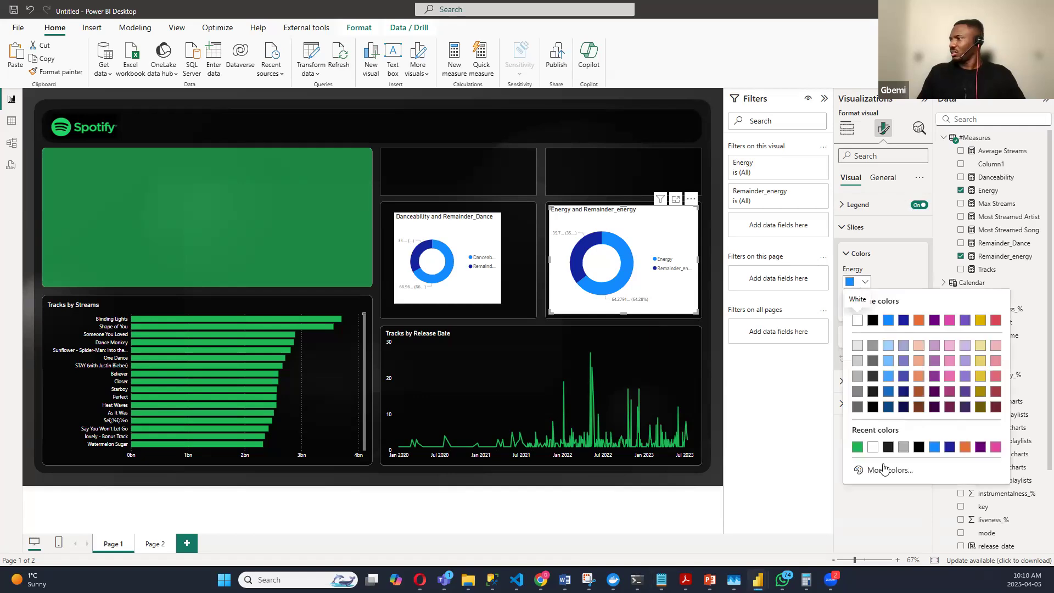
click(857, 447)
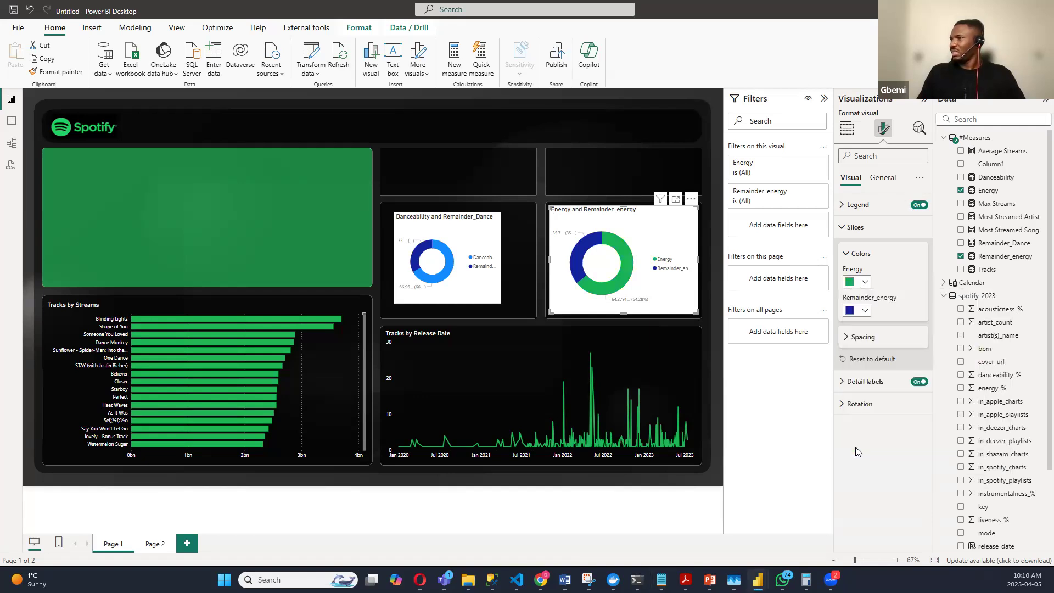
click(866, 281)
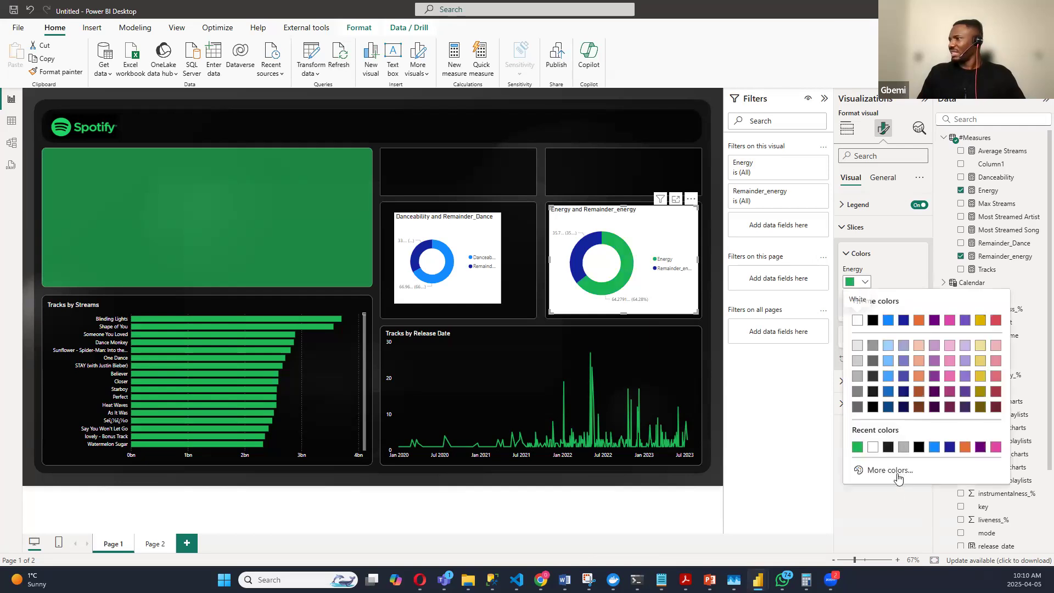
click(890, 471)
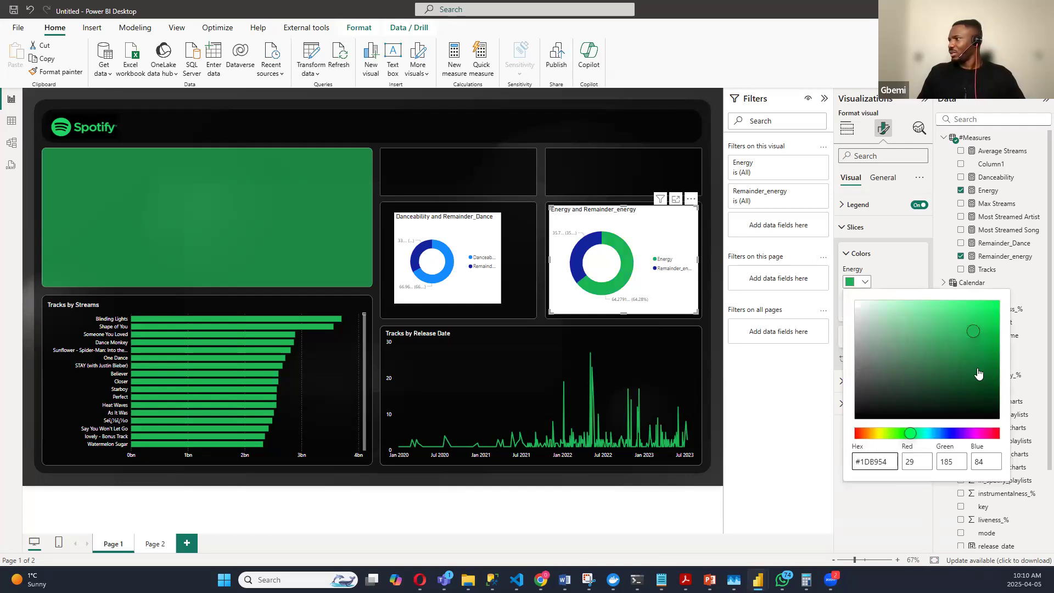
drag(973, 336, 994, 364)
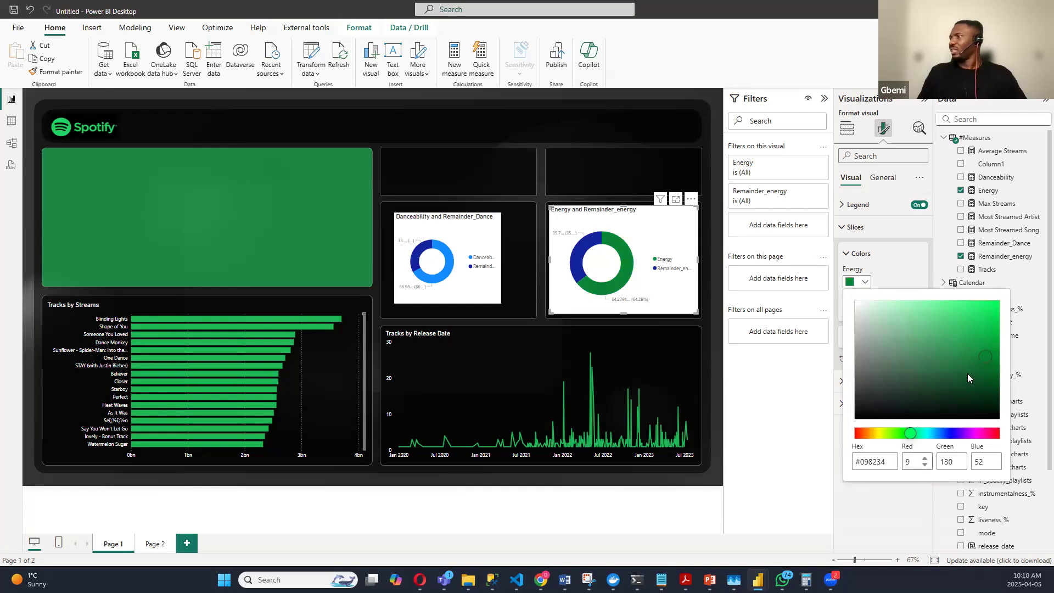
click(909, 270)
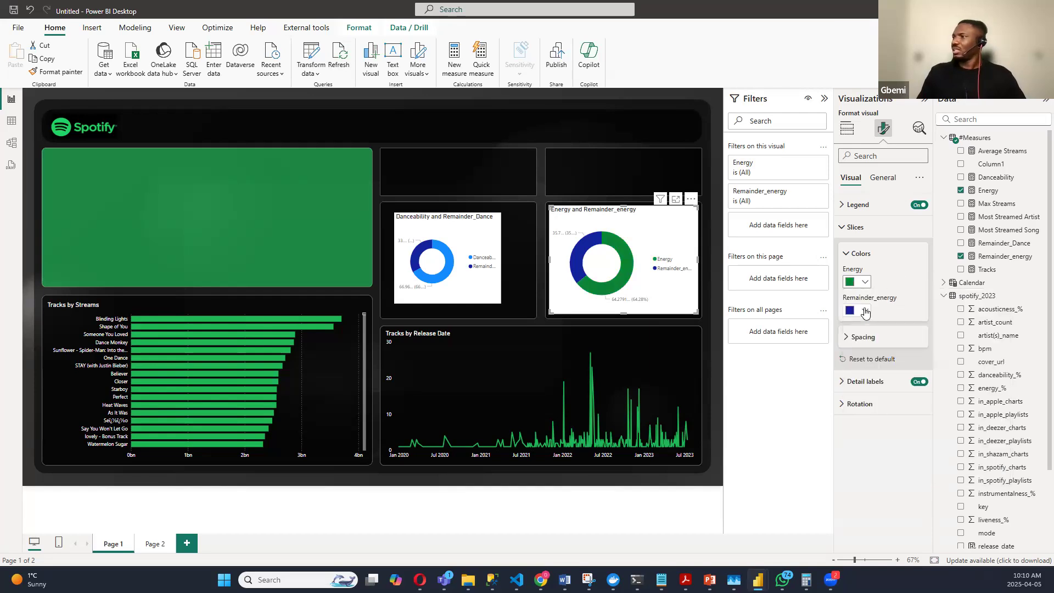
Step: Colour the Remainder_energy slice of the energy donut chart light grey #B3B3B3
click(866, 311)
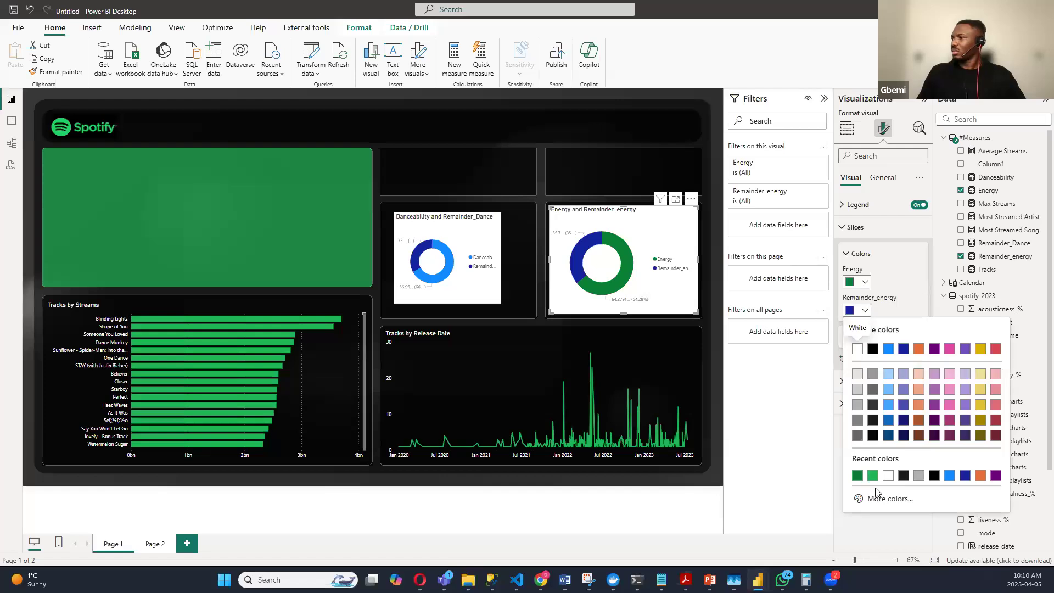
click(858, 435)
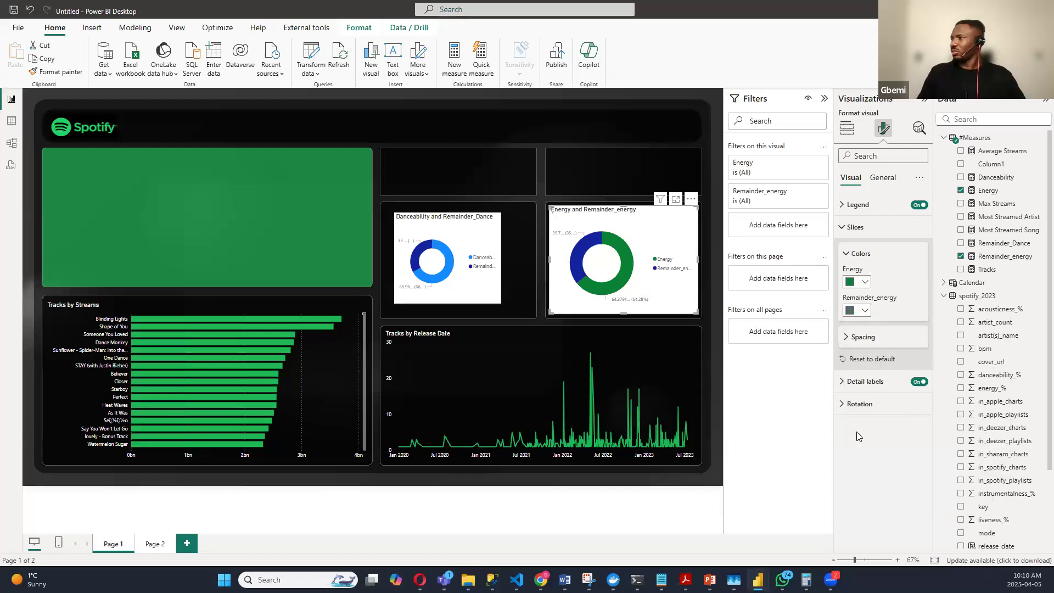
click(861, 311)
click(898, 493)
drag(887, 491, 861, 491)
key(BackSpace)
text(b3b3b3)
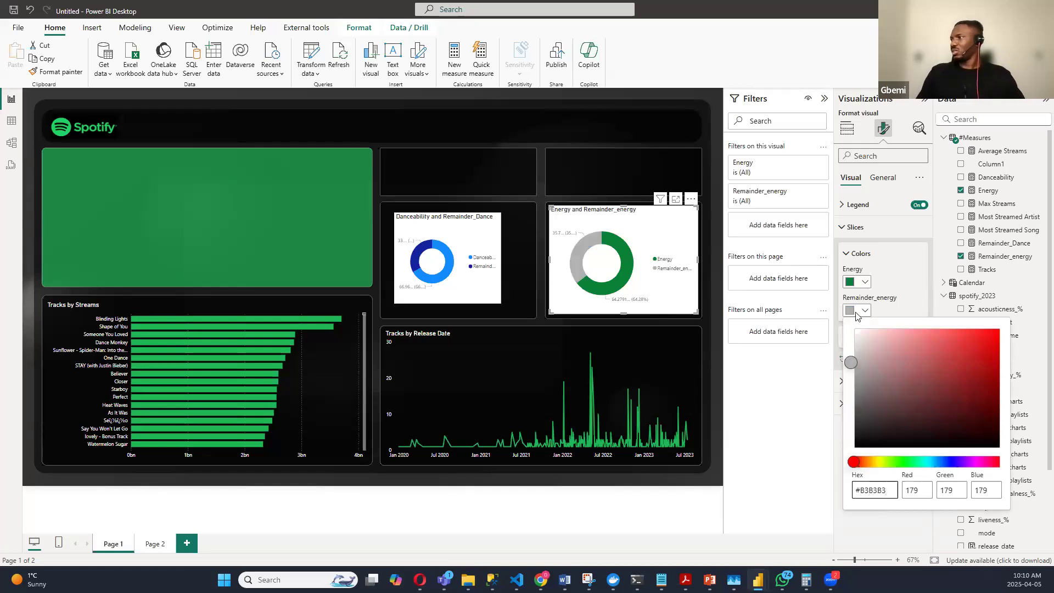
click(893, 264)
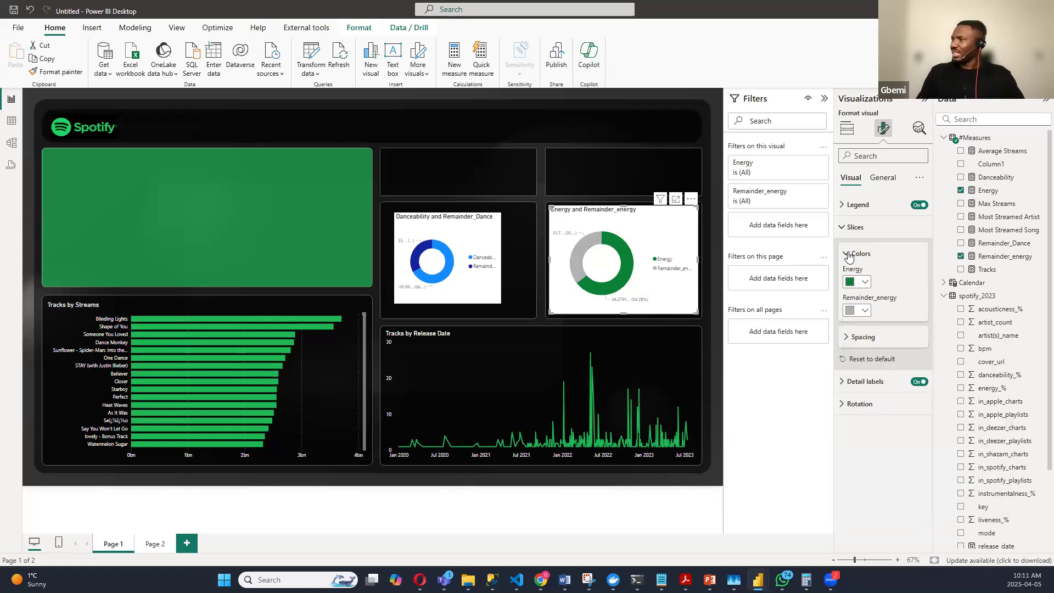
click(857, 253)
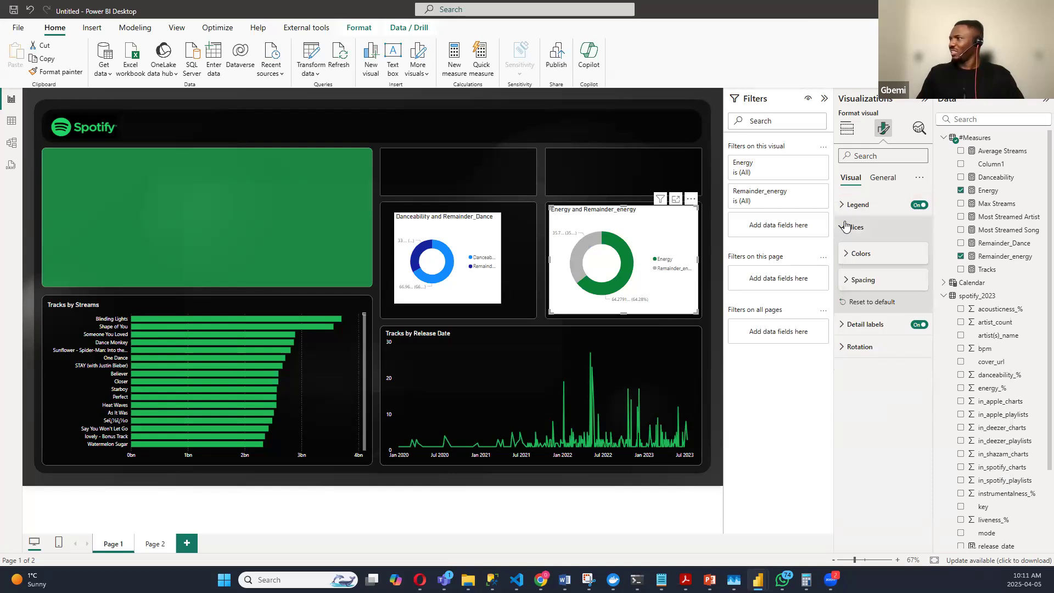
click(846, 227)
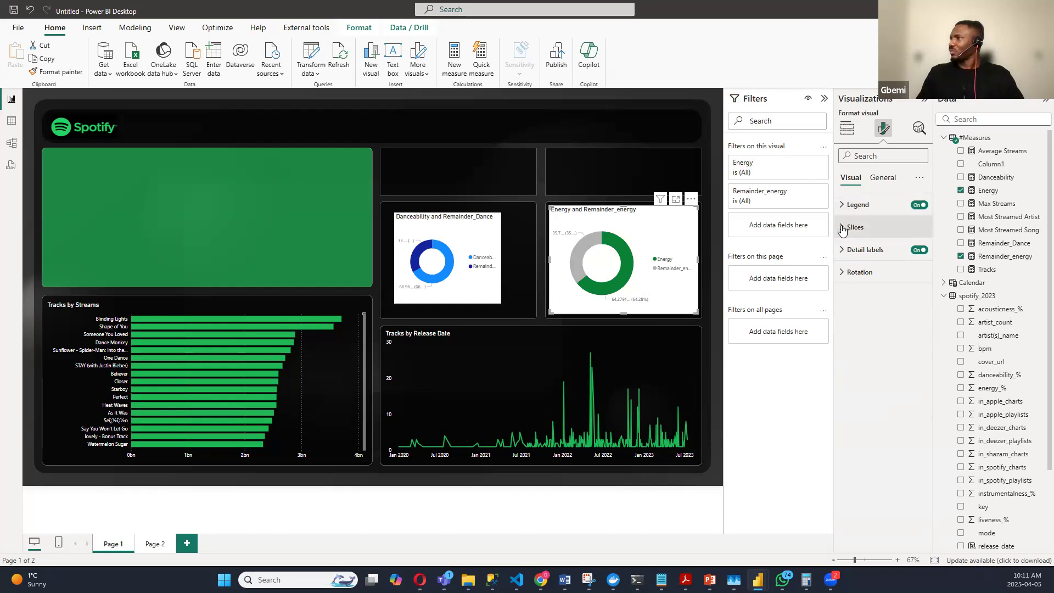
Step: Turn off the detail labels and the legend of the energy donut chart
click(923, 251)
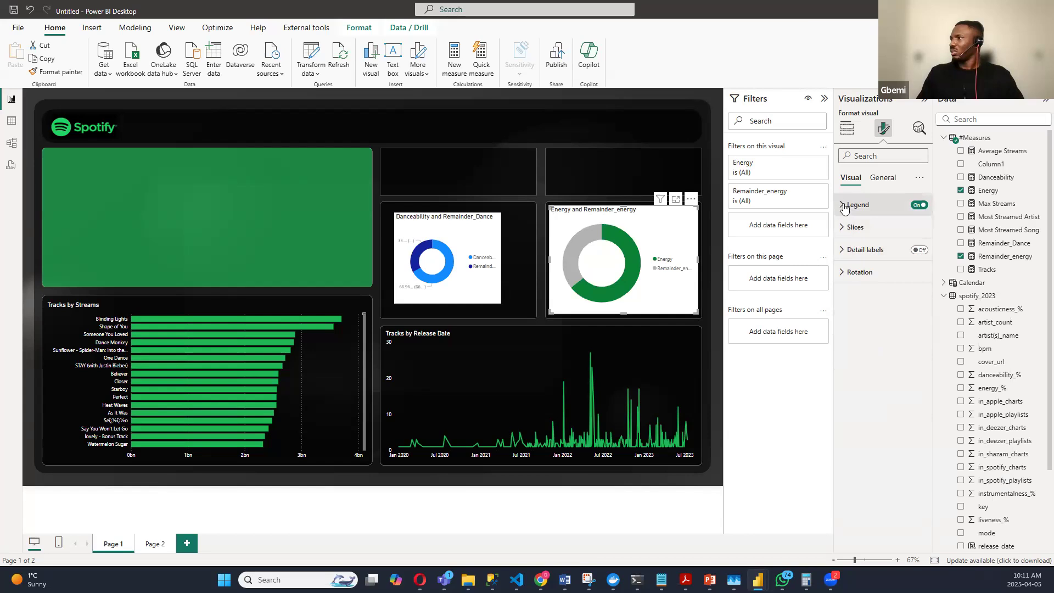
click(885, 212)
click(884, 212)
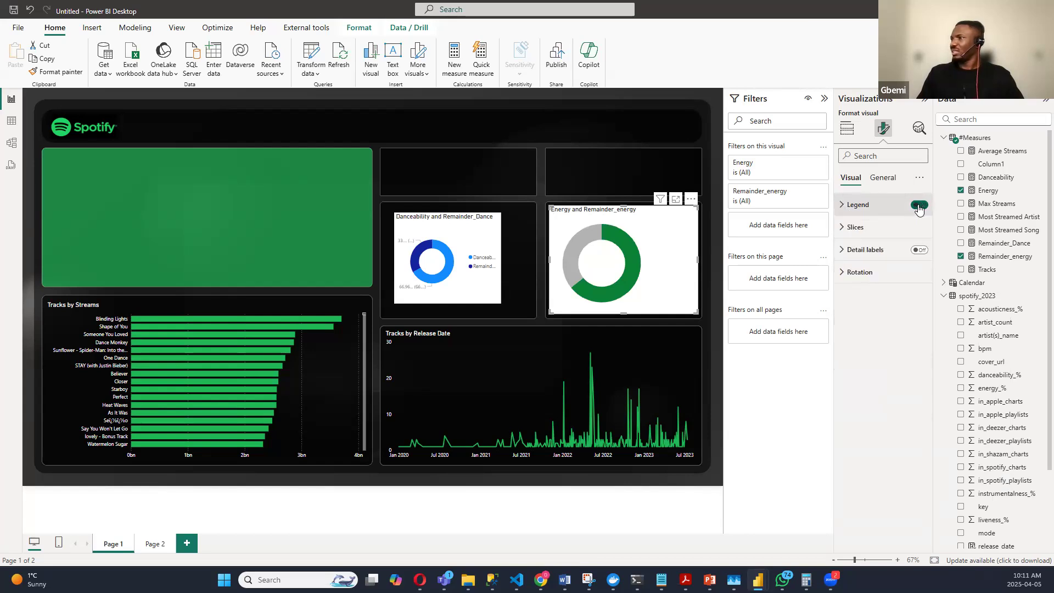
click(919, 206)
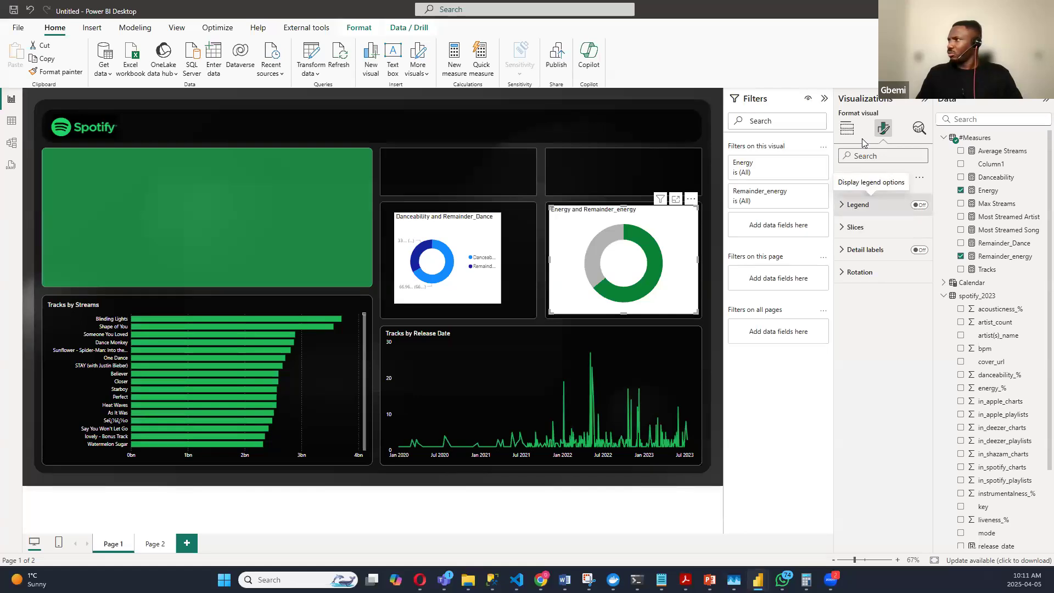
Step: Turn off the title and the background of the energy donut chart
click(877, 187)
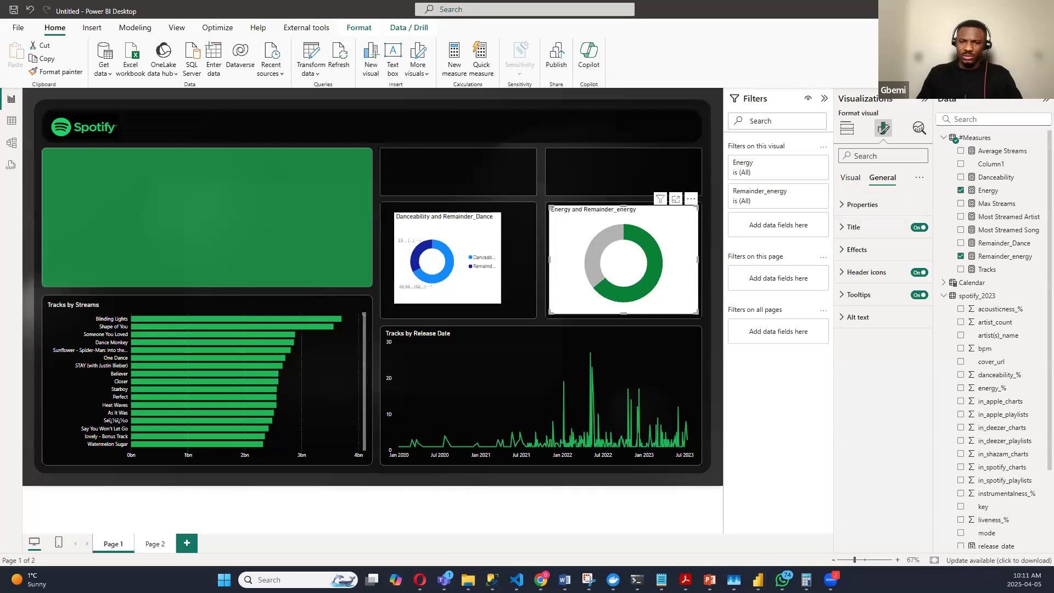
click(916, 225)
click(918, 227)
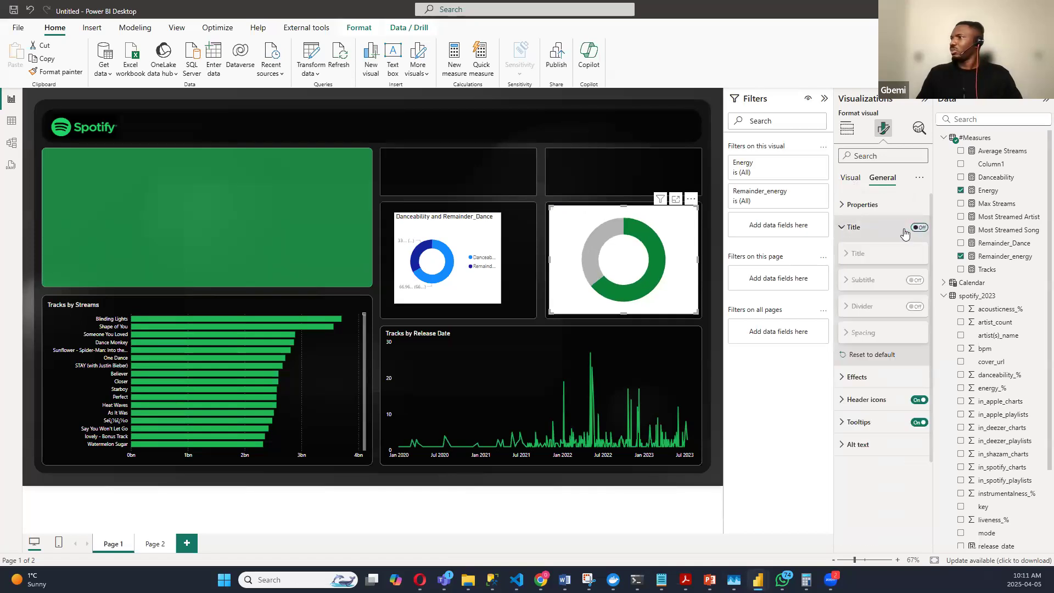
click(844, 204)
click(843, 207)
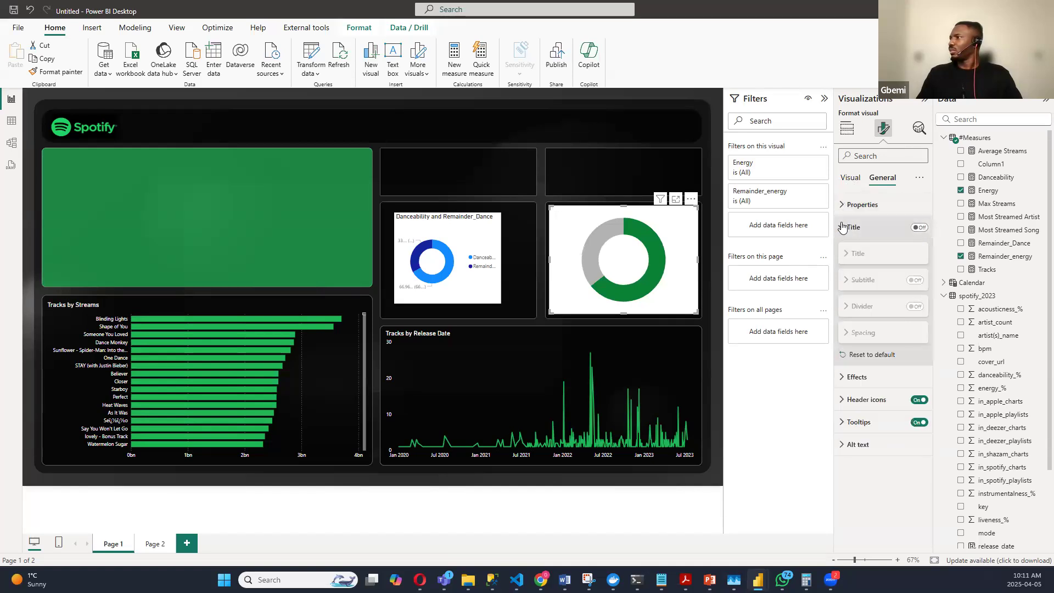
click(844, 227)
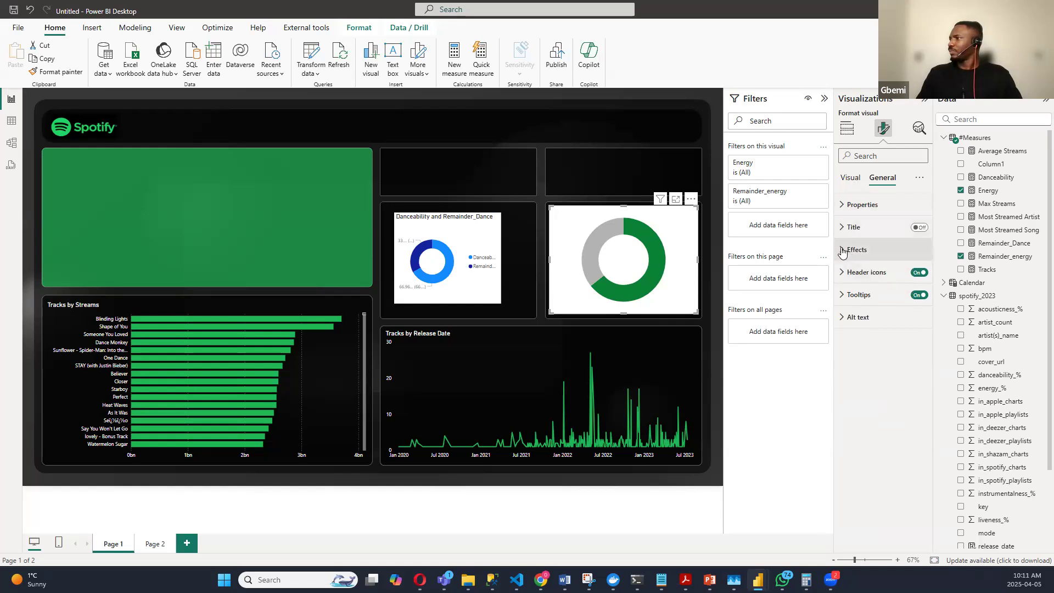
click(843, 251)
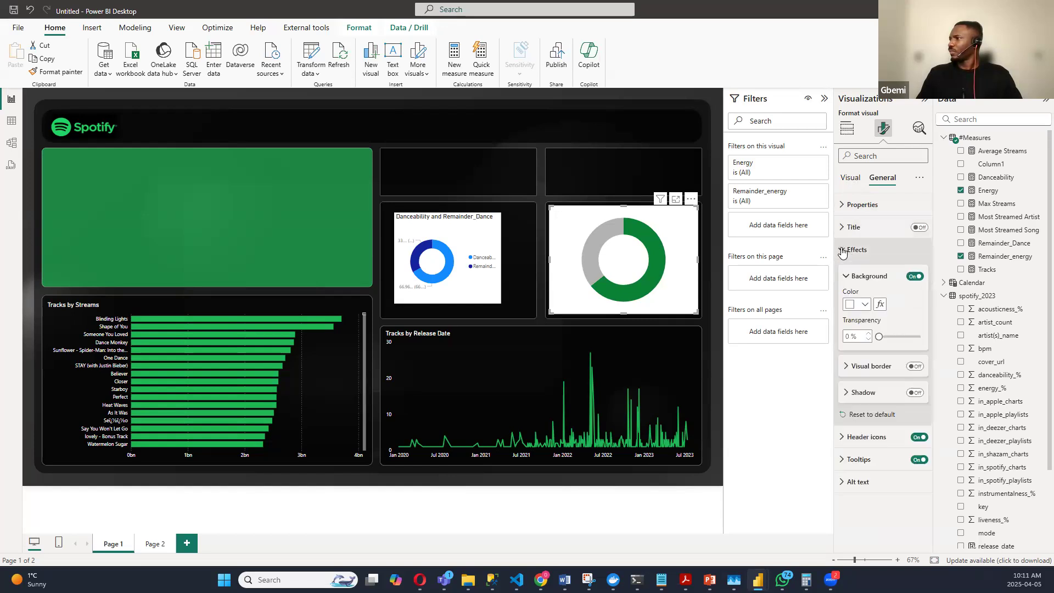
click(916, 277)
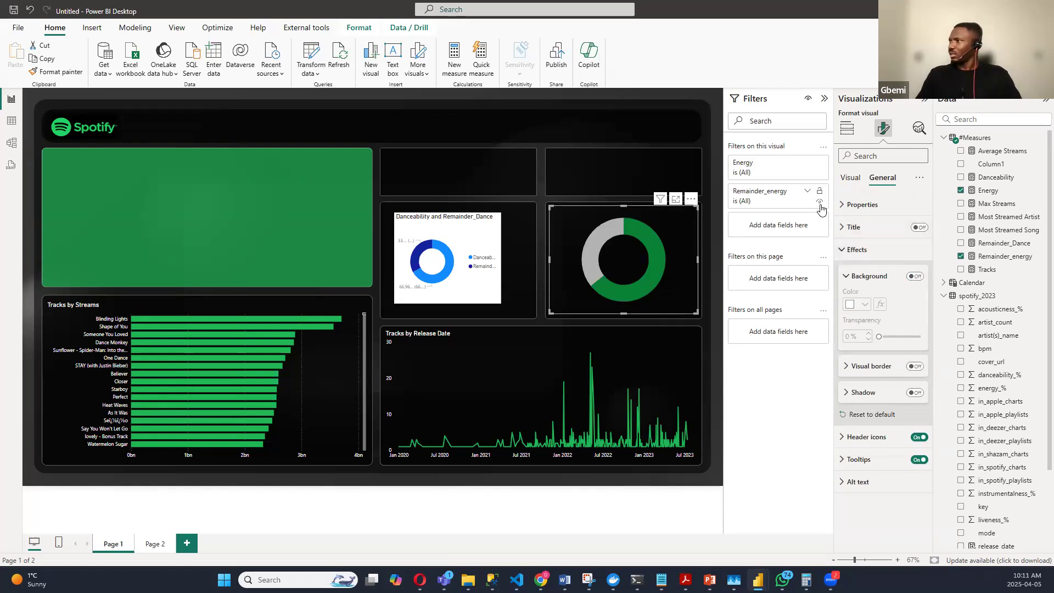
Step: Set the inner radius of the energy donut chart's slices to 80%
click(846, 183)
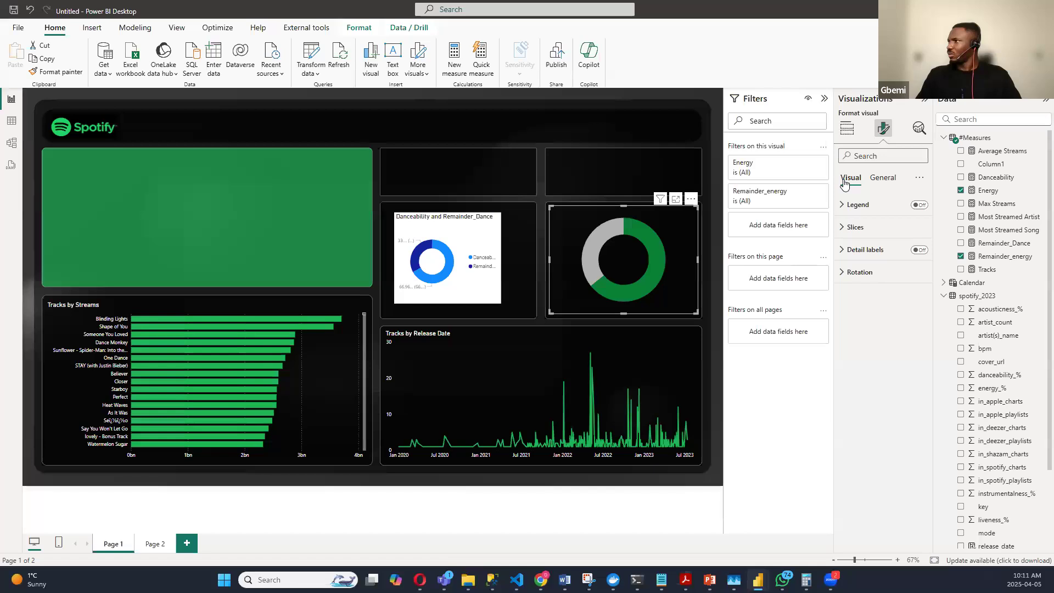
click(844, 228)
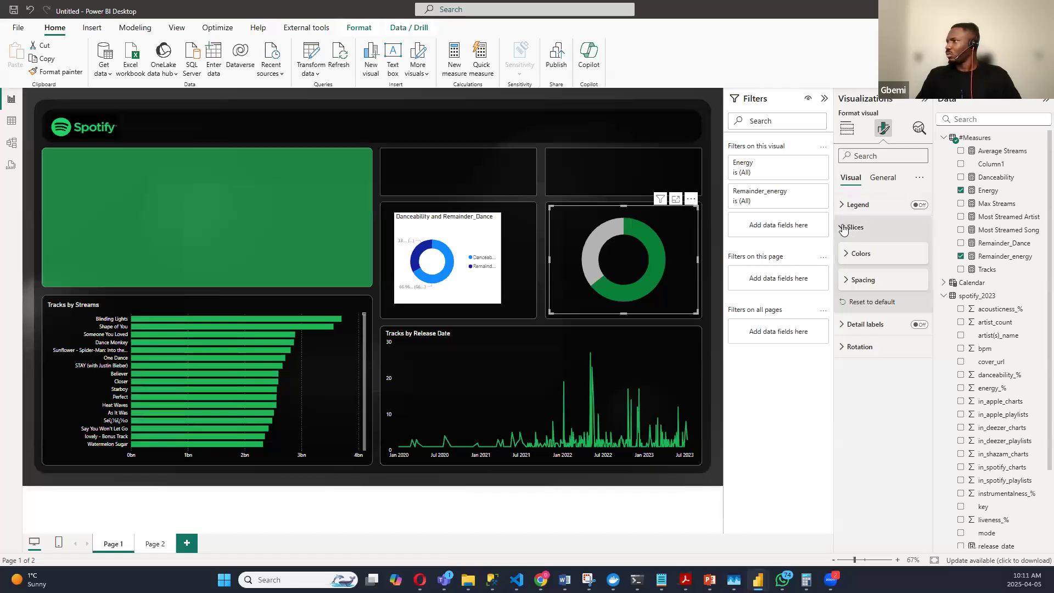
click(851, 282)
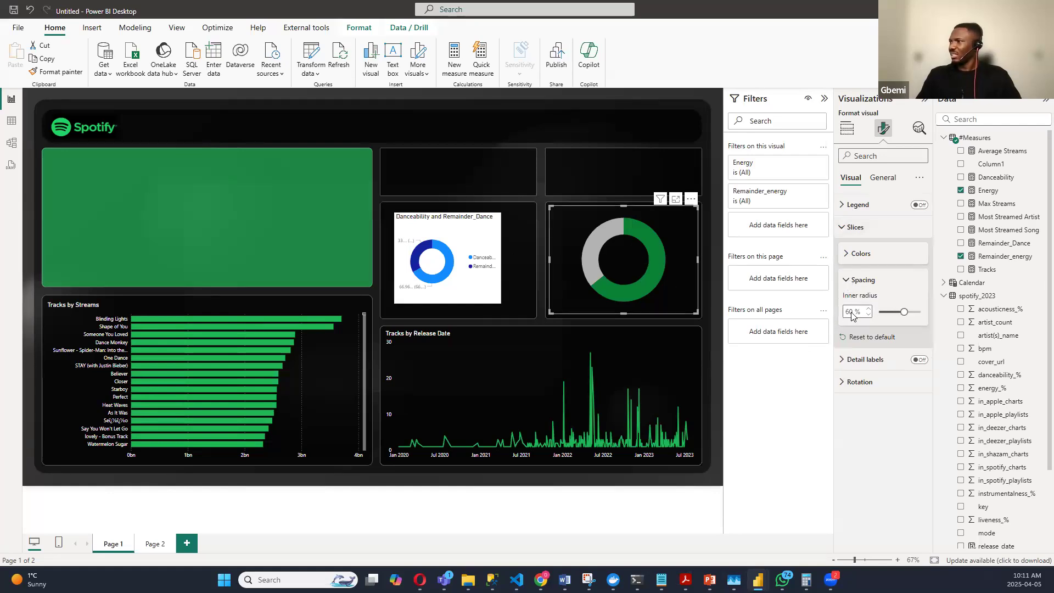
text(80)
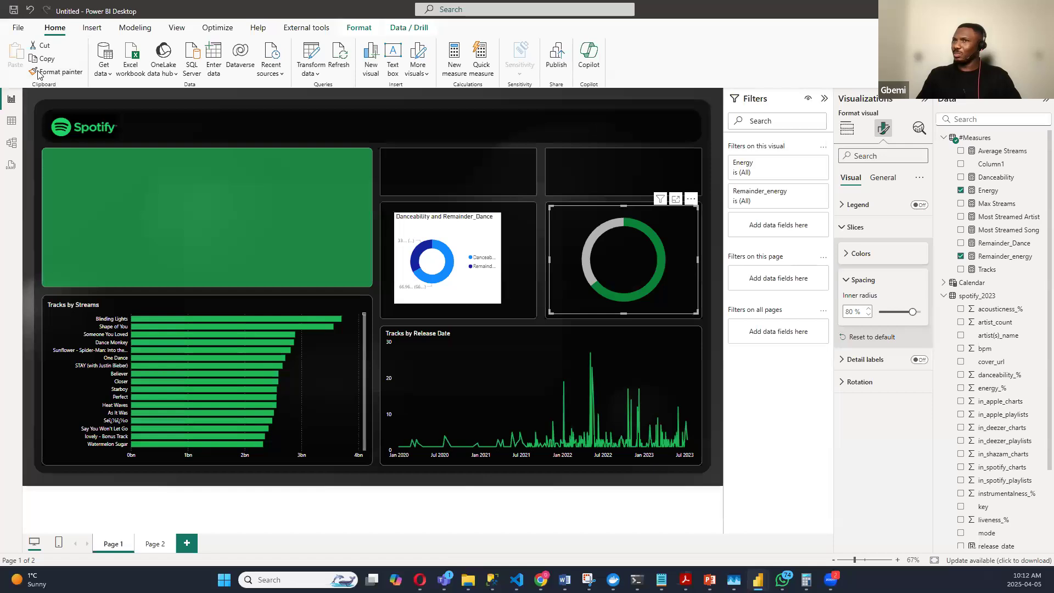
click(64, 72)
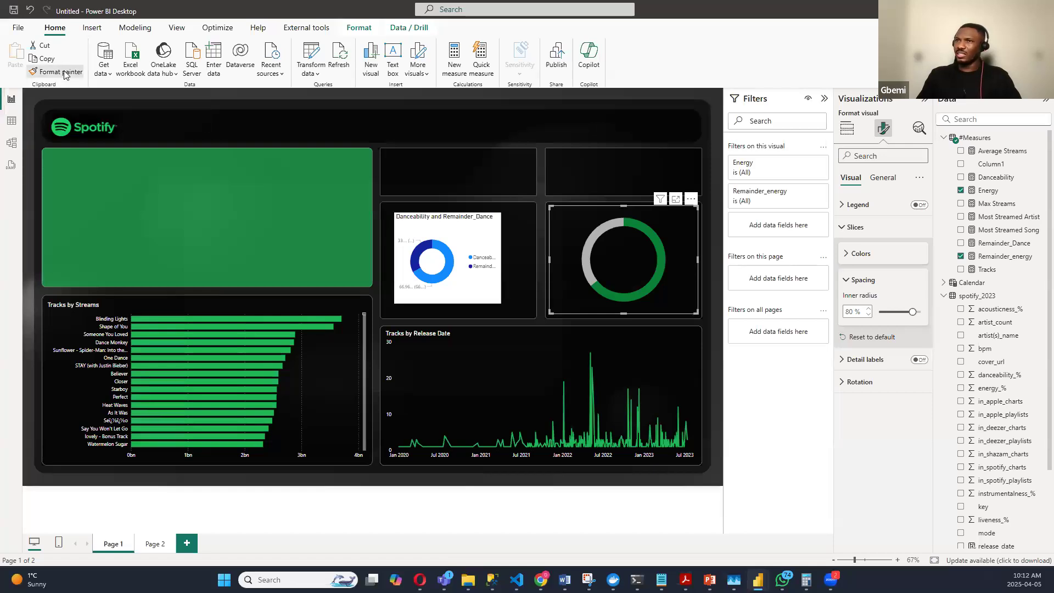
click(458, 234)
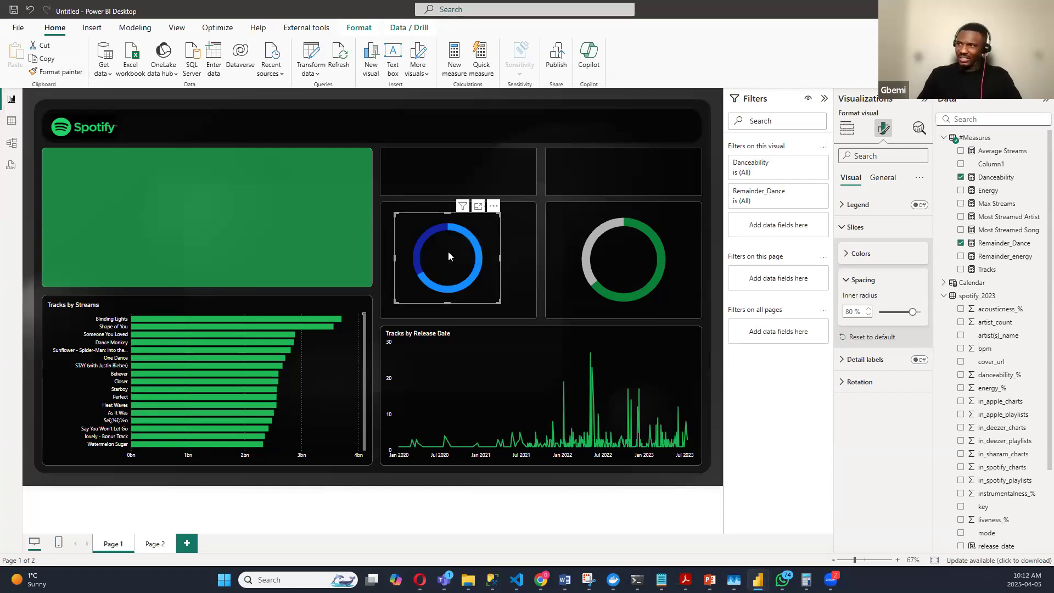
key(ctrl+z)
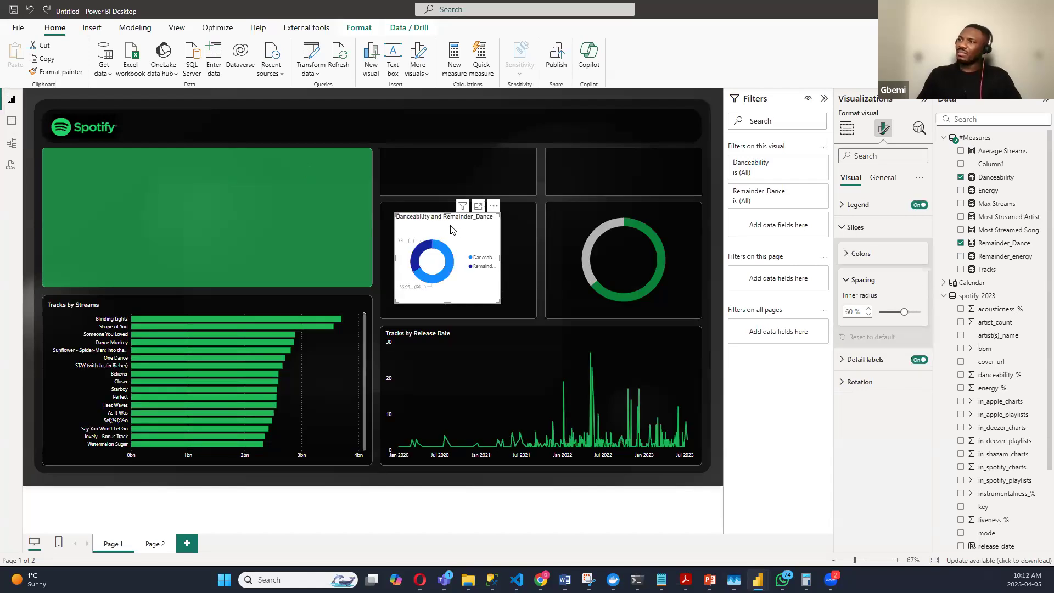
Step: Copy the energy donut chart's formatting onto the danceability donut chart with Format Painter
click(594, 226)
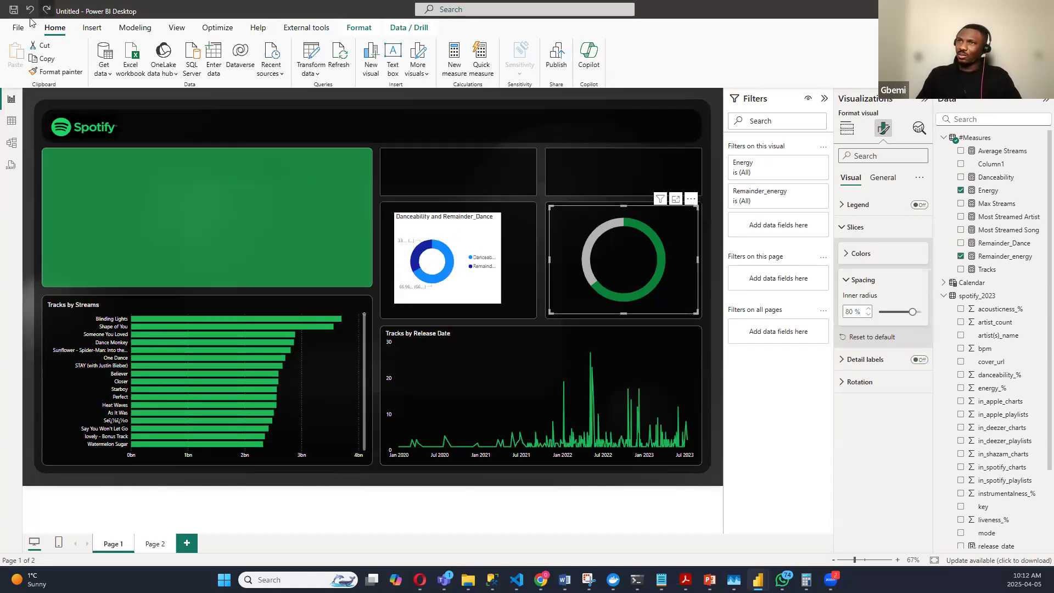
click(59, 73)
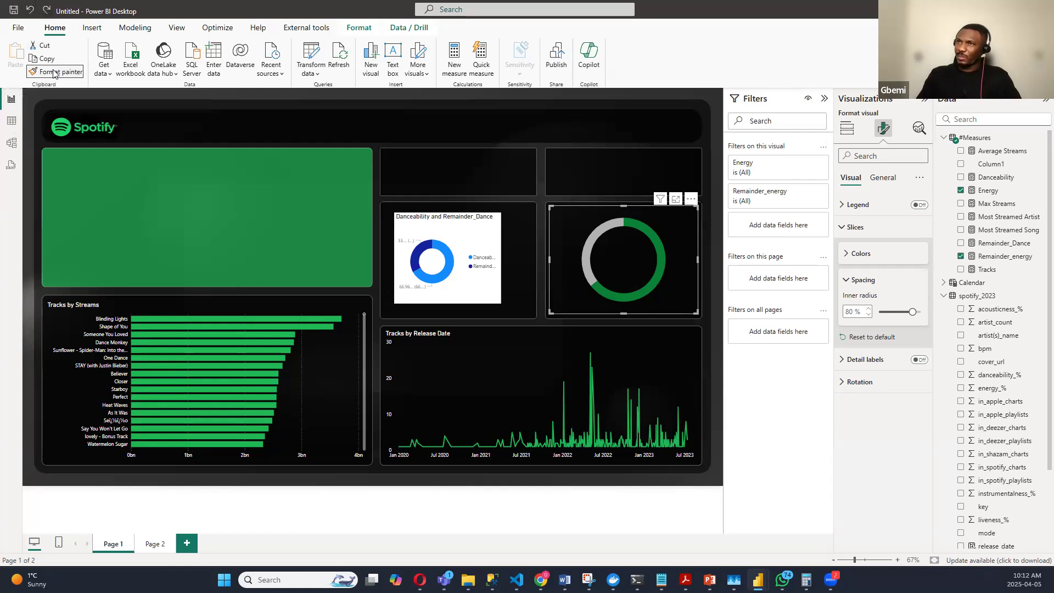
click(427, 228)
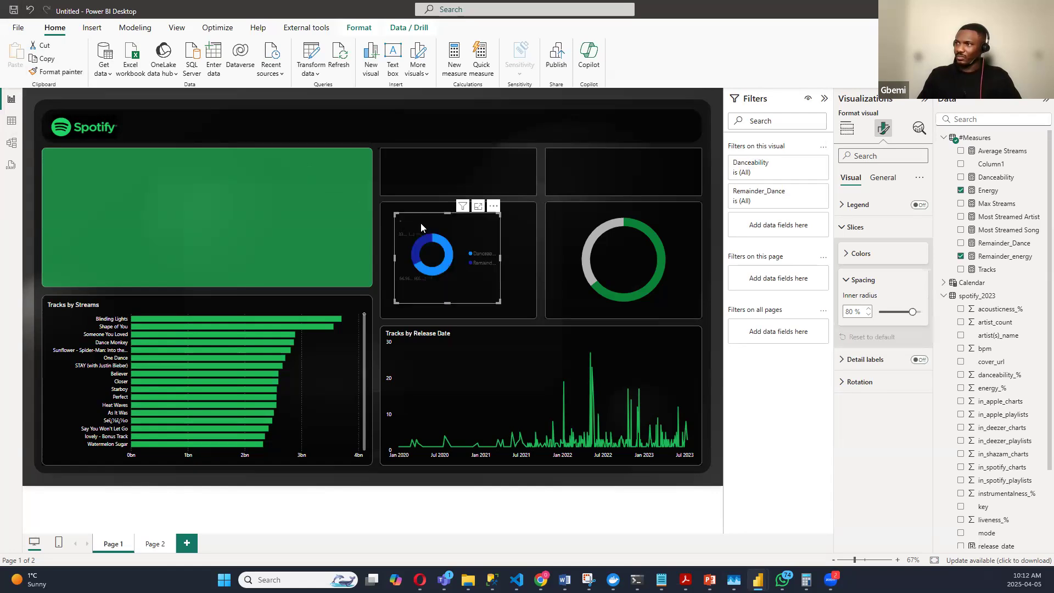
Step: Enlarge the danceability donut chart on all four sides to fill its panel, matching the size of the energy donut chart
drag(500, 256, 531, 259)
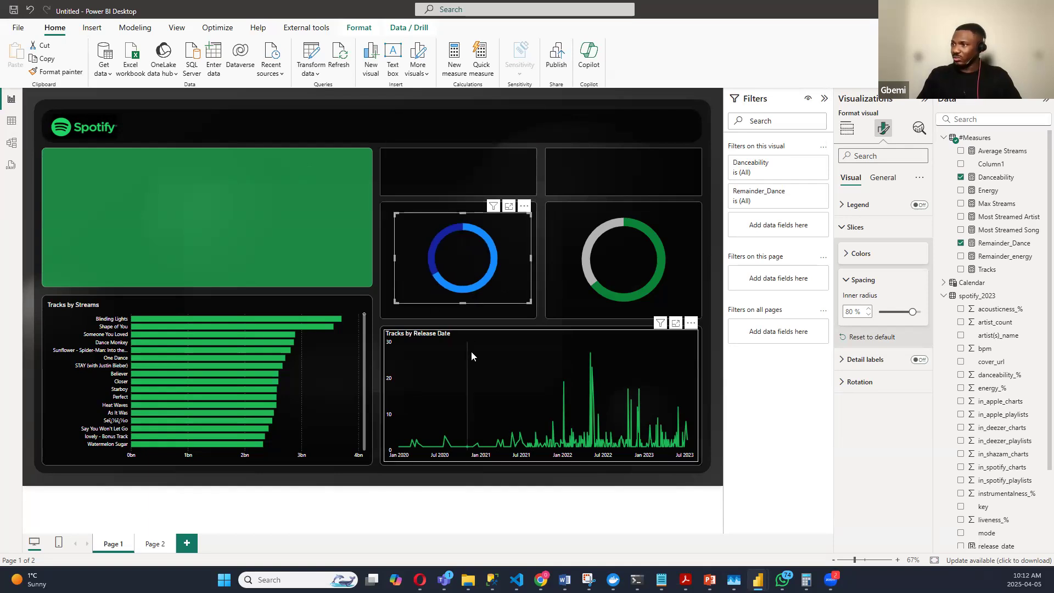
drag(391, 255, 384, 258)
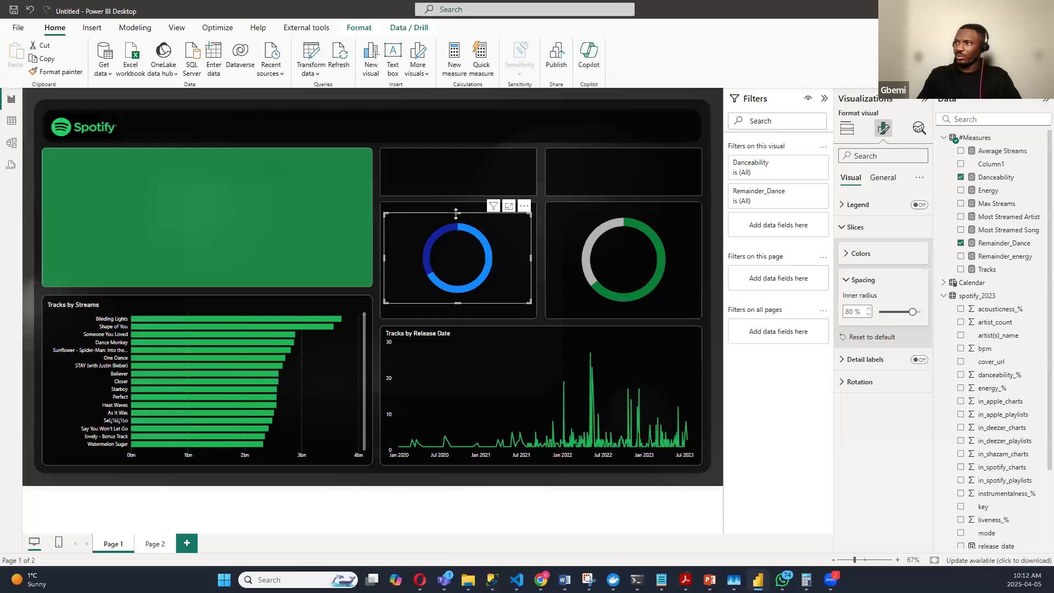
drag(457, 213, 457, 205)
drag(455, 303, 458, 313)
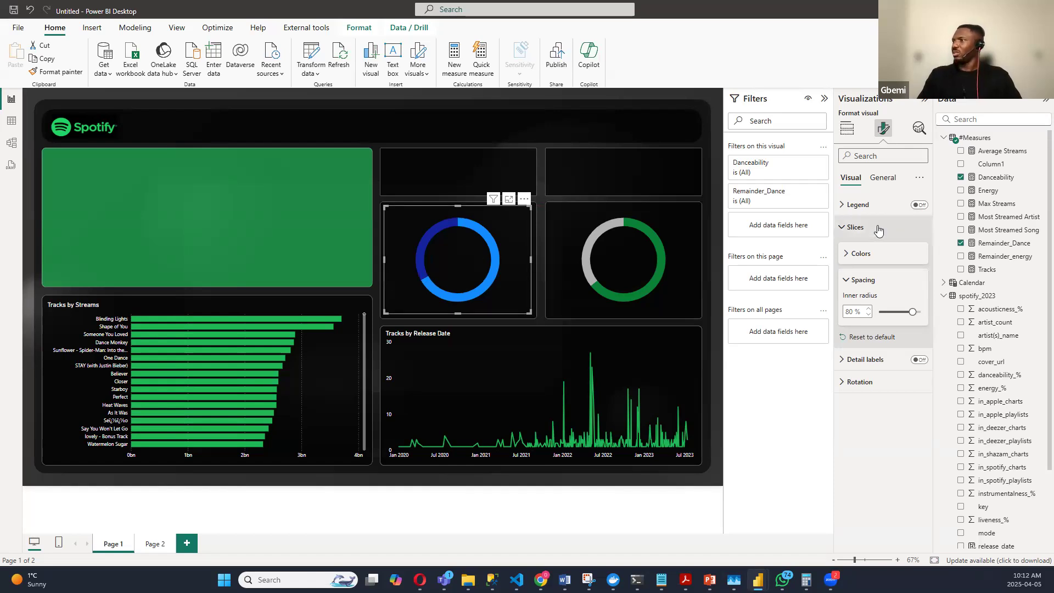
Step: Colour the danceability donut chart's Danceability slice dark green and its Remainder_Dance slice light grey, matching the energy donut chart
click(844, 228)
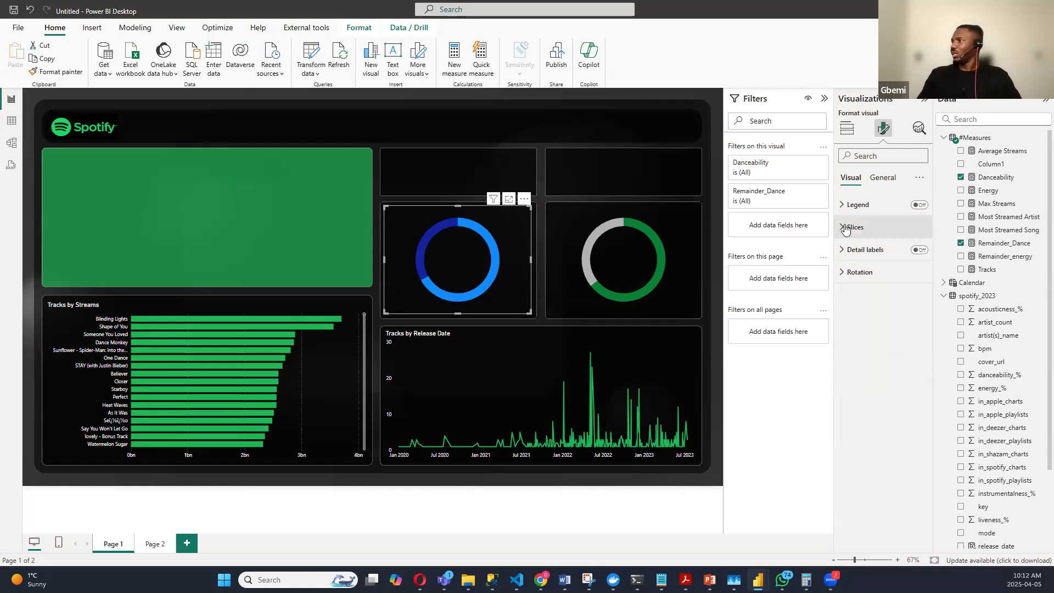
click(844, 229)
click(852, 254)
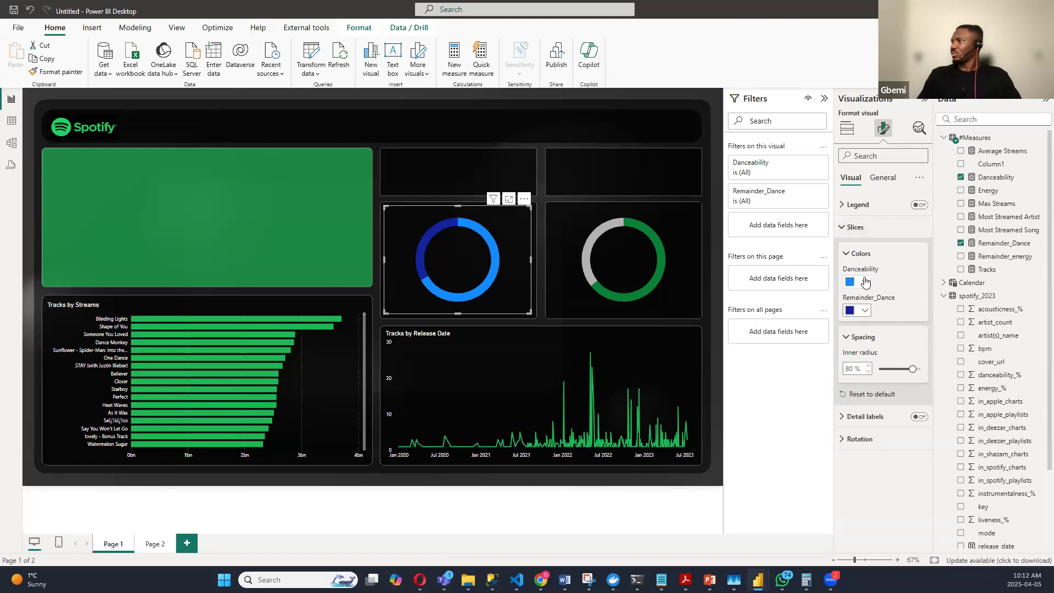
click(866, 282)
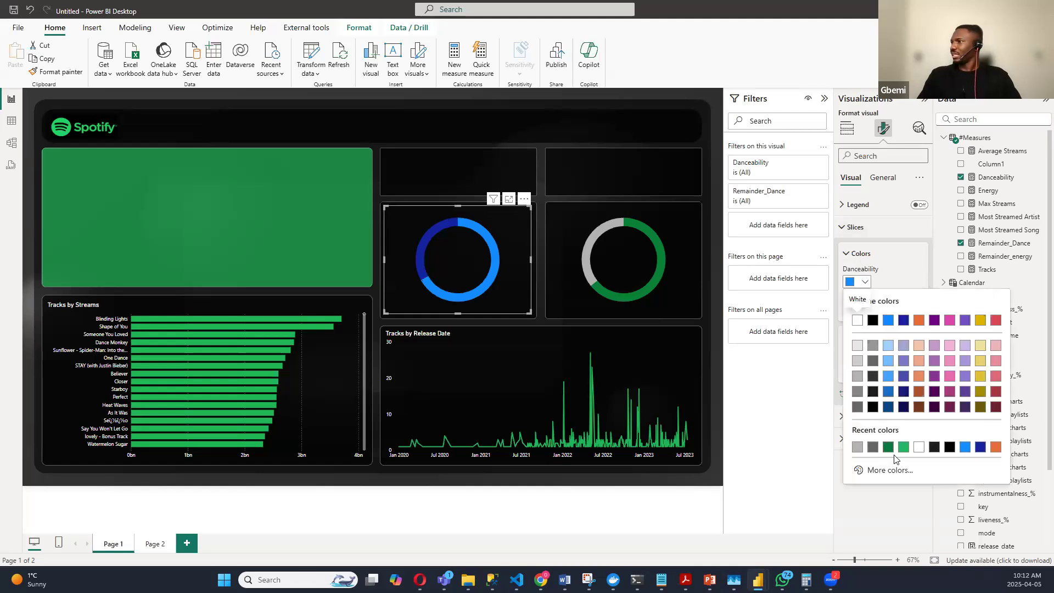
click(888, 447)
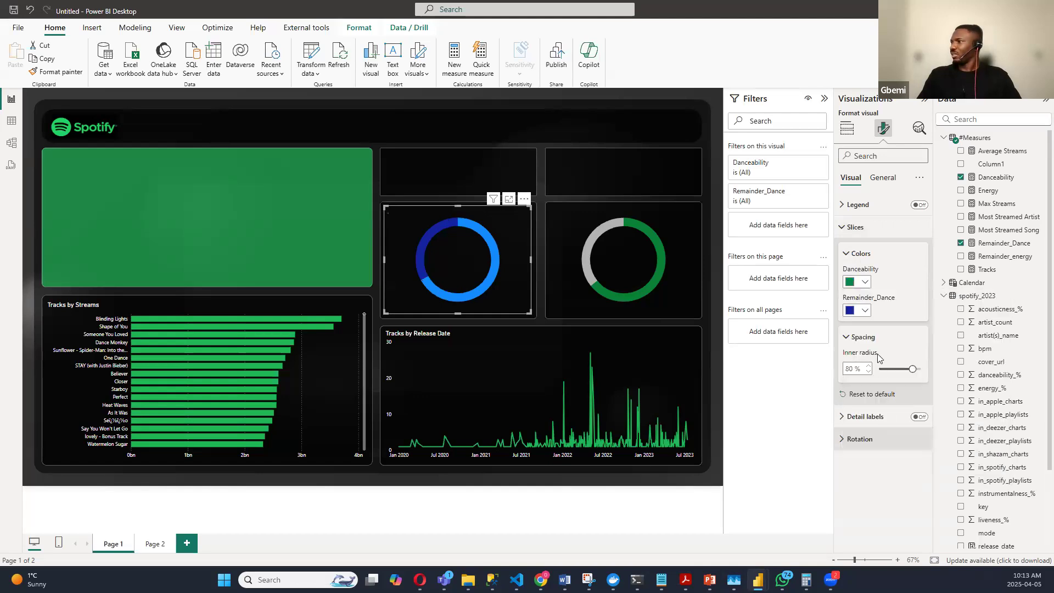
click(866, 312)
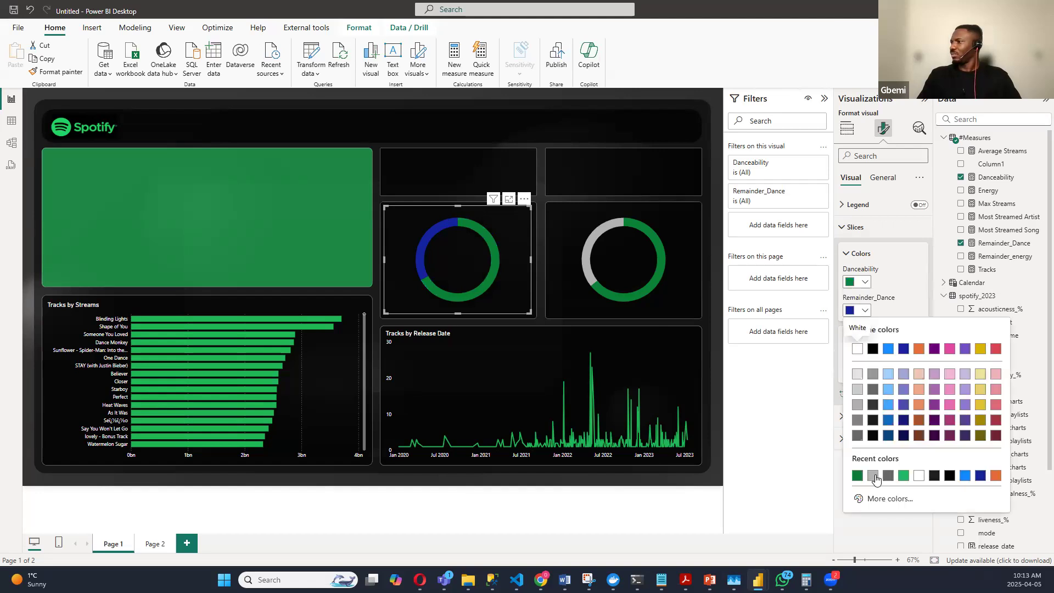
click(873, 475)
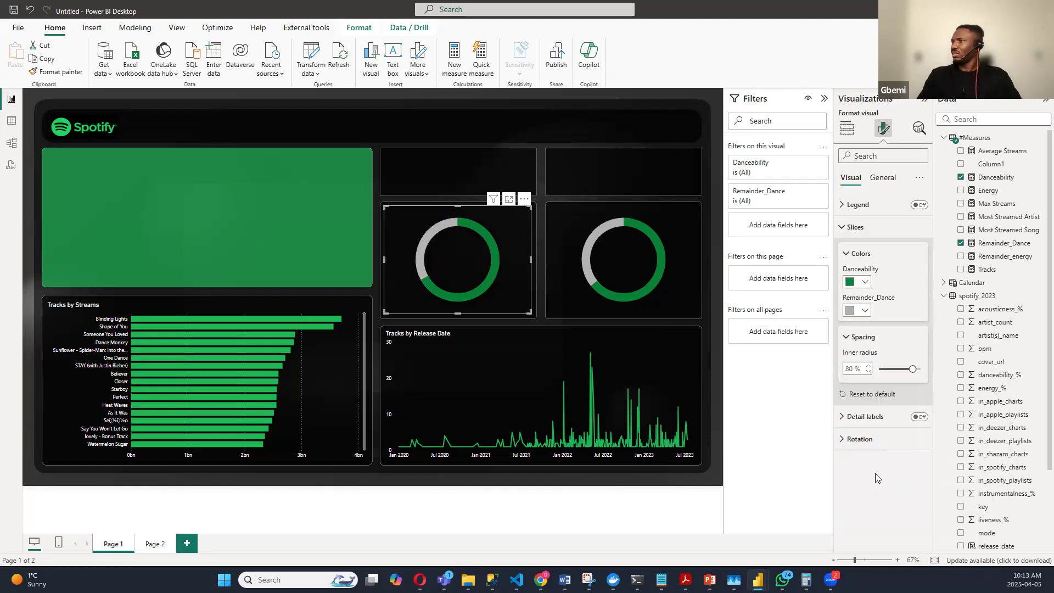
Step: Add a card visual for the Energy measure and place it between the two donut charts
click(627, 253)
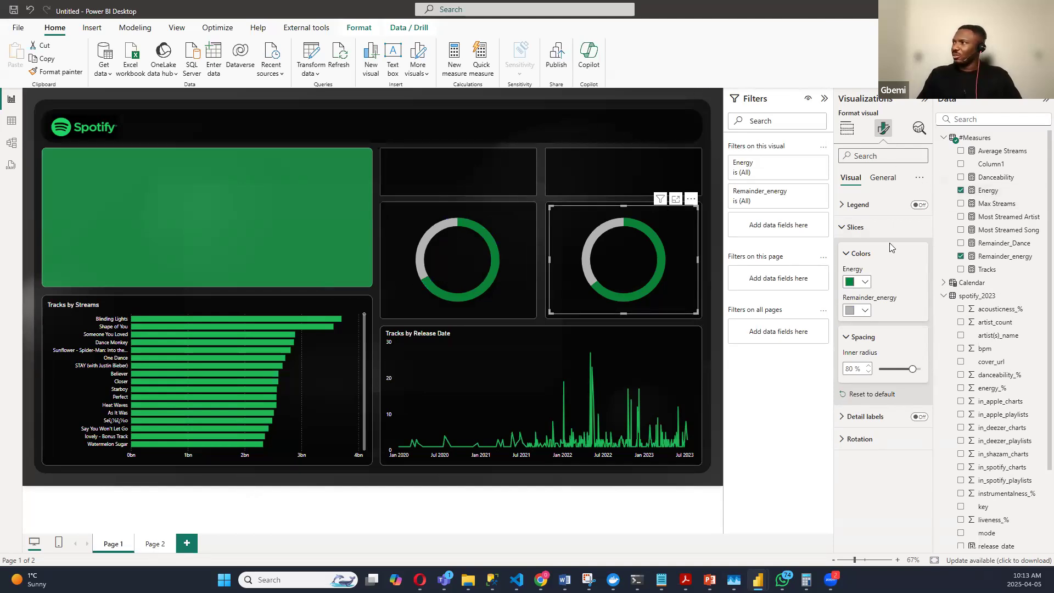
click(717, 369)
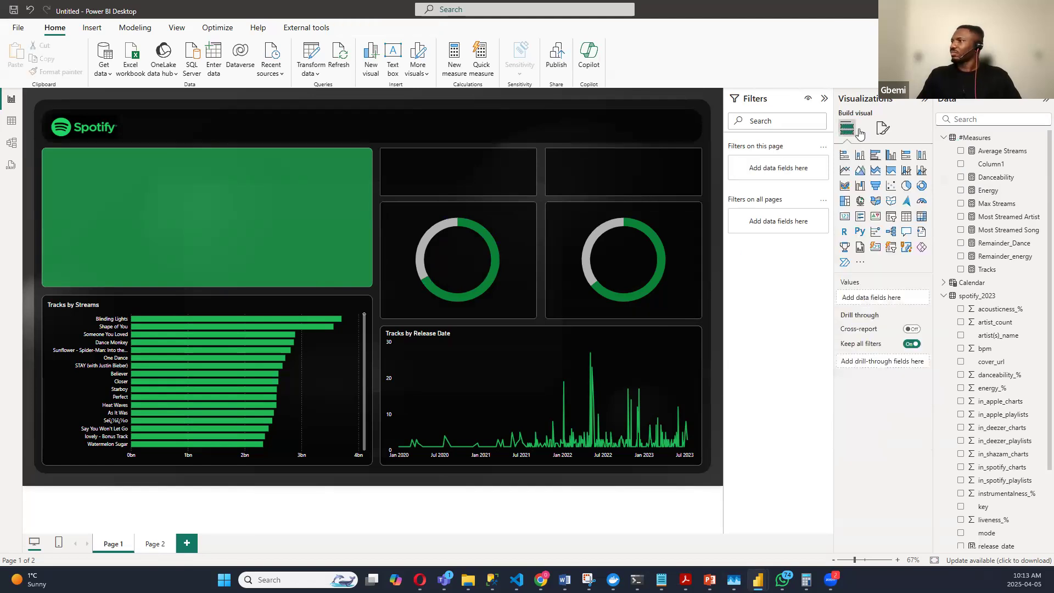
click(844, 216)
drag(140, 202, 567, 272)
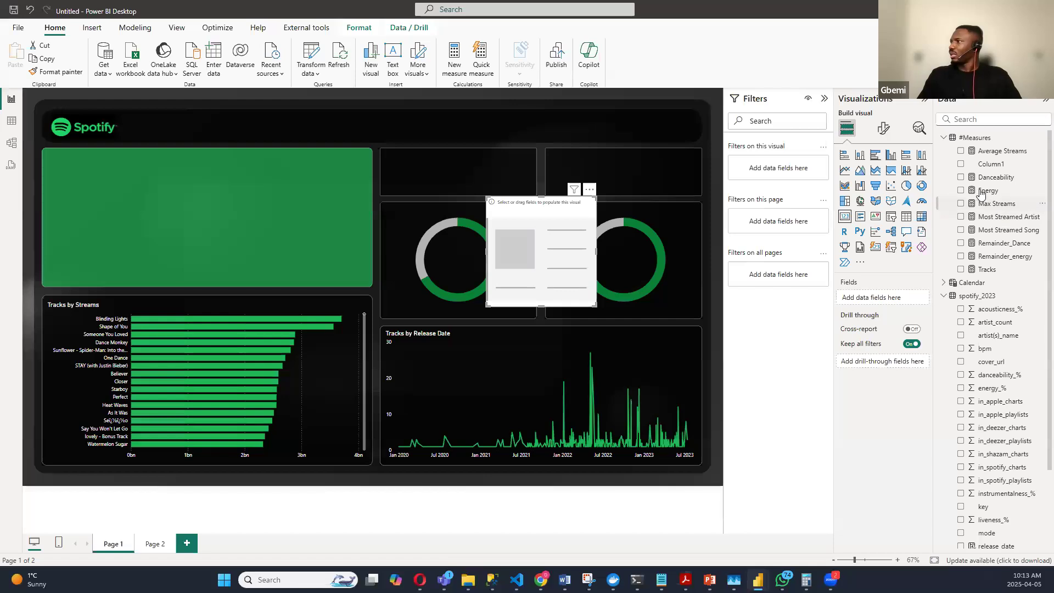
click(960, 190)
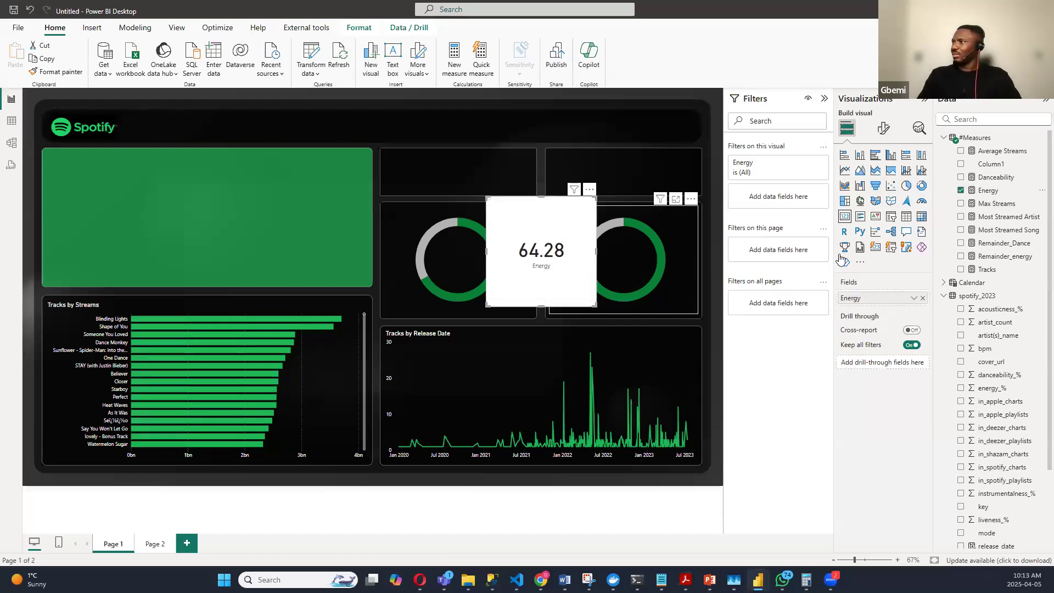
Step: Rename the card's Energy field for this visual as "Energy %"
double_click(877, 298)
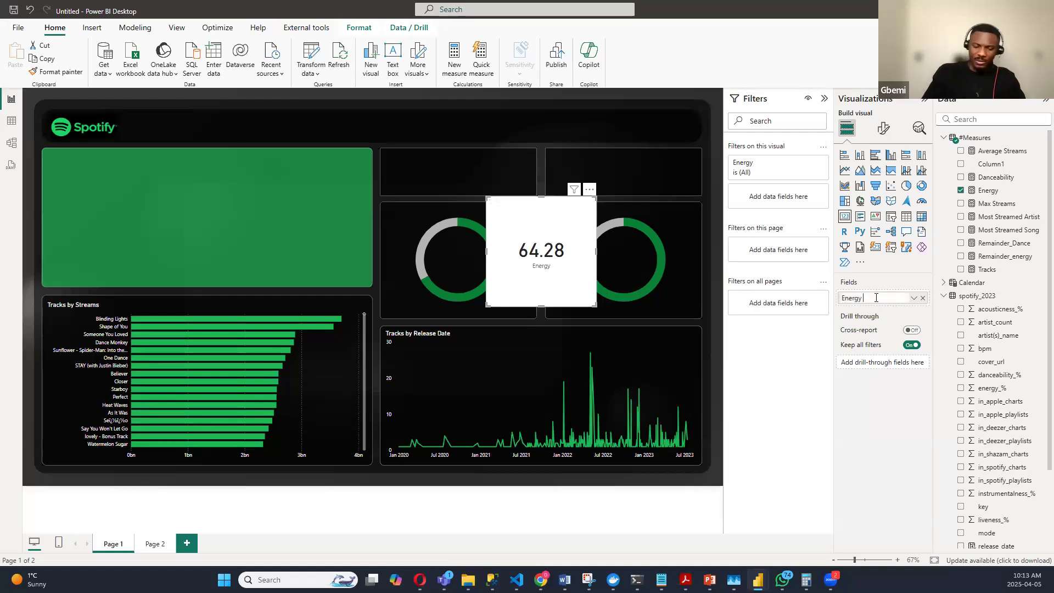
text(%)
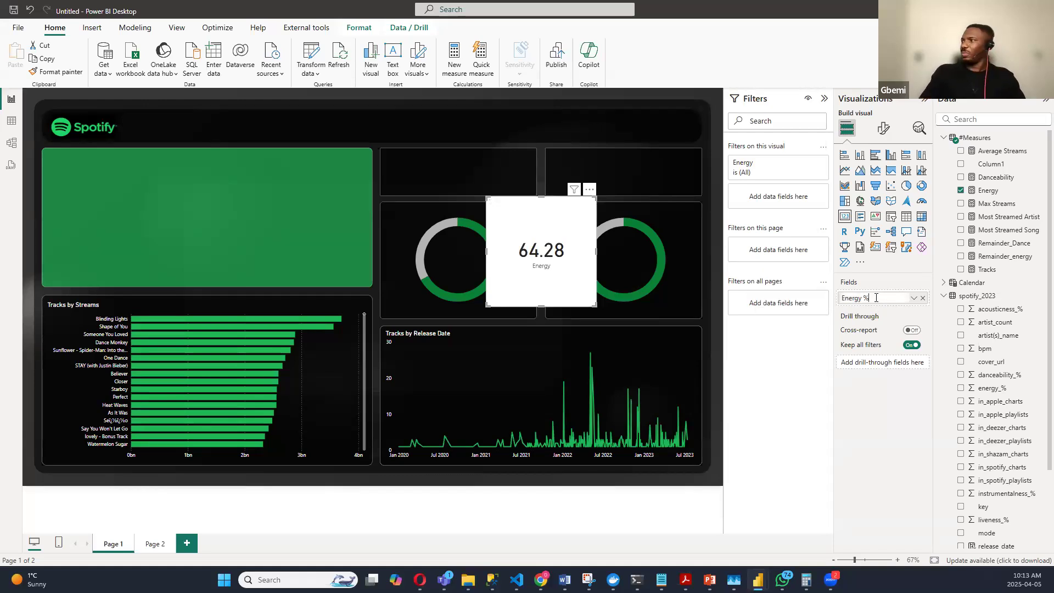
key(Return)
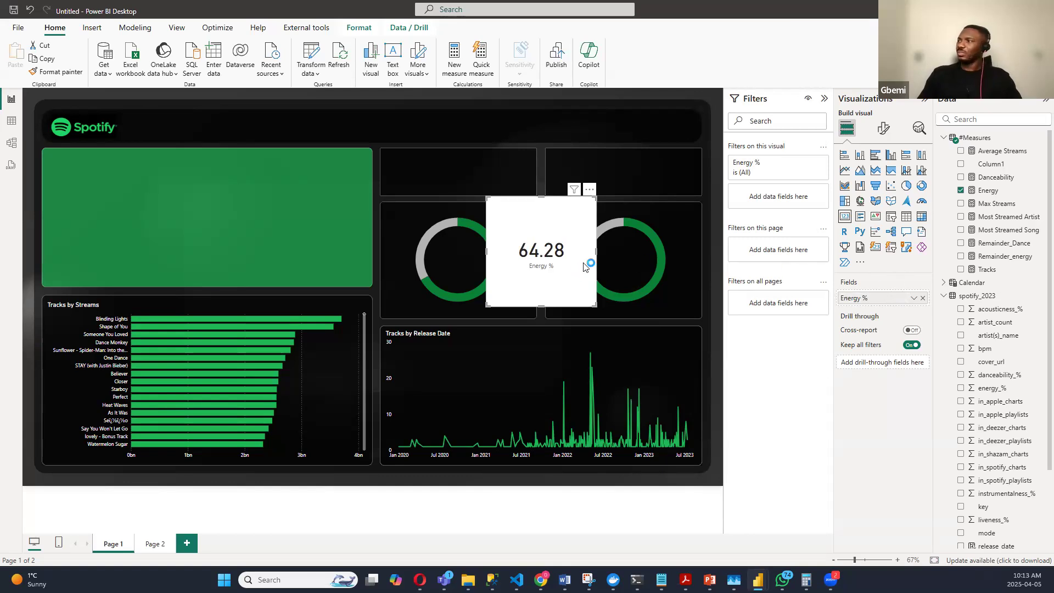
Step: Try to format the Energy measure shown in the card as a percentage
click(884, 130)
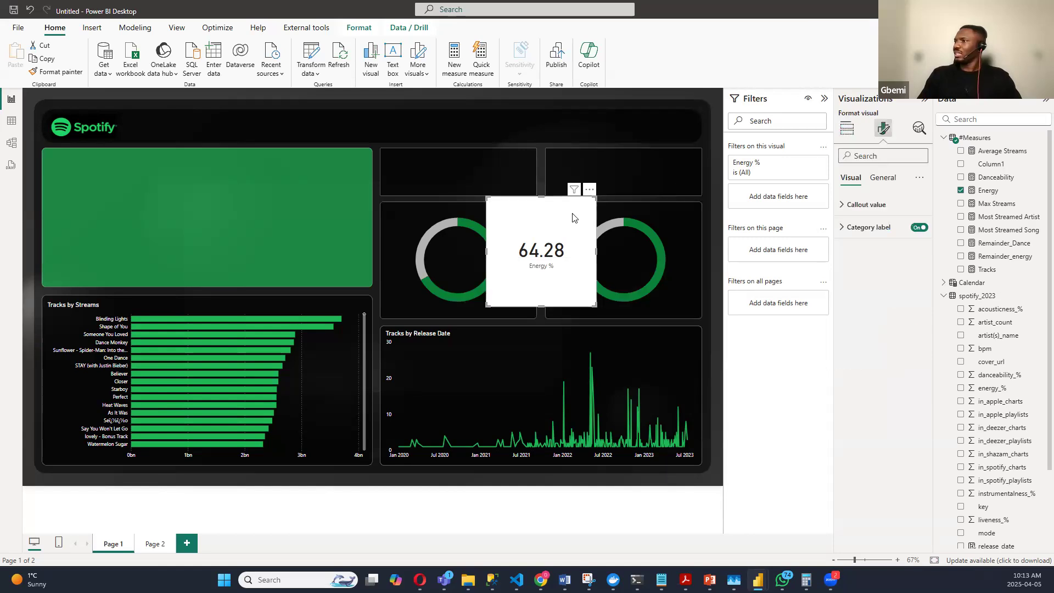
click(845, 206)
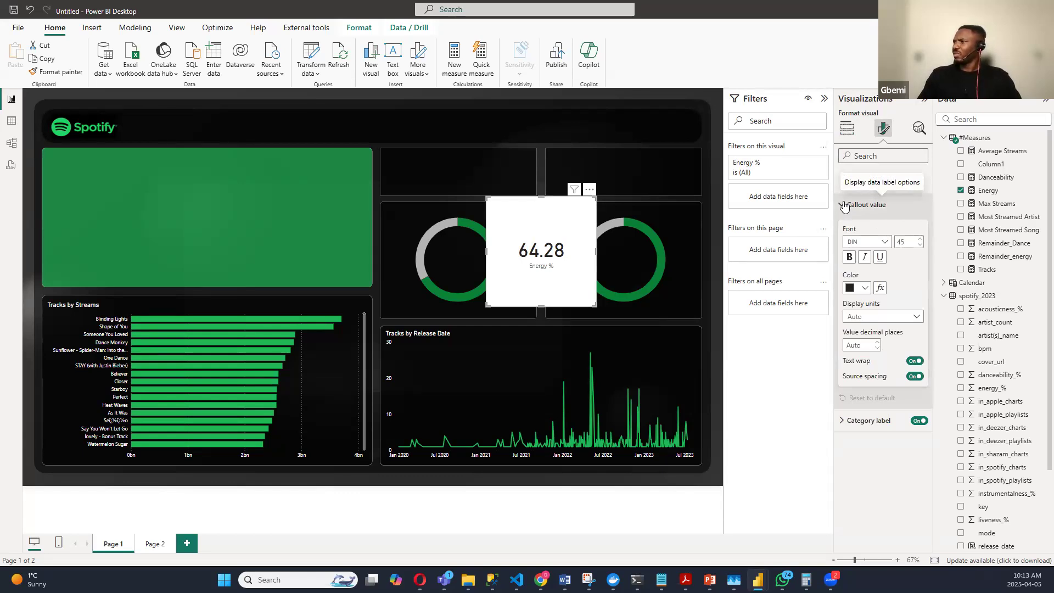
click(844, 207)
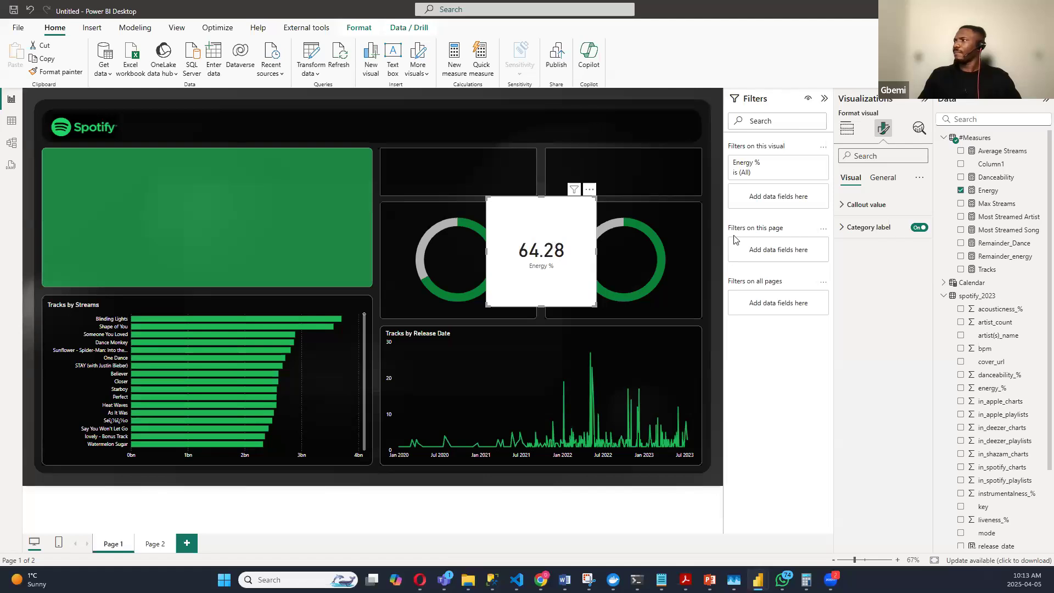
click(995, 195)
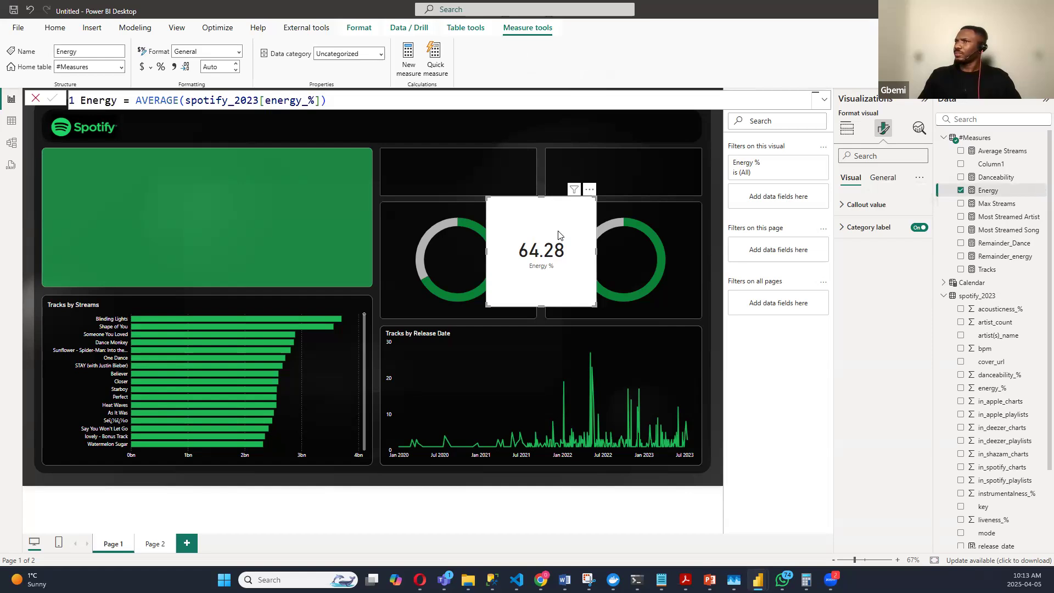
click(161, 67)
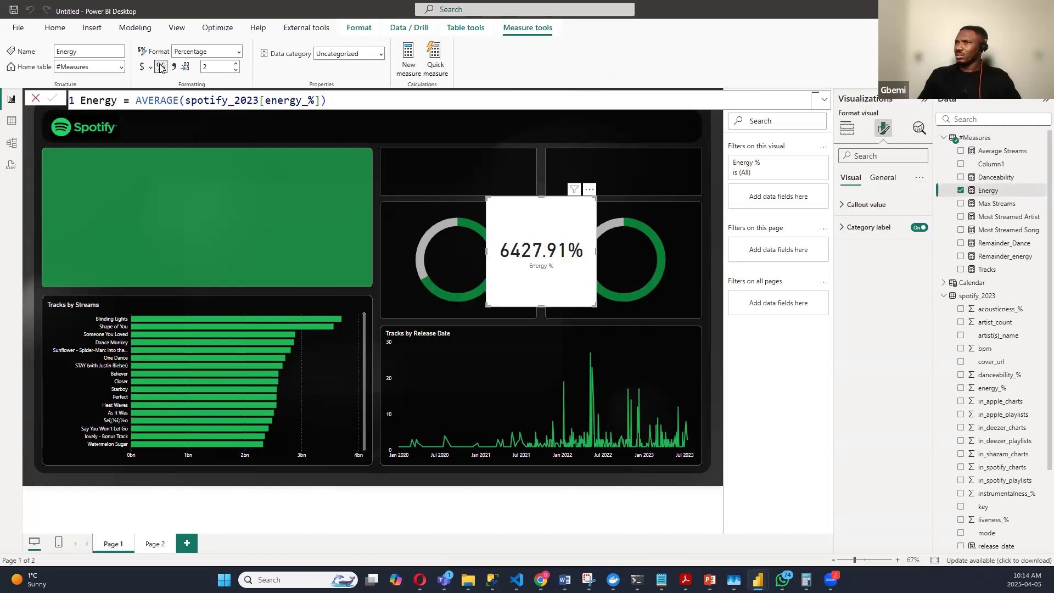
click(160, 66)
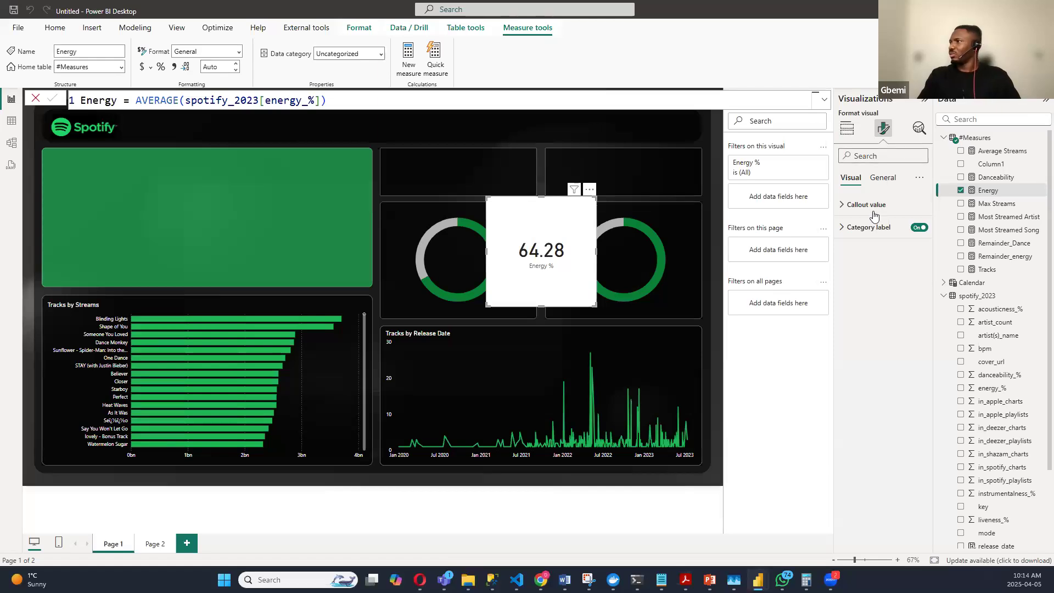
Step: Turn off the background of the Energy % card
click(890, 182)
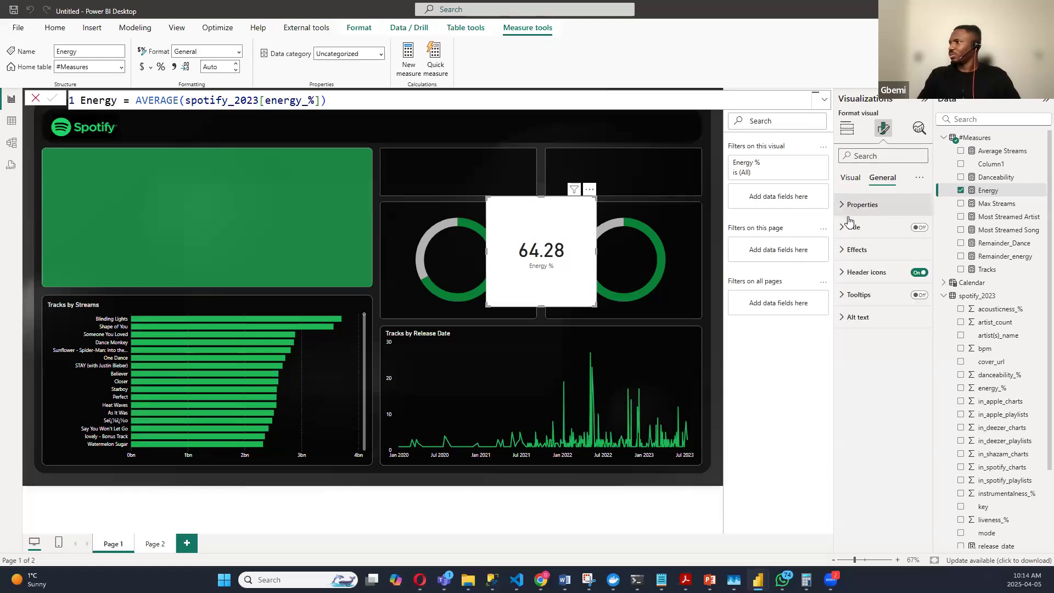
click(856, 249)
click(915, 276)
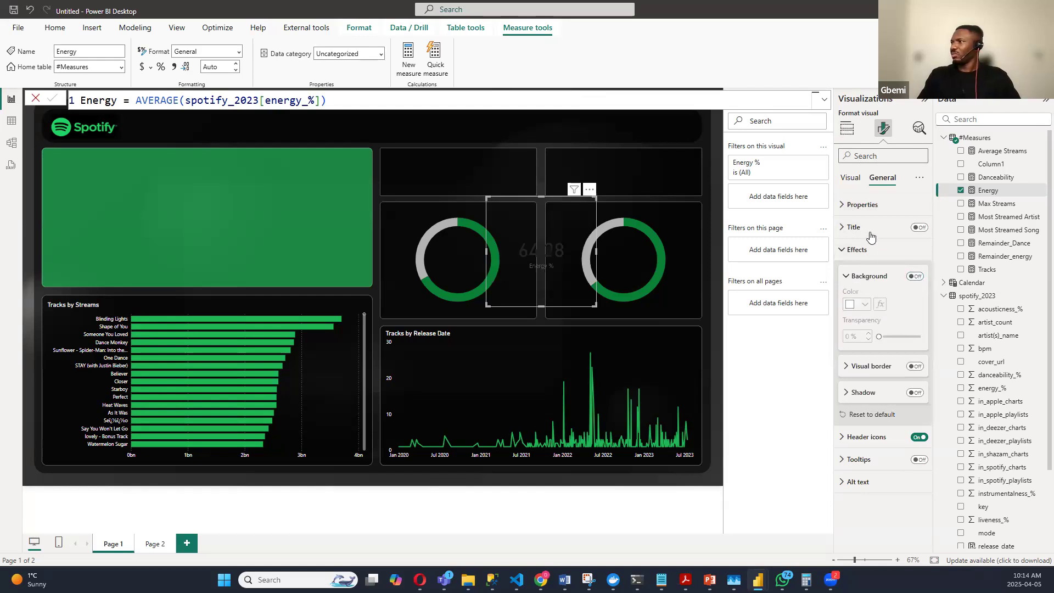
click(850, 250)
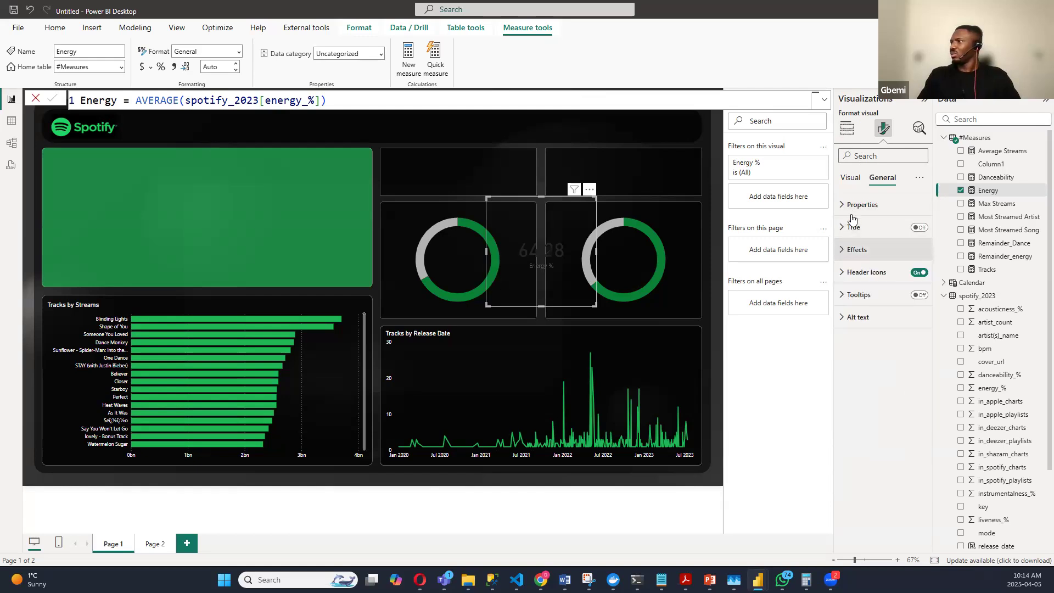
Step: Open the callout value settings of the Energy % card
click(852, 179)
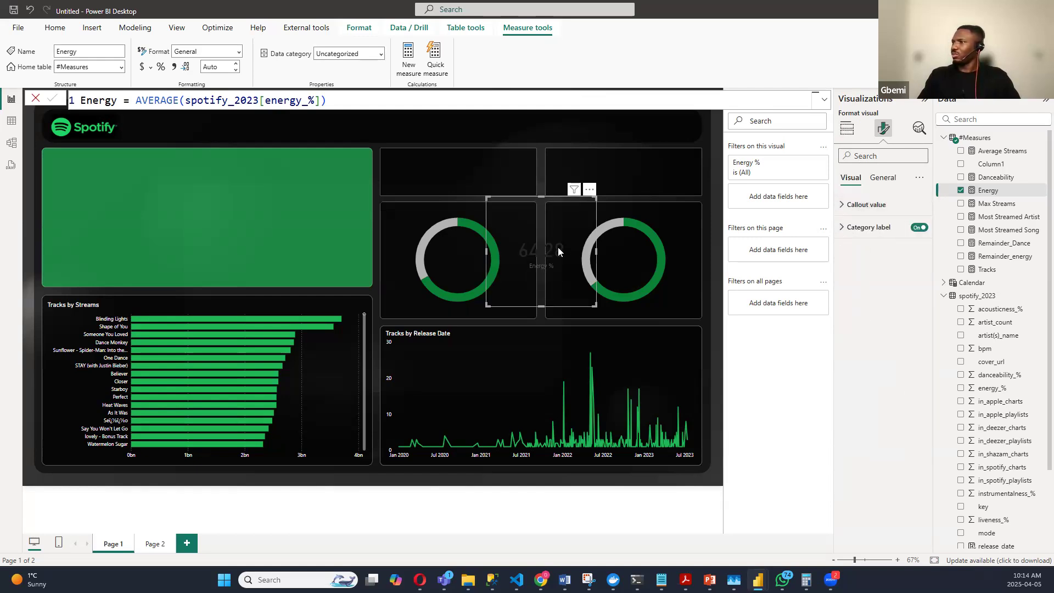
click(841, 205)
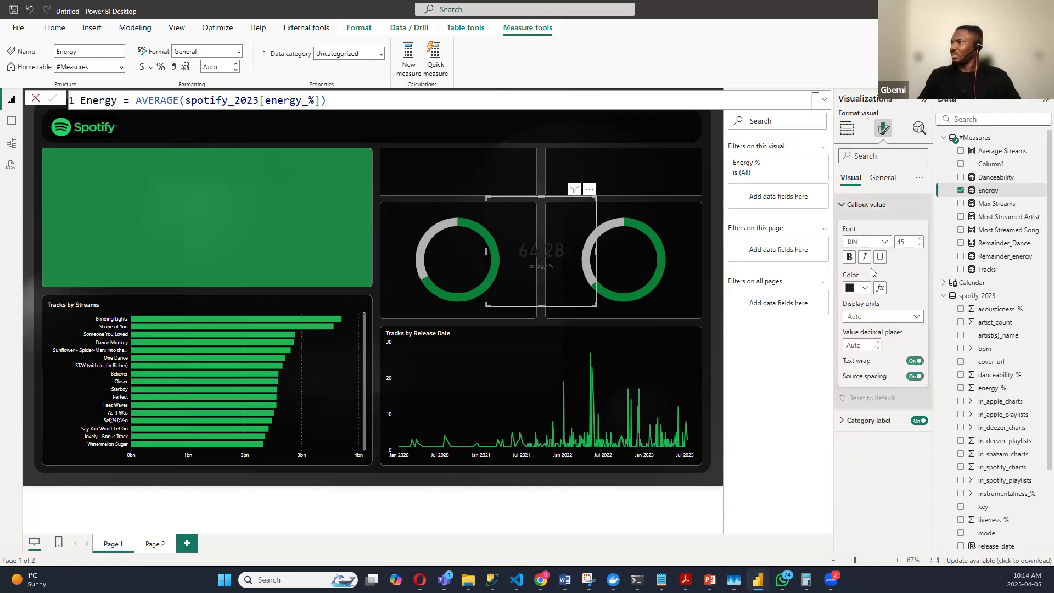
Step: Colour the Energy % card's callout value with the recent Spotify green and make its category label bold at size 15
click(886, 242)
click(886, 243)
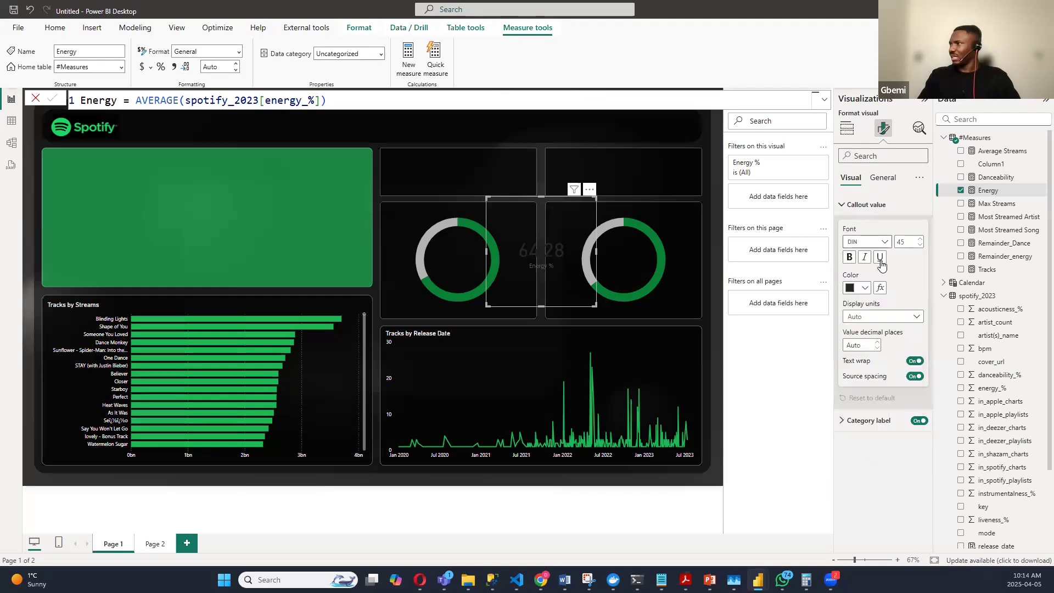
click(866, 289)
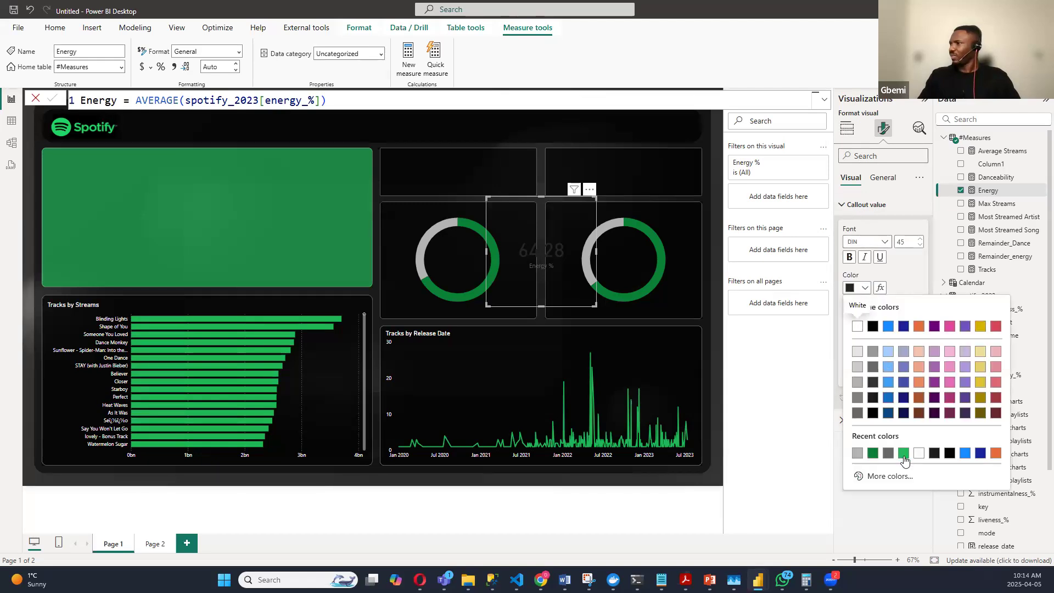
click(904, 454)
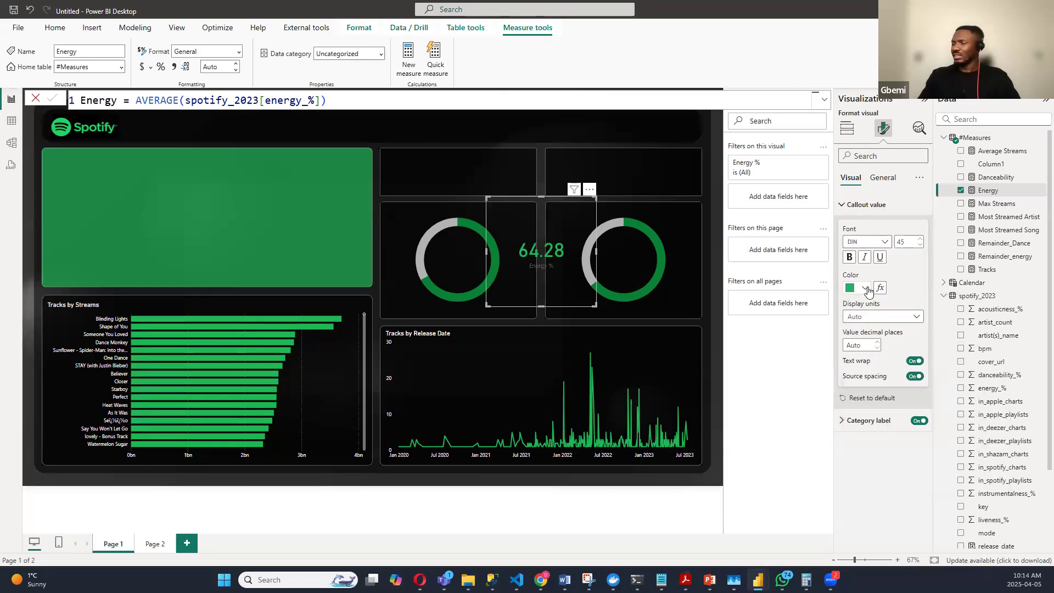
click(841, 205)
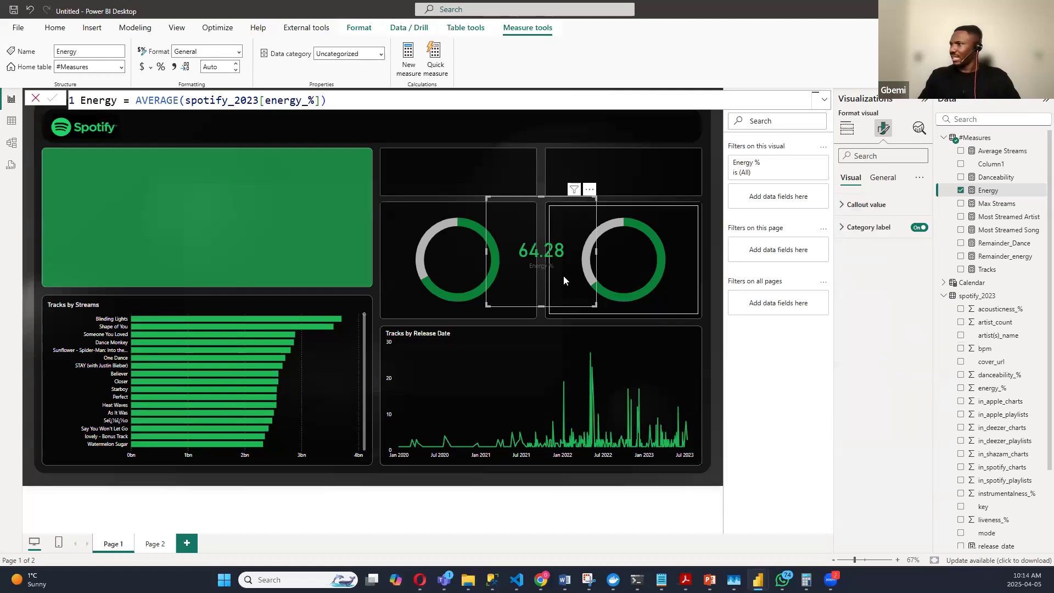
click(848, 228)
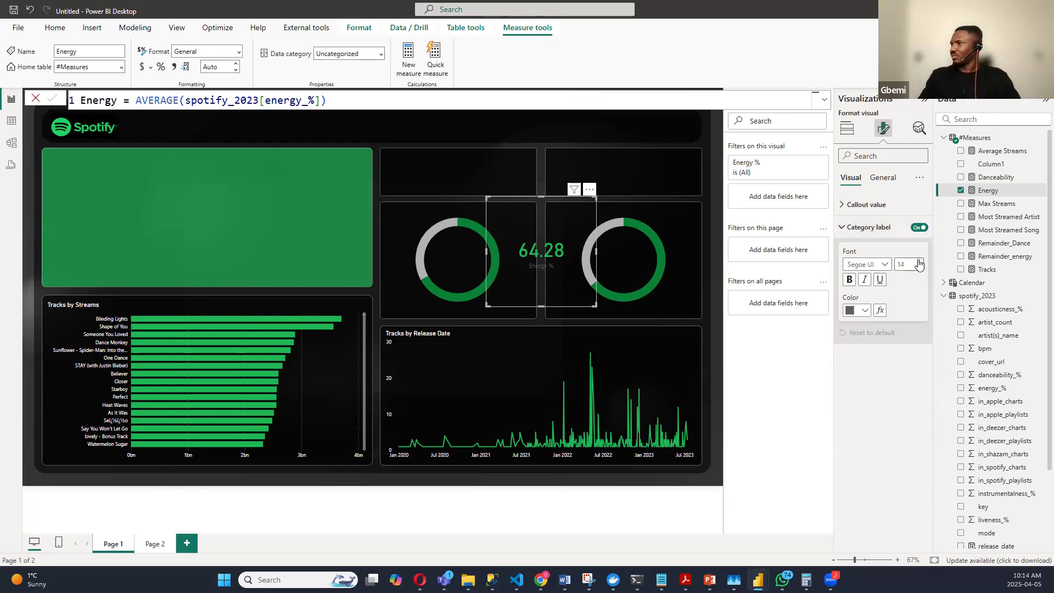
click(851, 281)
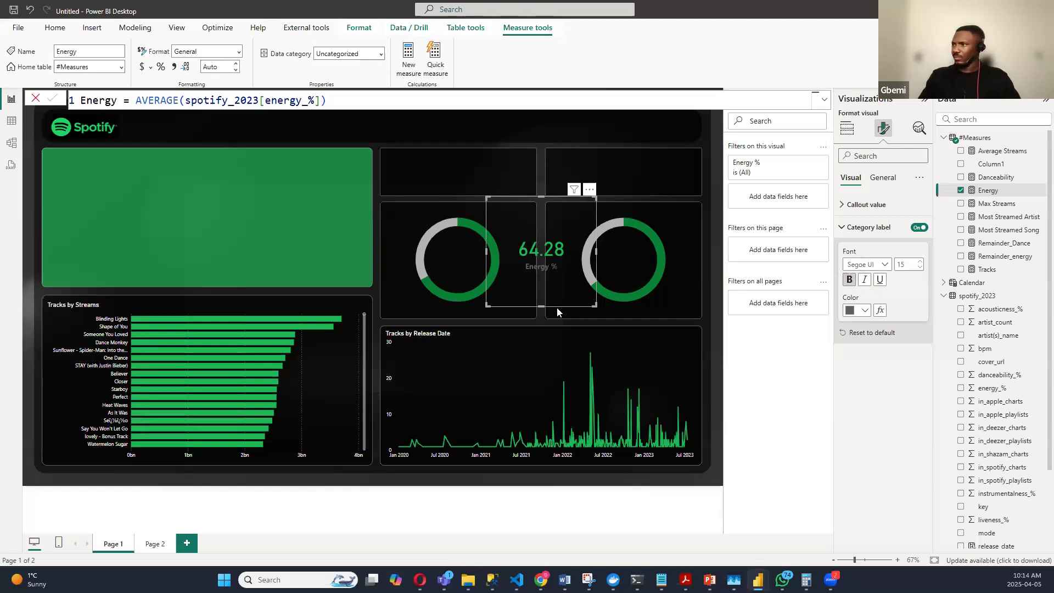
Step: Shrink the Energy % card and centre it inside the right-hand donut chart
drag(486, 303, 545, 238)
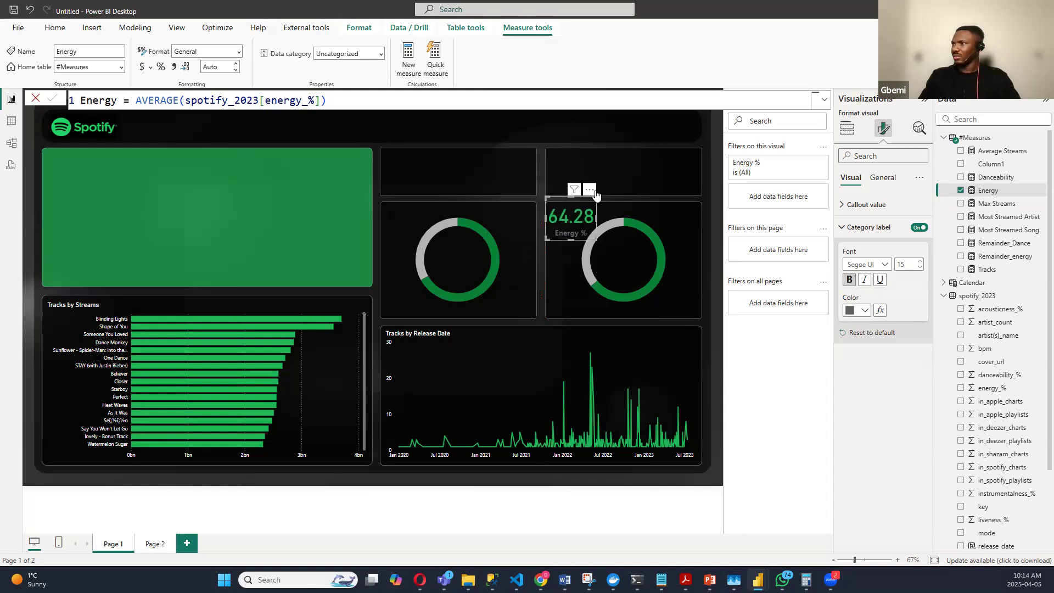
drag(596, 195, 645, 236)
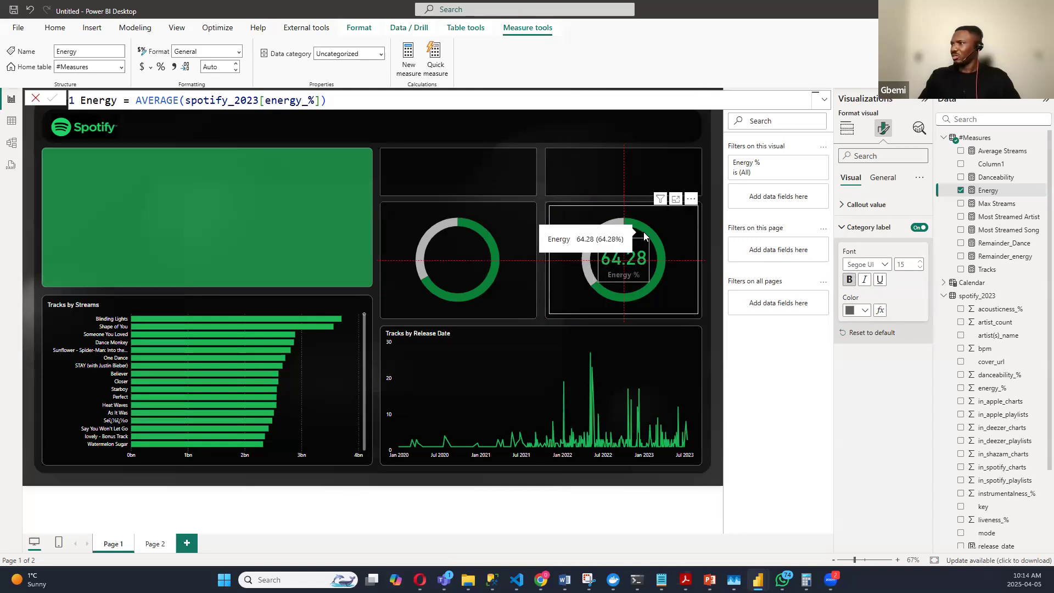
click(715, 275)
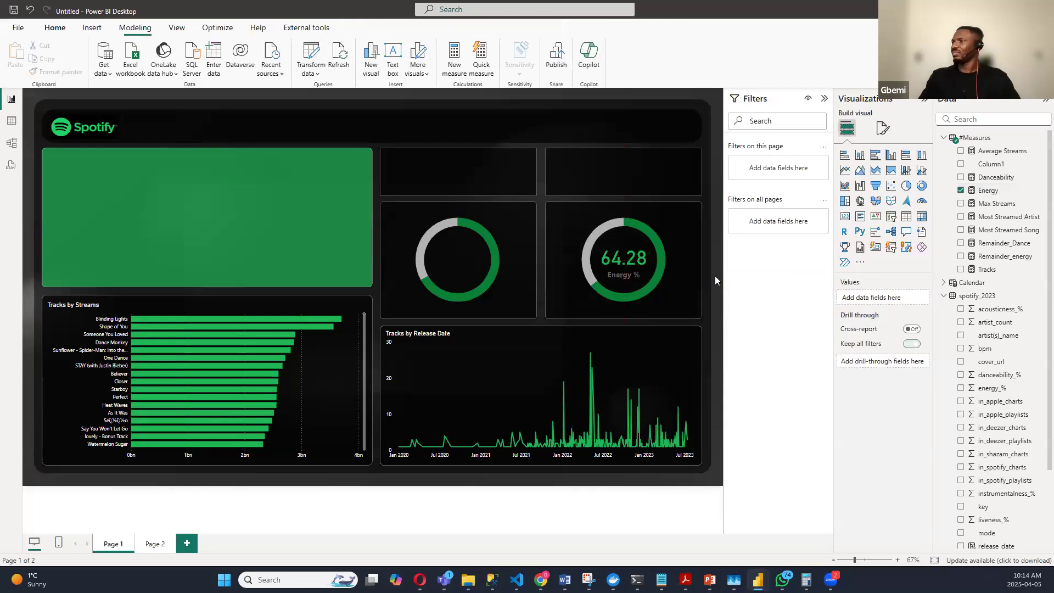
Step: Set the callout value font size of the Energy % card to 40
click(630, 266)
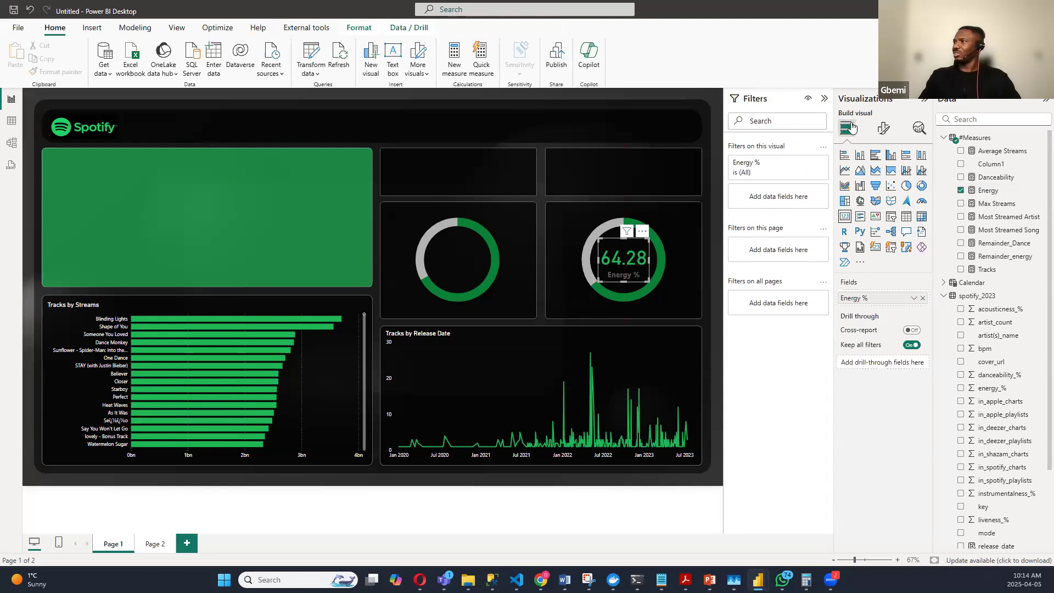
click(883, 128)
click(864, 205)
double_click(917, 238)
text(40)
key(Return)
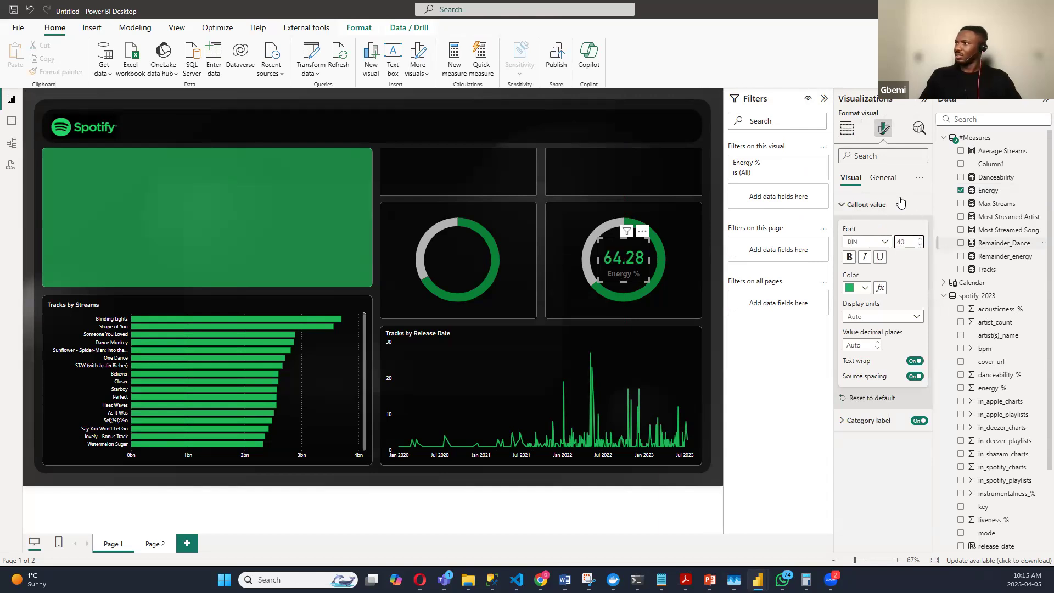
click(873, 204)
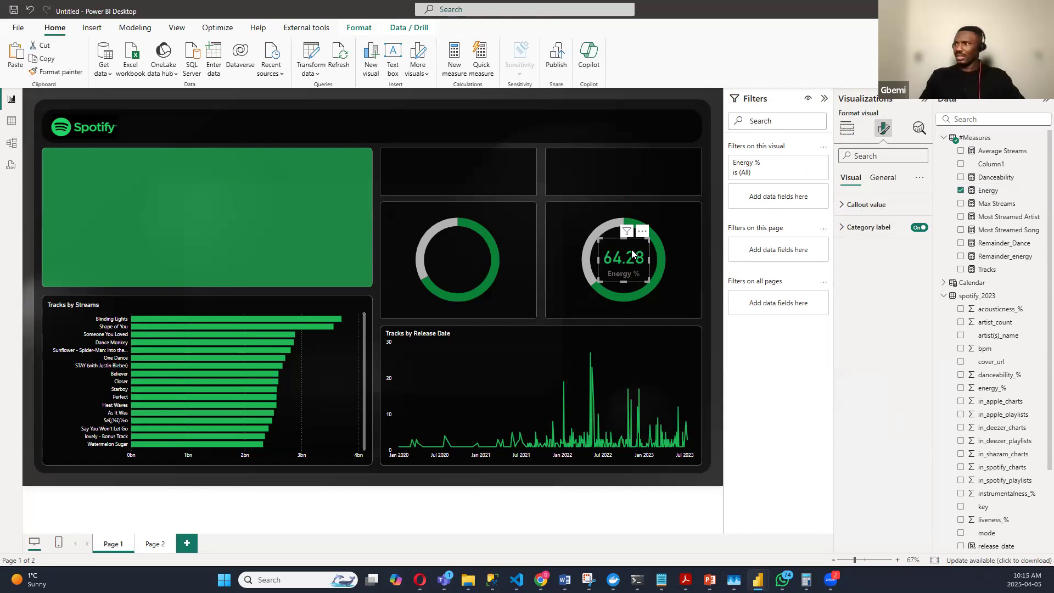
Step: Place a copy of the Energy % card inside the left-hand donut and replace its field with the Danceability measure
drag(633, 254, 474, 229)
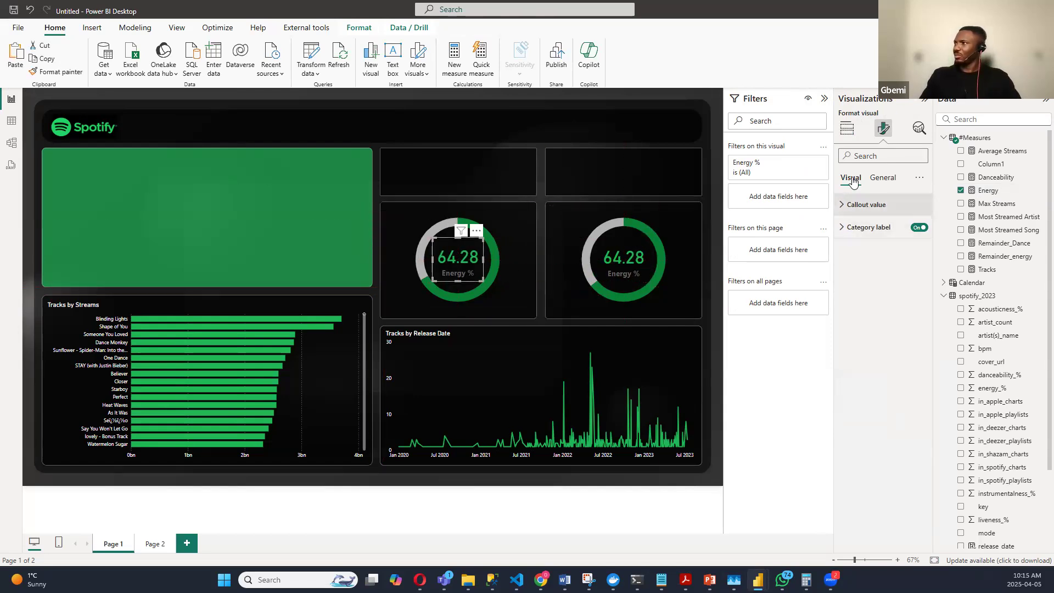
click(847, 128)
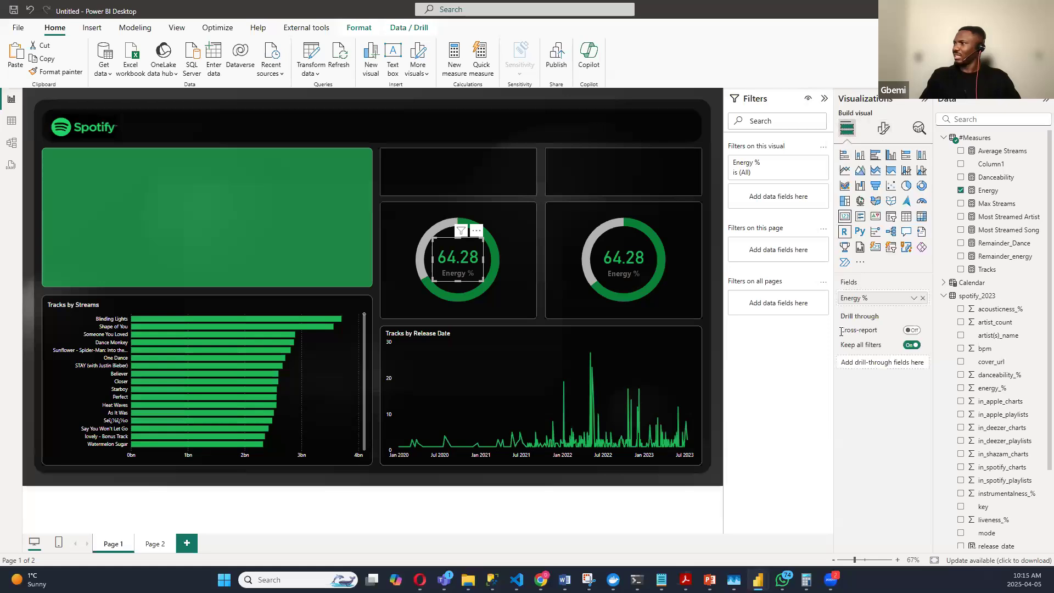
click(924, 300)
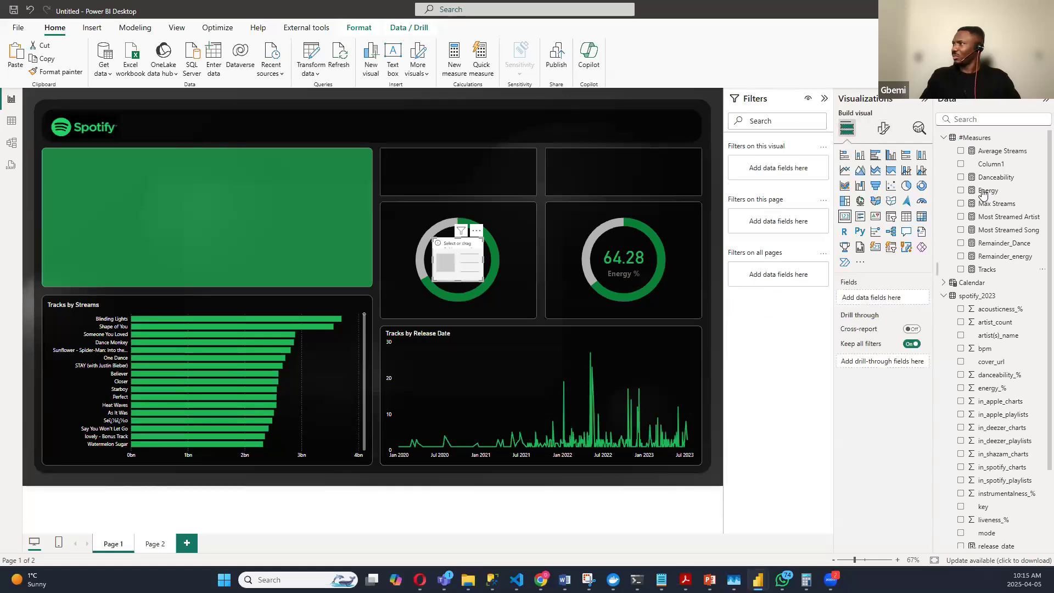
click(960, 177)
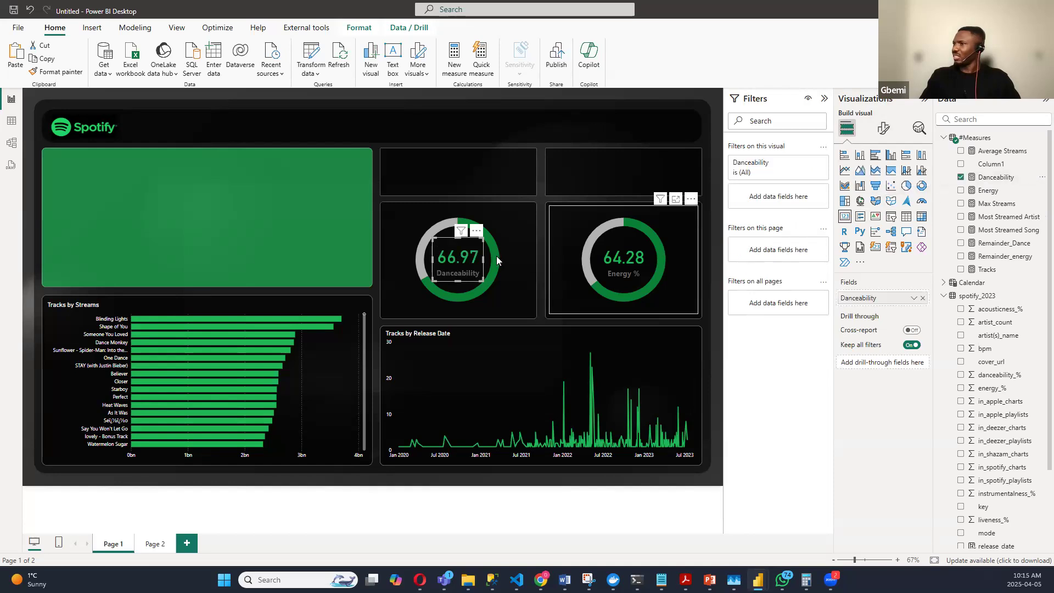
Step: Rename the copied card's field for this visual as "Danceability %"
double_click(883, 297)
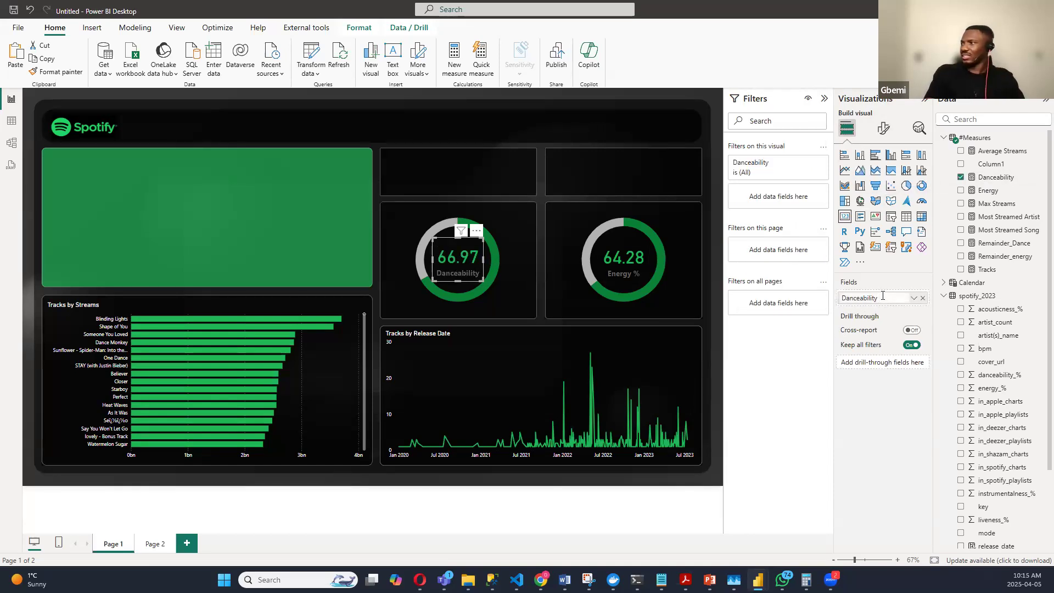
key(Return)
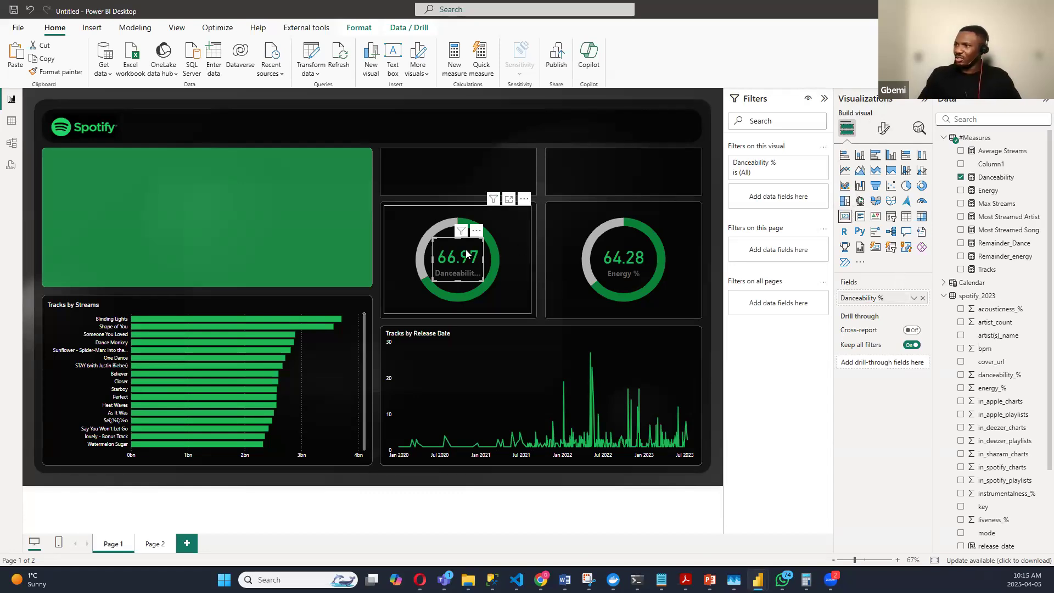
click(720, 328)
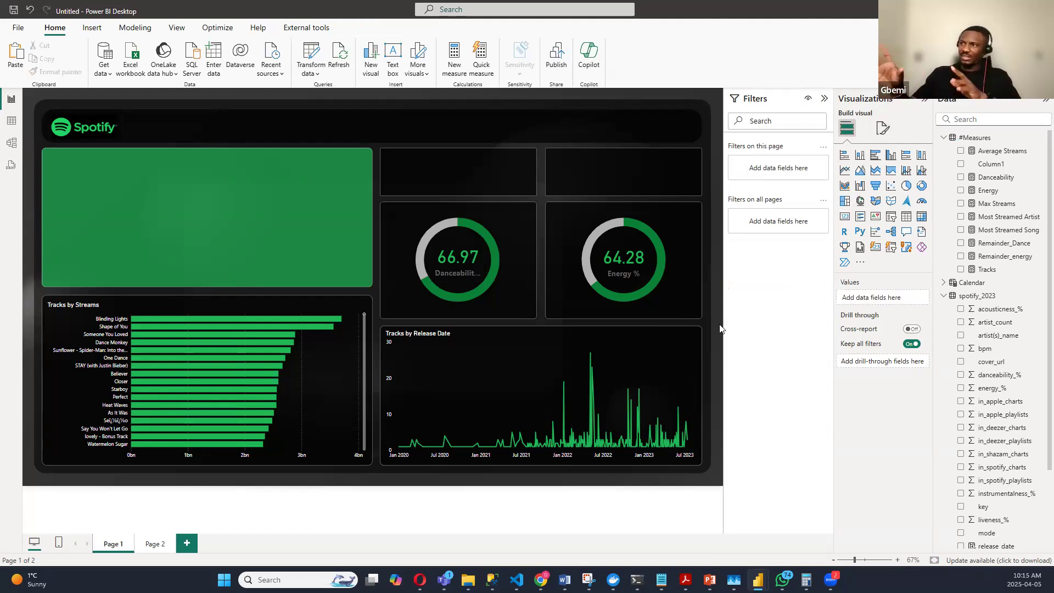
Step: Set the category label font size of the Danceability % card to 13
click(467, 274)
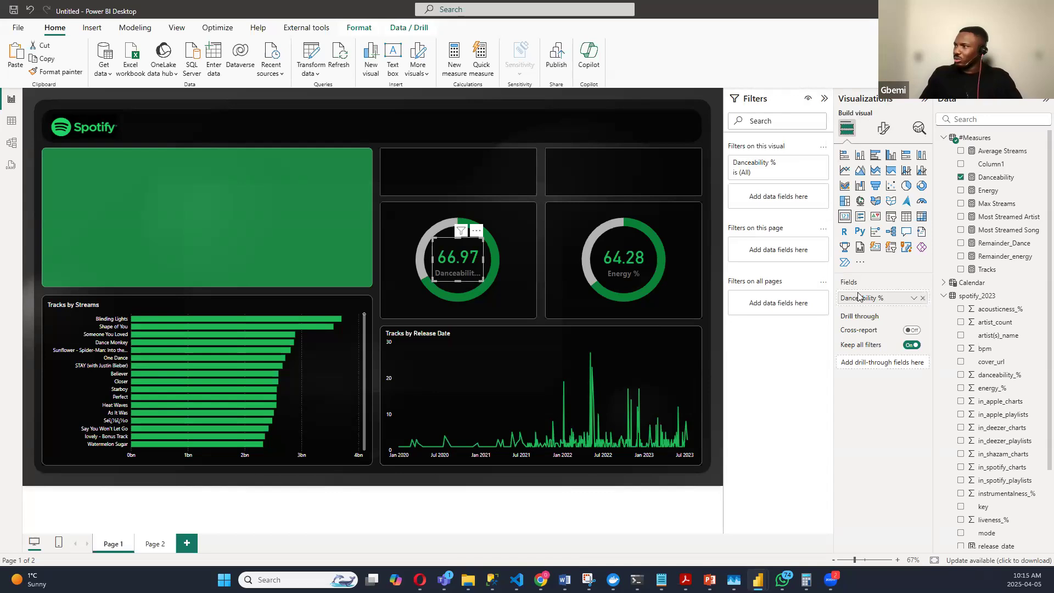
click(882, 130)
click(849, 227)
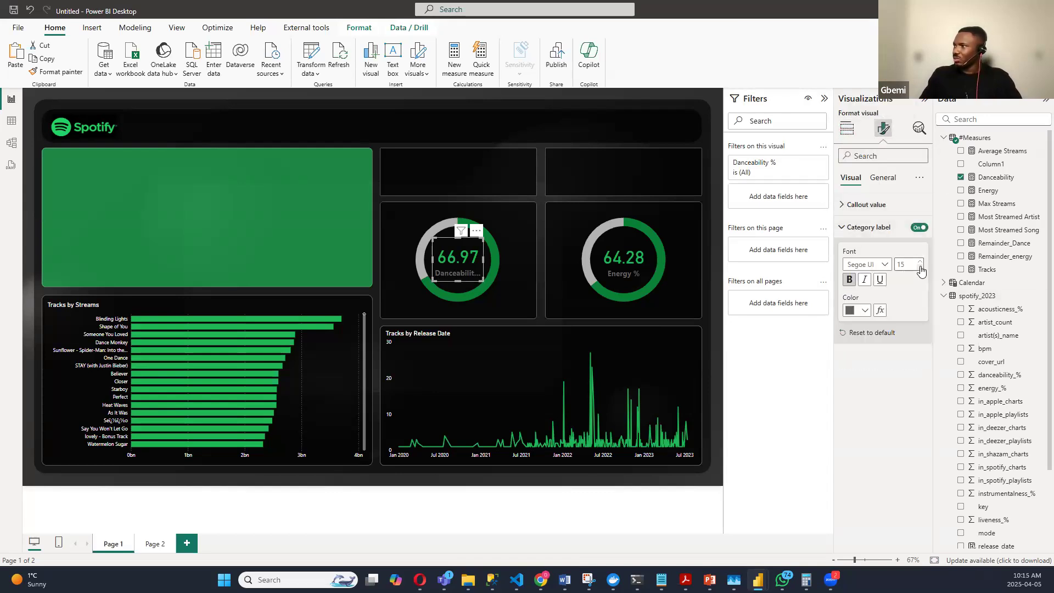
text(13)
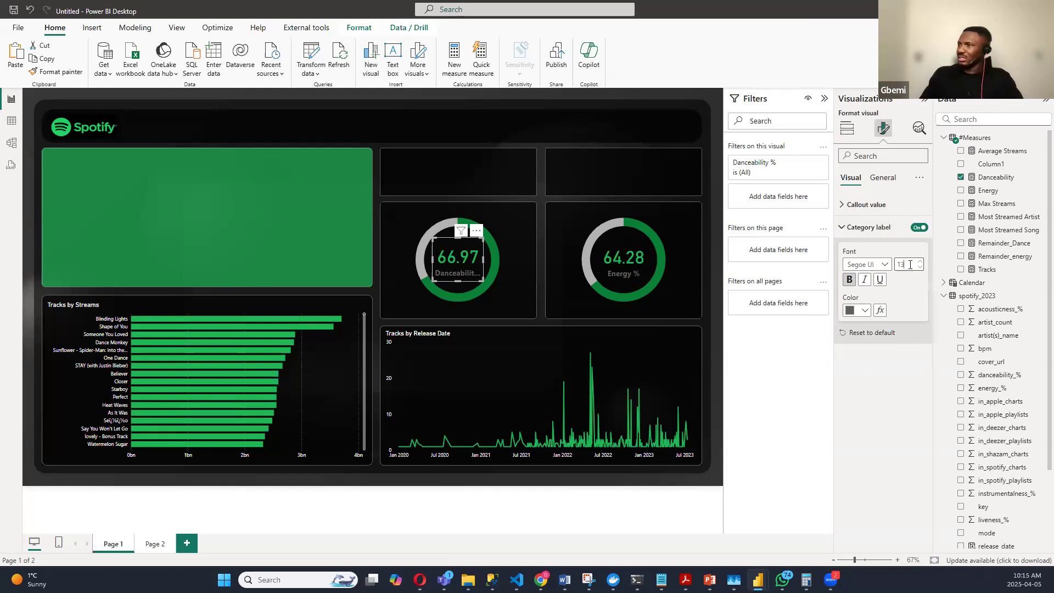
Step: Set the Energy % card's category label font size to 13 to match the Danceability % card
click(626, 270)
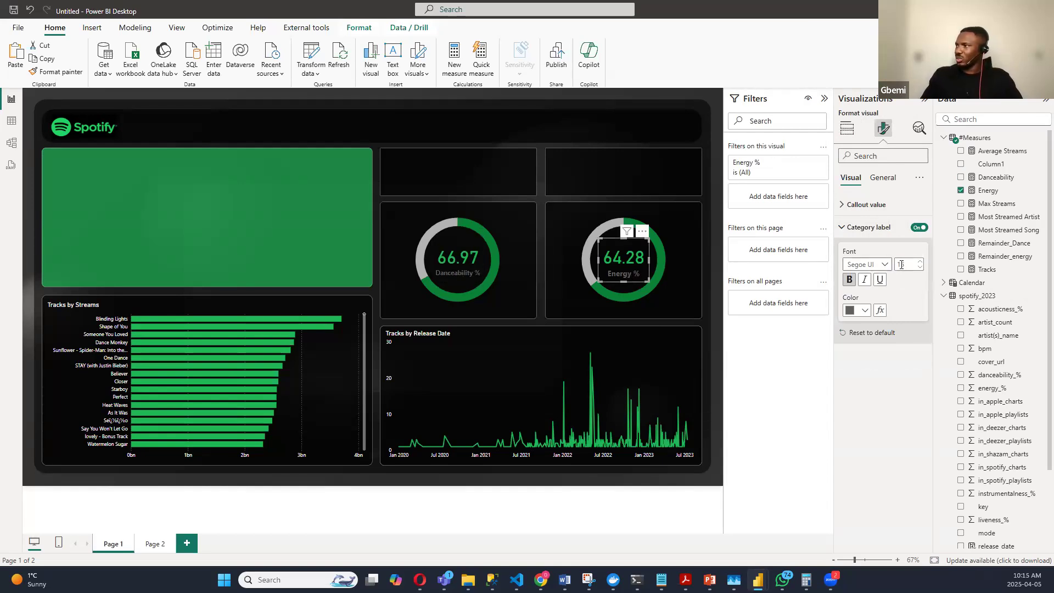
text(13)
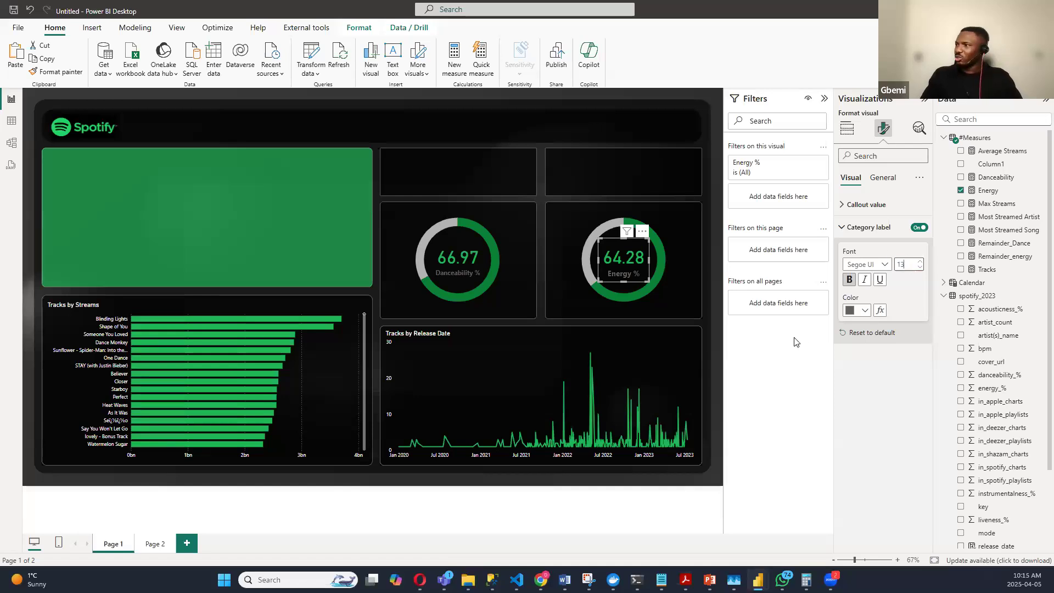
click(715, 308)
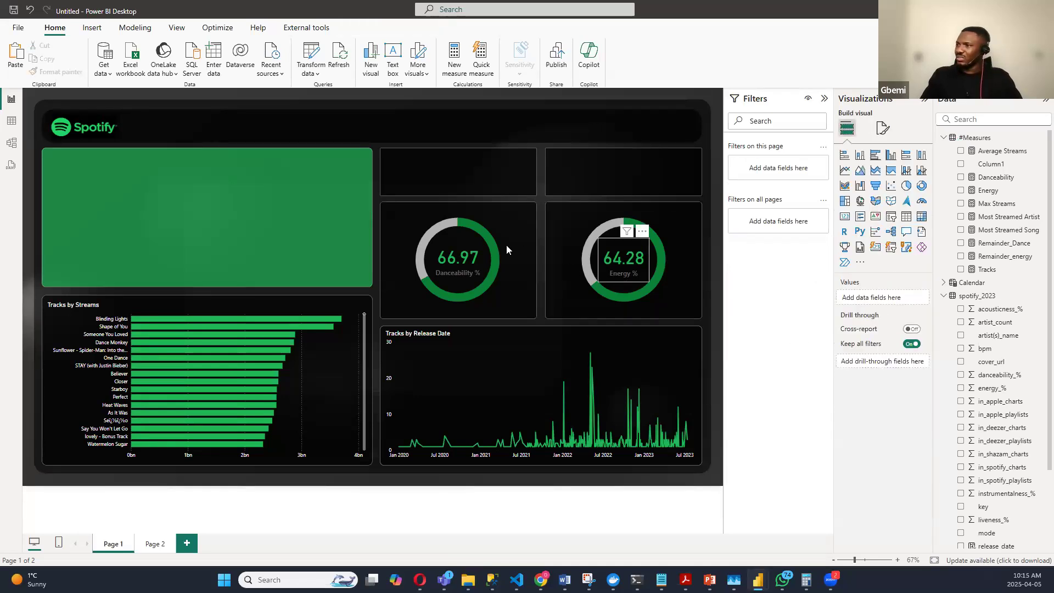
click(551, 258)
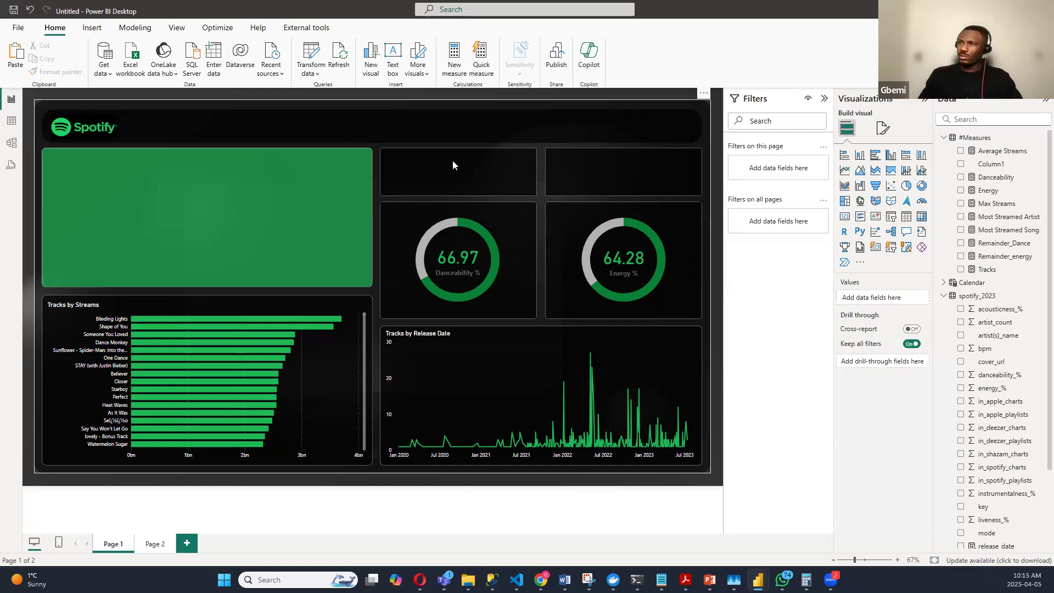
Step: Move the Average Streams card from Page 2 to Page 1, placing it over the empty tile above the Danceability % donut
click(149, 544)
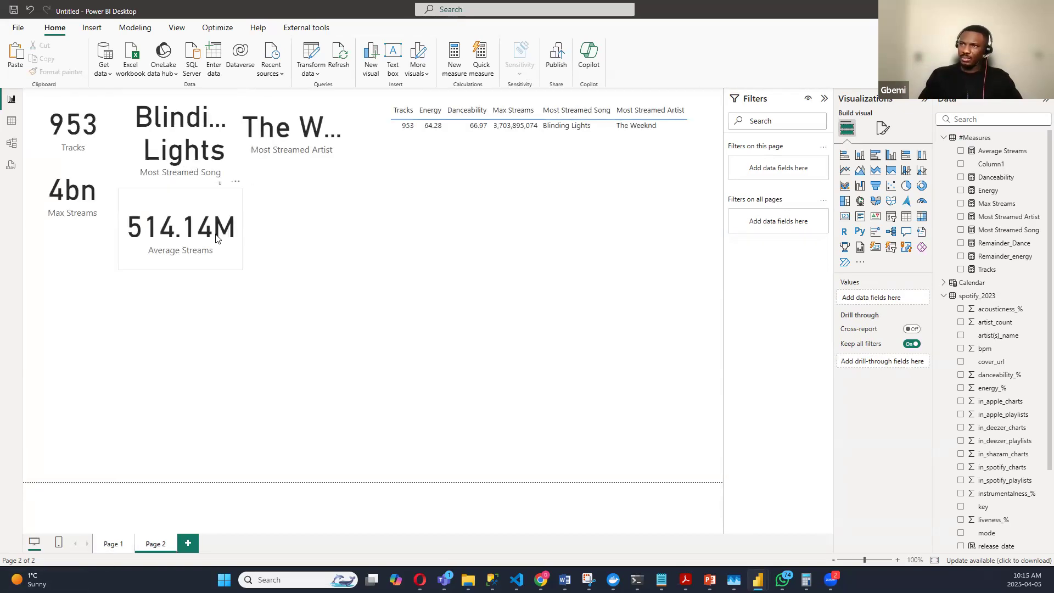
click(217, 238)
key(Delete)
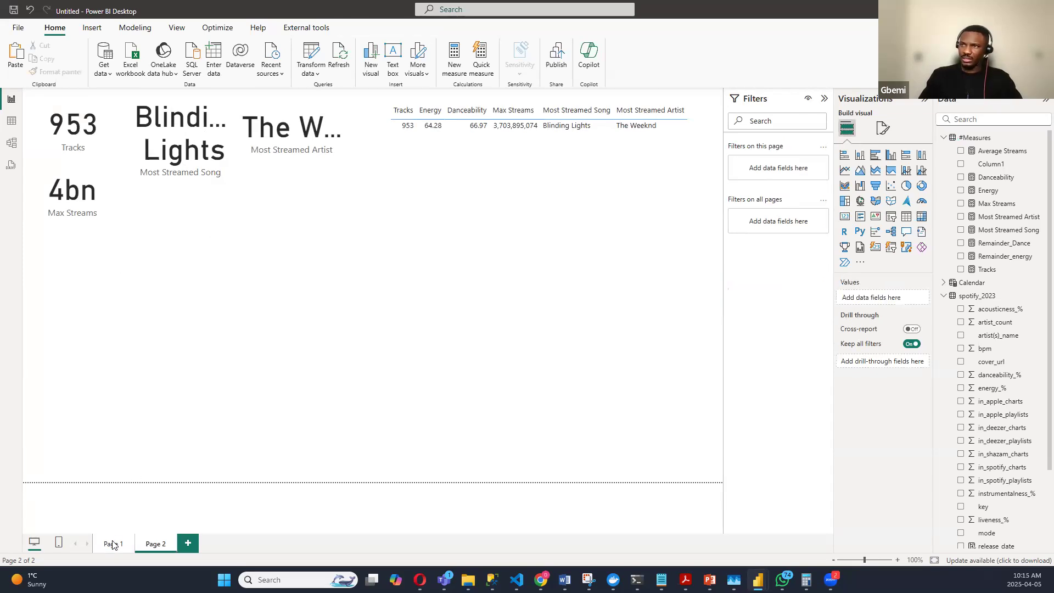
click(112, 543)
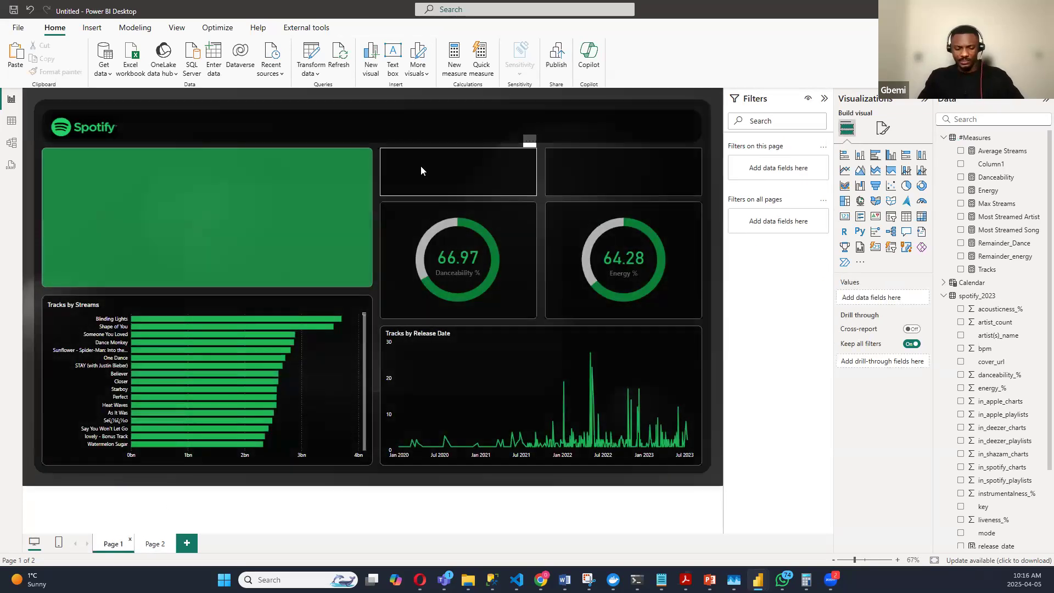
key(ctrl+v)
drag(169, 167, 486, 159)
Step: Turn off the background of the Average Streams card
click(884, 128)
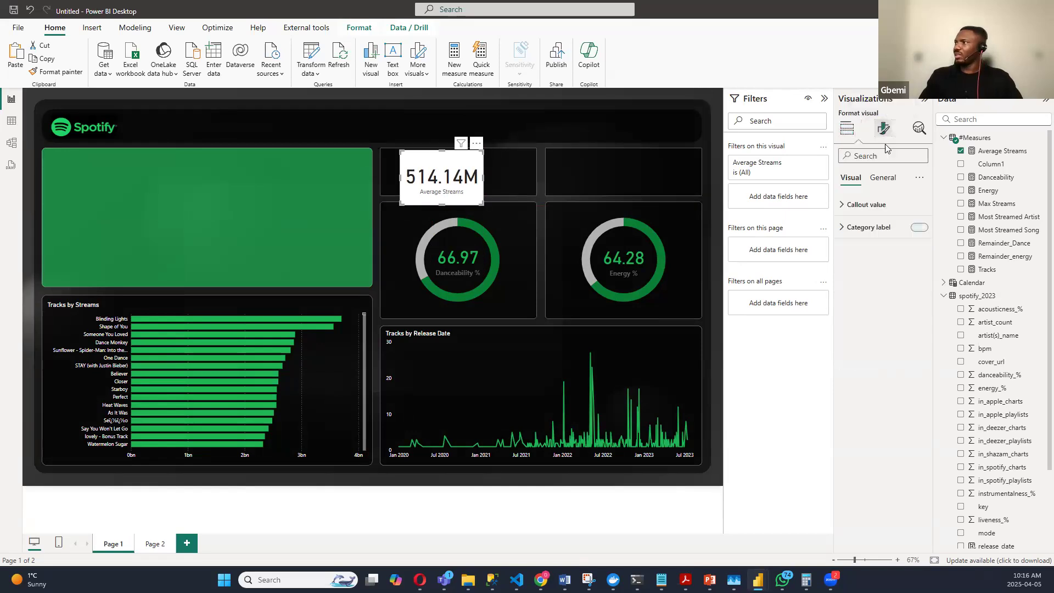
click(882, 179)
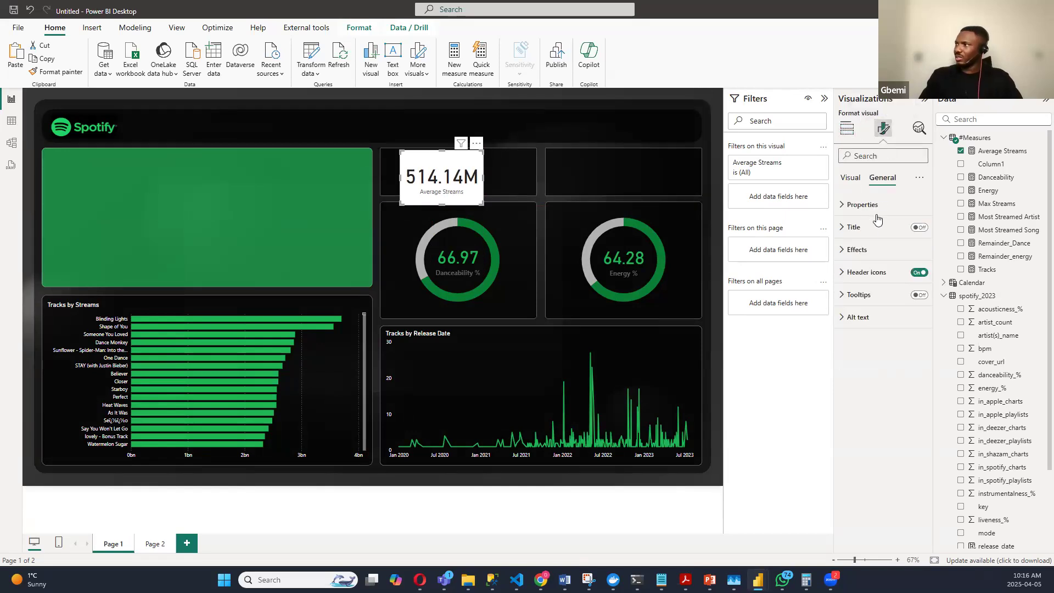
click(857, 250)
click(918, 278)
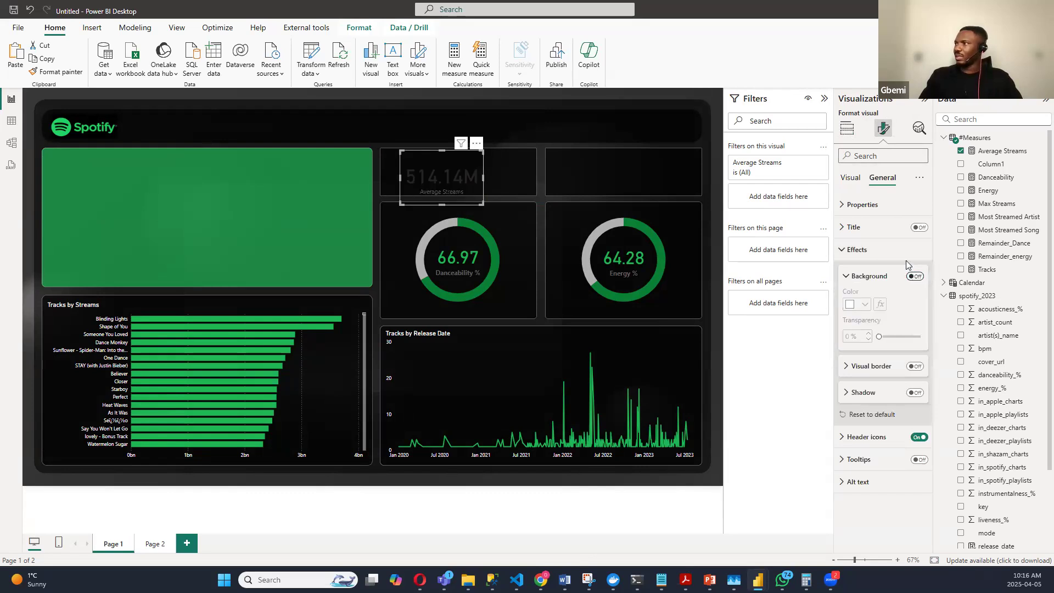
Step: Change the callout value colour of the Average Streams card to white
click(850, 177)
click(845, 206)
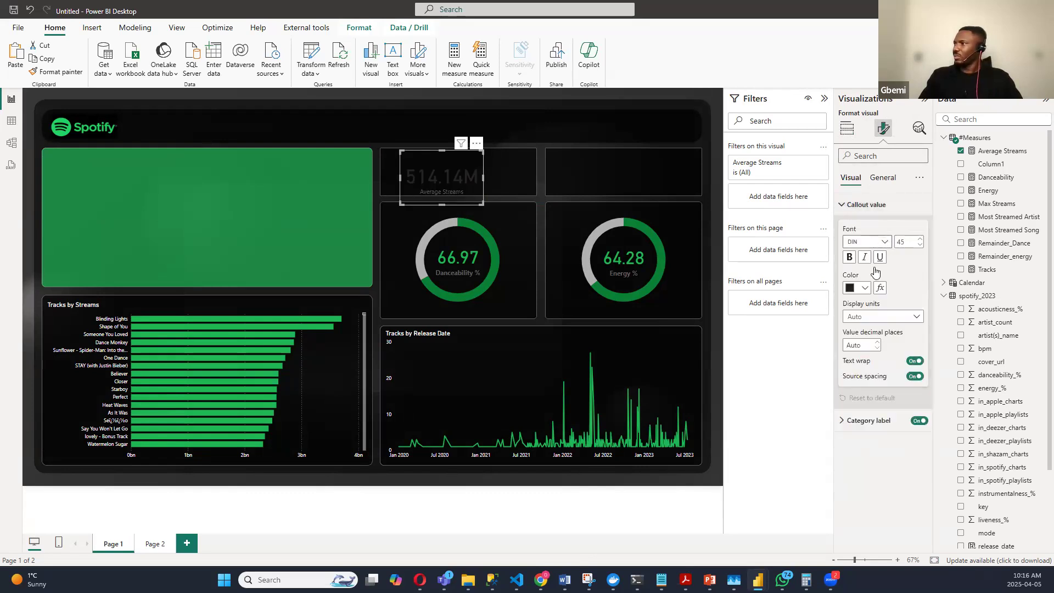
click(865, 288)
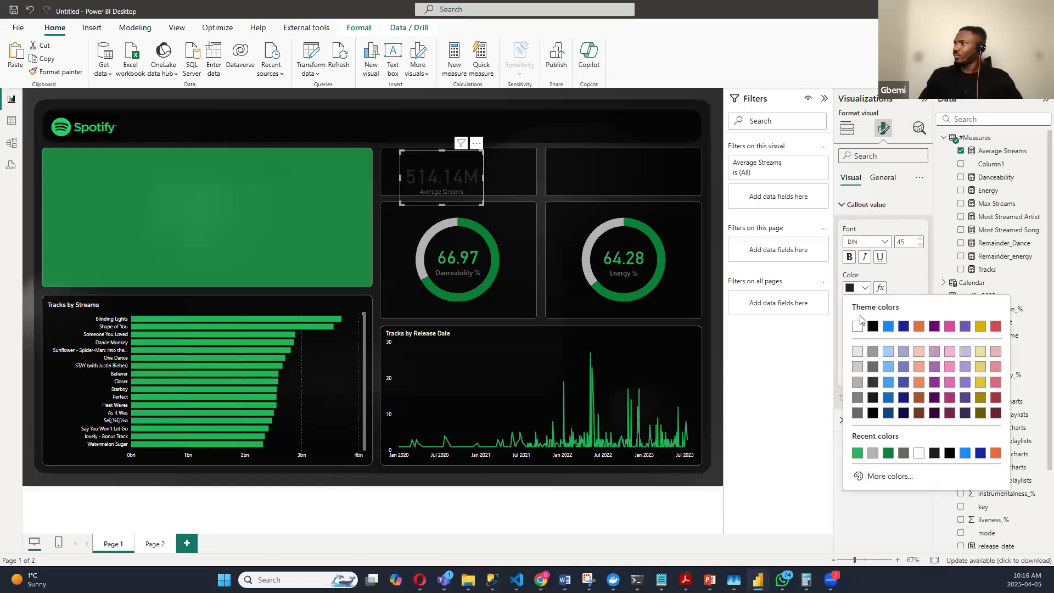
click(858, 325)
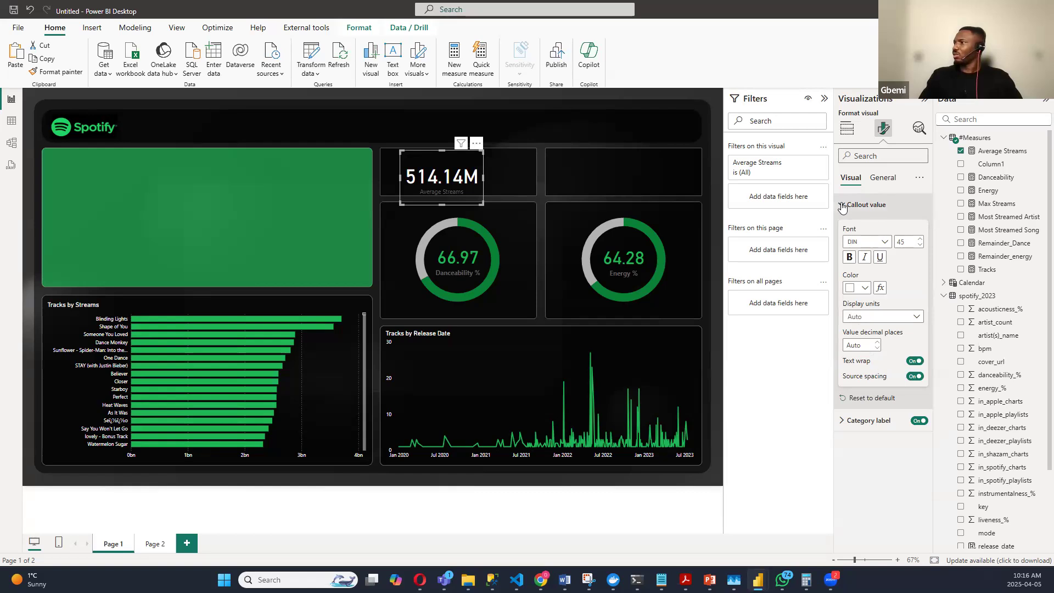
Step: Turn off the Average Streams card's category label and shorten the card, centring it in the tile above the Danceability % donut
click(845, 206)
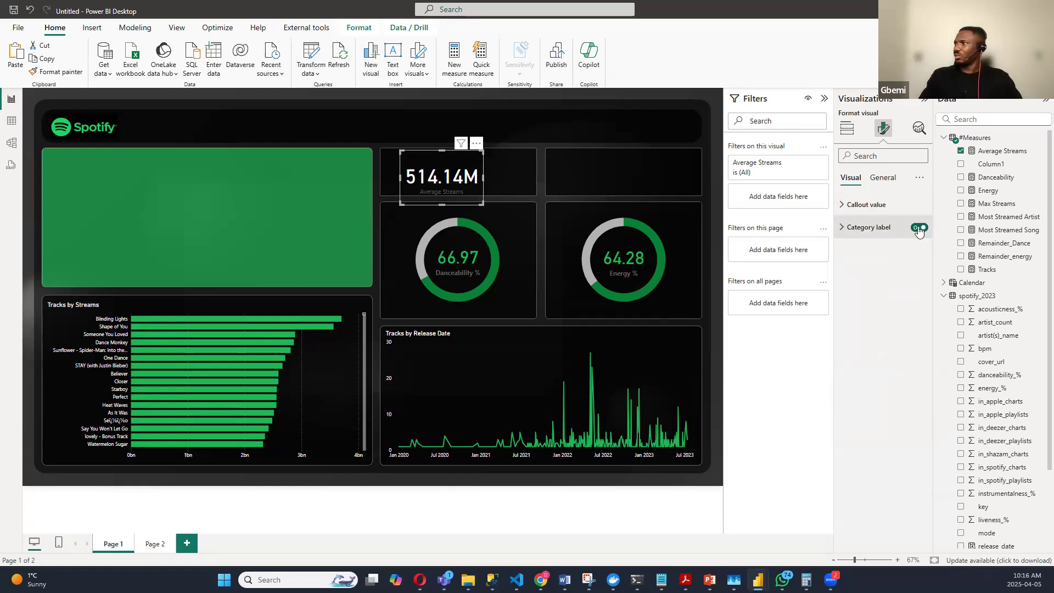
click(920, 228)
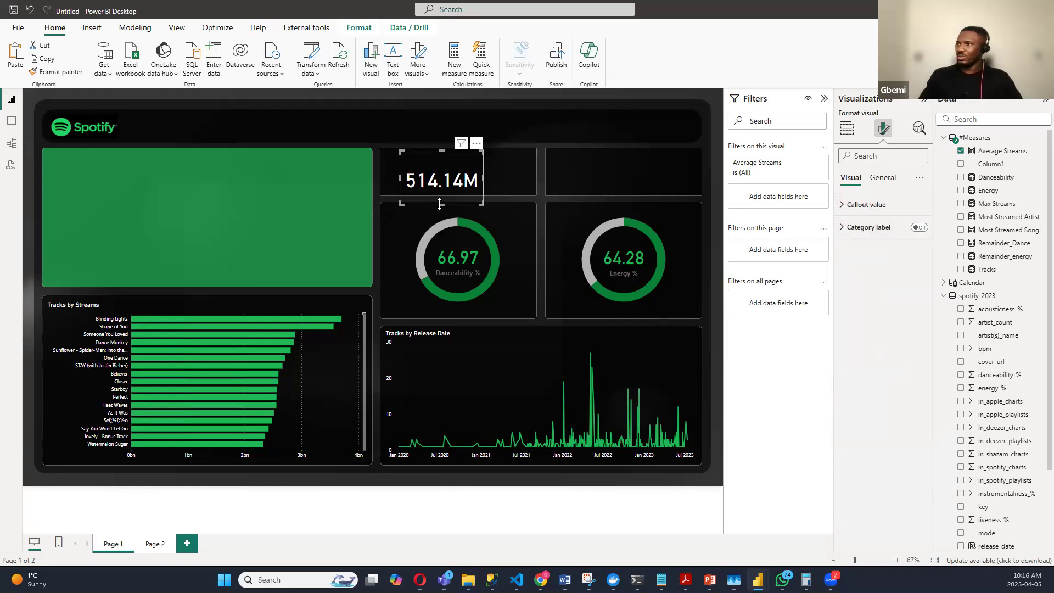
drag(441, 201, 443, 190)
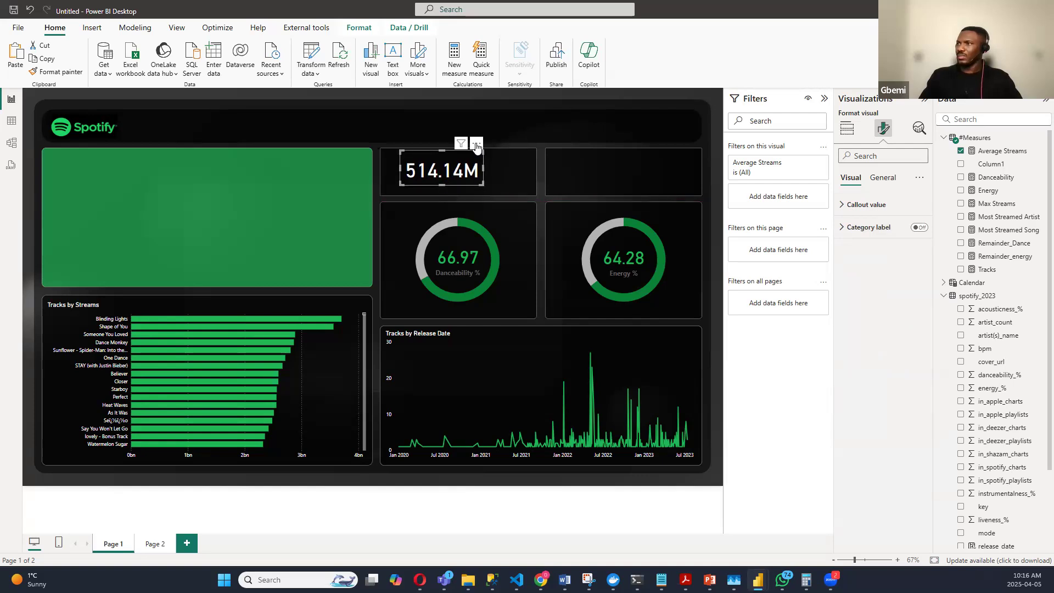
drag(466, 147, 459, 149)
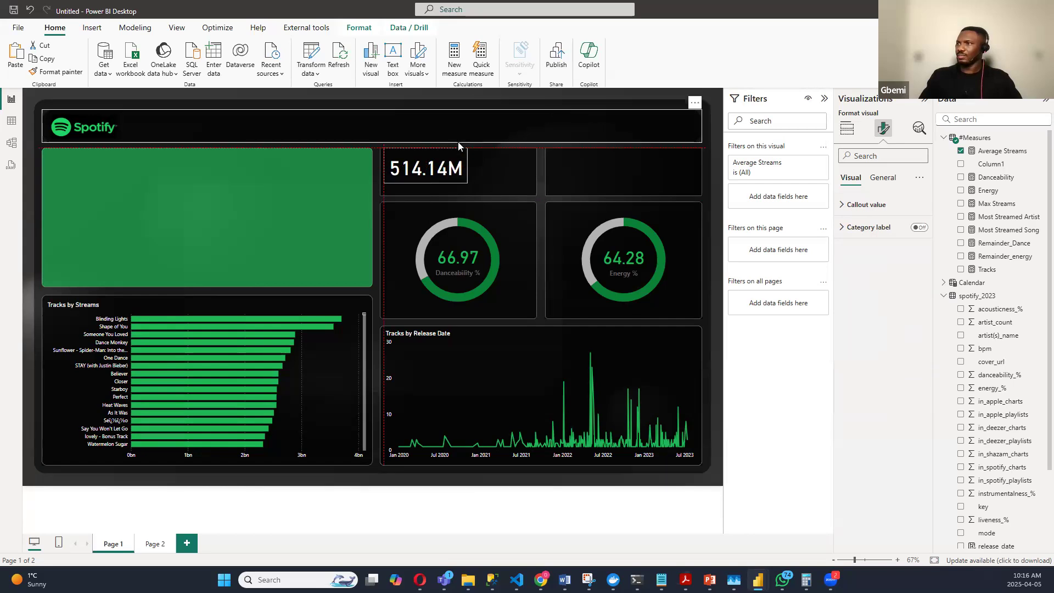
drag(458, 144, 459, 168)
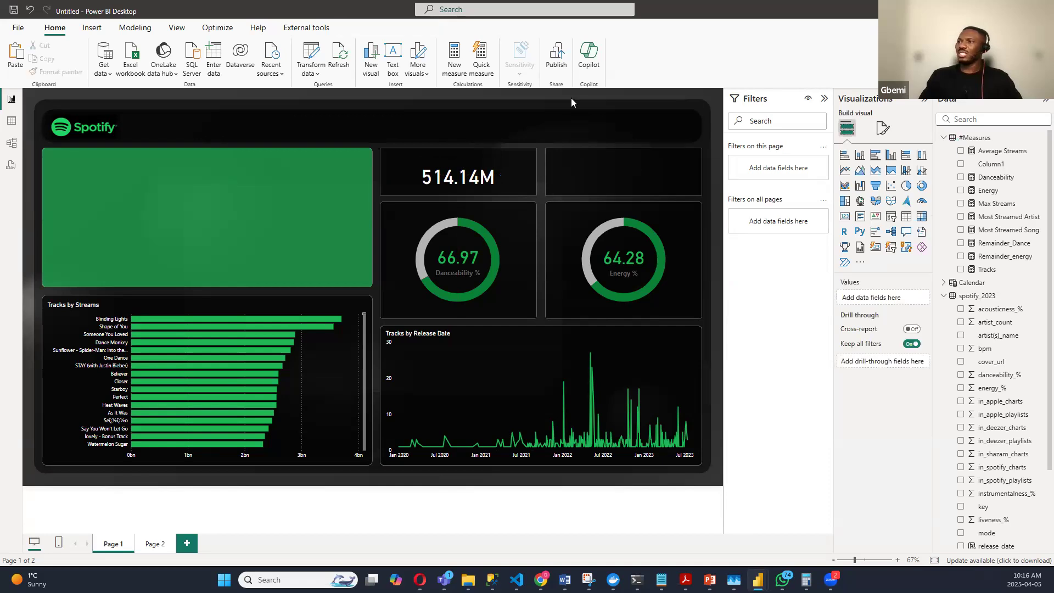
Step: Insert a text box on Page 1 containing the text "Average Streams"
click(90, 28)
click(339, 50)
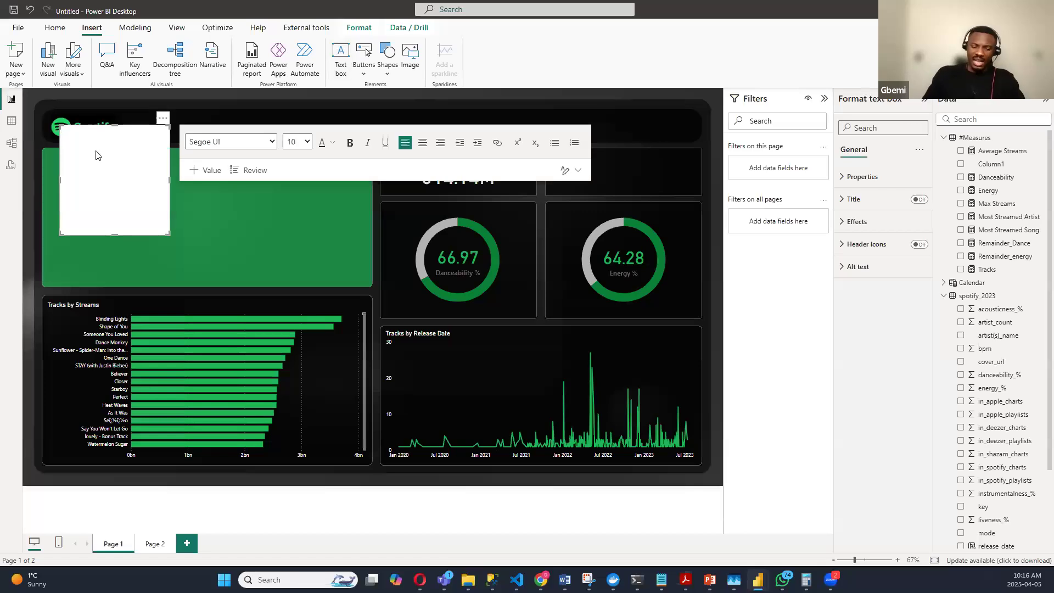
text(Average Streams)
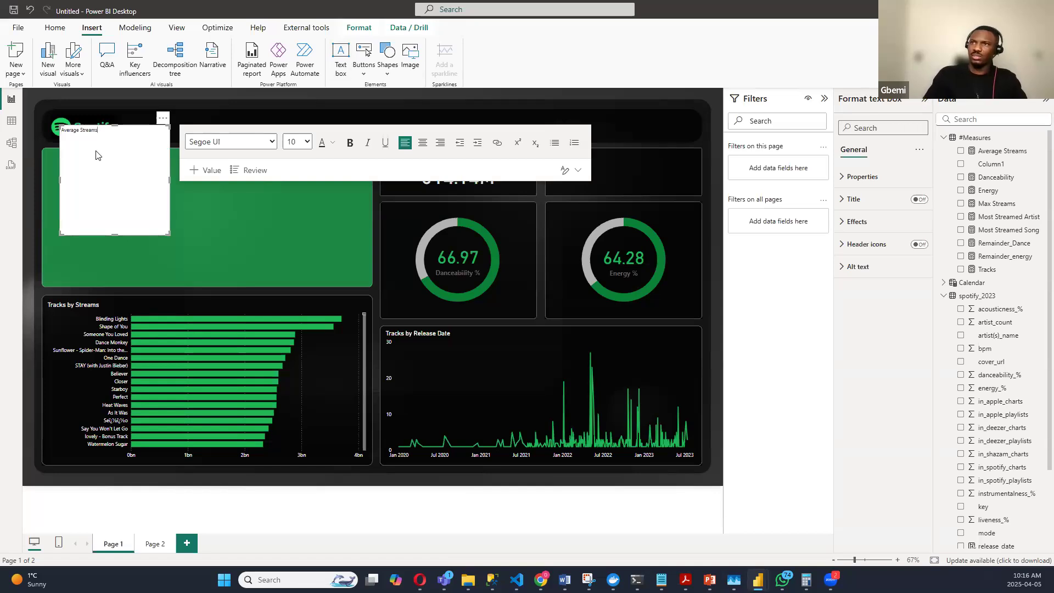
Step: Format the text box's whole text in the DIN font at size 14
drag(47, 129, 158, 145)
click(110, 137)
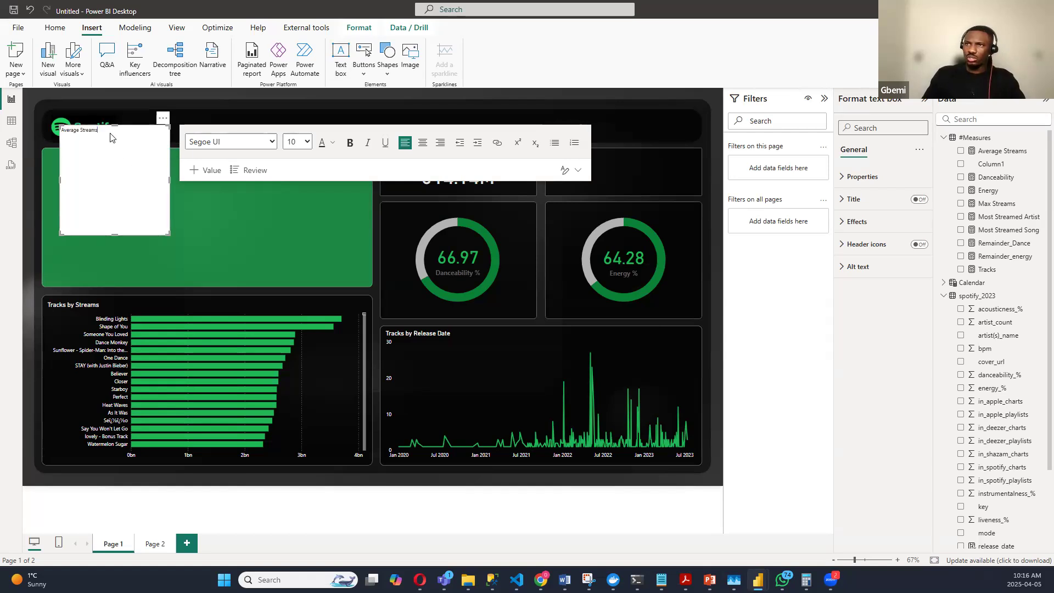
key(ctrl+a)
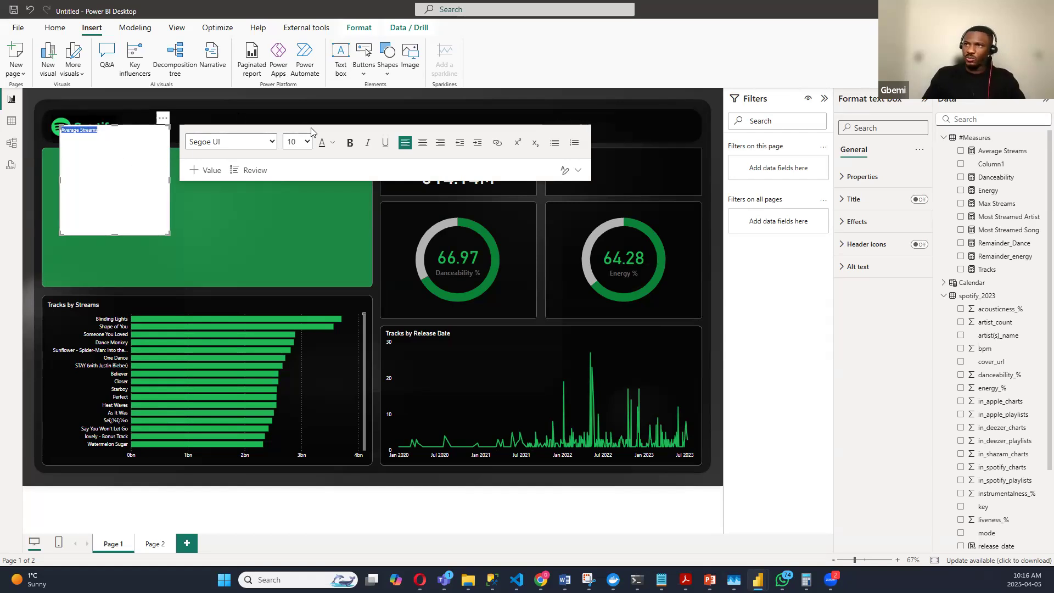
click(272, 142)
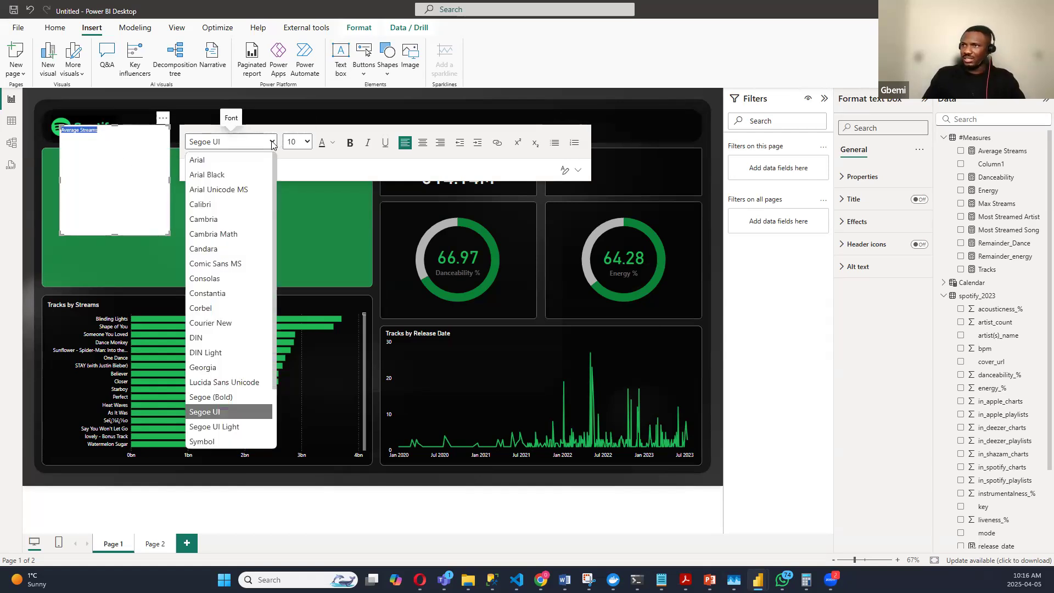
click(222, 338)
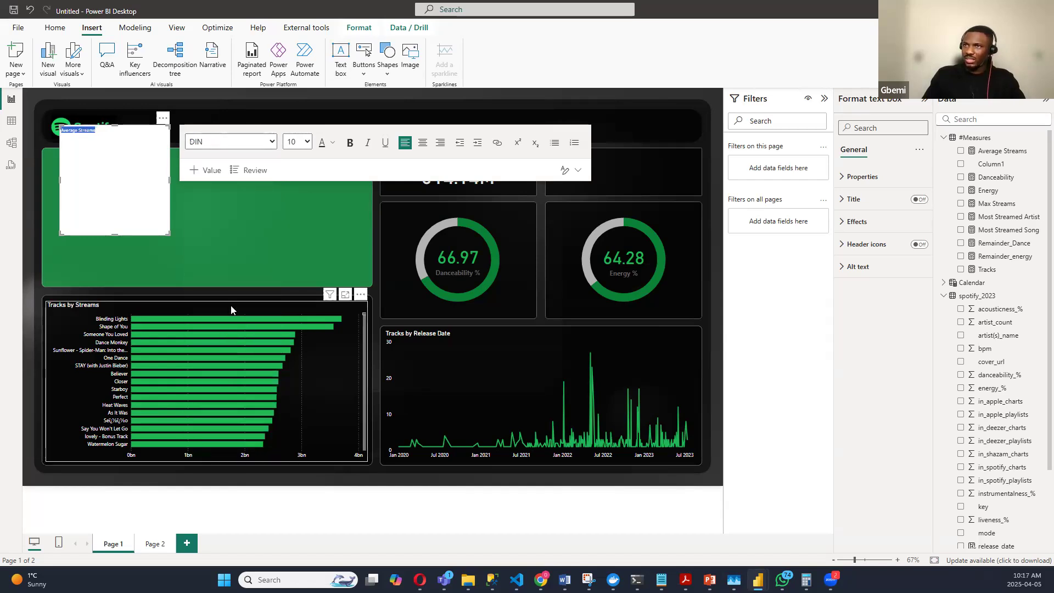
click(305, 141)
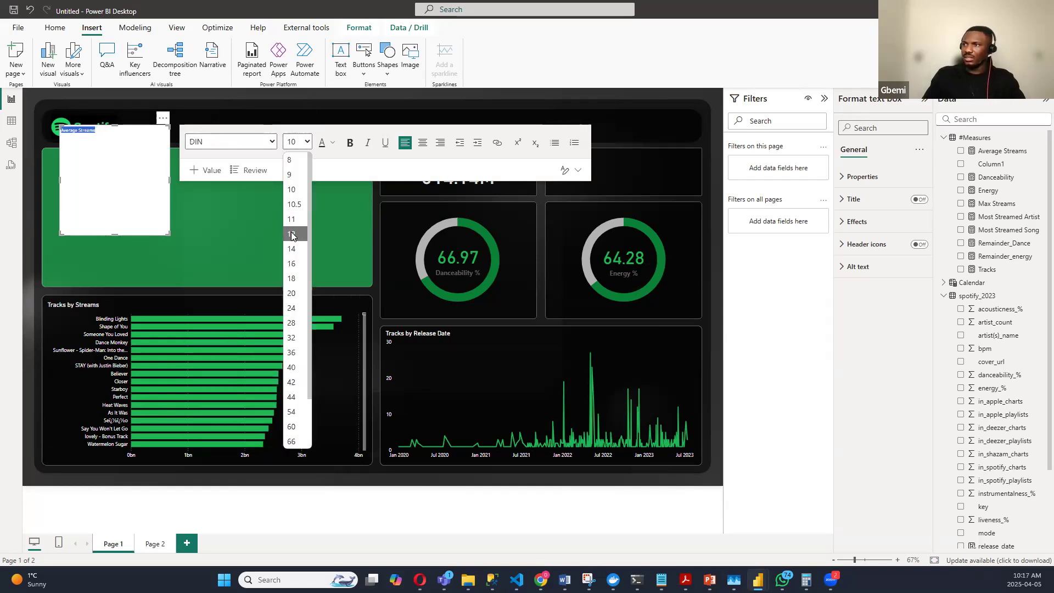
click(293, 190)
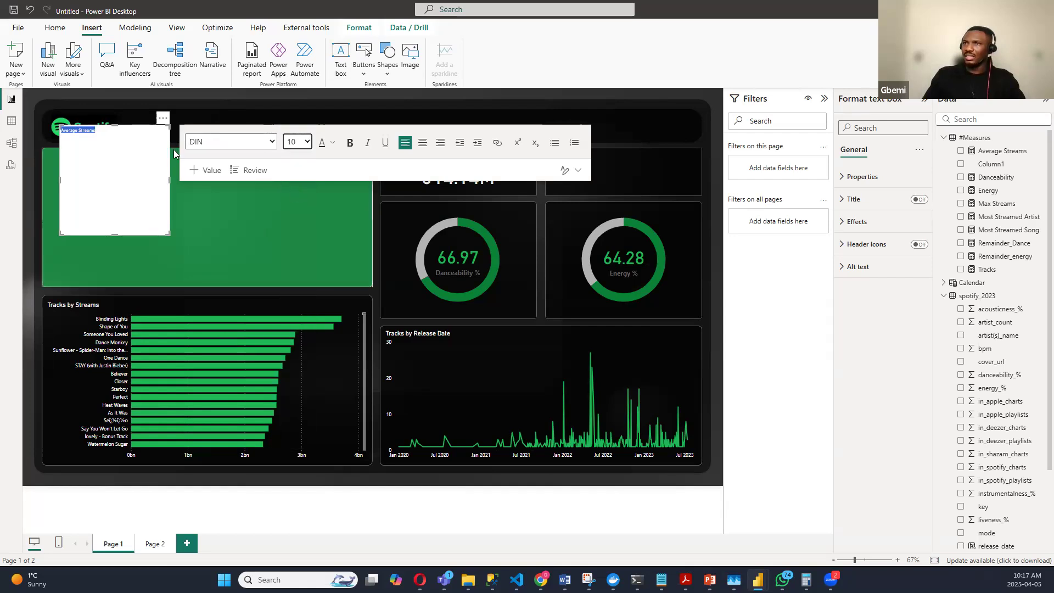
click(308, 141)
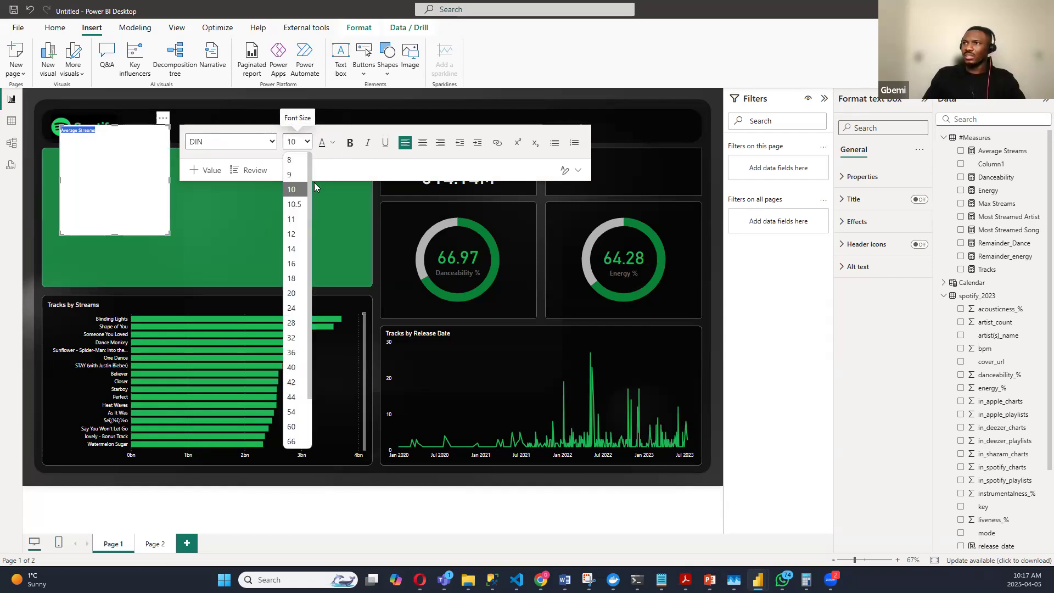
click(292, 232)
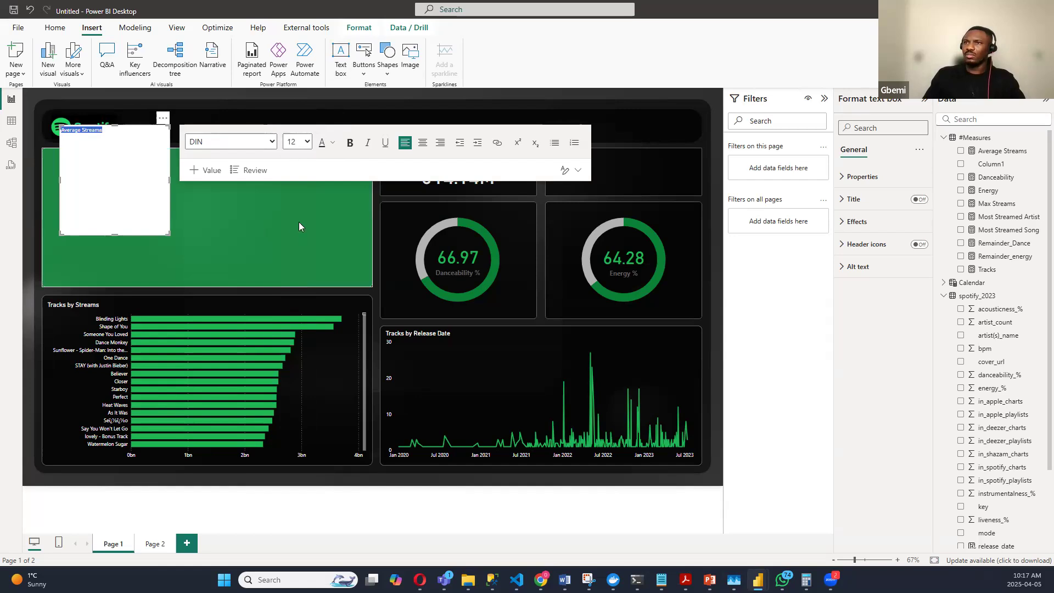
click(306, 142)
click(297, 254)
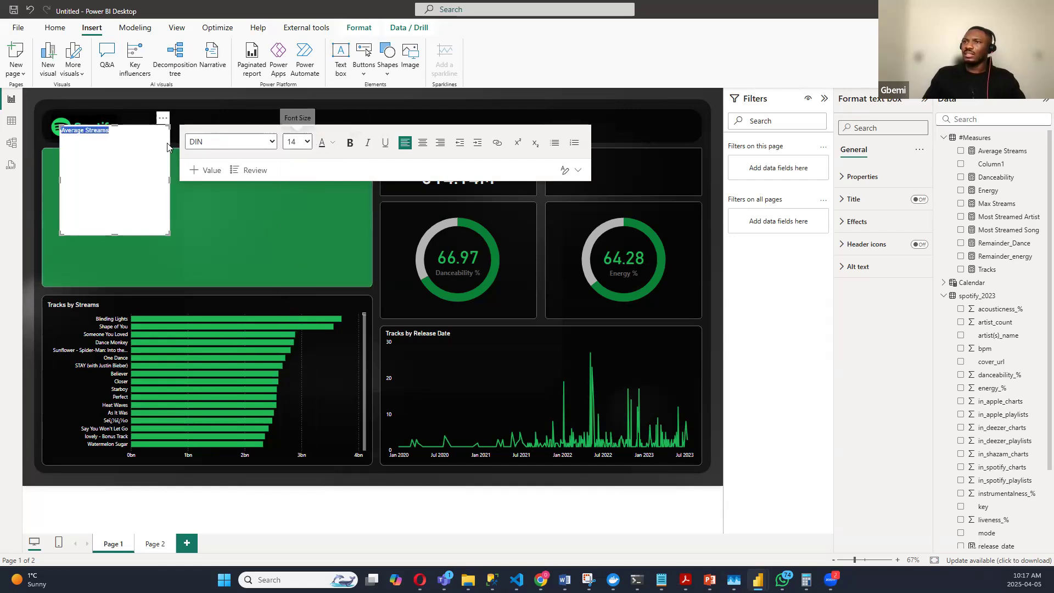
Step: Shrink the text box to one line, place it above the Average Streams value, and turn off its background
drag(113, 236, 429, 167)
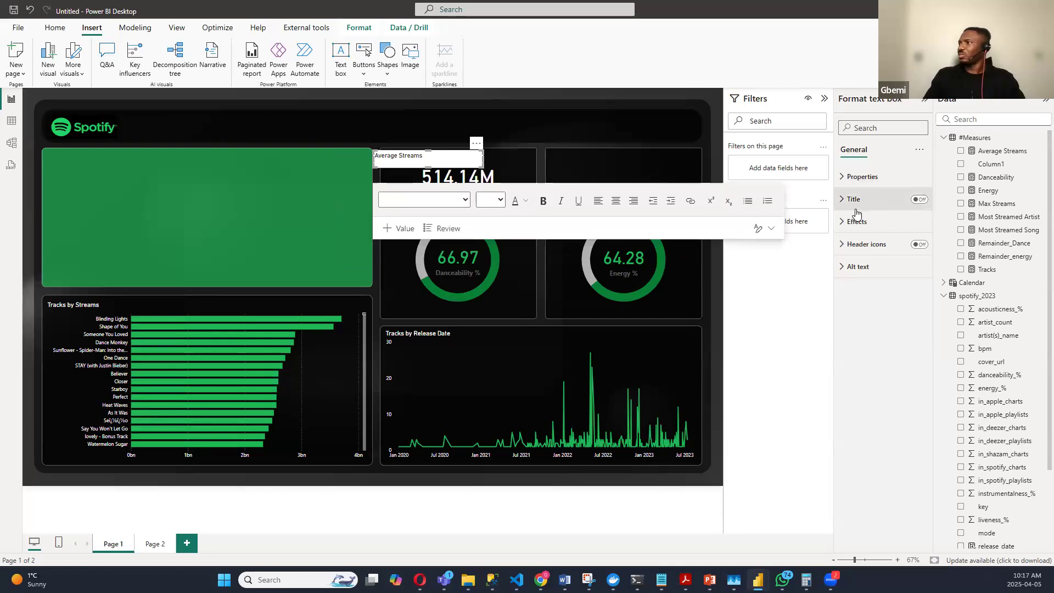
click(841, 223)
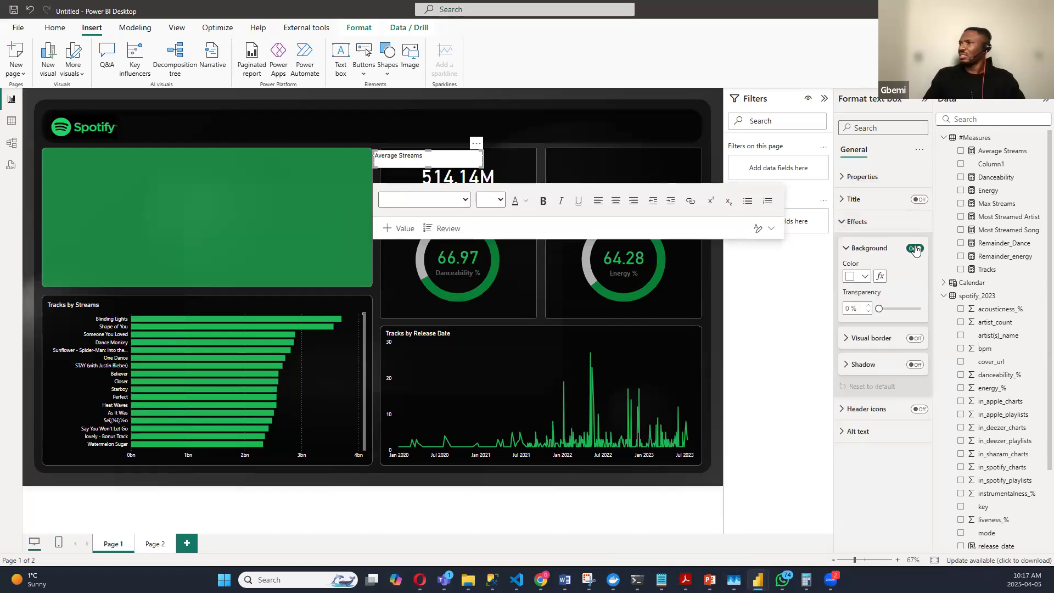
click(915, 249)
Step: Change the colour of the "Average Streams" label text to white
click(437, 157)
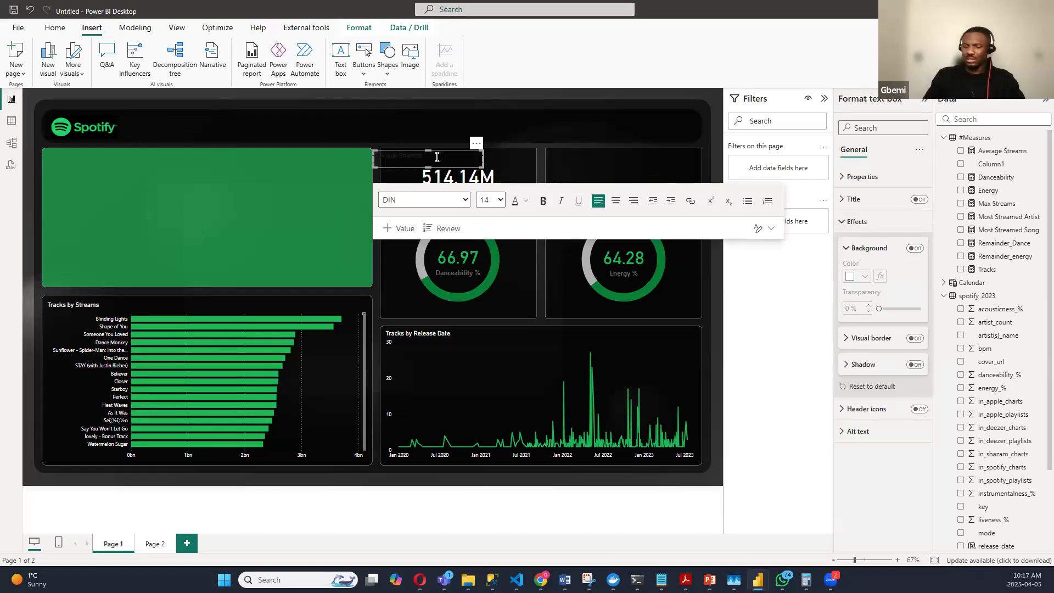
key(ctrl+a)
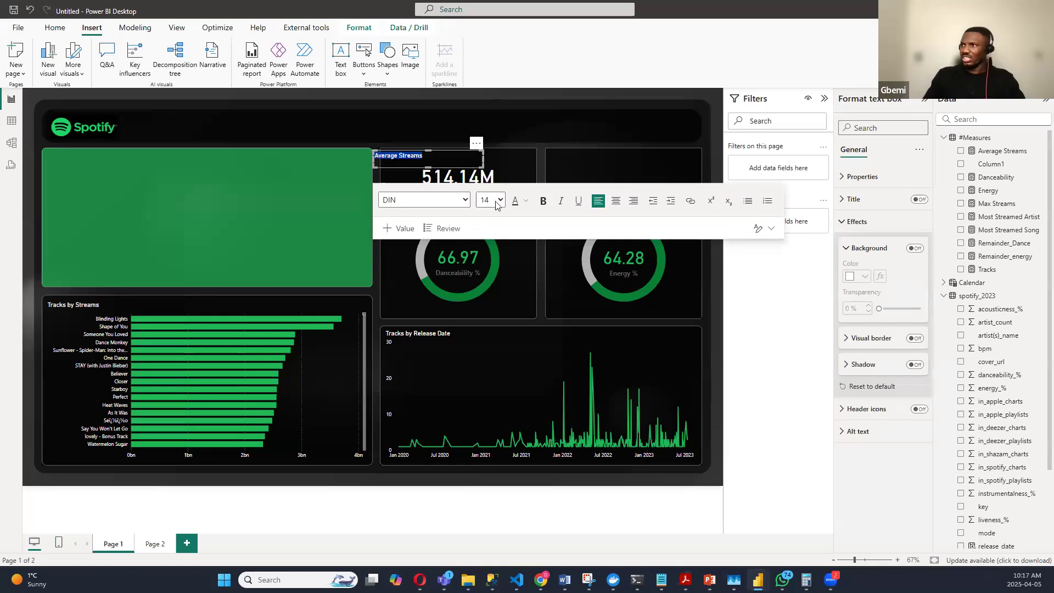
click(526, 202)
click(537, 240)
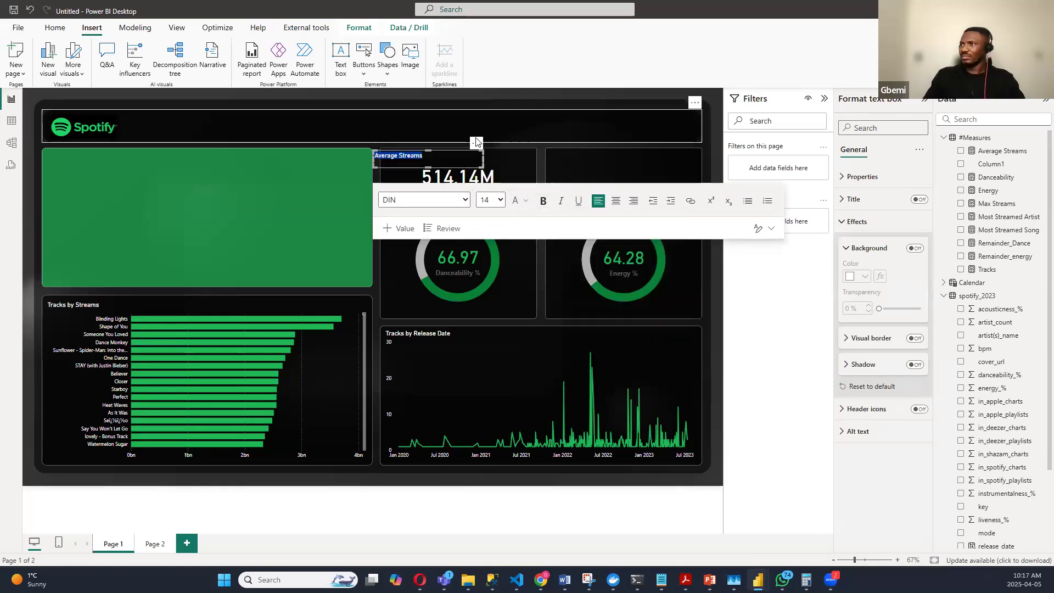
Step: Set the "Average Streams" label's font size to 16 and align the label in the upper left corner of its tile
drag(476, 143, 391, 153)
click(444, 156)
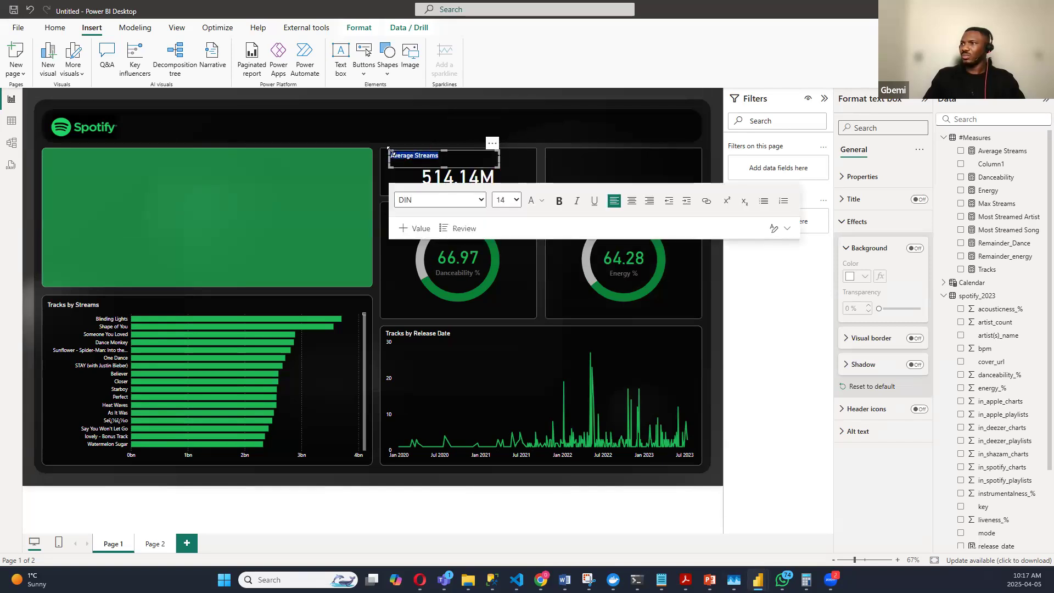
click(516, 200)
click(502, 313)
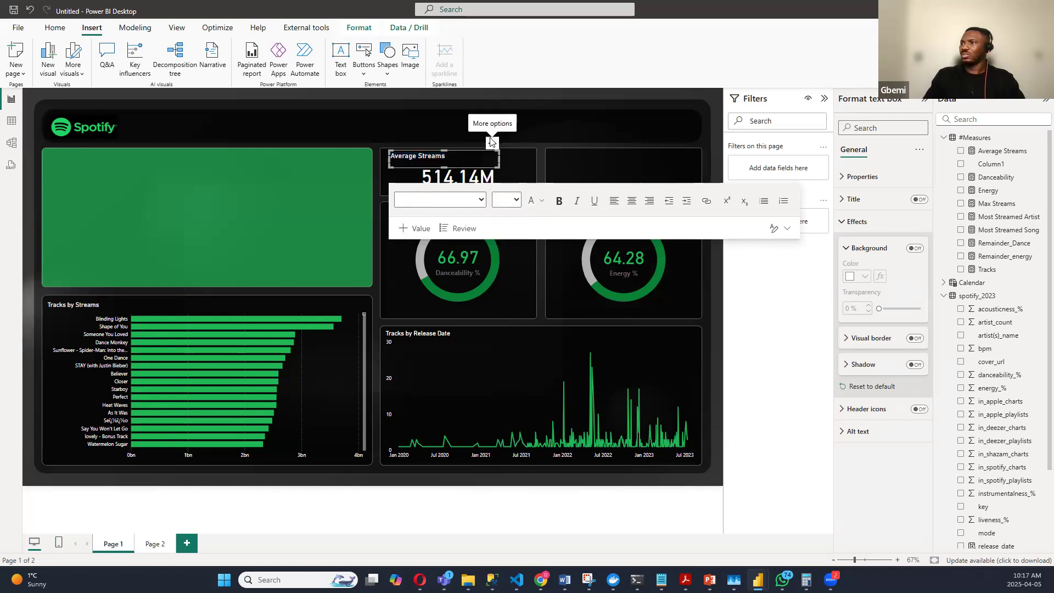
click(491, 142)
click(517, 153)
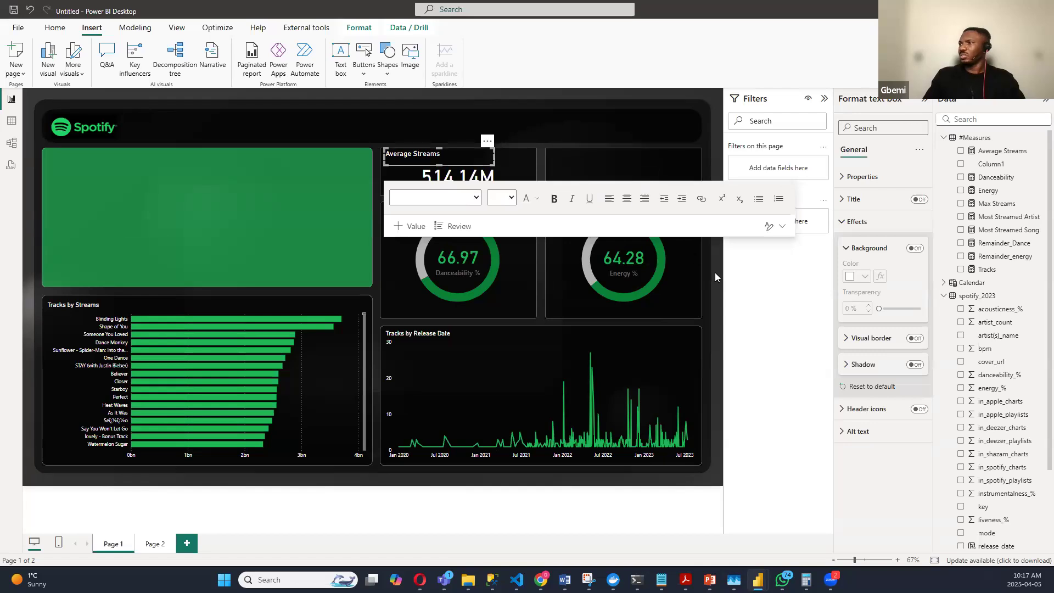
click(715, 278)
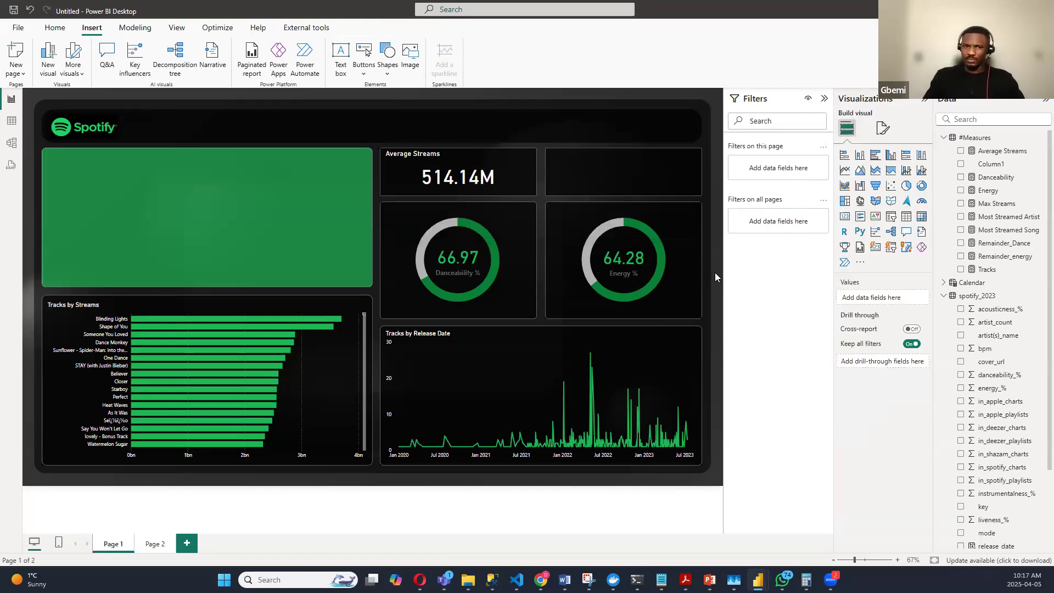
click(486, 145)
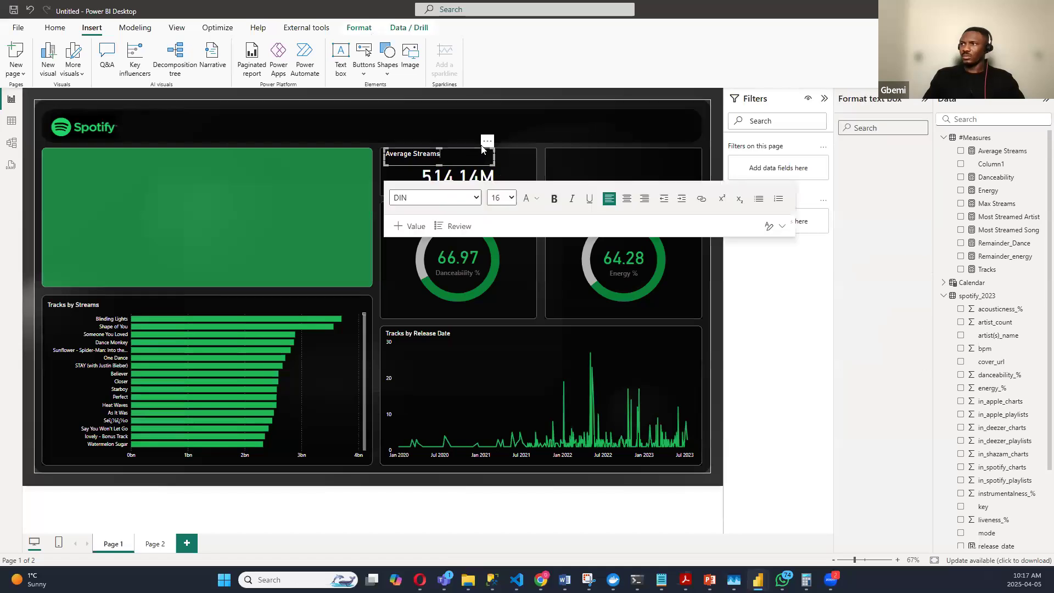
click(487, 141)
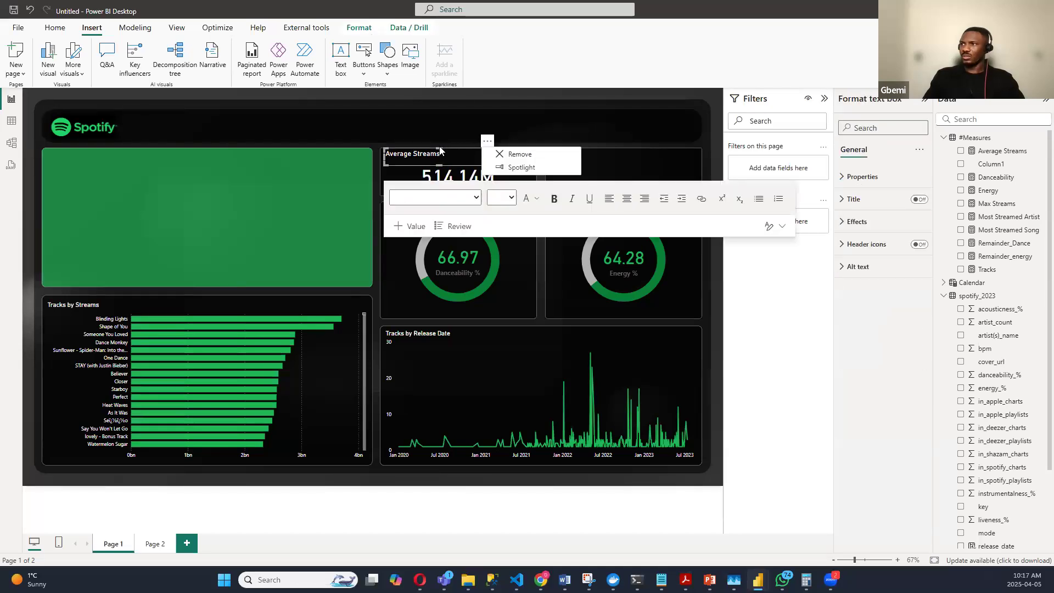
click(450, 152)
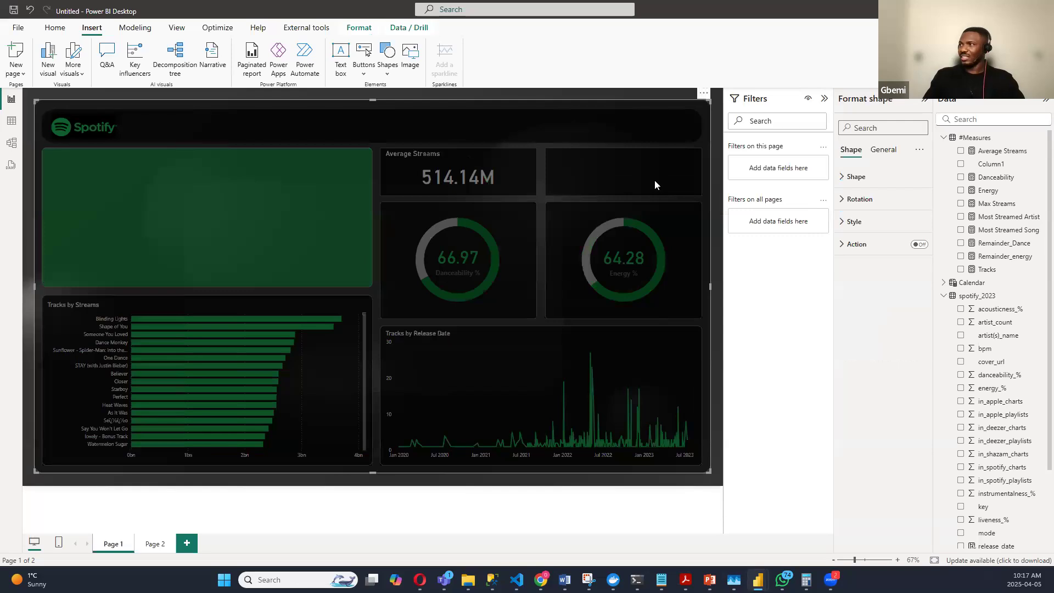
click(717, 197)
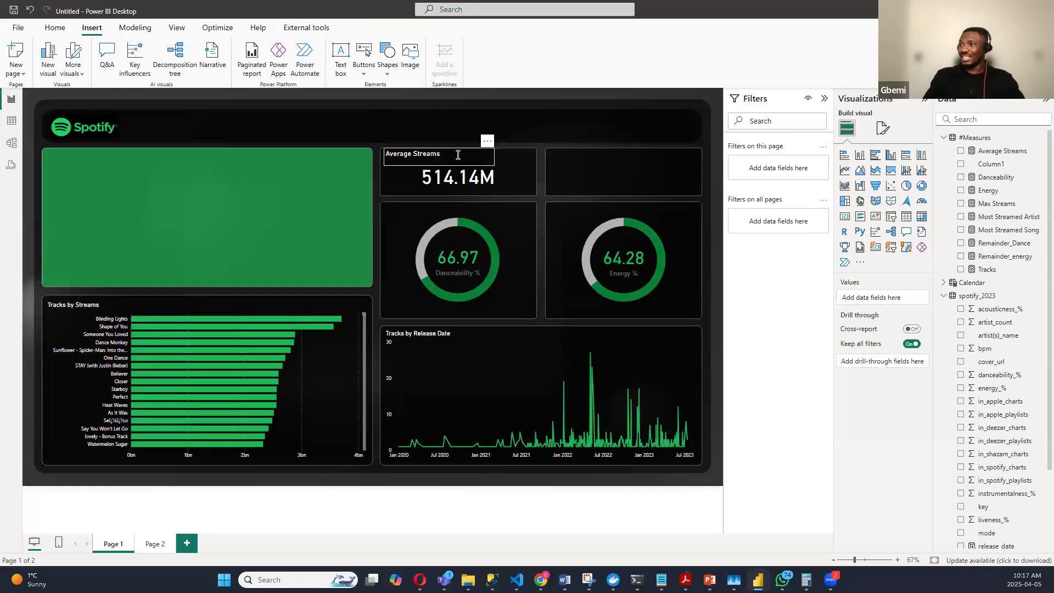
Step: Duplicate the "Average Streams" label and place the copy in the upper left corner of the empty tile above the Energy % donut
click(486, 150)
click(487, 141)
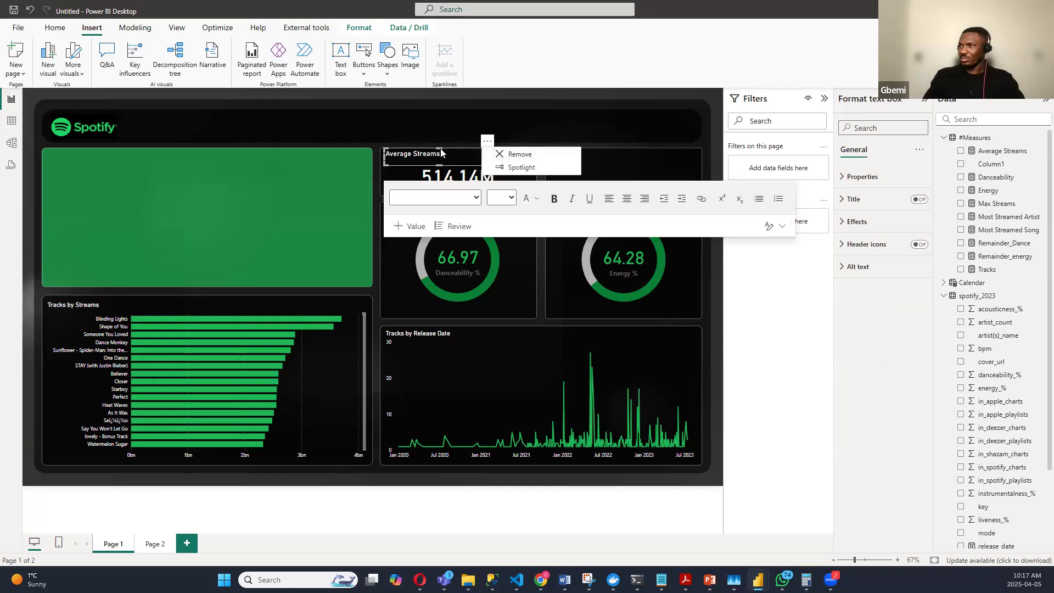
key(Escape)
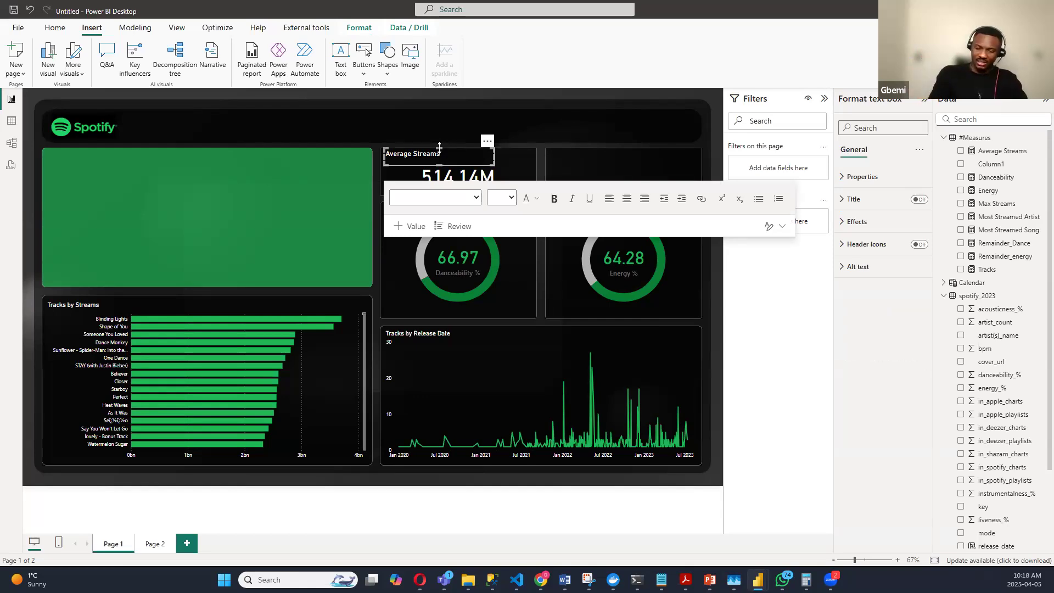
drag(439, 147, 649, 143)
Step: Replace the copied label's text with "Most Streamed Song"
triple_click(571, 154)
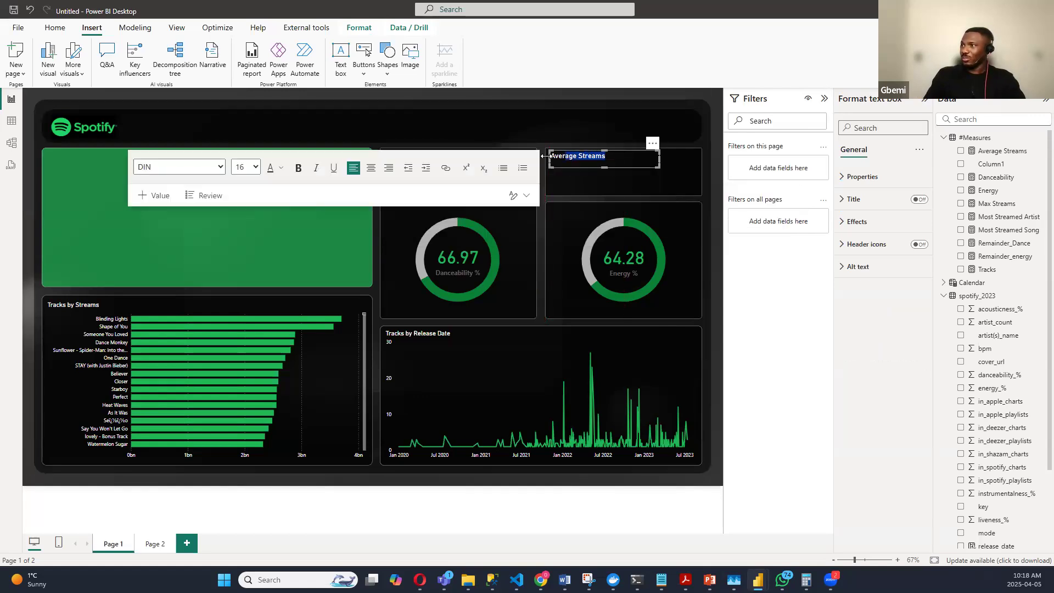
text(Most Streamed Song)
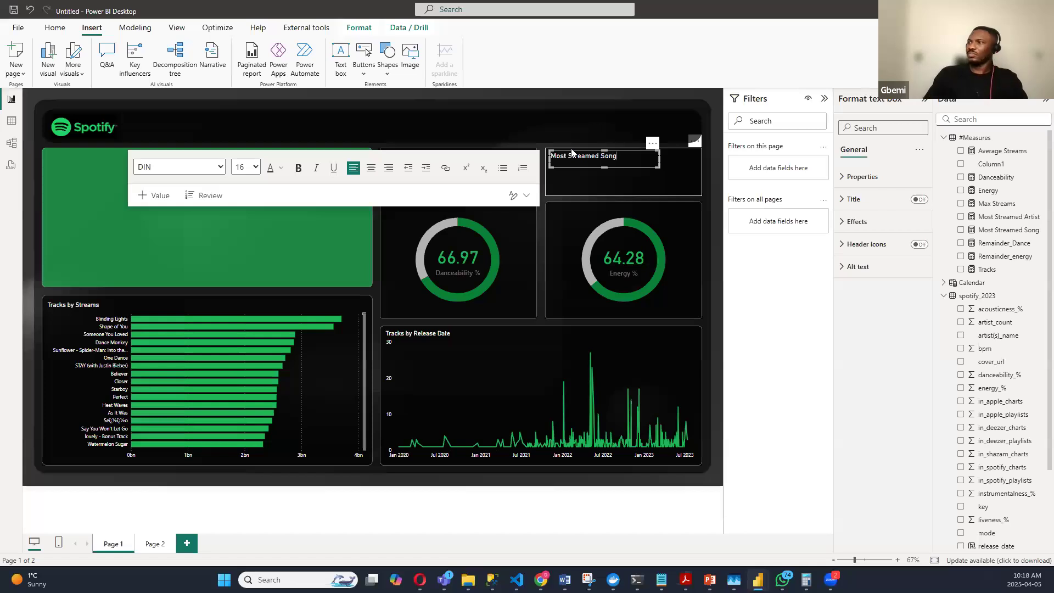
click(715, 194)
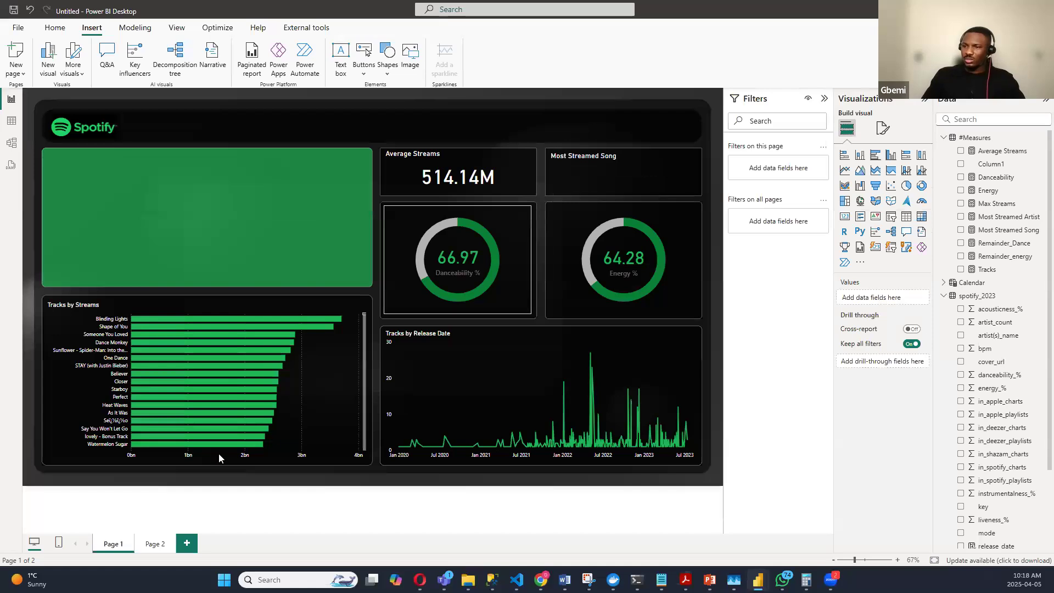
Step: Move the Most Streamed Song and Most Streamed Artist cards from Page 2 to Page 1, placing them over the green tile
click(154, 544)
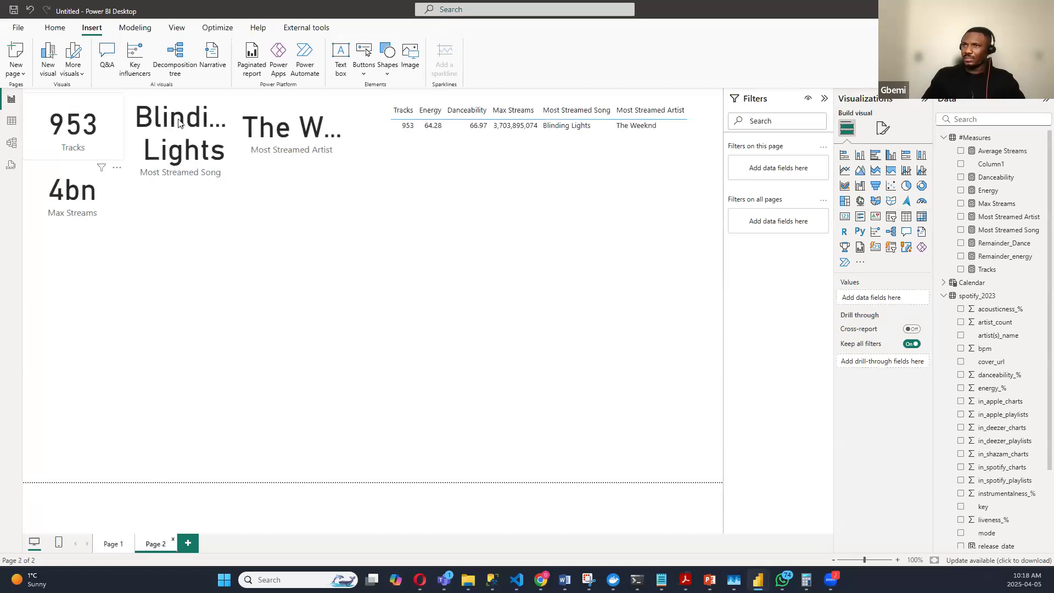
click(198, 141)
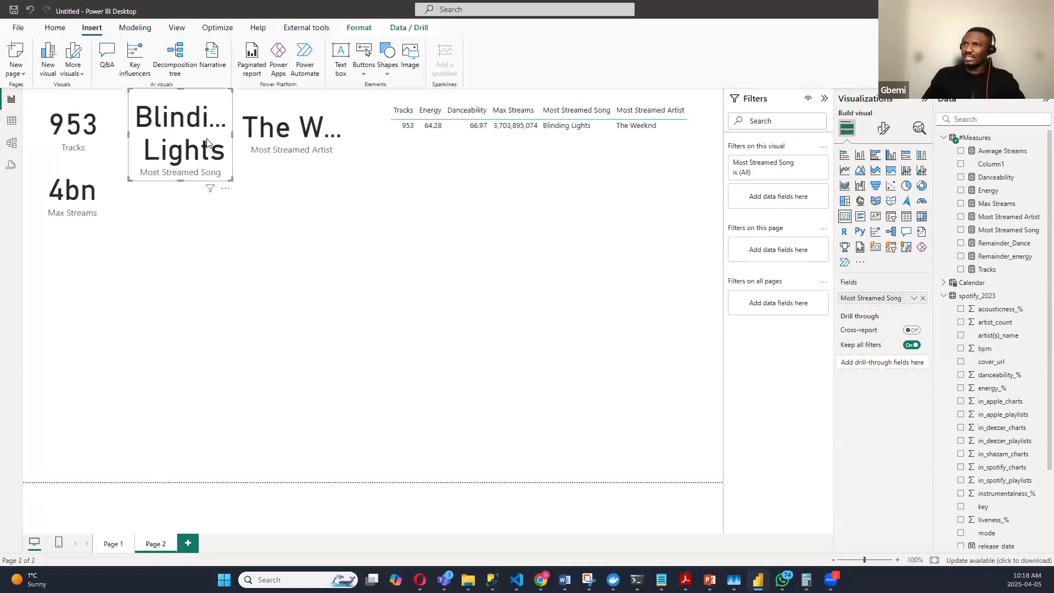
click(291, 147)
key(ctrl+x)
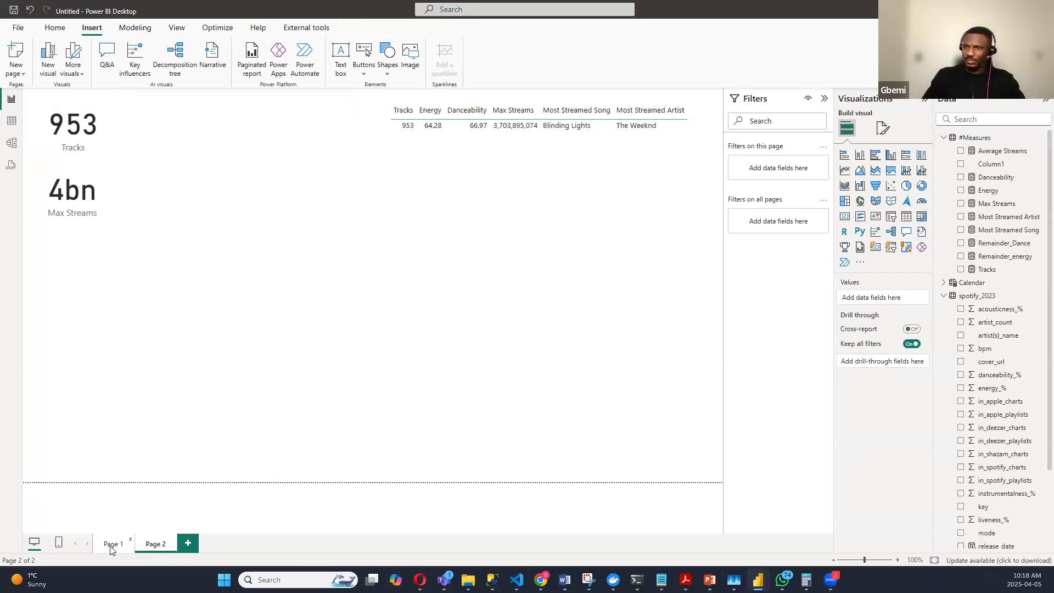
click(113, 544)
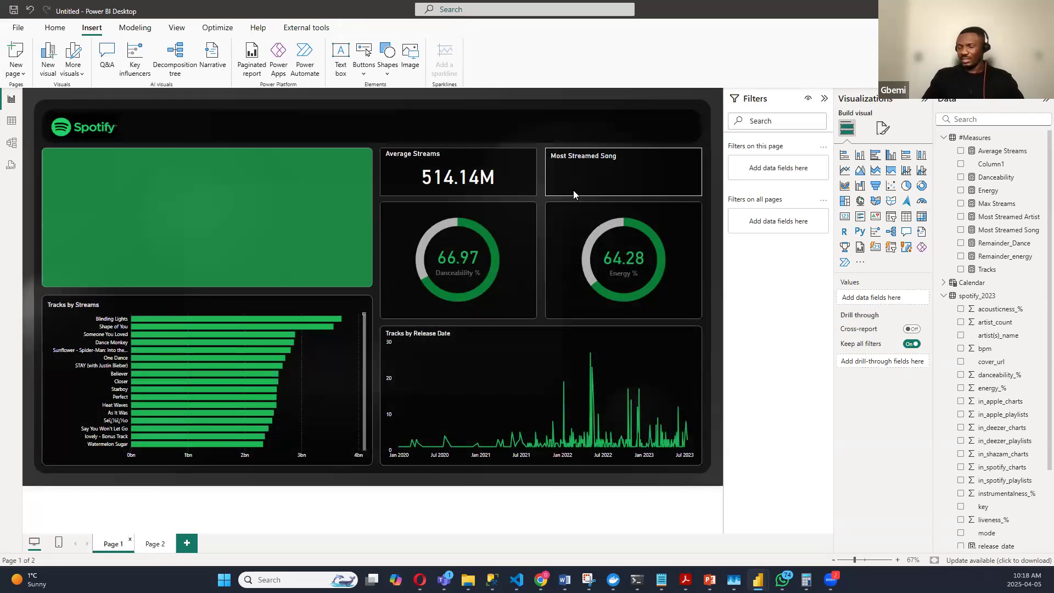
key(ctrl+v)
drag(231, 152, 335, 237)
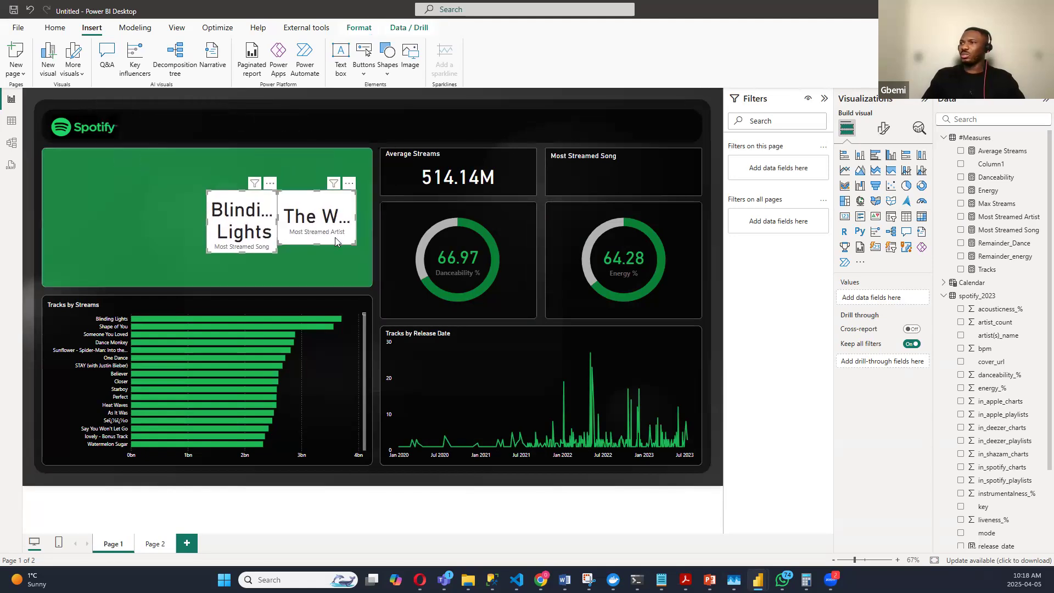
Step: Copy the Average Streams card's formatting onto the Most Streamed Song and Most Streamed Artist cards with Format Painter
click(458, 171)
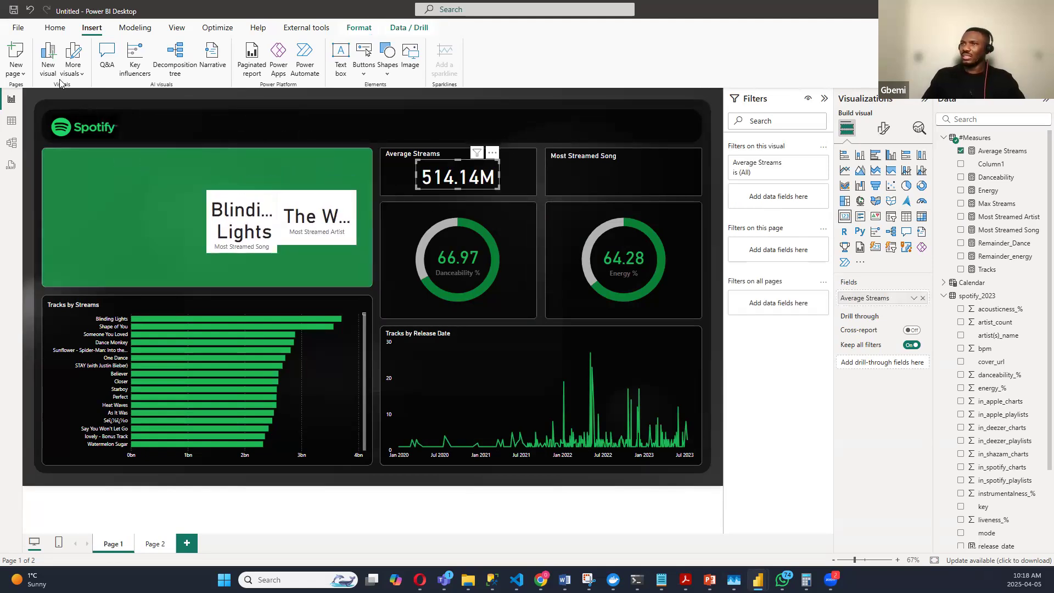
click(55, 28)
click(56, 71)
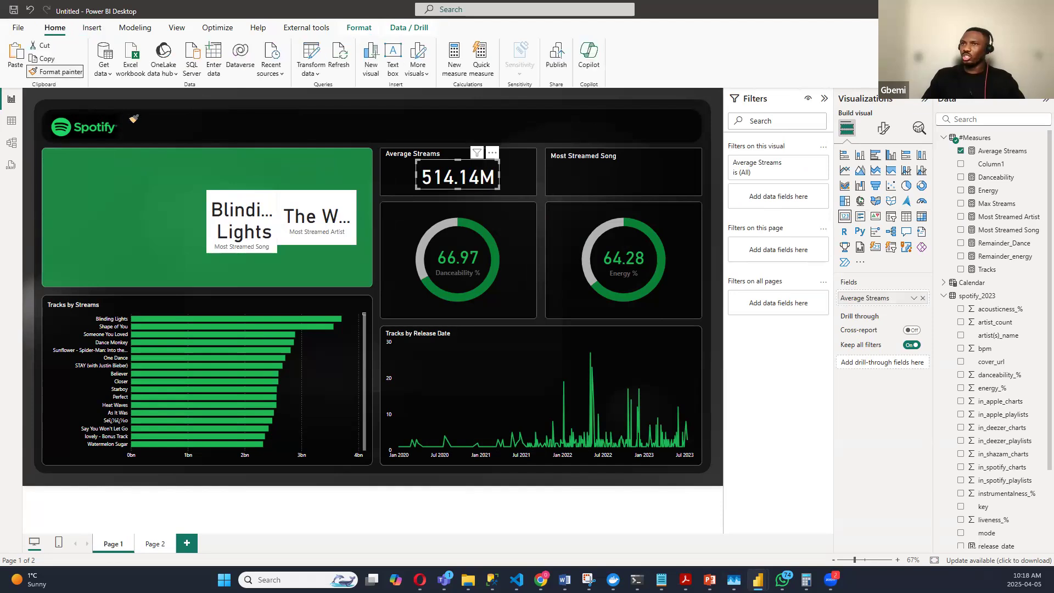
click(241, 223)
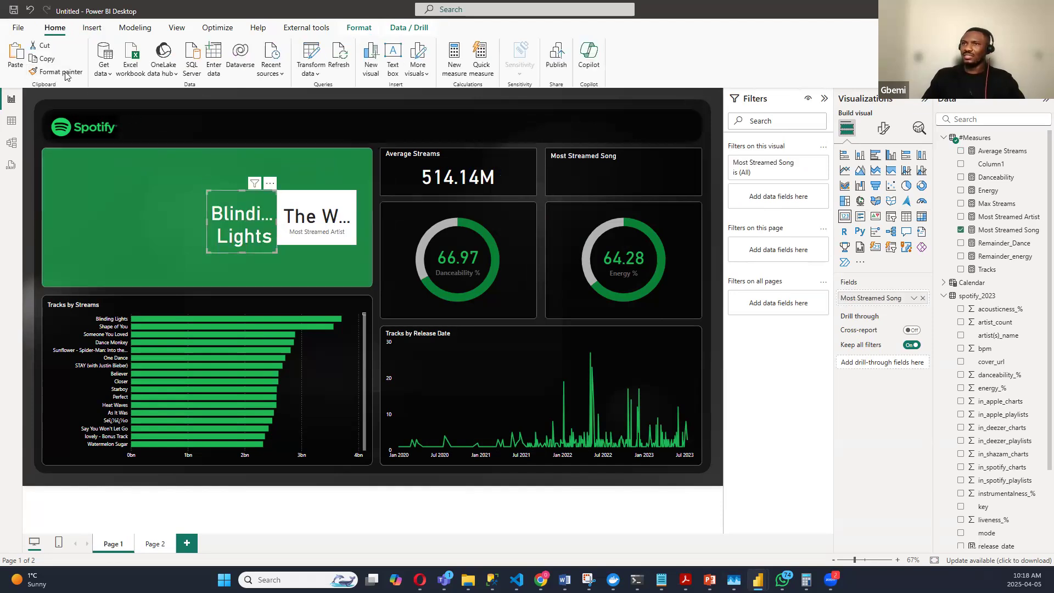
click(454, 187)
click(60, 72)
click(297, 204)
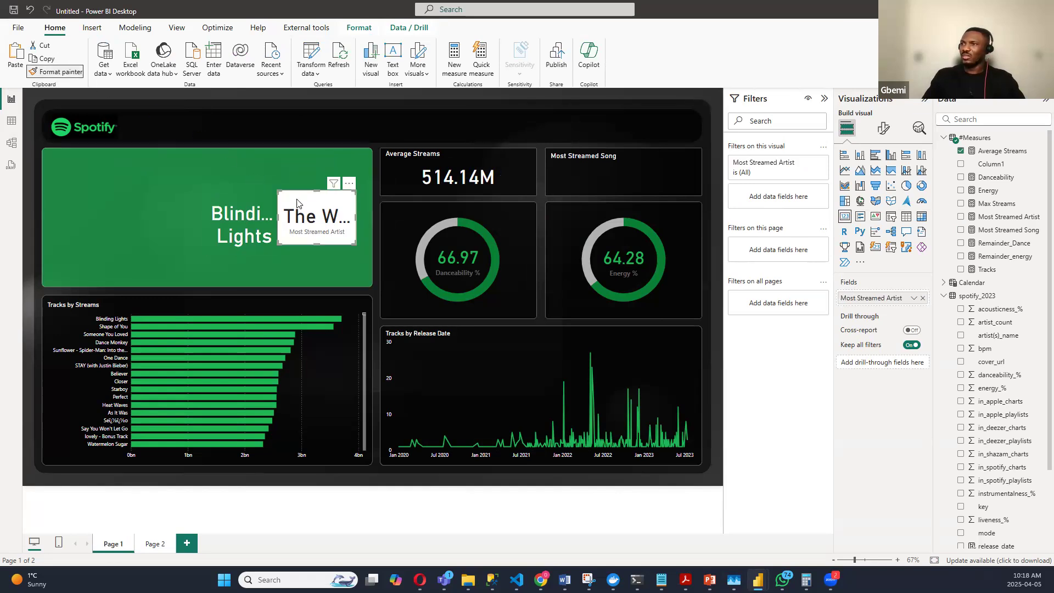
Step: Move the Most Streamed Song card to its labelled tile, widen it, and set its callout value font size to 35
mouse_move(211, 182)
mouse_down()
mouse_move(622, 168)
mouse_move(612, 166)
mouse_move(704, 185)
mouse_move(680, 214)
mouse_up()
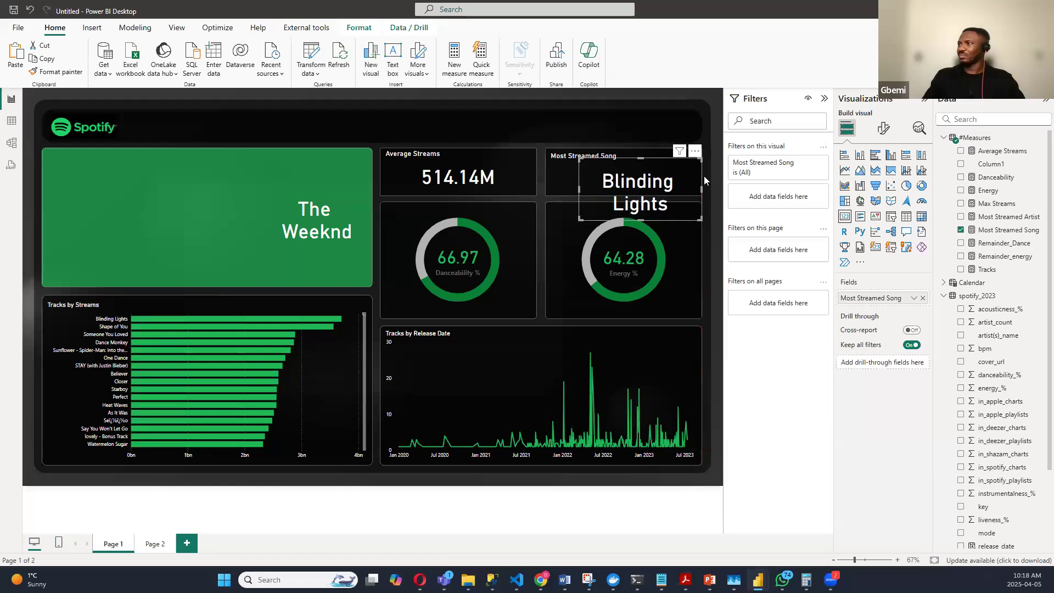
click(883, 128)
click(864, 204)
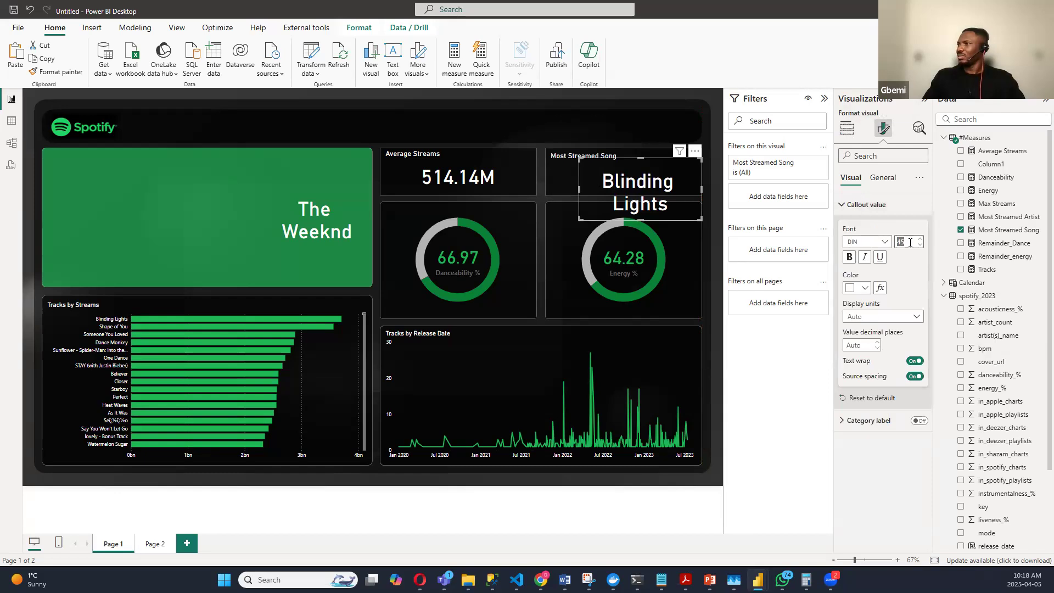
text(4)
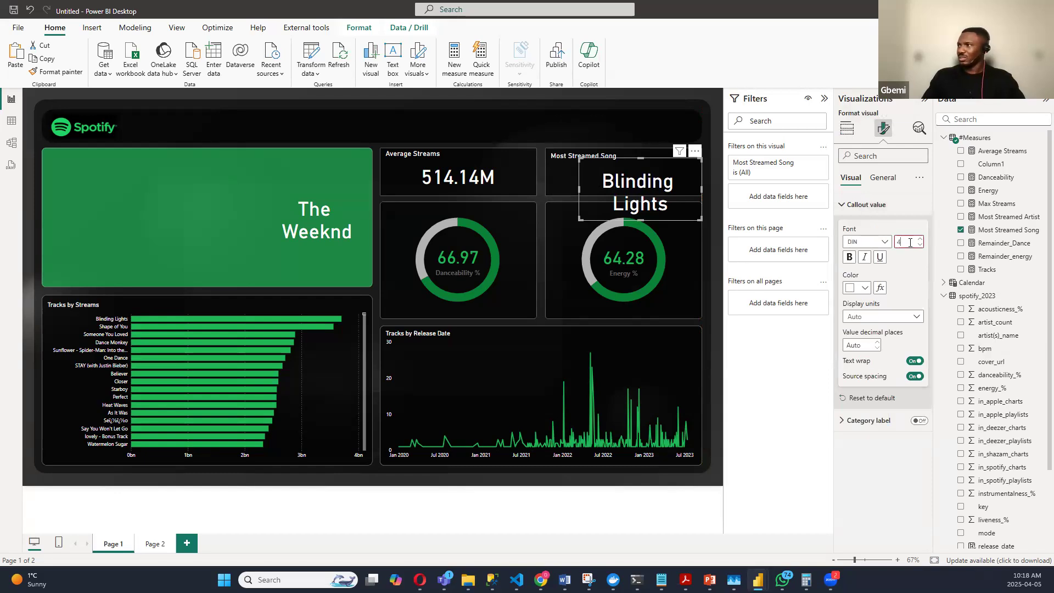
key(BackSpace)
text(35)
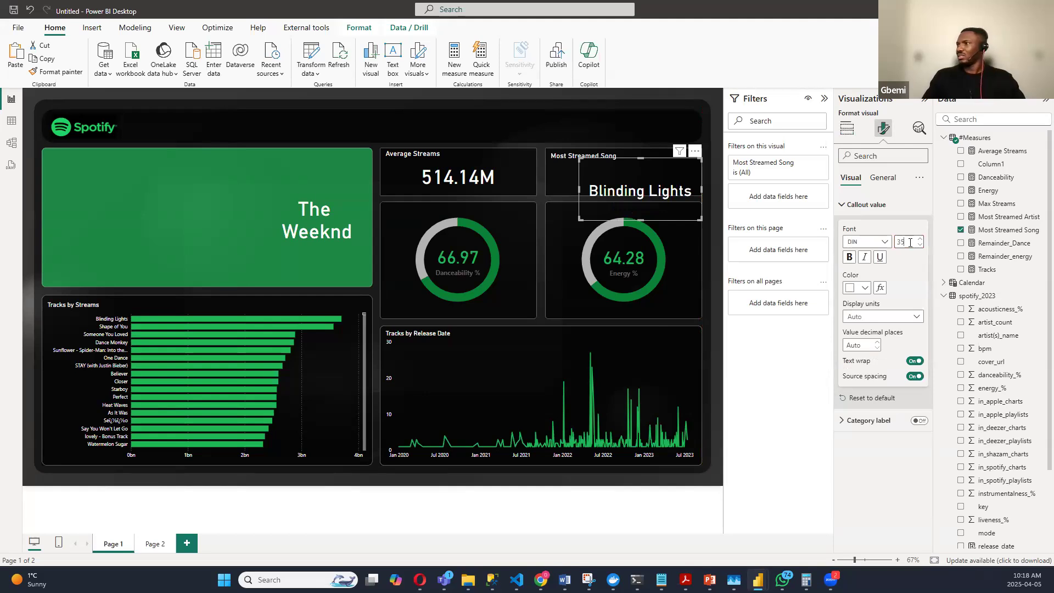
Step: Reduce the Most Streamed Song card's height and align it just beneath the tile's label
drag(640, 216, 606, 182)
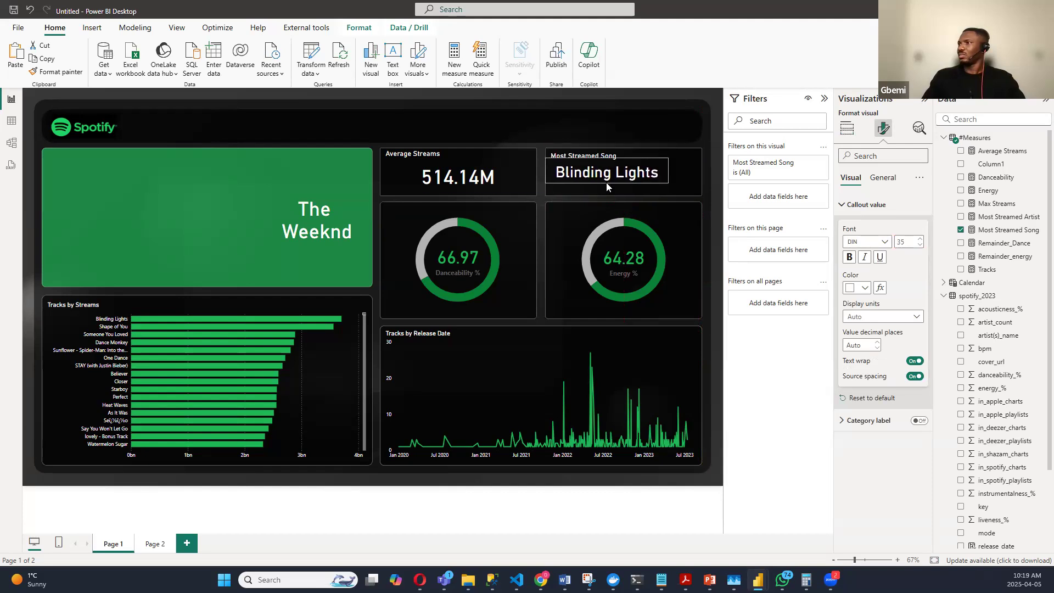
drag(661, 154, 657, 155)
drag(543, 176, 550, 176)
drag(658, 154, 652, 154)
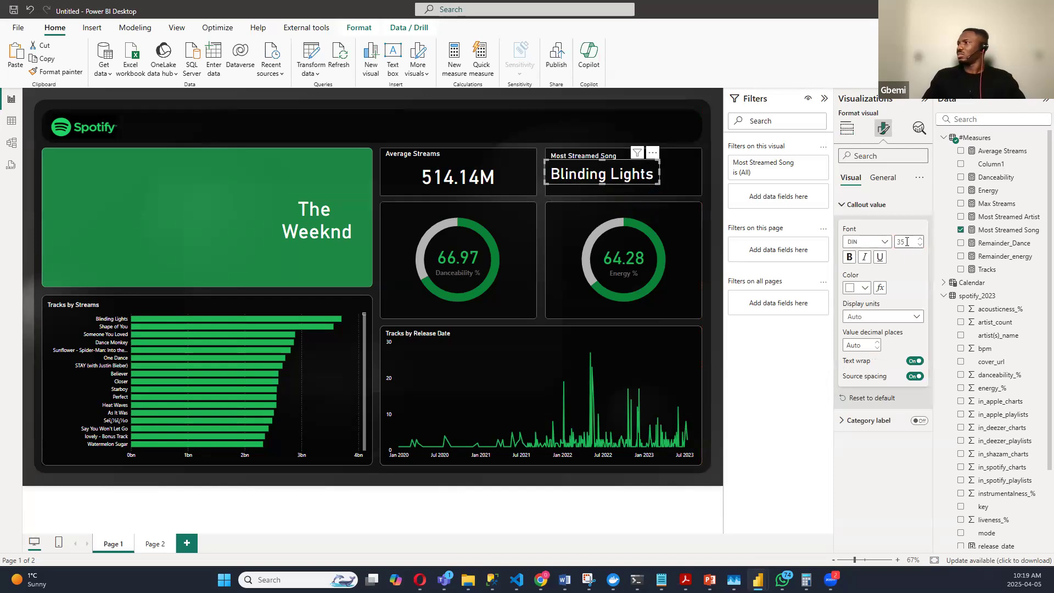
Step: Set the Most Streamed Song card's callout font size to 30, narrow the card and align it with the label's left edge
key(BackSpace)
text(0)
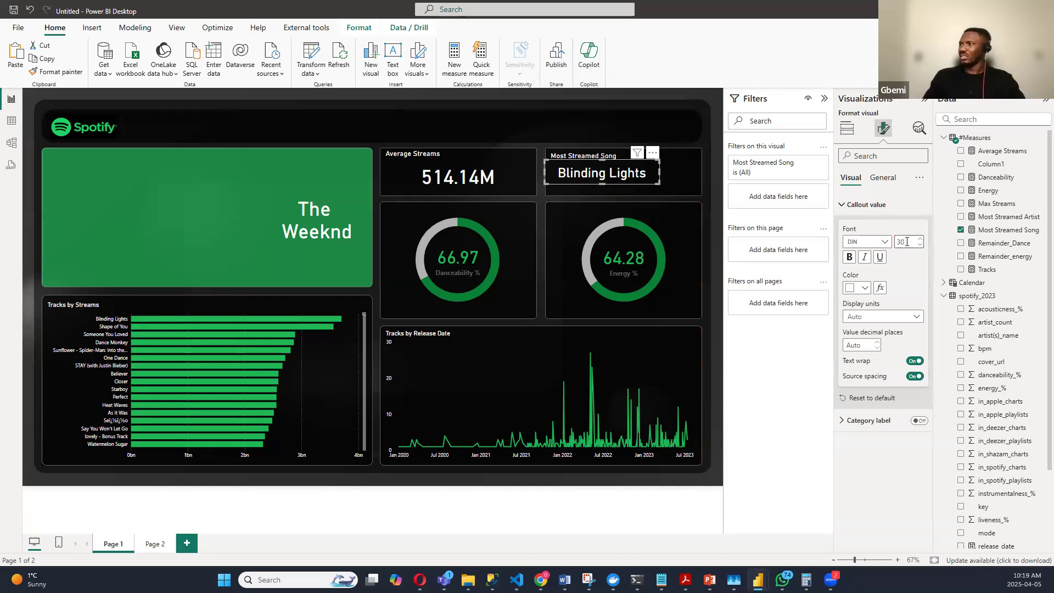
drag(542, 172, 563, 176)
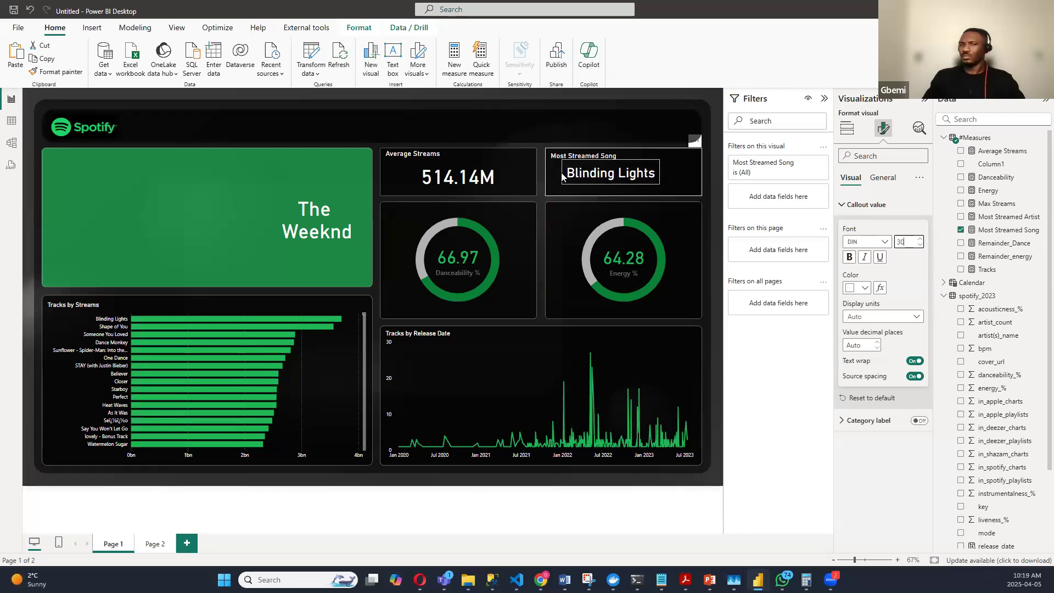
drag(655, 153, 638, 154)
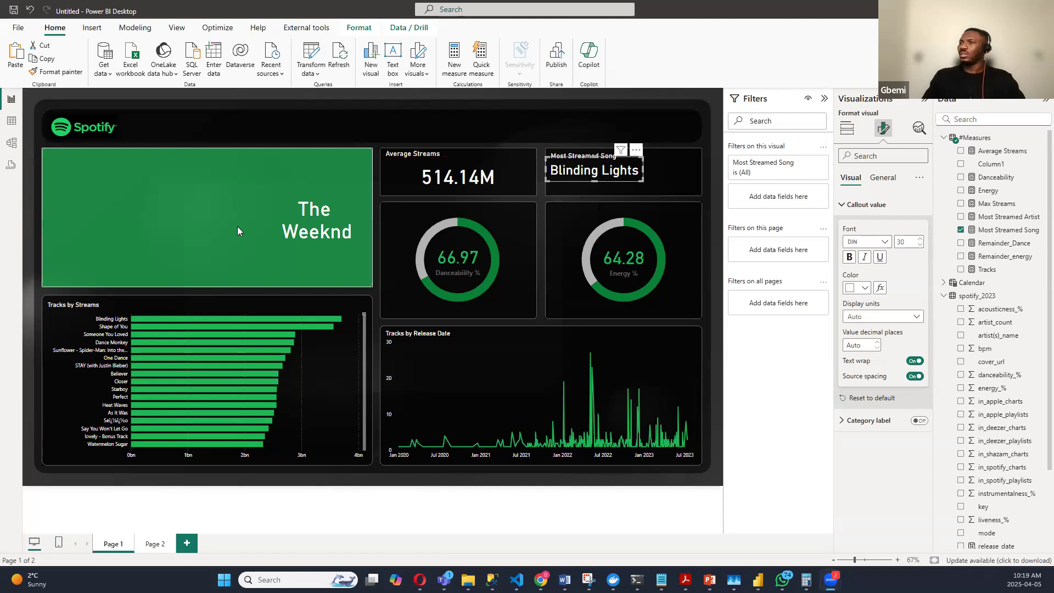
Step: Set the Most Streamed Artist card's callout font size to 20, then shrink the card and place it directly beneath the song title
click(303, 220)
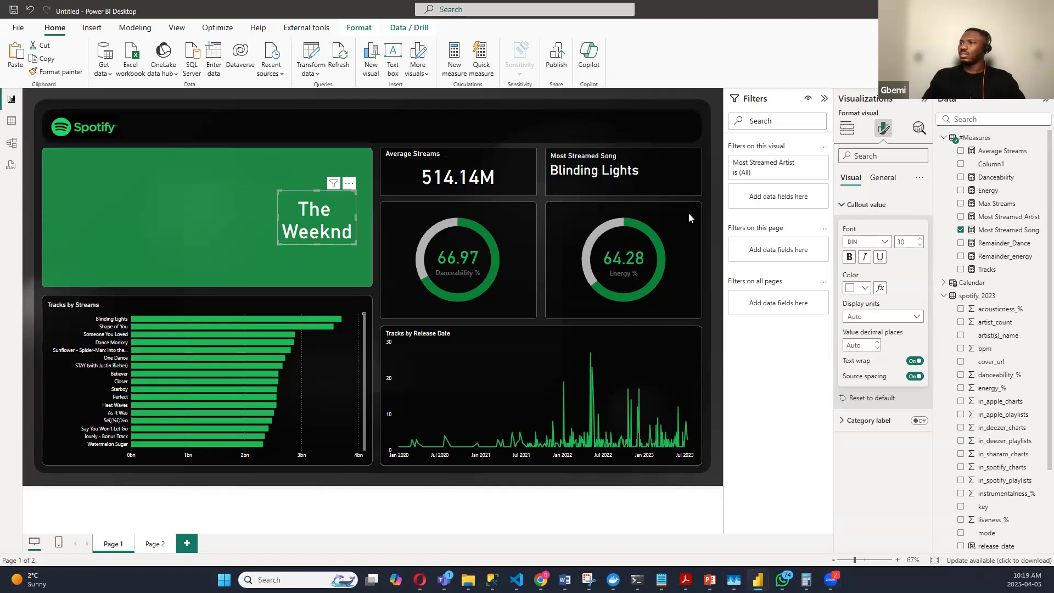
double_click(905, 243)
text(20)
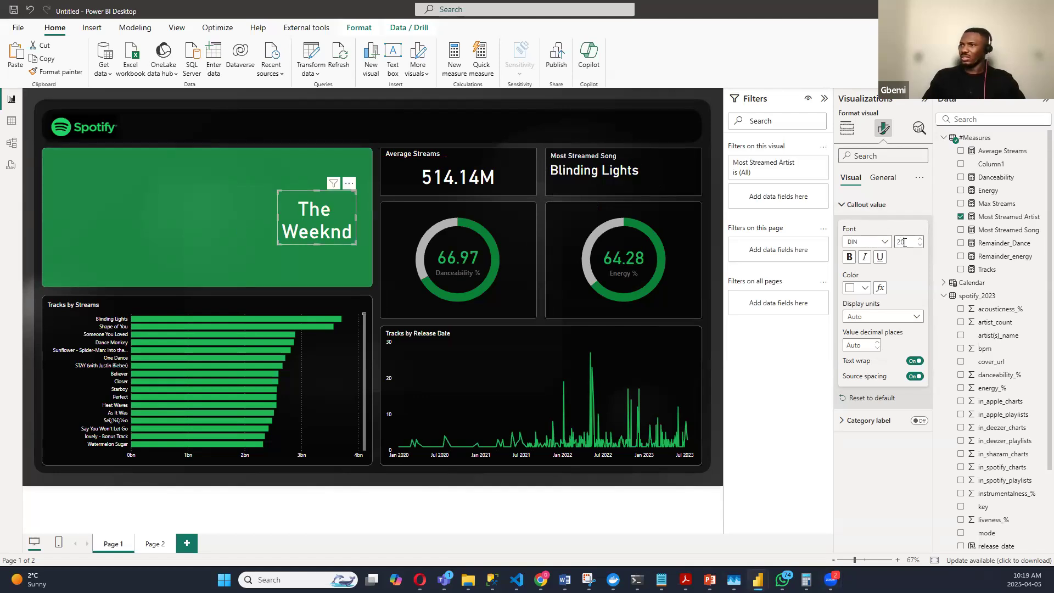
key(Return)
drag(317, 245, 568, 183)
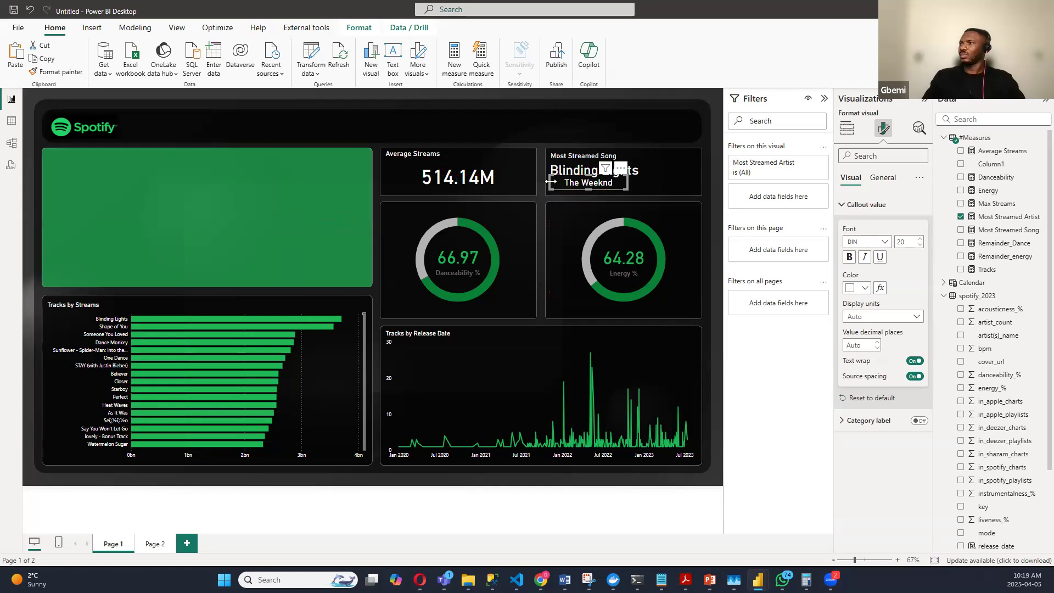
drag(604, 172, 597, 179)
click(716, 206)
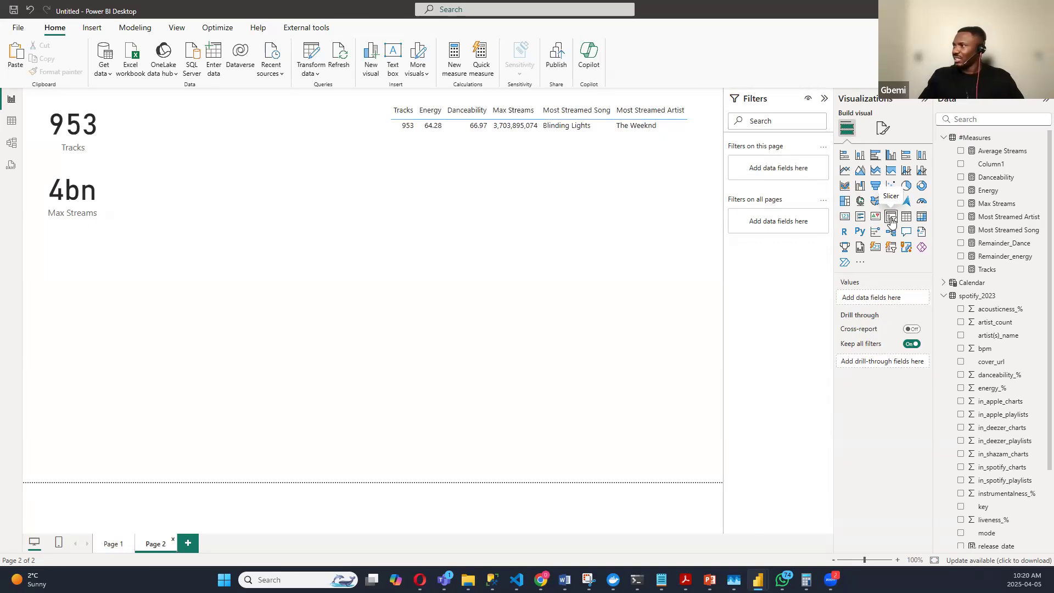
Step: Add a slicer on Page 2 with the Calendar table's Date field, shorten it and place it below the Max Streams card
click(889, 217)
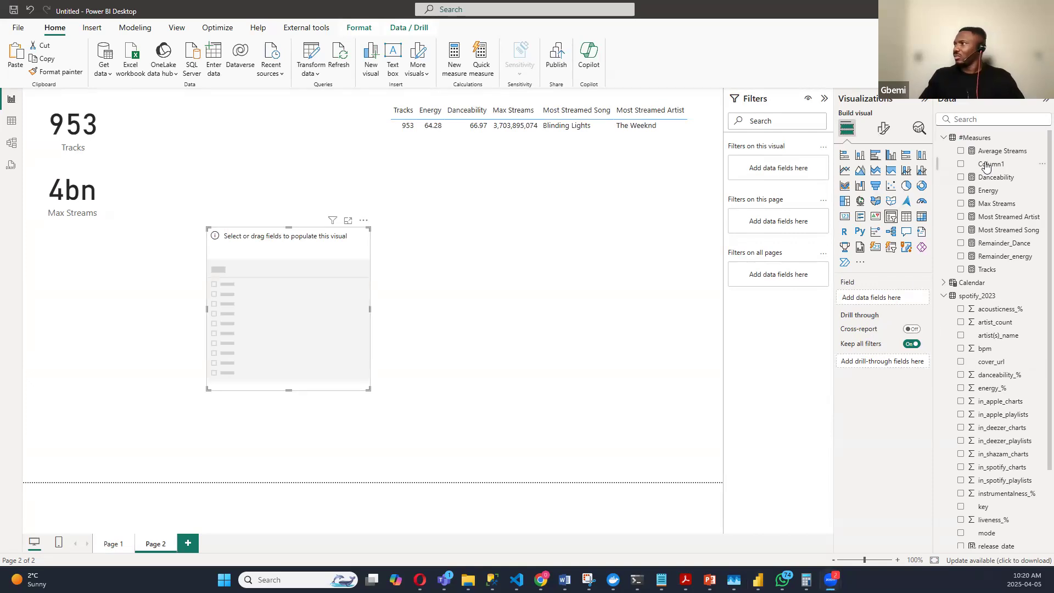
click(945, 283)
click(961, 296)
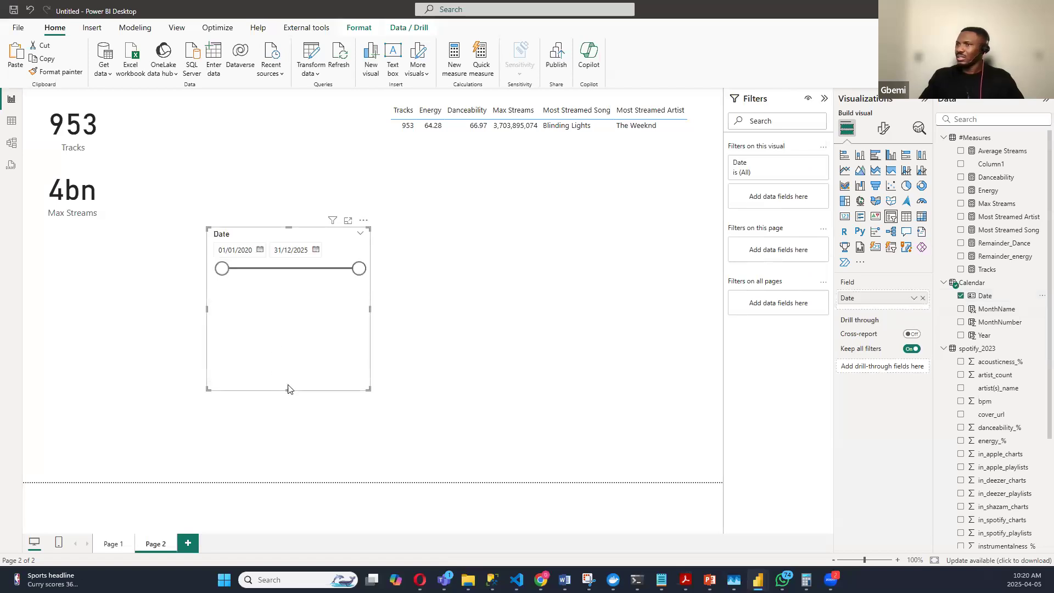
drag(288, 389, 175, 313)
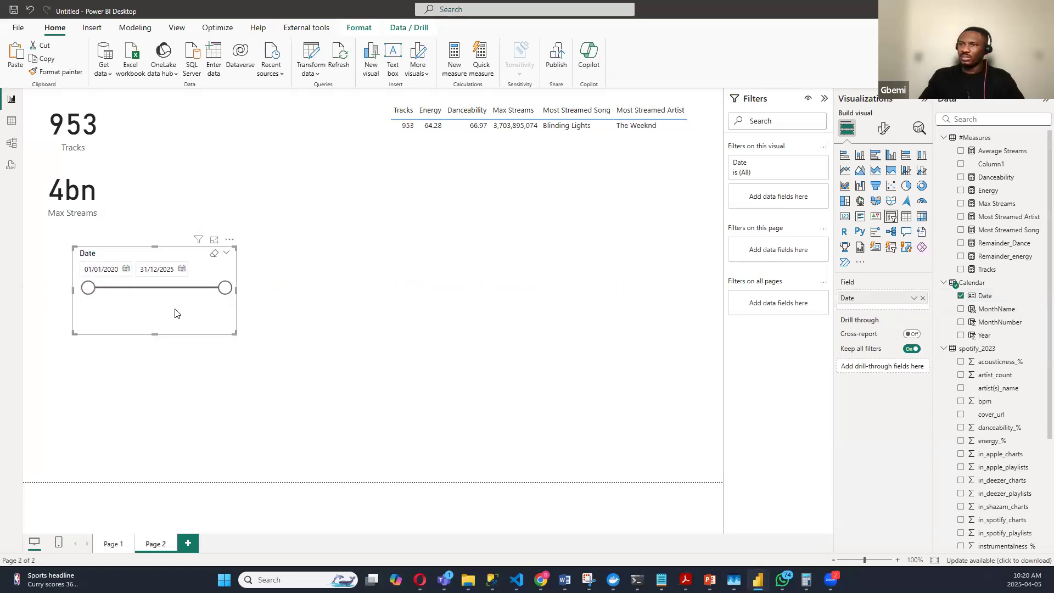
Step: Duplicate the Date slicer, place the copy beside it, and replace the copy's field with track_name from spotify_2023
key(ctrl+c)
key(ctrl+v)
drag(235, 250, 432, 250)
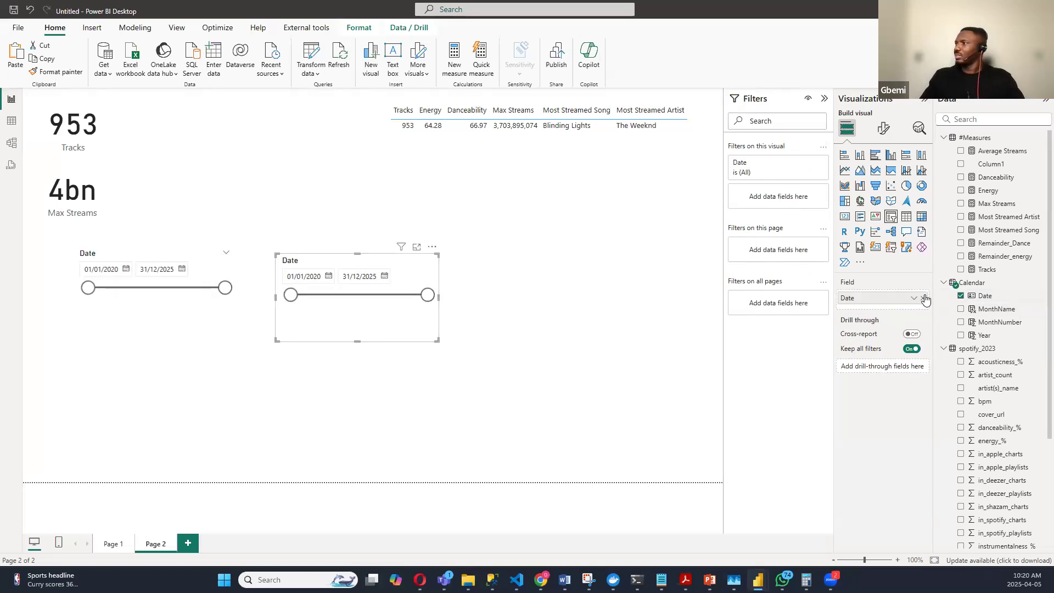
click(923, 298)
click(945, 284)
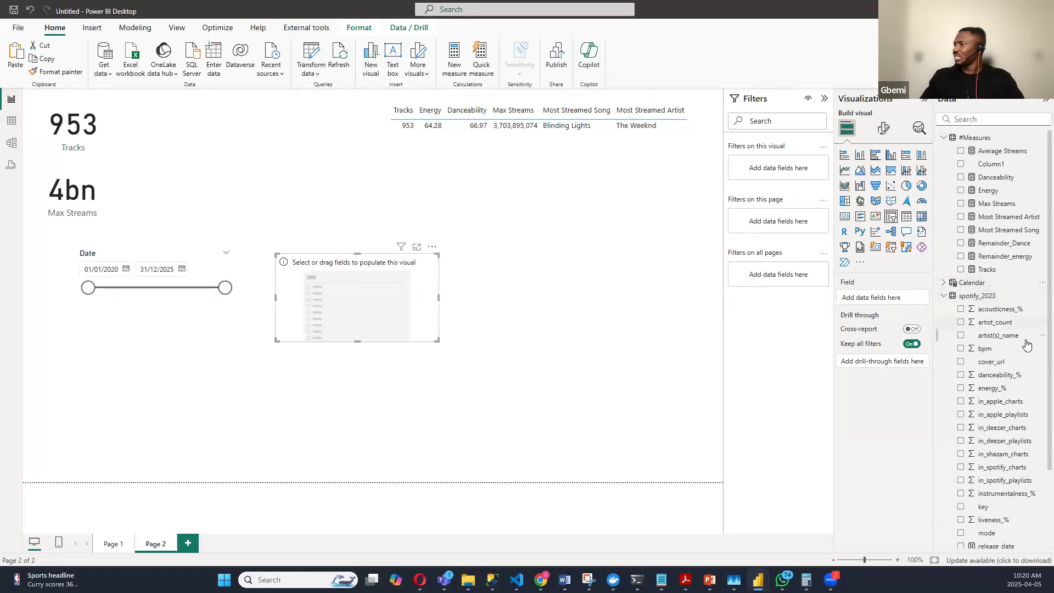
scroll(964, 459, down, 1)
scroll(964, 458, down, 1)
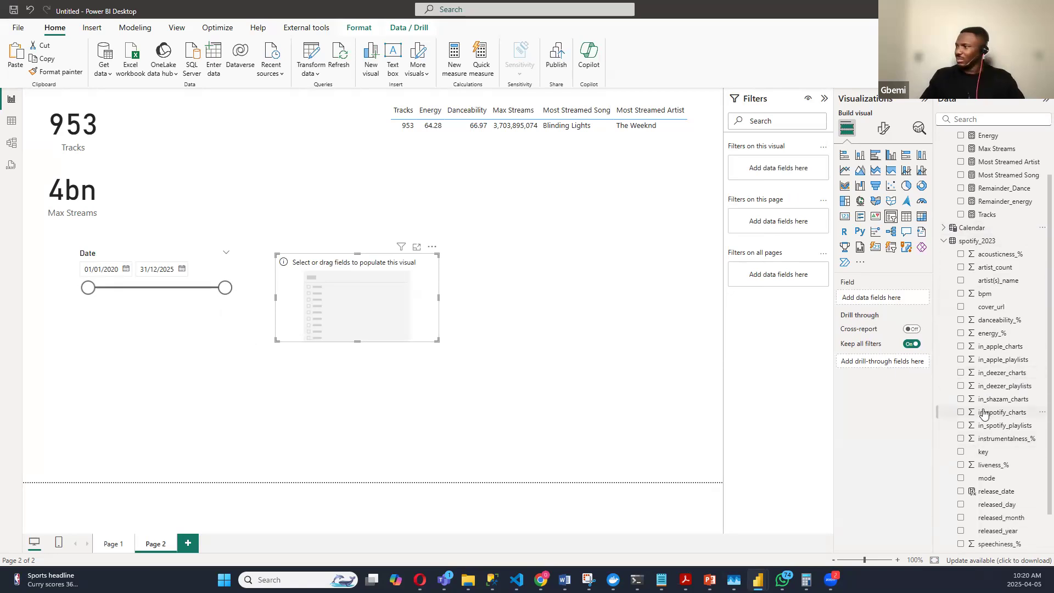
scroll(966, 494, down, 2)
drag(962, 532, 358, 334)
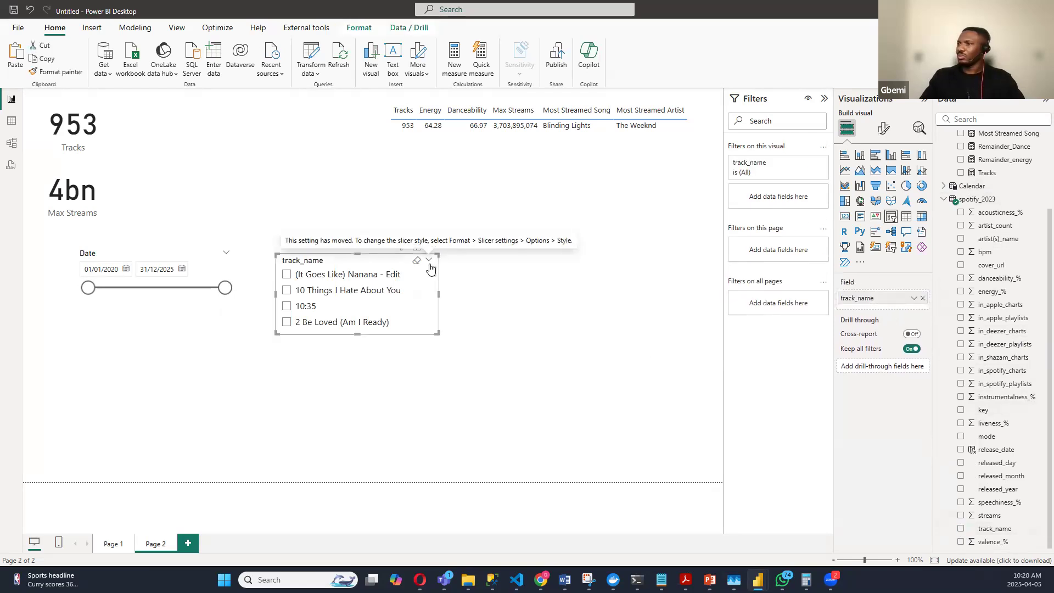
Step: Duplicate the track_name slicer beside the original and replace the copy's field with artist(s)_name
key(ctrl+c)
key(ctrl+v)
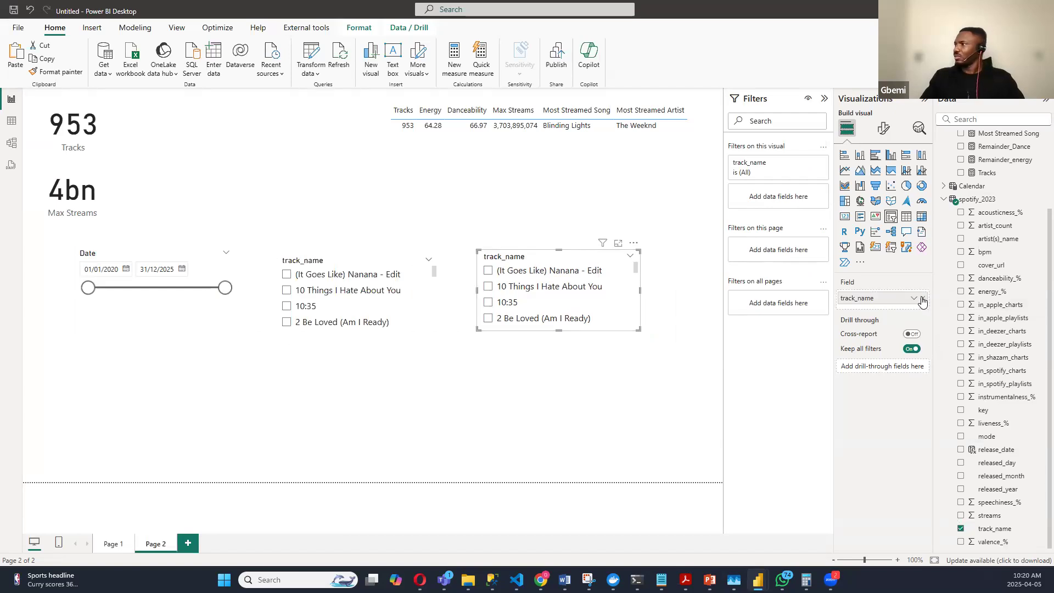
click(923, 298)
click(961, 239)
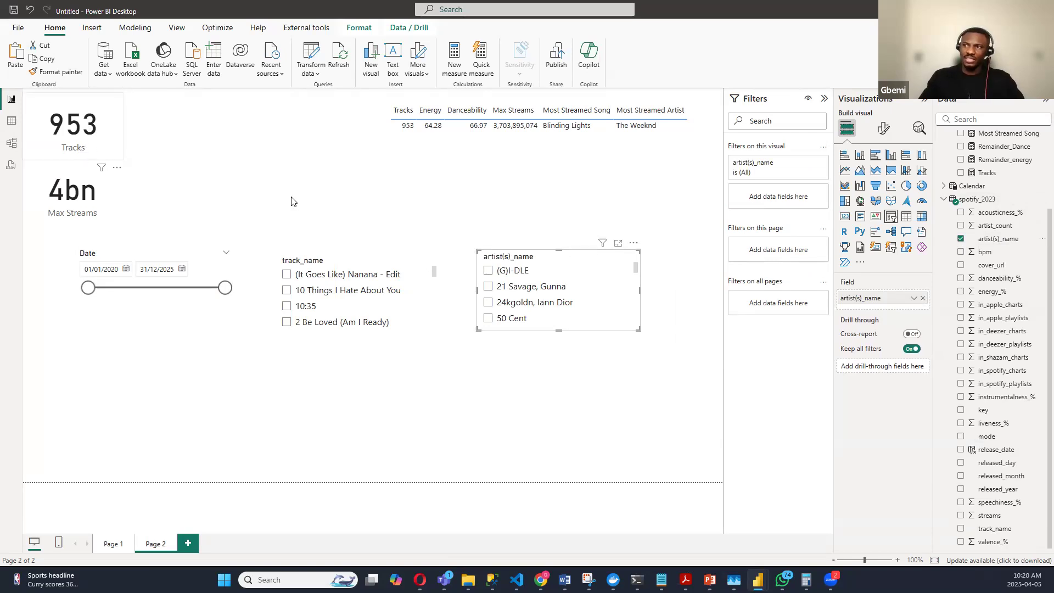
Step: Widen the track_name slicer so that longer track titles fit
drag(433, 270, 434, 296)
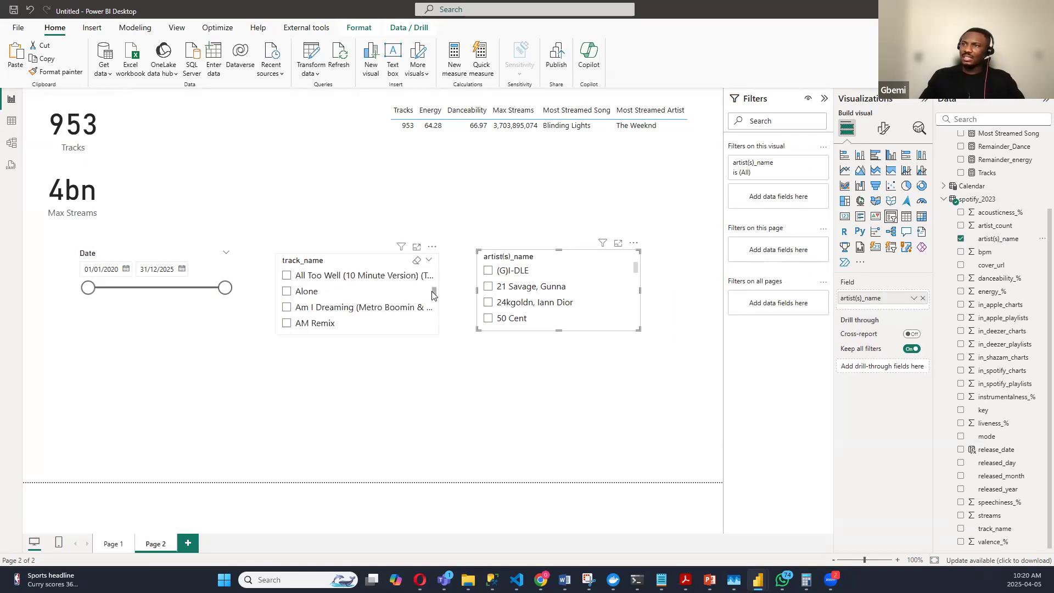
click(435, 295)
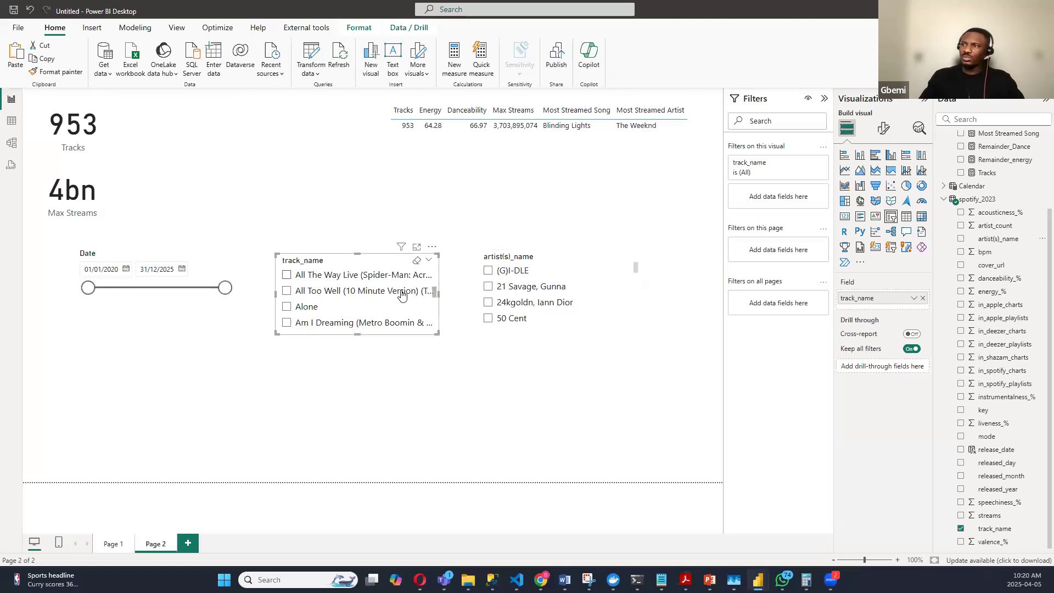
mouse_move(435, 295)
mouse_down()
mouse_move(437, 309)
mouse_move(438, 293)
mouse_move(435, 306)
mouse_move(492, 296)
mouse_move(489, 311)
mouse_move(487, 299)
mouse_up()
Step: Find City of Gods in the track_name slicer's list and select it to filter Page 2
scroll(316, 301, up, 1)
scroll(316, 300, up, 1)
scroll(311, 301, down, 2)
scroll(310, 301, down, 5)
scroll(311, 303, down, 8)
scroll(311, 304, down, 3)
scroll(417, 306, up, 1)
scroll(417, 307, down, 1)
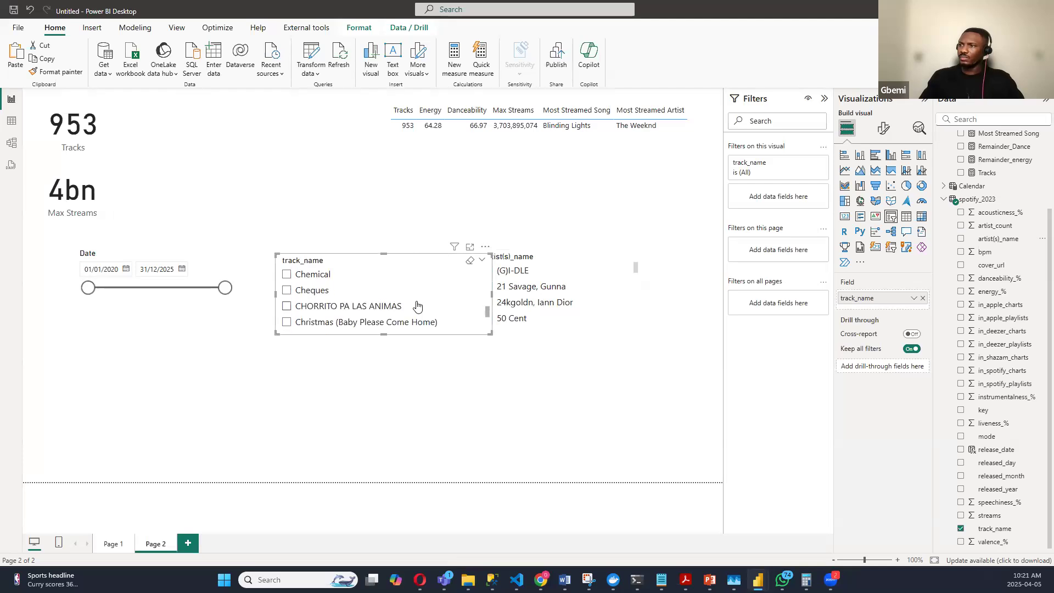
scroll(369, 296, down, 3)
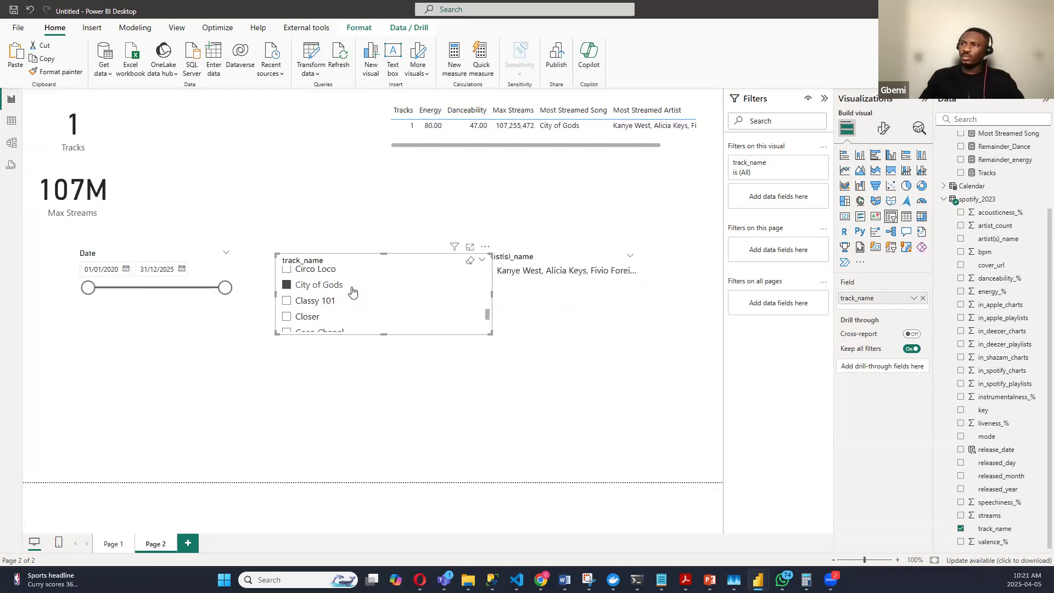
Step: Clear and reapply the City of Gods selection, and move the summary table left to make room for its artist column
click(292, 290)
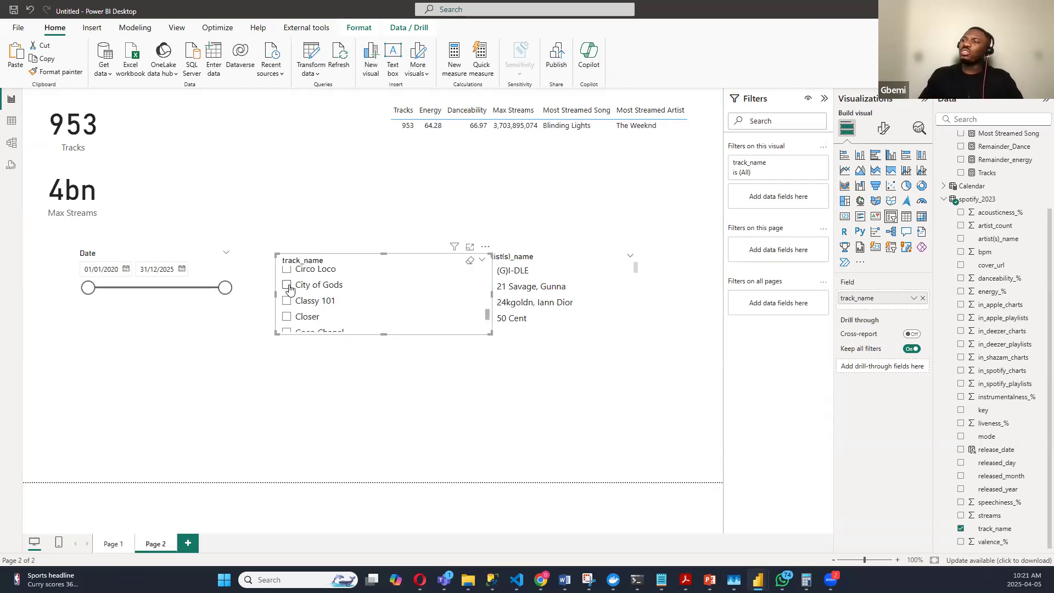
click(287, 285)
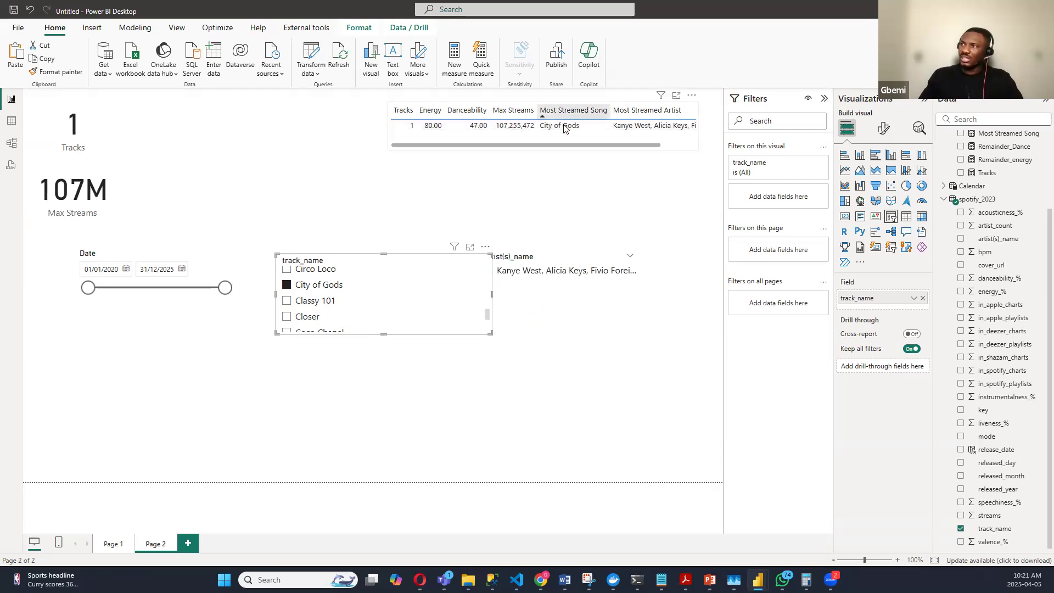
click(393, 134)
drag(388, 132, 321, 131)
Step: Switch the track_name slicer from City of Gods to Closer, and clear the selection so no track is filtered
click(286, 285)
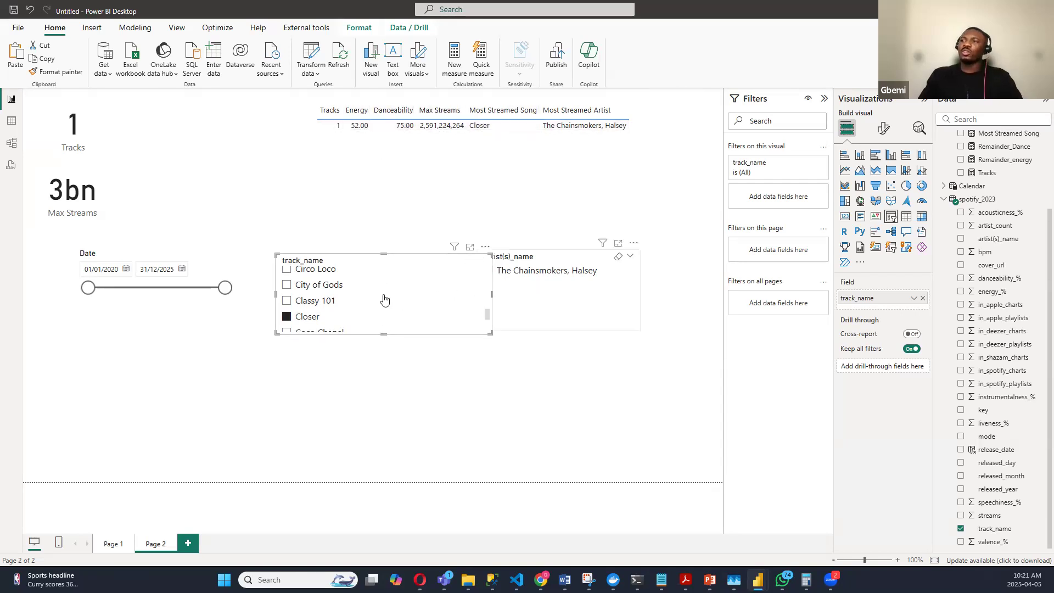
click(287, 317)
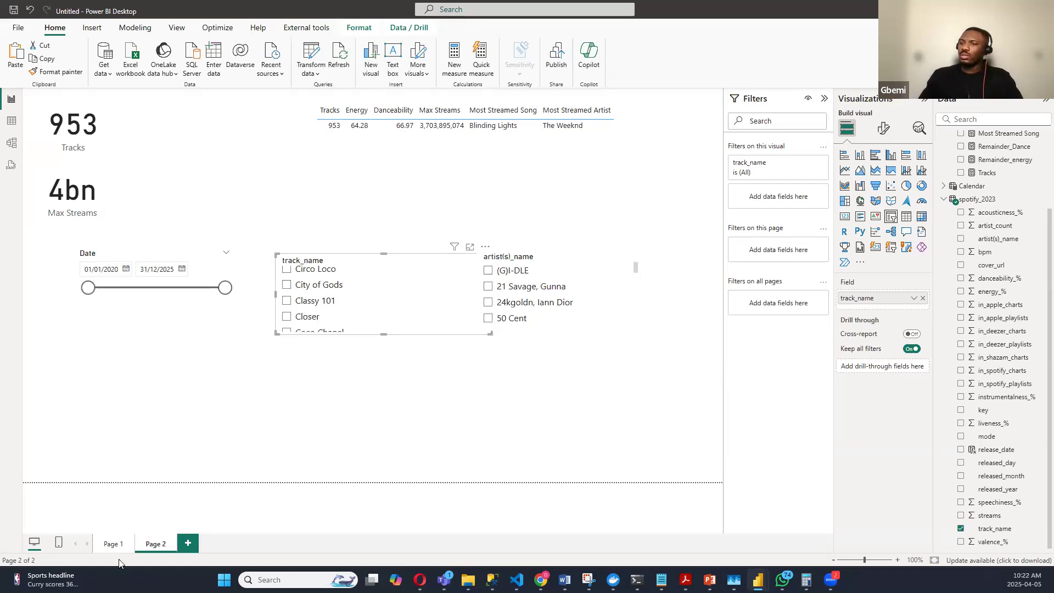
Step: Move the artist(s)_name slicer further right so it no longer overlaps the track_name slicer
click(177, 304)
click(393, 265)
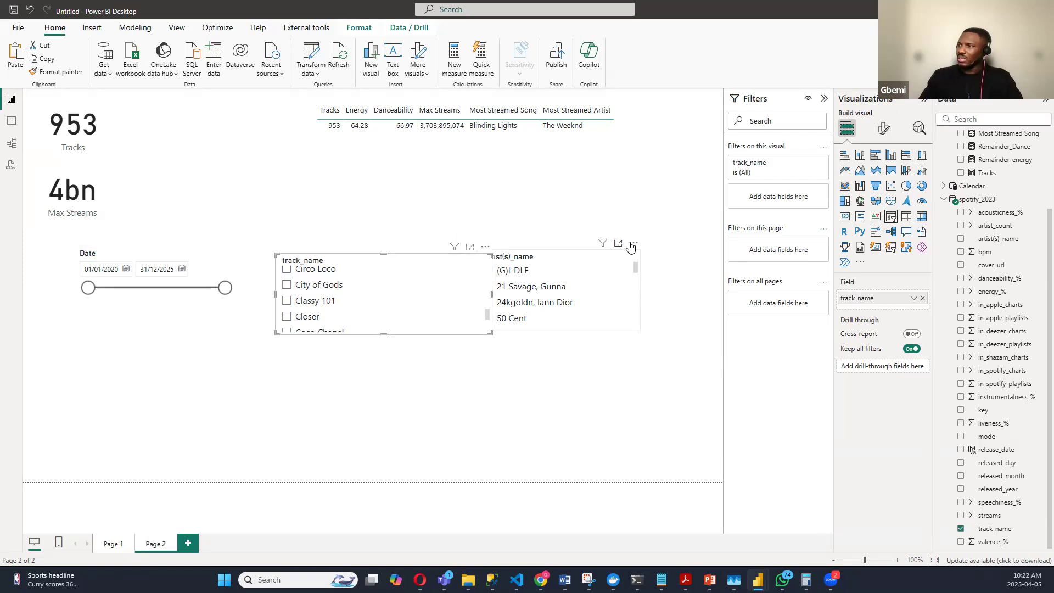
drag(628, 242, 671, 247)
Step: Change the track_name and artist(s)_name slicers to the Dropdown style and reduce their heights to fit
click(387, 263)
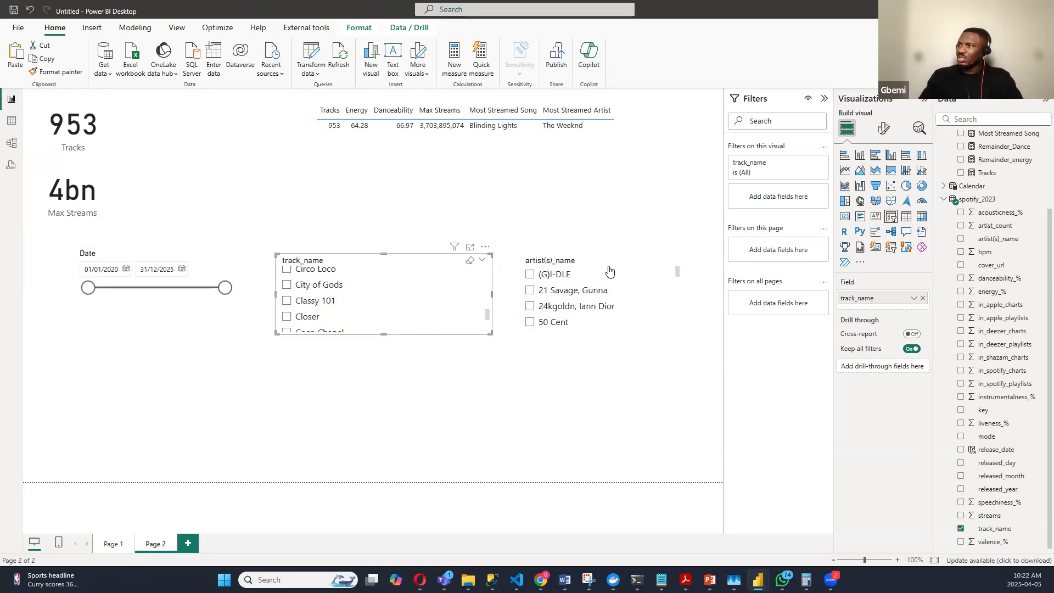
ctrl+click(634, 261)
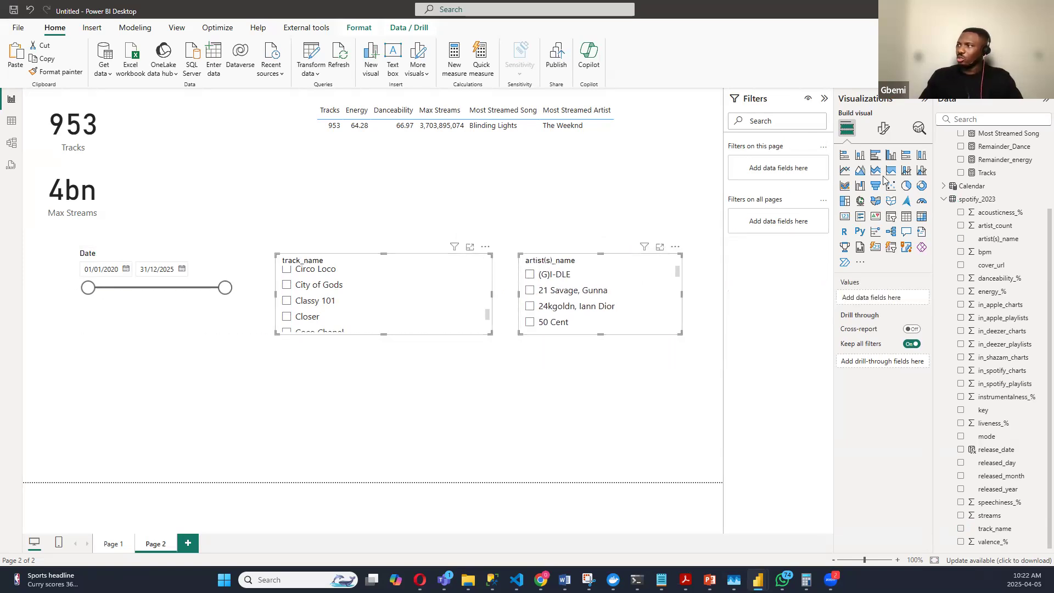
click(885, 130)
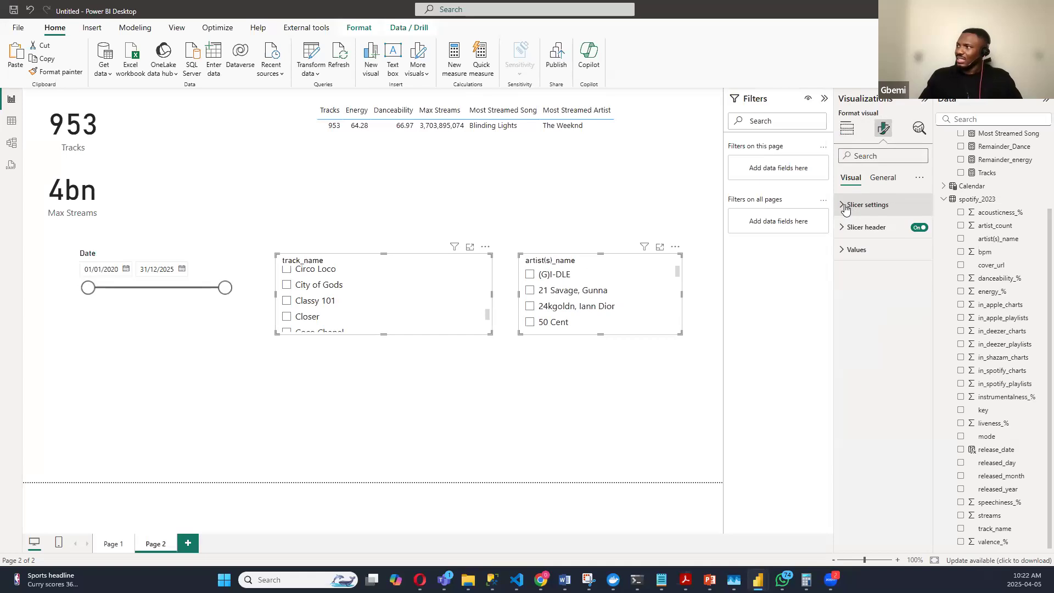
click(843, 206)
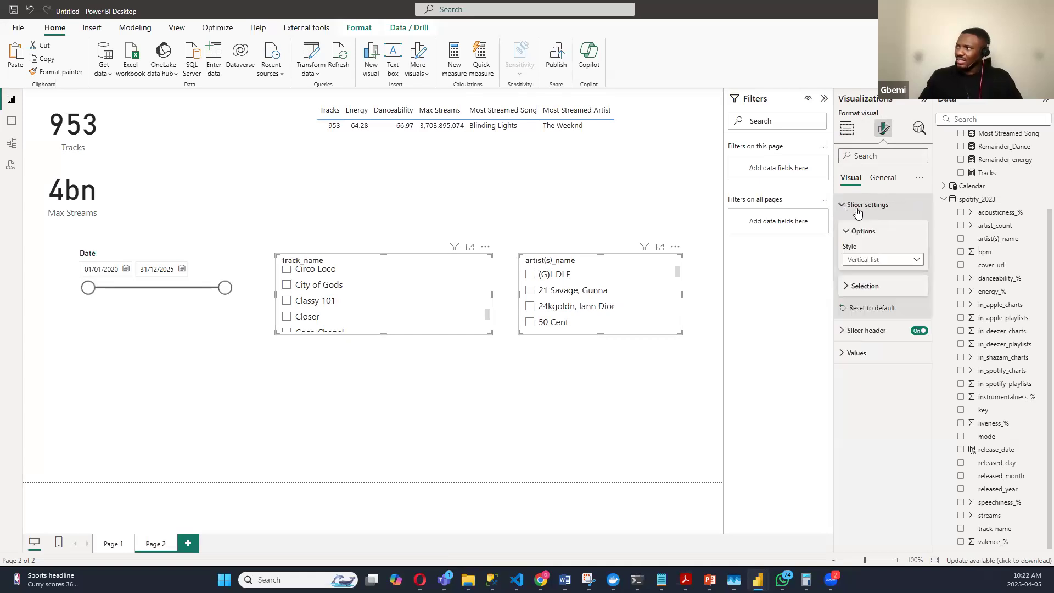
click(917, 262)
click(876, 302)
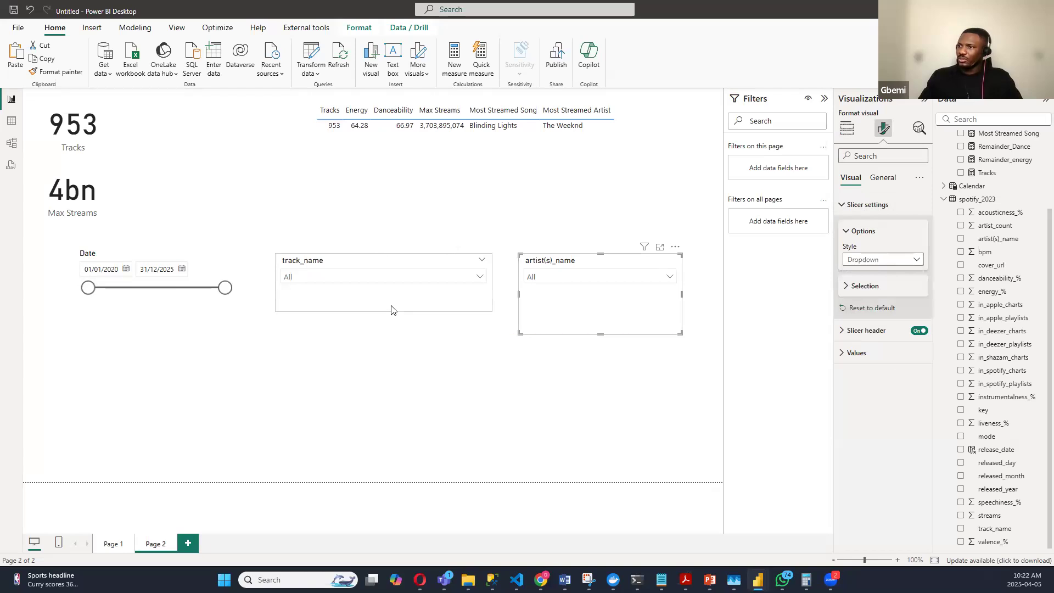
click(600, 333)
drag(600, 333, 600, 300)
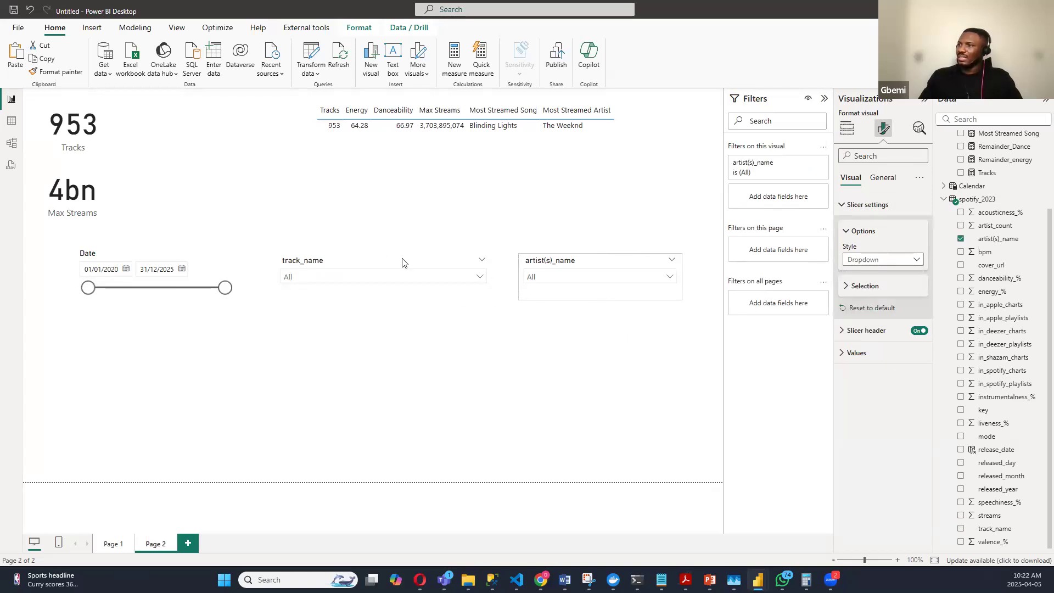
Step: Rename the track_name slicer's field to Track for this visual
click(332, 264)
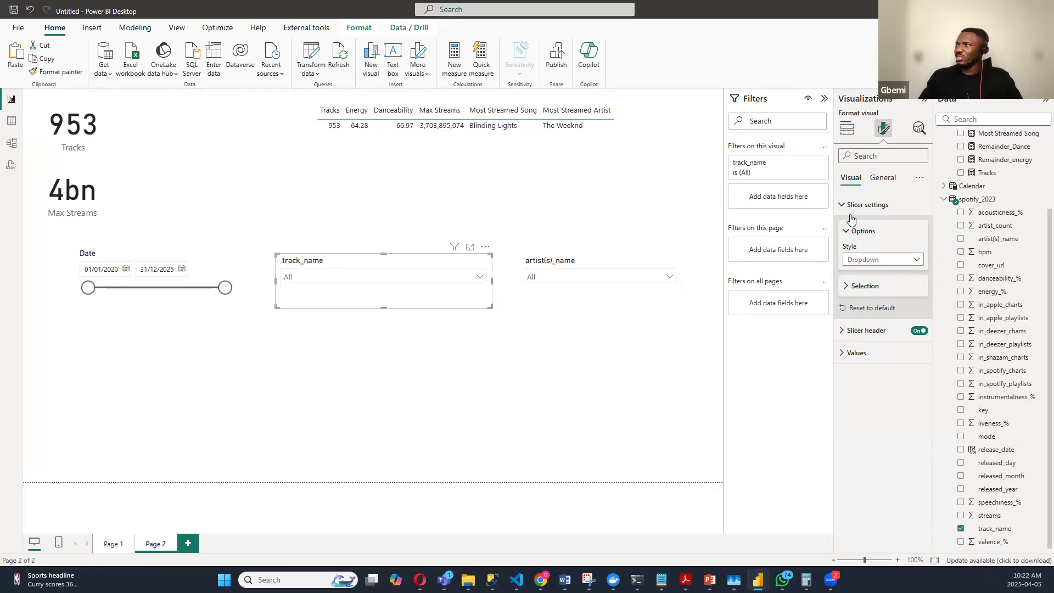
click(884, 179)
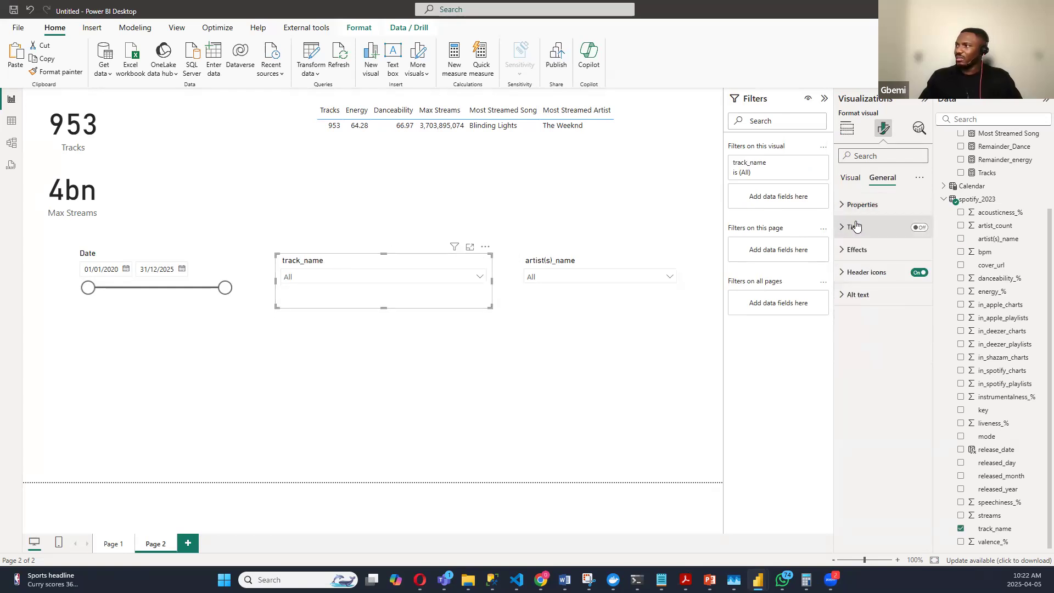
click(848, 136)
double_click(865, 298)
click(508, 322)
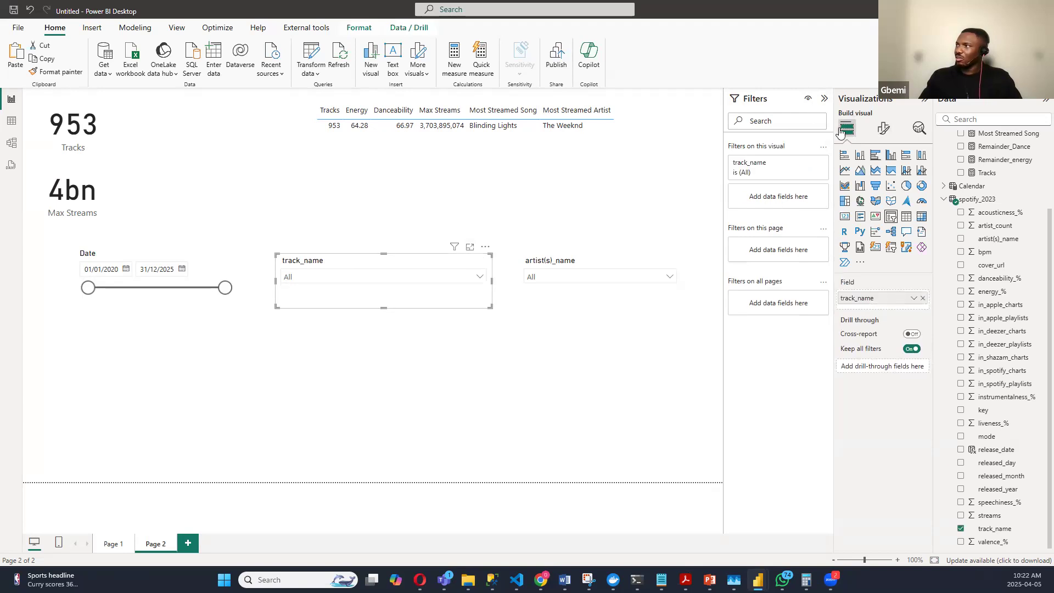
double_click(873, 299)
text(Track)
key(Return)
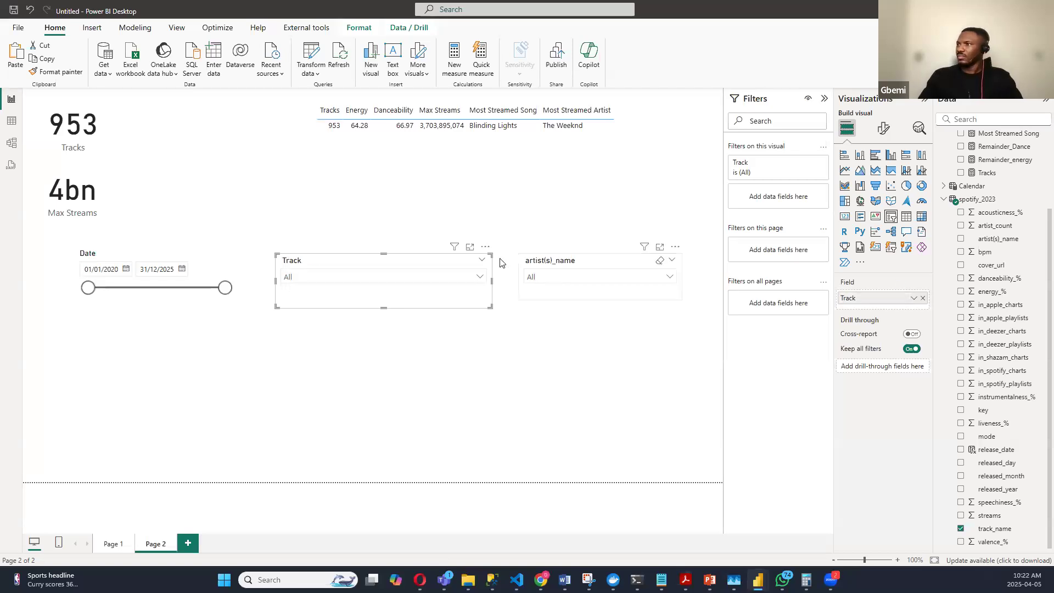
Step: Rename the artist(s)_name slicer's field to Artist for this visual
click(554, 264)
double_click(852, 297)
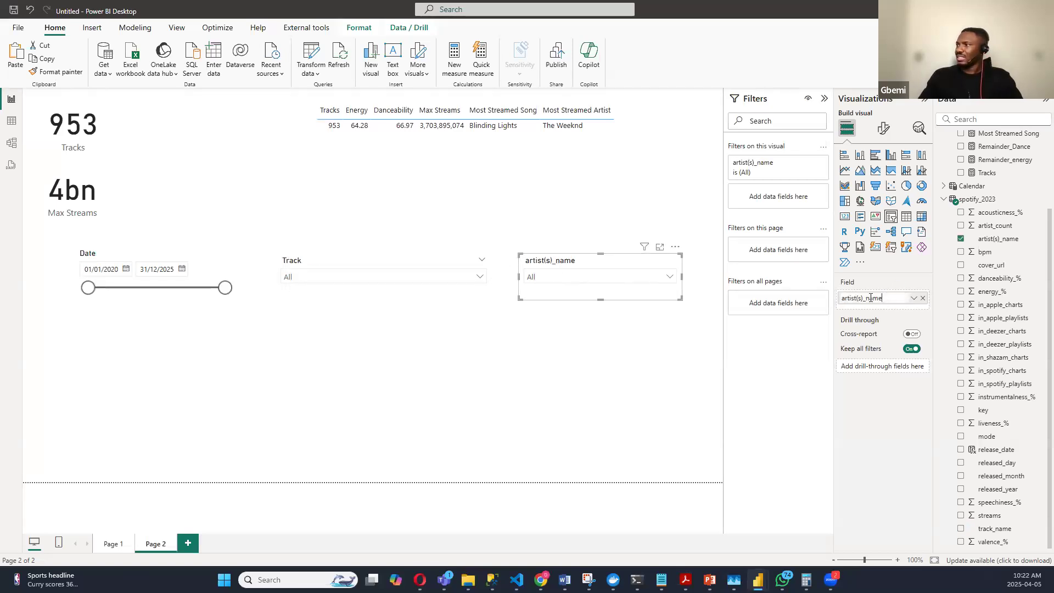
text(Artist)
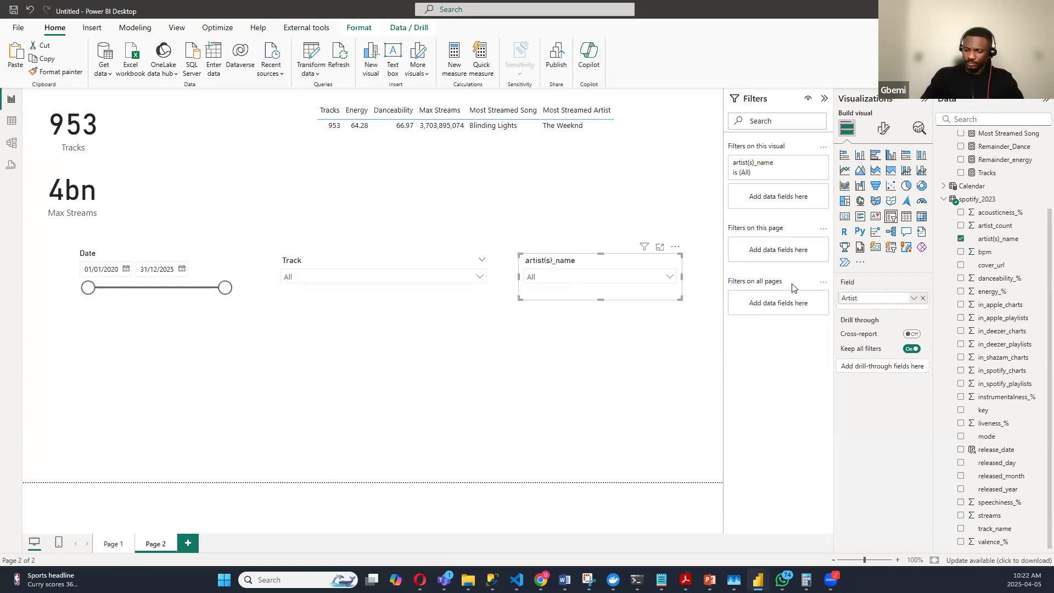
key(Return)
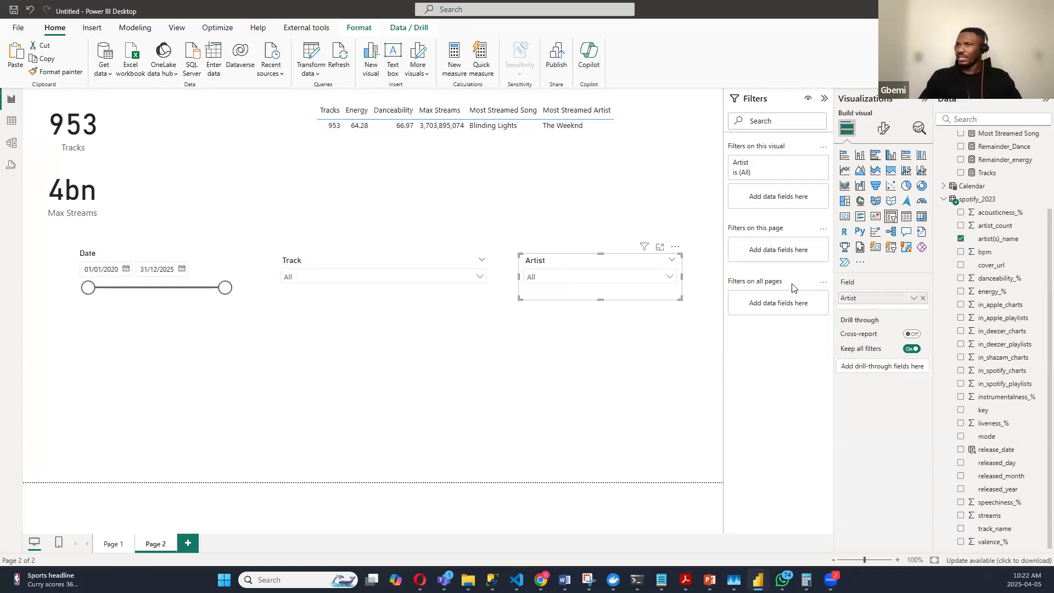
Step: Turn off the Date slicer's slider so only the date boxes remain, and shorten the slicer to fit
click(162, 318)
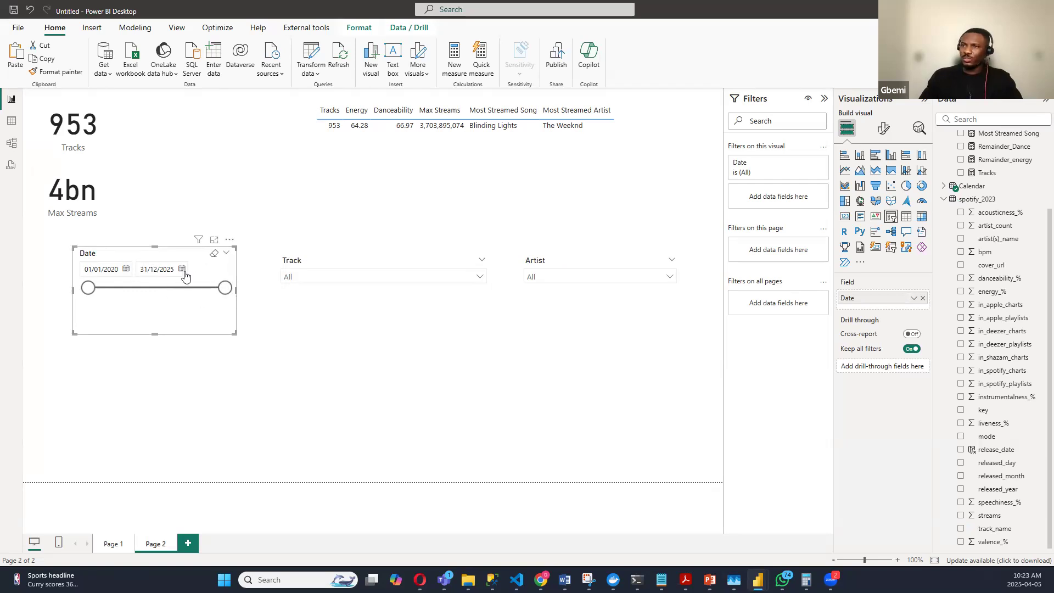
click(126, 270)
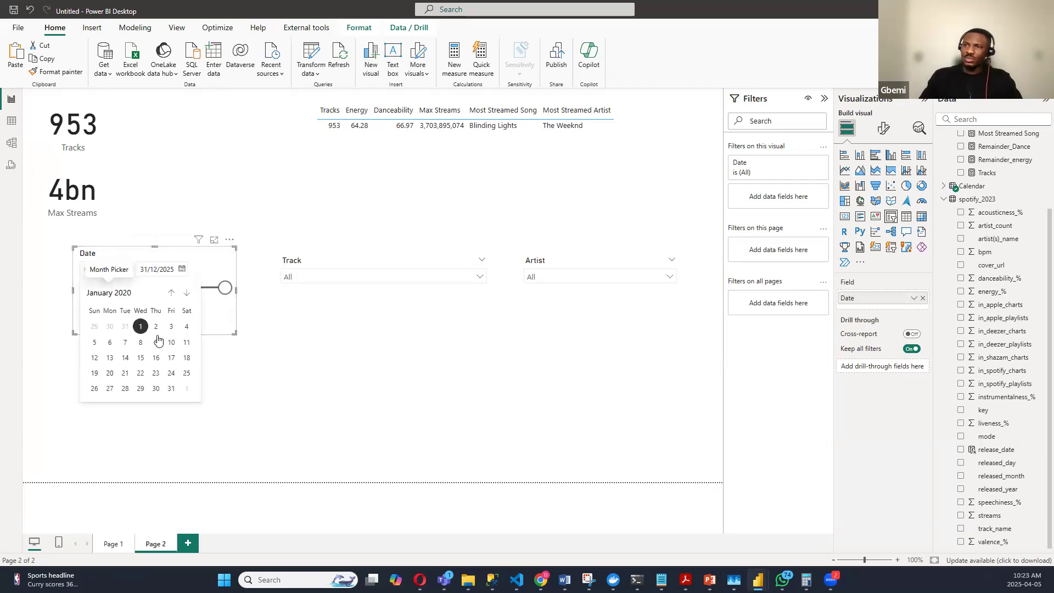
click(214, 321)
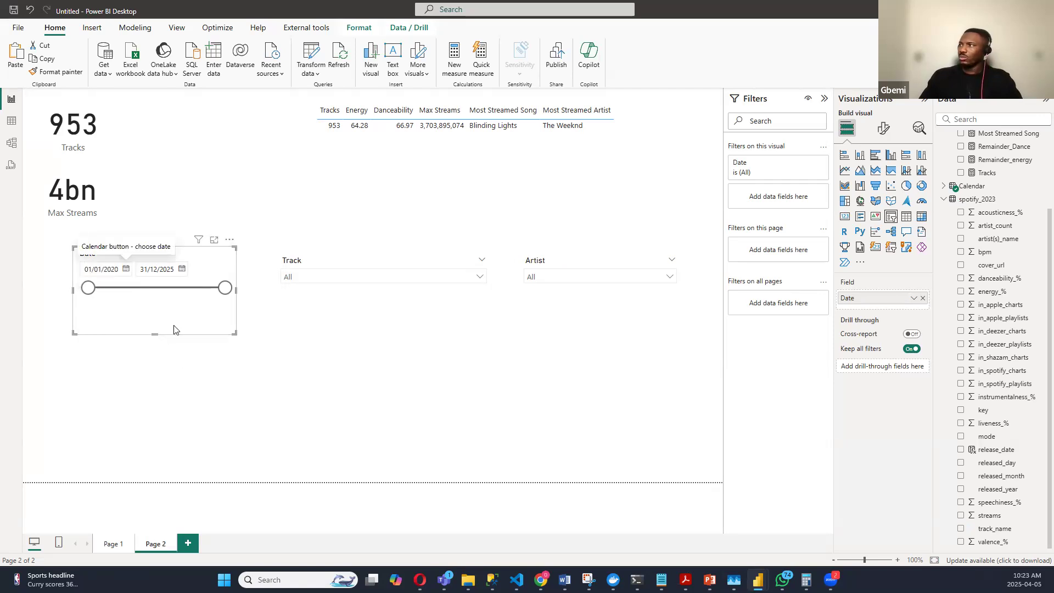
click(884, 131)
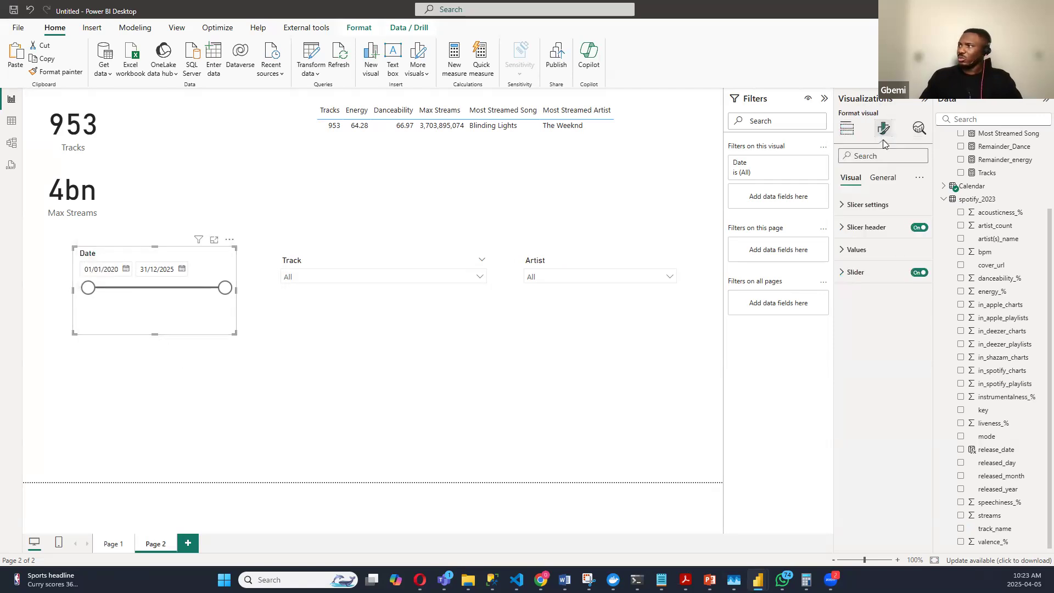
click(920, 272)
drag(155, 333, 164, 292)
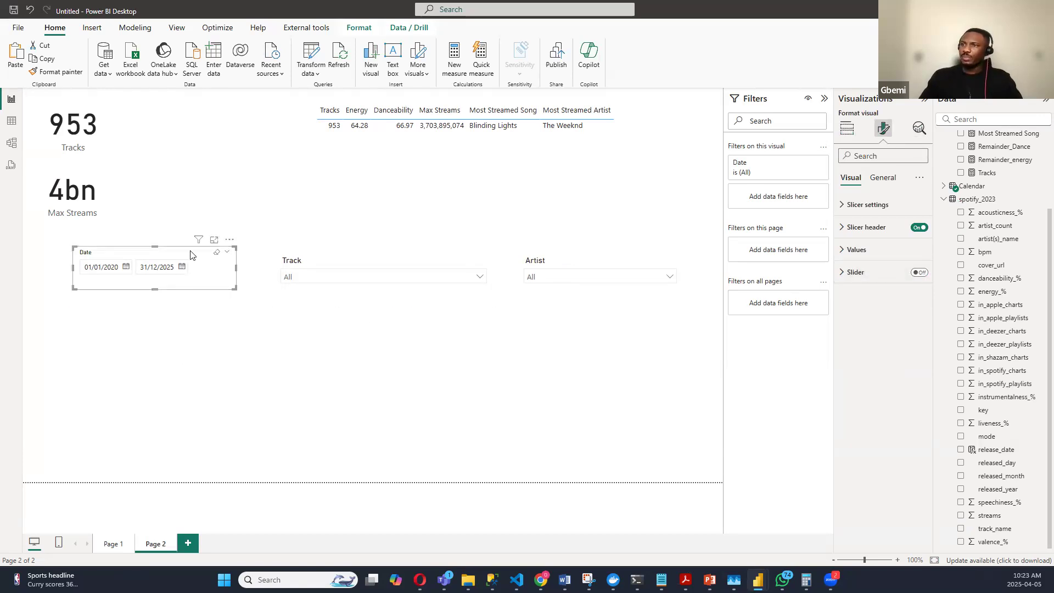
Step: Cut the Date, Track and Artist slicers from Page 2 and paste them onto the Page 1 dashboard
ctrl+click(341, 259)
ctrl+click(576, 264)
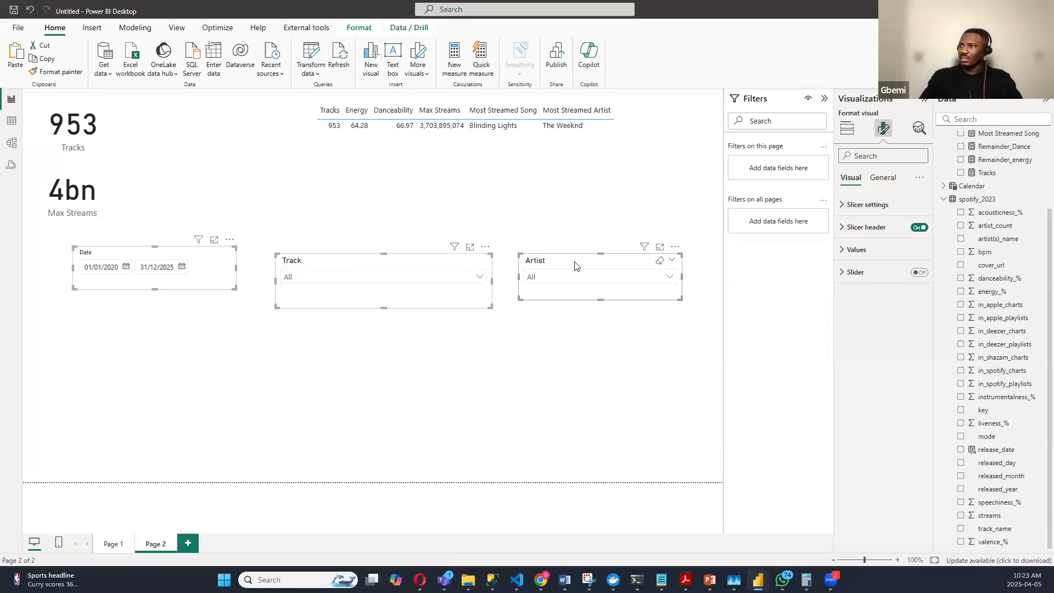
key(ctrl+x)
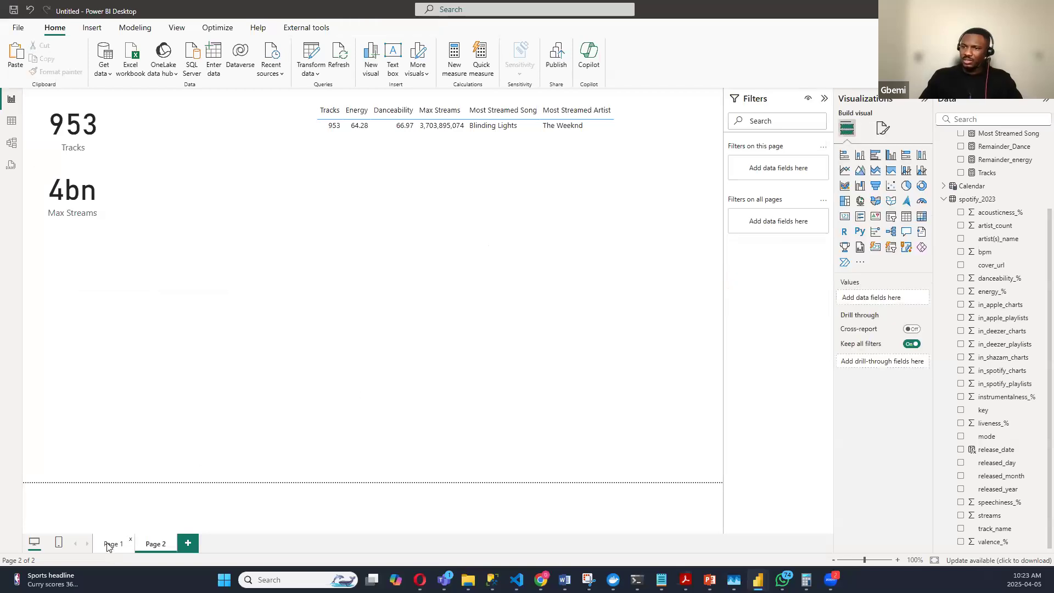
click(113, 543)
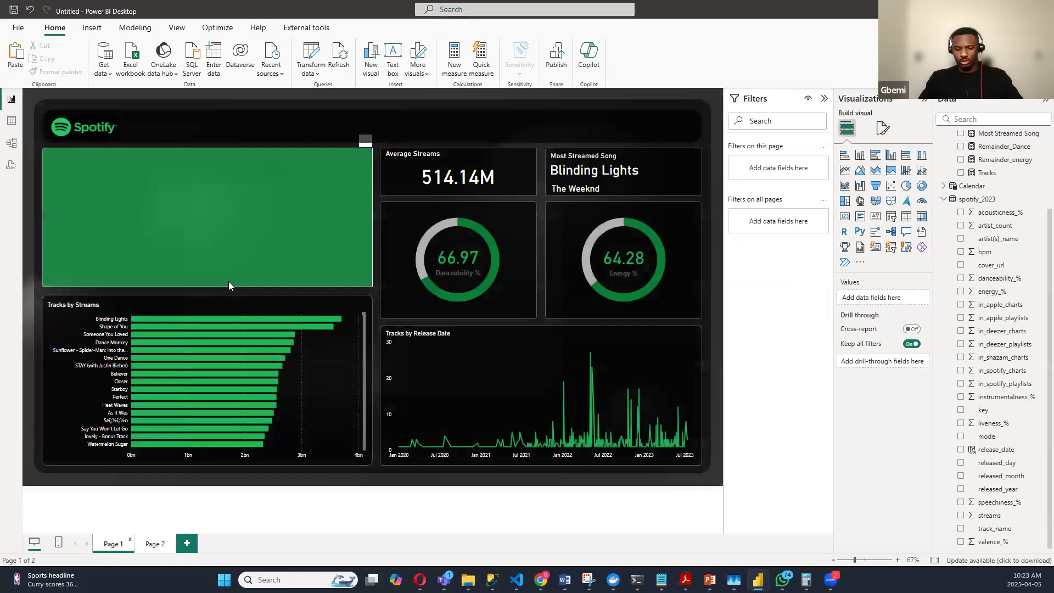
key(ctrl+v)
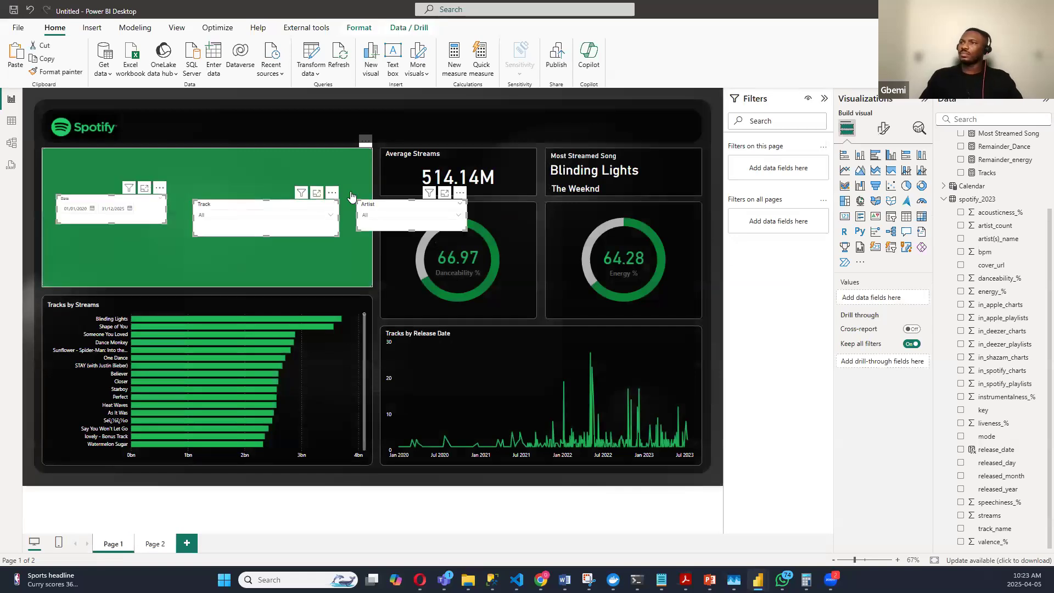
Step: Turn off the background of the three pasted slicers so the dashboard shows through
click(882, 131)
click(879, 178)
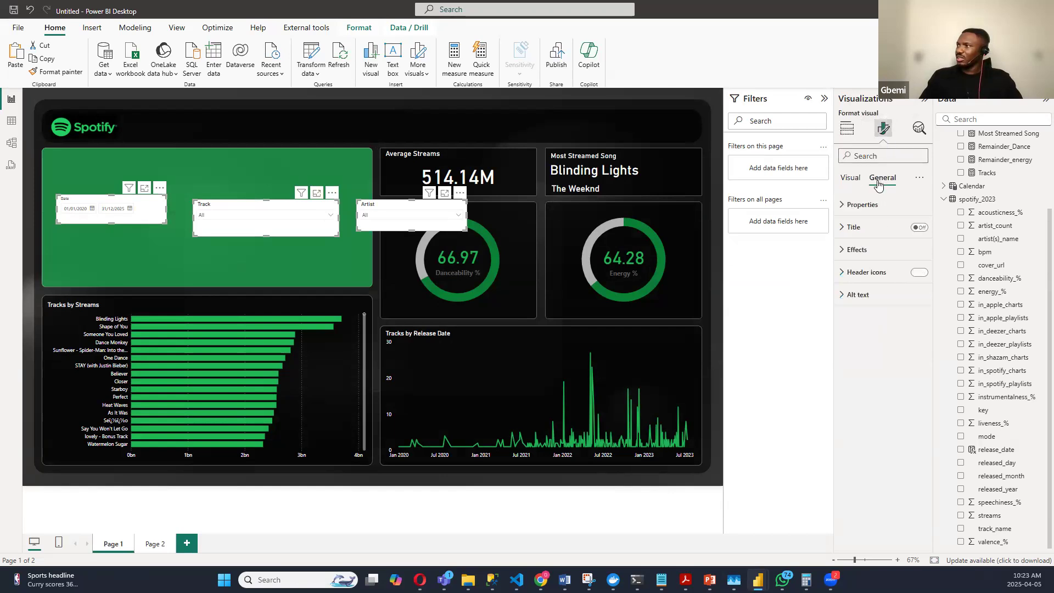
click(856, 249)
click(916, 277)
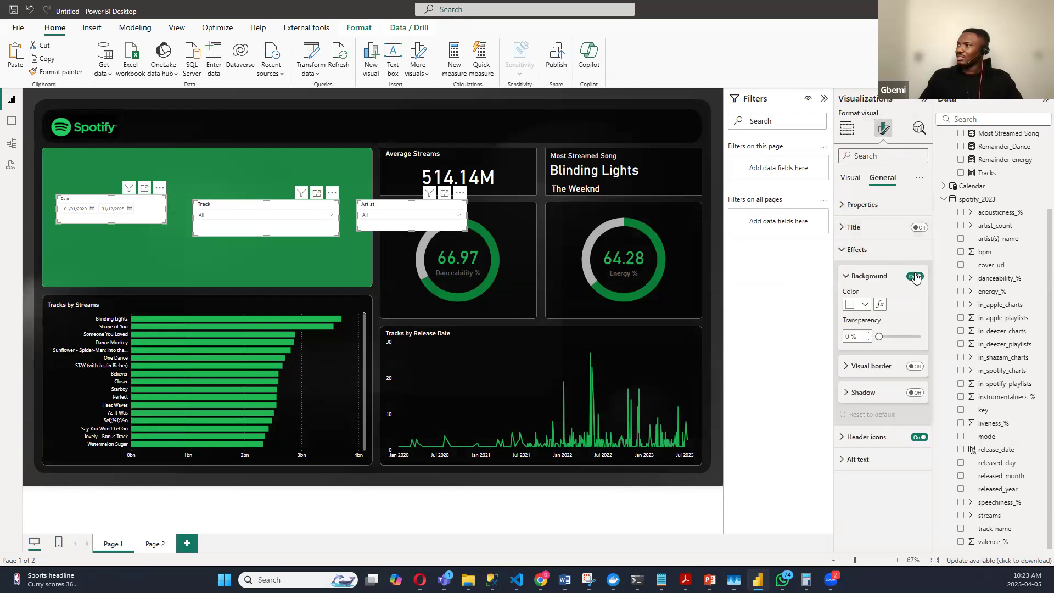
click(915, 277)
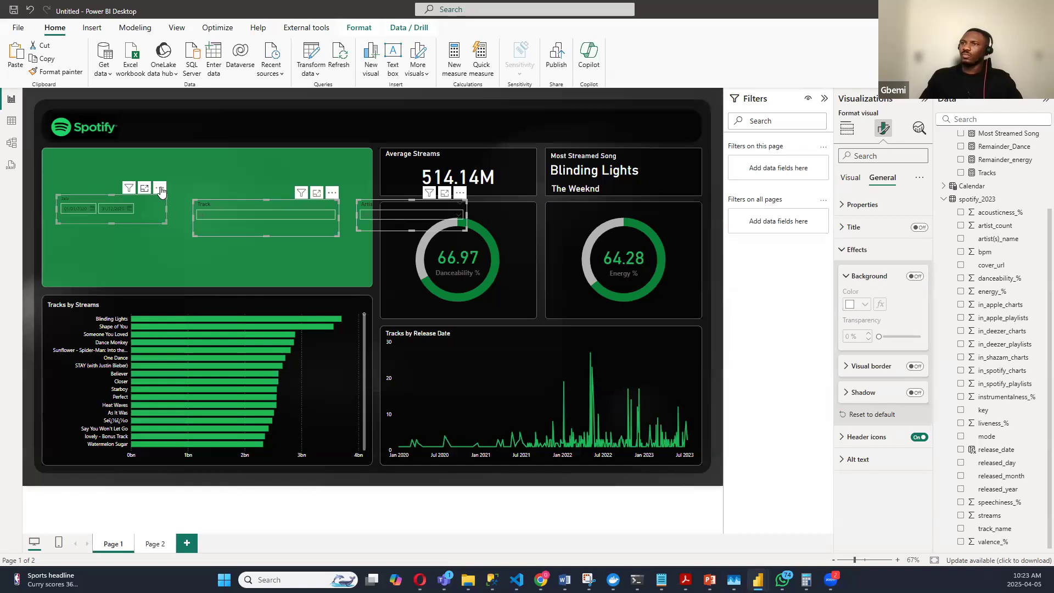
Step: Set the font color of the slicers' values to white
click(851, 178)
click(858, 250)
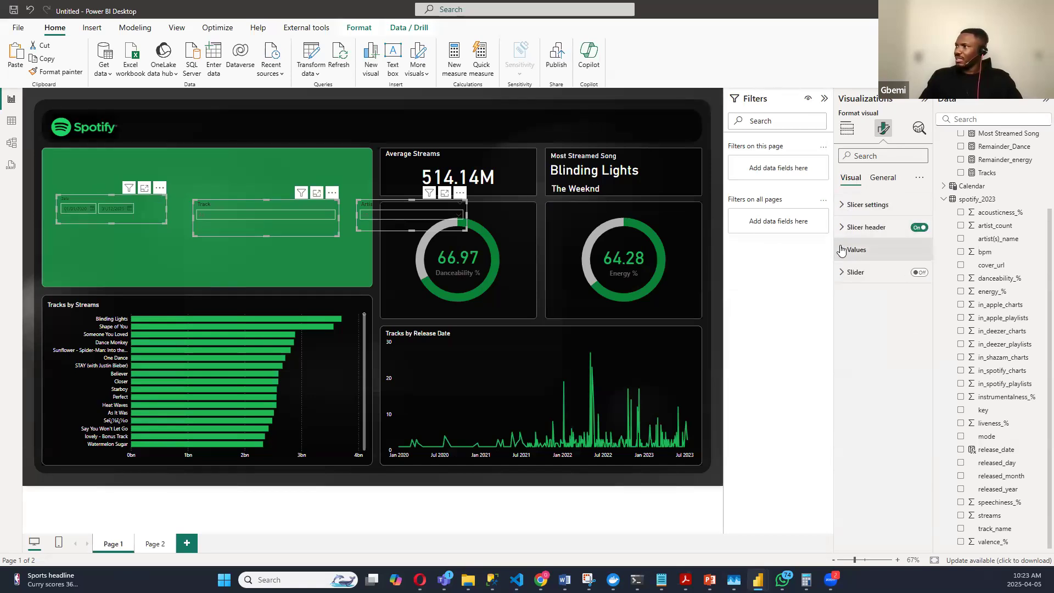
click(867, 277)
click(865, 351)
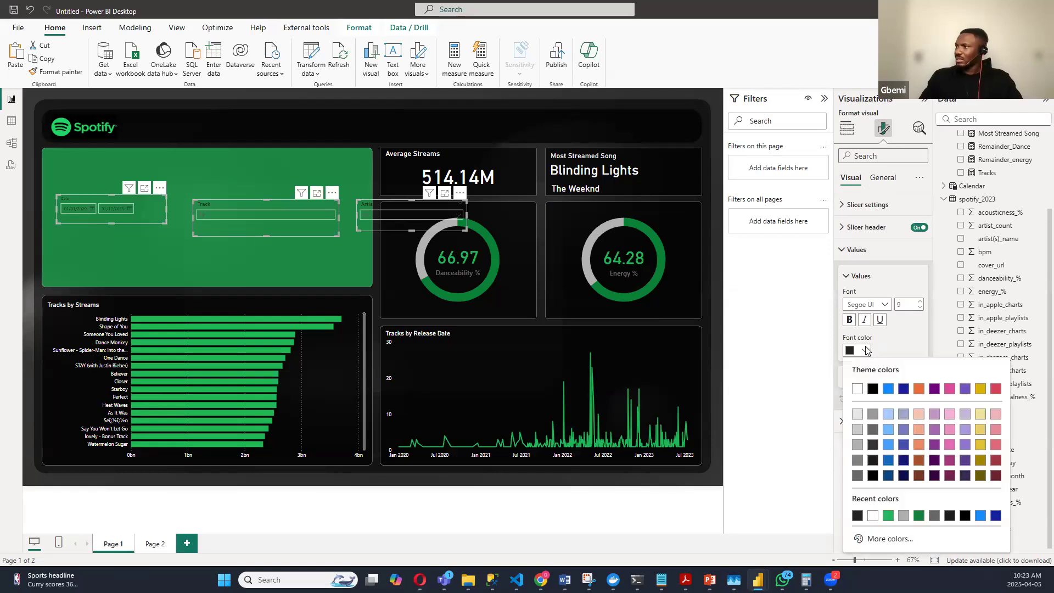
click(858, 390)
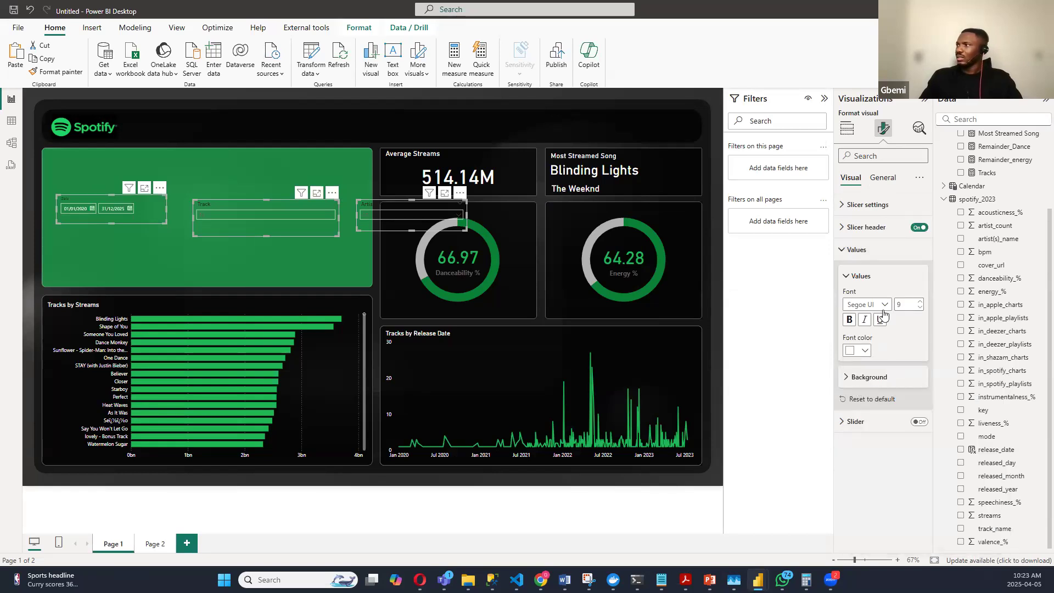
Step: Set the header text of the Date, Track and Artist slicers to white at font size 12
click(843, 250)
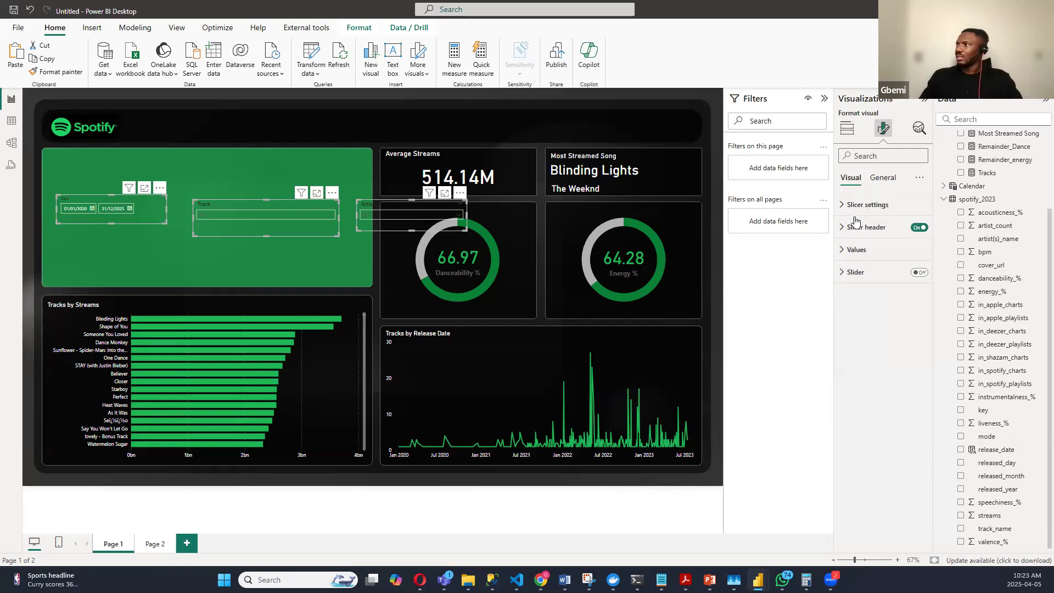
click(841, 229)
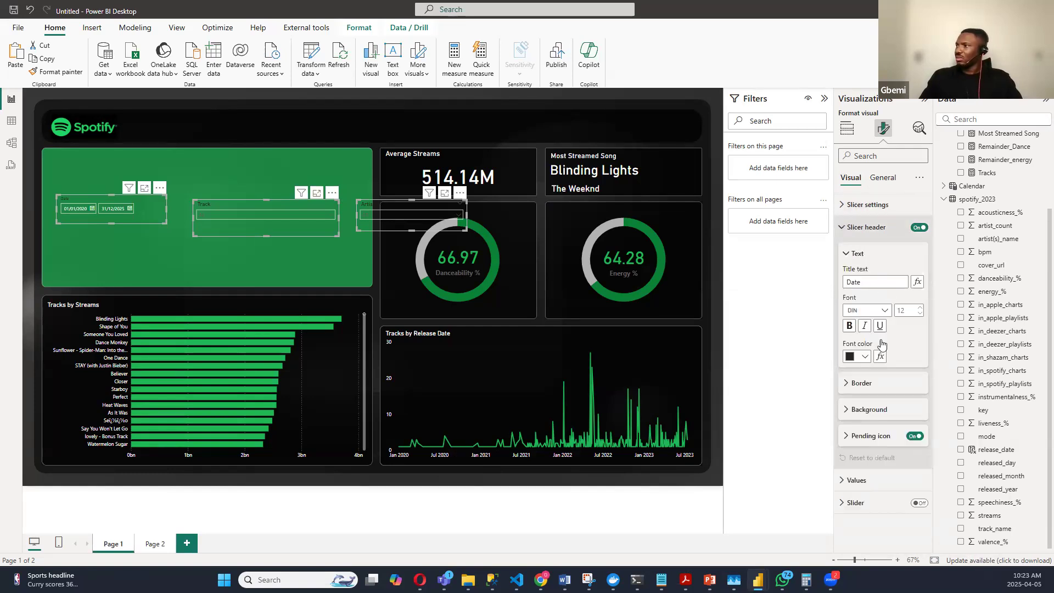
click(865, 358)
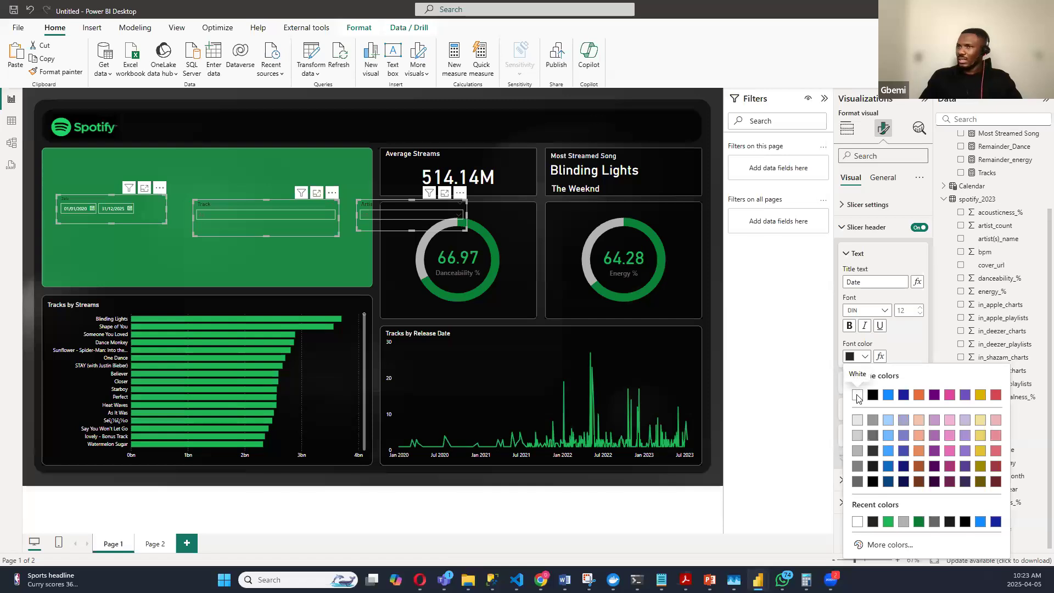
click(857, 392)
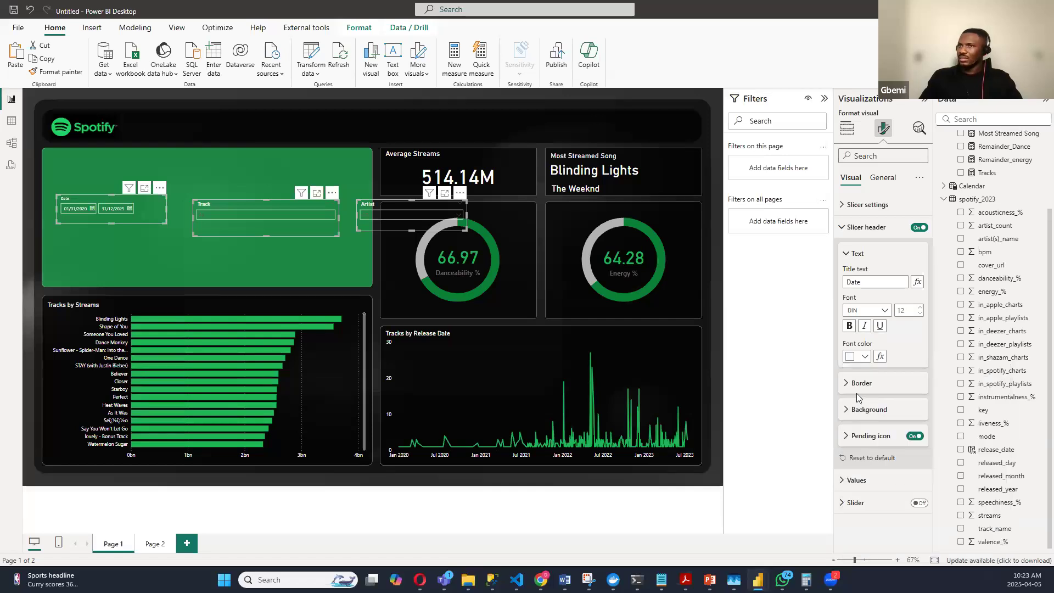
click(843, 229)
click(844, 229)
text(12)
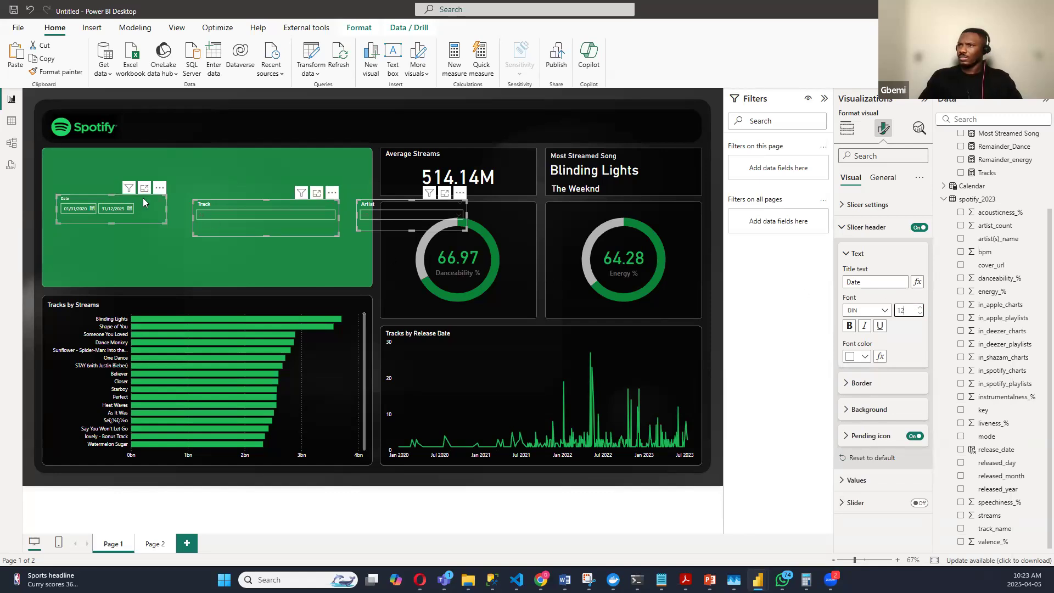
click(843, 227)
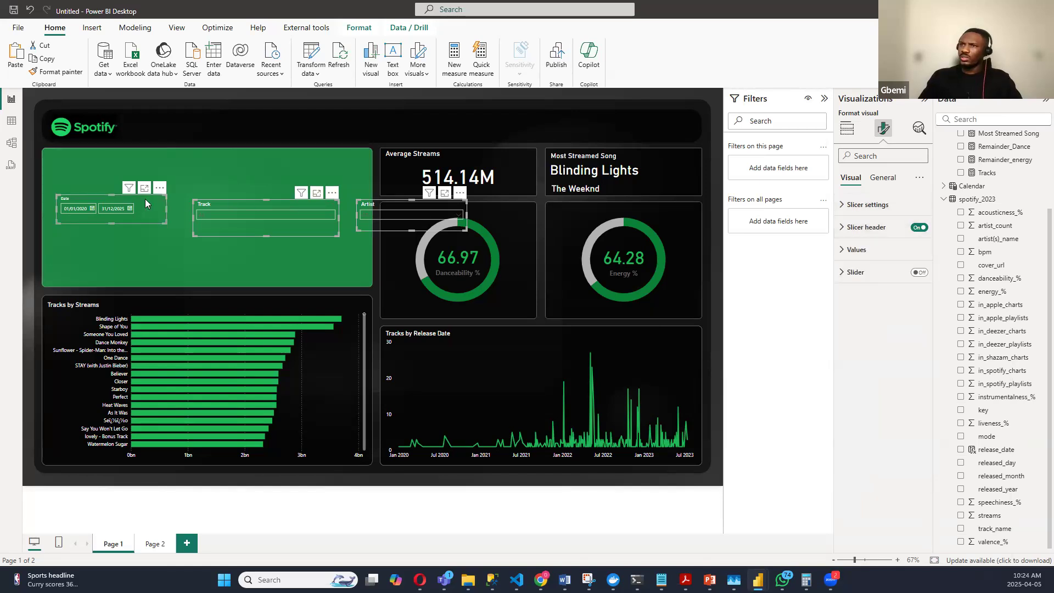
Step: Give the Track and Artist slicers a black values background and white values text
click(146, 203)
click(243, 203)
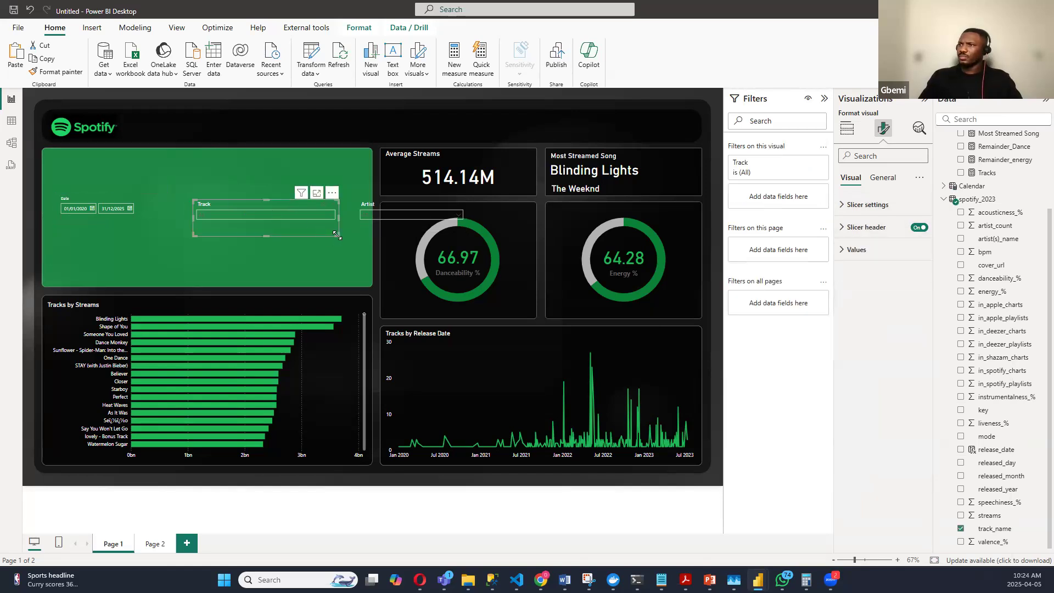
click(329, 216)
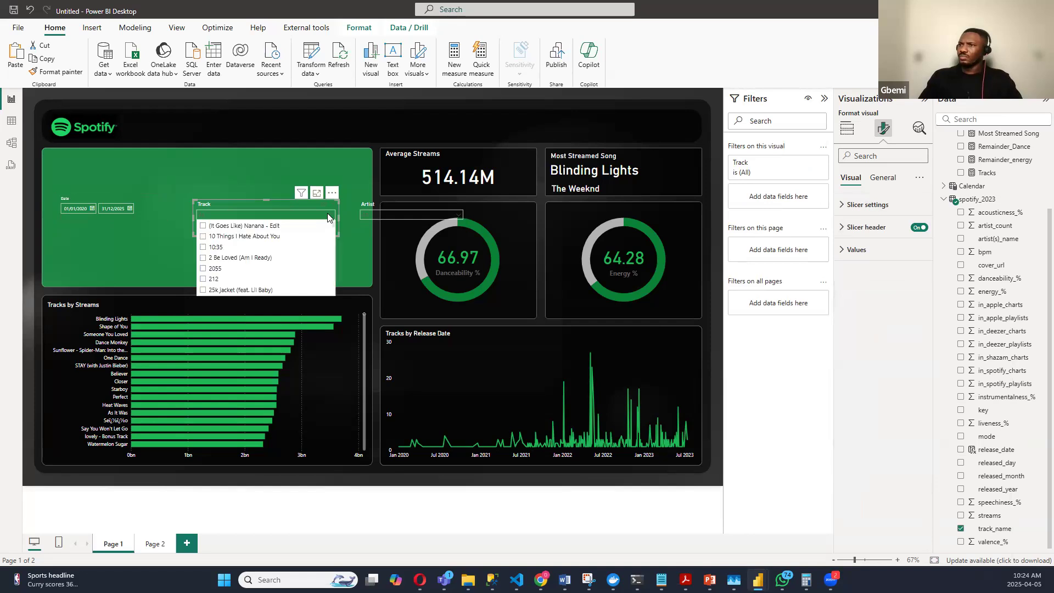
click(329, 216)
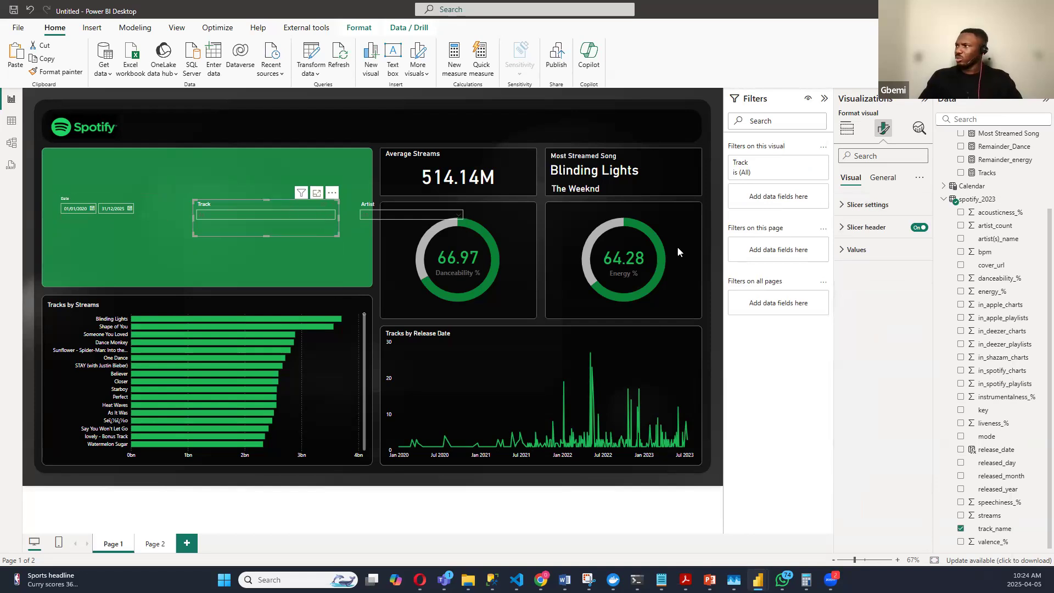
ctrl+click(366, 205)
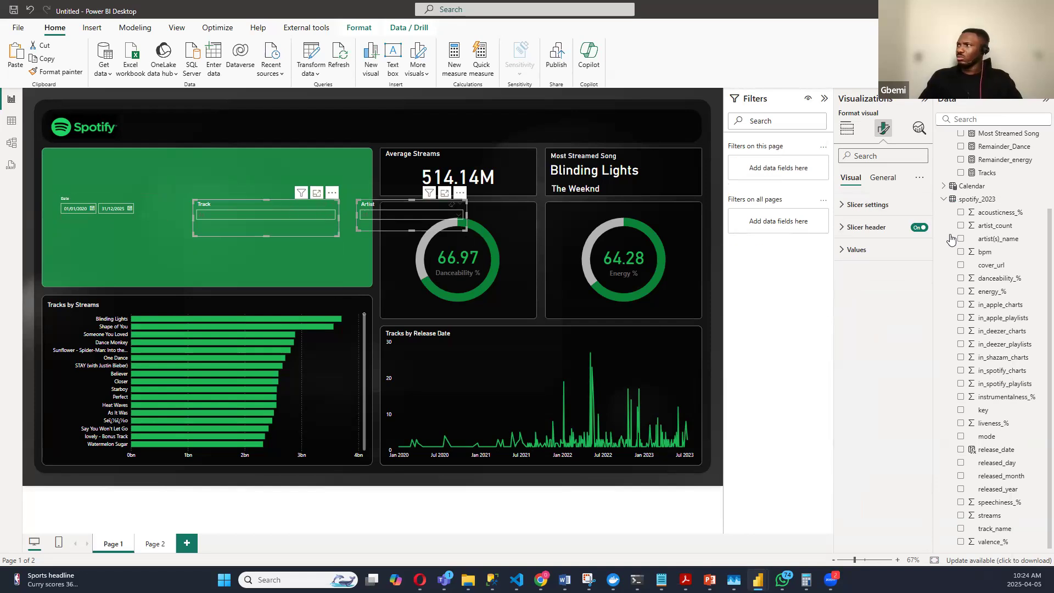
click(843, 251)
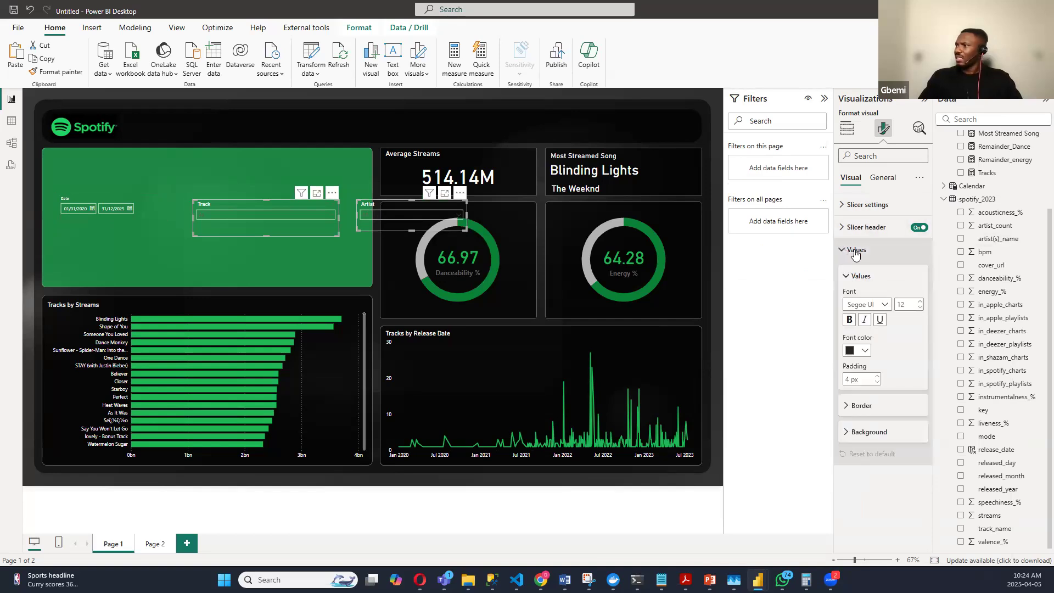
click(847, 434)
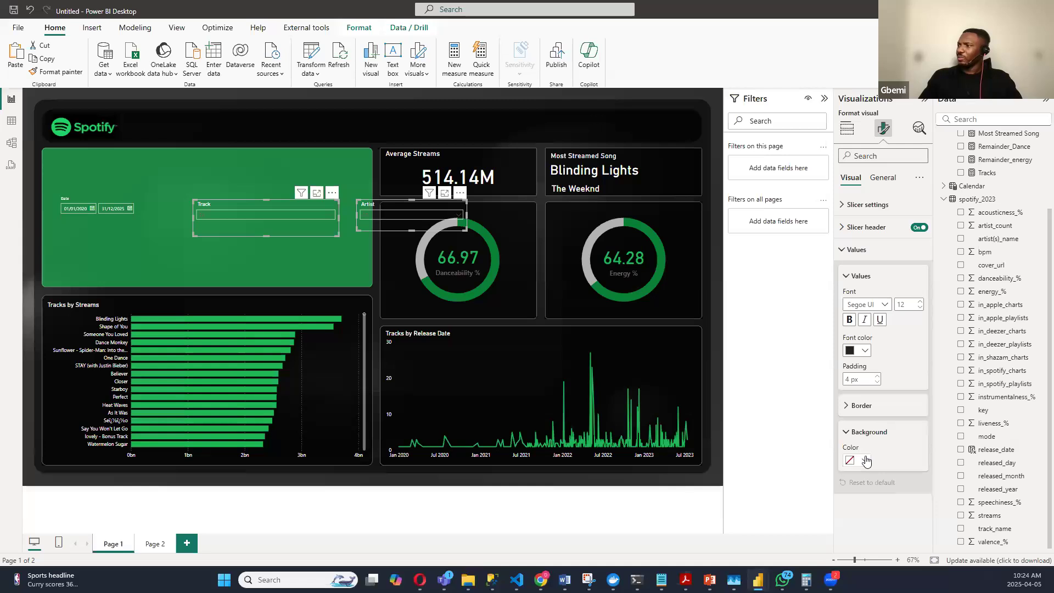
click(866, 460)
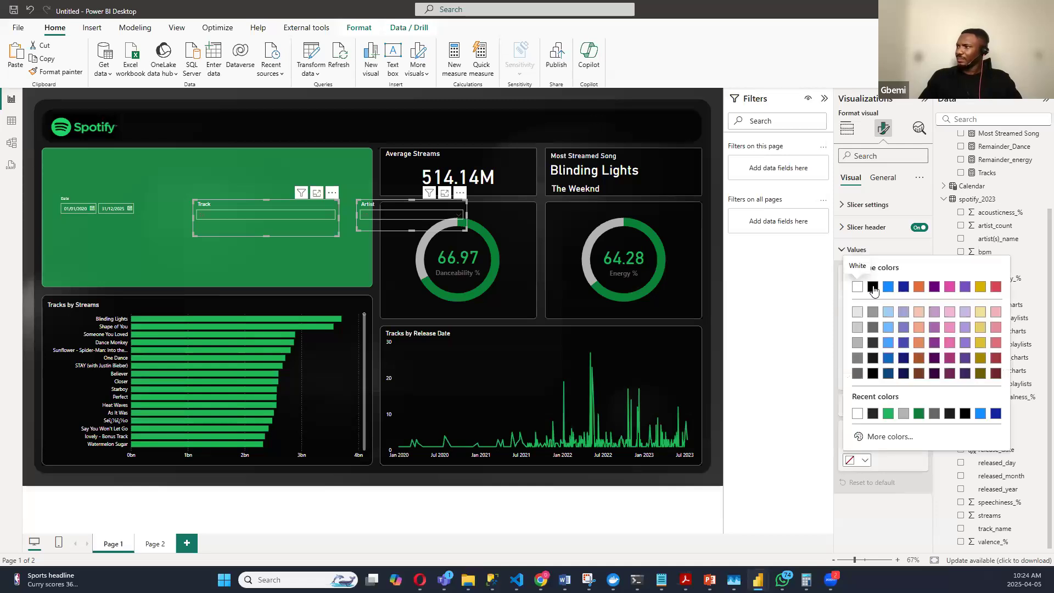
click(873, 287)
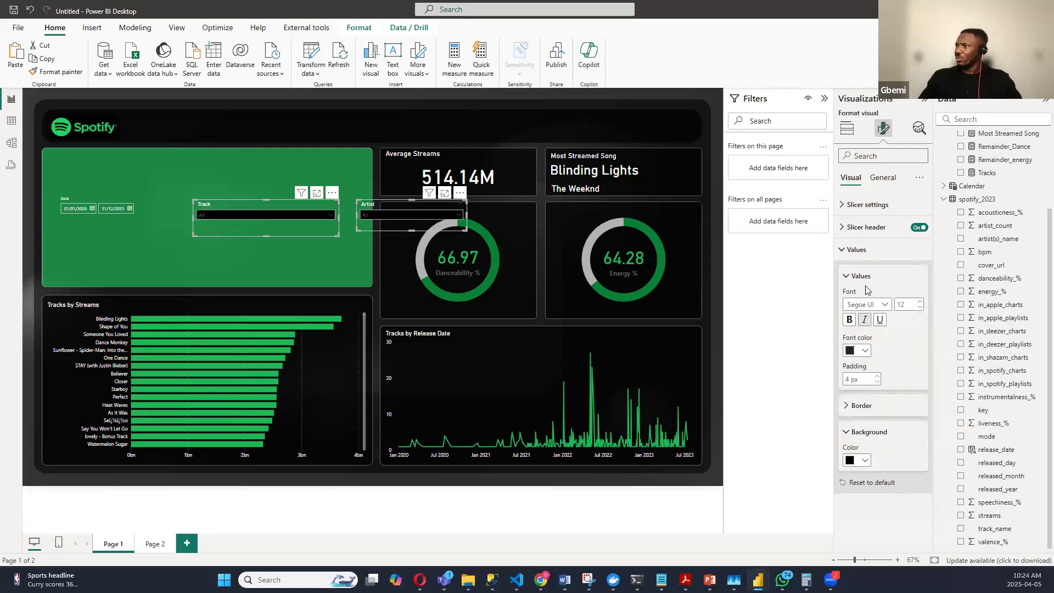
click(863, 351)
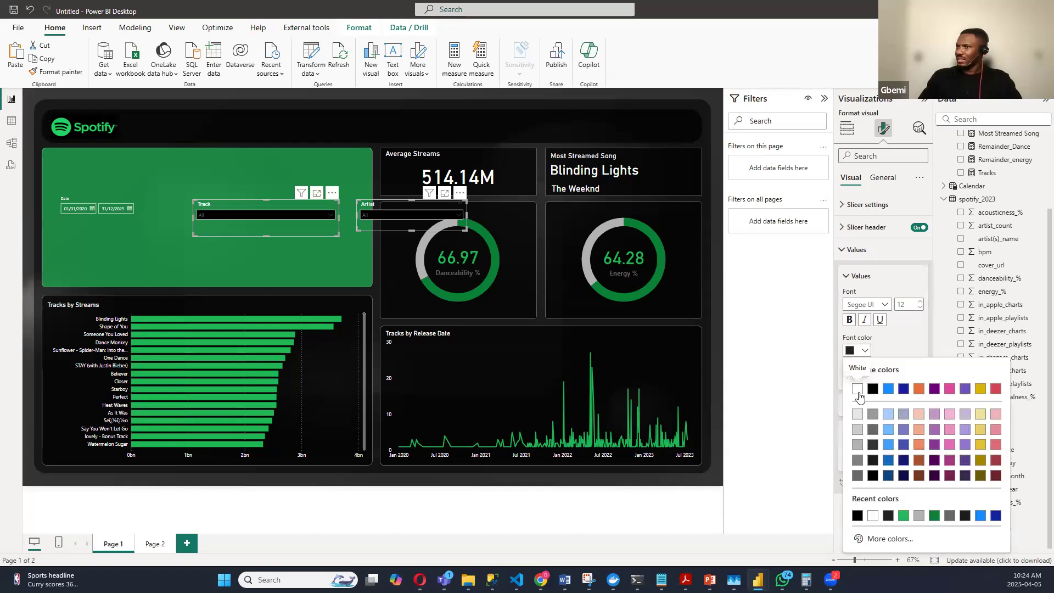
click(858, 389)
Step: Move the Track and Artist slicers up into the dashboard's header bar and shrink the Track slicer's height and width
drag(329, 196, 333, 116)
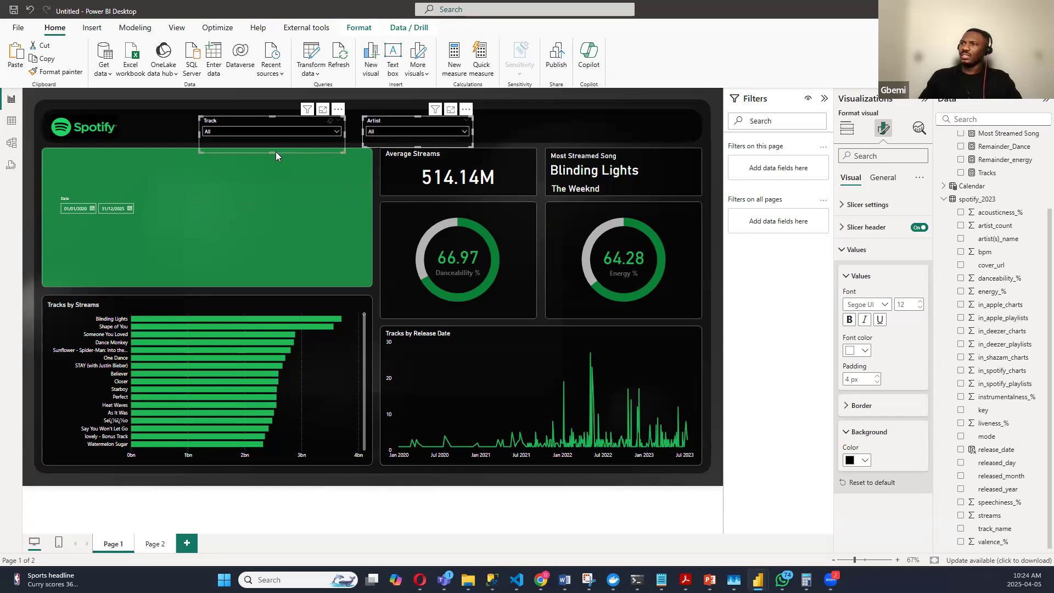
drag(271, 152, 315, 132)
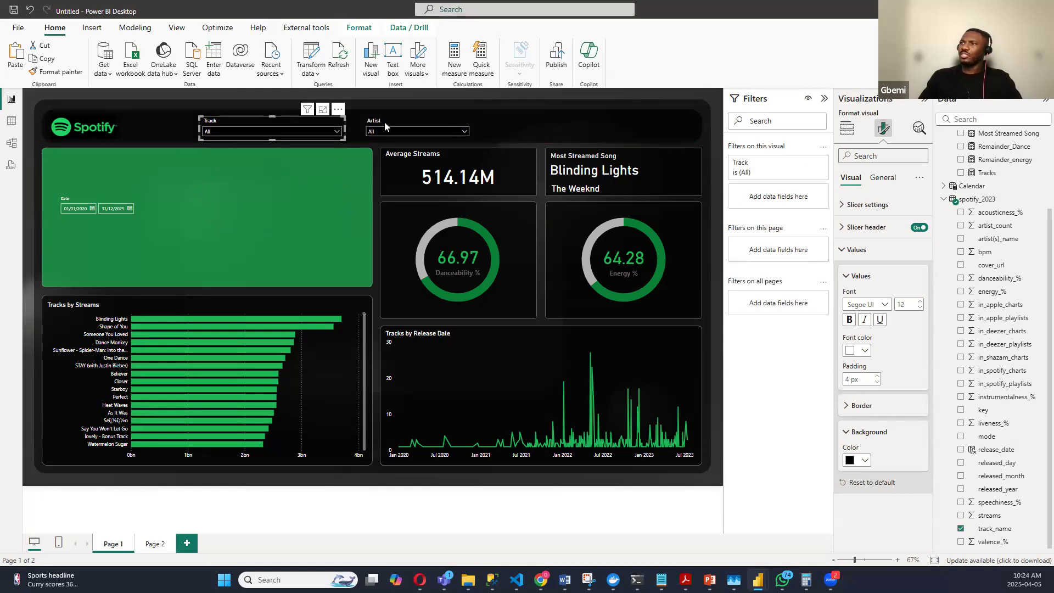
drag(345, 130, 317, 112)
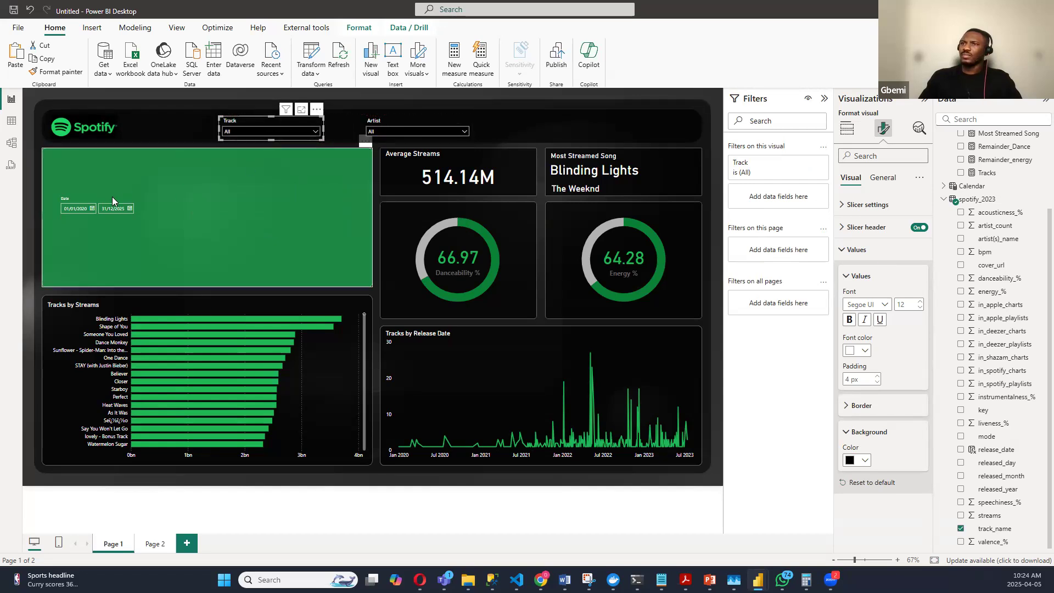
Step: Set the Date slicer's values background to black and move the slicer into the header bar beside the Spotify logo
click(105, 200)
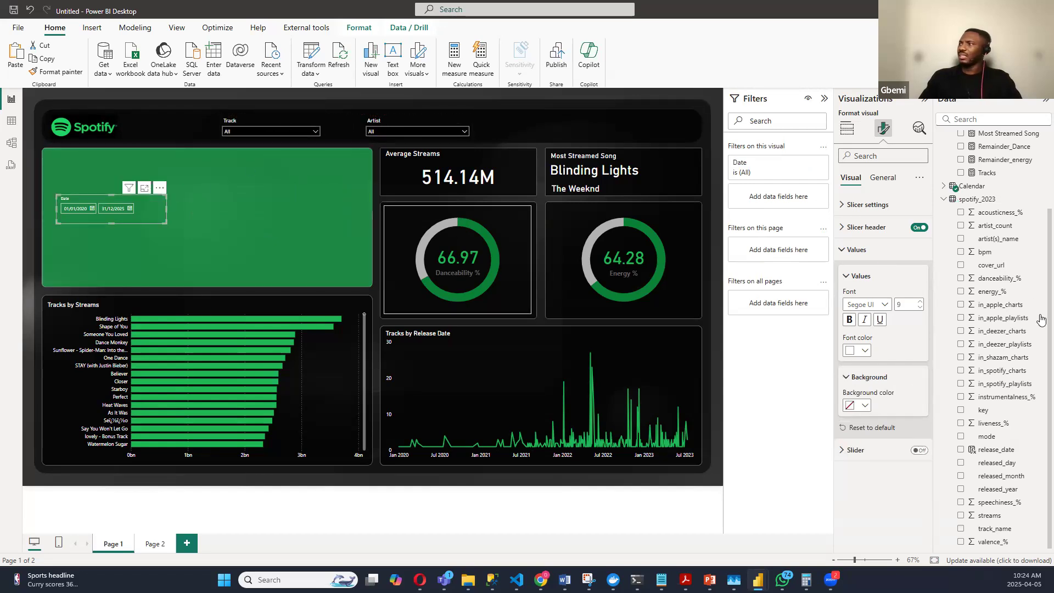
click(859, 406)
click(873, 233)
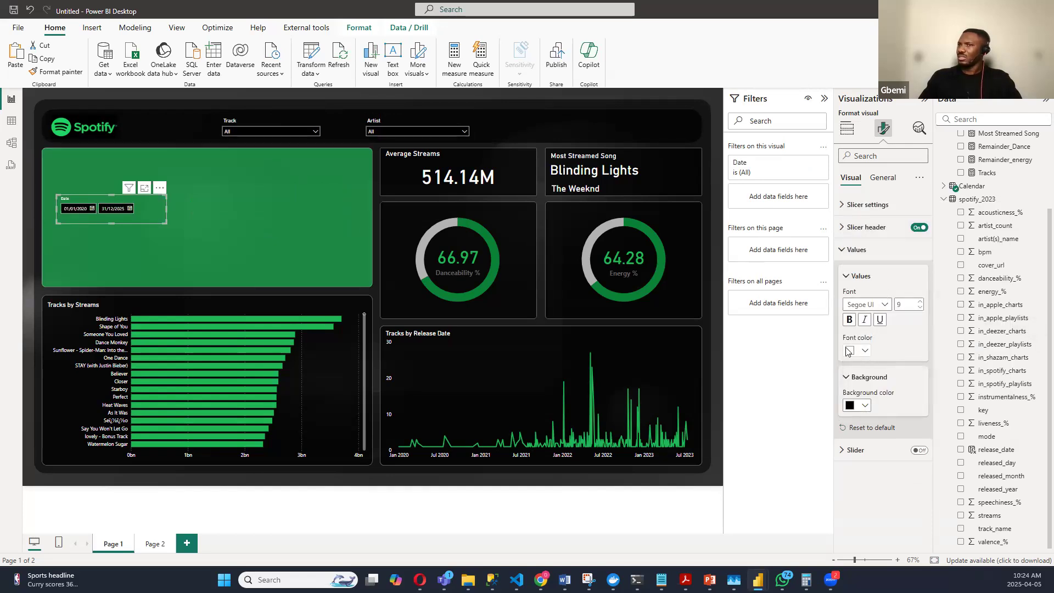
drag(158, 187, 217, 109)
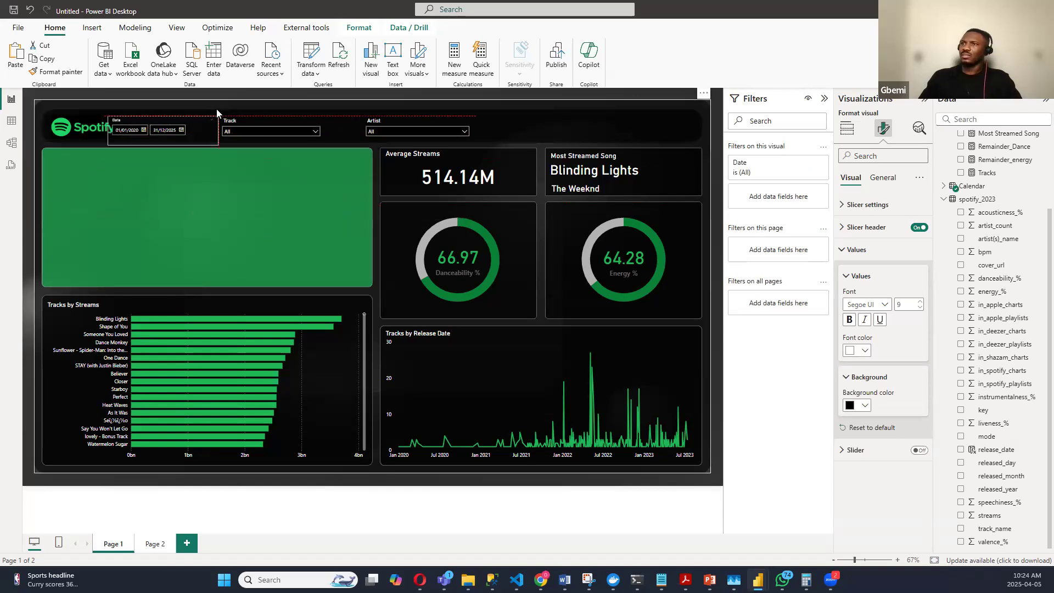
Step: Try font size 25 on the Date slicer's header, and replace the header with a white size 12 title reading "Date"
click(845, 250)
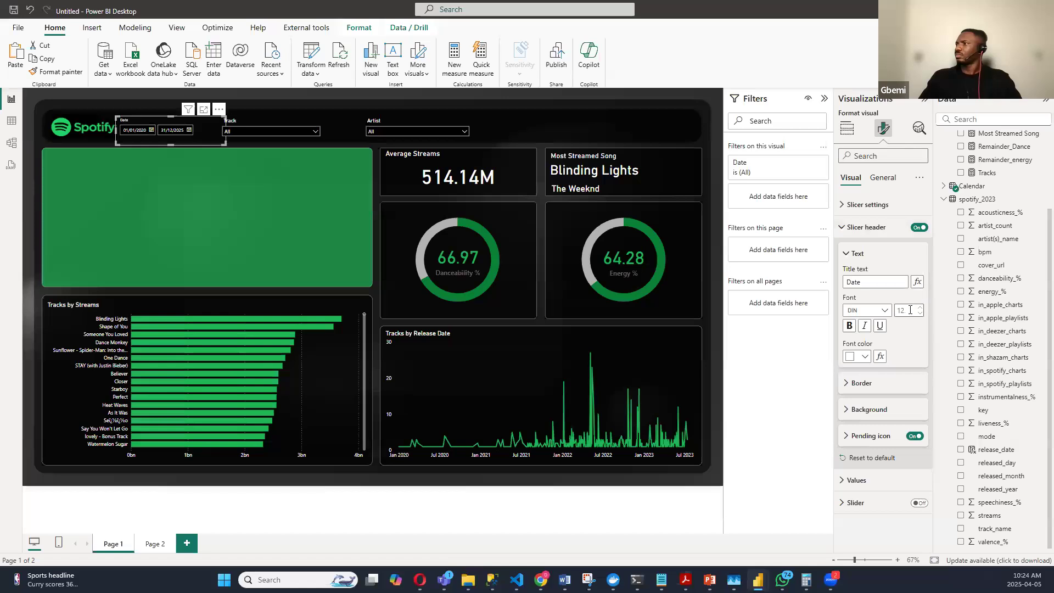
text(25)
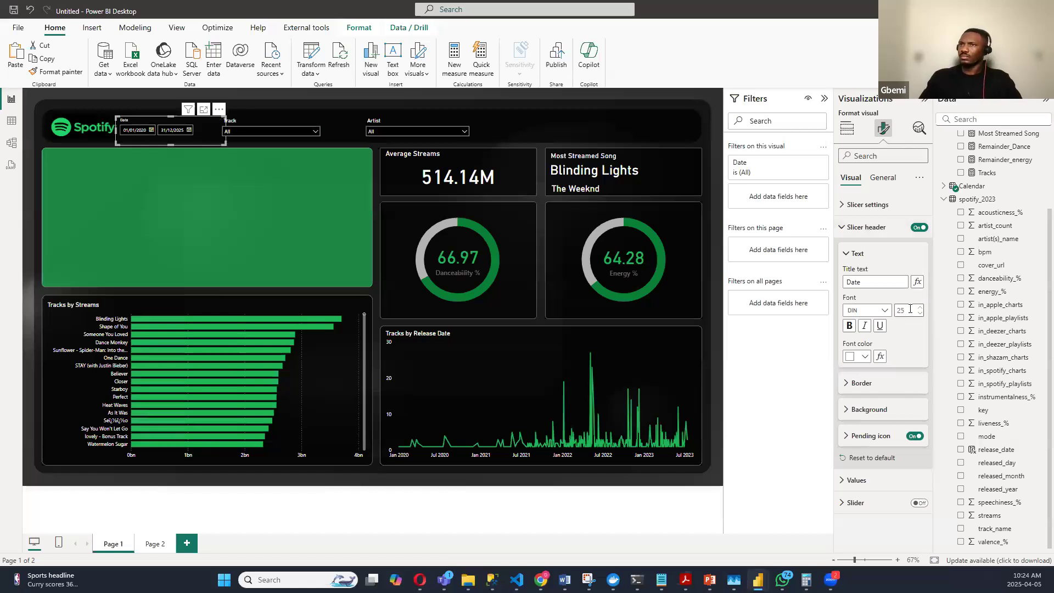
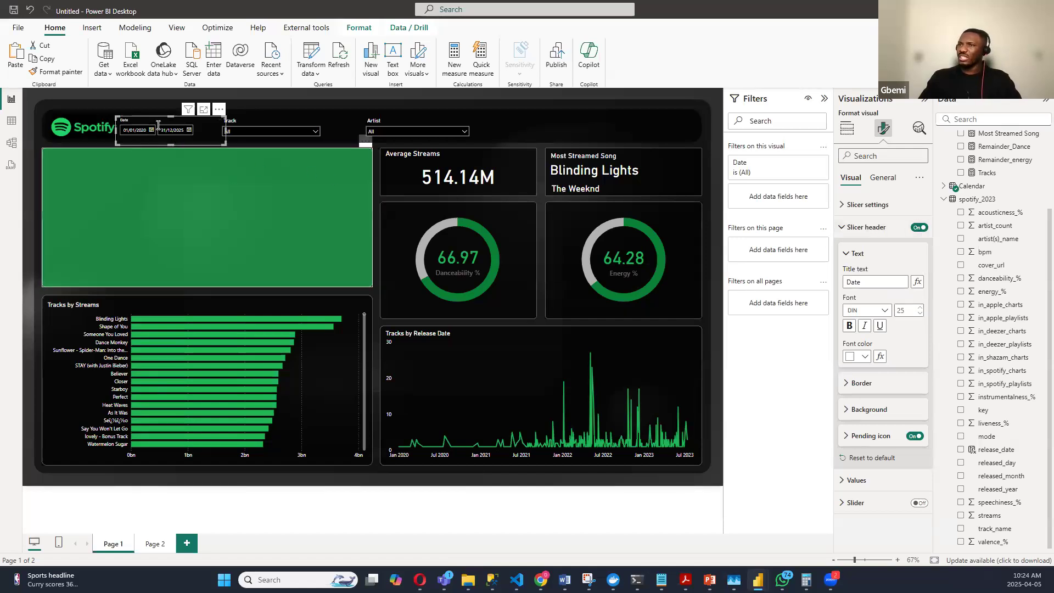
click(920, 228)
click(884, 179)
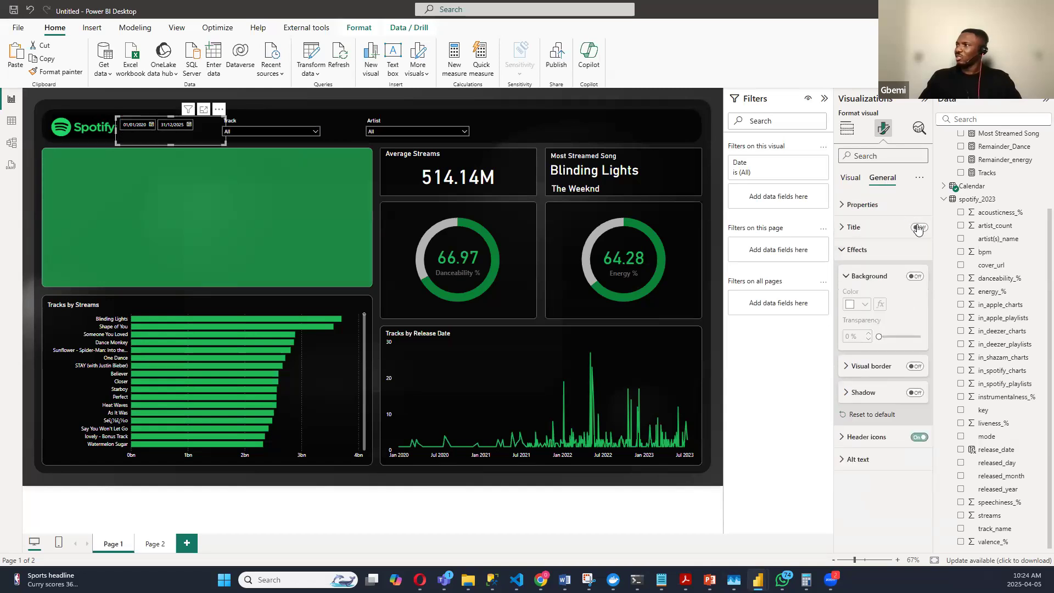
click(918, 227)
click(853, 228)
click(870, 281)
text(Date)
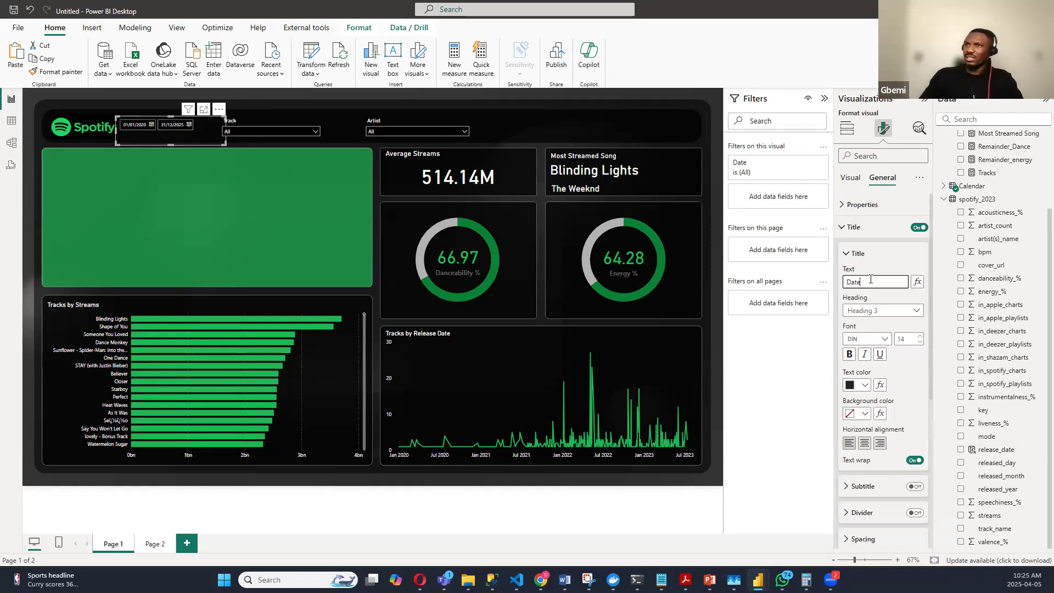
click(865, 385)
click(858, 212)
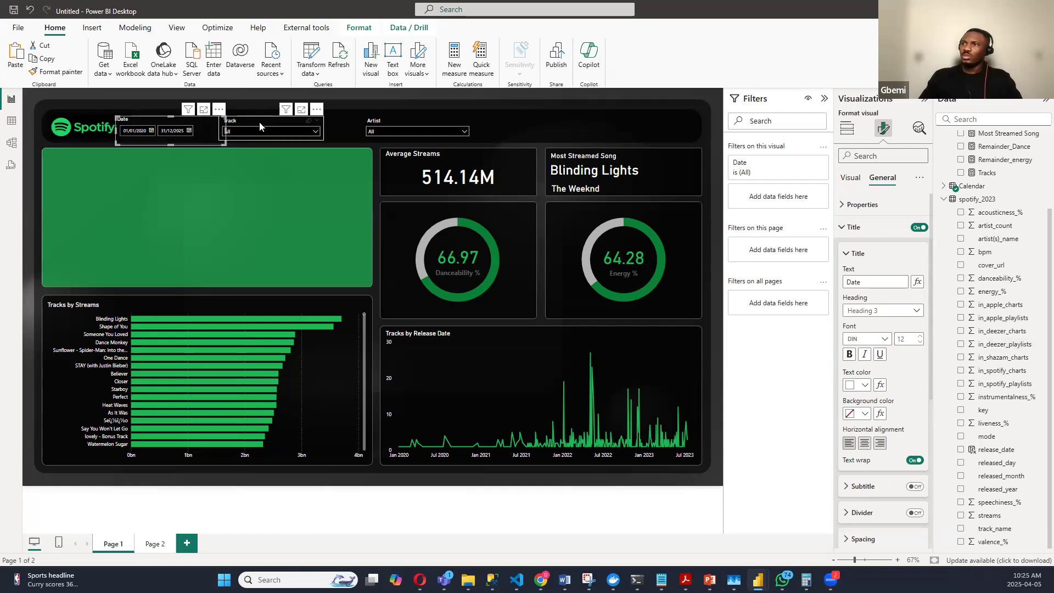
Step: Move the Track slicer closer to the Artist slicer and set the width of all three slicers to 270
drag(295, 122, 334, 122)
click(210, 127)
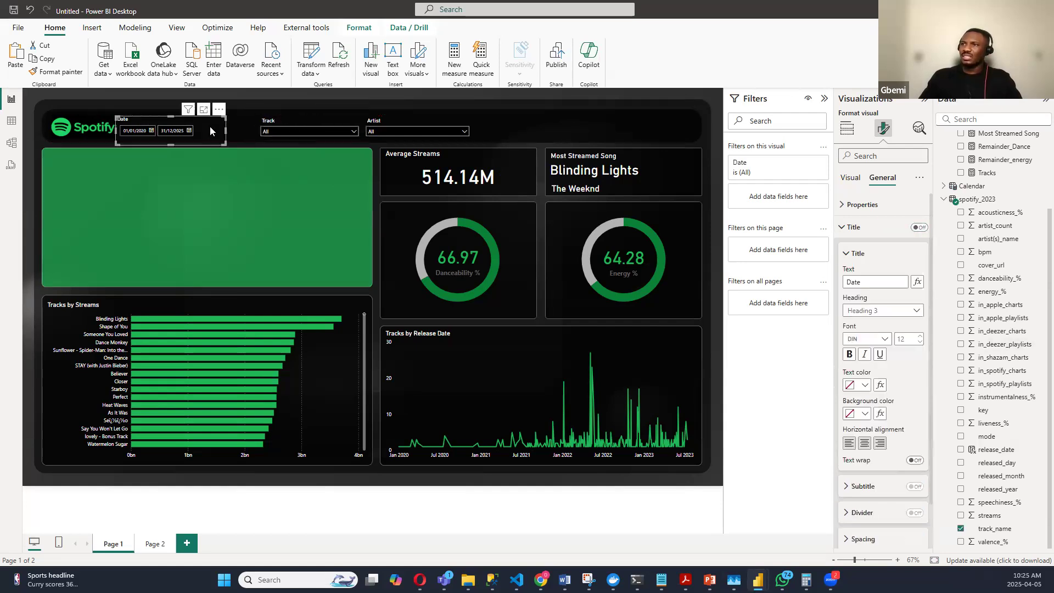
ctrl+click(297, 118)
ctrl+click(392, 120)
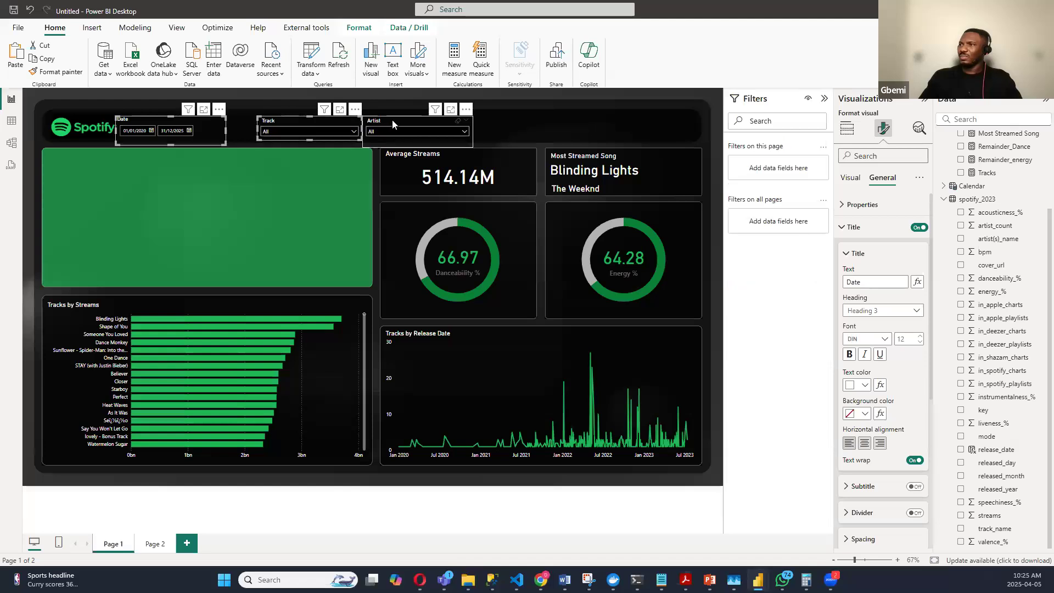
click(846, 227)
click(844, 205)
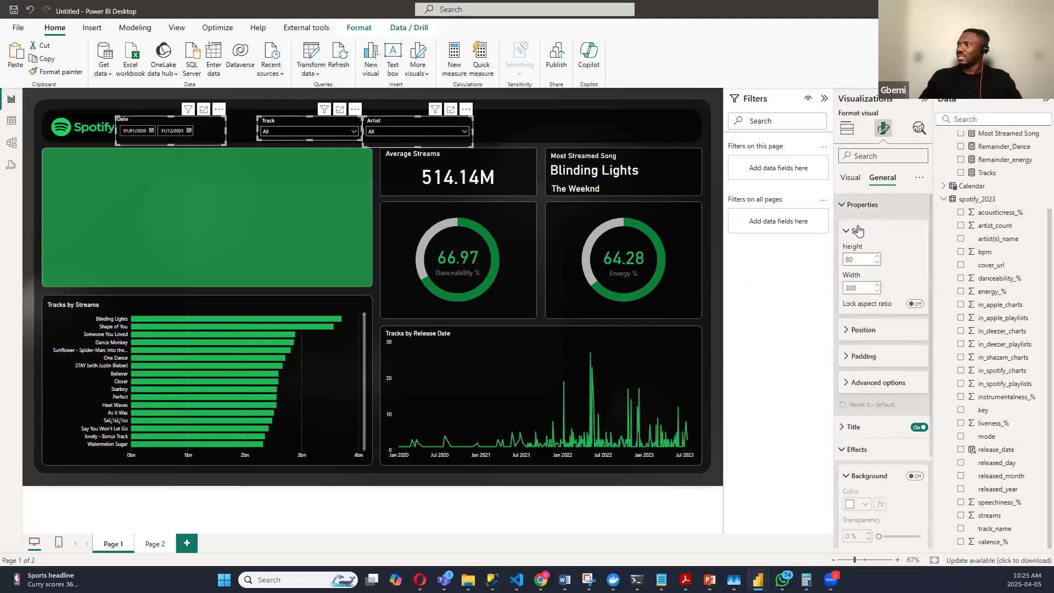
text(270)
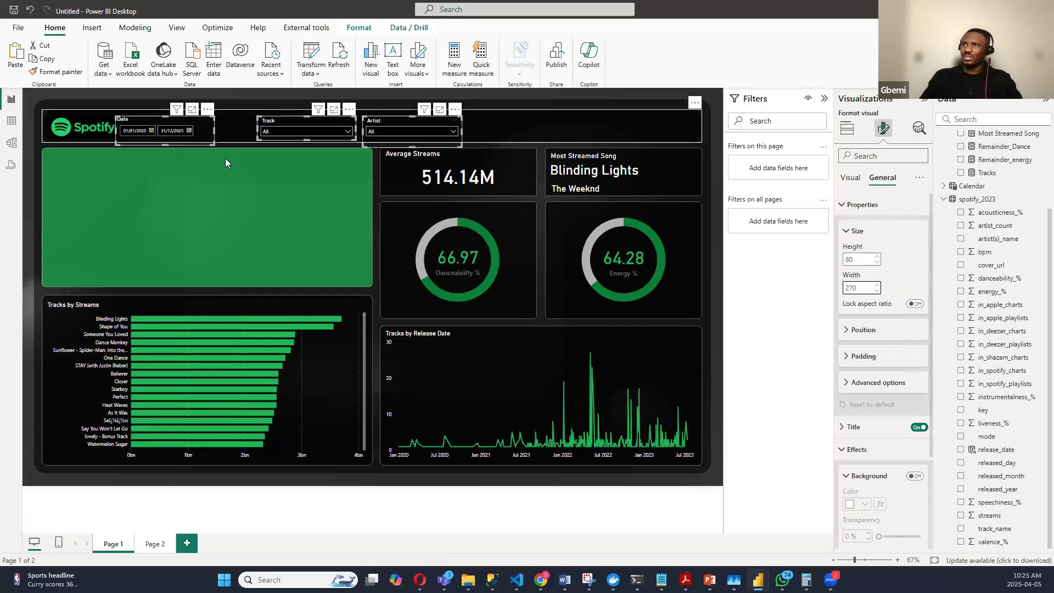
Step: Shift the Date slicer slightly away from the Spotify logo and set the Date, Track and Artist slicers' height to 72
click(144, 103)
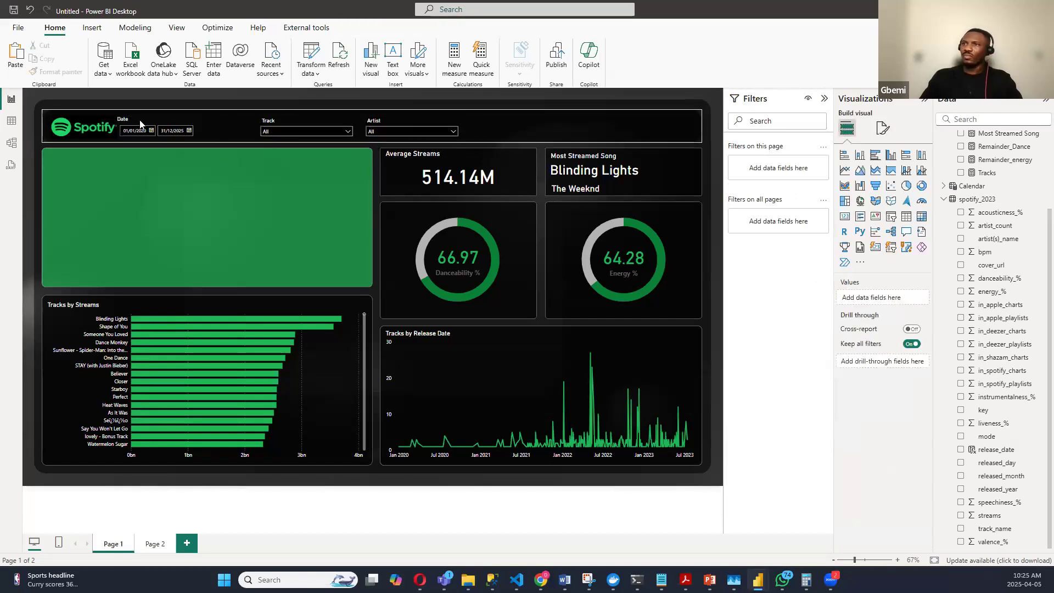
drag(199, 115, 210, 113)
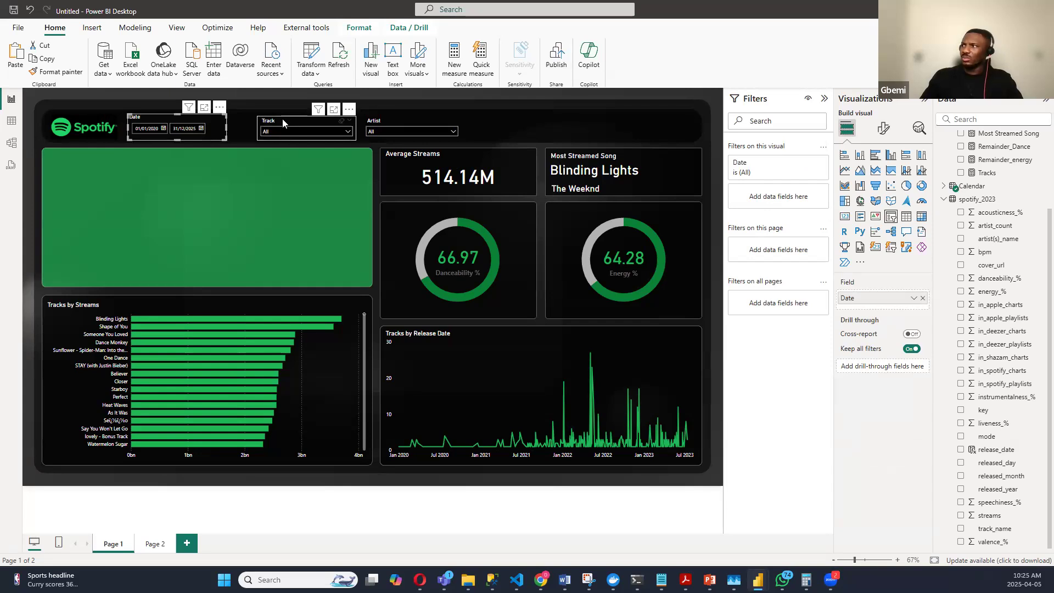
click(884, 128)
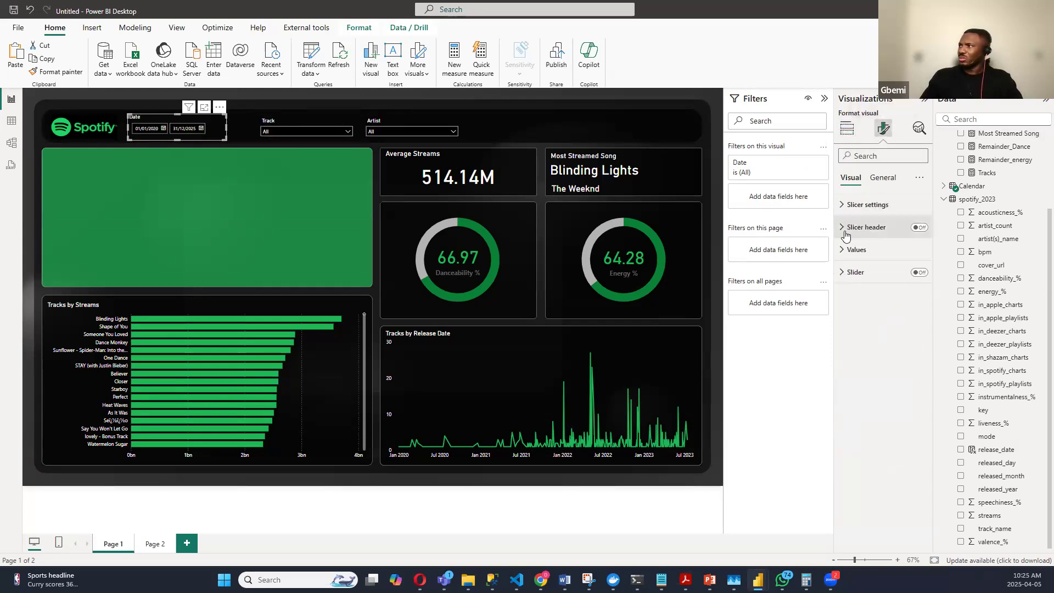
click(882, 178)
click(848, 204)
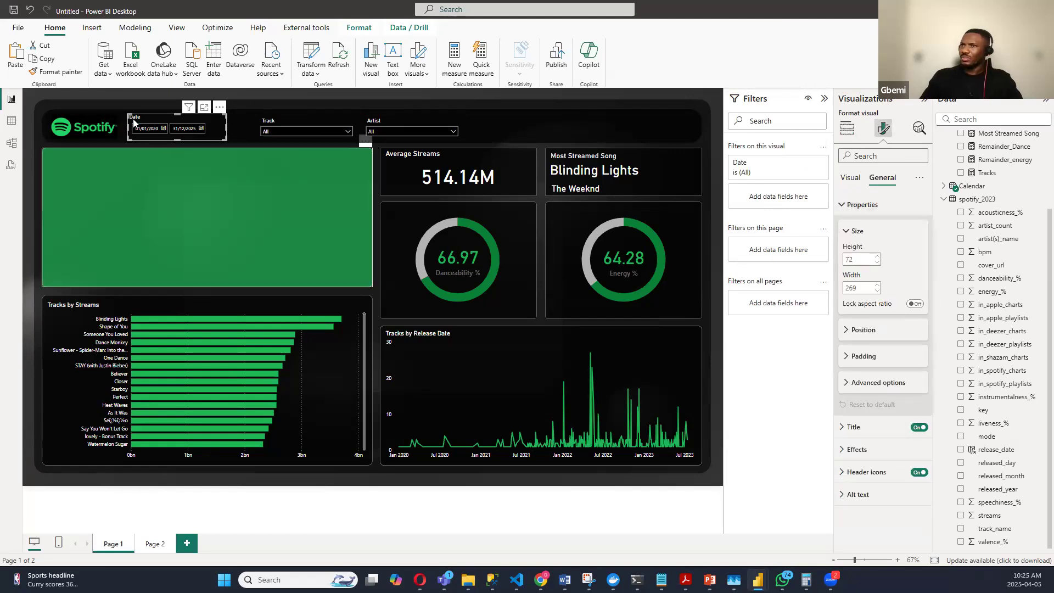
ctrl+click(278, 119)
ctrl+click(393, 120)
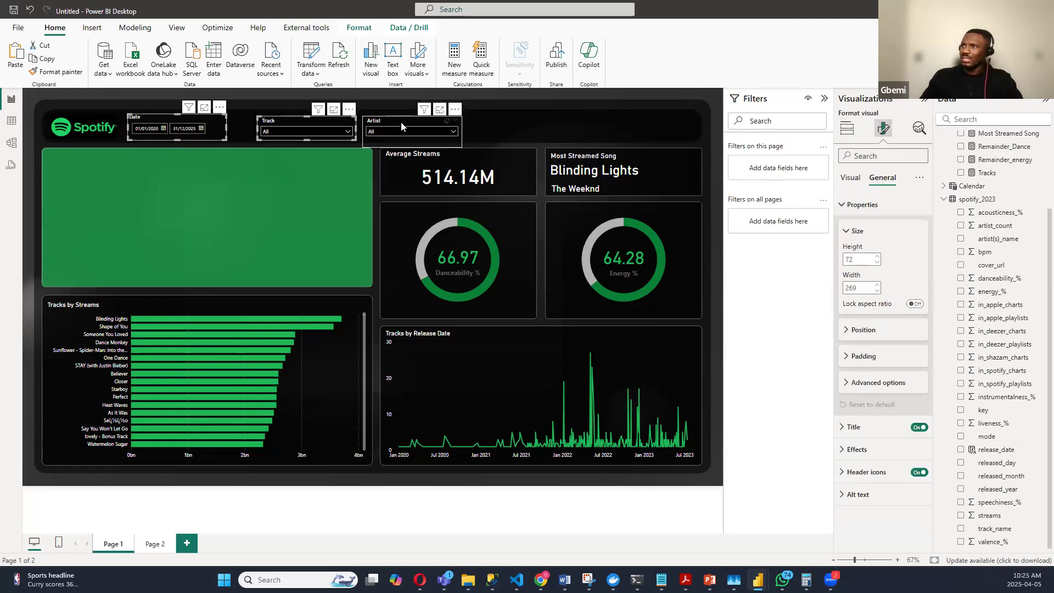
text(72)
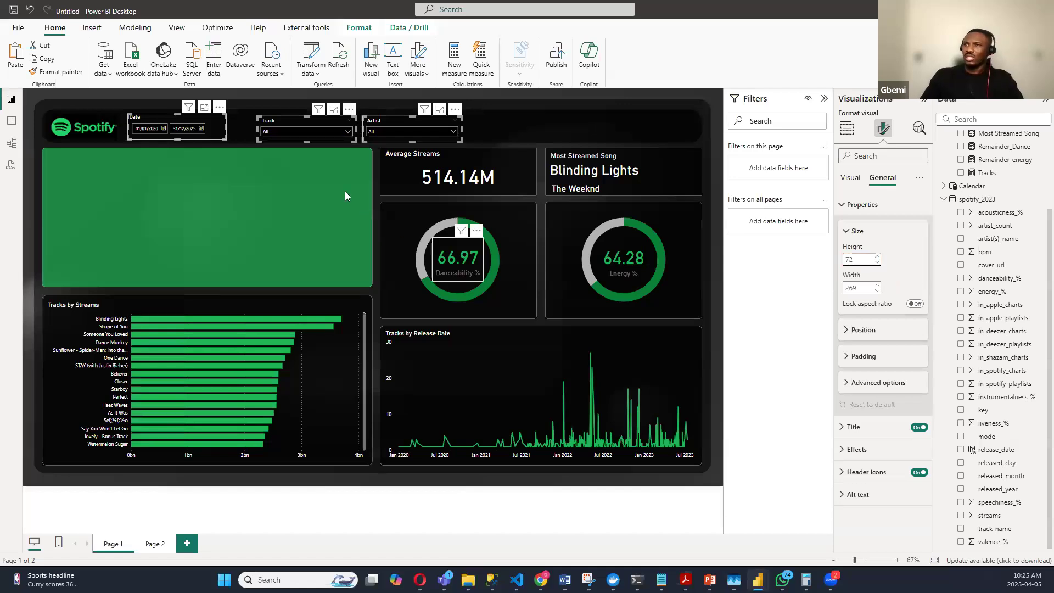
click(237, 175)
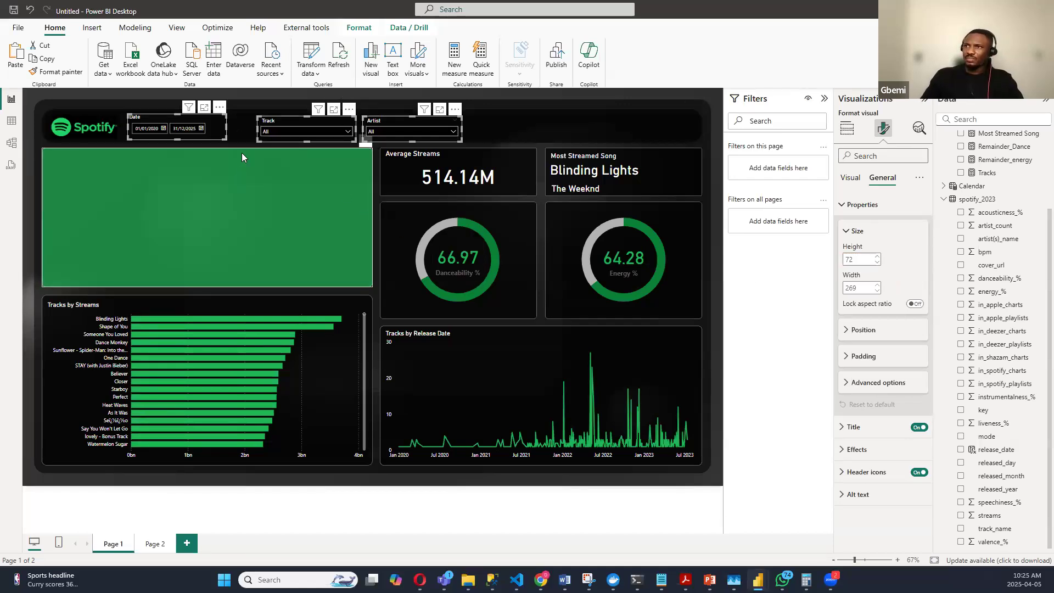
Step: Move the Track and Artist slicers closer to the Date slicer and align them level with it in the header bar
click(276, 117)
drag(333, 109, 314, 102)
click(458, 114)
drag(455, 110, 436, 104)
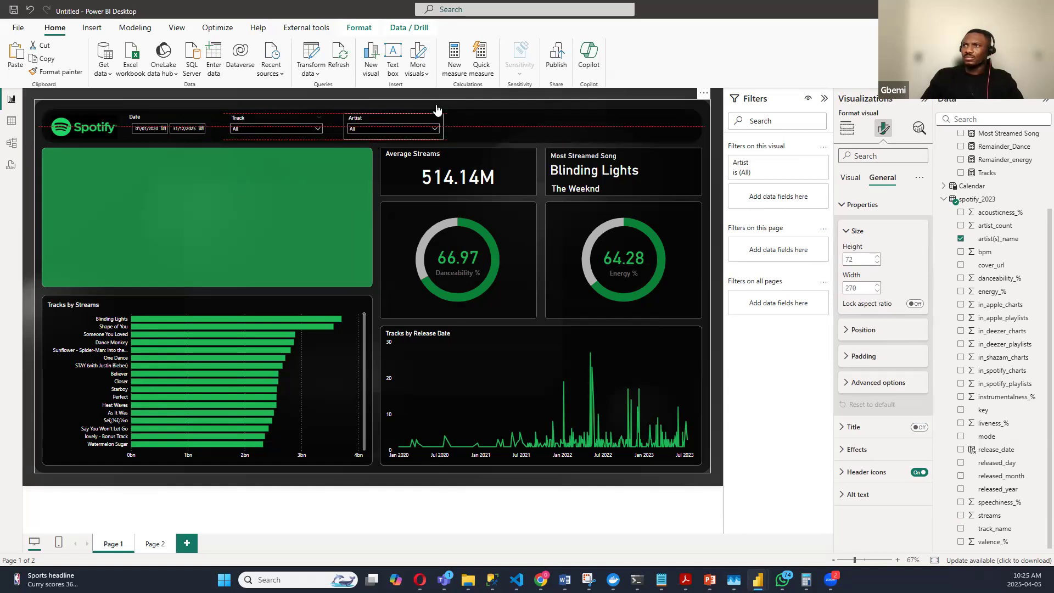
click(719, 295)
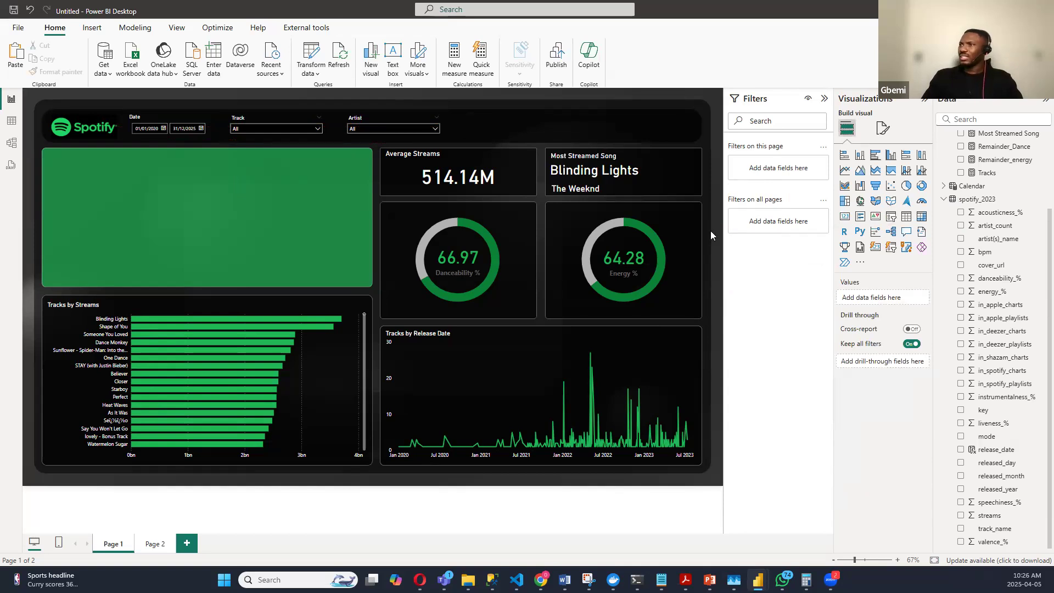
Step: Add a new slicer to the page using the Year field from the Calendar table
click(892, 219)
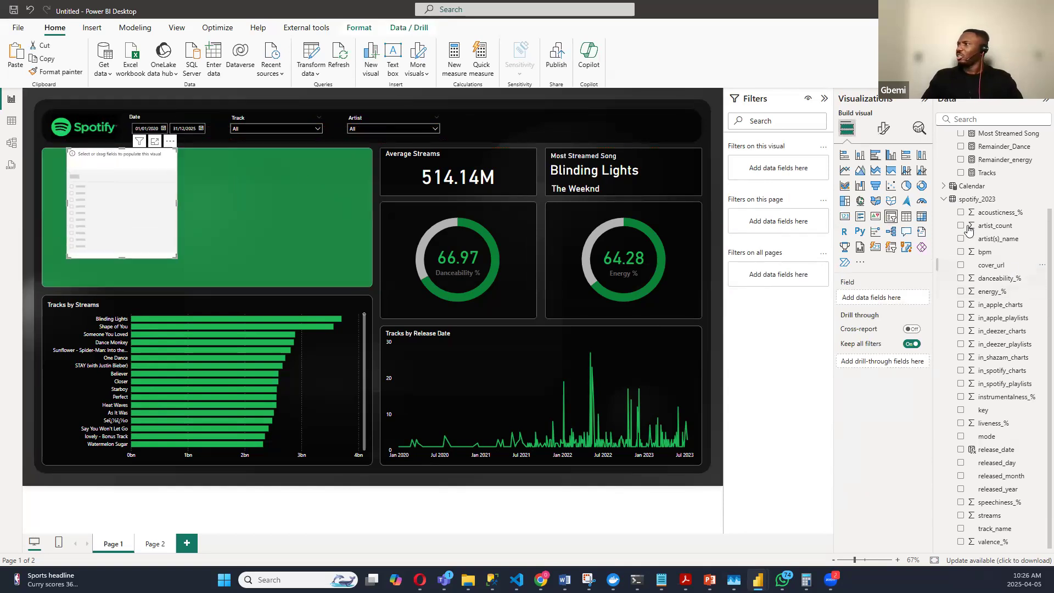
click(943, 199)
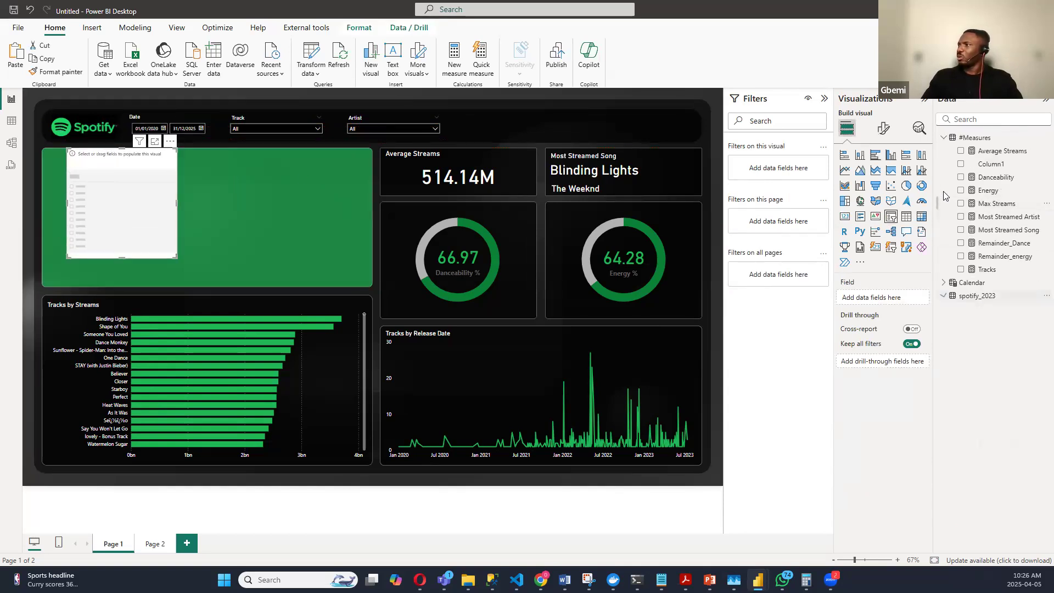
click(944, 137)
click(944, 150)
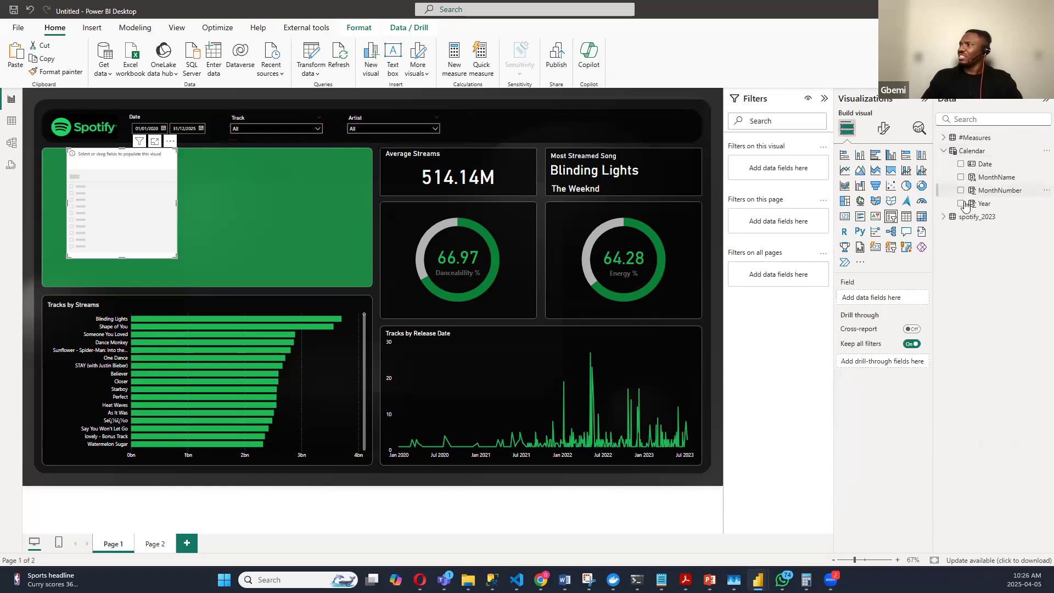
click(961, 204)
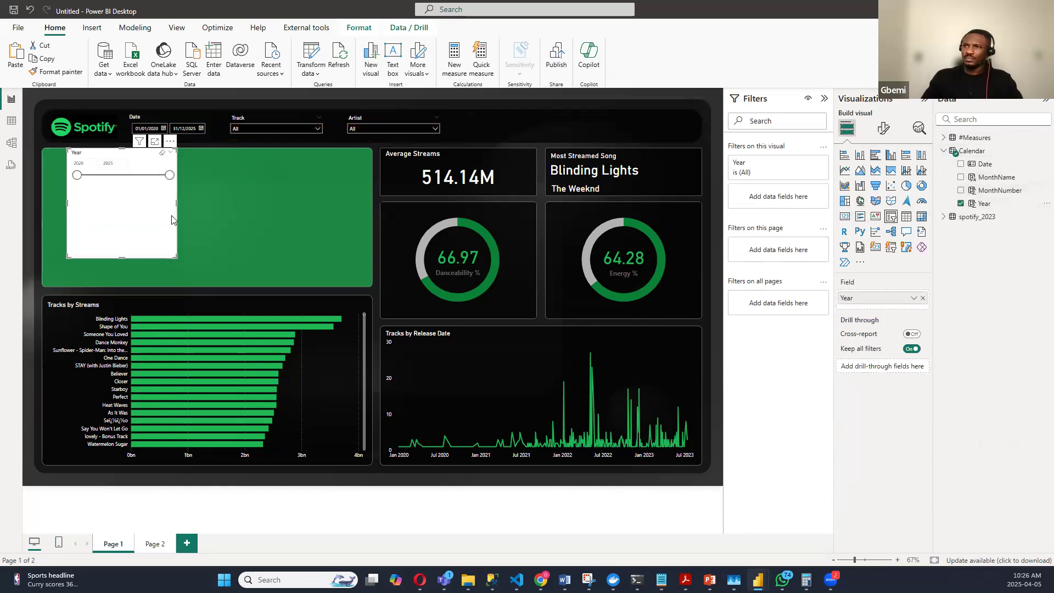
Step: Set the Year slicer's style to Tile and widen the slicer across the green panel
click(883, 128)
click(845, 205)
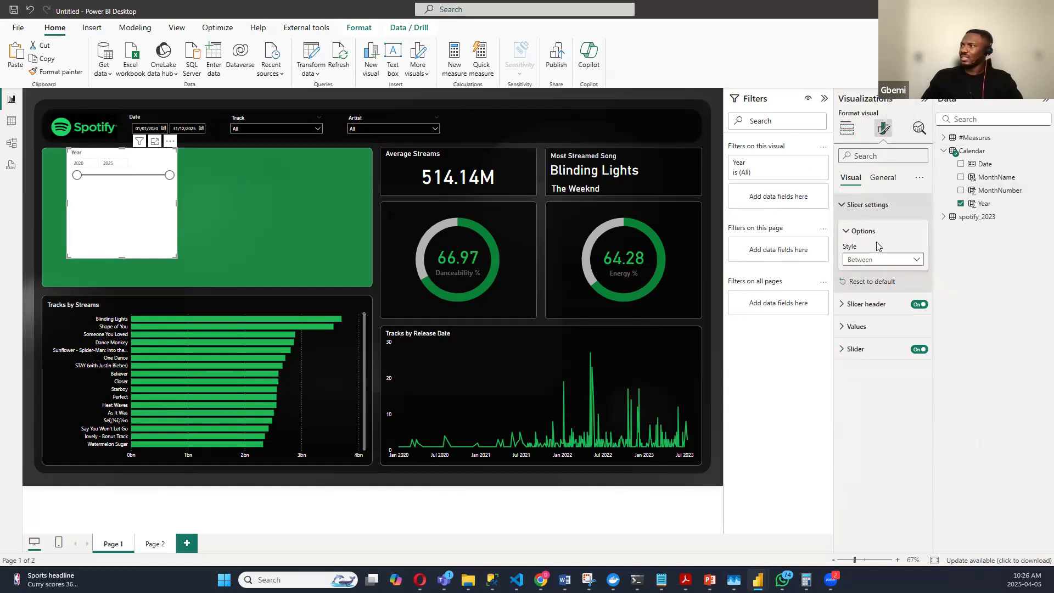
click(893, 260)
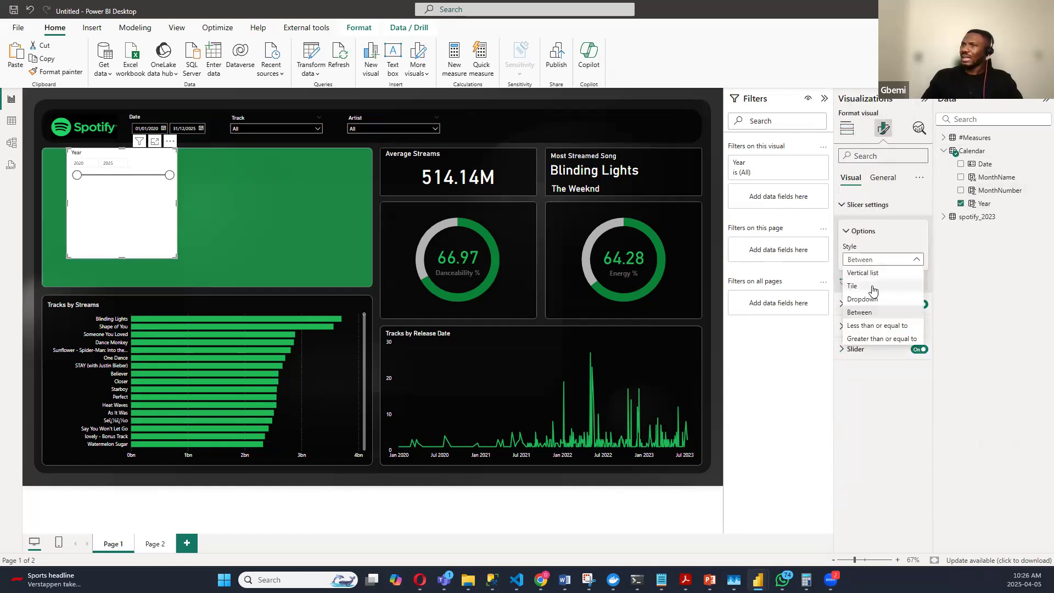
click(853, 286)
drag(176, 203, 399, 205)
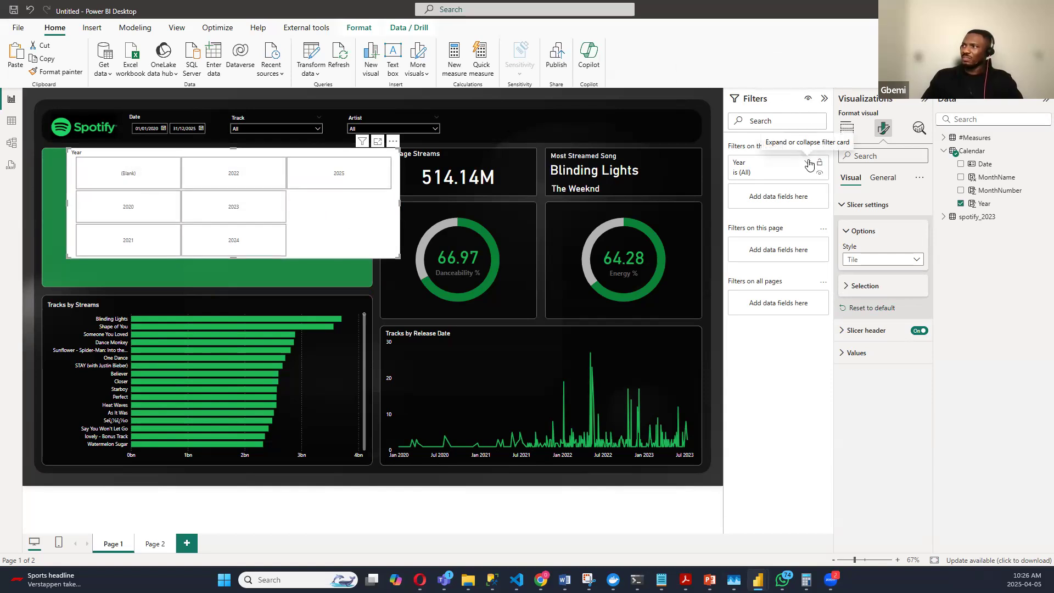
Step: Exclude the (Blank) value from the Year slicer with a basic filter on the visual
click(809, 164)
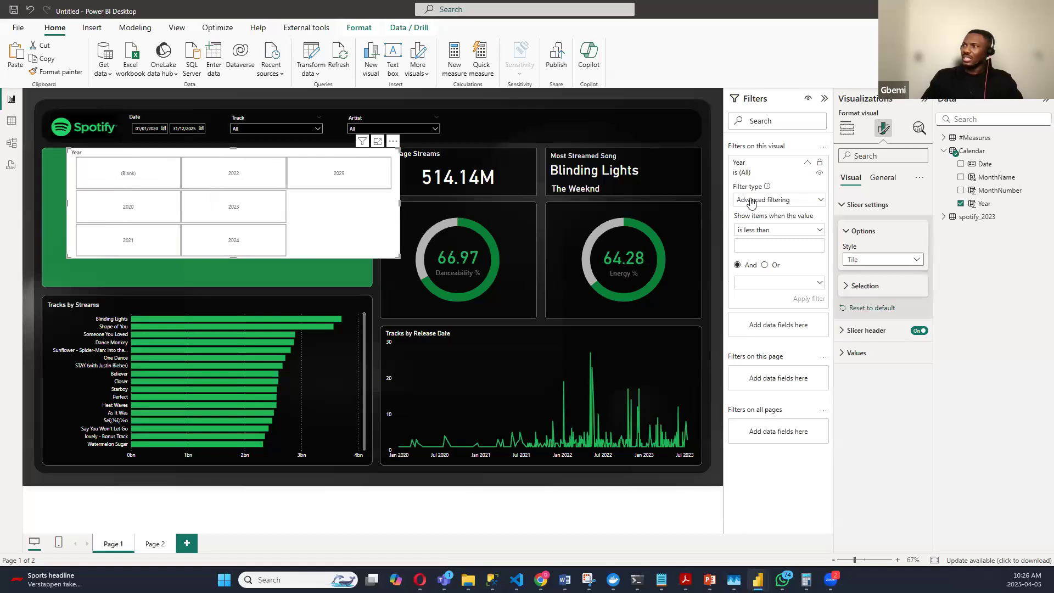
click(819, 201)
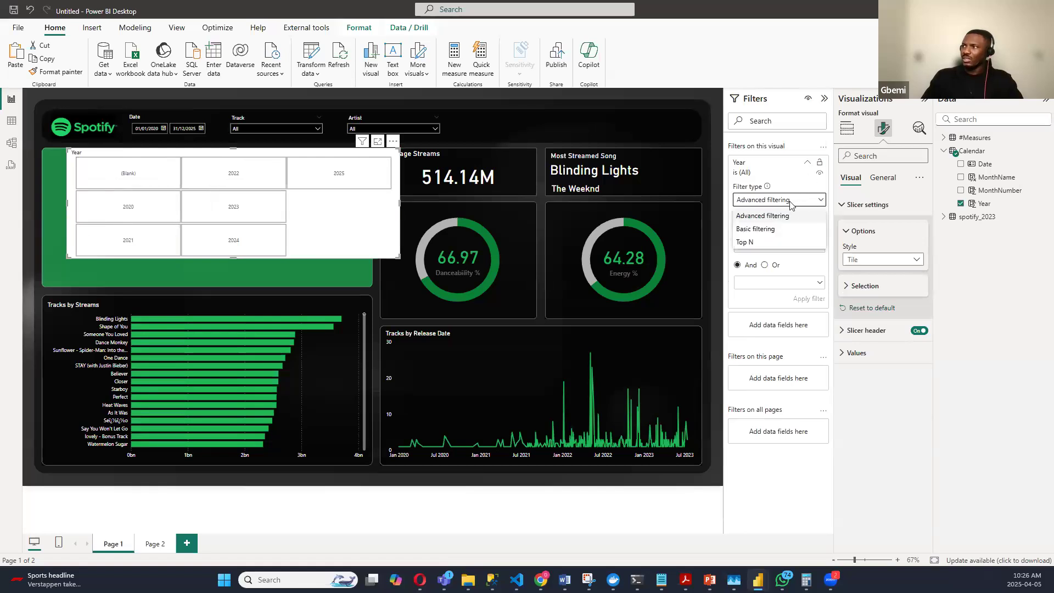
click(761, 230)
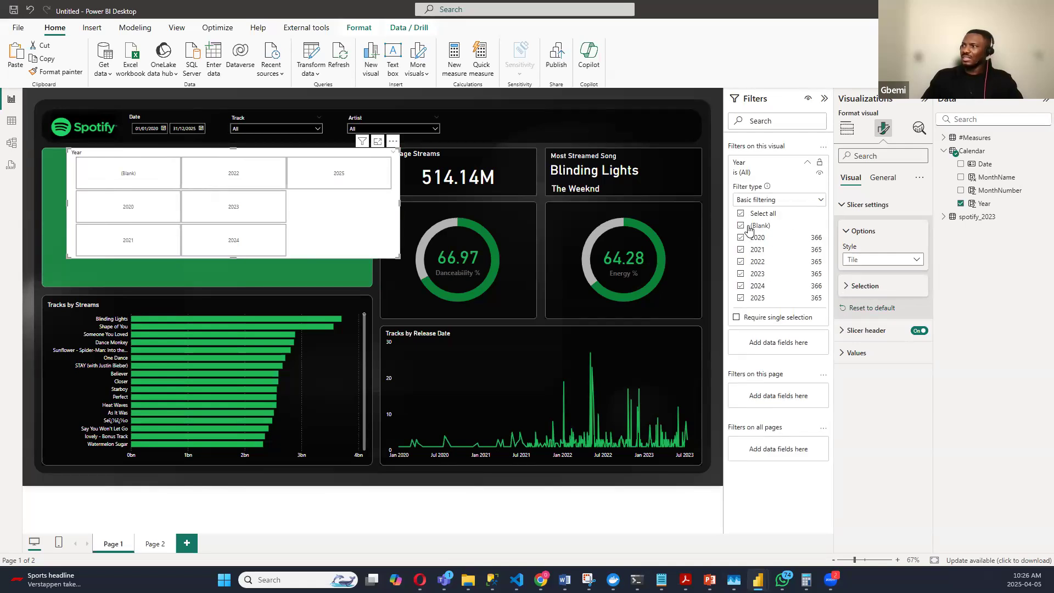
click(741, 226)
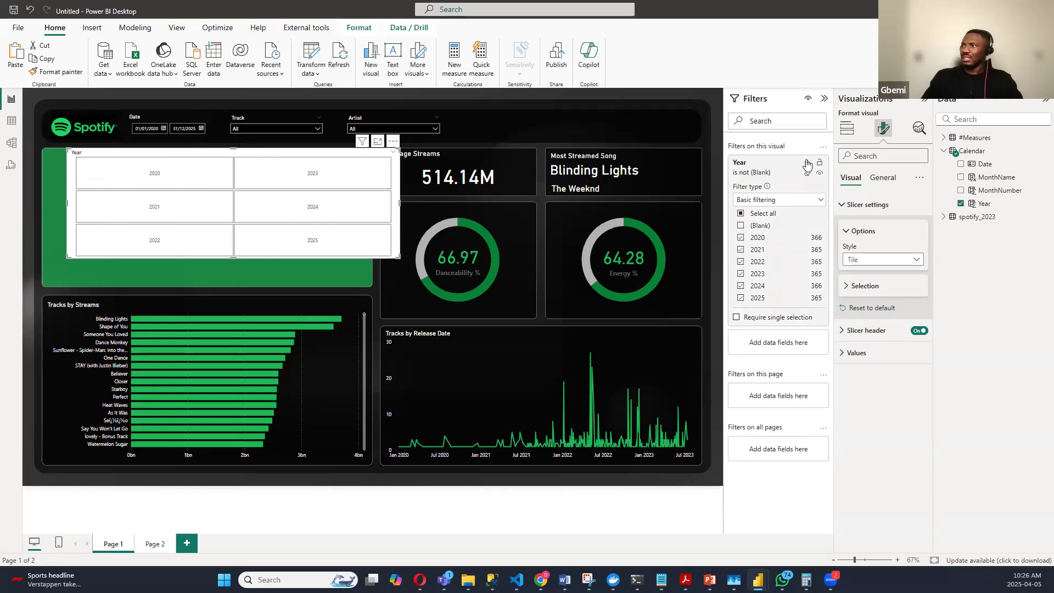
click(772, 174)
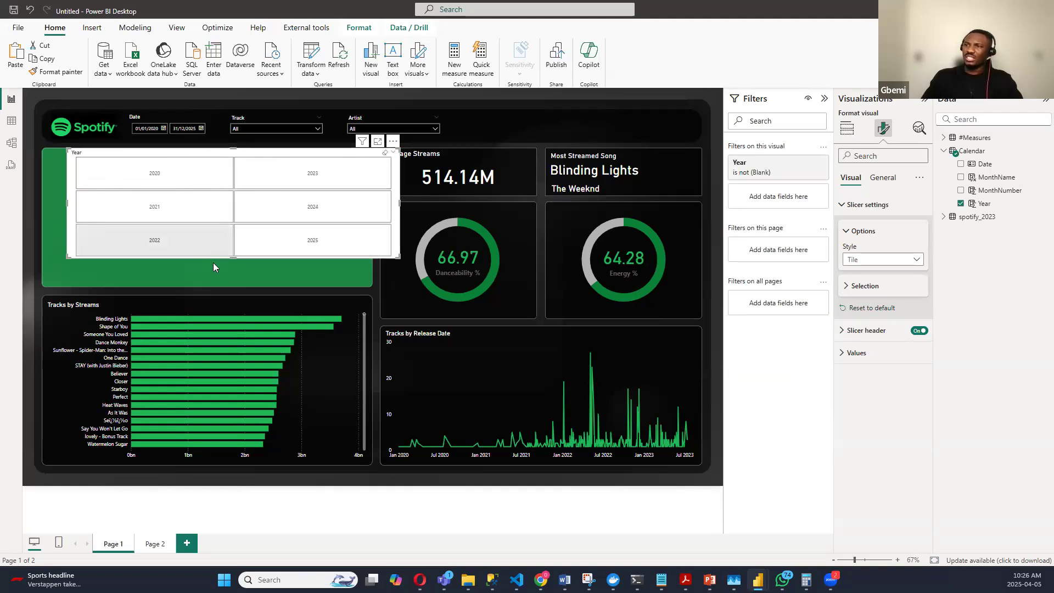
Step: Shrink the Year slicer to a single row of tiles and place it in the header bar beside the Artist slicer
drag(245, 251, 264, 173)
drag(67, 173, 159, 172)
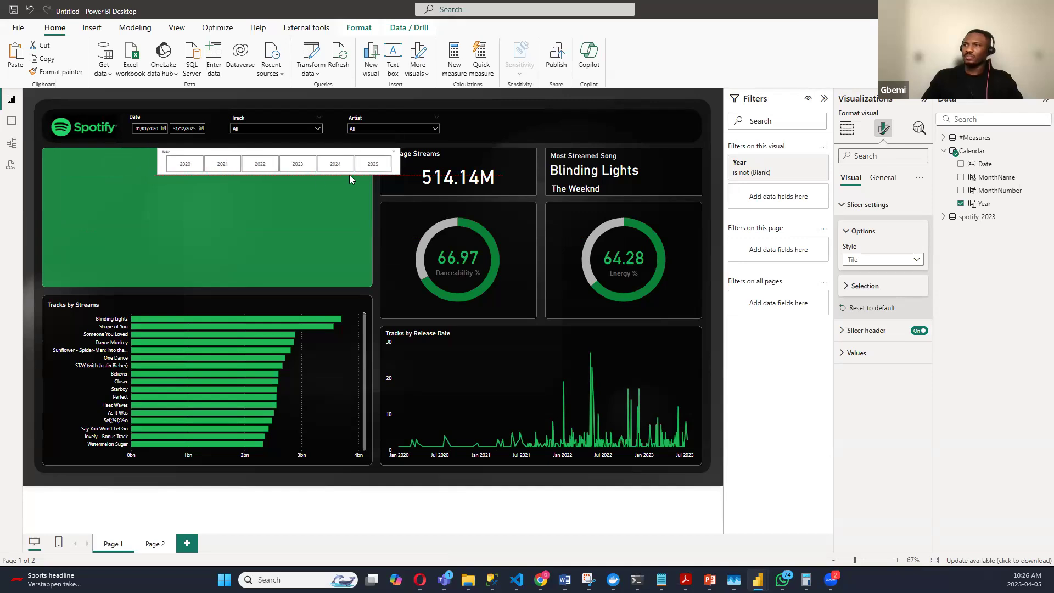
drag(392, 144, 689, 109)
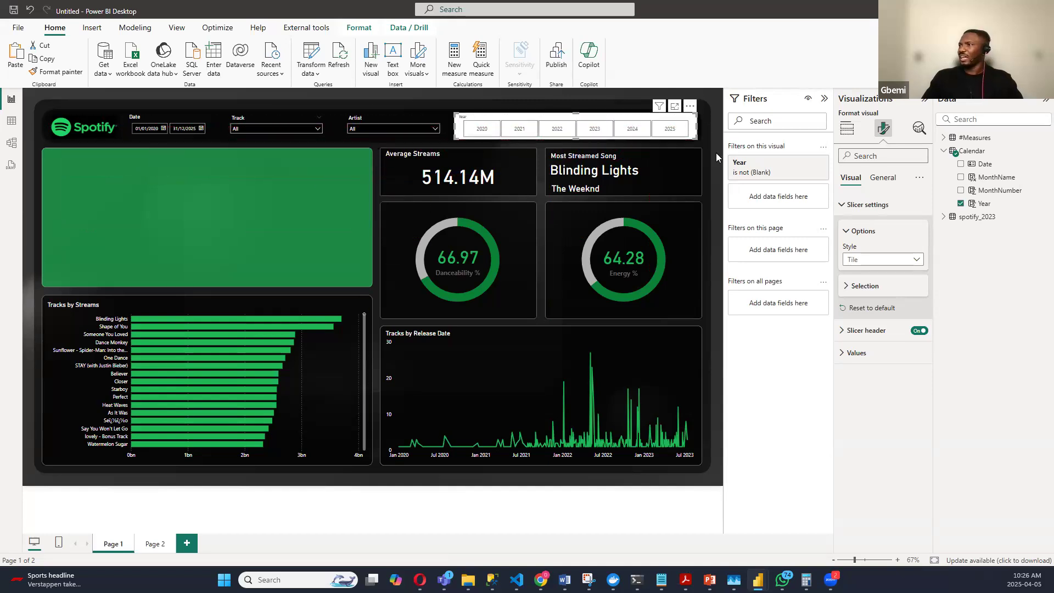
Step: Turn off the Year slicer's header and nudge the slicer into line within the header bar
click(883, 178)
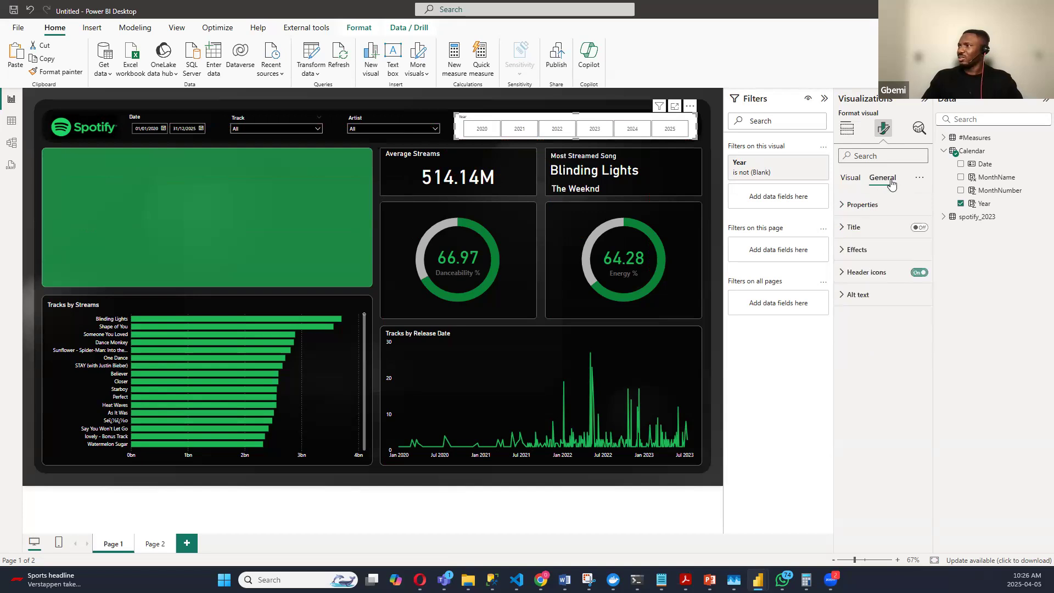
click(850, 177)
click(845, 206)
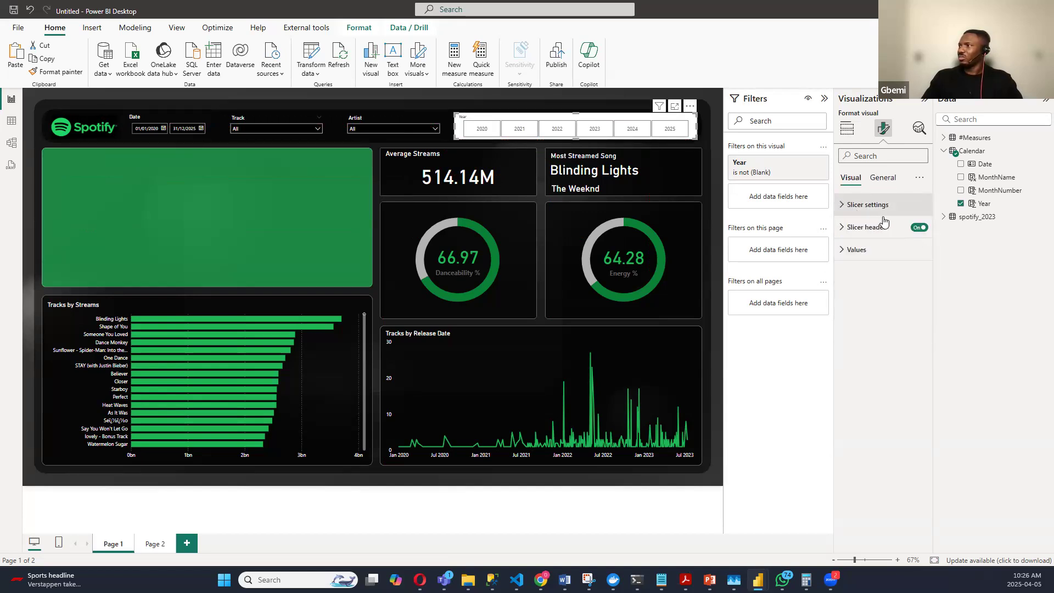
click(921, 228)
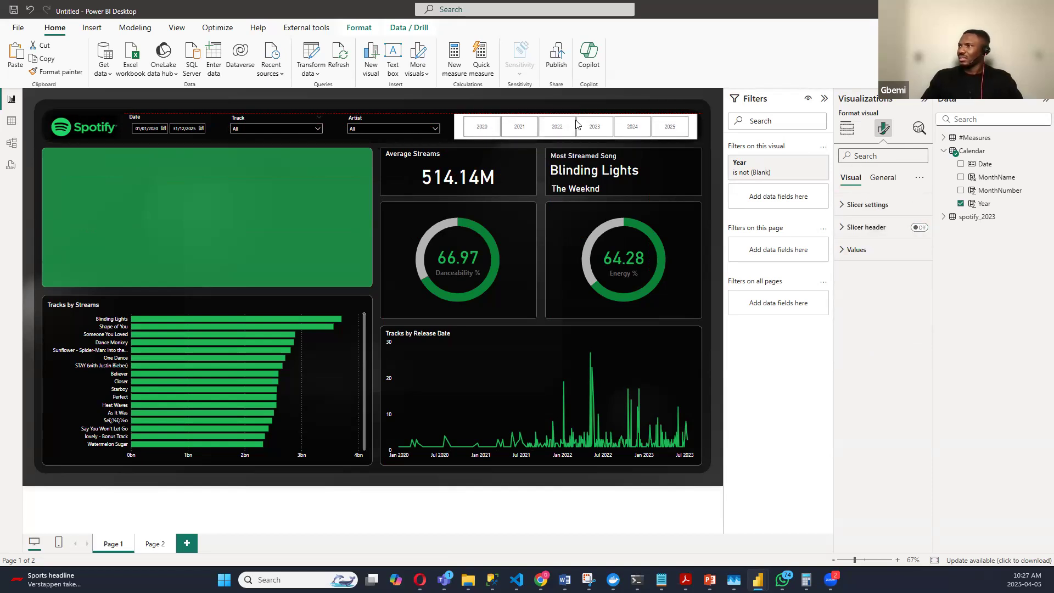
drag(690, 113, 682, 110)
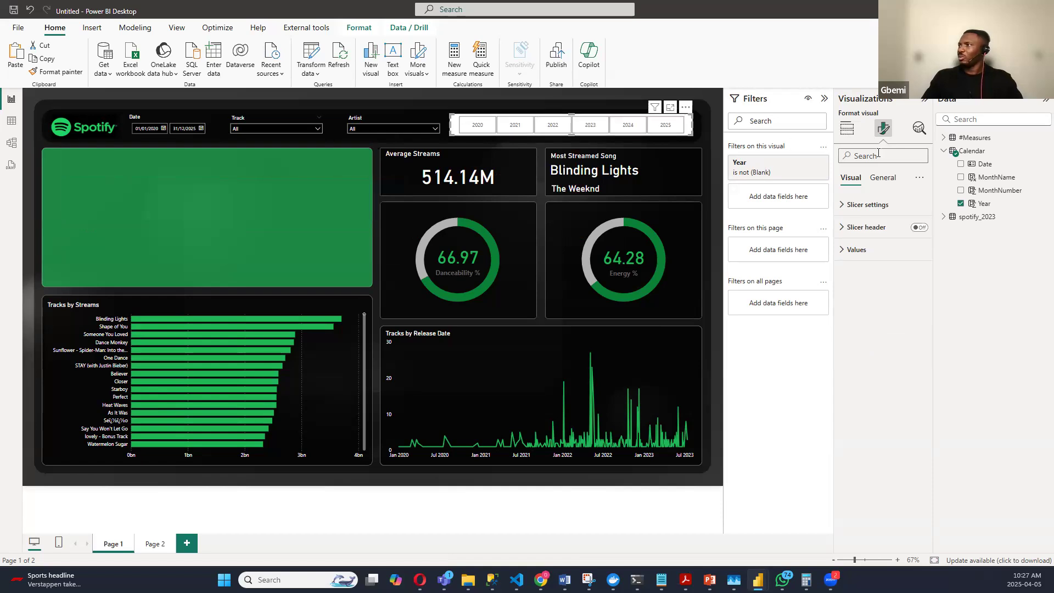
Step: Turn off the Year slicer's overall visual background in its effects settings
click(883, 178)
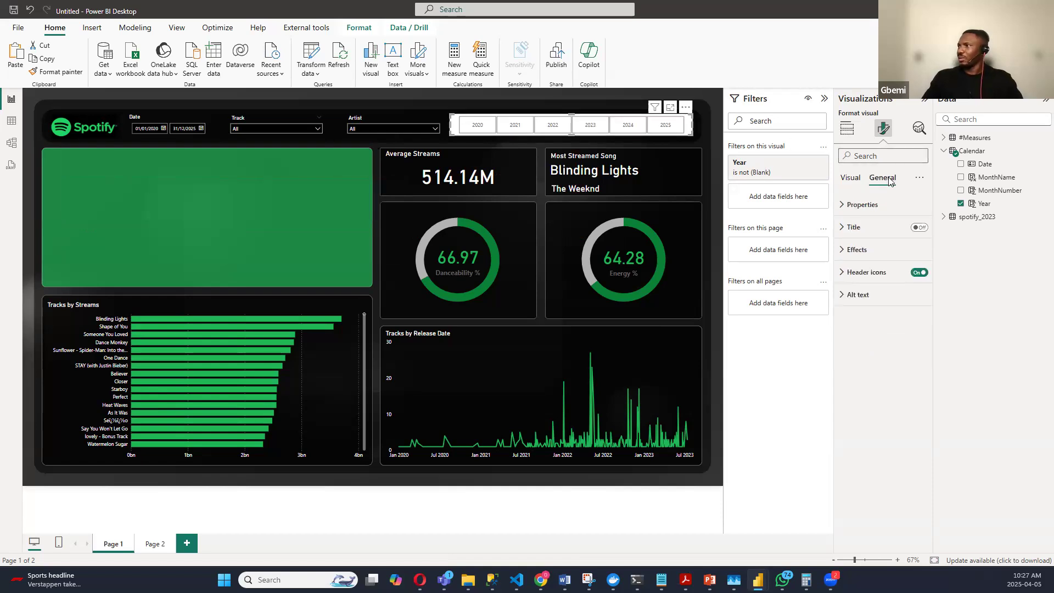
click(852, 249)
click(915, 277)
click(915, 277)
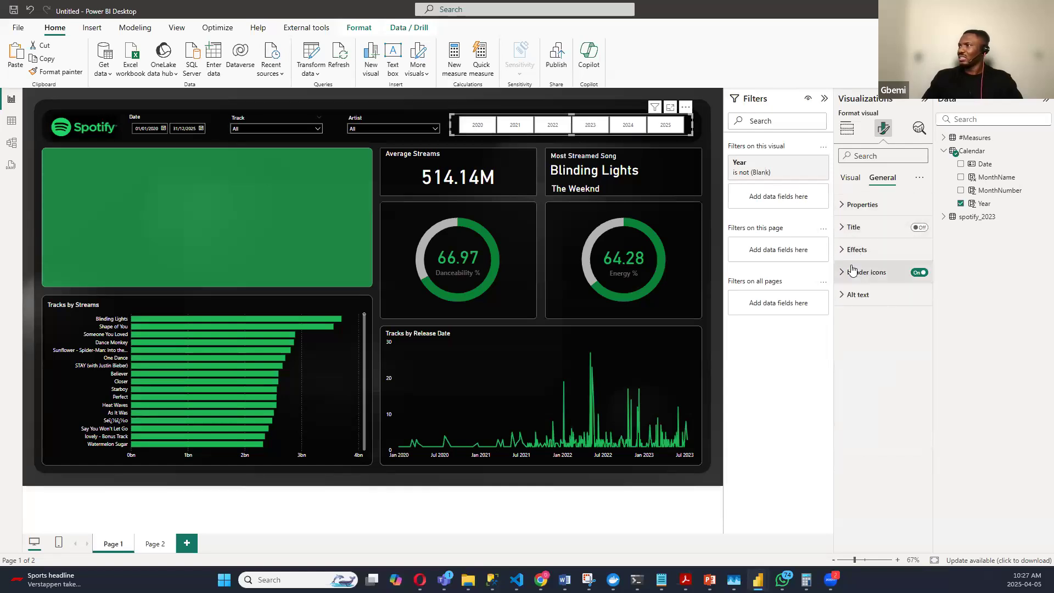
Step: Format the Year slicer's values with a black background, white font colour and font size 11
click(852, 181)
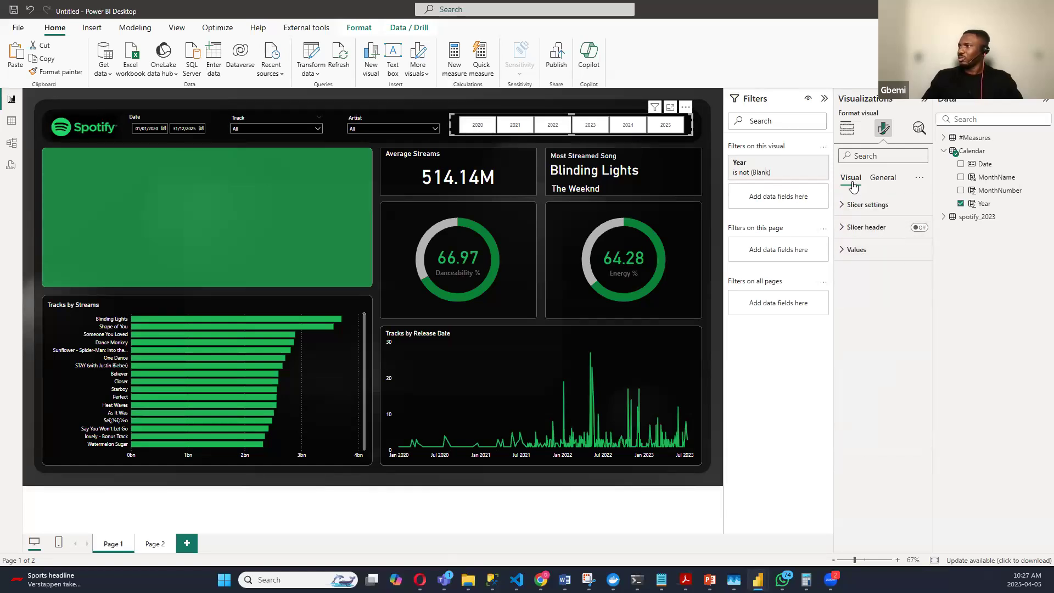
click(844, 249)
click(861, 430)
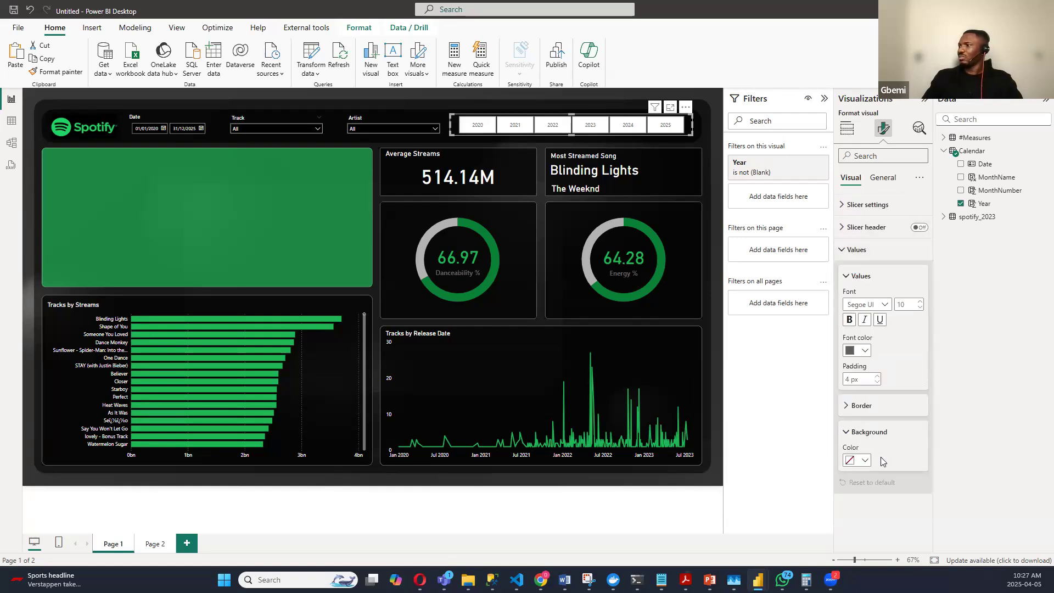
click(866, 461)
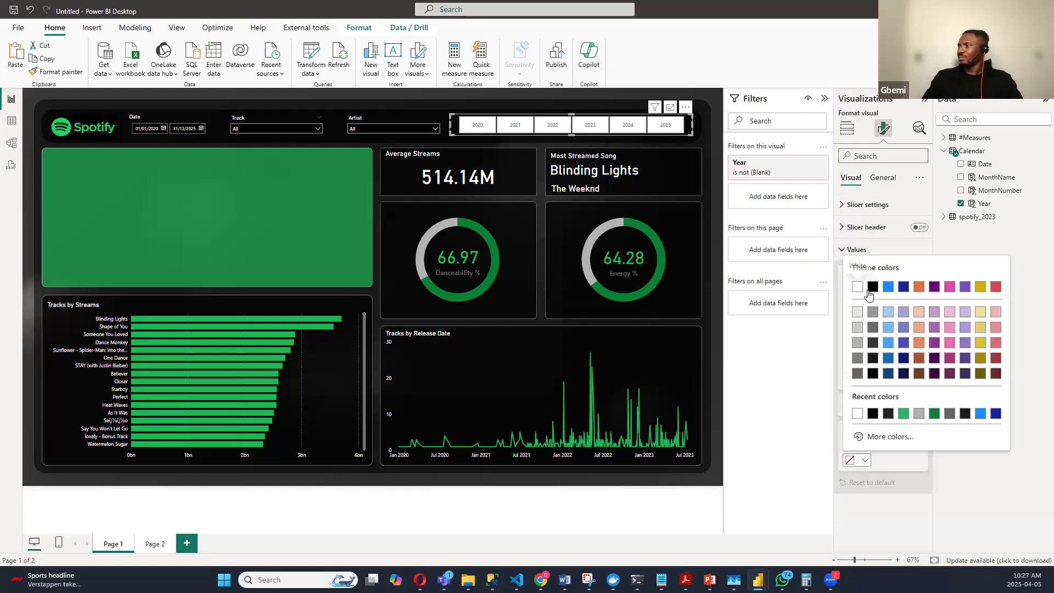
click(869, 284)
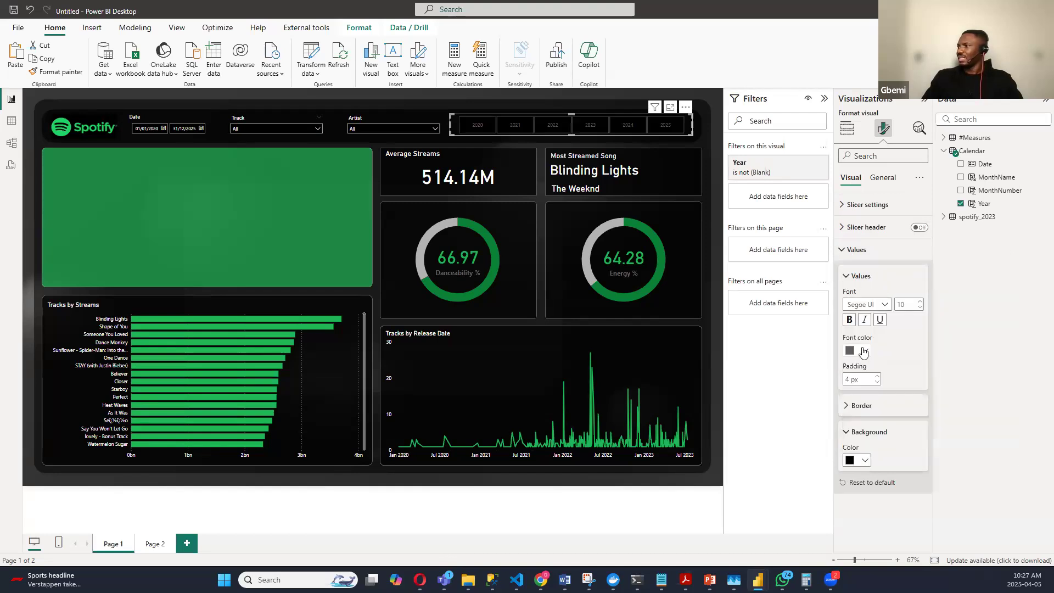
click(863, 352)
click(857, 390)
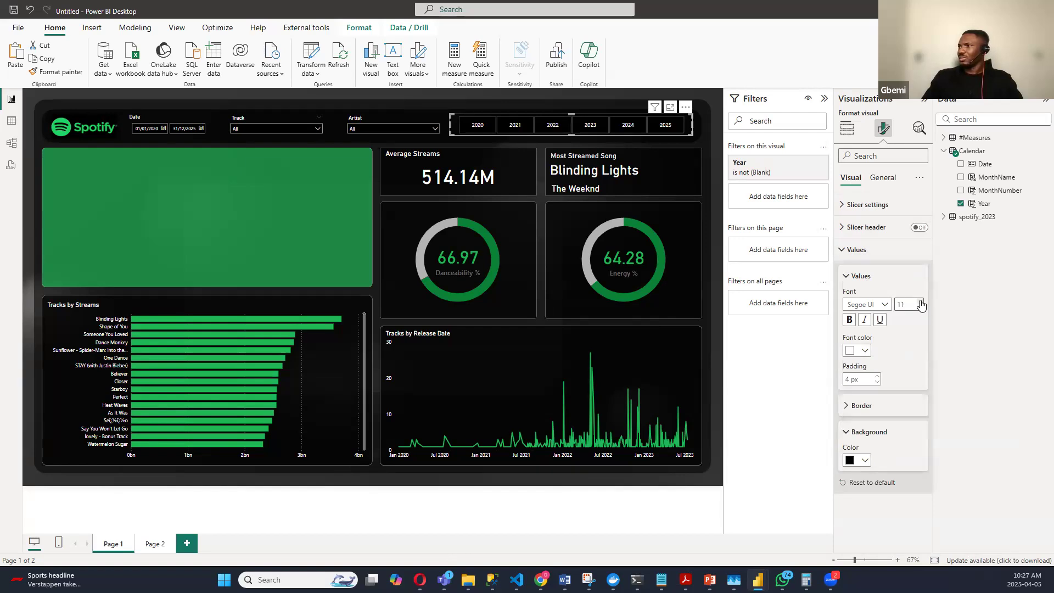
click(677, 251)
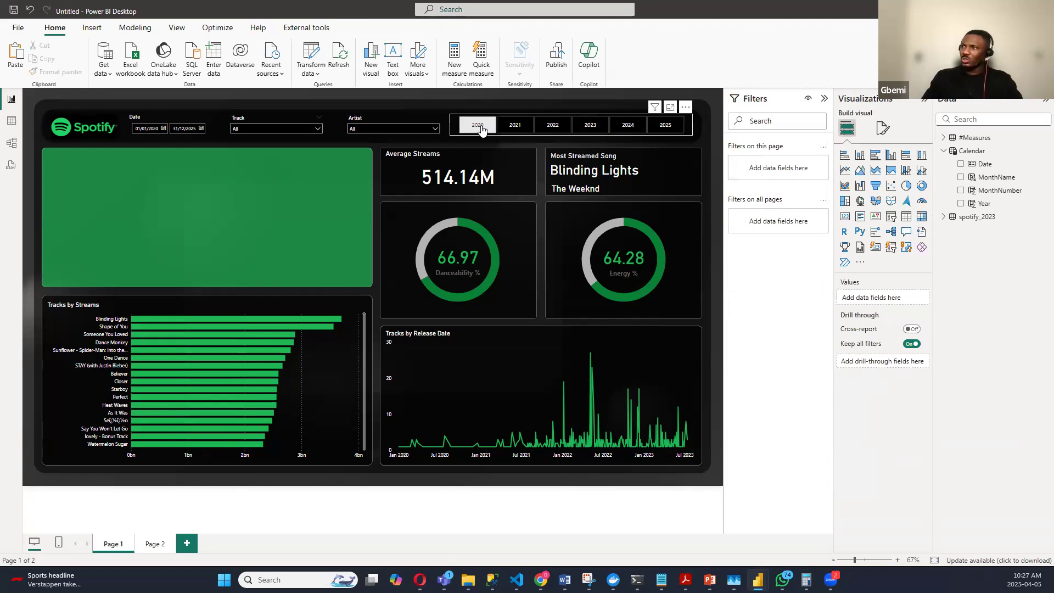
Step: Test the Year slicer by filtering the dashboard through the years 2020 to 2023, and clear the selection
click(481, 127)
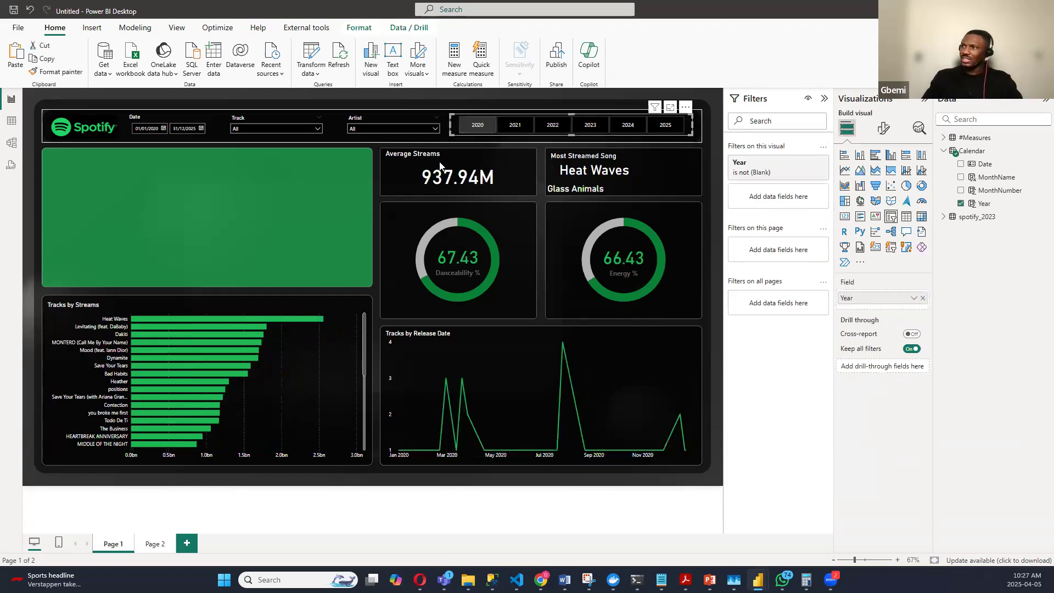
click(517, 126)
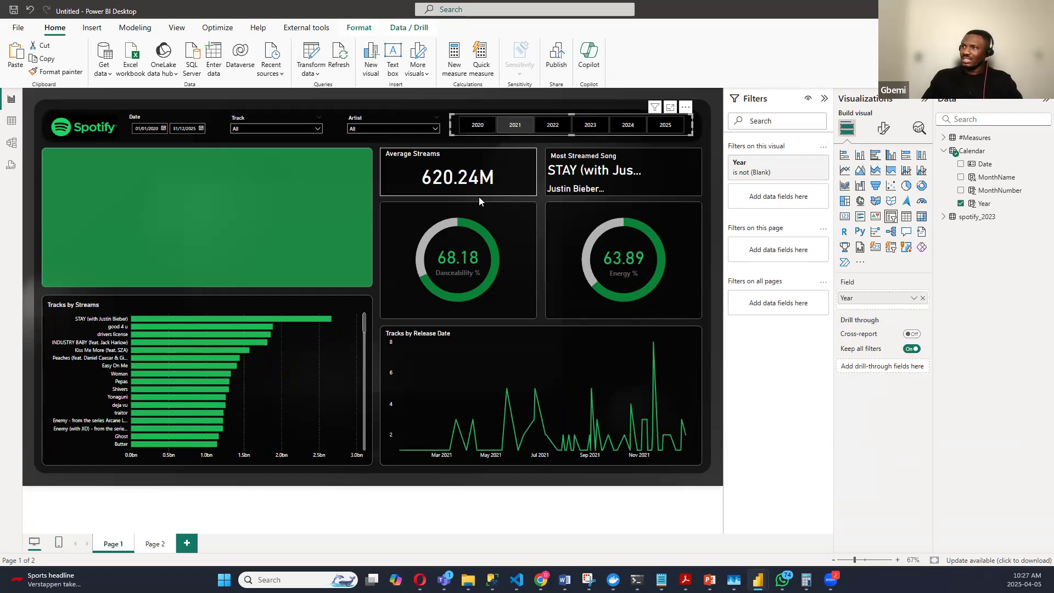
click(553, 130)
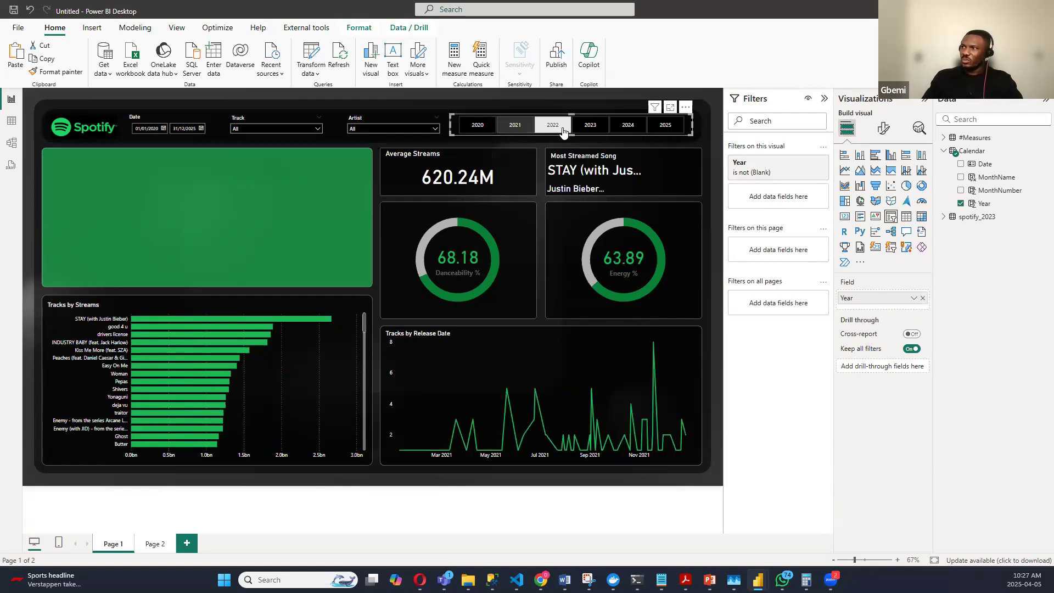
click(590, 128)
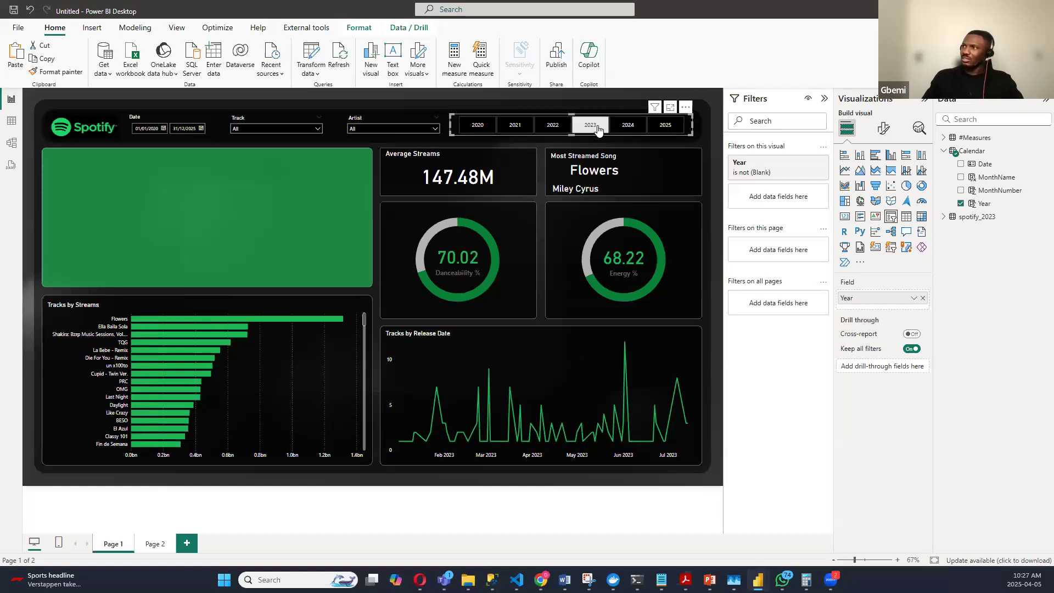
click(598, 130)
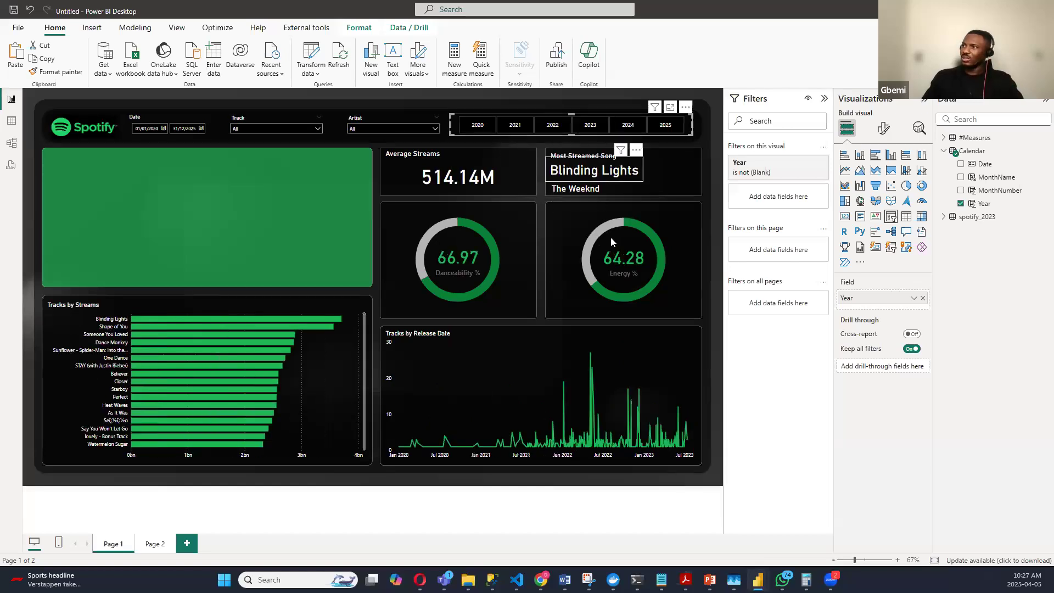
click(715, 349)
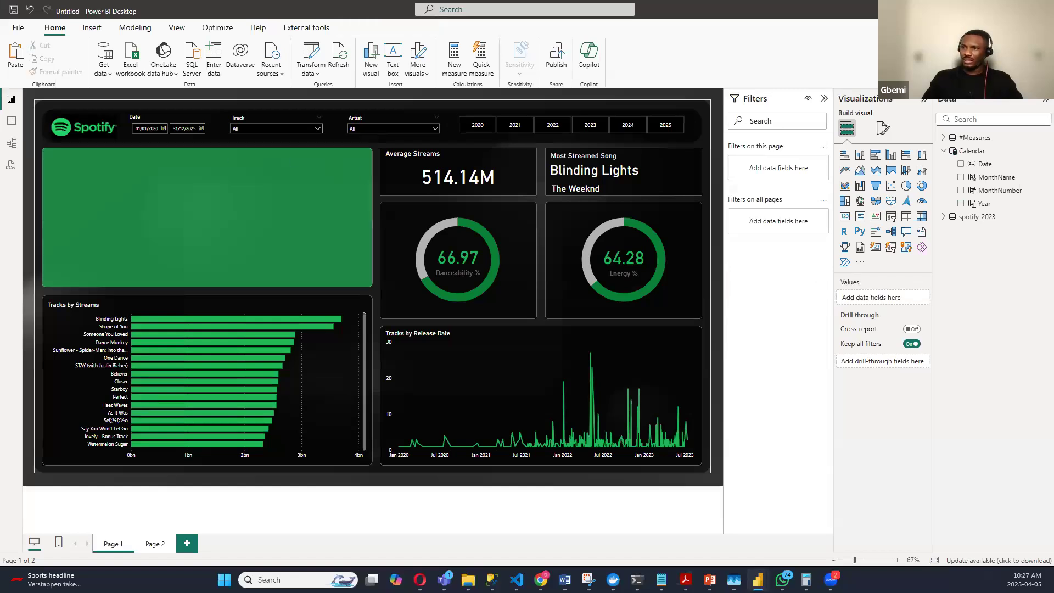
Step: Bring the Tracks and Max Streams cards from Page 2 onto Page 1 and place them separately on the green panel
click(148, 548)
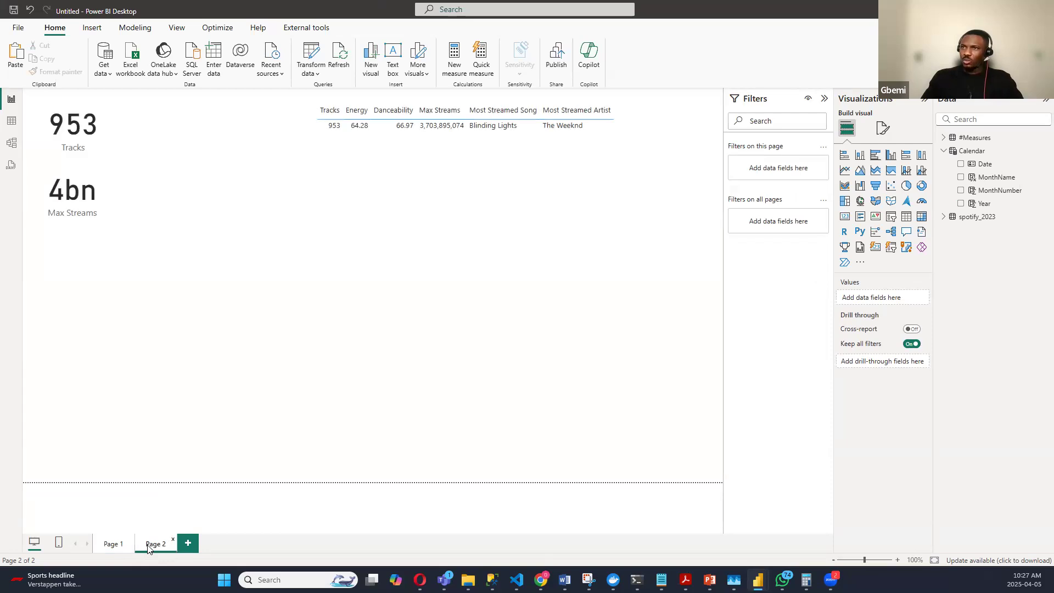
click(85, 153)
ctrl+click(107, 196)
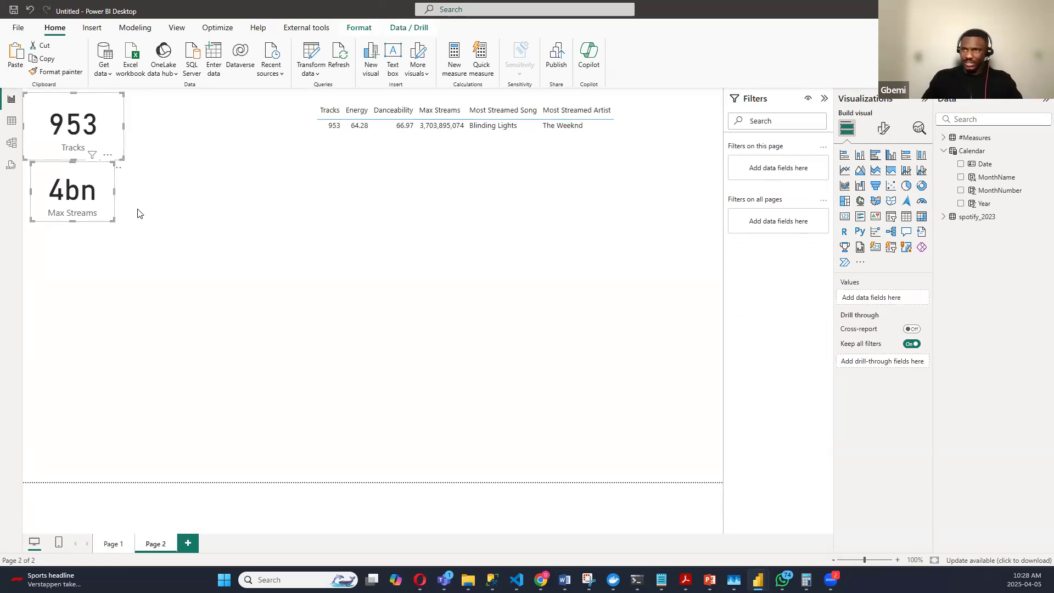
key(Delete)
click(109, 545)
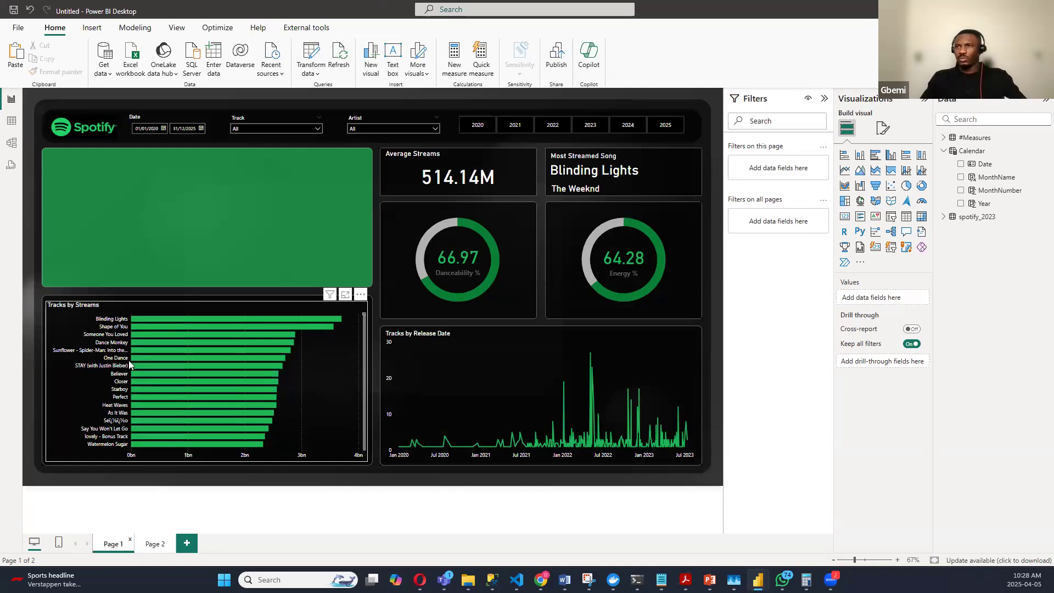
key(ctrl+v)
drag(85, 179, 136, 254)
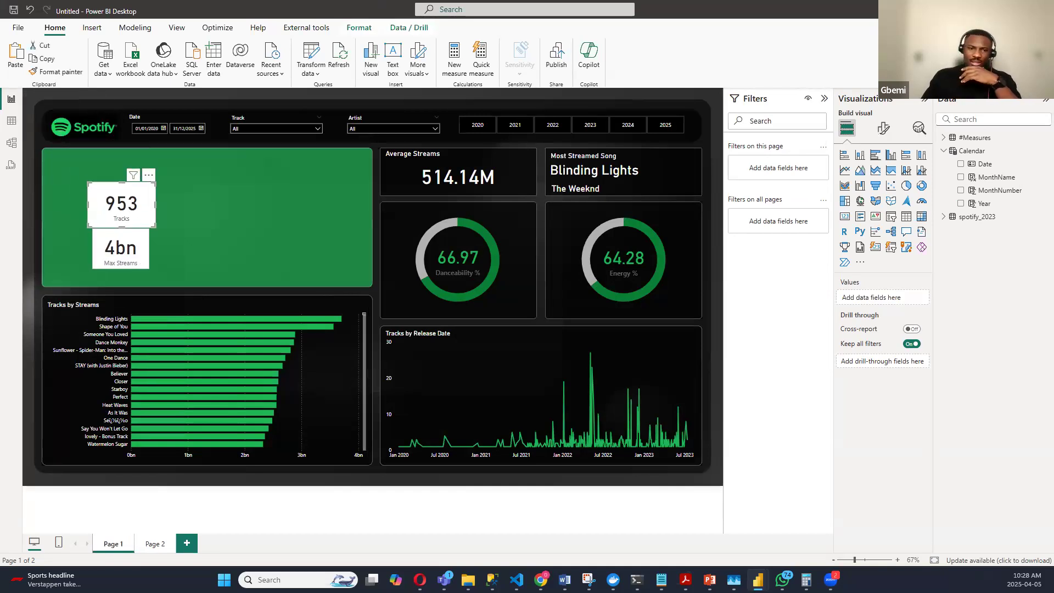
click(136, 254)
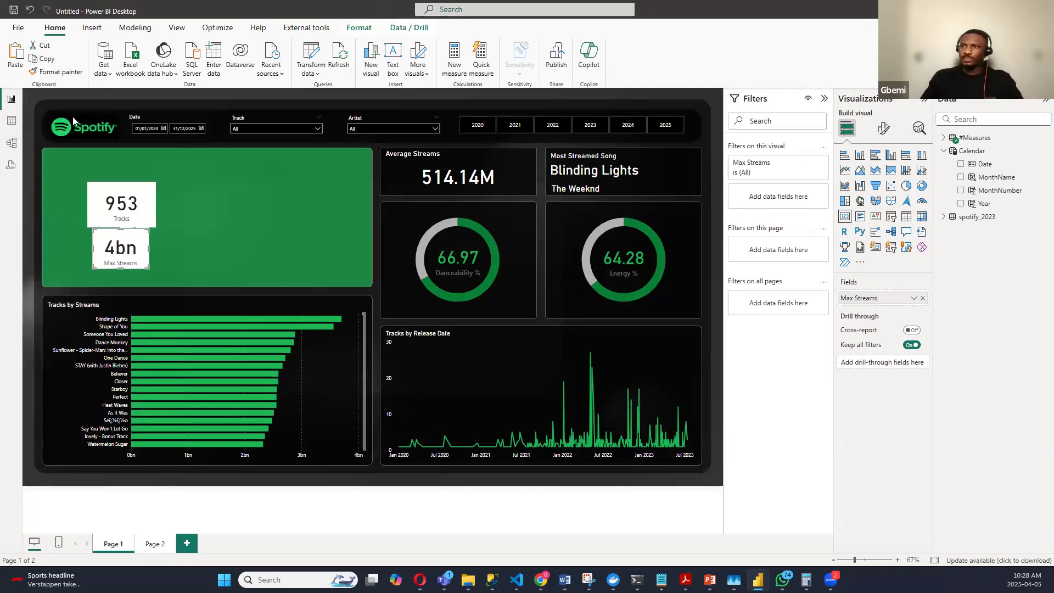
drag(133, 183, 116, 166)
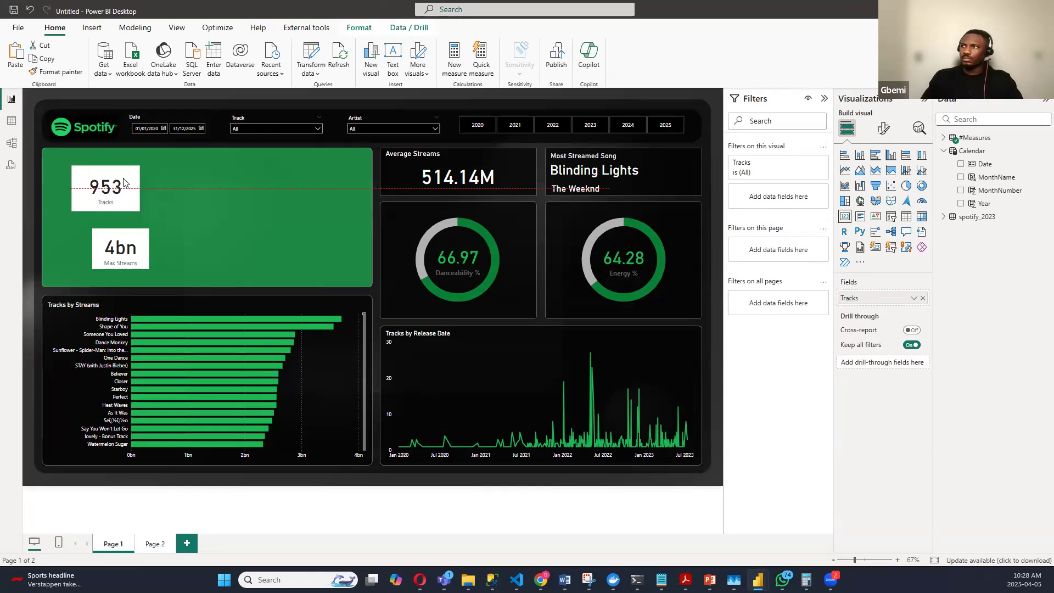
Step: Try placing the Most Streamed Song card on the green panel, slightly taller and with a white category label
click(566, 174)
drag(636, 157, 267, 198)
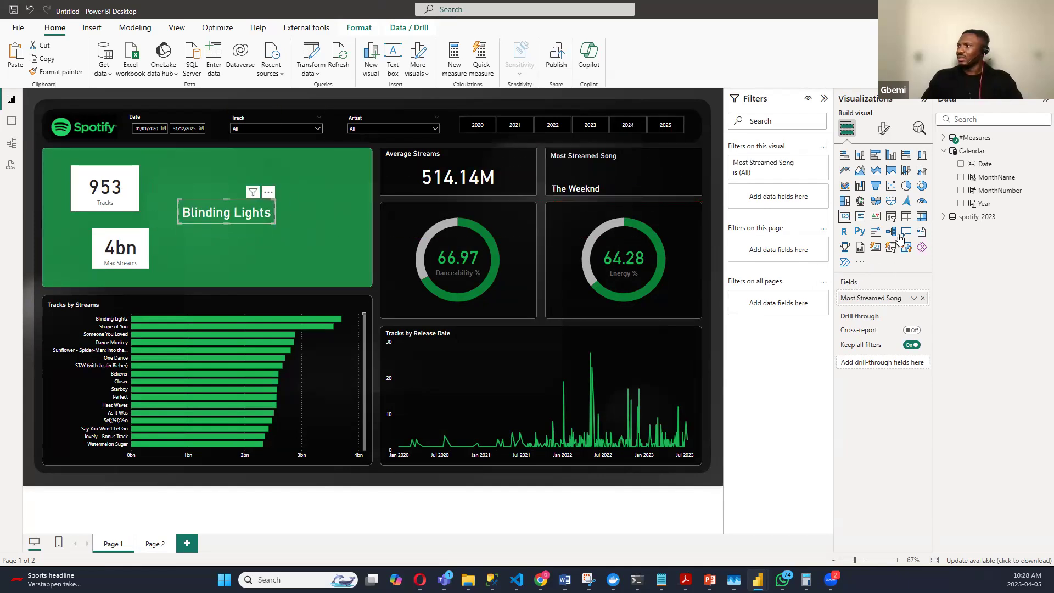
click(884, 128)
click(920, 228)
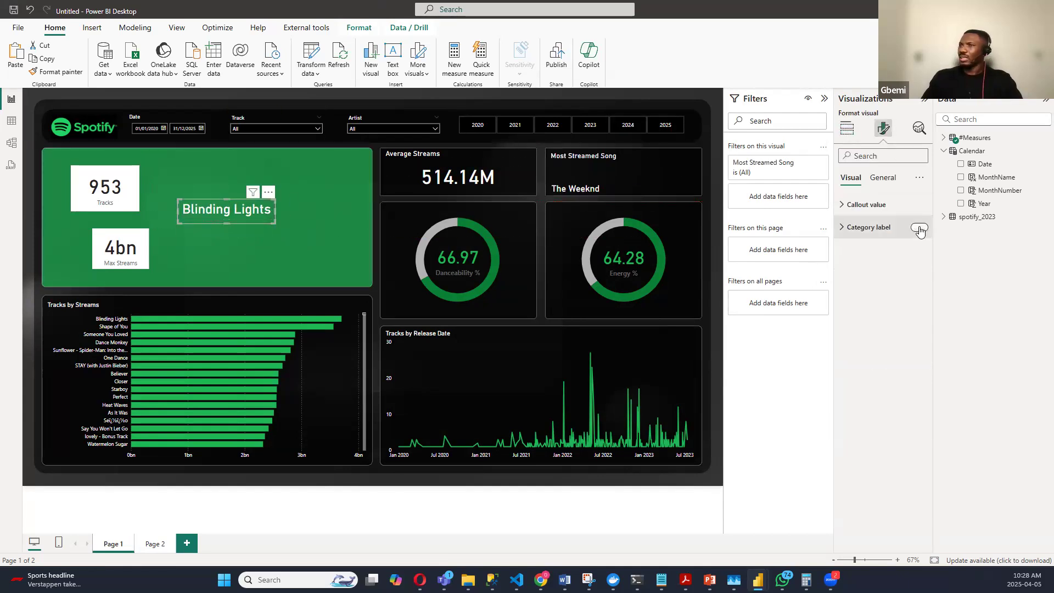
drag(227, 225, 226, 229)
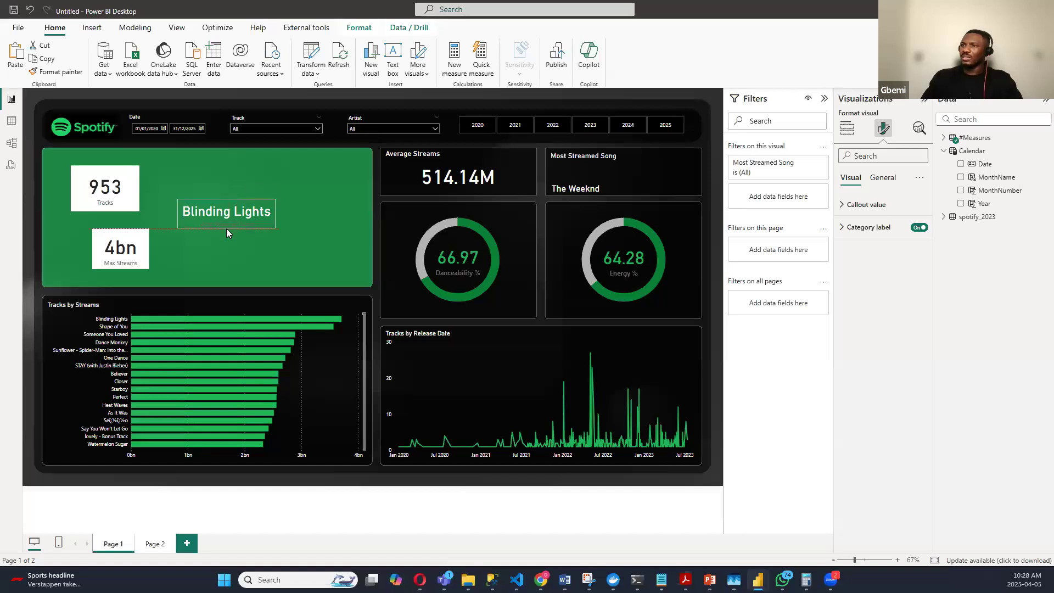
click(849, 228)
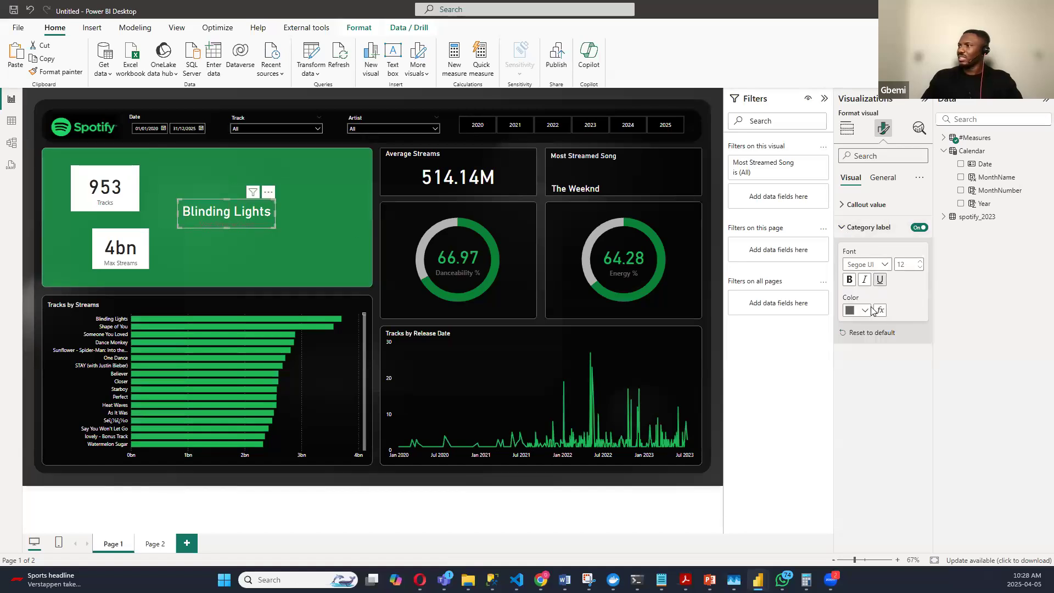
click(856, 311)
click(858, 349)
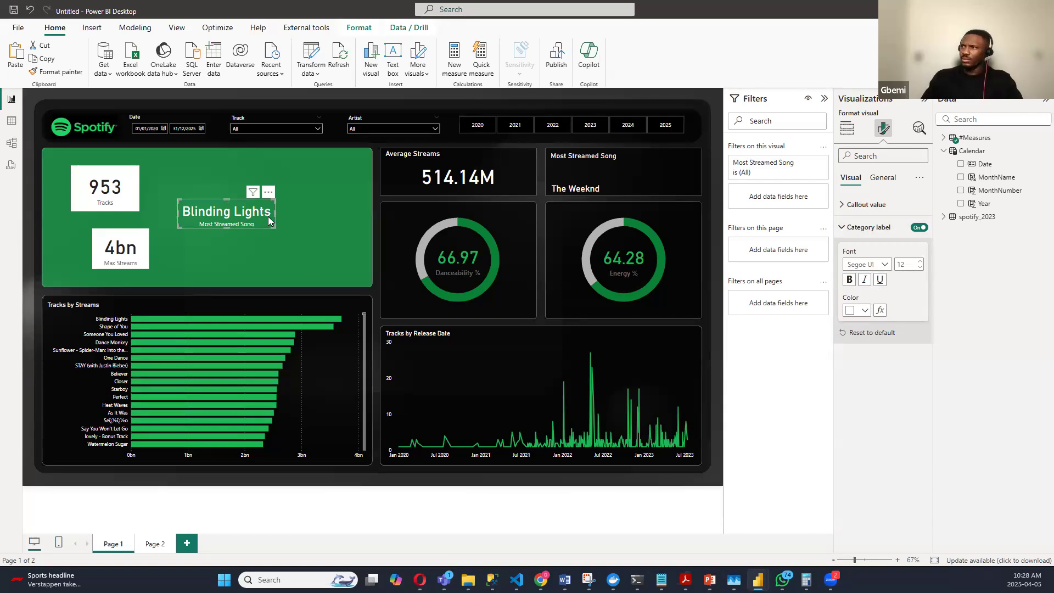
Step: Delete the Most Streamed Song card, and undo back to its original place beneath the Most Streamed Song title
key(Delete)
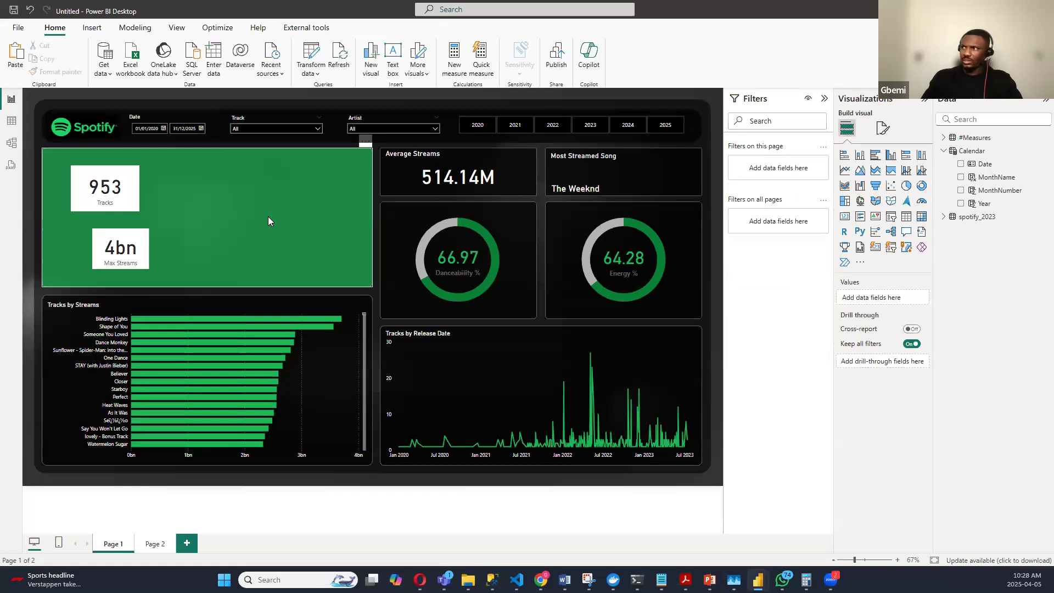
key(ctrl+z)
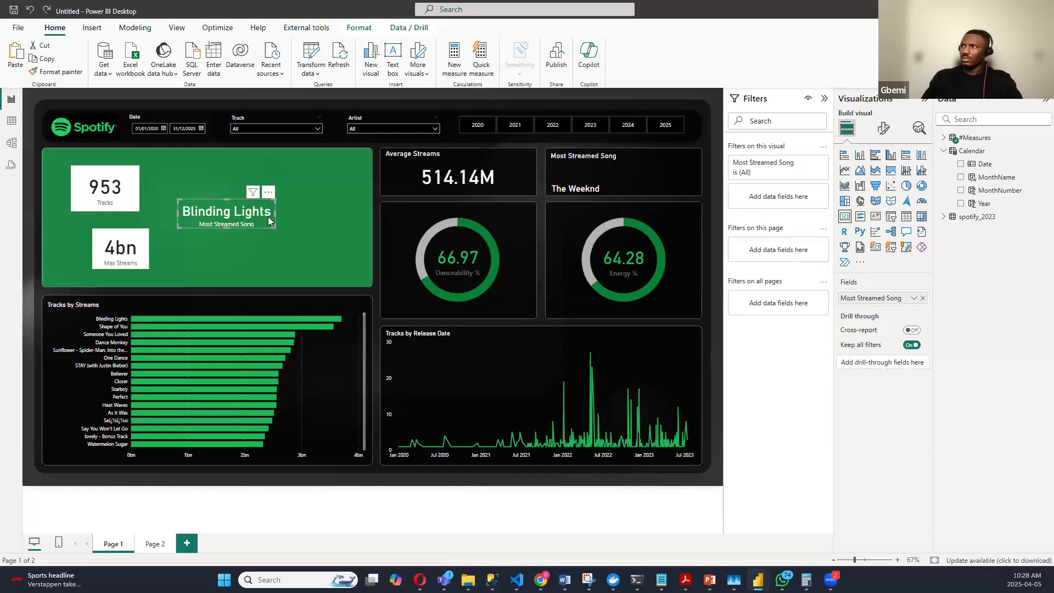
key(ctrl+z)
key(ctrl+z)
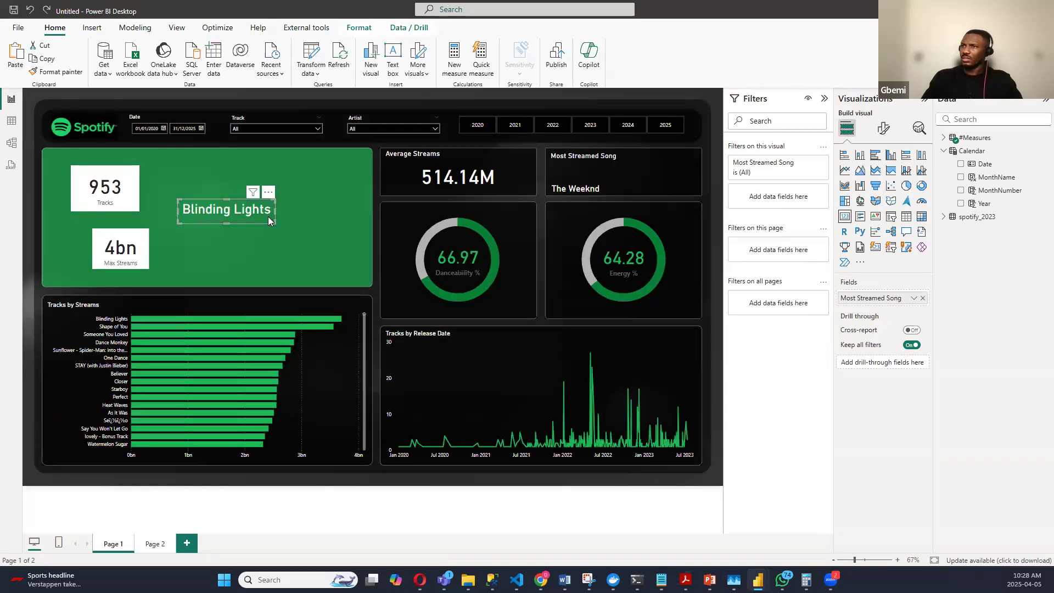
key(ctrl+z)
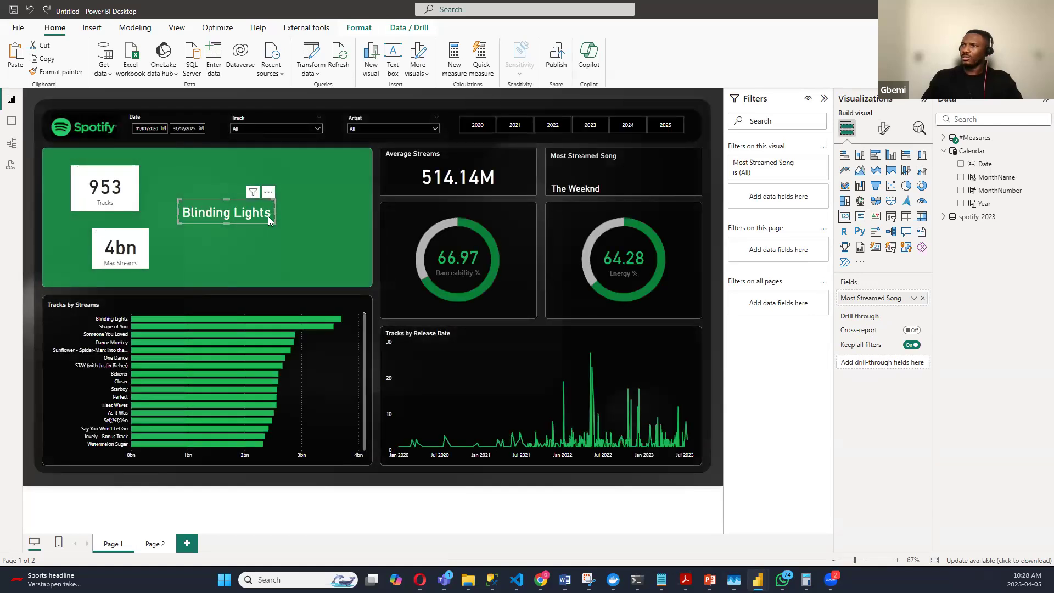
key(ctrl+z)
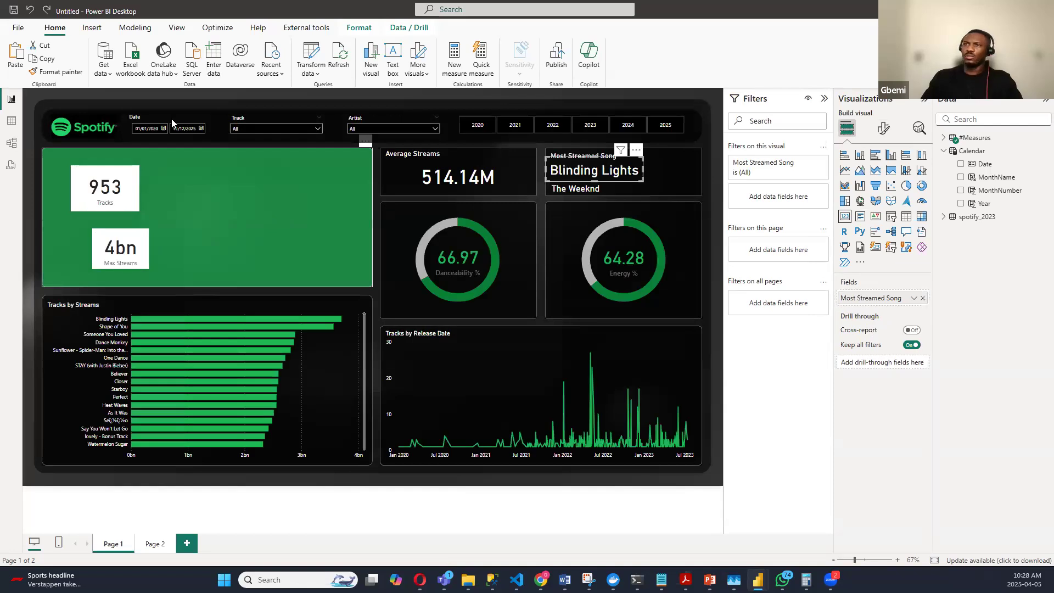
Step: Arrange the Tracks and Max Streams cards side by side along the lower part of the green panel
click(125, 205)
drag(143, 247, 209, 189)
drag(91, 200, 76, 245)
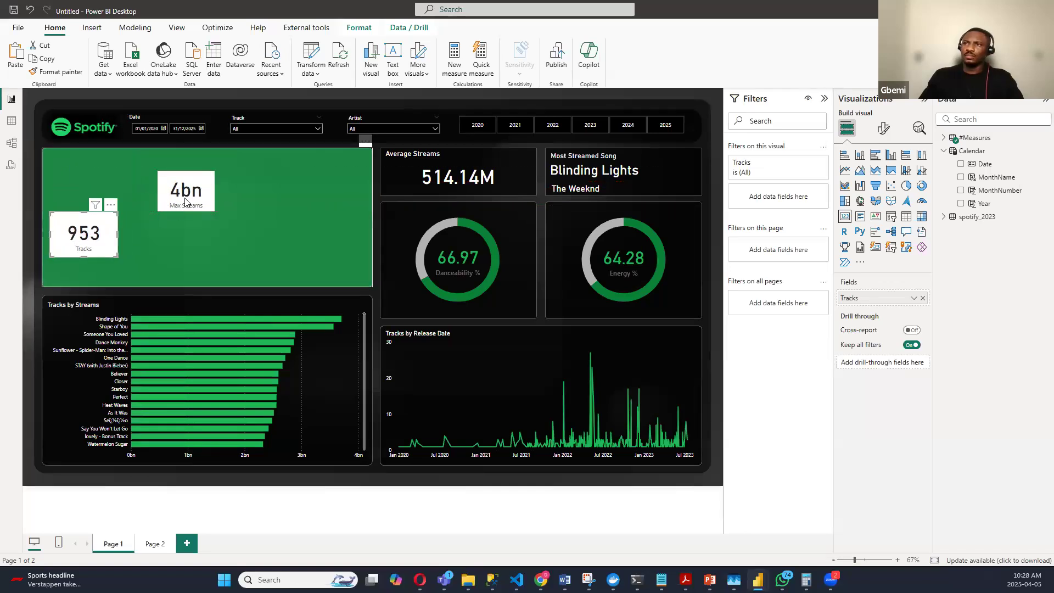
drag(191, 198, 172, 243)
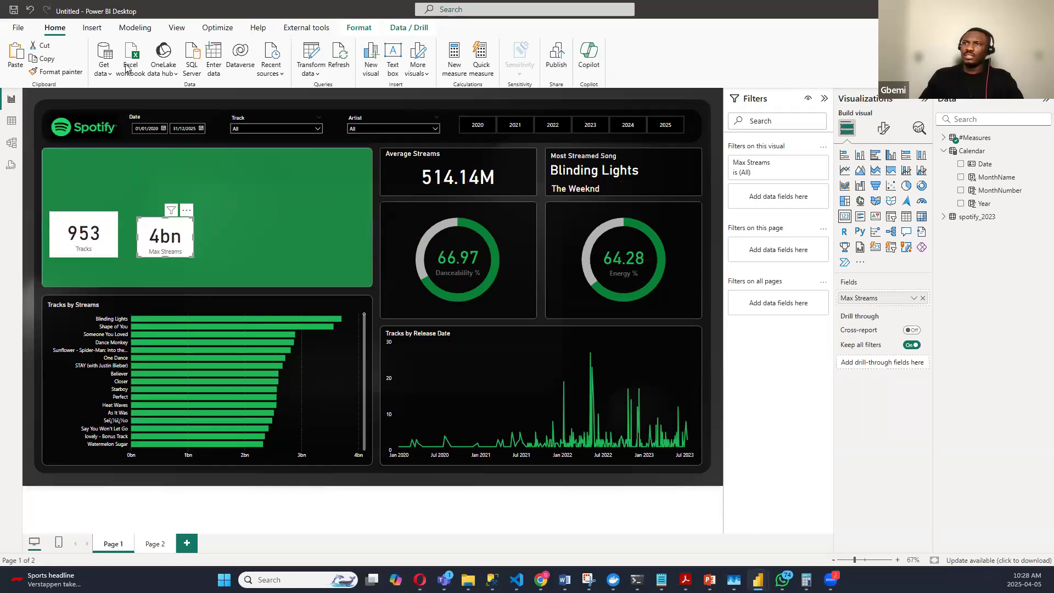
Step: Add a text box reading "Welcome Back," followed by the user's display name, and park it over the Tracks by Release Date chart
click(92, 28)
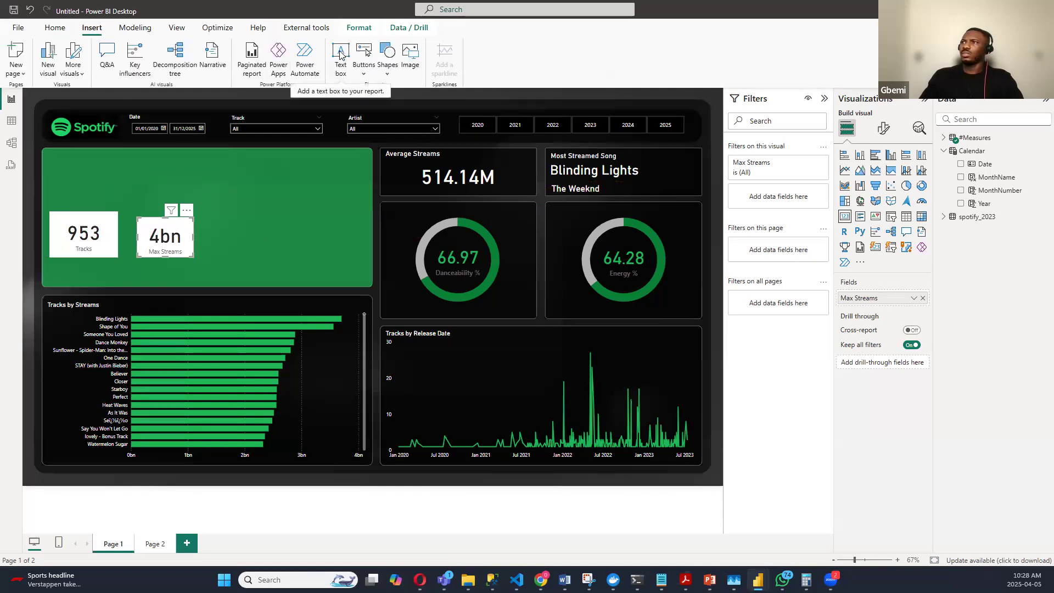
click(343, 60)
click(77, 141)
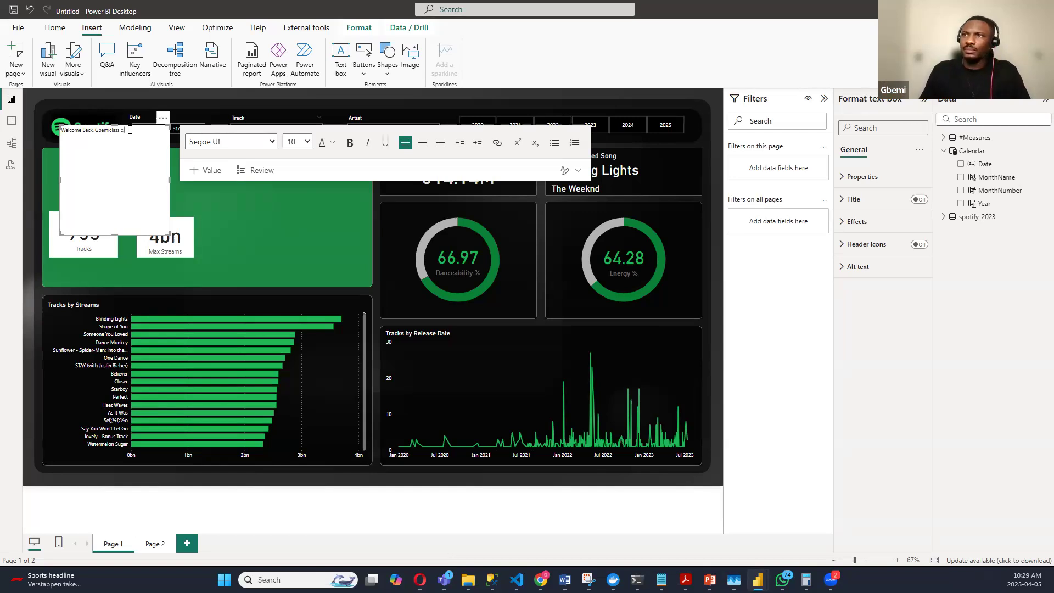
text(!)
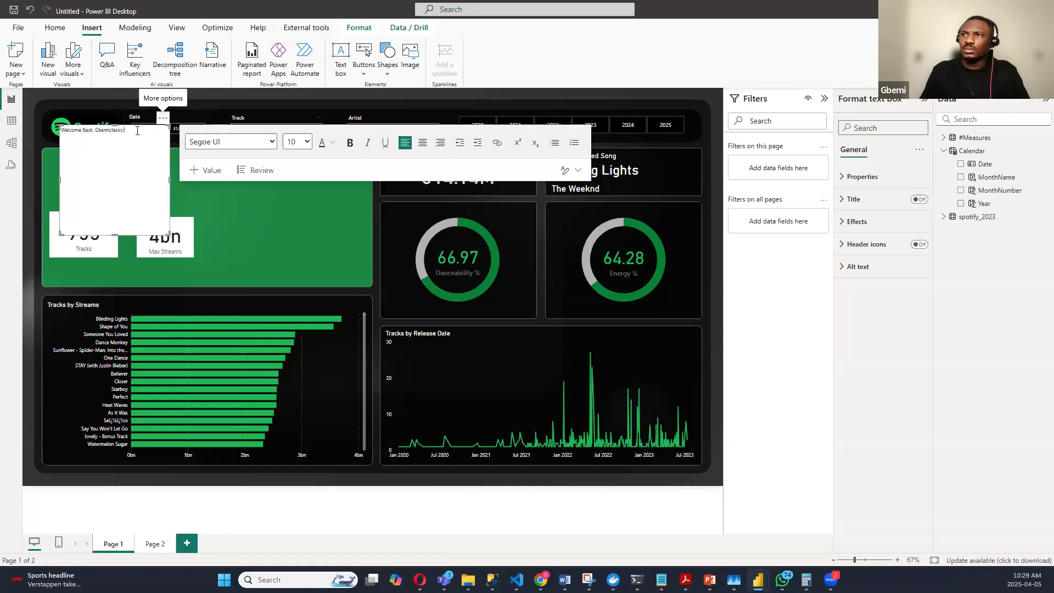
key(BackSpace)
drag(162, 122, 497, 337)
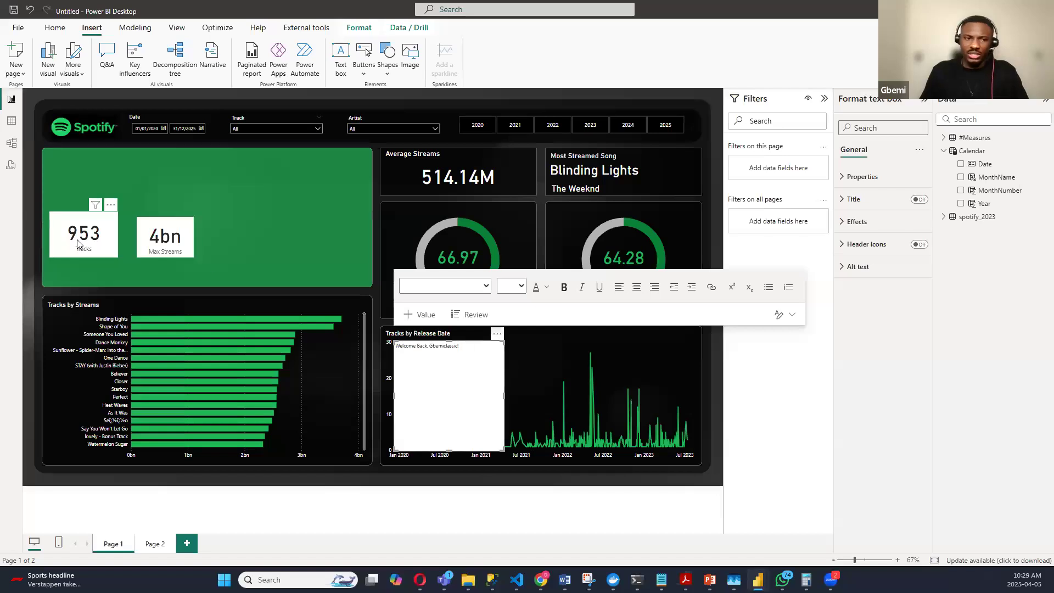
Step: Rename the Tracks card's field to Total Tracks for this visual
click(95, 239)
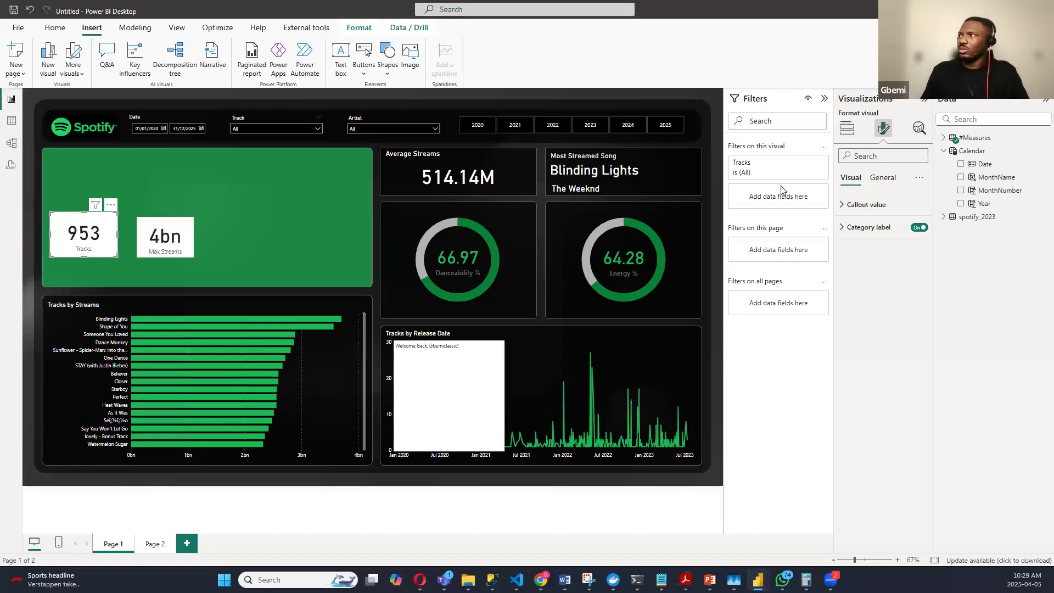
click(847, 128)
drag(865, 297, 827, 294)
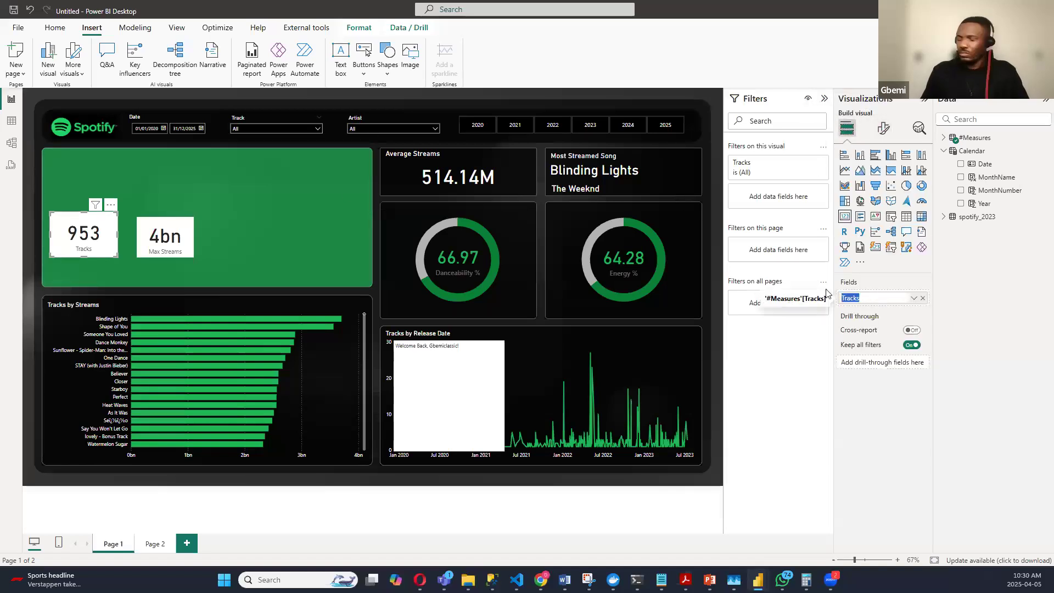
text(Total)
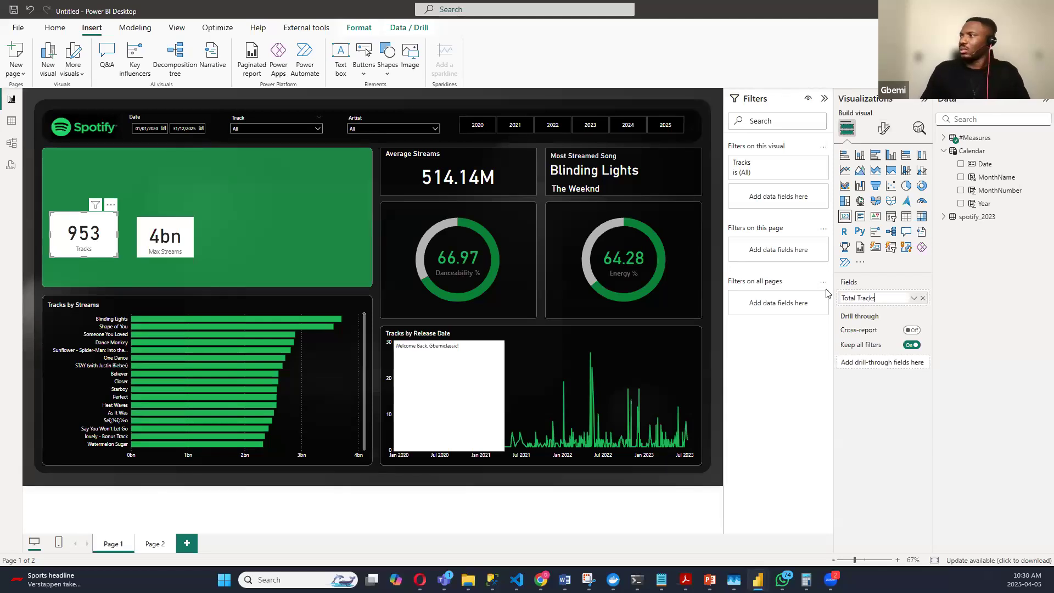
key(Return)
Step: Rename the Max Streams card's field to Most Streams for this visual
click(152, 240)
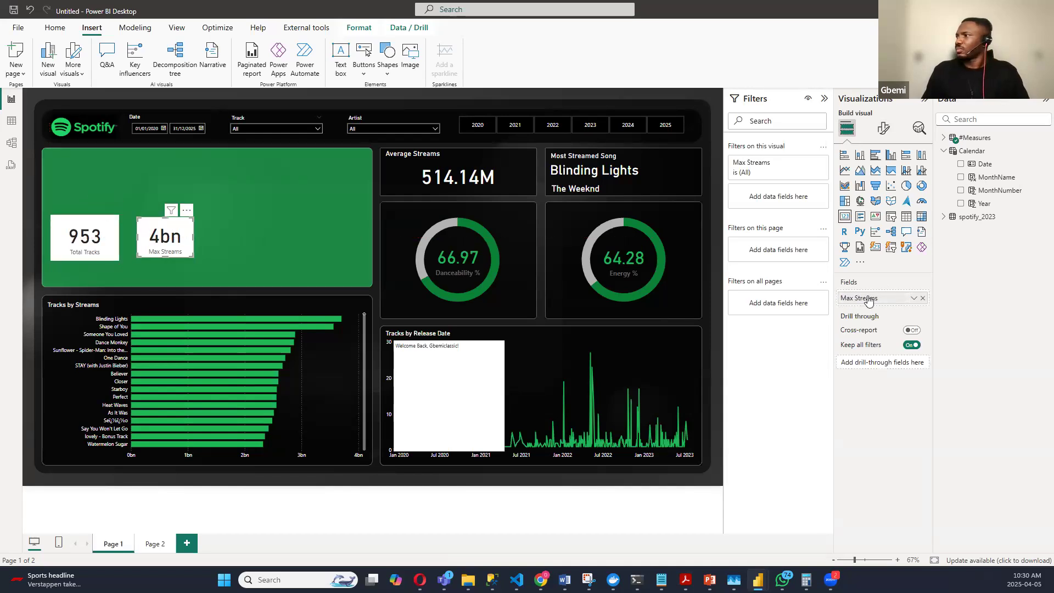
double_click(874, 298)
key(ctrl+a)
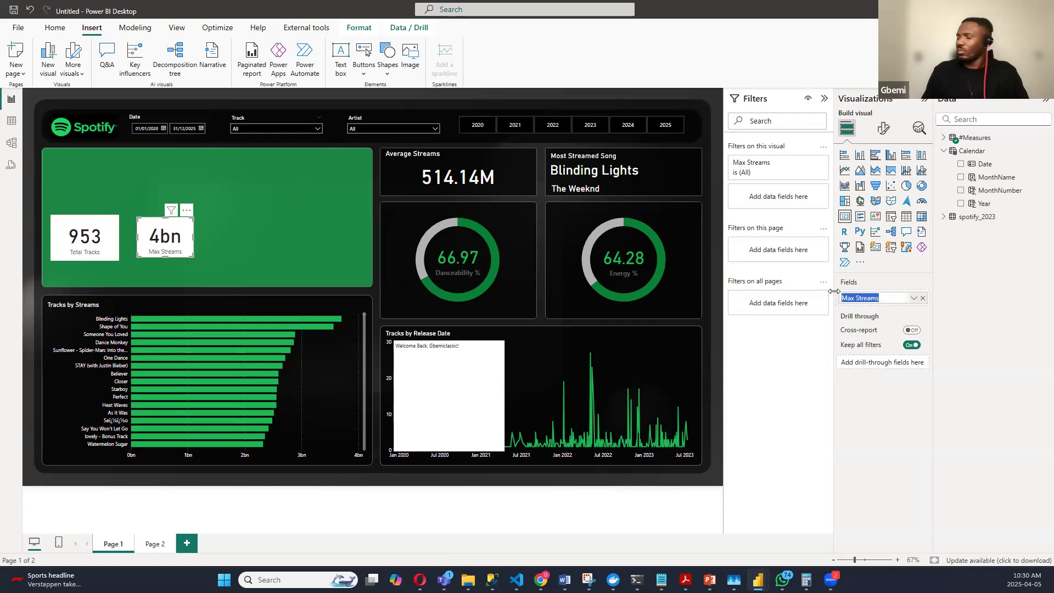
text(Most)
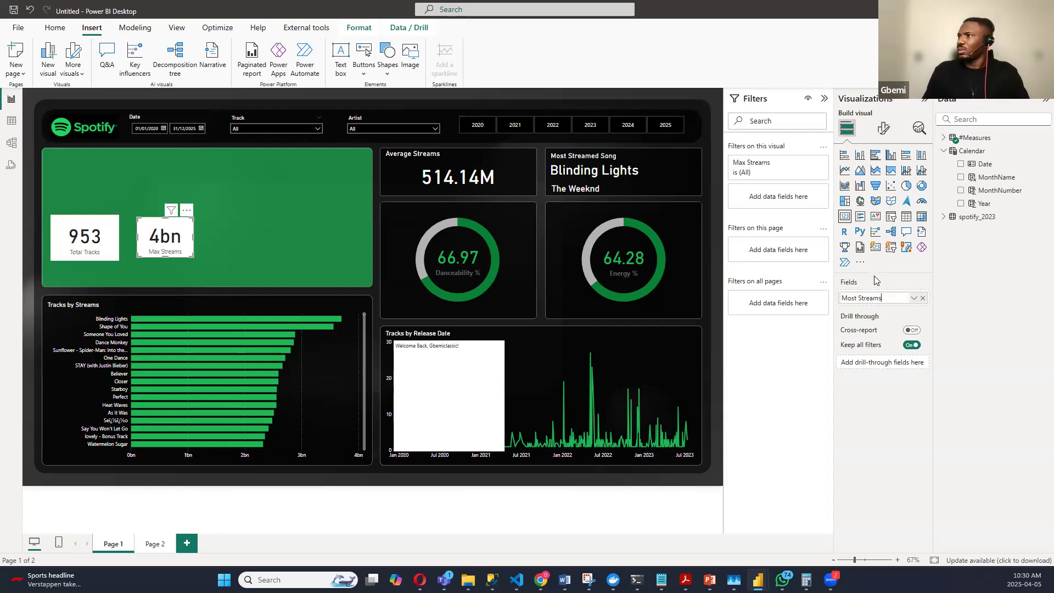
key(Return)
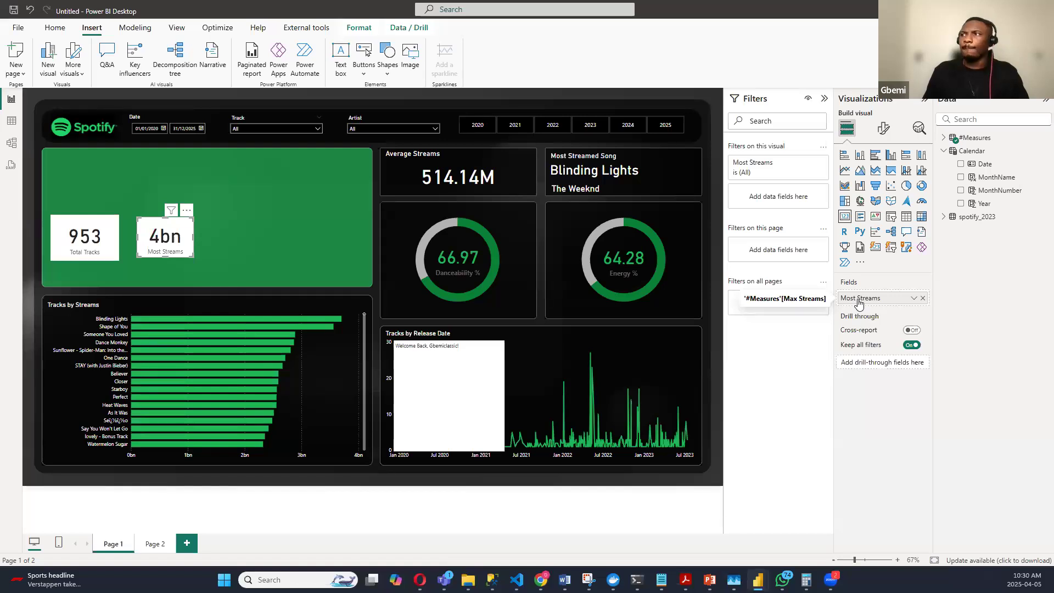
Step: Cross-filter the dashboard by Shape of You in the Tracks by Streams chart to check the cards' response, and clear the selection
click(944, 138)
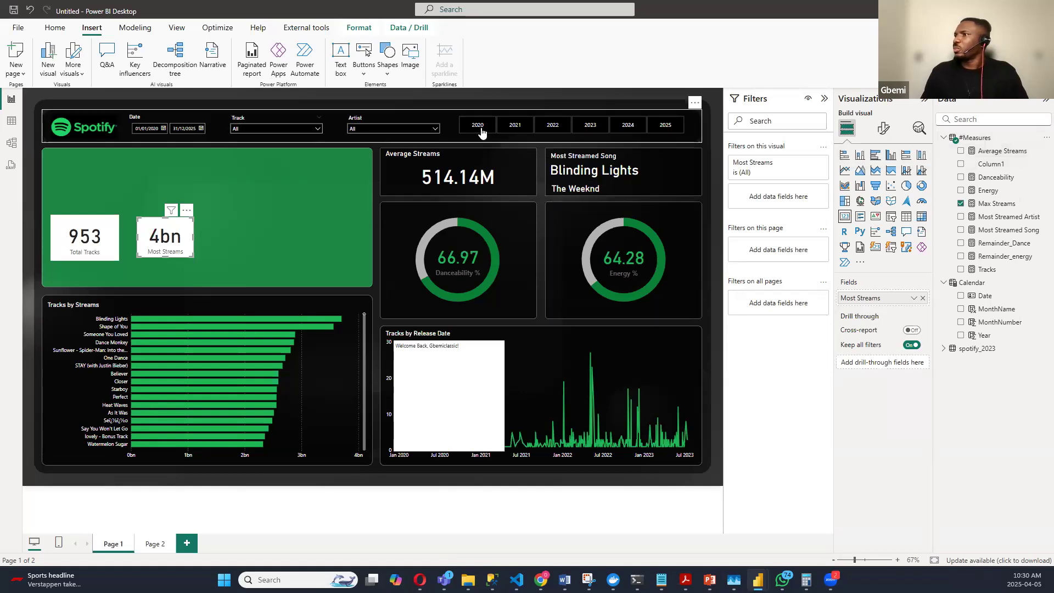
click(147, 326)
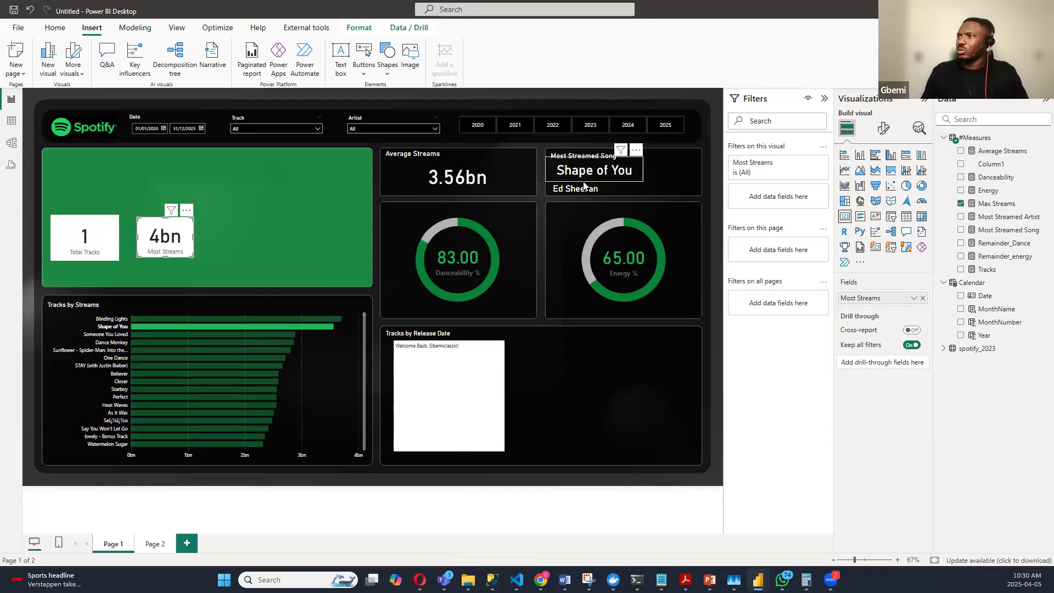
click(143, 327)
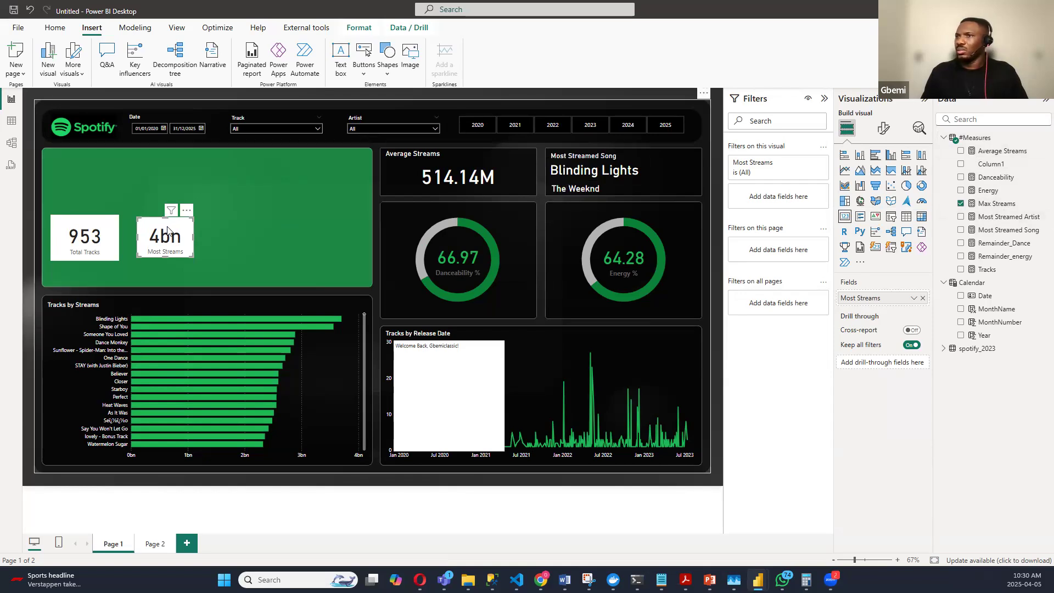
Step: Duplicate the Most Streams card beside the original, replace its field with Most Streamed Artist, and widen it to fit the full artist name
key(ctrl+c)
key(ctrl+v)
drag(166, 231, 240, 230)
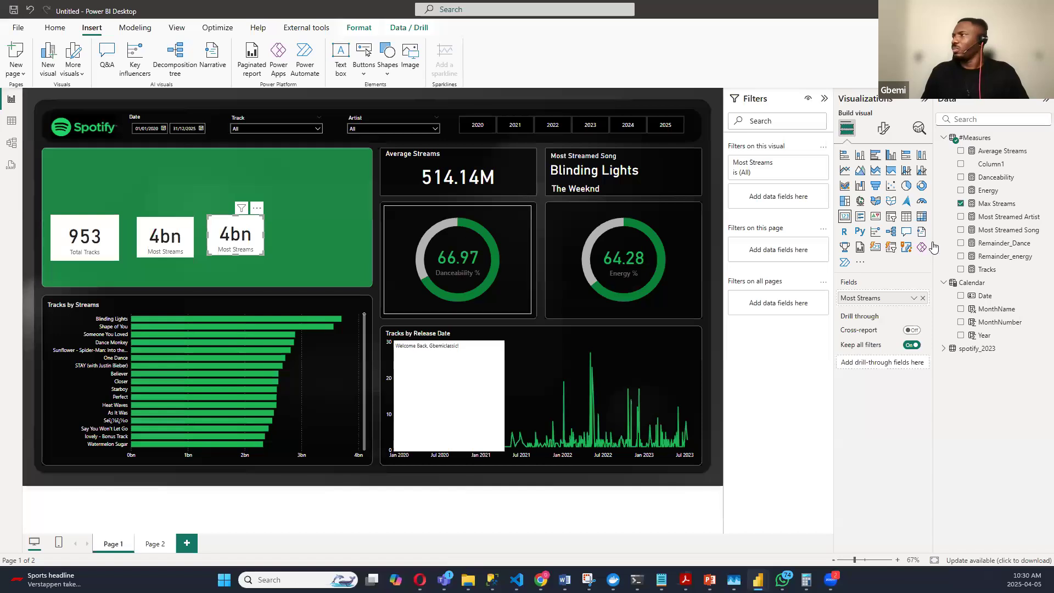
click(961, 203)
click(961, 217)
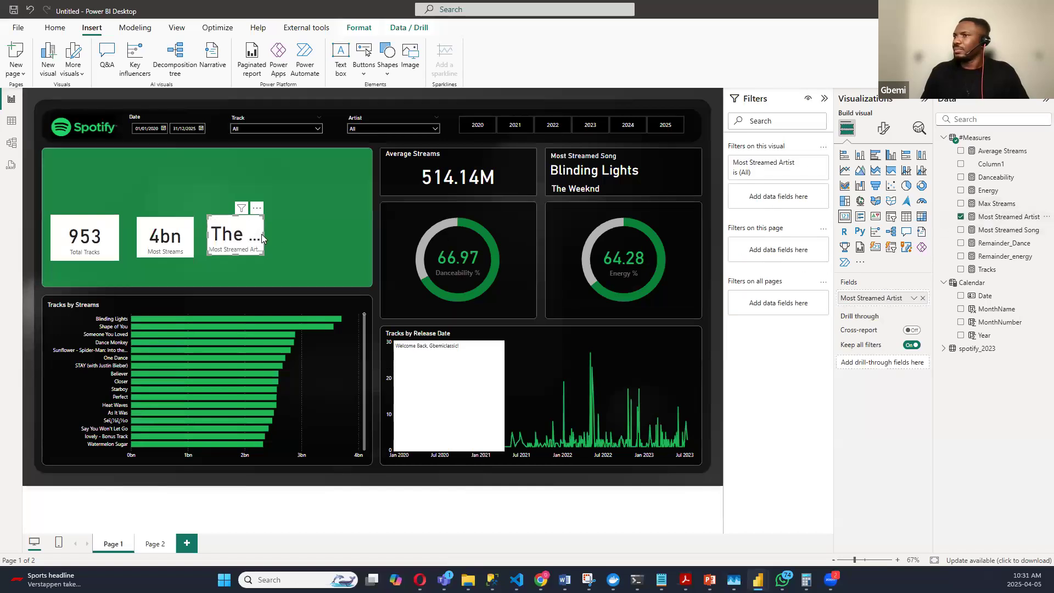
drag(262, 235, 328, 237)
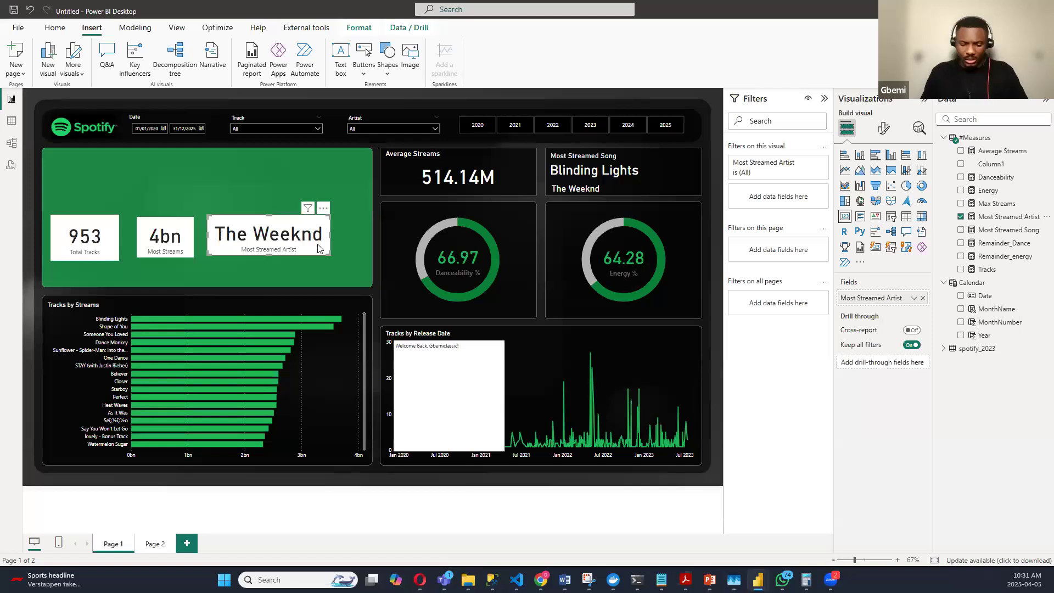
Step: Duplicate the Most Streamed Artist card and replace its field with Most Streamed Song
key(ctrl+v)
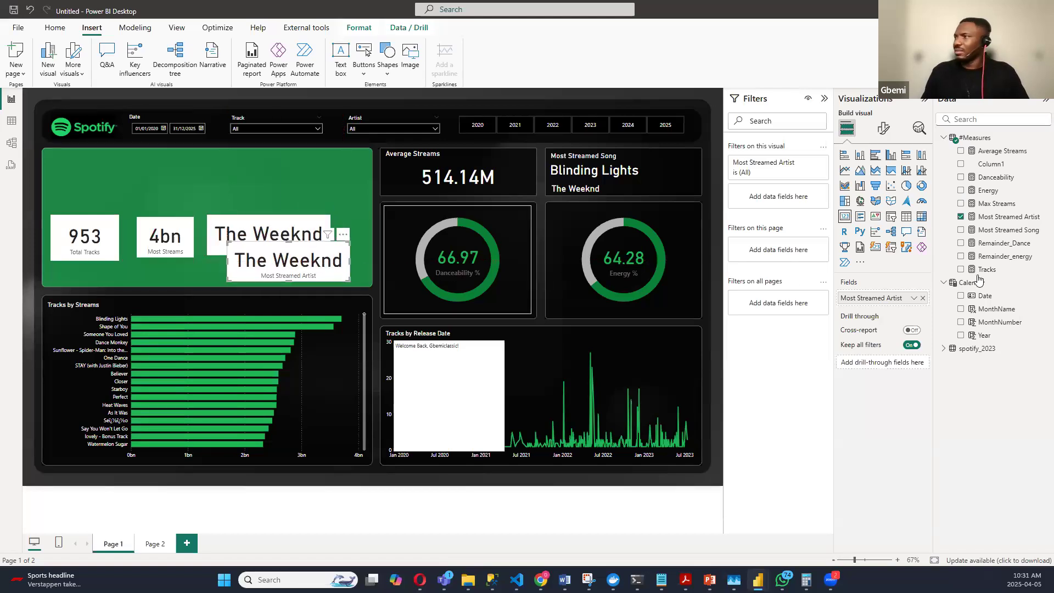
click(961, 217)
click(961, 230)
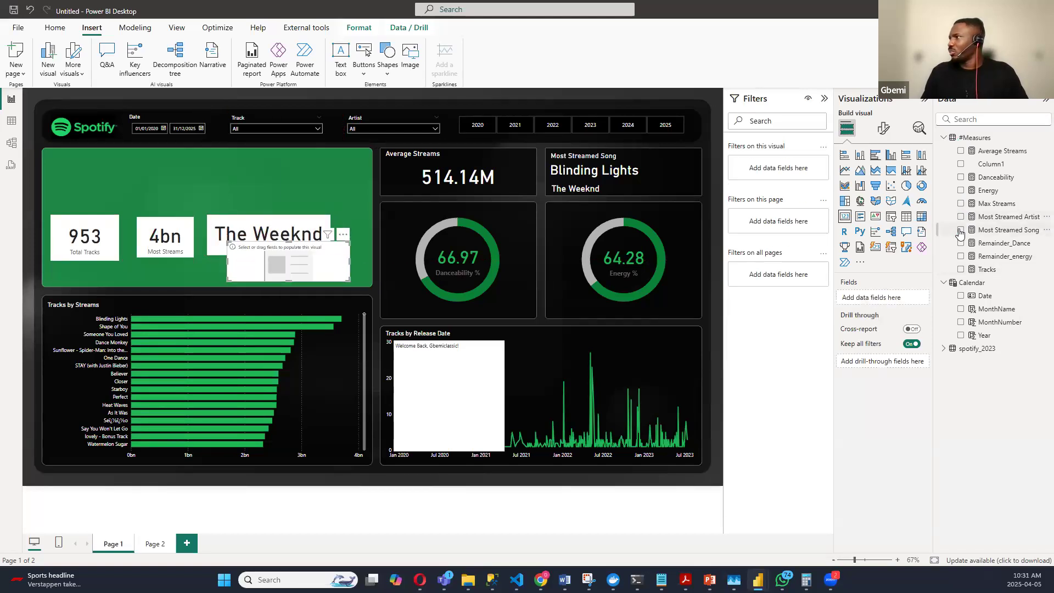
Step: Turn off the background of all four cards in the green panel together
drag(88, 247, 88, 245)
ctrl+click(174, 239)
ctrl+click(231, 223)
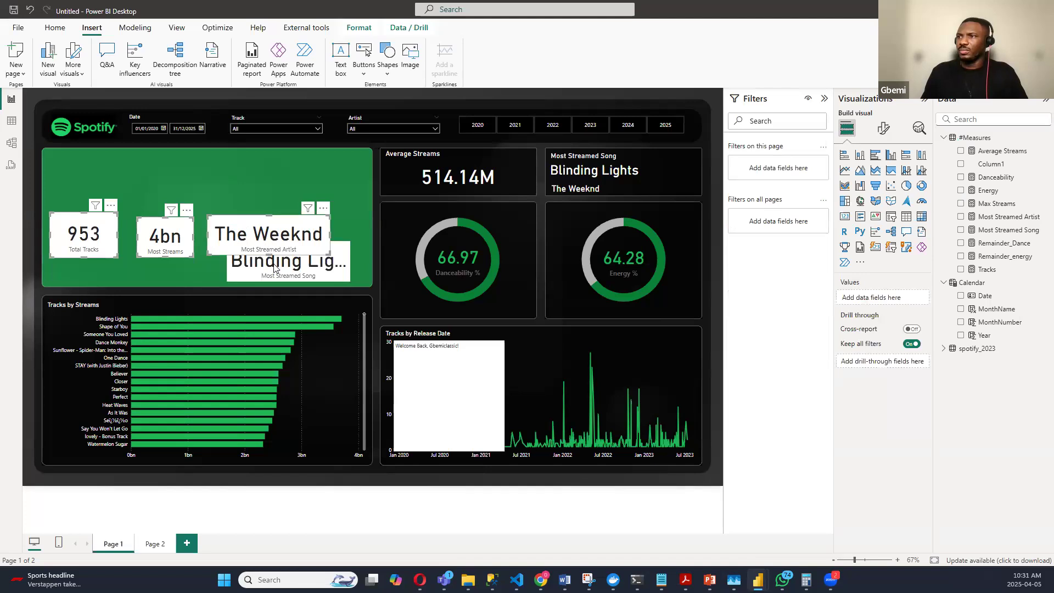
ctrl+click(274, 265)
click(883, 128)
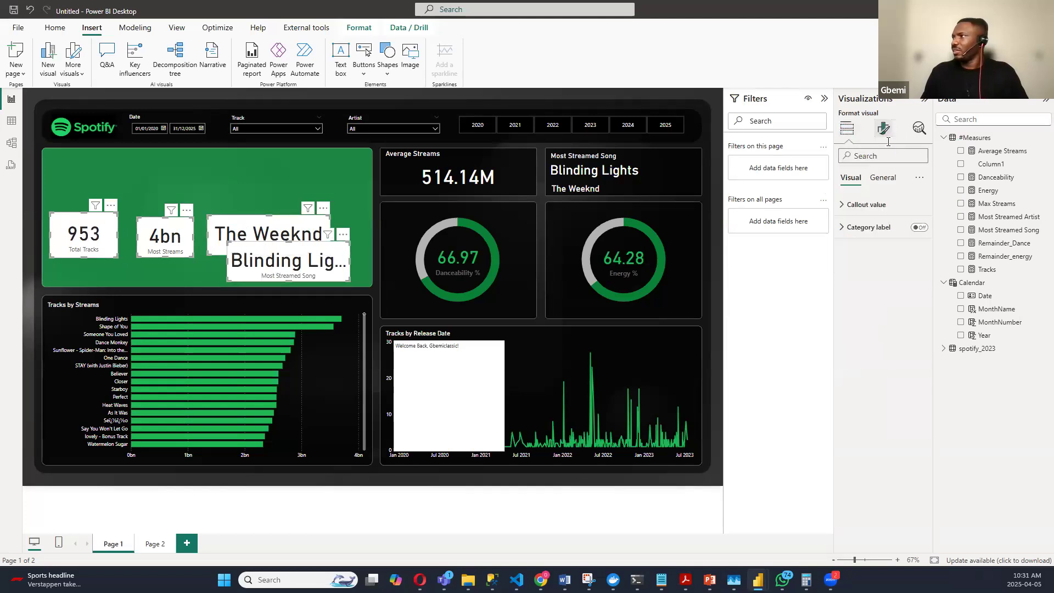
click(881, 177)
click(854, 250)
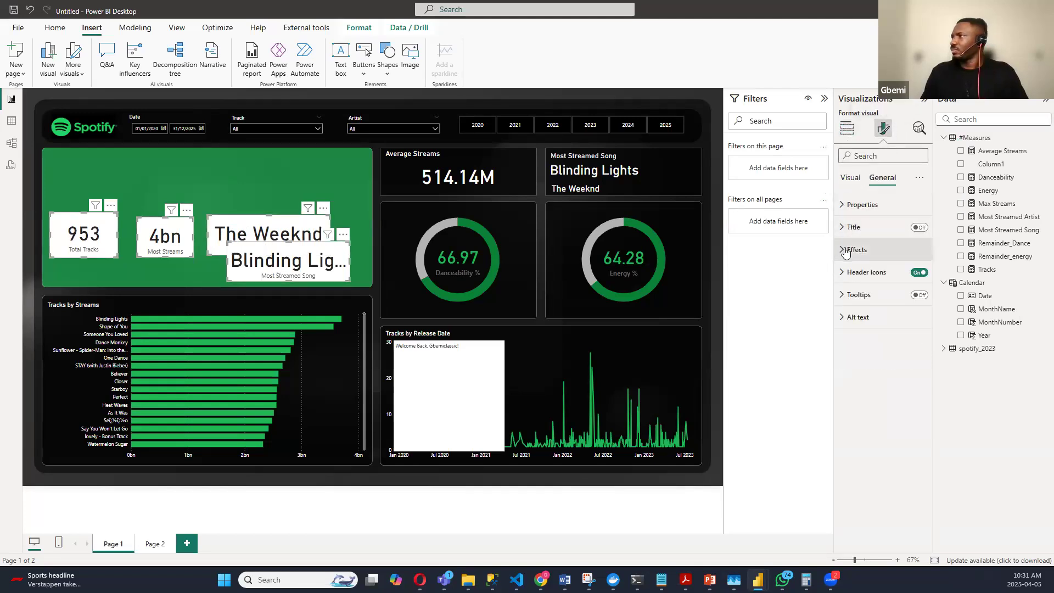
click(869, 275)
click(914, 276)
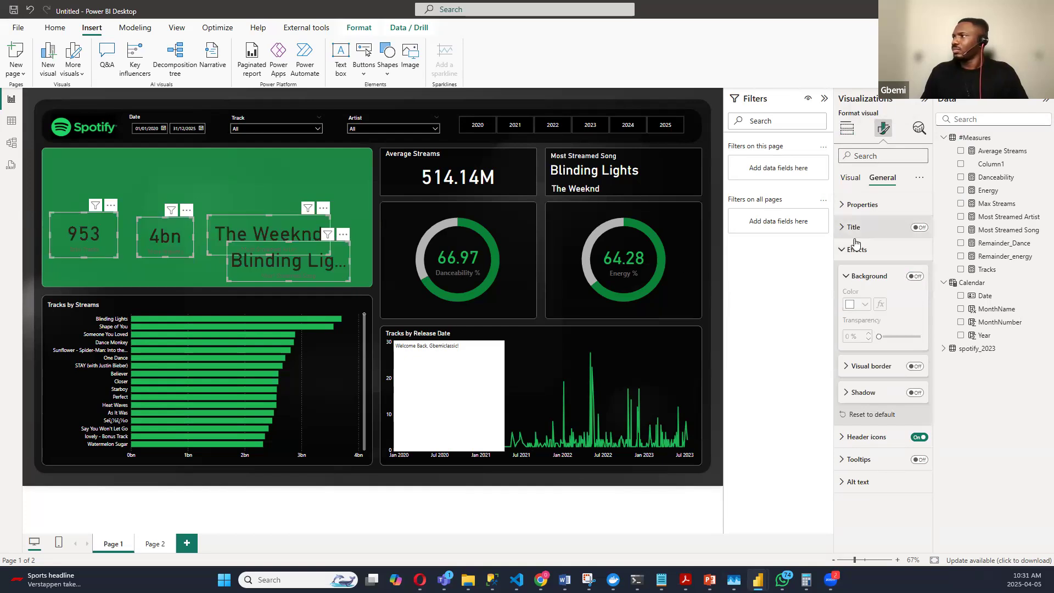
Step: Set the callout values of the four selected cards to white at font size 30
click(851, 177)
click(857, 205)
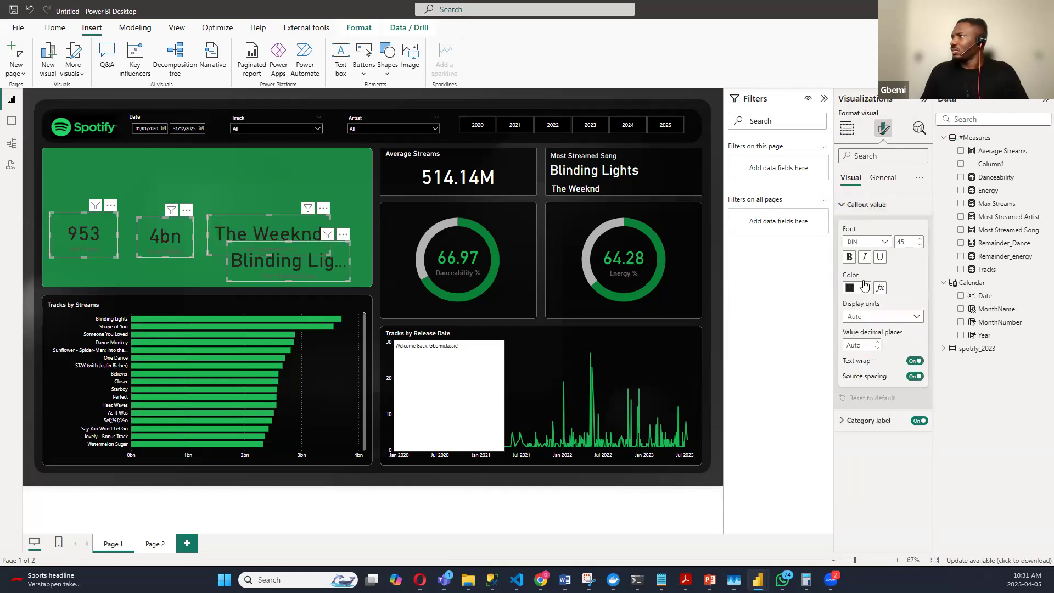
click(857, 288)
click(857, 326)
double_click(903, 242)
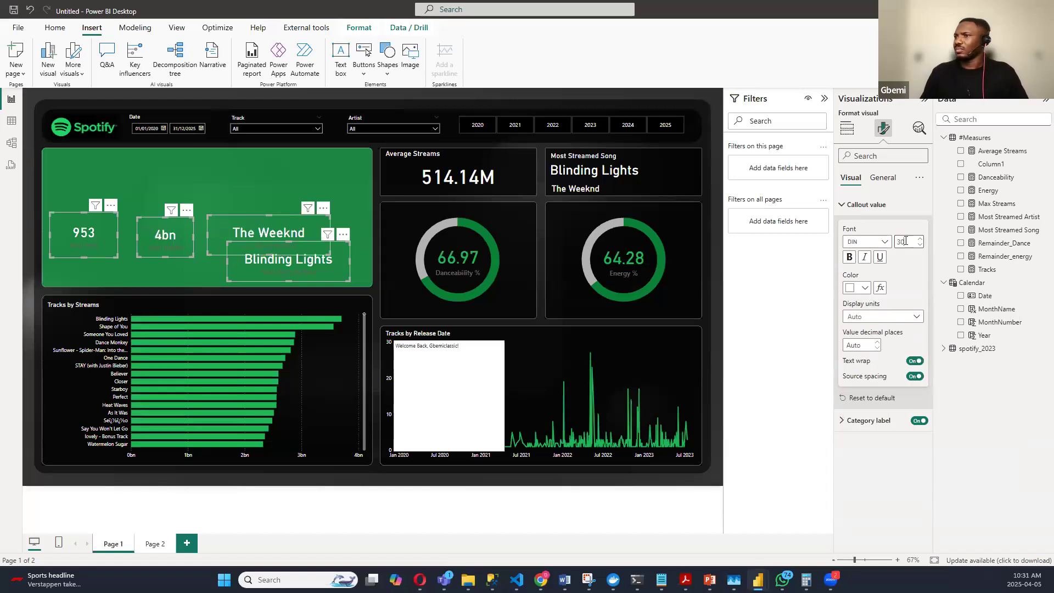
Step: Format the category labels of the four selected cards in white DIN at font size 14
click(850, 205)
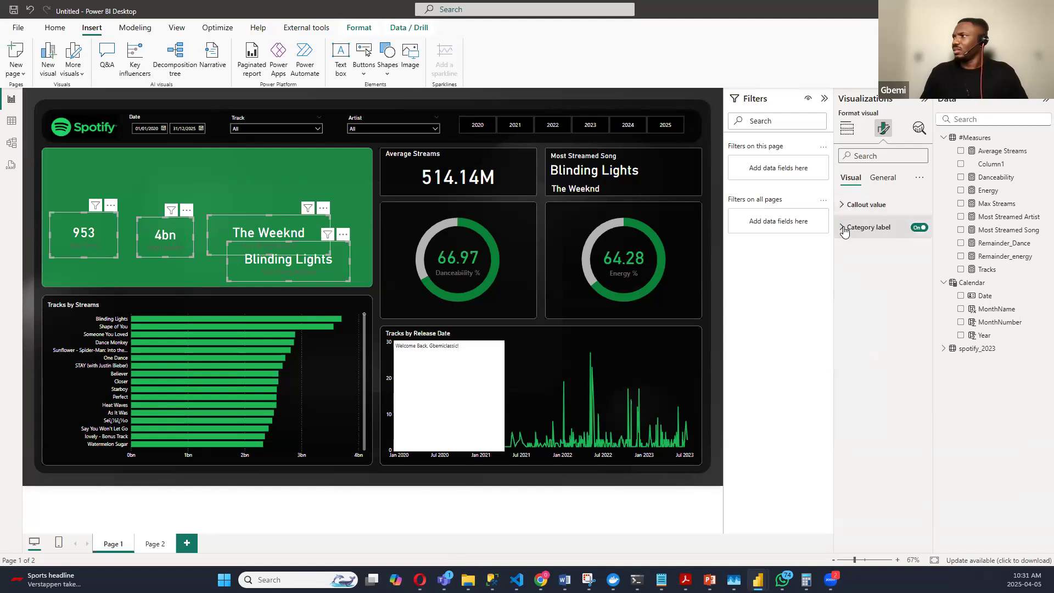
click(856, 227)
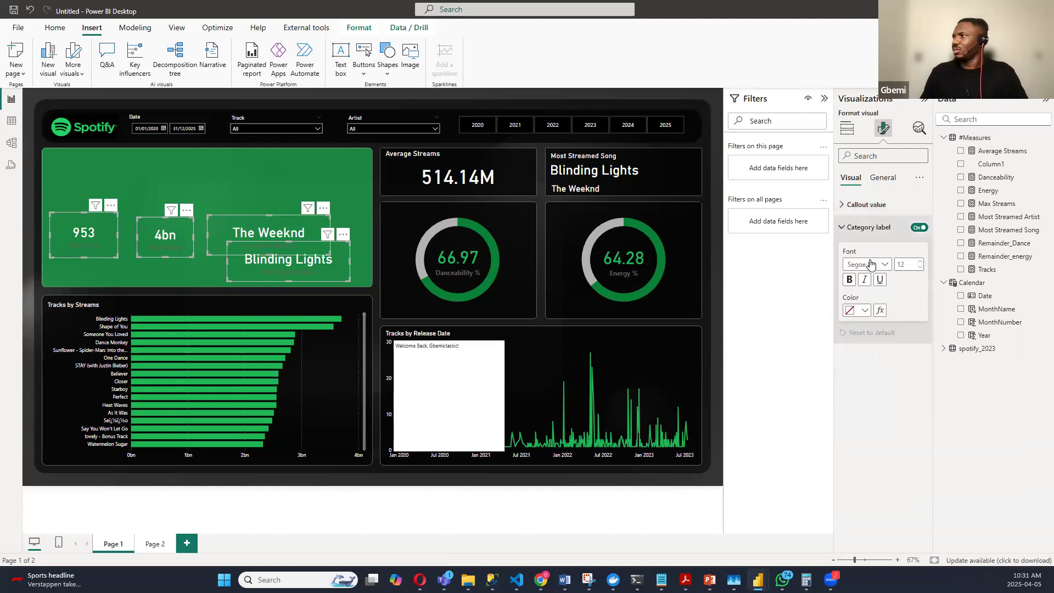
click(864, 310)
click(859, 349)
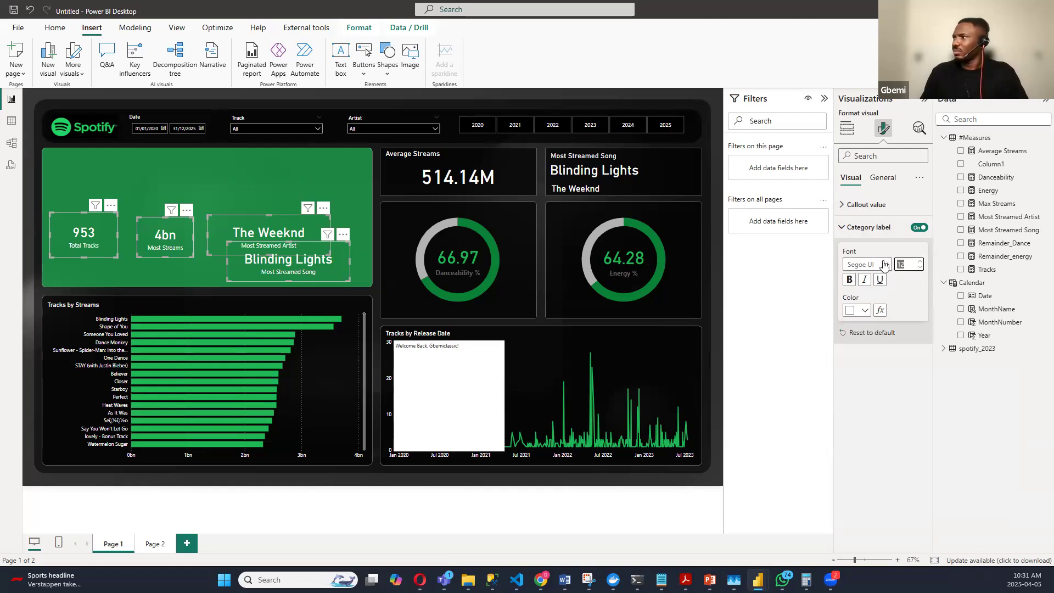
click(864, 266)
click(866, 312)
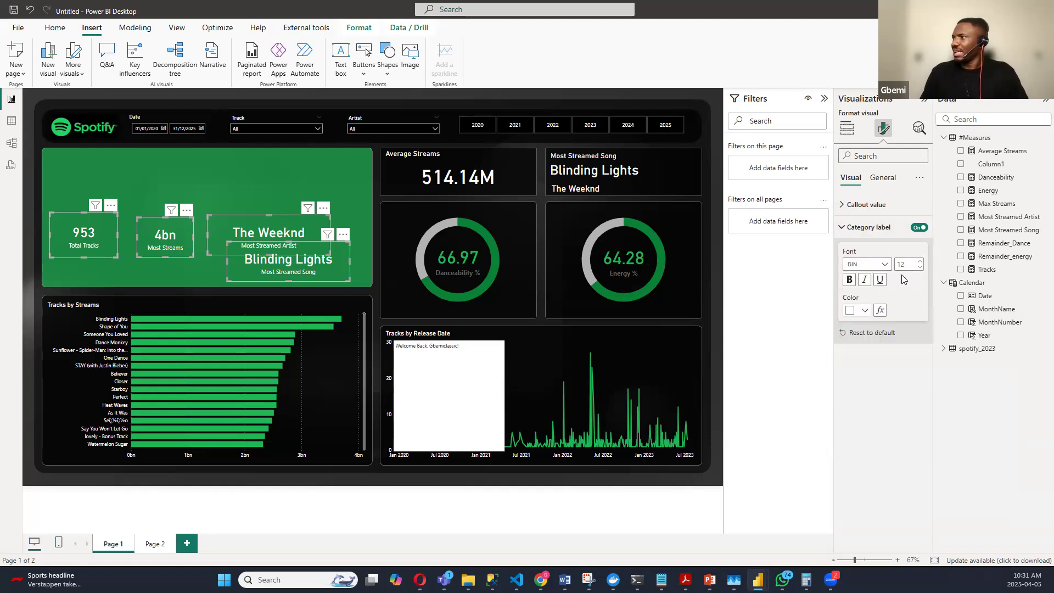
click(908, 264)
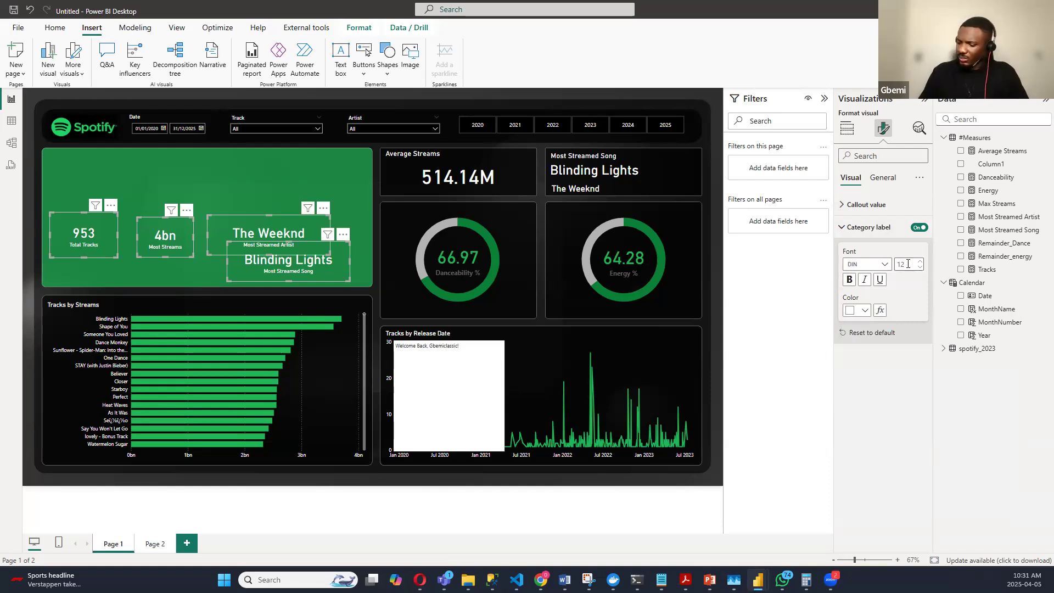
key(BackSpace)
text(4)
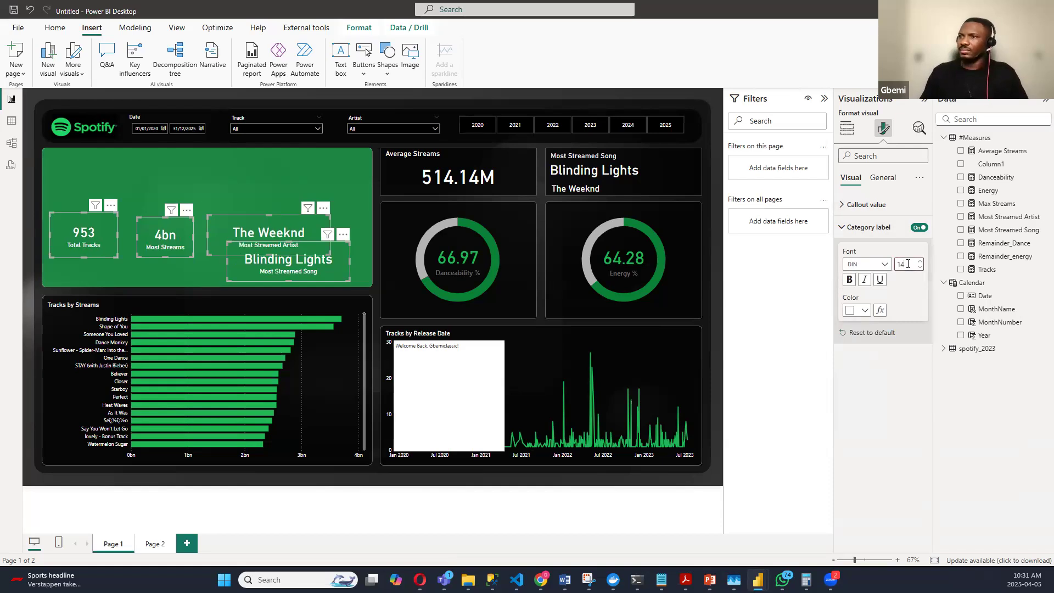
Step: Shrink the Total Tracks and Most Streams cards and line them up side by side along the lower part of the green panel
click(104, 248)
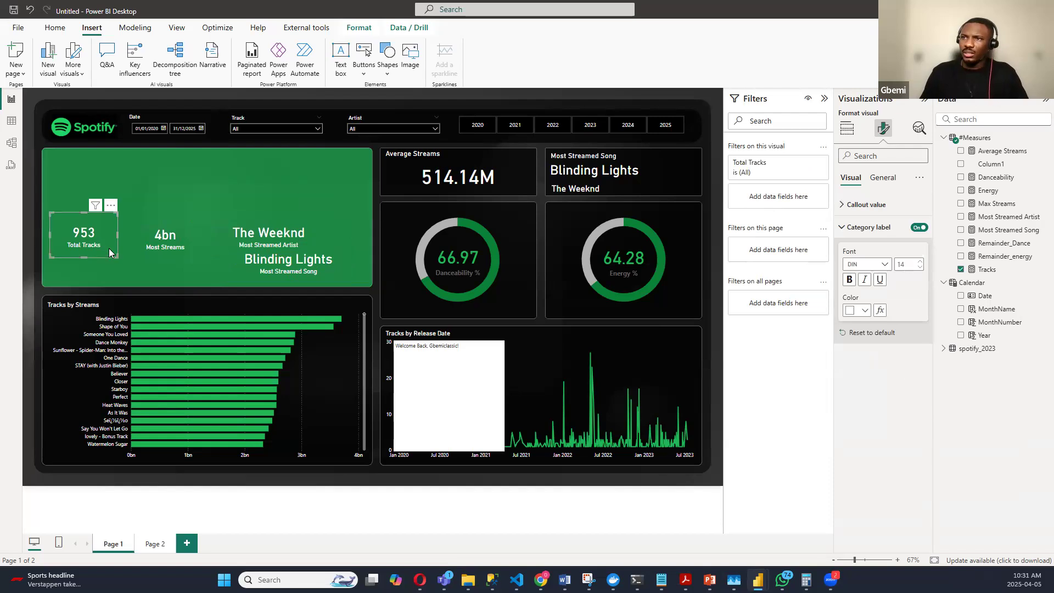
drag(104, 237, 101, 233)
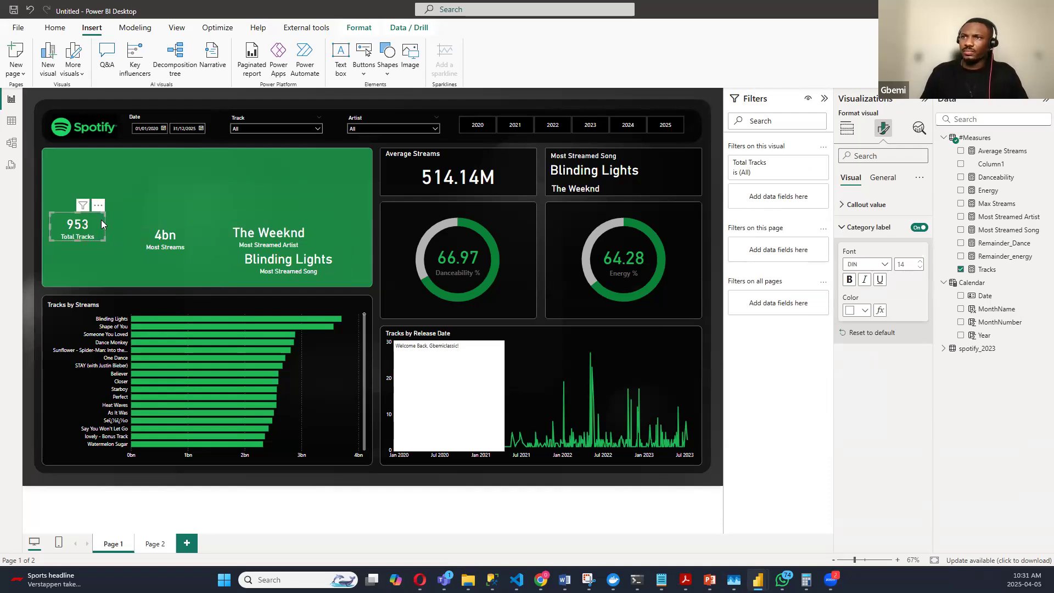
key(Down)
key(Down)
key(Down)
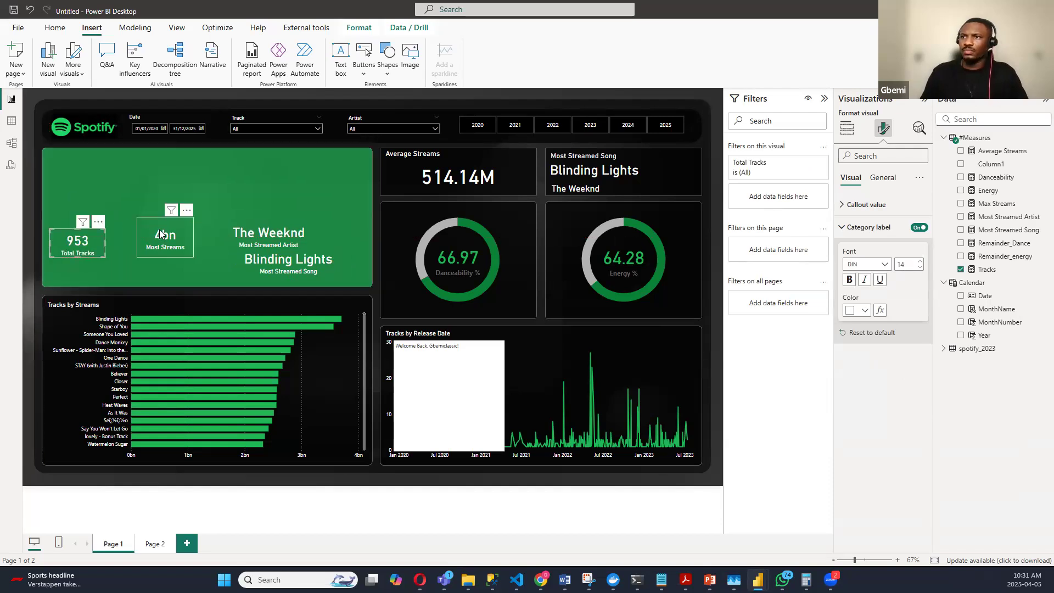
click(165, 232)
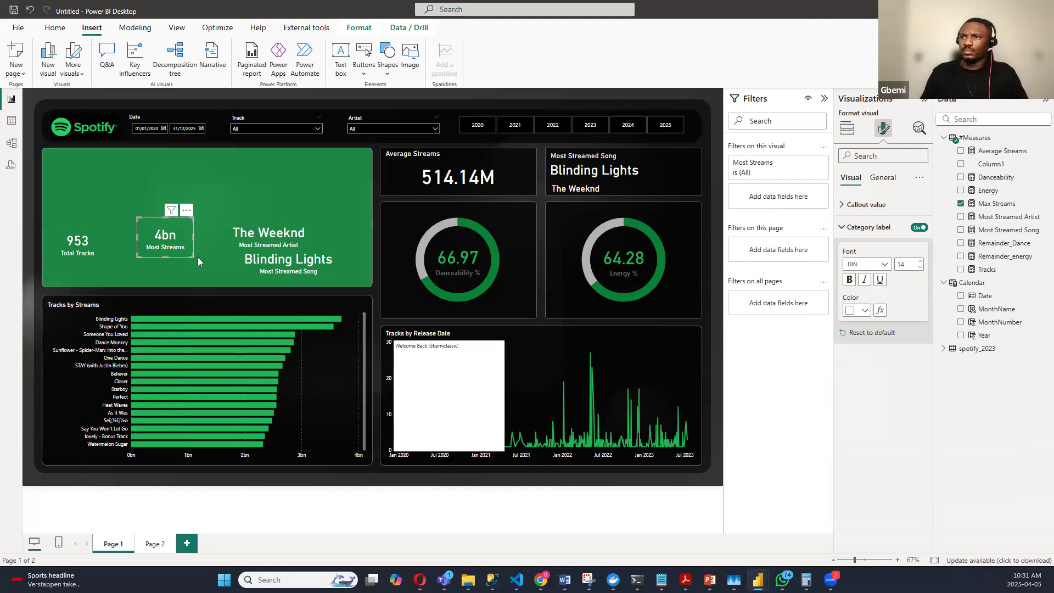
drag(194, 256, 161, 224)
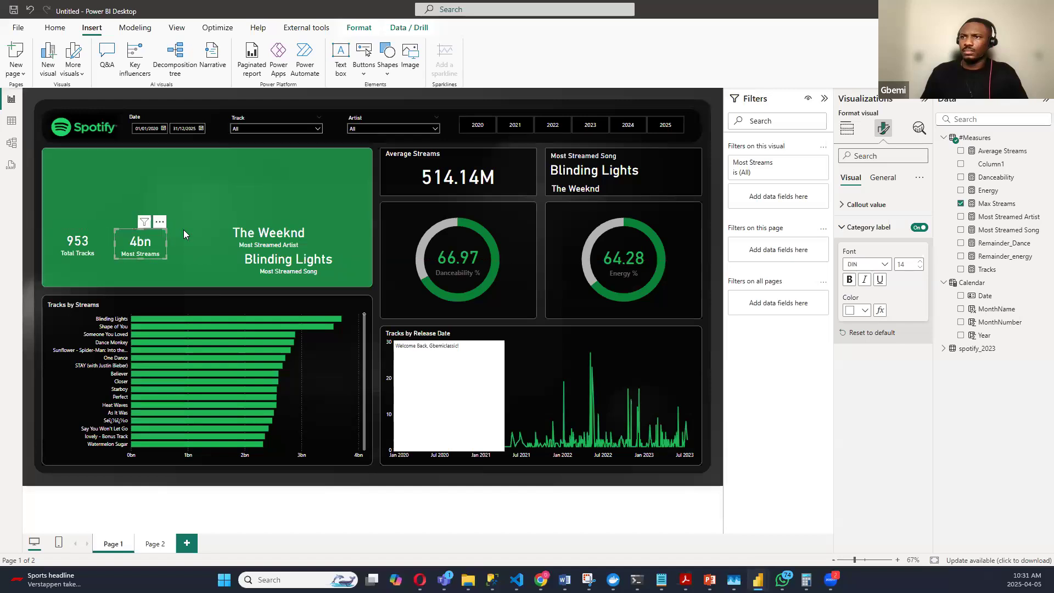
Step: Shrink the Most Streamed Artist and Most Streamed Song cards and place them in the same row after the Most Streams card
click(240, 239)
drag(208, 254, 220, 243)
drag(324, 209, 270, 224)
click(304, 262)
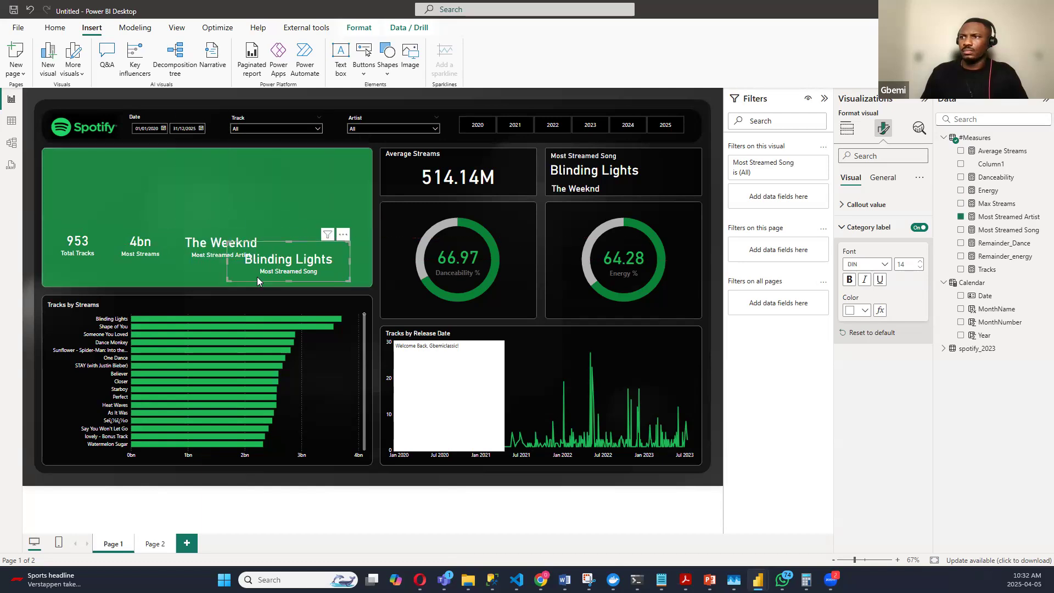
drag(231, 280, 251, 271)
drag(340, 239, 357, 229)
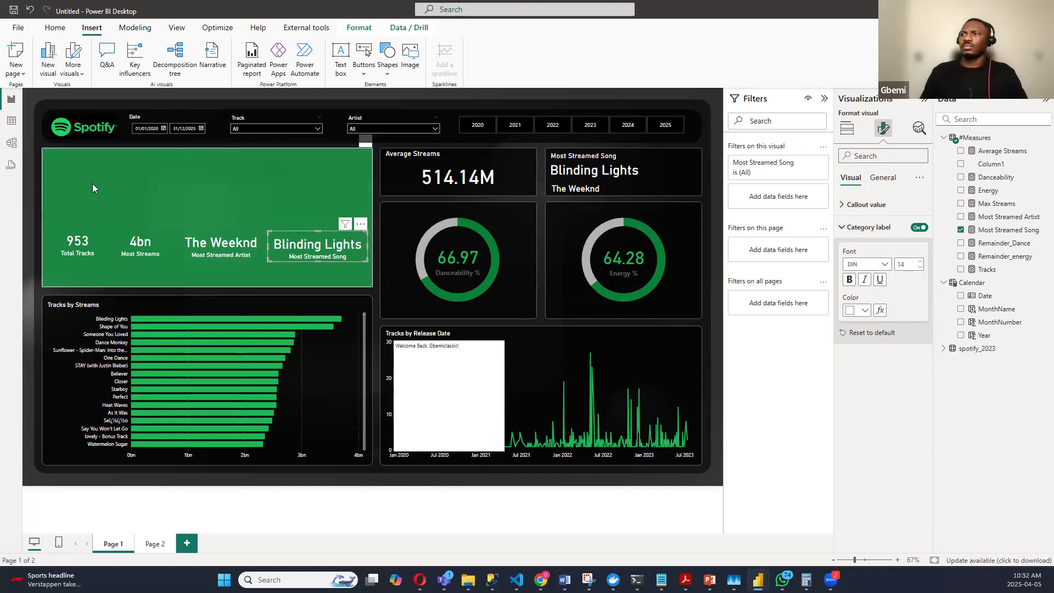
Step: Add the lines "Take a look at your daily report" and "Info" to the welcome text box, and fit it above the green panel's cards
click(494, 343)
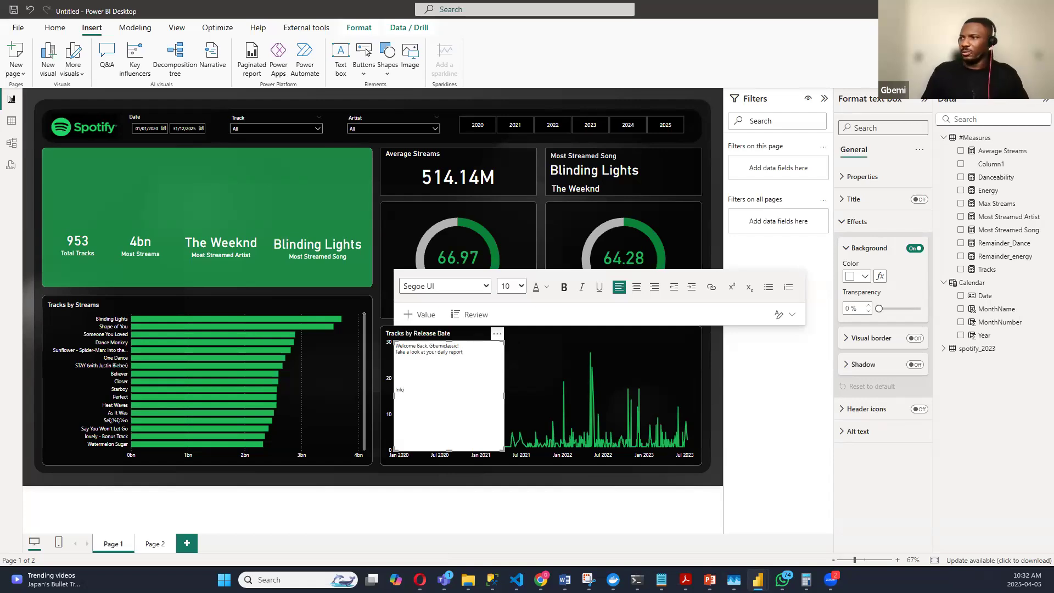
drag(449, 341, 144, 144)
drag(99, 261, 97, 281)
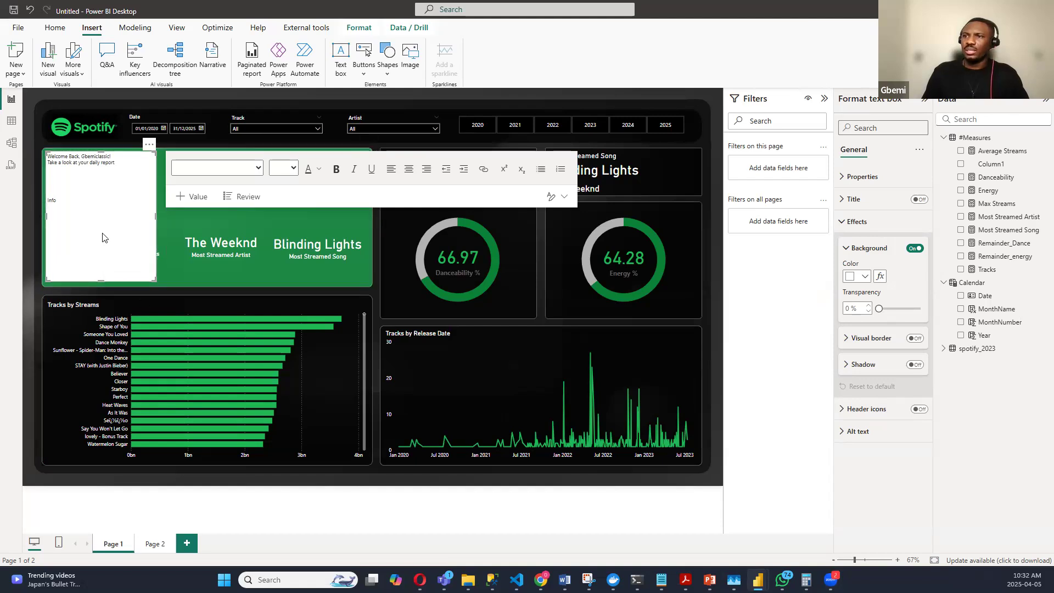
drag(101, 281, 101, 217)
Step: Bring the four cards in the green panel to the front
click(89, 245)
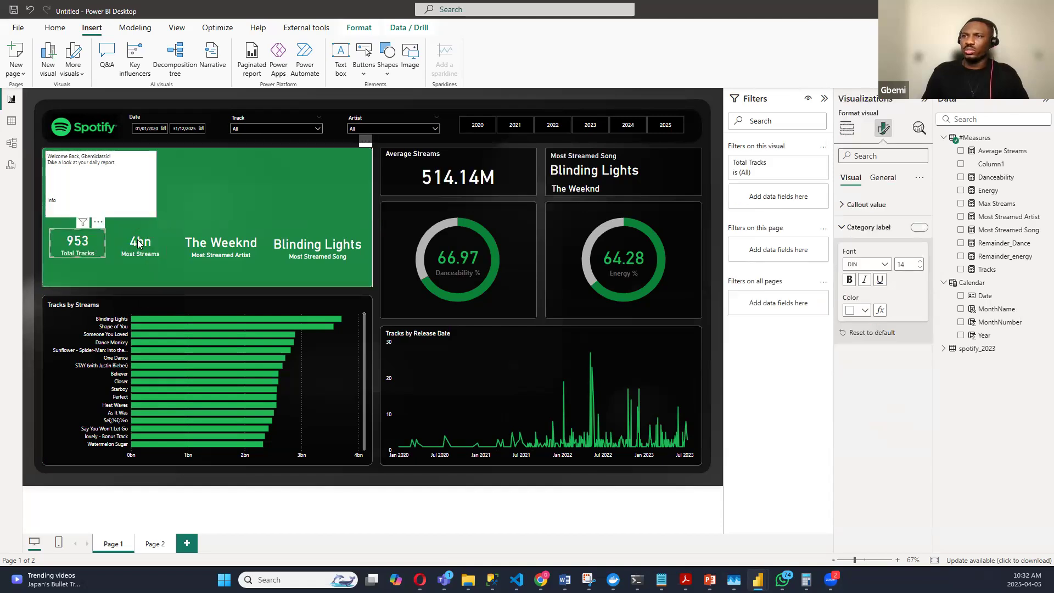
ctrl+click(184, 242)
ctrl+click(318, 245)
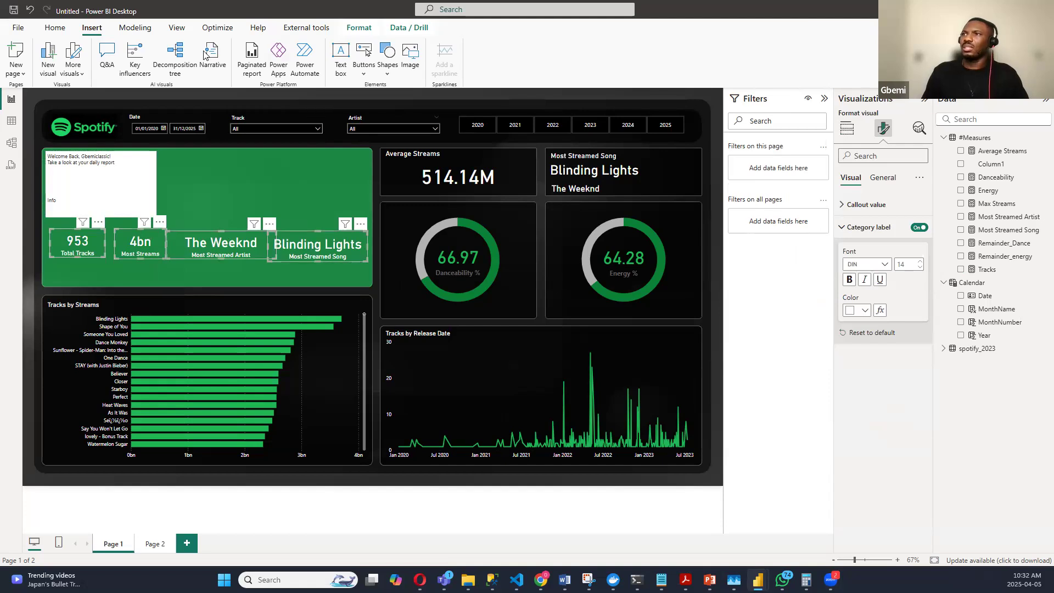
click(358, 28)
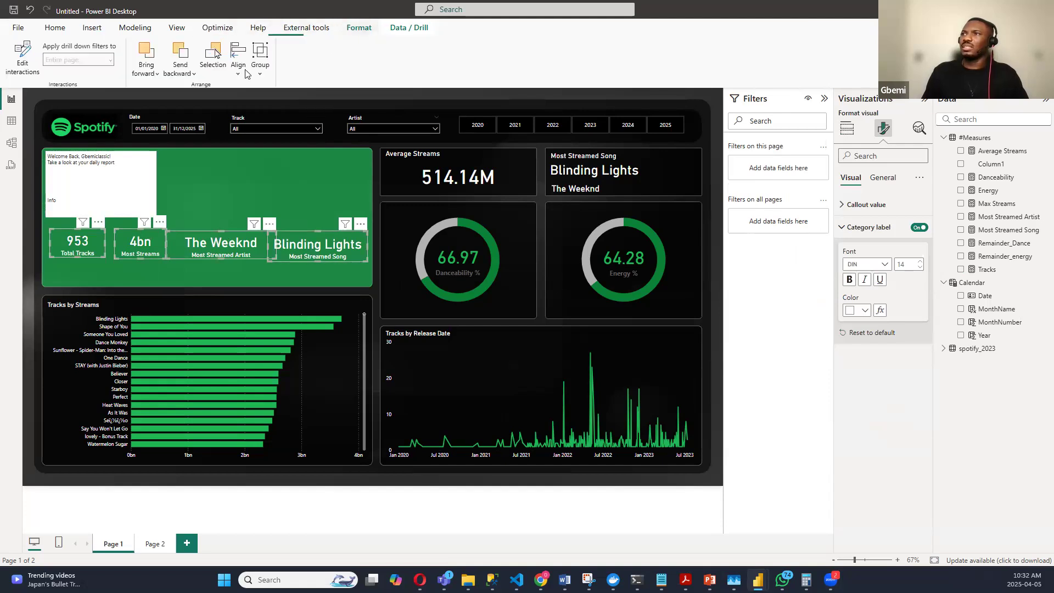
click(147, 70)
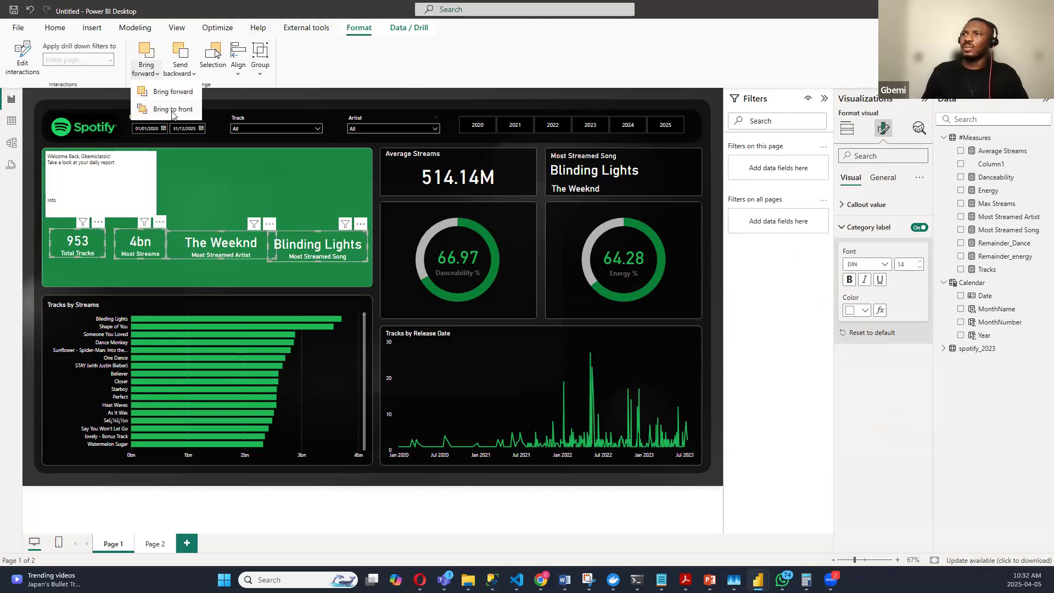
click(173, 109)
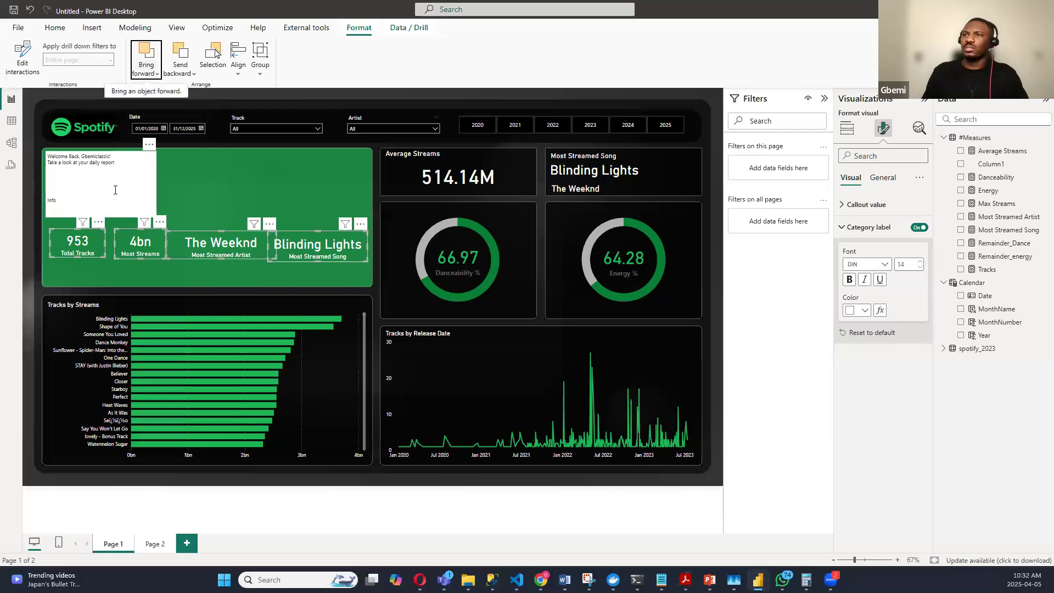
Step: Enlarge the welcome text box to cover the whole green panel and turn off its background
click(115, 189)
drag(101, 217, 101, 282)
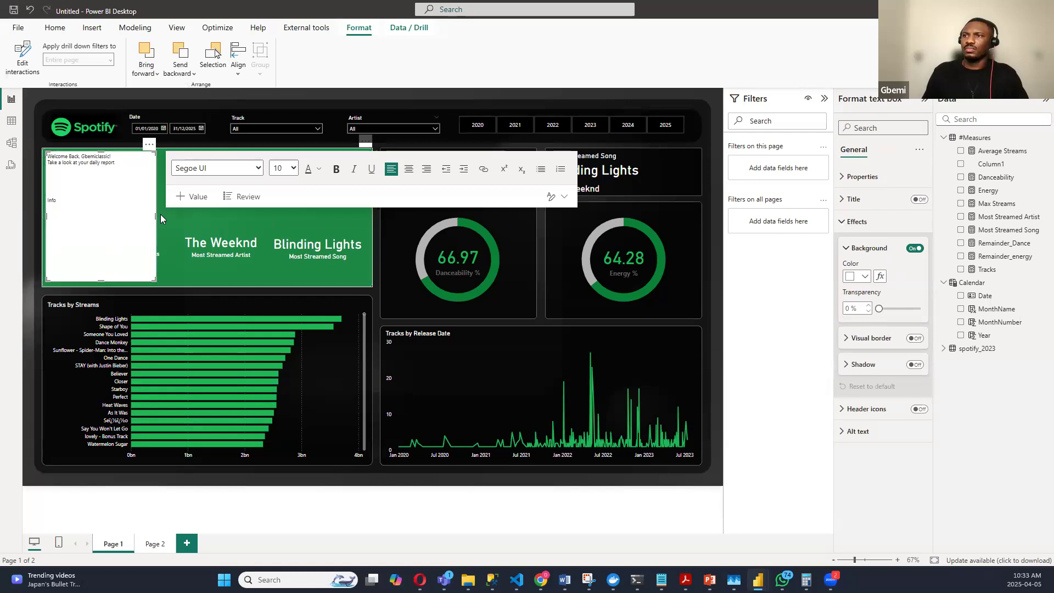
drag(307, 225, 370, 235)
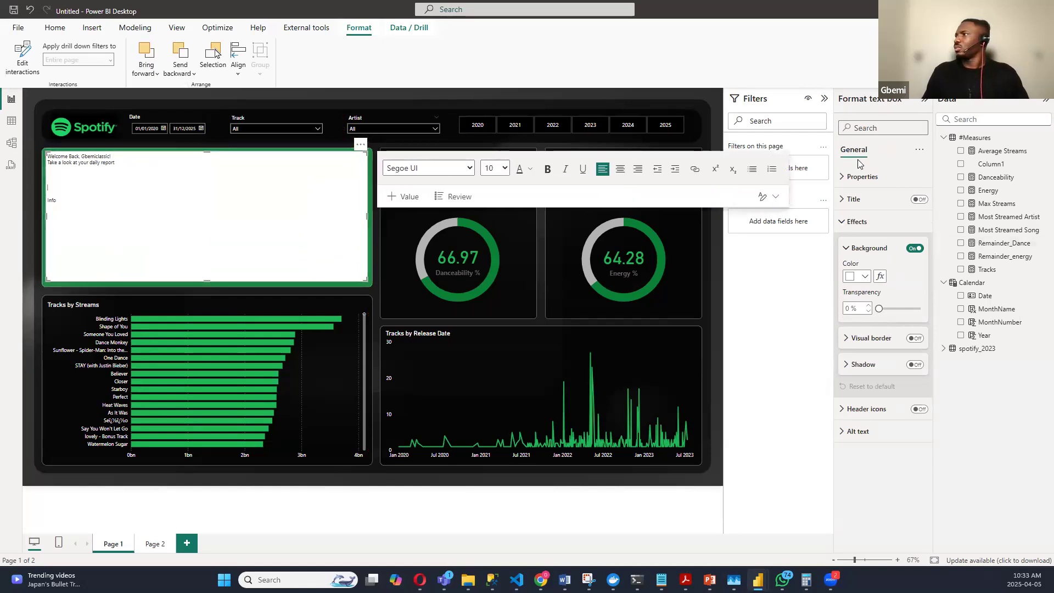
click(915, 248)
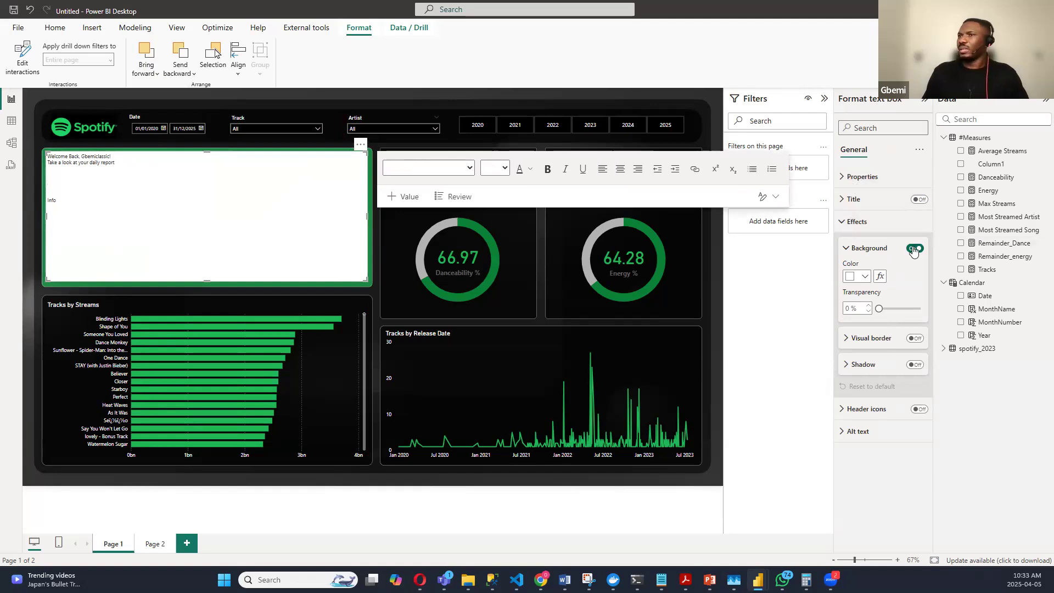
Step: Set the "Welcome Back" line of the text box to DIN, size 32
drag(120, 162, 47, 157)
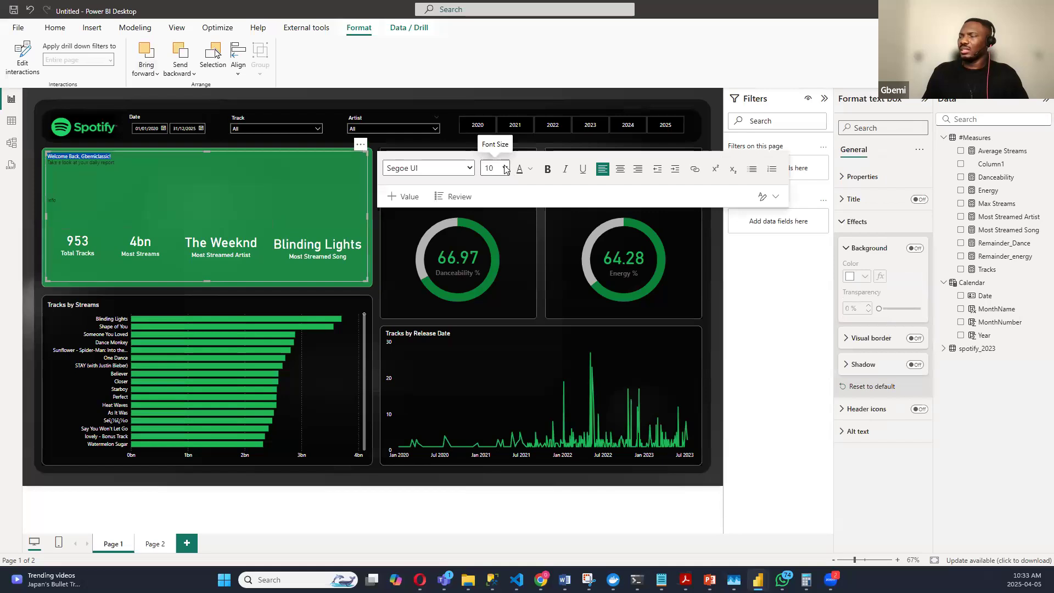
click(428, 168)
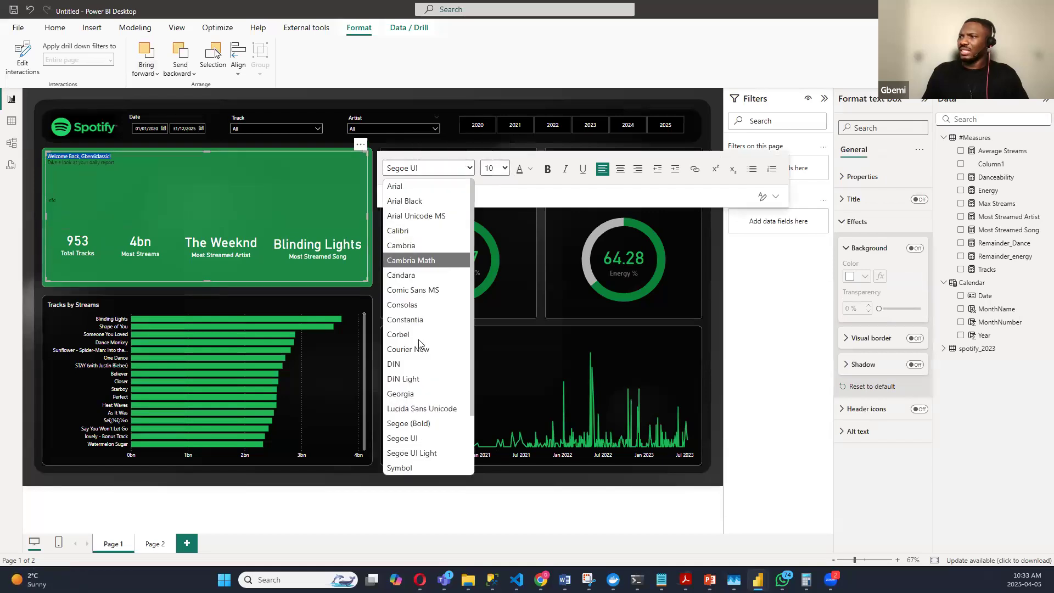
click(420, 364)
click(504, 168)
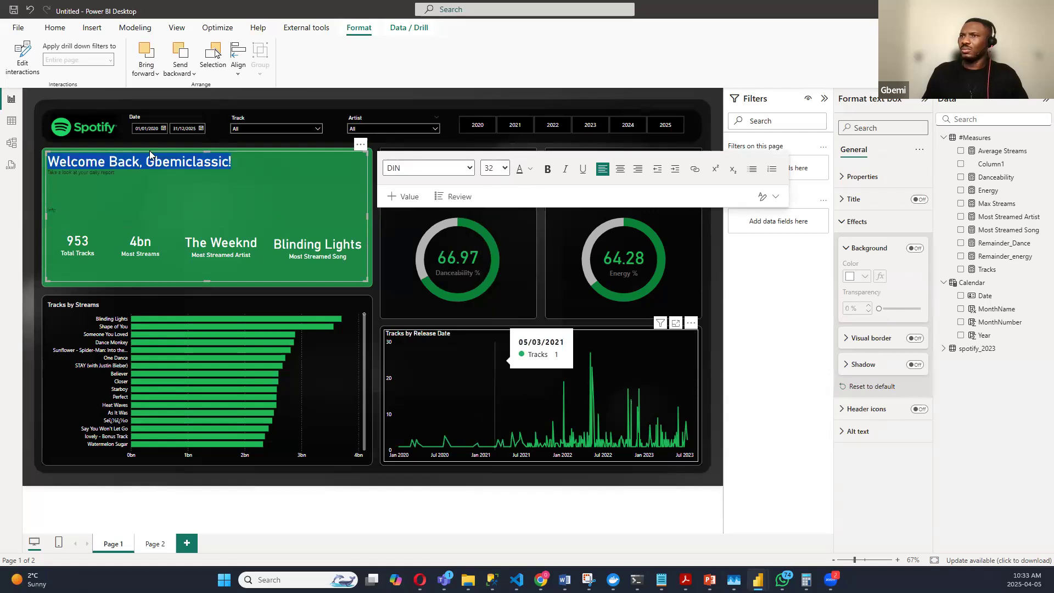
Step: Set the line "Take a look at your daily report" to DIN, size 18
drag(115, 172, 46, 173)
click(469, 167)
click(408, 365)
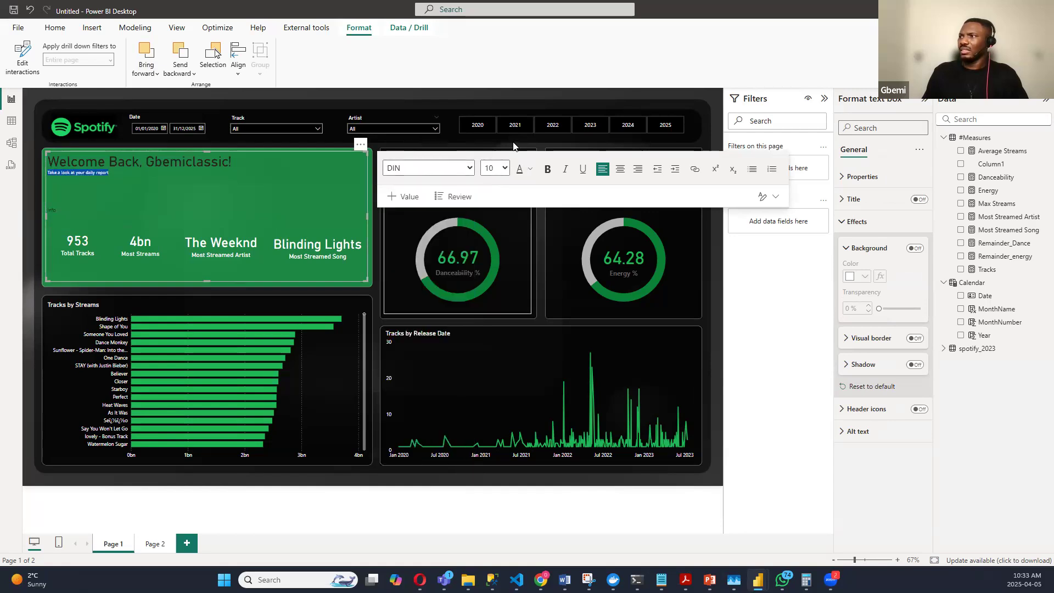
click(501, 173)
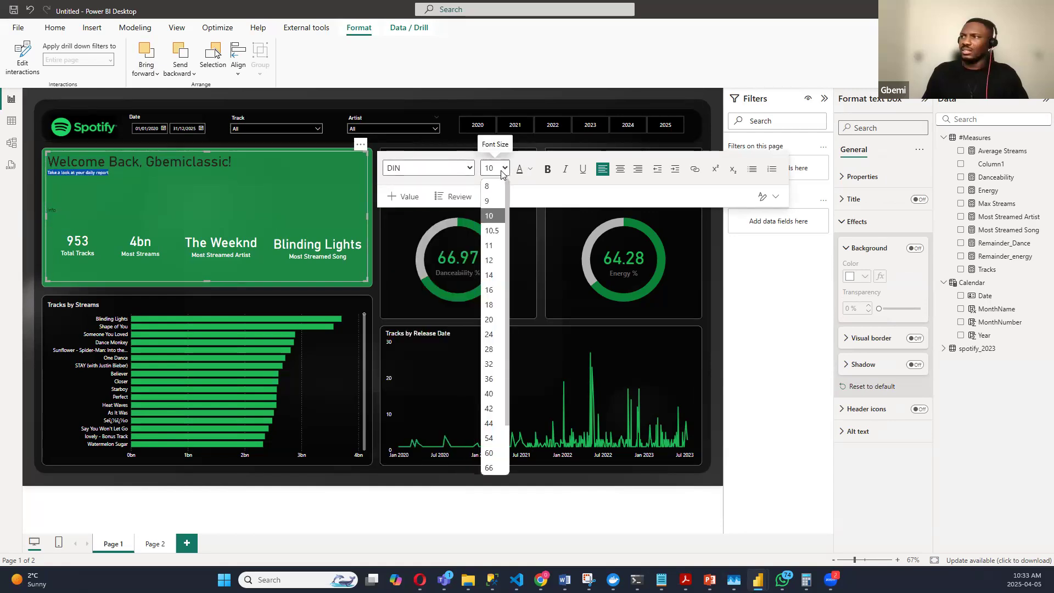
click(494, 305)
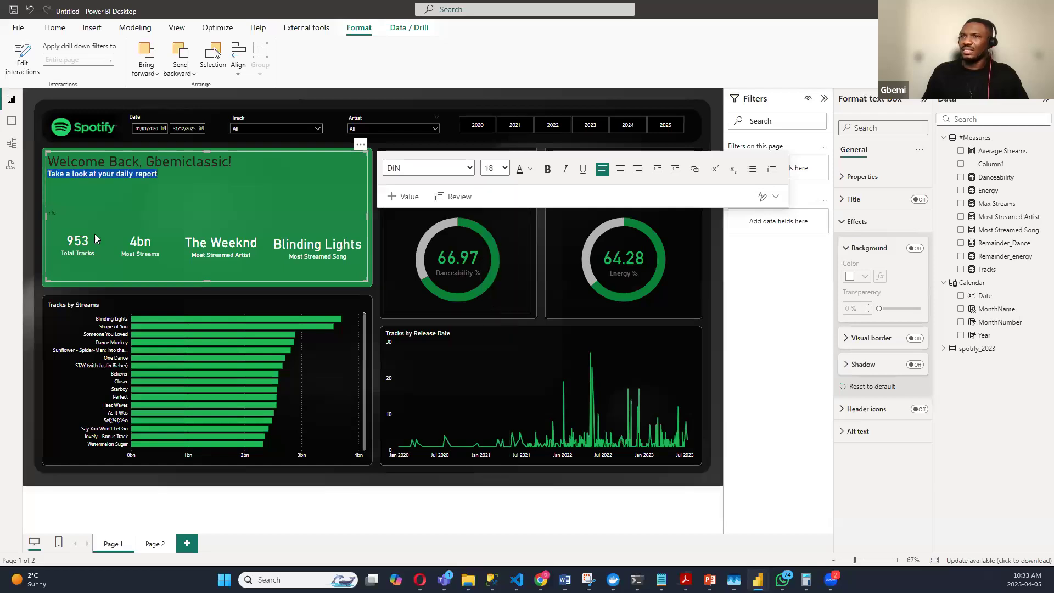
Step: Set the "Info" line of the text box to DIN, size 18
click(52, 213)
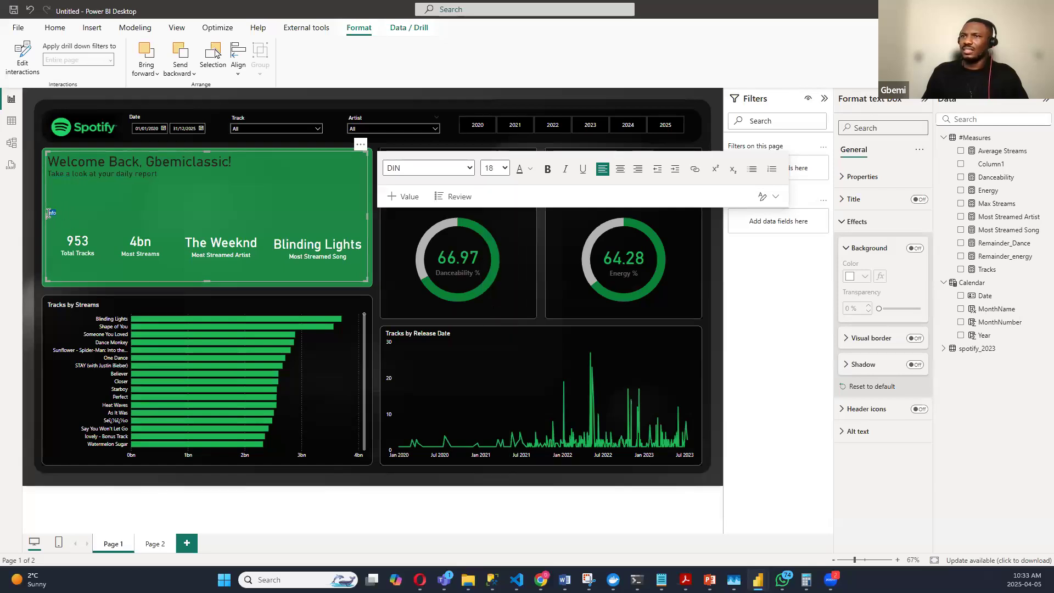
click(429, 168)
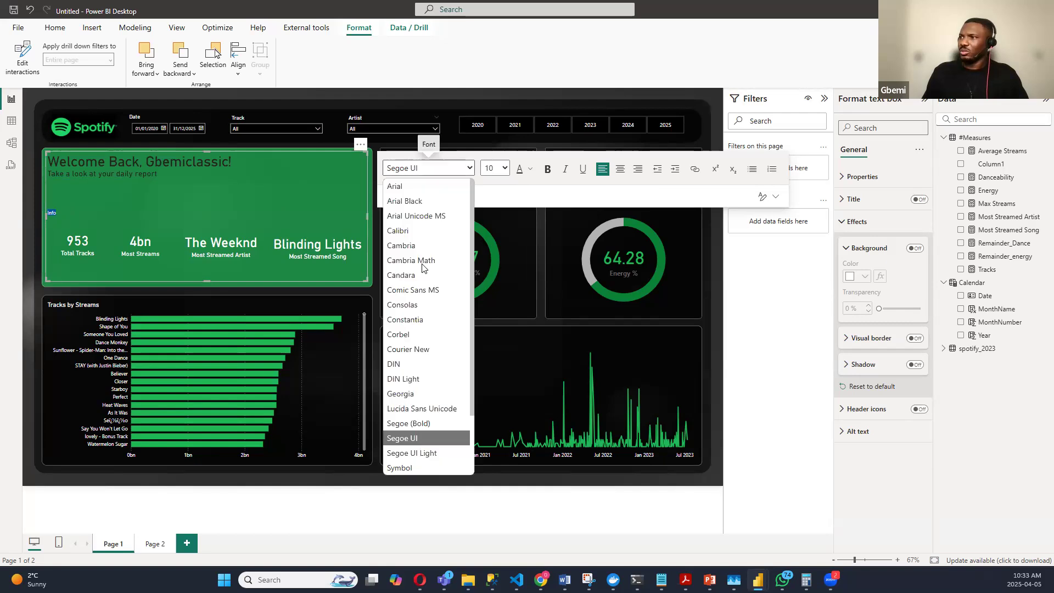
click(394, 364)
click(504, 168)
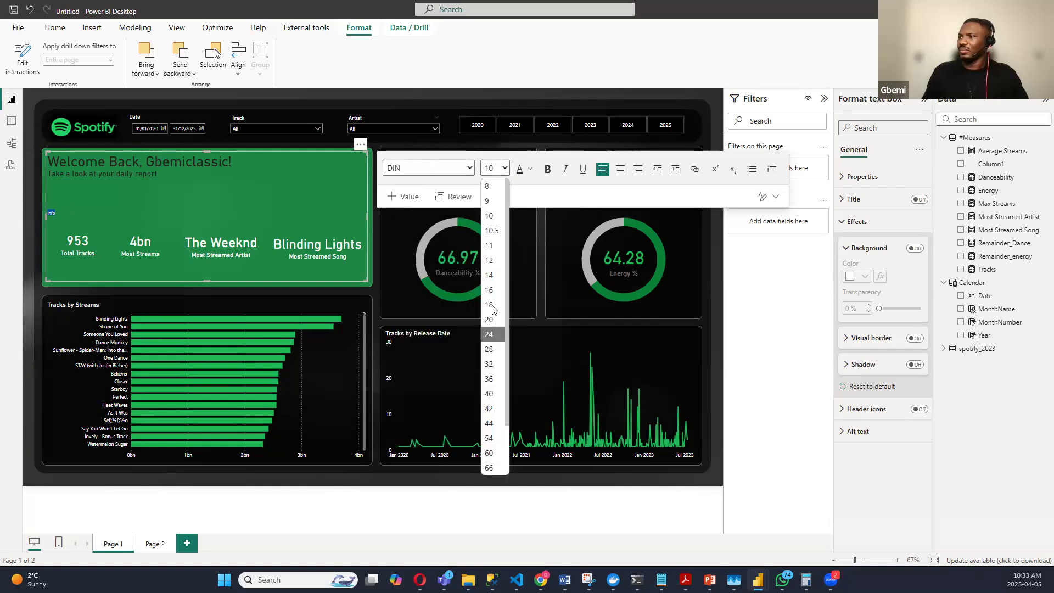
click(489, 305)
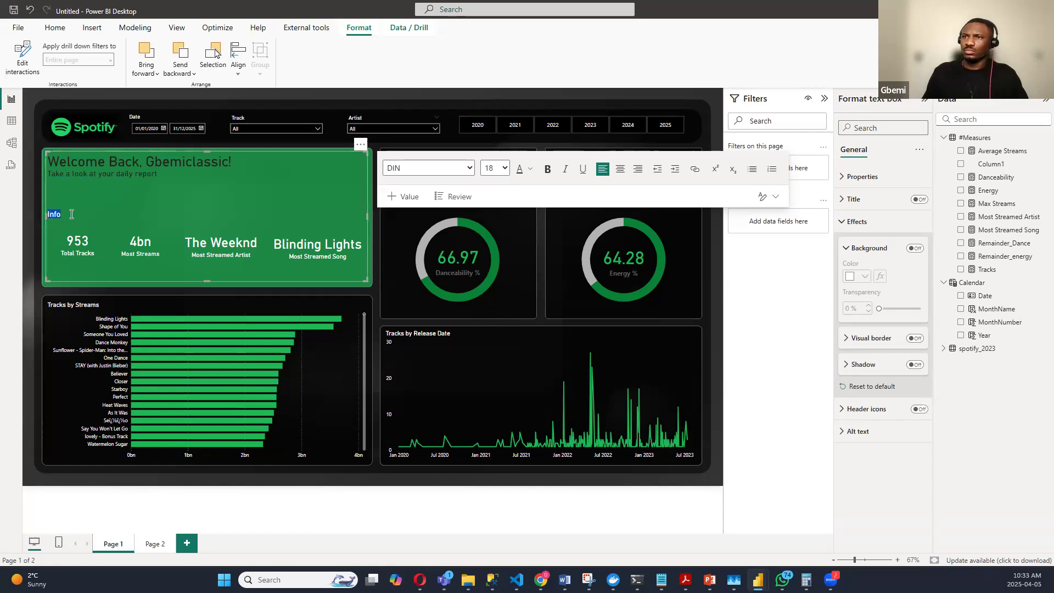
Step: Indent the "Info" line so it sits above the Total Tracks card
click(81, 166)
click(64, 218)
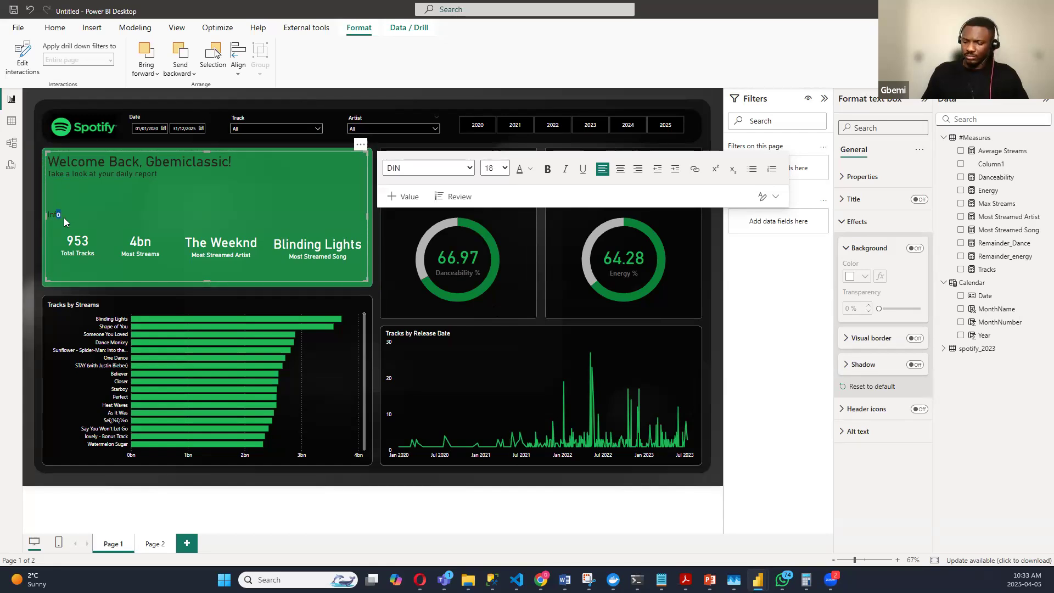
key(Tab)
key(Tab)
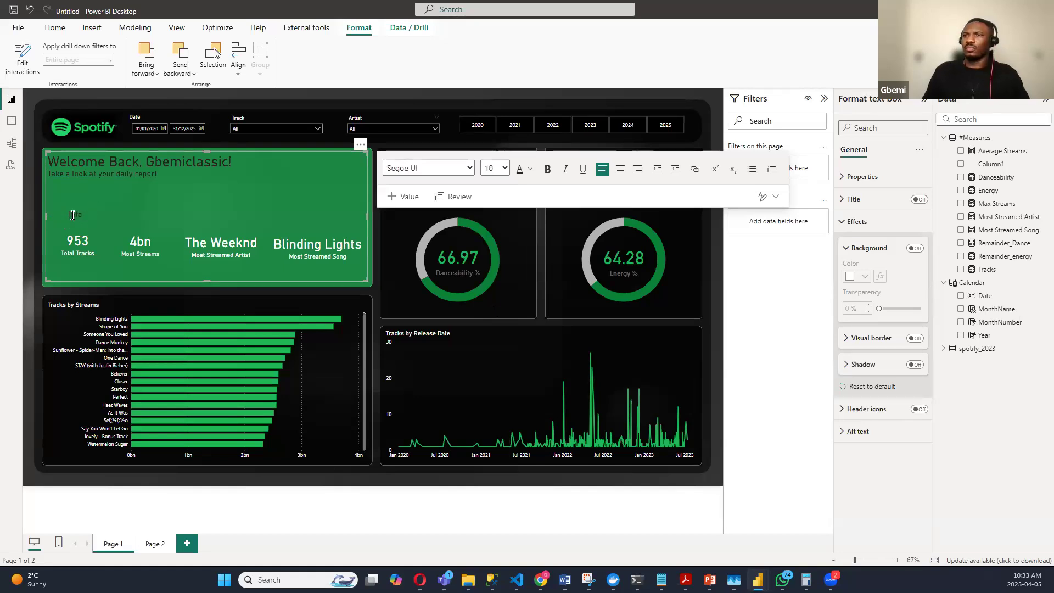
Step: Set all text in the welcome text box to the DIN font and white
key(ctrl+a)
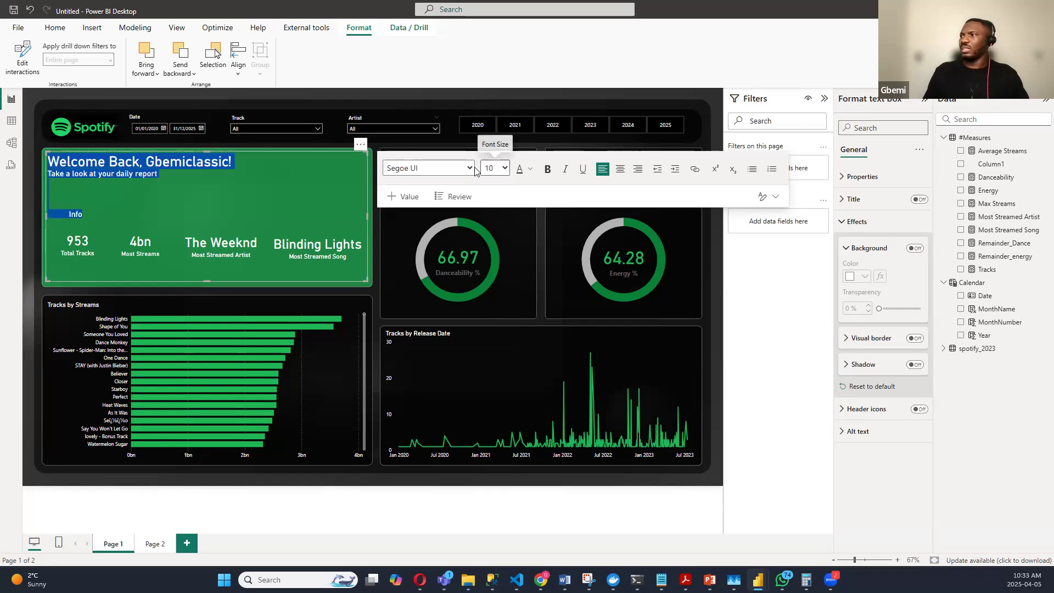
click(431, 168)
click(398, 364)
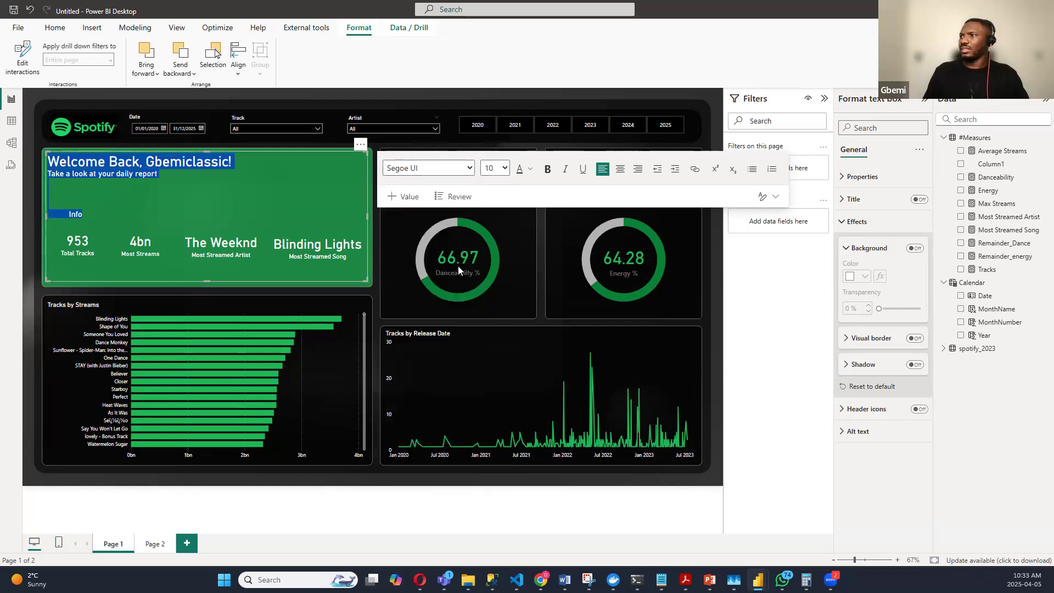
click(531, 171)
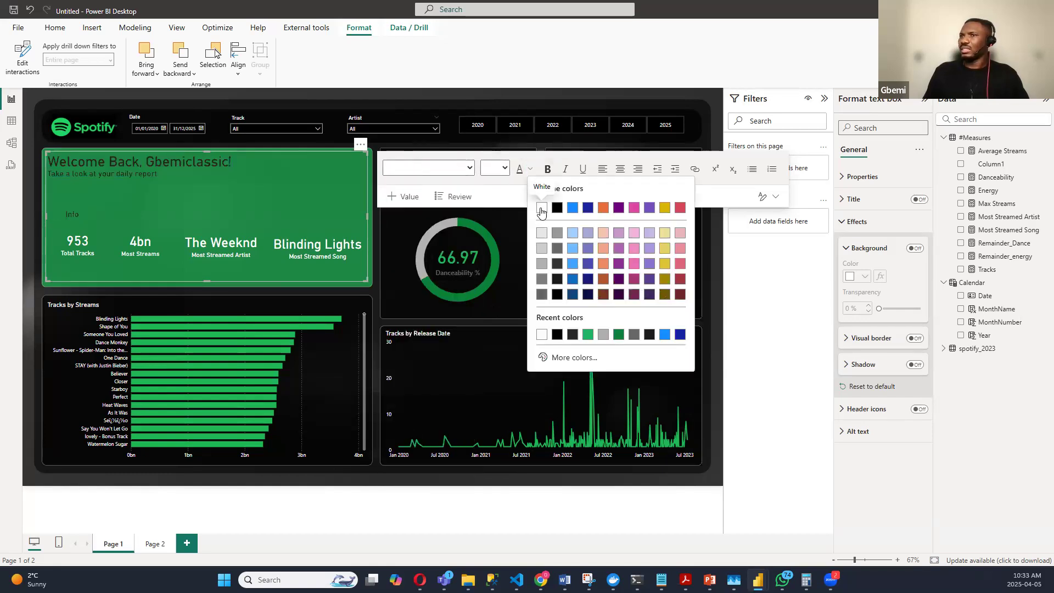
click(542, 214)
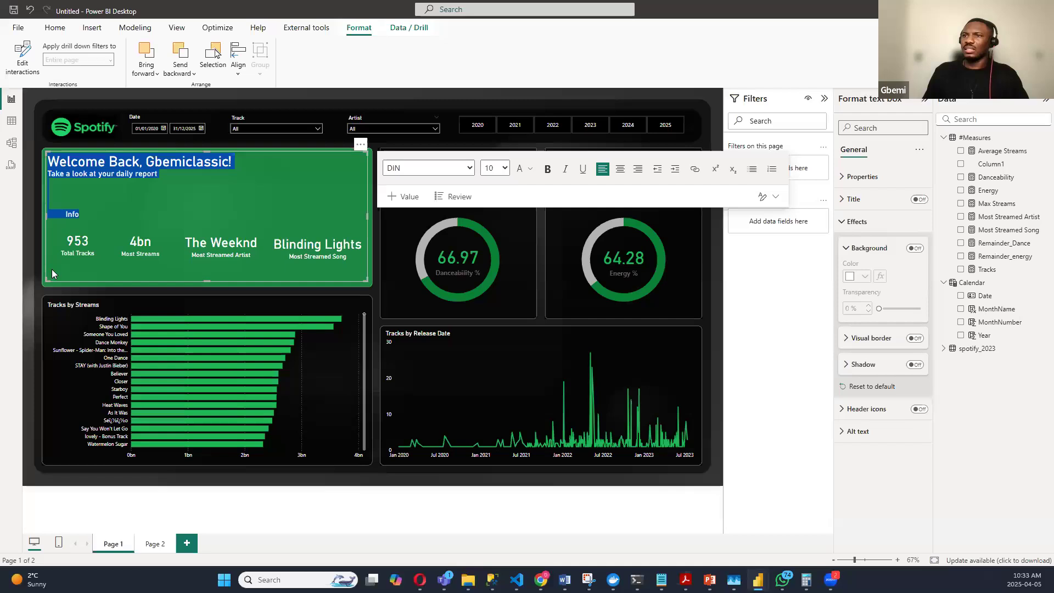
Step: Underline the word "Info" and finish editing the text box
click(86, 215)
drag(83, 214, 65, 214)
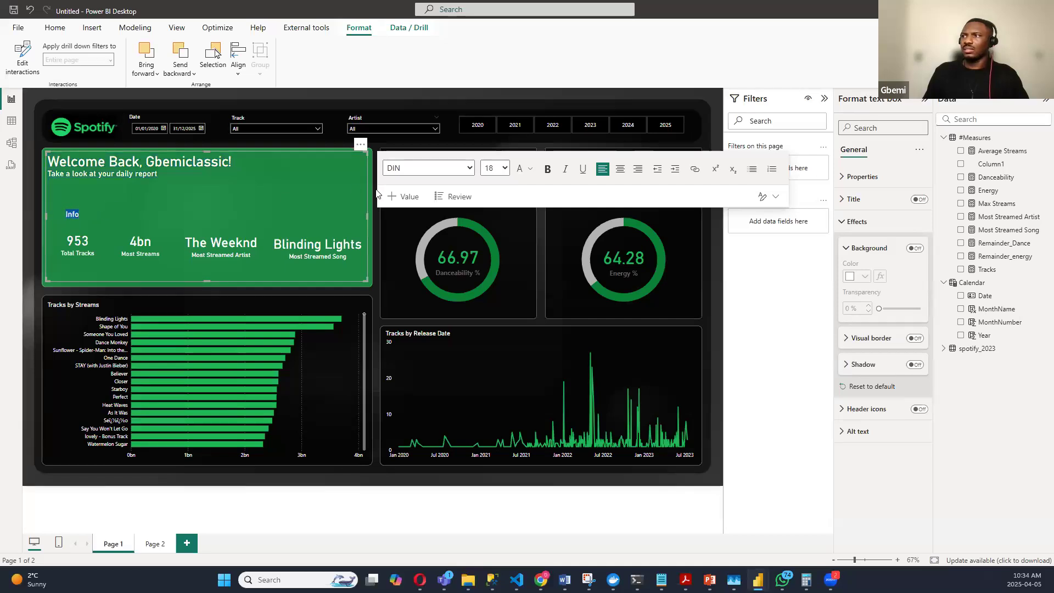
click(583, 169)
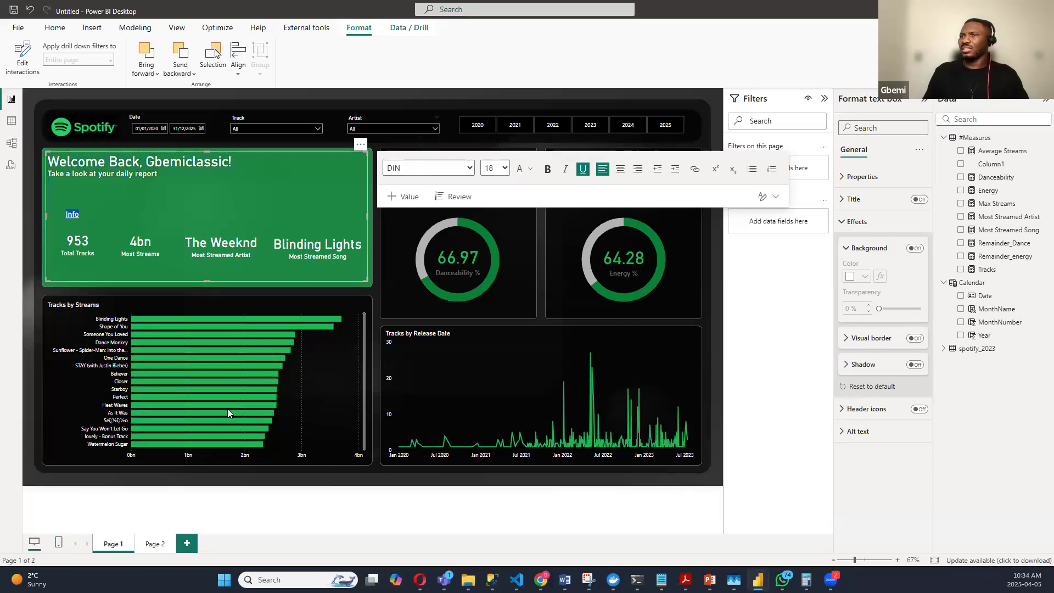
click(203, 476)
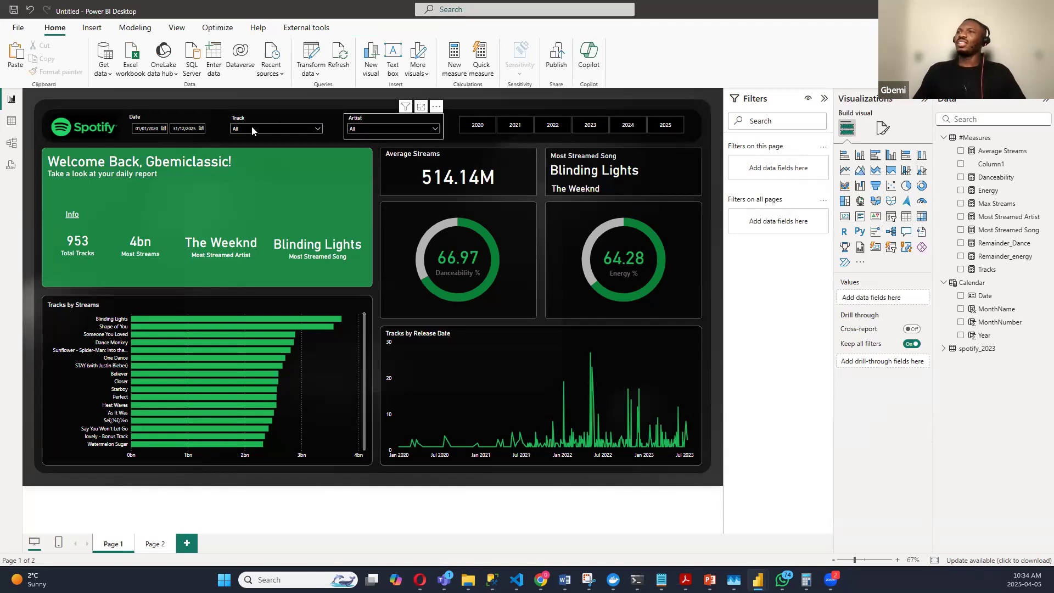
Step: Test the slicers by filtering to the year 2020 and to the artists "21 Savage, Gunna" and "50 Cent" in turn, clearing each filter
click(465, 125)
click(479, 126)
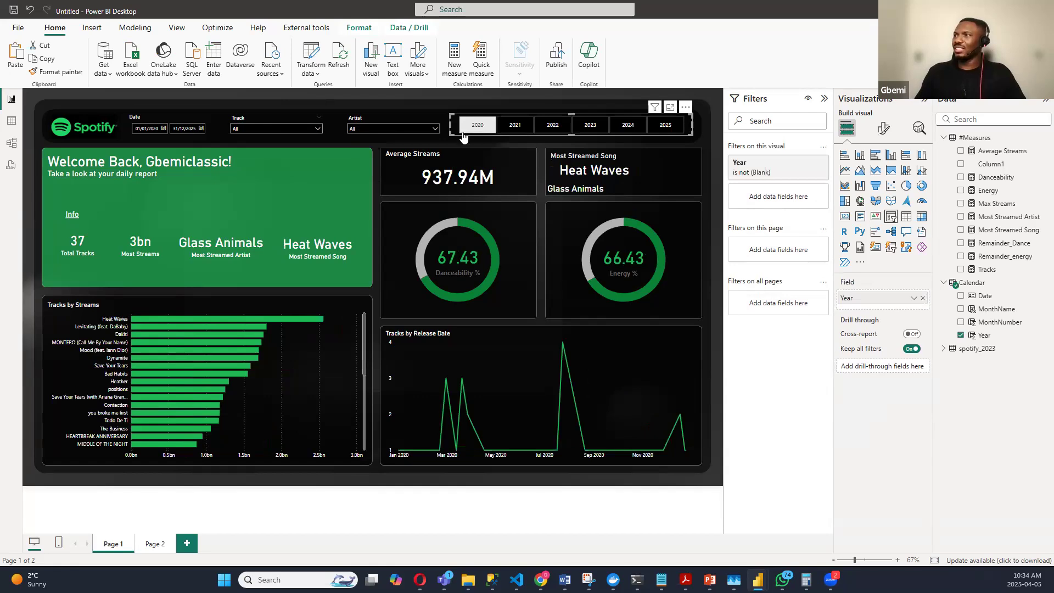
click(433, 131)
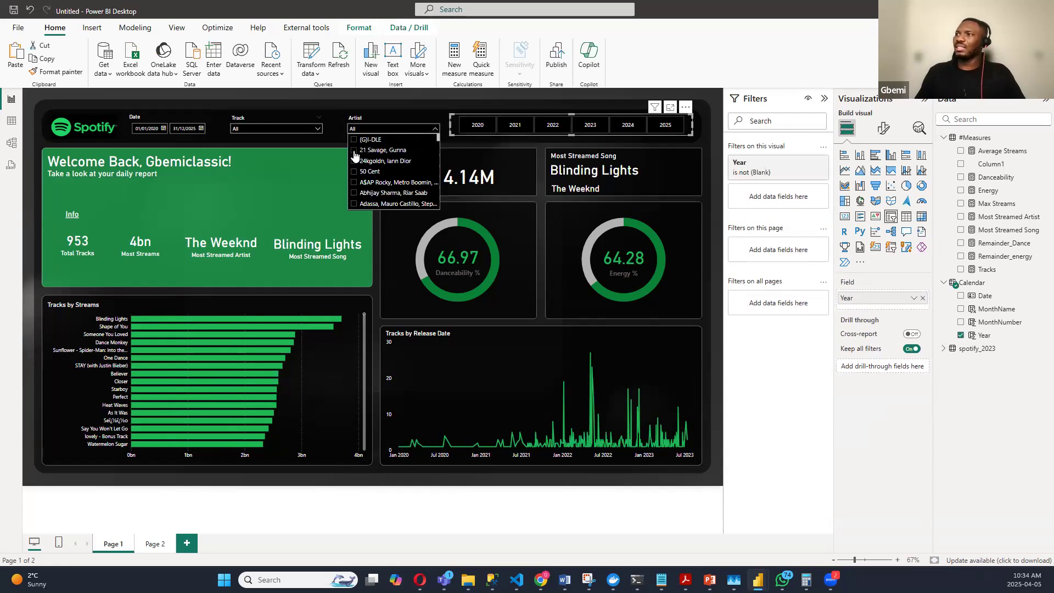
click(354, 151)
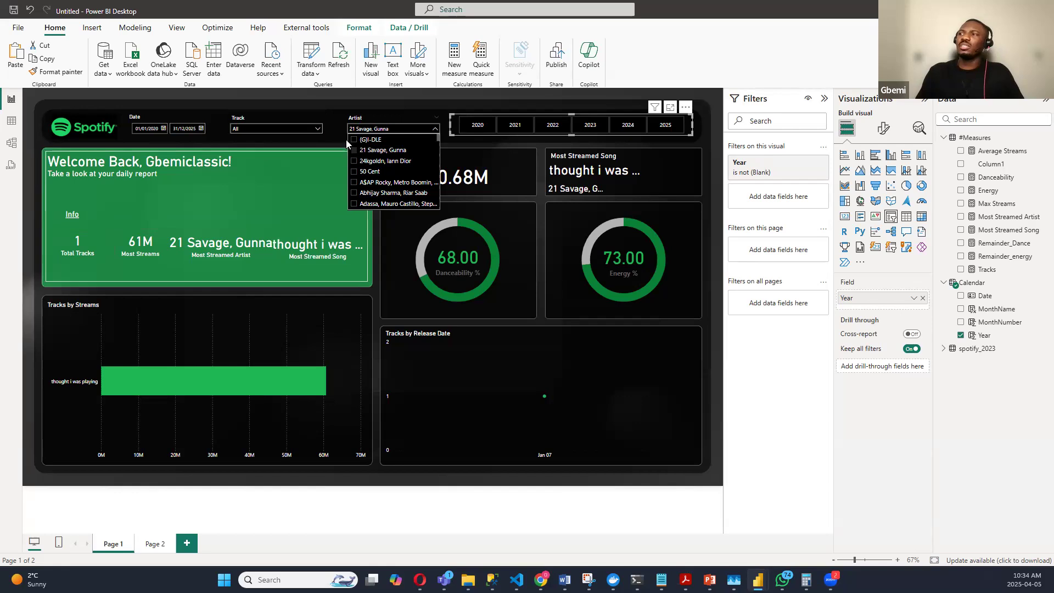
click(357, 173)
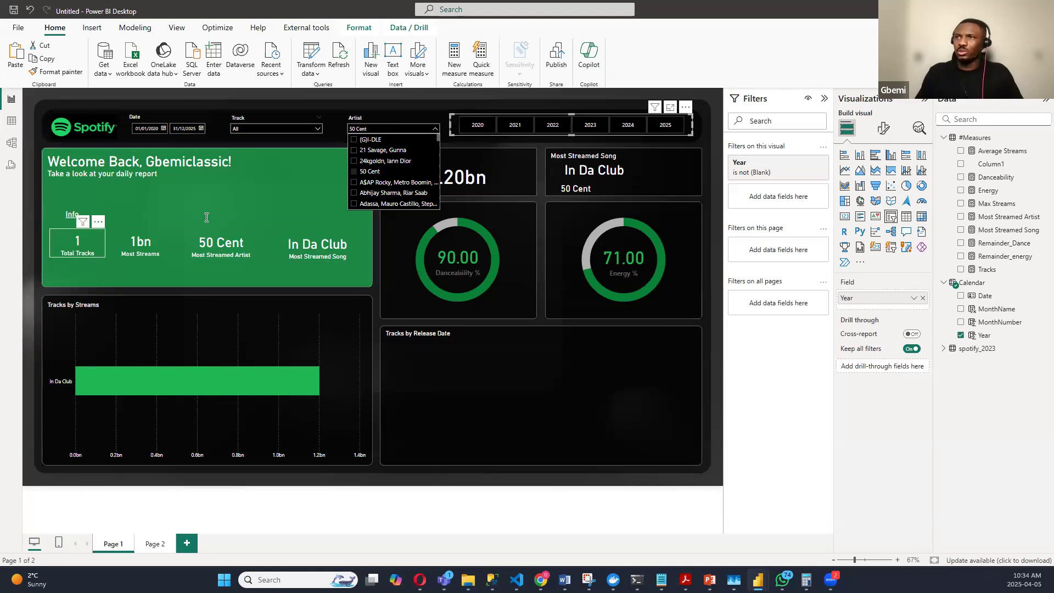
click(354, 172)
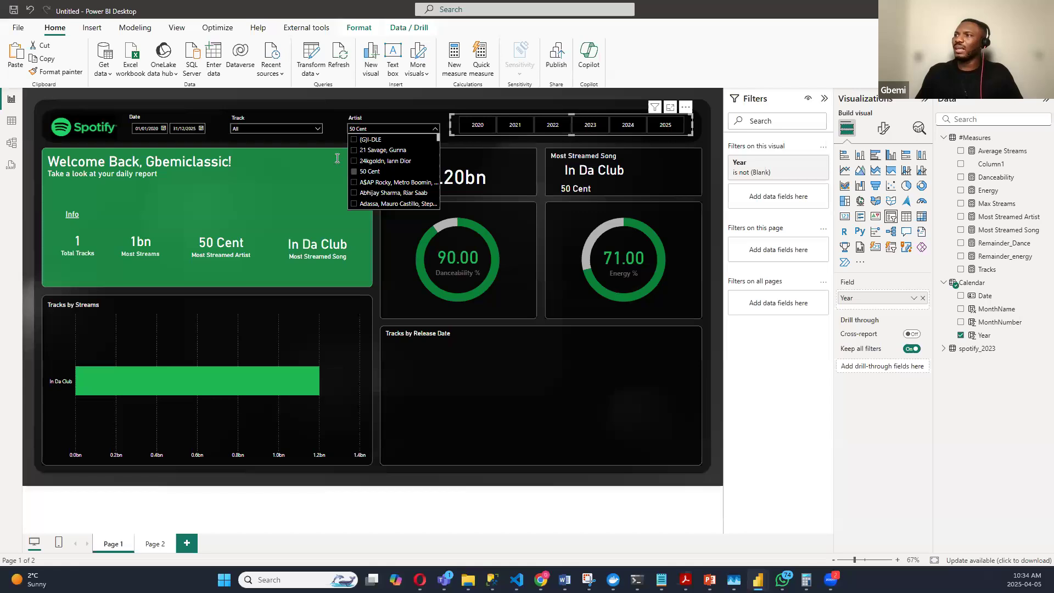
Step: Filter the dashboard by the years 2020, 2021 and 2022 in turn to check how the visuals respond
click(467, 126)
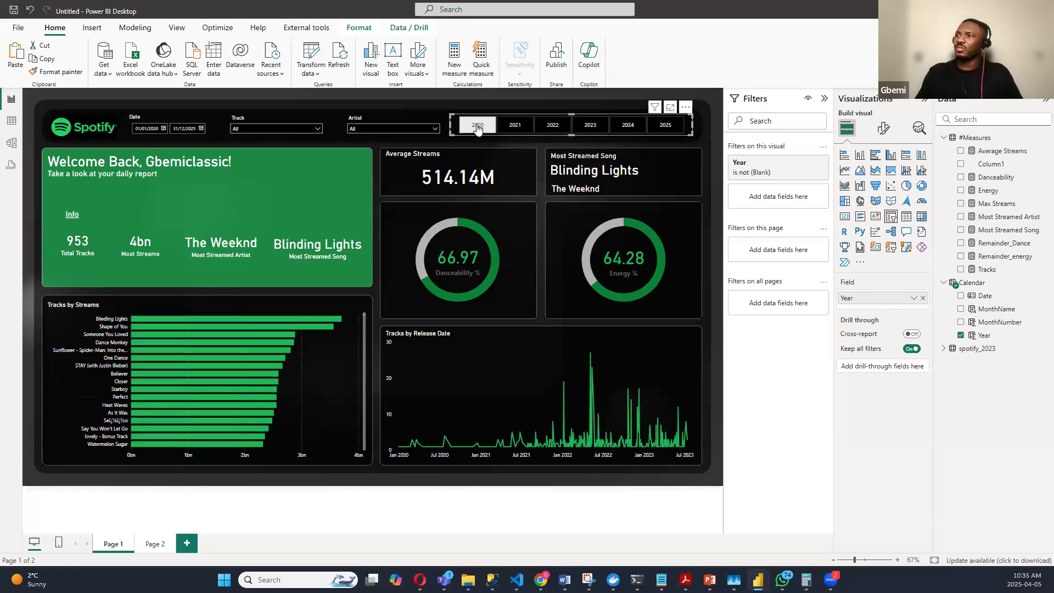
click(521, 129)
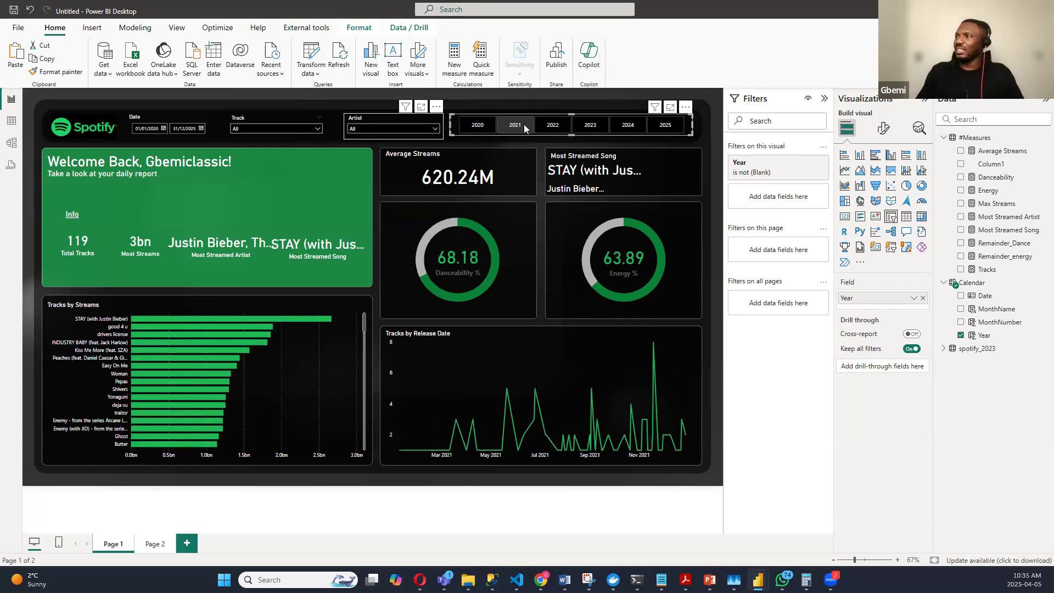
click(553, 127)
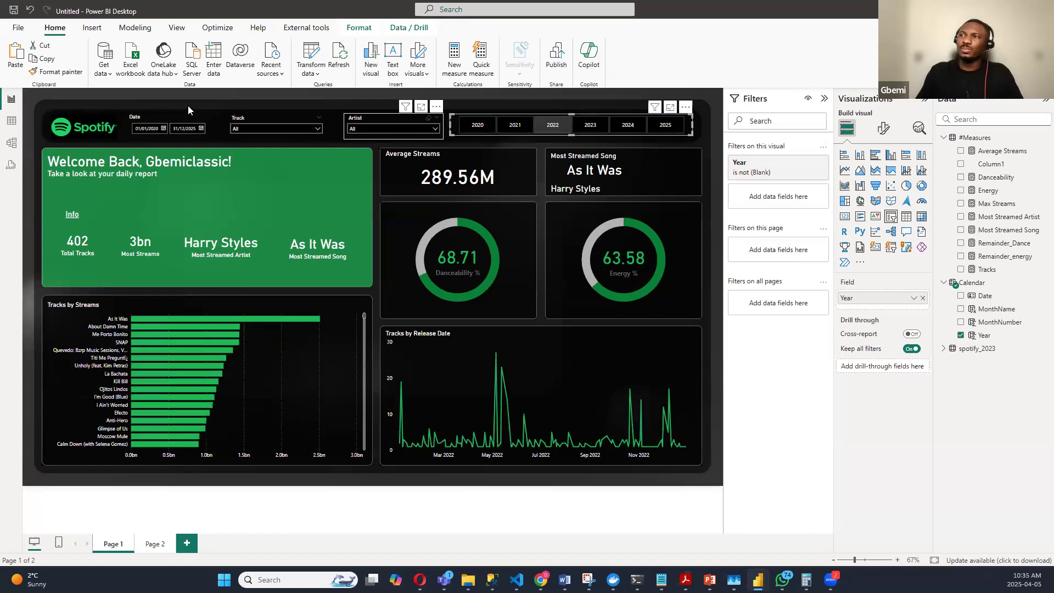
click(31, 97)
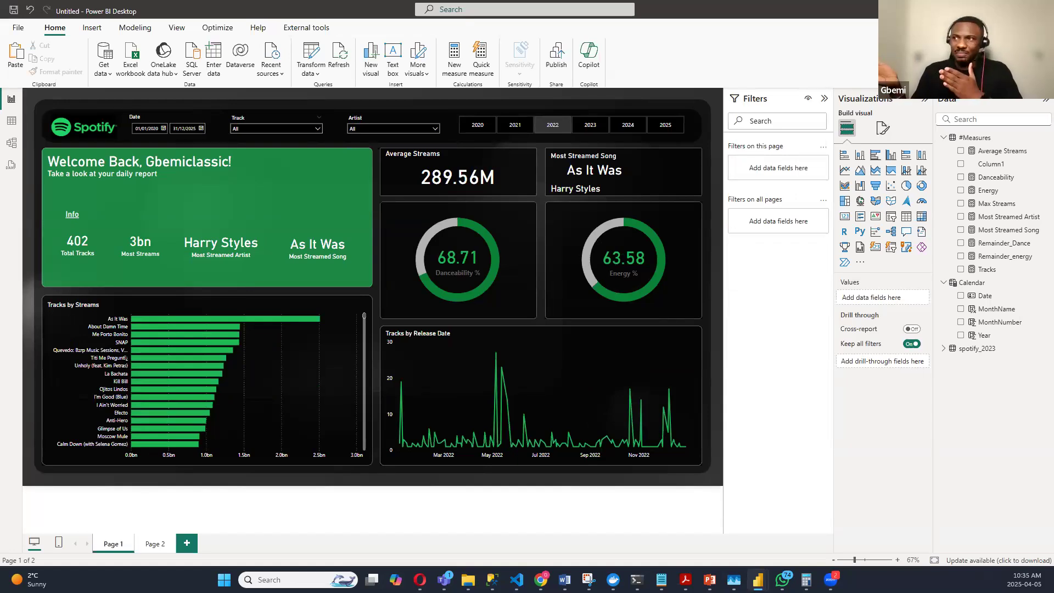
Step: Nudge the Most Streamed Song card up level with the other cards and clear the 2022 year filter
click(321, 251)
key(Up)
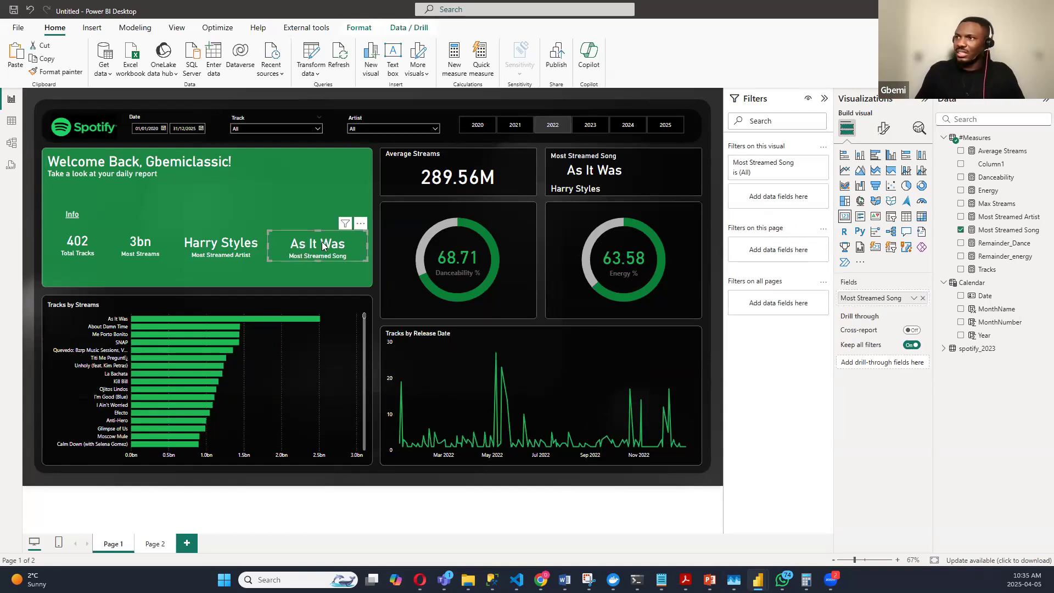
key(Up)
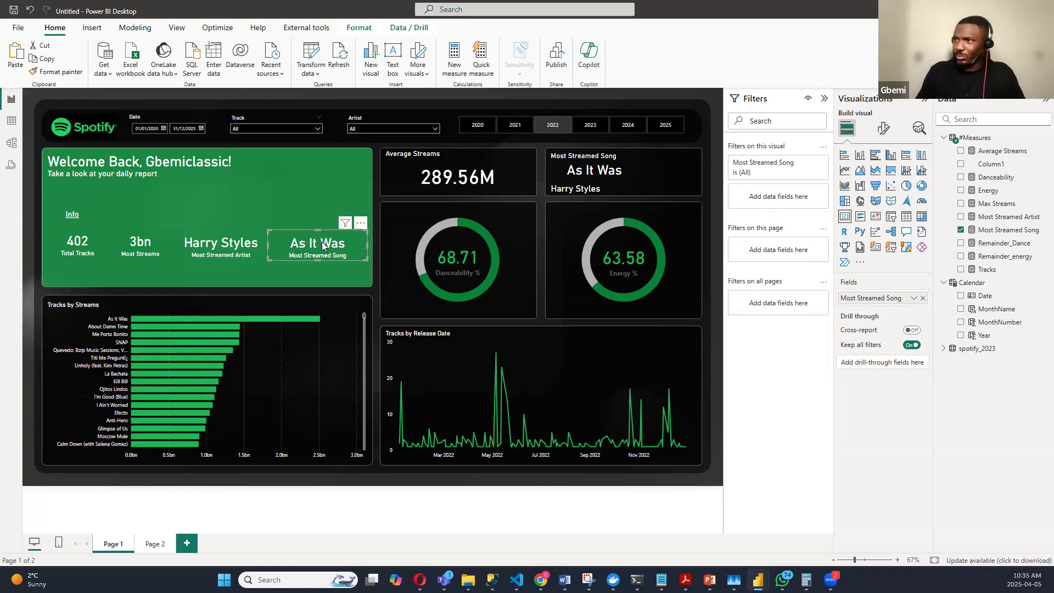
click(25, 208)
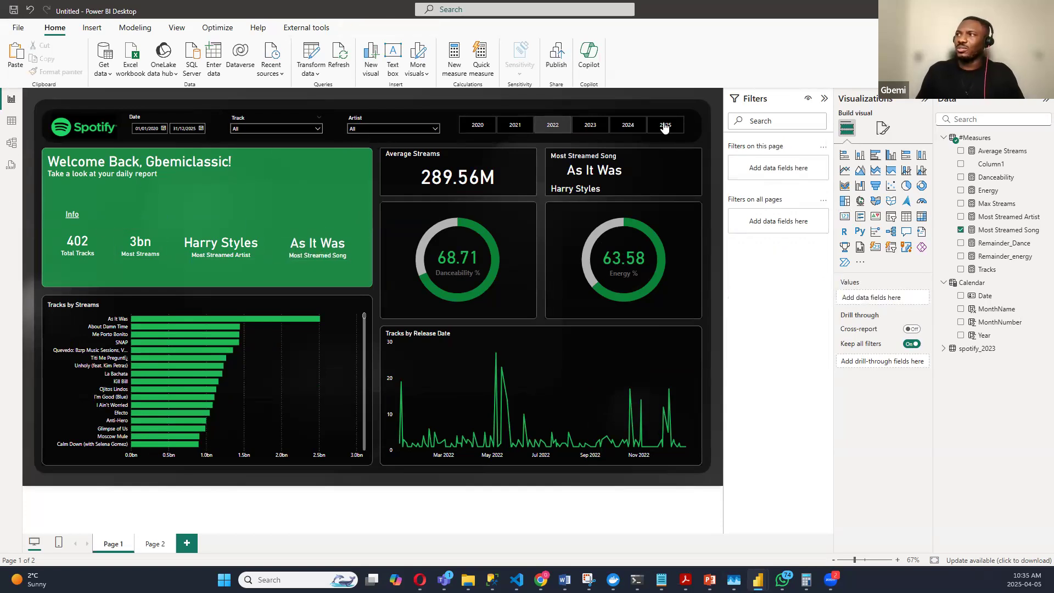
click(716, 175)
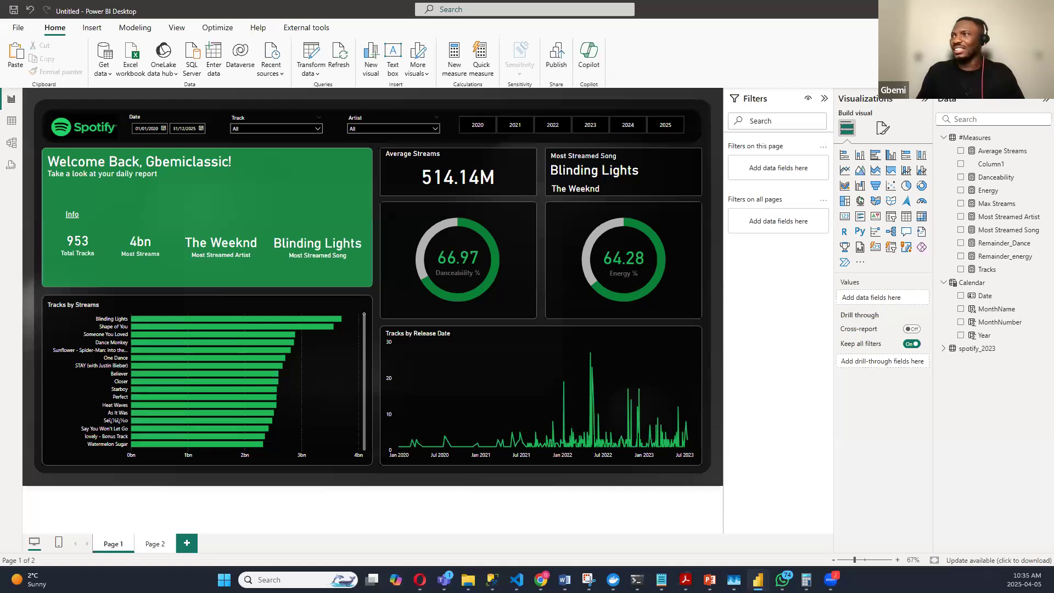
Step: Show the saved Spotify report's window maximized to examine its dashboard, and switch back to the untitled report
drag(589, 104, 745, 116)
click(765, 108)
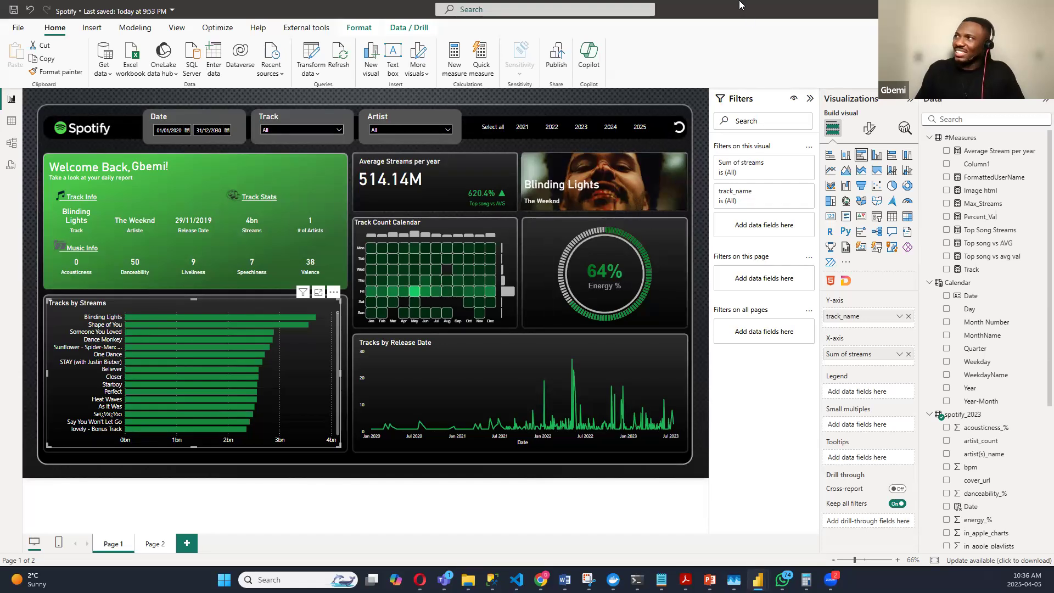
drag(716, 12, 711, 64)
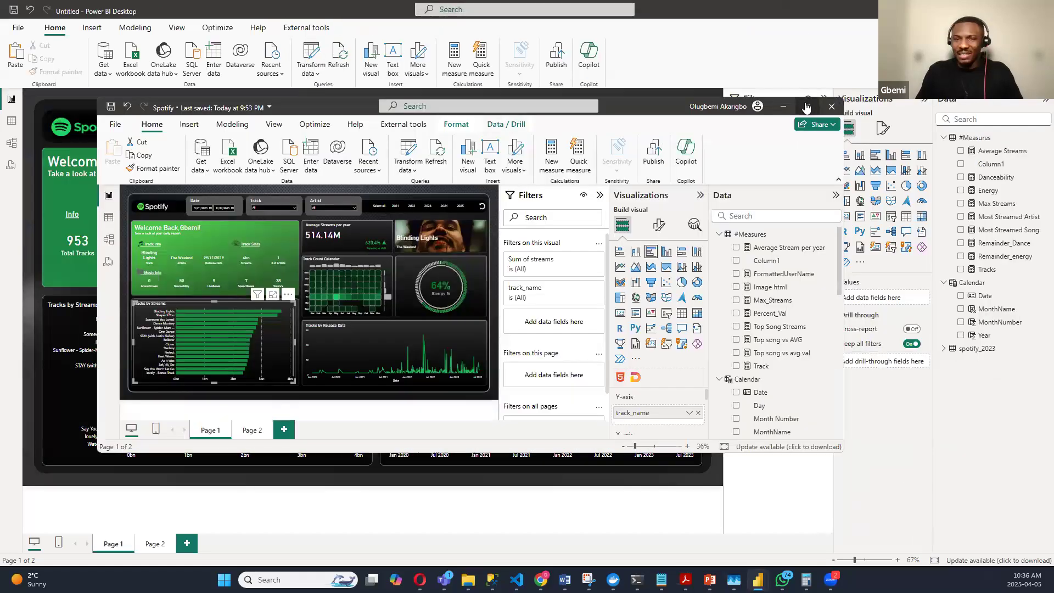
click(805, 105)
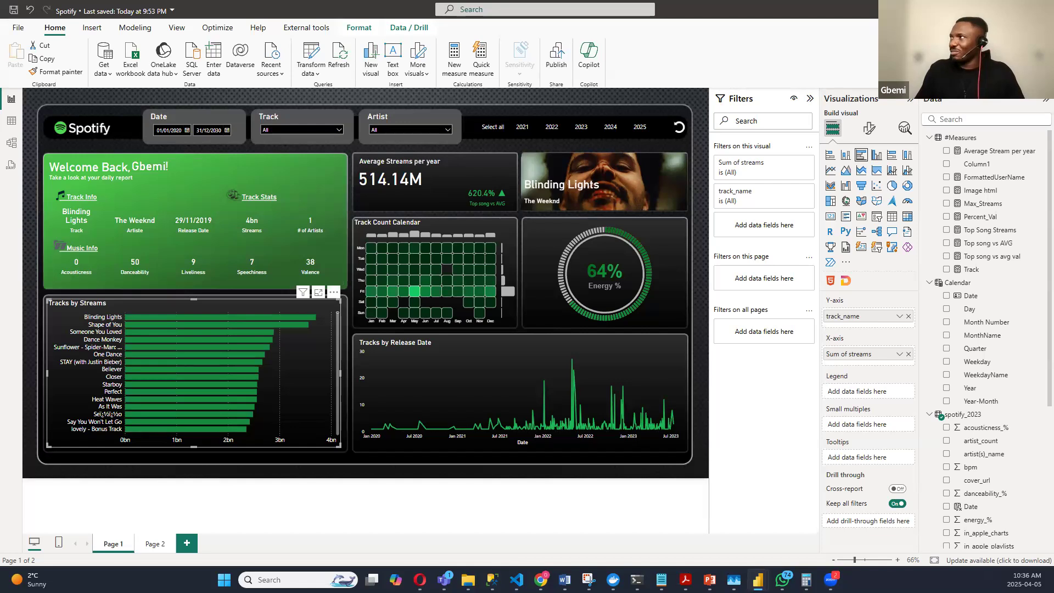
key(alt+Tab)
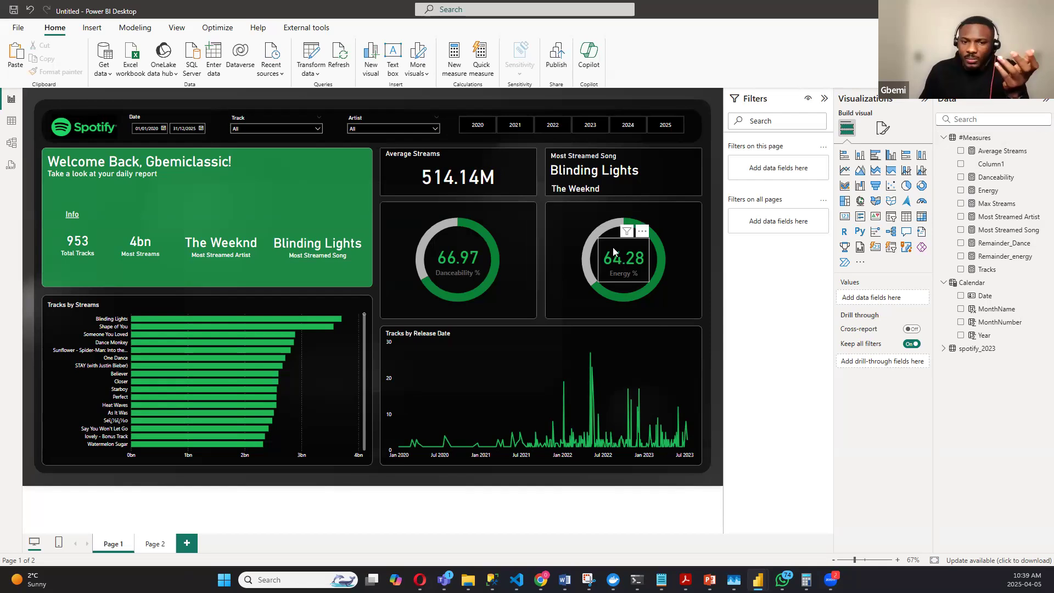
Step: Expand the spotify_2023 table and look through its available fields
click(944, 348)
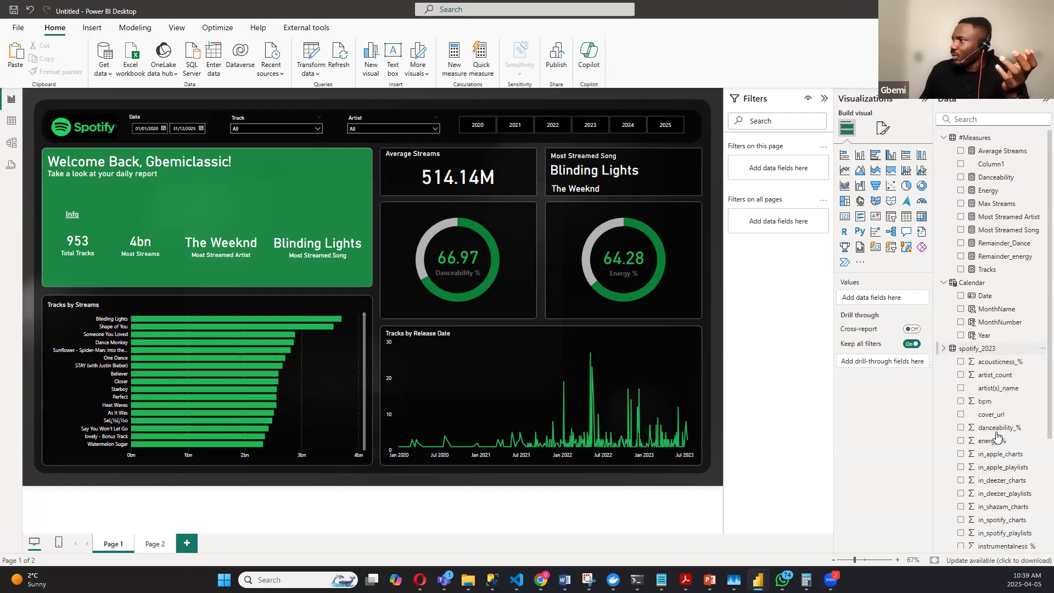
scroll(990, 342, down, 1)
scroll(990, 341, down, 2)
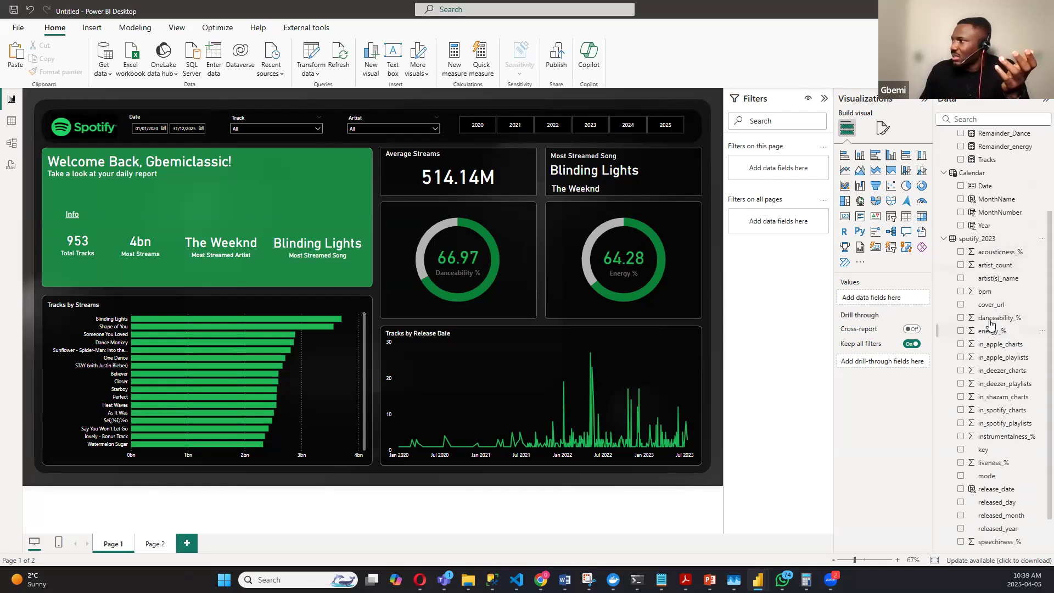
scroll(1006, 472, down, 1)
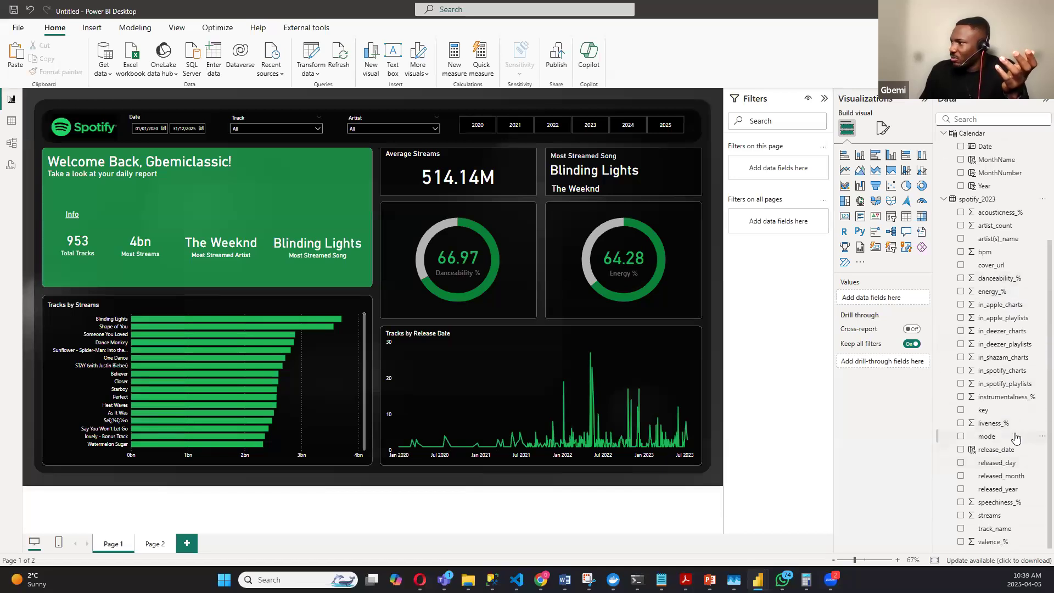